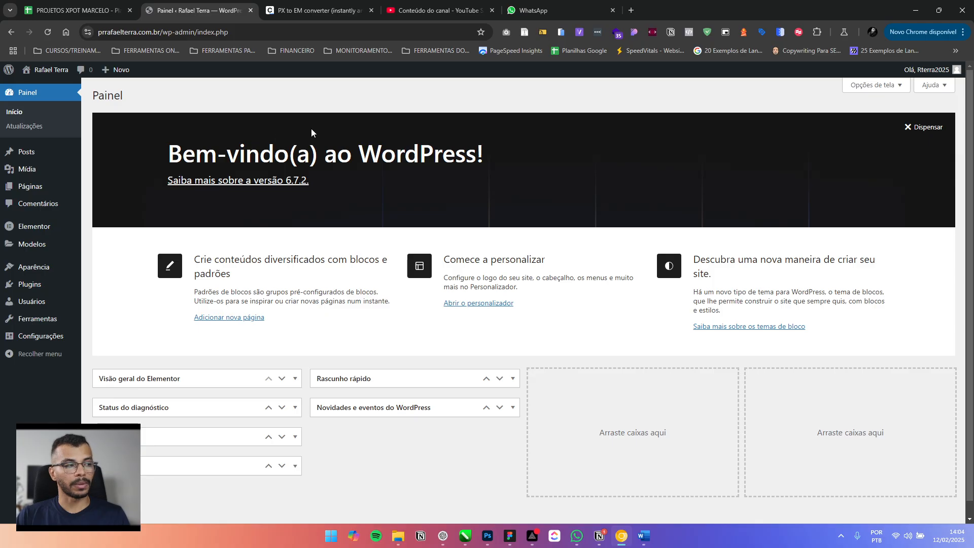
Open the media library and review the attachment details of the arrow right icon and the Bg hero mobile image
click(27, 169)
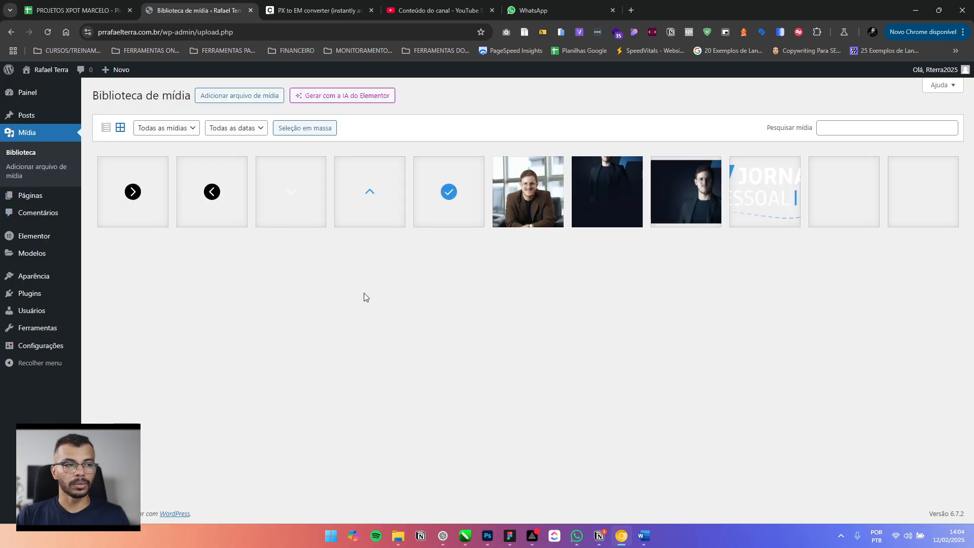
click(148, 201)
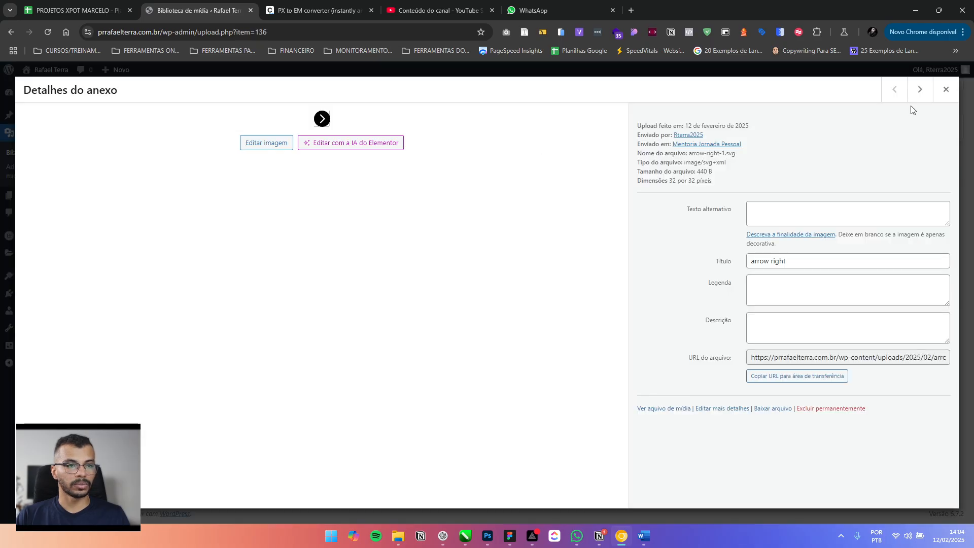
click(945, 90)
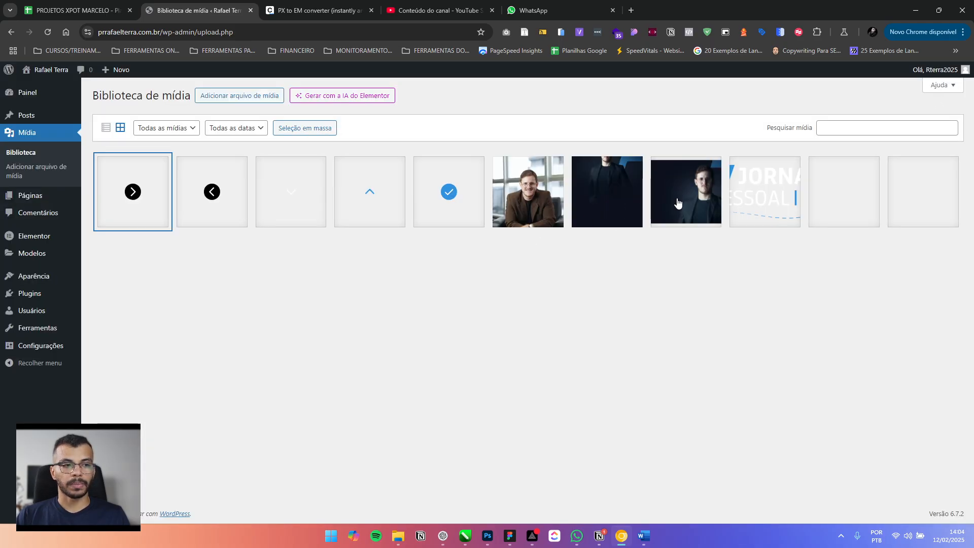
click(604, 198)
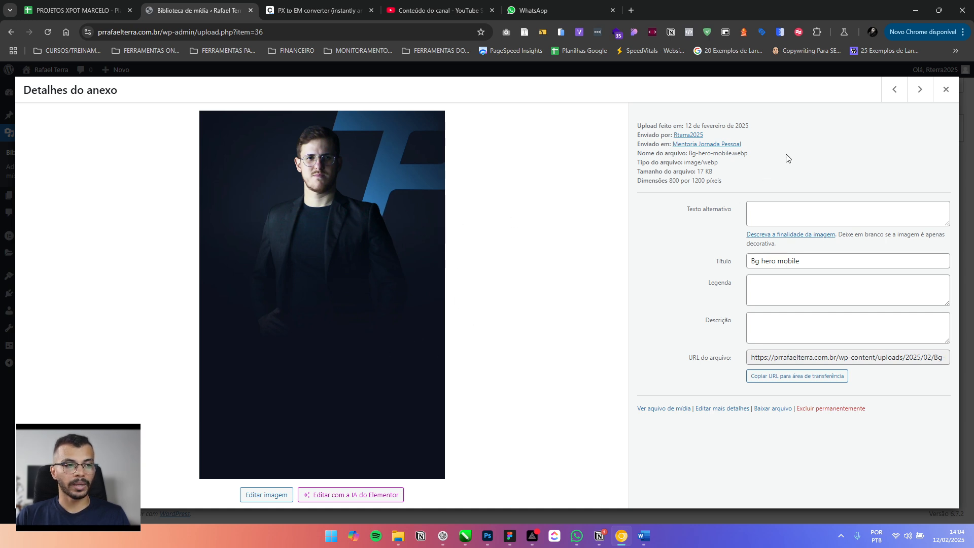
click(945, 91)
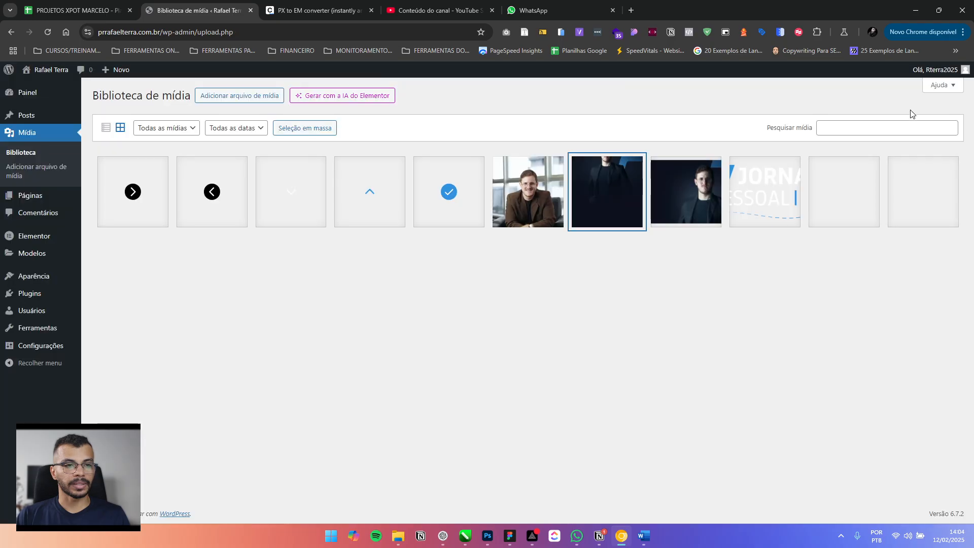
Review the Bg hero image's attachment details, temporarily outlining its central area freehand, and return to the media library
click(699, 203)
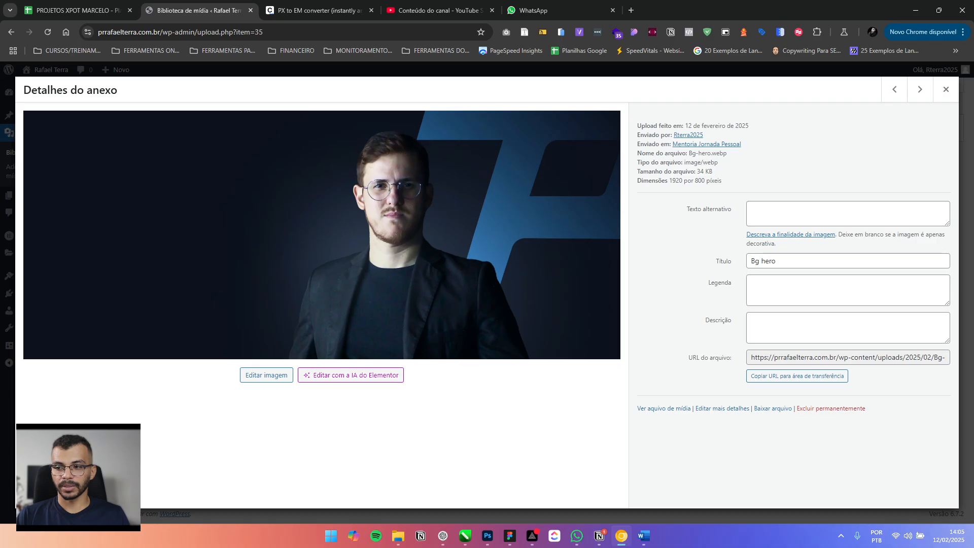
key(alt+Tab)
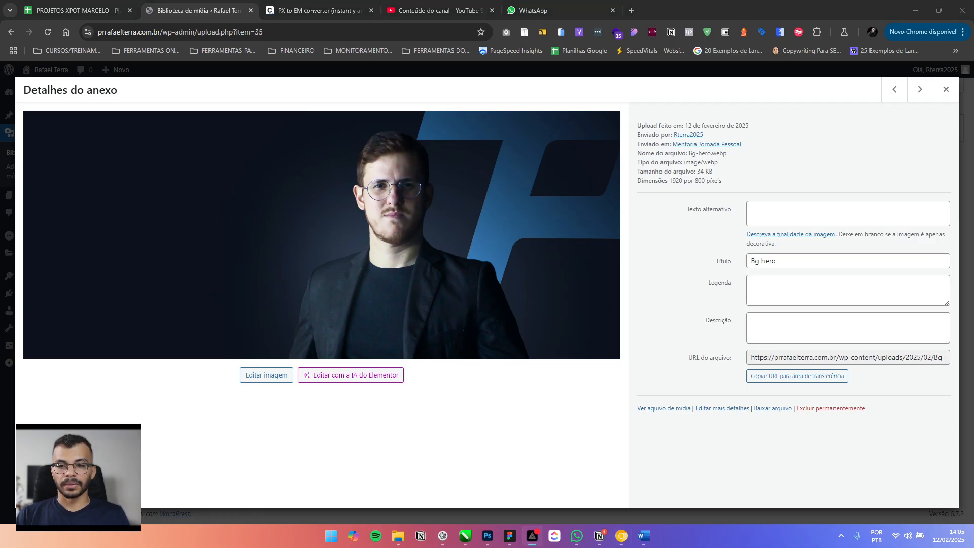
mouse_move(197, 111)
mouse_down()
mouse_move(216, 348)
mouse_move(424, 354)
mouse_move(423, 218)
mouse_move(402, 114)
mouse_move(204, 108)
mouse_up()
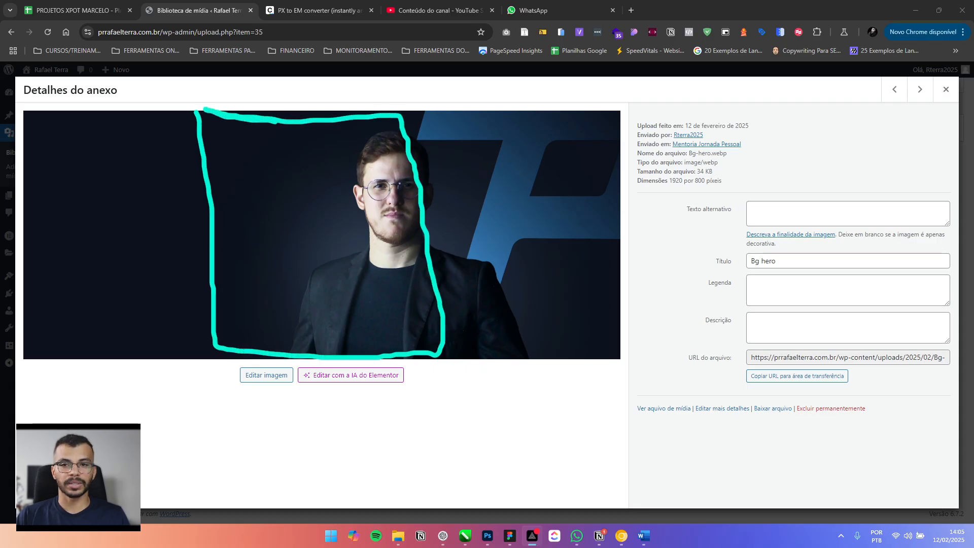
key(Escape)
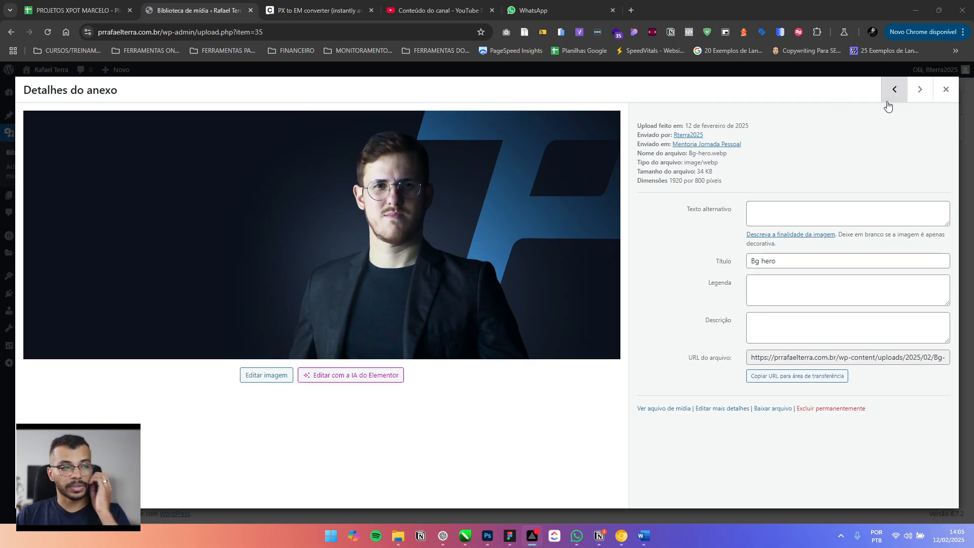
click(937, 92)
click(625, 260)
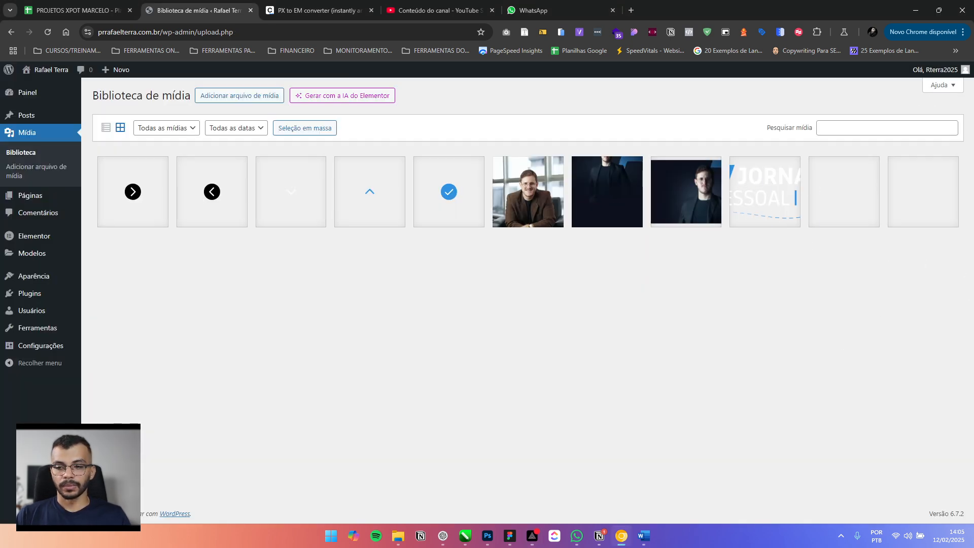
Switch to the Handoff page in Figma and look over the Desktop layout and the exported assets in Section 1
key(alt+Tab)
key(alt+Tab)
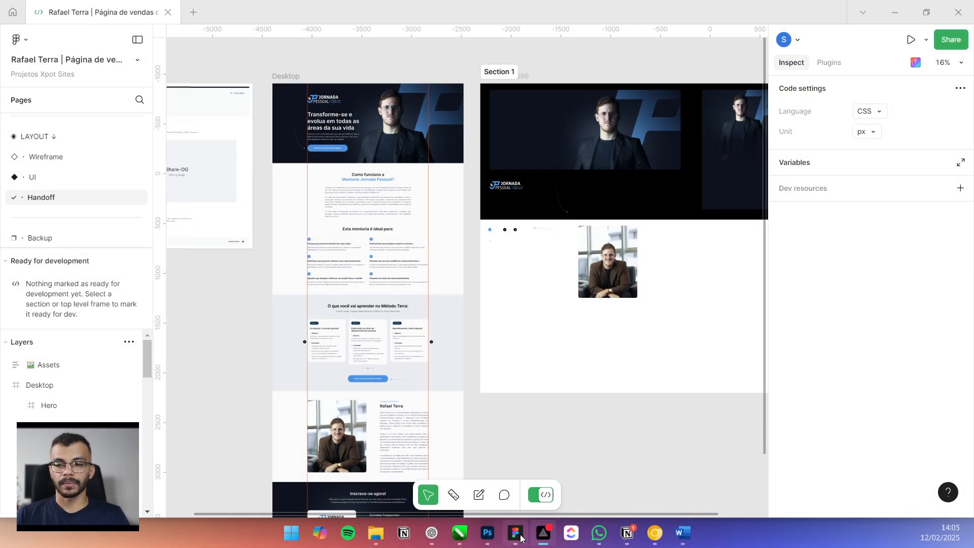
scroll(452, 322, down, 3)
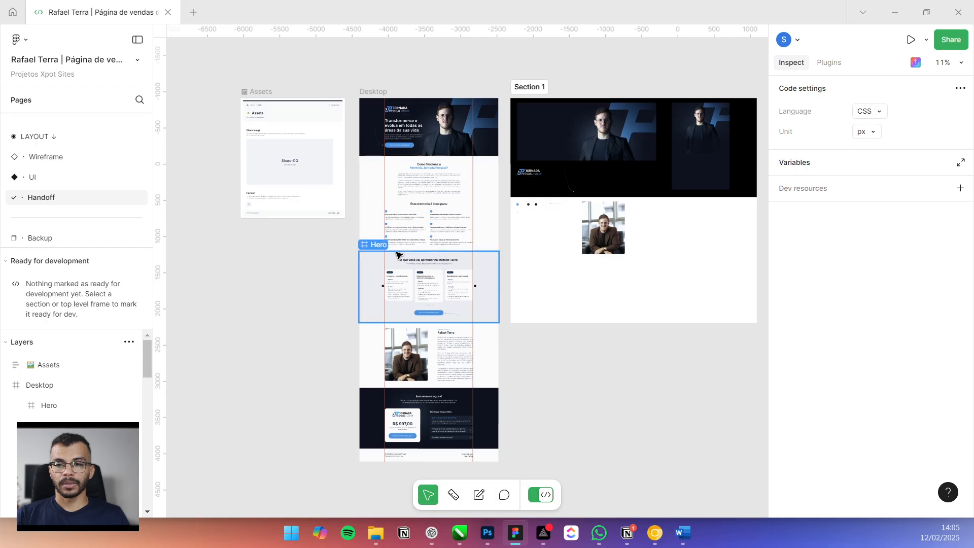
scroll(398, 254, up, 1)
scroll(386, 170, up, 3)
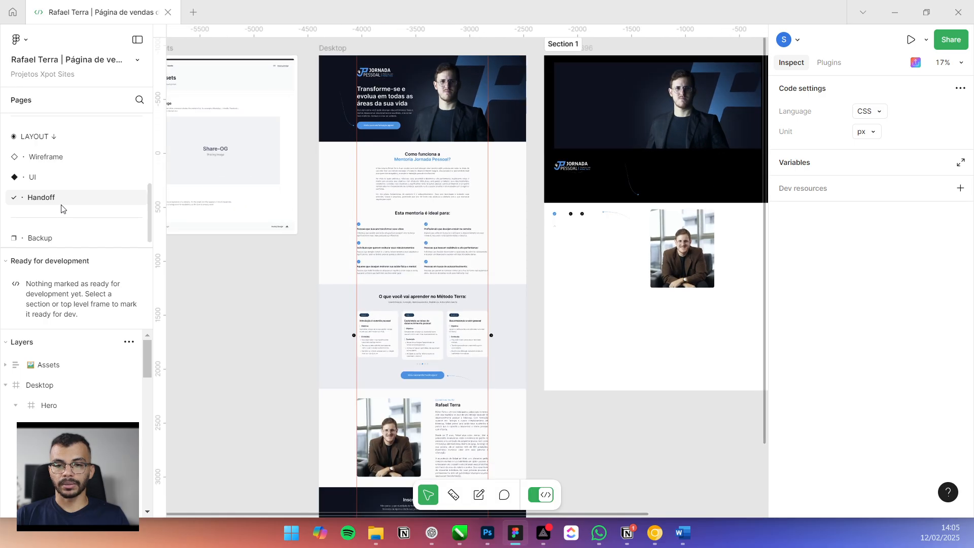
scroll(381, 186, down, 1)
drag(457, 182, 367, 203)
drag(332, 145, 269, 150)
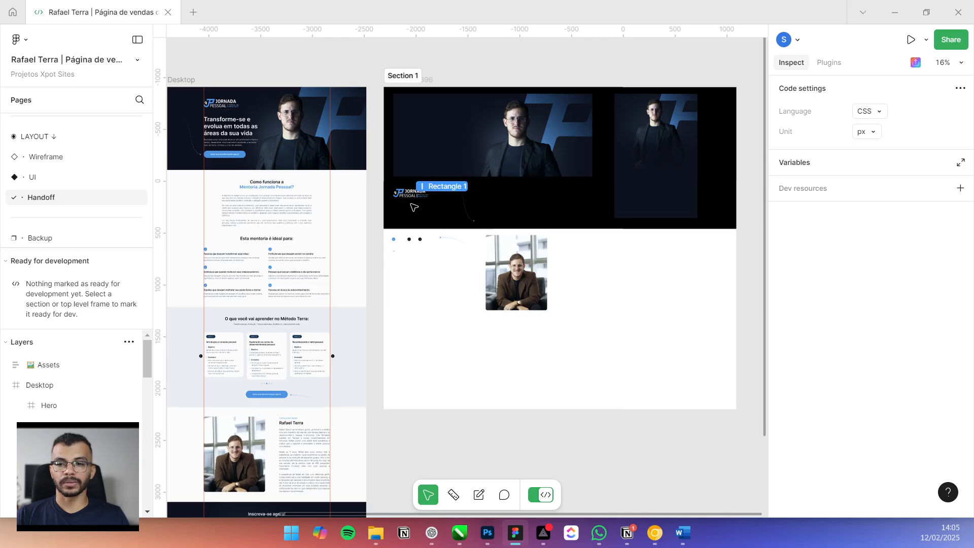
Examine the check and arrow icons, the Jornada Pessoal logo and the dashed lines among the Section 1 assets
ctrl+scroll(412, 218, up, 3)
ctrl+scroll(438, 212, down, 2)
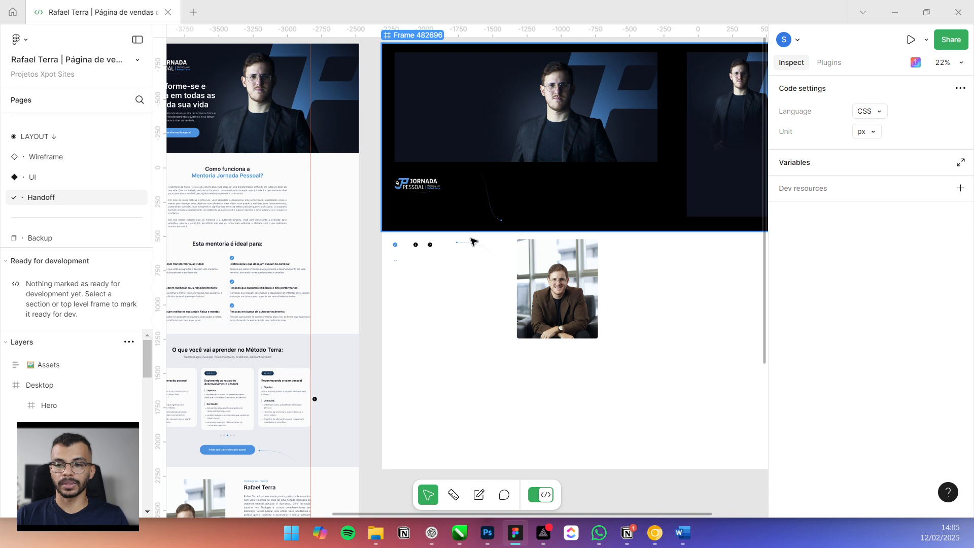
ctrl+scroll(413, 249, up, 10)
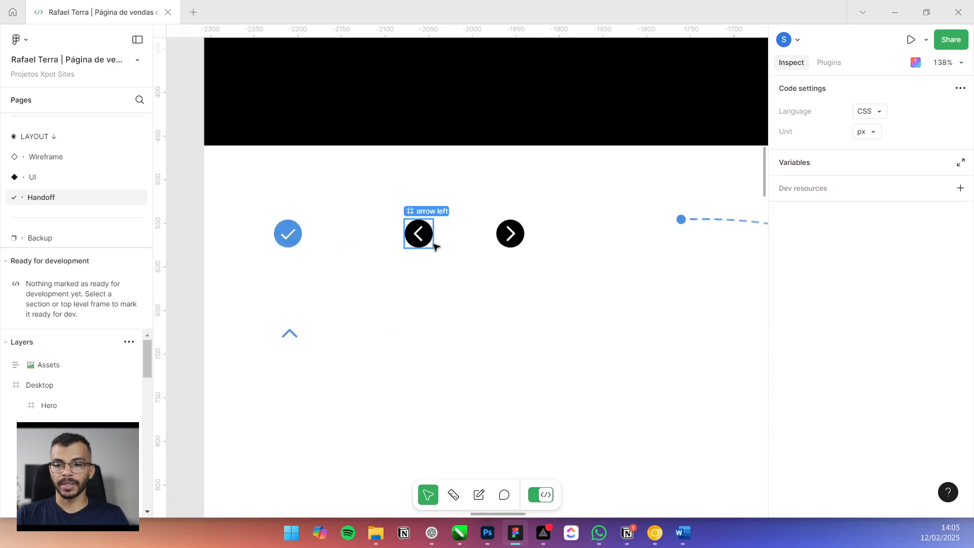
drag(430, 298, 324, 346)
scroll(466, 304, down, 3)
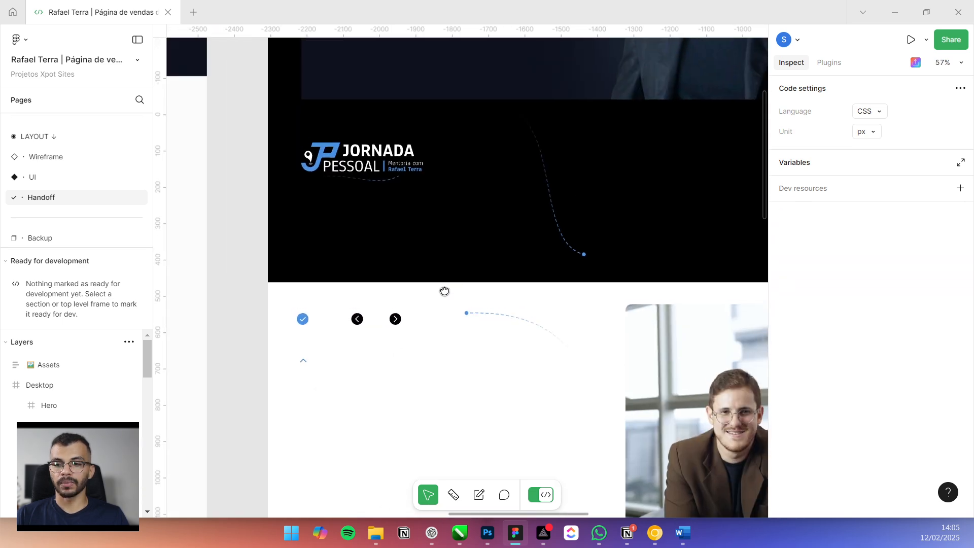
drag(445, 291, 482, 307)
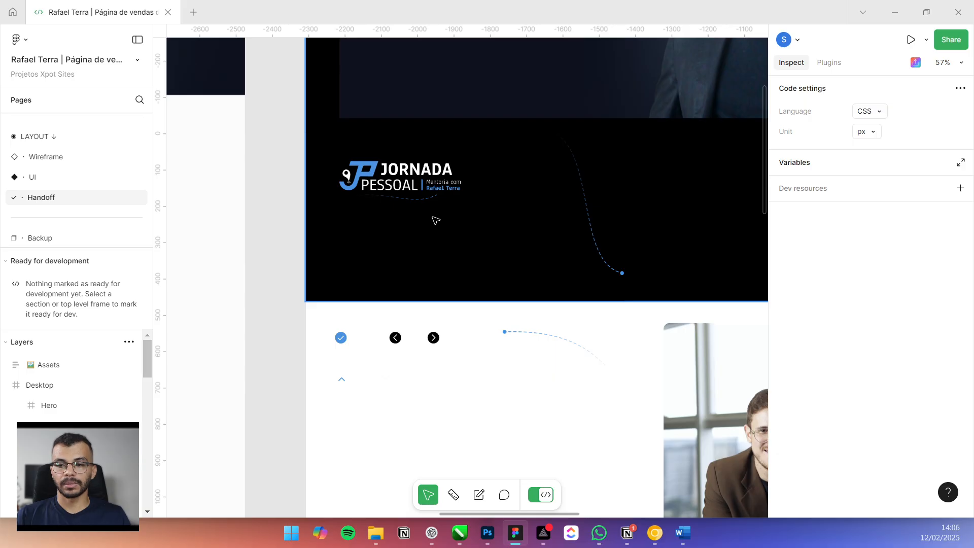
scroll(436, 220, down, 3)
drag(418, 242, 435, 241)
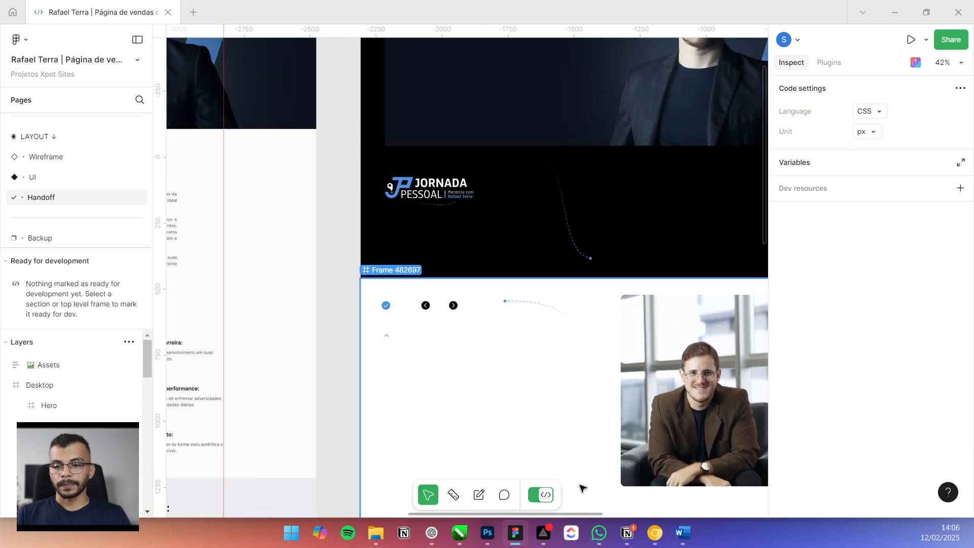
Compare the desktop and mobile hero backgrounds and the portrait photo in Section 1 with the Desktop layout
click(542, 539)
scroll(477, 329, down, 1)
drag(474, 330, 672, 348)
scroll(672, 348, down, 2)
drag(601, 309, 493, 285)
scroll(643, 223, down, 1)
drag(622, 209, 413, 197)
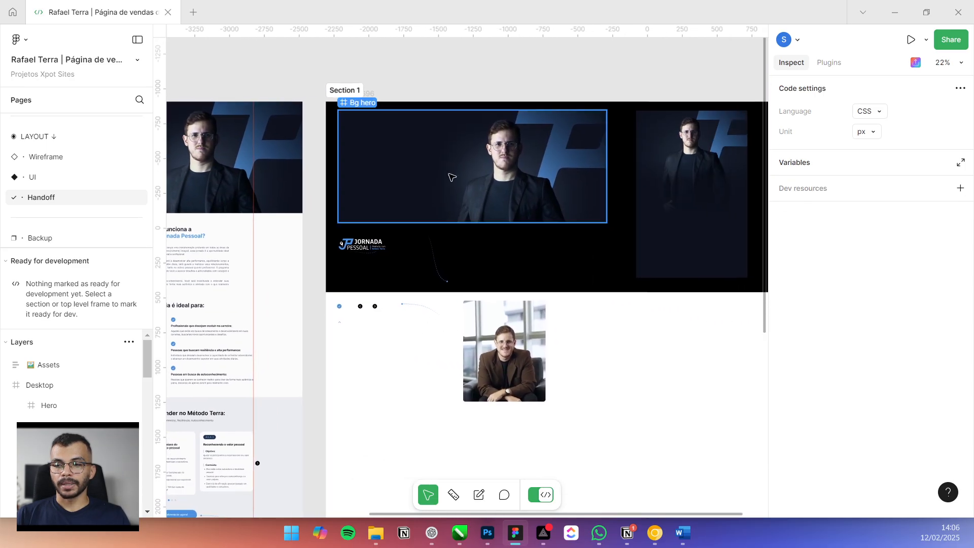
scroll(446, 264, down, 1)
drag(433, 300, 616, 298)
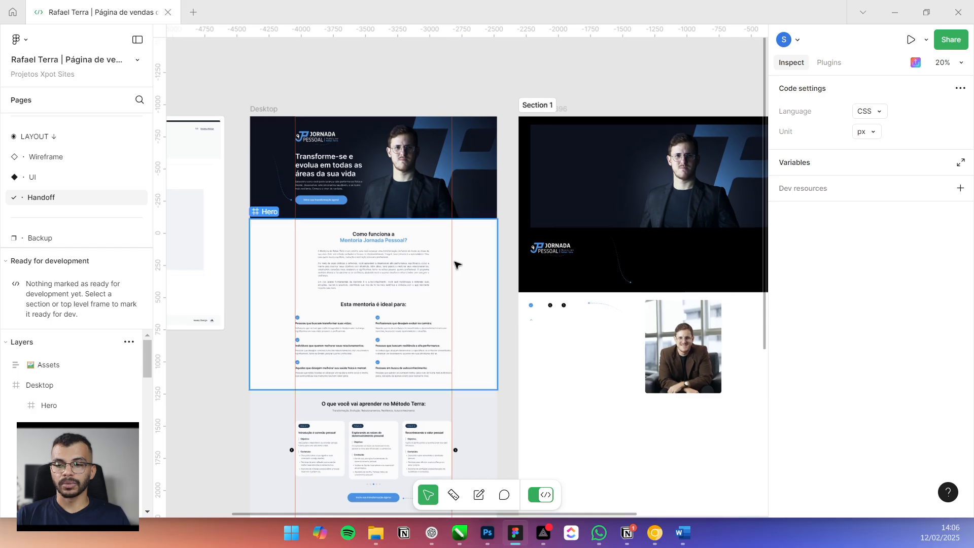
Inspect the typography of the hero heading and the description paragraph below it in the Desktop frame
scroll(351, 180, up, 5)
drag(351, 181, 418, 207)
scroll(391, 204, up, 1)
scroll(391, 204, down, 2)
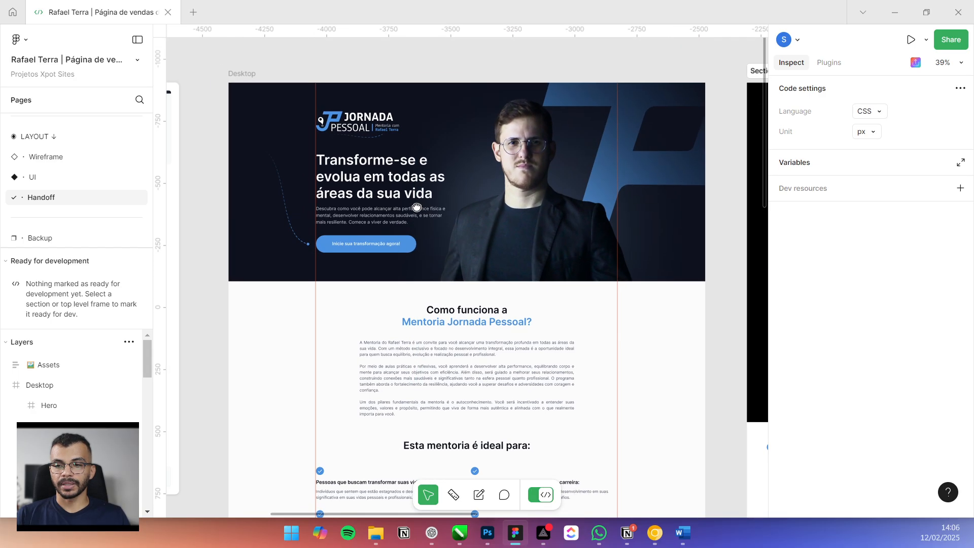
click(386, 187)
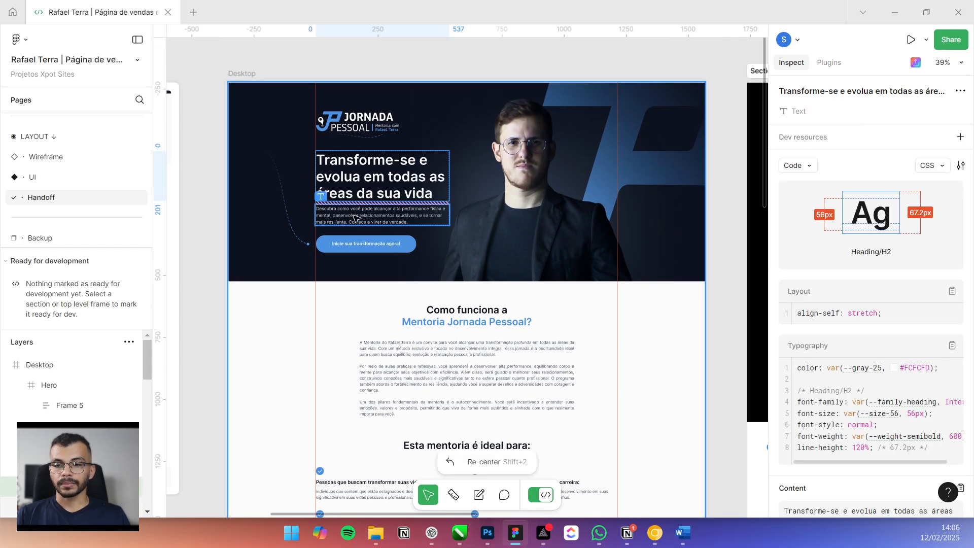
scroll(355, 218, up, 3)
click(356, 217)
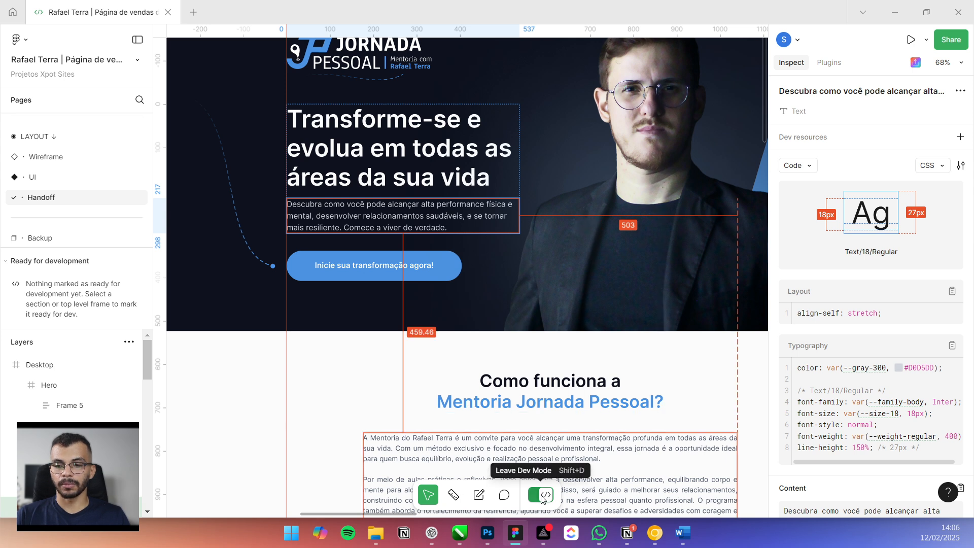
Check the gap between the hero heading and paragraph, and the inner padding of the call-to-action button
click(401, 152)
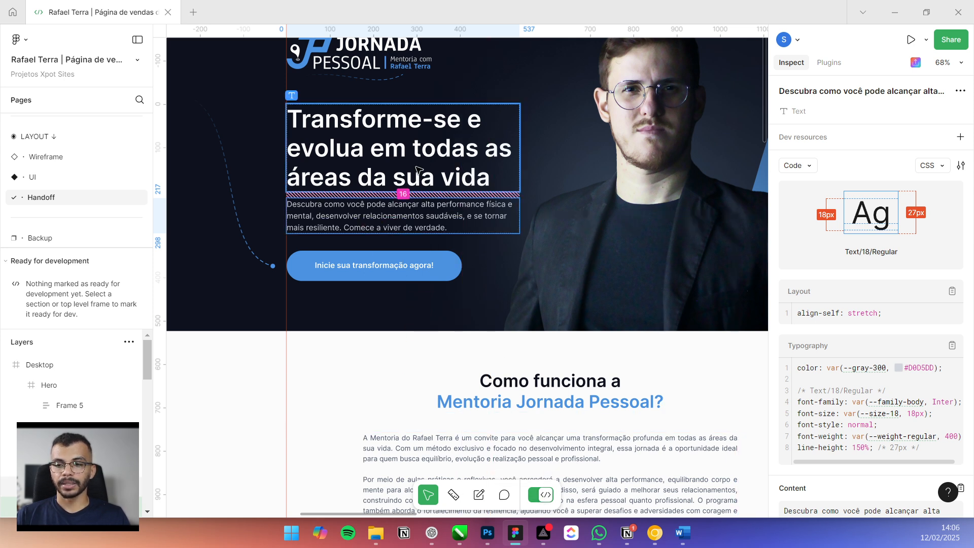
click(430, 227)
click(424, 268)
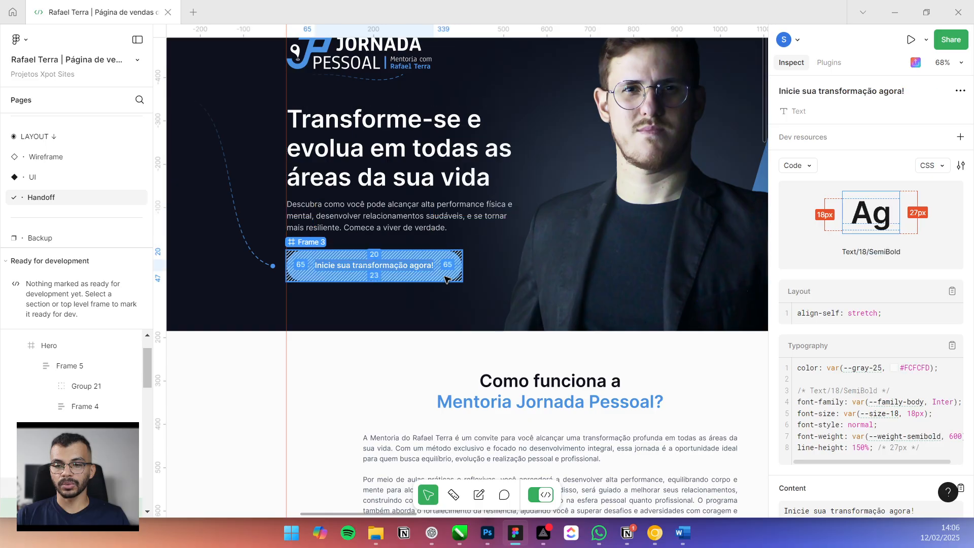
click(449, 280)
Select the hero description paragraph and examine its dimensions and its spacing to the heading above
click(379, 203)
scroll(379, 198, up, 5)
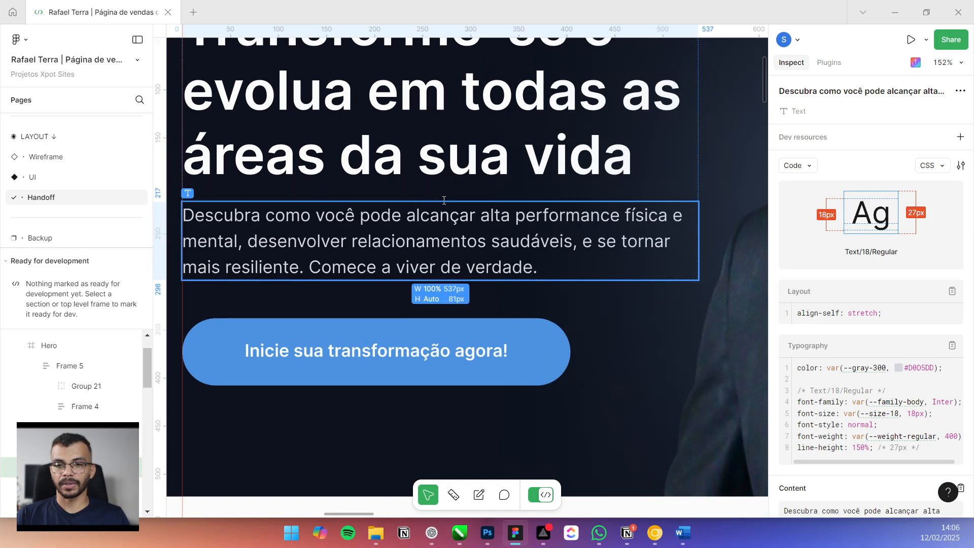
scroll(383, 224, down, 1)
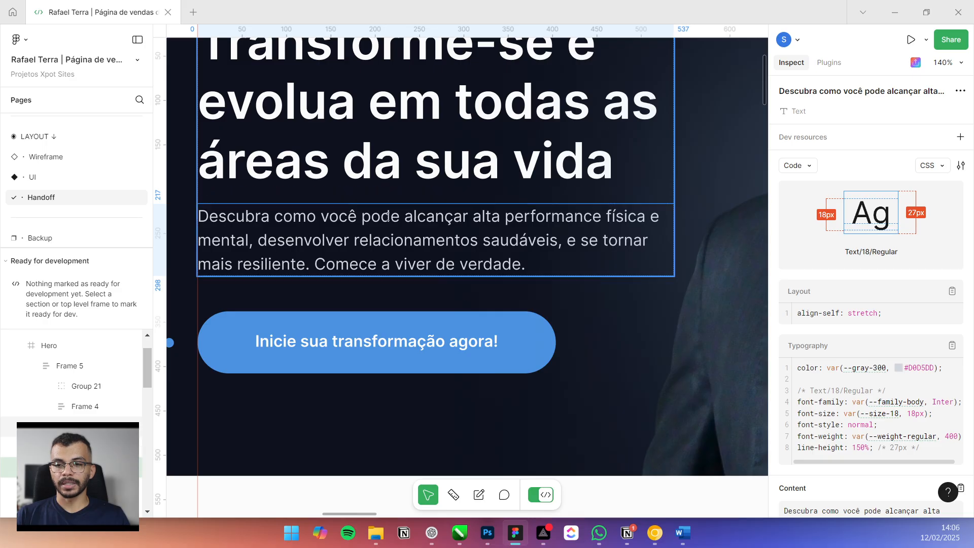
scroll(396, 174, down, 3)
scroll(406, 174, up, 3)
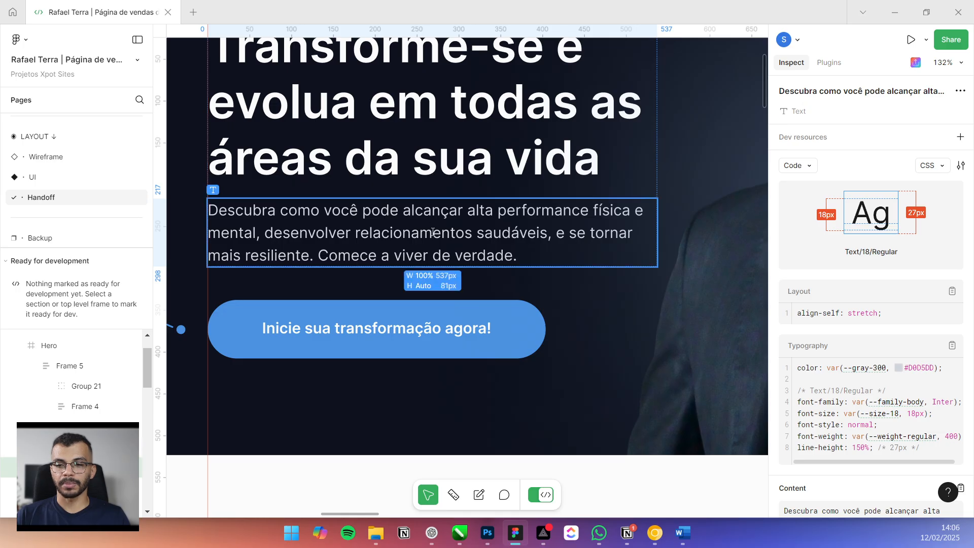
click(440, 160)
click(429, 238)
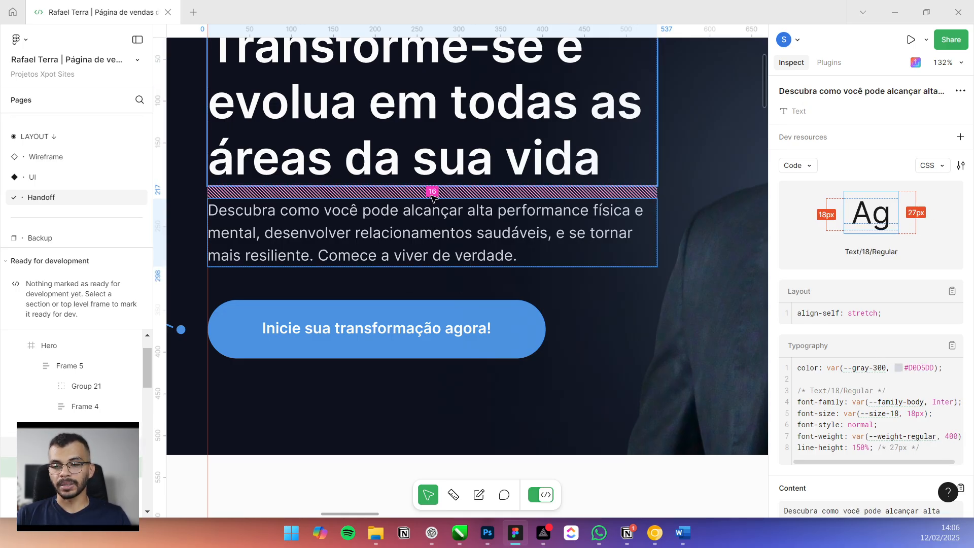
scroll(432, 186, down, 1)
scroll(432, 185, up, 5)
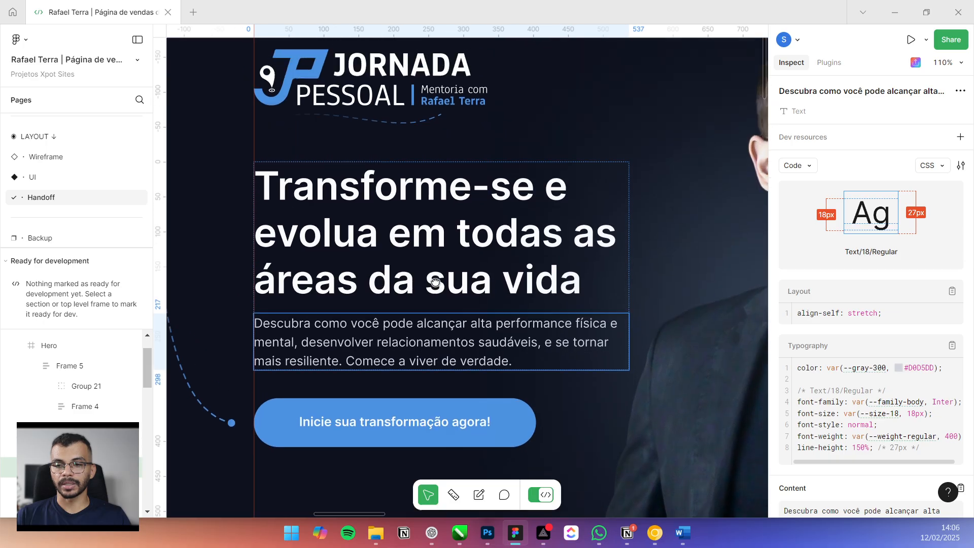
Select the hero heading and measure its distance from the Jornada Pessoal logo
click(415, 253)
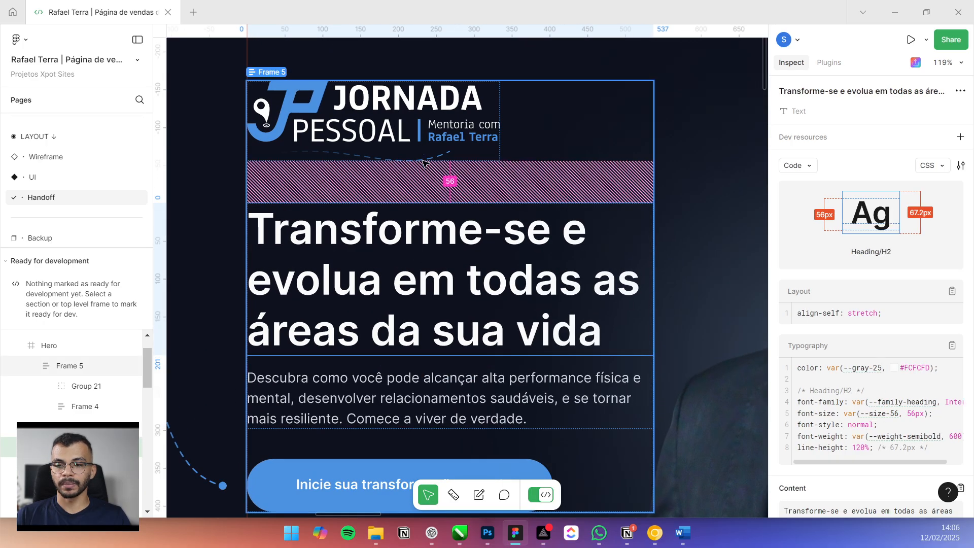
scroll(415, 146, down, 3)
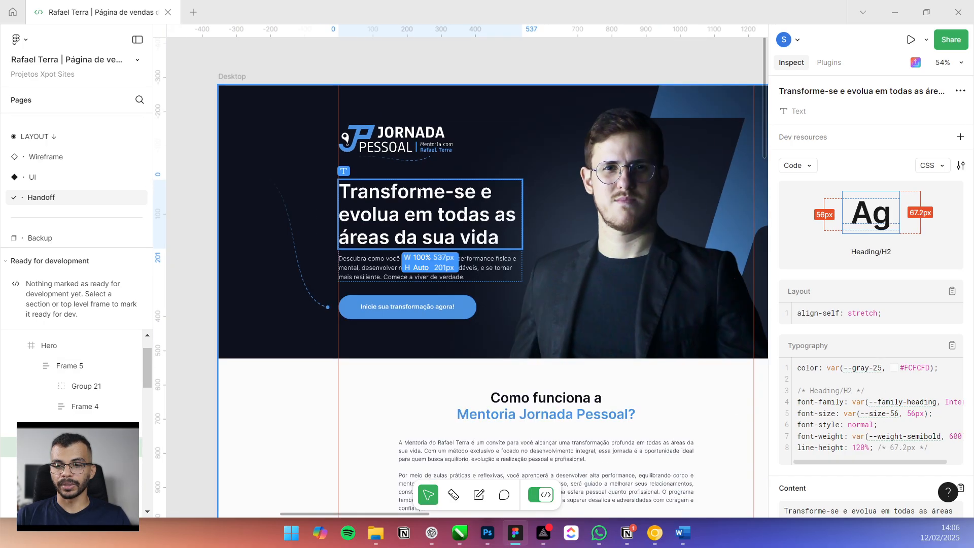
scroll(435, 192, up, 3)
Measure the spacing from the hero paragraph to the button text, and inspect the button label's typography and padding
click(431, 183)
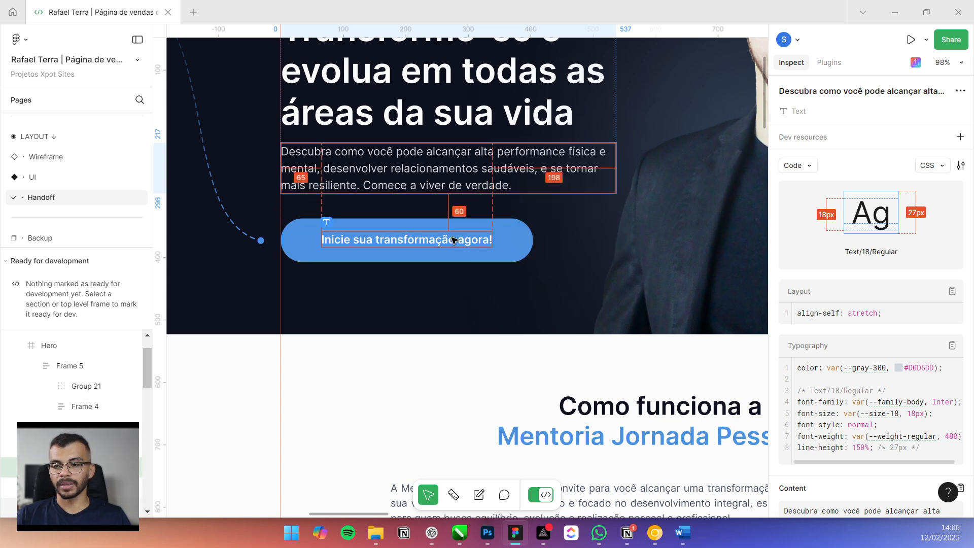
click(421, 245)
scroll(421, 243, up, 3)
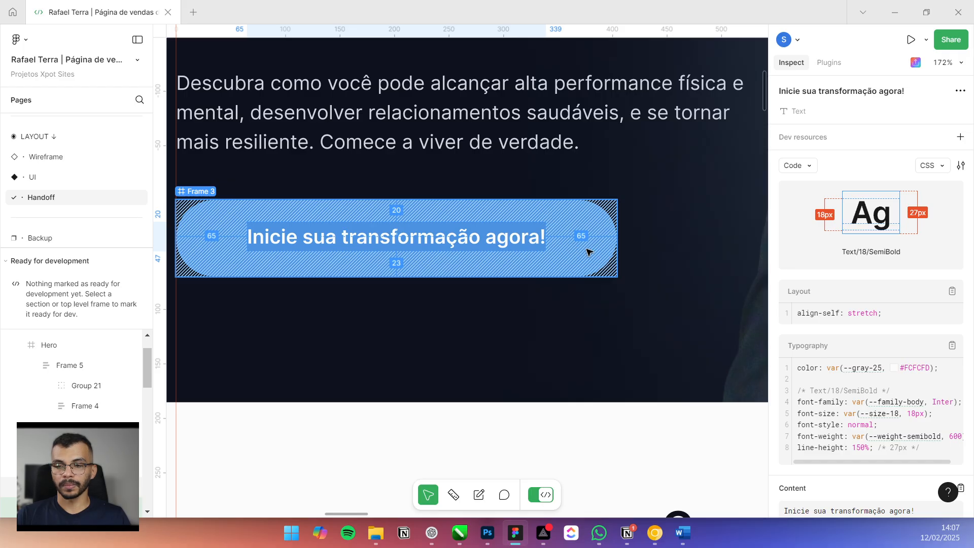
Review the full hero section and the section beneath it in the desktop handoff layout
scroll(560, 256, down, 8)
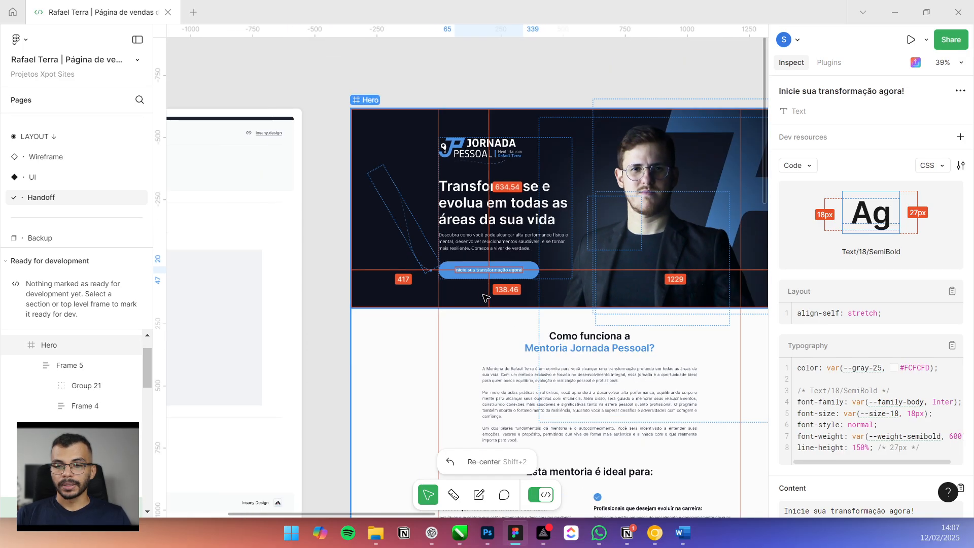
scroll(420, 259, up, 1)
drag(474, 215, 346, 182)
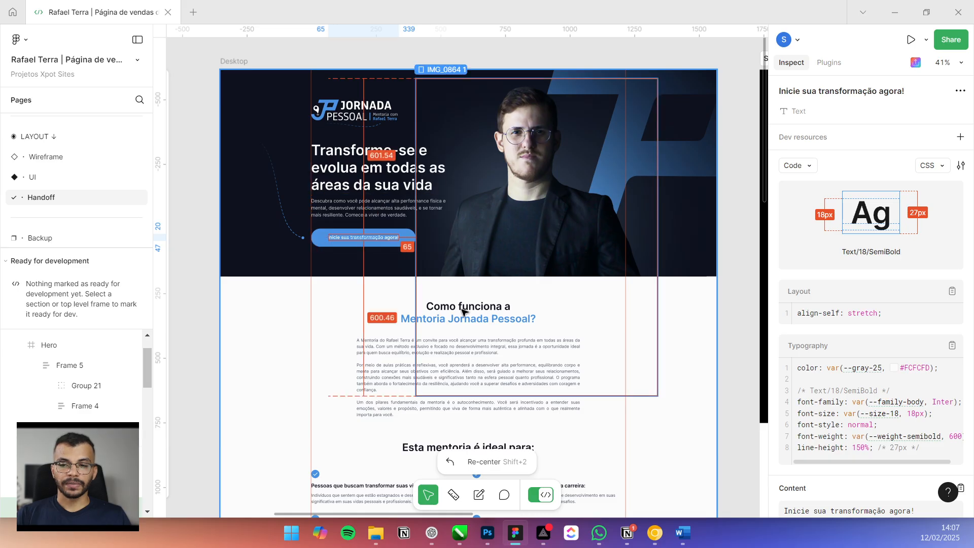
Switch to the WordPress admin in Chrome and update the PRO Elements plugin to version 3.27.3
key(alt+Tab)
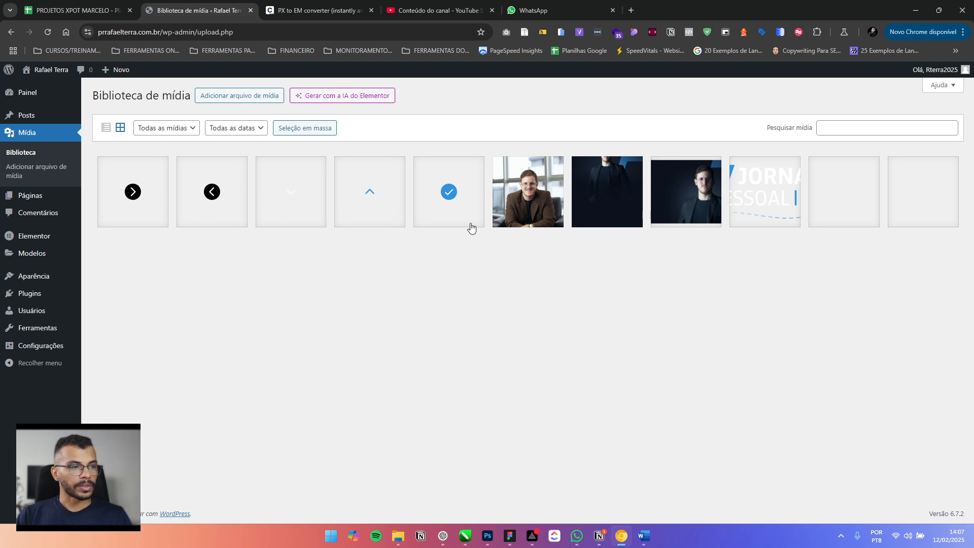
click(35, 196)
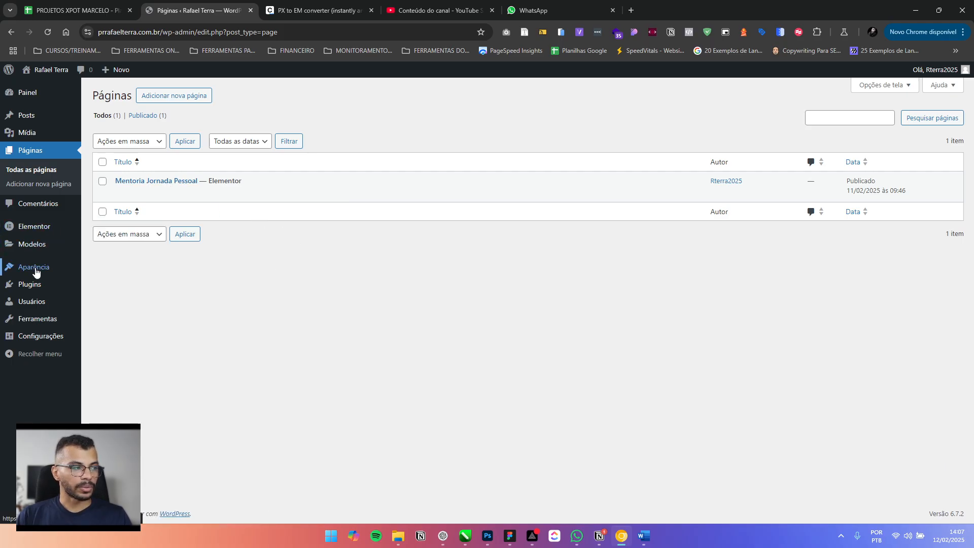
mouse_move(34, 288)
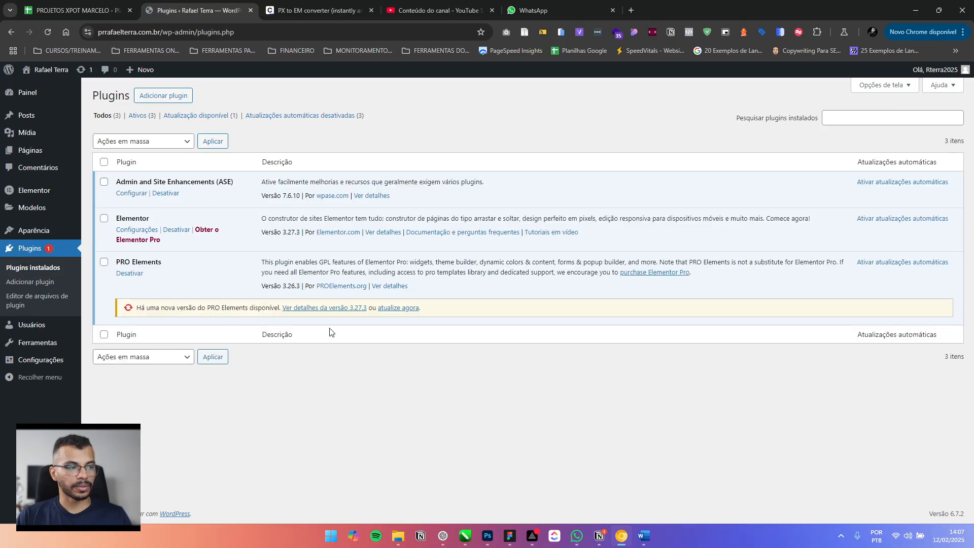
click(398, 308)
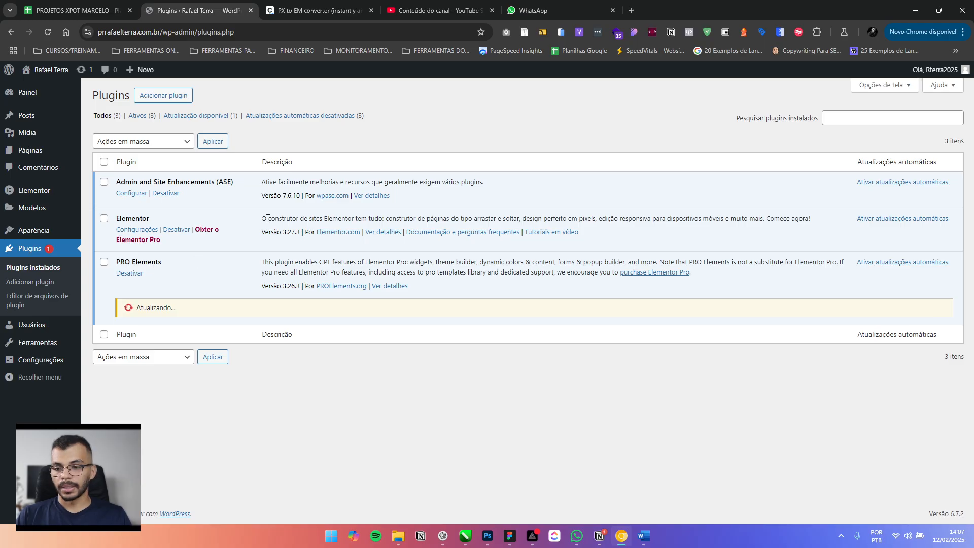
drag(162, 262, 114, 260)
click(327, 150)
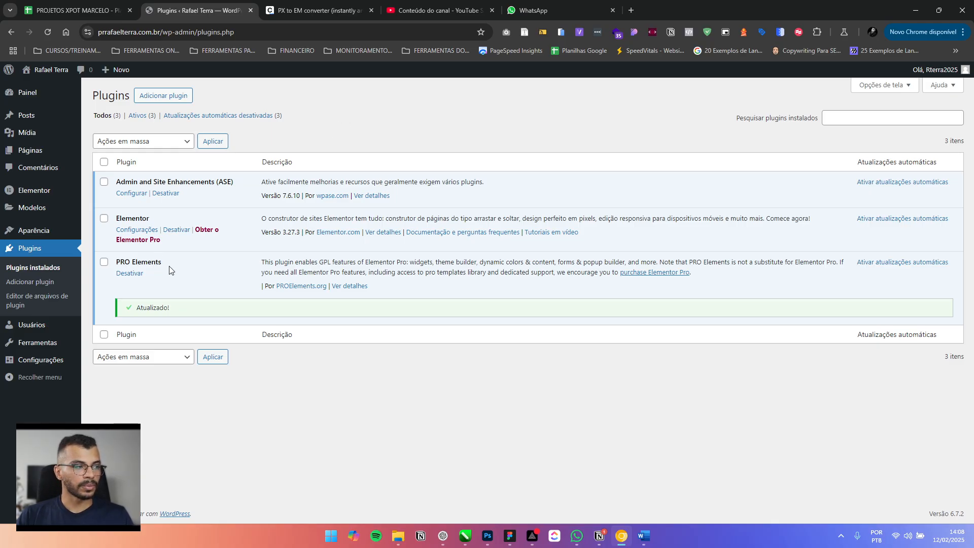
drag(169, 270, 120, 261)
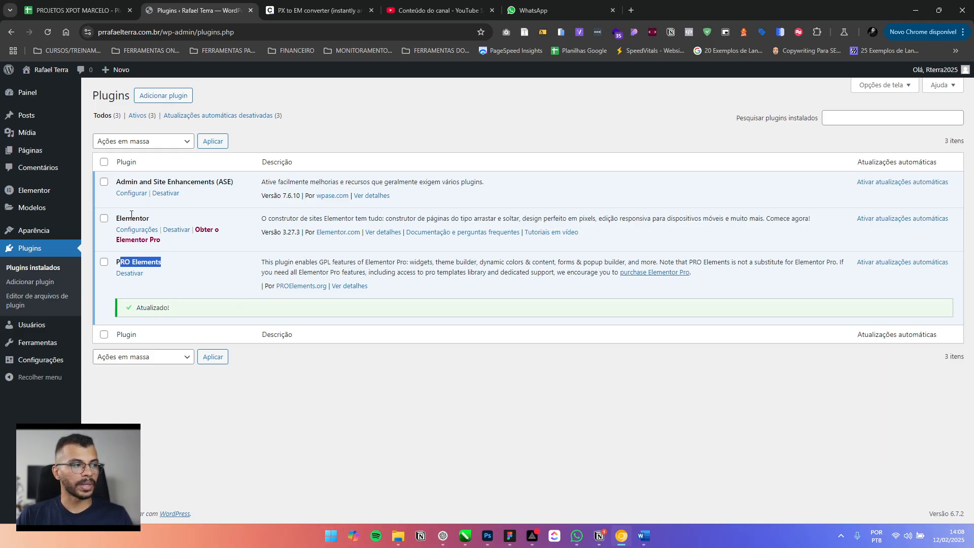
drag(170, 264, 115, 260)
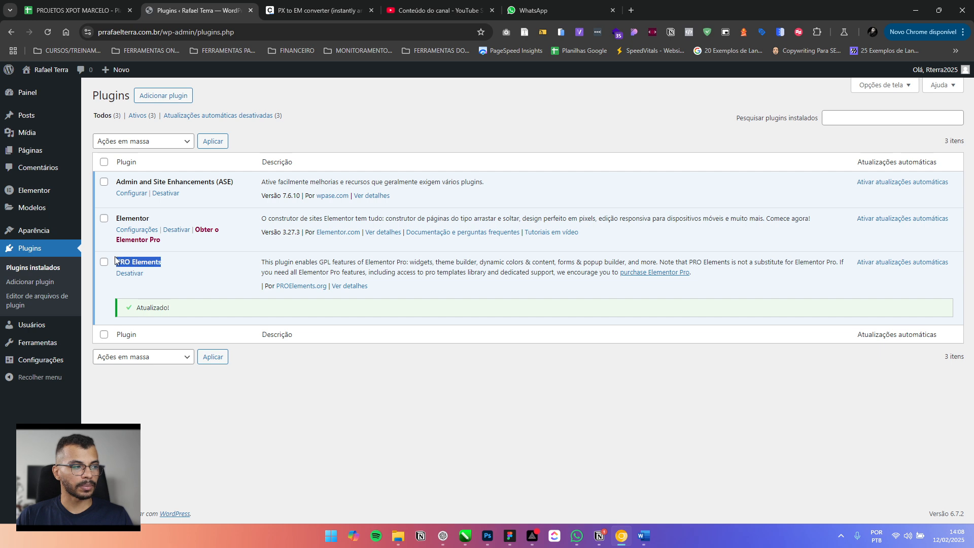
click(324, 131)
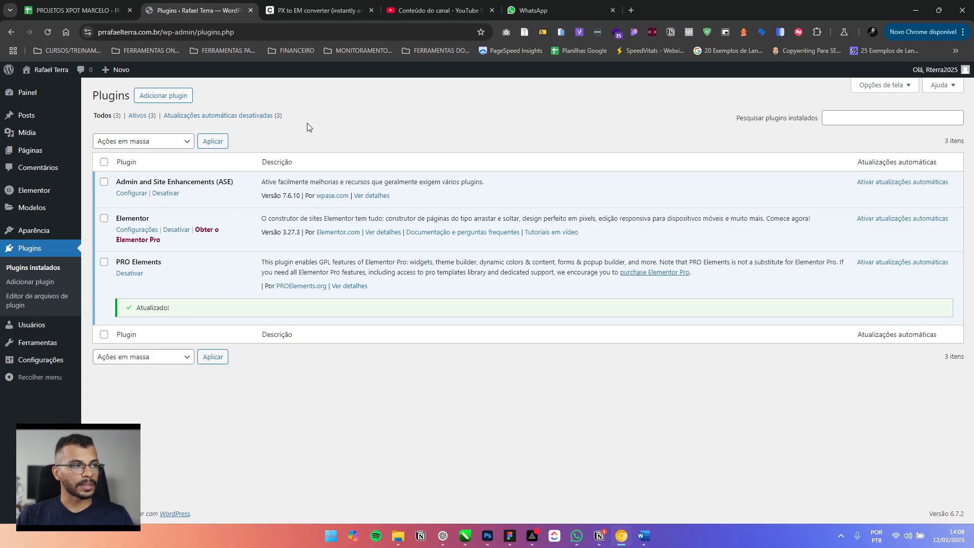
Open the Mentoria Jornada Pessoal page in the Elementor editor in a new browser tab and view its hero section
click(43, 152)
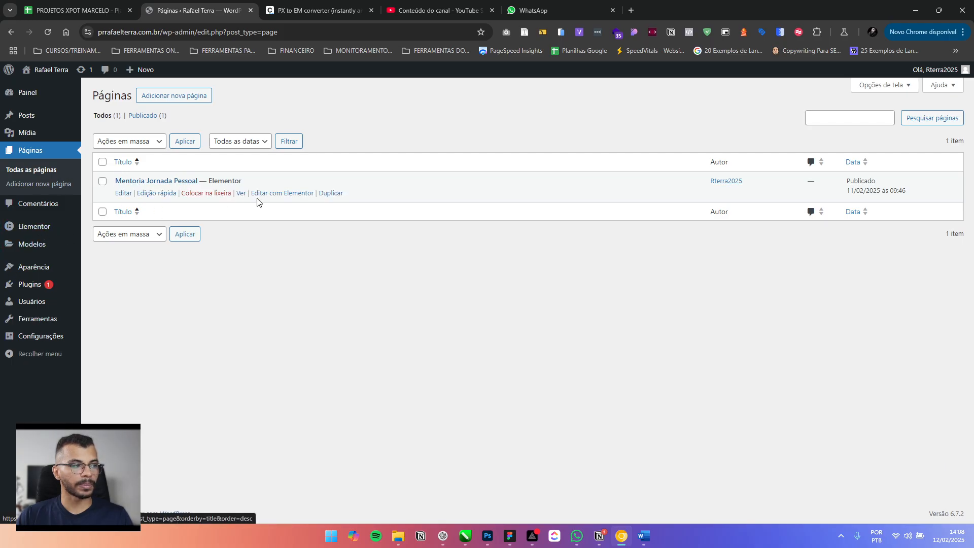
middle_click(282, 197)
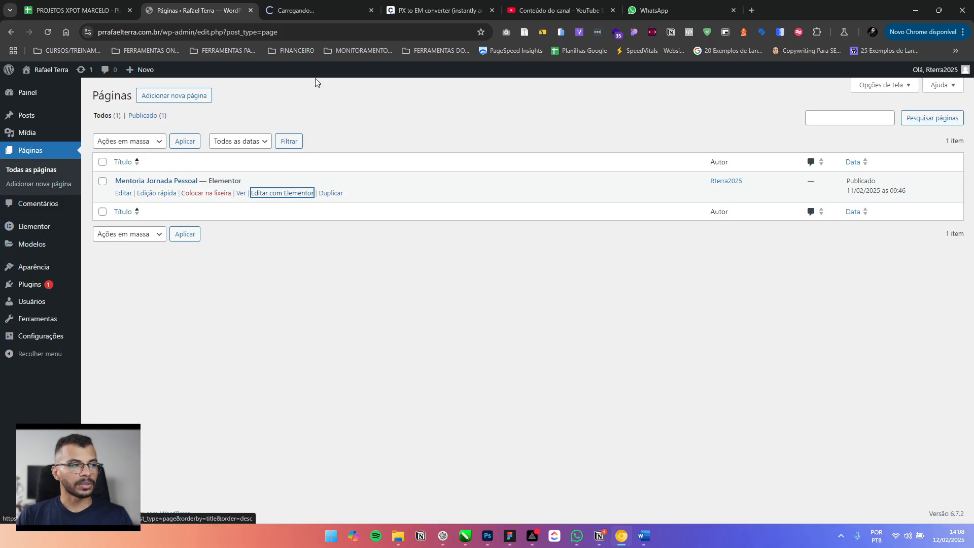
click(317, 10)
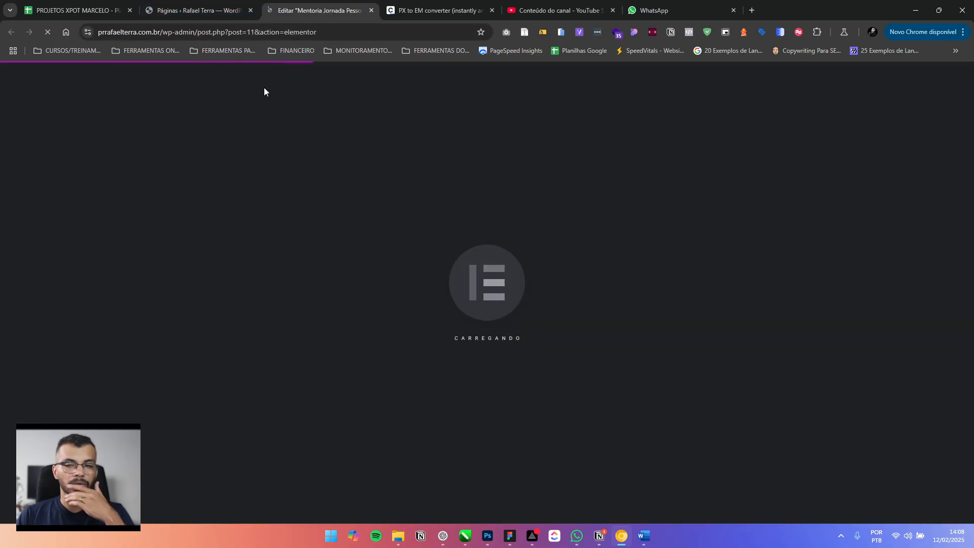
click(230, 10)
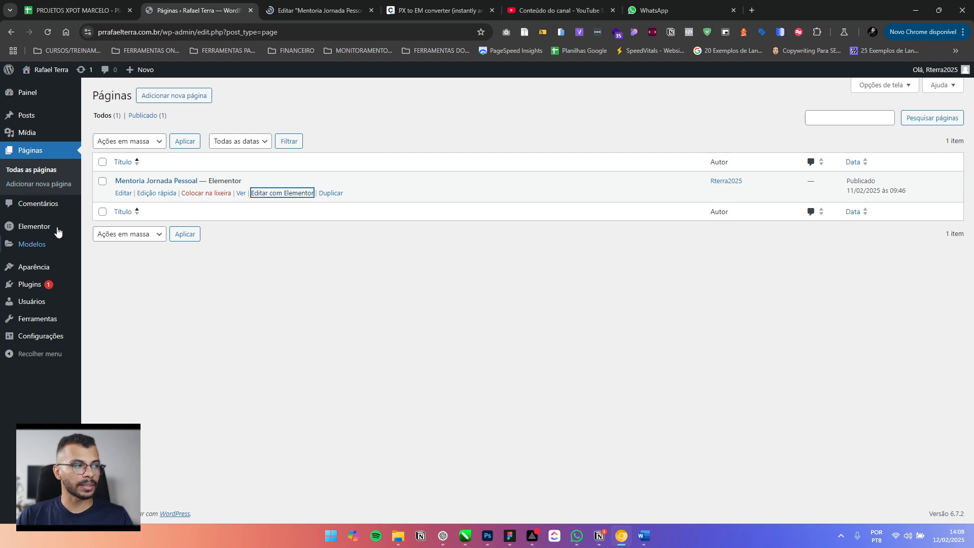
click(309, 13)
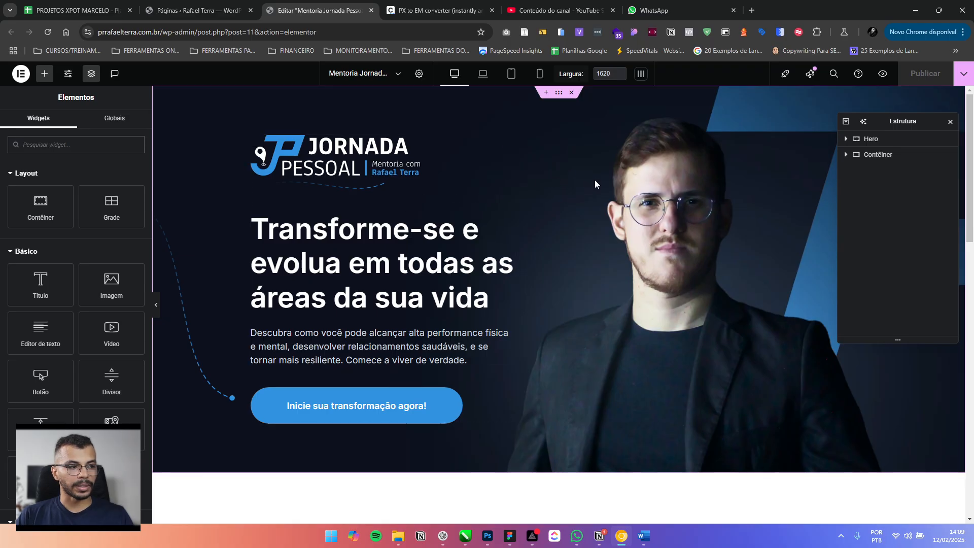
scroll(583, 179, down, 2)
scroll(563, 177, up, 2)
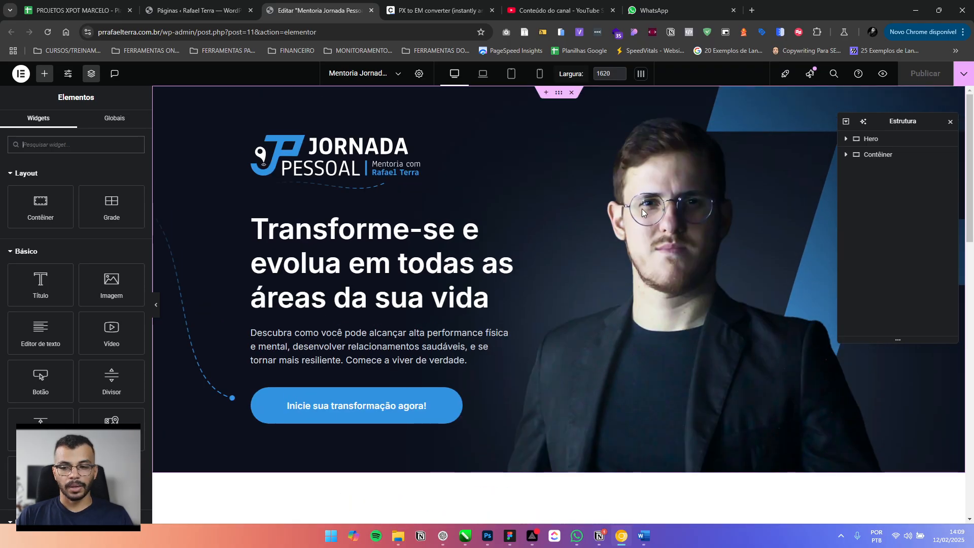
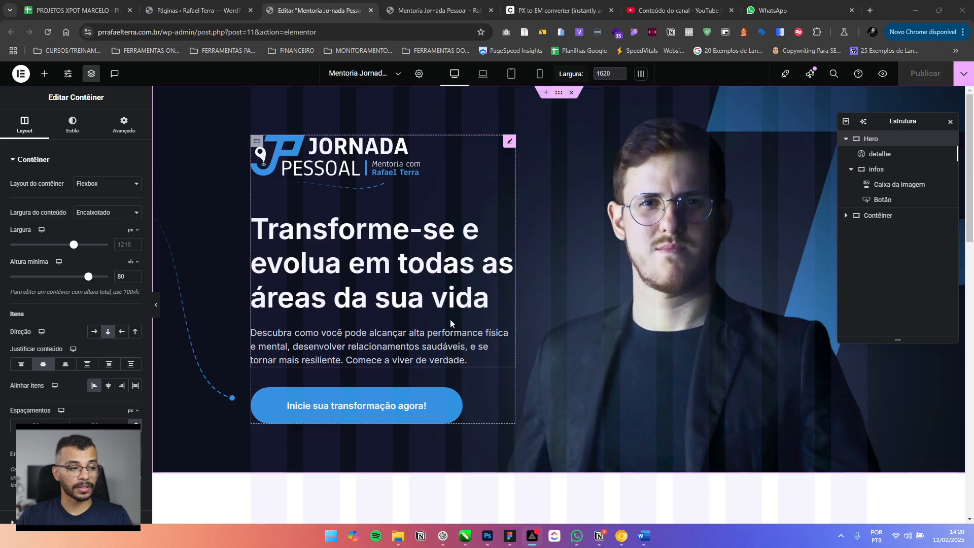
Select the container below the hero and look over its "Como funciona a Mentoria Jornada Pessoal?" content
scroll(449, 319, down, 1)
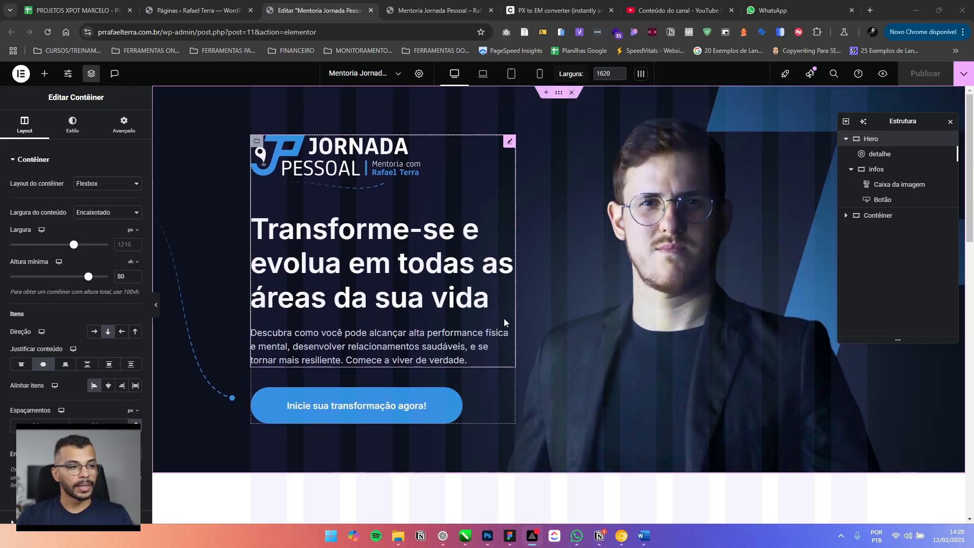
scroll(537, 219, down, 5)
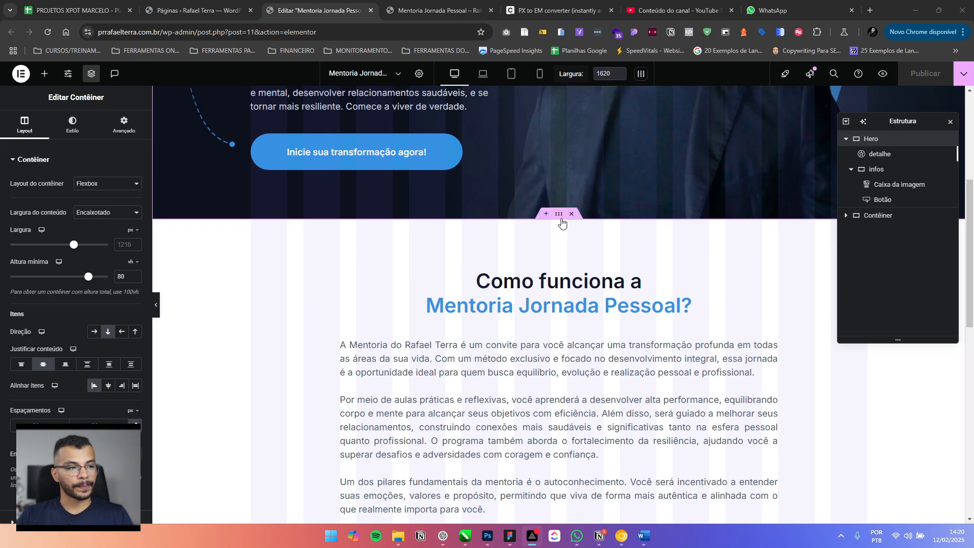
click(524, 254)
scroll(527, 244, down, 2)
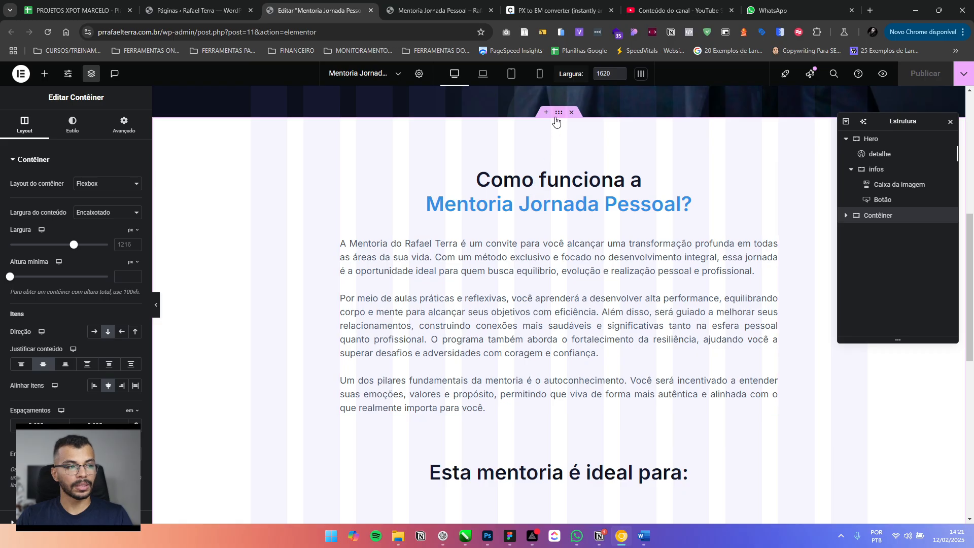
scroll(467, 192, down, 1)
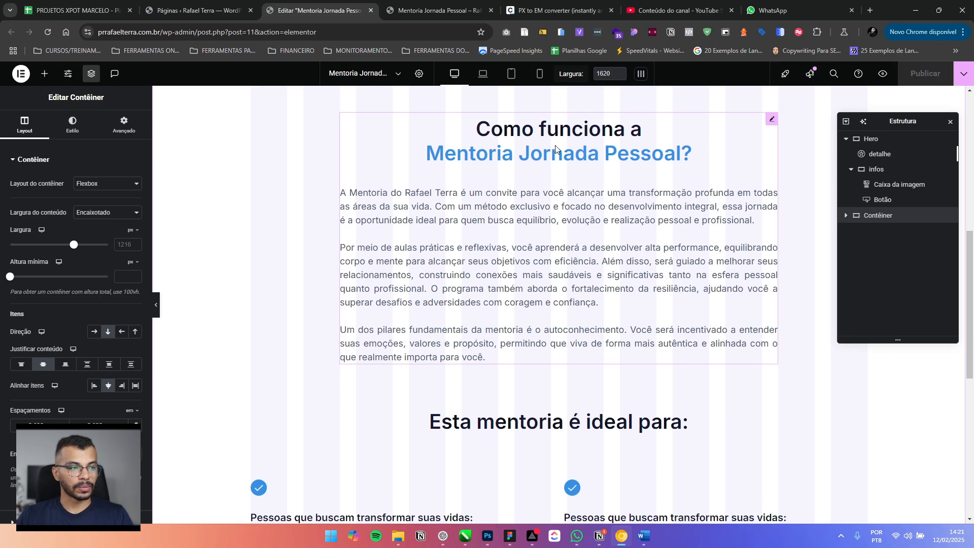
scroll(578, 244, up, 2)
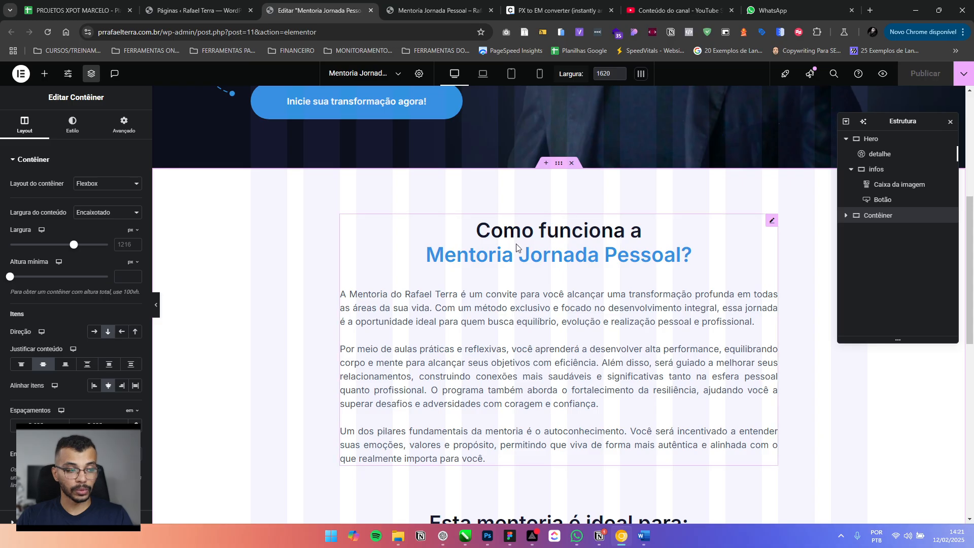
Open the site settings and review the system and custom global colors
click(70, 75)
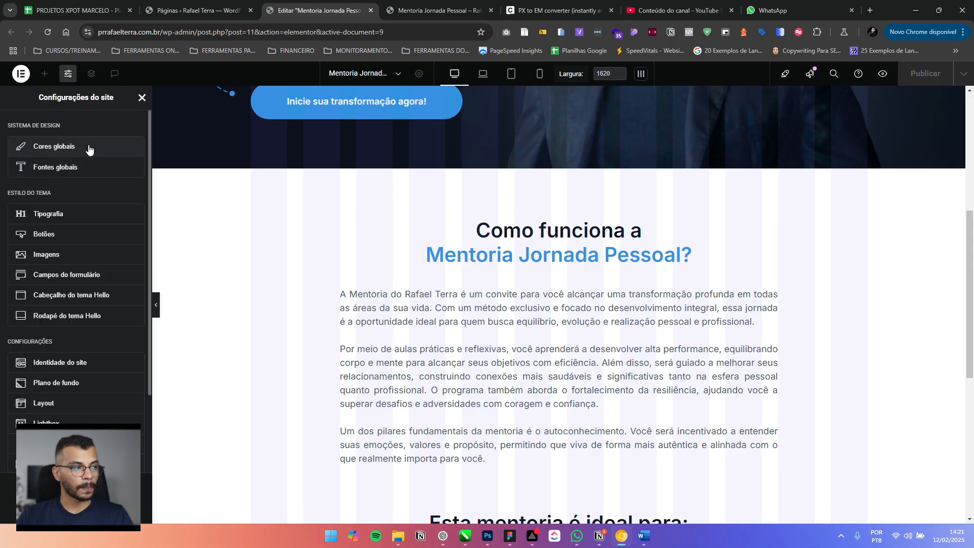
click(74, 147)
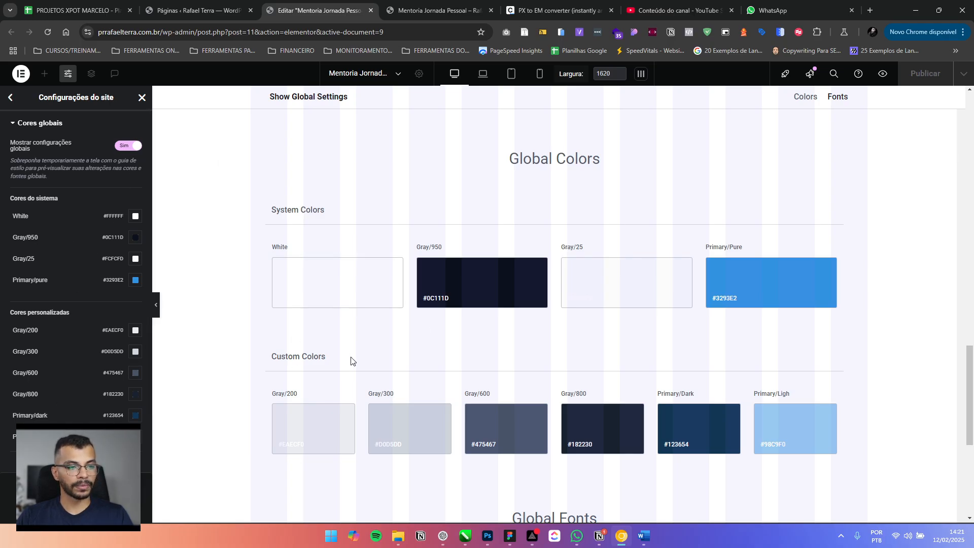
click(10, 98)
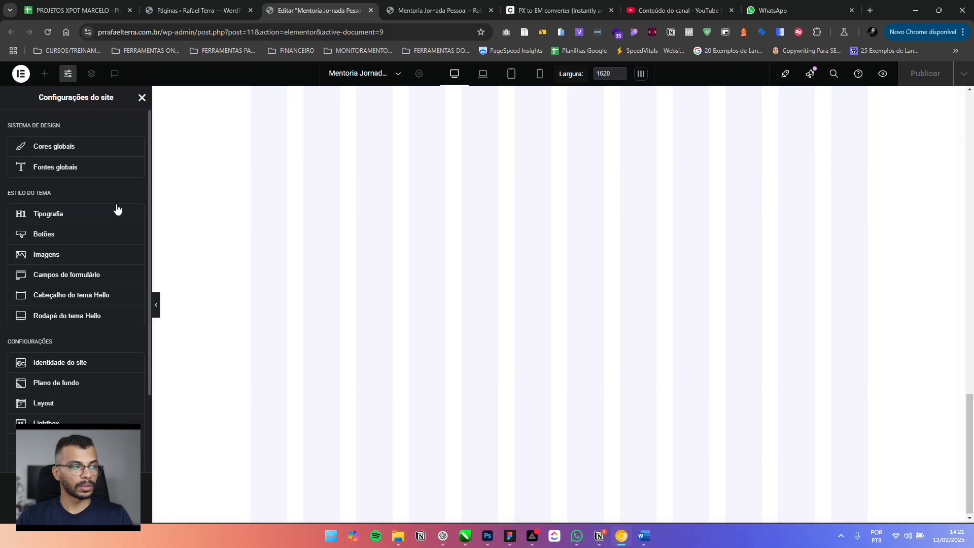
Review the global system fonts, checking the Primário and Secundário styles, and close the site settings
click(59, 169)
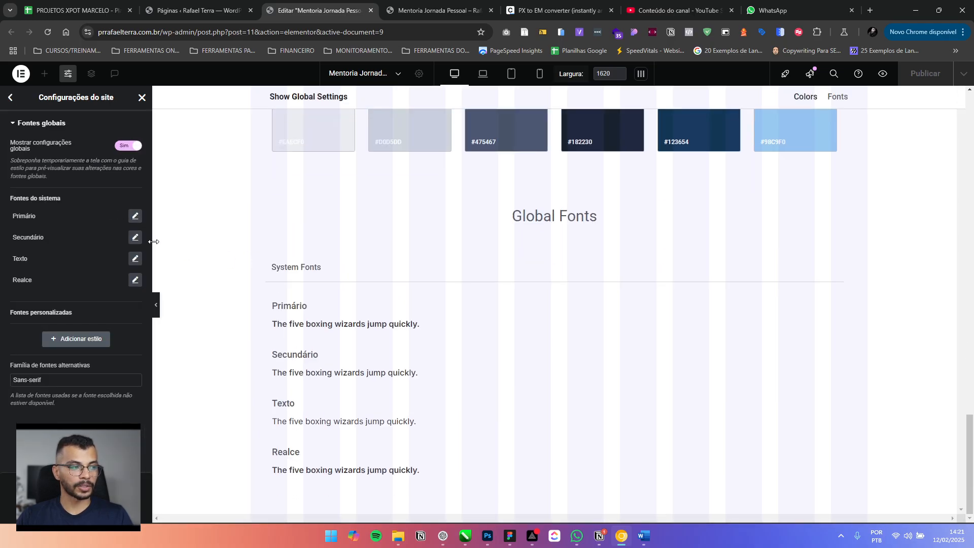
click(135, 216)
click(135, 216)
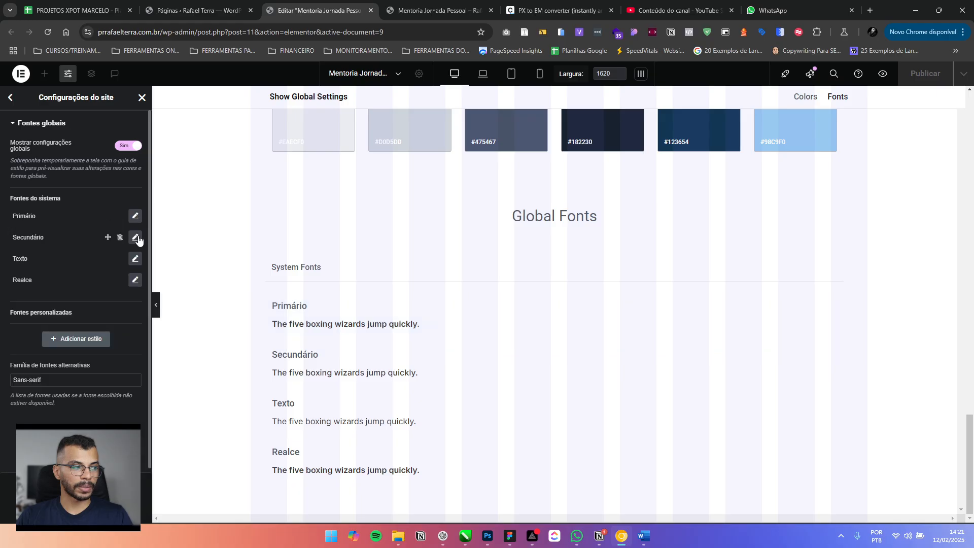
click(135, 238)
click(135, 237)
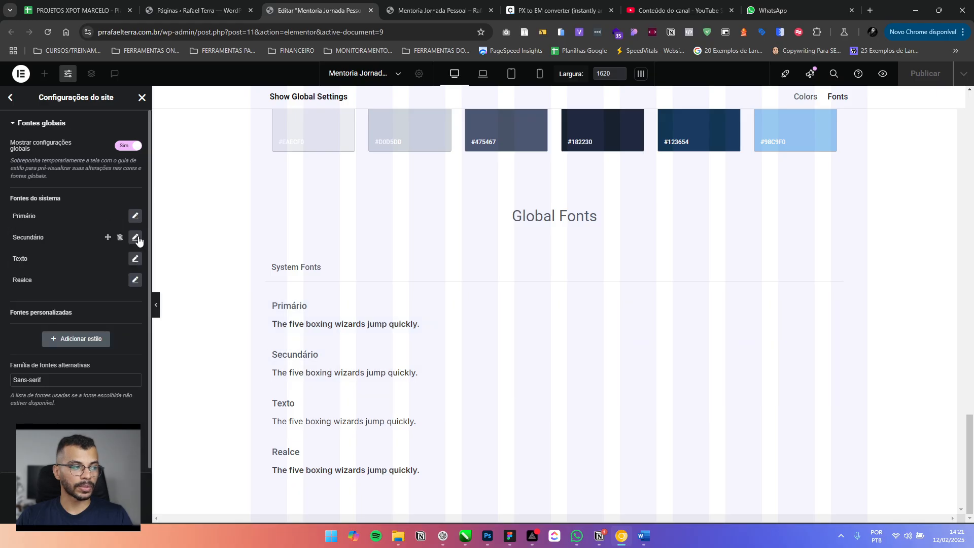
click(10, 97)
scroll(446, 234, up, 8)
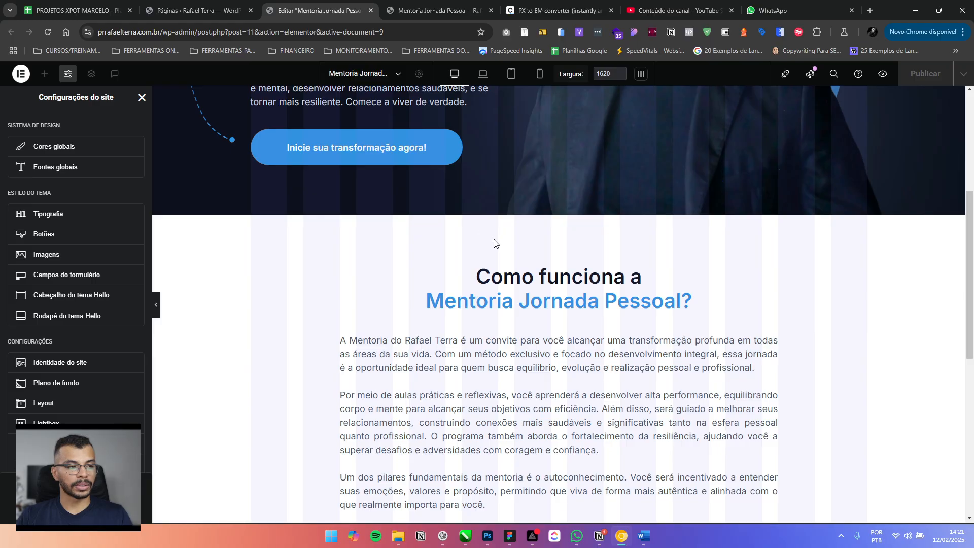
scroll(495, 243, down, 2)
click(142, 98)
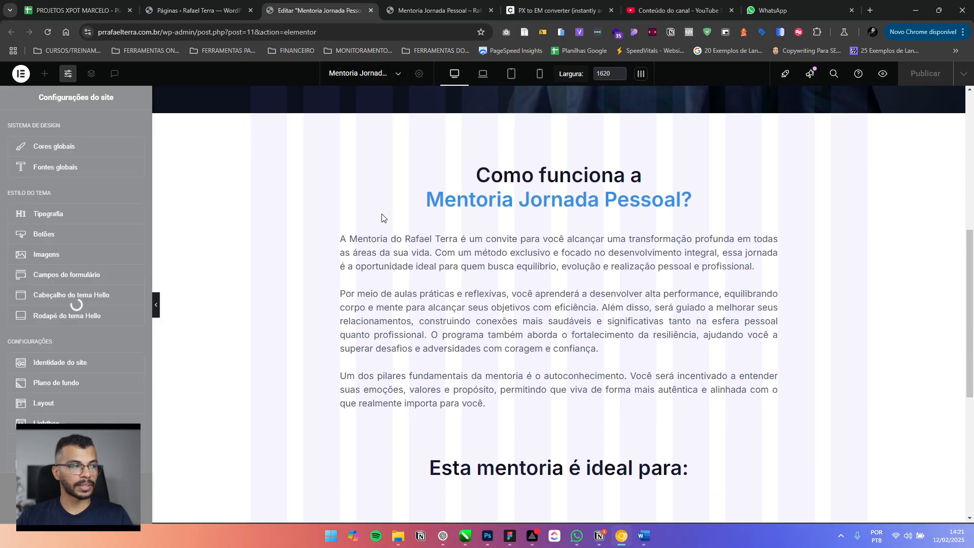
Select the "Como funciona a Mentoria Jornada Pessoal?" image box and view the global color choices for its title
click(549, 220)
scroll(570, 266, up, 8)
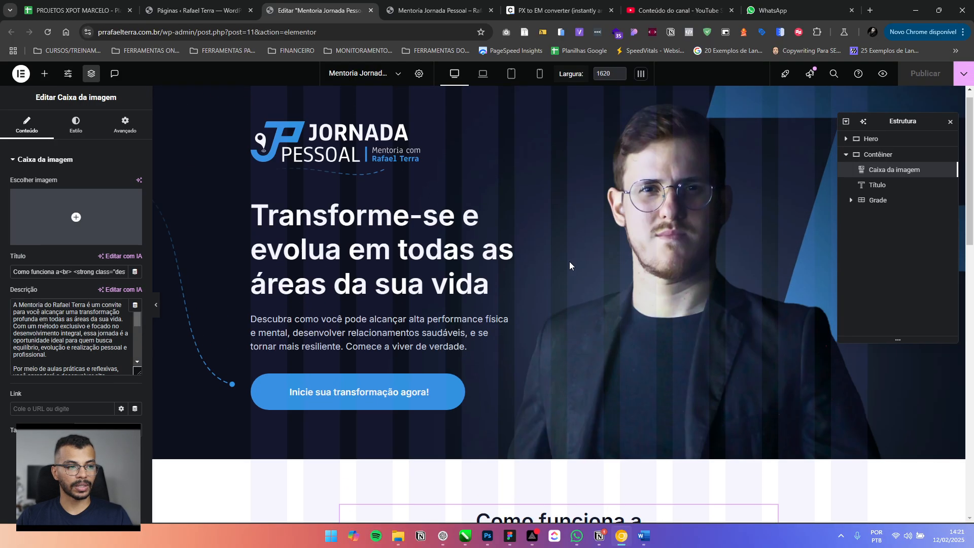
scroll(570, 266, down, 5)
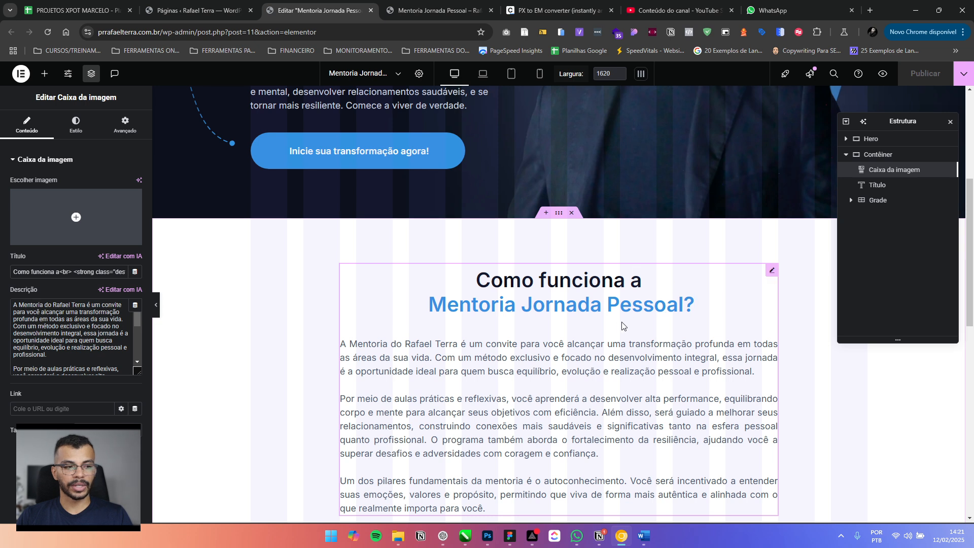
click(737, 303)
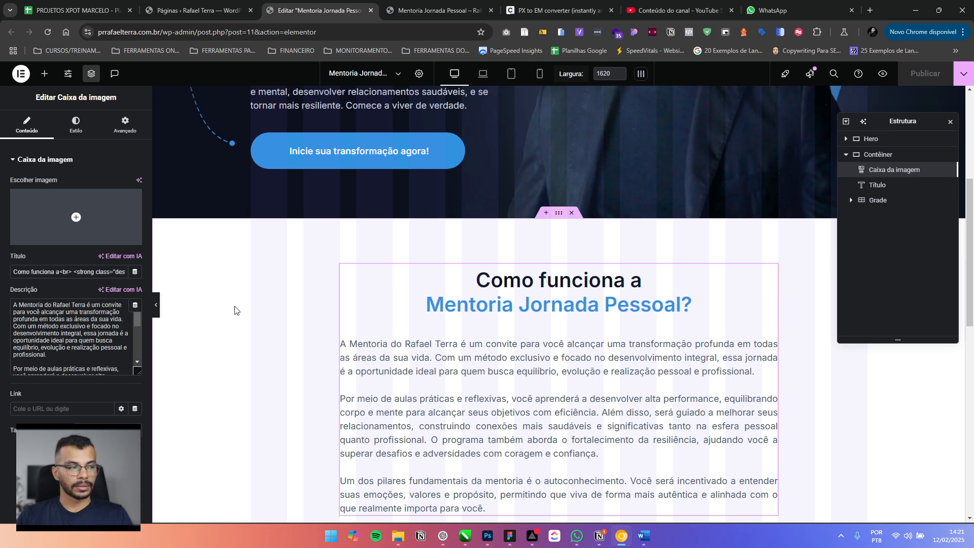
click(76, 125)
click(57, 246)
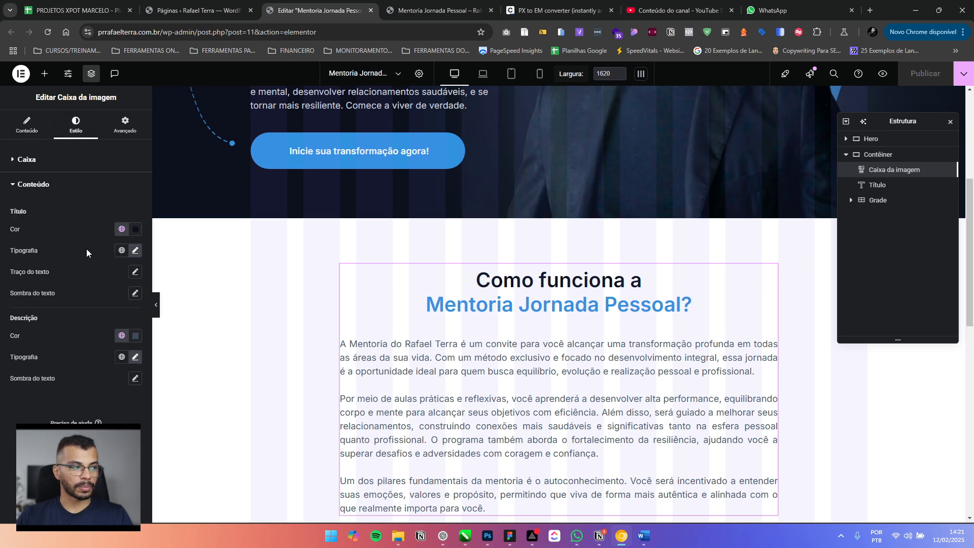
click(122, 236)
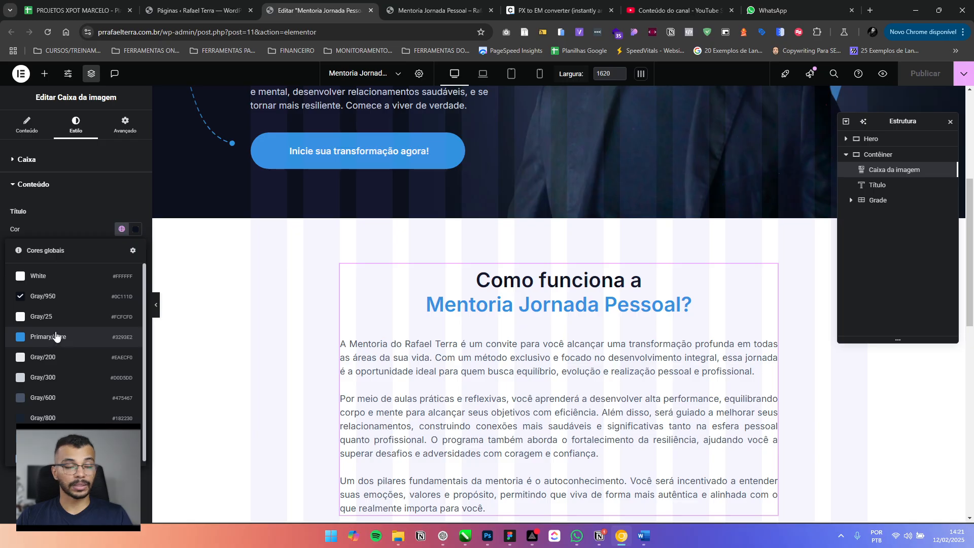
click(81, 224)
Check the global font options for the image box title and adjust the line height in its custom typography
click(122, 251)
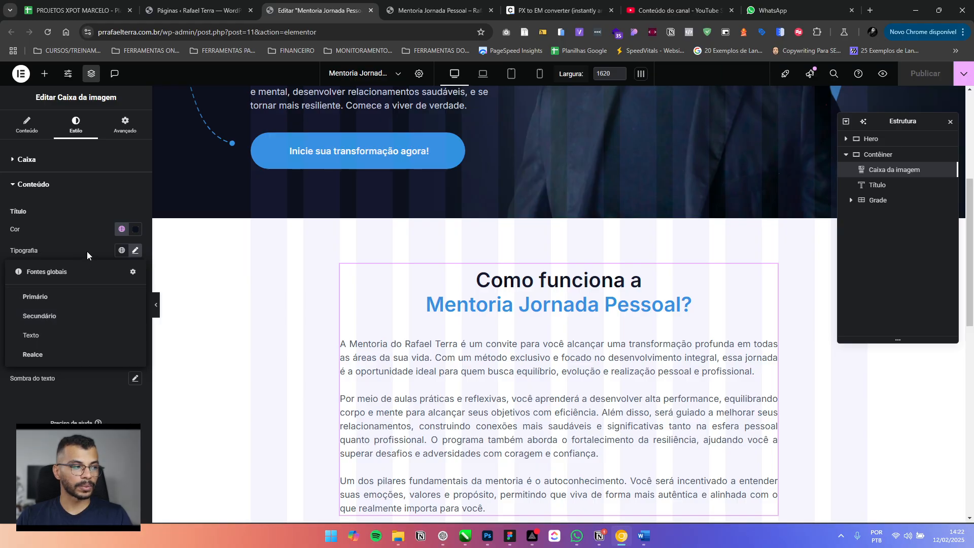
click(121, 250)
click(135, 250)
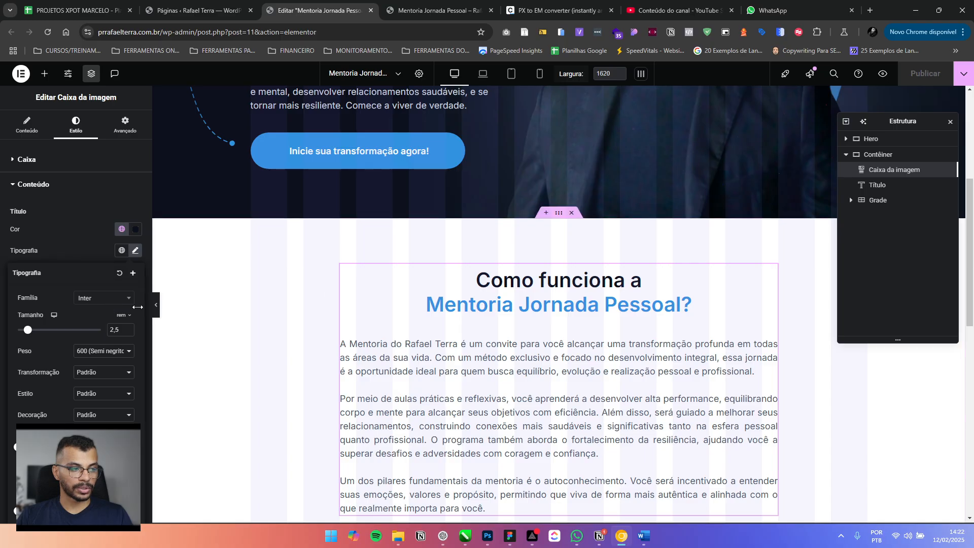
scroll(127, 324, down, 1)
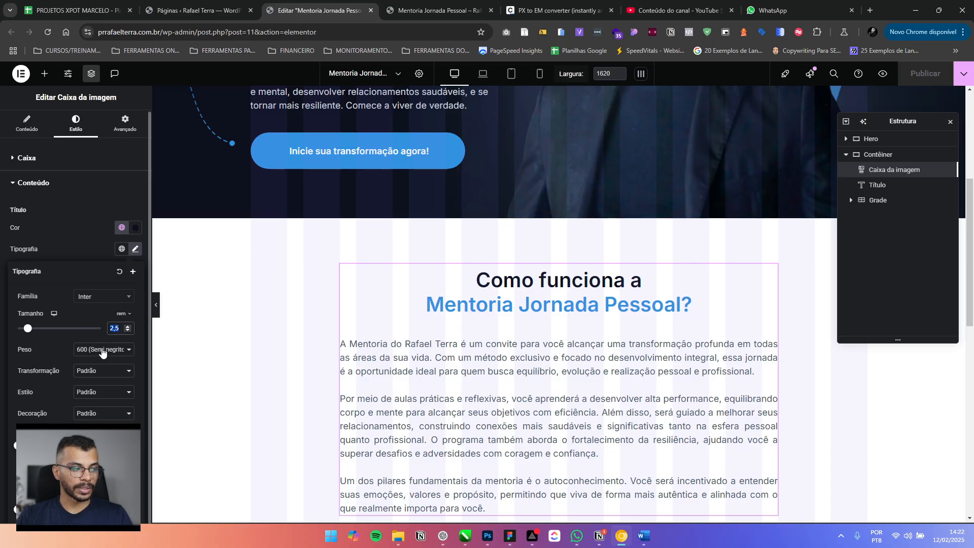
click(121, 446)
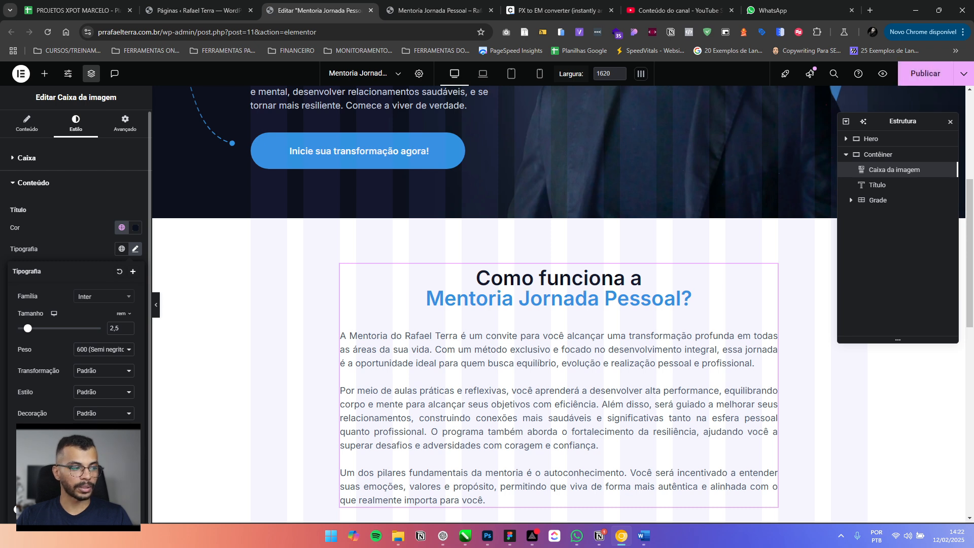
click(87, 248)
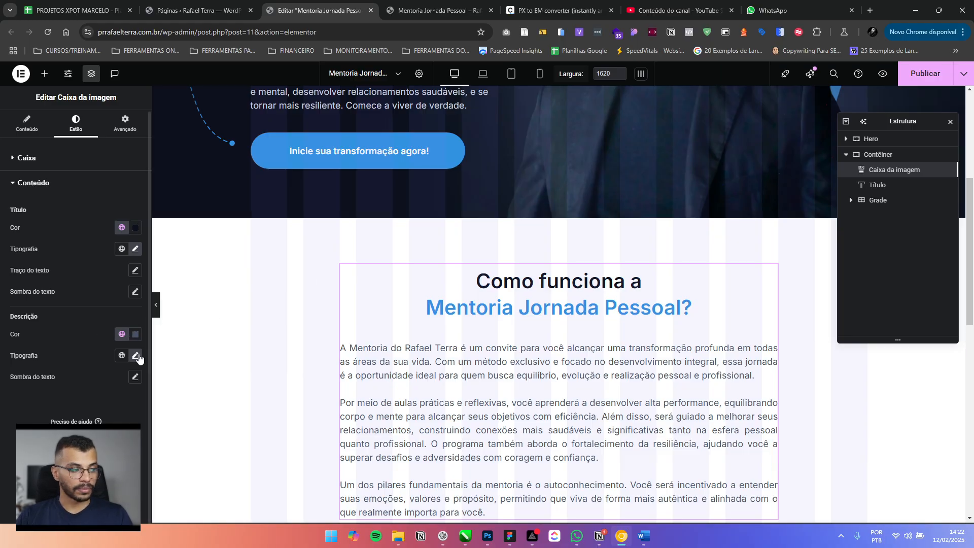
Inspect the image boxes under "Esta mentoria é ideal para:" and select the grid container that holds them
scroll(491, 306, down, 4)
scroll(491, 307, up, 1)
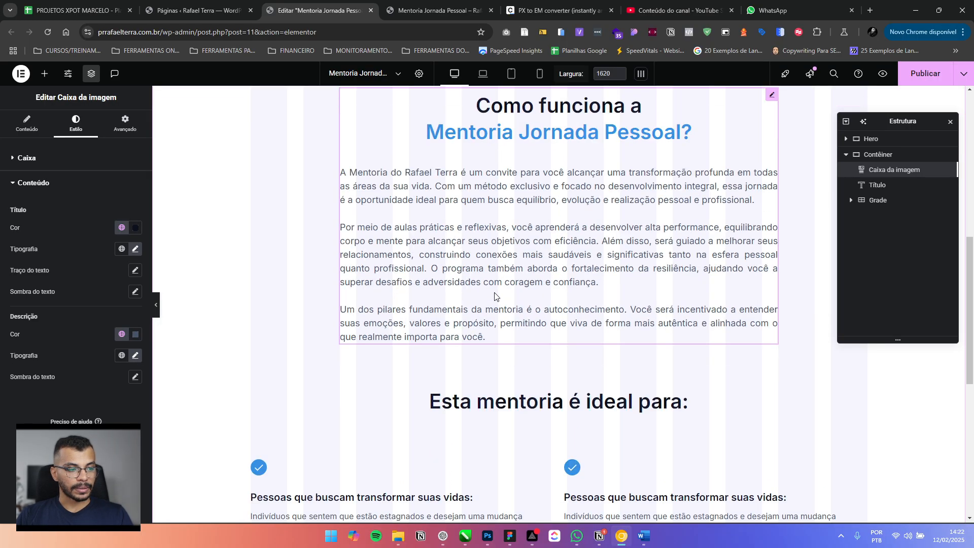
scroll(406, 298, down, 5)
click(405, 298)
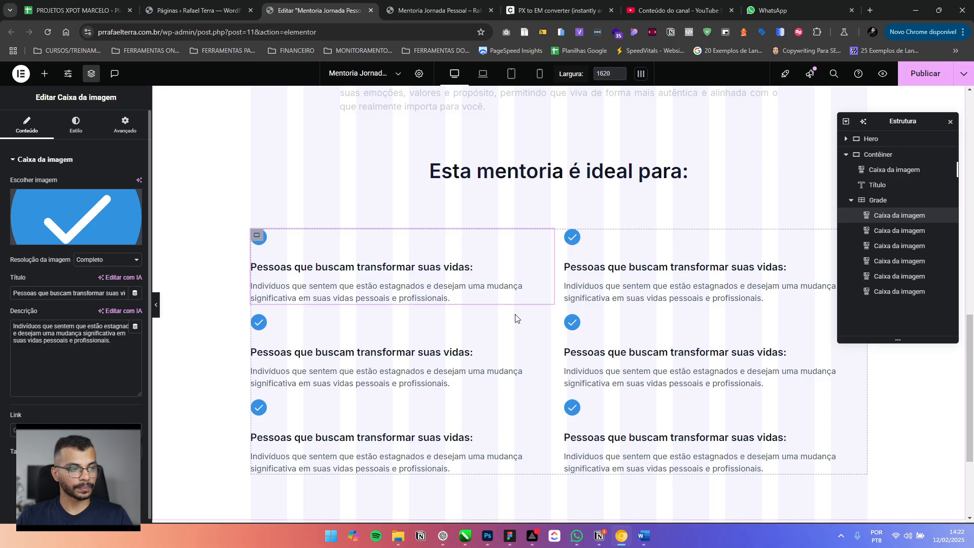
click(646, 286)
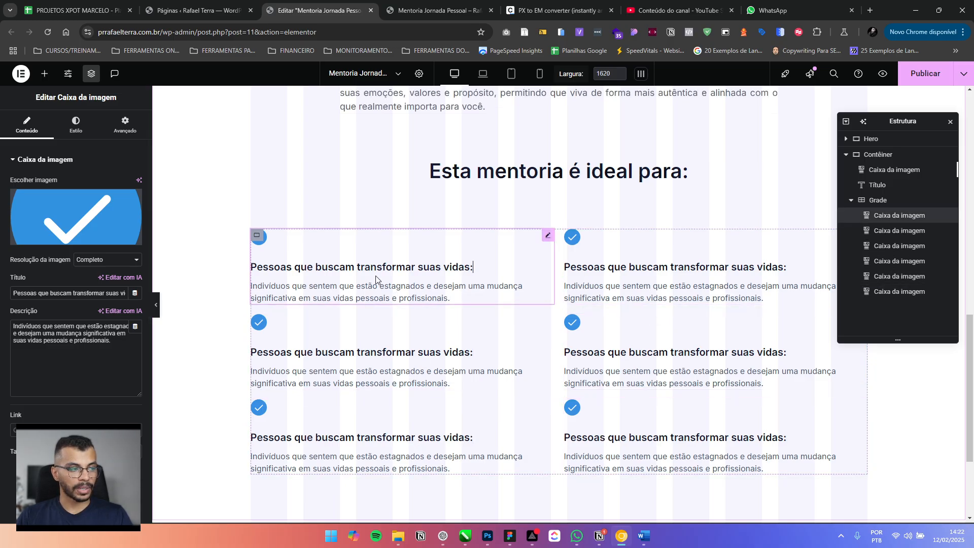
click(314, 260)
scroll(333, 281, up, 4)
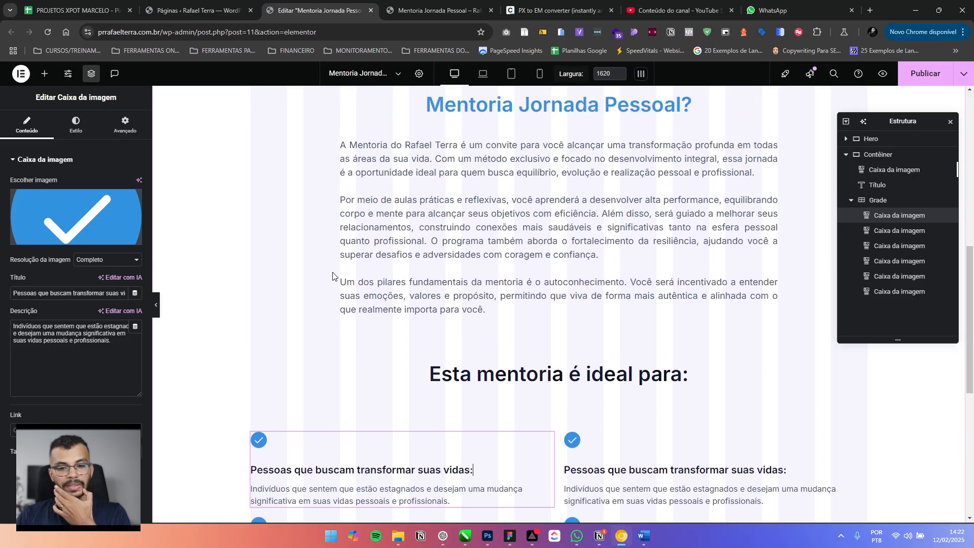
scroll(341, 270, down, 2)
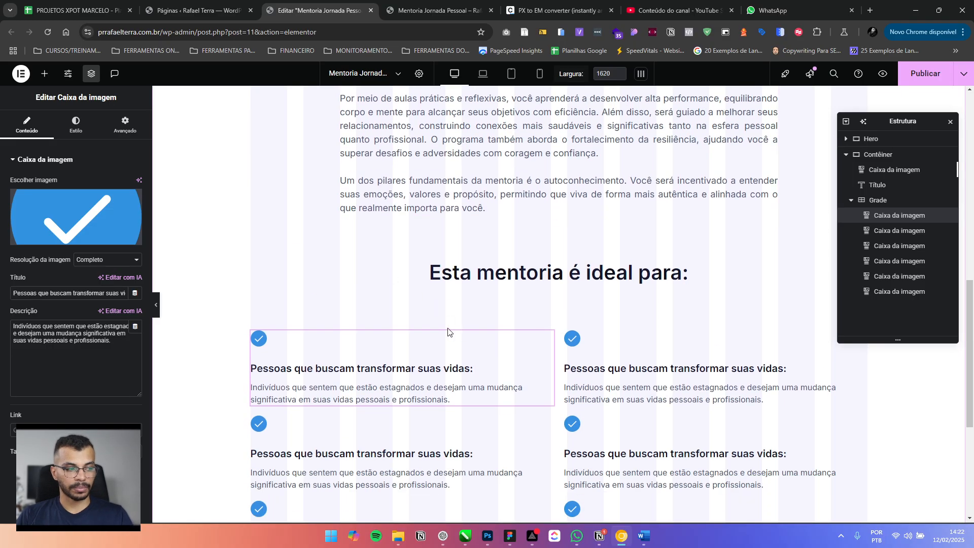
click(257, 338)
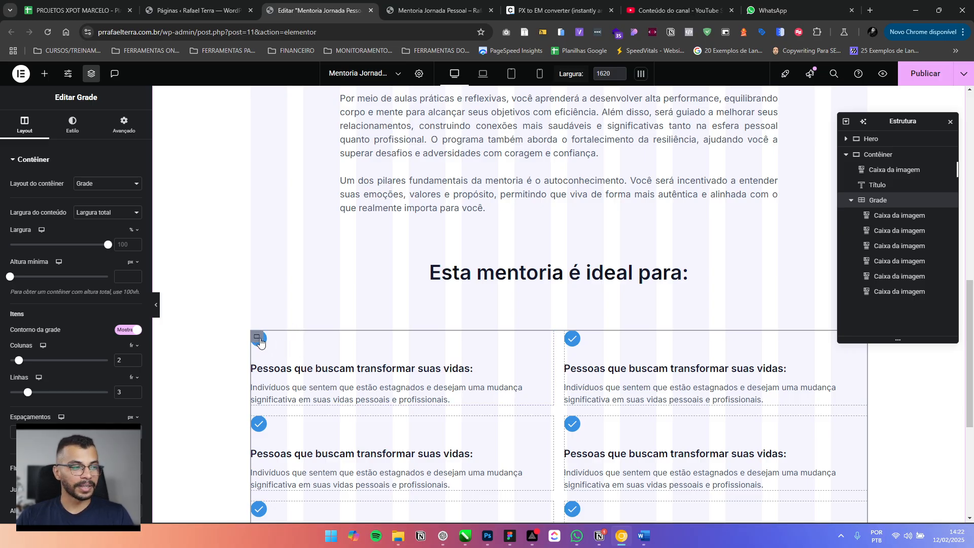
Open the page source of the Mentoria Jornada Pessoal preview, look through its markup, and close the source view
click(436, 10)
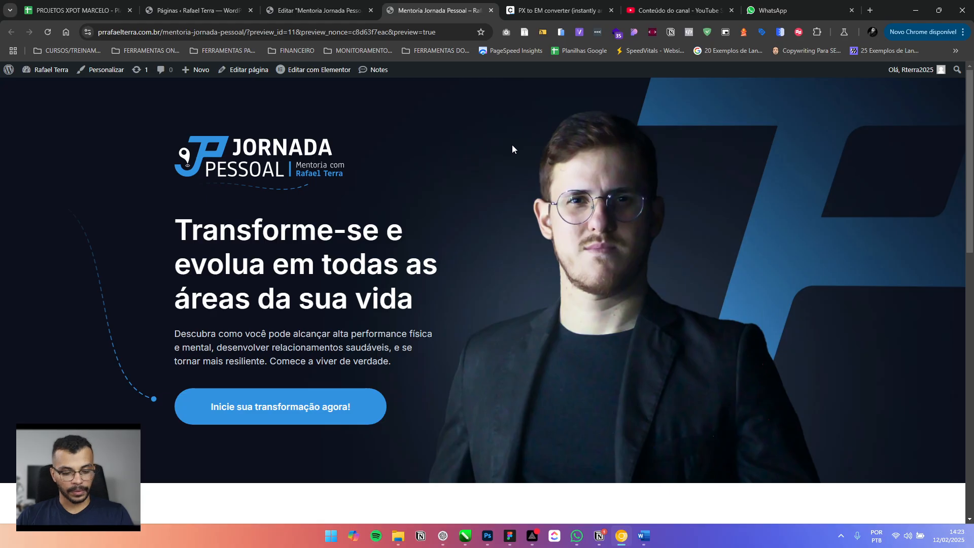
key(ctrl+u)
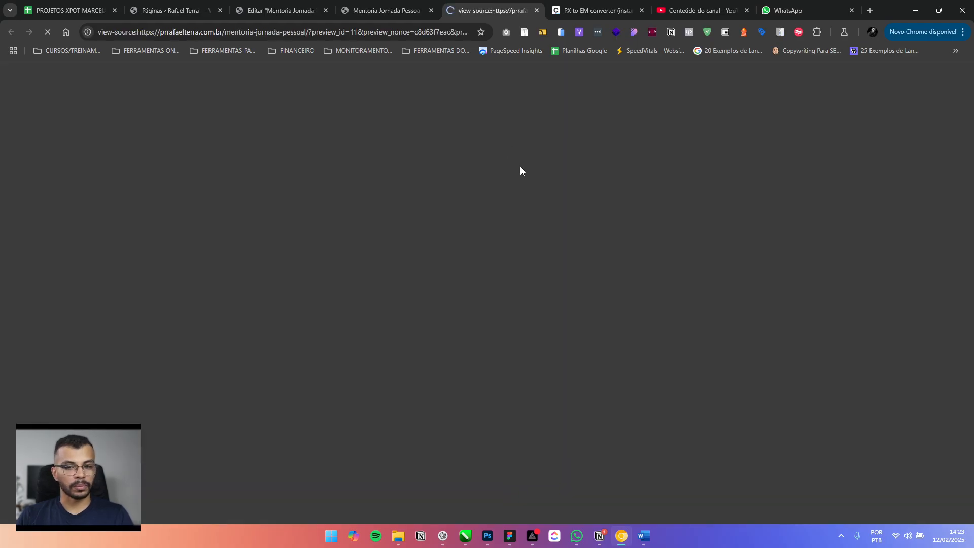
scroll(490, 245, down, 6)
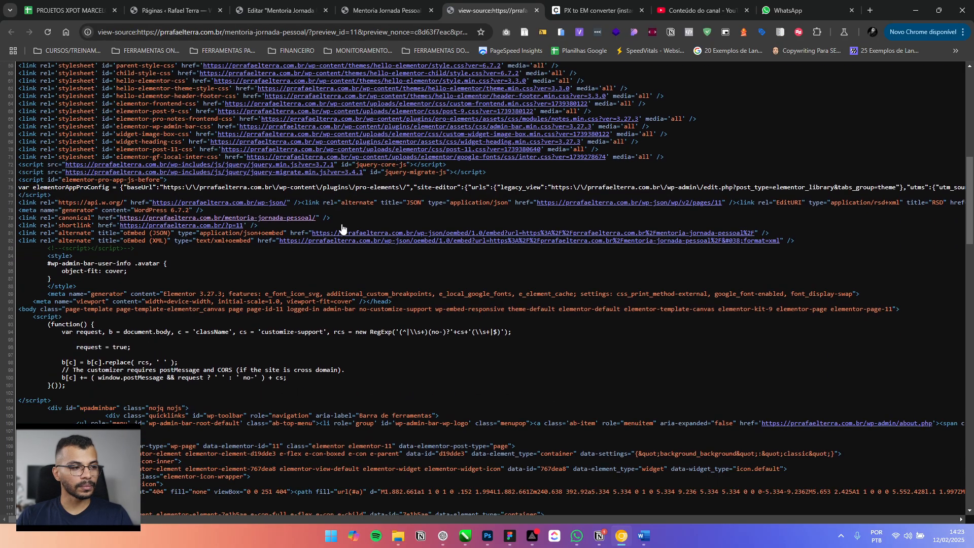
scroll(355, 246, up, 4)
scroll(336, 241, down, 20)
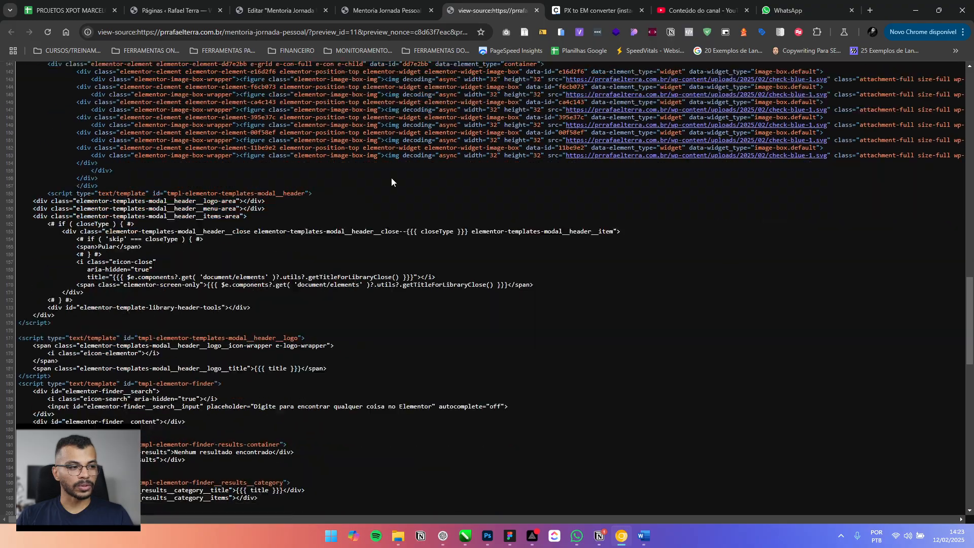
scroll(430, 174, up, 20)
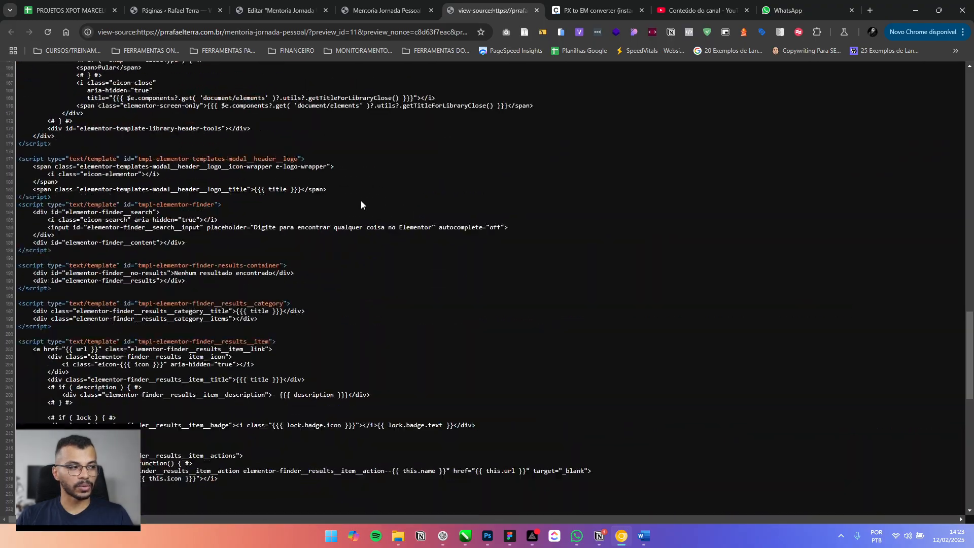
scroll(422, 260, up, 10)
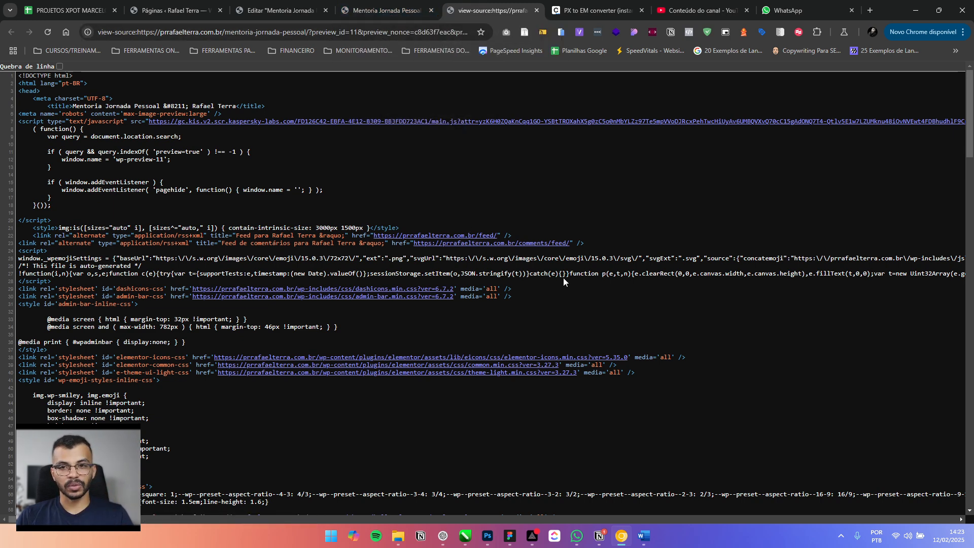
middle_click(498, 8)
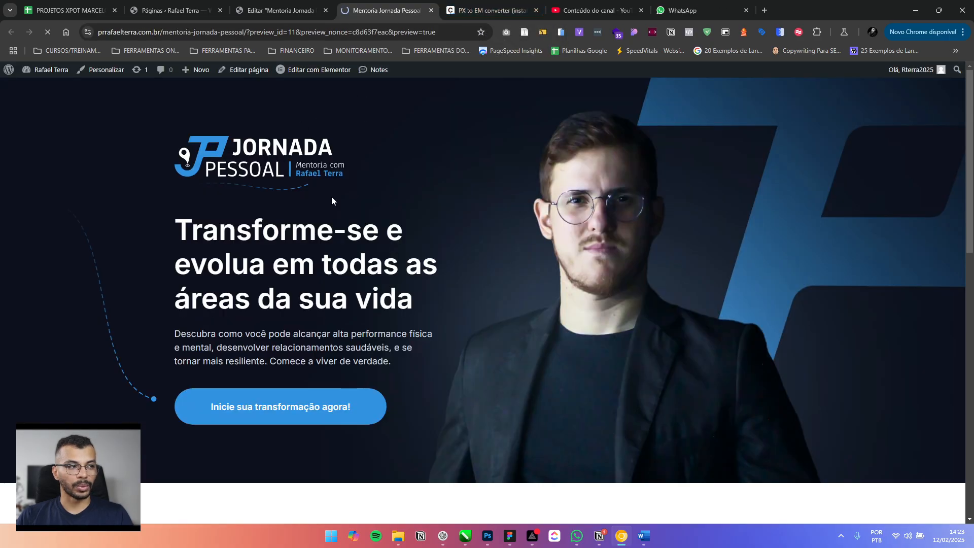
Return to the Elementor editor and inspect the first checklist image box, the "Como funciona" image box and the hero image box
click(319, 7)
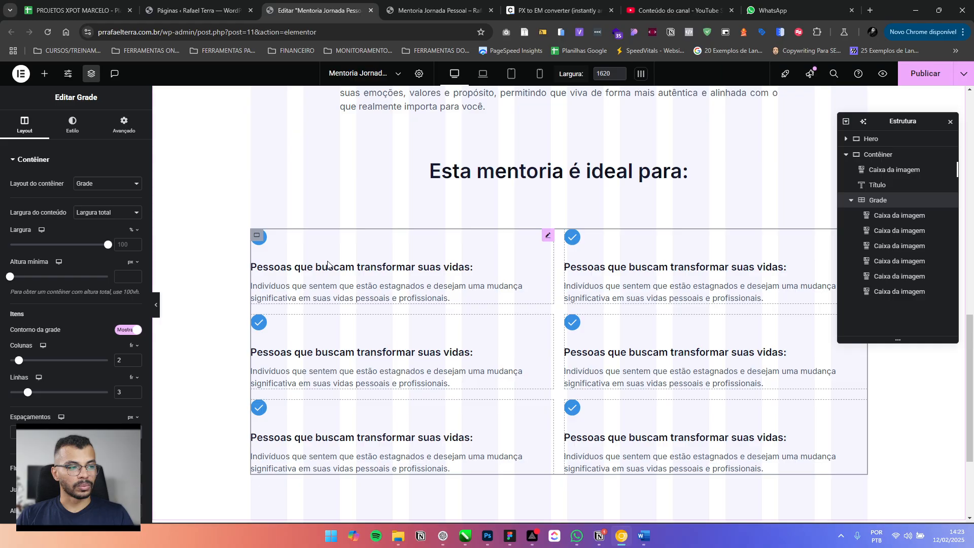
click(369, 279)
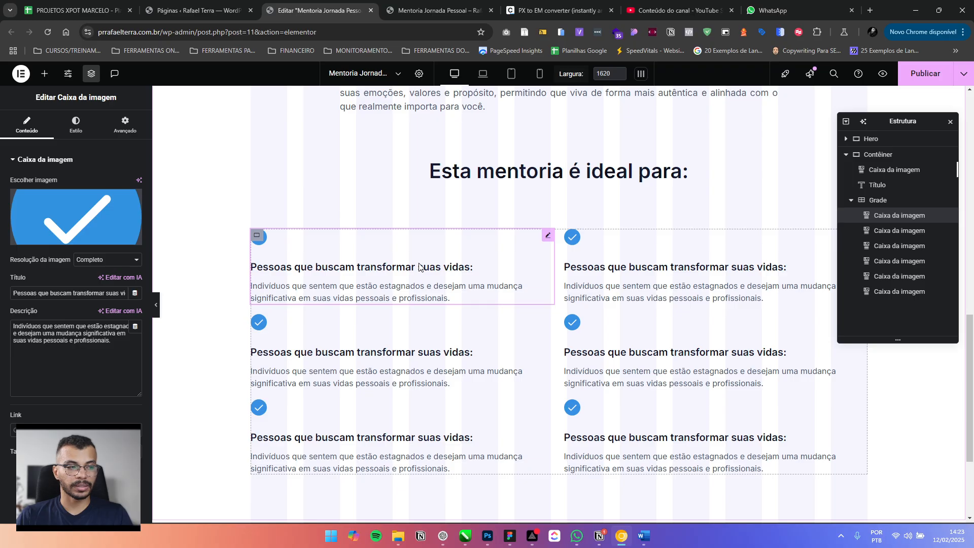
scroll(421, 274, up, 2)
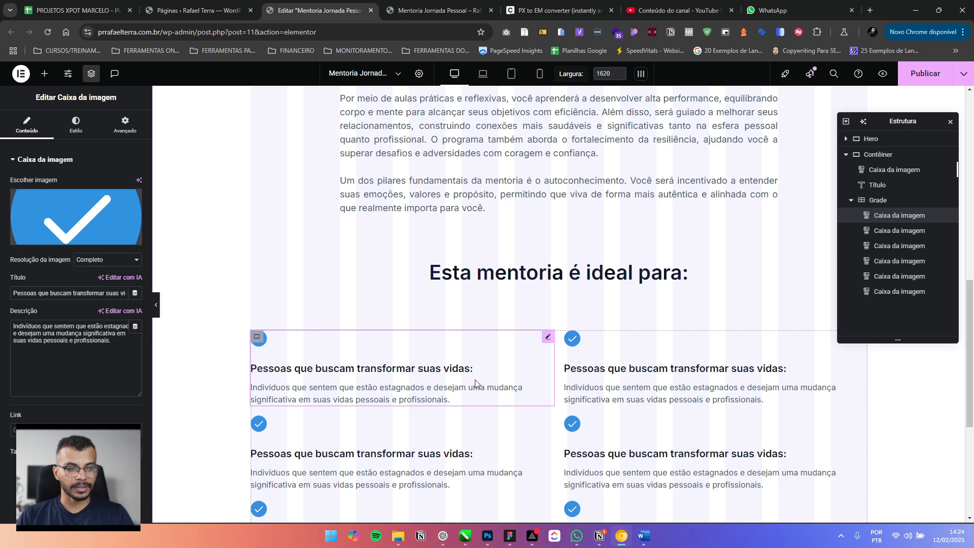
scroll(475, 384, up, 8)
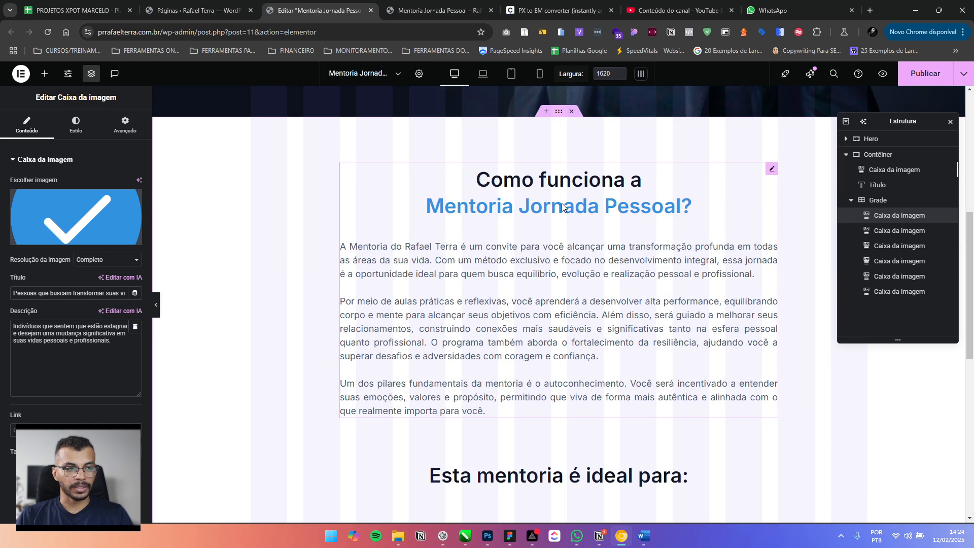
click(611, 252)
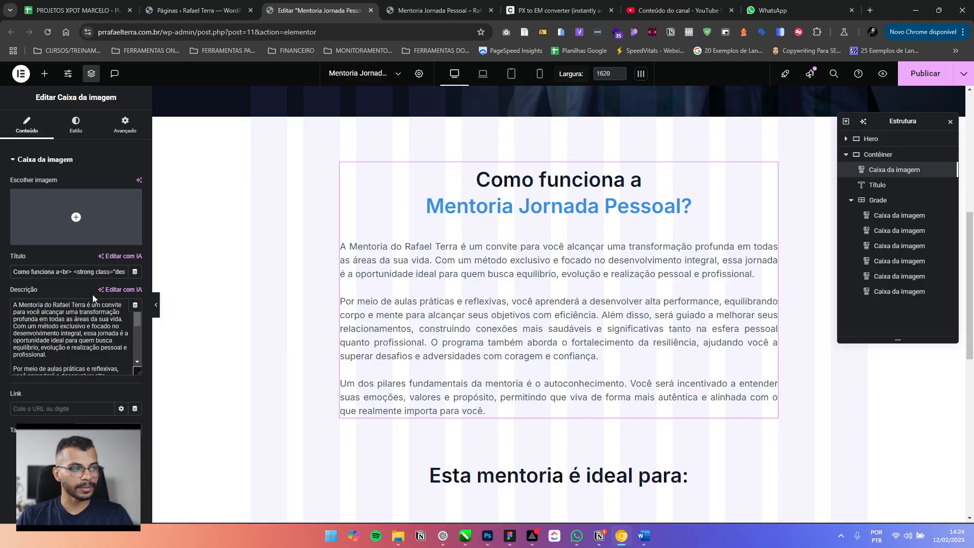
scroll(368, 310, up, 7)
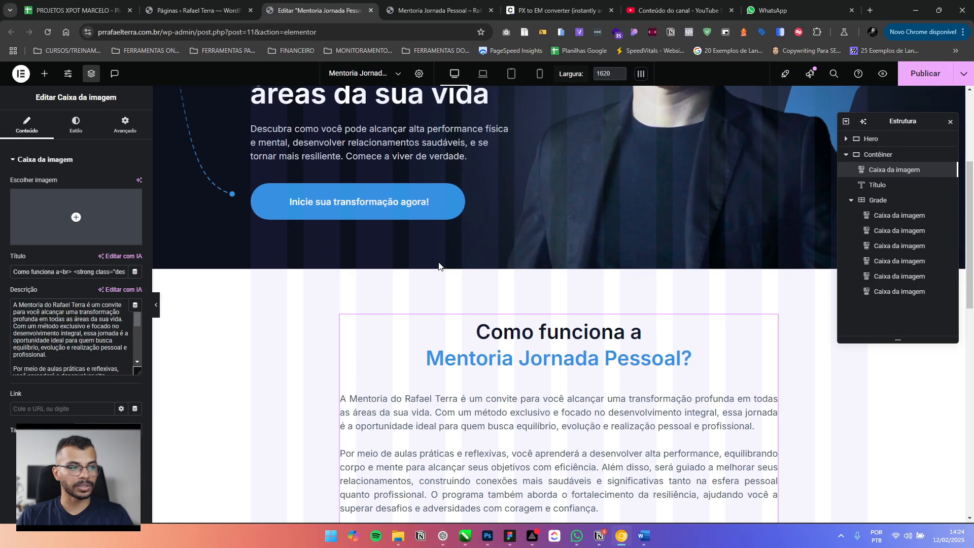
click(400, 278)
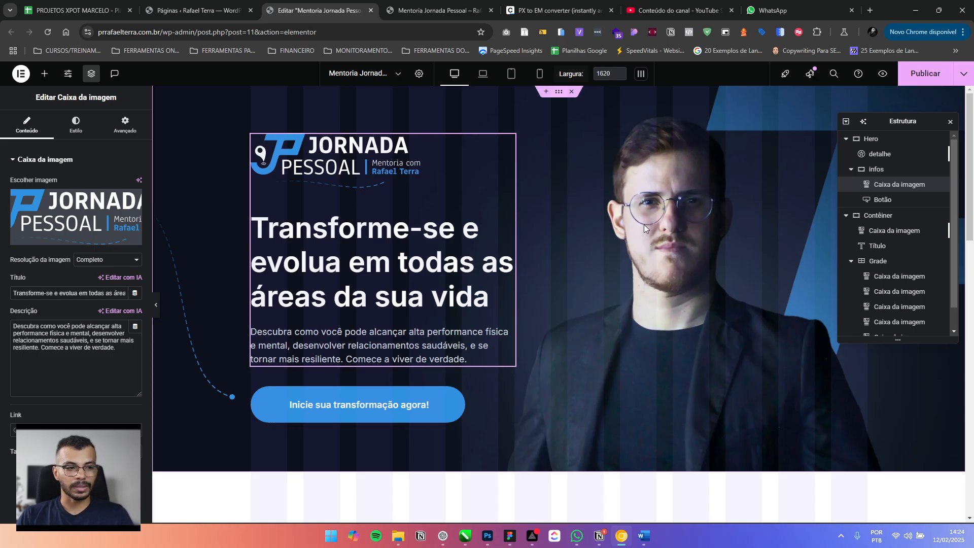
Select the grid container under "Esta mentoria é ideal para:" and review its container layout options without changing them
scroll(644, 225, down, 14)
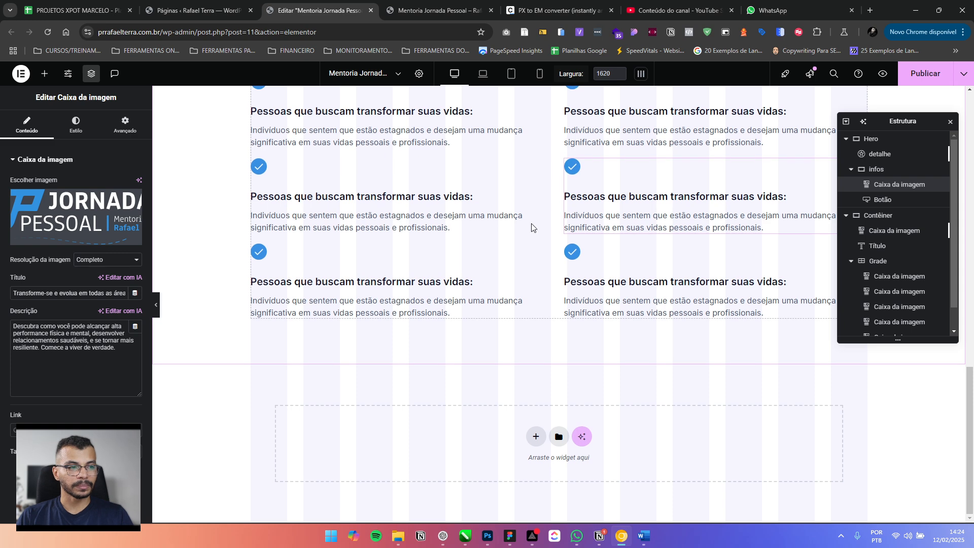
scroll(530, 226, up, 3)
click(406, 285)
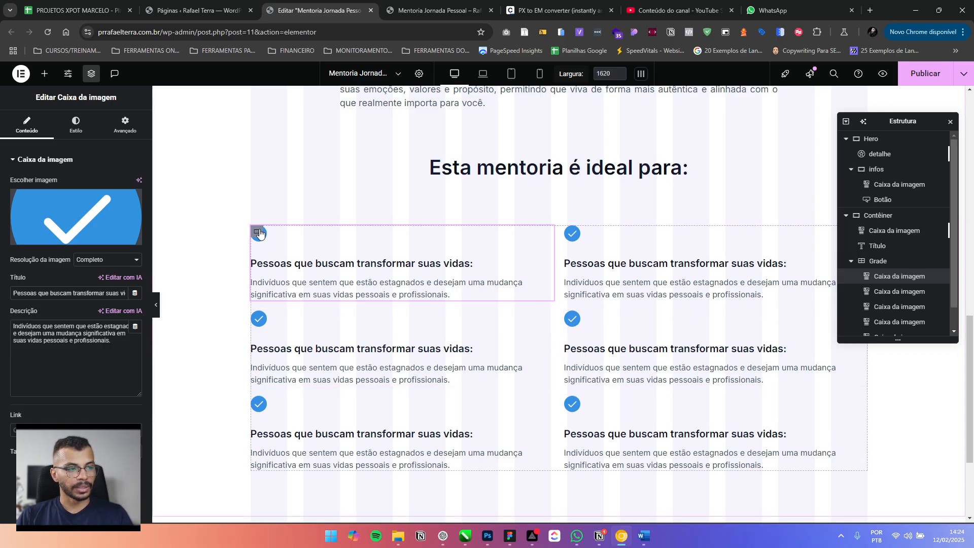
click(259, 233)
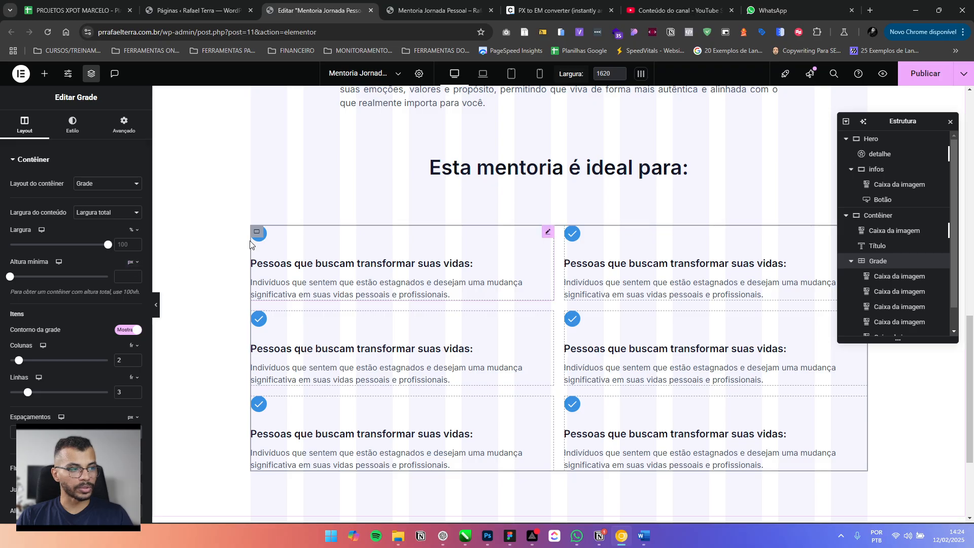
click(102, 186)
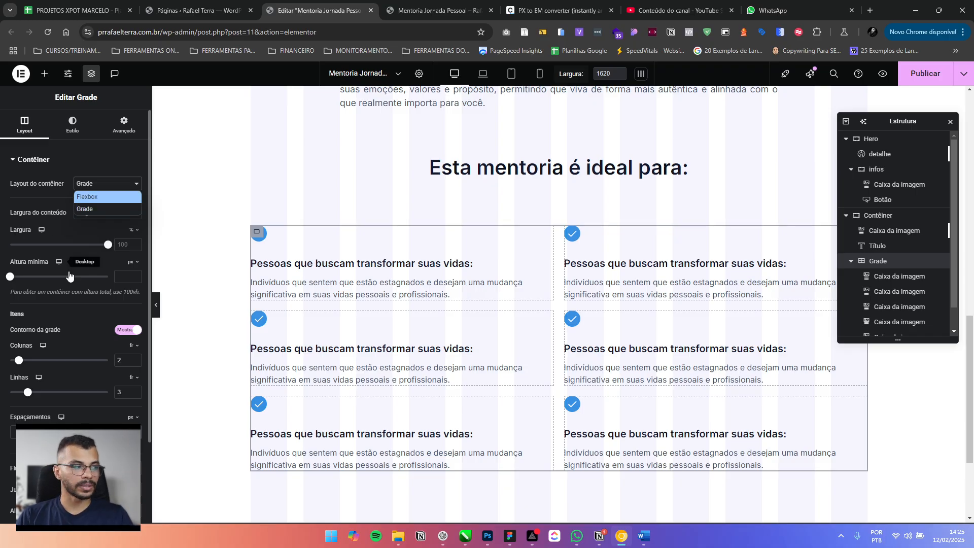
click(80, 337)
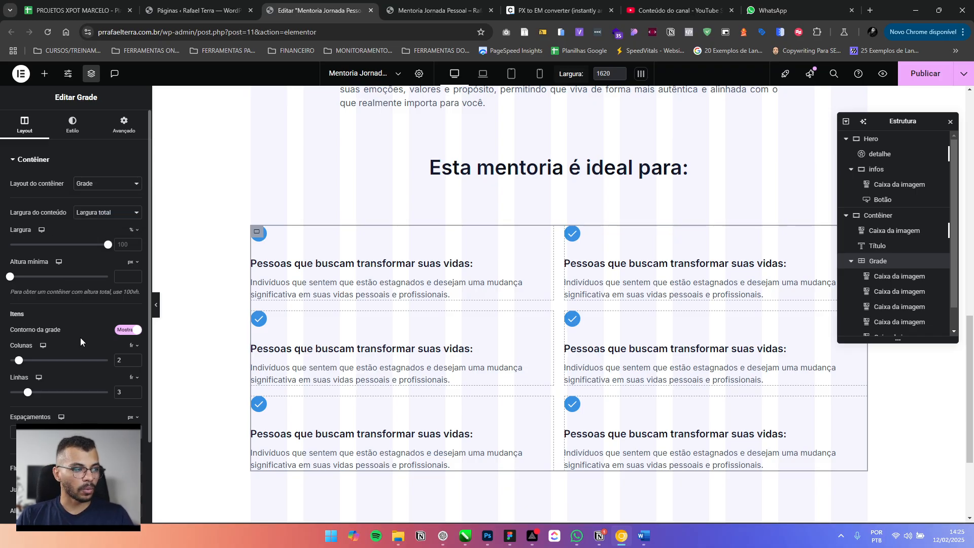
Set the checklist grid to two columns and give it linked column and row gaps of 2 em
click(135, 358)
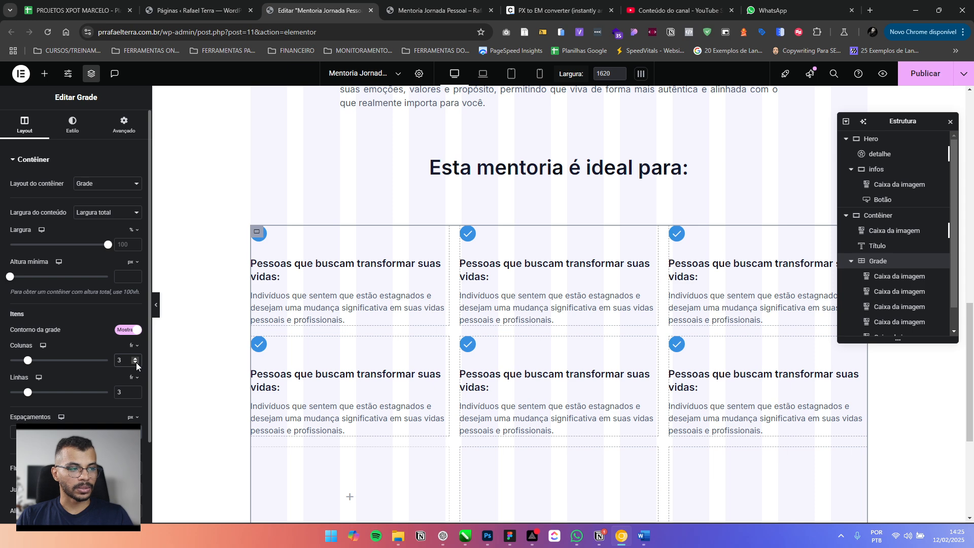
click(135, 363)
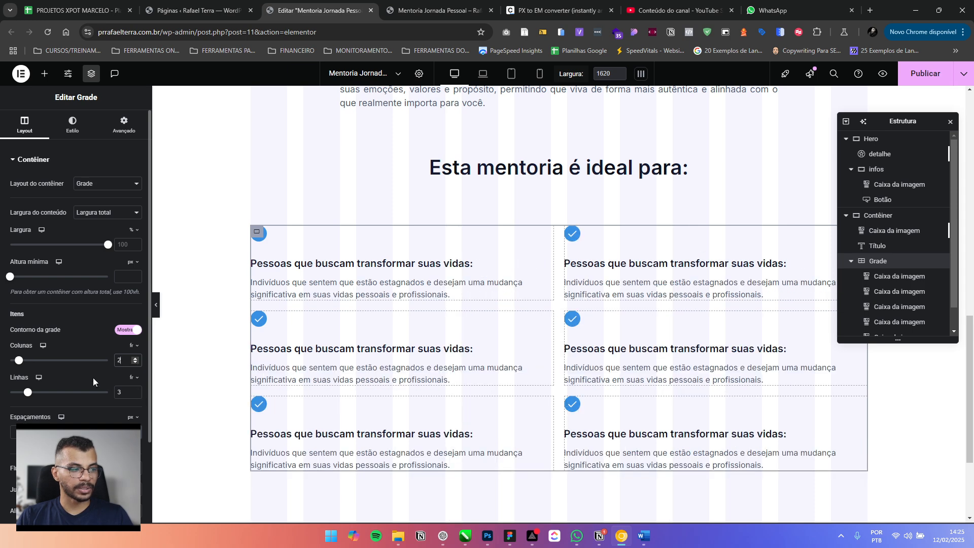
scroll(105, 370, down, 1)
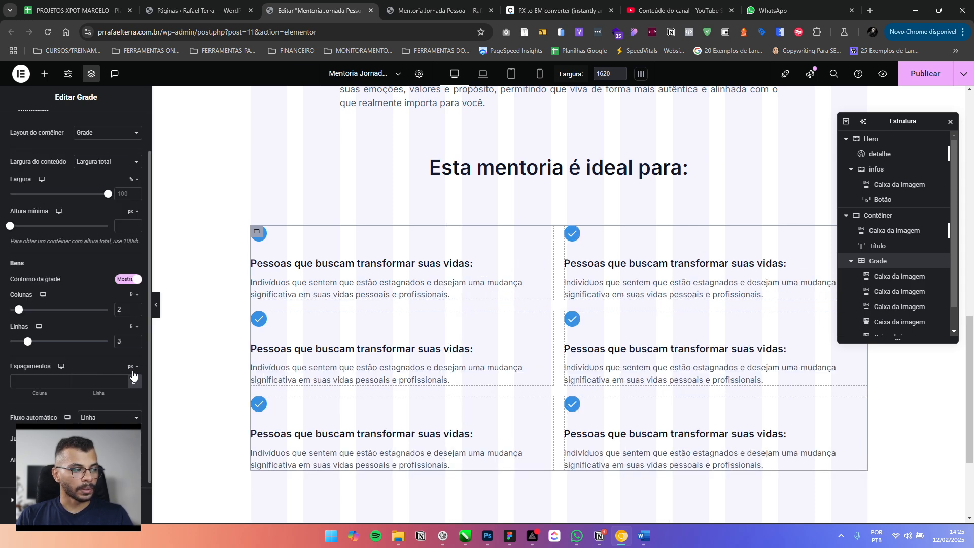
click(131, 368)
click(130, 397)
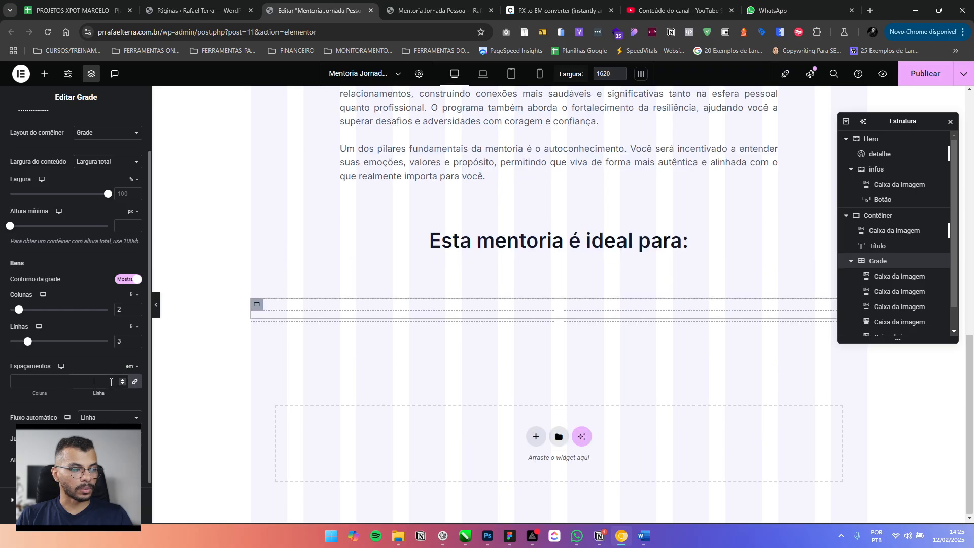
click(110, 383)
text(2)
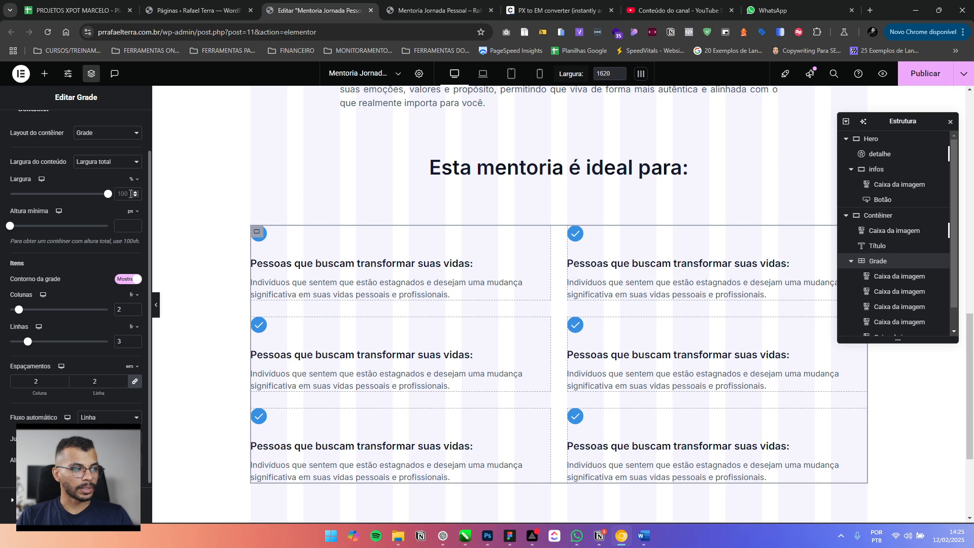
Examine the grid's alignment with the sections above and its content width options, keeping Largura total
scroll(267, 239, up, 1)
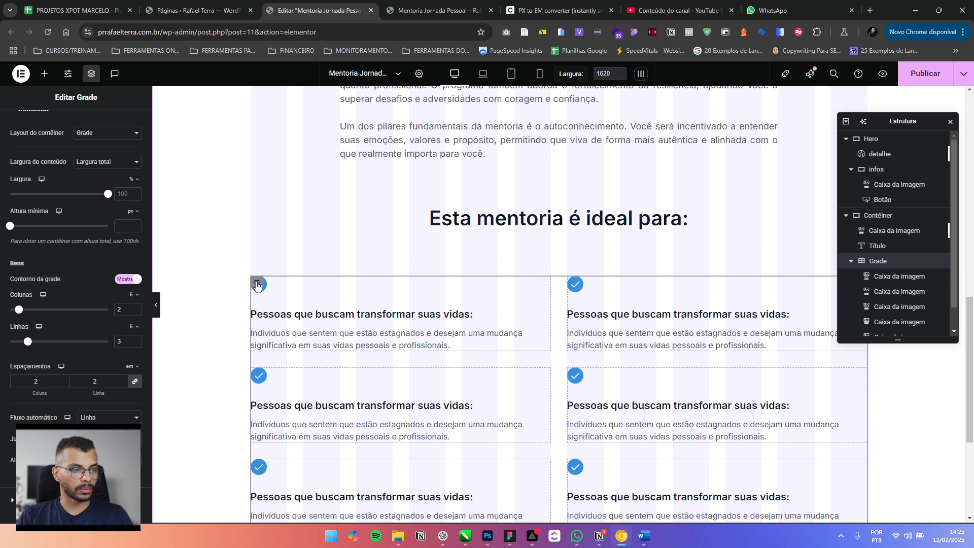
scroll(356, 283, up, 4)
scroll(564, 168, up, 2)
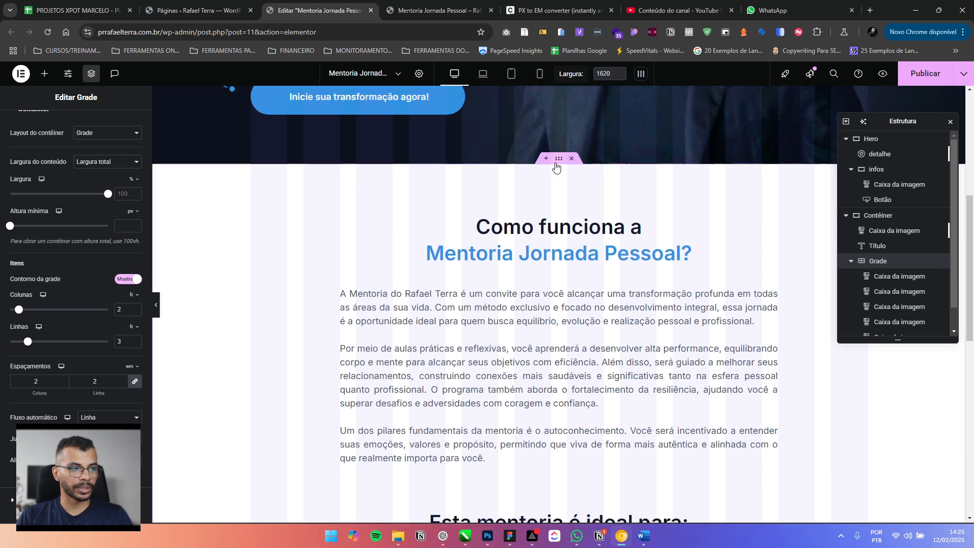
scroll(556, 161, down, 3)
scroll(429, 253, down, 2)
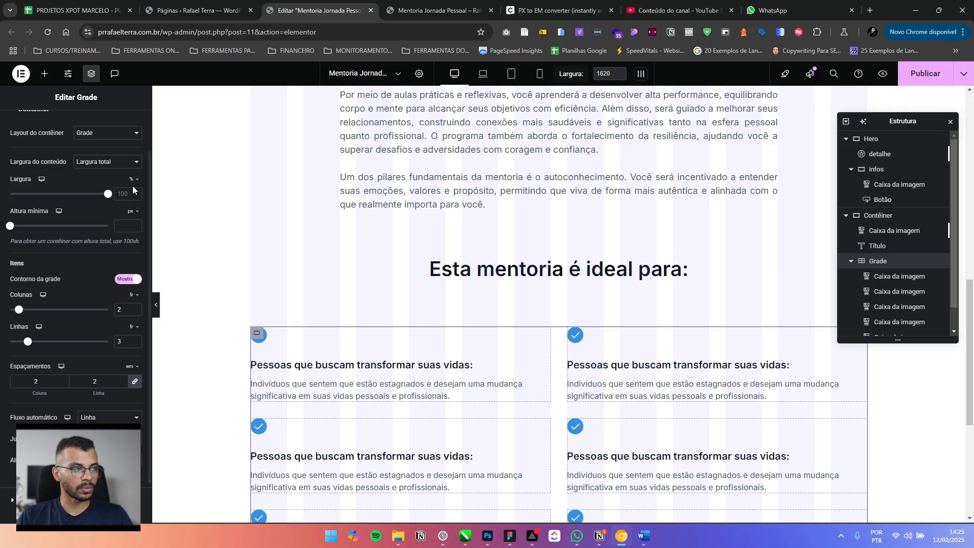
click(112, 167)
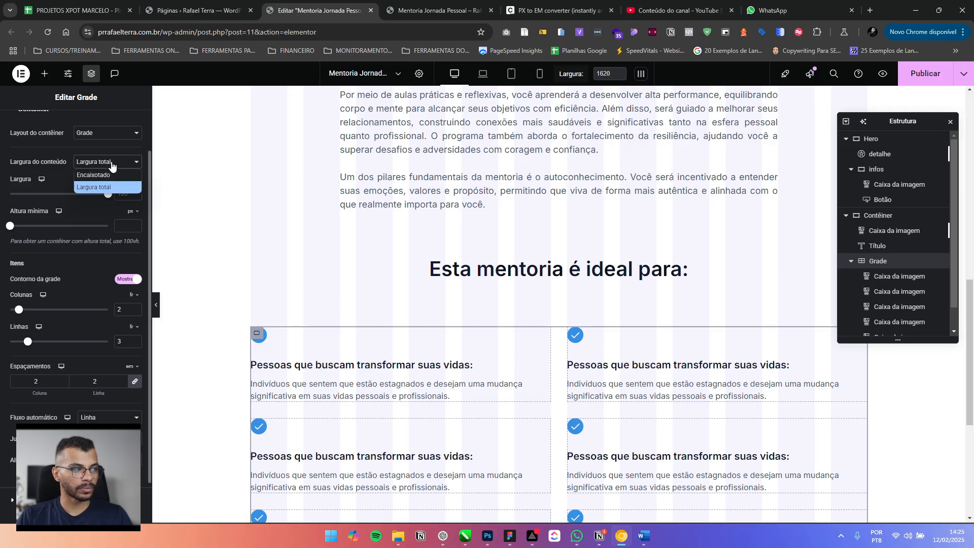
click(102, 187)
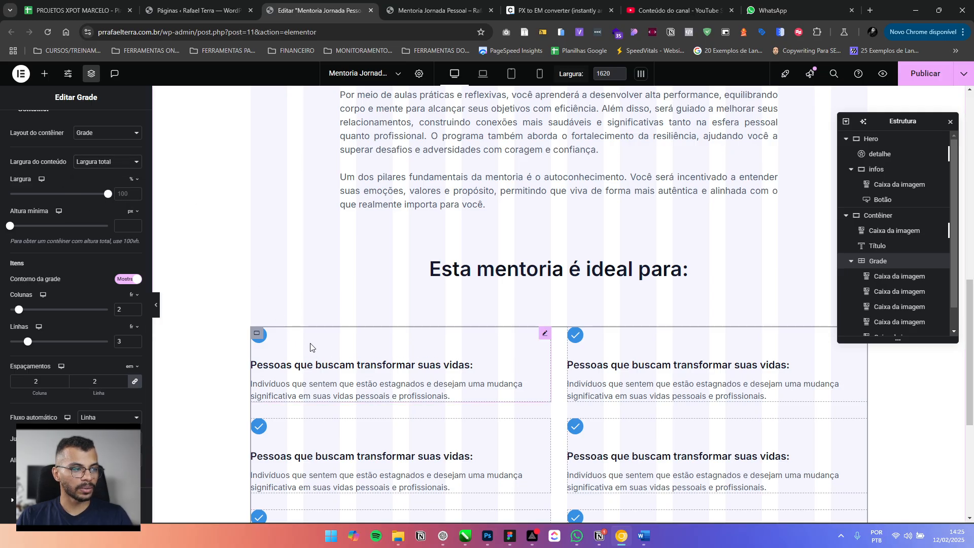
scroll(481, 315, down, 3)
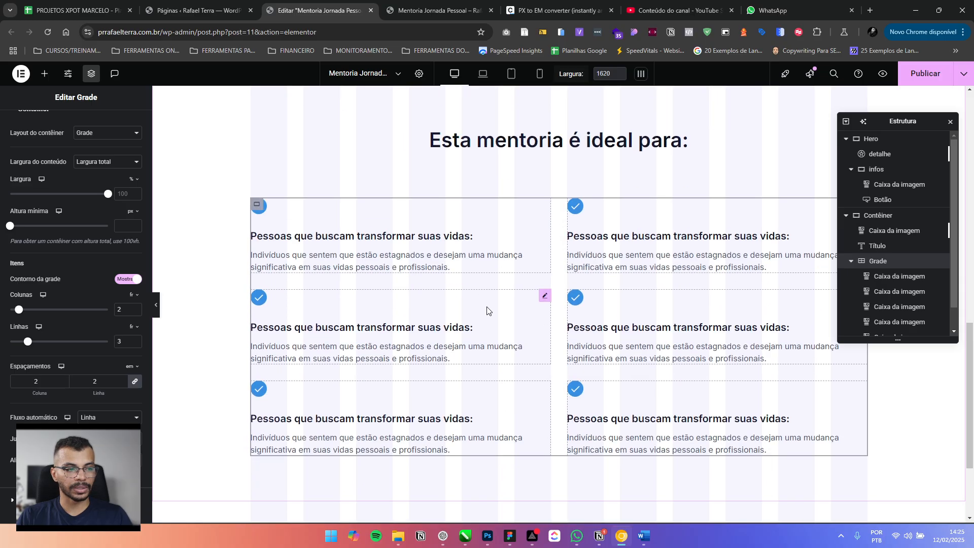
Switch to Figma and copy the second item's title, "Profissionais que desejam evoluir na carreira:", under "Esta mentoria é ideal para:"
click(431, 247)
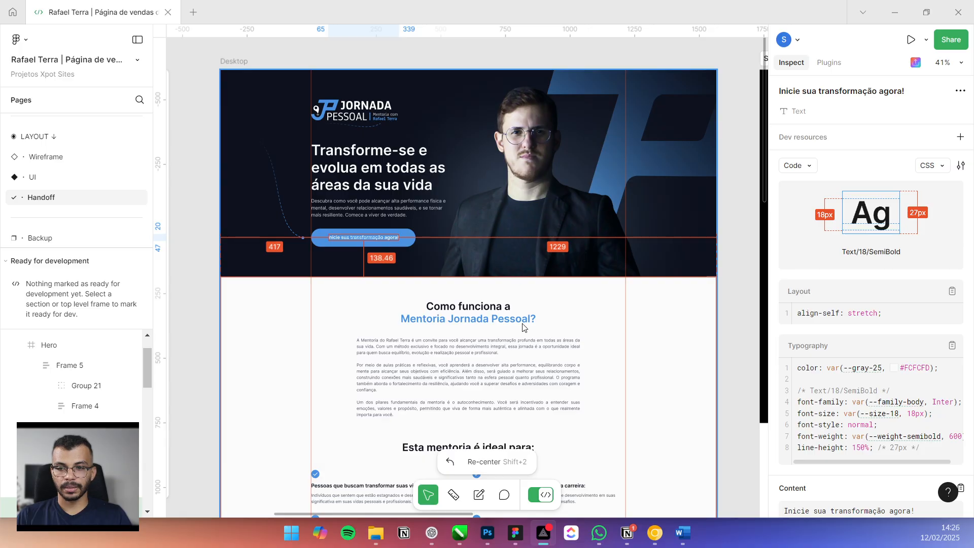
click(516, 533)
scroll(478, 372, down, 2)
drag(463, 361, 401, 163)
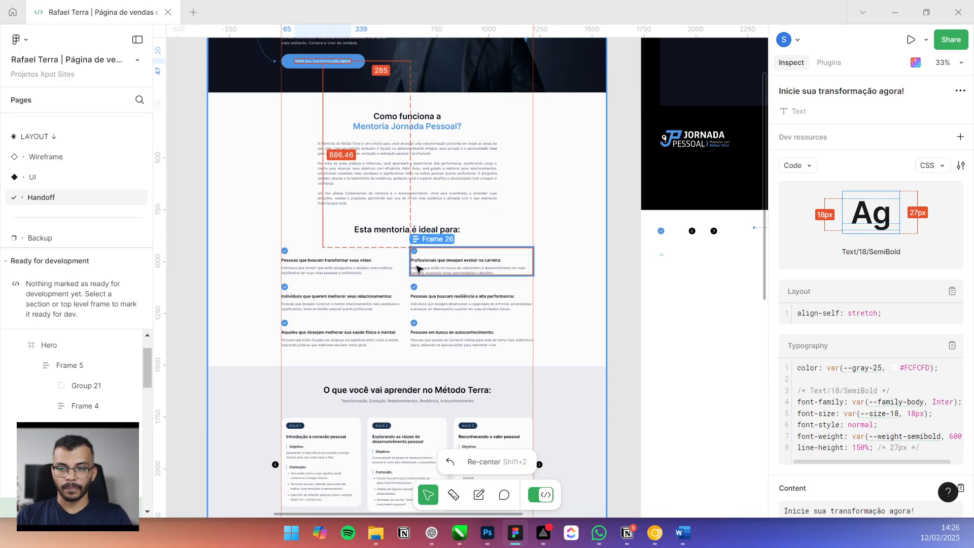
scroll(417, 269, up, 5)
scroll(405, 254, up, 2)
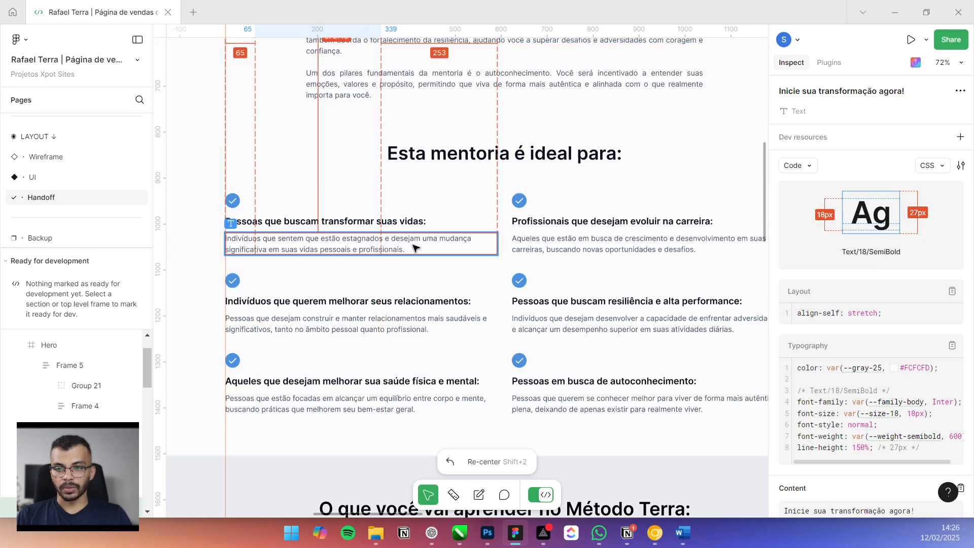
click(543, 226)
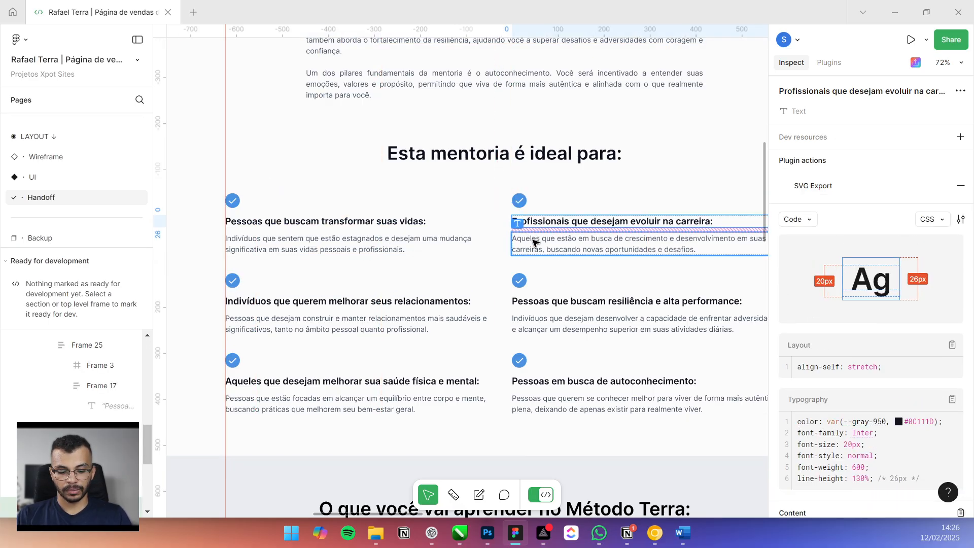
mouse_move(514, 532)
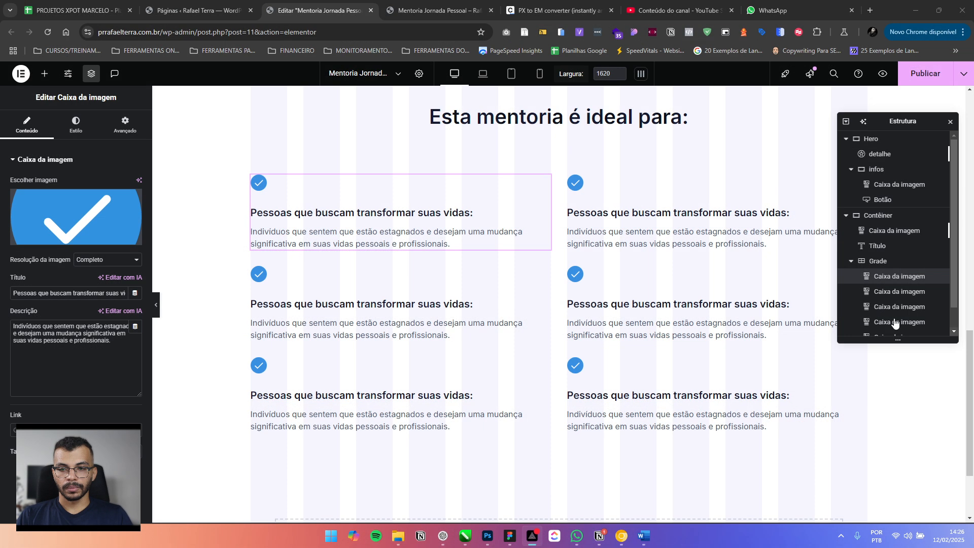
In Elementor, title the second image box "Profissionais que desejam evoluir na carreira:" and insert the Figma description beginning "Aqueles que estão em busca de crescimento"
click(899, 291)
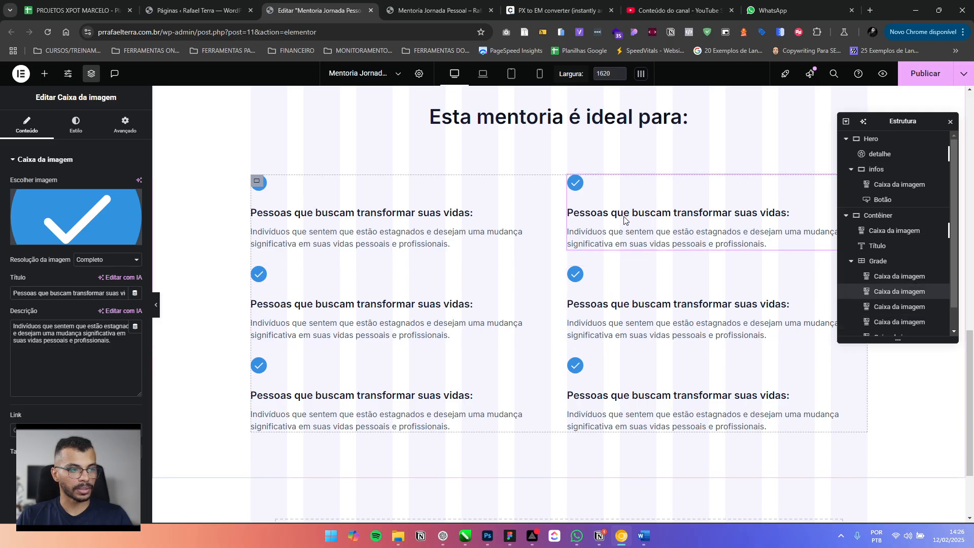
triple_click(80, 294)
text(Profissionais que desejam evoluir na carreira:)
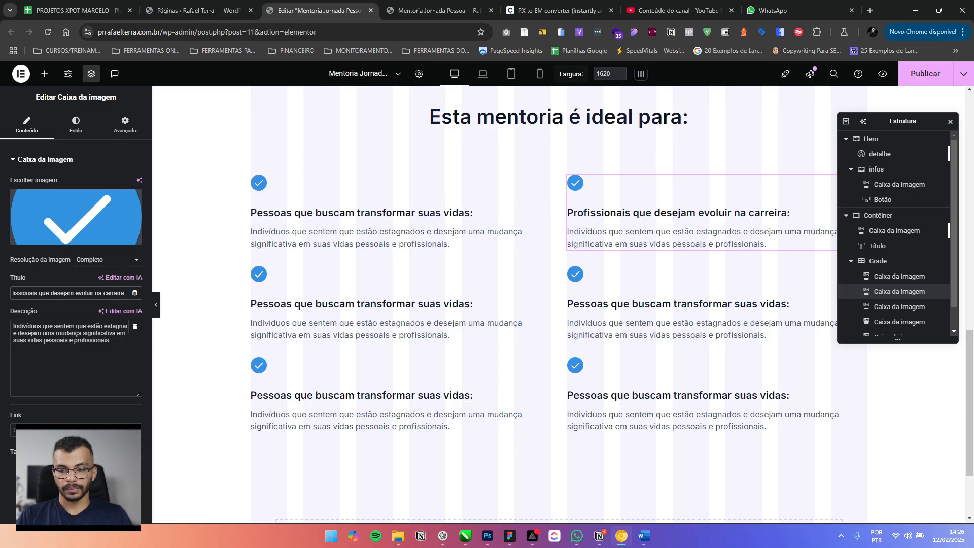
key(alt+Tab)
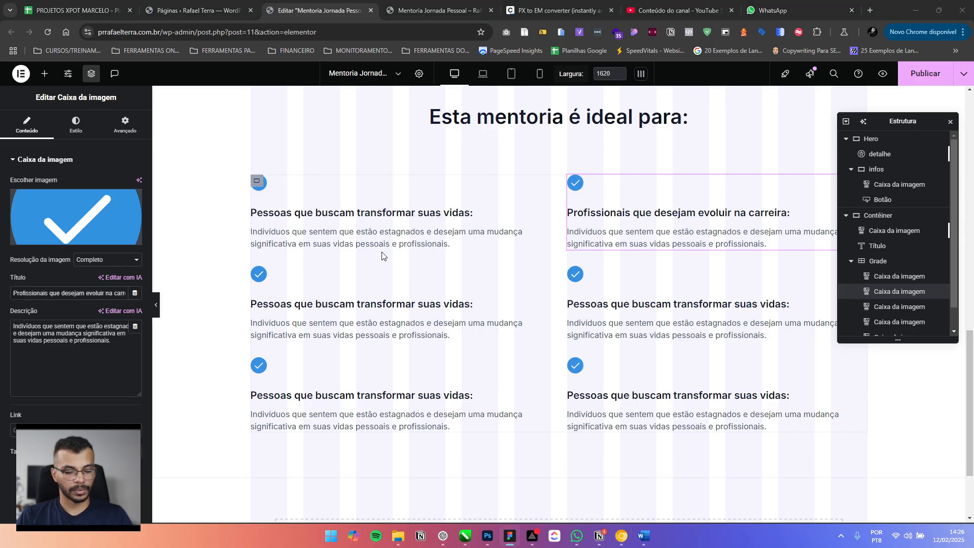
key(alt+Tab)
triple_click(97, 325)
text(Aqueles que estão em busca de crescimento e desenvolvimento em suas carreiras, buscando novas oportunidades e desafios.)
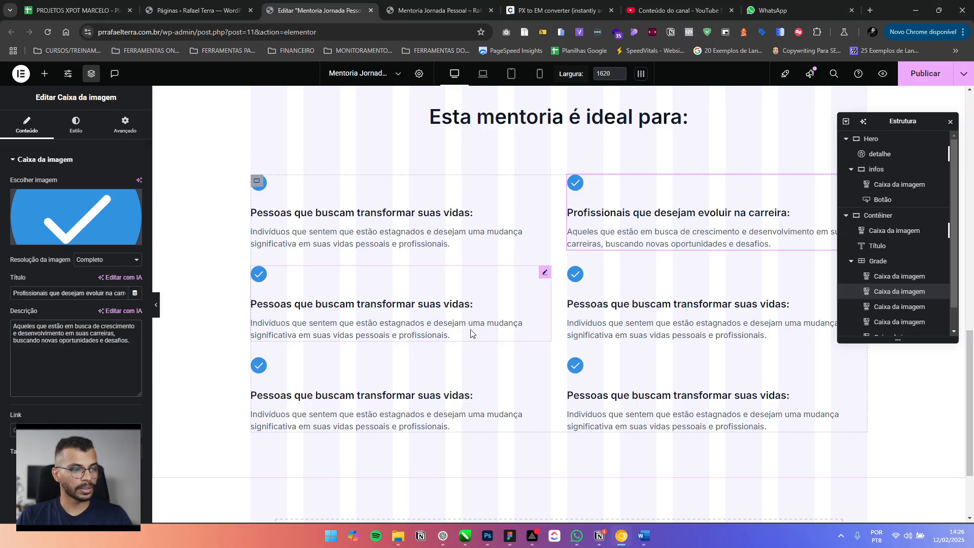
Title the third image box "Indivíduos que querem melhorar seus relacionamentos:" and insert the Figma description beginning "Pessoas que desejam construir e manter relacionamentos"
click(398, 305)
triple_click(75, 293)
text(Indivíduos que querem melhorar seus relacionamentos:)
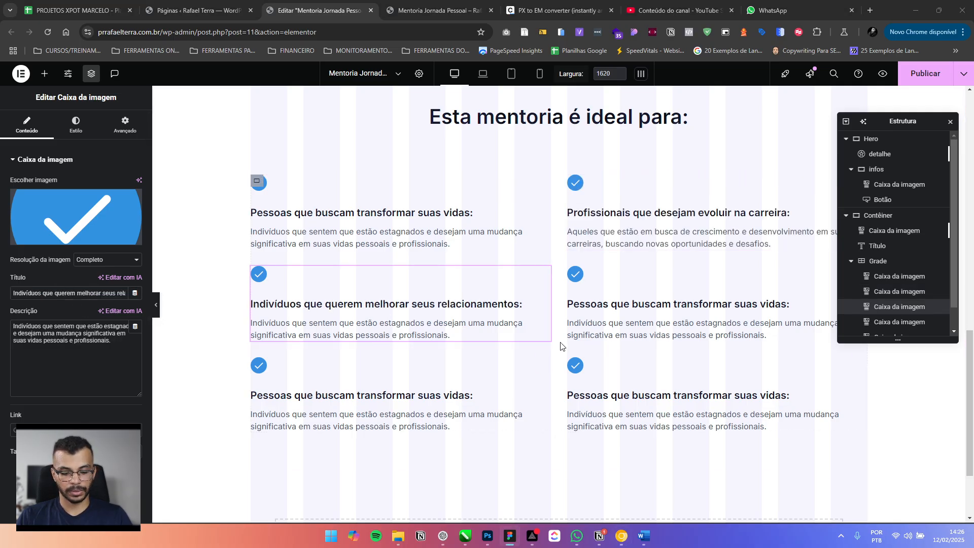
click(342, 331)
triple_click(62, 338)
text(Pessoas que desejam construir e manter relacionamentos mais saudáveis e significativos, tanto no âmbito pessoal quanto profissional.)
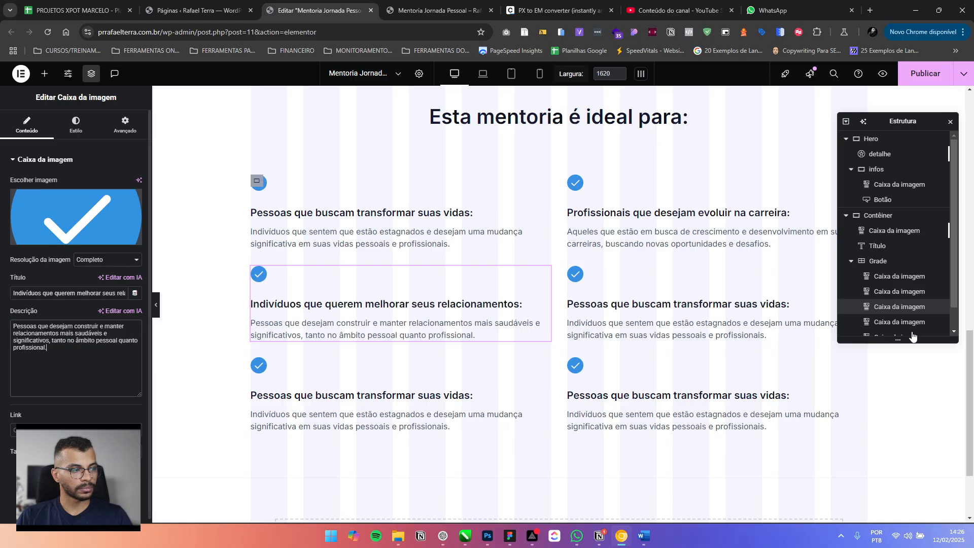
Set the fourth image box's title to "Pessoas que buscam resiliência e alta performance:", taken from the Figma design
key(alt+Tab)
click(675, 319)
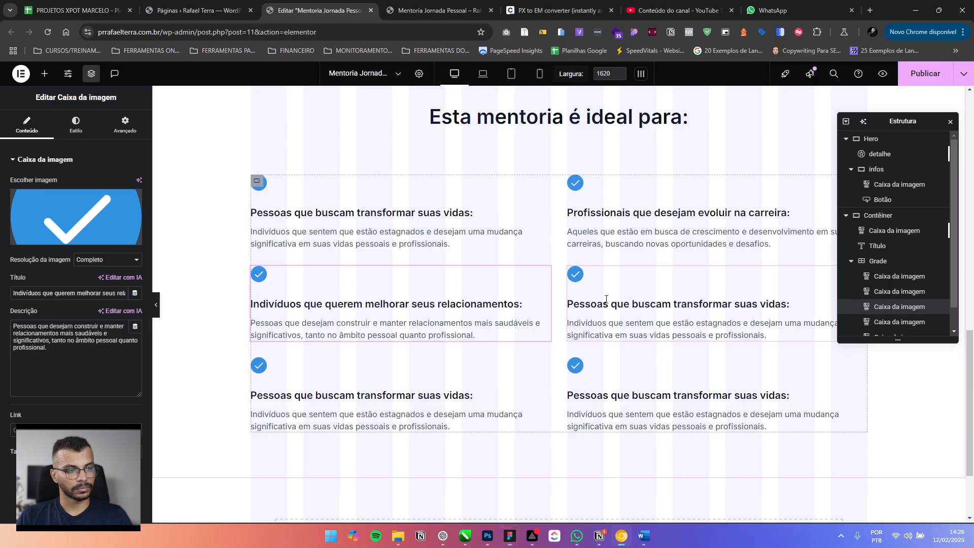
triple_click(81, 293)
text(Pessoas que buscam resiliência e alta performance:)
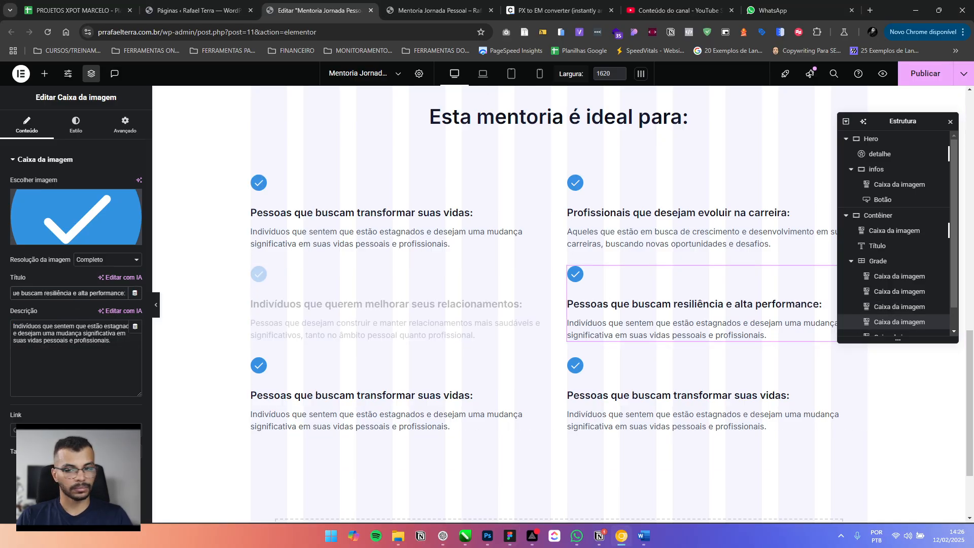
key(alt+Tab)
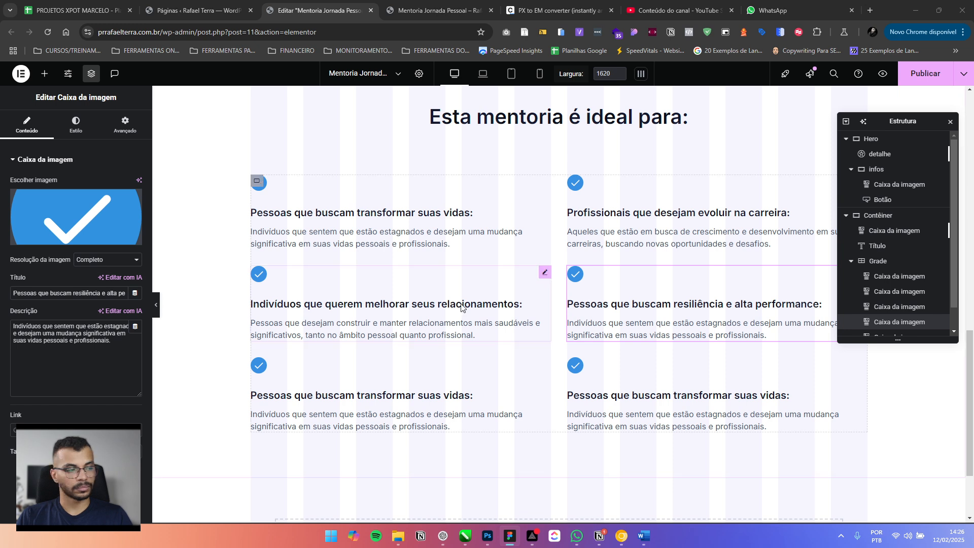
triple_click(71, 337)
text(Pessoas que buscam resiliência e alta performance:)
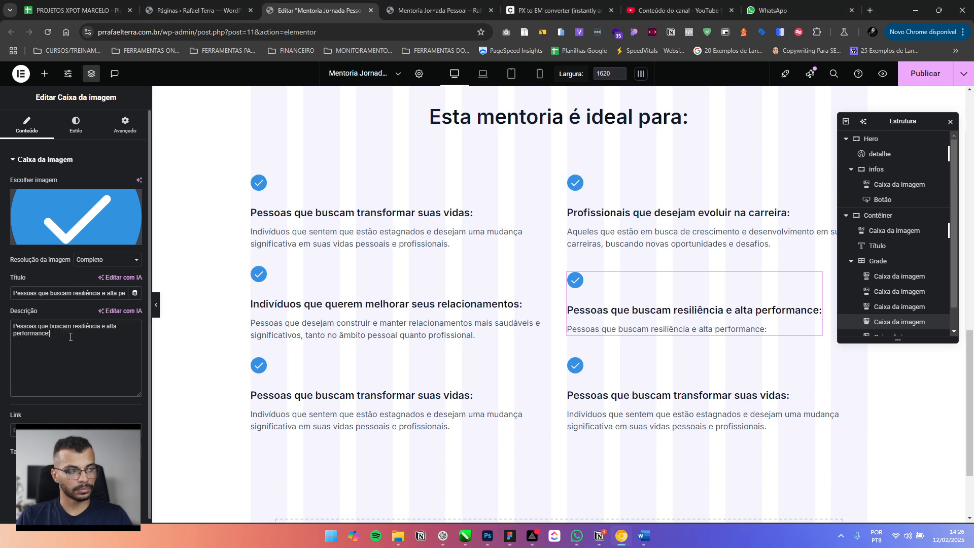
key(ctrl+z)
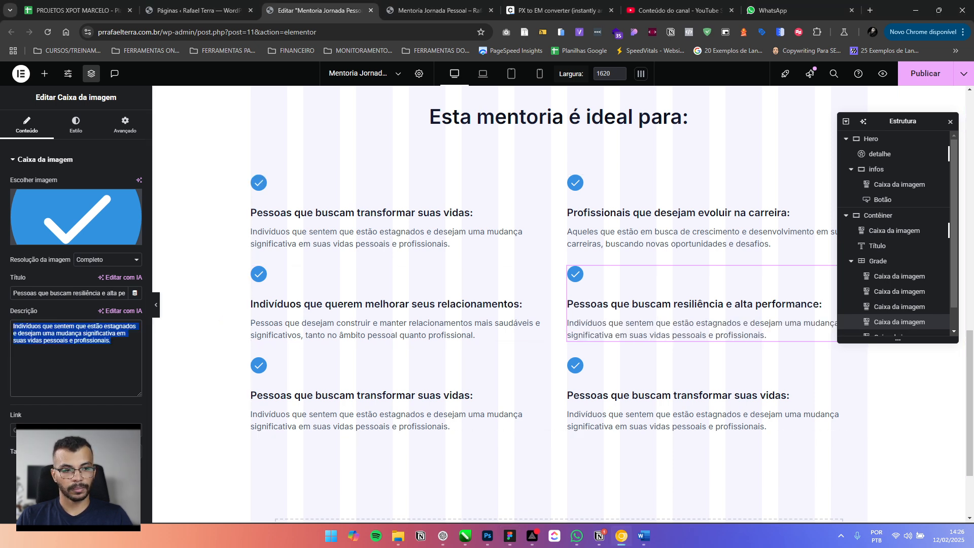
Replace the fourth image box's description with the Figma text "Indivíduos que desejam desenvolver a capacidade de enfrentar adversidades e alcançar um desempenho superior em suas atividades diárias."
key(alt+Tab)
click(76, 339)
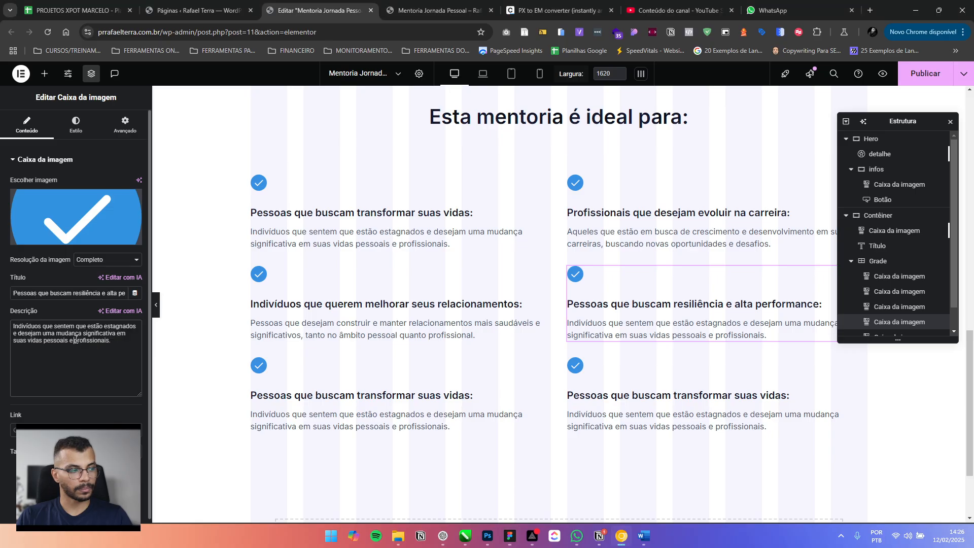
key(ctrl+a)
text(Indivíduos que desejam desenvolver a capacidade de enfrentar adversidades e alcançar um desempenho superior em suas atividades diárias.)
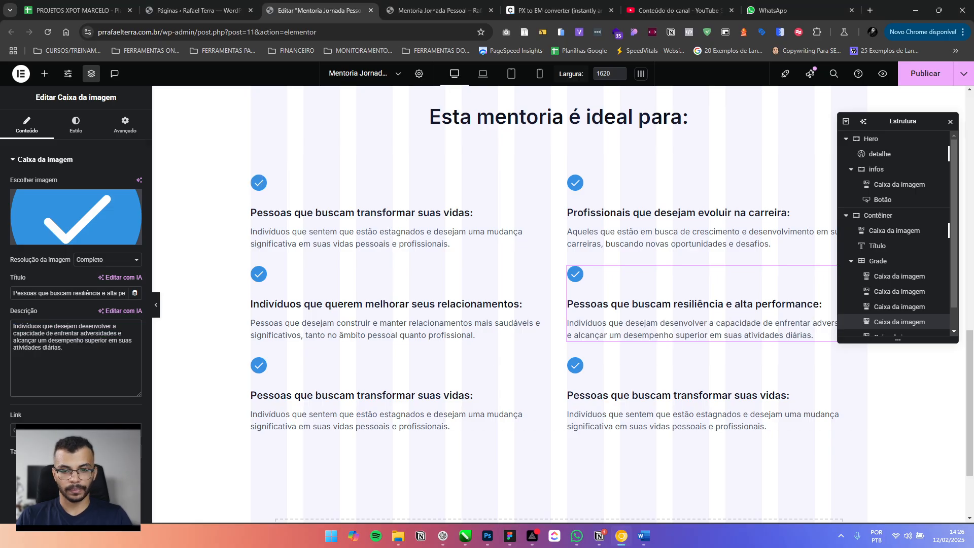
Title the fifth image box "Aqueles que desejam melhorar sua saúde física e mental:" and insert the Figma description beginning "Pessoas que estão focadas em alcançar um equilíbrio"
key(alt+Tab)
click(296, 395)
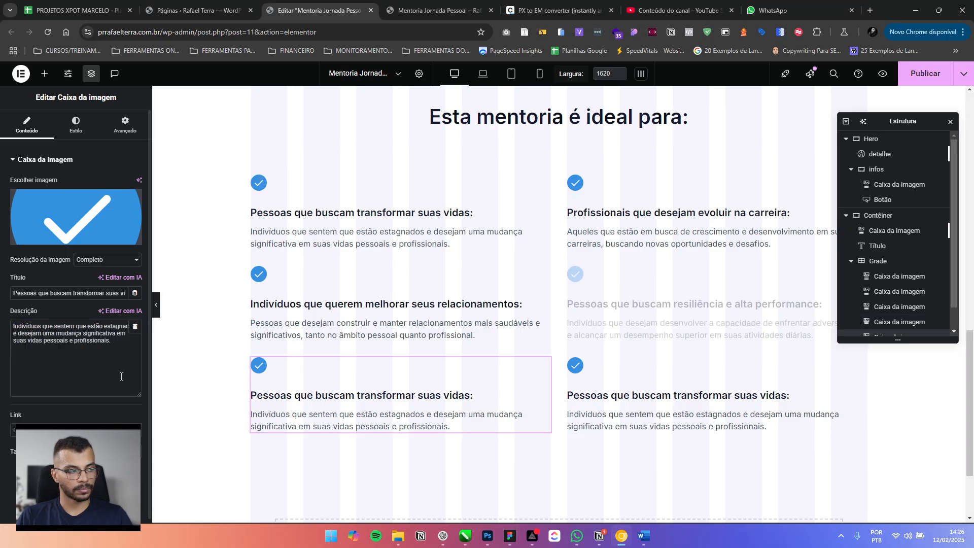
click(66, 298)
key(ctrl+a)
text(Aqueles que desejam melhorar sua saúde física e mental:)
key(alt+Tab)
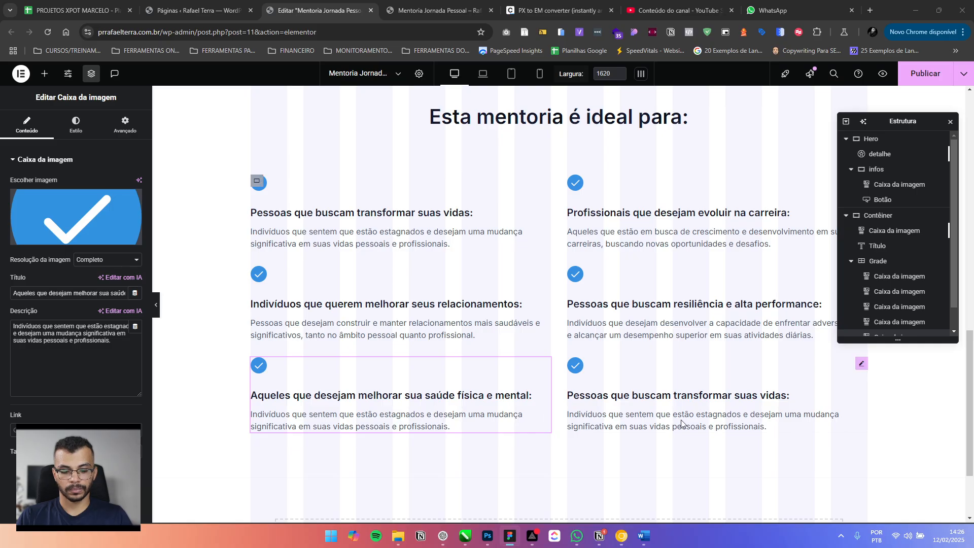
key(alt+Tab)
click(102, 372)
key(ctrl+a)
text(Pessoas que estão focadas em alcançar um equilíbrio entre corpo e mente, buscando práticas que melhorem seu bem-estar geral.)
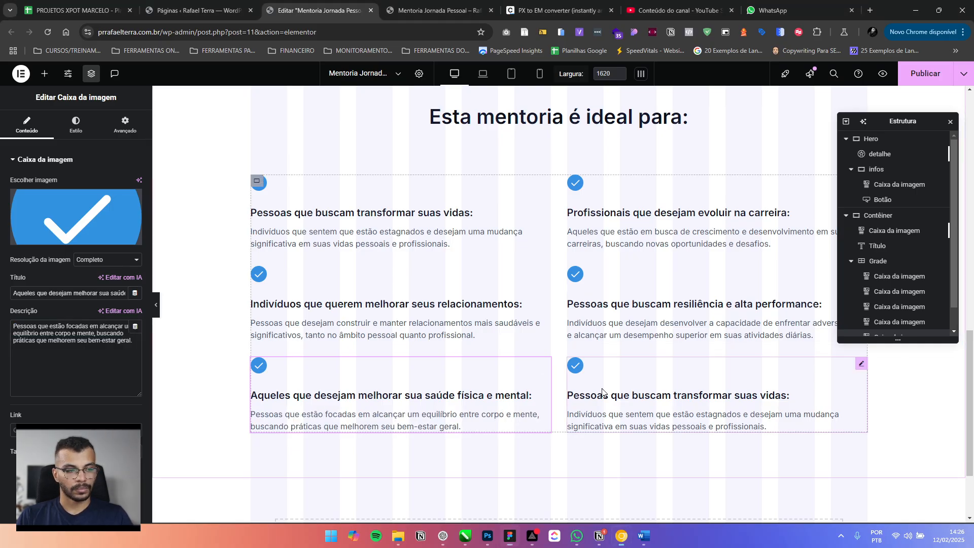
Title the sixth image box "Pessoas em busca de autoconhecimento:" and insert the Figma description beginning "Pessoas que querem se conhecer melhor"
click(861, 363)
click(71, 293)
key(ctrl+a)
text(Pessoas em busca de autoconhecimento:)
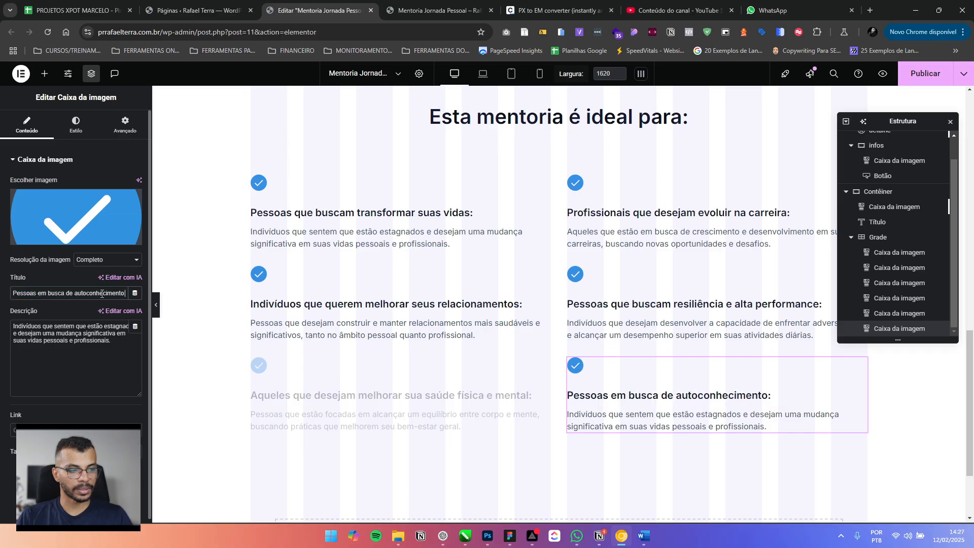
key(alt+Tab)
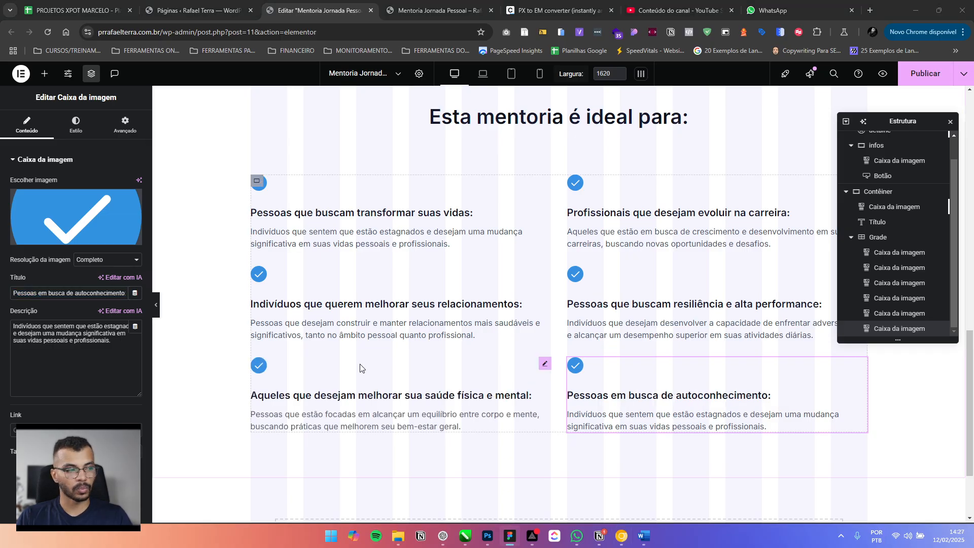
click(98, 338)
key(ctrl+a)
text(Pessoas que querem se conhecer melhor para viver de forma mais autêntica e plena, deixando de apenas existir para realmente viver.)
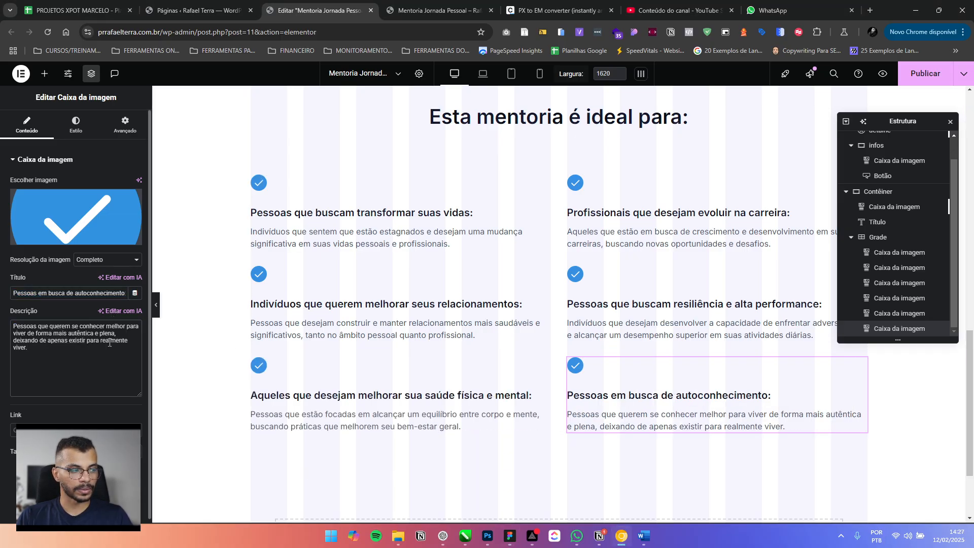
Publish the updated page and look over the mentoring explanation and the checklist section
click(925, 73)
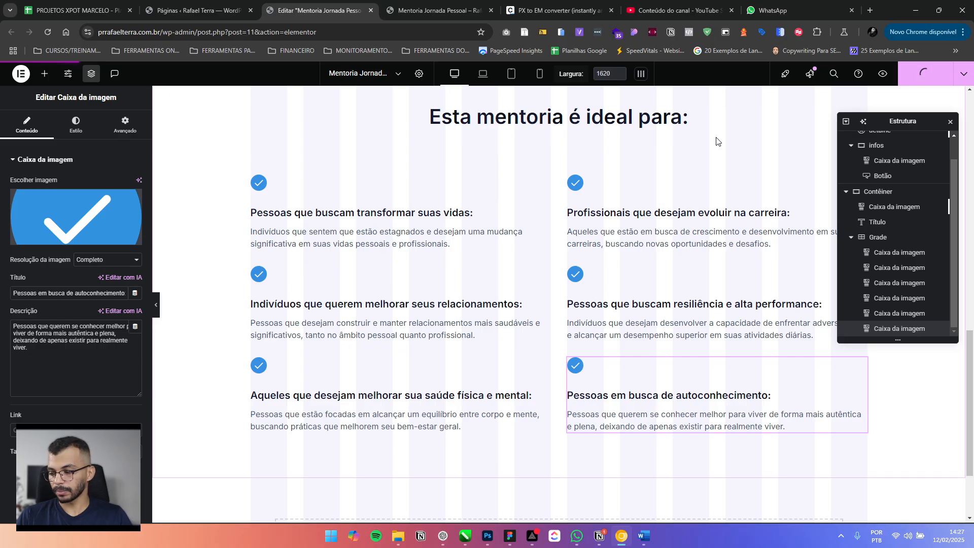
scroll(631, 223, up, 3)
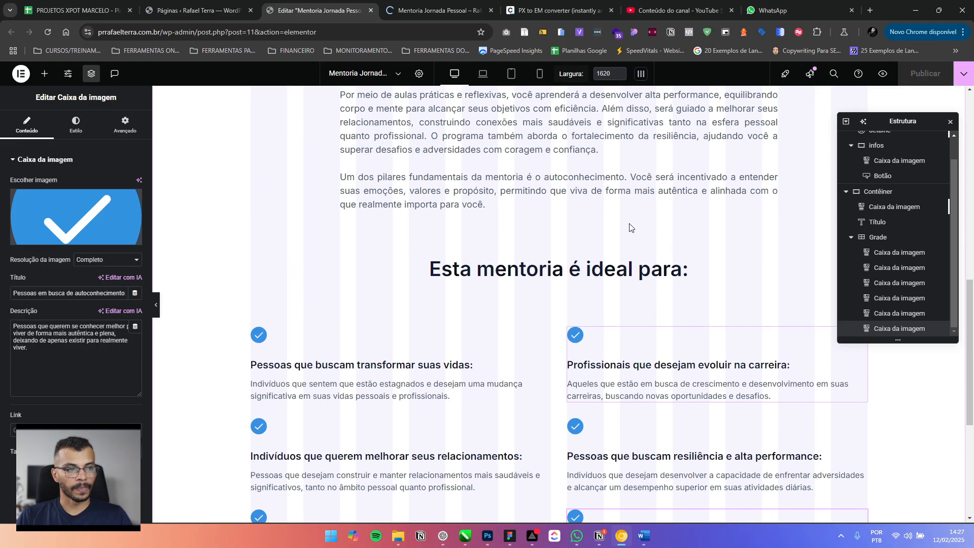
scroll(529, 269, down, 1)
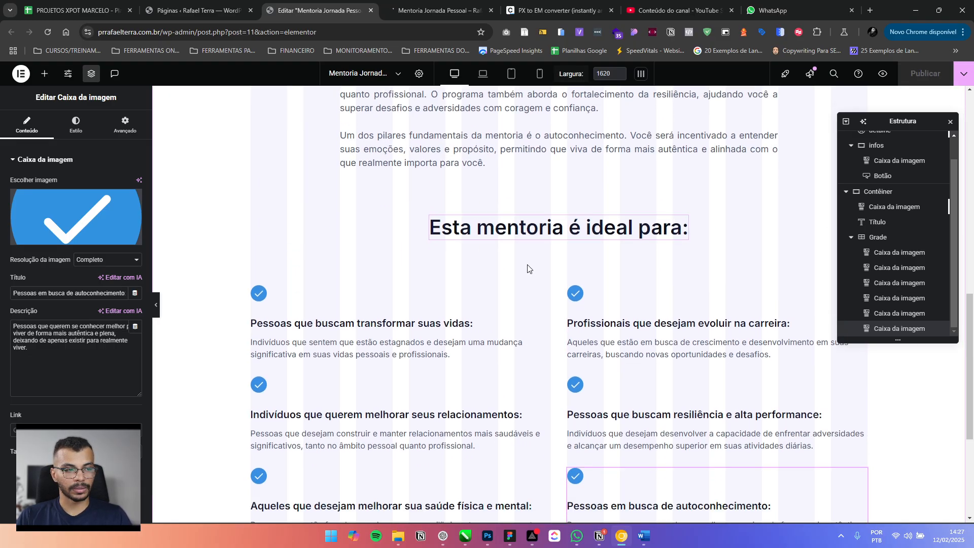
scroll(552, 255, up, 1)
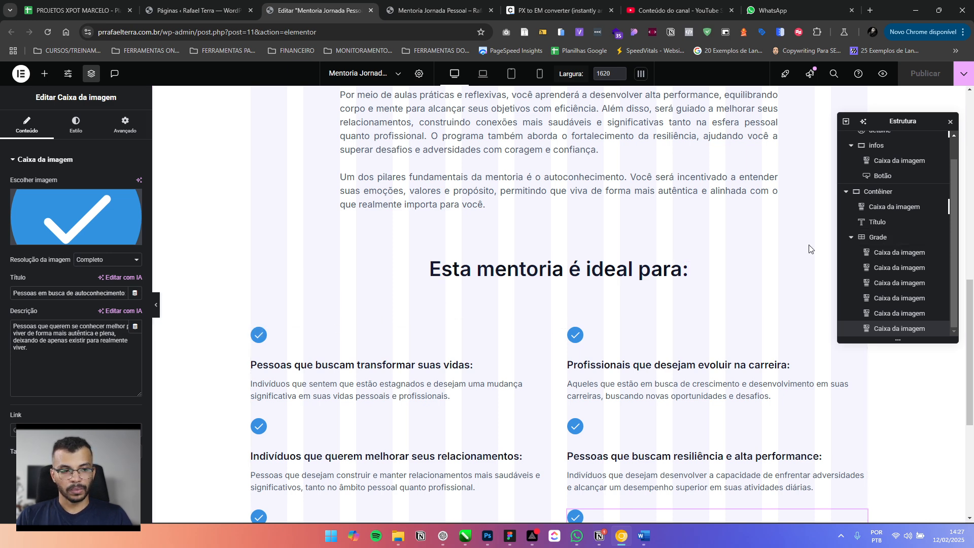
scroll(595, 254, up, 3)
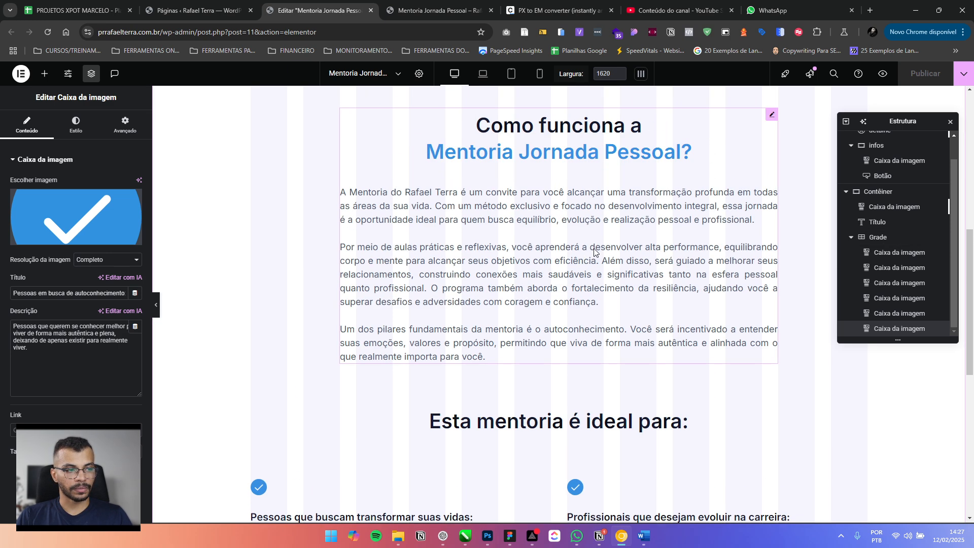
scroll(595, 252, down, 6)
scroll(558, 251, up, 9)
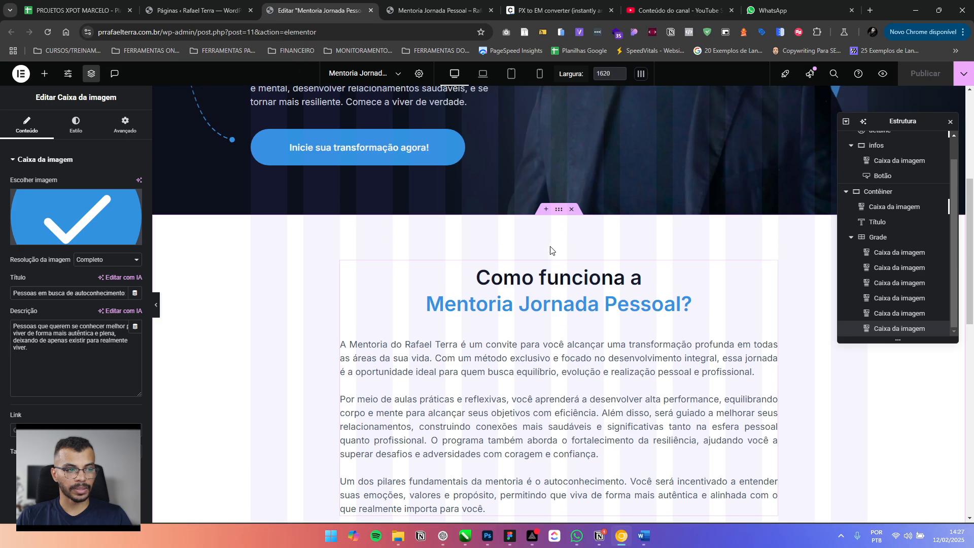
Rename the container below the hero, which holds the mentoring text and checklist, as "Section 2"
click(558, 209)
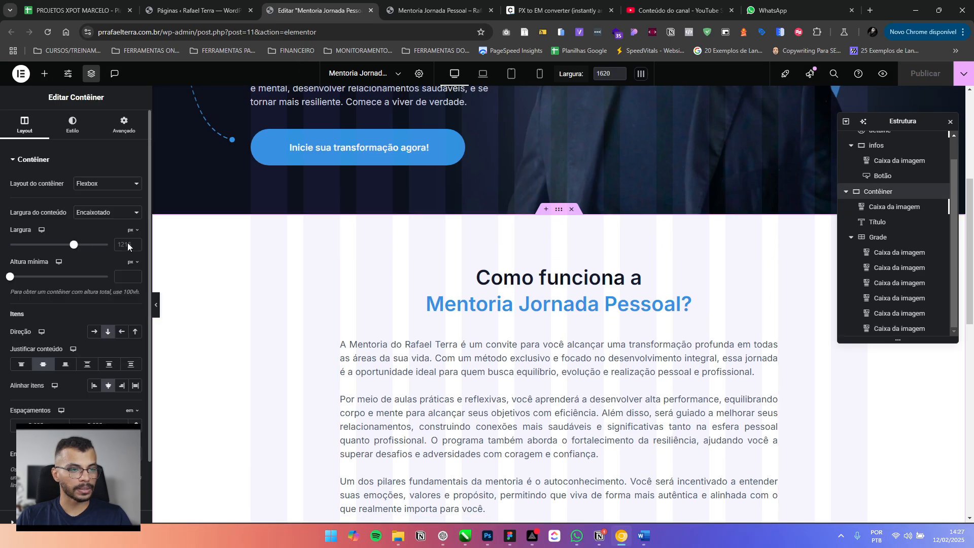
double_click(882, 192)
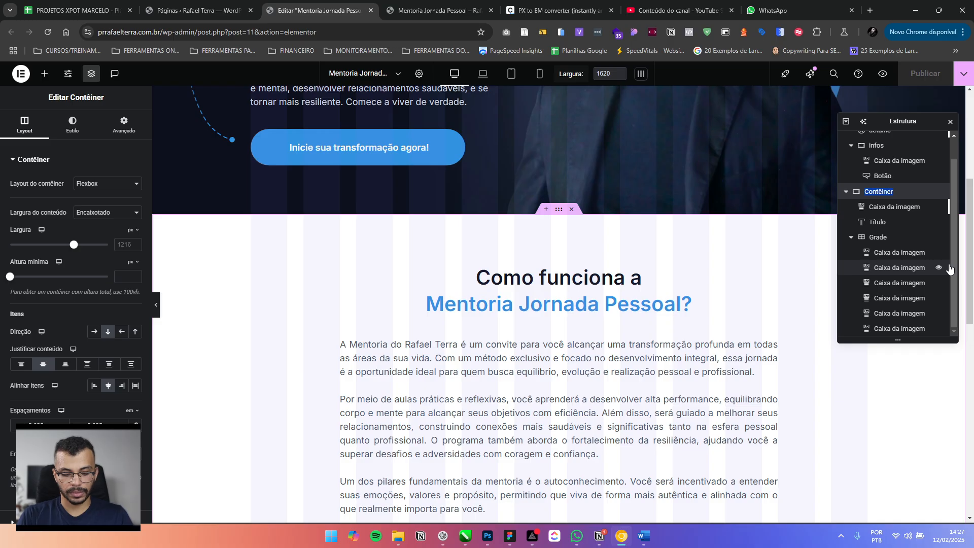
text(Section)
key(Return)
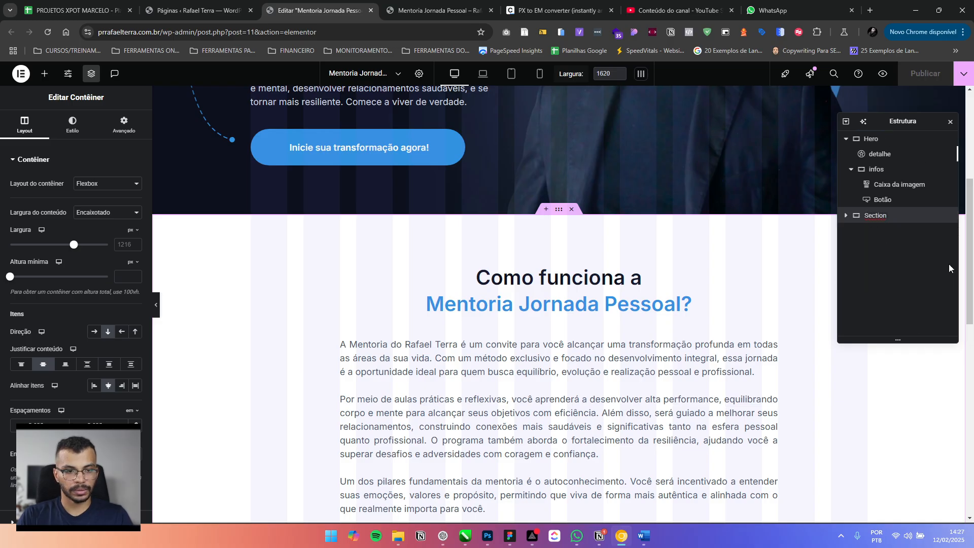
text(2)
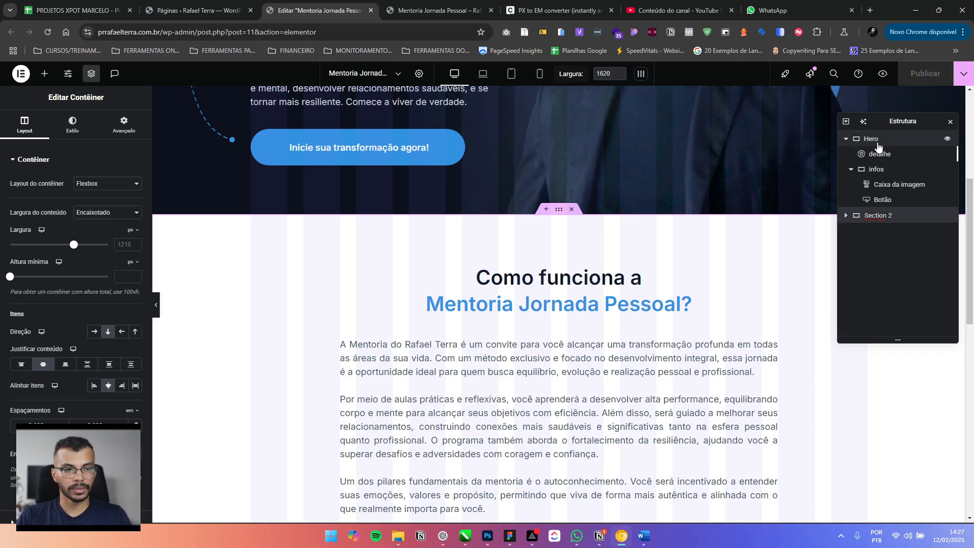
Collapse the Hero container in the page structure and move the floating structure window slightly higher
click(855, 138)
click(846, 139)
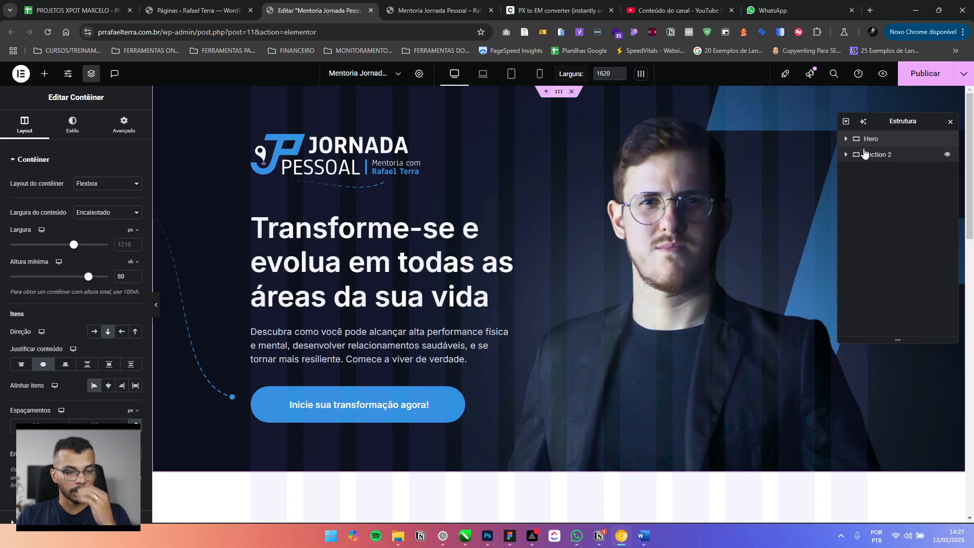
drag(902, 121, 901, 104)
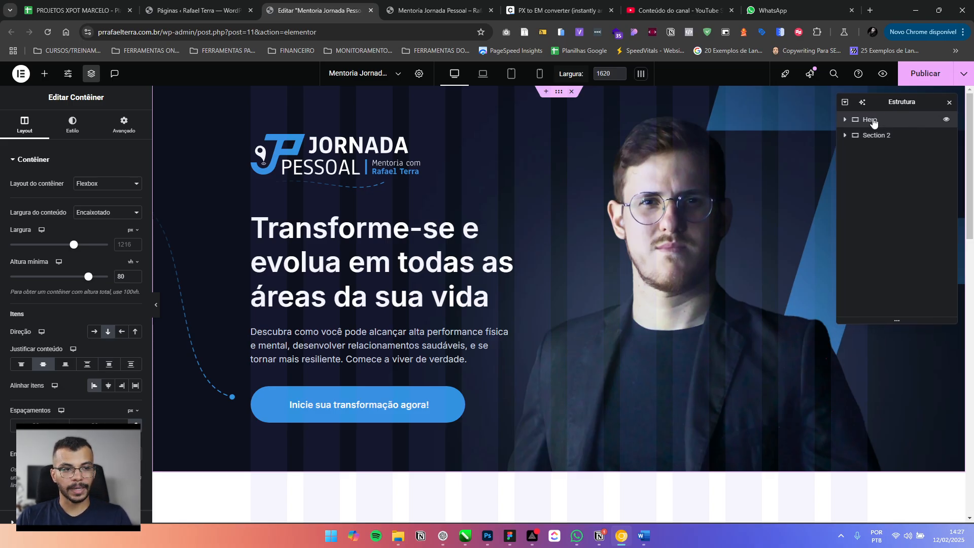
mouse_move(903, 100)
mouse_down()
mouse_move(342, 167)
mouse_move(901, 101)
mouse_up()
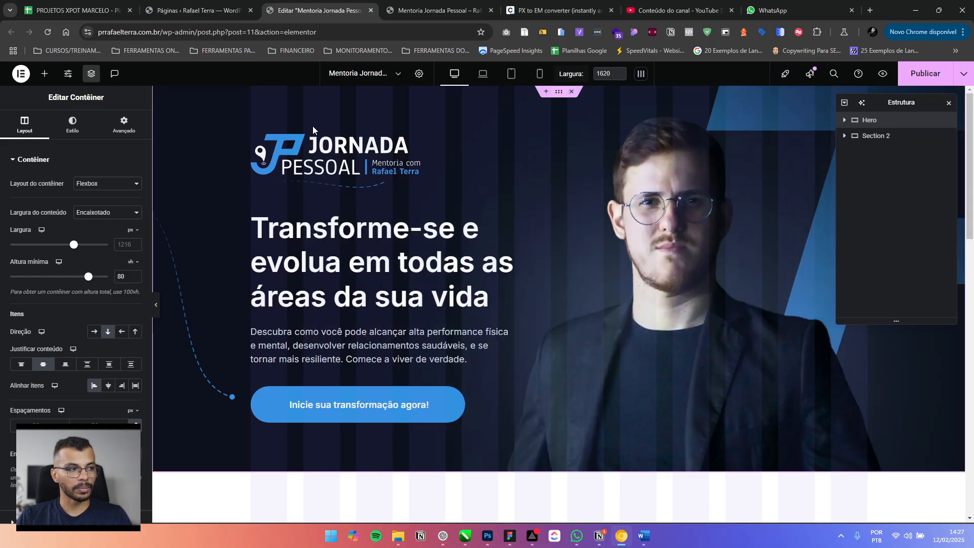
click(91, 79)
click(91, 79)
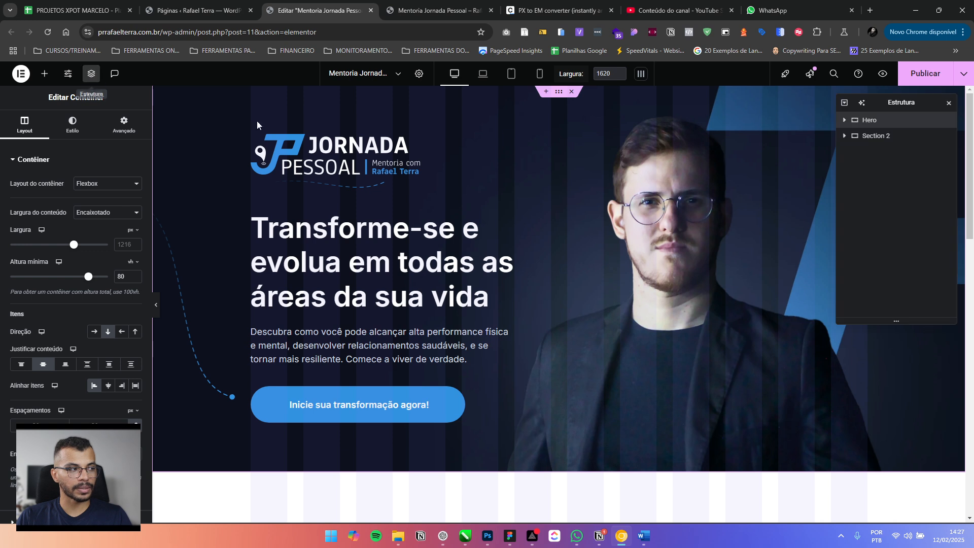
Expand the Hero and Section 2 containers in the page structure and collapse the checklist grid inside Section 2
click(846, 121)
click(850, 150)
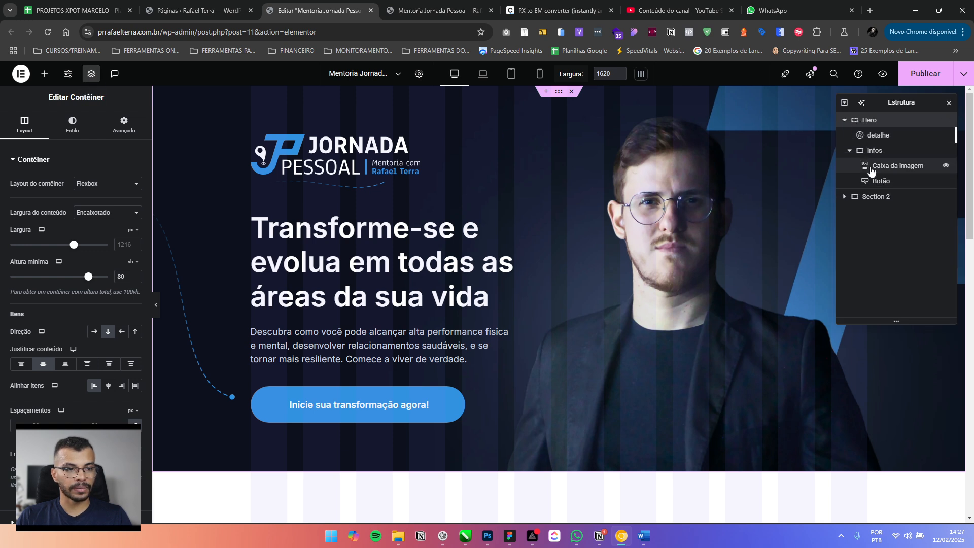
click(845, 197)
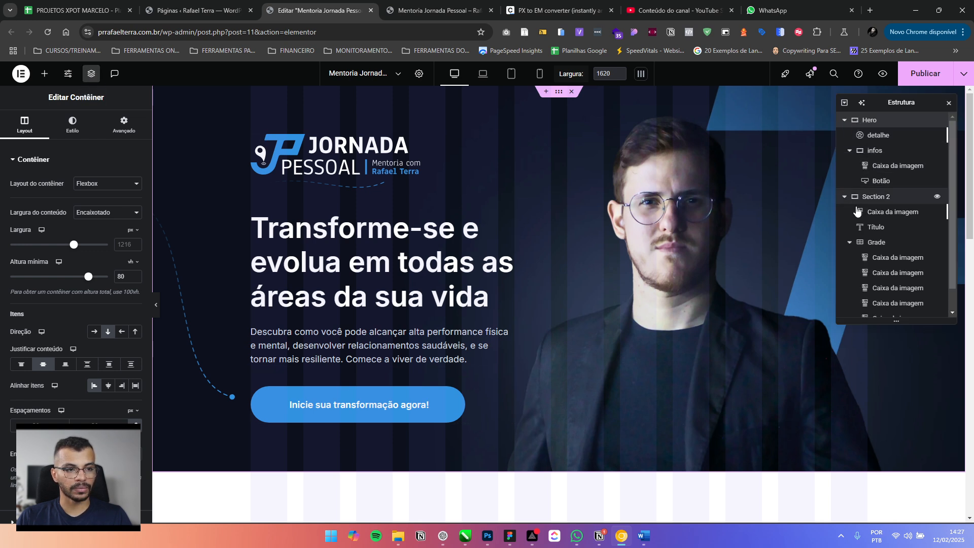
click(850, 243)
click(848, 246)
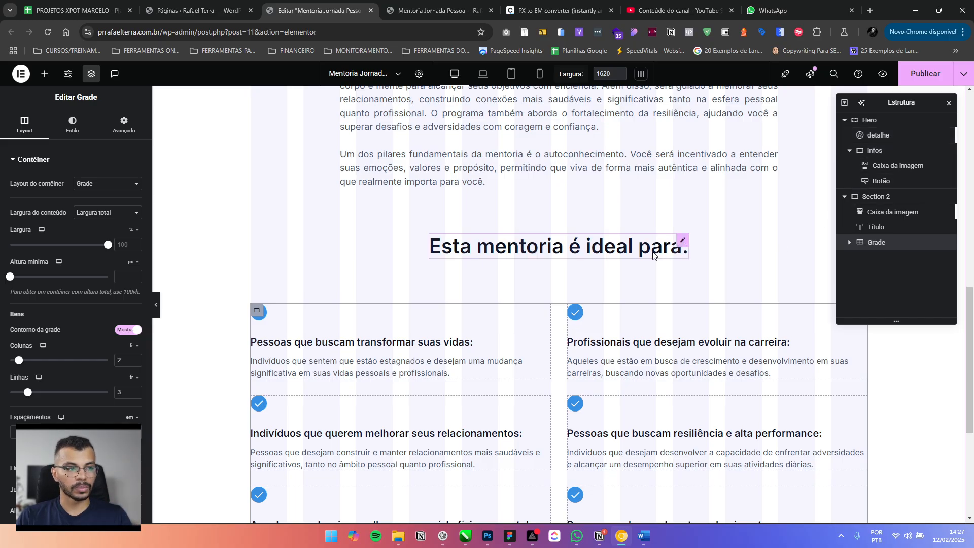
Inspect the layout settings of the Hero container and its nested infos container, and collapse Hero in the structure
scroll(675, 239, up, 1)
scroll(612, 237, down, 1)
click(868, 121)
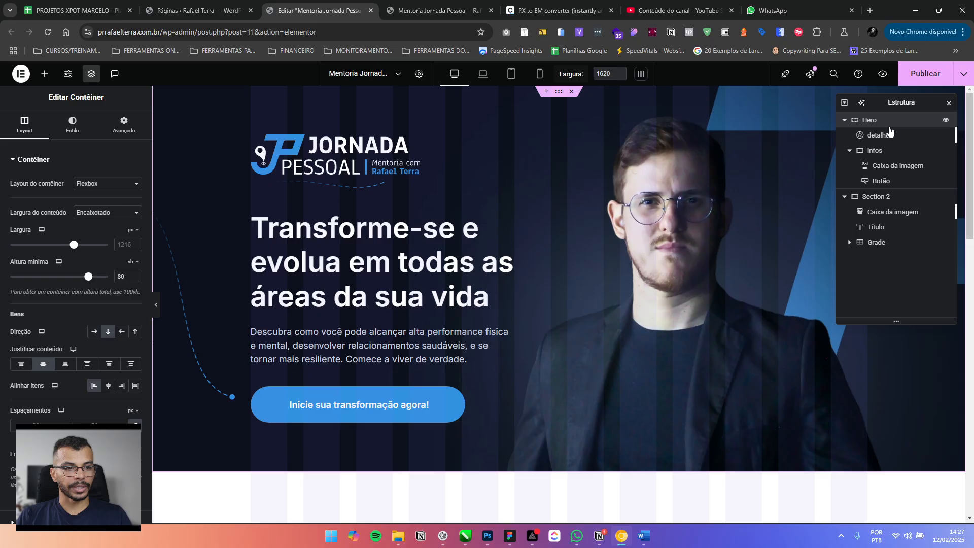
click(875, 150)
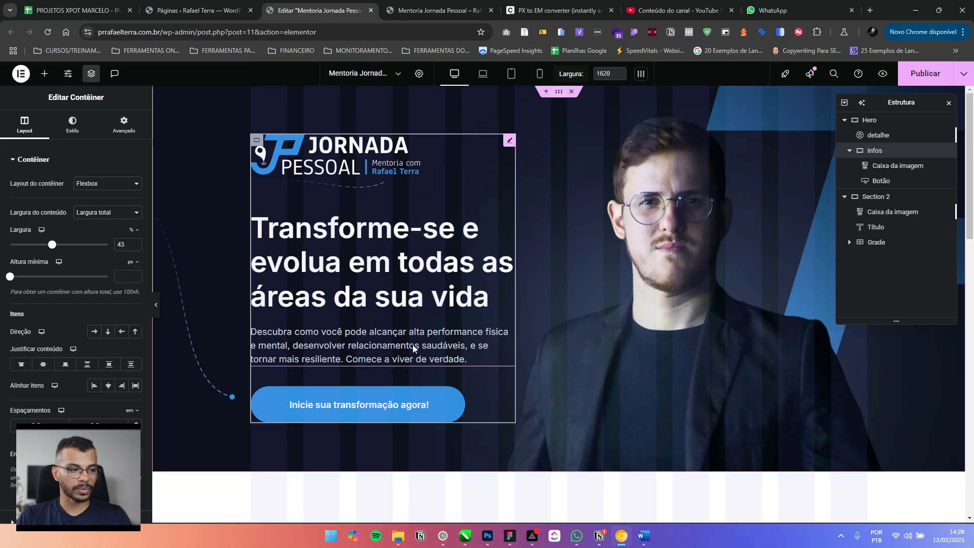
click(870, 120)
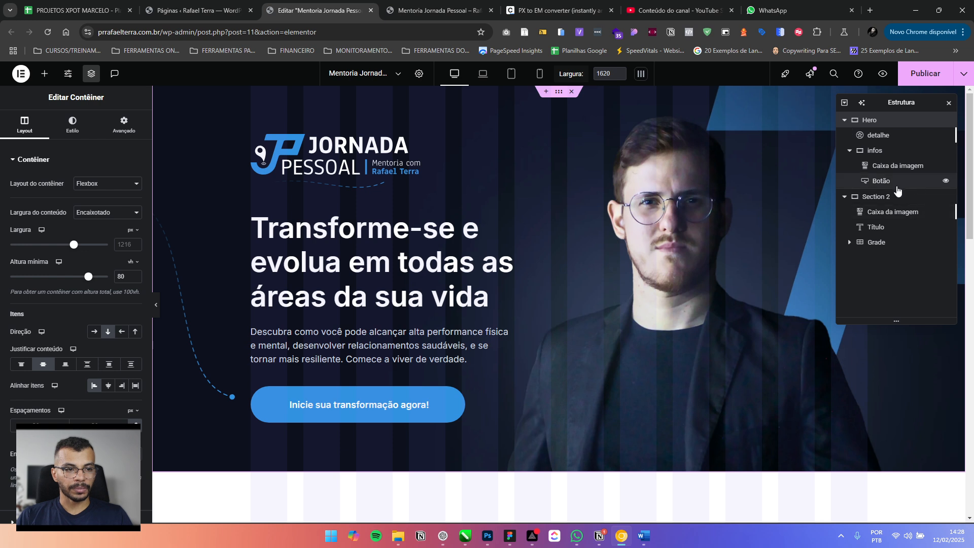
click(846, 121)
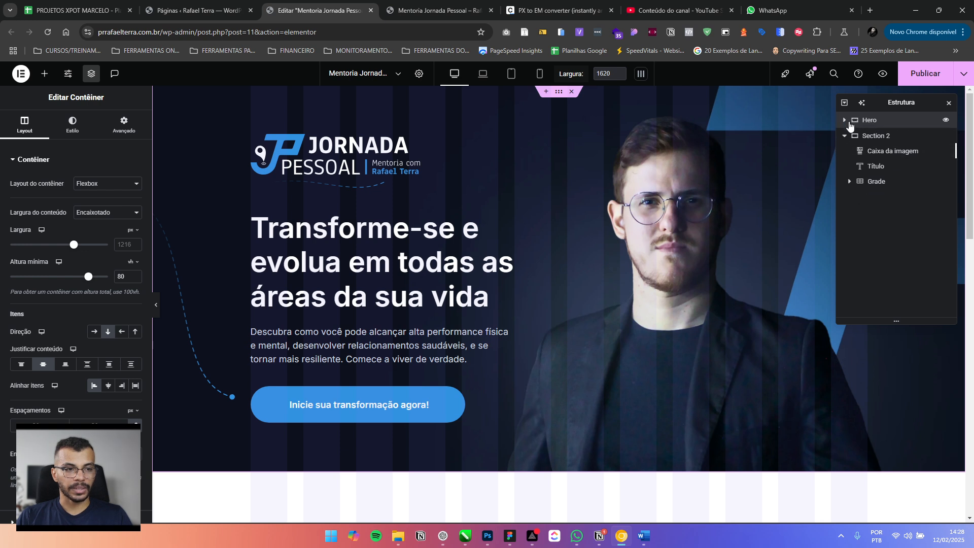
Select Section 2 and check its item spacing against the PX to EM converter, the Figma design and the page preview
click(874, 138)
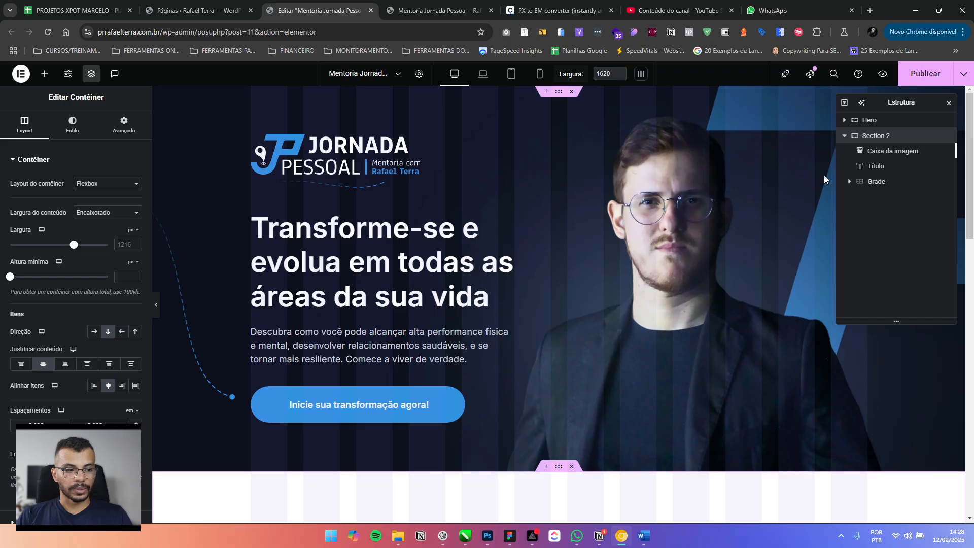
scroll(667, 325, down, 5)
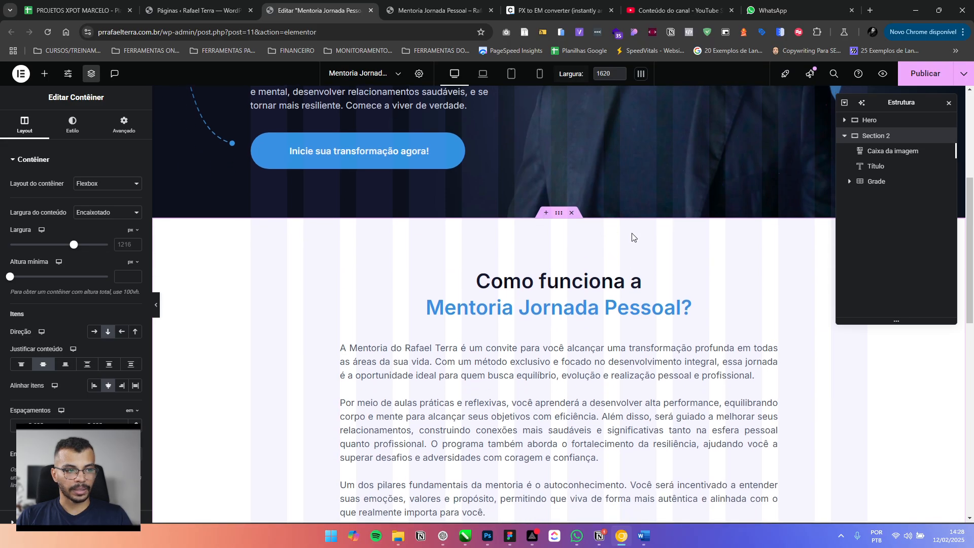
scroll(632, 237, down, 5)
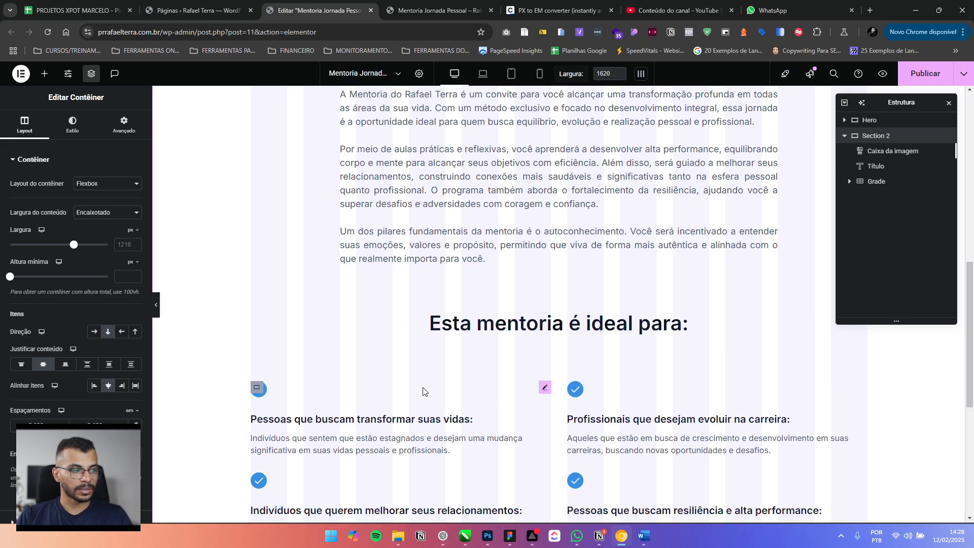
double_click(106, 424)
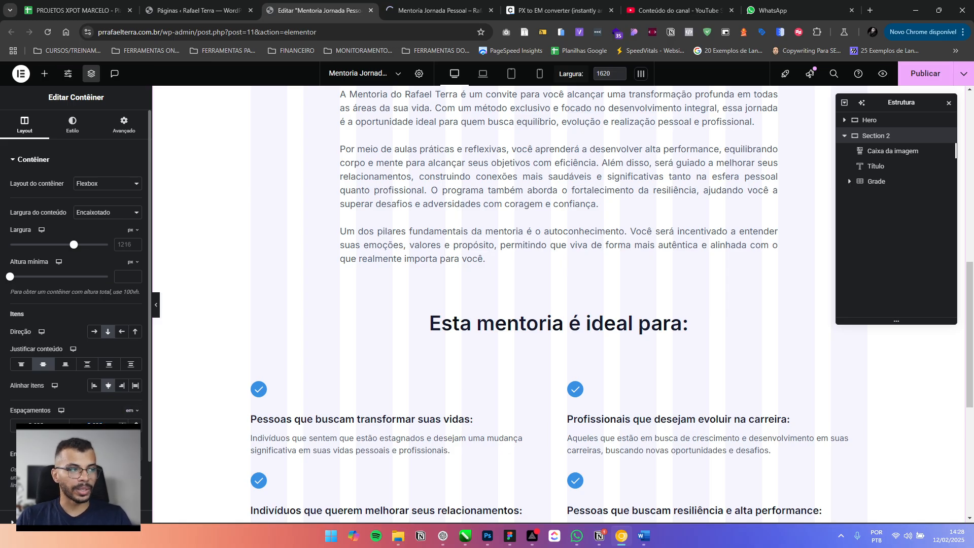
click(535, 6)
double_click(397, 213)
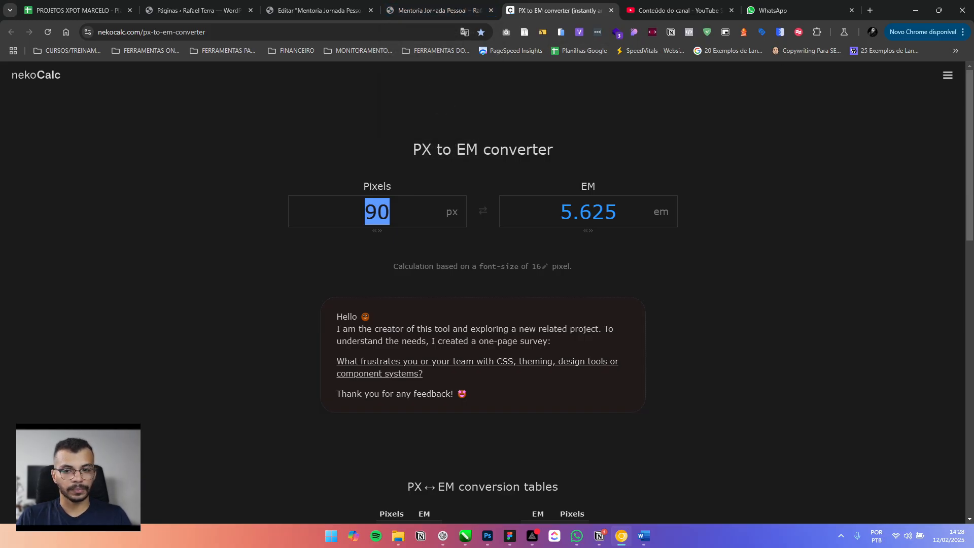
key(alt+Tab)
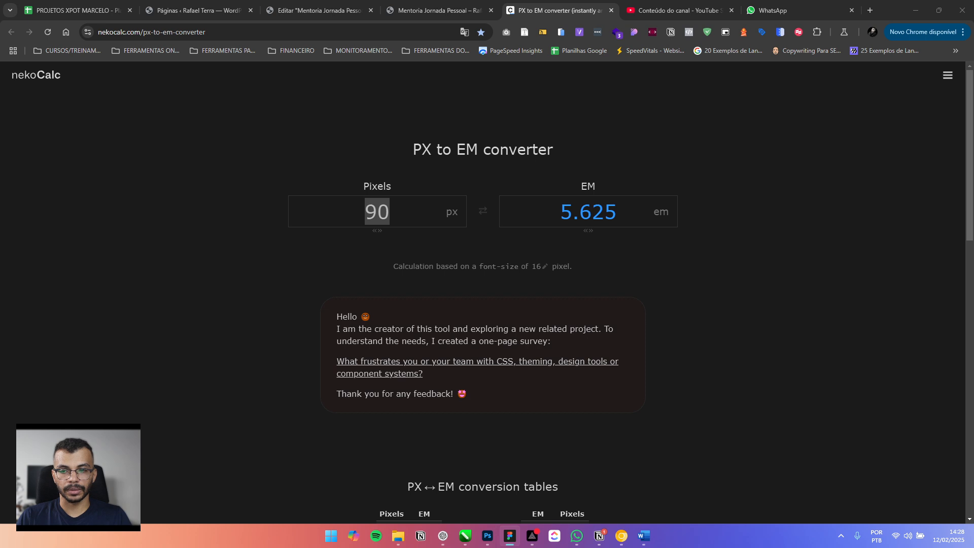
click(388, 139)
drag(579, 218, 675, 226)
click(436, 10)
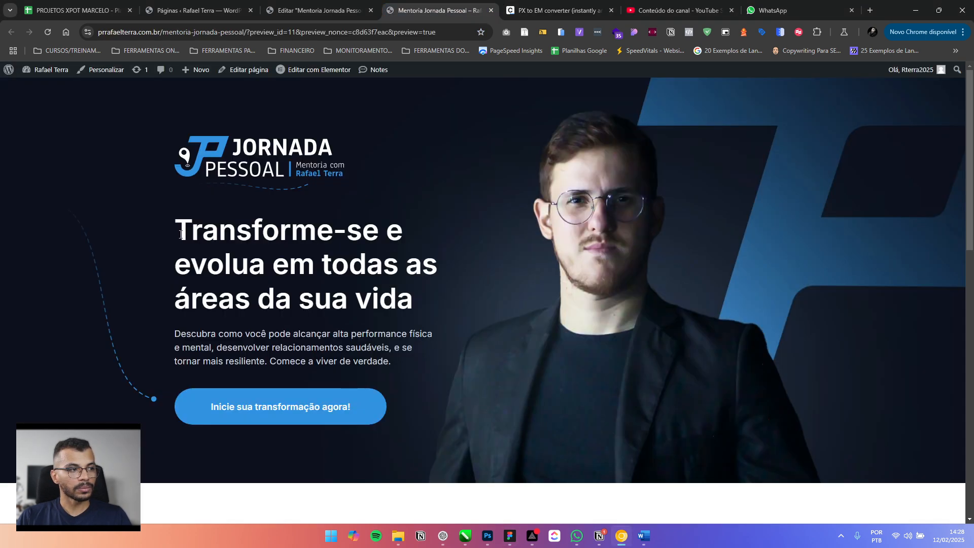
click(319, 11)
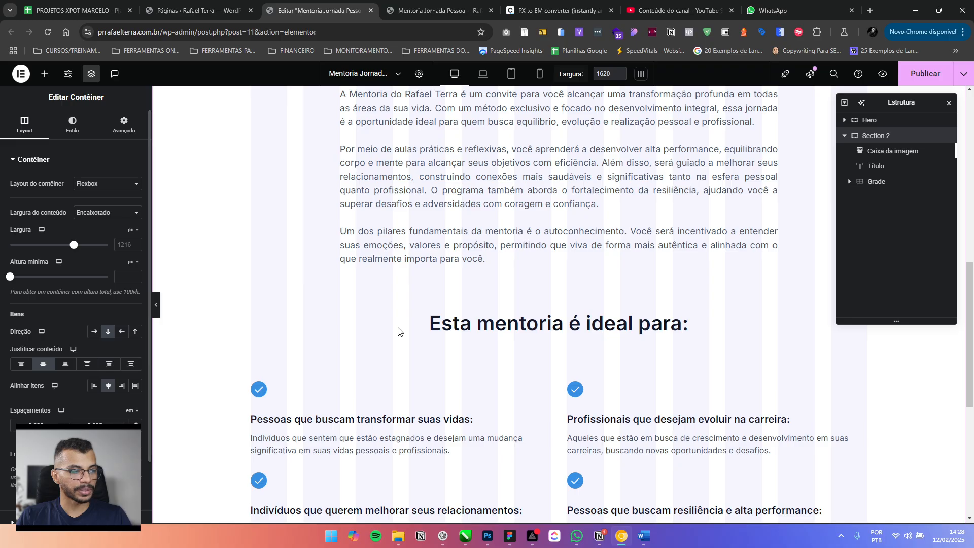
Select the checklist grid, open its advanced layout settings and review its position below the "Esta mentoria é ideal para:" heading
scroll(570, 318, down, 2)
scroll(460, 243, up, 4)
scroll(507, 330, down, 2)
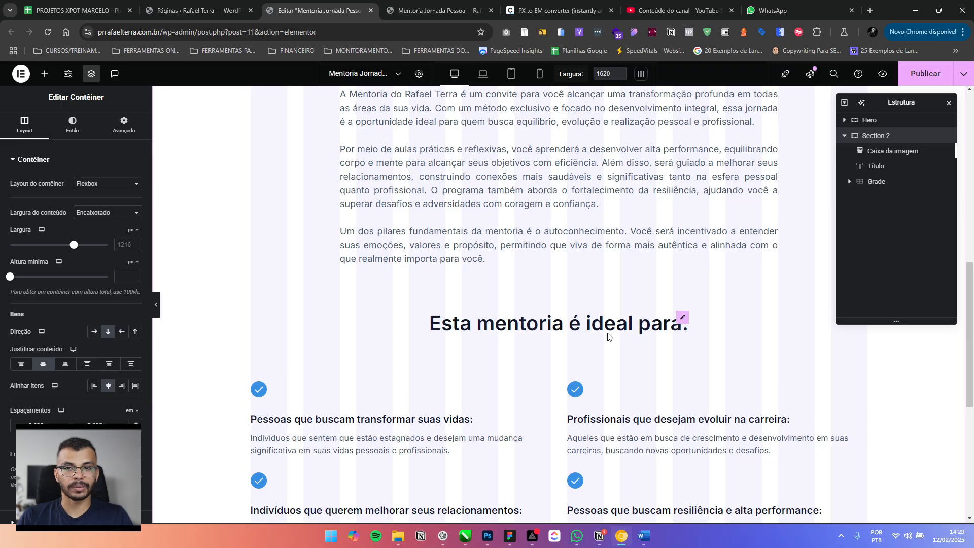
click(255, 390)
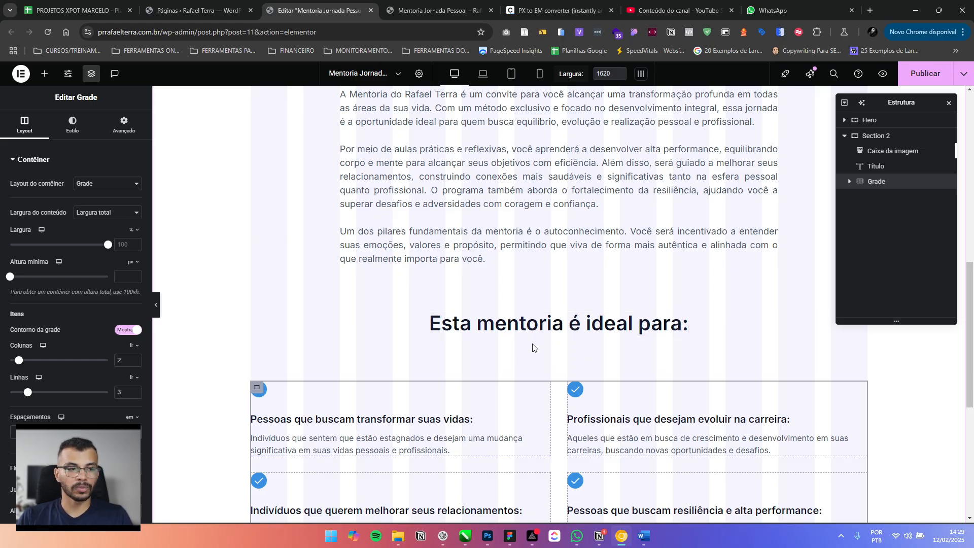
click(124, 125)
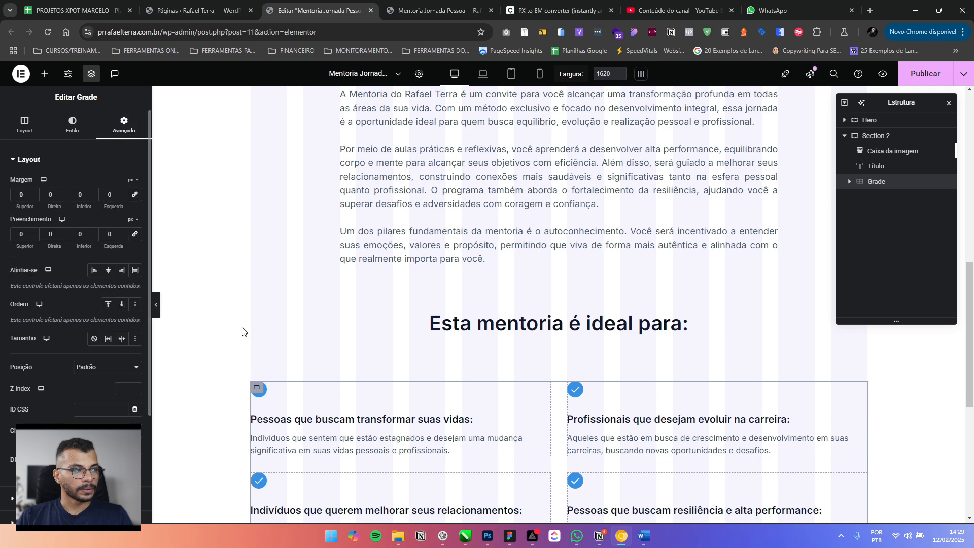
scroll(536, 274, down, 4)
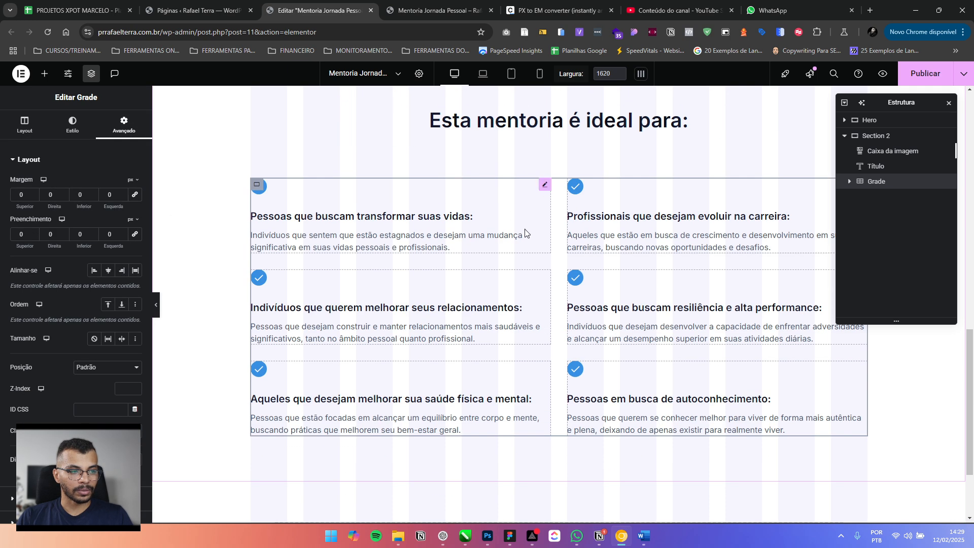
scroll(525, 235, up, 3)
scroll(523, 289, up, 4)
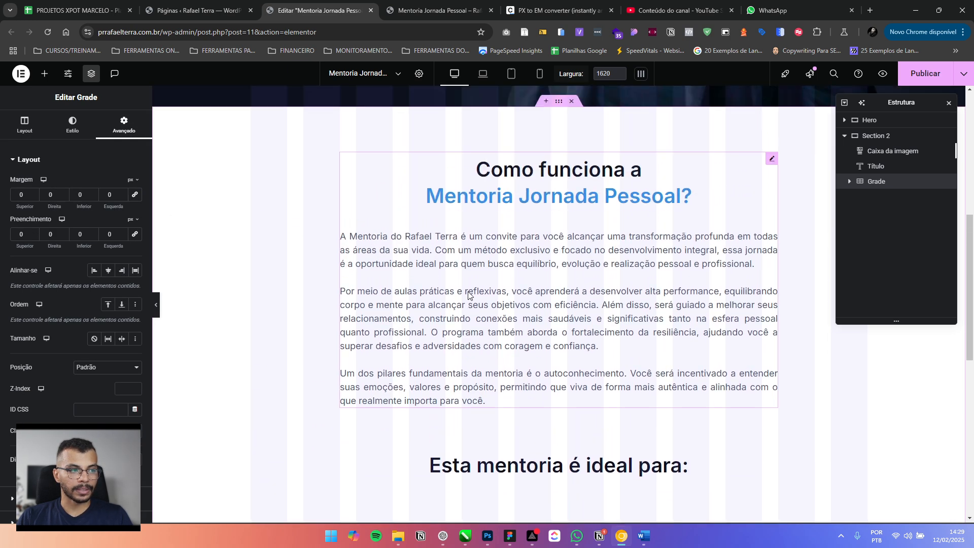
scroll(530, 429, down, 2)
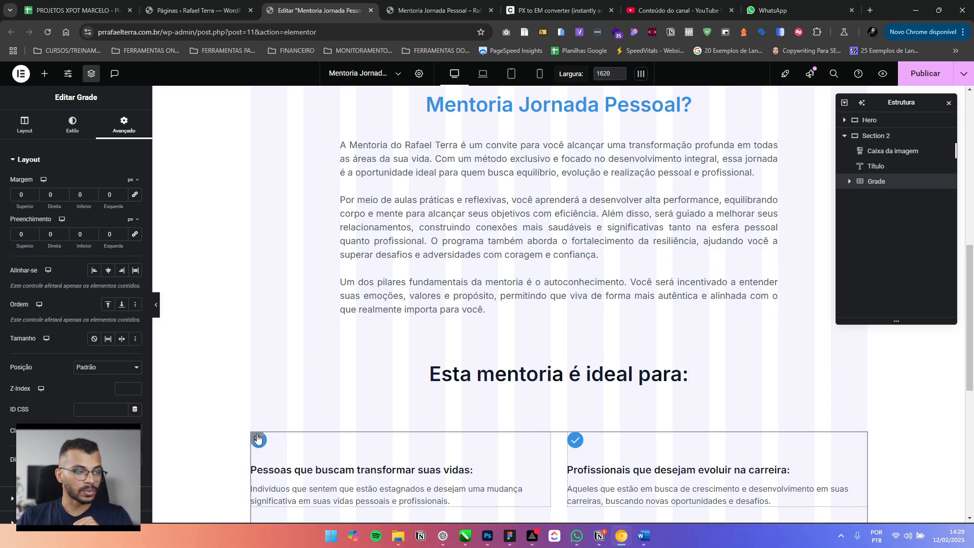
Switch the checklist grid's margin unit to em and set its top margin to -2
click(133, 179)
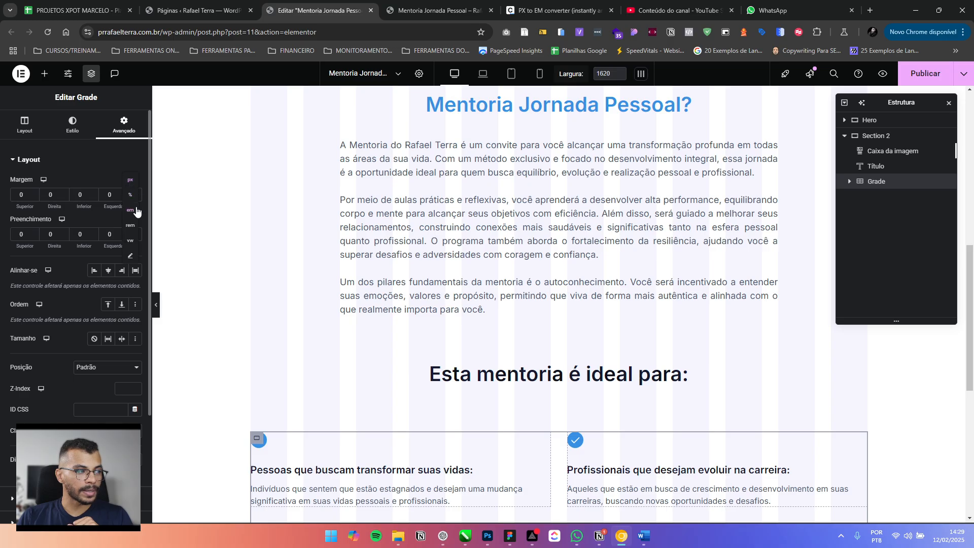
click(132, 196)
scroll(384, 303, down, 2)
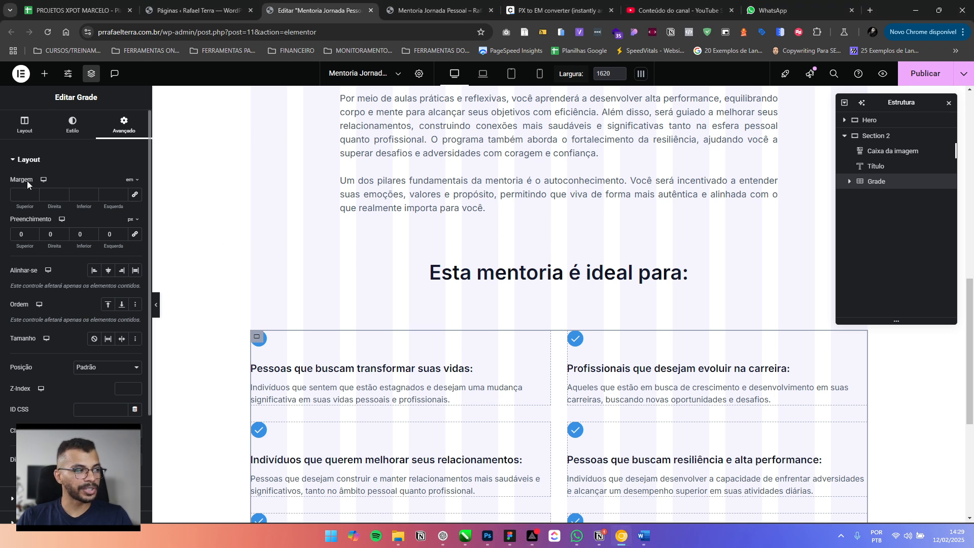
click(34, 197)
click(33, 197)
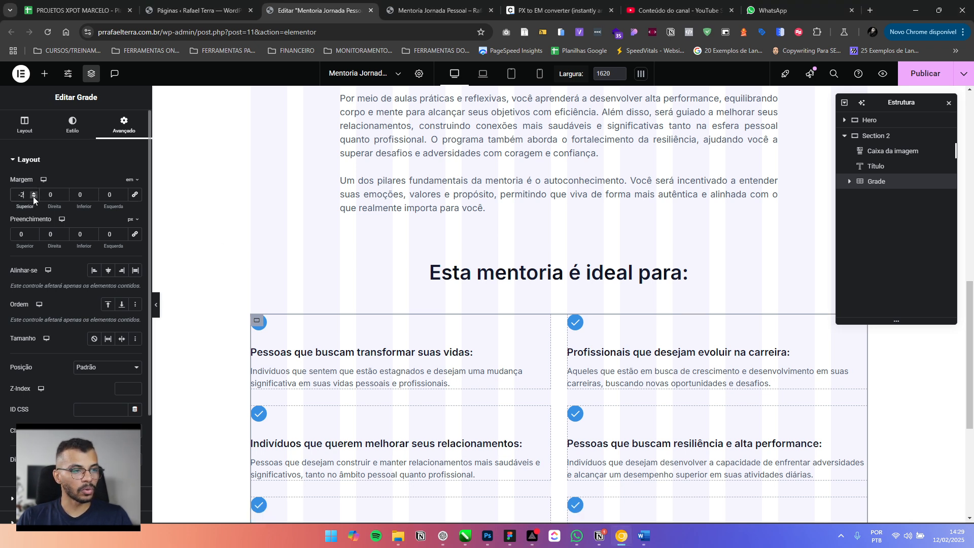
click(34, 197)
click(34, 193)
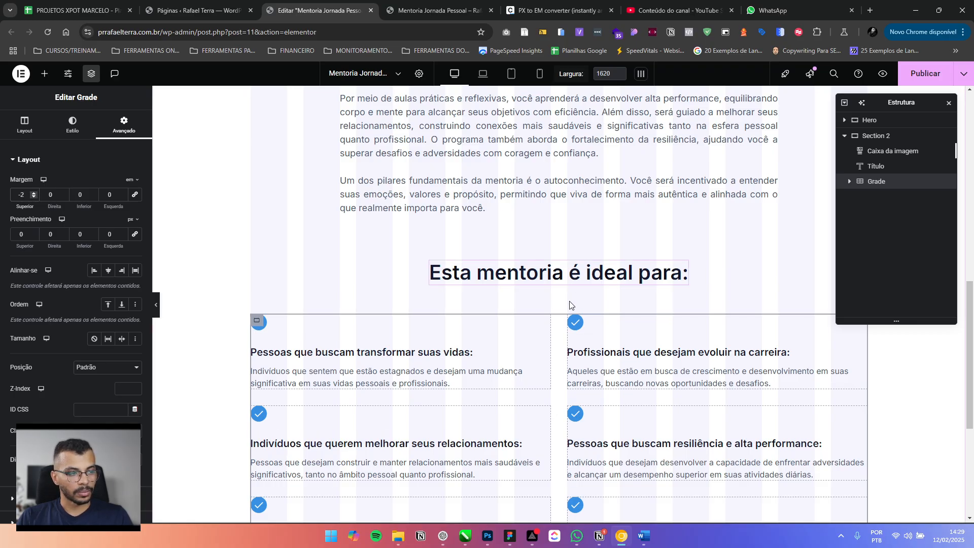
Review the spacing around the "Esta mentoria é ideal para:" heading and the checklist grid, and compare it with the Figma design
scroll(584, 310, up, 2)
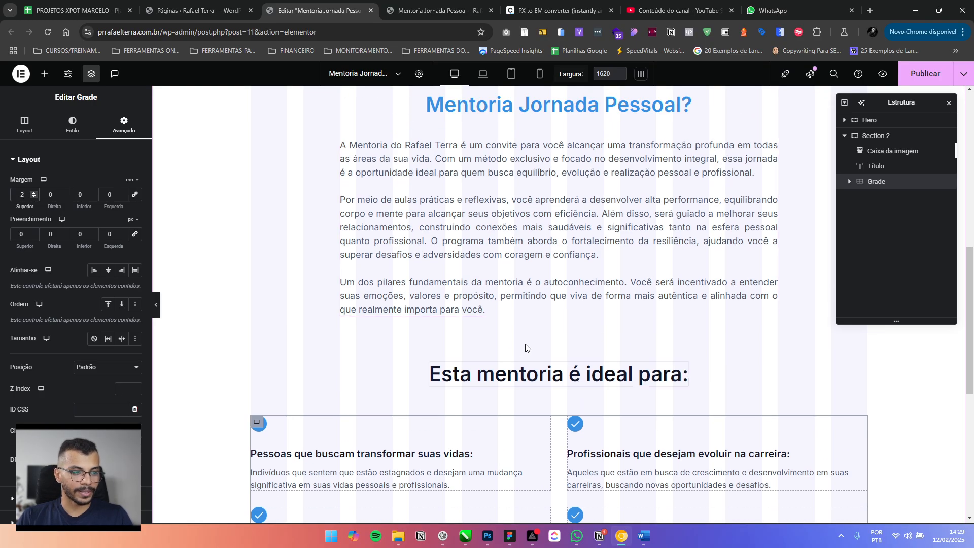
scroll(526, 345, down, 2)
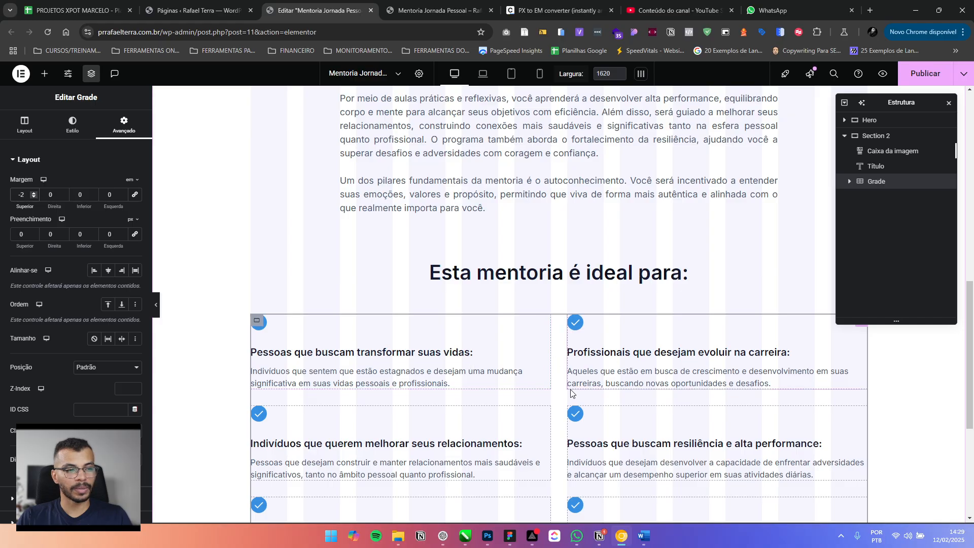
scroll(602, 388, up, 1)
scroll(598, 383, up, 1)
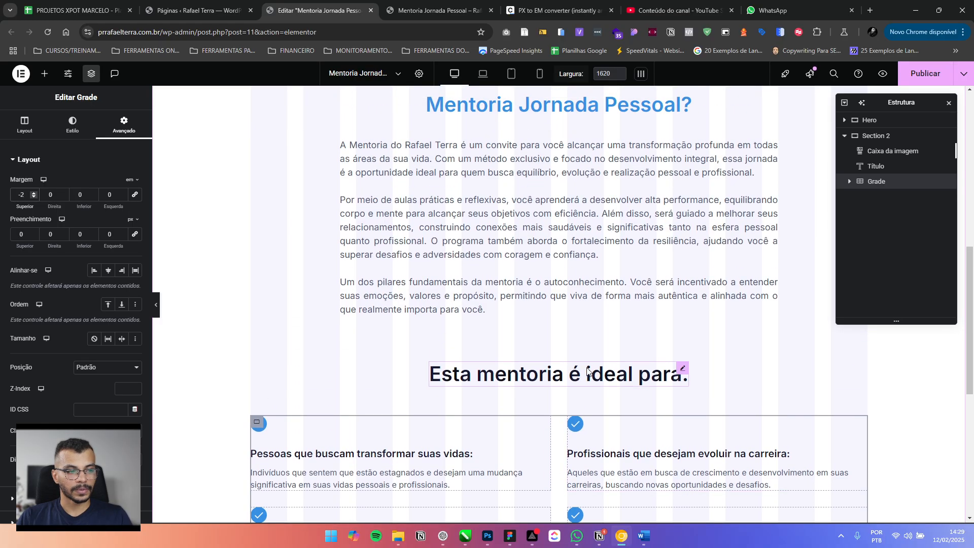
scroll(543, 376, up, 2)
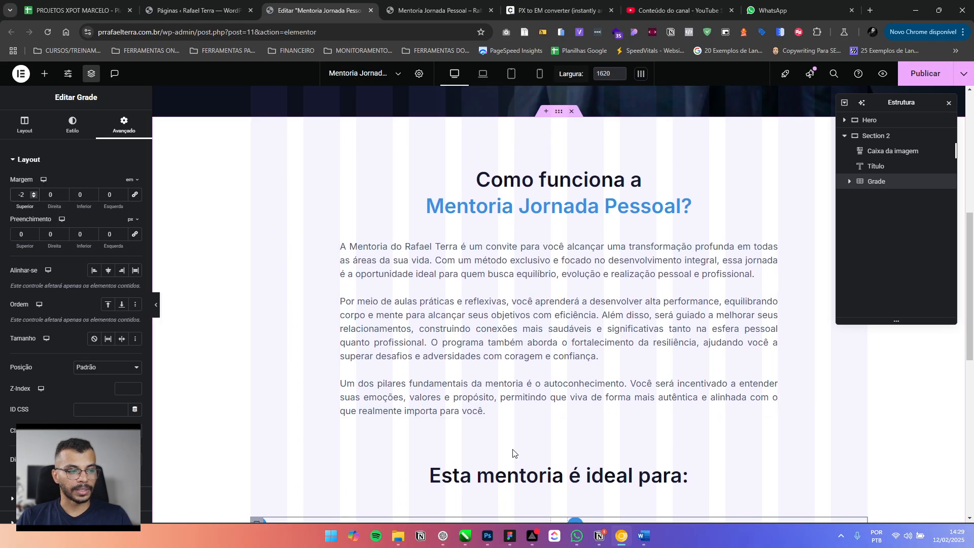
scroll(528, 406, down, 2)
scroll(548, 361, up, 2)
scroll(553, 254, down, 3)
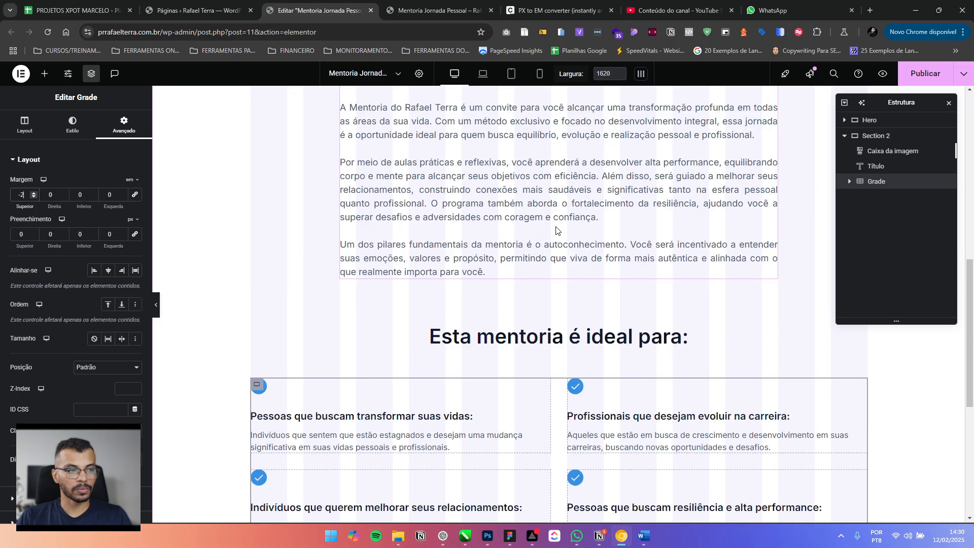
scroll(557, 231, down, 6)
scroll(558, 321, up, 1)
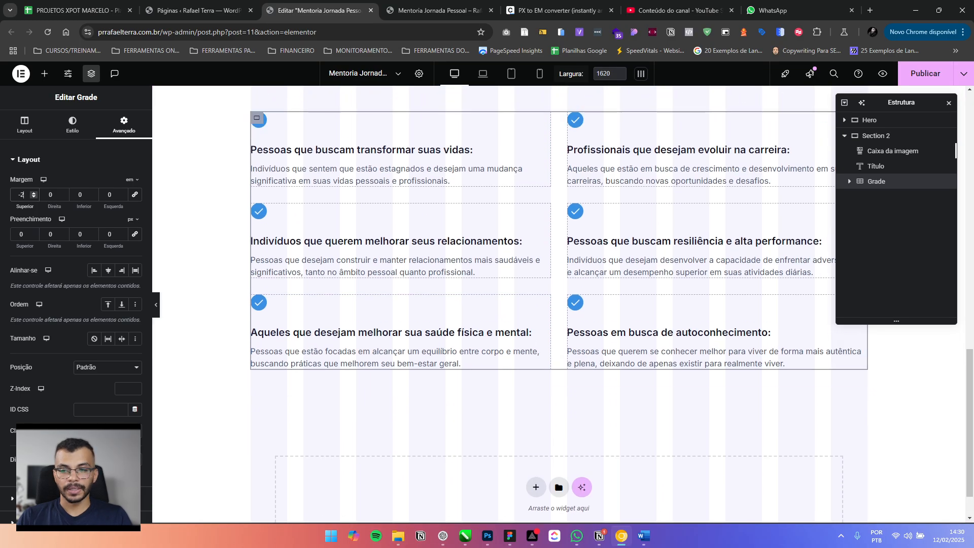
key(alt+Tab)
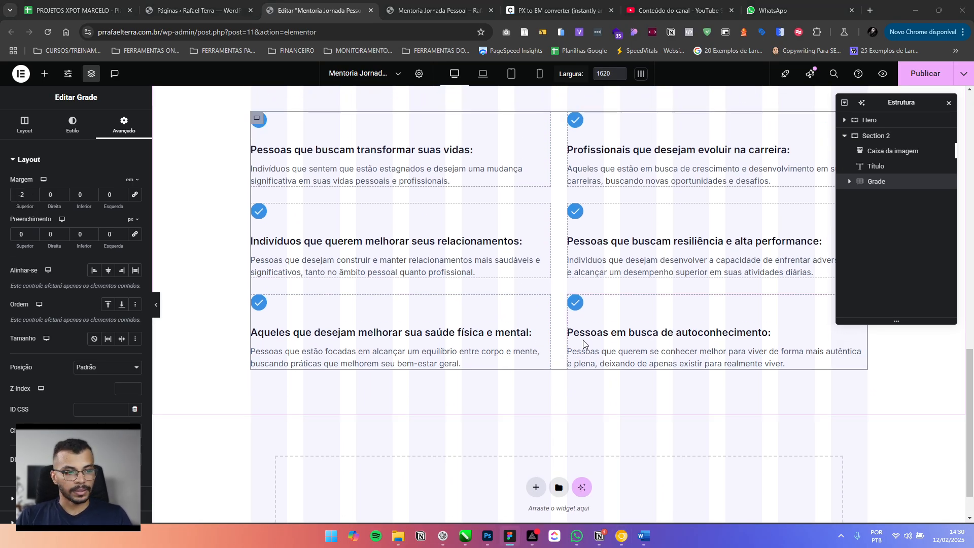
Add a new single-column Flexbox container below Section 2
scroll(560, 345, down, 1)
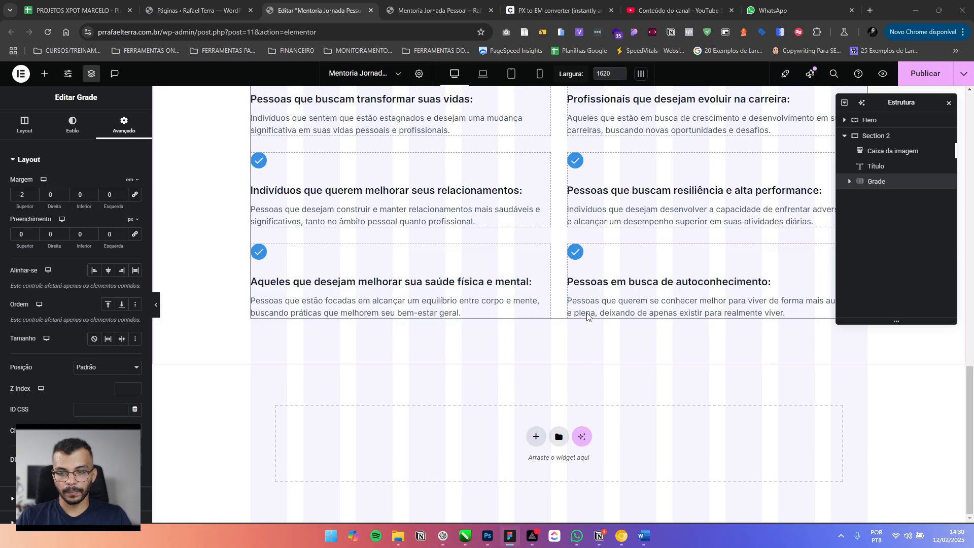
click(536, 438)
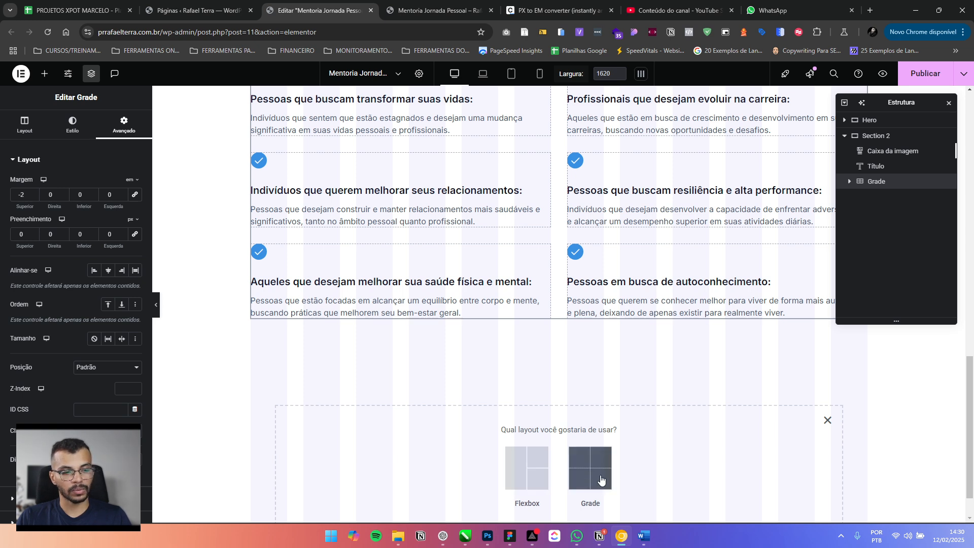
click(528, 467)
scroll(447, 456, down, 1)
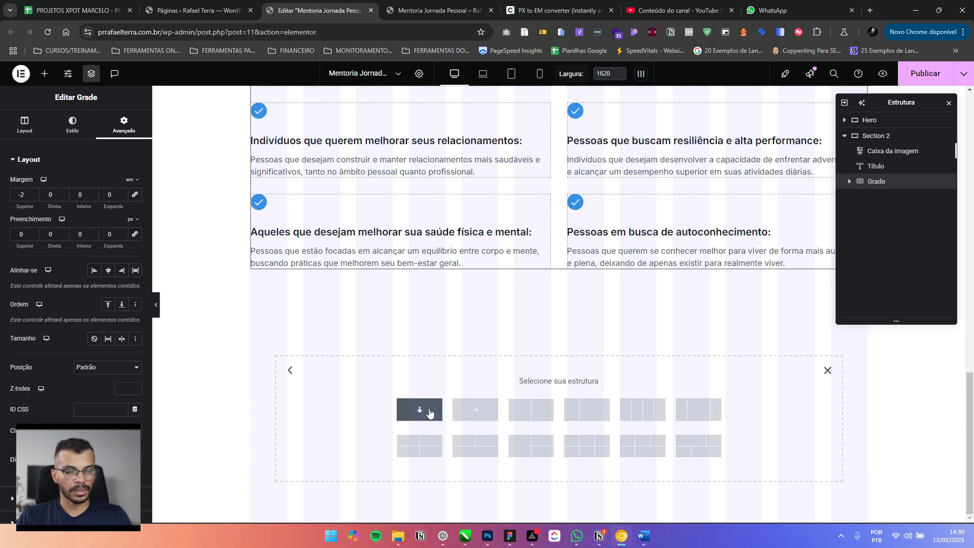
click(422, 416)
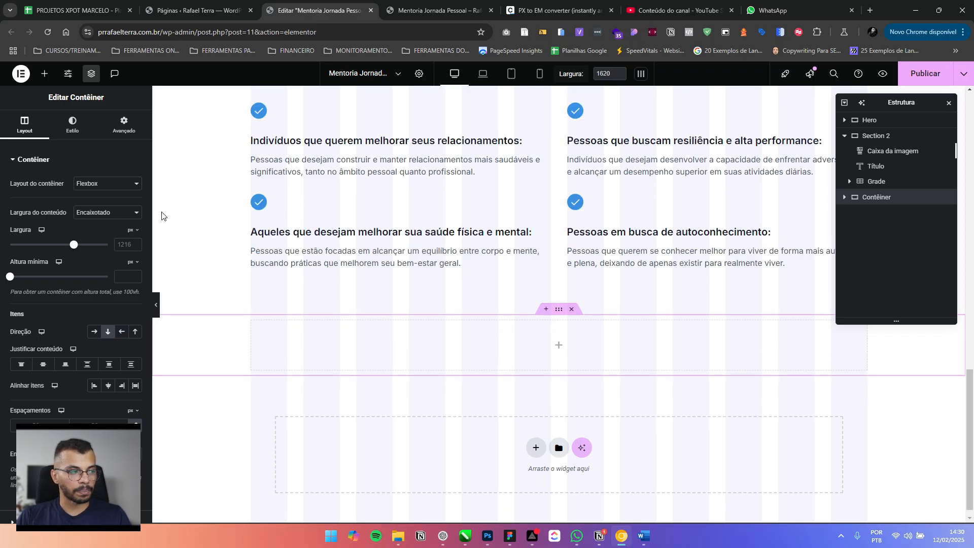
Unlink the new container's padding values and set all four sides to 0
click(124, 124)
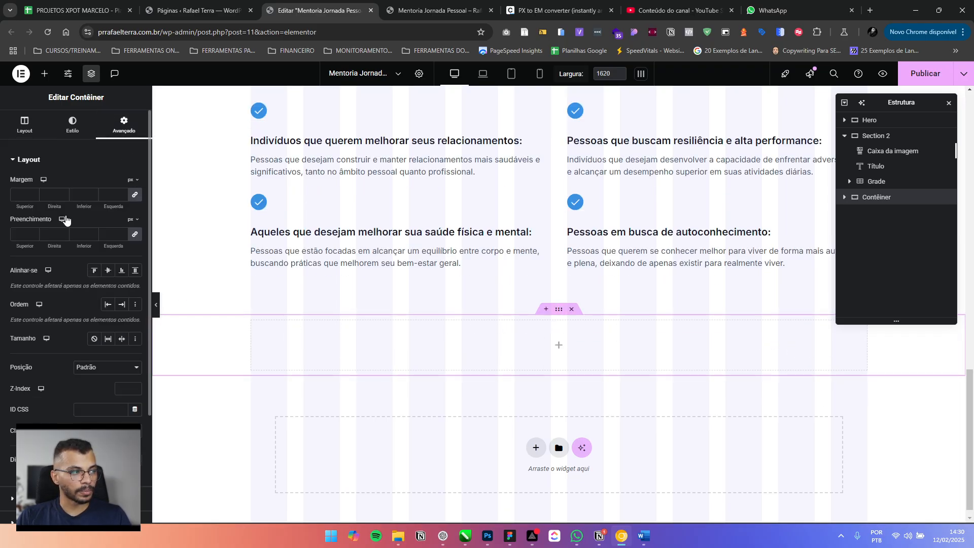
click(135, 235)
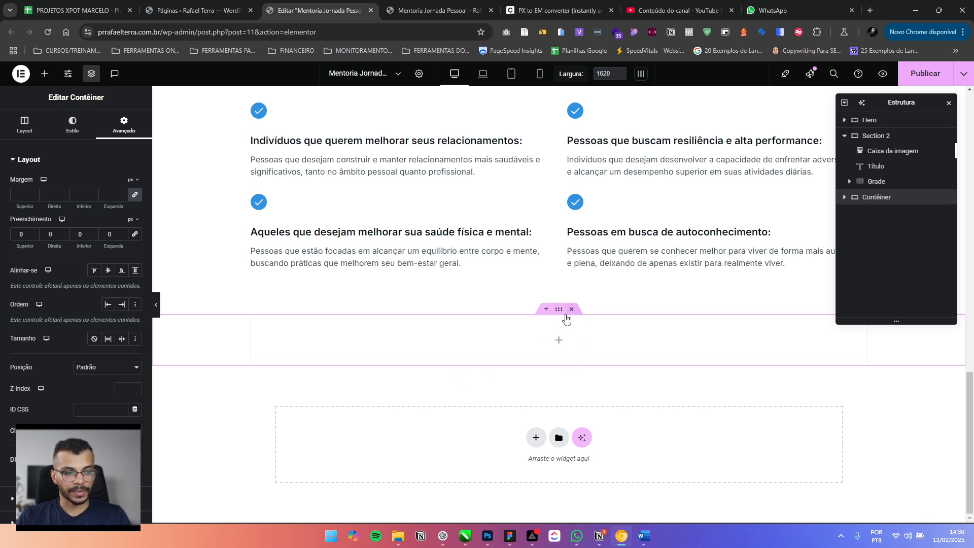
scroll(569, 380, up, 1)
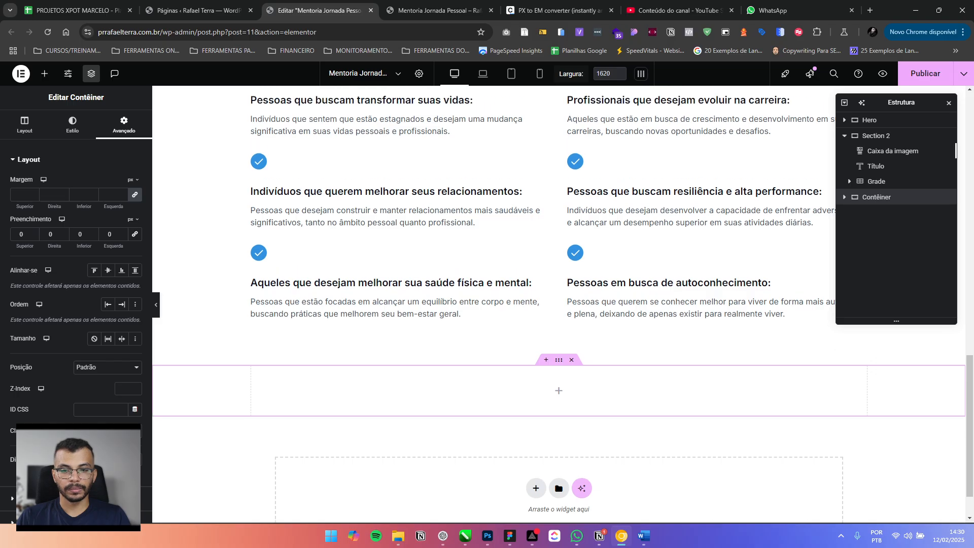
Duplicate Section 2 and delete the "Como funciona a Mentoria Jornada Pessoal?" image box from the copy
key(alt+Tab)
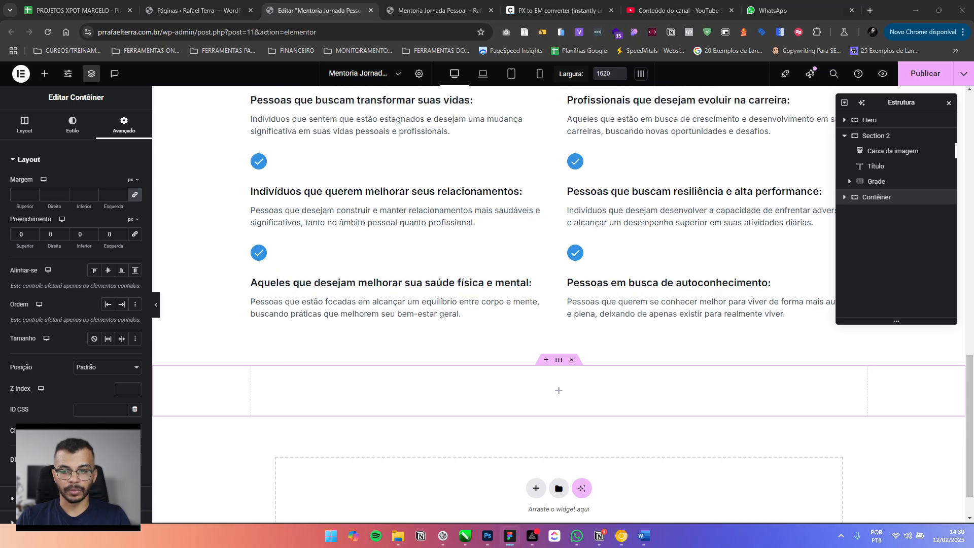
scroll(548, 235, up, 12)
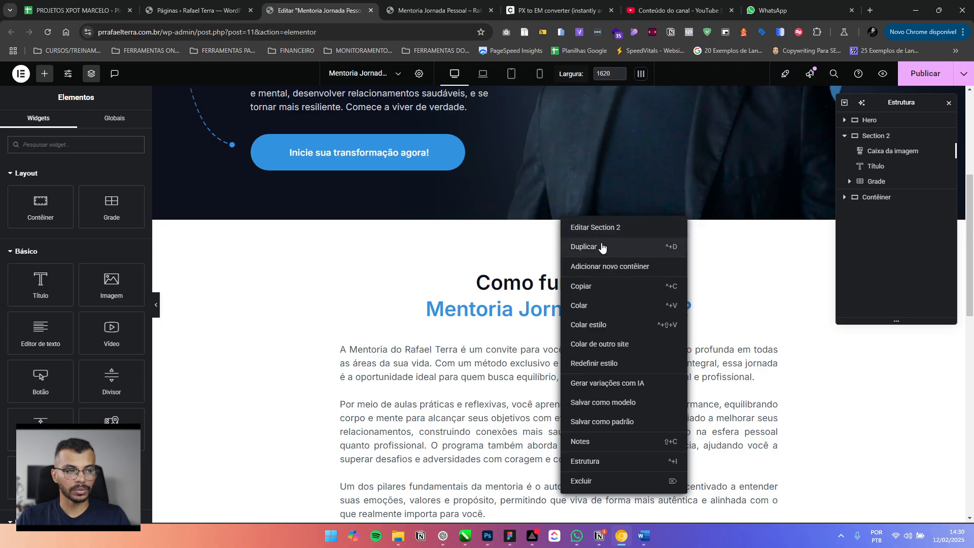
click(602, 247)
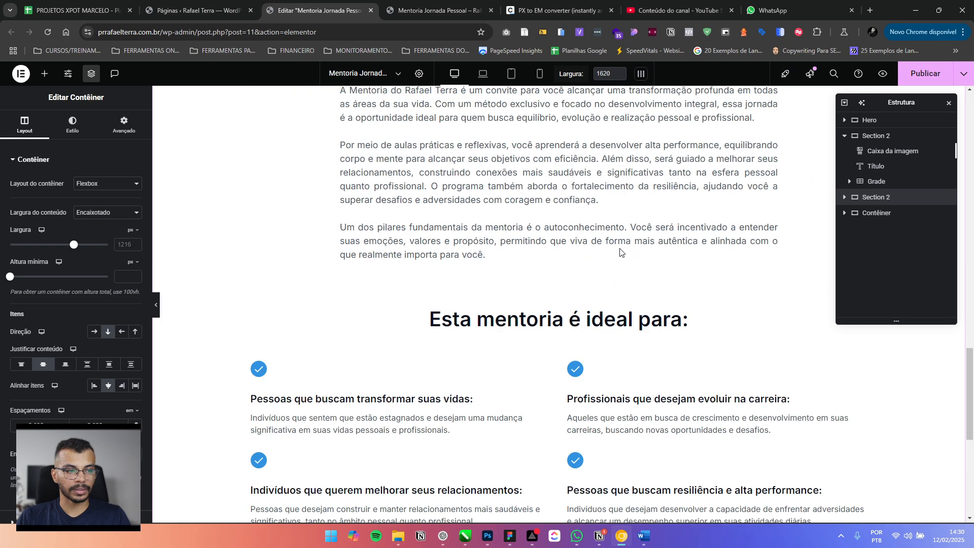
scroll(545, 229, up, 1)
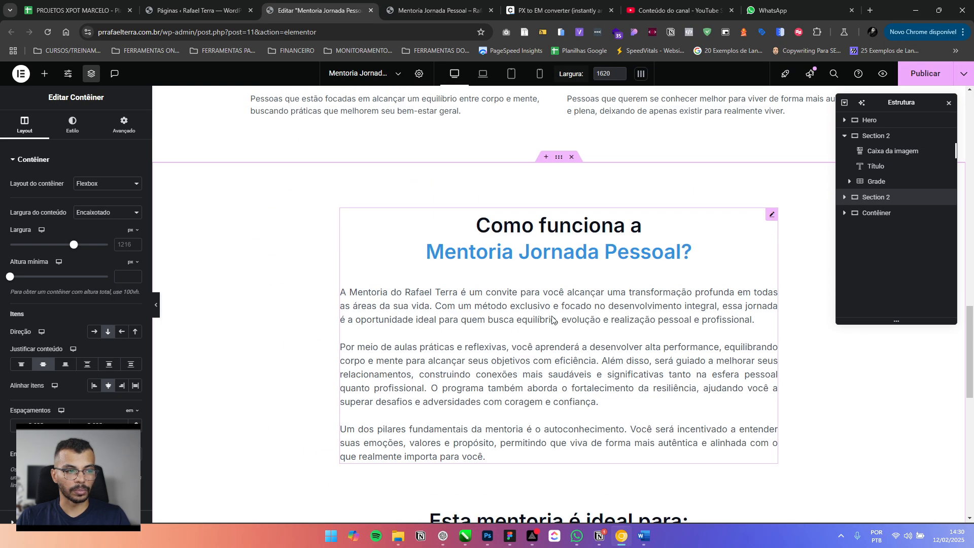
right_click(594, 262)
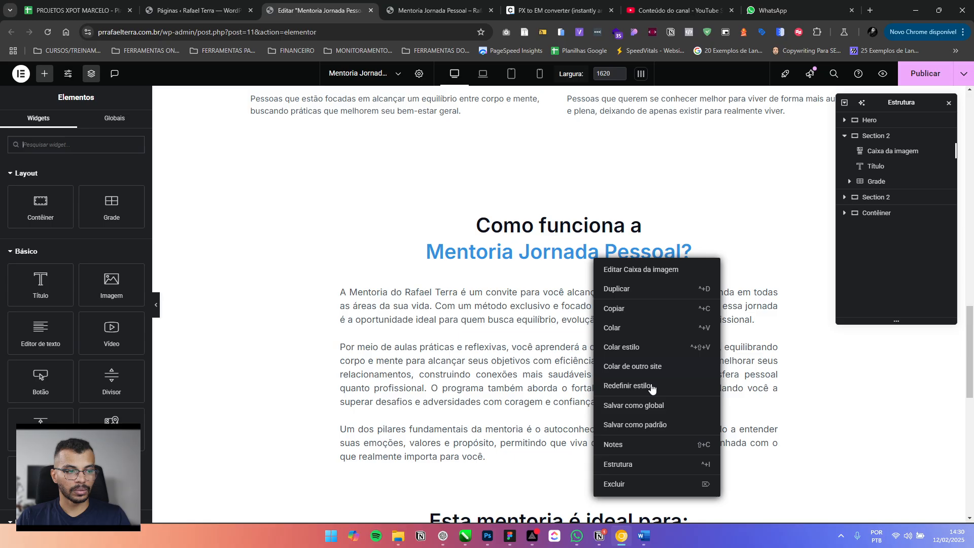
click(637, 481)
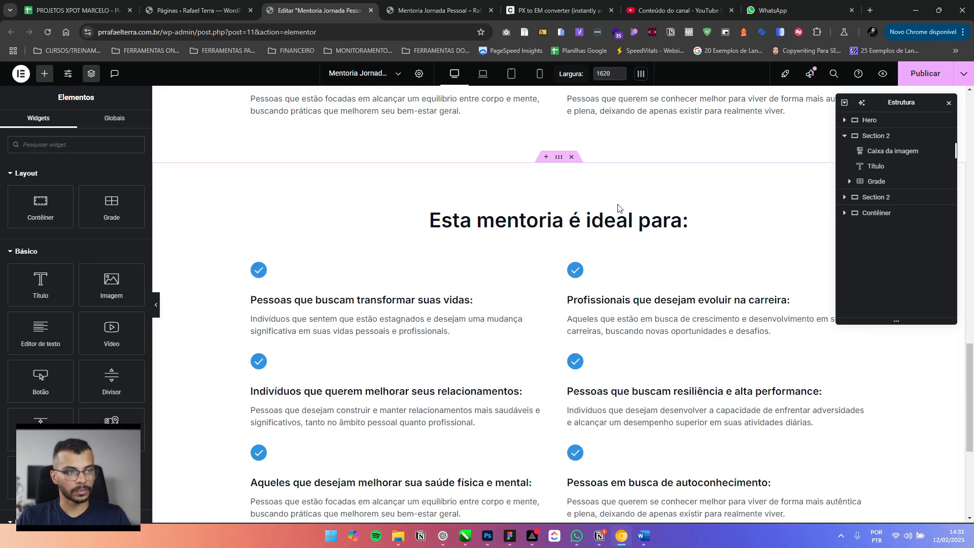
Compare the duplicated section with the original Section 2 and inspect the advanced layout settings of the empty container below
scroll(619, 220, down, 2)
scroll(620, 228, down, 2)
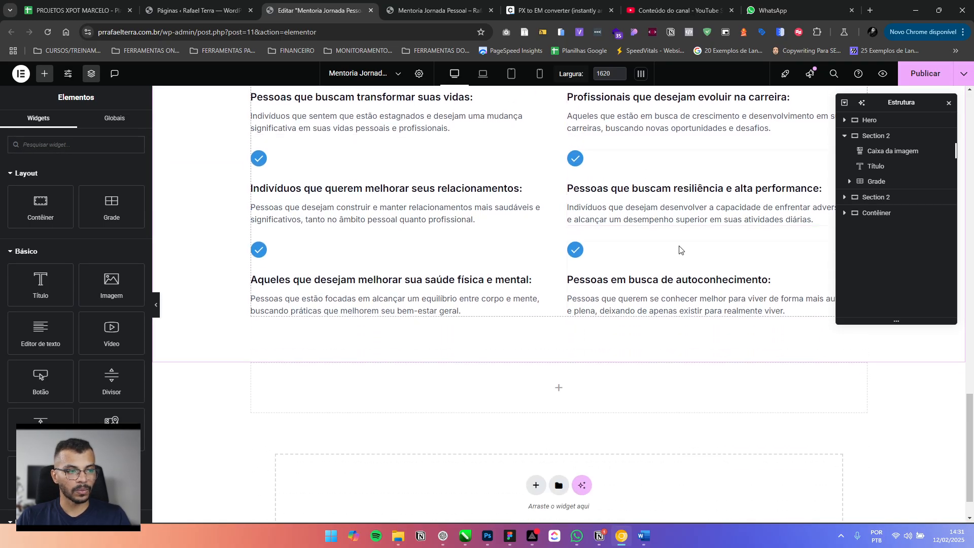
scroll(558, 355, up, 6)
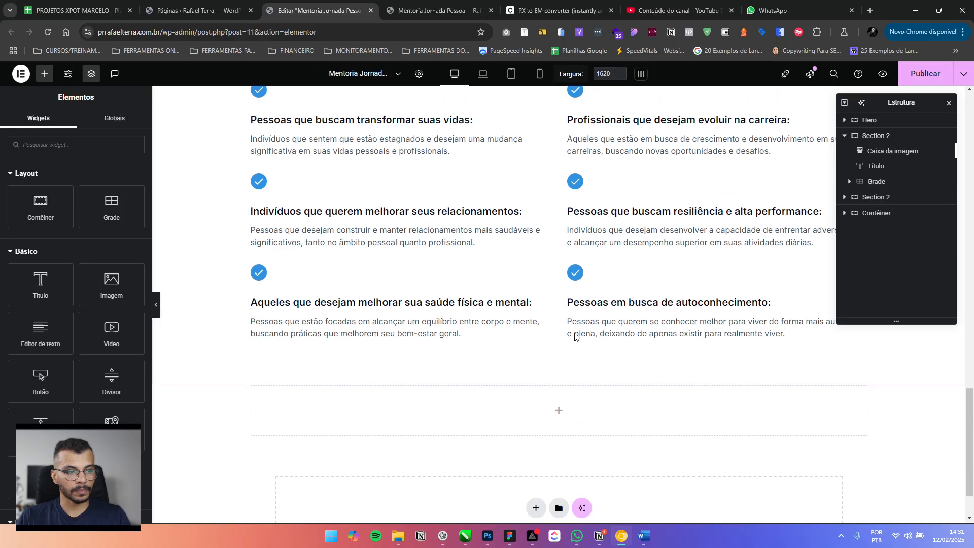
scroll(559, 244, up, 9)
scroll(561, 304, down, 12)
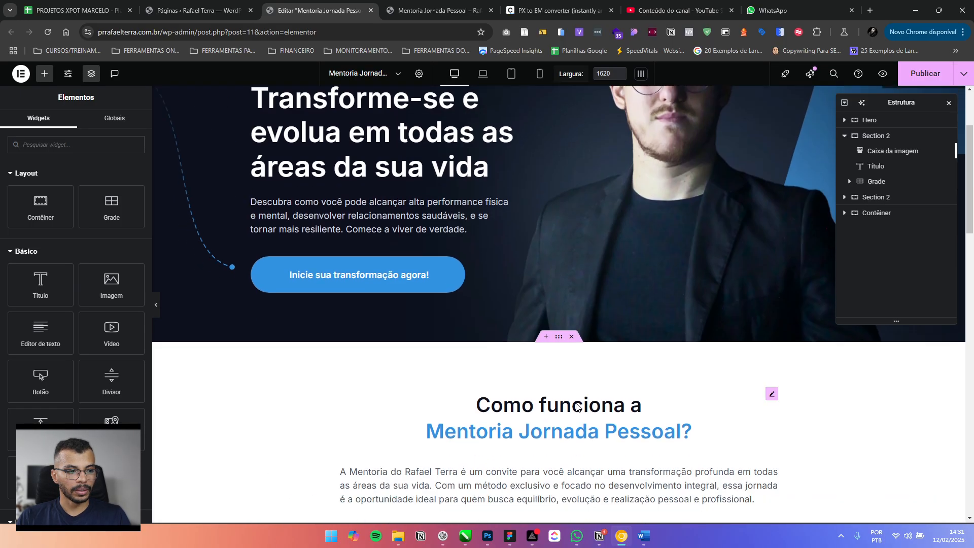
scroll(563, 350, down, 3)
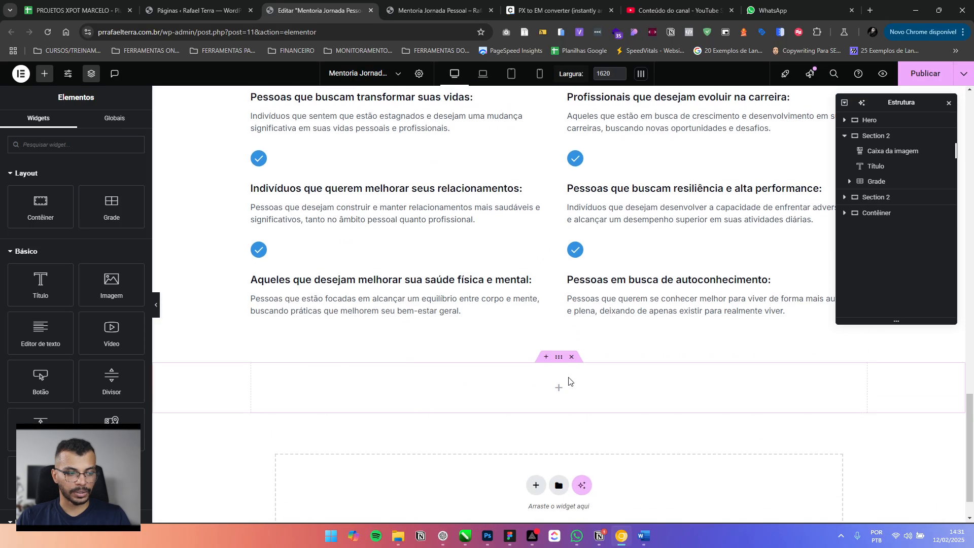
click(558, 361)
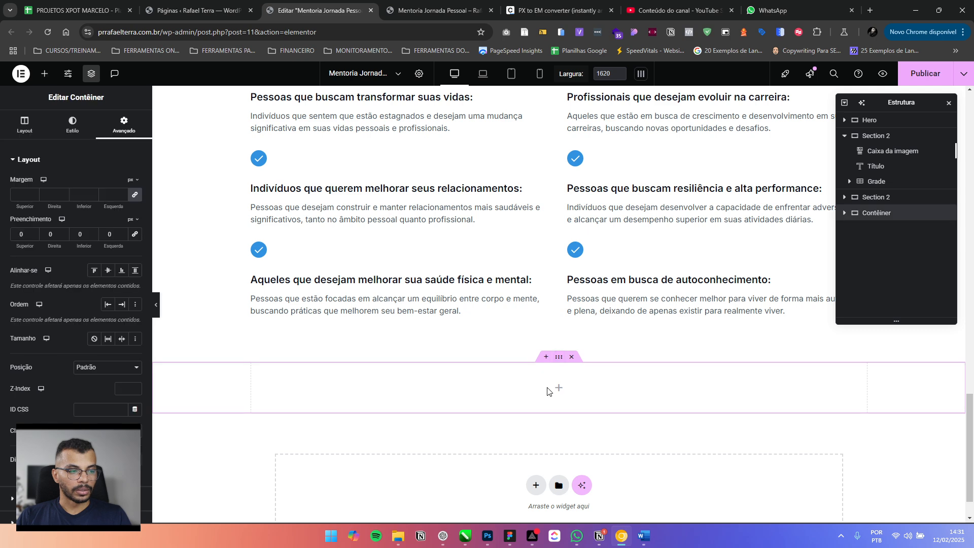
Copy the duplicated Section 2, paste its style onto the empty container below, and check that container's padding settings
scroll(552, 419, up, 7)
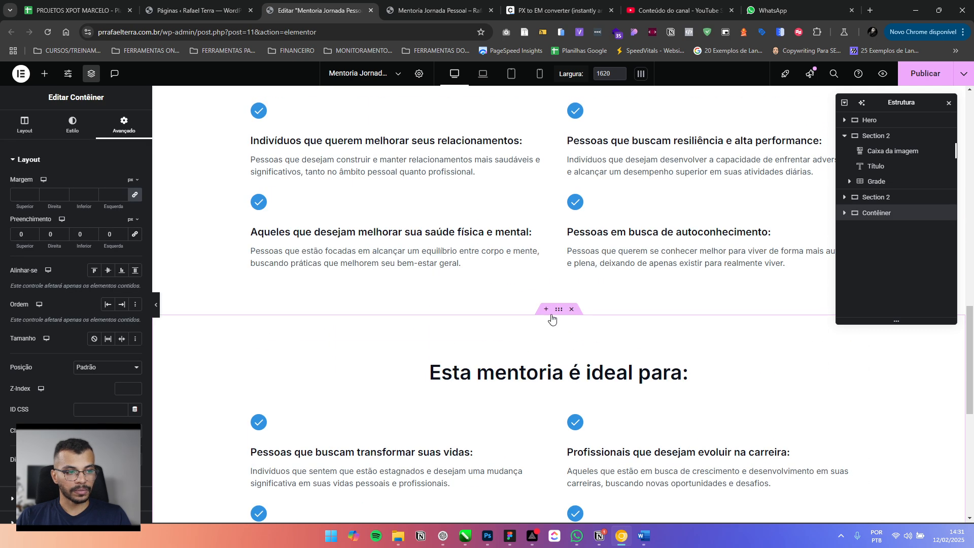
right_click(559, 312)
click(586, 319)
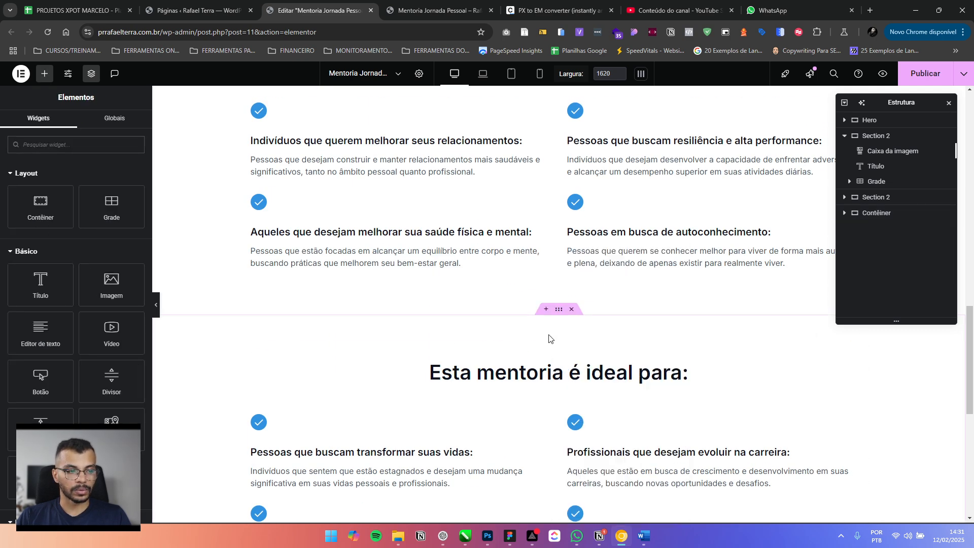
scroll(584, 343, down, 7)
scroll(583, 343, down, 1)
right_click(559, 314)
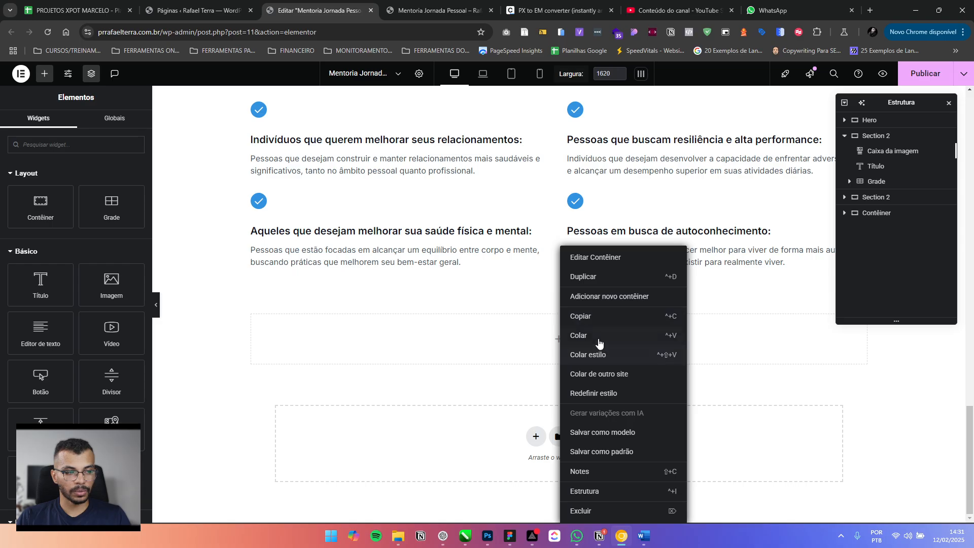
click(598, 358)
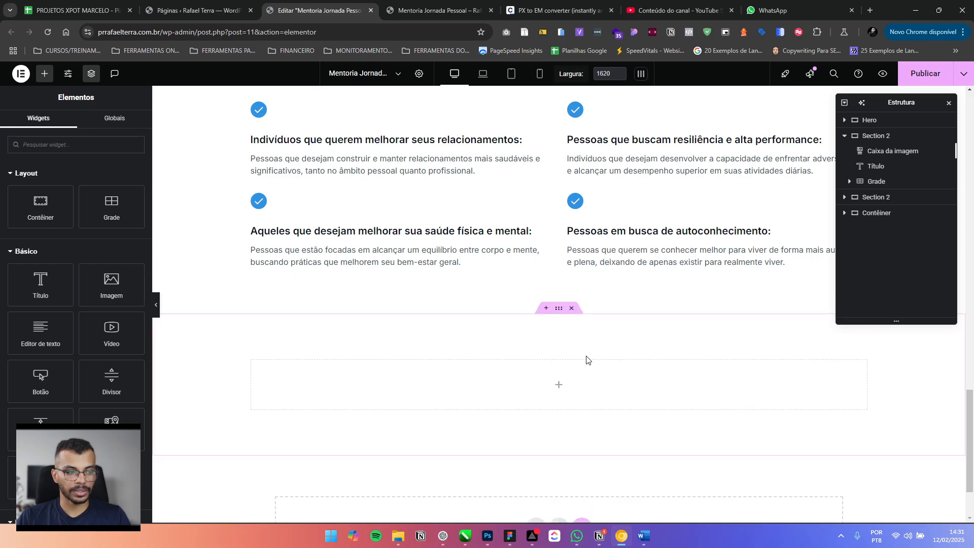
click(562, 311)
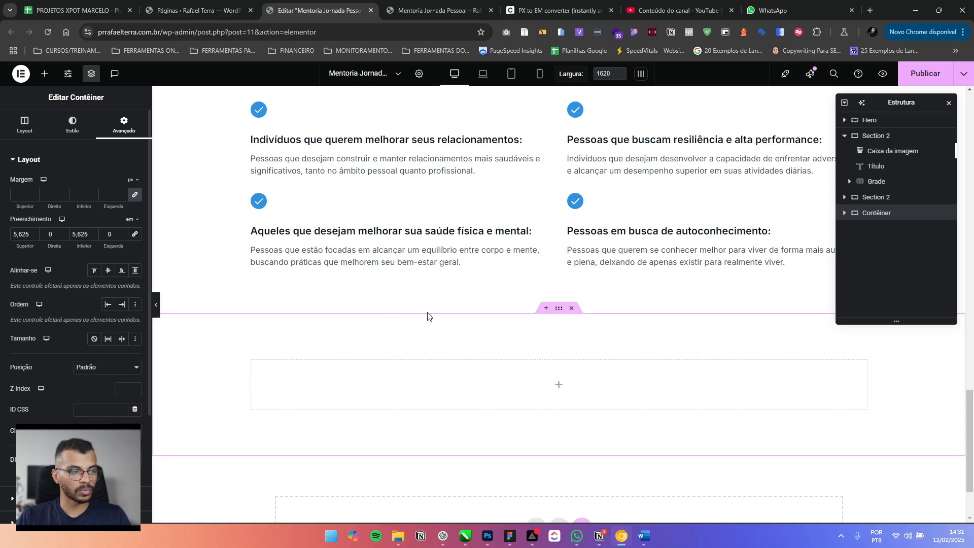
scroll(546, 333, up, 5)
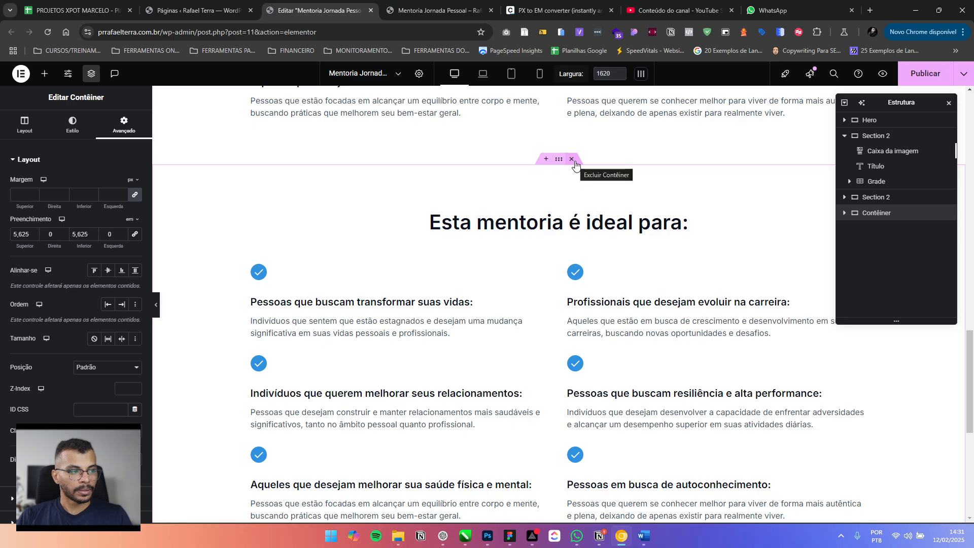
Delete the duplicated Section 2 above the empty container
click(572, 159)
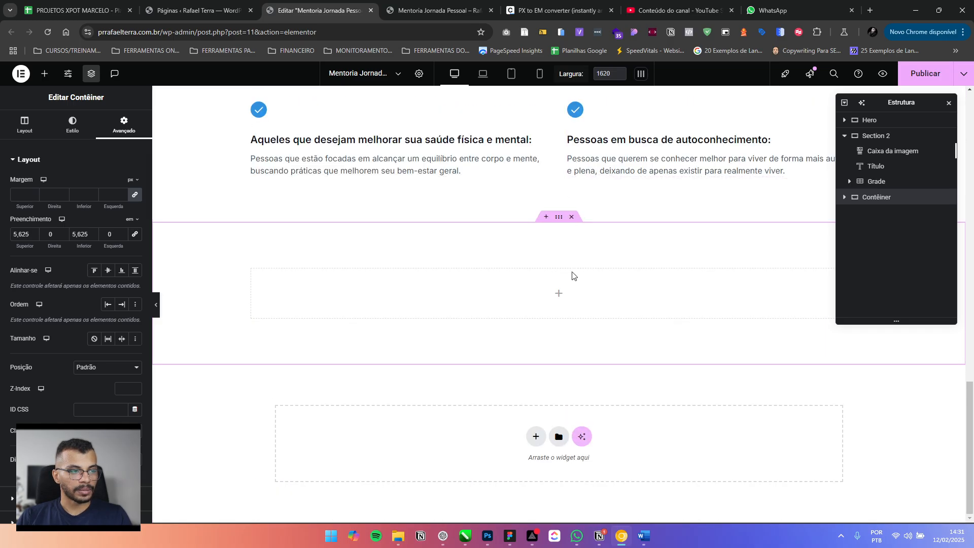
scroll(525, 294, up, 8)
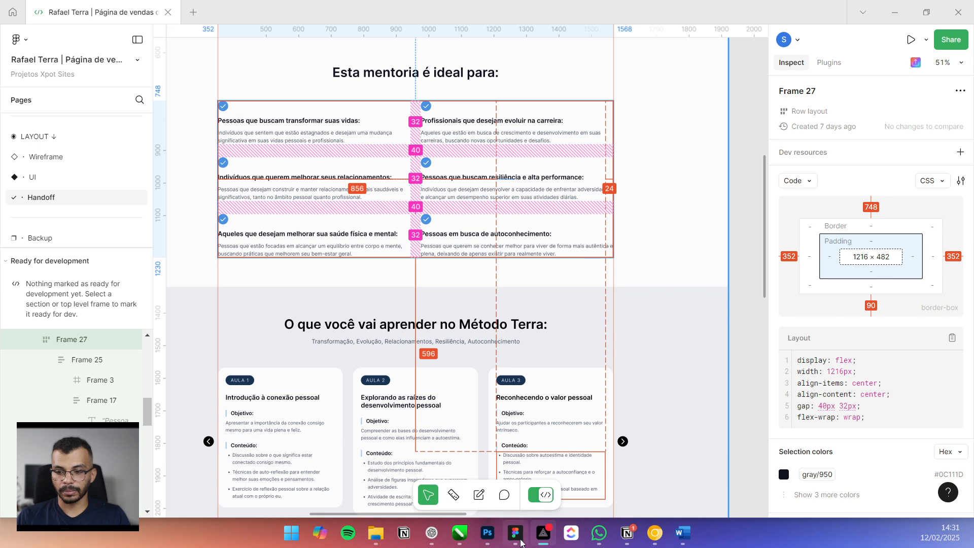
Switch to Figma and examine the checklist frame's spacing and the heading block of the "O que você vai aprender no Método Terra:" section
click(515, 533)
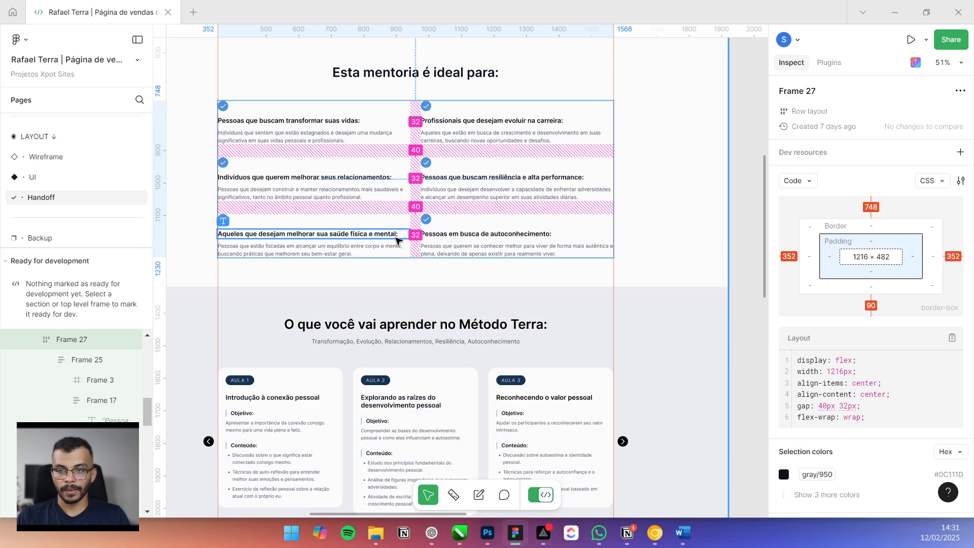
mouse_move(379, 206)
mouse_down()
mouse_move(387, 272)
mouse_move(364, 216)
mouse_up()
click(664, 156)
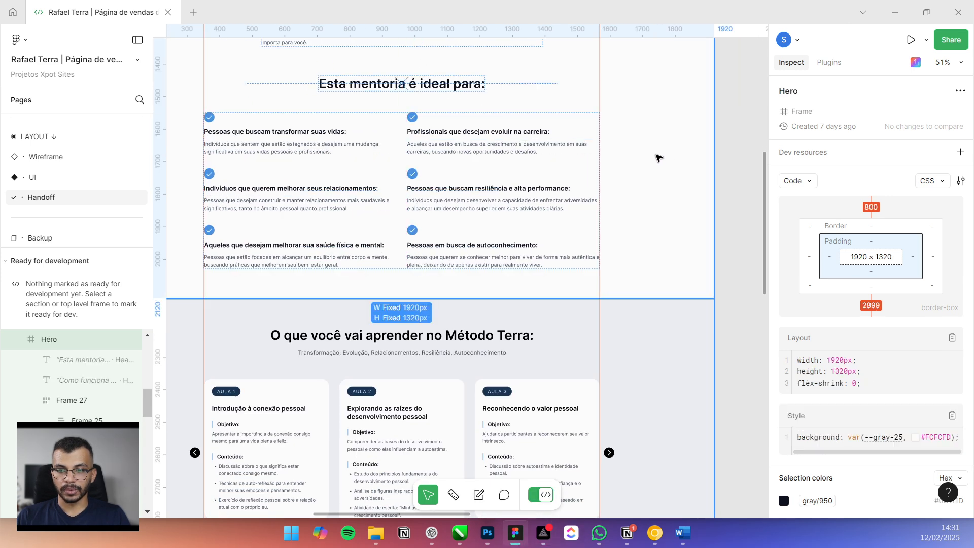
scroll(450, 123, left, 3)
scroll(450, 124, down, 2)
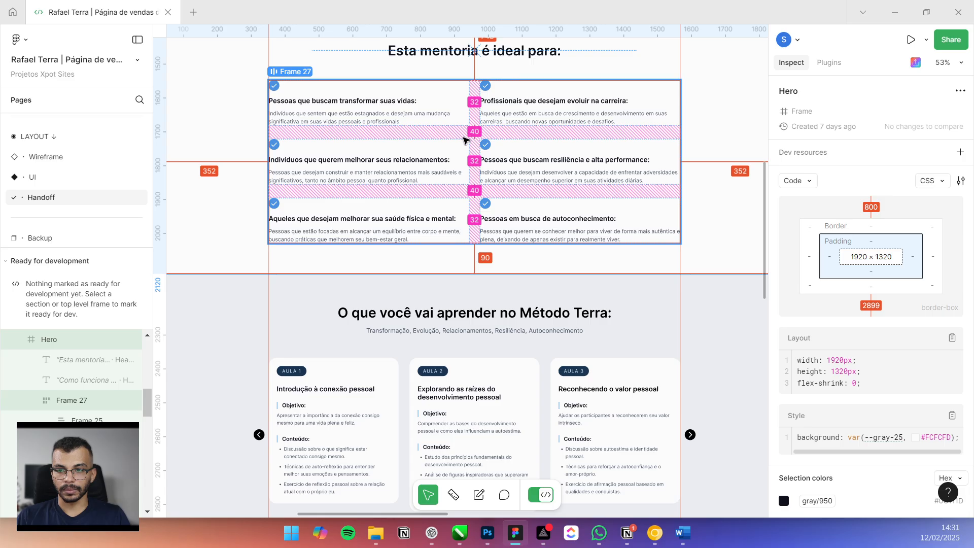
scroll(487, 208, down, 2)
scroll(461, 226, up, 5)
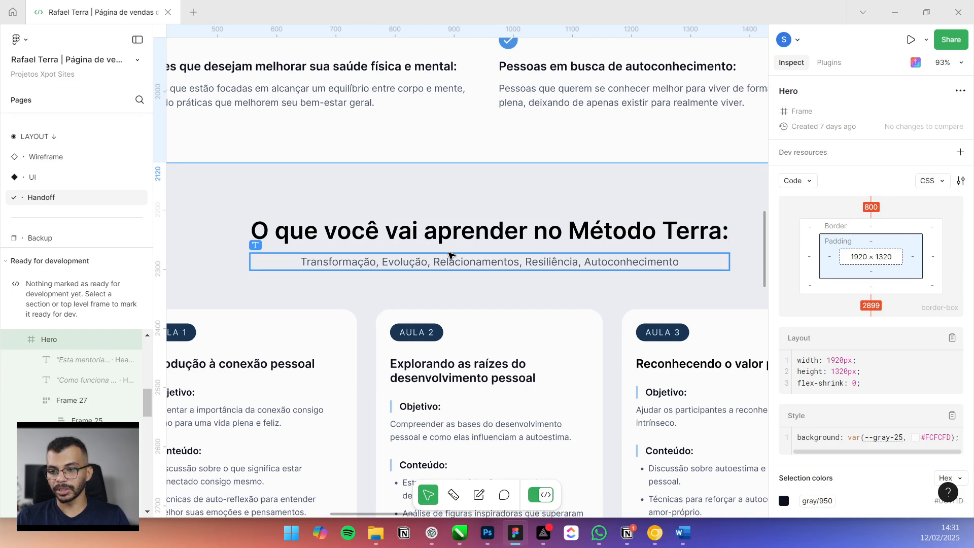
scroll(453, 256, down, 5)
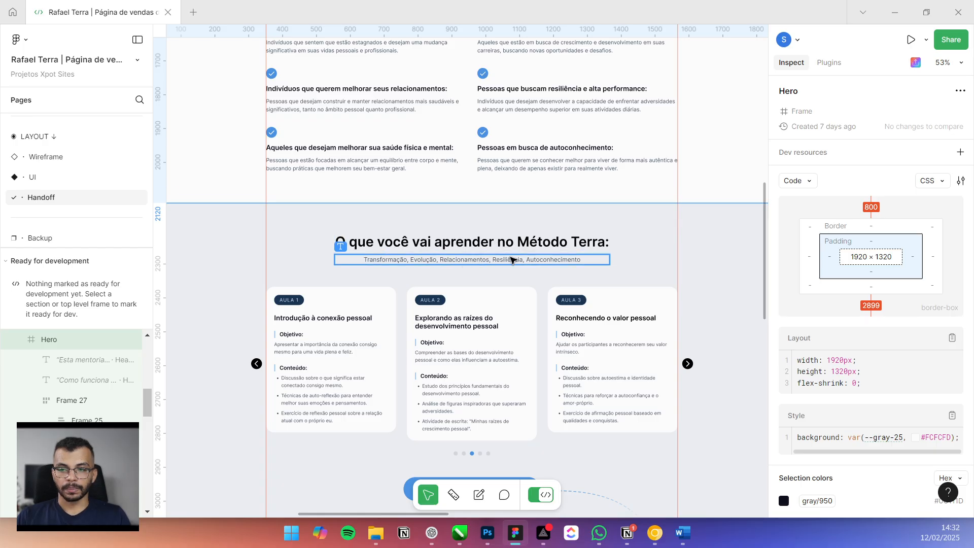
scroll(470, 218, up, 1)
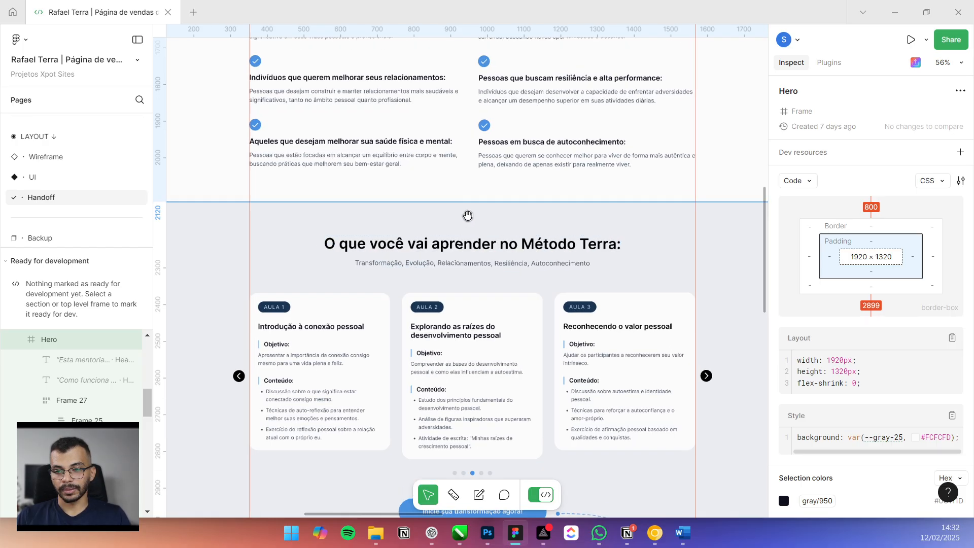
Examine the lesson cards carousel, call-to-action button and dashed line in the "O que você vai aprender no Método Terra:" section
scroll(496, 240, down, 3)
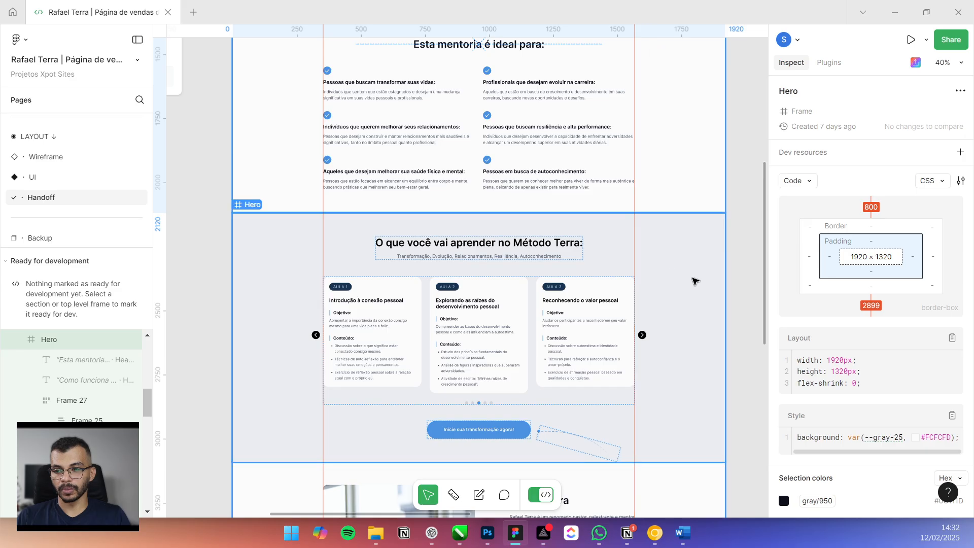
scroll(669, 312, down, 1)
scroll(663, 353, down, 1)
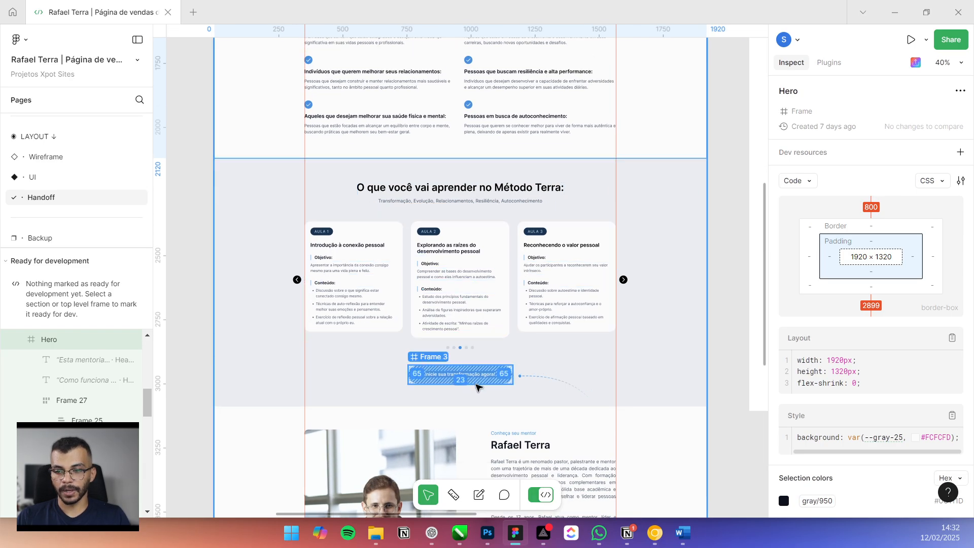
scroll(519, 374, up, 5)
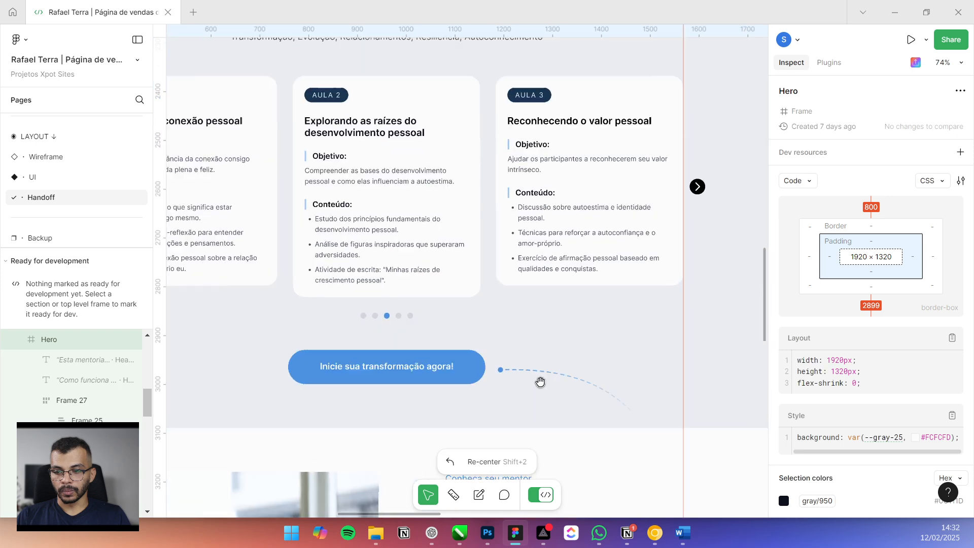
scroll(583, 381, down, 3)
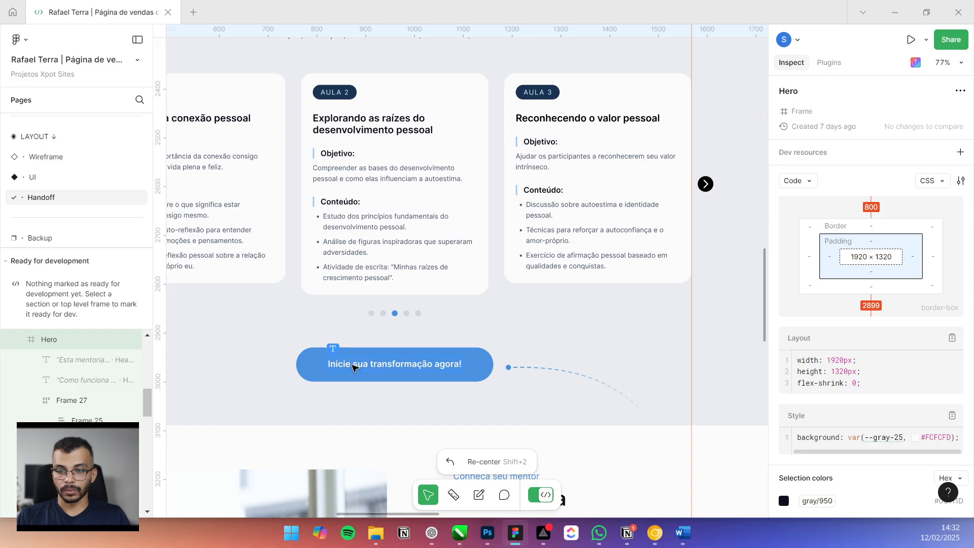
scroll(413, 373, down, 2)
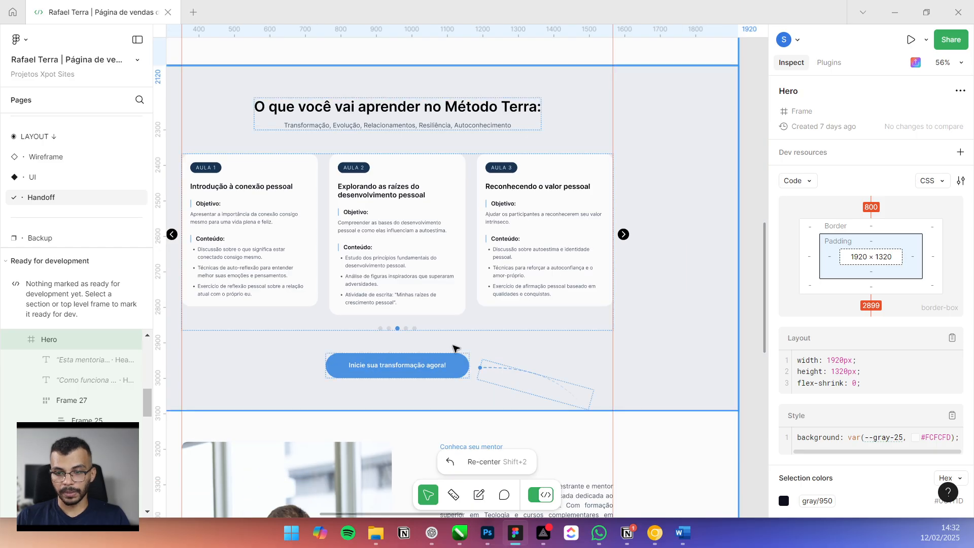
scroll(461, 343, down, 1)
drag(470, 337, 513, 412)
drag(501, 325, 516, 355)
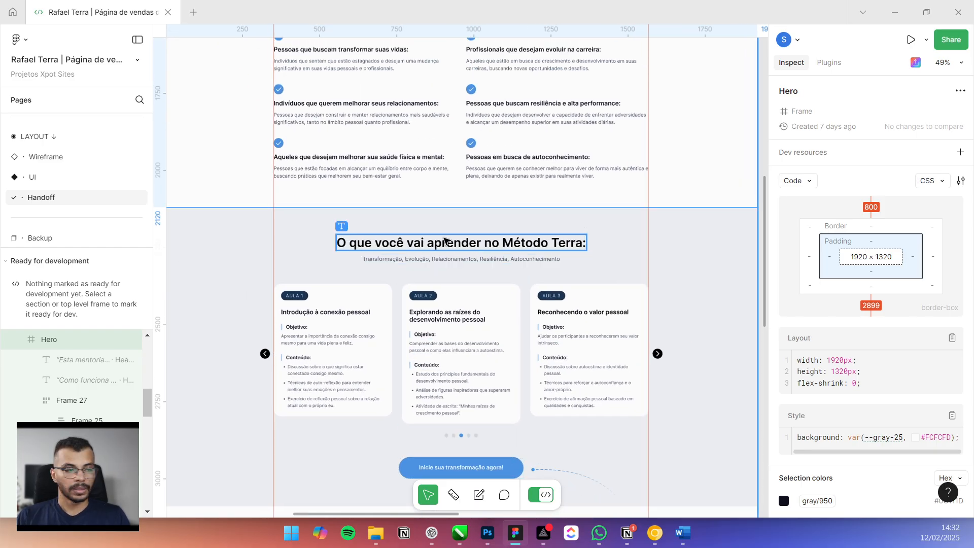
Review the whole desktop design from the hero to the "Inscreva-se agora!" section, comparing section backgrounds and heading layouts
scroll(446, 232, up, 1)
scroll(450, 234, down, 1)
scroll(477, 242, down, 1)
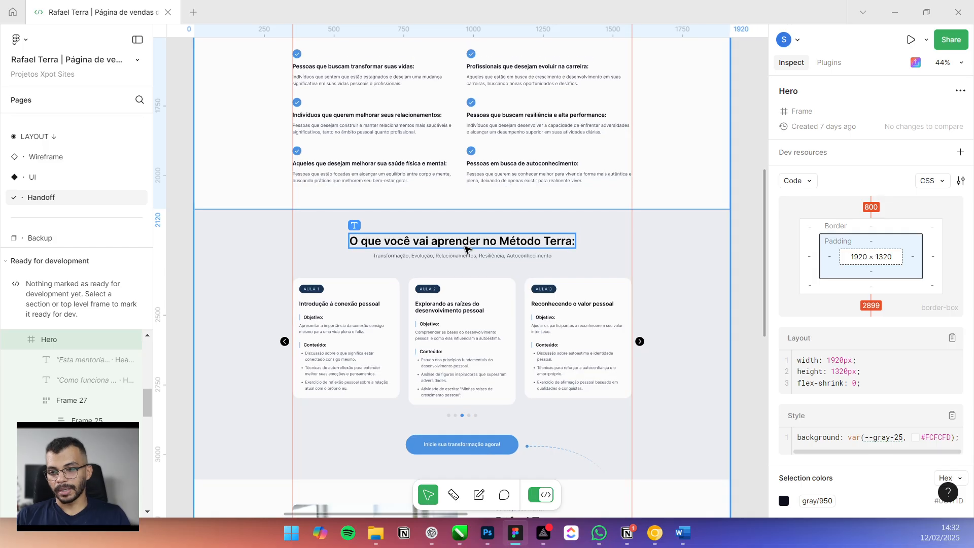
scroll(553, 244, up, 10)
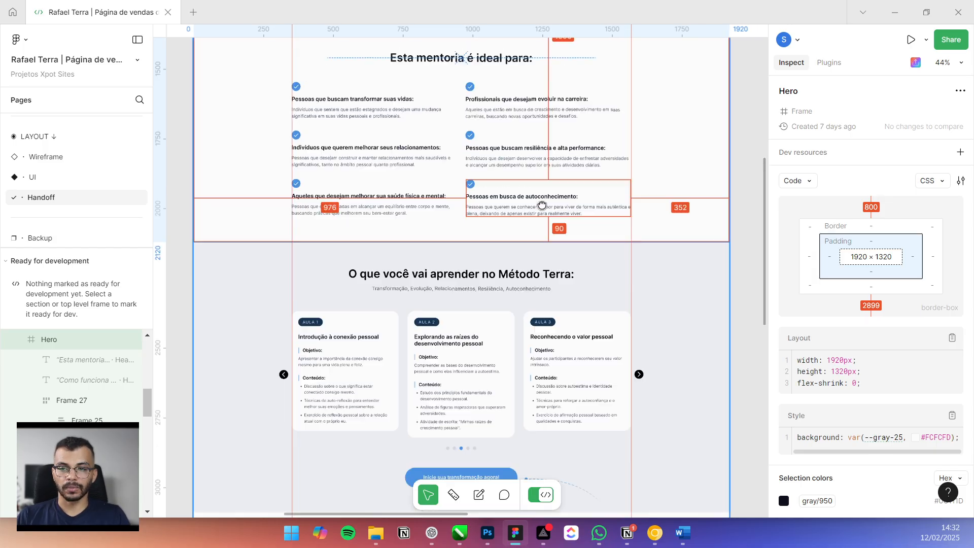
scroll(484, 333, down, 7)
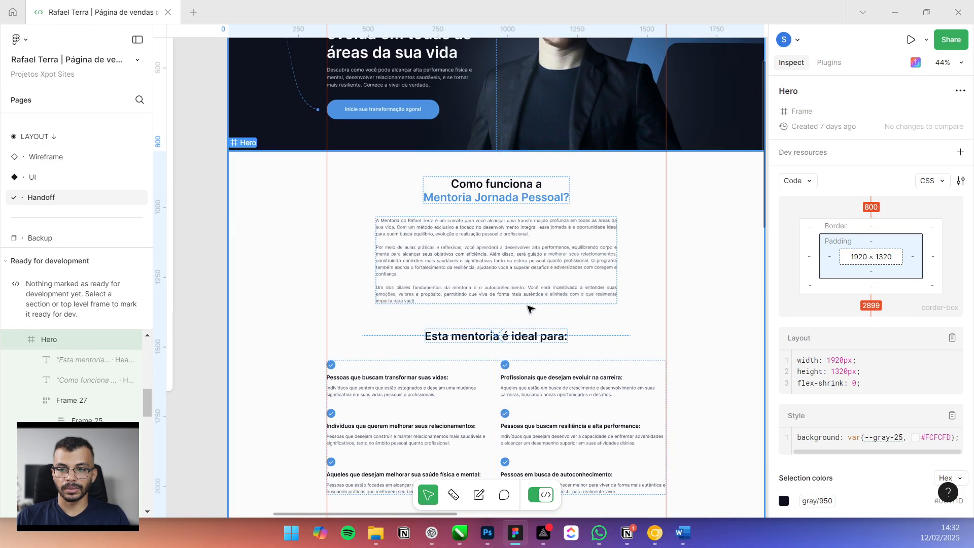
scroll(518, 204, down, 3)
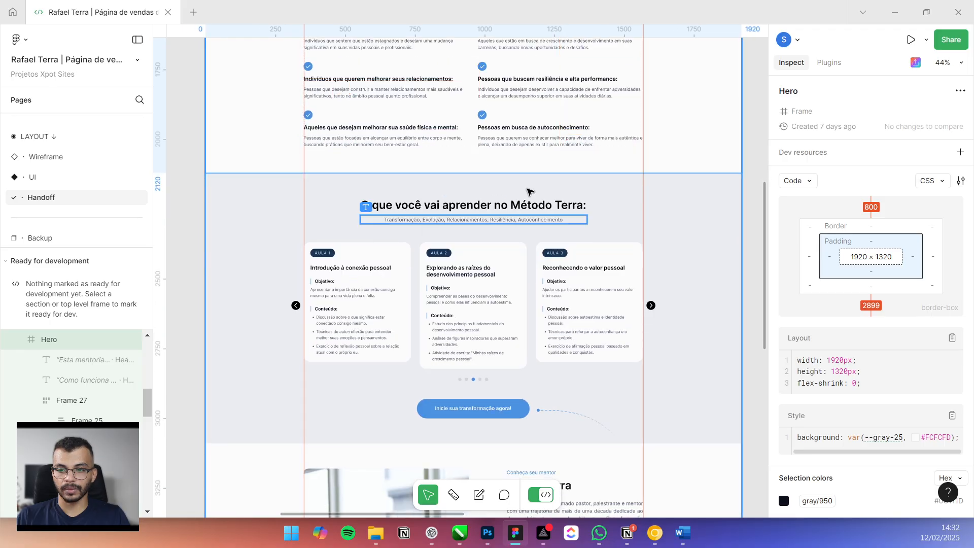
scroll(511, 206, down, 3)
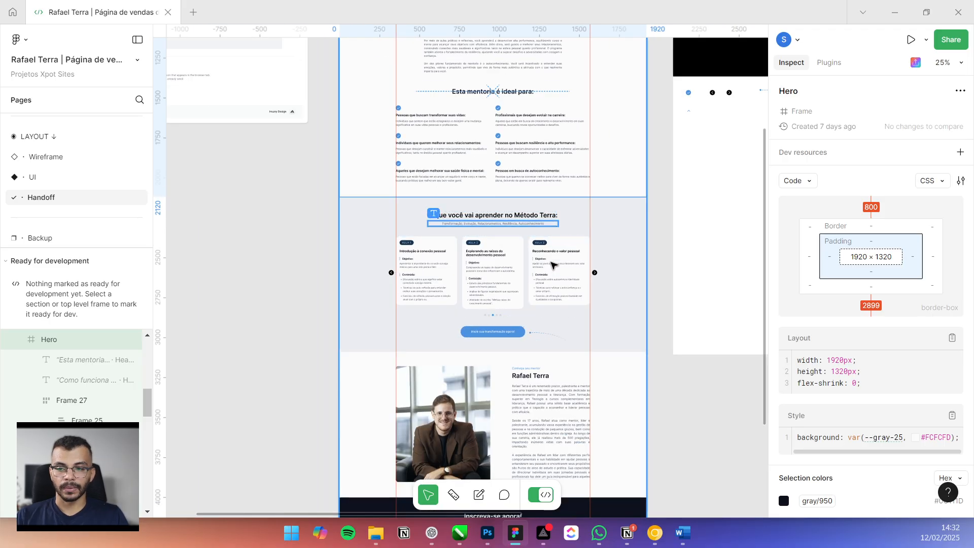
scroll(527, 195, down, 2)
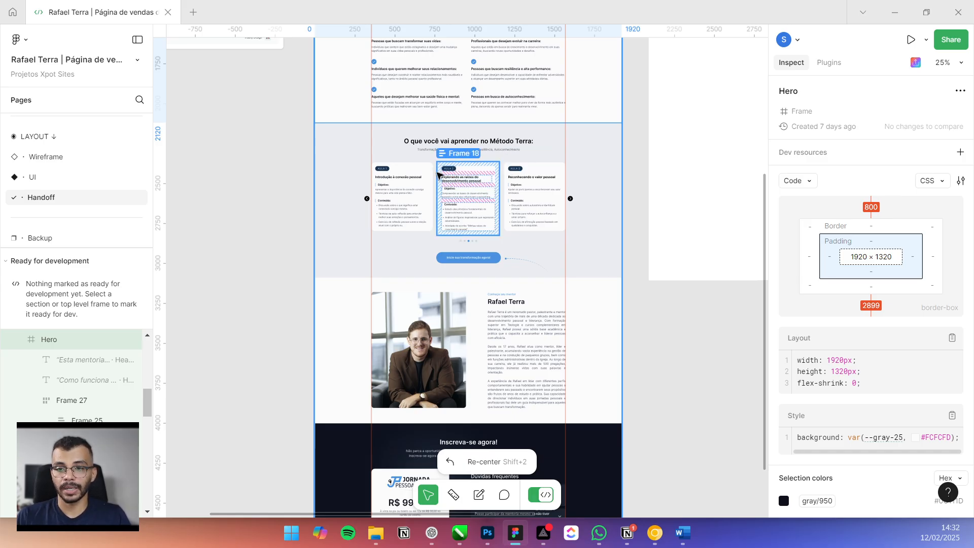
click(297, 207)
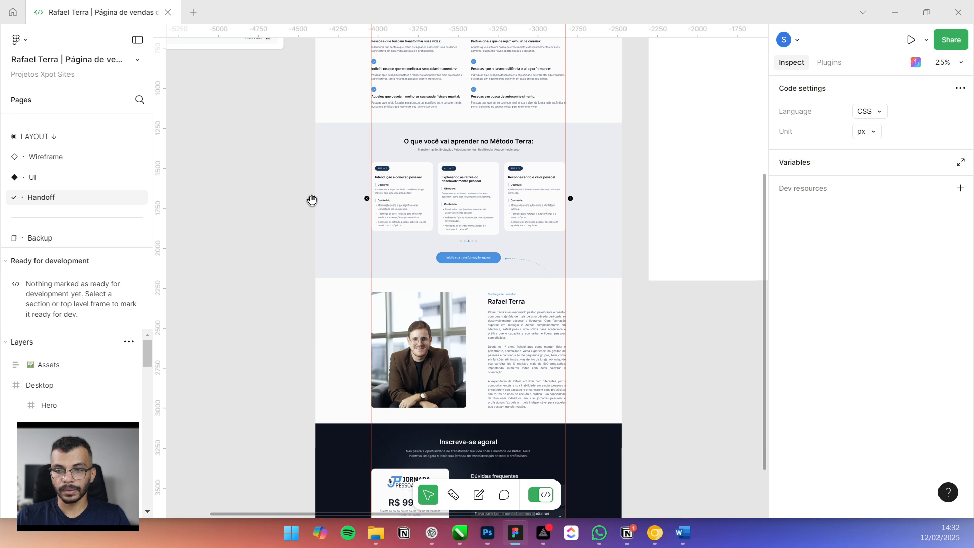
scroll(363, 199, up, 3)
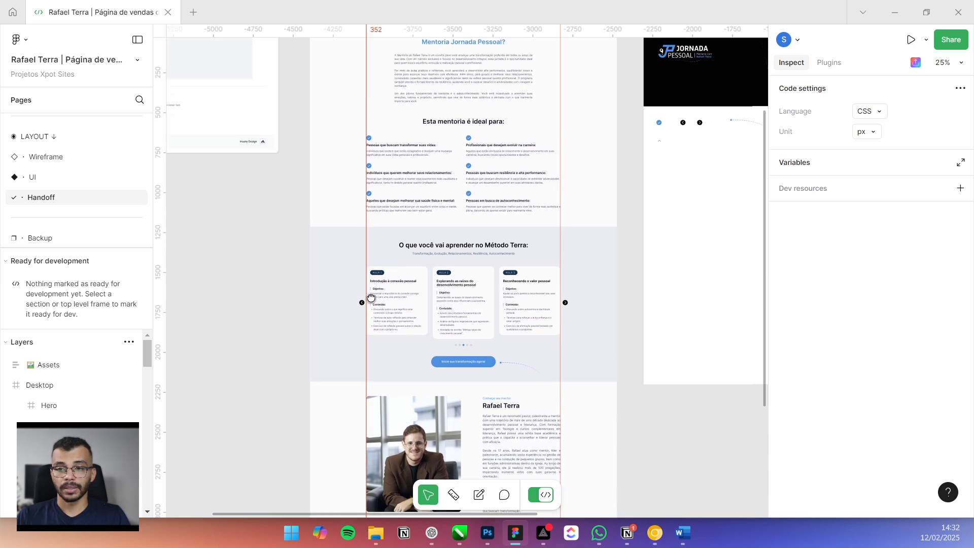
scroll(463, 202, up, 3)
scroll(512, 152, up, 2)
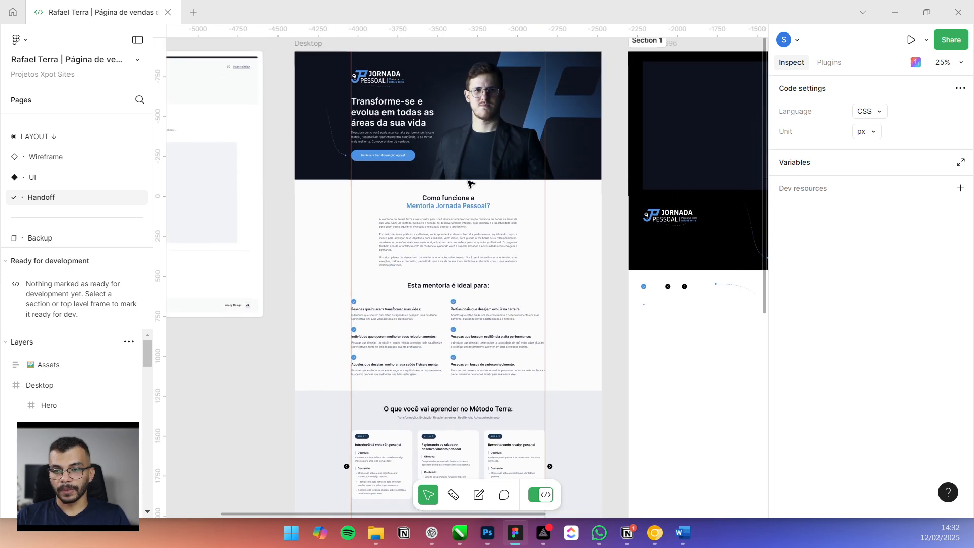
scroll(477, 183, down, 8)
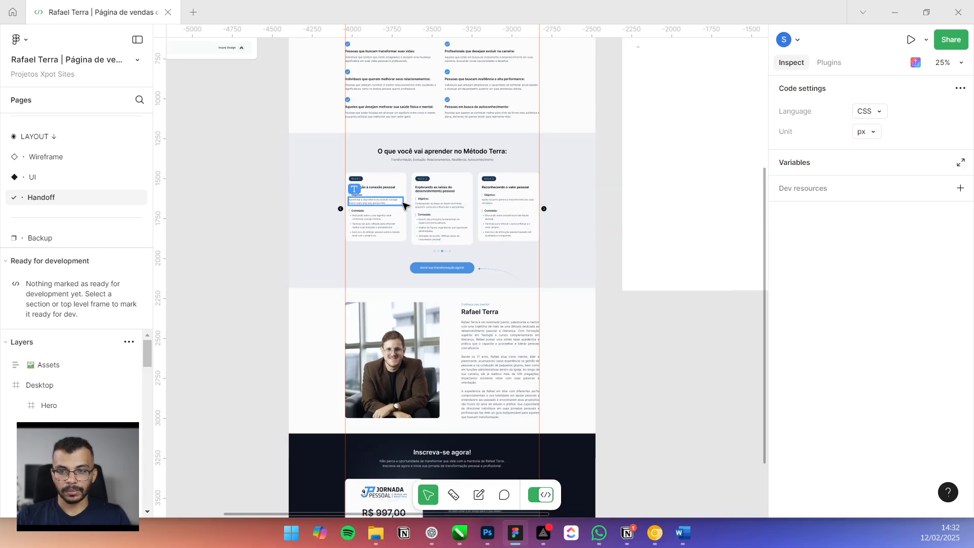
scroll(412, 172, up, 5)
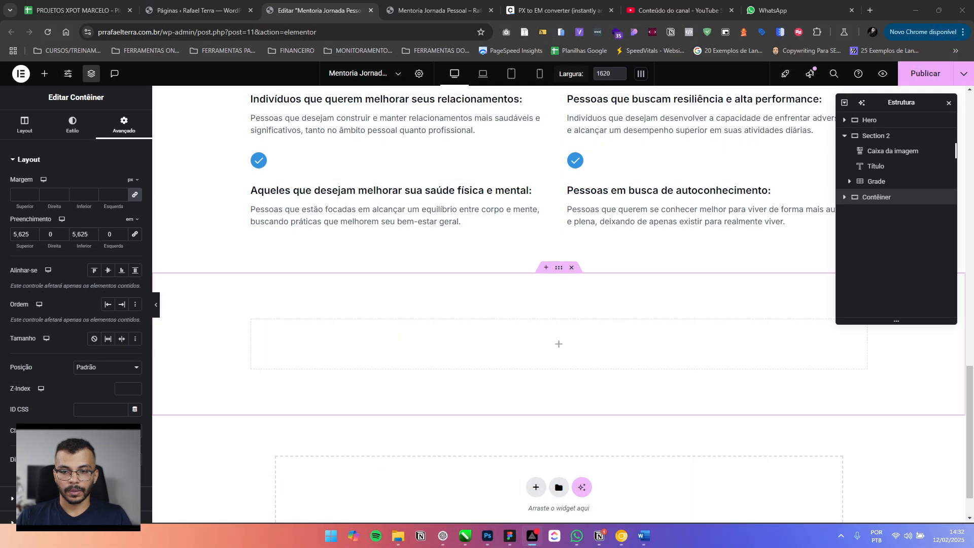
Return to Elementor and set the empty container's background to the global color Gray/200
click(559, 270)
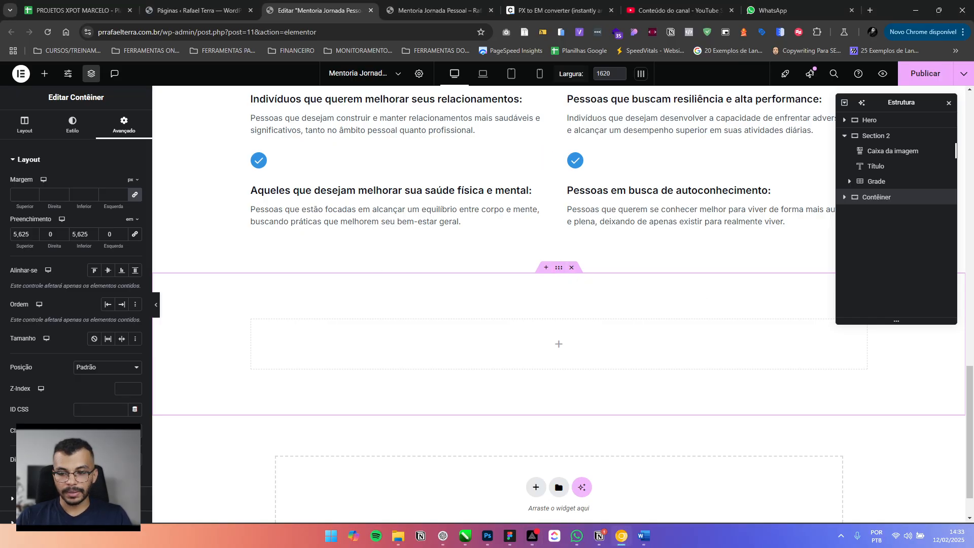
key(alt+Tab)
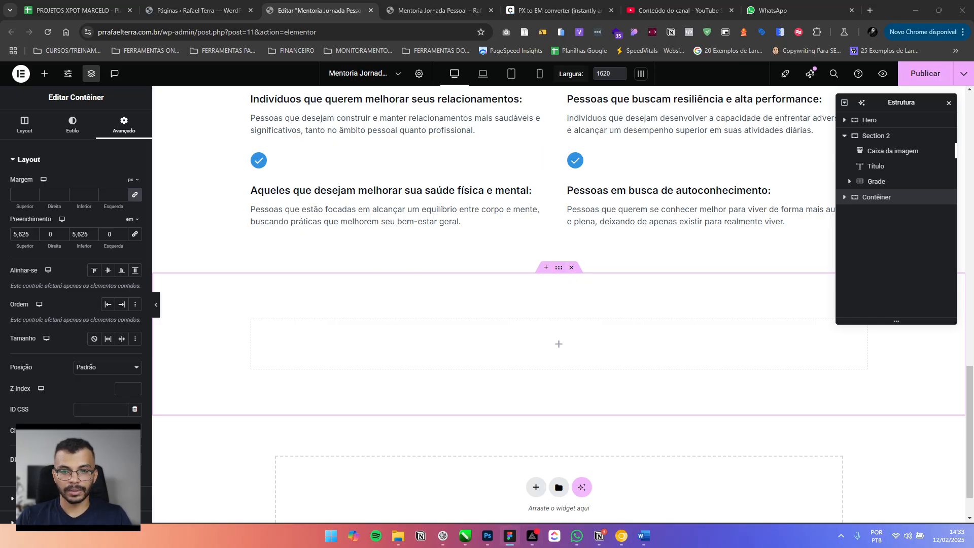
click(73, 124)
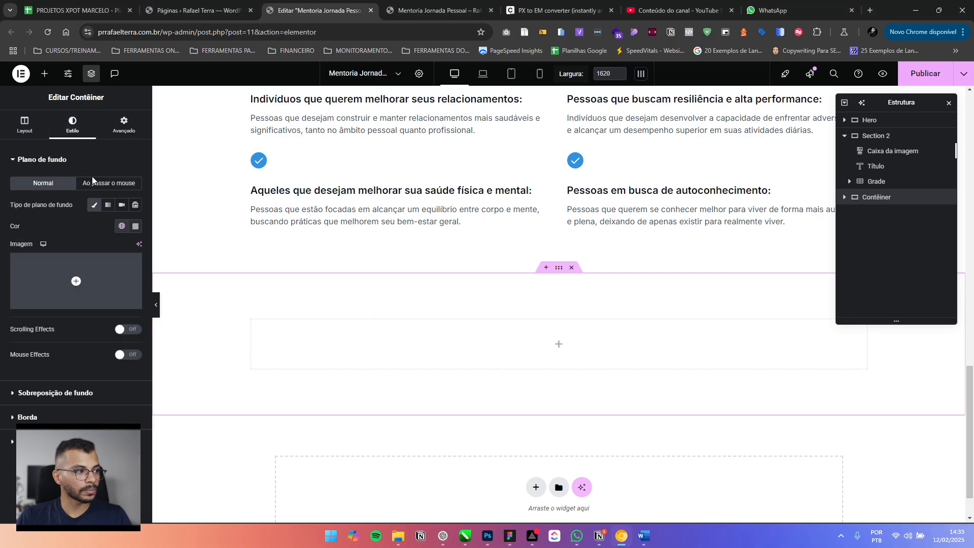
click(122, 226)
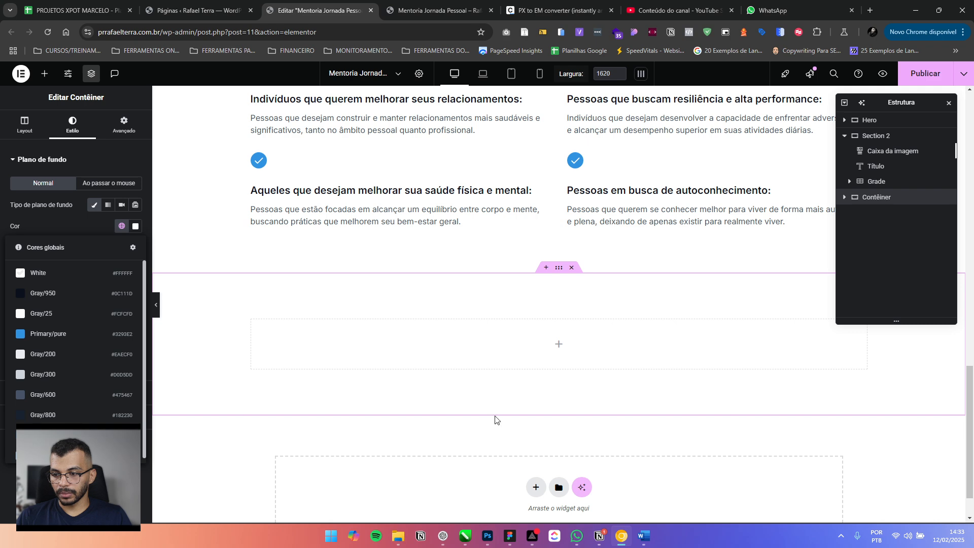
click(66, 355)
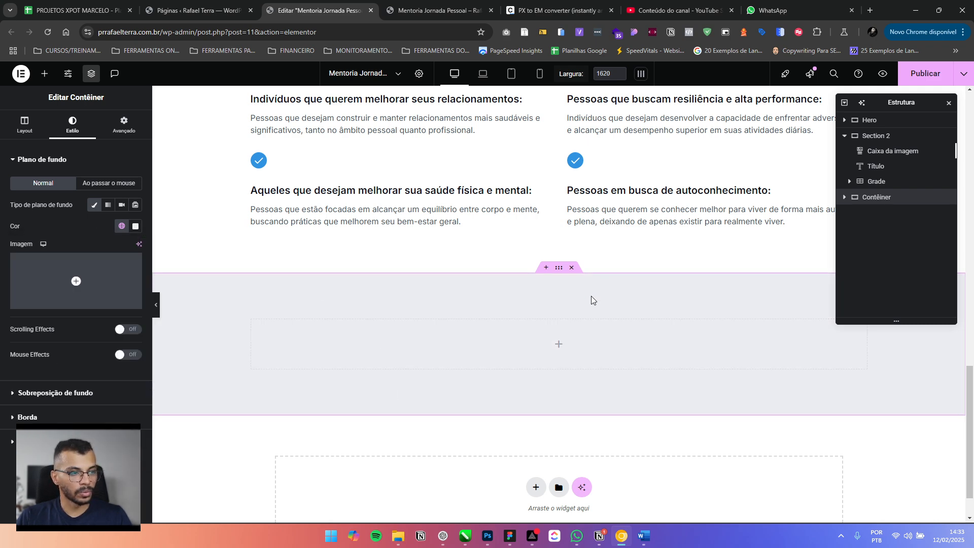
Copy the "Como funciona a Mentoria Jornada Pessoal?" image box from Section 2 and paste it into the gray container
scroll(592, 316, up, 15)
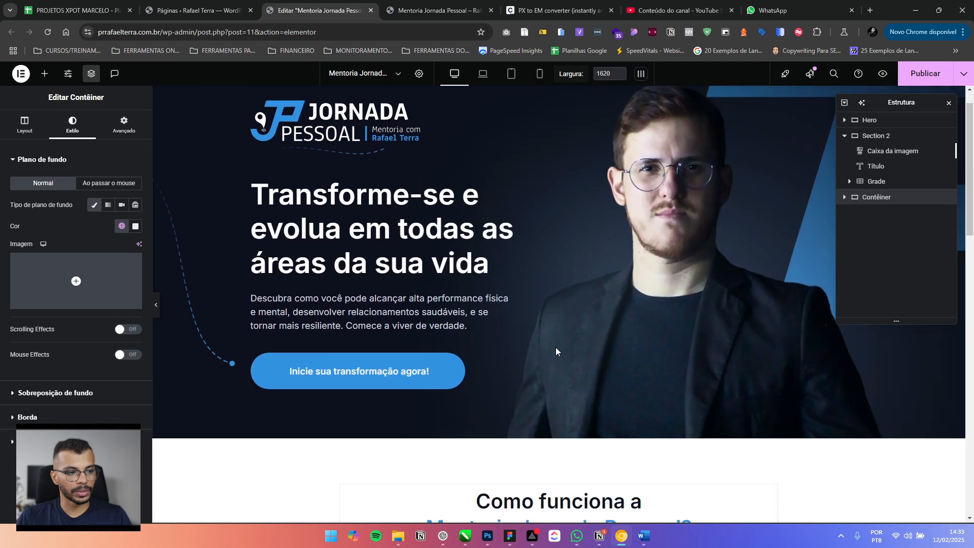
scroll(566, 342, down, 5)
scroll(567, 342, down, 1)
right_click(552, 265)
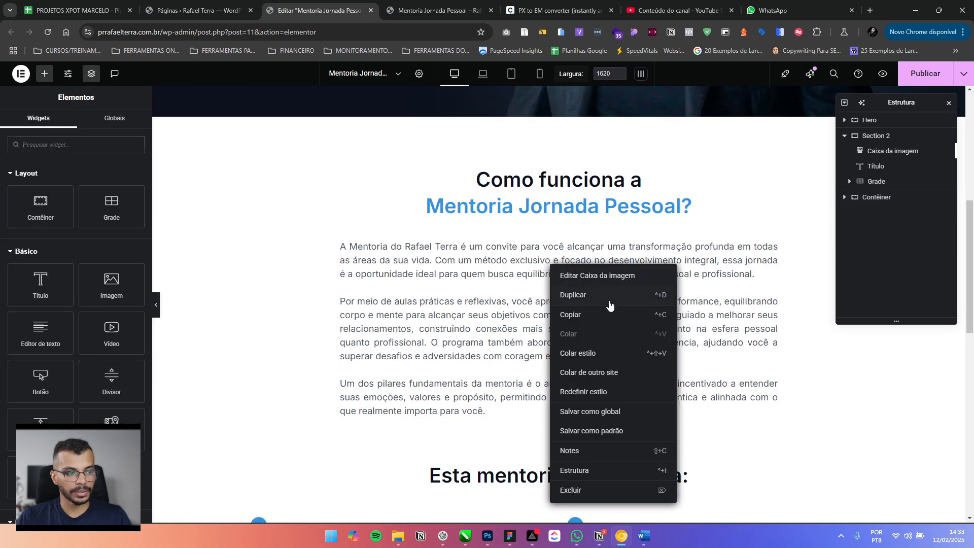
click(584, 315)
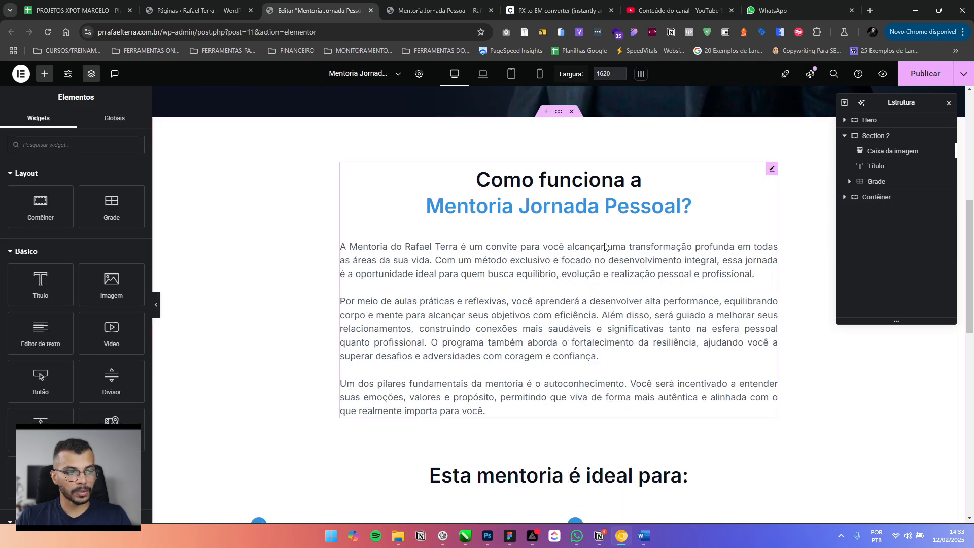
scroll(565, 251, down, 10)
right_click(572, 305)
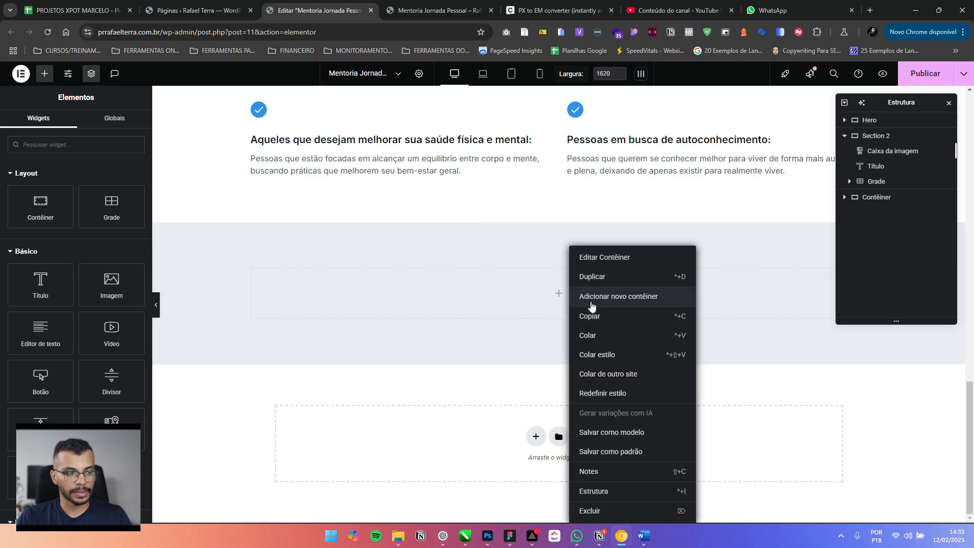
click(602, 339)
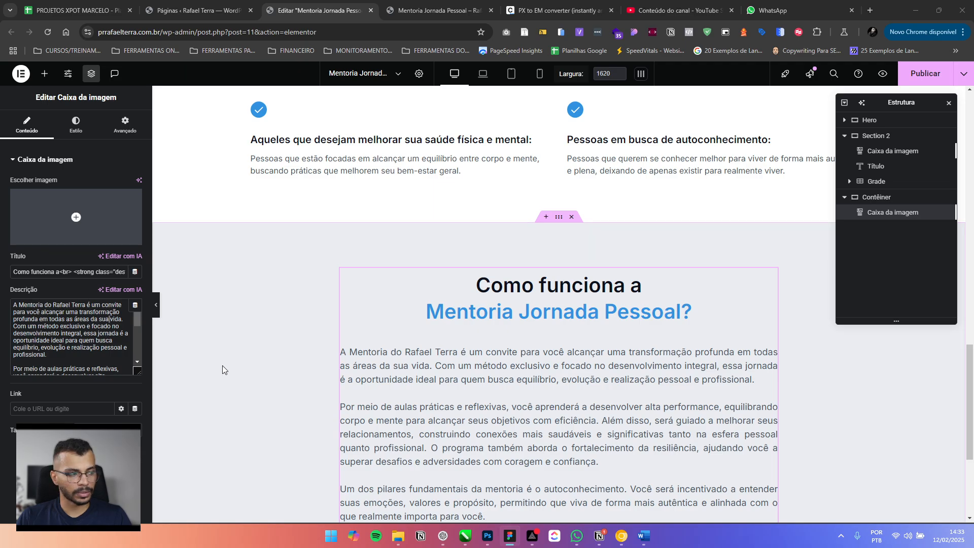
Replace the pasted image box's description with "Transformação, Evolução, Relacionamentos, Resiliência, Autoconhecimento"
key(ctrl+a)
text(Transformação, Evolução, Relacionamentos, Resiliência, Autoconhecimento)
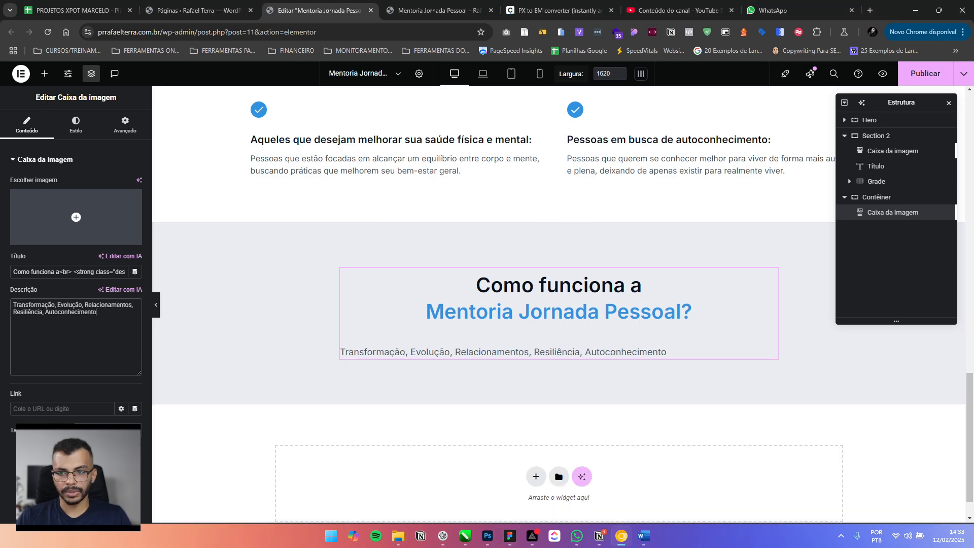
key(alt+Tab)
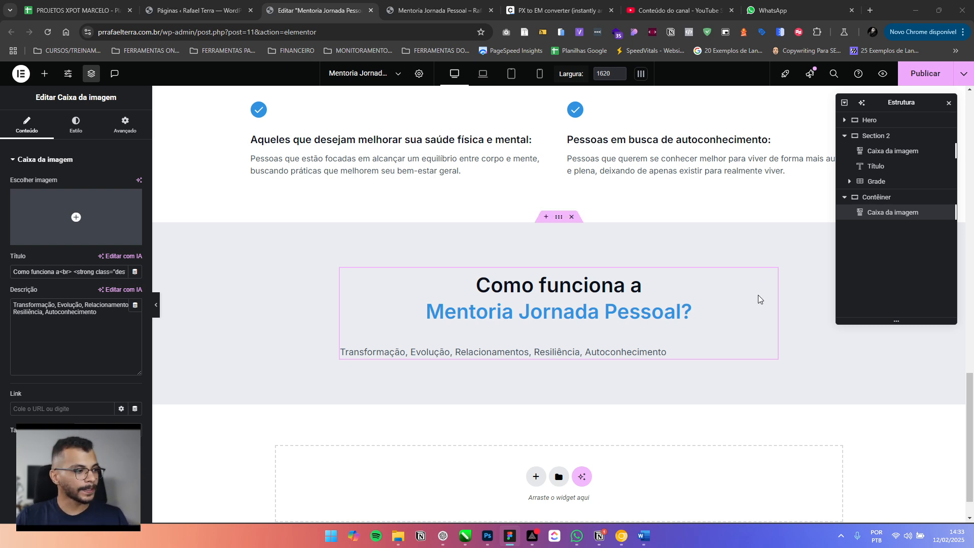
Delete the end of the title's <br> tag to test the line break, and retype "r>" to restore it
click(34, 275)
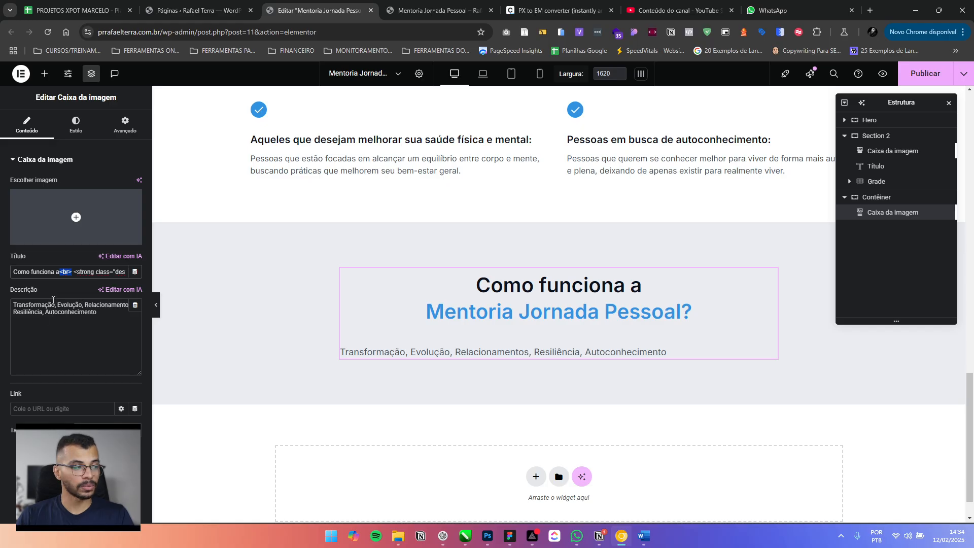
click(51, 269)
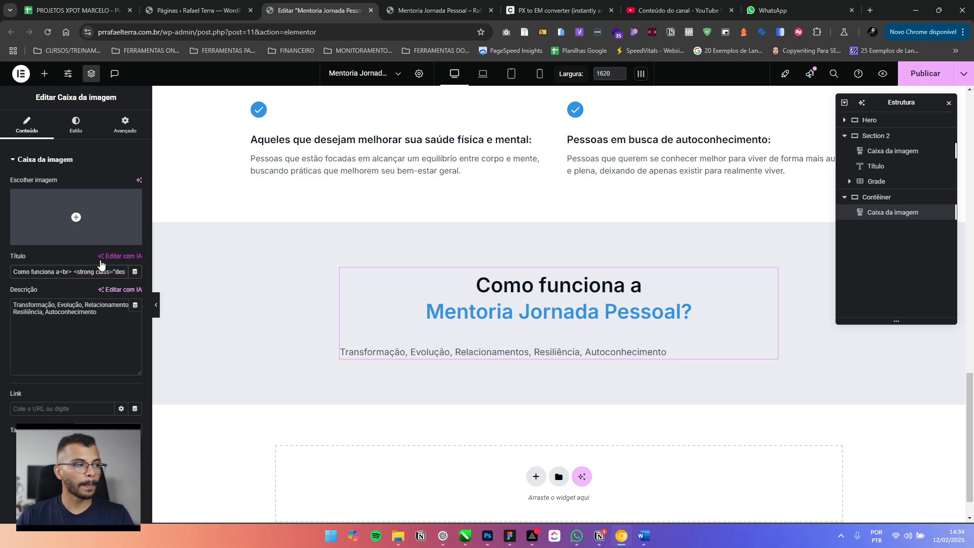
drag(77, 274, 63, 273)
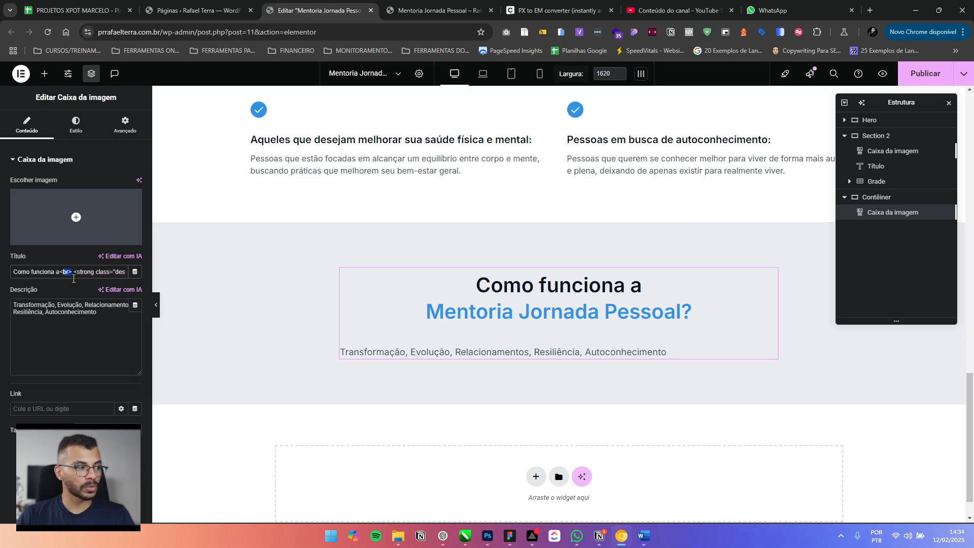
click(74, 275)
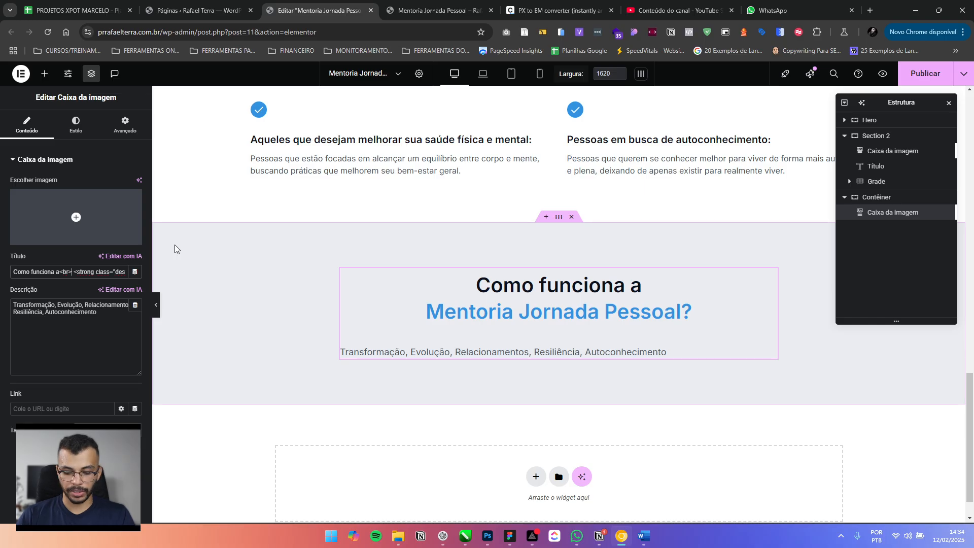
key(BackSpace)
key(BackSpace)
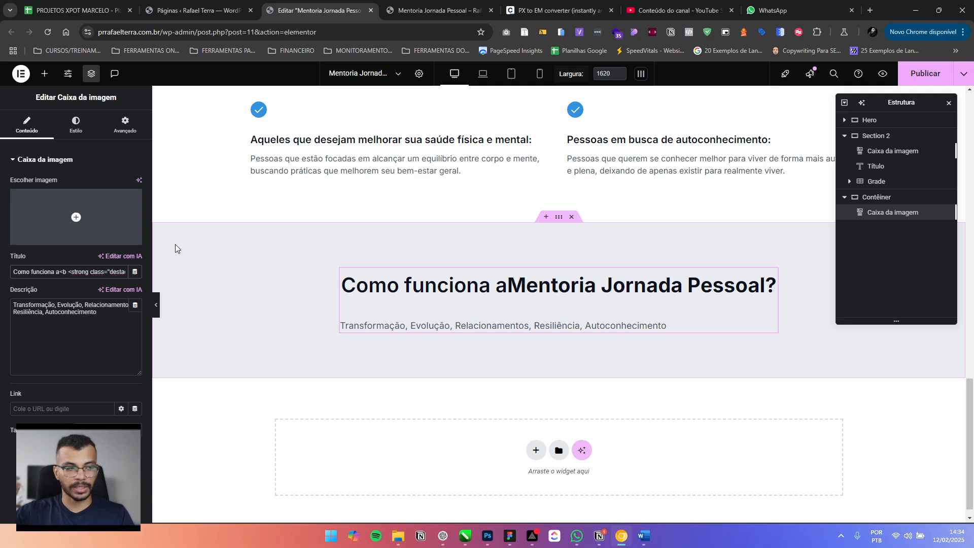
text(r>)
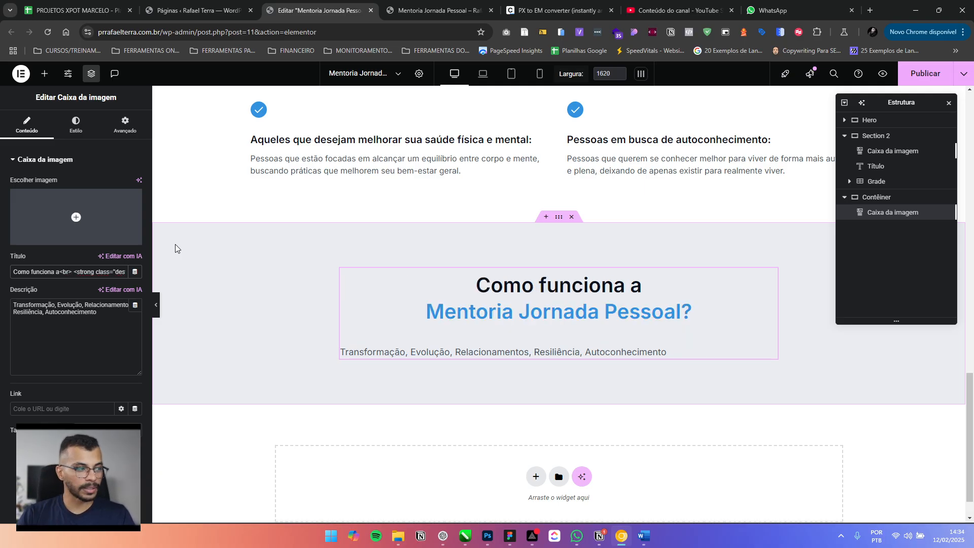
Shorten the title's "destaque-blue" class by its last letter to test the highlight, and restore the class name
drag(72, 274, 95, 277)
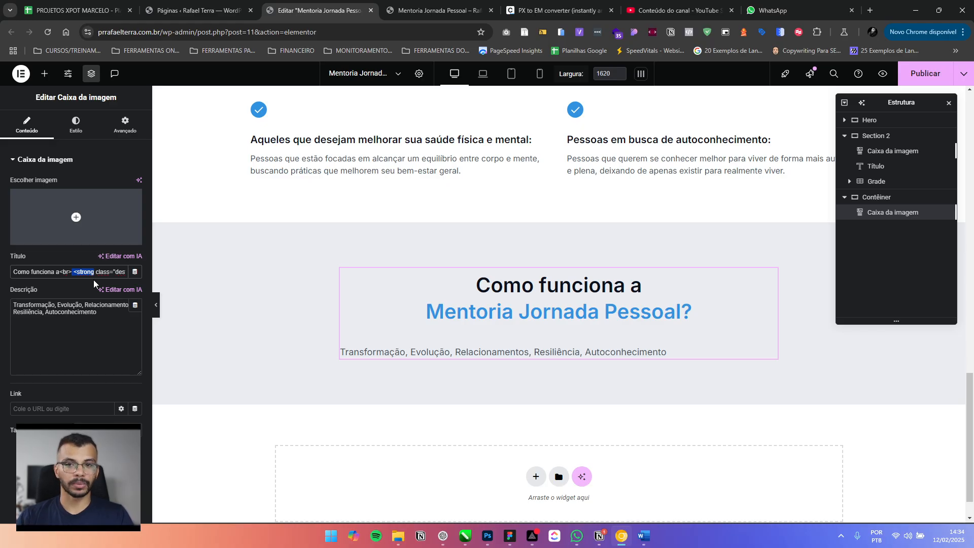
key(Right)
key(Right)
key(Right)
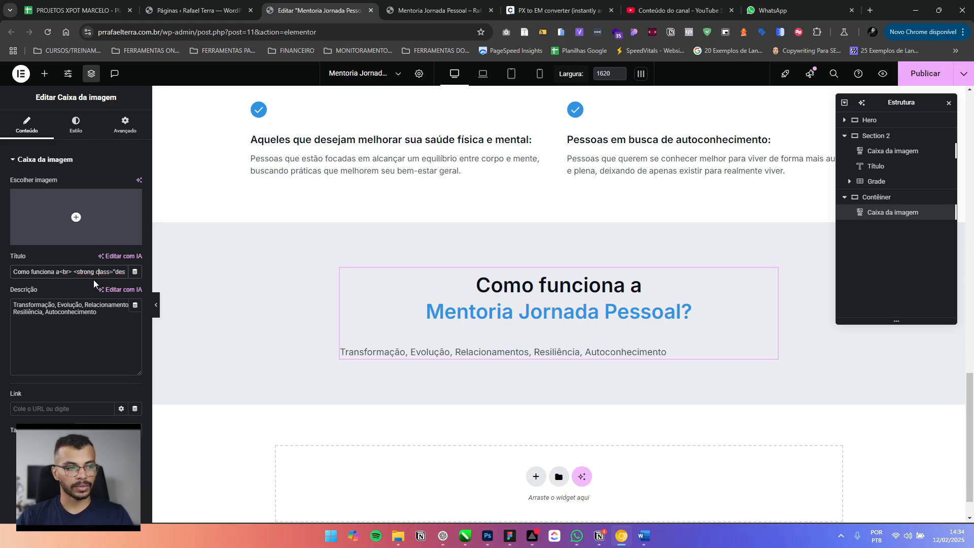
key(Right)
key(Right)
key(Right)
key(Right)
key(Right)
key(Right)
key(Right)
key(Right)
key(Right)
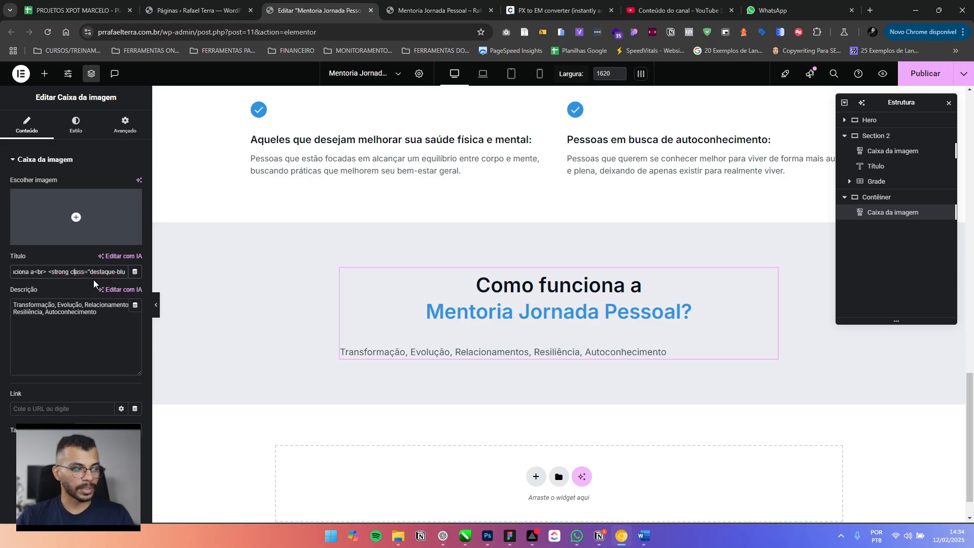
key(Right)
key(Right)
key(Right)
key(Right)
key(Right)
key(Right)
key(Right)
key(Right)
key(Right)
key(Right)
key(Right)
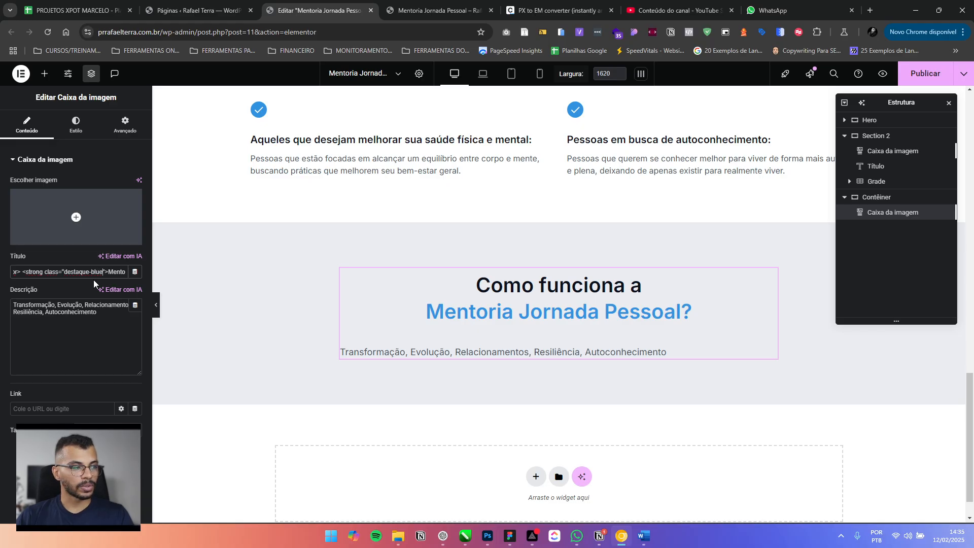
key(BackSpace)
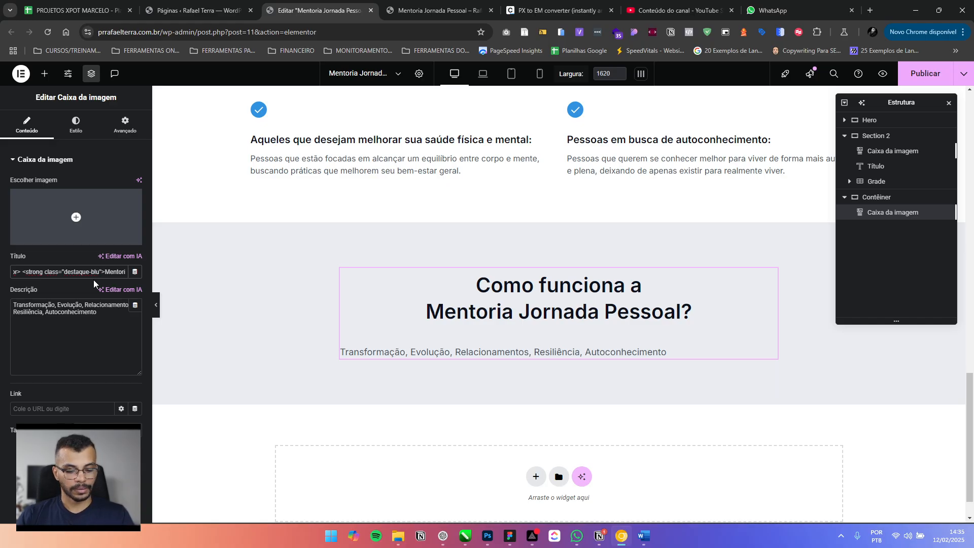
text(e)
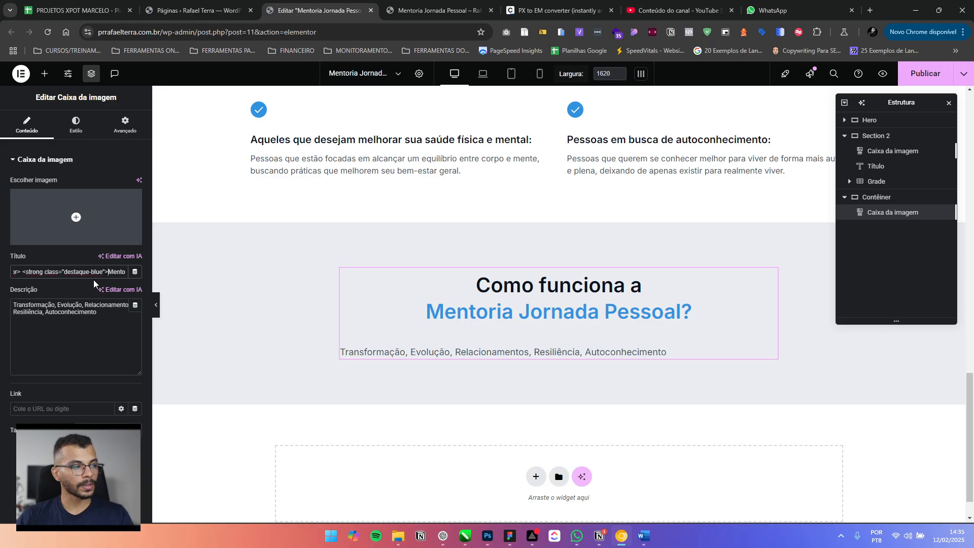
Examine the rest of the title markup through the closing strong tag and back to its beginning
key(Right)
key(Right)
key(Right)
key(Right)
key(Right)
key(Right)
key(Right)
key(Right)
key(Right)
key(Right)
key(Right)
key(Right)
key(Right)
key(Right)
key(Right)
key(Right)
key(Right)
key(Right)
key(Right)
key(Right)
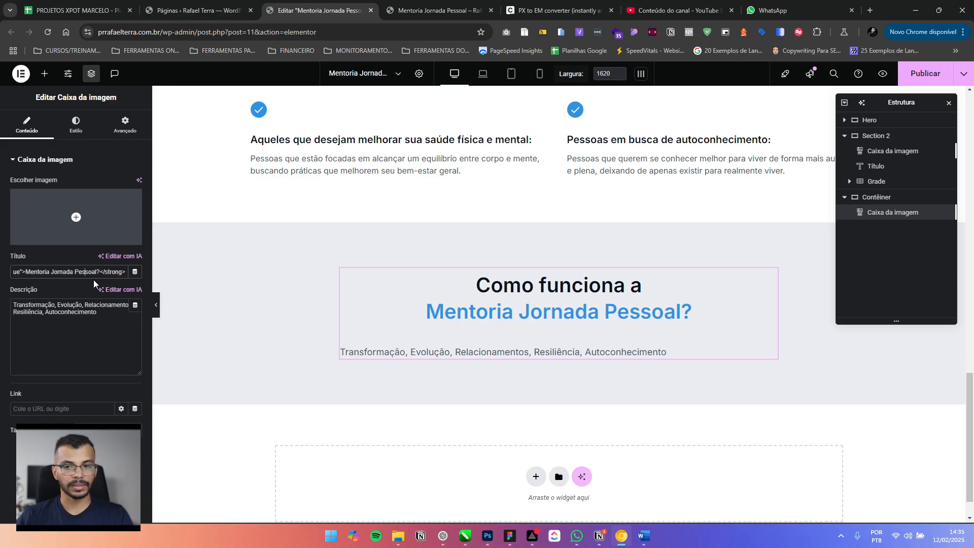
key(Left)
key(Left)
key(Left)
key(Left)
key(Left)
key(Left)
key(Left)
key(Left)
key(Left)
key(Left)
key(Left)
key(Left)
key(Left)
key(Left)
key(Left)
key(Left)
key(Left)
key(Left)
key(Left)
key(Left)
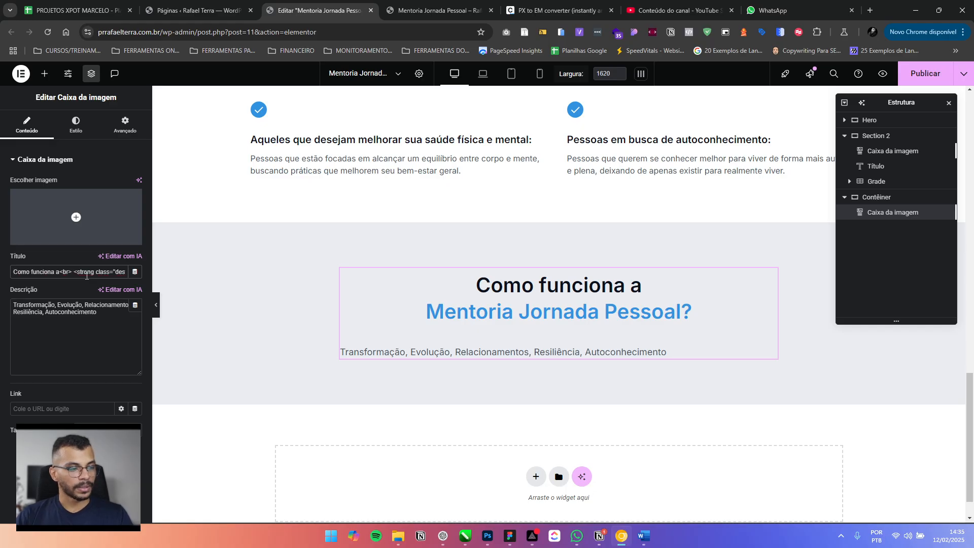
Replace the image box's title with "O que você vai aprender no Método Terra:"
key(ctrl+a)
key(BackSpace)
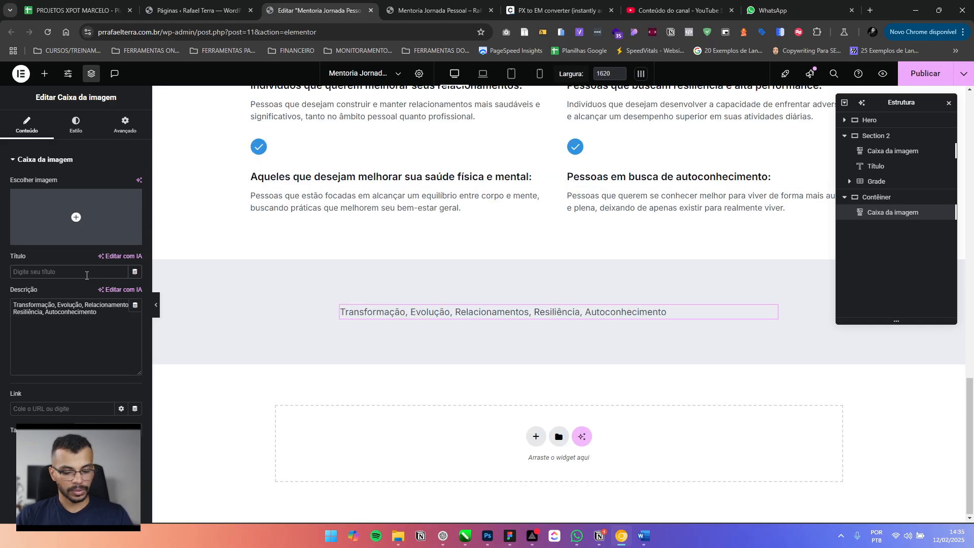
text(O que você vai aprender no Método Terra:)
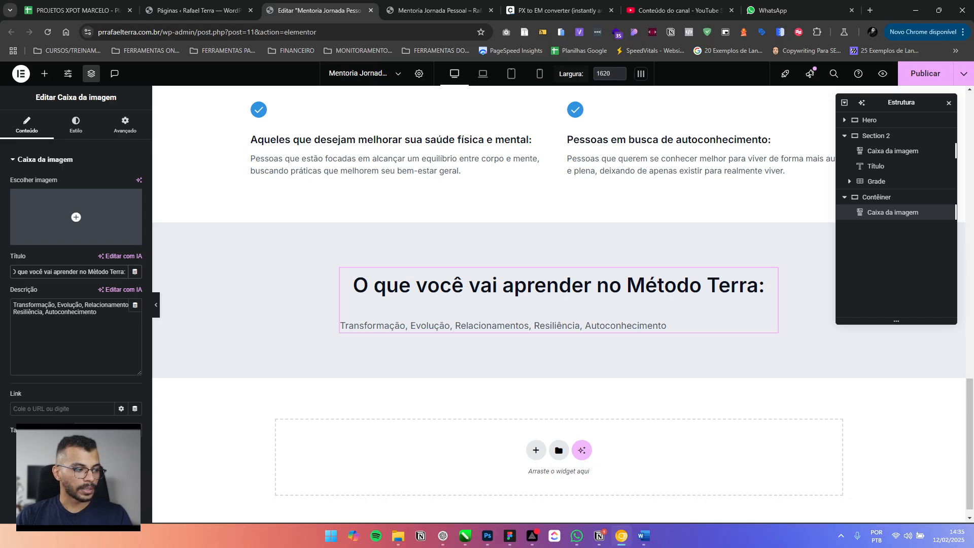
Review the titles and descriptions in the hero and Section 2, including the first image box of the "Esta mentoria é ideal para:" grid
click(76, 125)
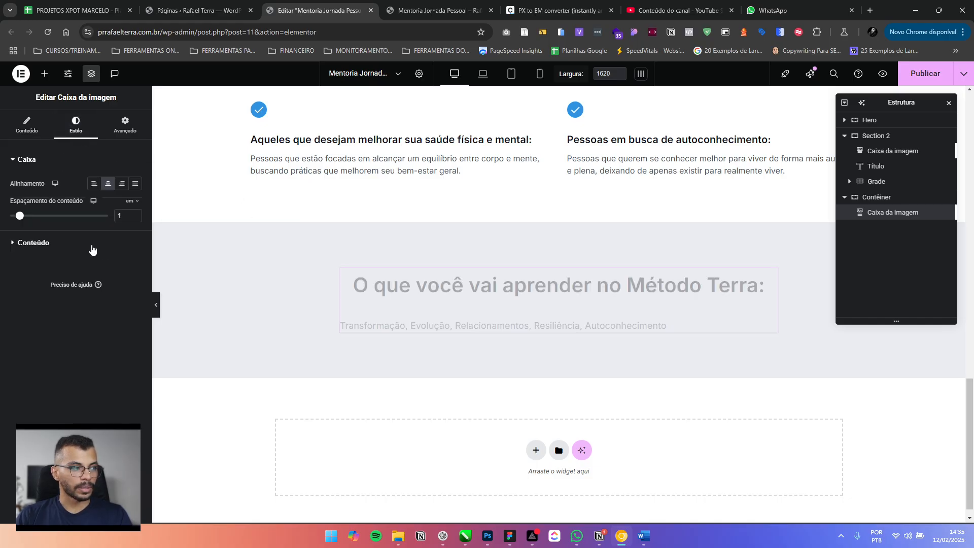
scroll(416, 236, up, 15)
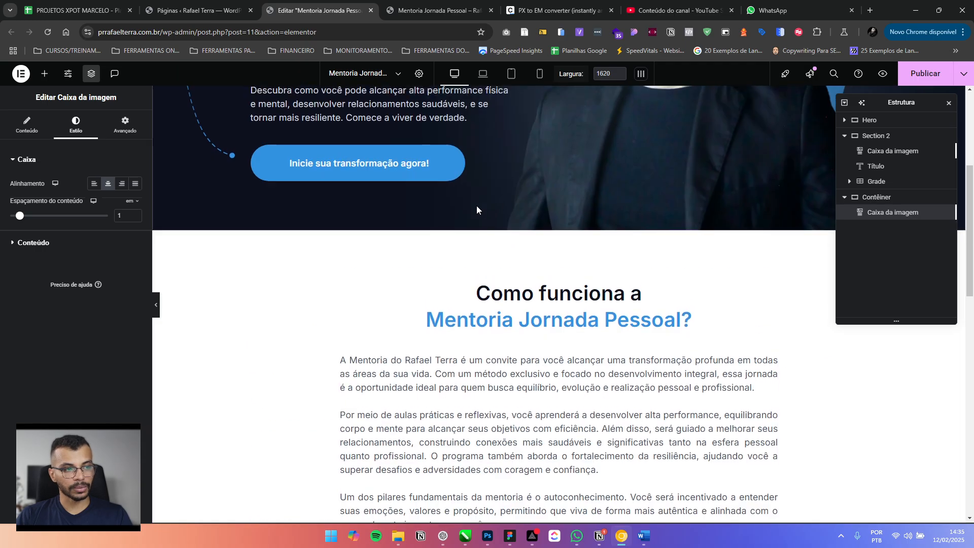
scroll(426, 198, up, 5)
scroll(431, 224, down, 6)
scroll(480, 224, up, 3)
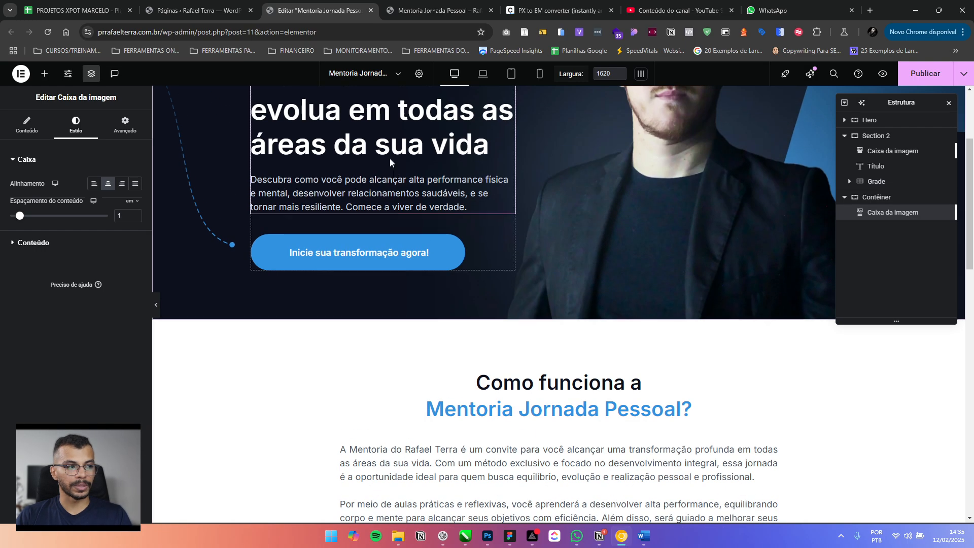
scroll(390, 162, down, 10)
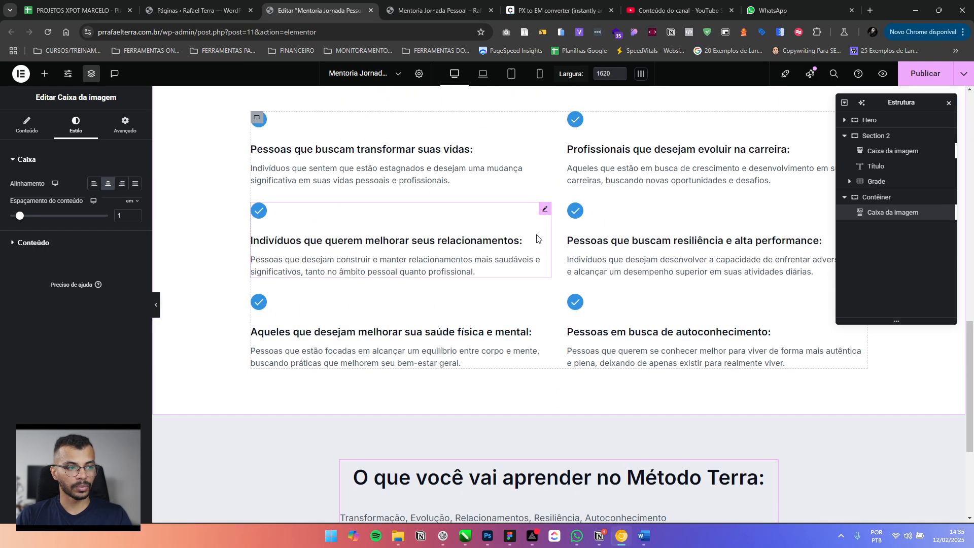
scroll(508, 241, up, 2)
click(403, 256)
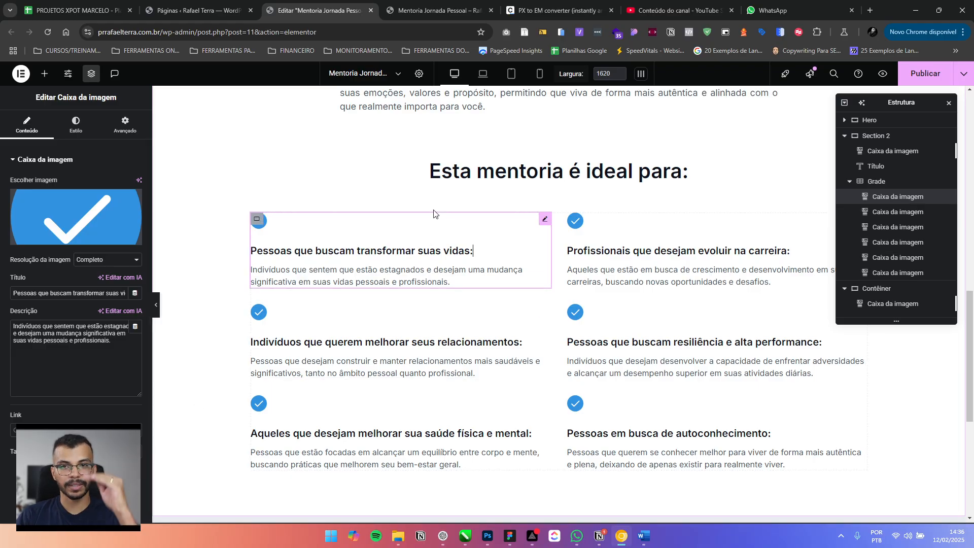
scroll(508, 283, down, 6)
Check the title typography settings of the "O que você vai aprender no Método Terra:" image box against the Figma design
click(519, 273)
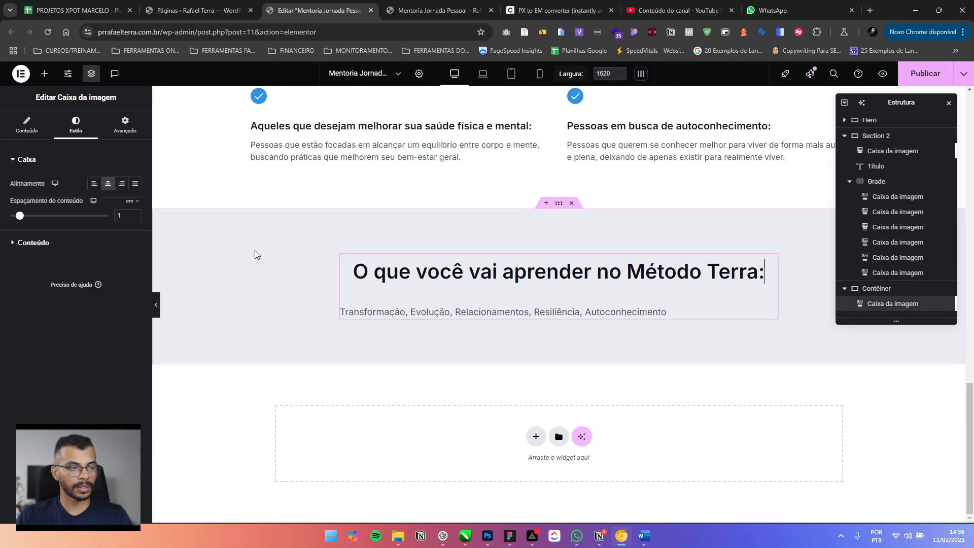
click(41, 243)
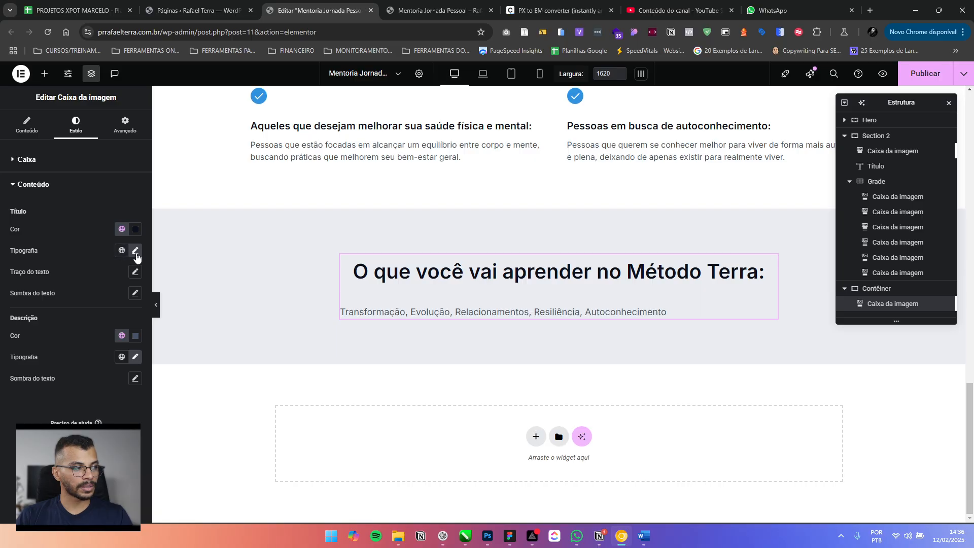
click(135, 252)
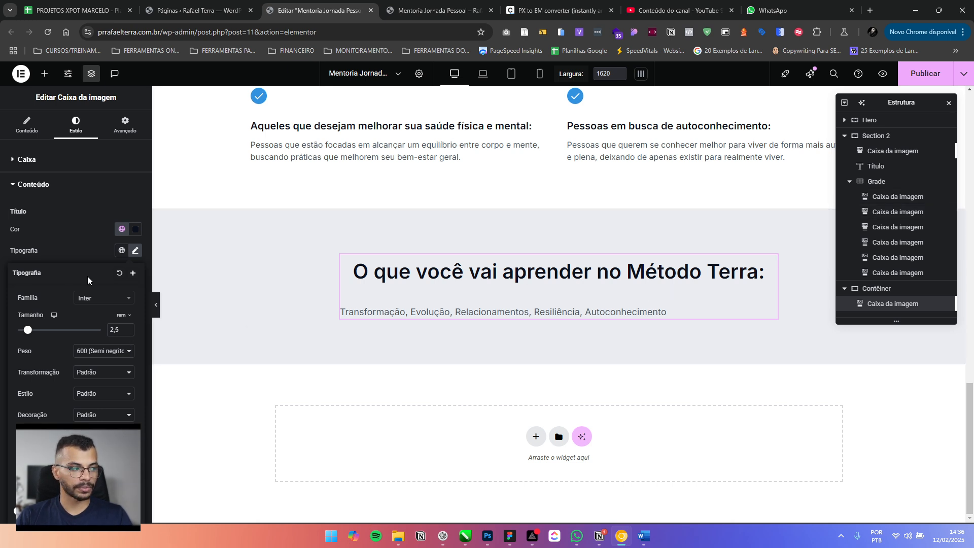
click(71, 248)
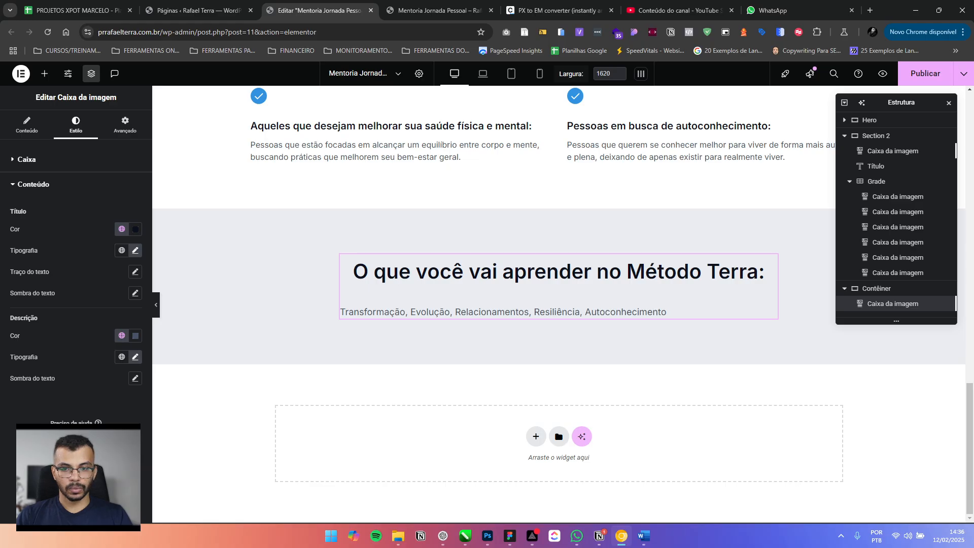
key(alt+Tab)
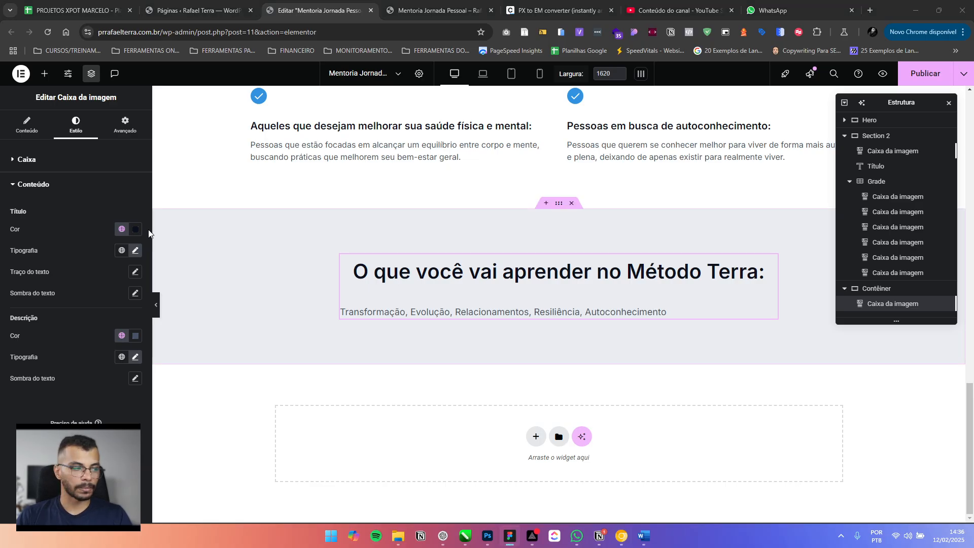
Delete the custom CSS that justifies the description in the "O que você vai aprender no Método Terra:" image box
click(101, 287)
click(123, 127)
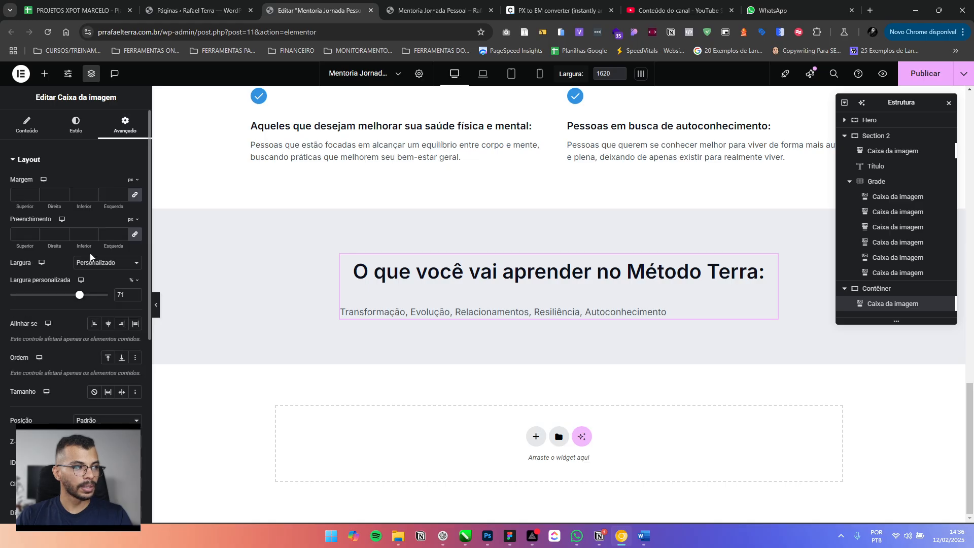
scroll(81, 296, down, 7)
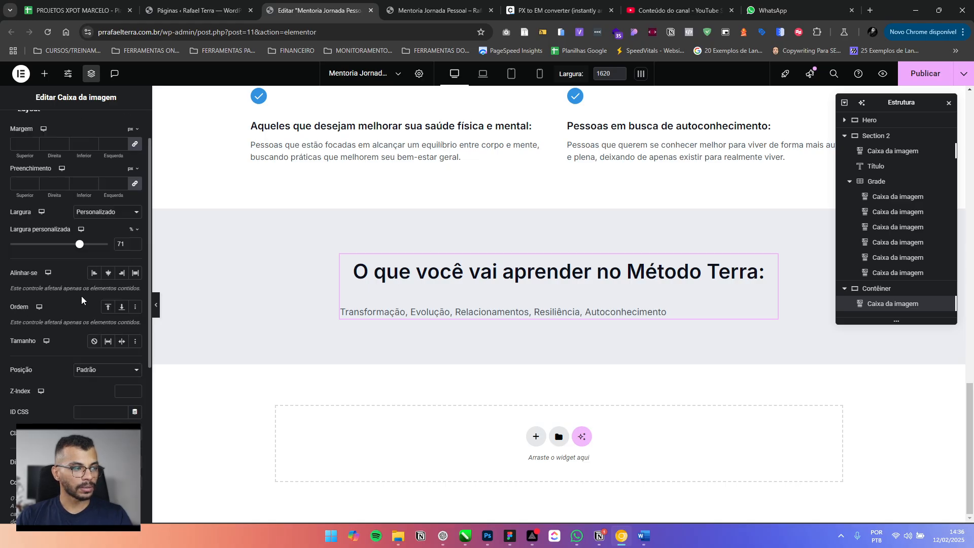
click(31, 450)
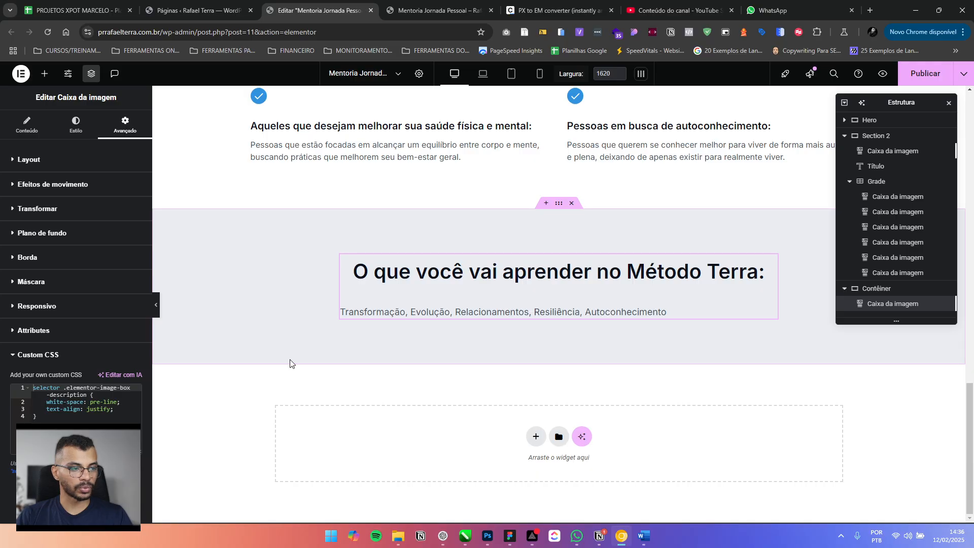
click(110, 402)
drag(49, 419, 15, 385)
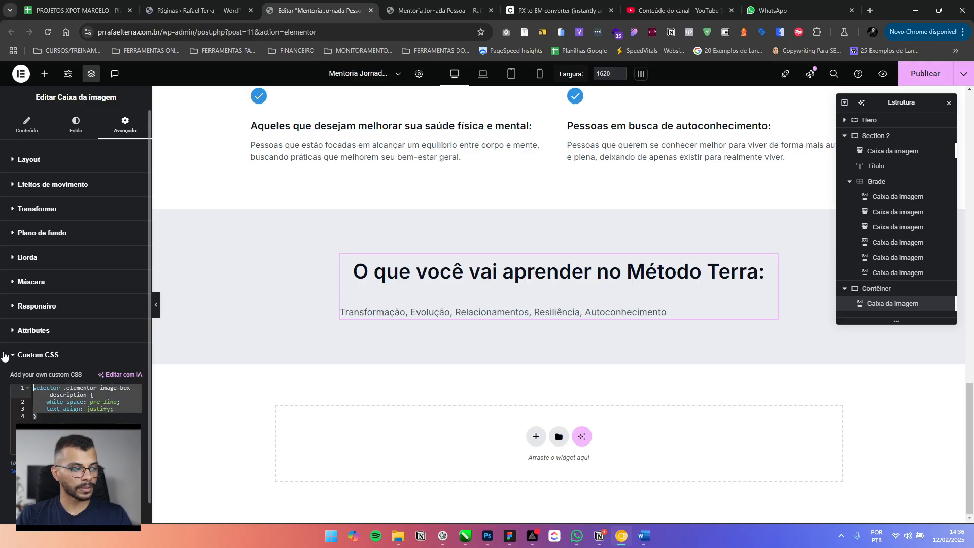
key(BackSpace)
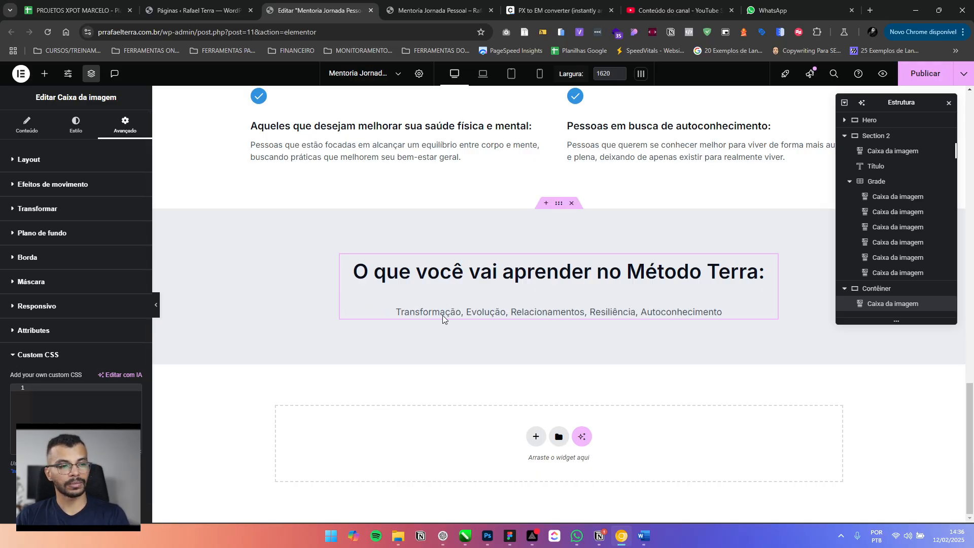
Set the content spacing of the "O que você vai aprender no Método Terra:" image box to 16 px
click(76, 125)
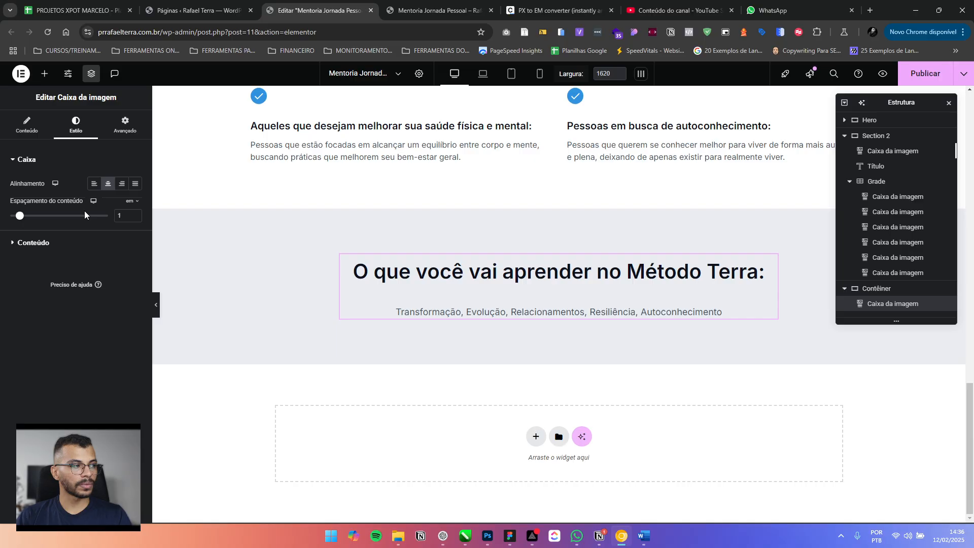
click(57, 240)
click(30, 159)
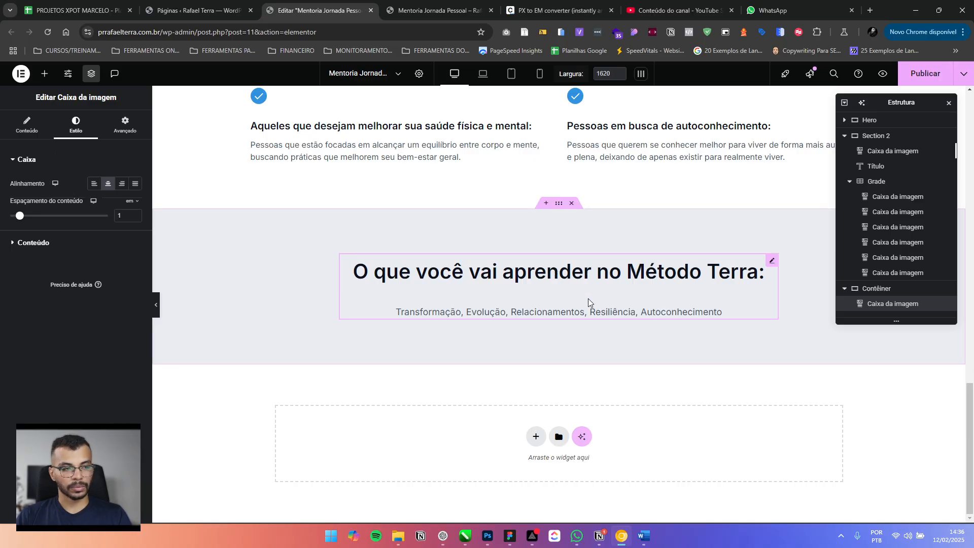
click(132, 201)
click(129, 210)
text(16)
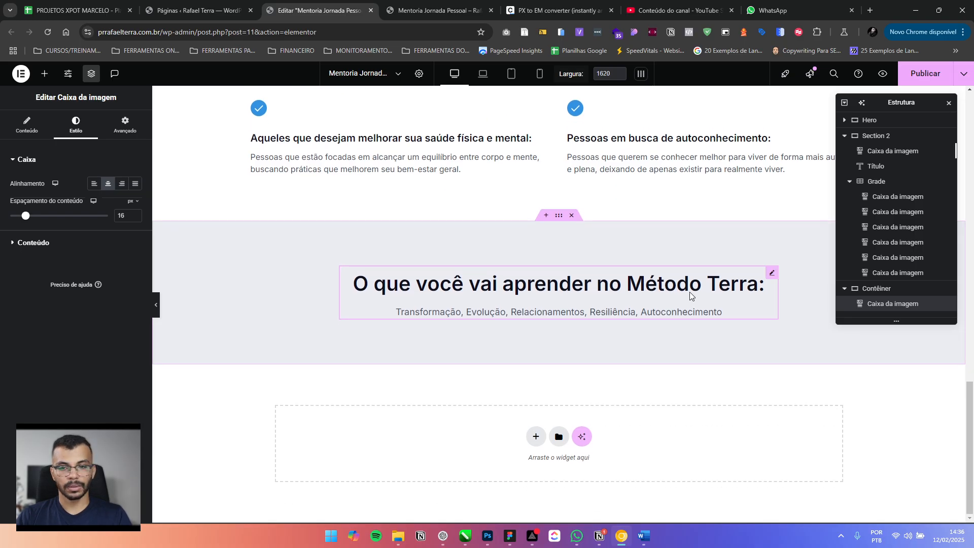
Switch to Figma and examine the lesson cards, navigation arrows, pagination dots and button in the Método Terra section
key(alt+Tab)
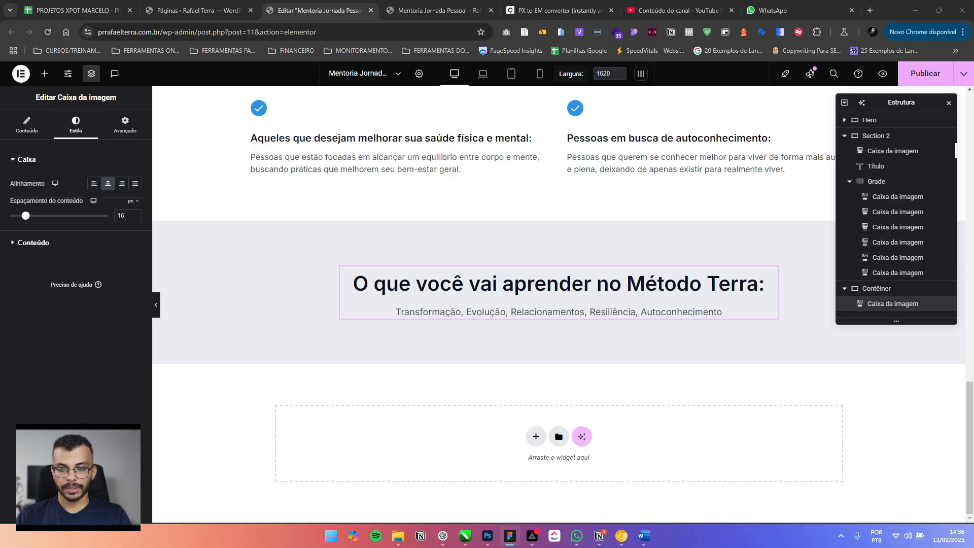
key(alt+Tab)
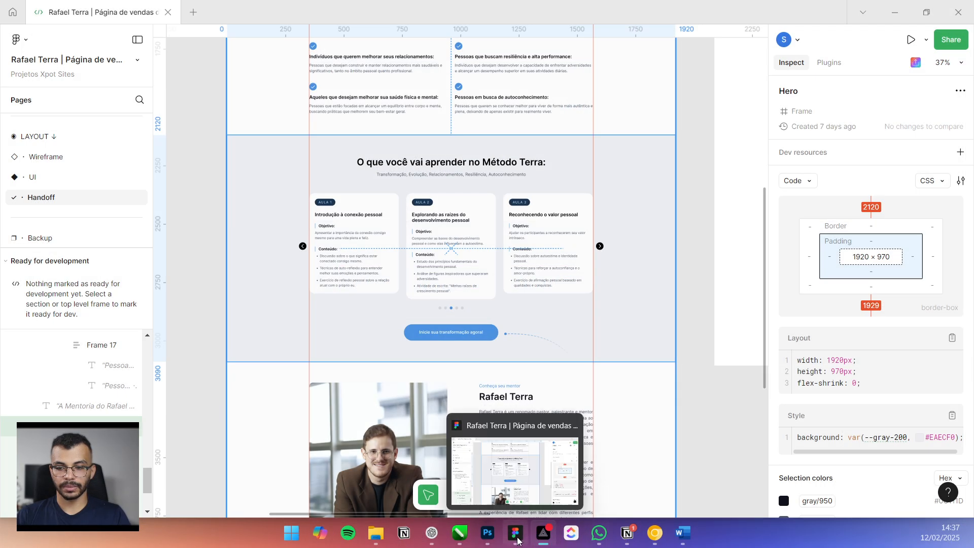
click(517, 540)
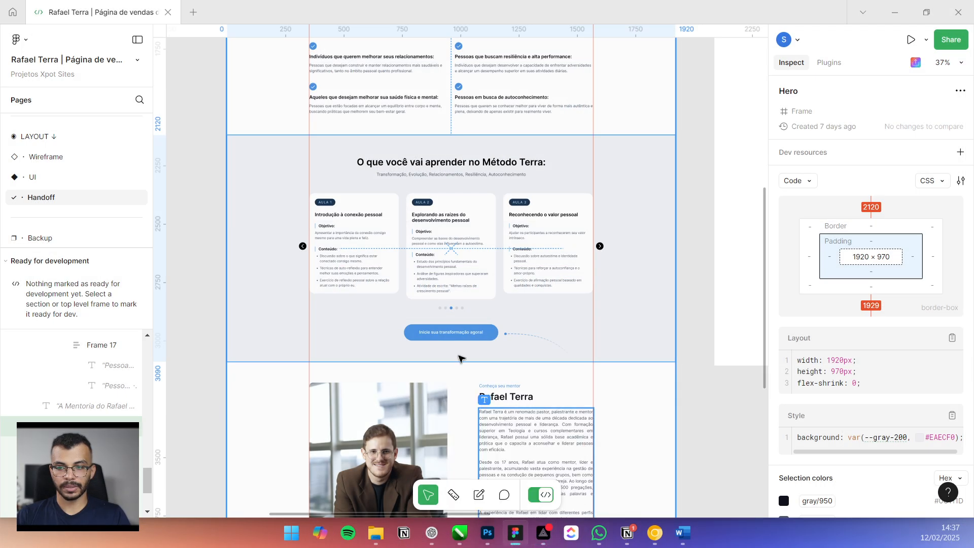
scroll(370, 256, up, 5)
scroll(372, 257, down, 1)
drag(371, 257, 417, 243)
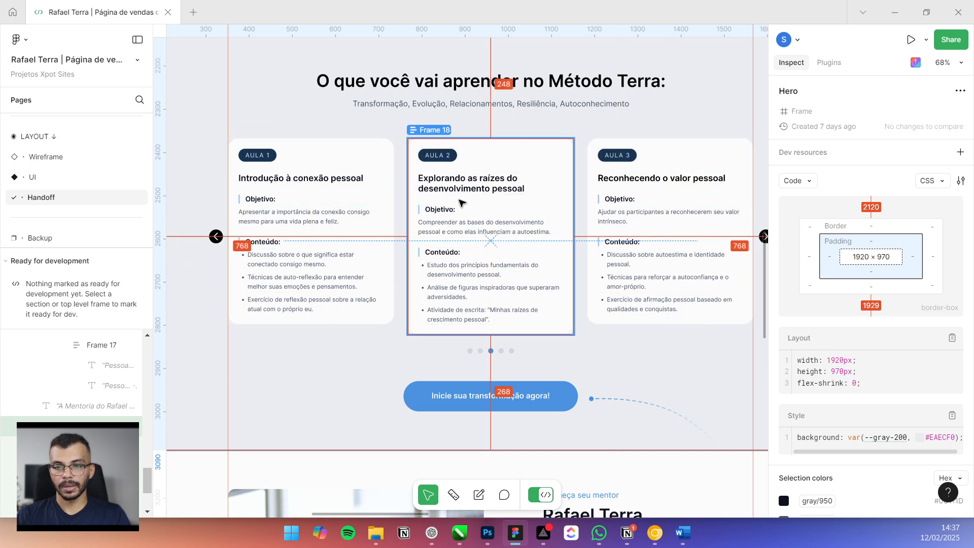
scroll(309, 180, up, 5)
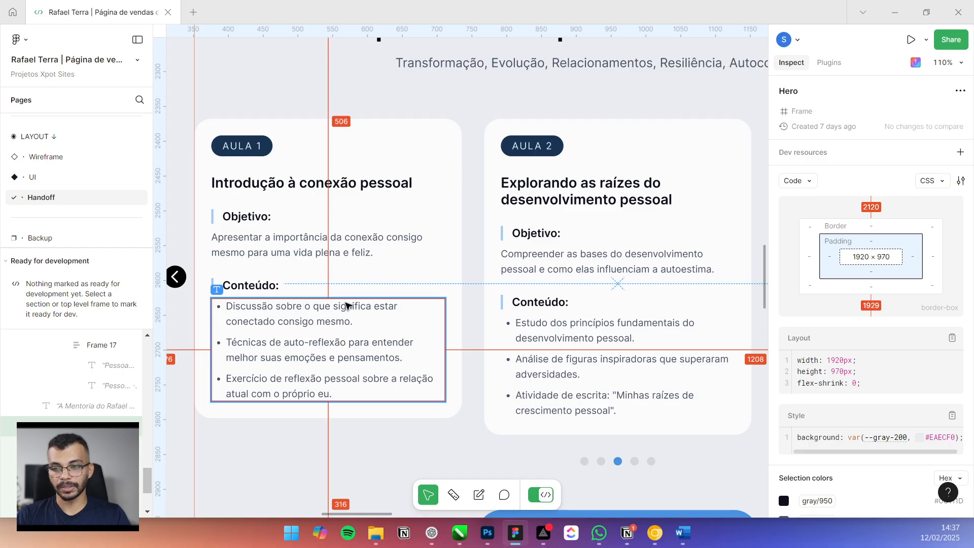
scroll(328, 309, down, 3)
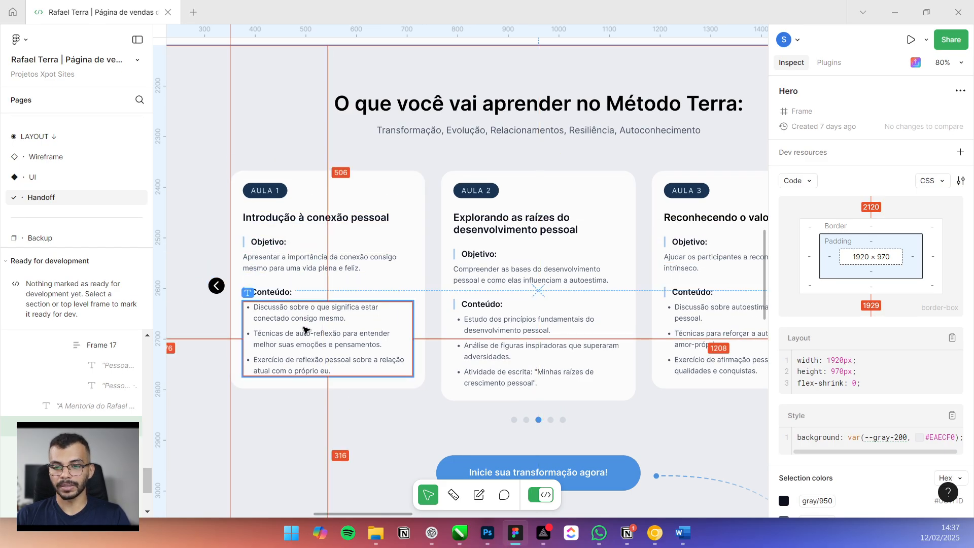
scroll(317, 304, down, 2)
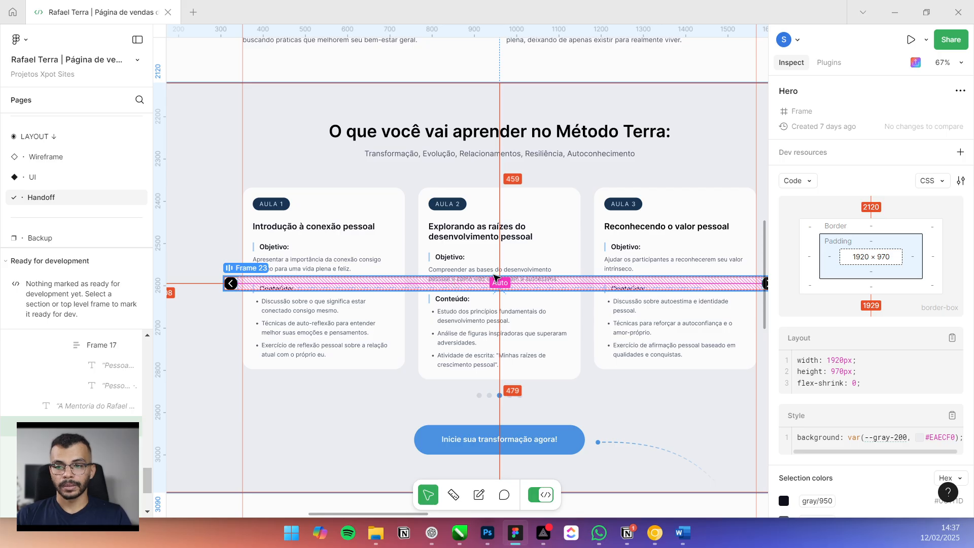
scroll(456, 286, down, 2)
scroll(455, 287, right, 2)
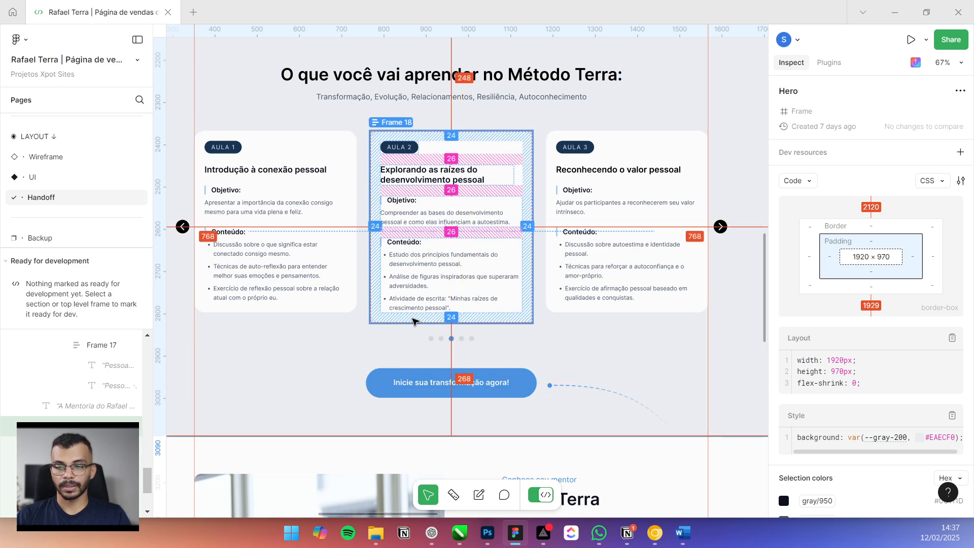
scroll(385, 281, left, 2)
scroll(386, 281, up, 1)
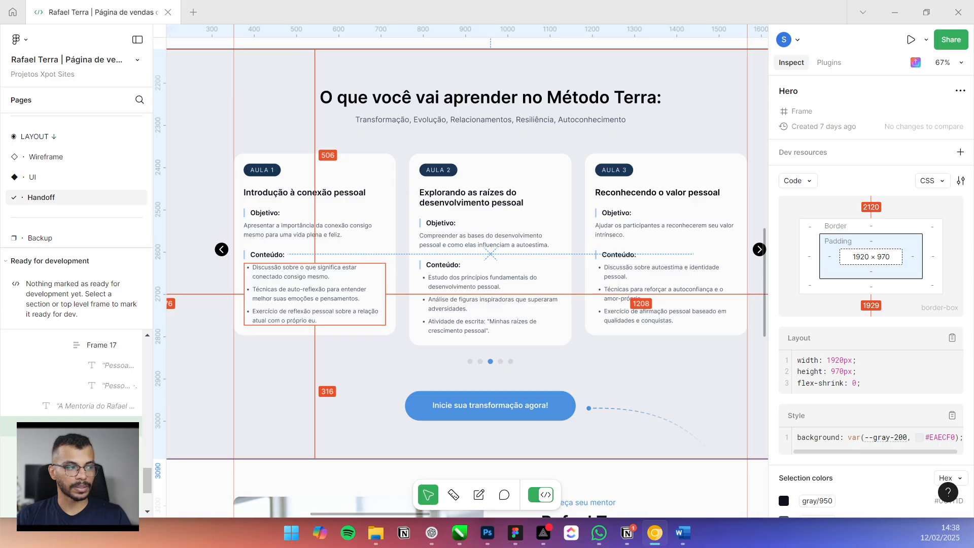
Switch to Notion and open the "Hacks de Programação" page within "Dia a Dia e Produtividade"
key(alt+Tab)
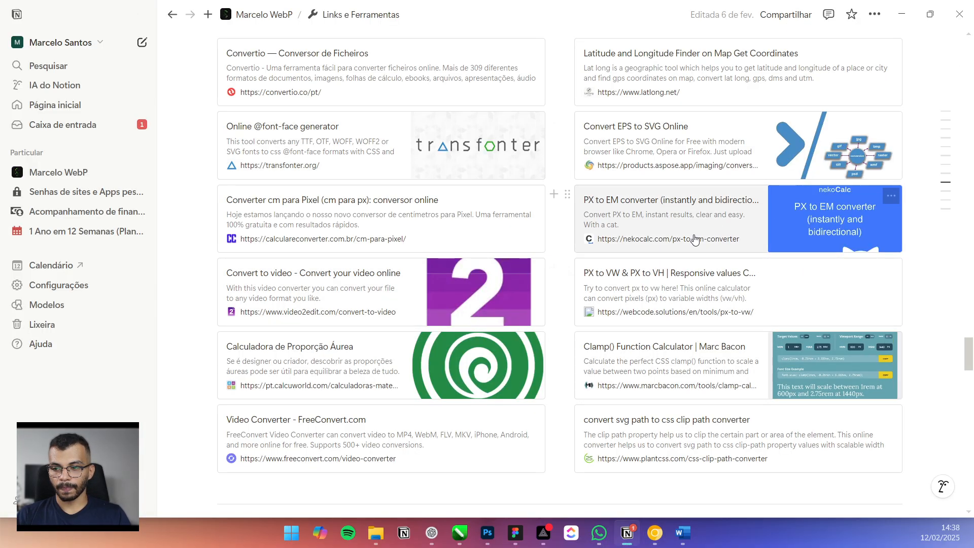
scroll(696, 239, down, 5)
scroll(379, 255, up, 5)
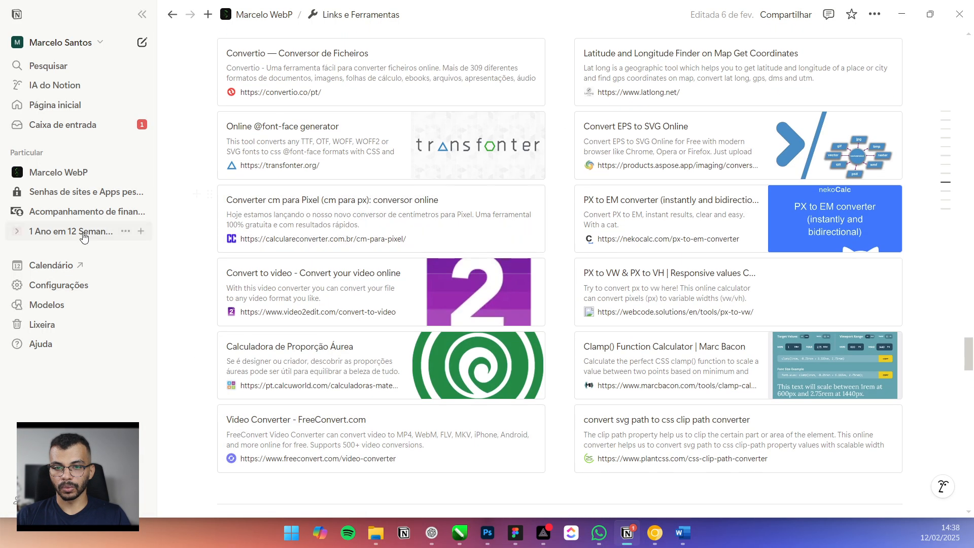
click(59, 173)
scroll(386, 338, down, 3)
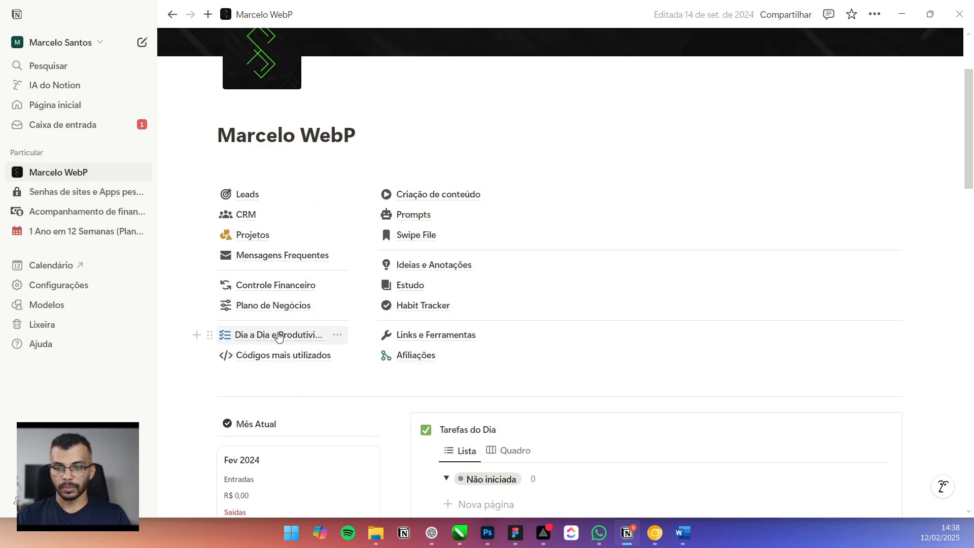
click(283, 334)
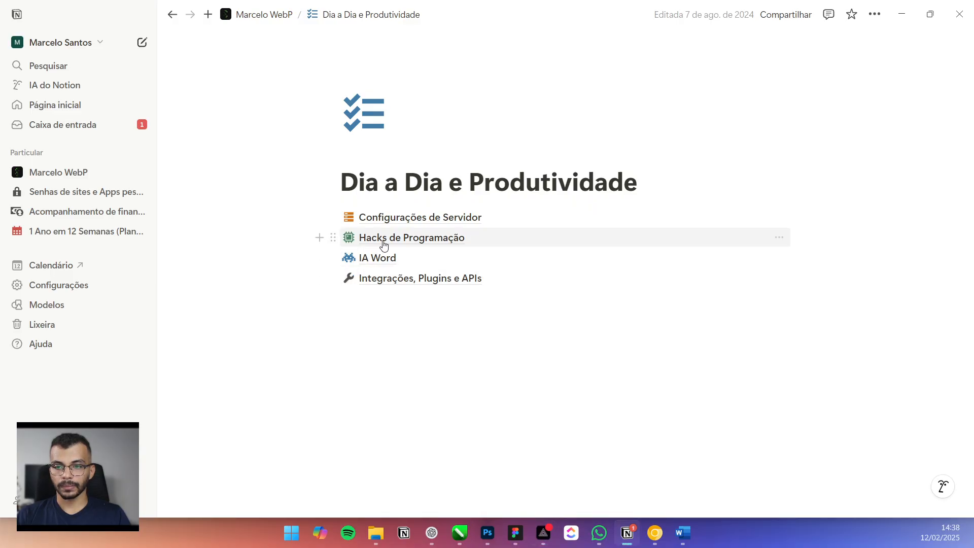
click(350, 236)
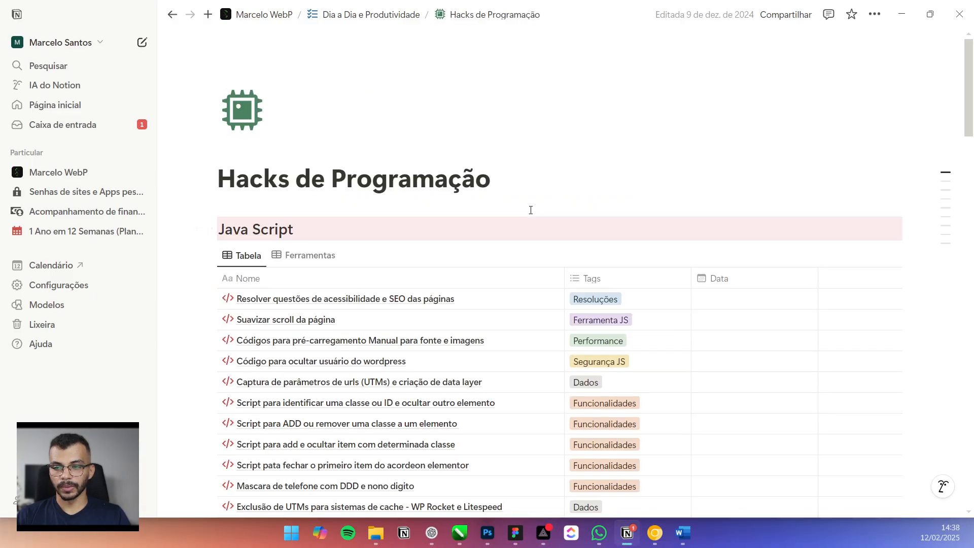
Find the Swiper JS section and open its "Slide Swiper JS com navegação remota" entry
scroll(531, 211, down, 6)
scroll(506, 228, down, 18)
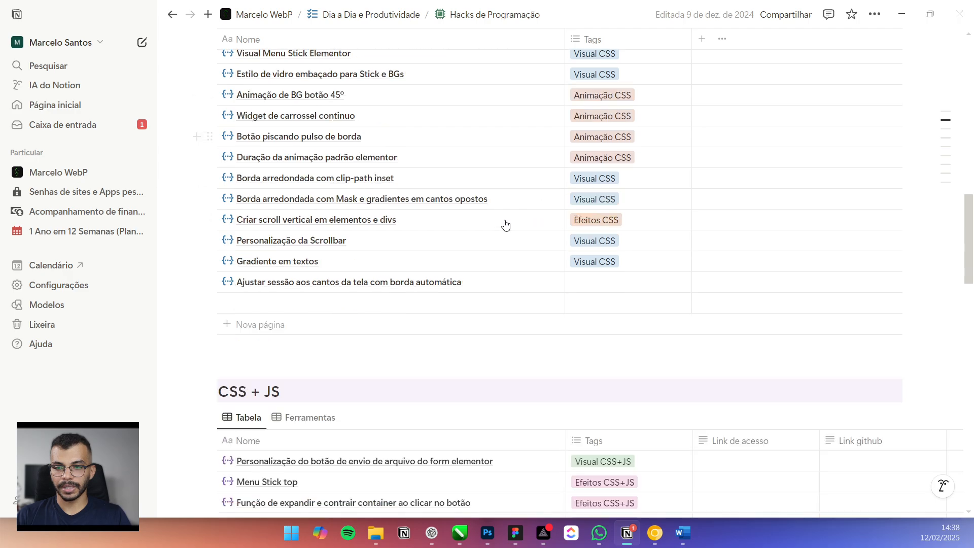
scroll(493, 228, up, 12)
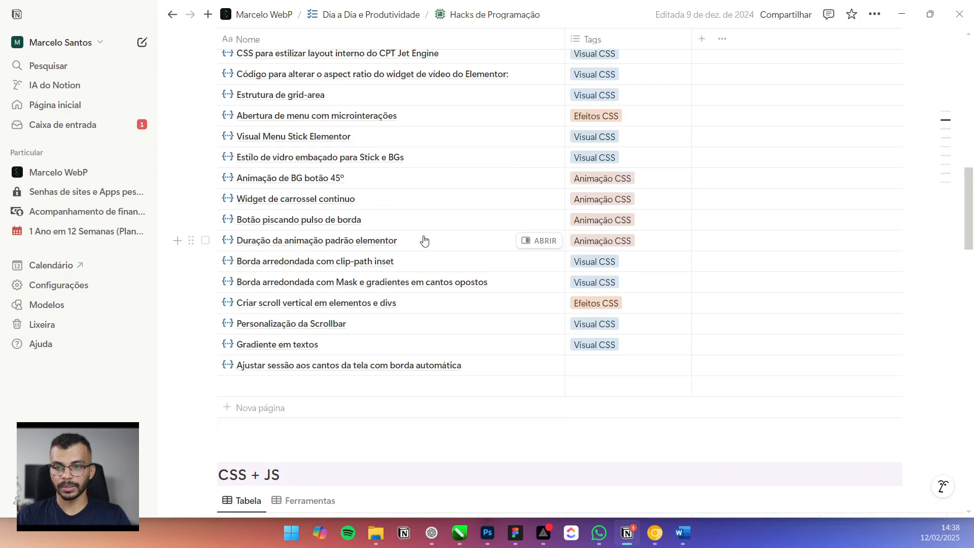
scroll(322, 244, down, 2)
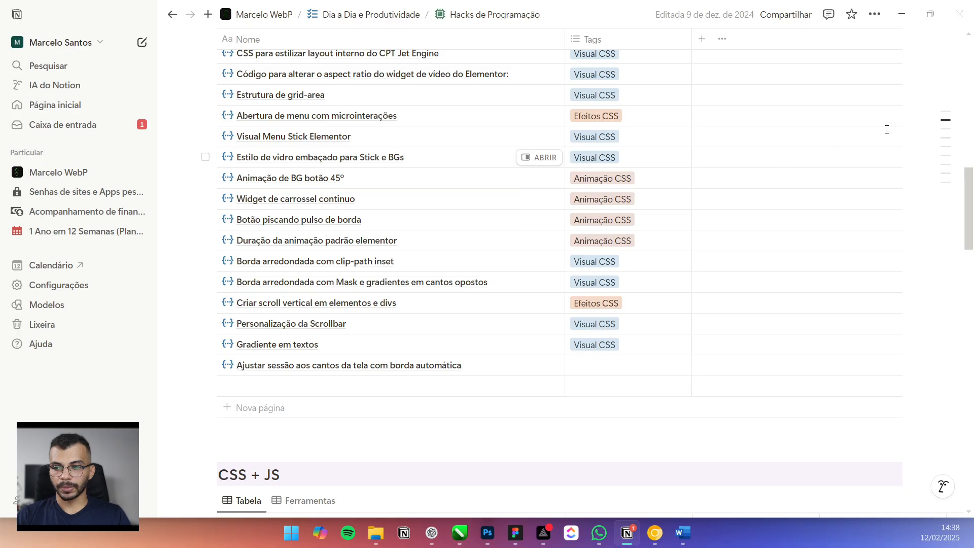
mouse_move(950, 135)
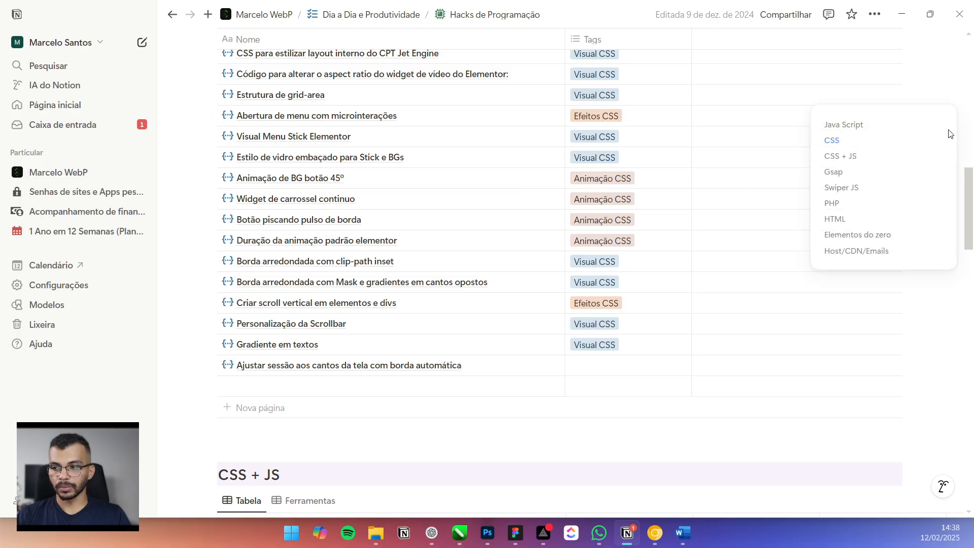
click(847, 188)
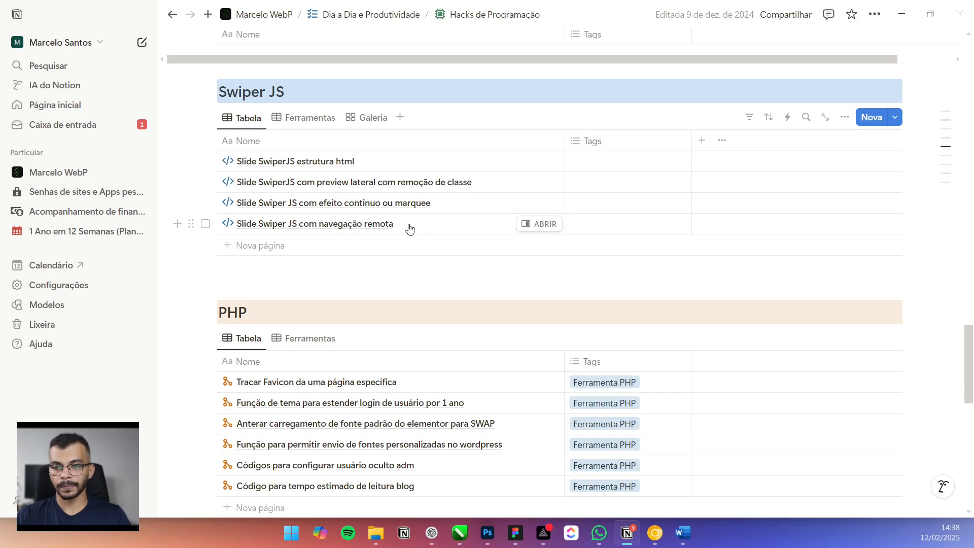
click(536, 228)
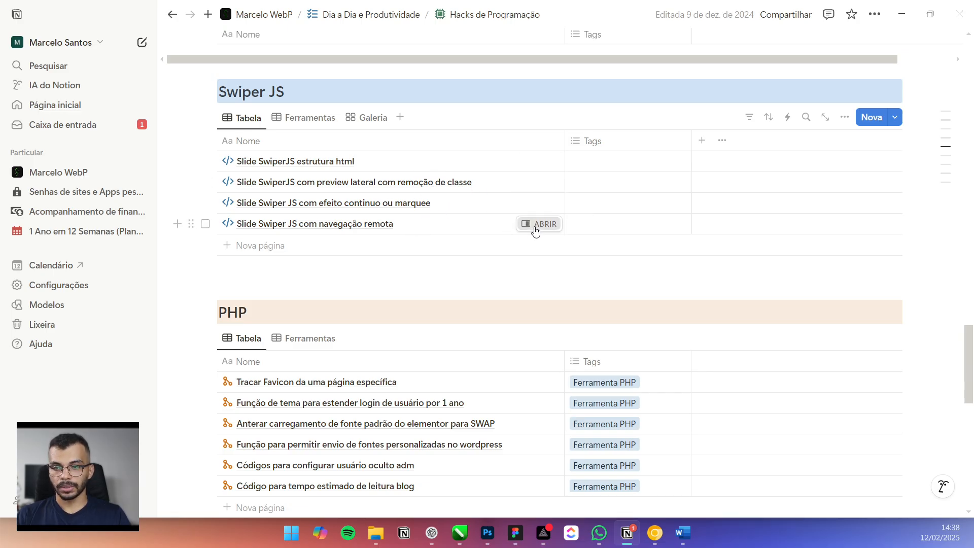
Review the carousel snippets and copy the code block captioned "Código otimizado no site do flavio", containing the Swiper CSS and JS
scroll(696, 261, down, 15)
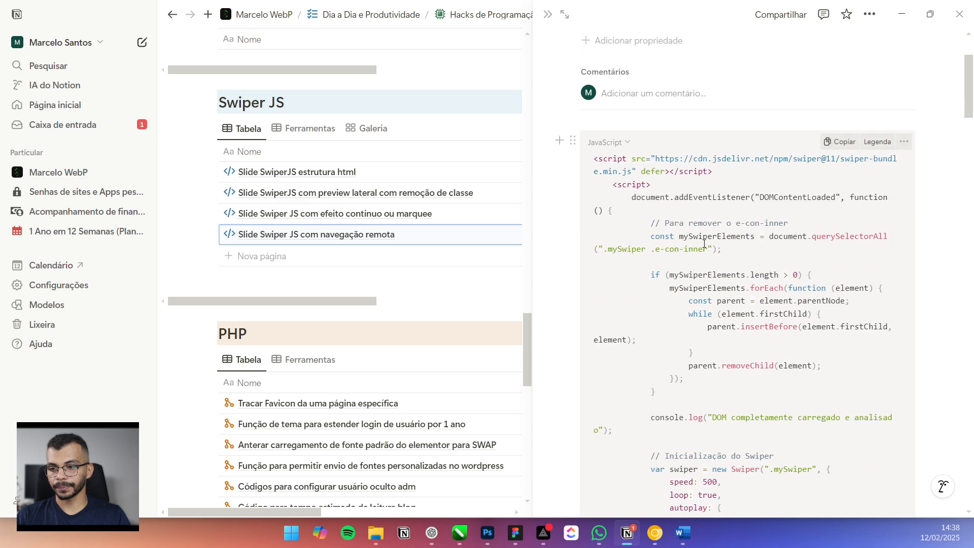
scroll(714, 219, down, 15)
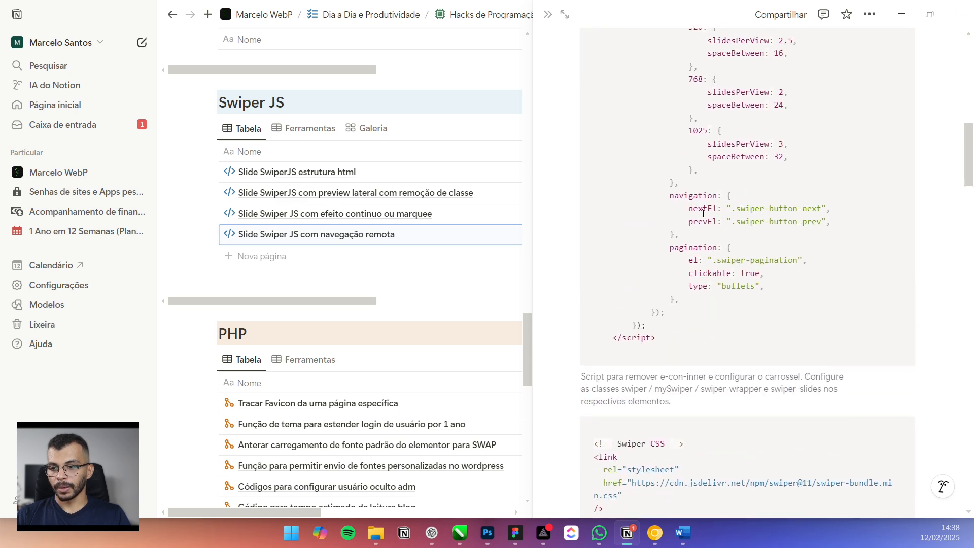
scroll(791, 167, down, 20)
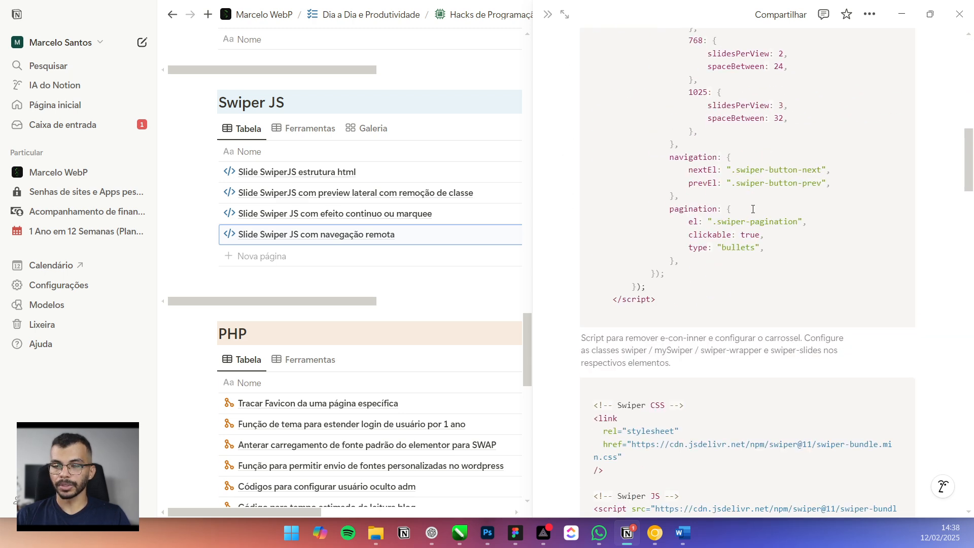
scroll(748, 201, down, 5)
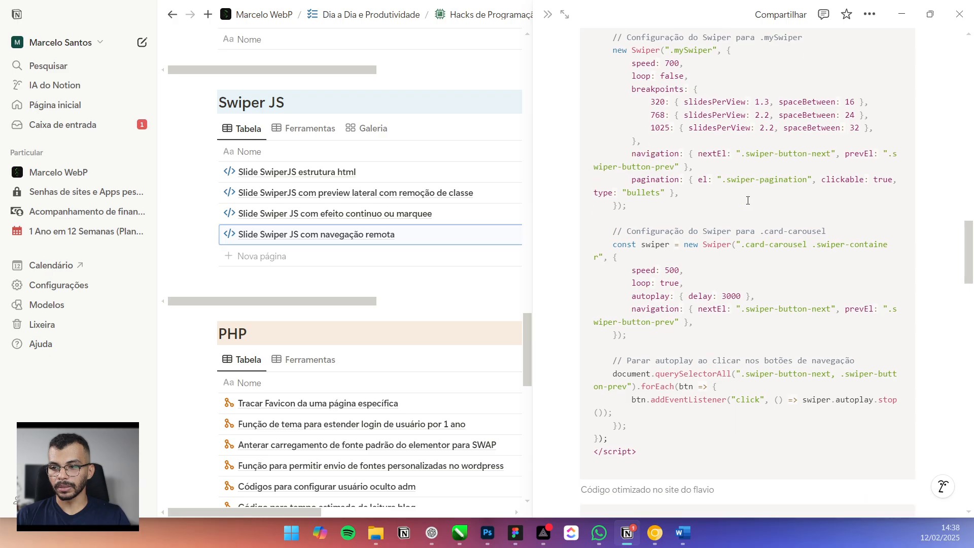
scroll(666, 281, up, 15)
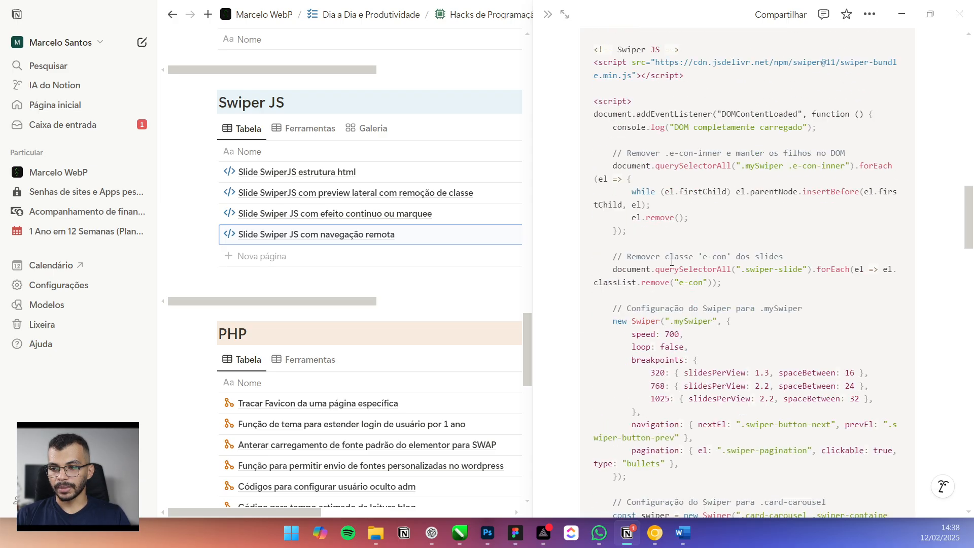
scroll(685, 256, down, 3)
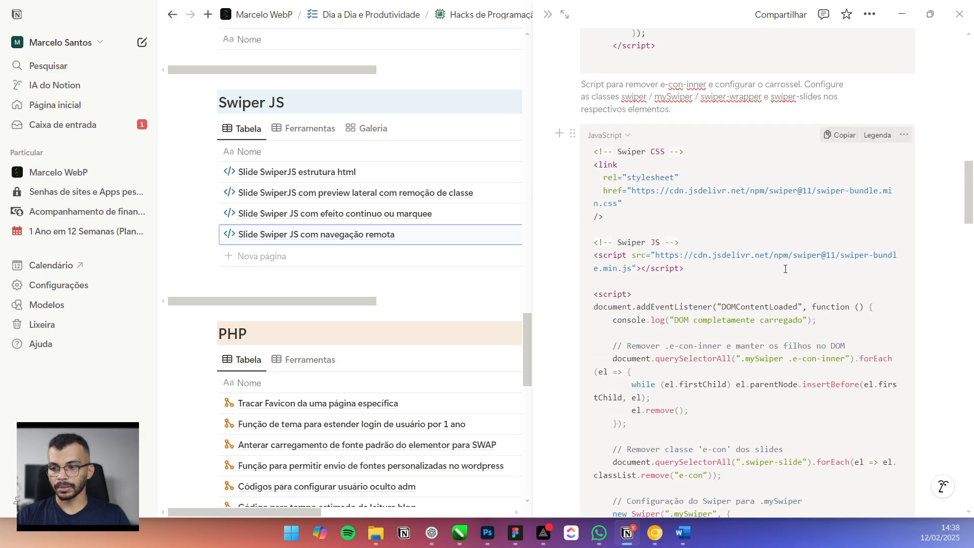
click(842, 135)
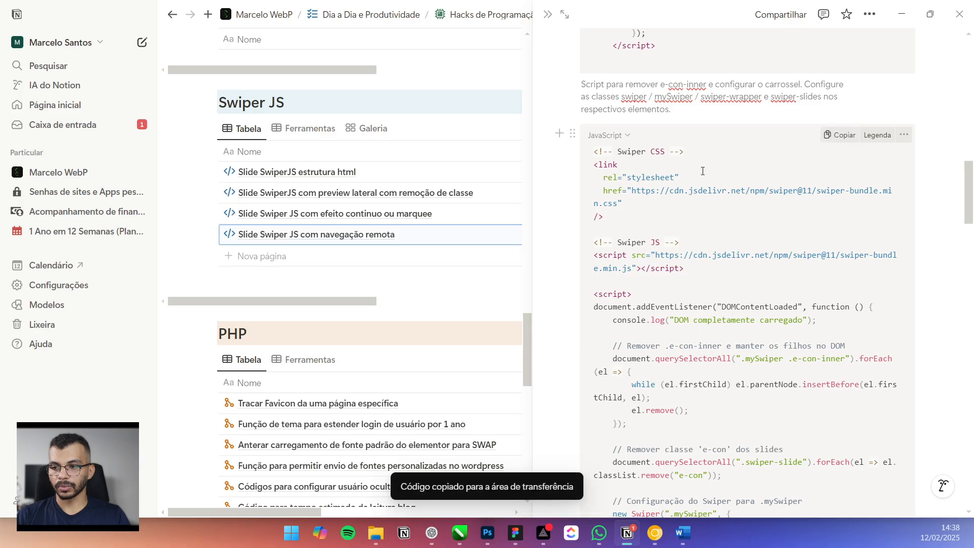
scroll(712, 194, down, 10)
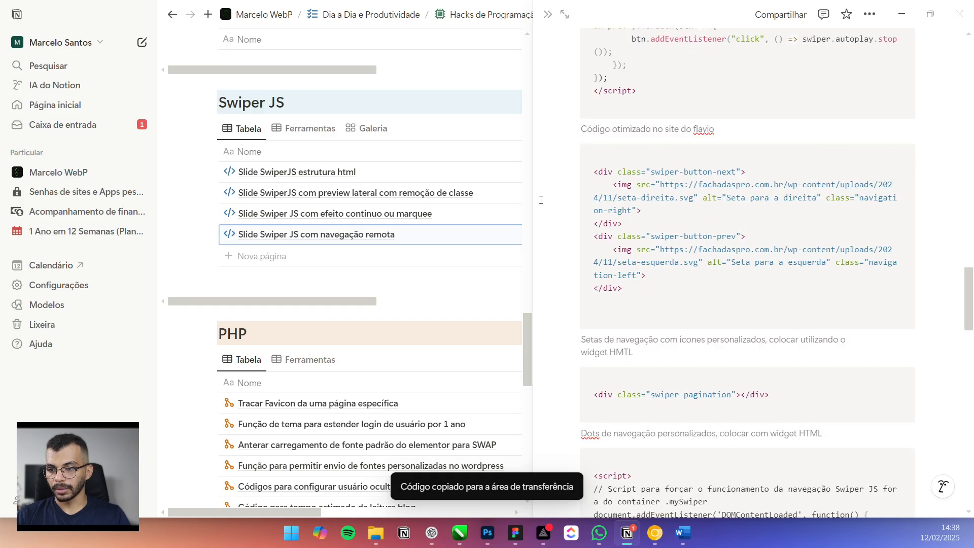
scroll(771, 197, up, 5)
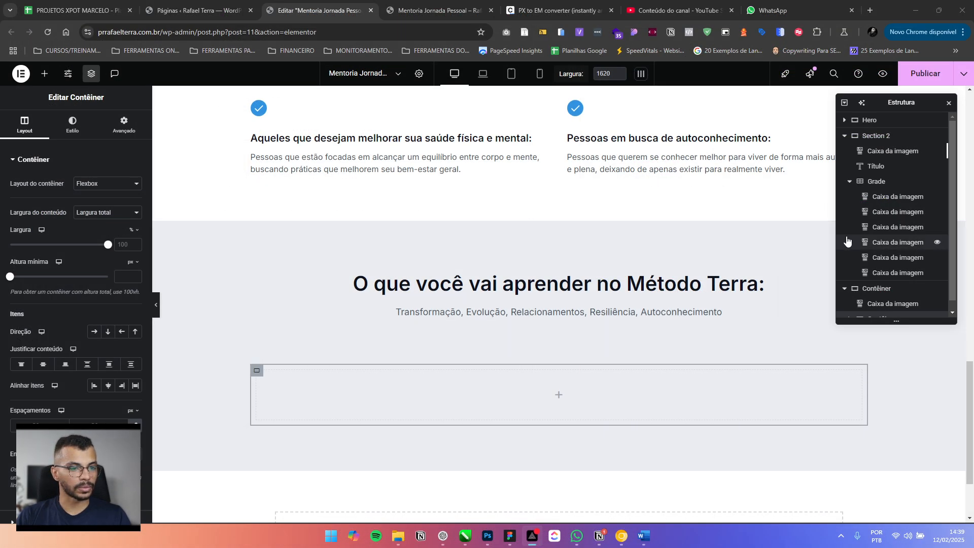
Back in Elementor, add a flexbox container with the single-column downward structure below the Método Terra section
scroll(516, 309, down, 2)
click(535, 435)
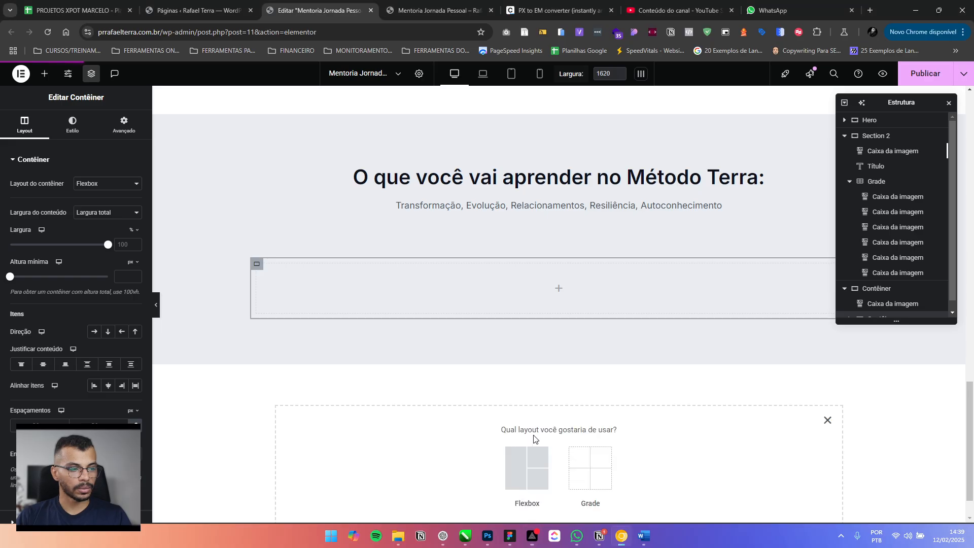
click(514, 456)
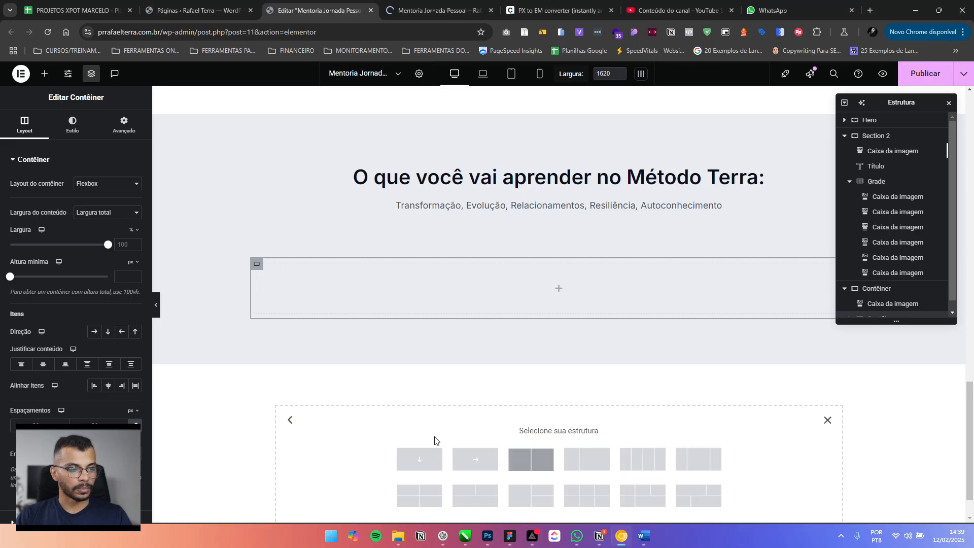
click(419, 459)
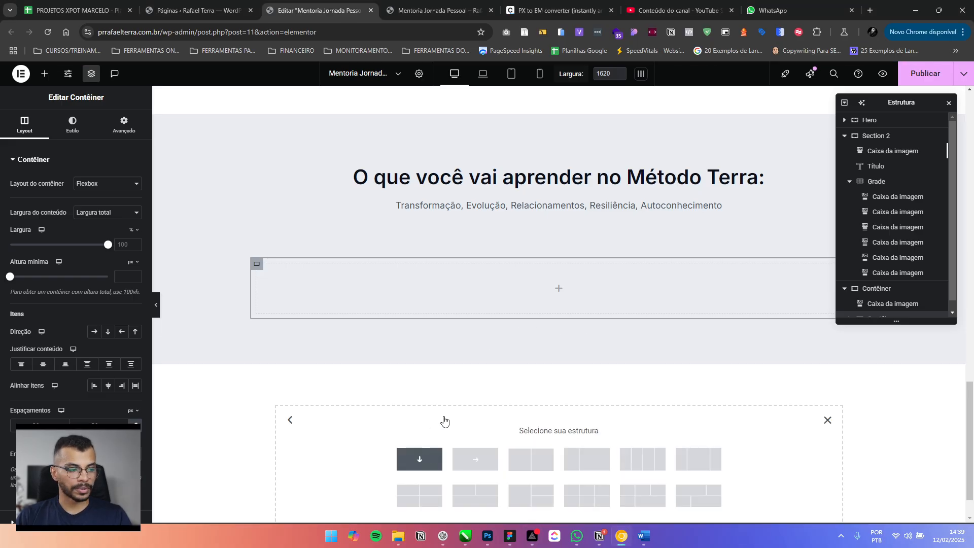
Add an HTML widget to the new container below the Método Terra section and paste the copied Swiper CSS and JS code into it
click(44, 73)
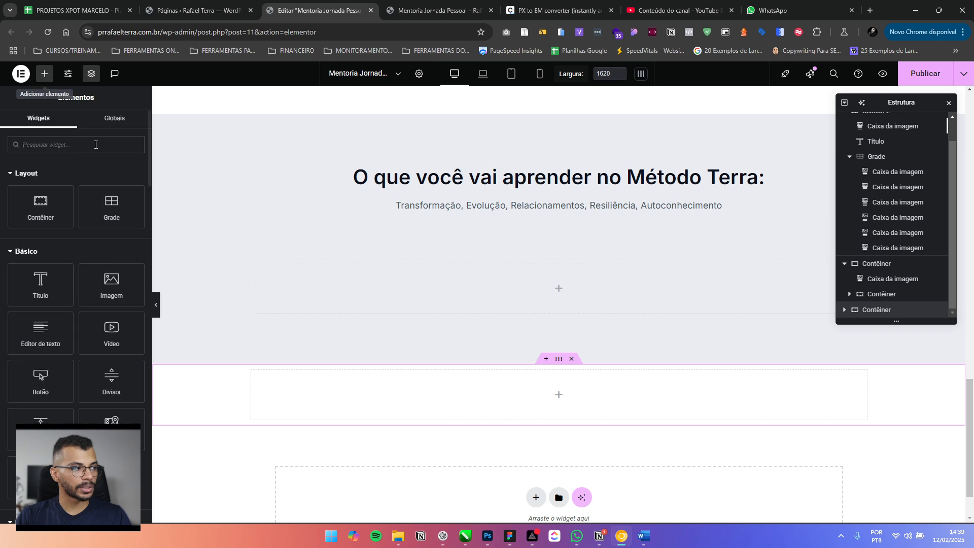
text(html)
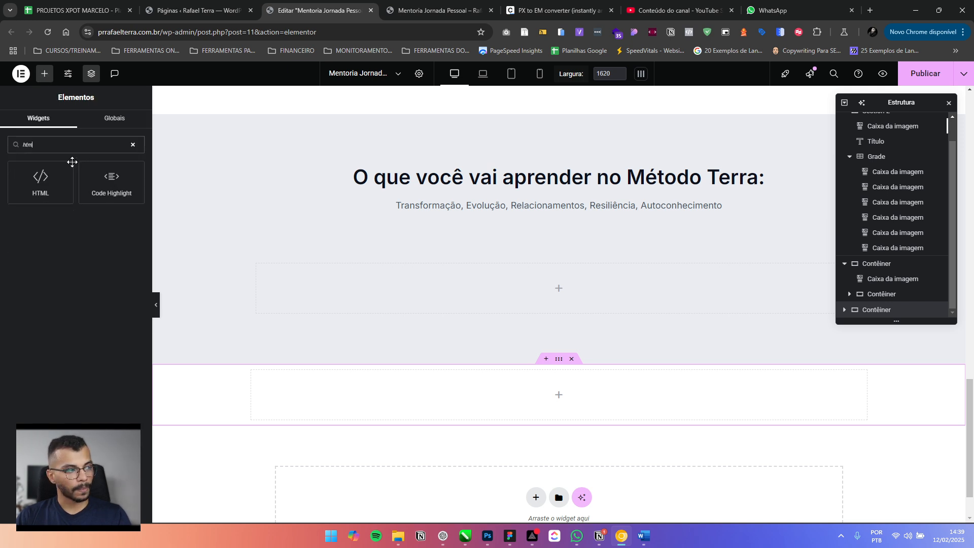
click(57, 188)
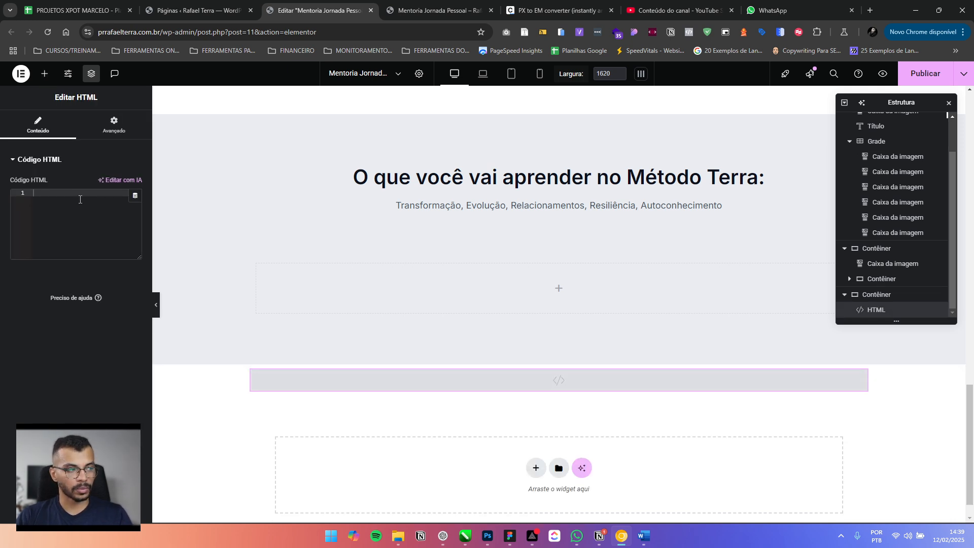
key(ctrl+v)
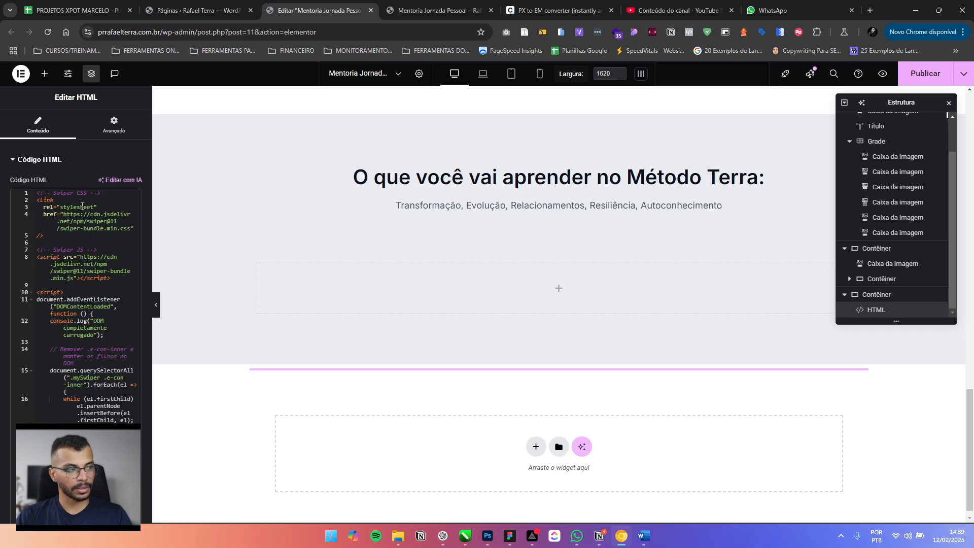
Review the pasted Swiper code, including the library links, the .mySwiper breakpoints and the card-carousel and autoplay blocks
scroll(79, 278, down, 10)
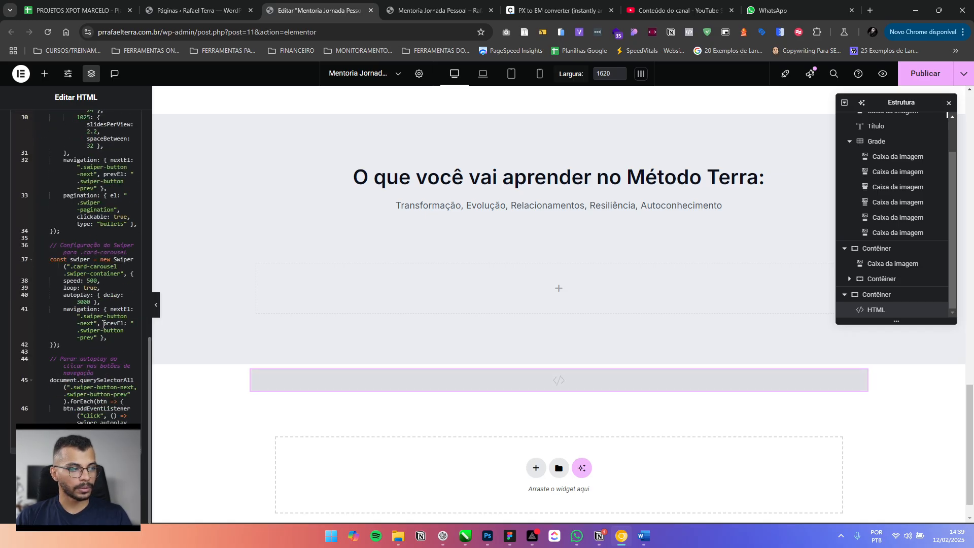
scroll(103, 324, up, 10)
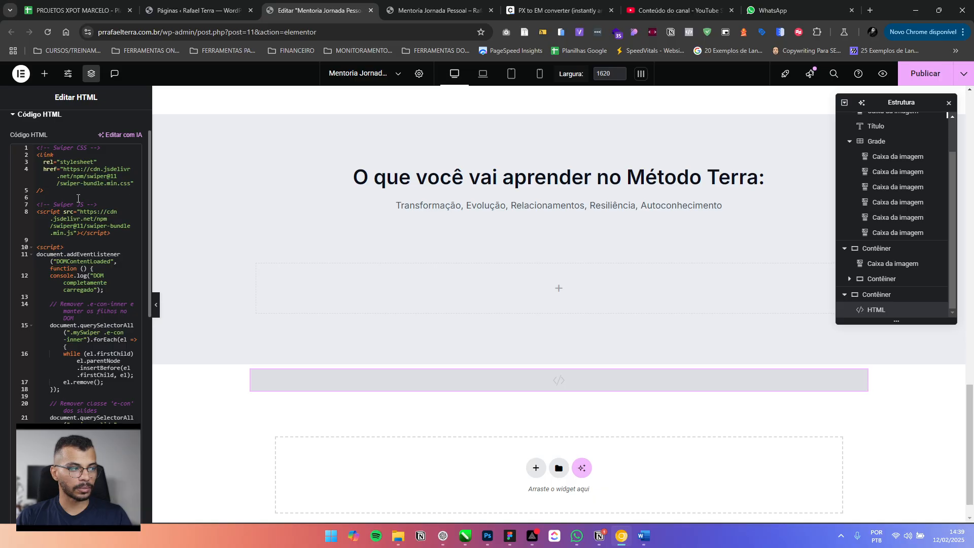
scroll(92, 232, down, 5)
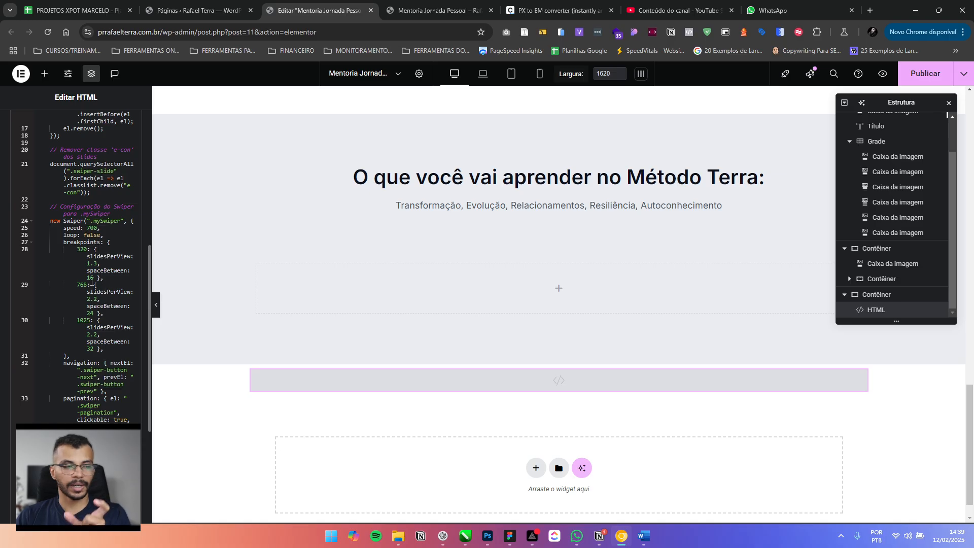
scroll(100, 233, down, 4)
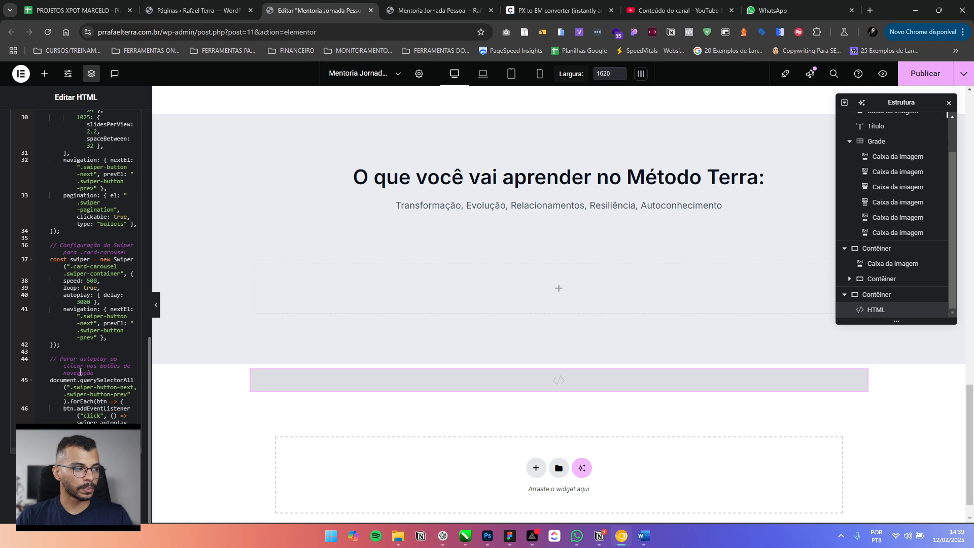
click(100, 367)
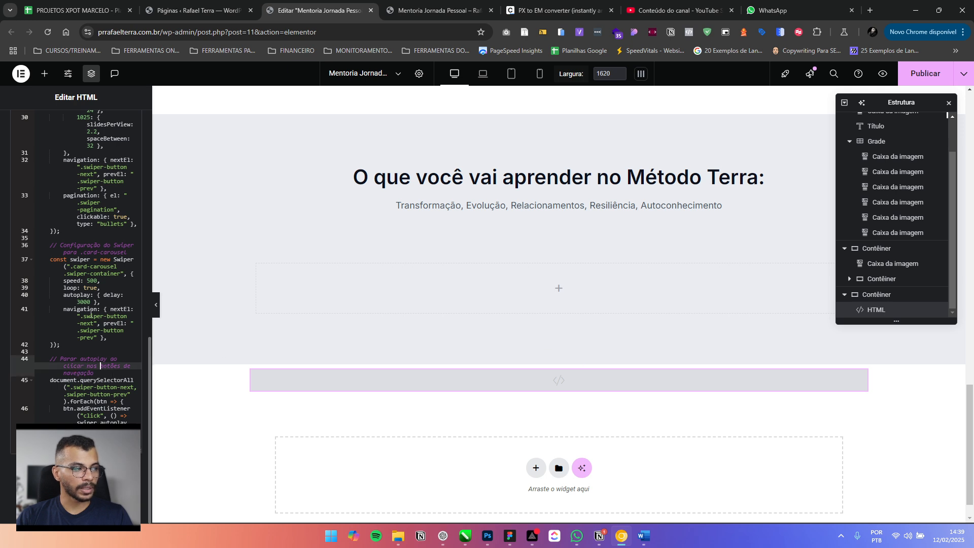
scroll(91, 311, up, 2)
scroll(102, 343, up, 4)
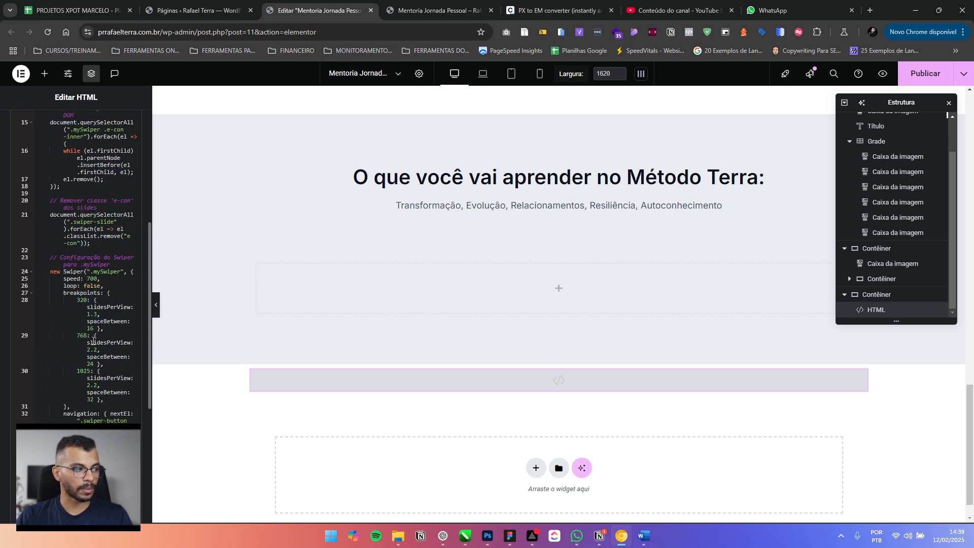
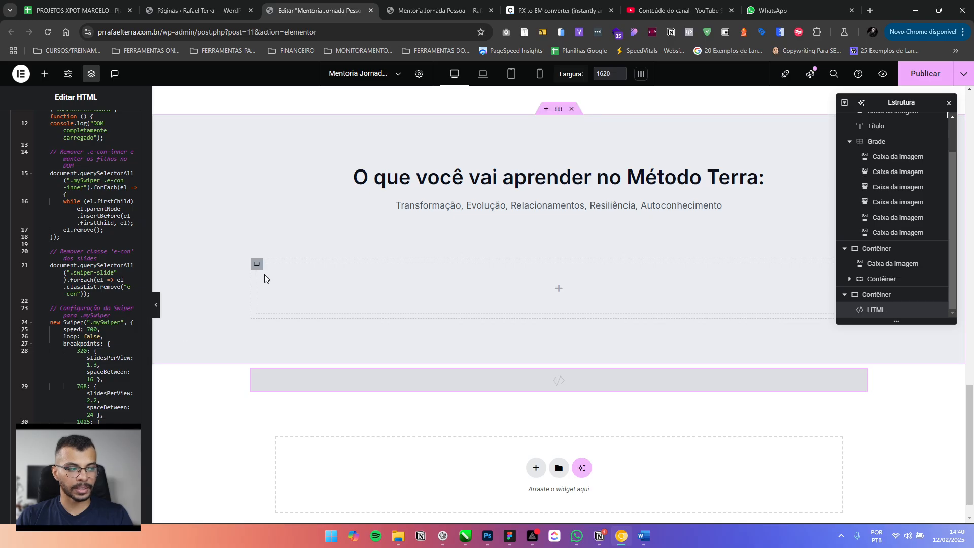
Rename the container holding the Método Terra heading as "Section 3 - Método" in the page structure, collapsing Section 2
click(257, 264)
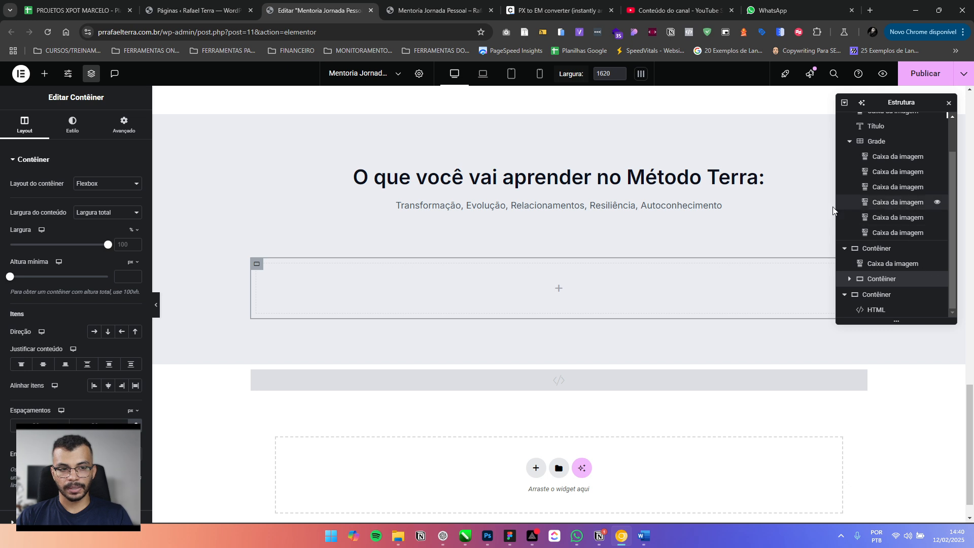
double_click(882, 282)
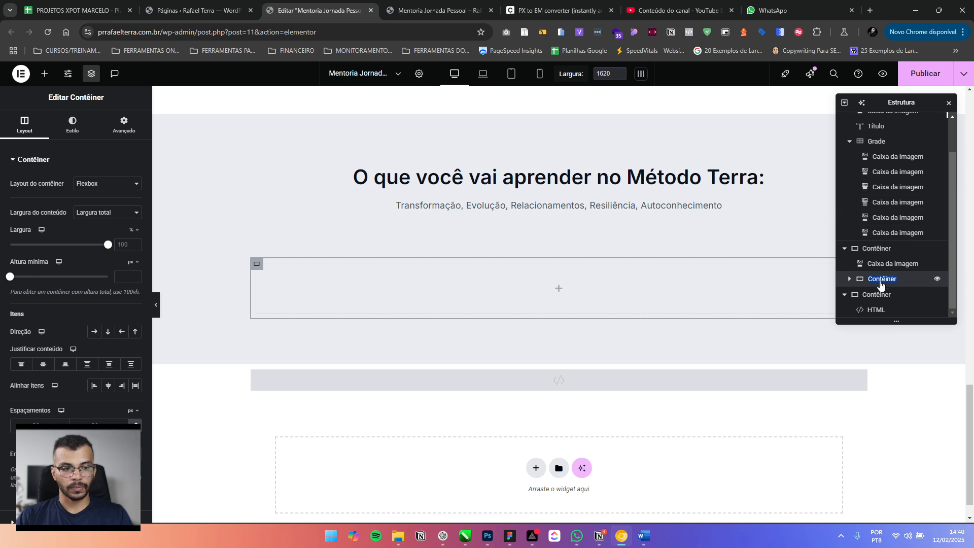
click(873, 251)
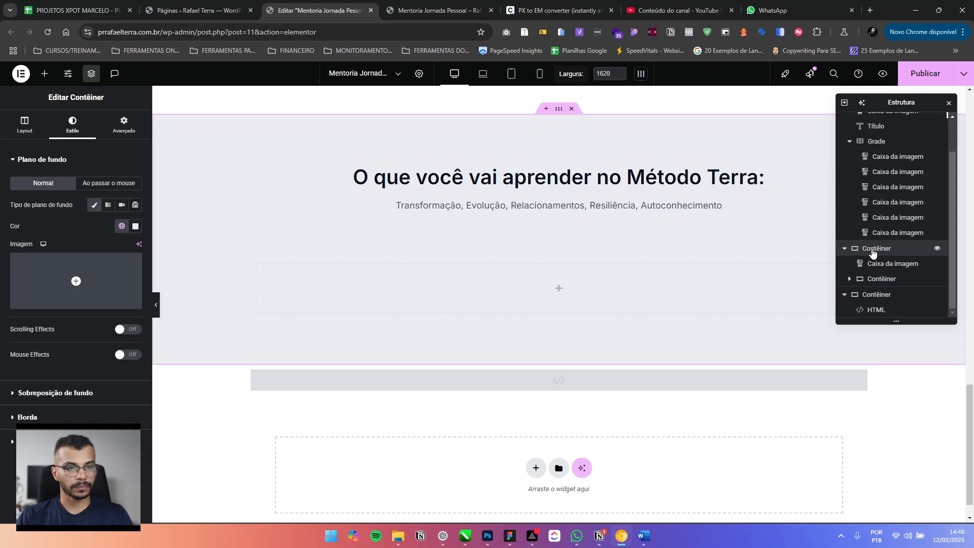
scroll(873, 253, up, 1)
double_click(875, 281)
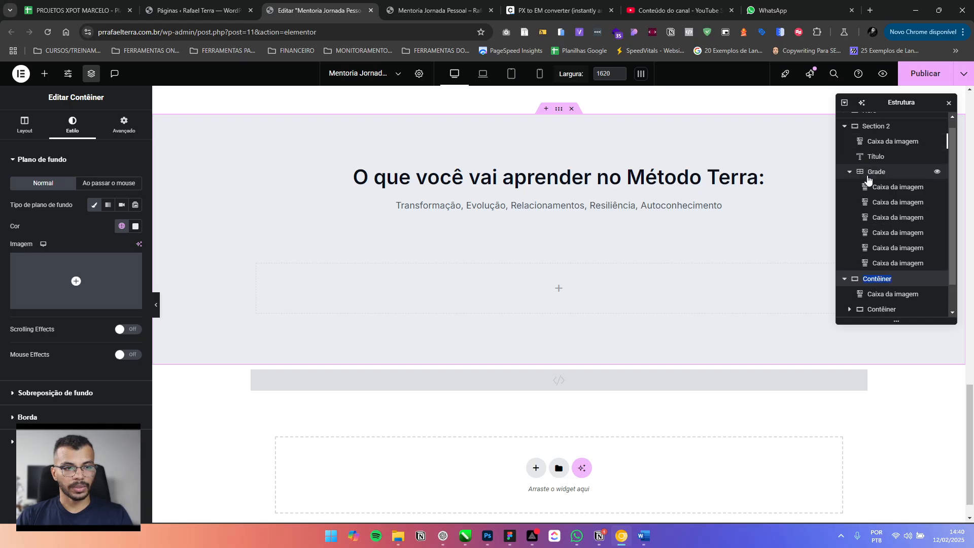
scroll(695, 200, up, 6)
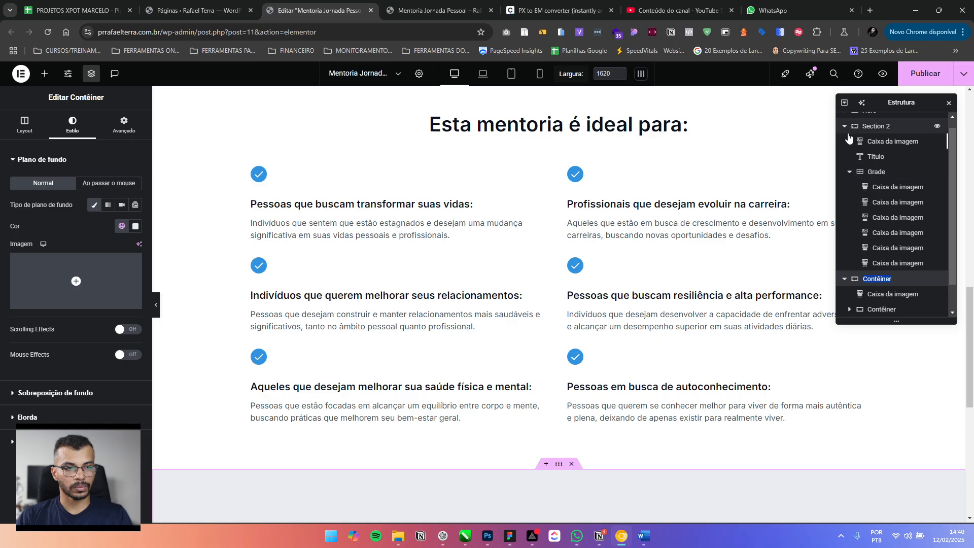
click(845, 126)
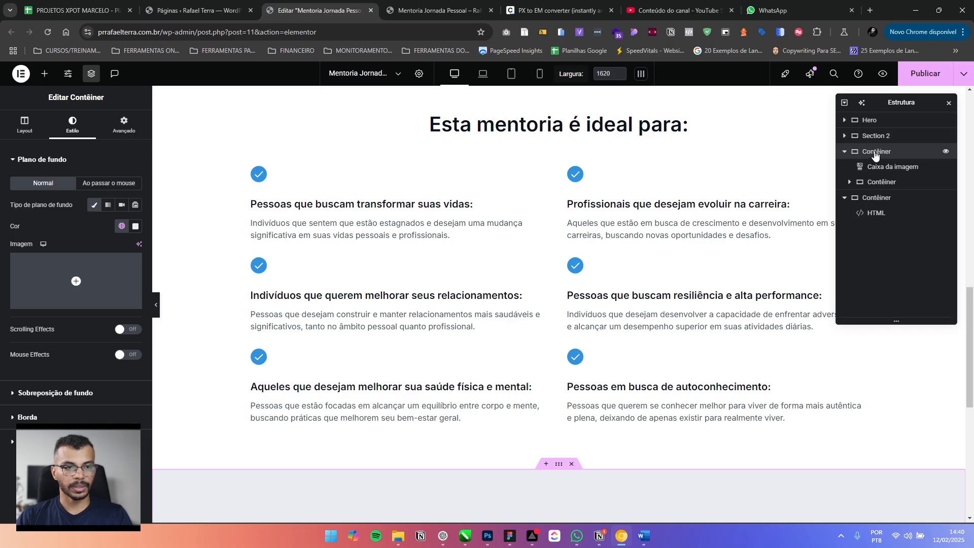
text(Secti)
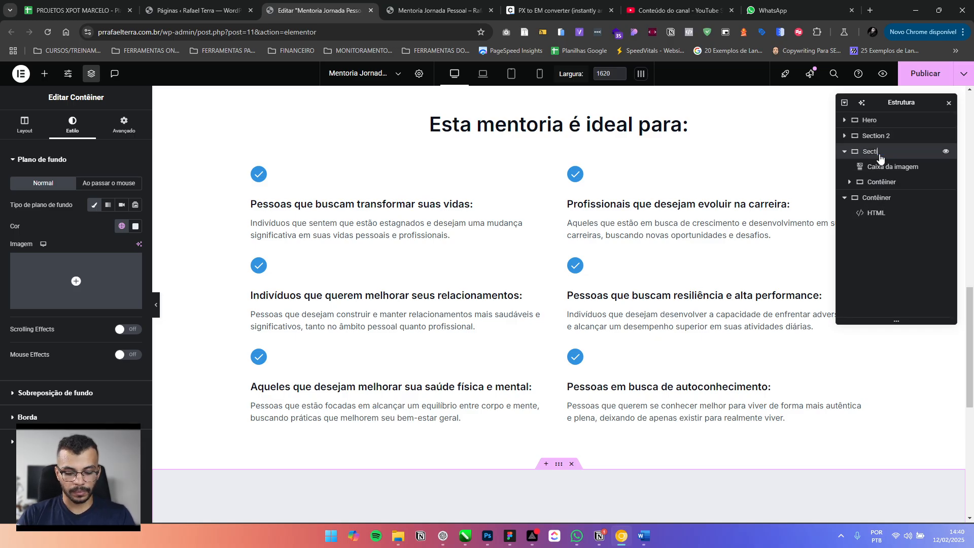
text(on 3 - Método)
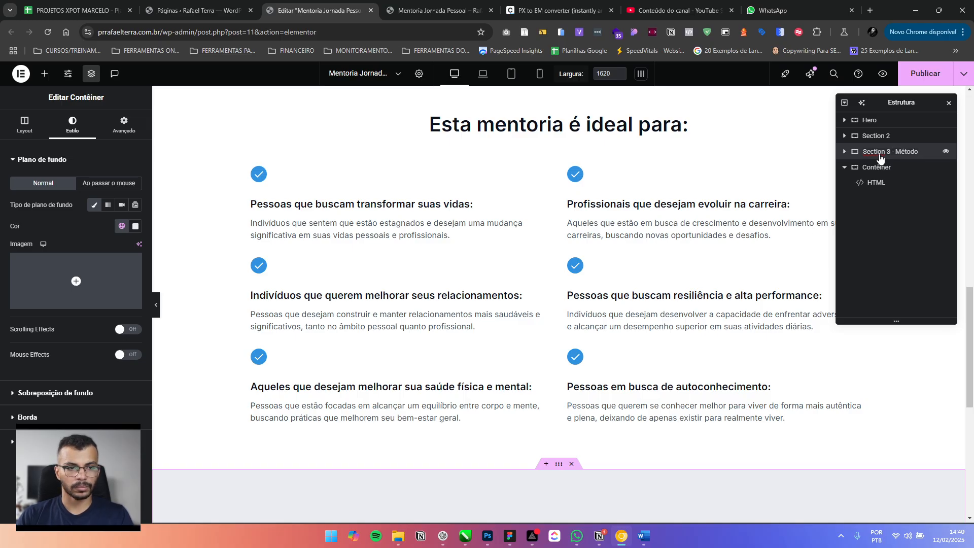
Rename the container that holds the HTML widget as "Footer" in the page structure
click(877, 168)
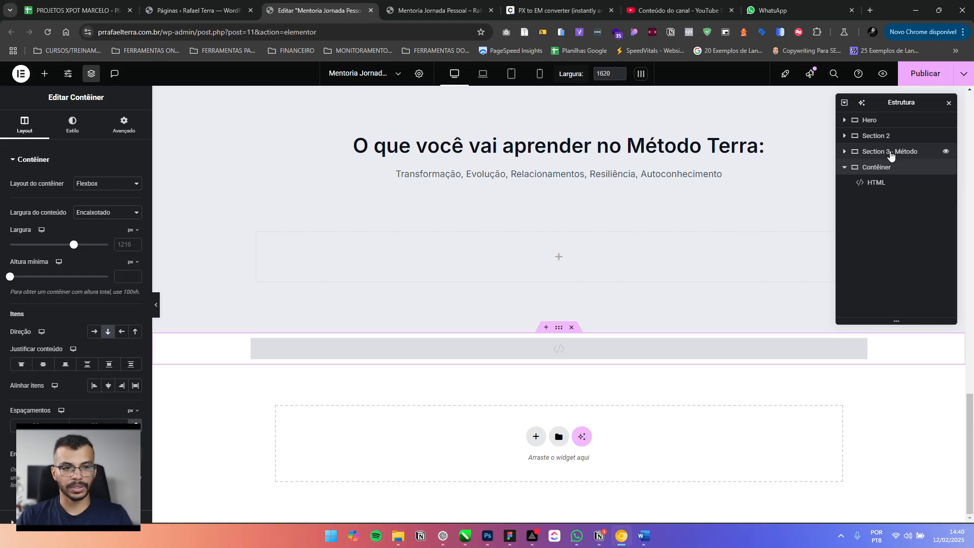
scroll(605, 249, up, 3)
scroll(606, 246, down, 2)
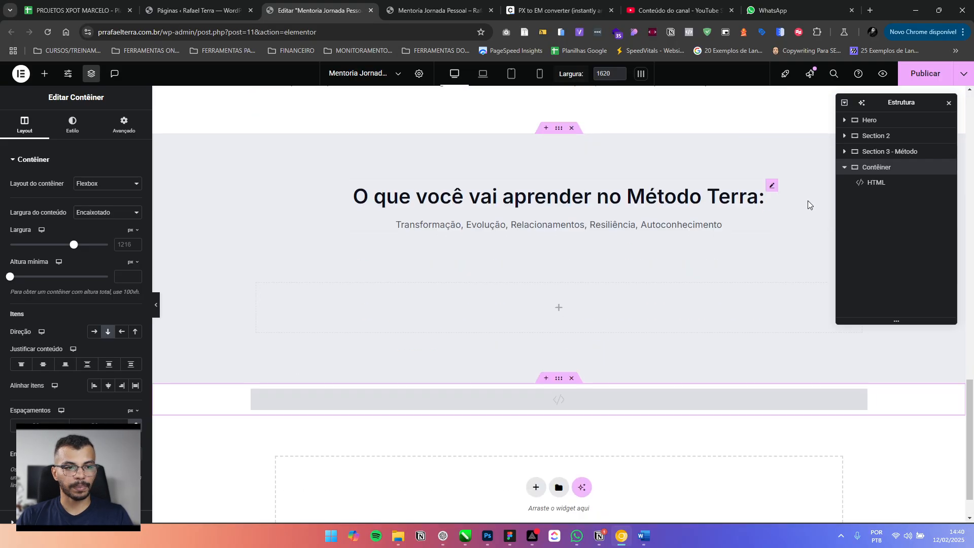
double_click(881, 169)
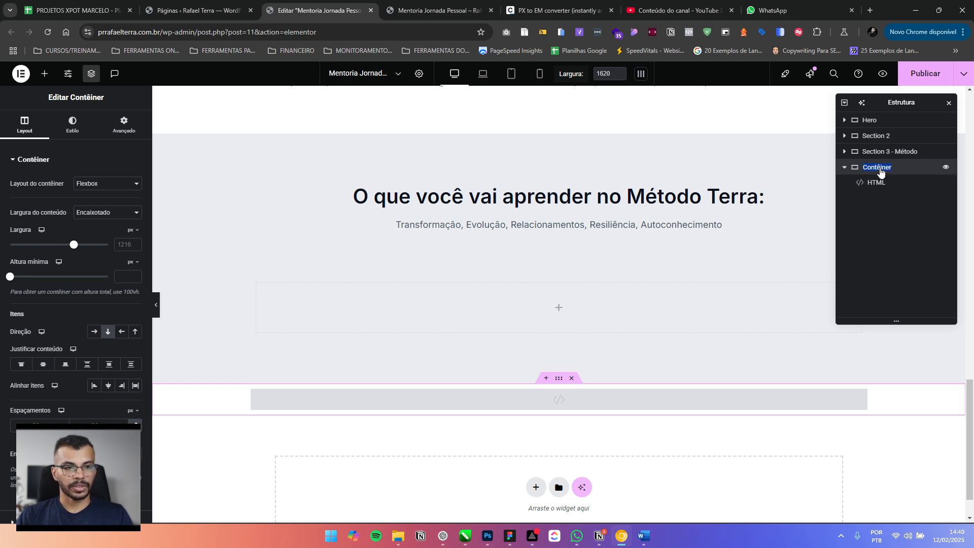
text(Footer)
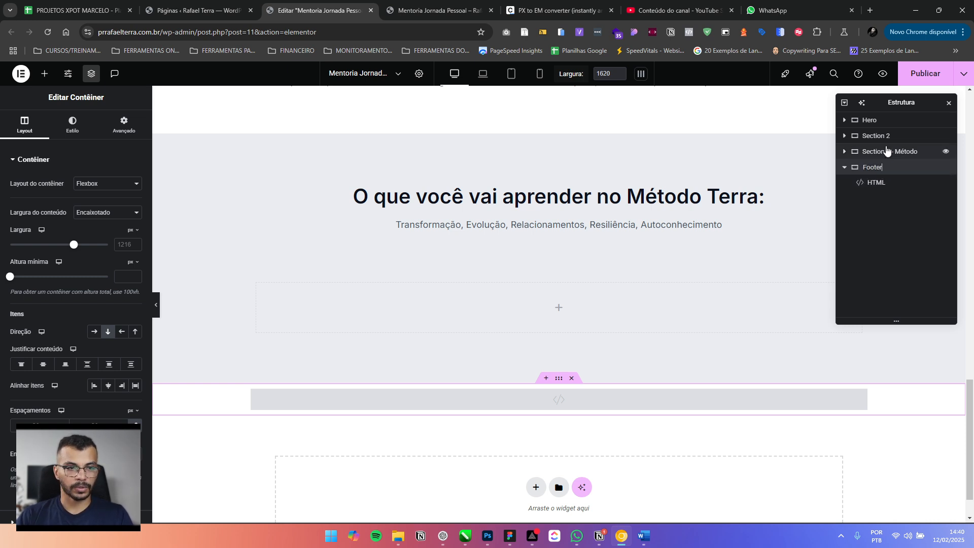
click(883, 185)
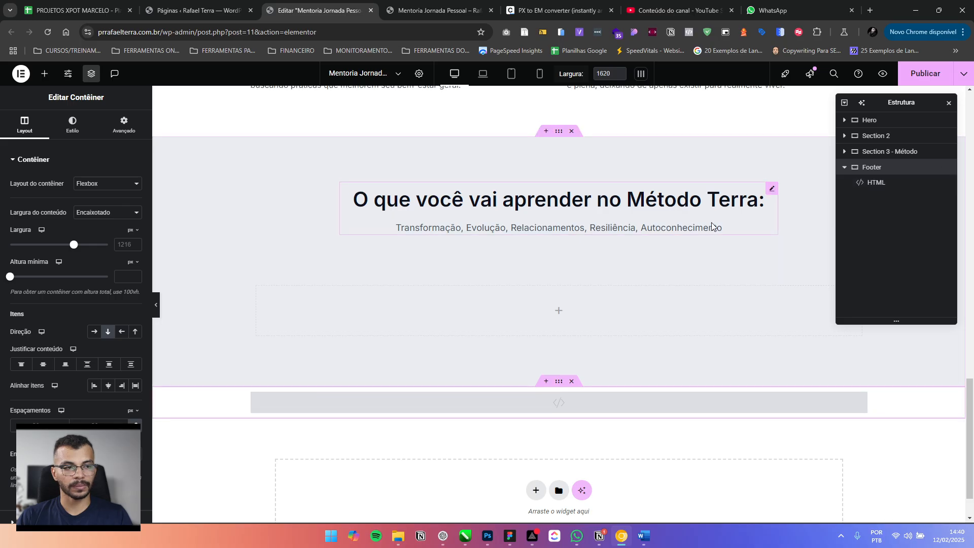
In Section 3 - Método, rename the image box as "Título" and the empty inner container as "swiper mySwiper"
scroll(811, 208, up, 2)
scroll(778, 211, up, 1)
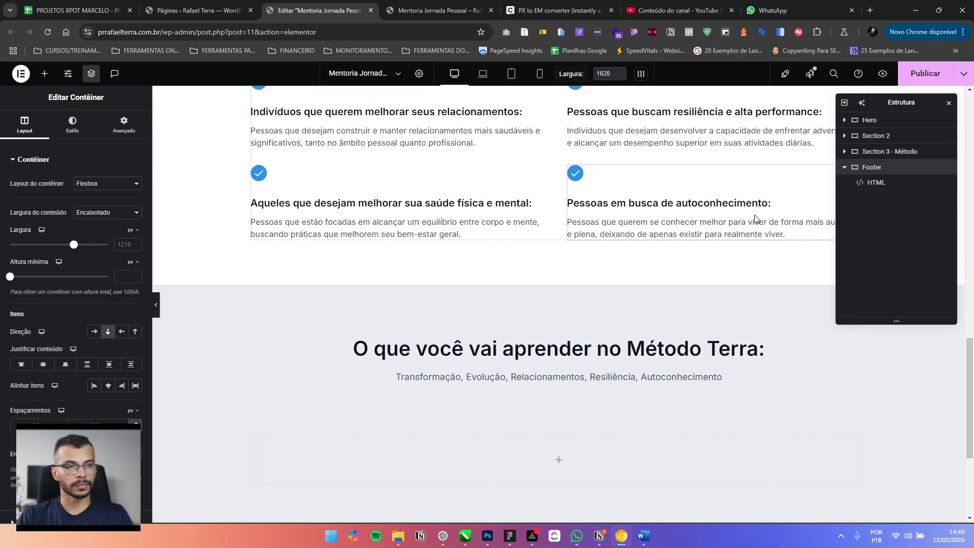
click(865, 153)
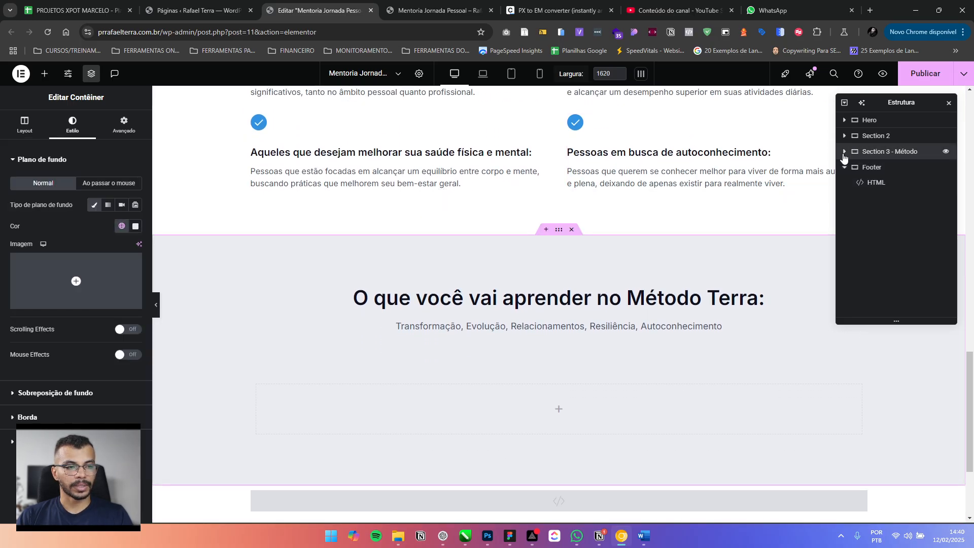
click(844, 152)
click(863, 166)
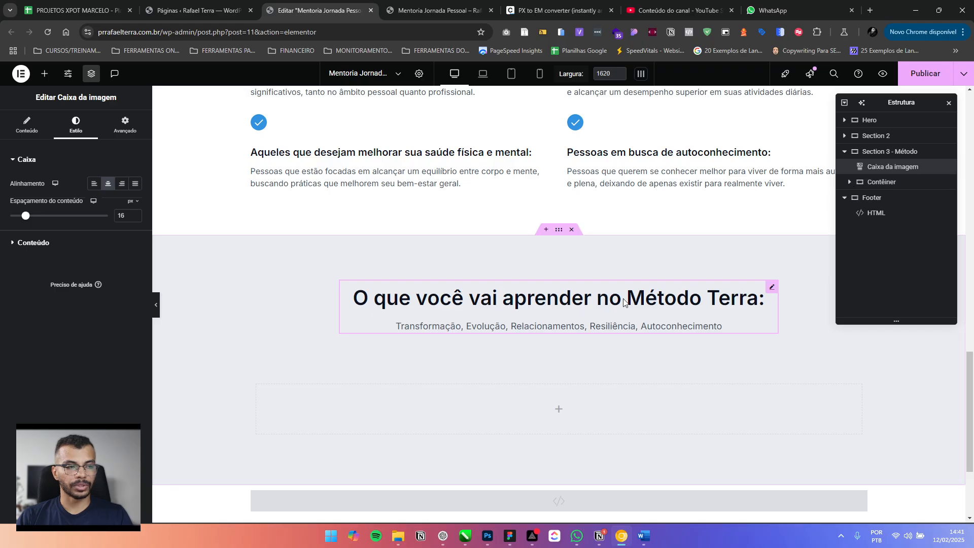
double_click(880, 182)
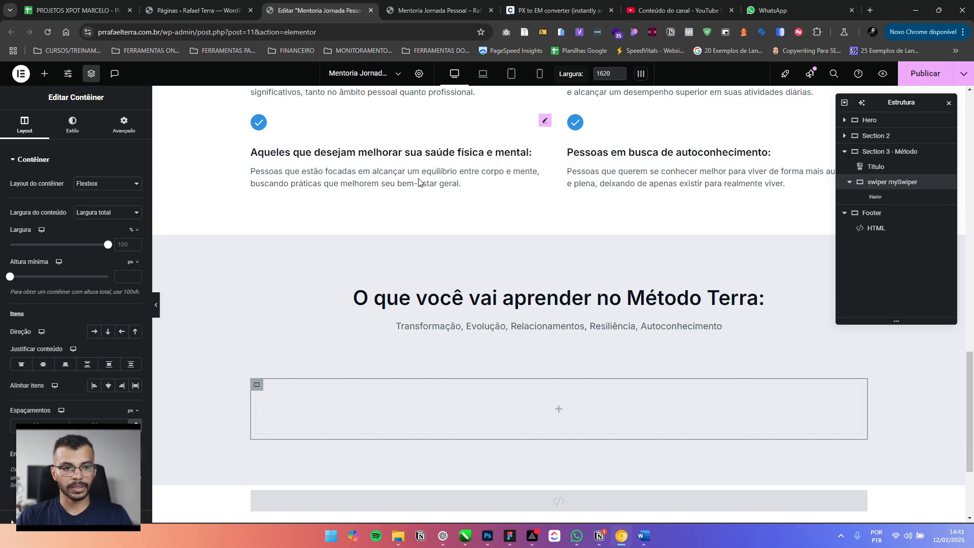
Nest a container named "swiper-wrapper" inside swiper mySwiper, and set the outer container's CSS class to "swiper mySwiper"
click(44, 74)
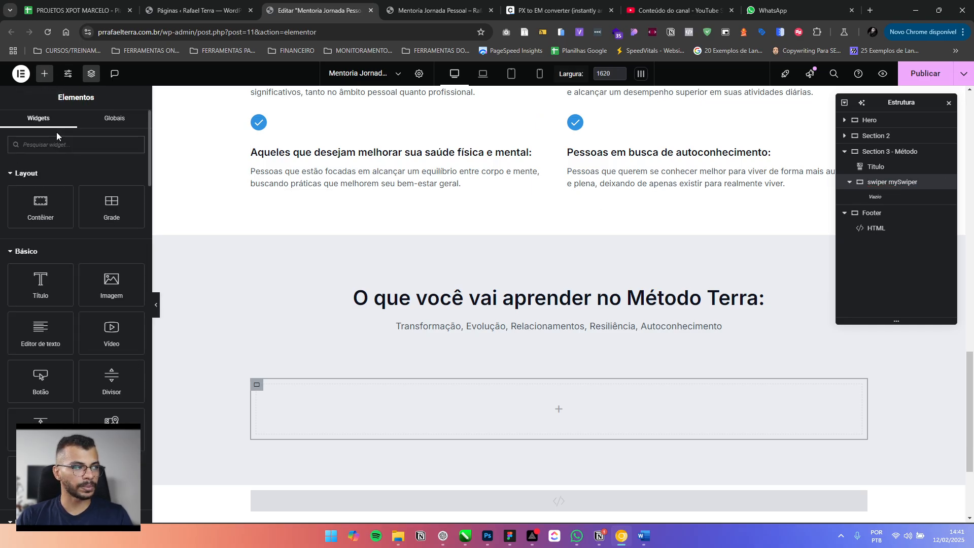
click(51, 209)
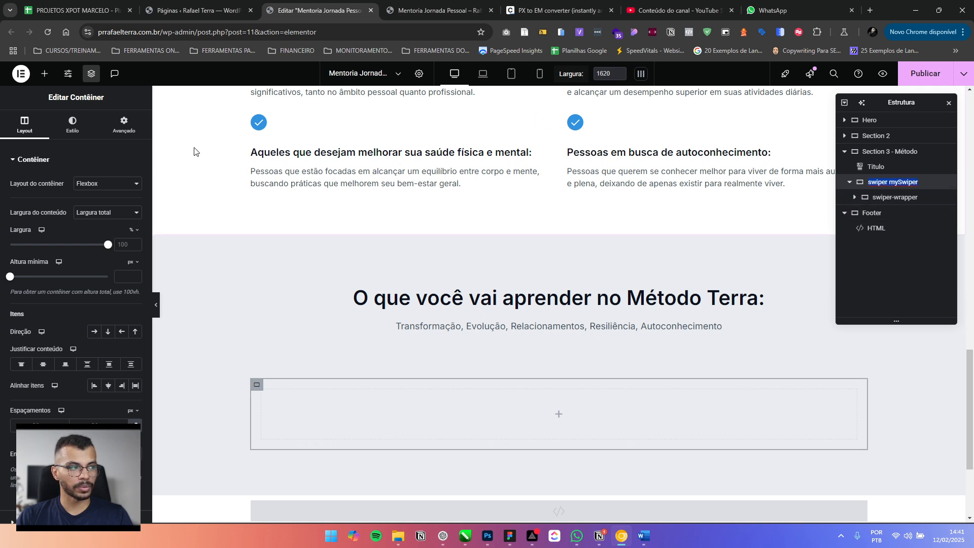
click(123, 131)
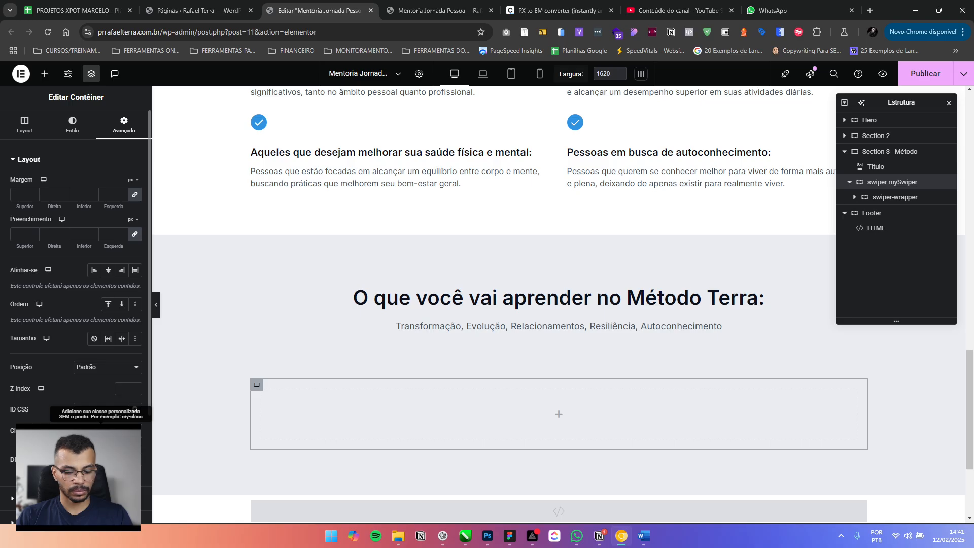
text(per)
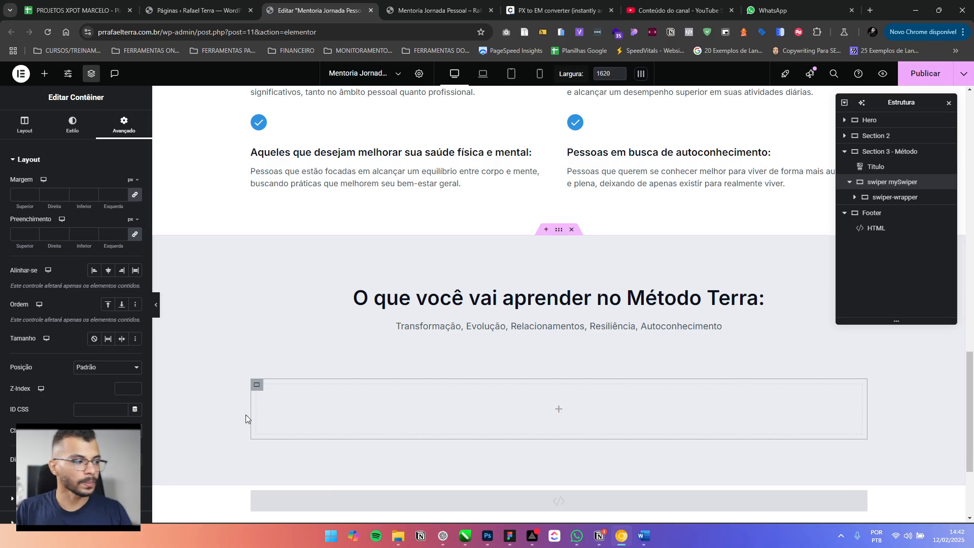
Copy the swiper-wrapper container's name and use it as that container's CSS class
double_click(885, 202)
key(ctrl+c)
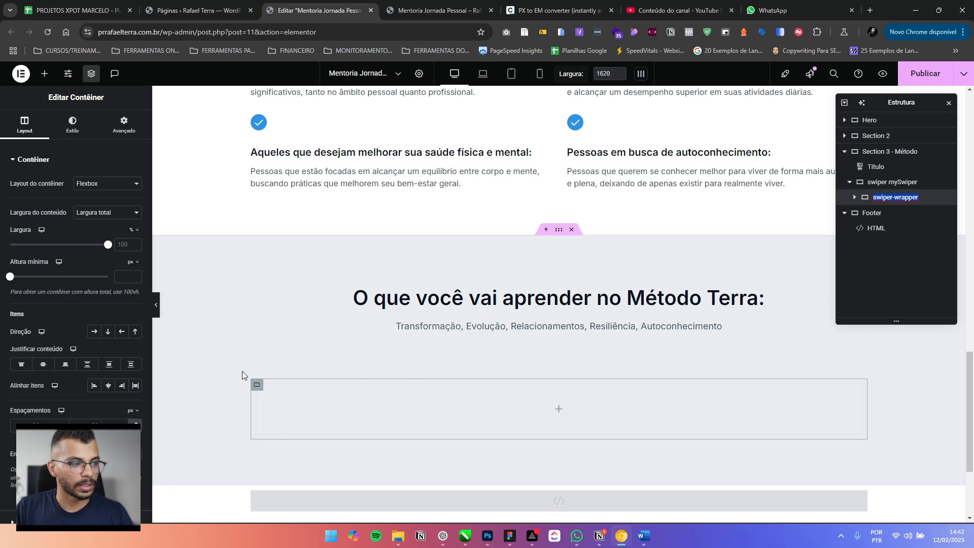
click(890, 184)
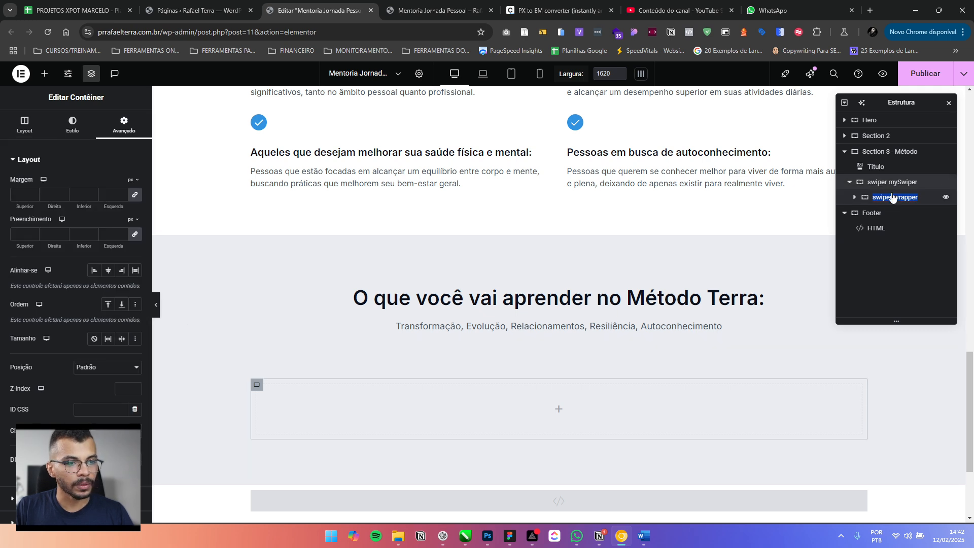
click(894, 197)
click(892, 182)
click(894, 197)
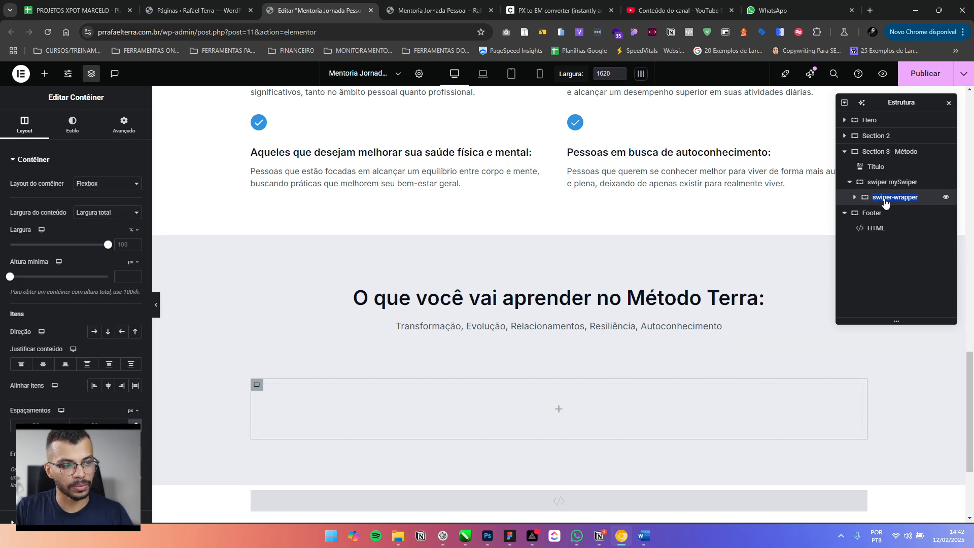
click(123, 125)
scroll(98, 295, down, 5)
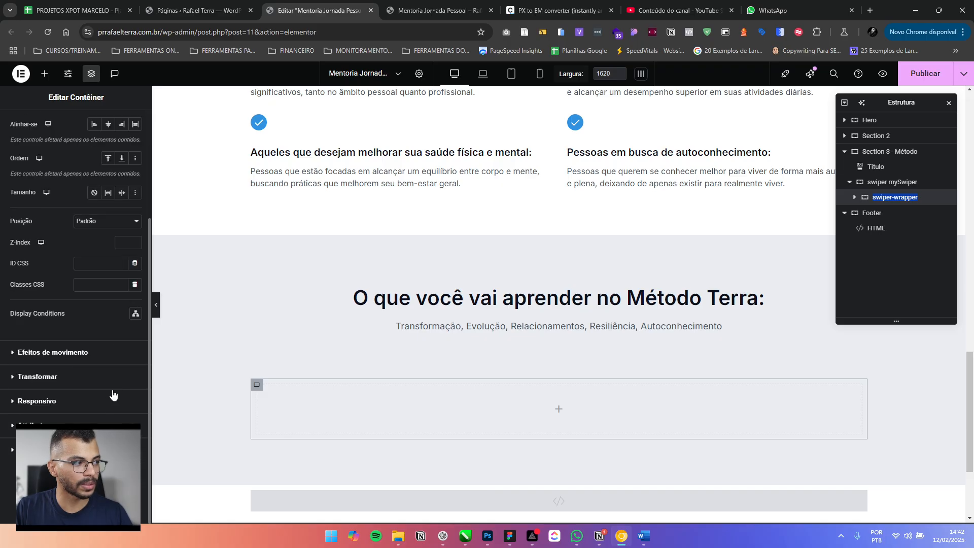
click(98, 287)
key(ctrl+v)
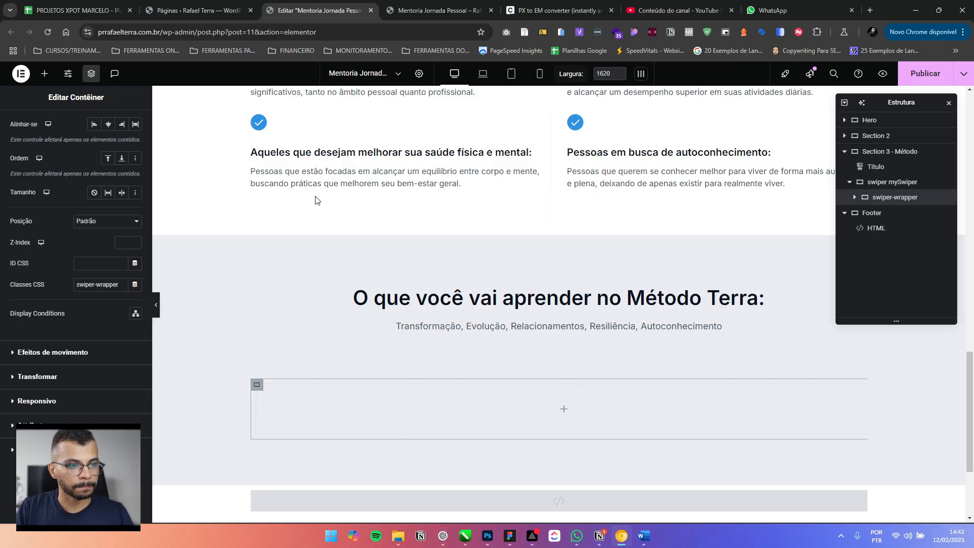
Give swiper mySwiper a horizontal row direction, column and row gaps of 0, and no wrapping
click(901, 185)
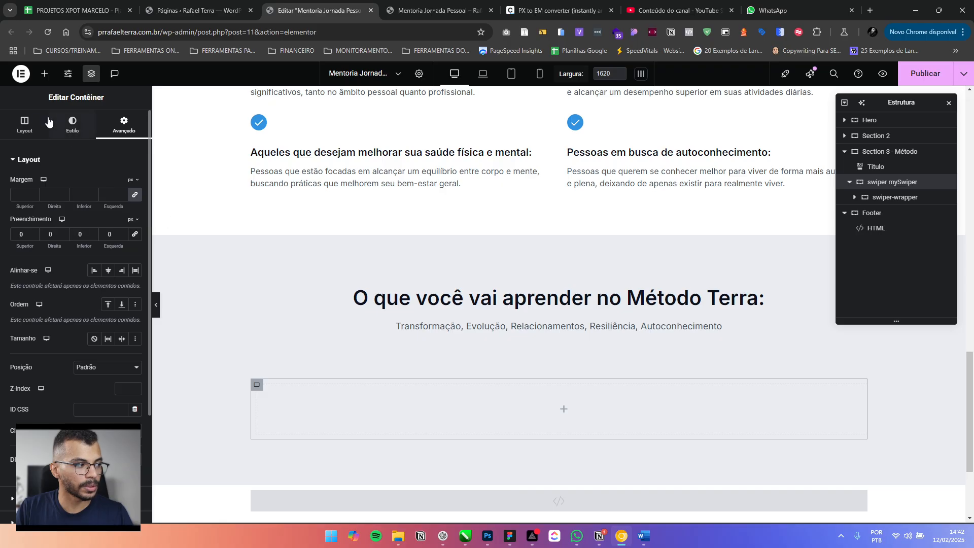
click(26, 124)
scroll(83, 319, down, 1)
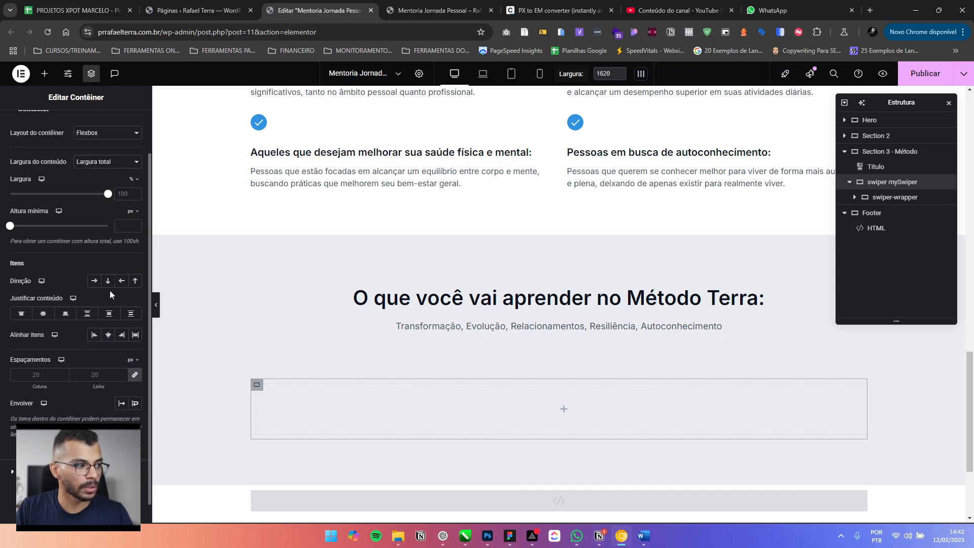
click(94, 281)
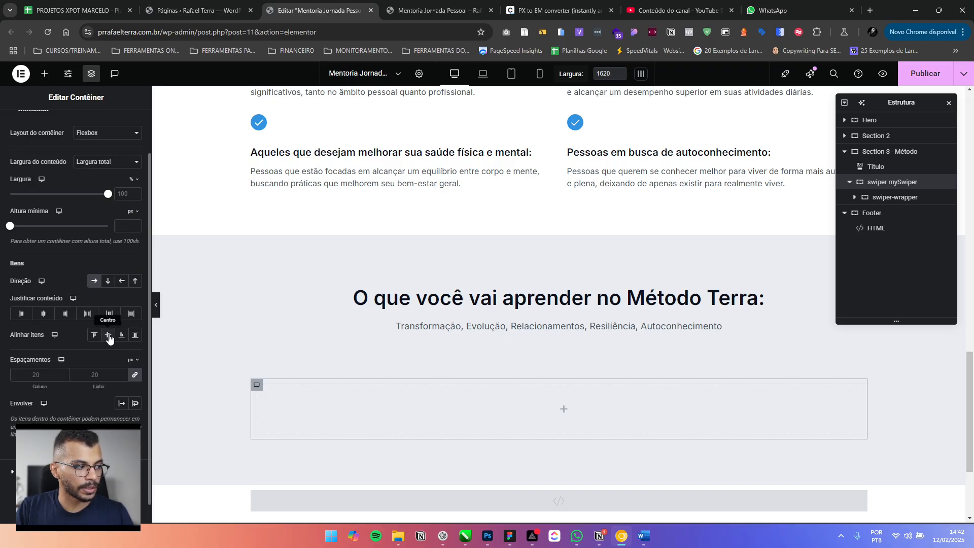
click(135, 377)
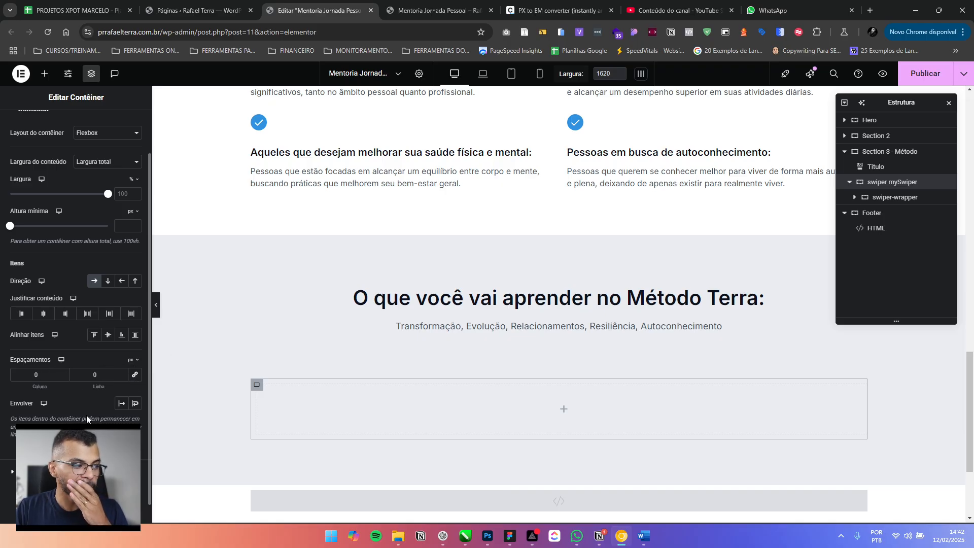
click(122, 402)
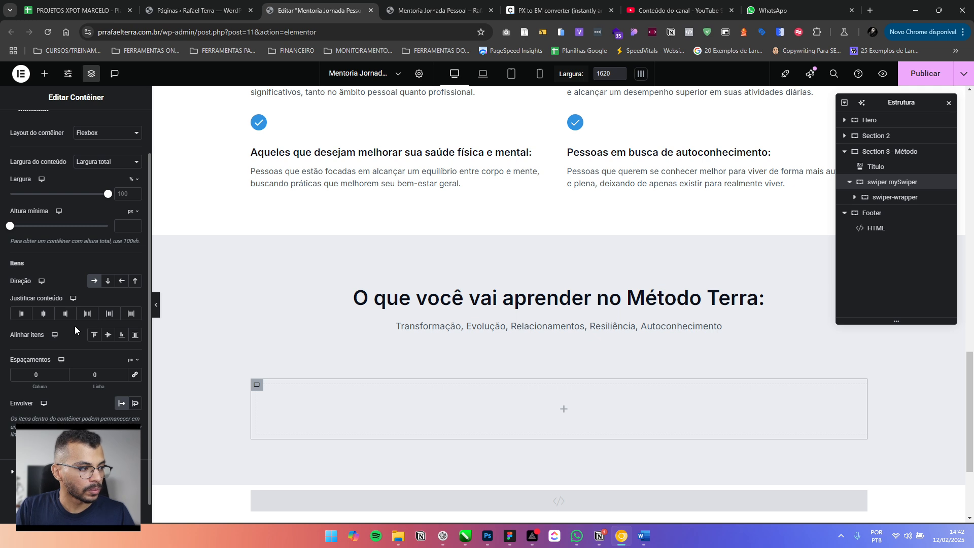
Set swiper-wrapper's padding to 0 on all sides, with a horizontal row direction and items aligned to the center
click(896, 198)
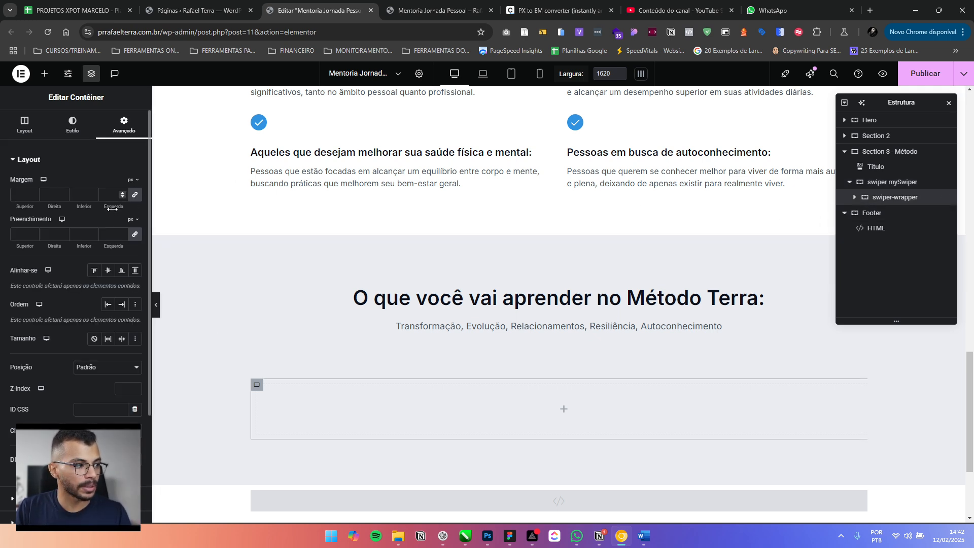
click(133, 237)
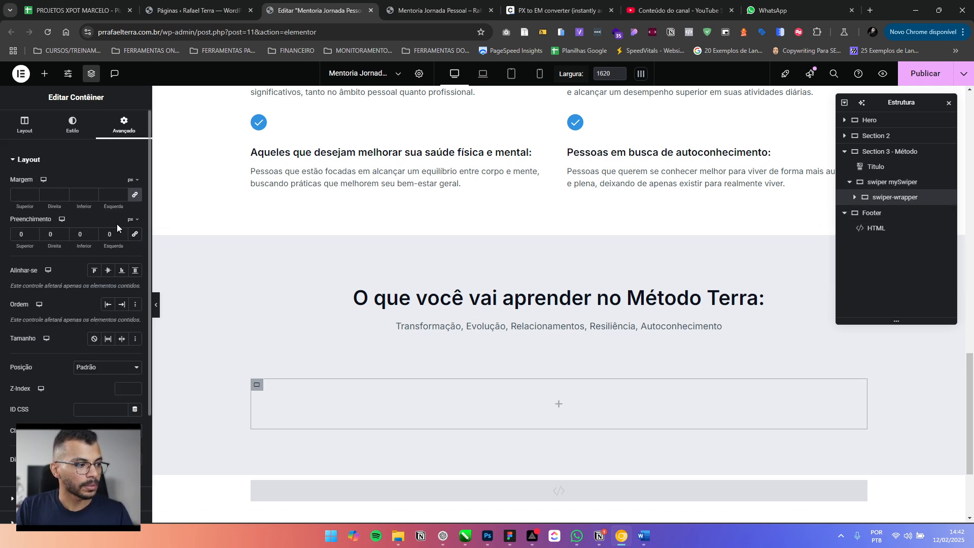
click(34, 133)
click(99, 334)
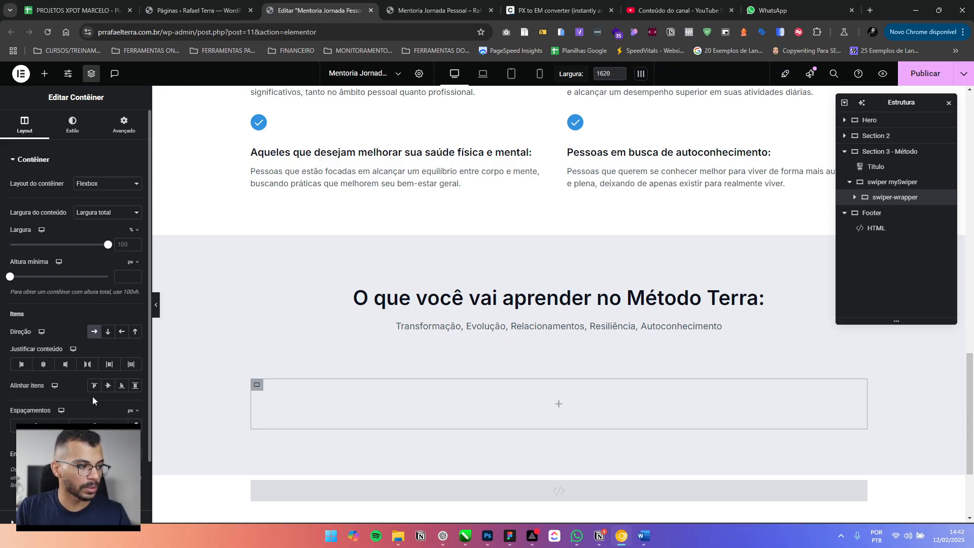
click(108, 387)
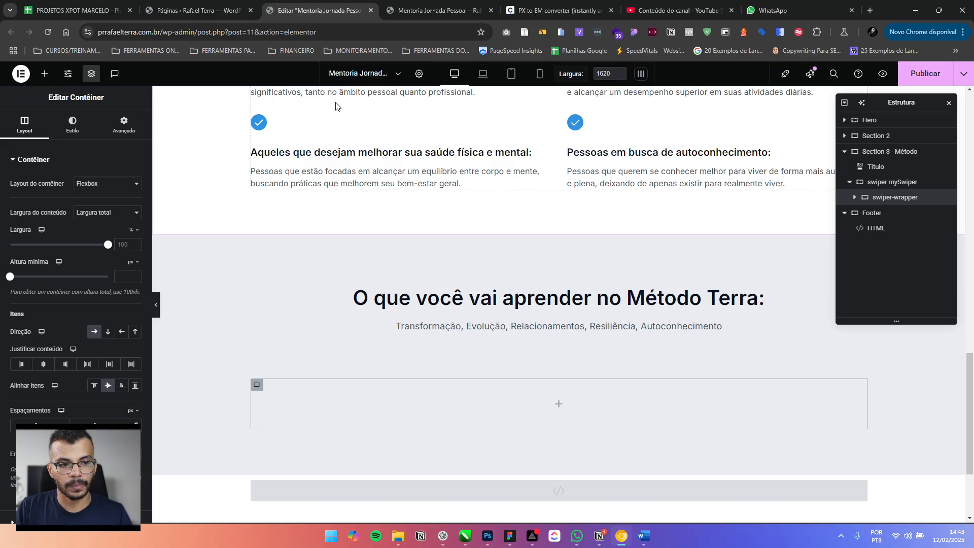
Add a container inside swiper-wrapper and rename it "swiper-slide"
click(45, 74)
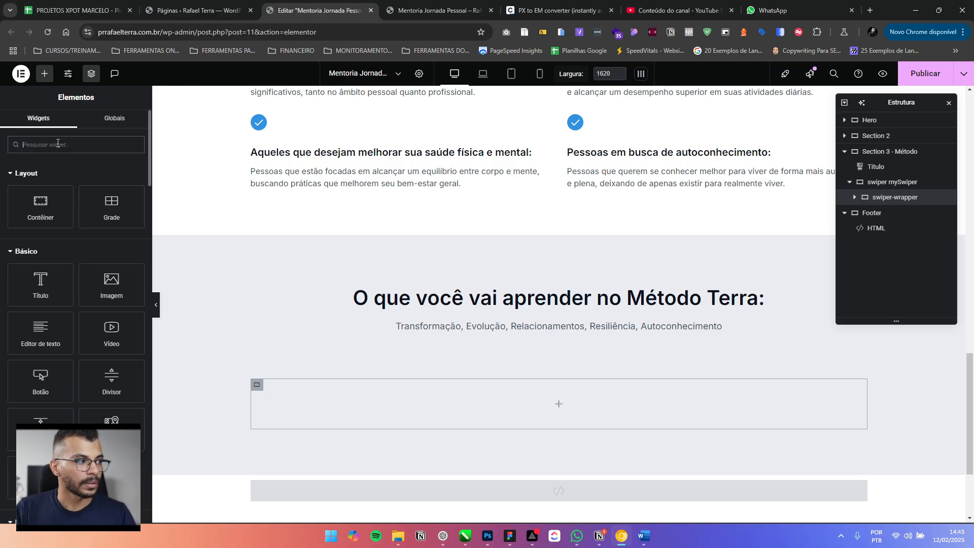
click(44, 200)
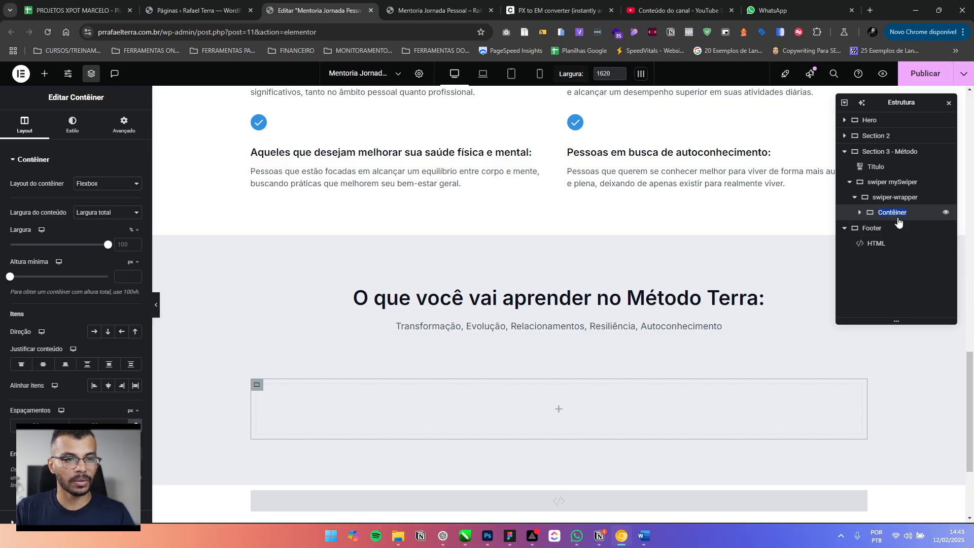
text(sl)
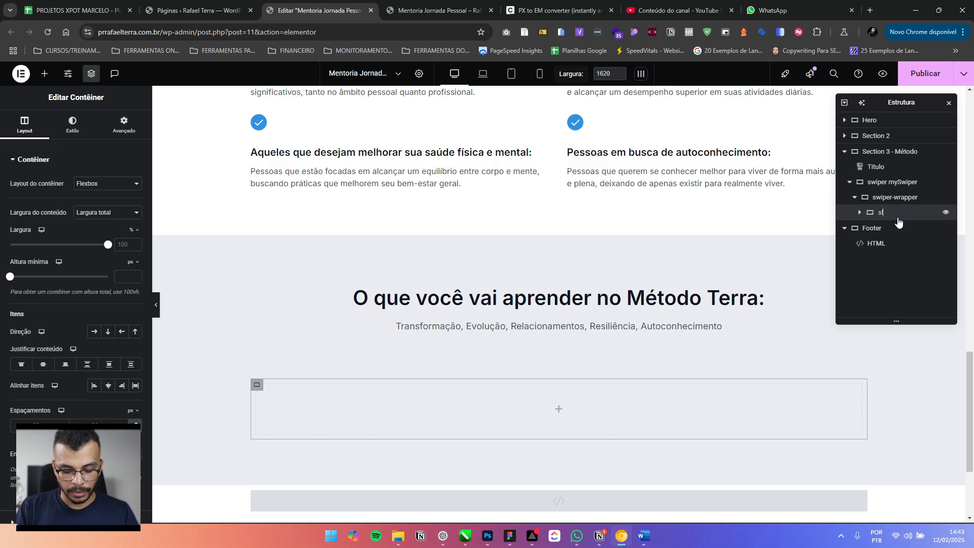
text(ide-)
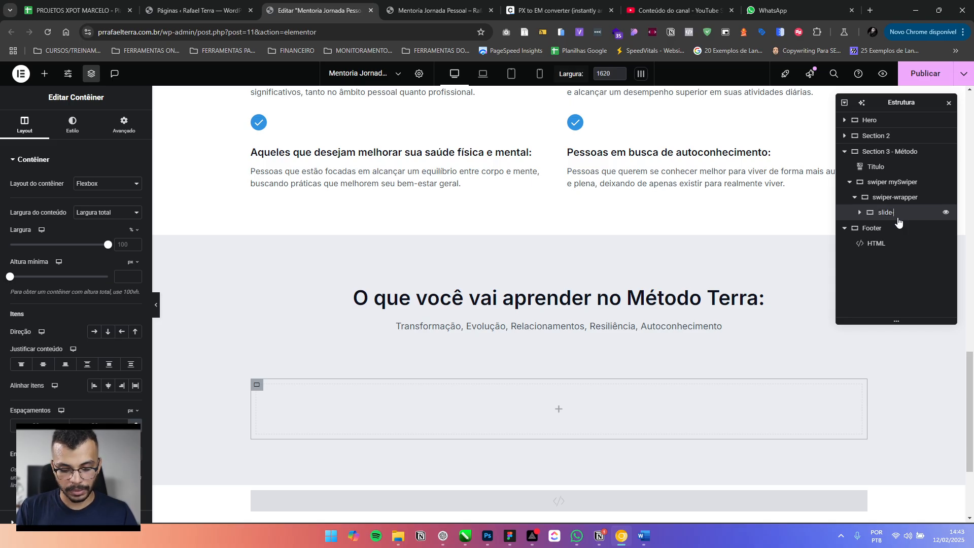
key(BackSpace)
key(BackSpace)
key(BackSpace)
key(BackSpace)
key(BackSpace)
text(swi)
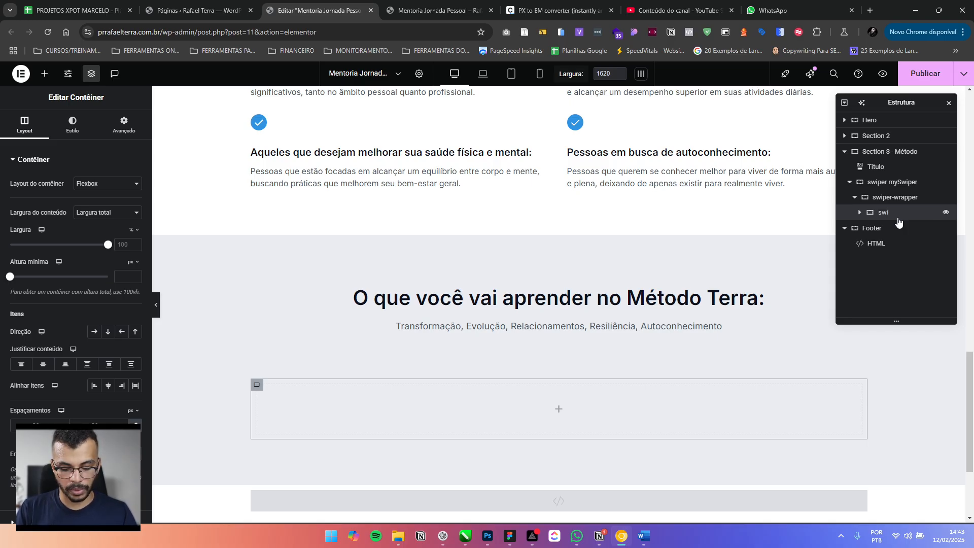
text(per-slide)
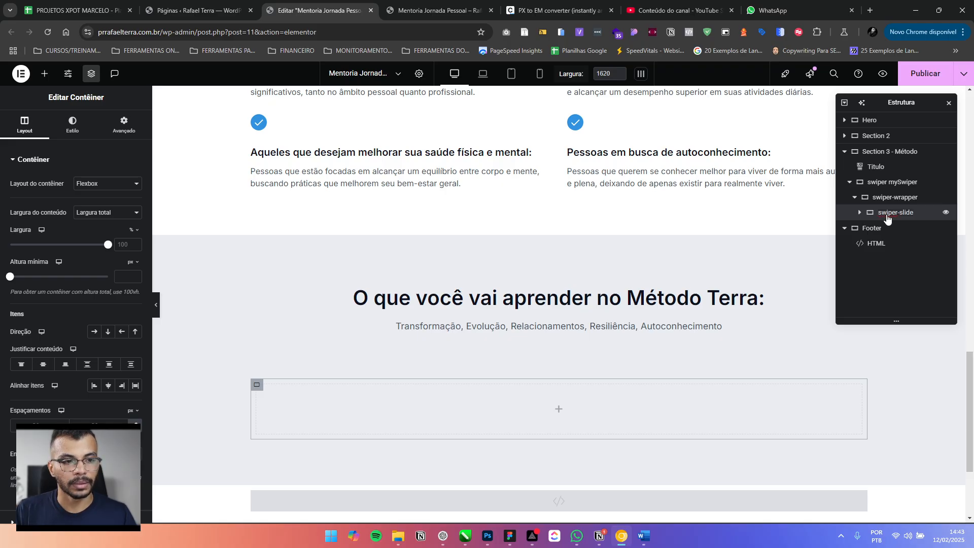
click(123, 124)
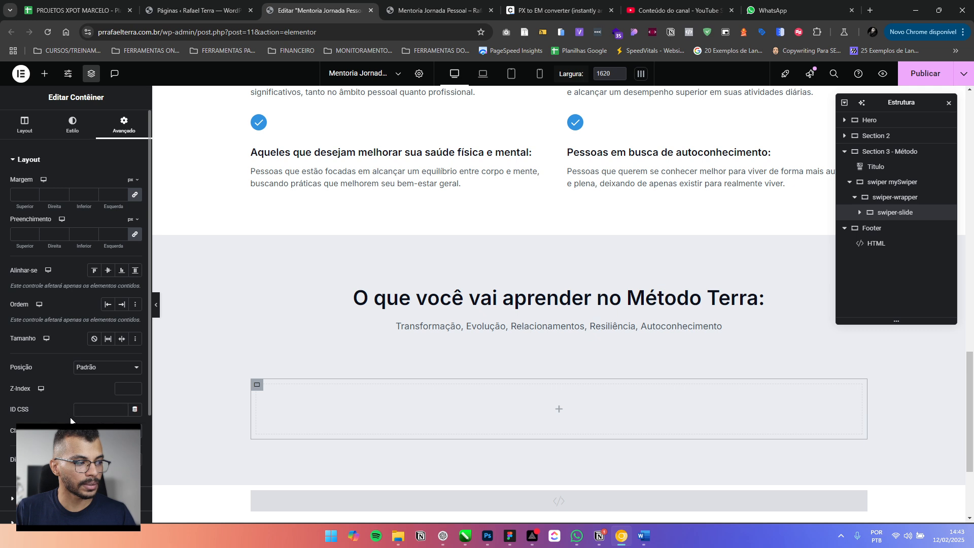
Nest a new container inside swiper-slide and rename it "Conteudo"
click(860, 213)
click(49, 77)
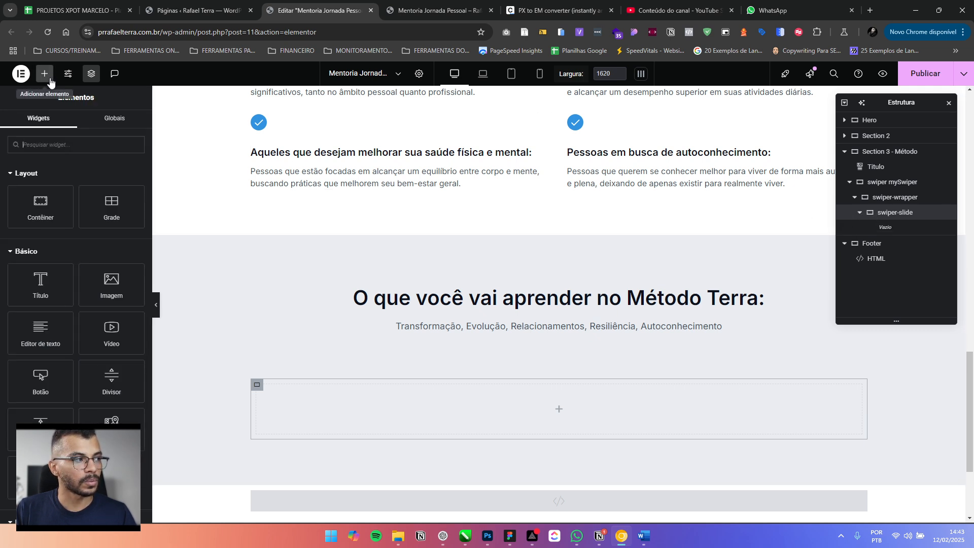
click(48, 190)
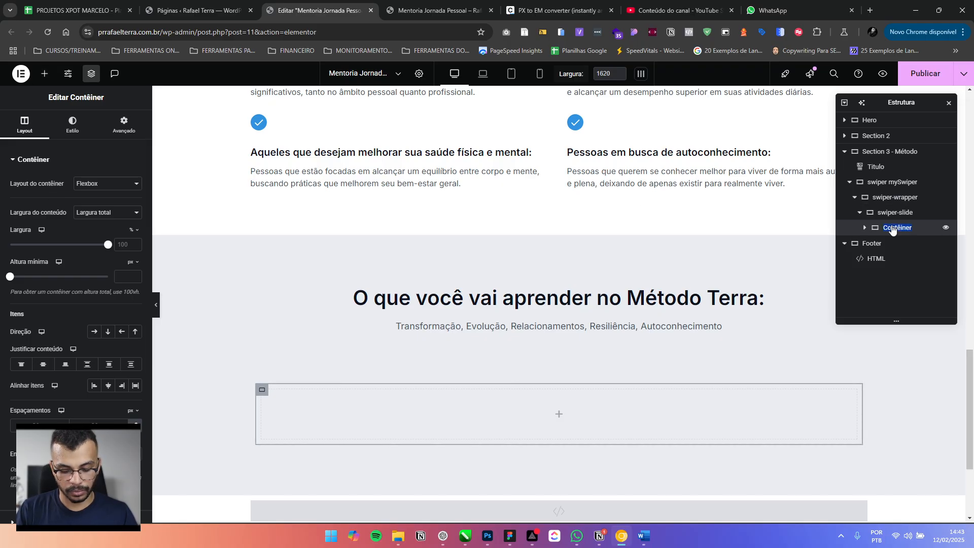
text(C)
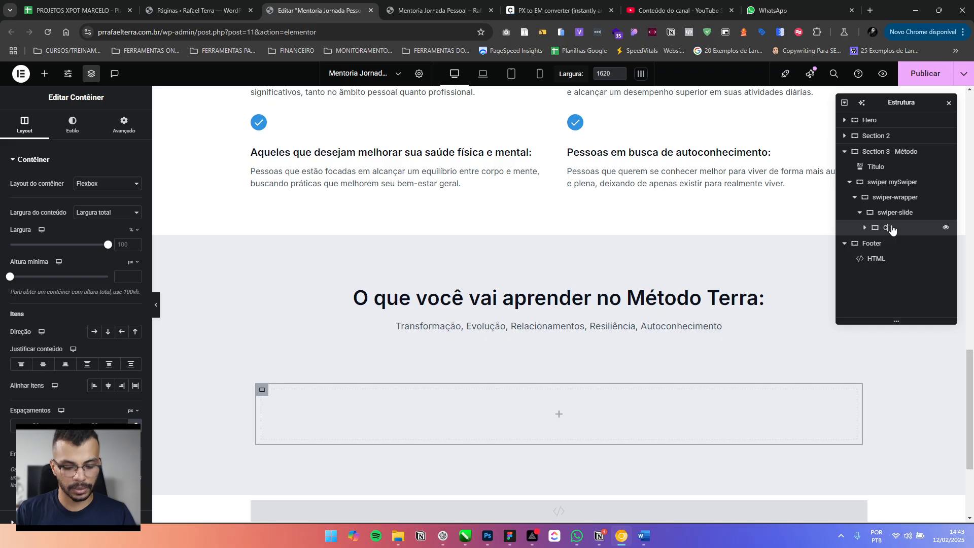
text(onteu)
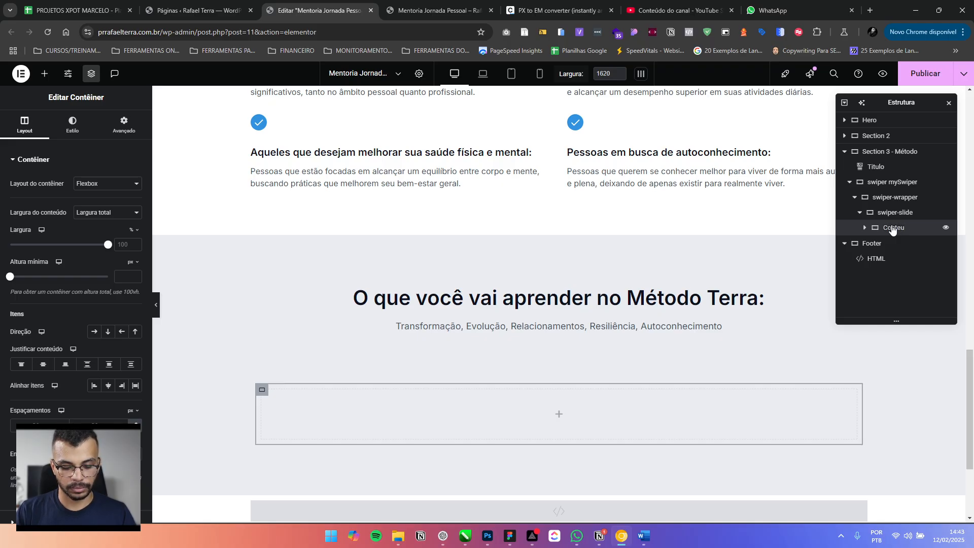
text(do)
click(900, 217)
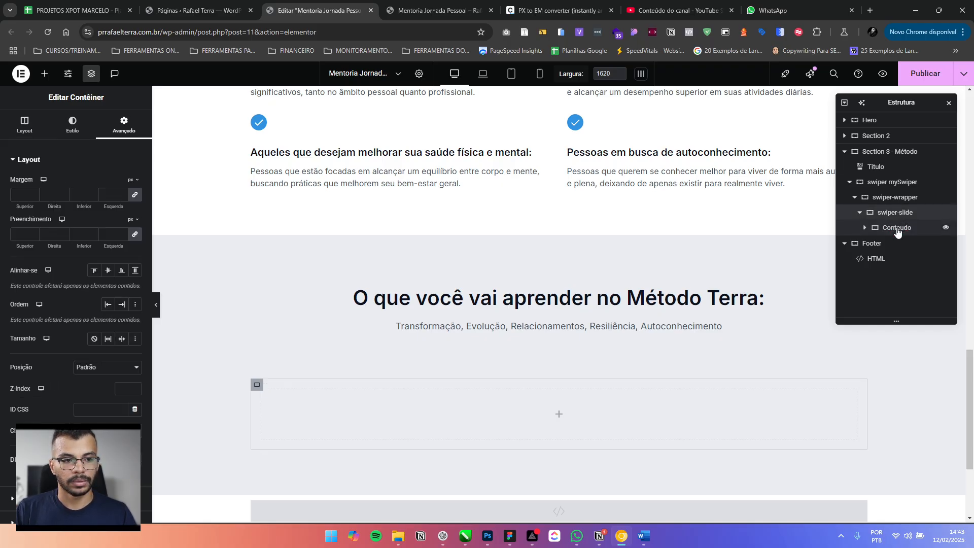
click(895, 228)
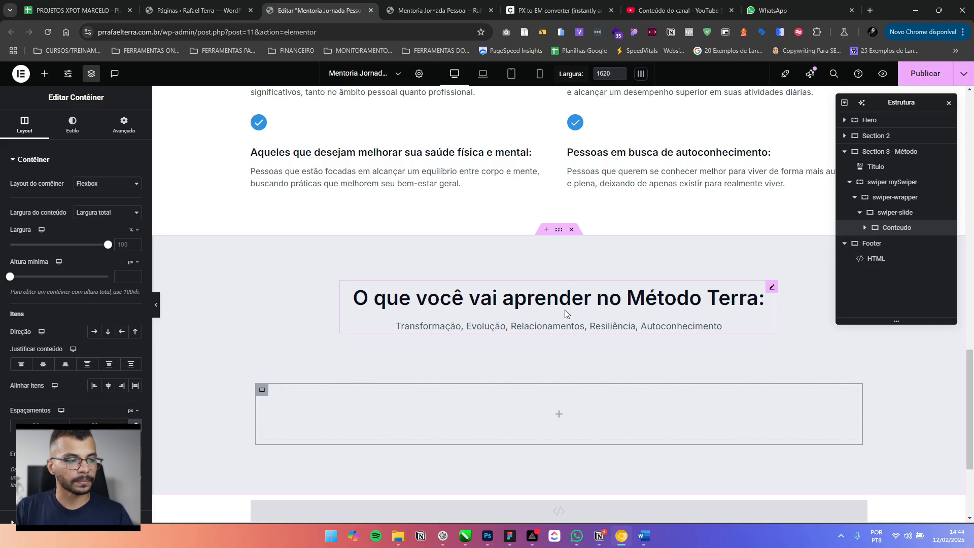
Set swiper-slide's padding to 0, with a vertical column direction and its content centered on both axes
scroll(558, 310, down, 2)
click(891, 213)
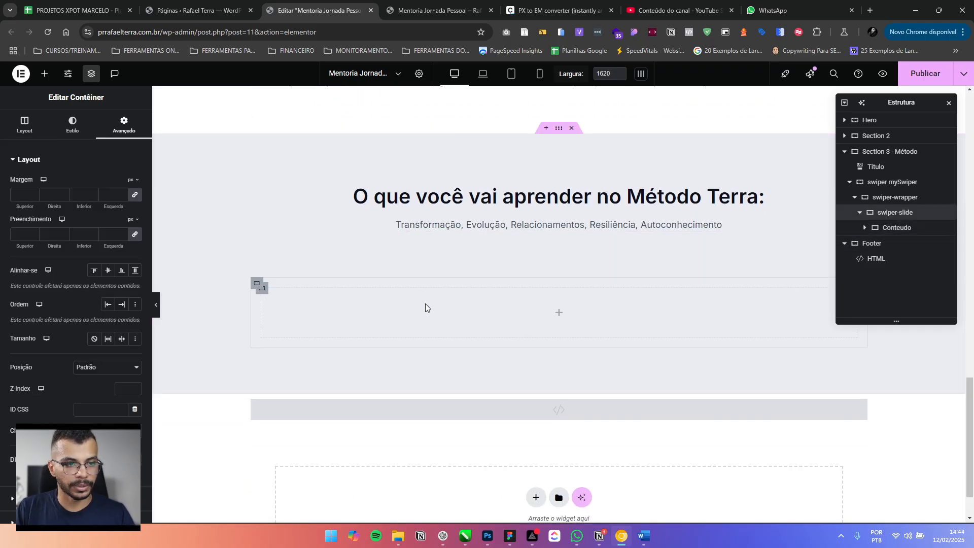
click(135, 234)
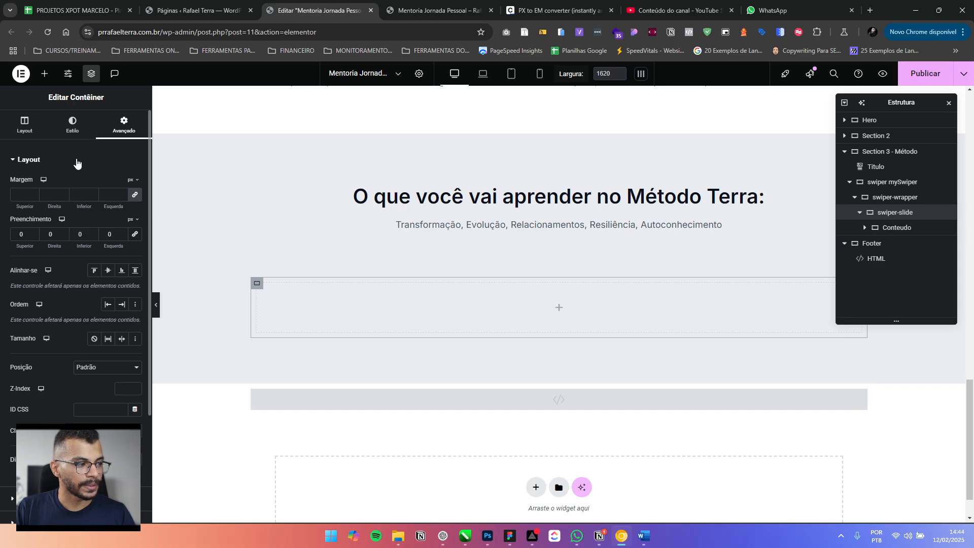
click(24, 124)
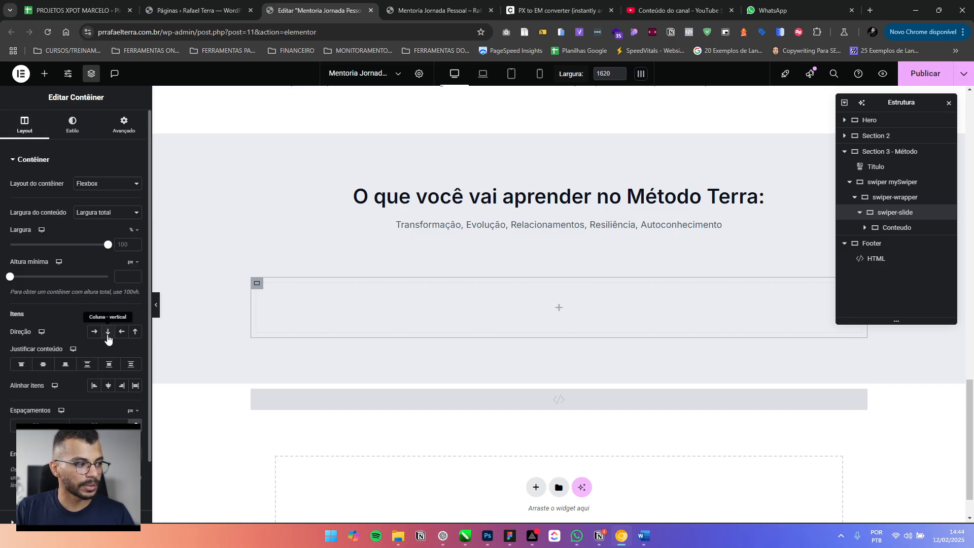
click(107, 333)
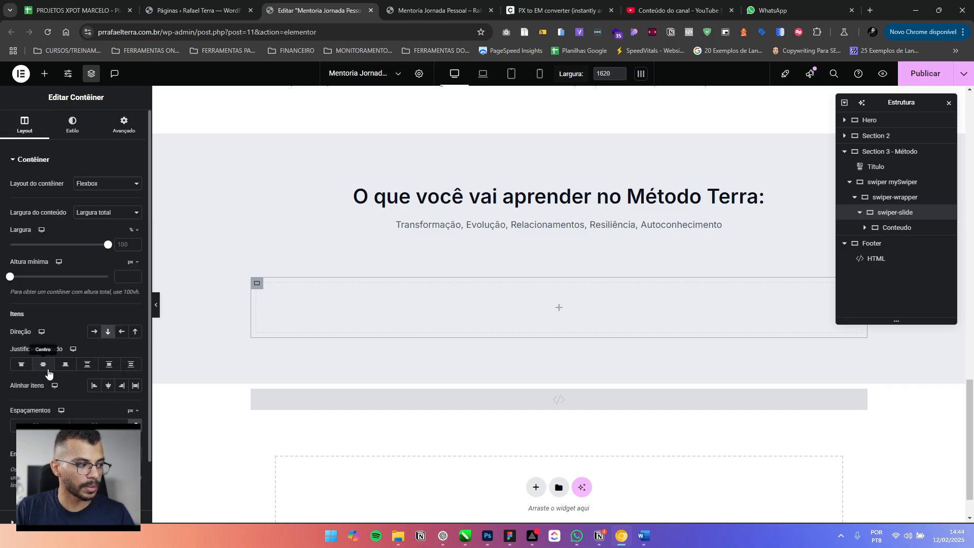
click(108, 386)
click(43, 364)
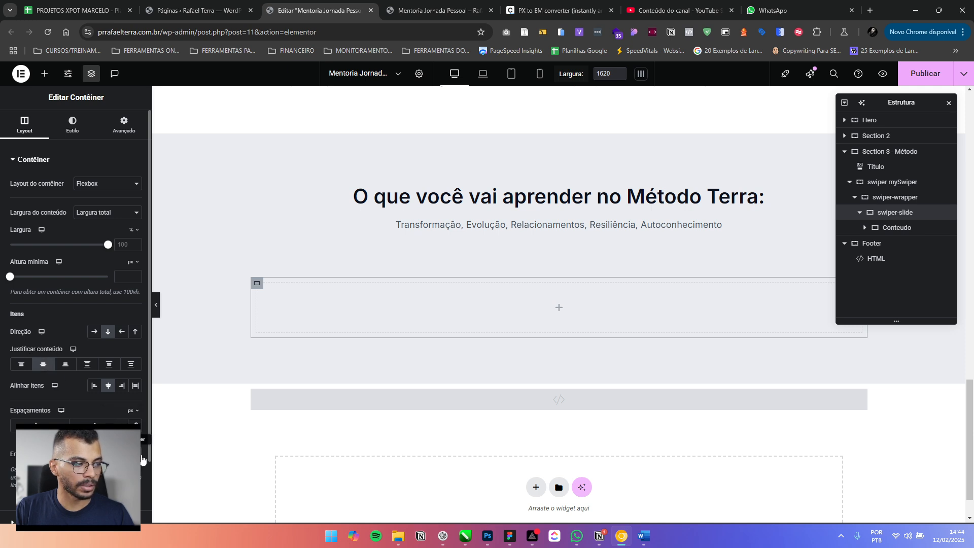
Set the Conteudo container to a vertical column, with items aligned to the start and content justified to the center
click(895, 228)
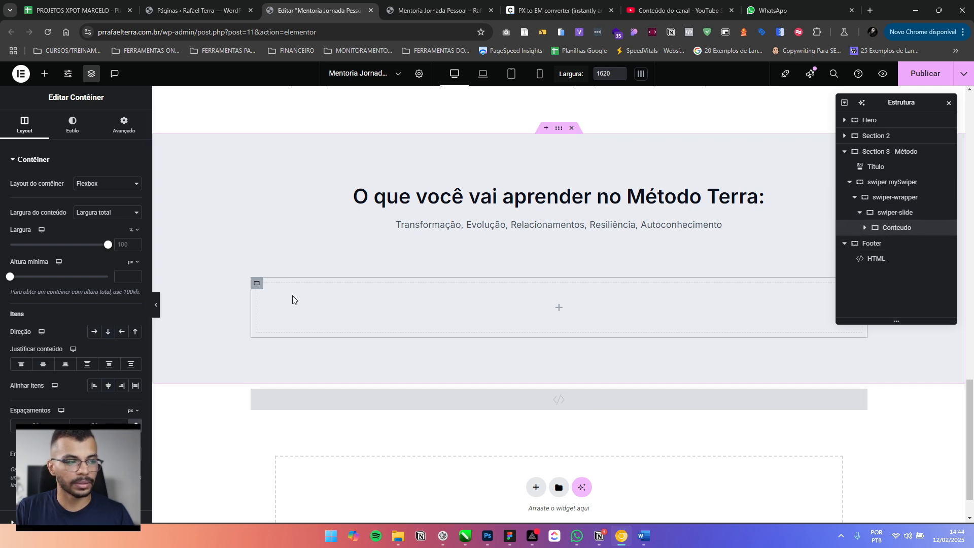
click(108, 332)
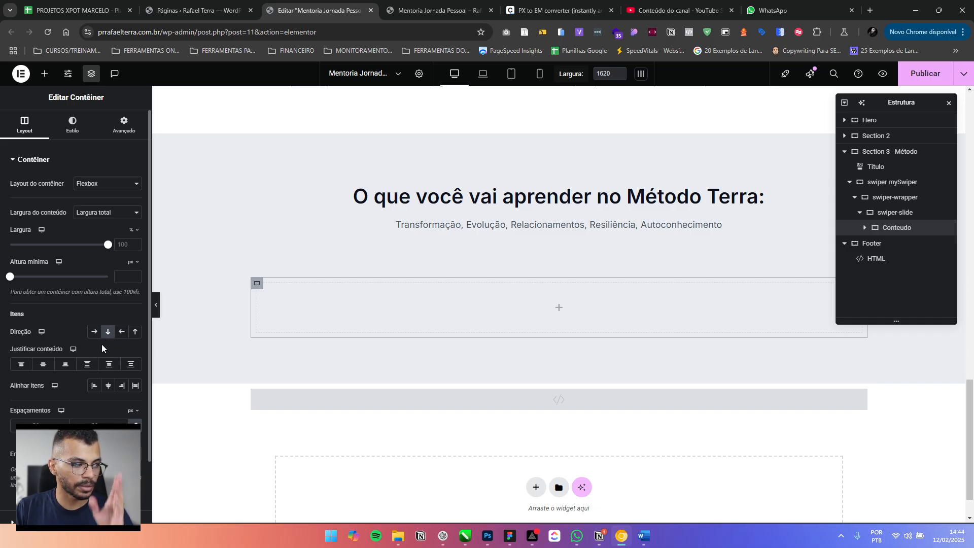
click(95, 386)
click(43, 364)
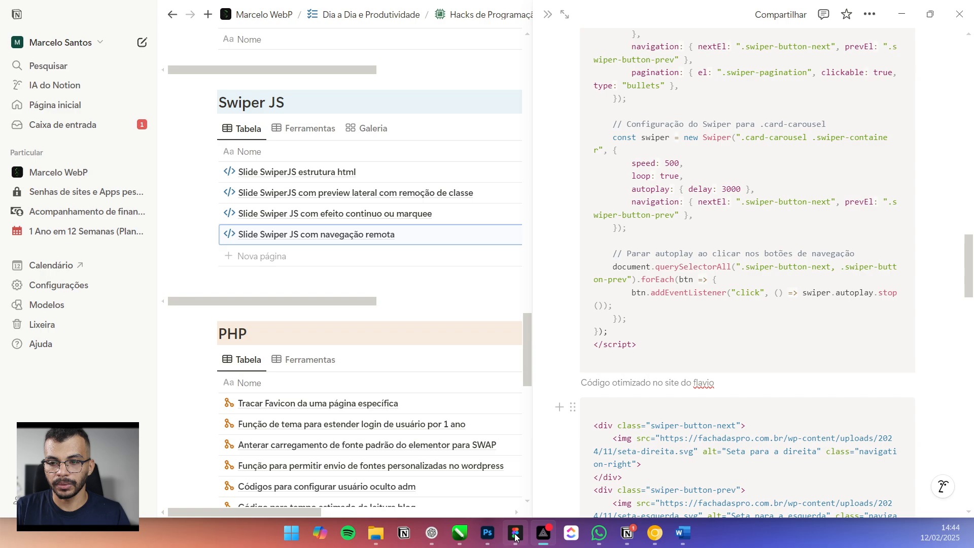
Switch to the Figma design and inspect the AULA 1 badge's padding, size and styling within the first lesson card
click(510, 536)
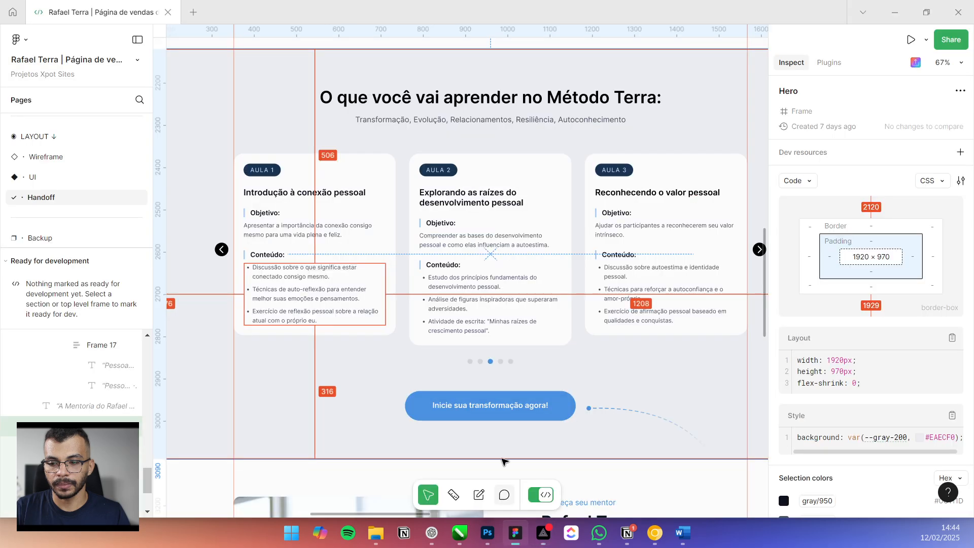
scroll(265, 180, up, 2)
drag(262, 208, 305, 199)
scroll(302, 195, up, 3)
scroll(350, 159, up, 2)
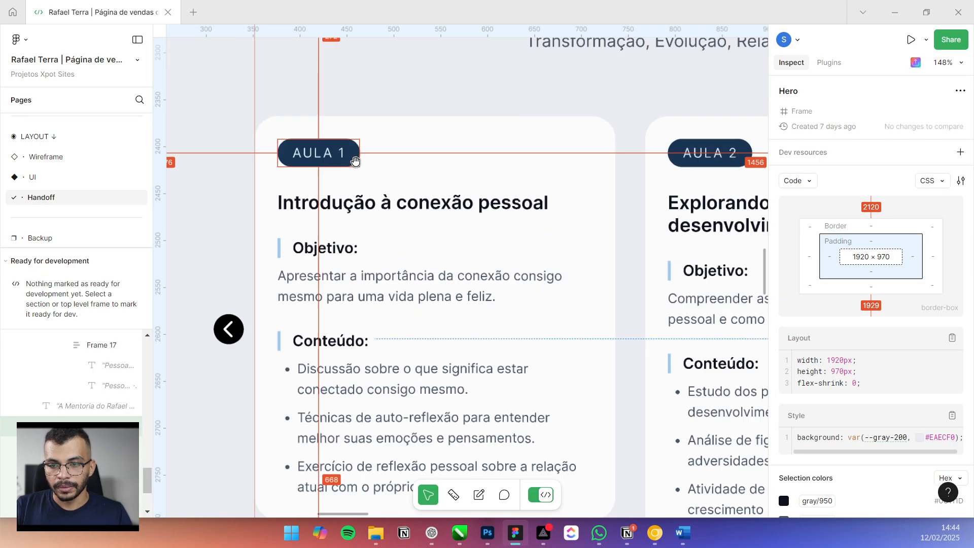
scroll(354, 161, up, 2)
click(358, 160)
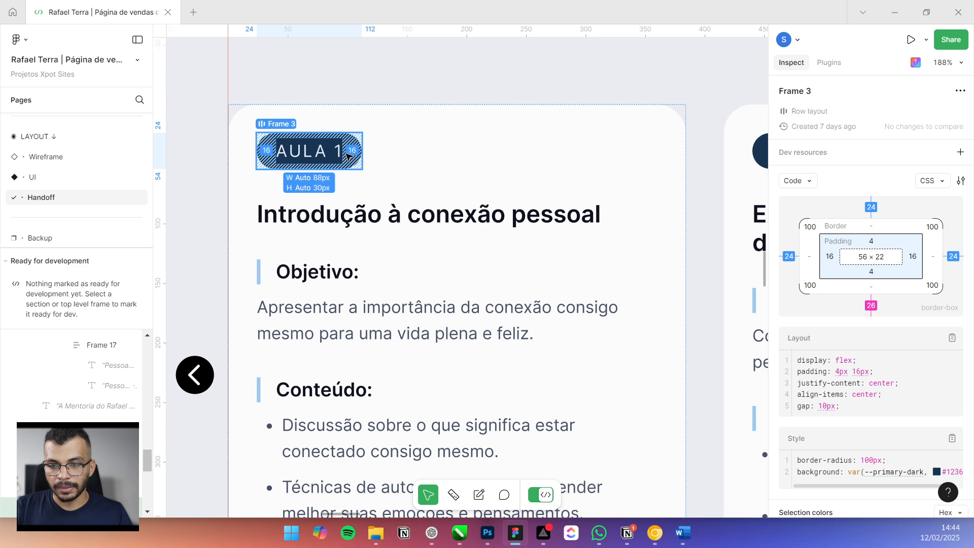
scroll(339, 156, up, 3)
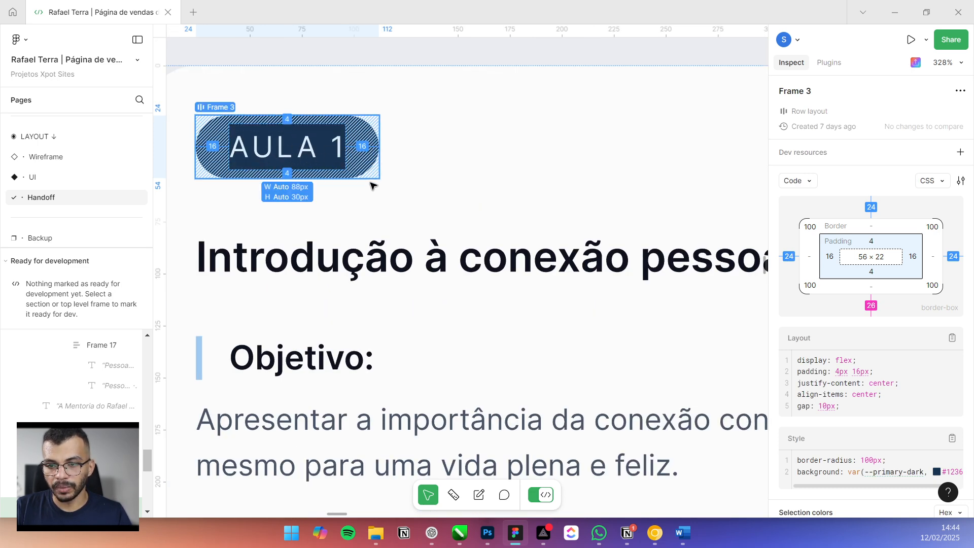
scroll(372, 187, down, 4)
scroll(445, 166, up, 5)
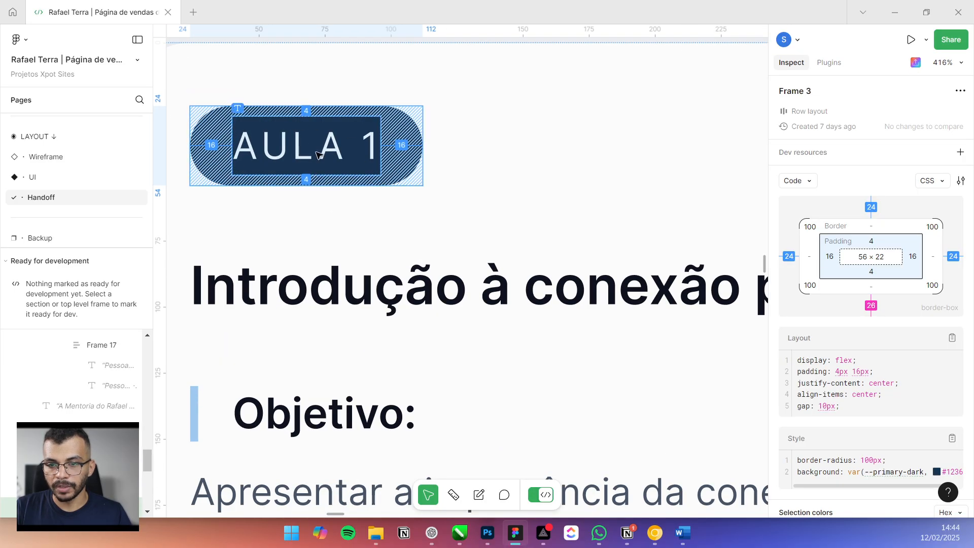
scroll(320, 152, down, 1)
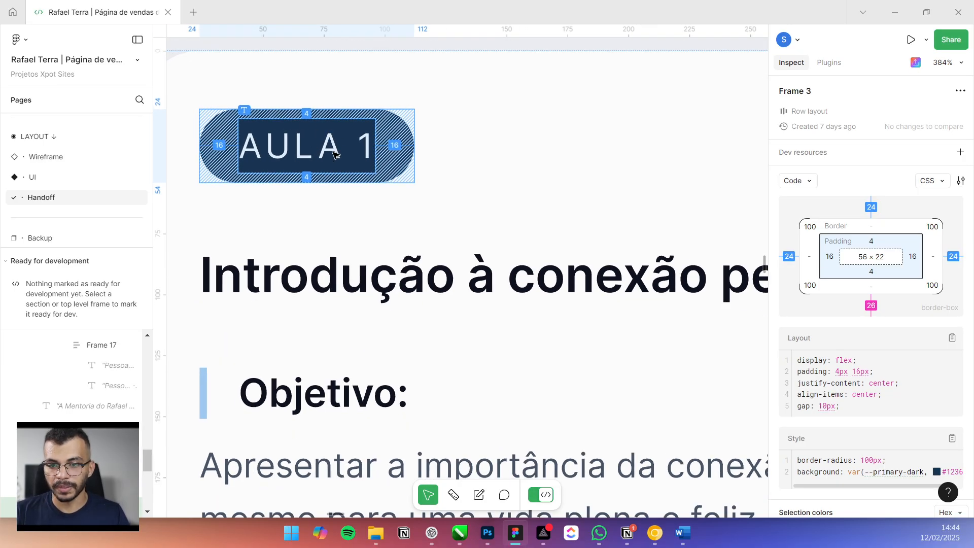
scroll(332, 139, down, 5)
drag(317, 71, 329, 87)
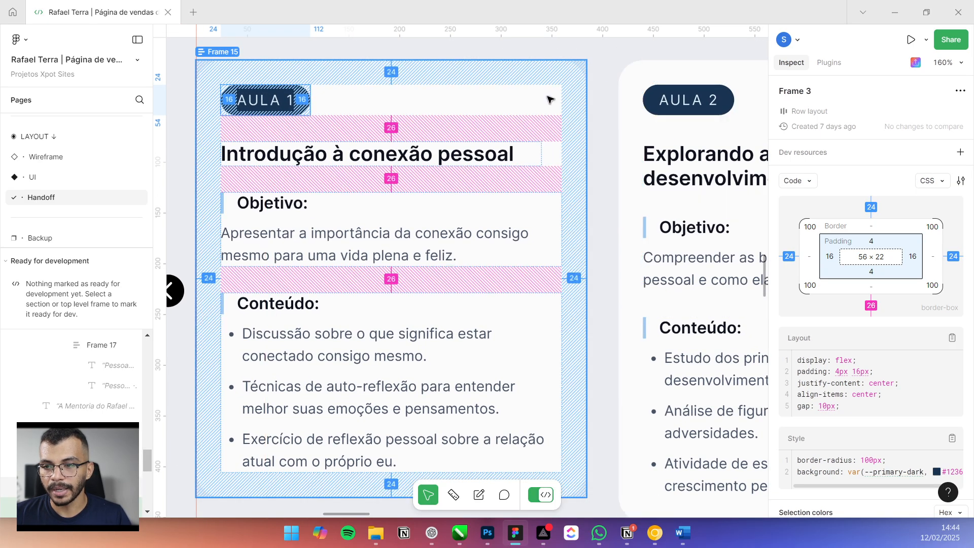
Inspect the horizontal gap between the AULA 1 and AULA 2 cards in their row layout frame
click(551, 98)
click(577, 92)
scroll(577, 77, up, 5)
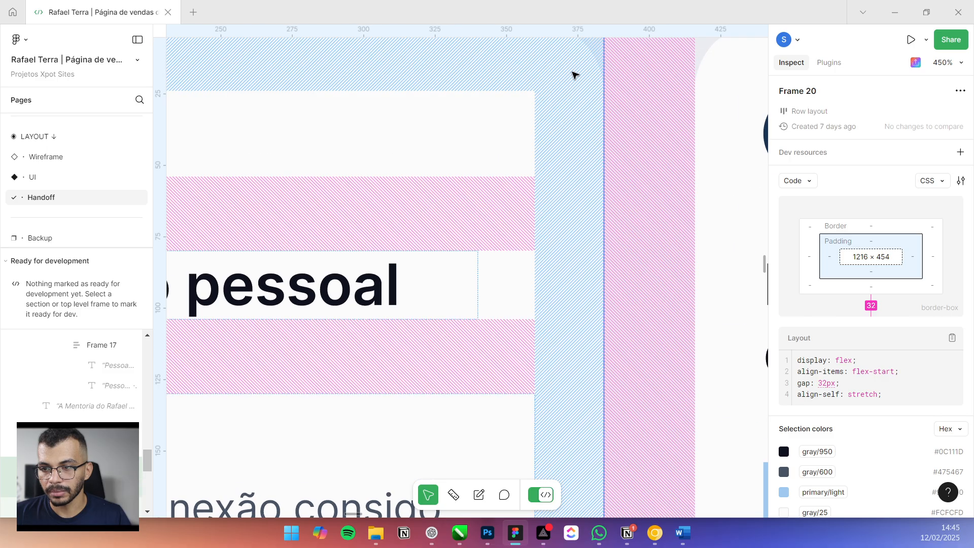
click(625, 128)
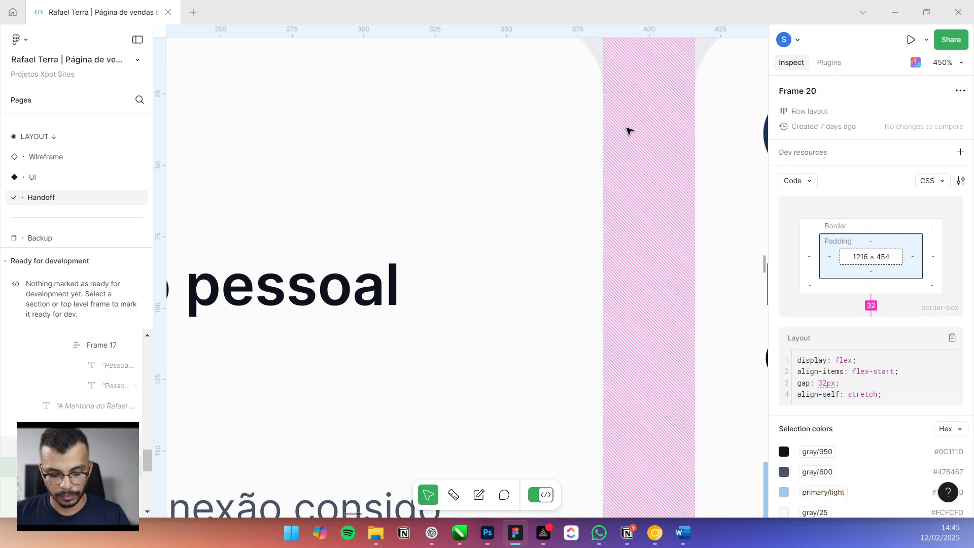
Switch the file to Design Mode and examine the AULA 1 card's size, auto layout spacing, corner radius and fill
key(shift+d)
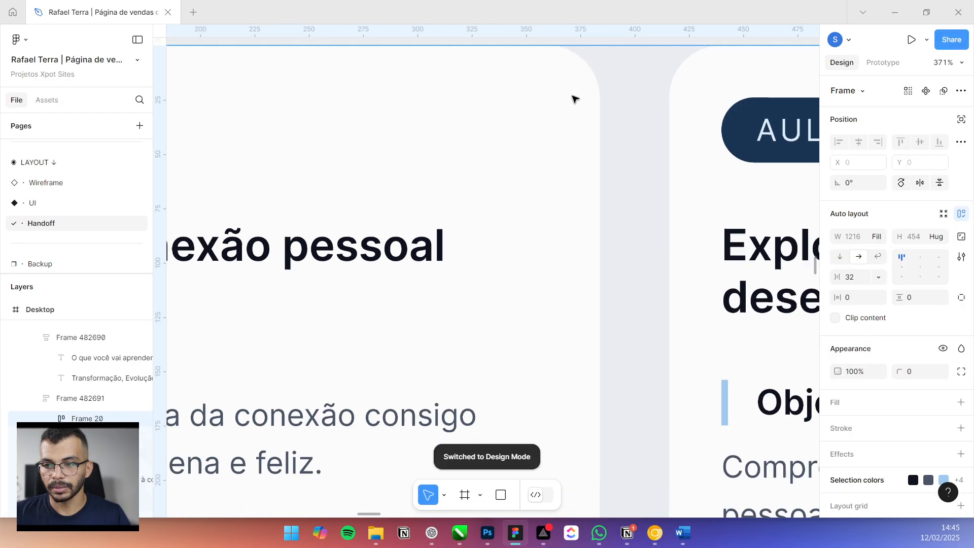
scroll(594, 76, up, 6)
scroll(599, 89, down, 12)
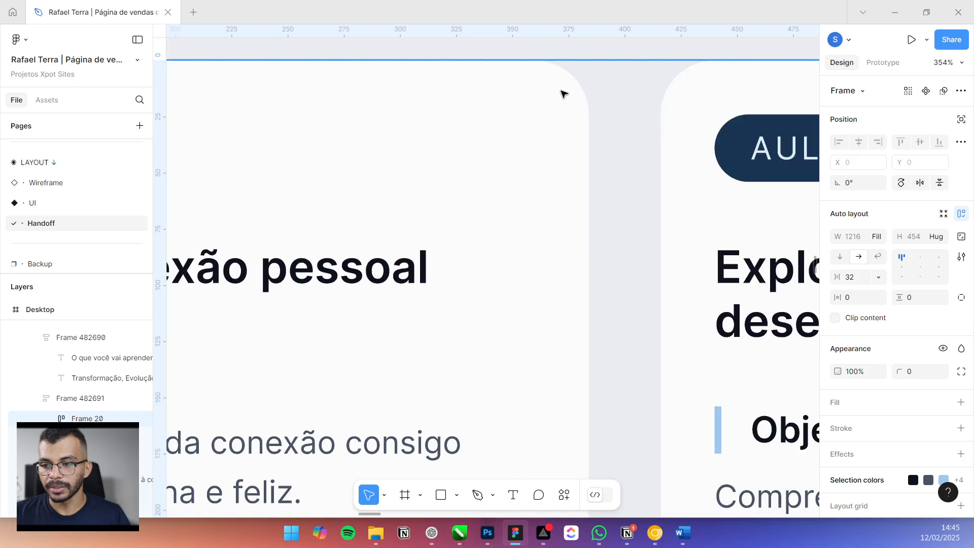
click(528, 110)
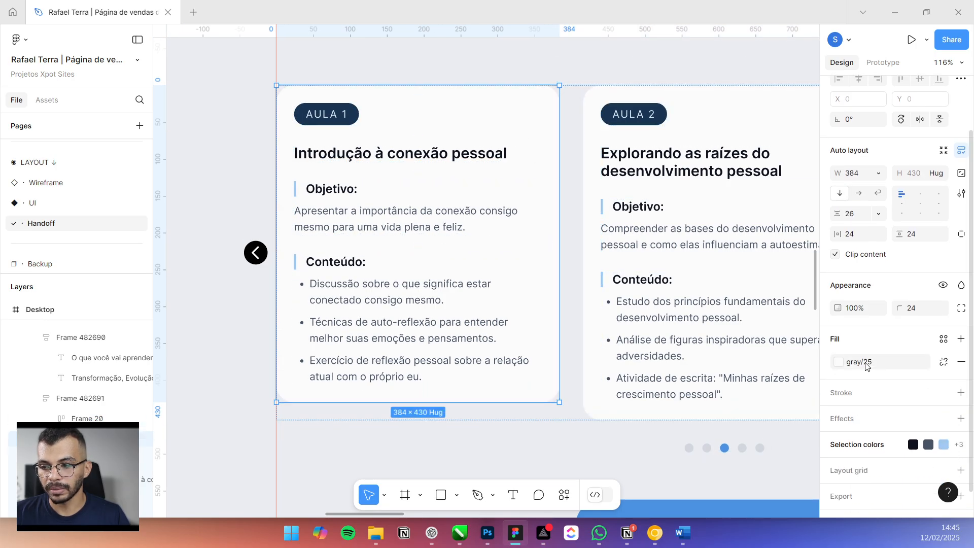
click(545, 426)
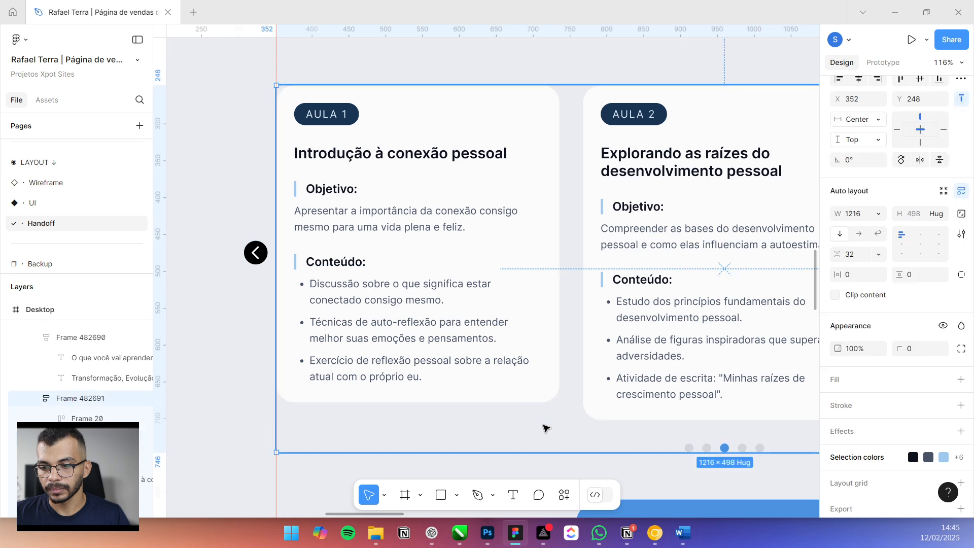
ctrl+click(548, 399)
scroll(578, 355, up, 7)
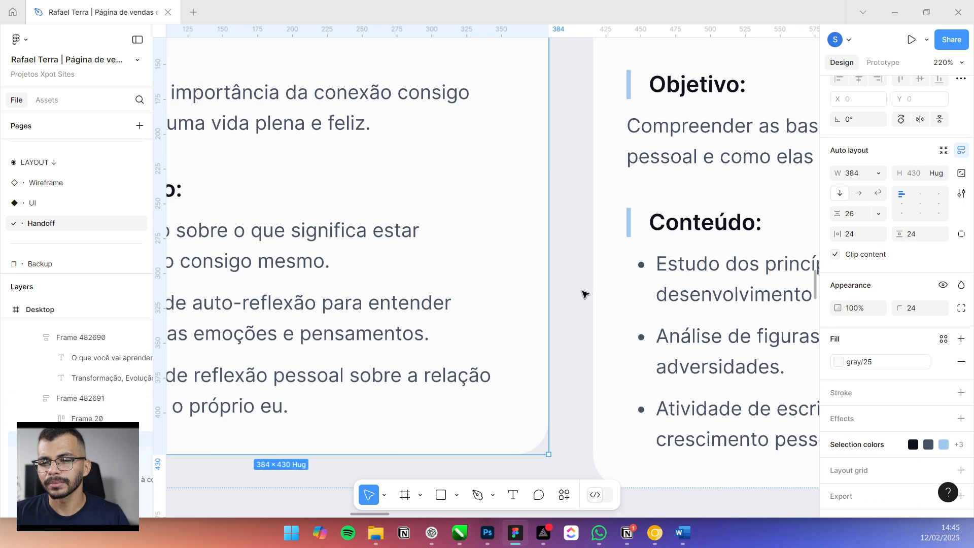
scroll(520, 234, down, 5)
scroll(429, 262, down, 5)
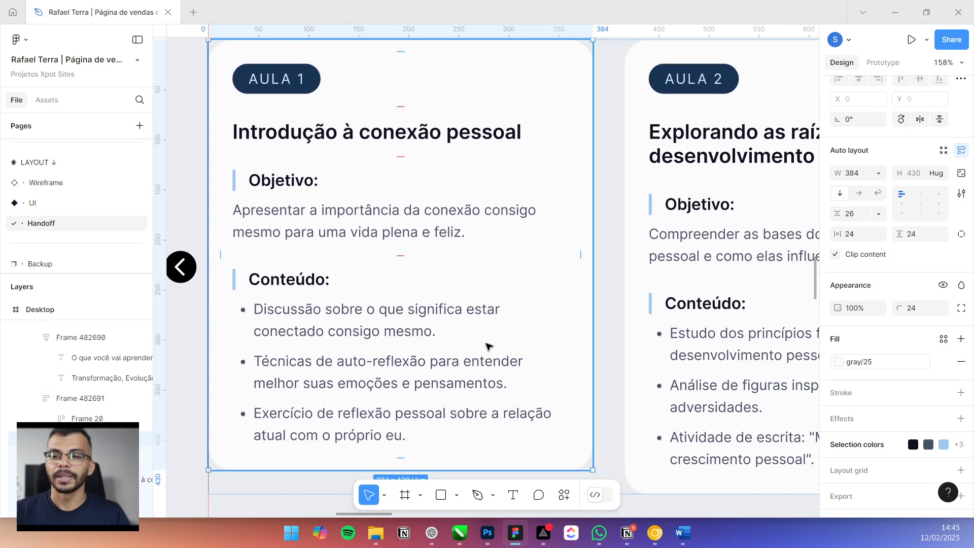
drag(452, 290, 424, 291)
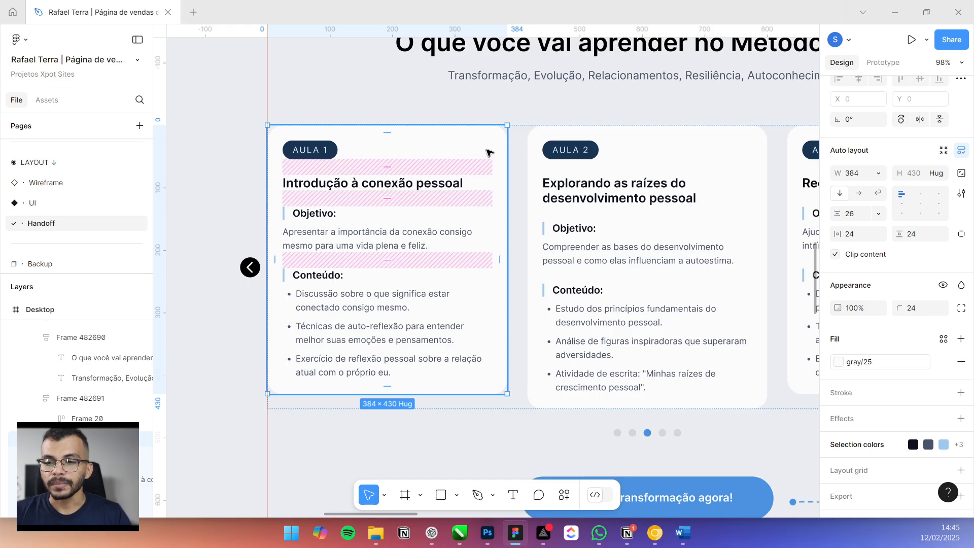
click(472, 120)
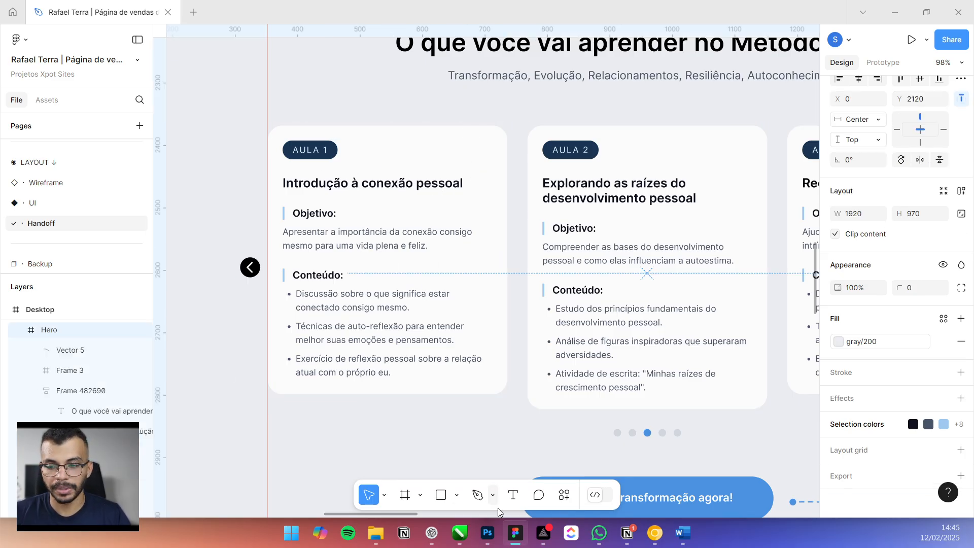
Switch to the Elementor page in Chrome and give the swiper-slide container a classic background with a near-white global colour
click(544, 532)
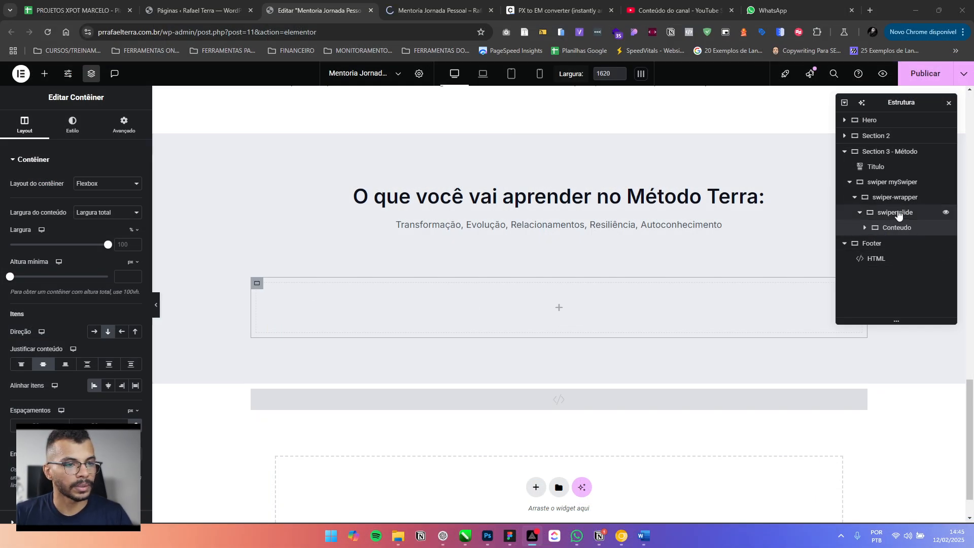
click(895, 213)
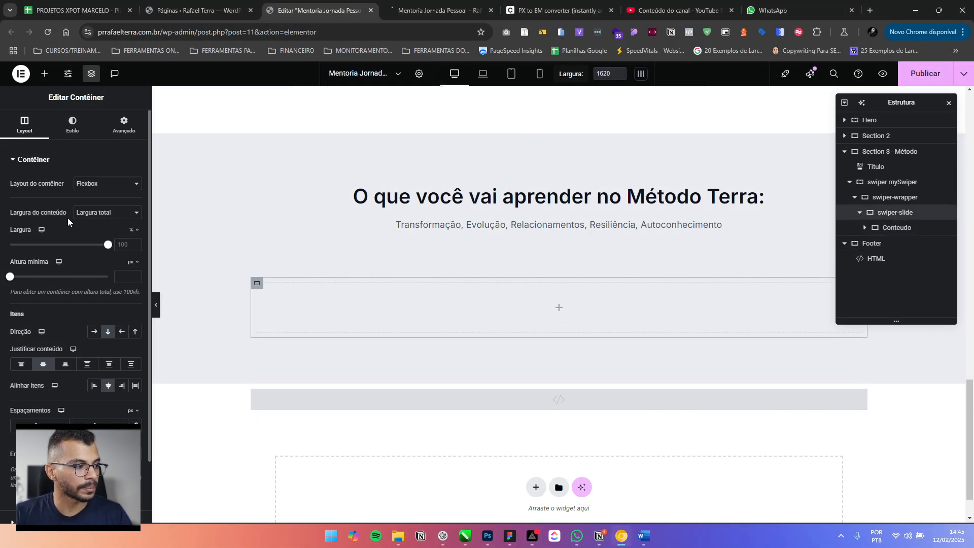
click(72, 124)
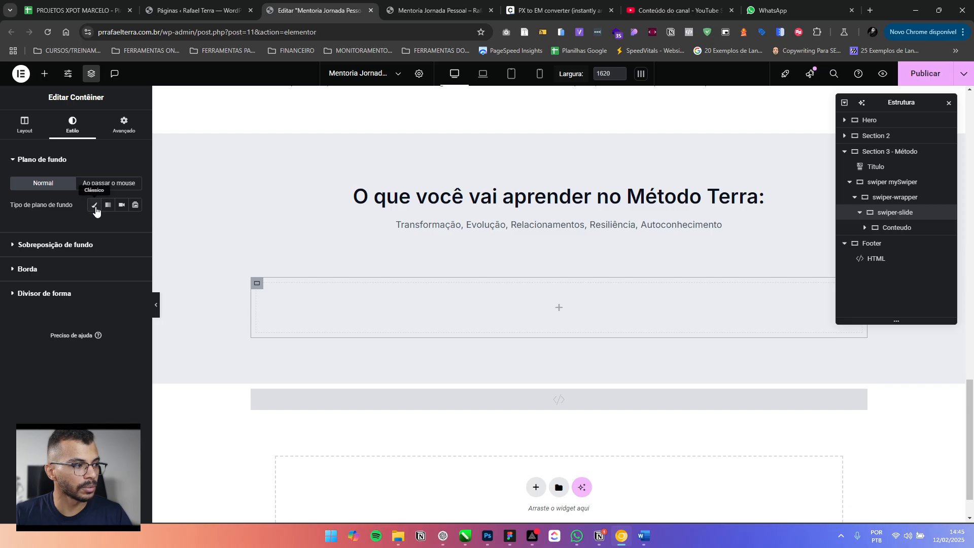
click(95, 208)
click(122, 227)
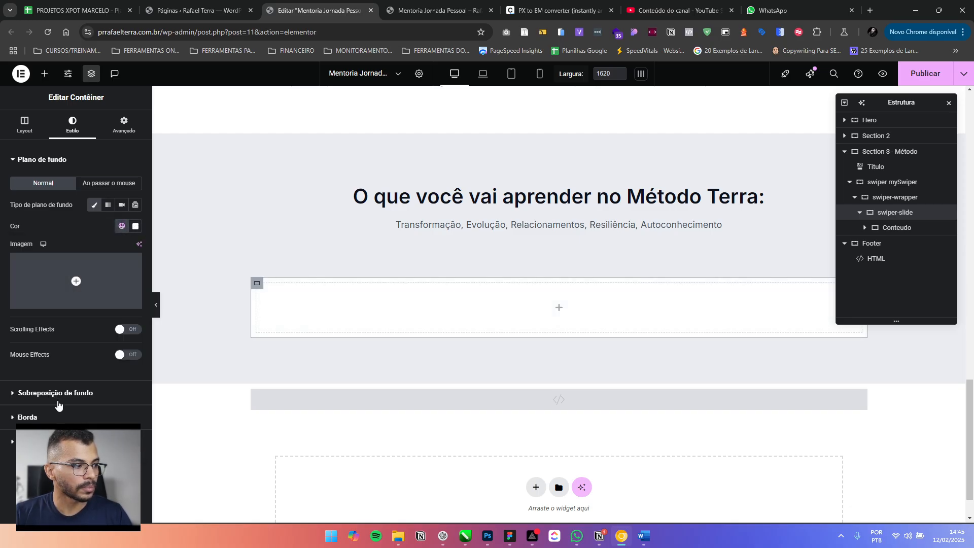
Set the swiper-slide container's border radius to 1,5 em on all four corners
click(61, 415)
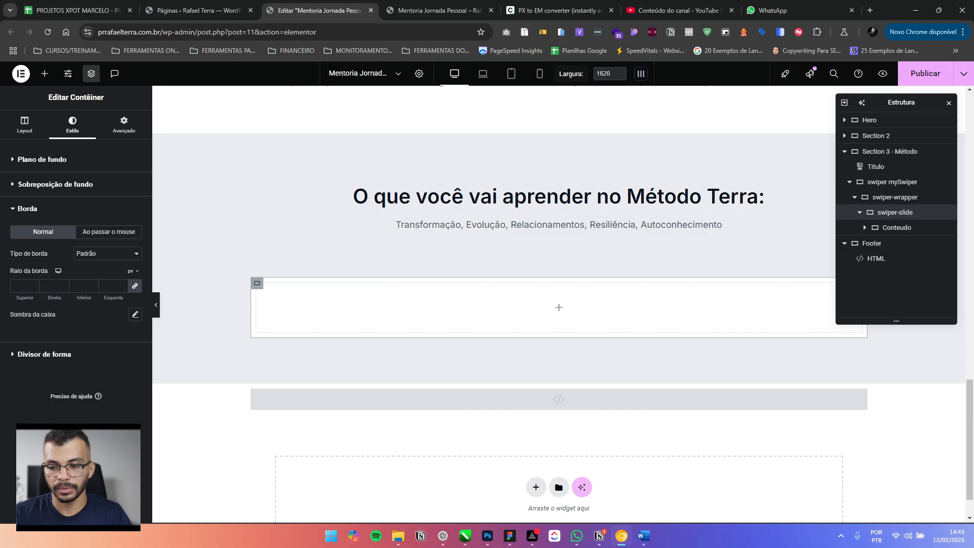
key(alt+Tab)
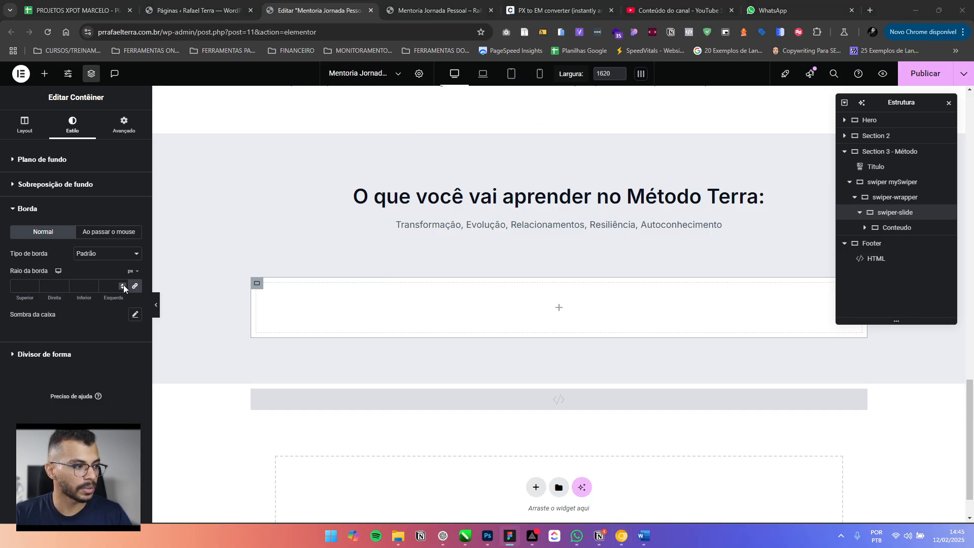
click(109, 267)
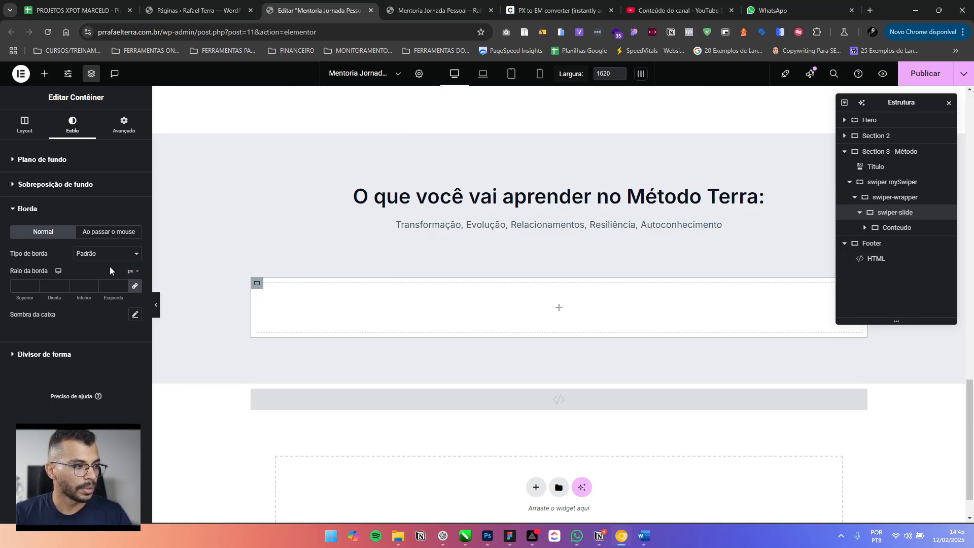
click(136, 288)
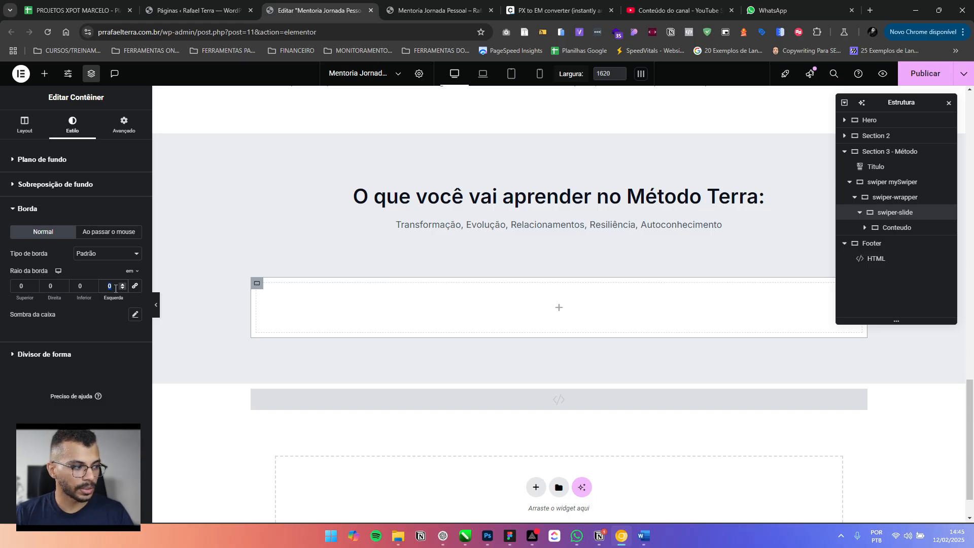
text(1,5)
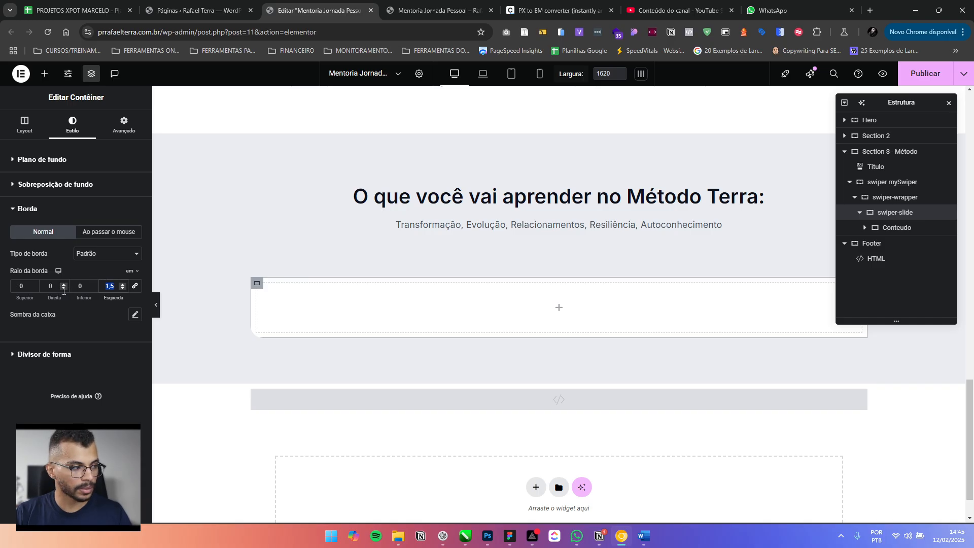
drag(85, 290, 1, 293)
text(1,5)
text(1,5)
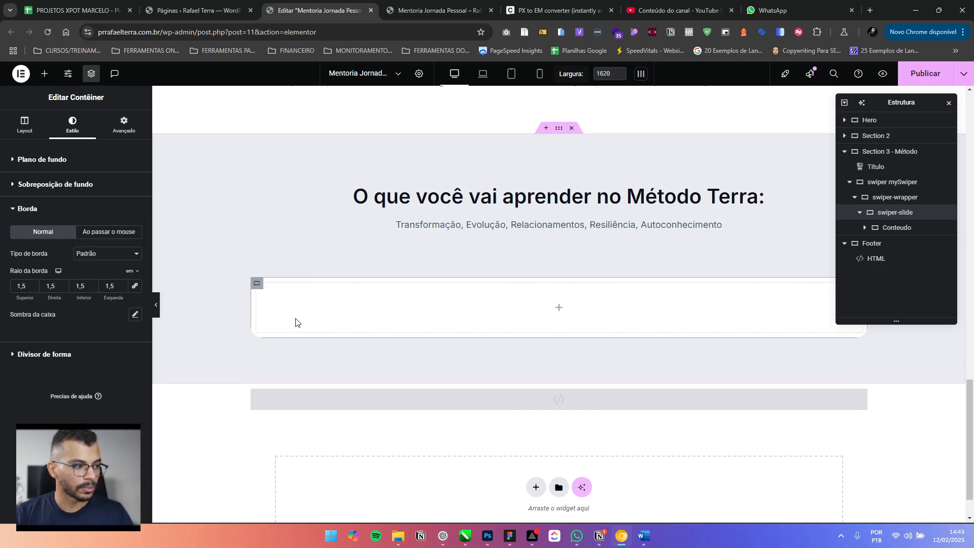
Set the swiper-slide container's overflow (Transbordar) to Oculto and publish the page
click(24, 126)
scroll(66, 403, down, 2)
click(66, 449)
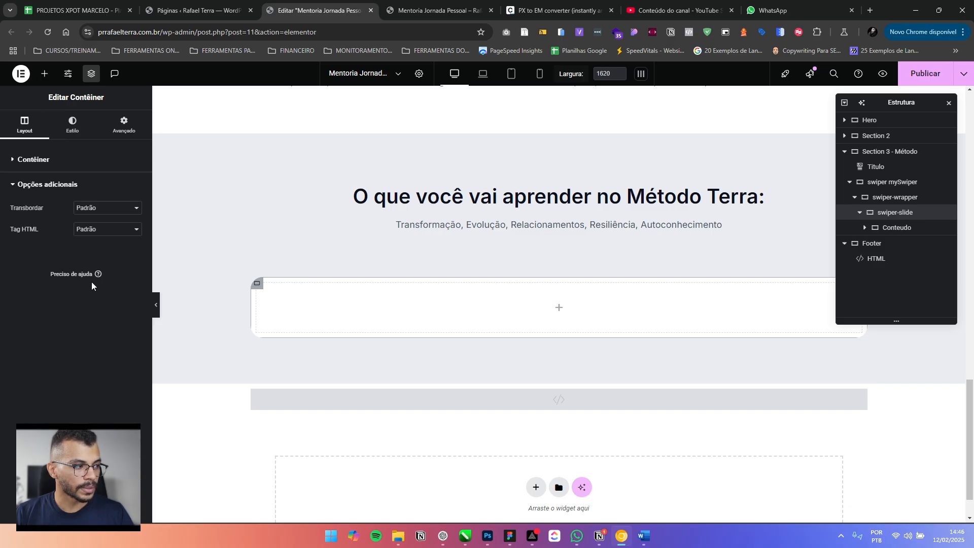
click(110, 208)
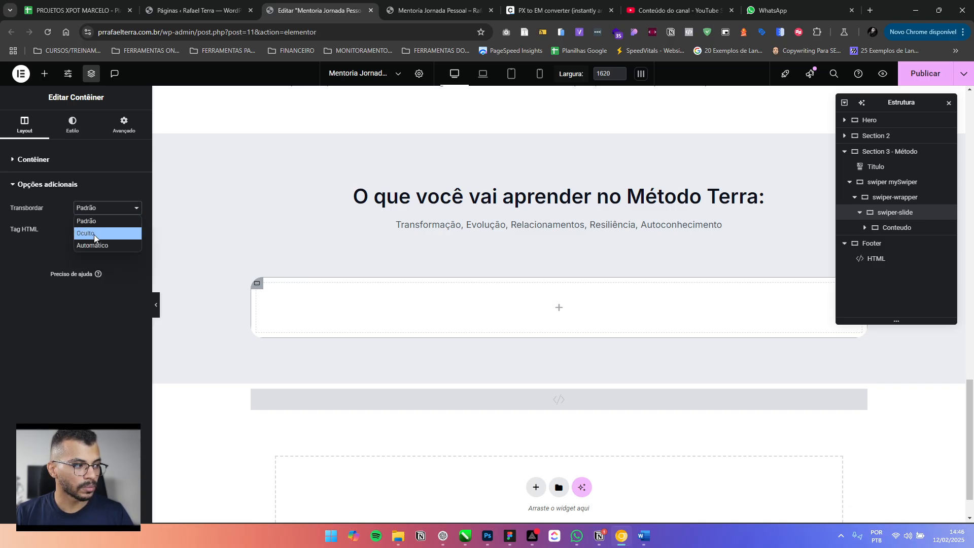
click(93, 234)
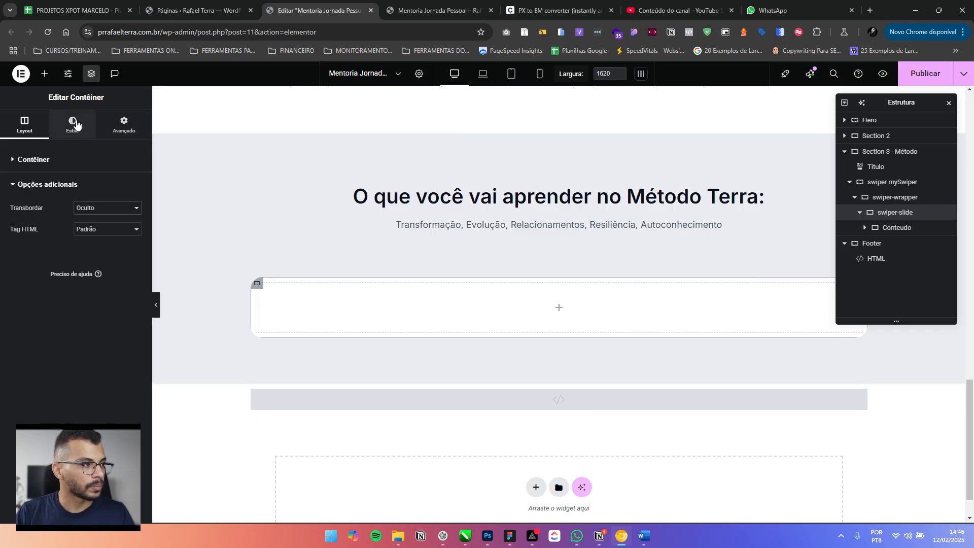
click(68, 161)
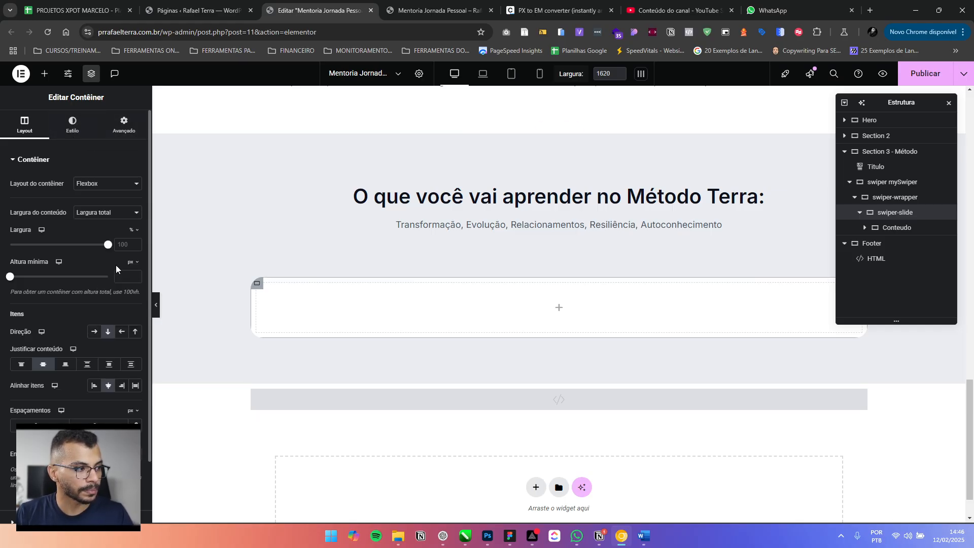
click(917, 79)
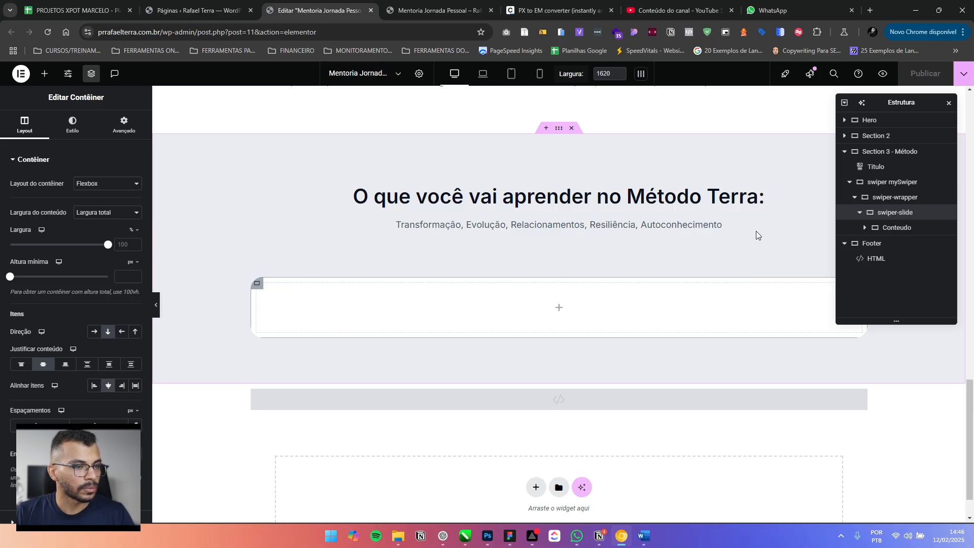
Add a Título widget inside the empty Conteudo container of the swiper-slide
click(867, 232)
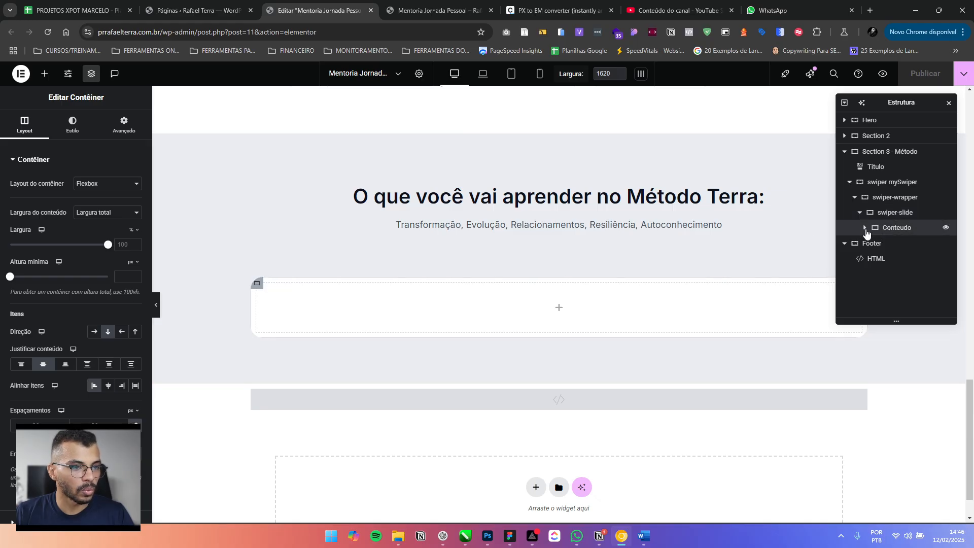
click(865, 228)
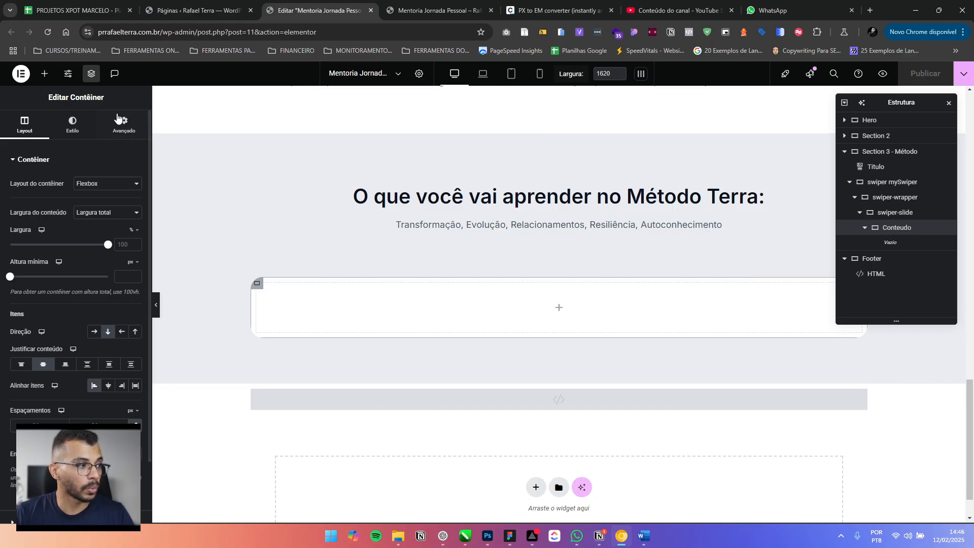
click(45, 73)
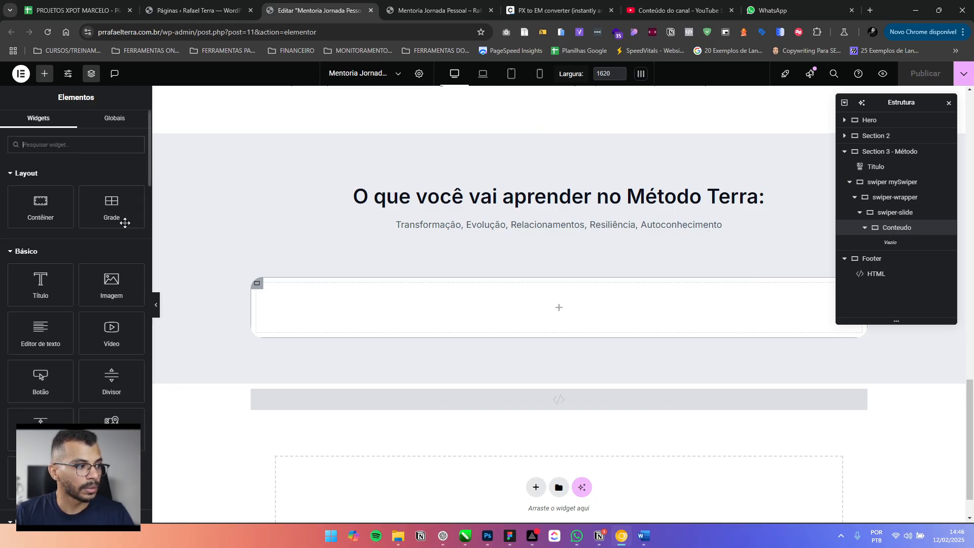
click(45, 286)
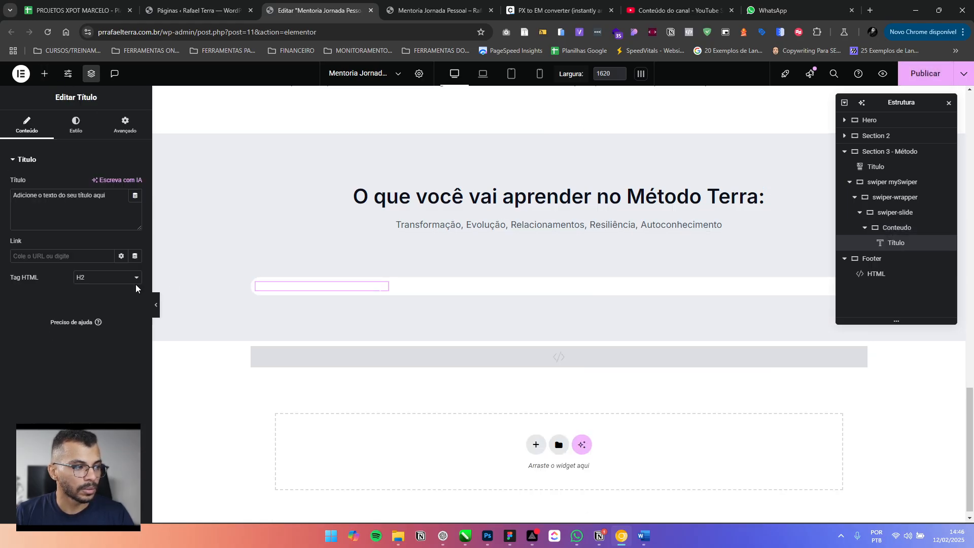
Give the new Título widget a classic background with the global colour Gray/950
click(75, 126)
click(121, 127)
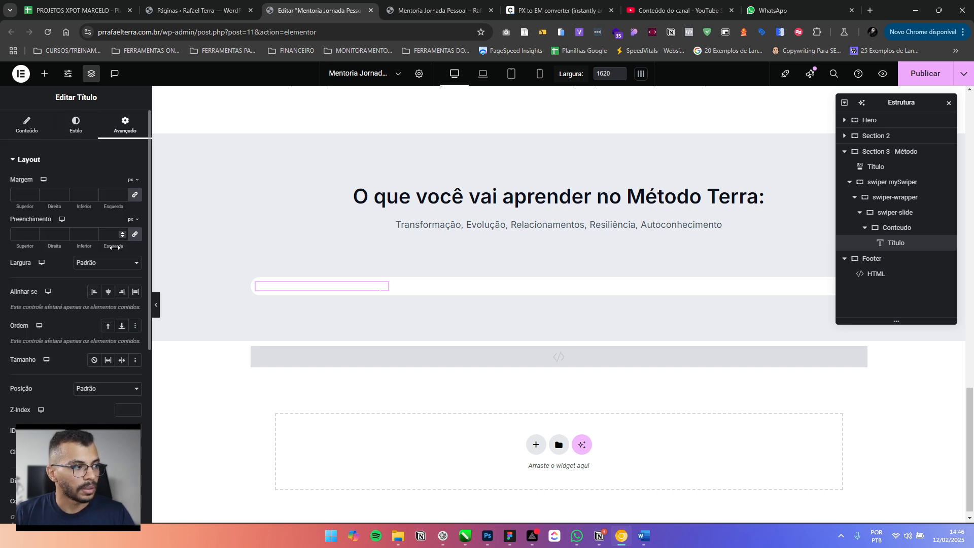
scroll(112, 314, down, 6)
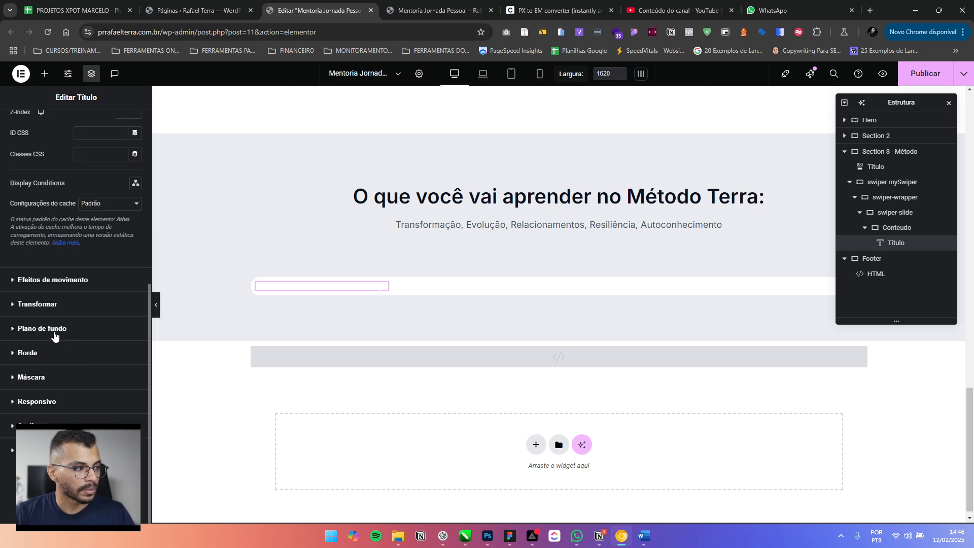
click(43, 329)
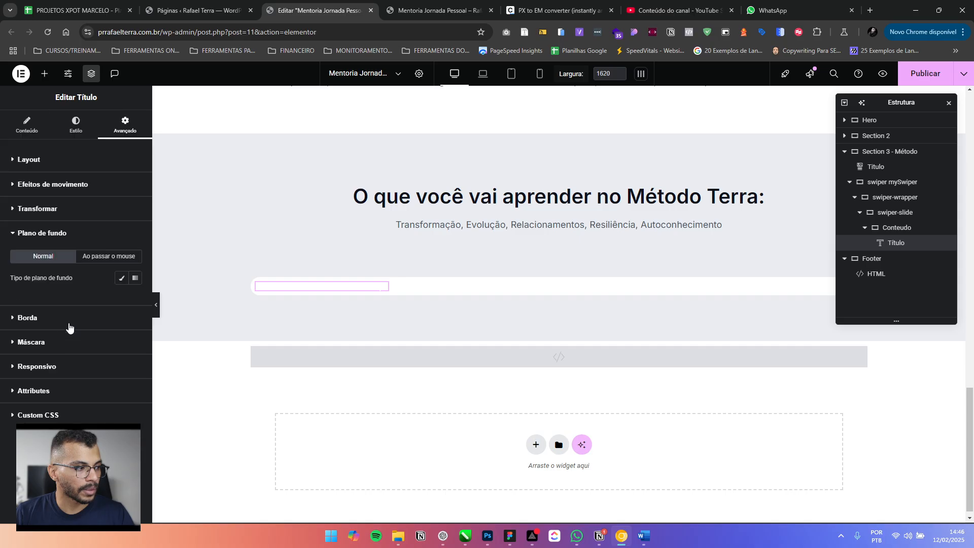
click(121, 278)
click(122, 299)
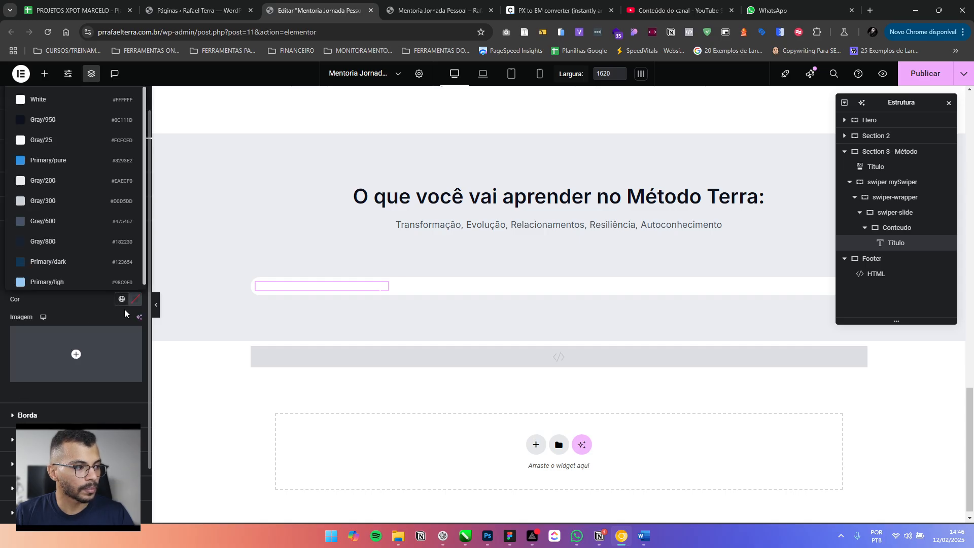
click(66, 124)
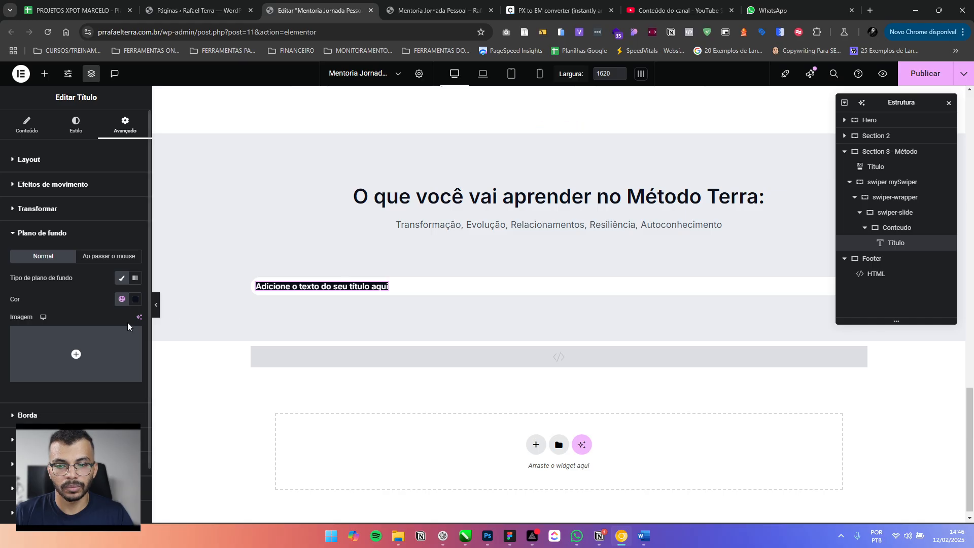
Change the new Título widget's background to the dark blue global colour, matching the AULA badge in the Figma design
key(alt+Tab)
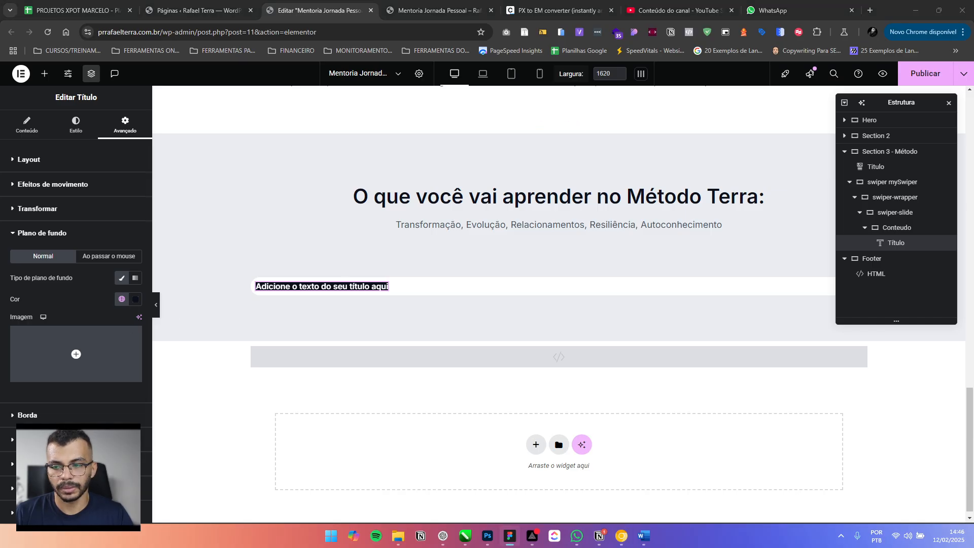
click(122, 299)
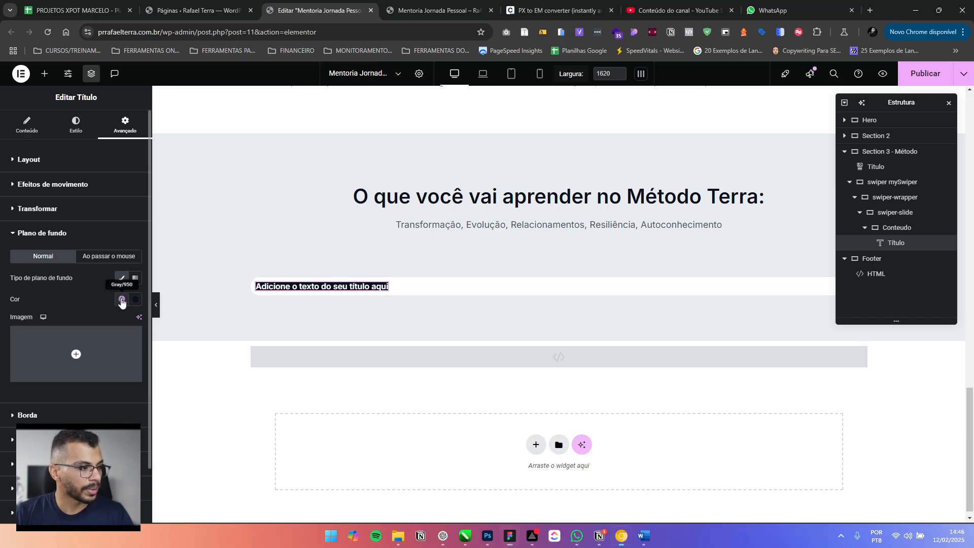
click(57, 264)
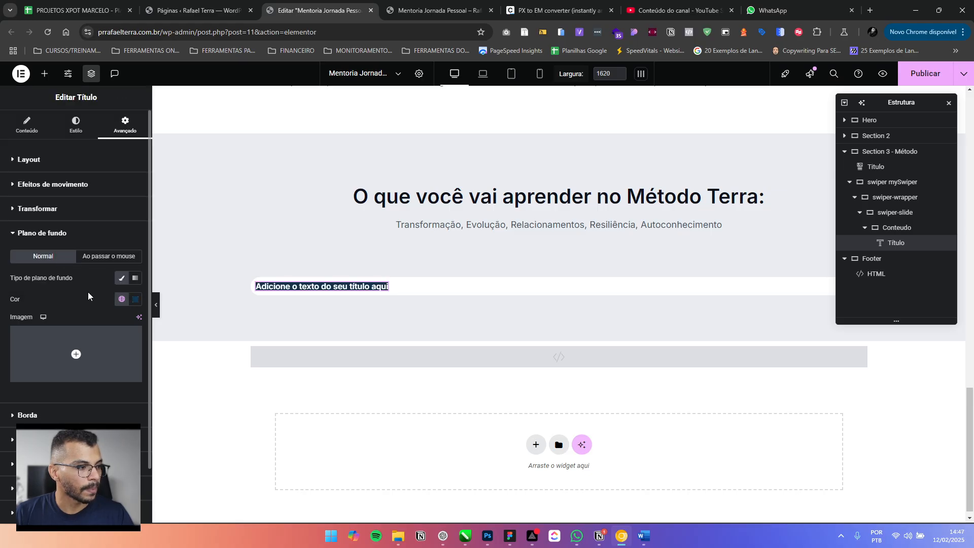
Set the Título widget's padding (Preenchimento) to 4 px top and bottom and 16 px left and right, with the sides unlinked
click(60, 162)
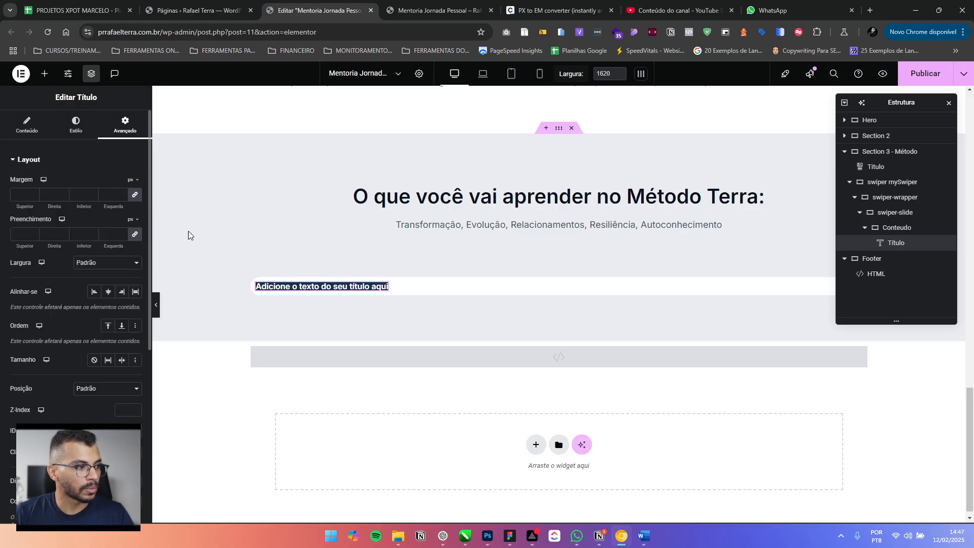
key(alt+Tab)
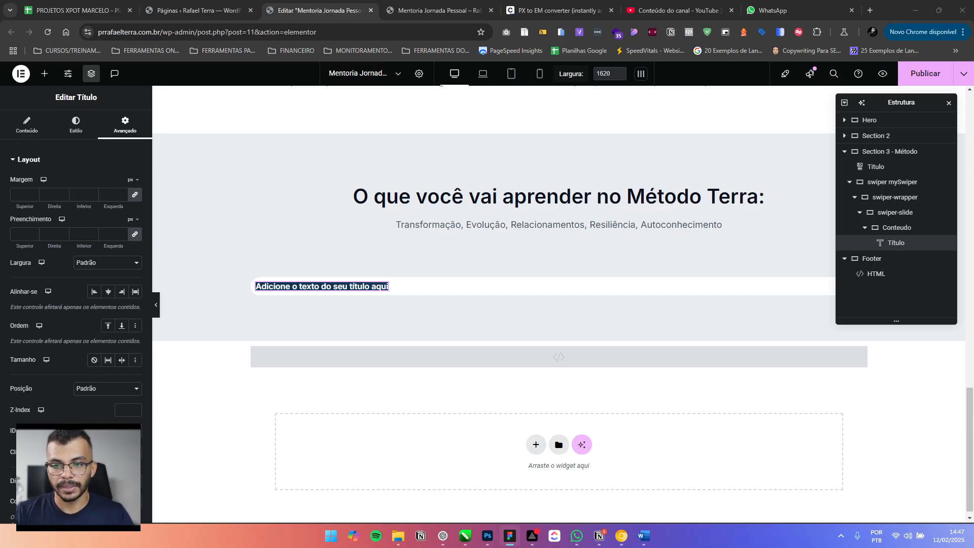
click(135, 234)
click(133, 219)
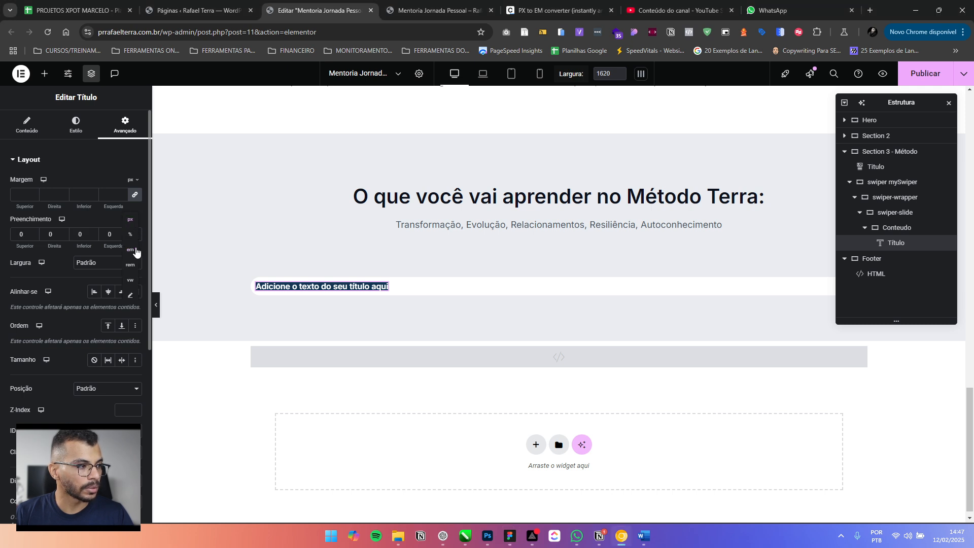
click(111, 218)
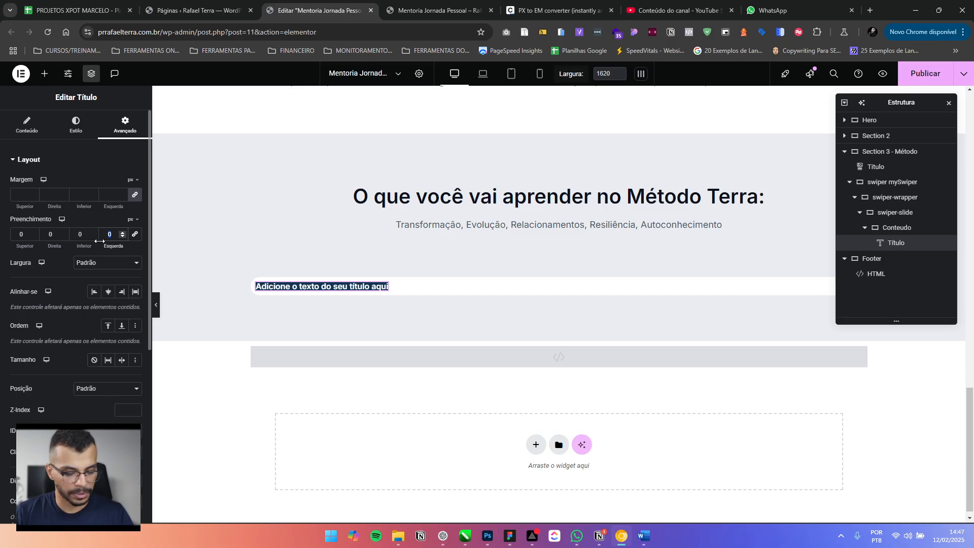
text(16)
click(59, 236)
text(16)
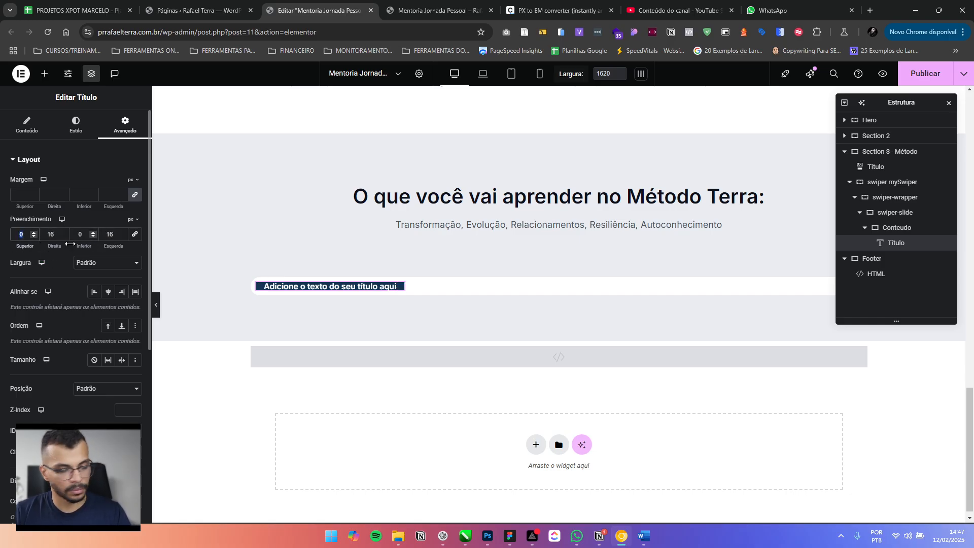
text(4)
key(Tab)
key(Tab)
text(4)
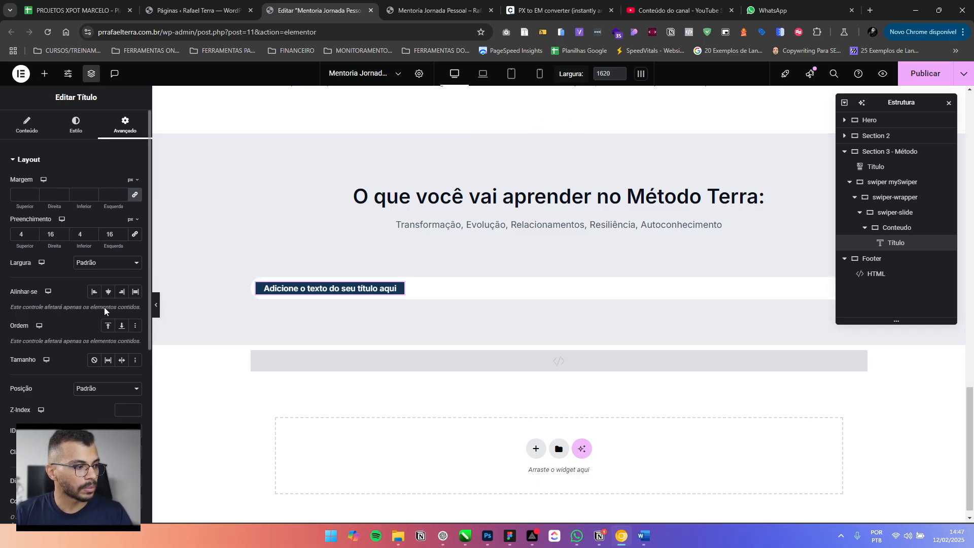
Round the Título widget's border (Raio da borda) to 100 px on all four corners
scroll(105, 307, down, 5)
click(61, 401)
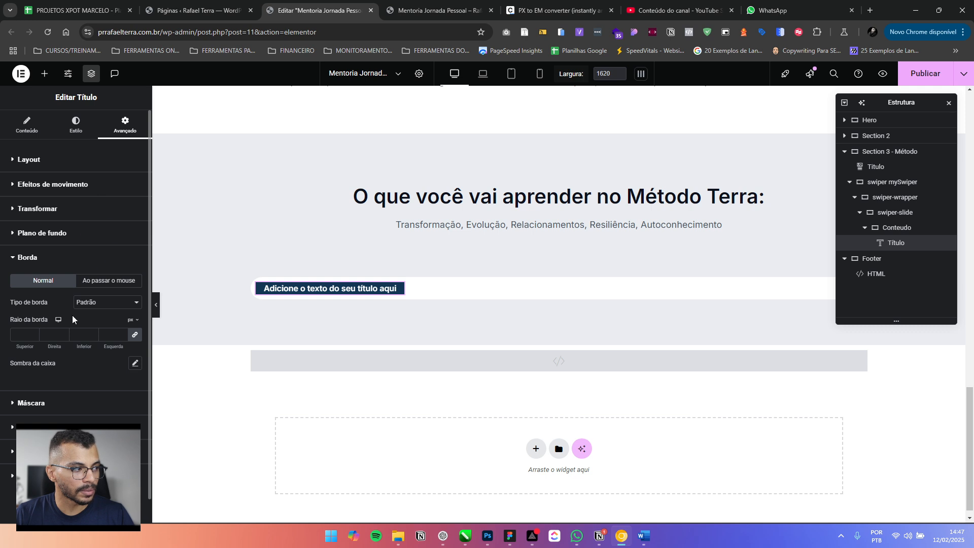
click(74, 127)
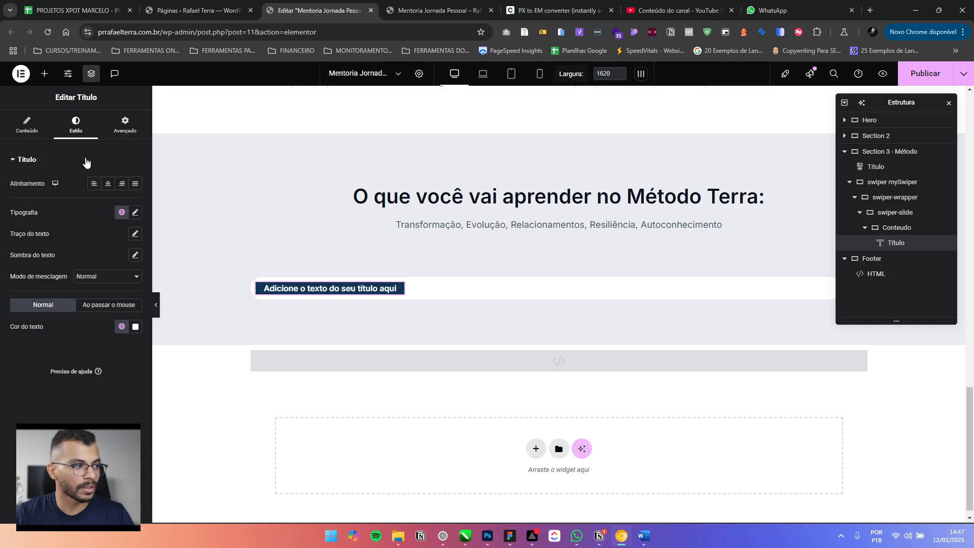
click(126, 124)
scroll(68, 316, down, 10)
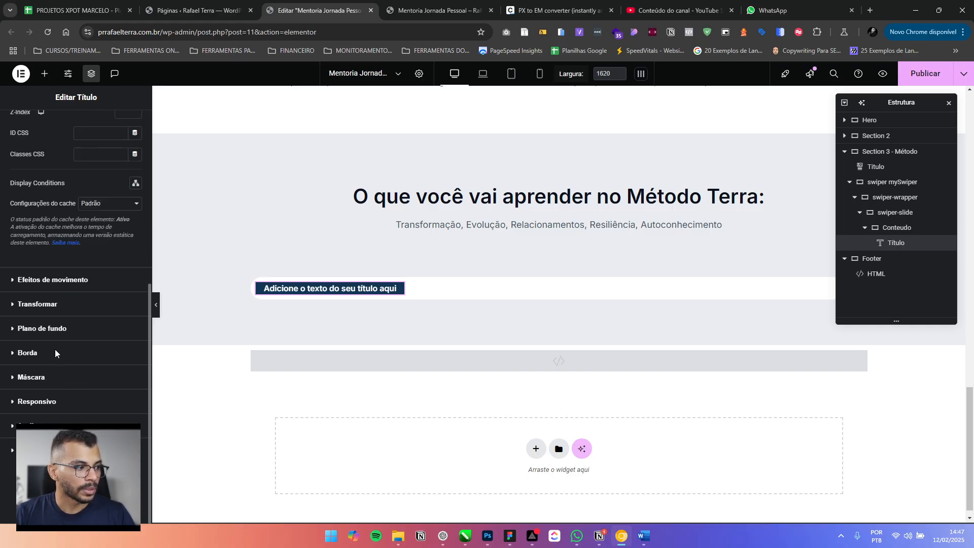
click(55, 352)
click(119, 333)
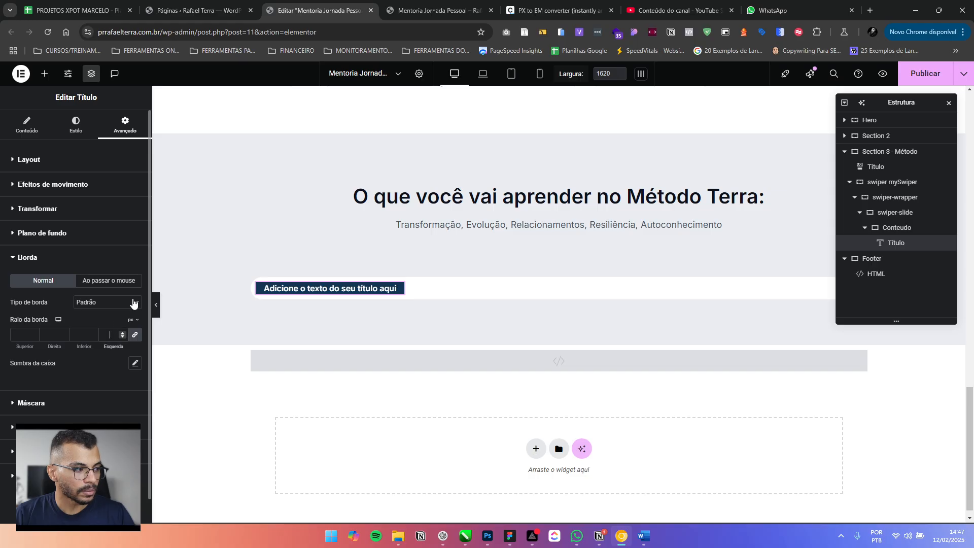
text(100)
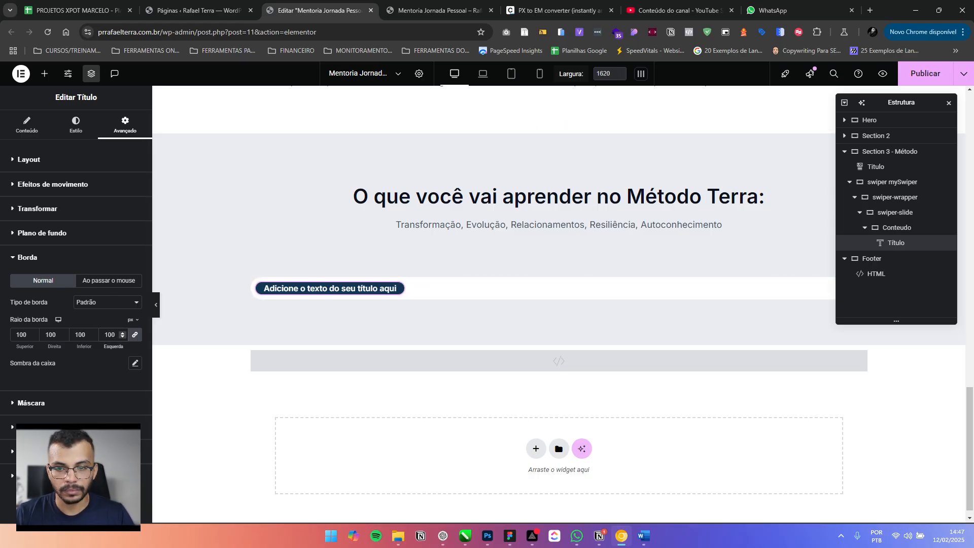
Replace the Título widget's text with "aula 1" and set its HTML tag to H4
key(alt+Tab)
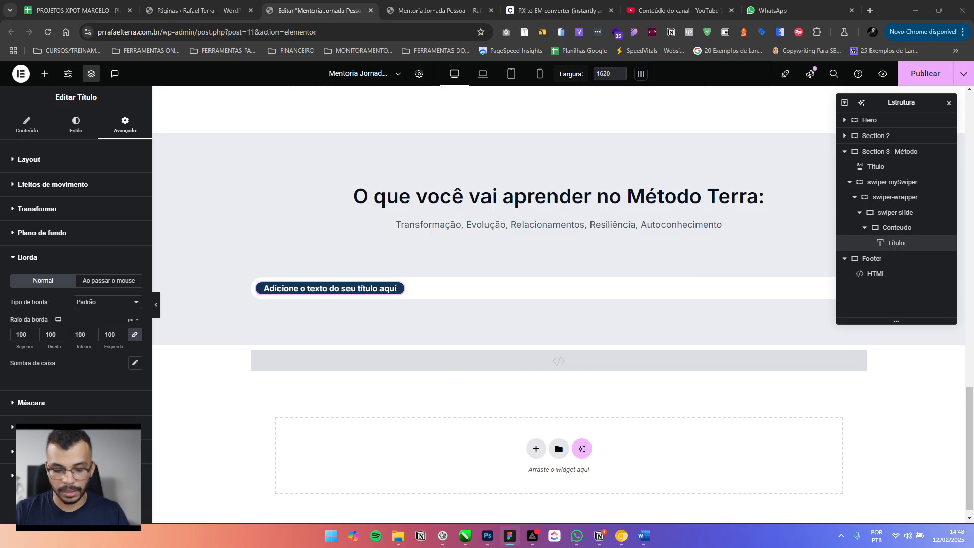
click(35, 130)
triple_click(96, 195)
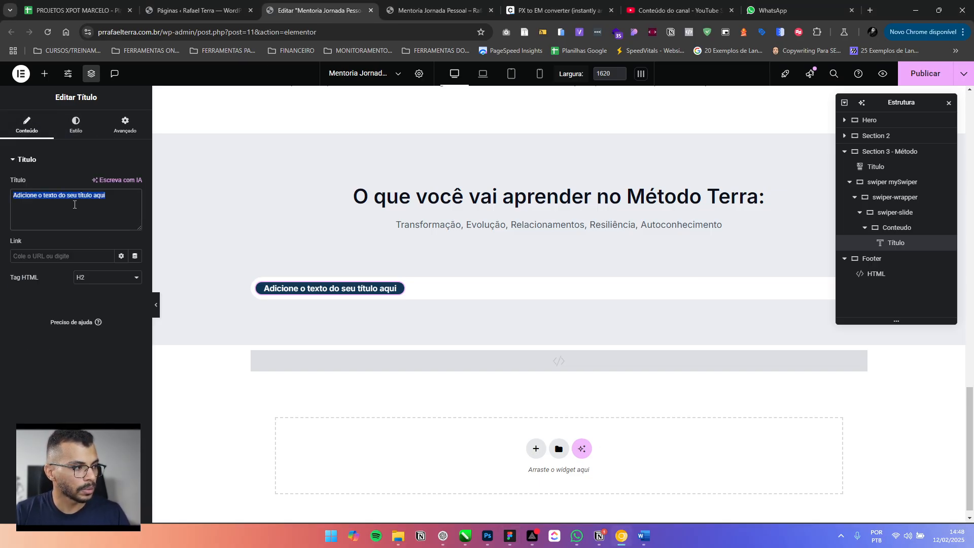
text(aula 1)
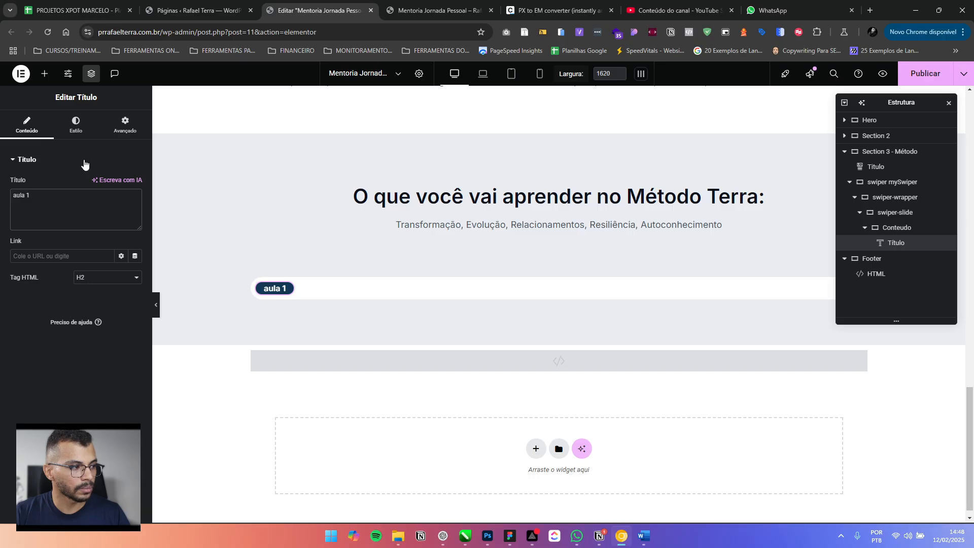
click(92, 278)
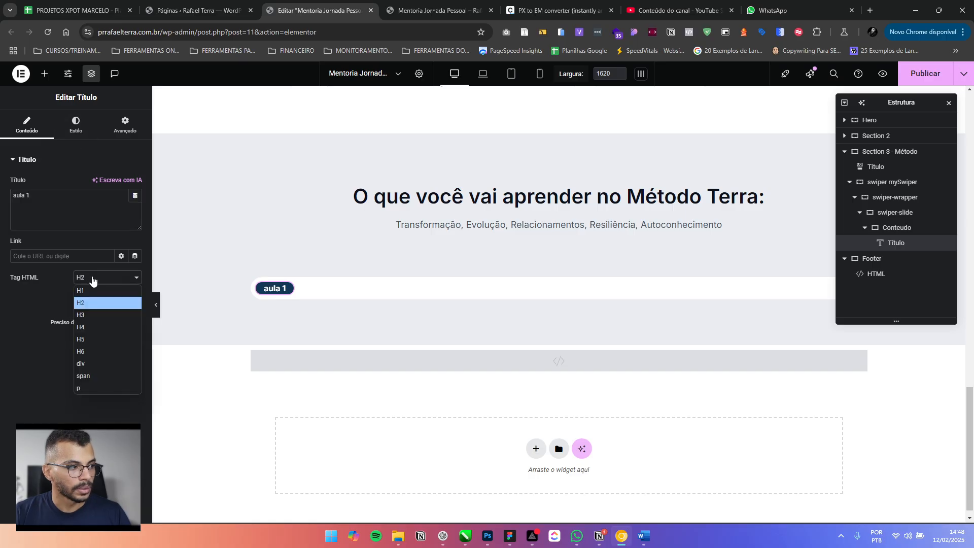
click(96, 328)
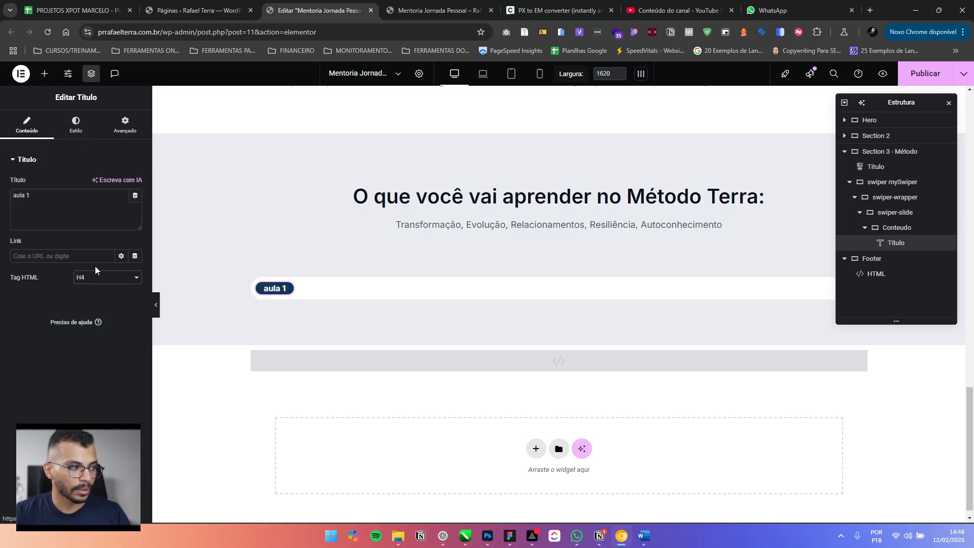
scroll(390, 269, up, 3)
scroll(304, 261, down, 3)
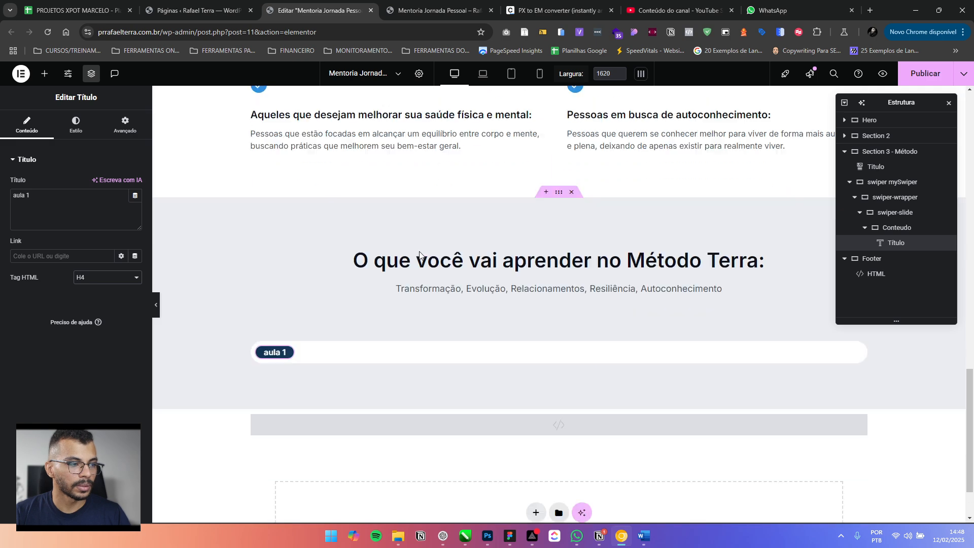
Set the "aula 1" title's typography size to 0,875 rem
click(75, 124)
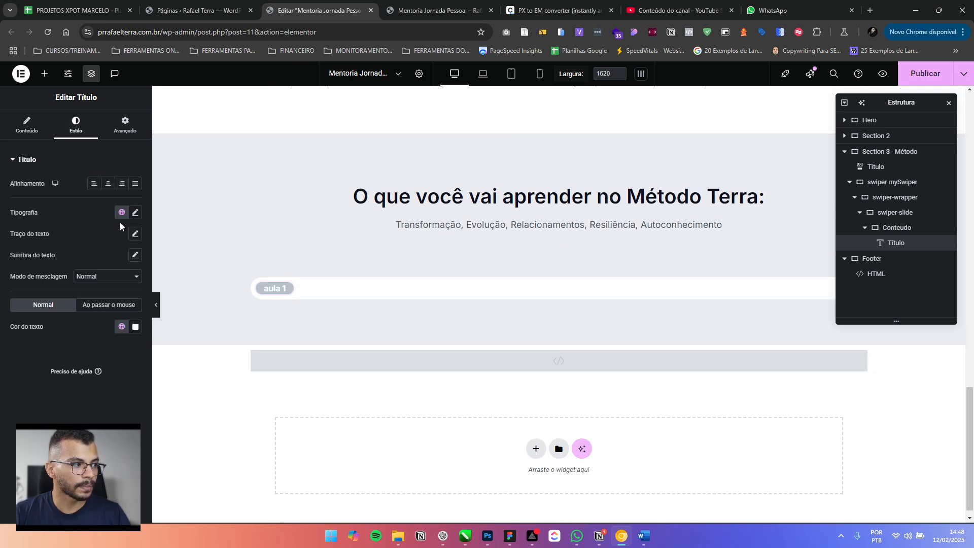
click(135, 212)
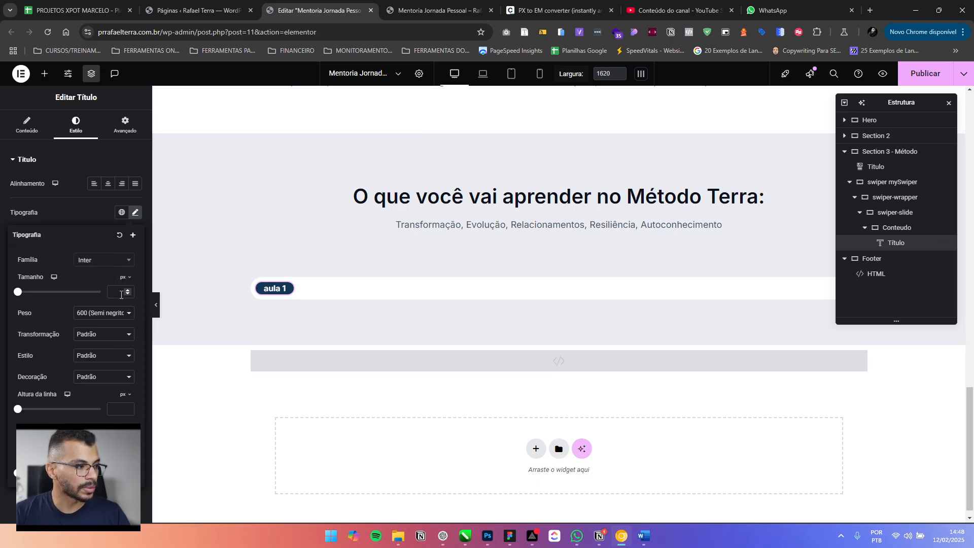
mouse_move(124, 279)
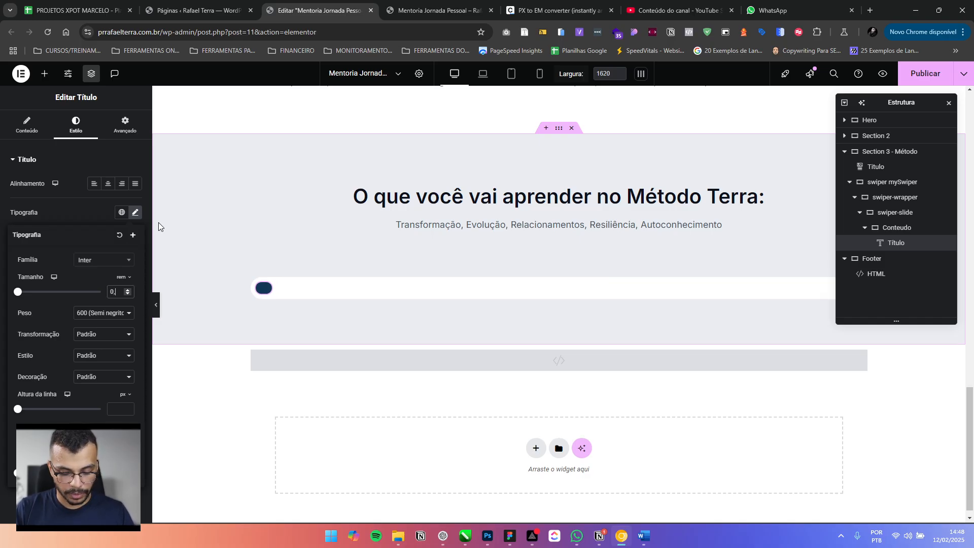
text(0,875)
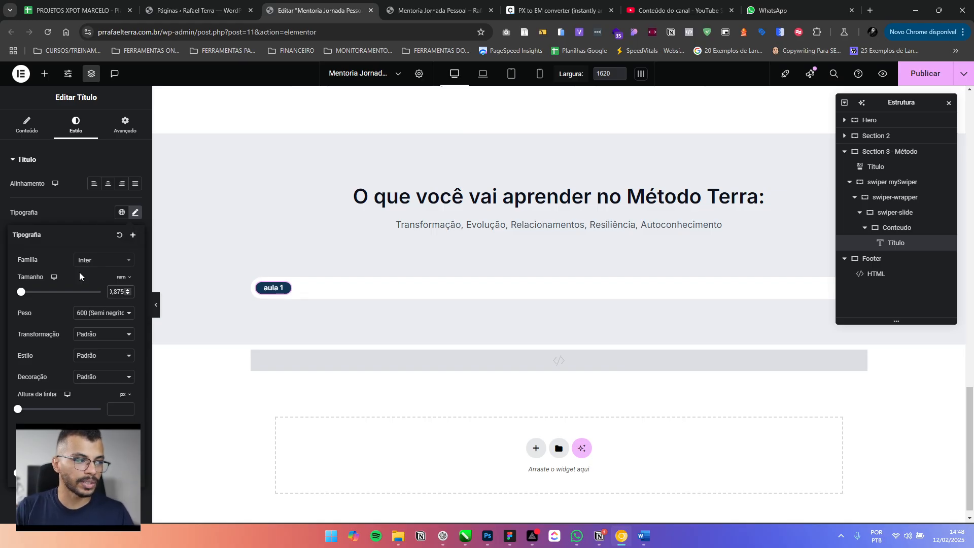
click(90, 281)
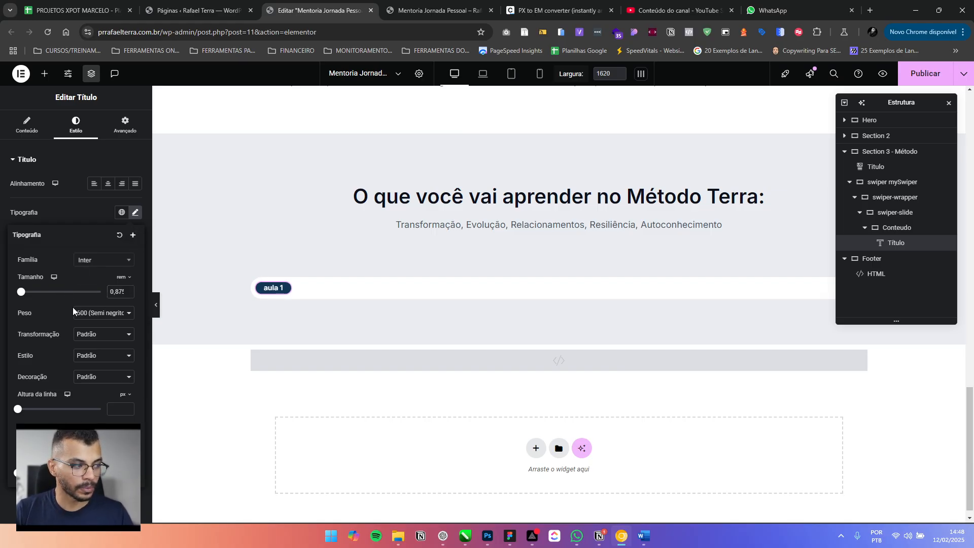
Set the "aula 1" title's line height (Altura da linha) to 1,6 em
click(125, 400)
click(123, 413)
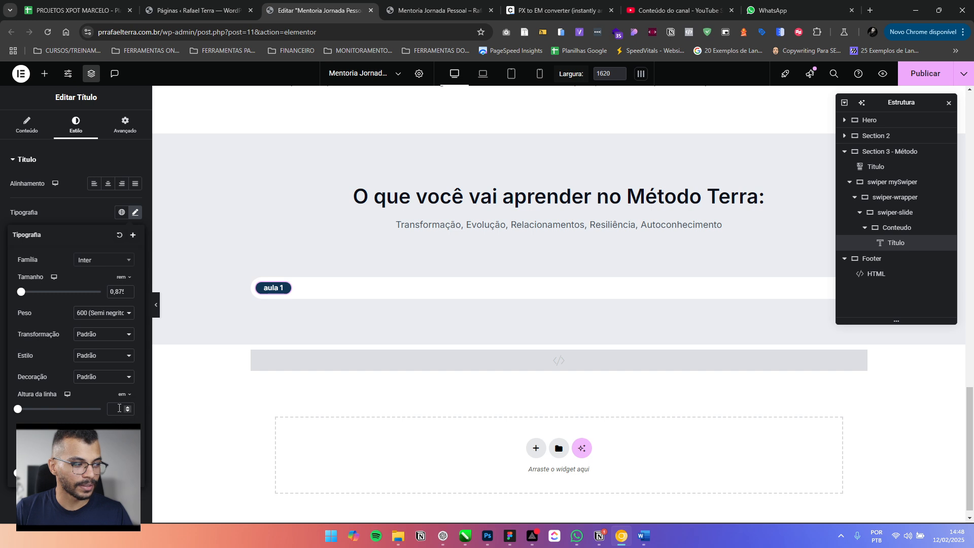
click(117, 414)
text(1)
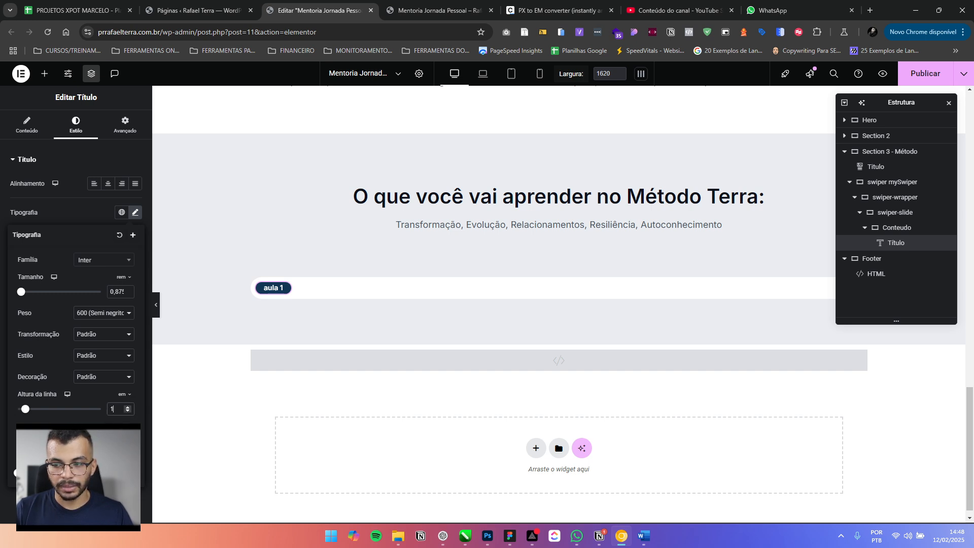
click(127, 407)
click(127, 406)
click(126, 407)
click(127, 407)
click(127, 406)
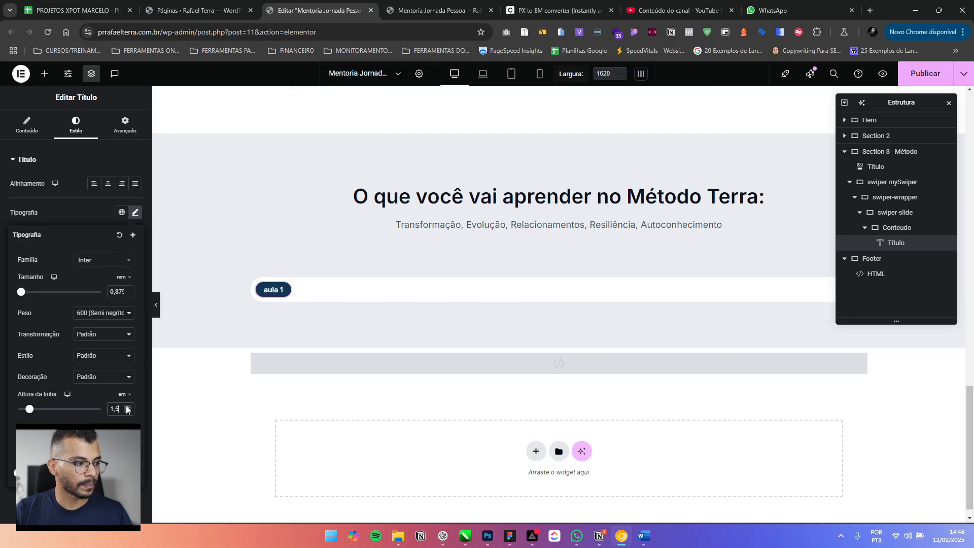
click(126, 407)
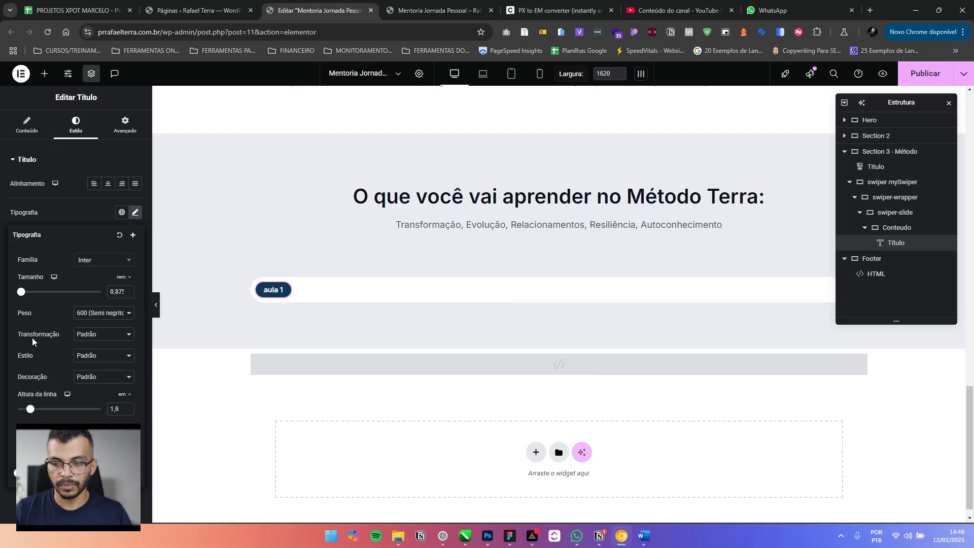
Set the "aula 1" title's text transformation to Maiúsculas and its weight to 400 (Normal)
click(118, 335)
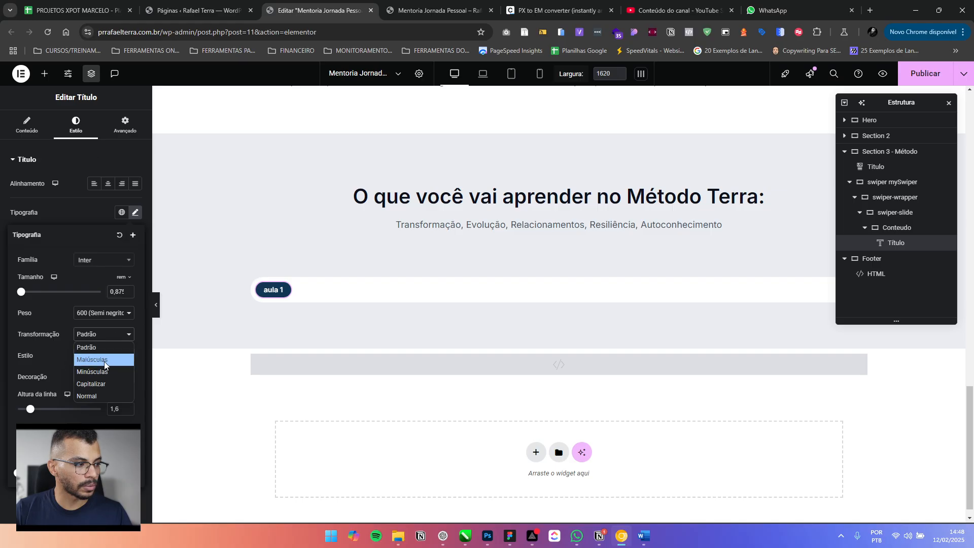
click(105, 362)
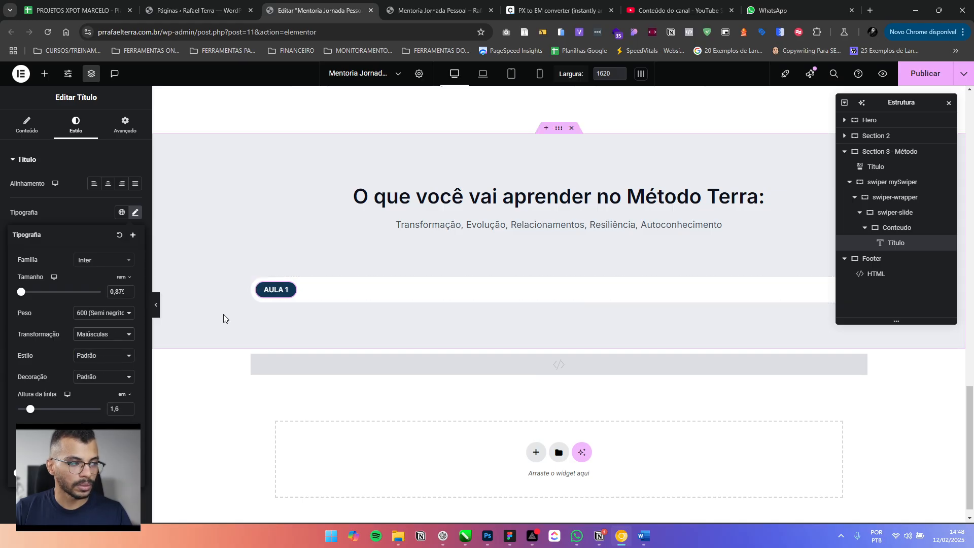
click(88, 317)
click(100, 362)
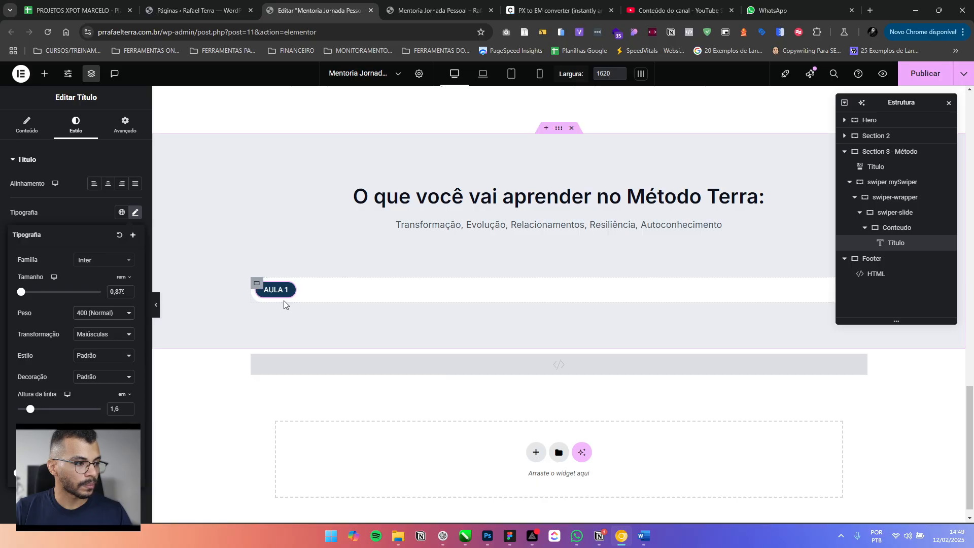
scroll(283, 303, up, 3)
scroll(282, 302, down, 2)
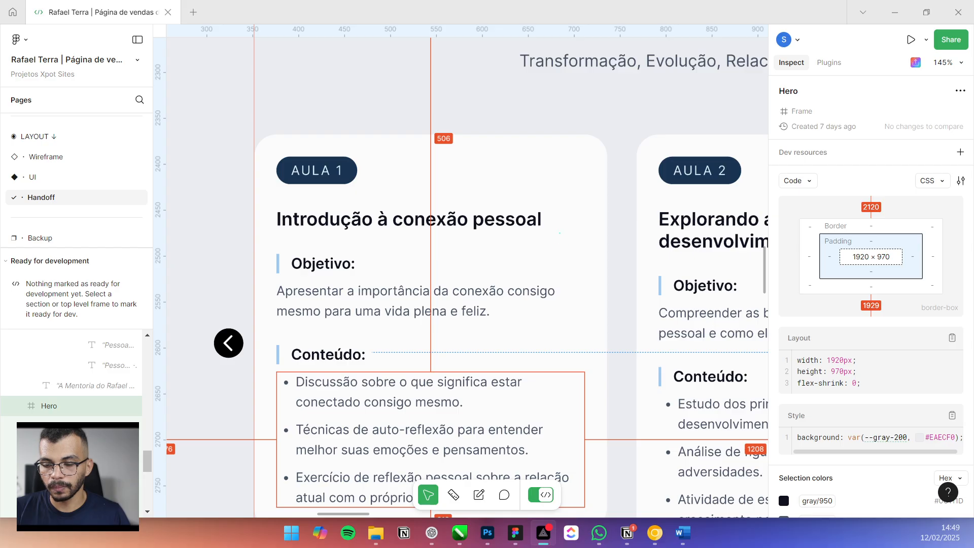
Switch to Figma and examine the AULA 1 card's layout, from the badge and heading down to the Conteúdo bullet list
click(516, 533)
scroll(429, 337, up, 1)
drag(429, 337, 430, 186)
scroll(388, 276, down, 2)
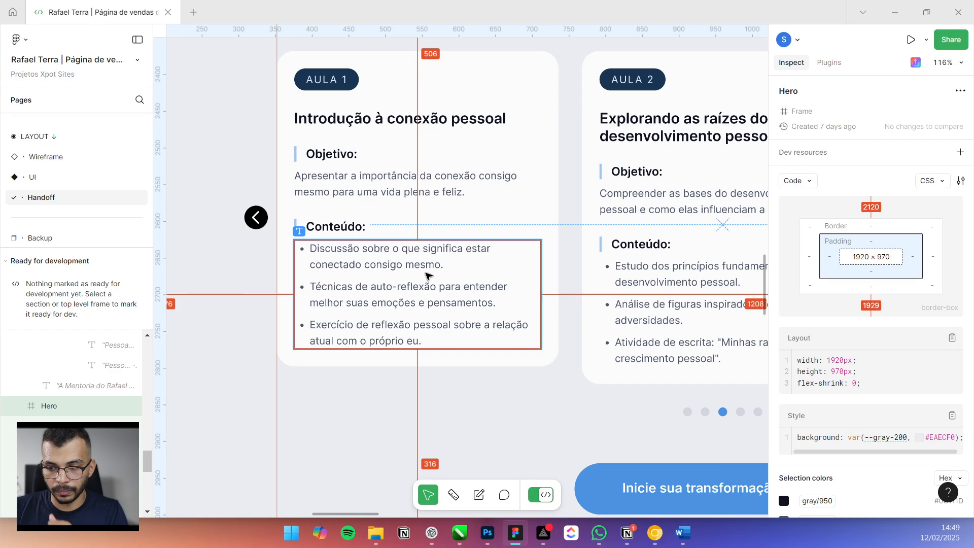
drag(418, 274, 440, 306)
click(291, 288)
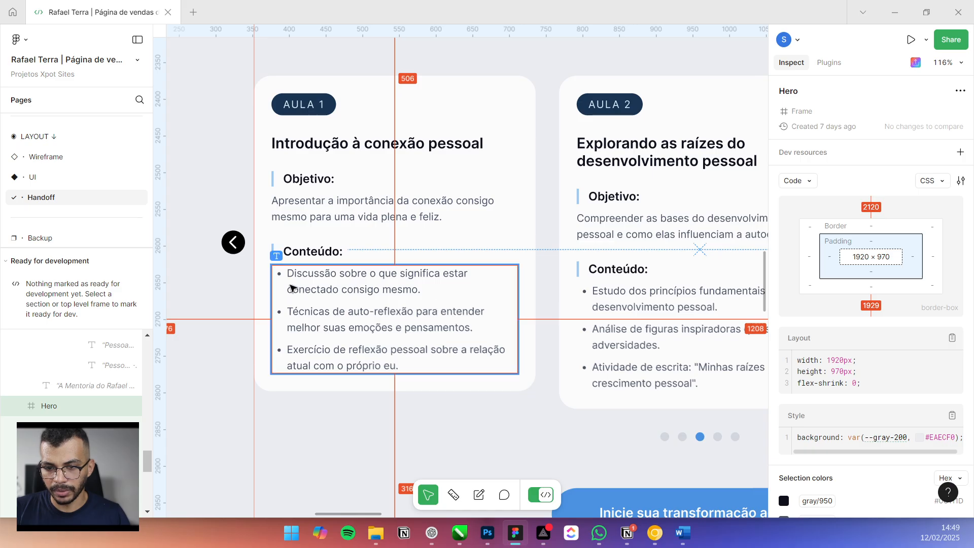
Examine the Objetivo paragraph, the Conteúdo heading and its bullet list in the AULA 1 card as separate text elements
click(327, 256)
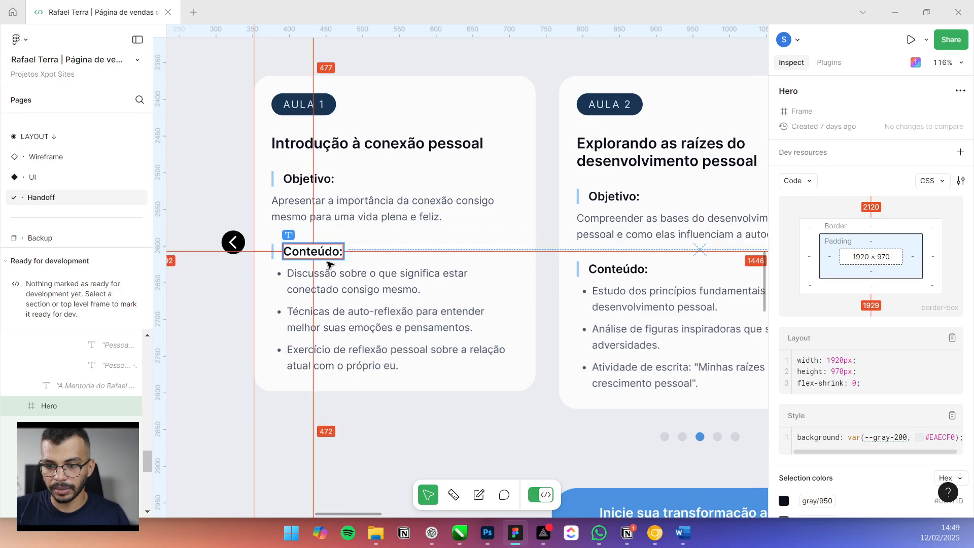
click(331, 210)
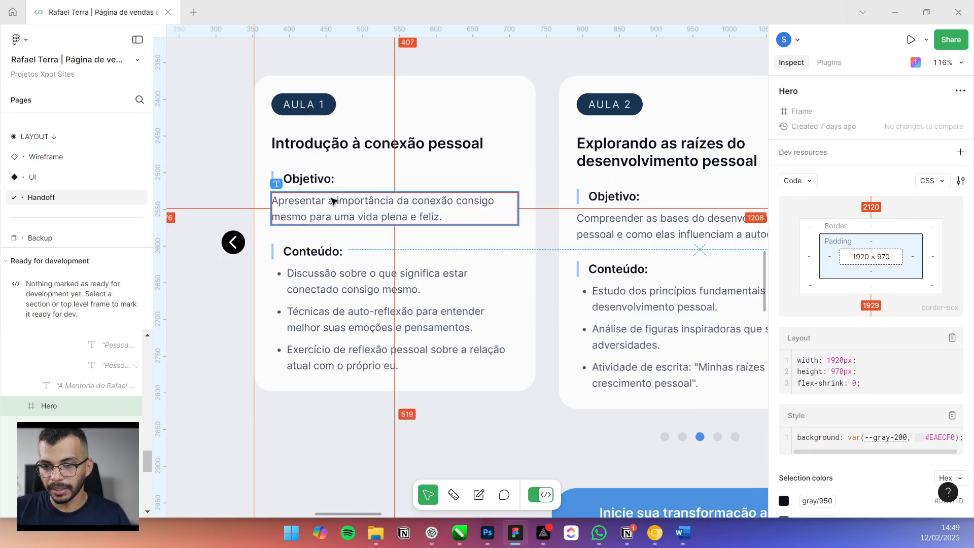
click(292, 282)
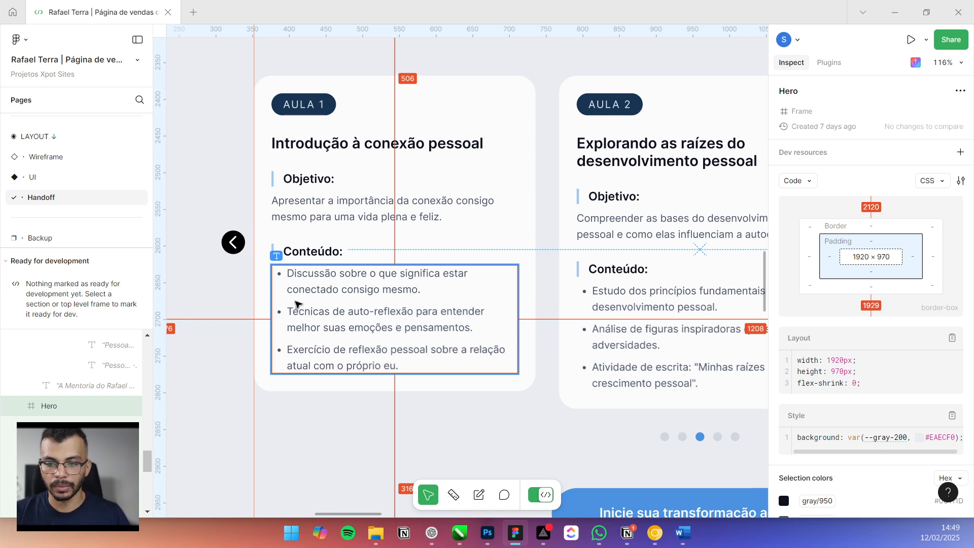
click(326, 217)
click(331, 329)
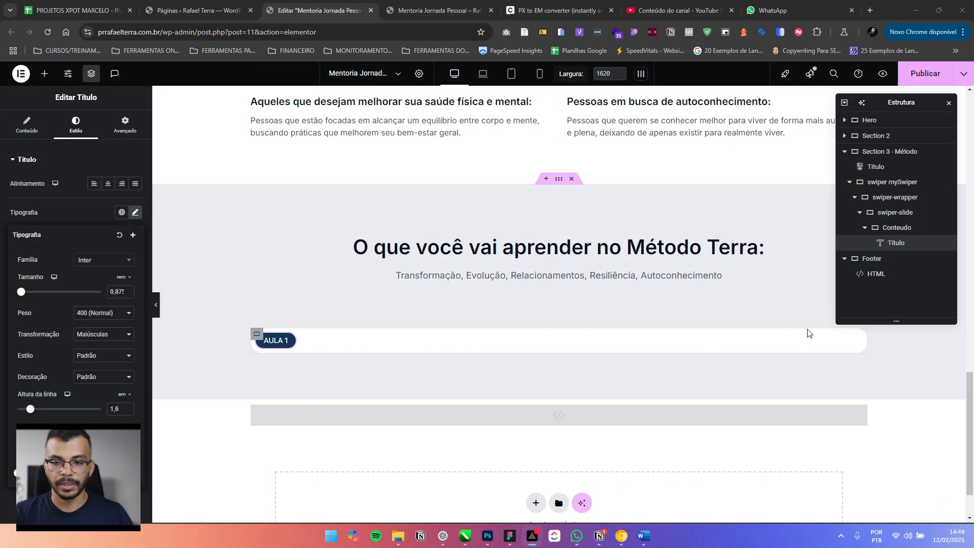
Return to the Elementor editor and publish the page with the styled AULA 1 badge
scroll(290, 373, up, 2)
scroll(301, 358, down, 3)
scroll(296, 343, up, 1)
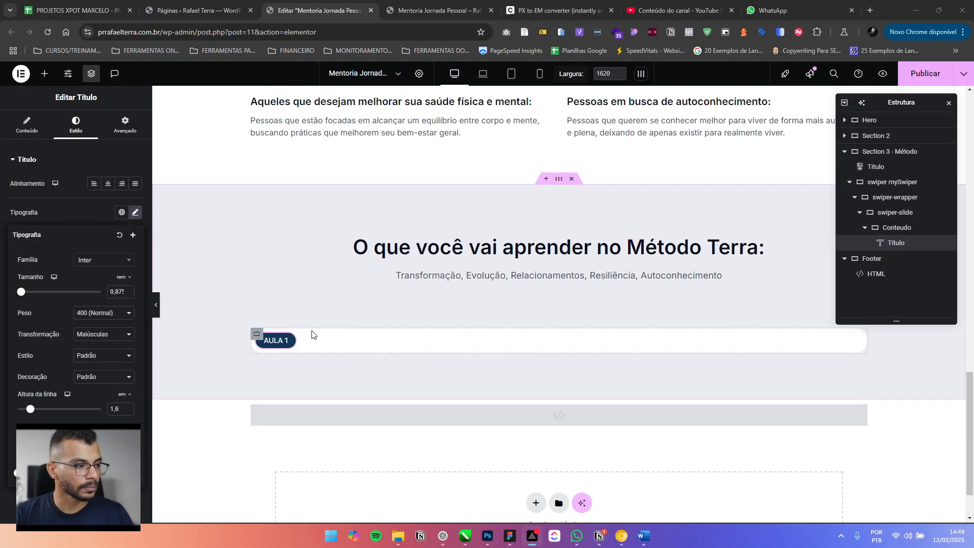
click(922, 76)
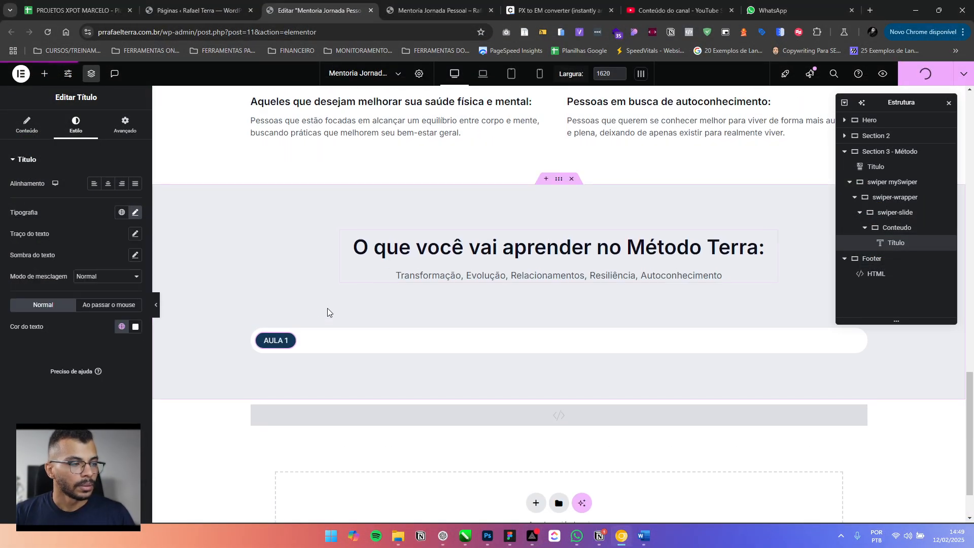
Set the Conteudo container's padding (Preenchimento) to 1,5 em on all four sides
click(257, 334)
key(alt+Tab)
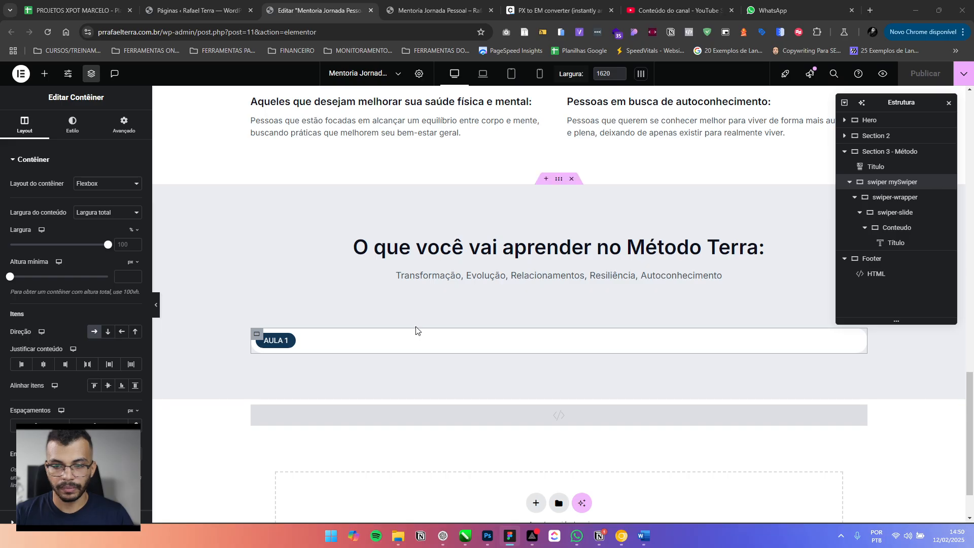
click(892, 229)
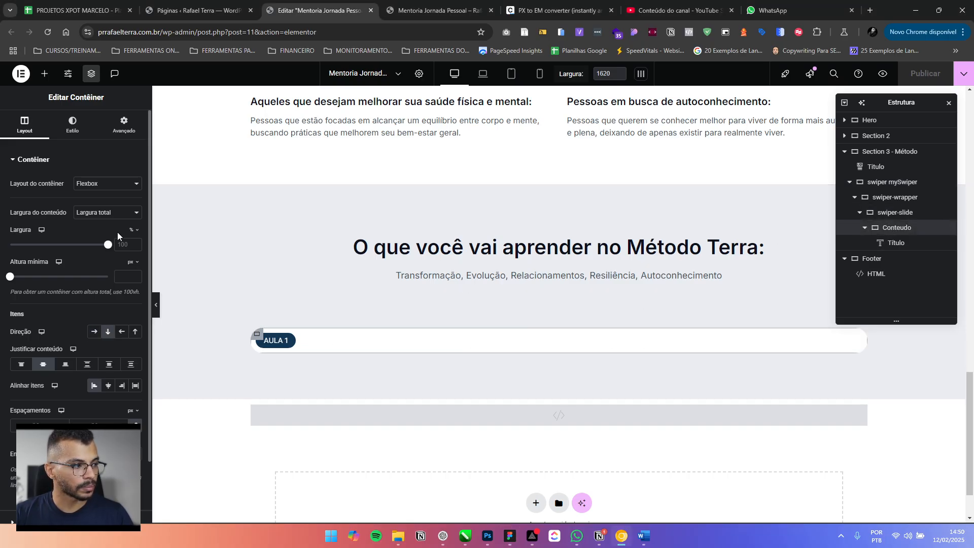
click(124, 125)
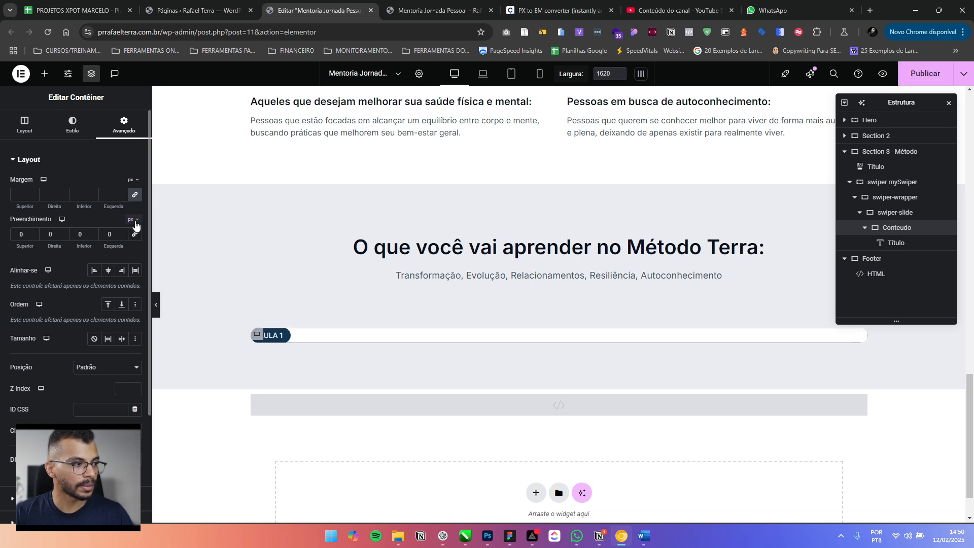
click(135, 221)
click(132, 256)
click(119, 233)
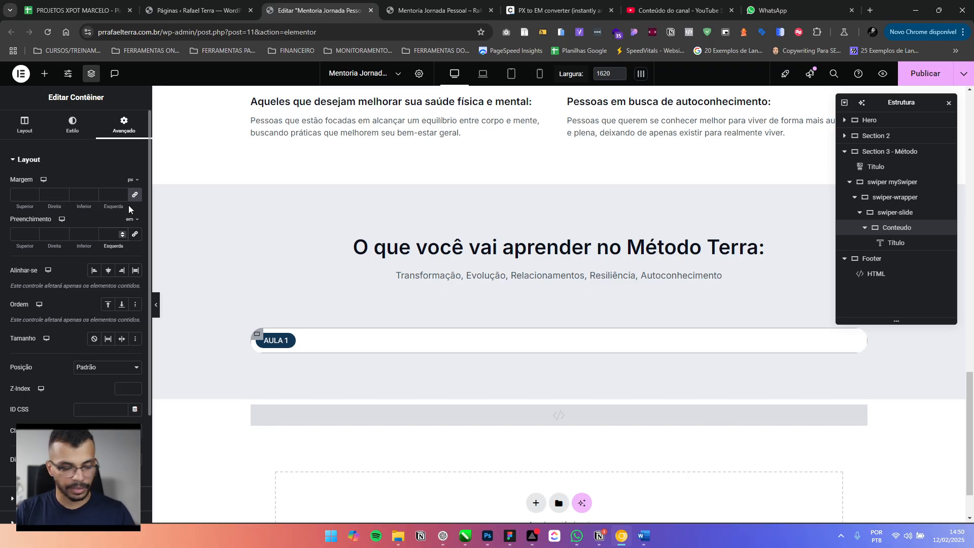
text(1,5)
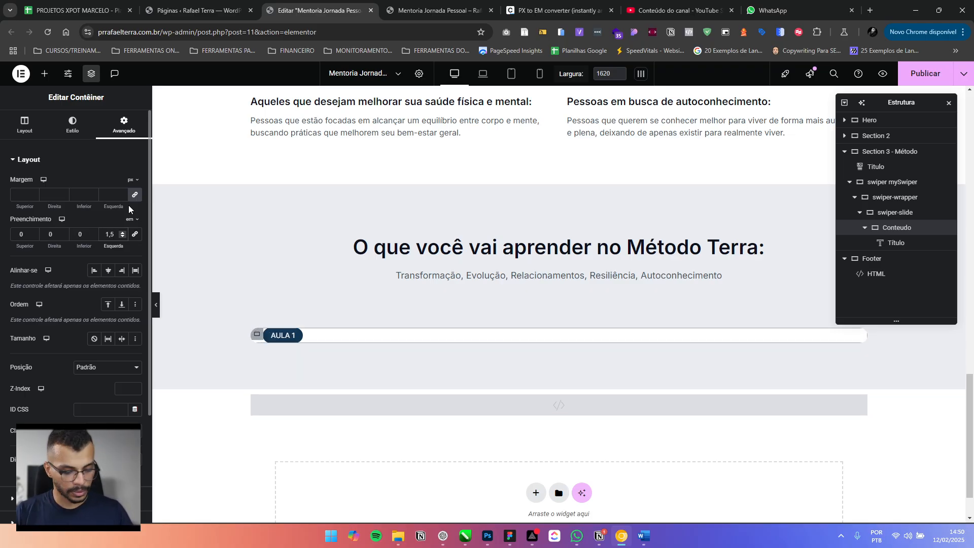
drag(88, 238, 15, 240)
text(1,5)
text(1,5)
text(1,5)
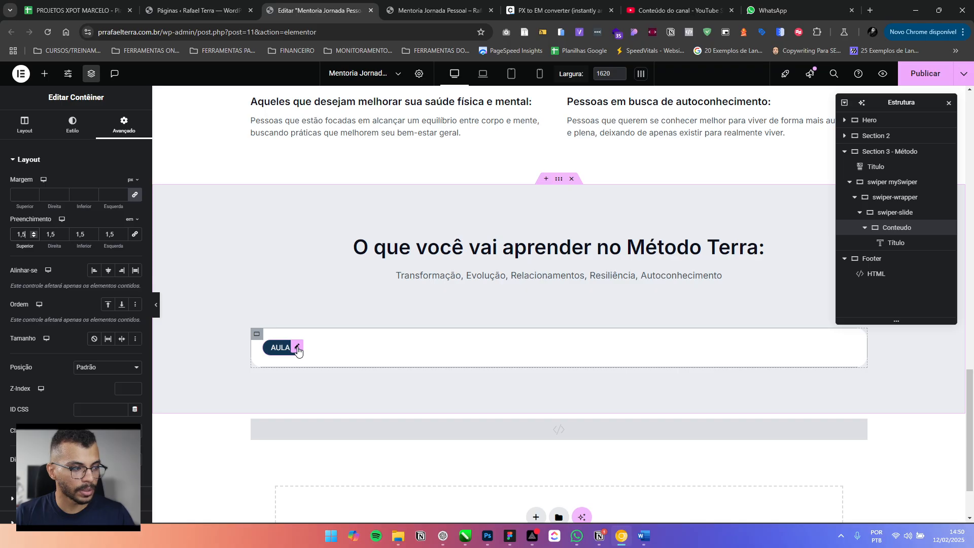
Copy the "Aqueles que desejam melhorar sua saúde física e mental:" image box and paste it below the AULA 1 title
click(298, 349)
scroll(286, 311, up, 2)
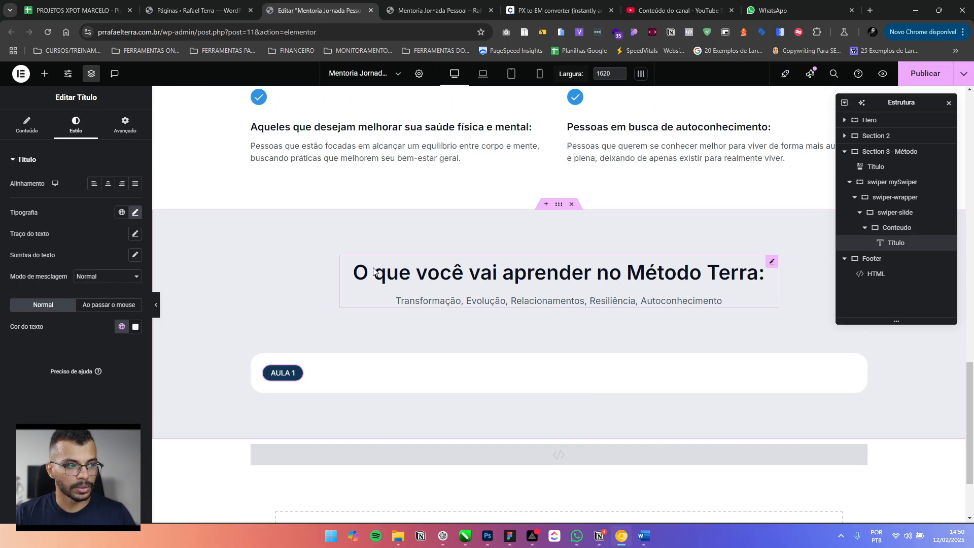
right_click(468, 354)
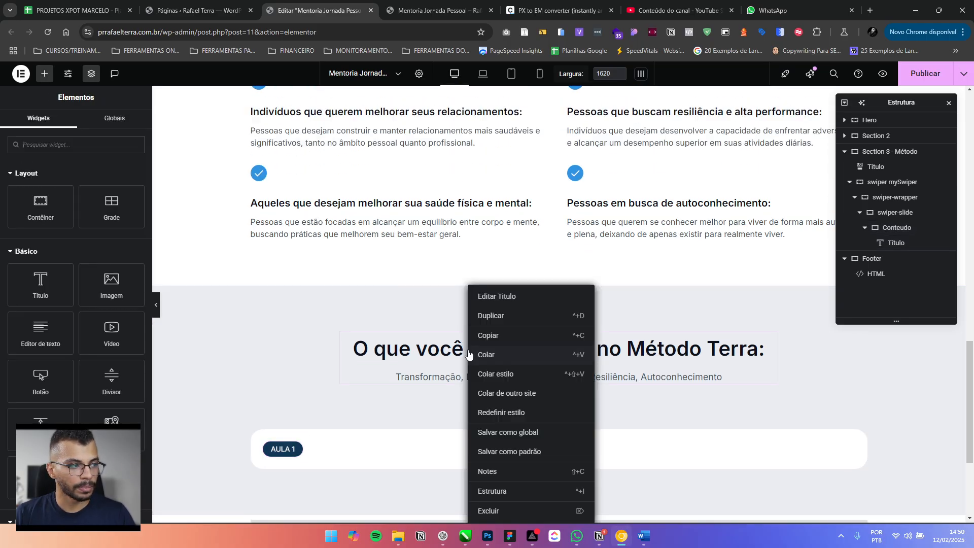
right_click(356, 210)
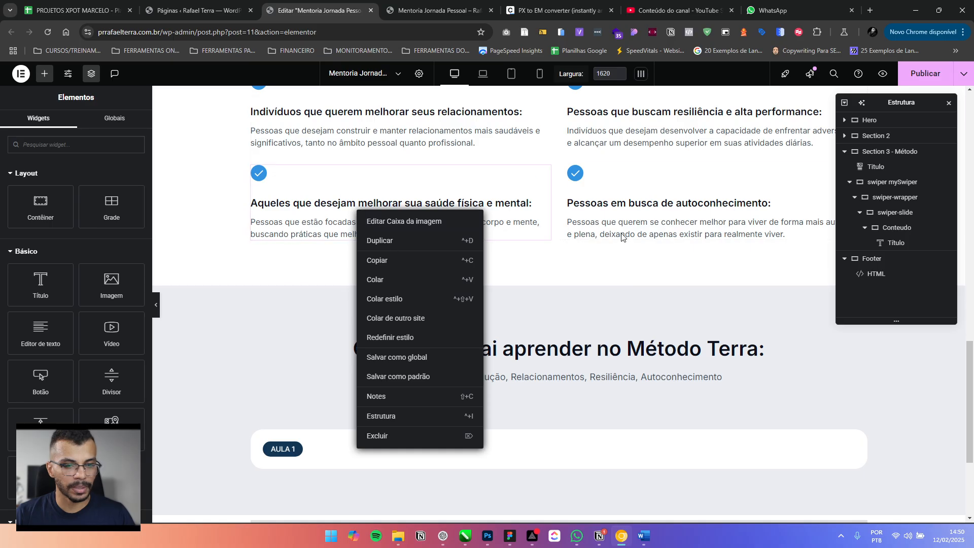
click(394, 269)
scroll(332, 289, down, 3)
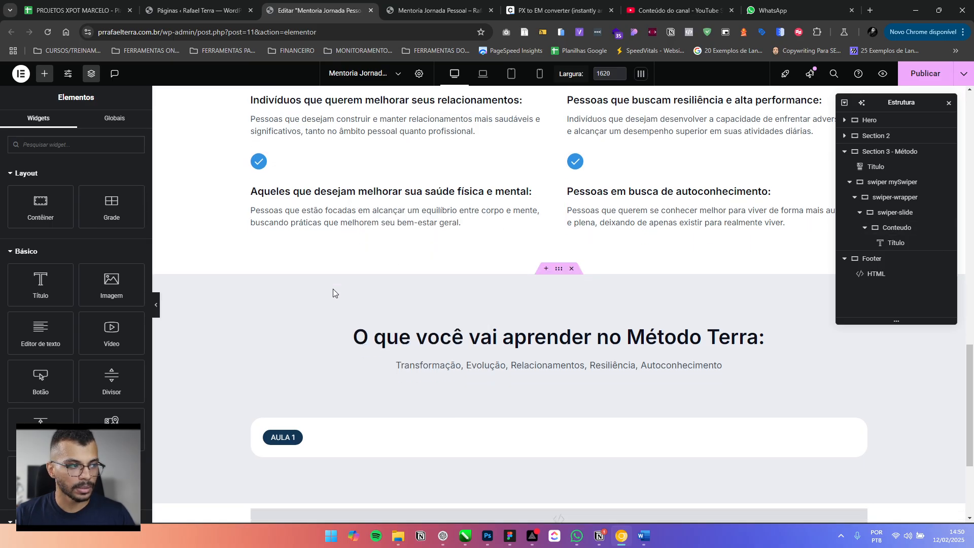
right_click(299, 270)
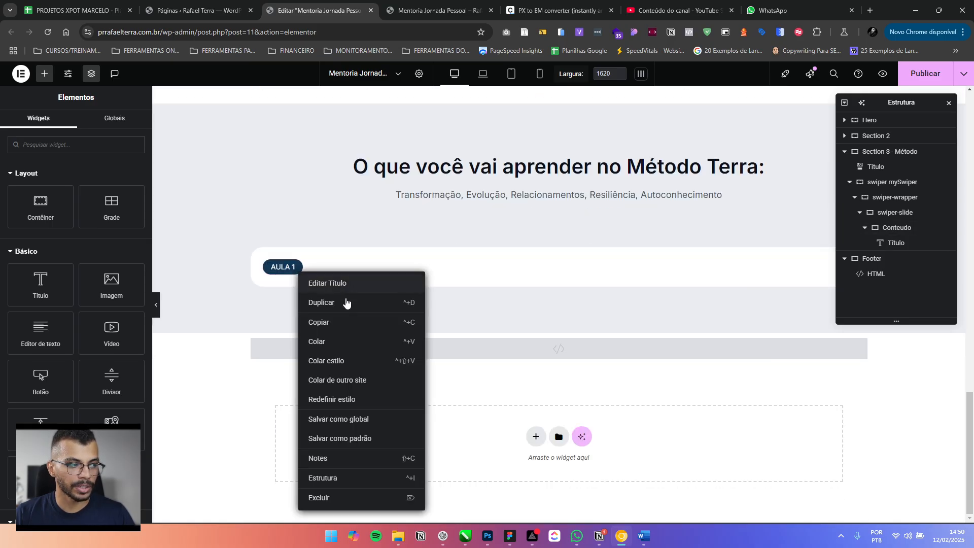
click(333, 342)
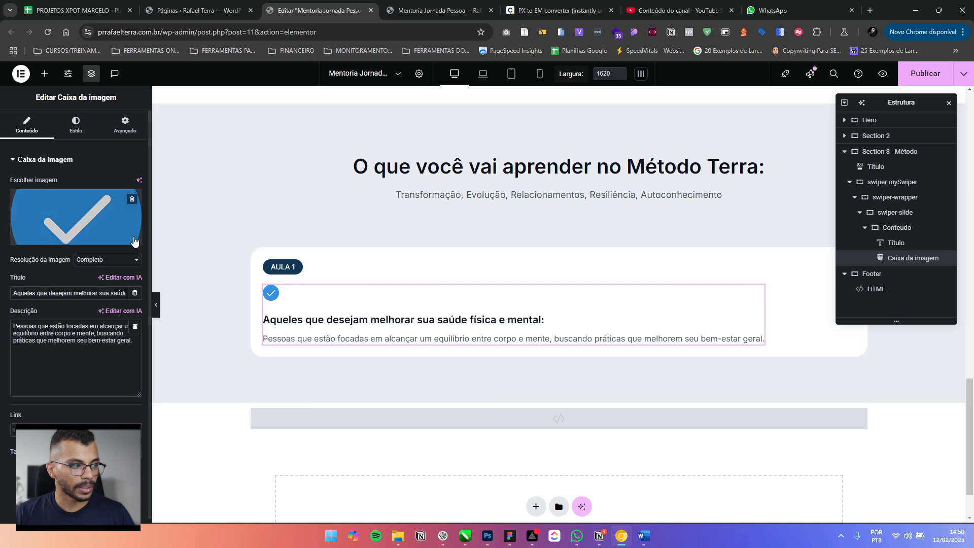
Remove the image from the pasted image box and publish the page
click(129, 199)
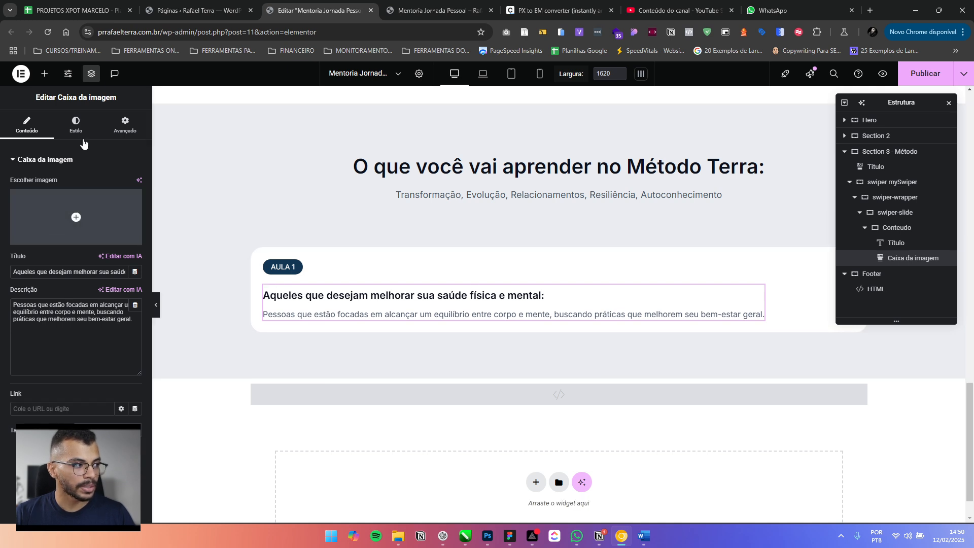
click(77, 126)
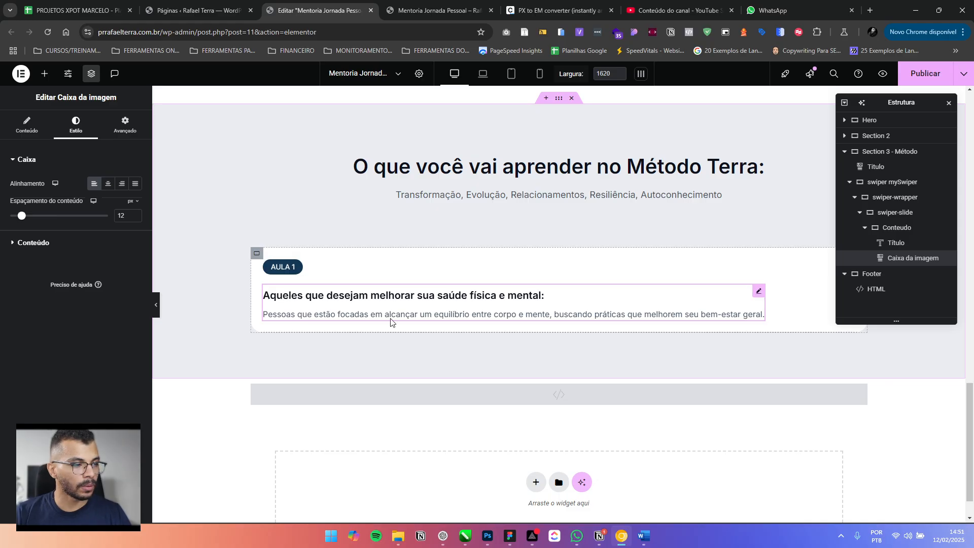
click(922, 82)
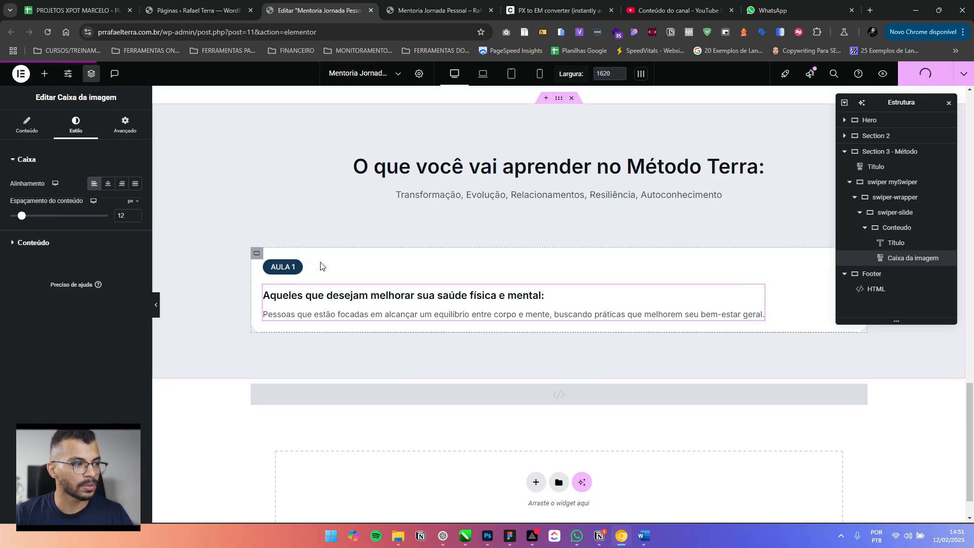
Open the page settings' custom CSS and compare the strong.destaque-blue rule with the blue highlight in the "Como funciona a" heading
click(419, 75)
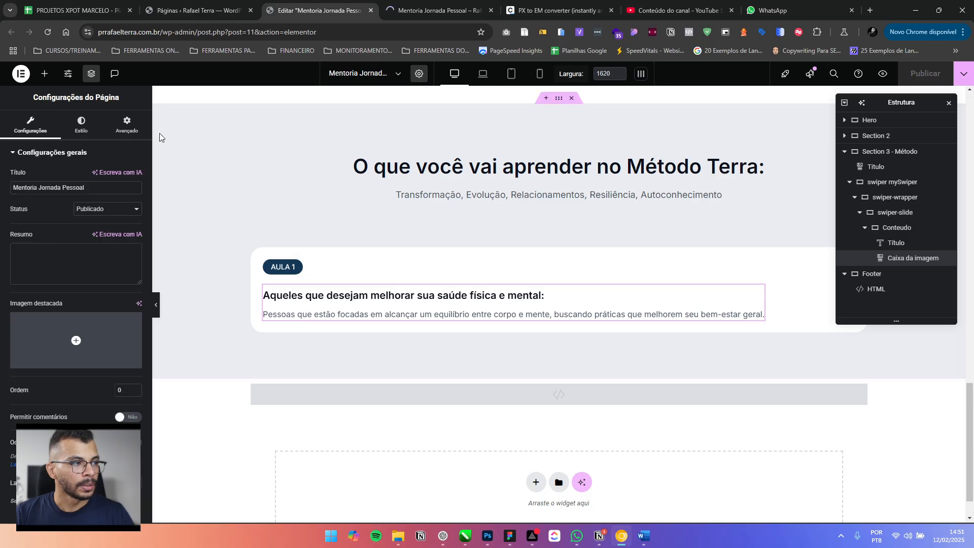
click(126, 124)
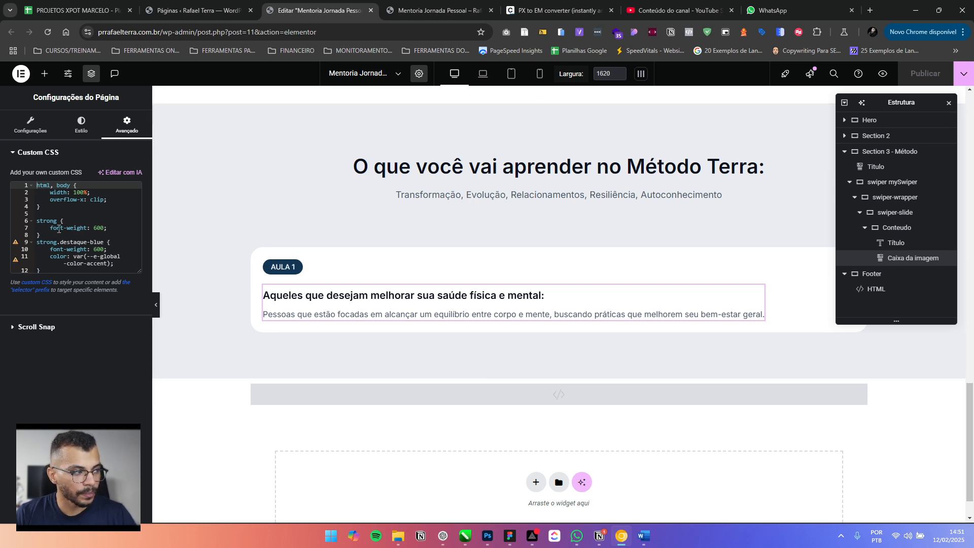
click(73, 242)
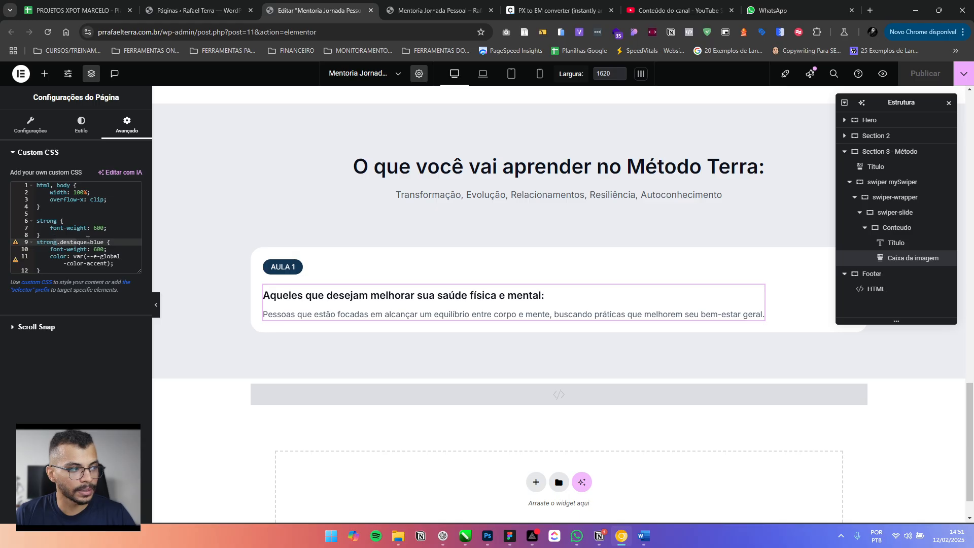
scroll(470, 212, up, 12)
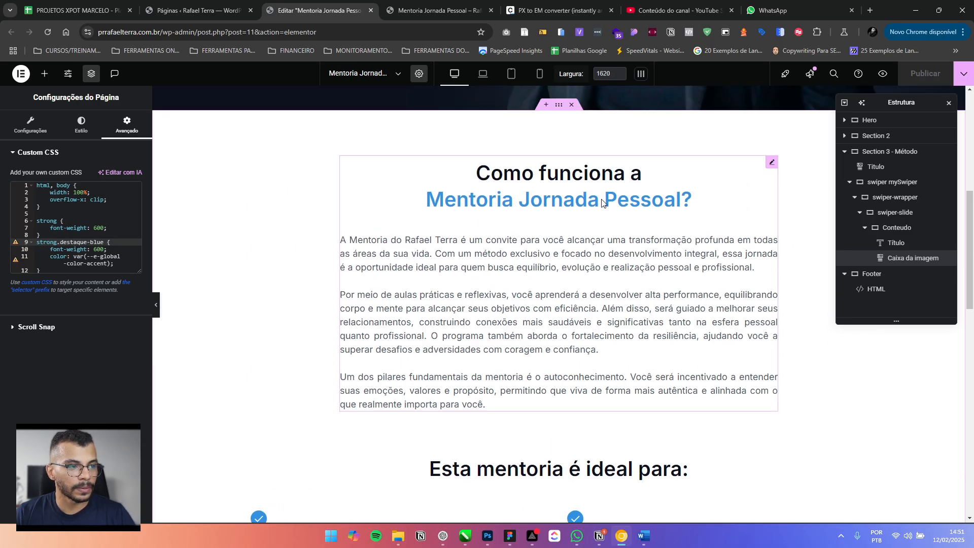
key(End)
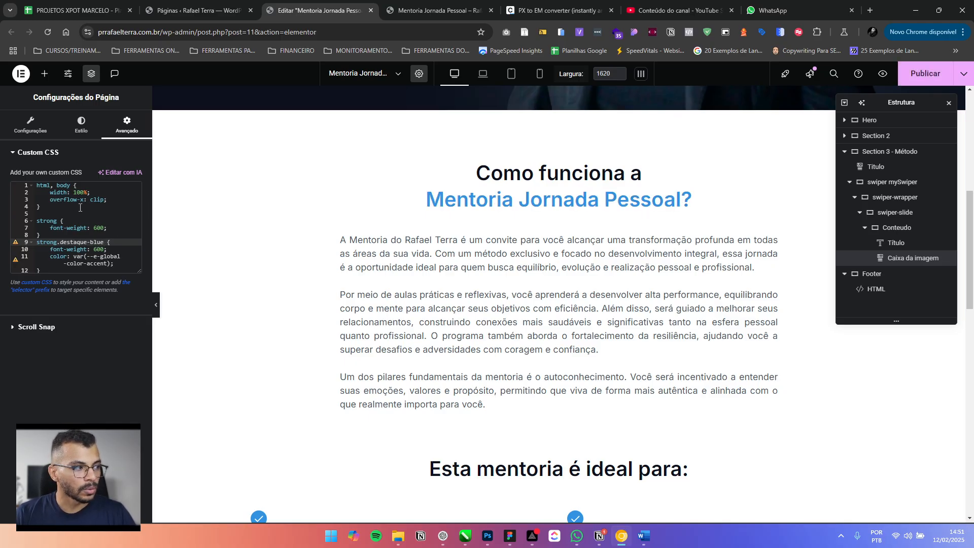
Review the html, body rule in the page's custom CSS, examining its width and overflow-x declarations against the page's hero area
drag(80, 207, 37, 186)
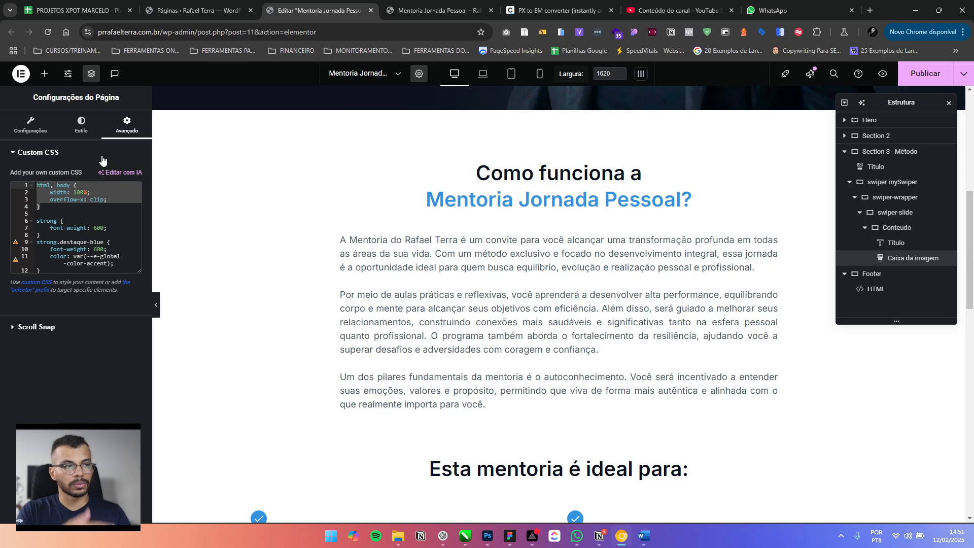
click(67, 186)
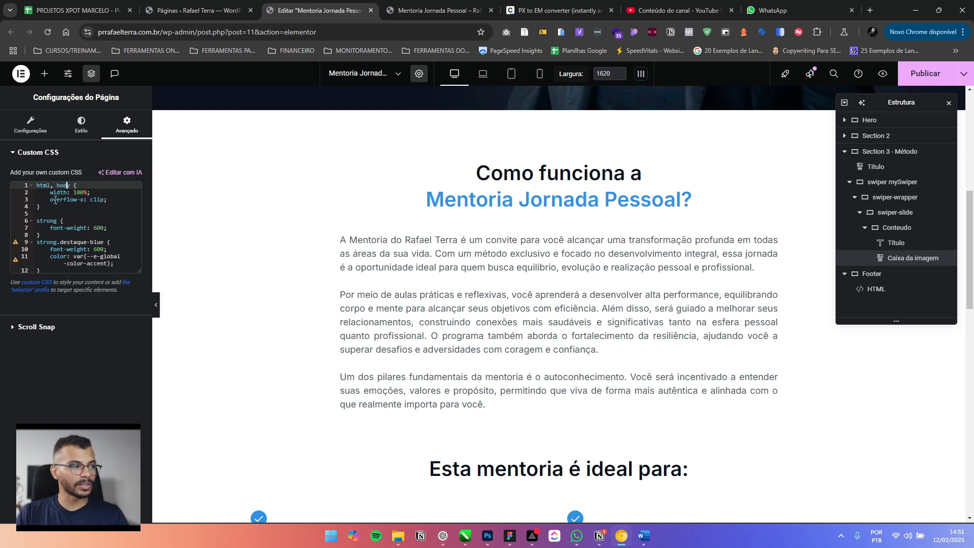
click(61, 201)
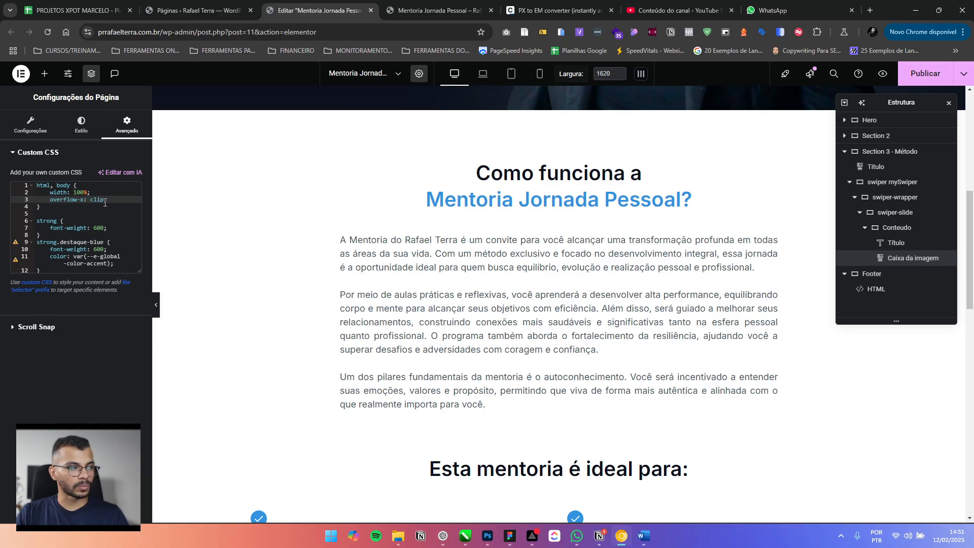
drag(90, 200, 49, 200)
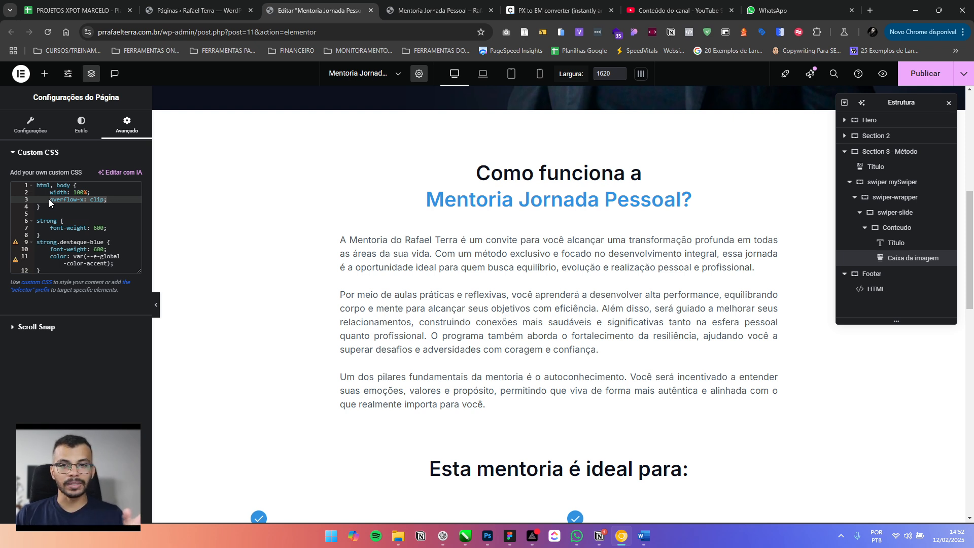
drag(93, 193, 50, 192)
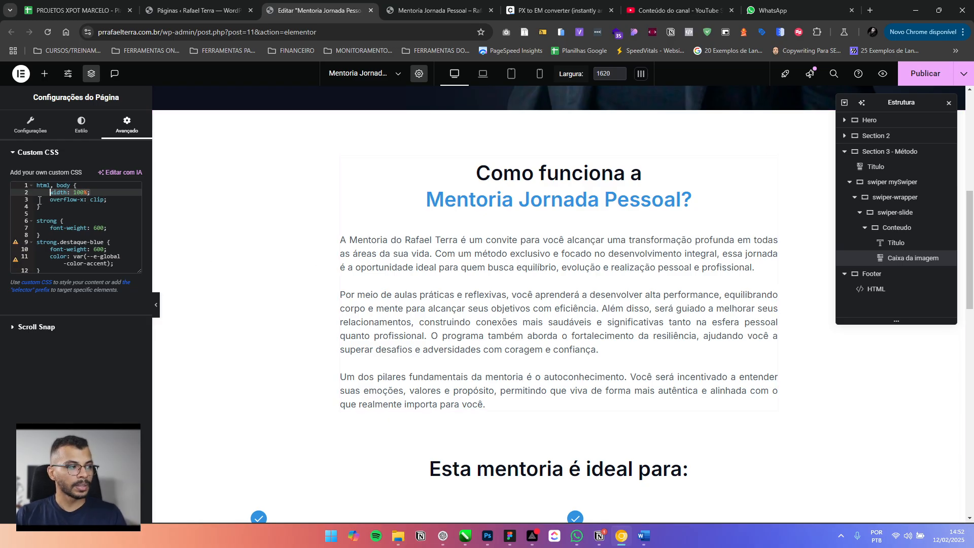
click(111, 204)
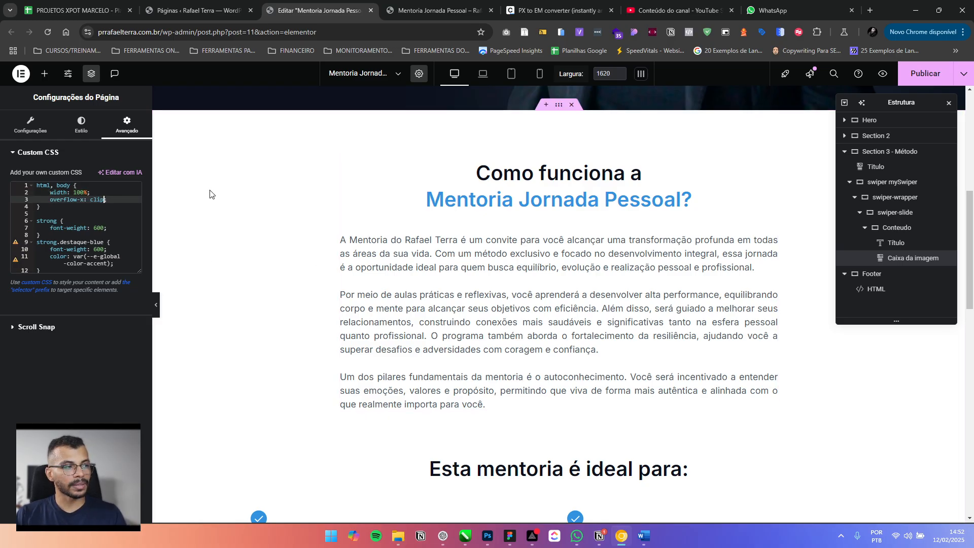
scroll(247, 174, up, 7)
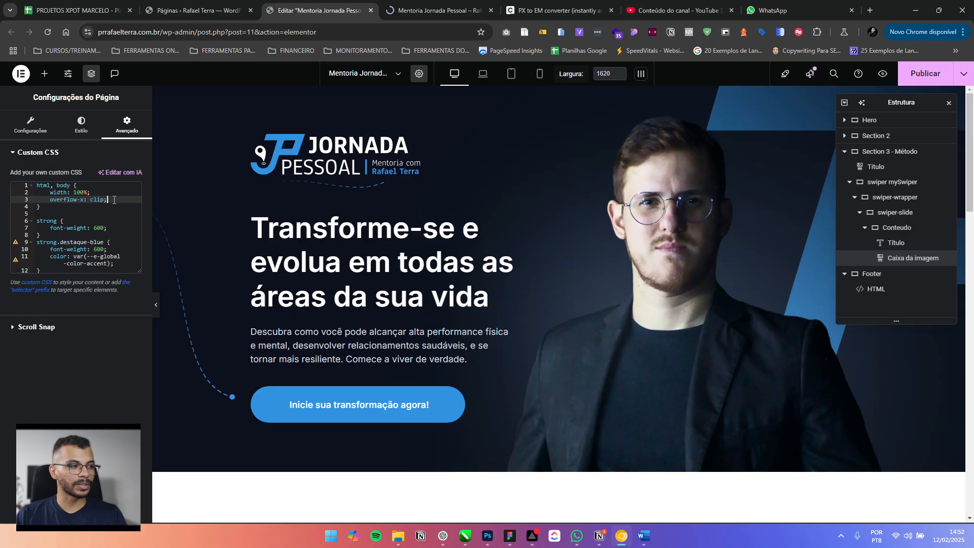
drag(112, 200, 50, 193)
click(74, 201)
click(108, 200)
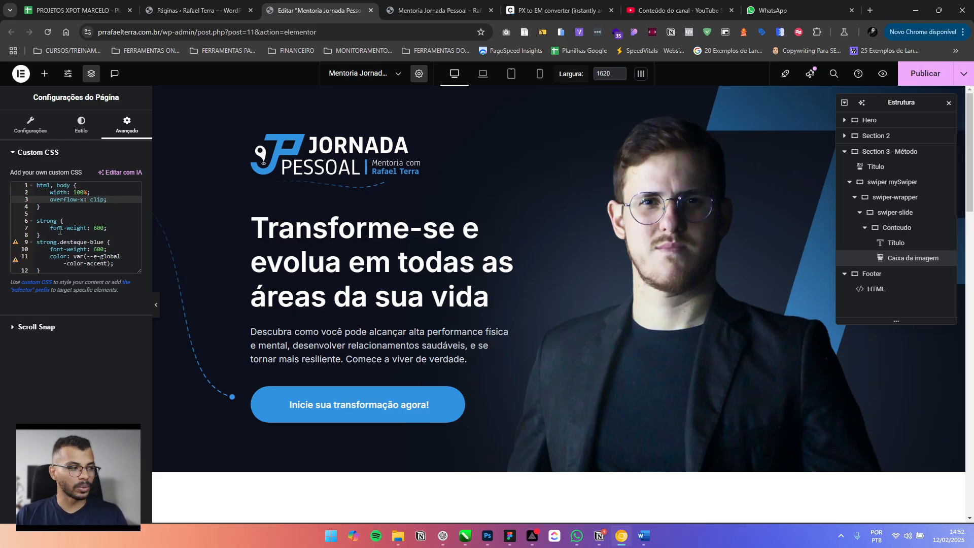
click(76, 219)
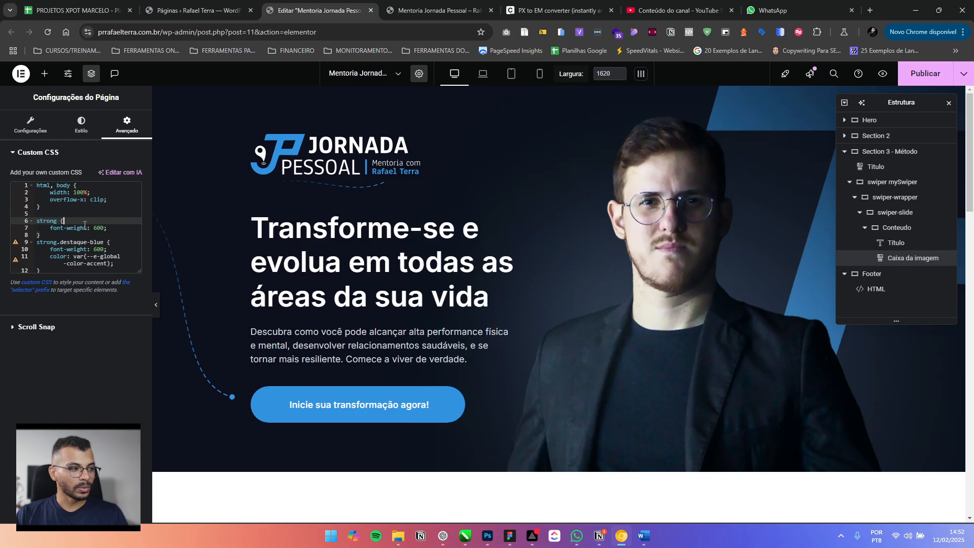
Add a new .elementor-image-box-title rule to the page's custom CSS, separated by a blank line below the strong.destaque-blue rule
click(62, 272)
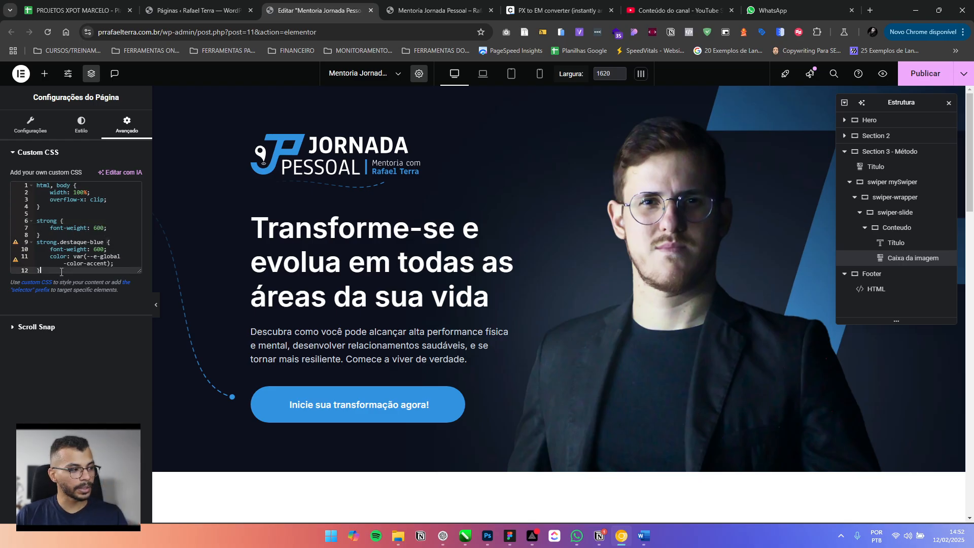
key(Return)
key(Return)
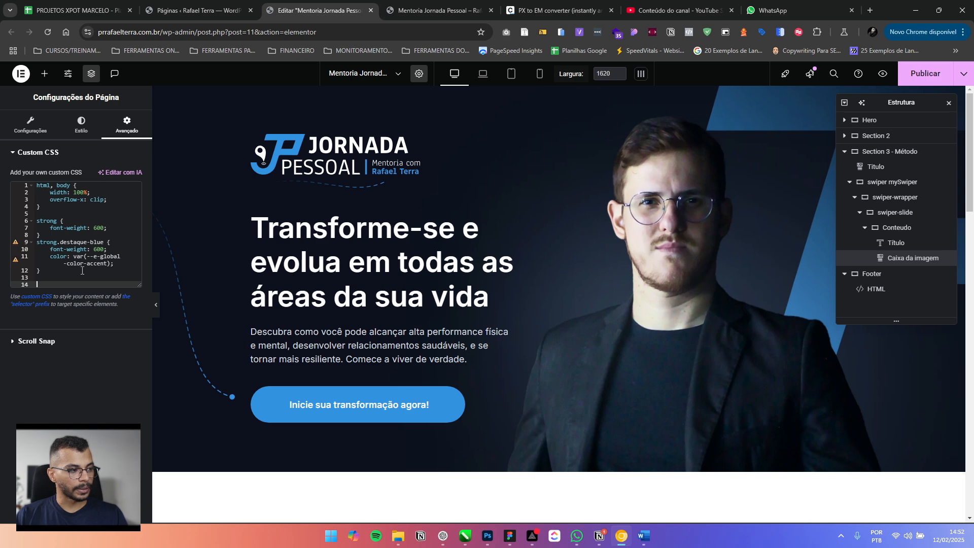
scroll(370, 229, down, 10)
scroll(369, 273, down, 10)
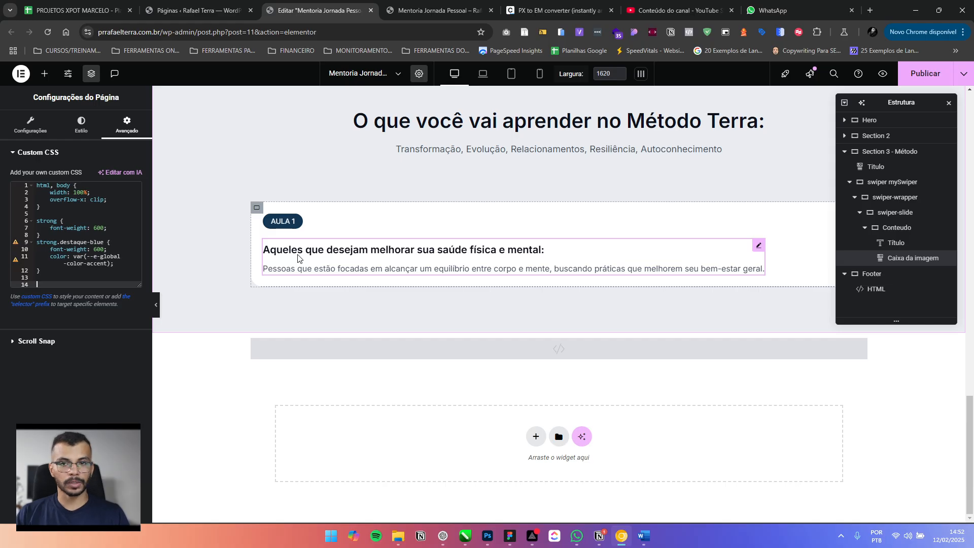
scroll(394, 260, up, 1)
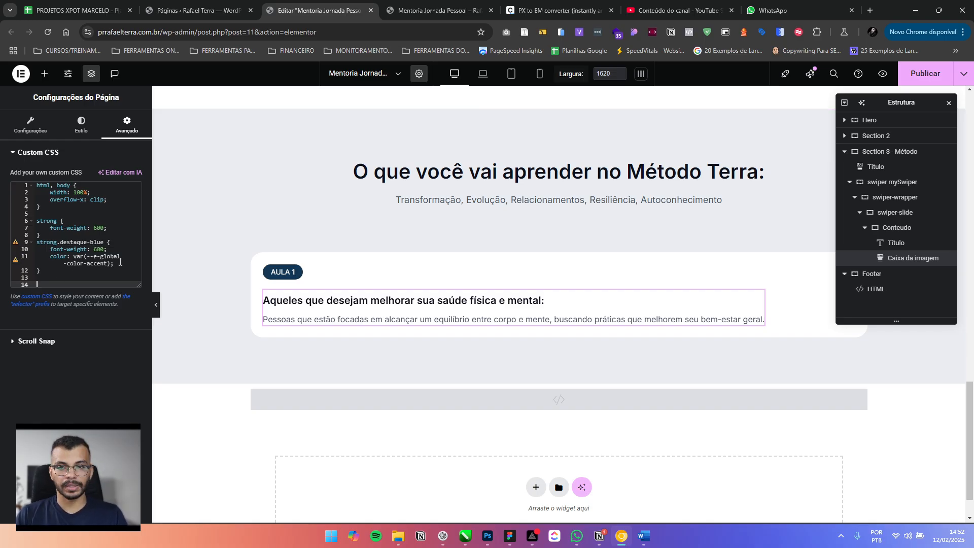
text(.)
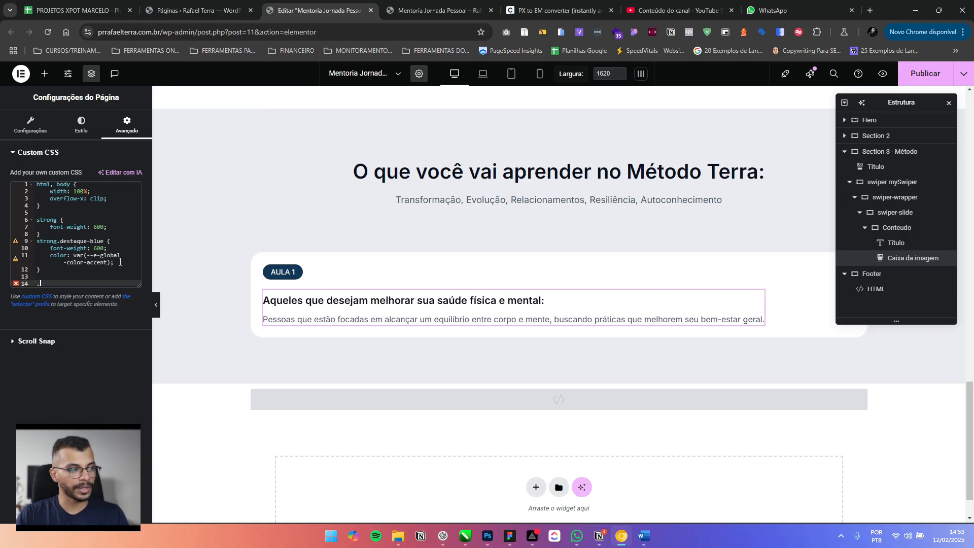
text(elemetnor)
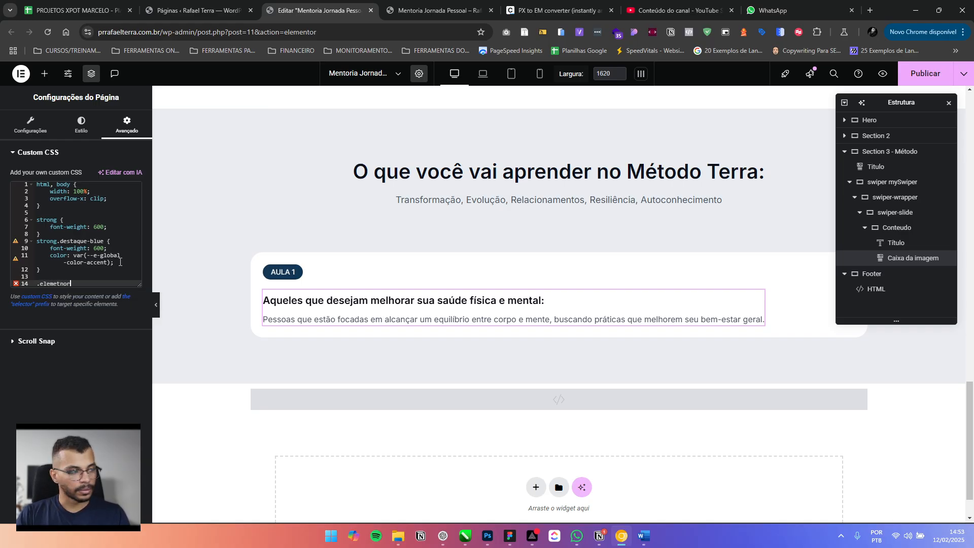
key(BackSpace)
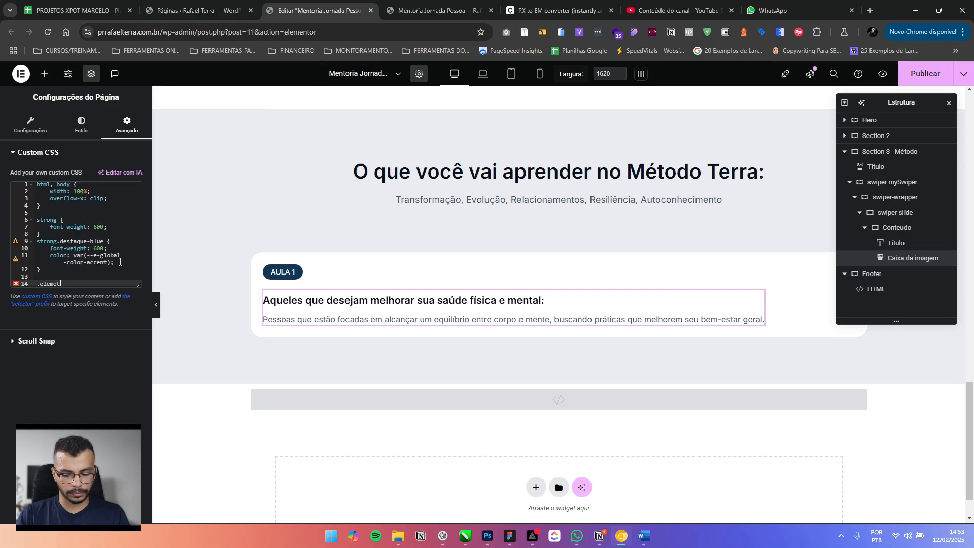
text(or)
key(BackSpace)
key(BackSpace)
key(BackSpace)
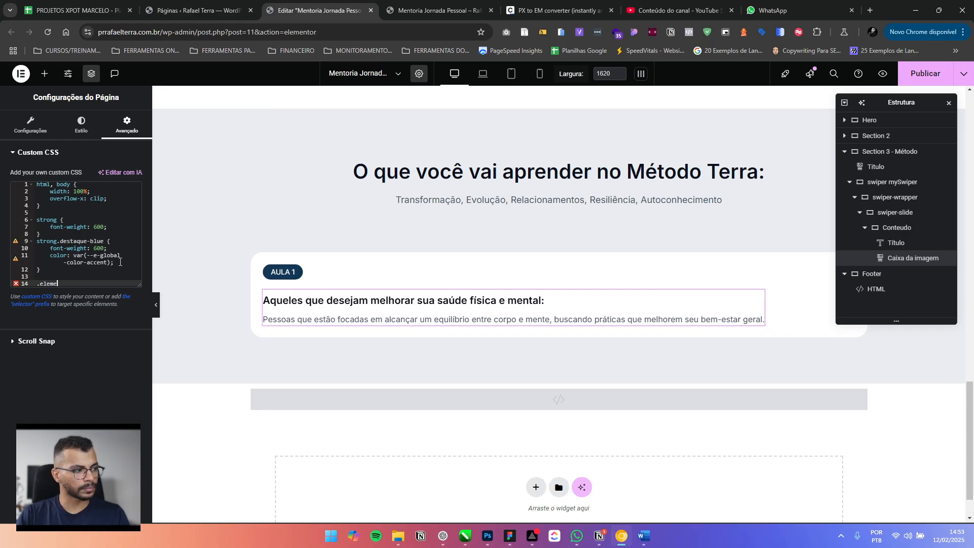
text(ntor-)
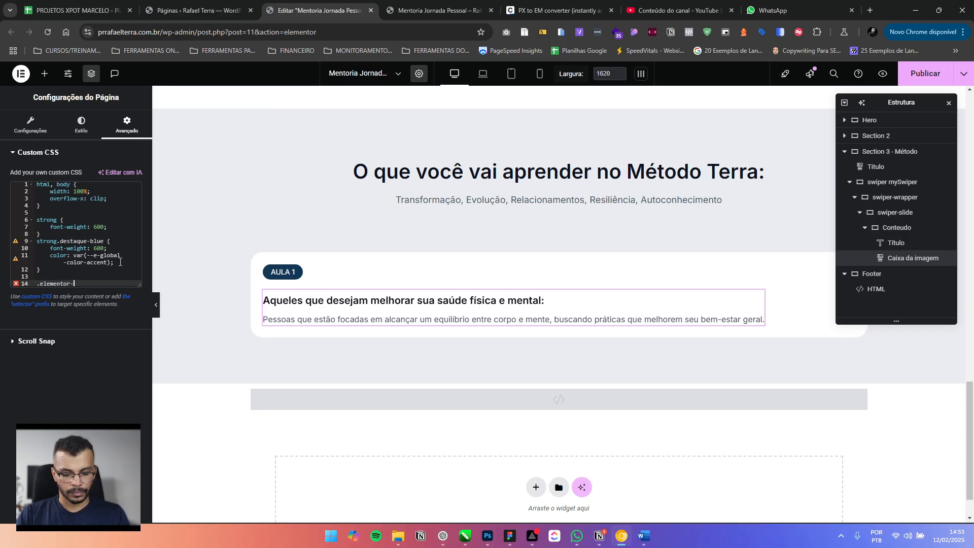
text(image-box-)
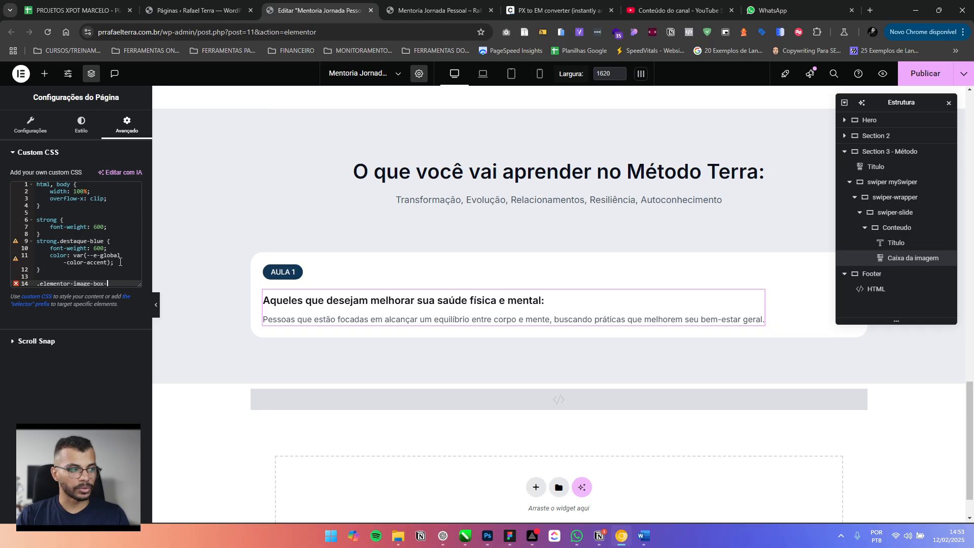
text(titl)
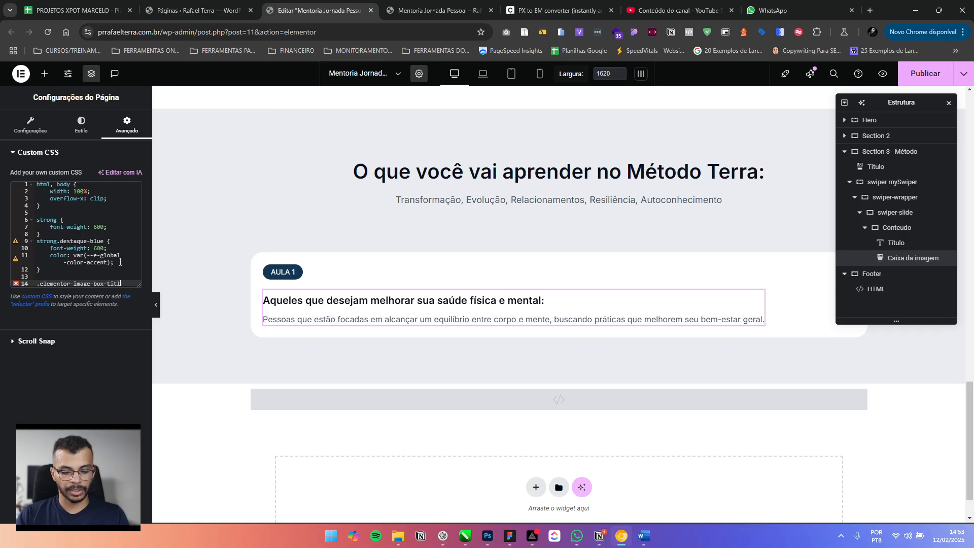
text(e)
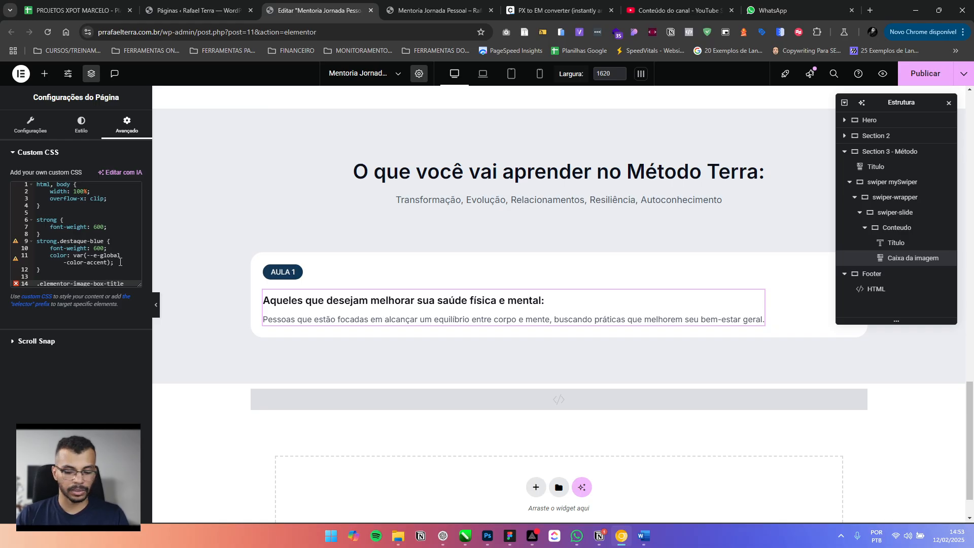
text( {)
key(Return)
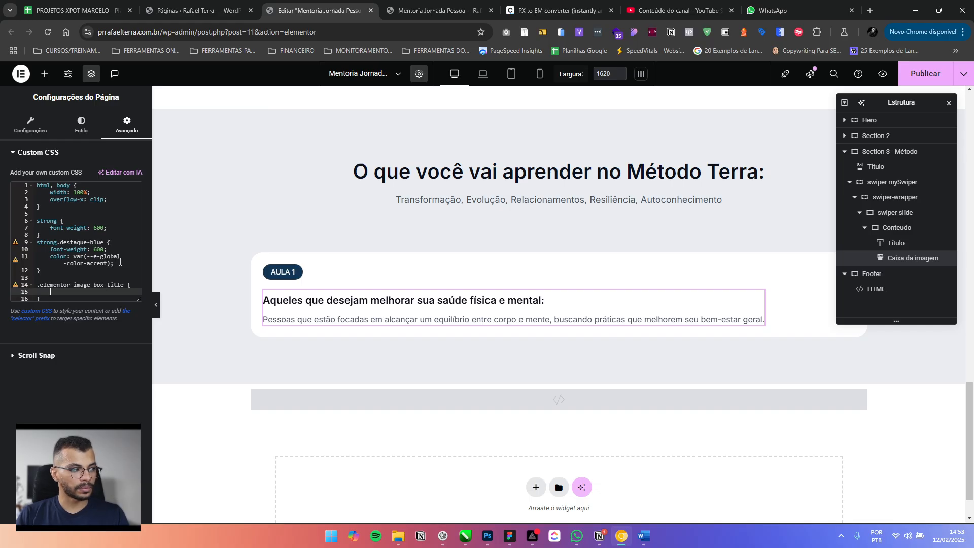
Set margin-top to 0 inside the .elementor-image-box-title rule
text(margin)
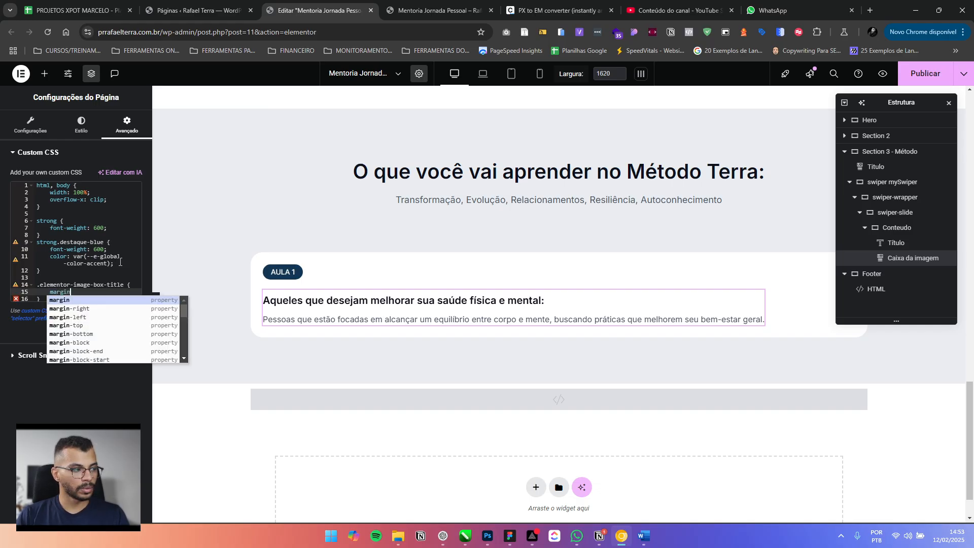
text(-top)
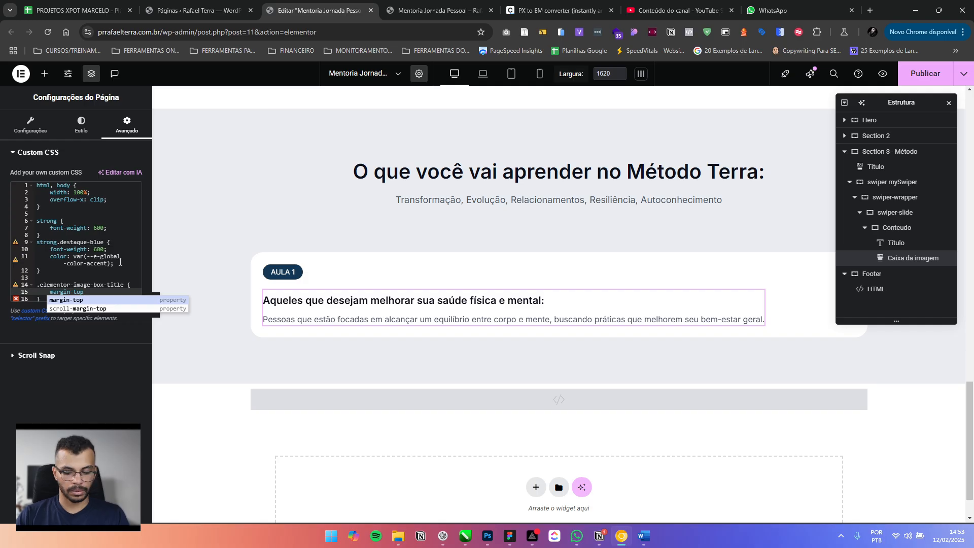
key(Return)
text(;)
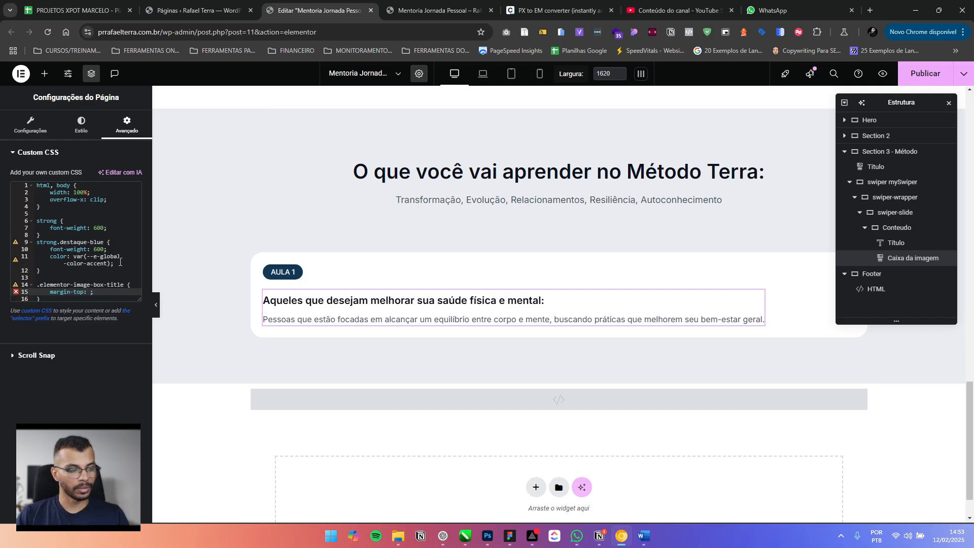
key(BackSpace)
text(0)
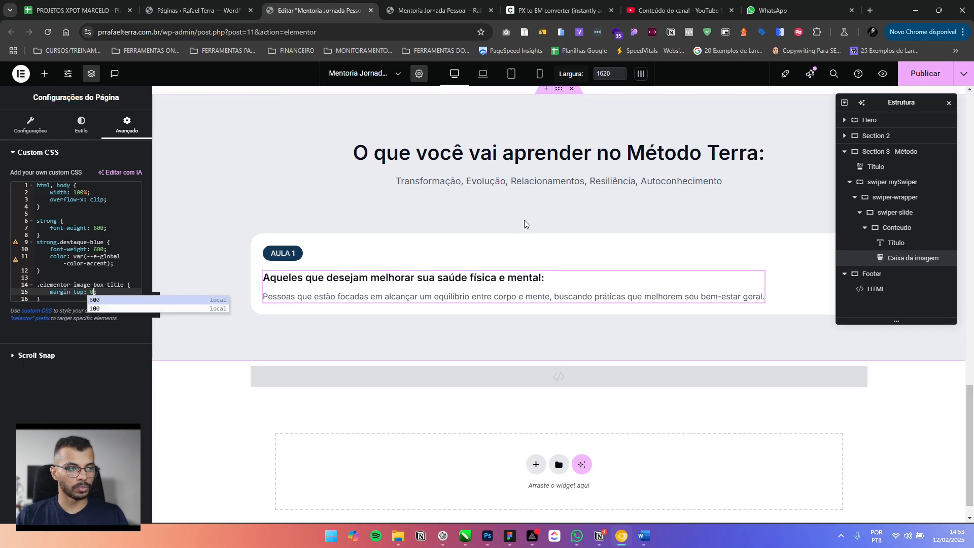
Increase the row spacing (Espaçamentos) of the image box grid under the "Esta mentoria é ideal para:" heading
scroll(525, 220, up, 2)
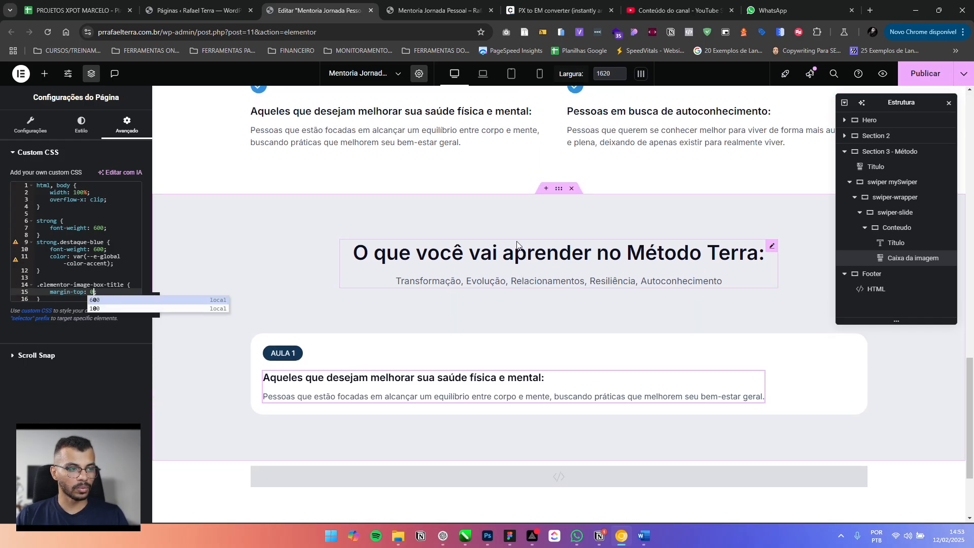
scroll(527, 274, up, 5)
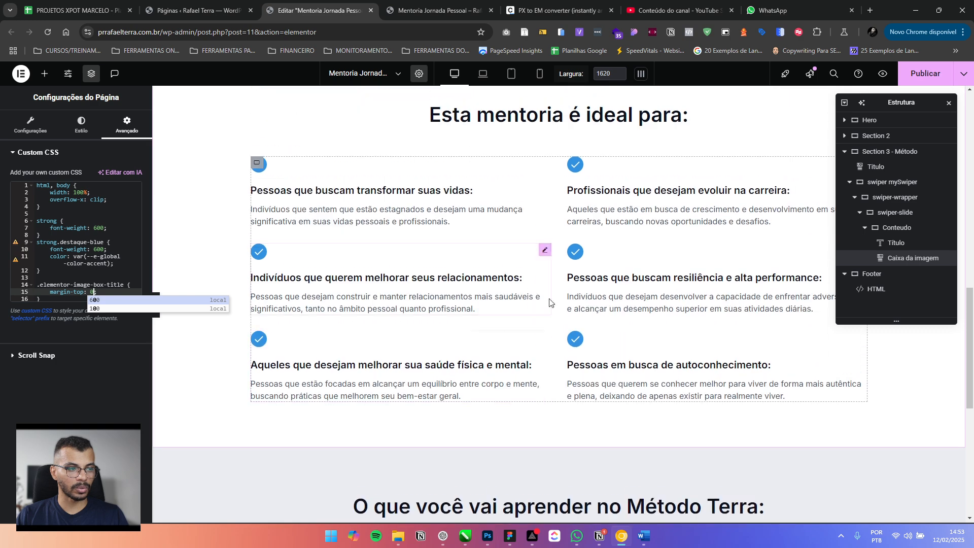
scroll(550, 300, up, 8)
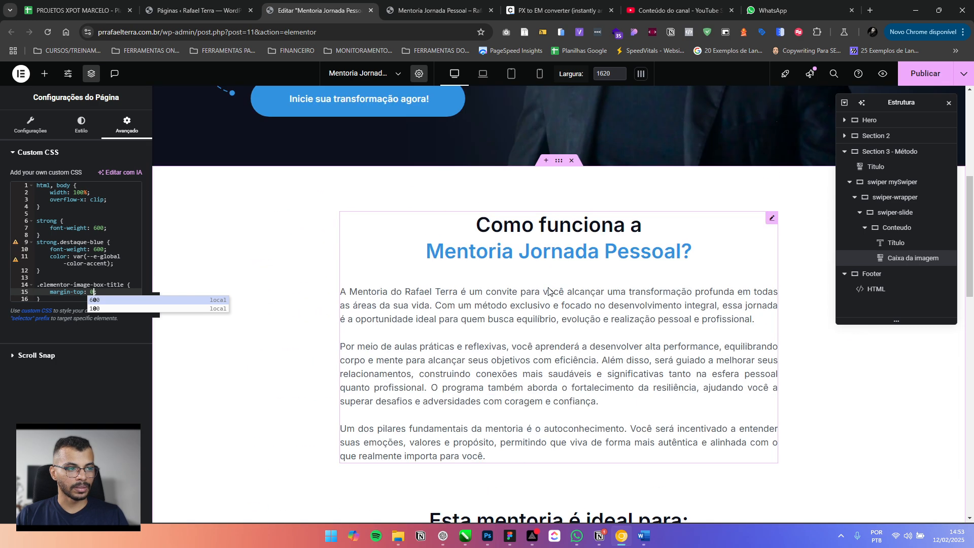
scroll(548, 291, up, 6)
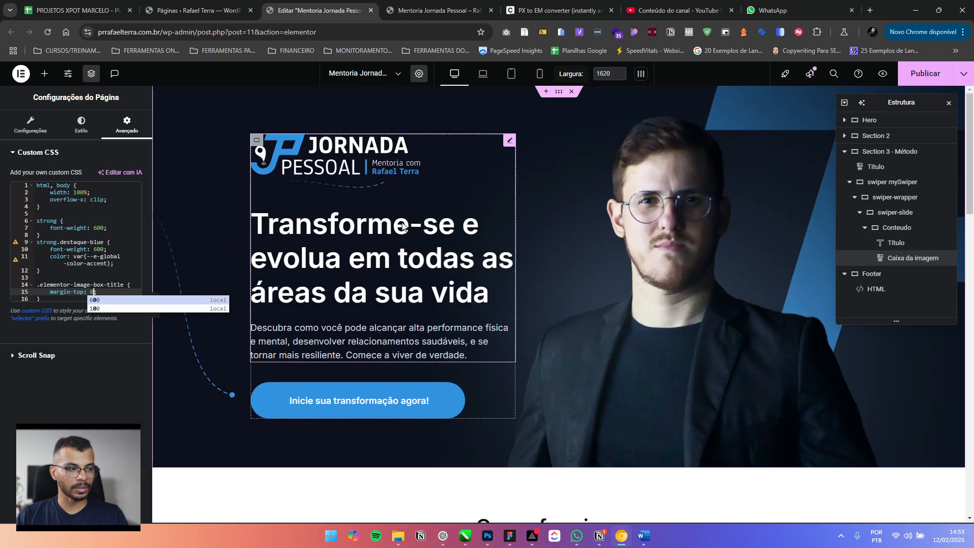
scroll(403, 226, down, 6)
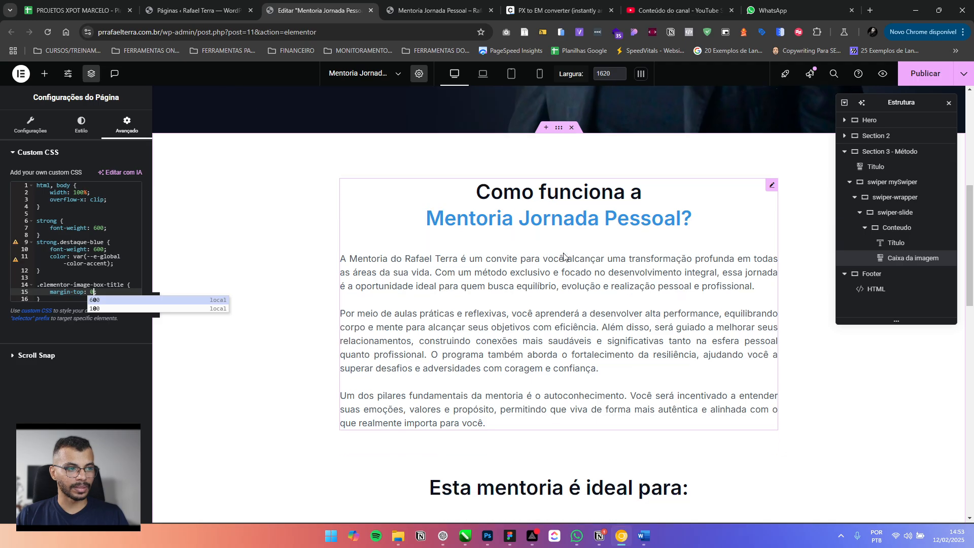
scroll(564, 256, down, 6)
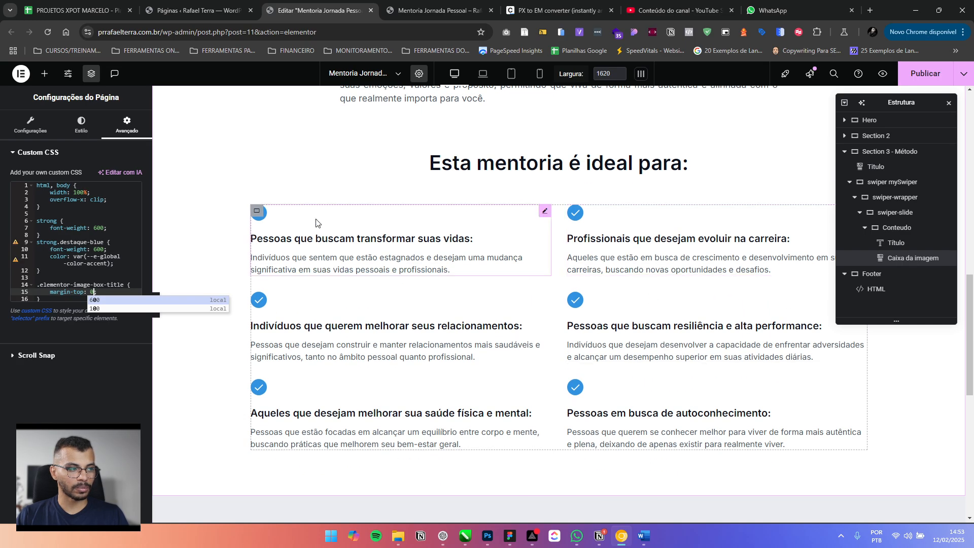
click(256, 211)
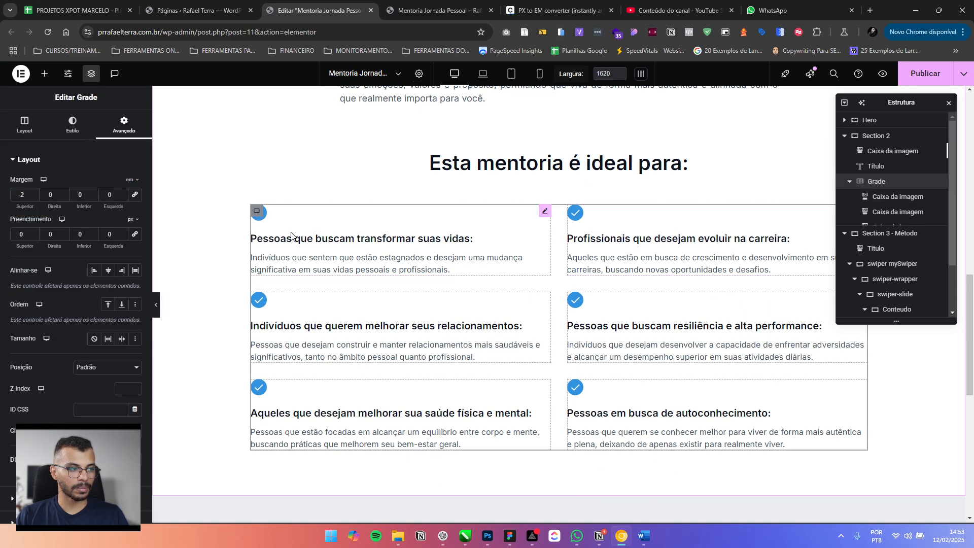
click(27, 124)
click(135, 432)
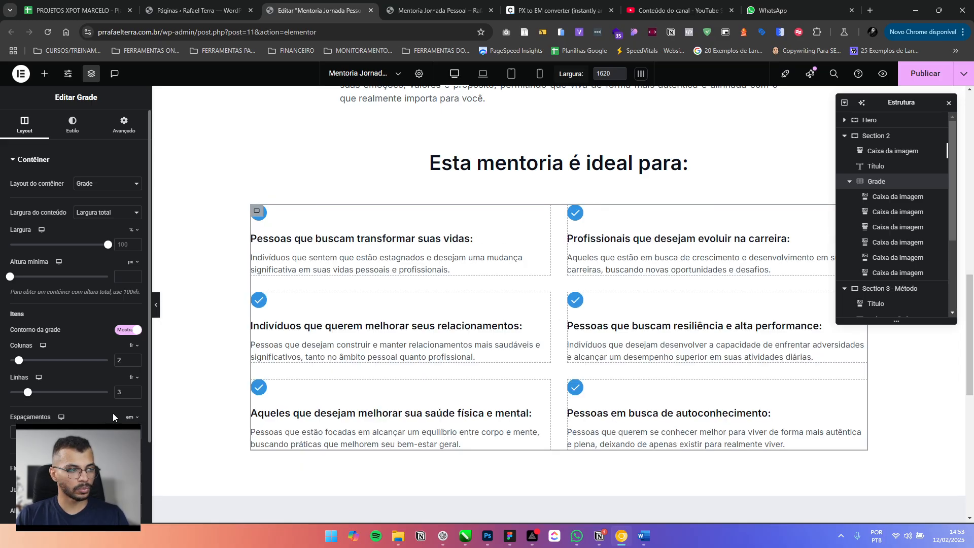
text(4)
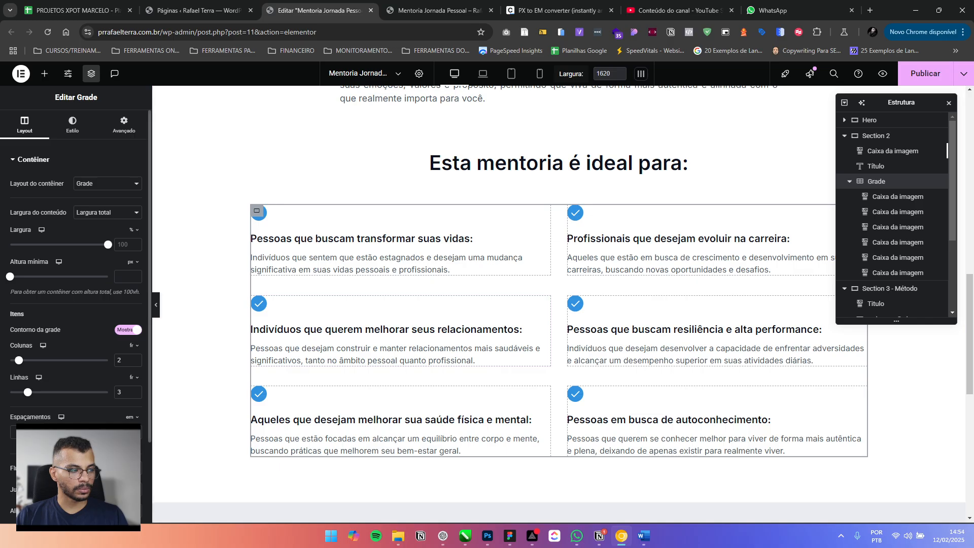
Fine-tune the em row spacing of the image box grid in Section 2, raising it slightly
key(BackSpace)
text(5)
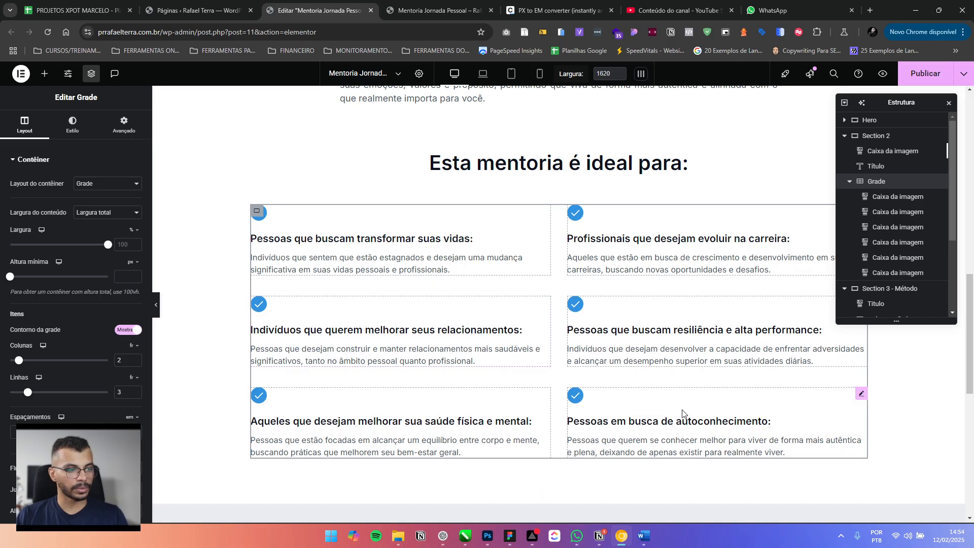
Collapse the structure tree and select the Conteudo container inside the Section 3 - Método swiper-slide
scroll(606, 337, down, 5)
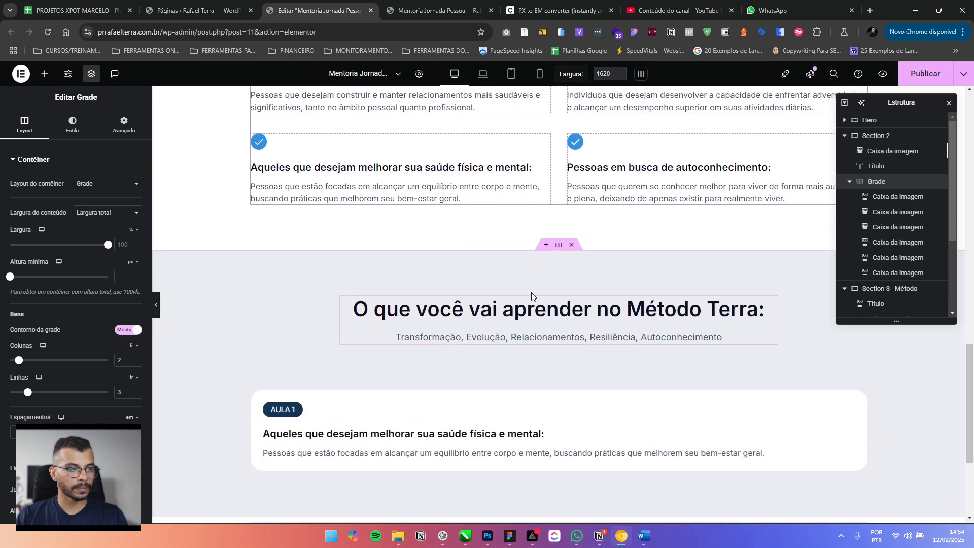
scroll(532, 296, down, 3)
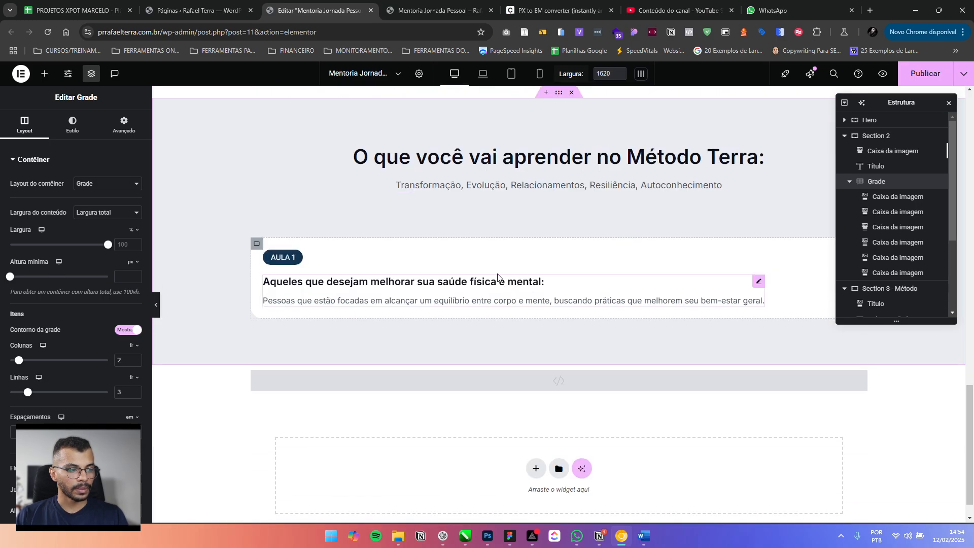
click(257, 244)
key(alt+Tab)
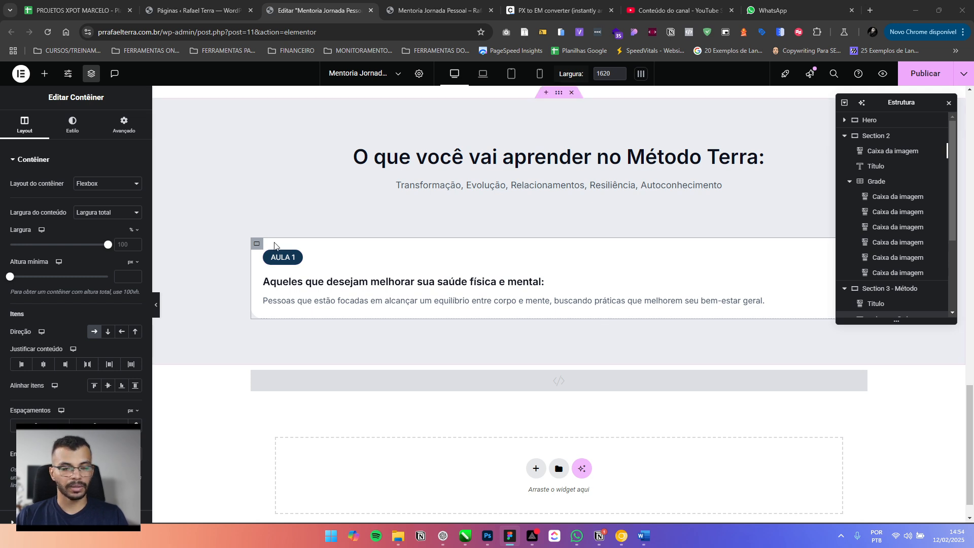
click(257, 244)
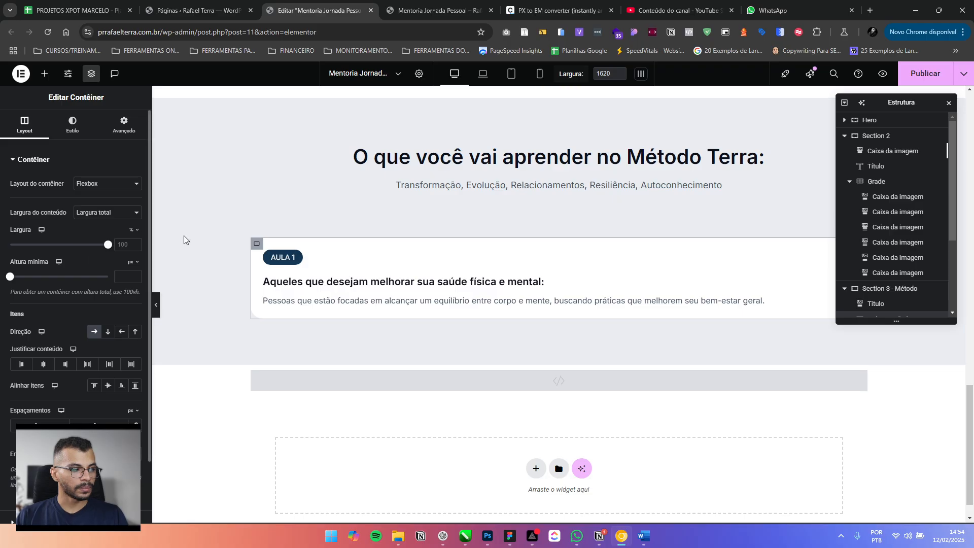
click(845, 103)
click(844, 102)
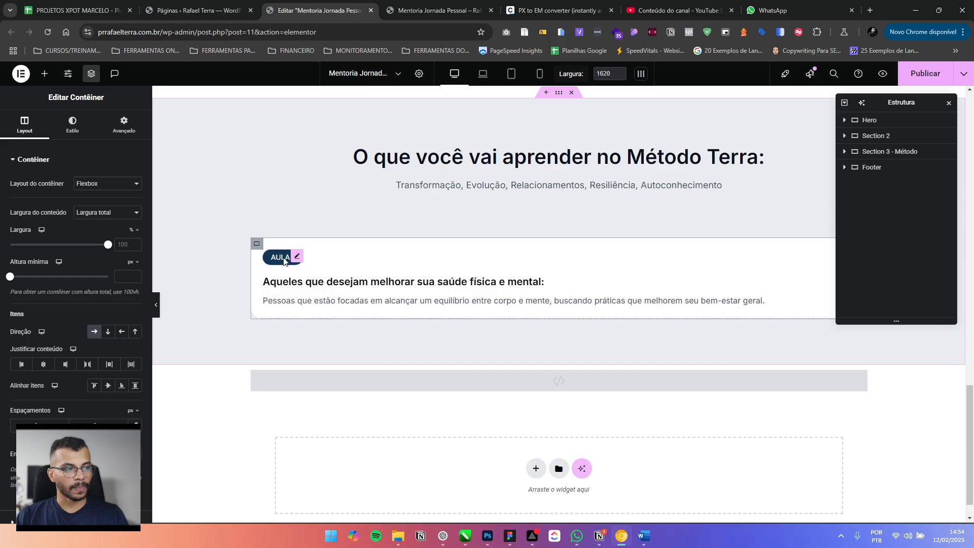
click(257, 248)
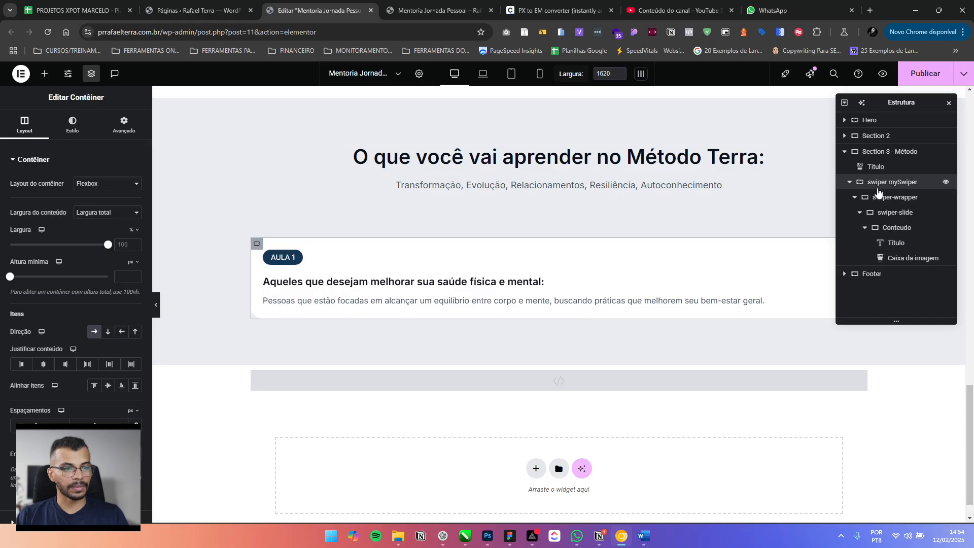
click(899, 229)
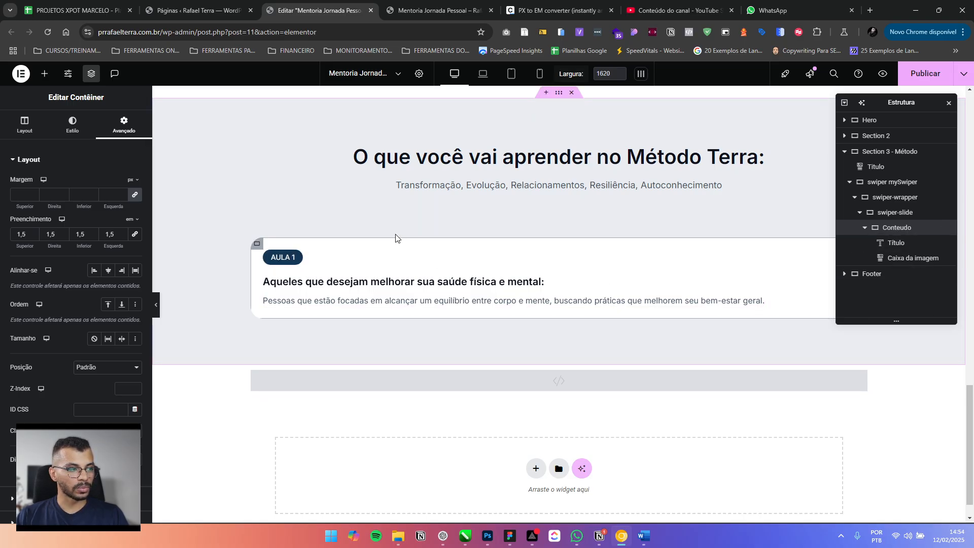
Switch the Conteudo container's item spacing (Espaçamentos) to em and give both gaps the same value, about 1.5
click(36, 129)
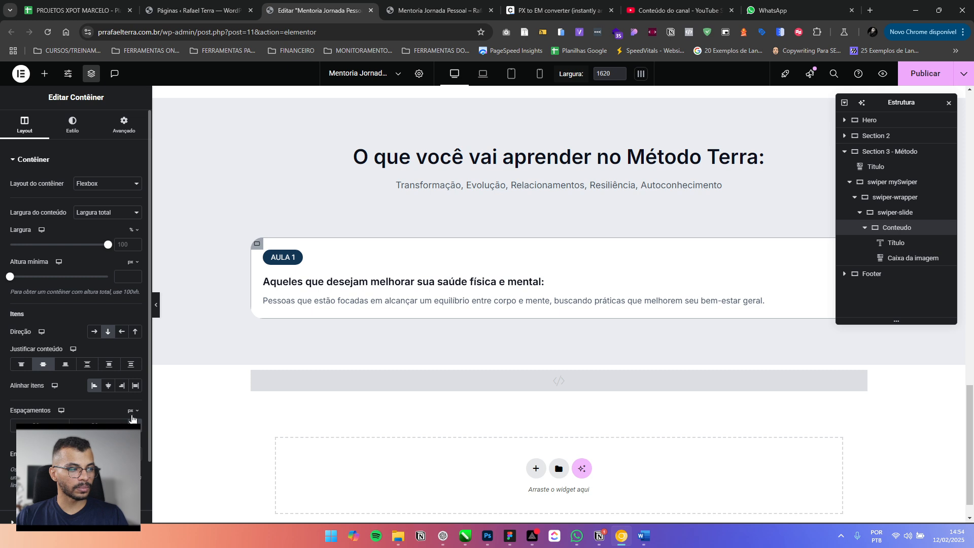
click(286, 292)
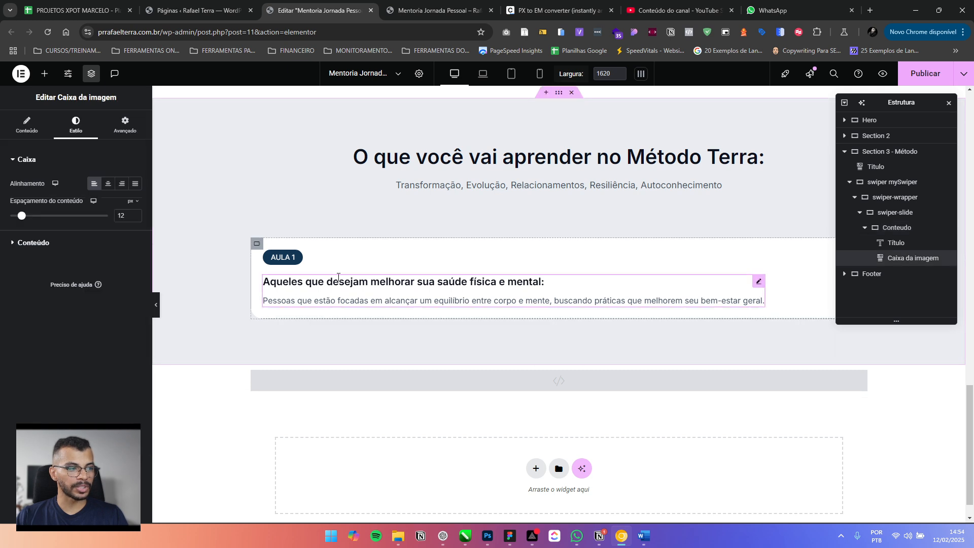
click(125, 124)
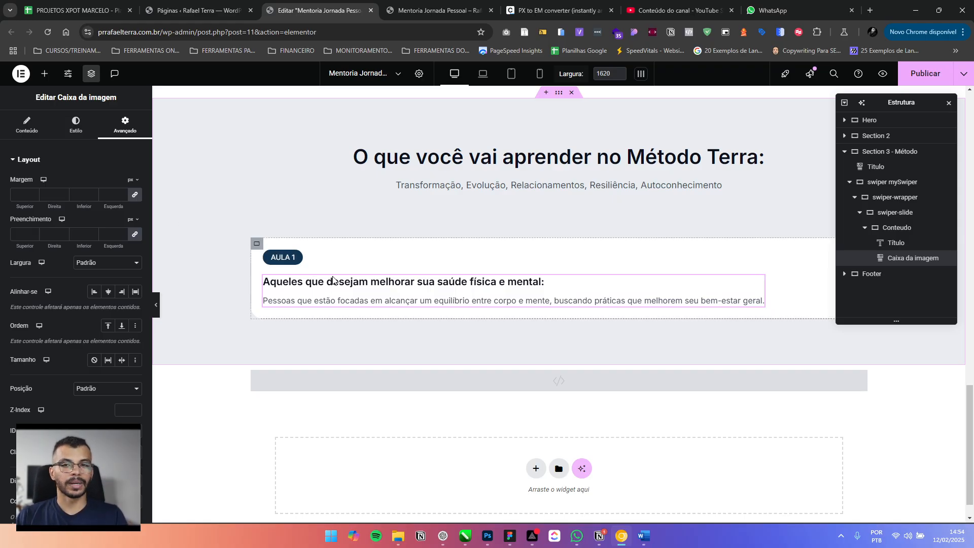
click(891, 232)
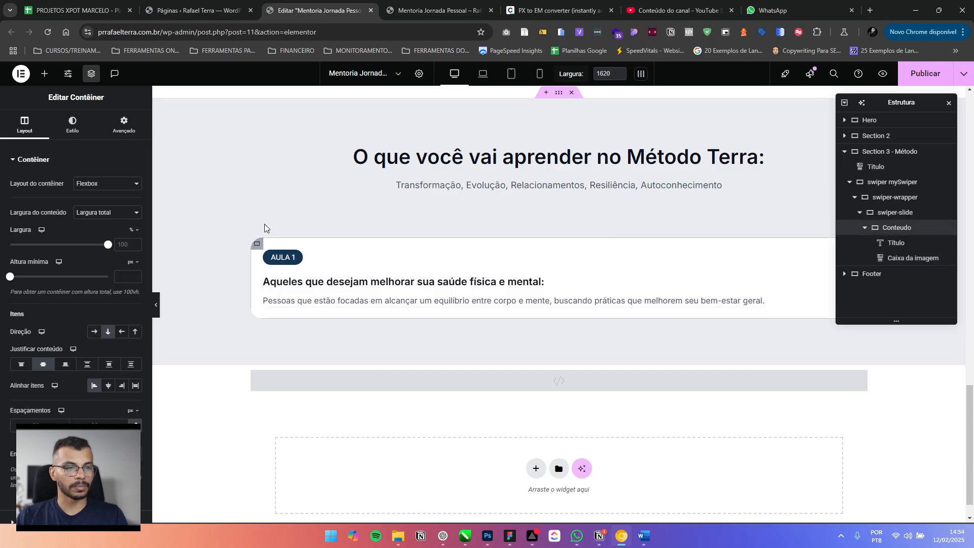
click(133, 413)
click(132, 431)
double_click(102, 425)
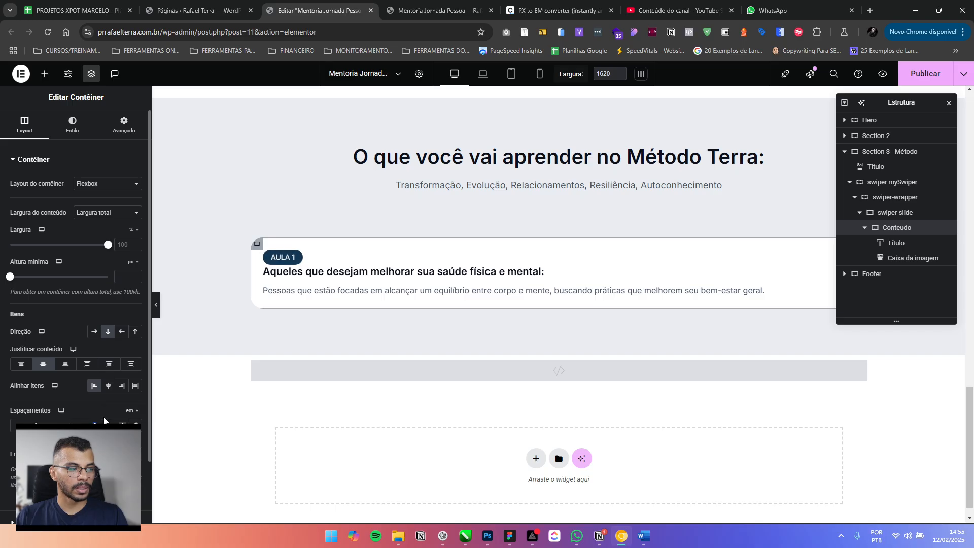
text(1.5)
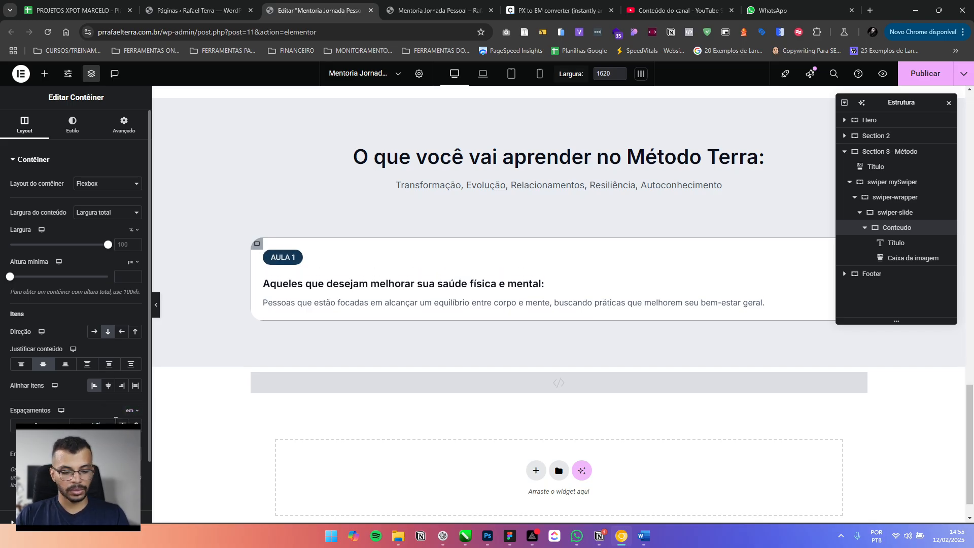
double_click(101, 425)
key(ctrl+c)
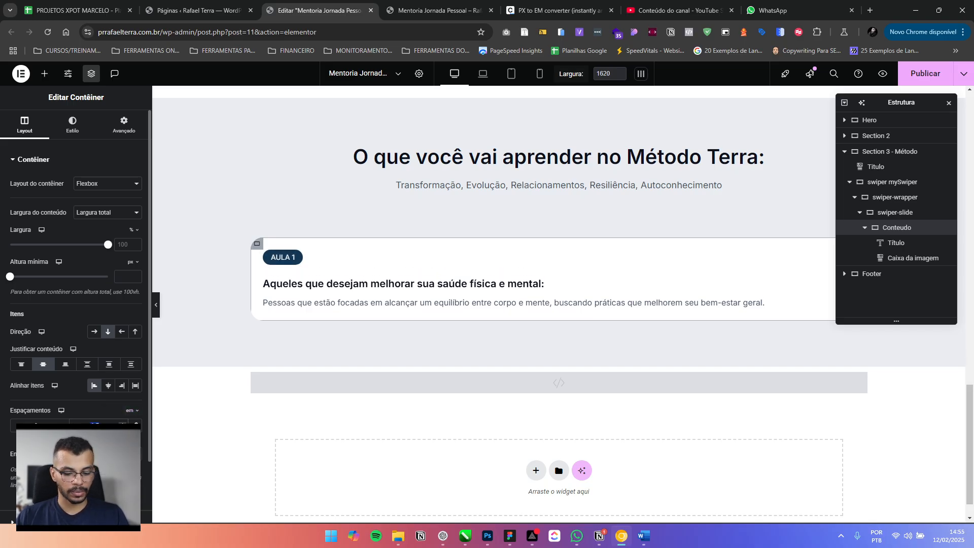
double_click(36, 425)
key(ctrl+v)
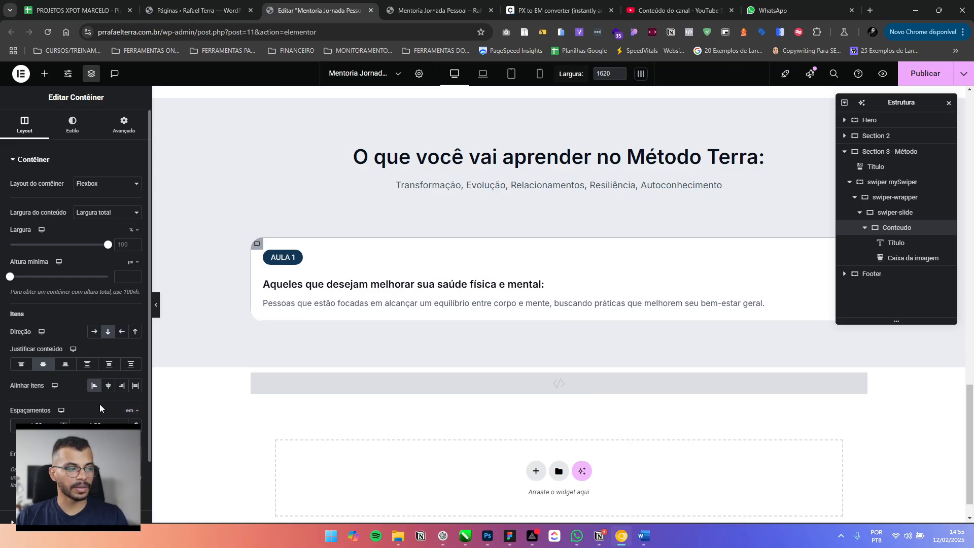
Set the title font size of the AULA 1 card's image box to 1 rem, checking it against the Figma design
click(315, 289)
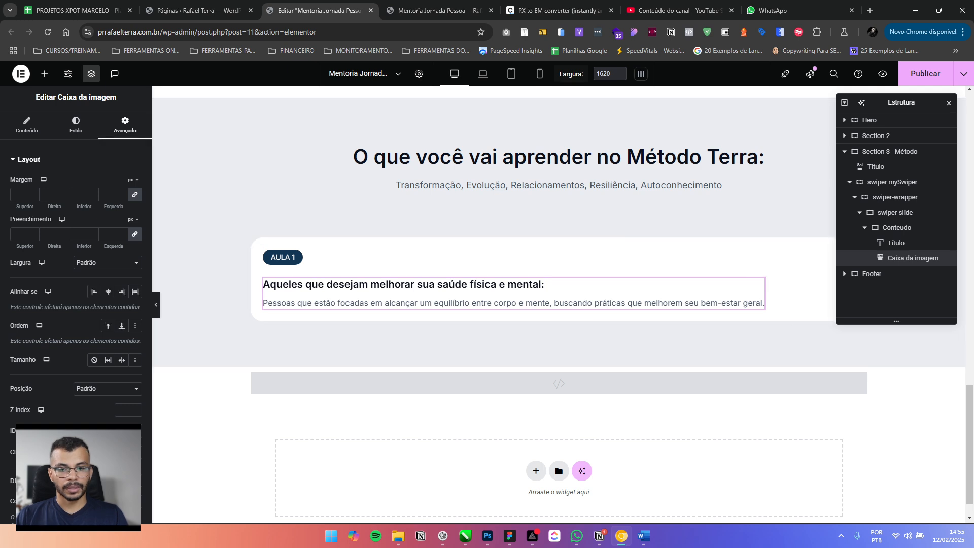
key(alt+Tab)
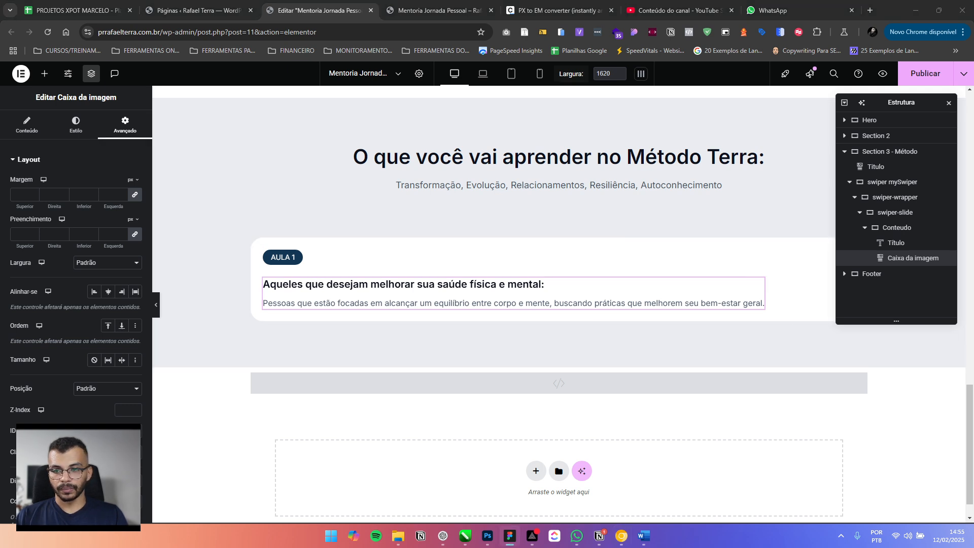
click(74, 136)
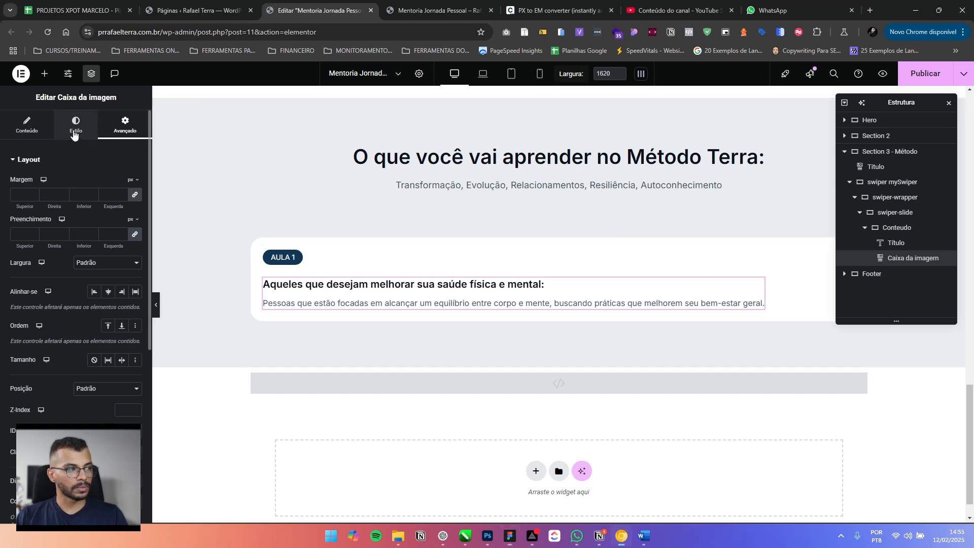
click(74, 133)
click(81, 244)
click(135, 251)
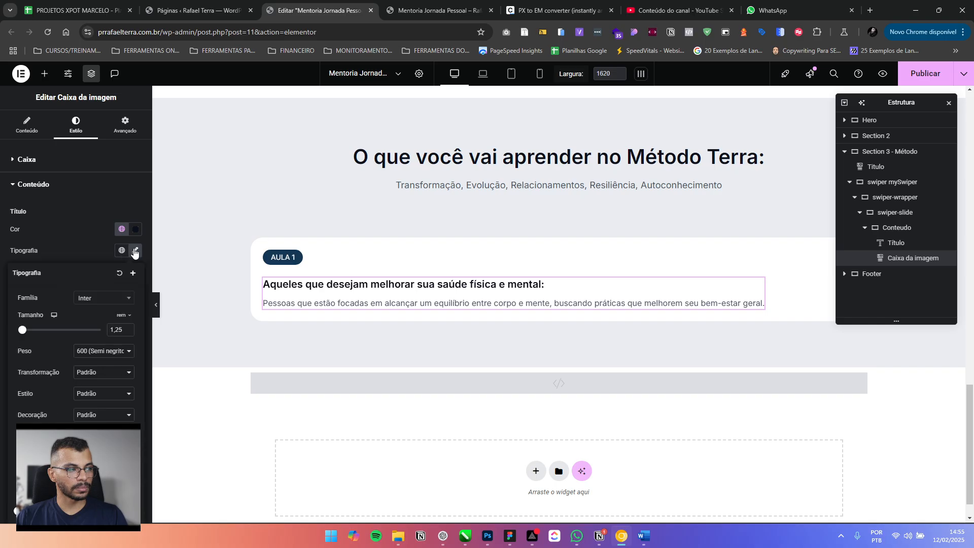
double_click(118, 330)
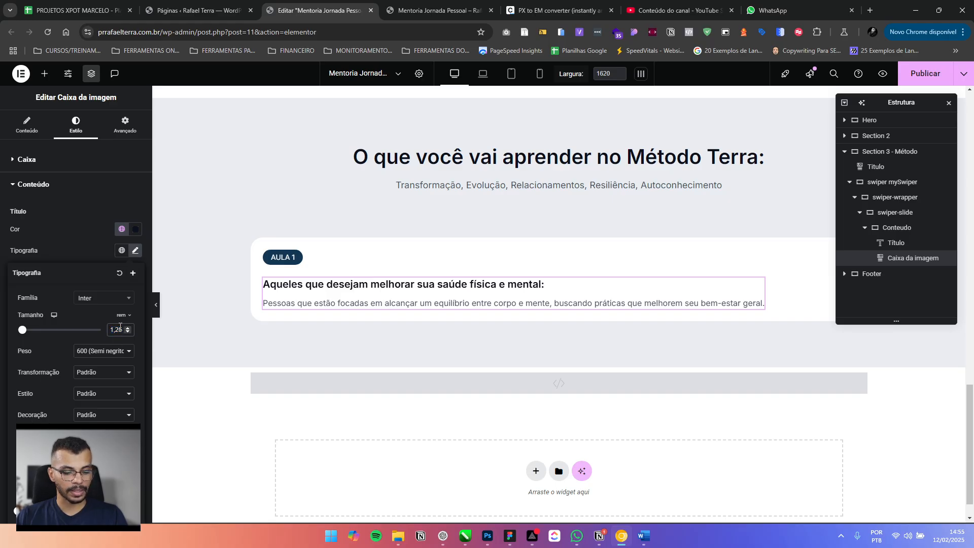
text(1.21)
key(BackSpace)
key(BackSpace)
key(BackSpace)
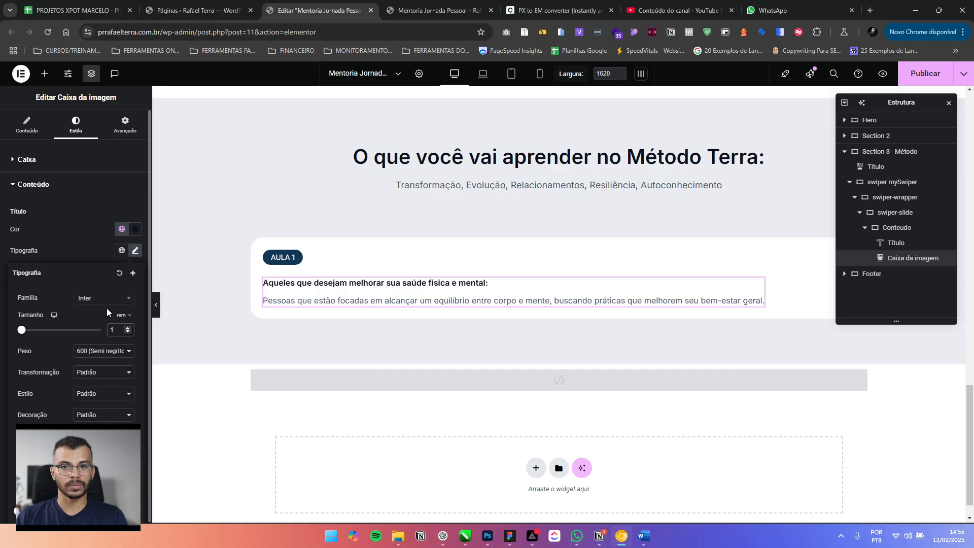
click(116, 328)
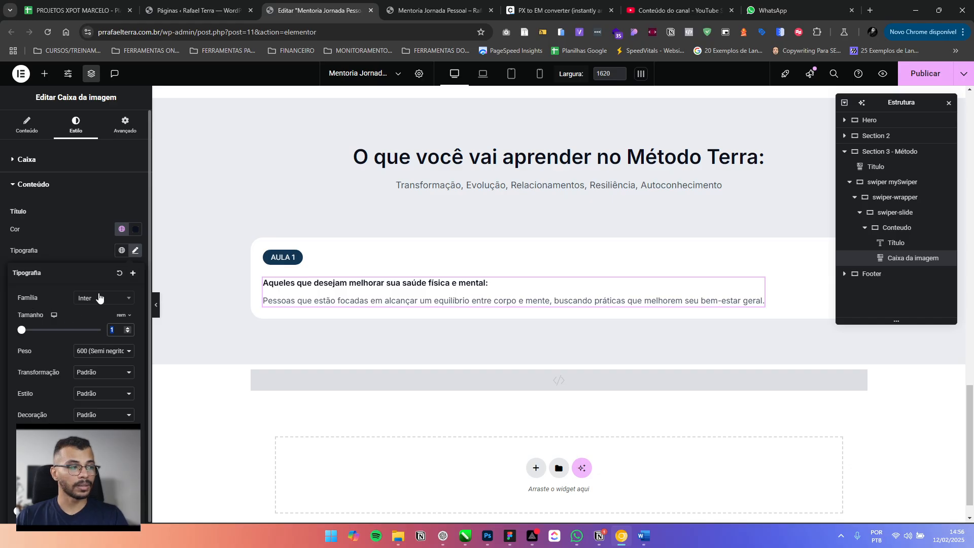
click(91, 251)
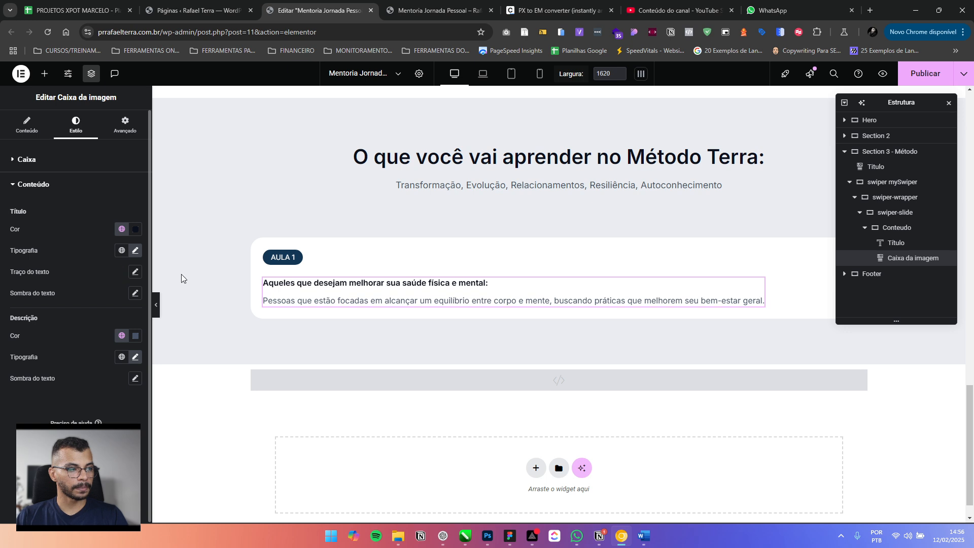
Set the description font size of the AULA 1 card's image box to 0.875 rem
key(alt+Tab)
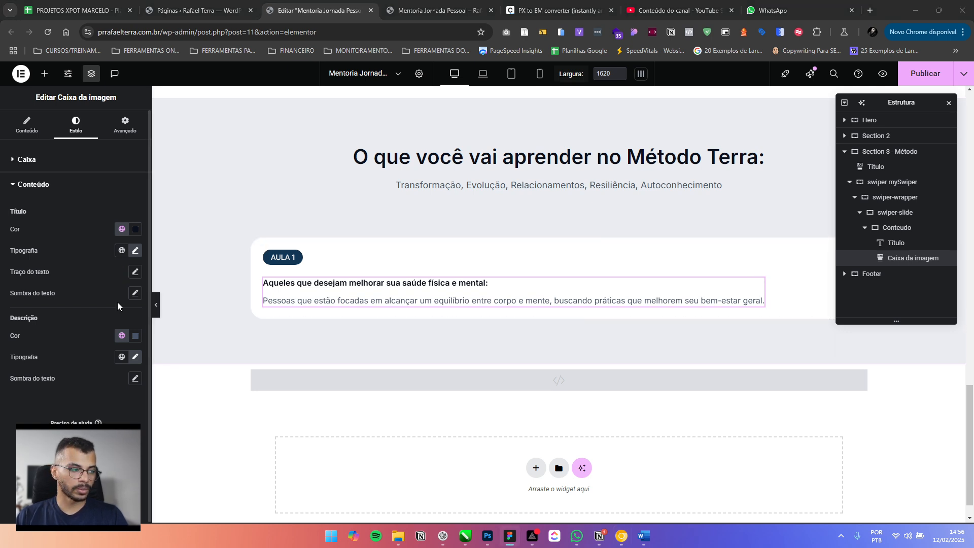
click(134, 358)
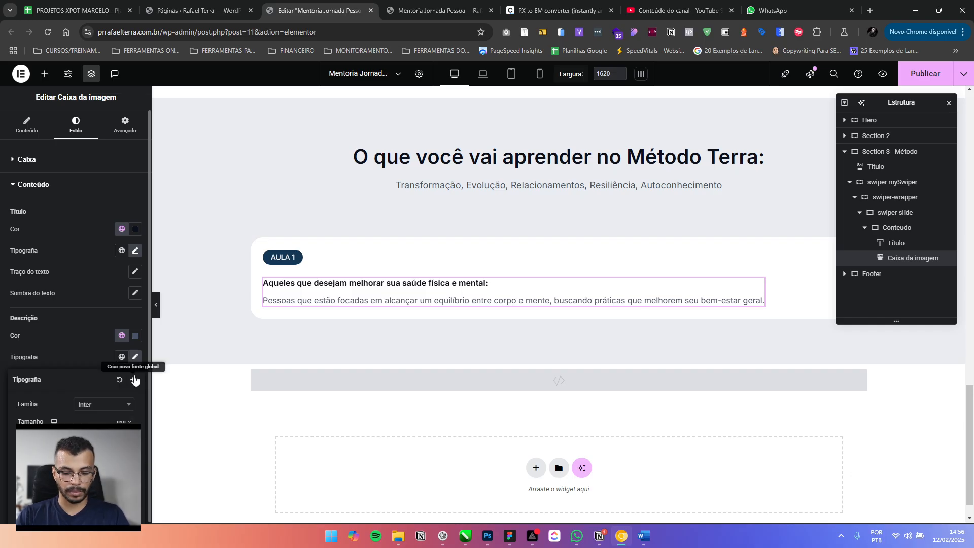
text(0.875)
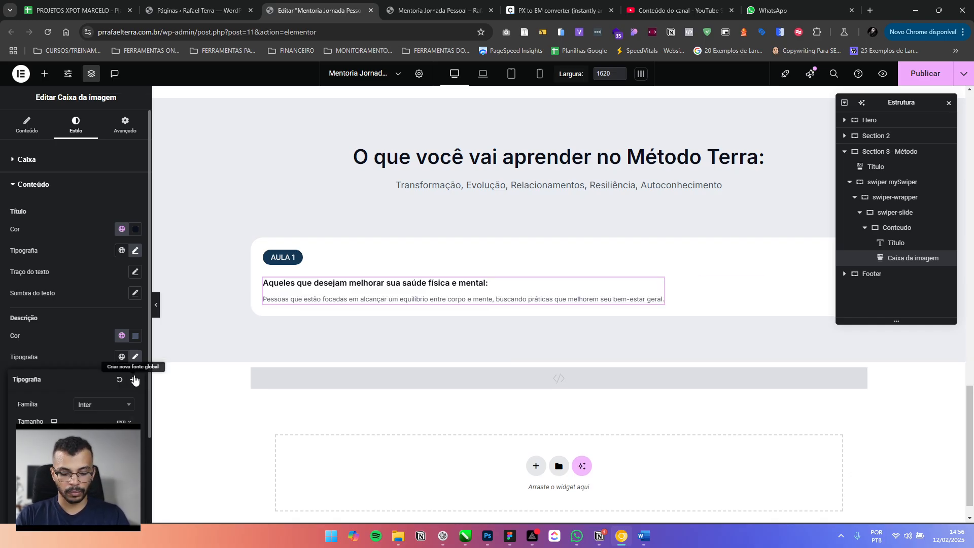
click(82, 357)
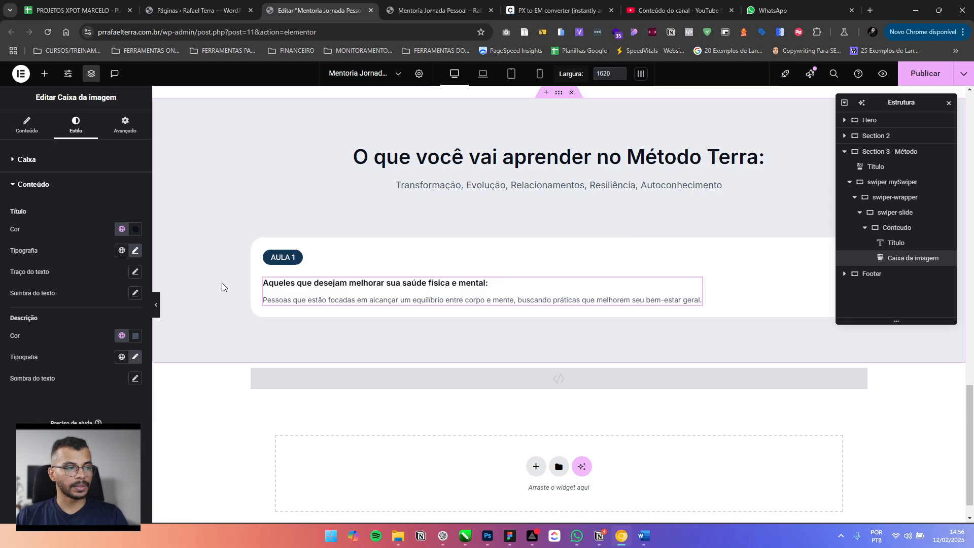
Review the .elementor-image-box-title rule in the page's custom CSS against the lesson card's title spacing
click(288, 284)
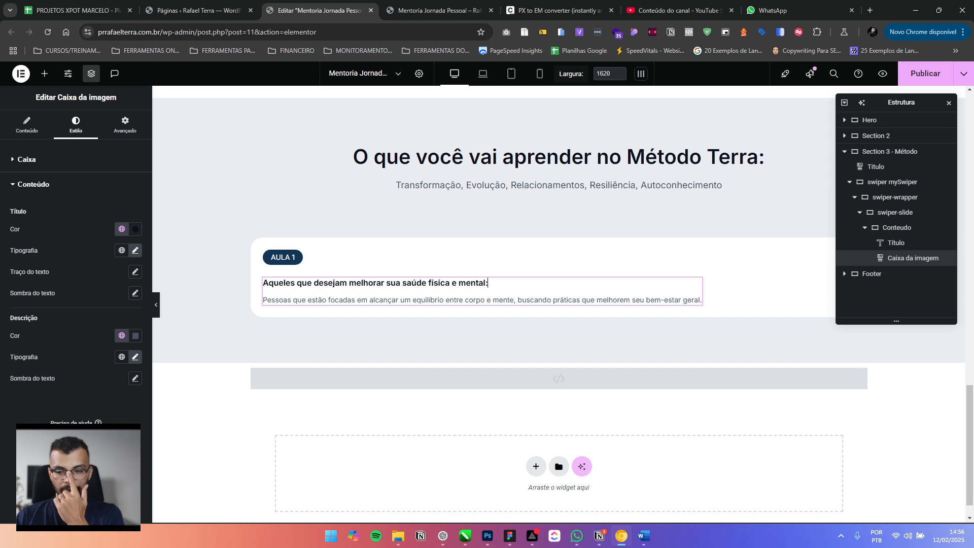
key(alt+Tab)
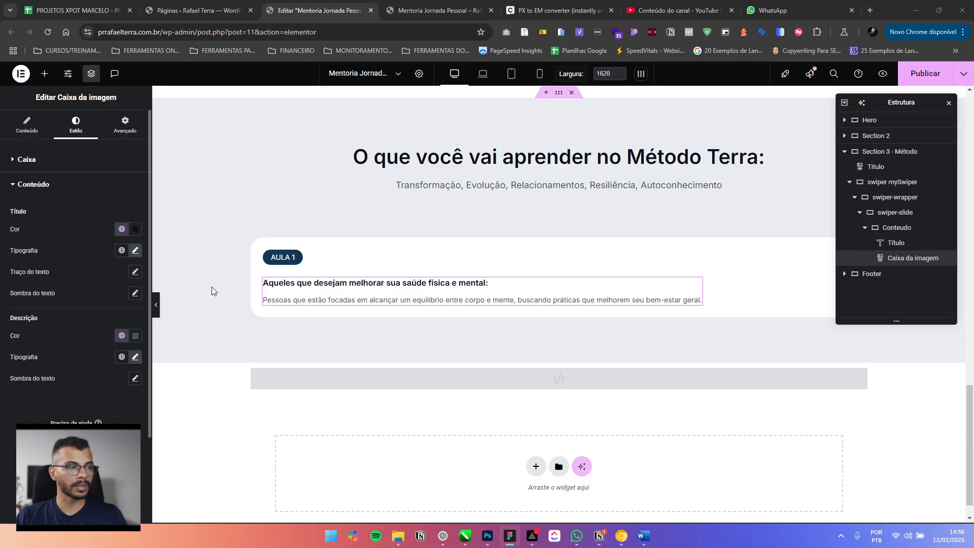
click(128, 129)
click(126, 125)
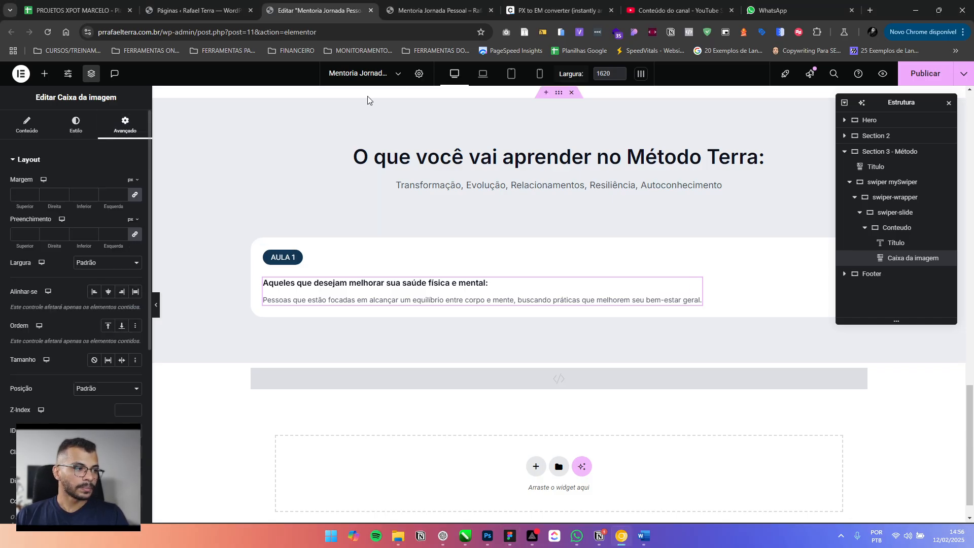
click(419, 74)
click(114, 129)
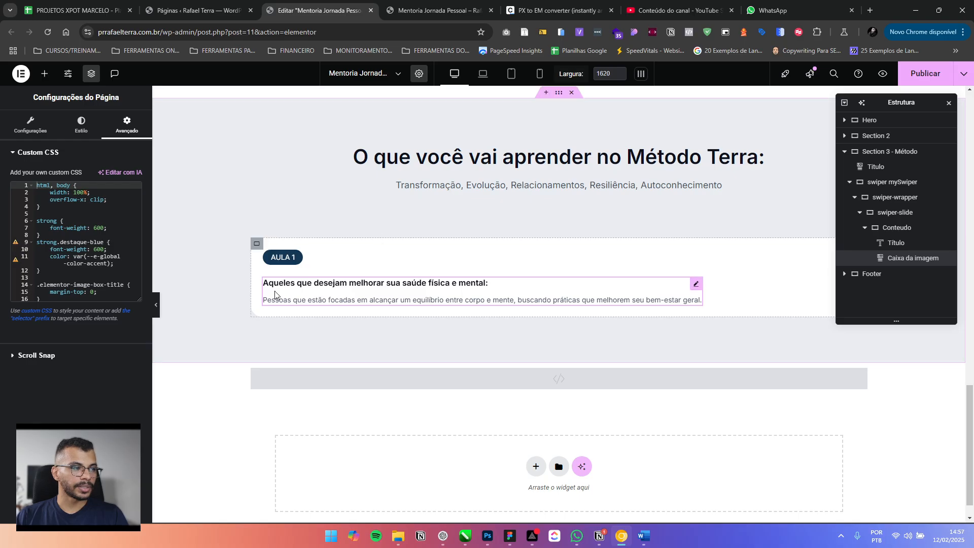
Start the AULA 1 image box's own custom CSS with the keyword selector
click(700, 283)
scroll(69, 342, down, 6)
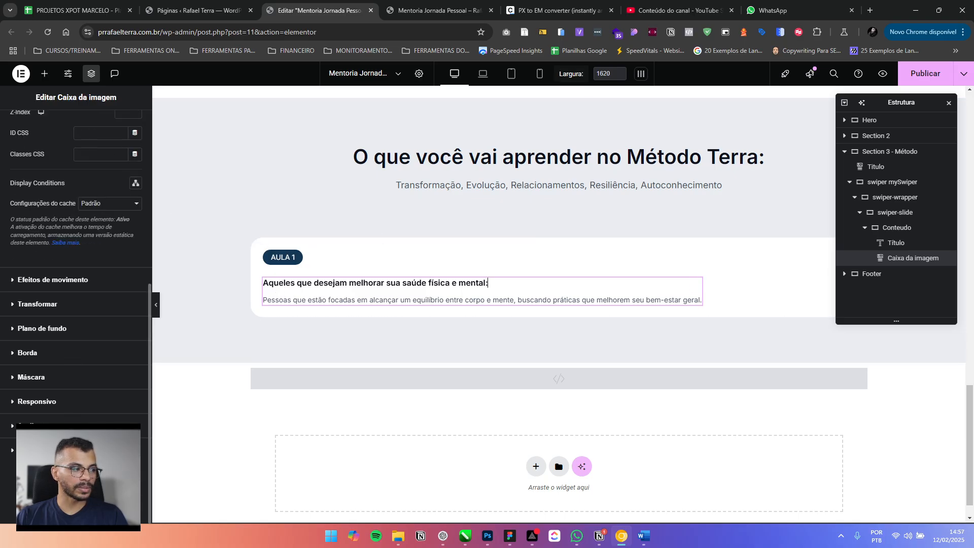
click(70, 424)
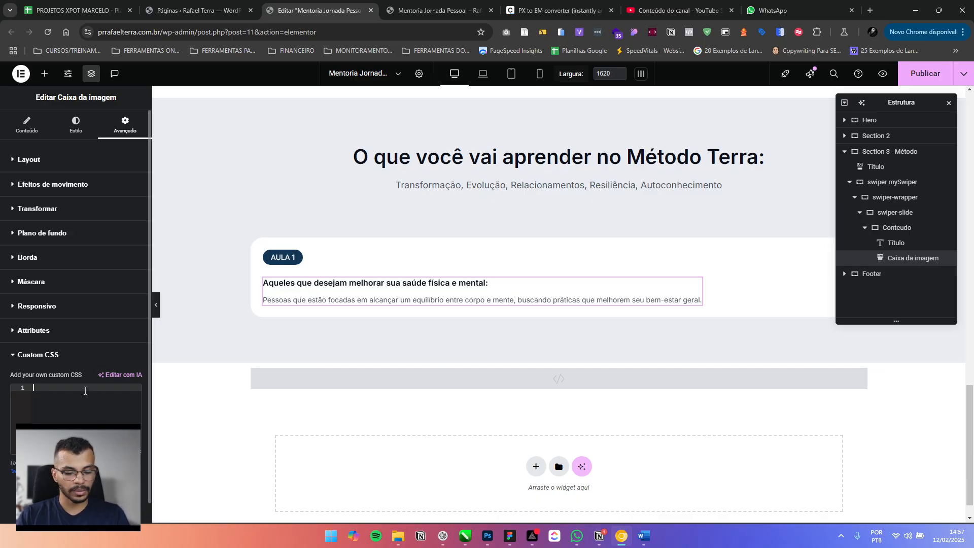
text(s)
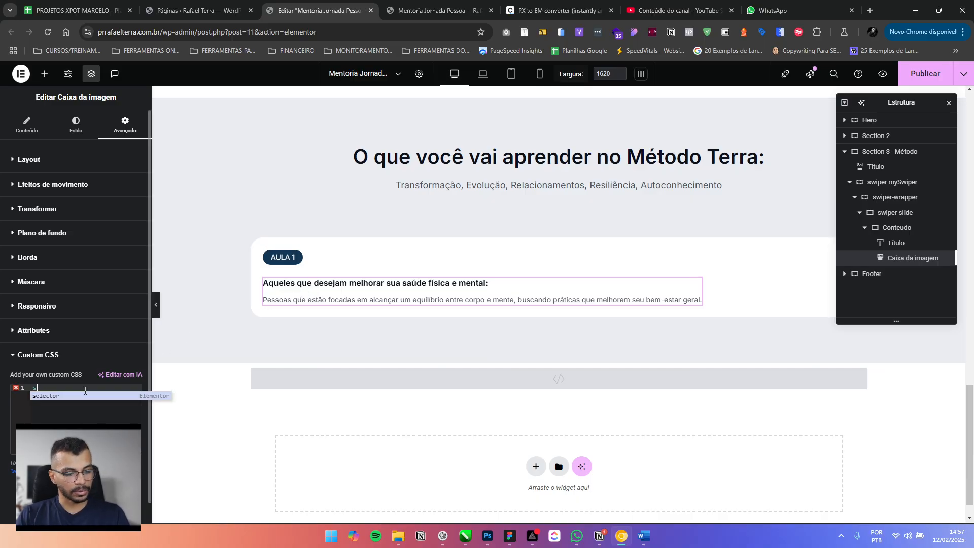
text(ele)
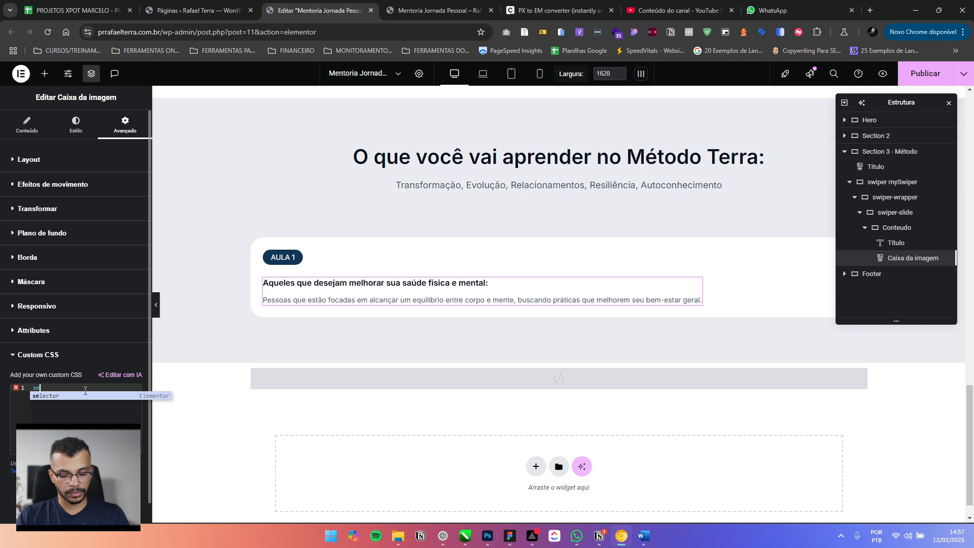
text(lector)
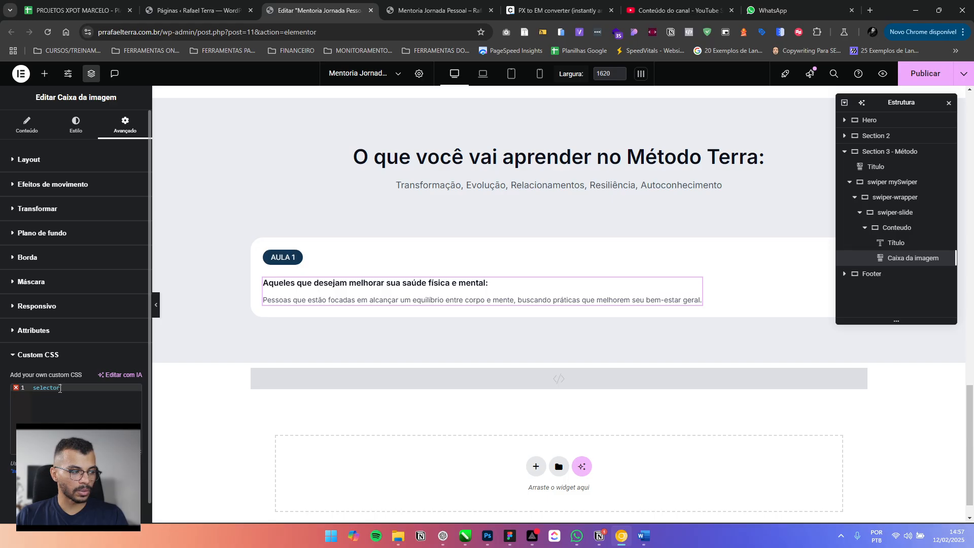
drag(60, 388, 39, 391)
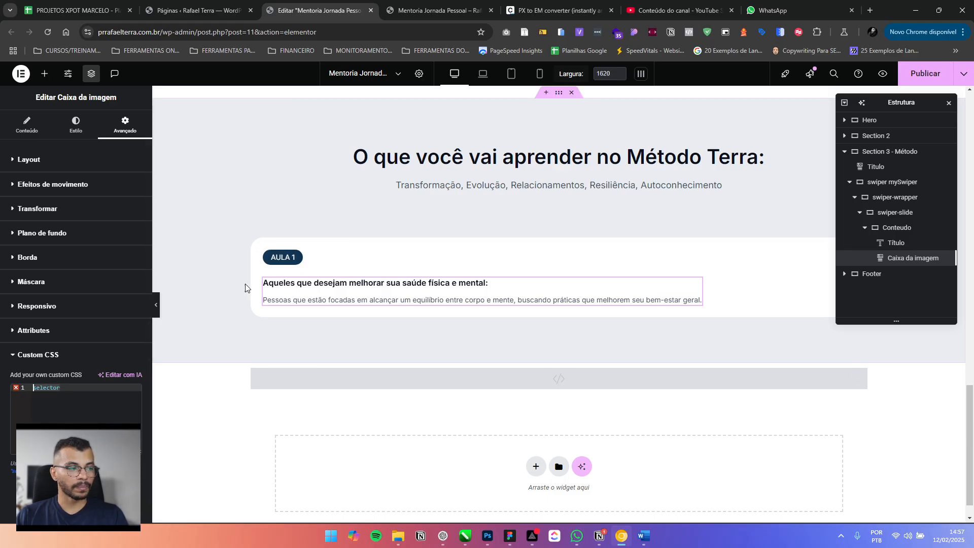
click(66, 389)
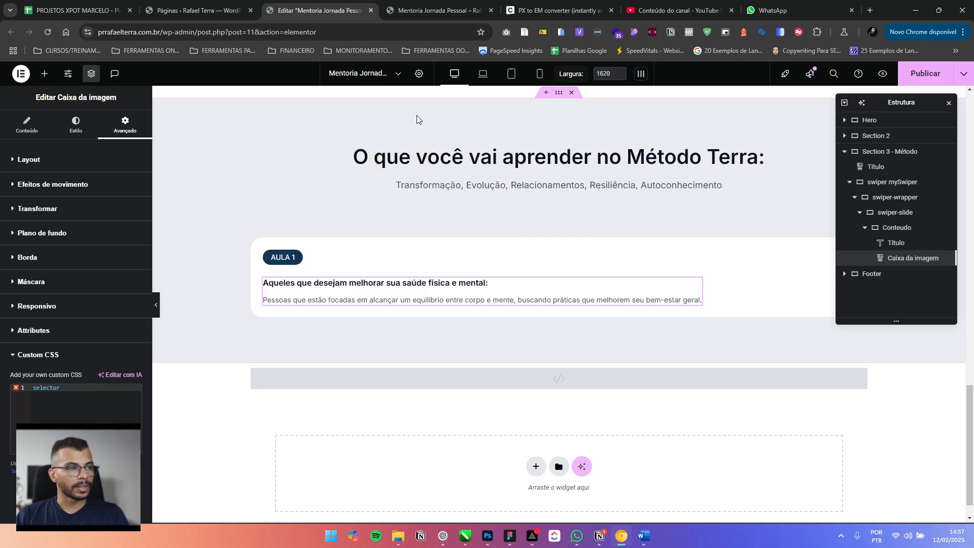
Check the class name and margin used in the page-level image box title CSS rule
click(421, 75)
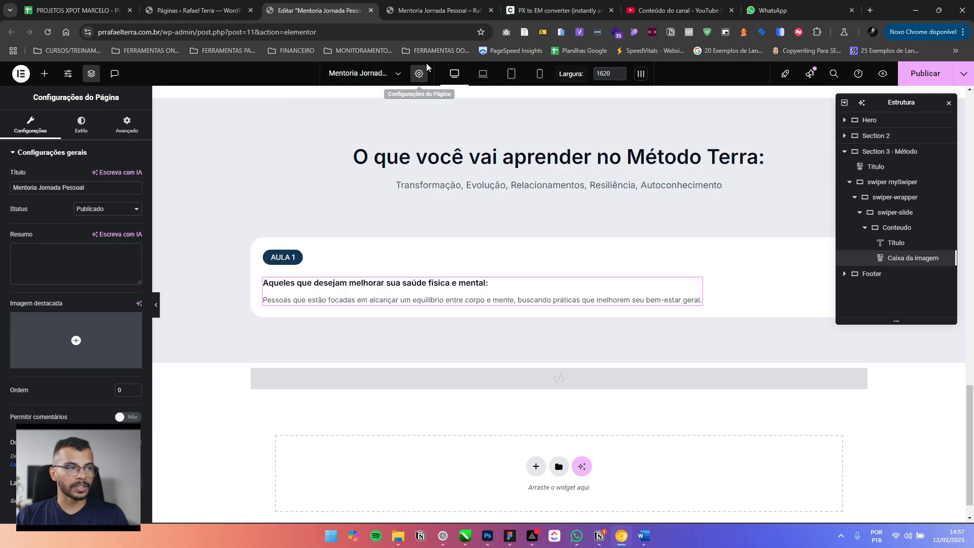
click(127, 123)
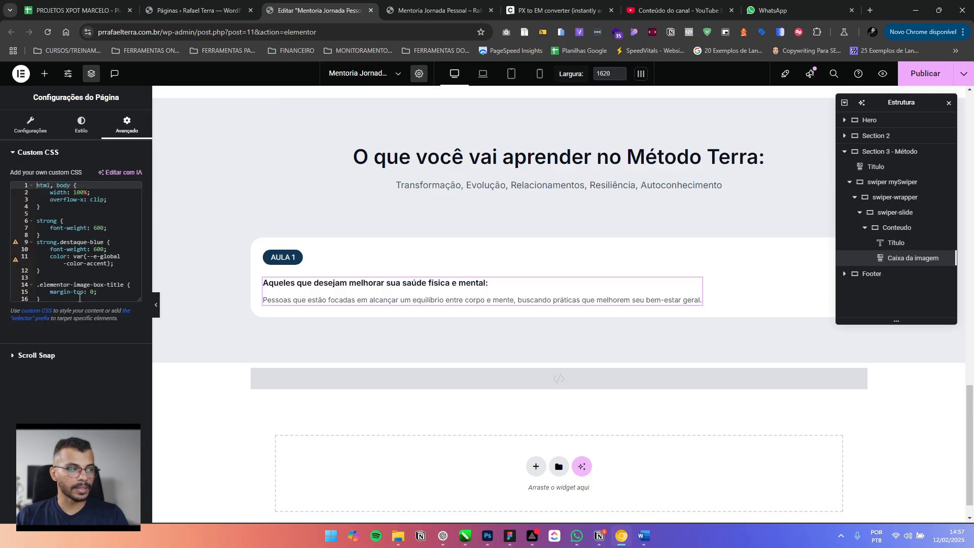
drag(58, 300, 32, 284)
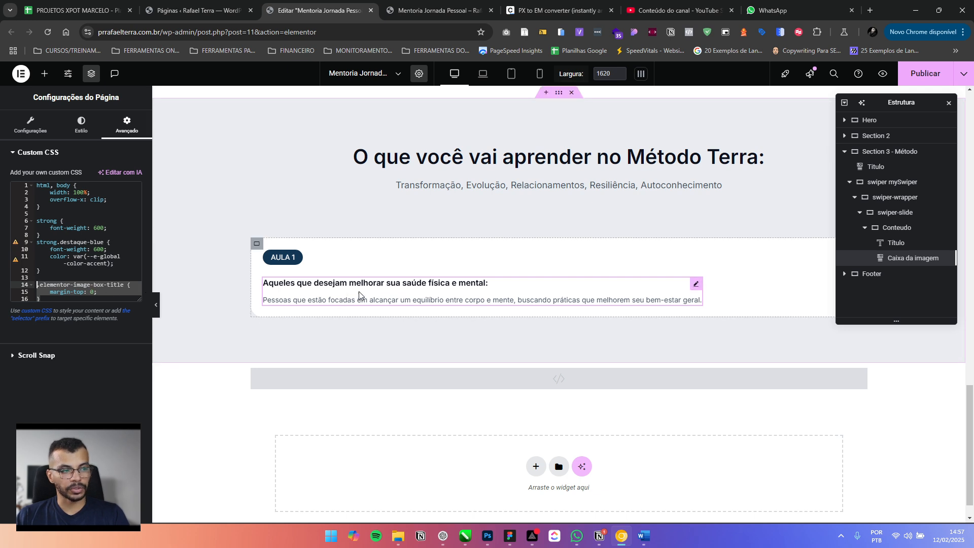
Assign the CSS class objetivo to the AULA 1 card's image box
click(387, 294)
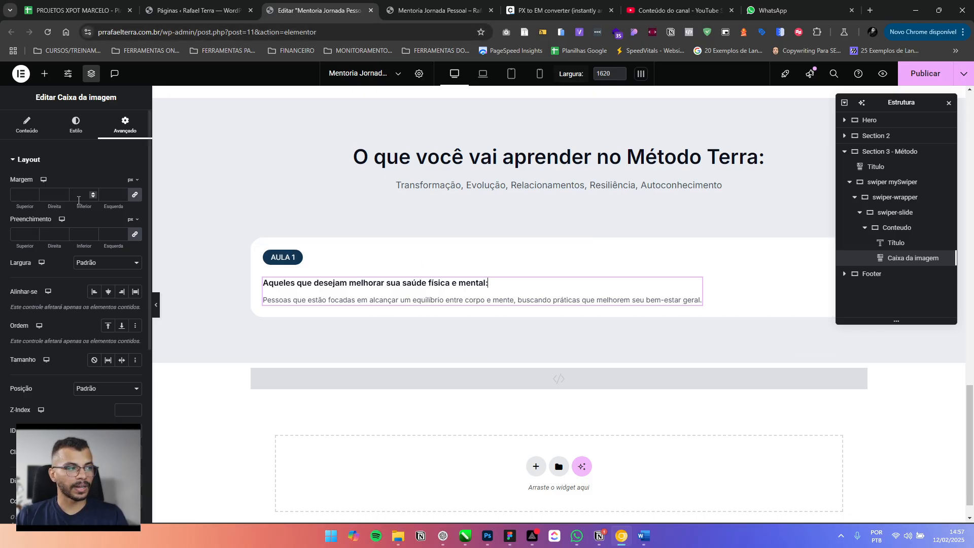
scroll(68, 413, down, 5)
click(61, 450)
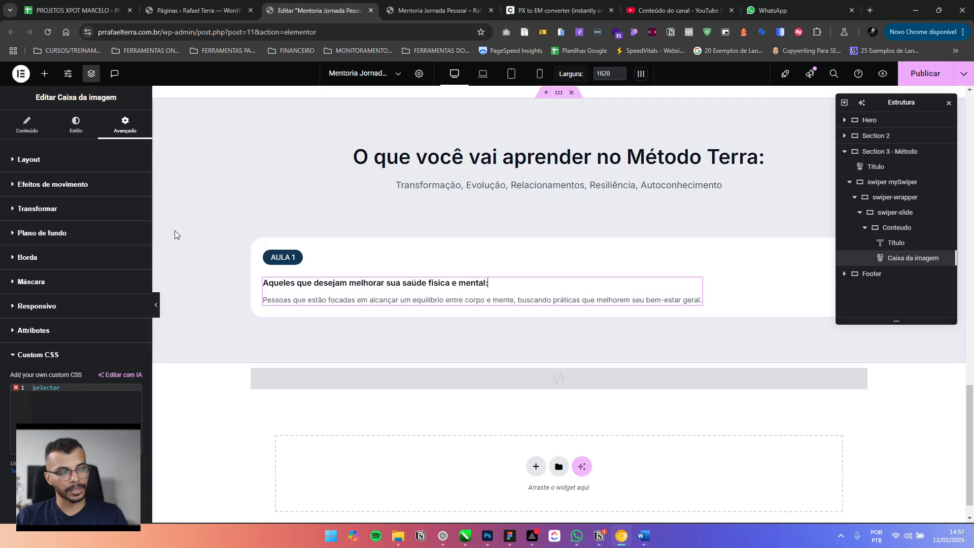
click(83, 163)
scroll(92, 411, down, 1)
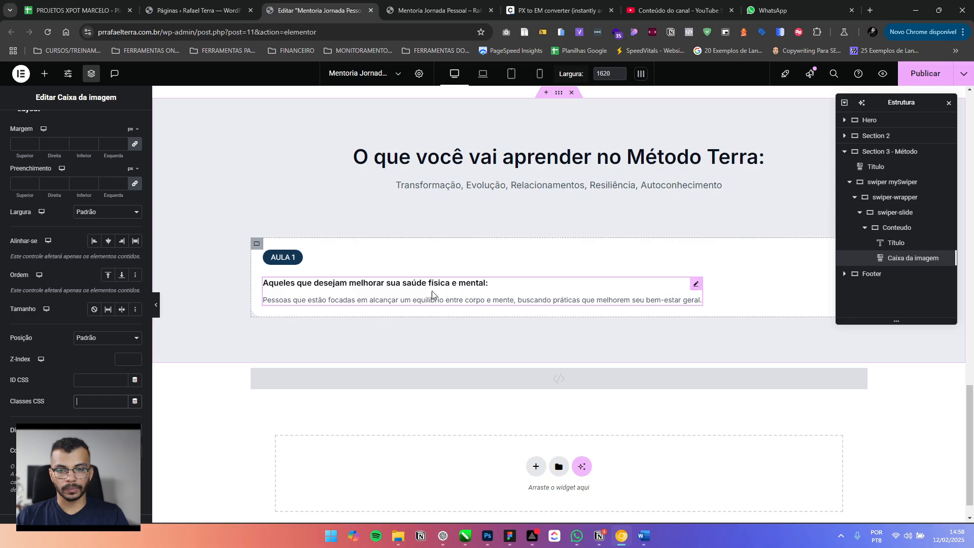
text(o)
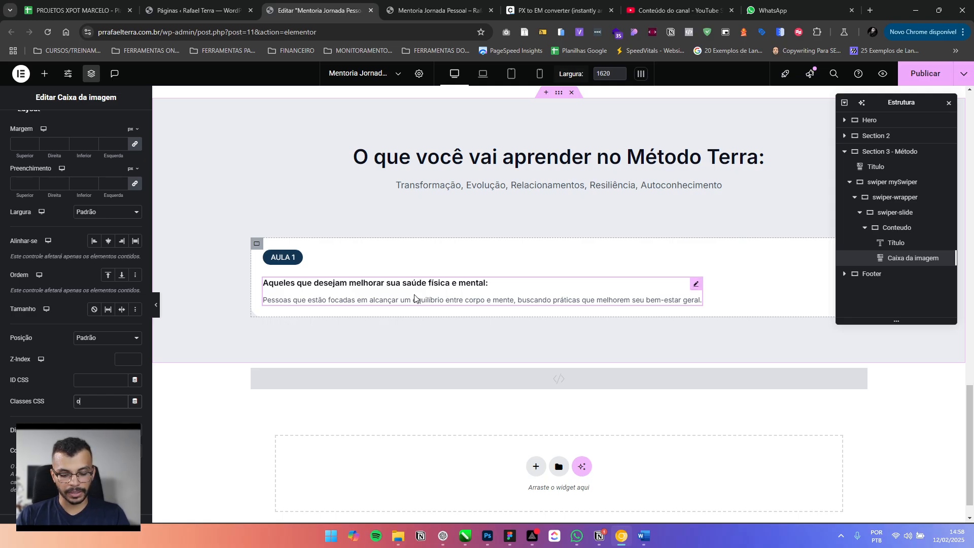
text(bje)
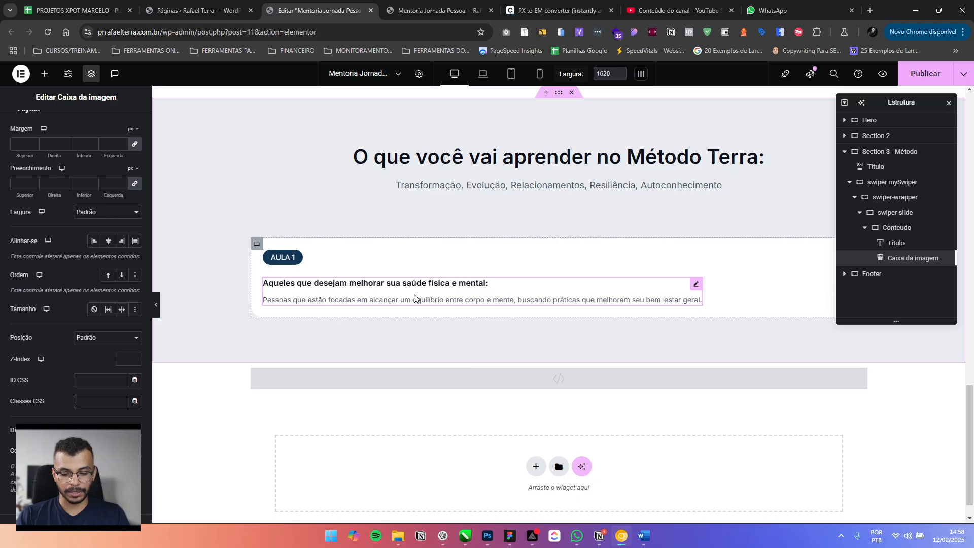
text(o)
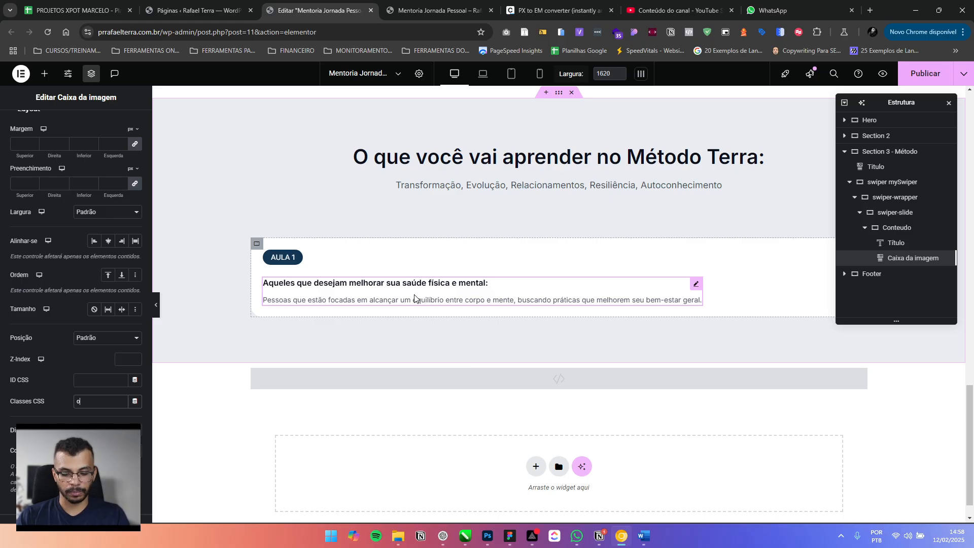
text(bjetivo)
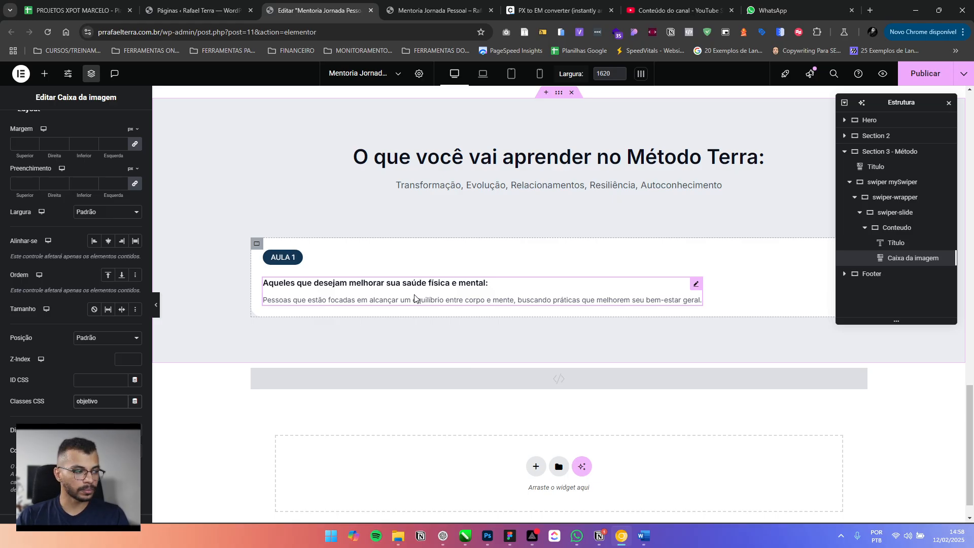
Copy the image box's class name and replace the selector keyword in its custom CSS with .objetivo
key(ctrl+a)
key(ctrl+c)
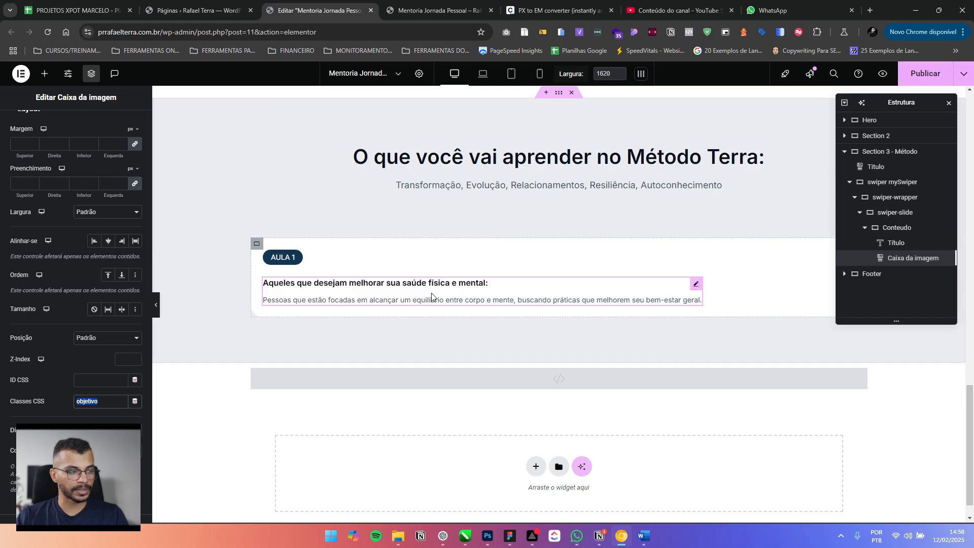
scroll(141, 340, down, 2)
click(51, 451)
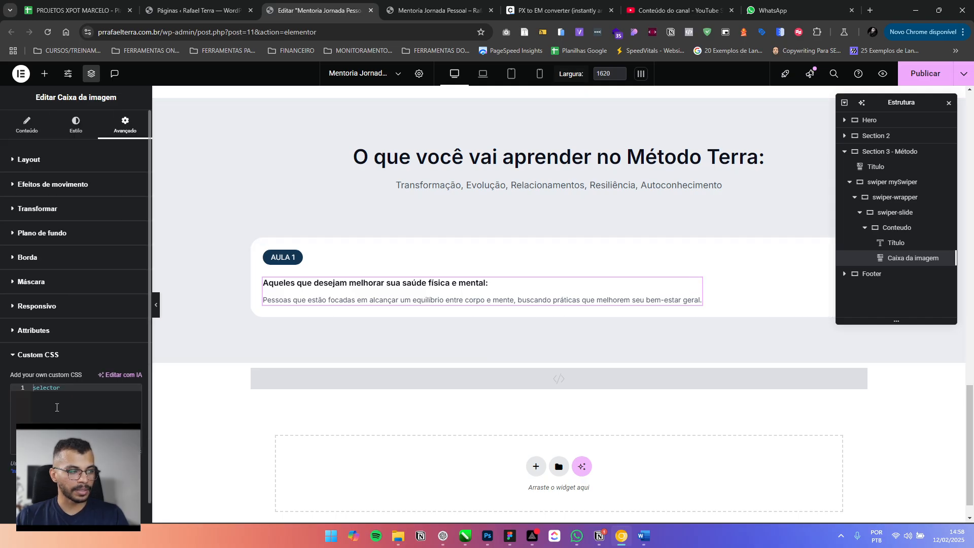
drag(65, 393, 21, 387)
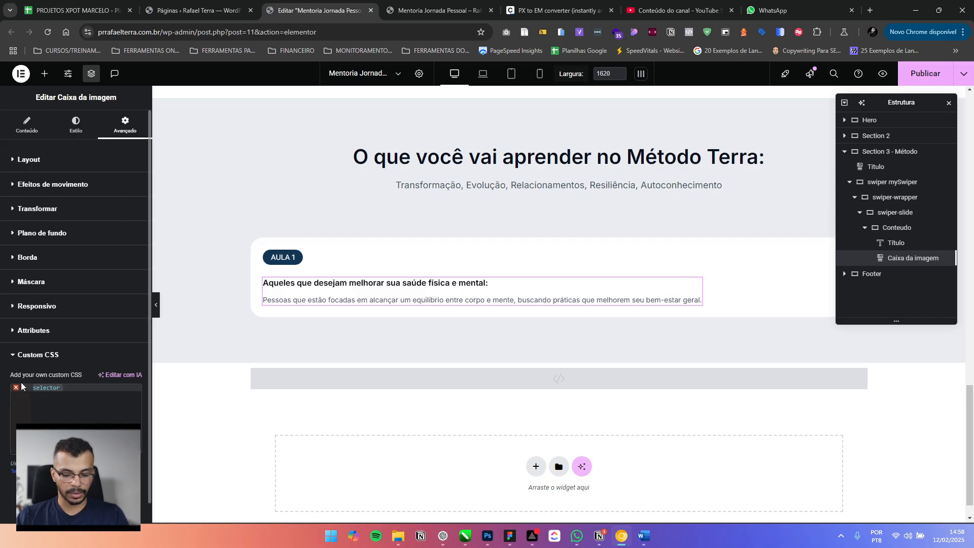
text(.)
key(ctrl+v)
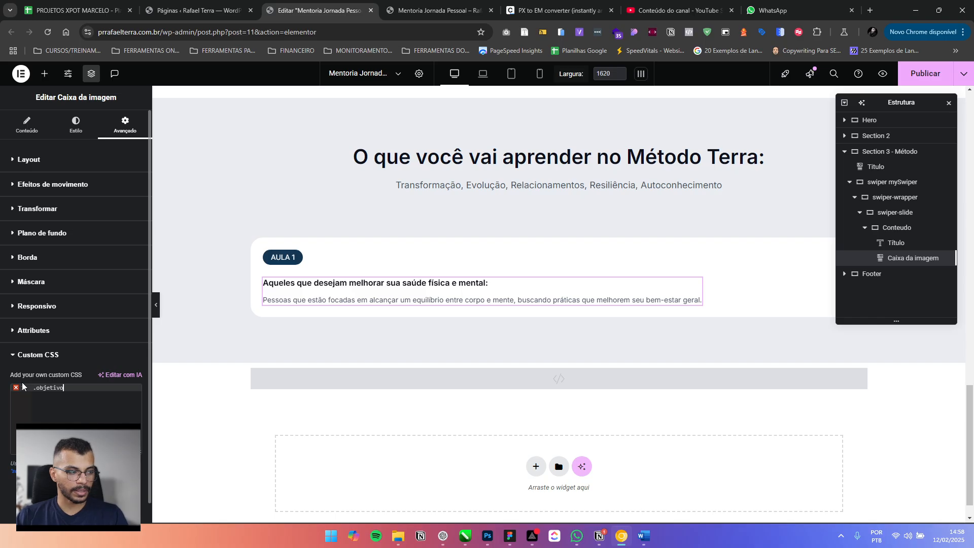
Try the objetivo selector without a prefix and as an ID with #, and return it to the class form .objetivo
click(29, 390)
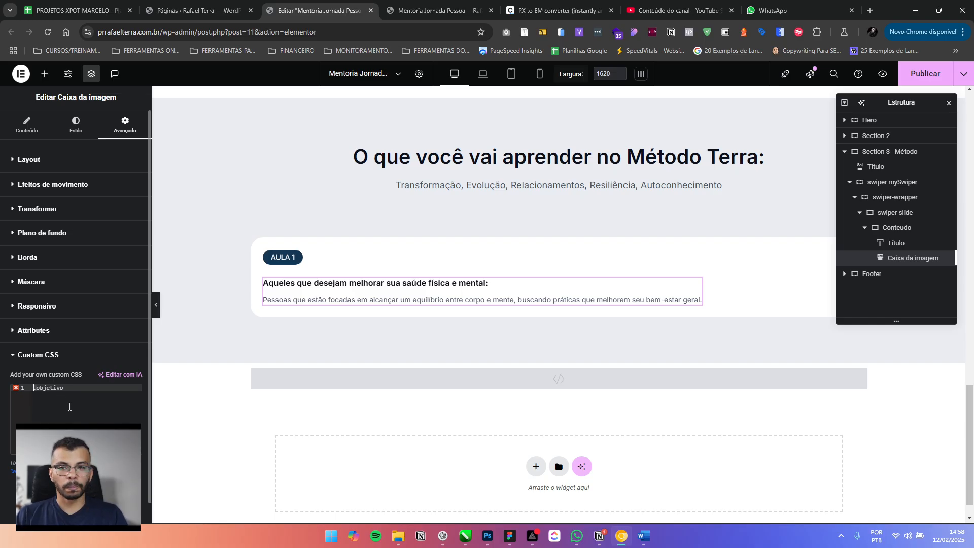
key(Delete)
click(60, 388)
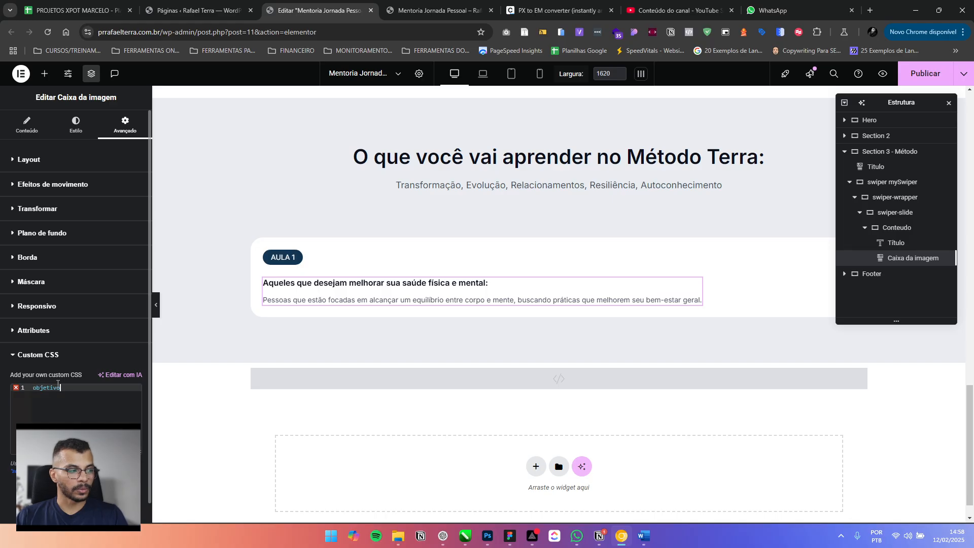
drag(61, 388, 30, 388)
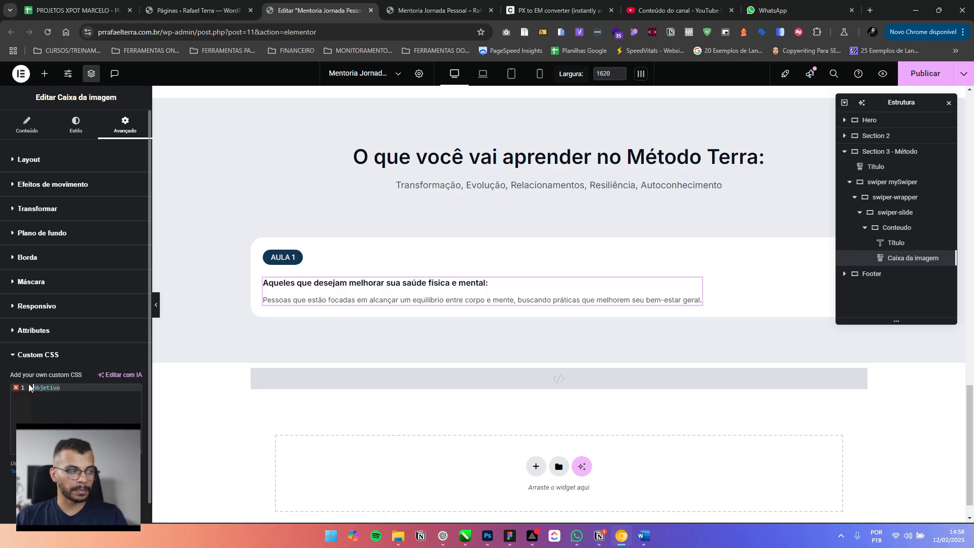
click(35, 388)
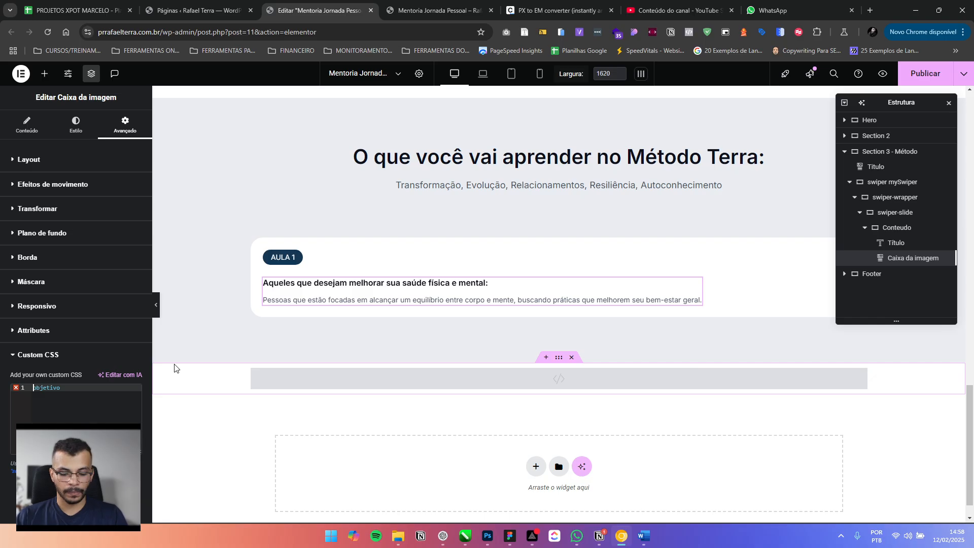
text(.)
key(Left)
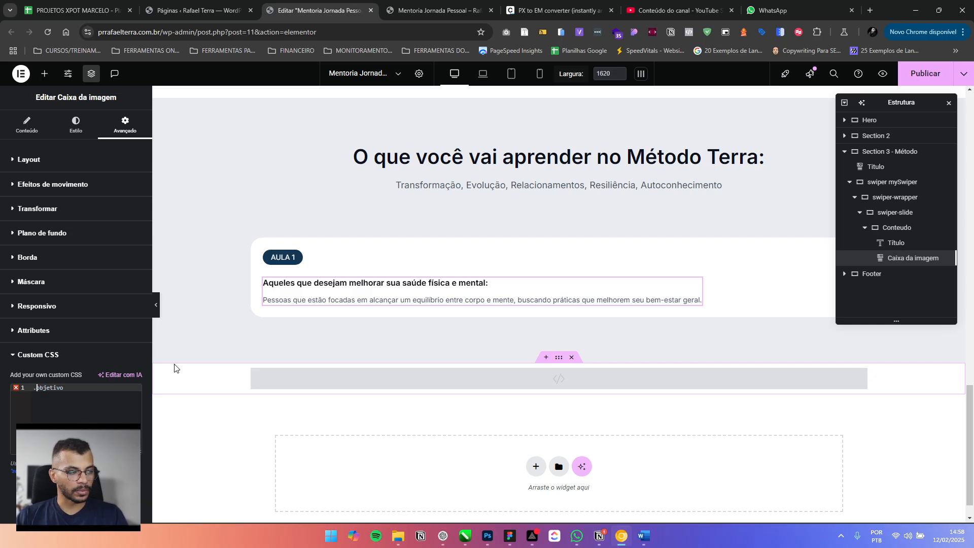
key(Delete)
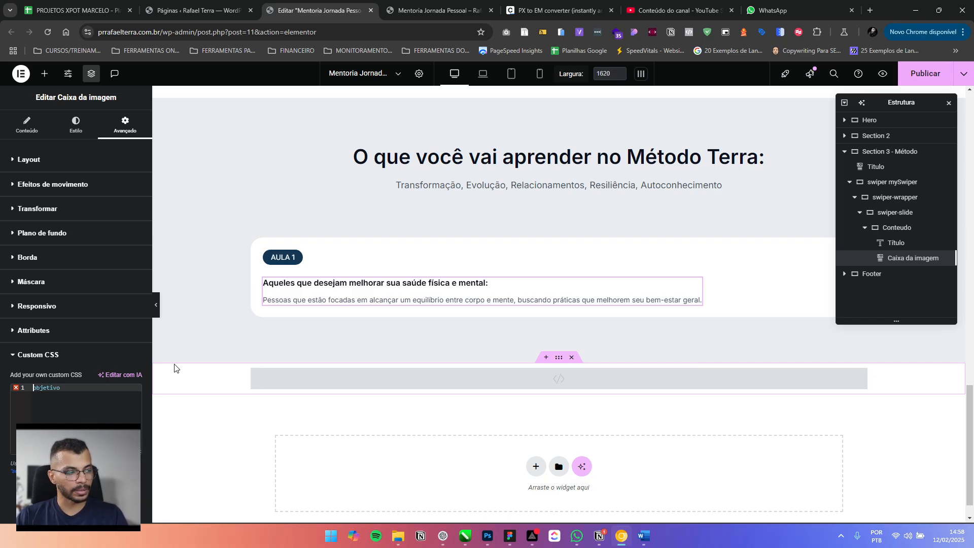
text(#)
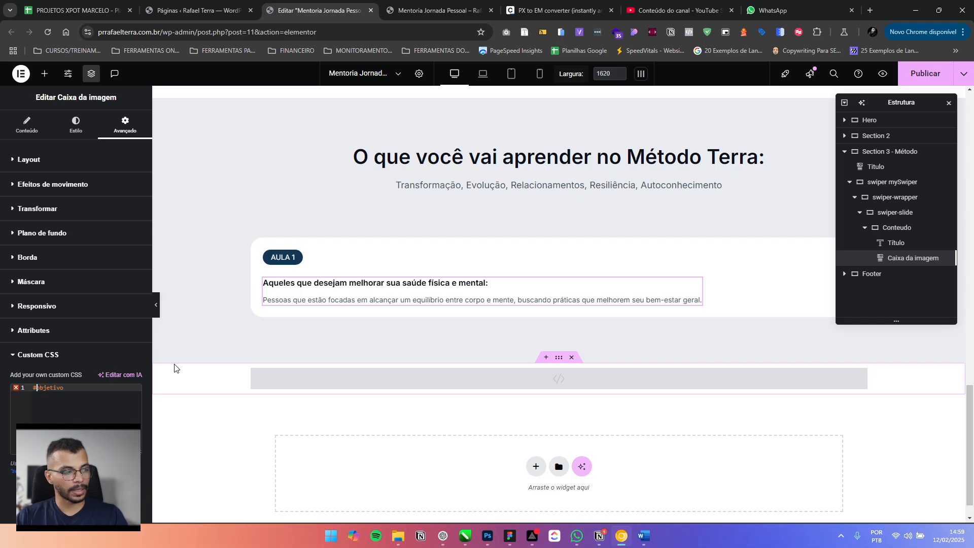
key(BackSpace)
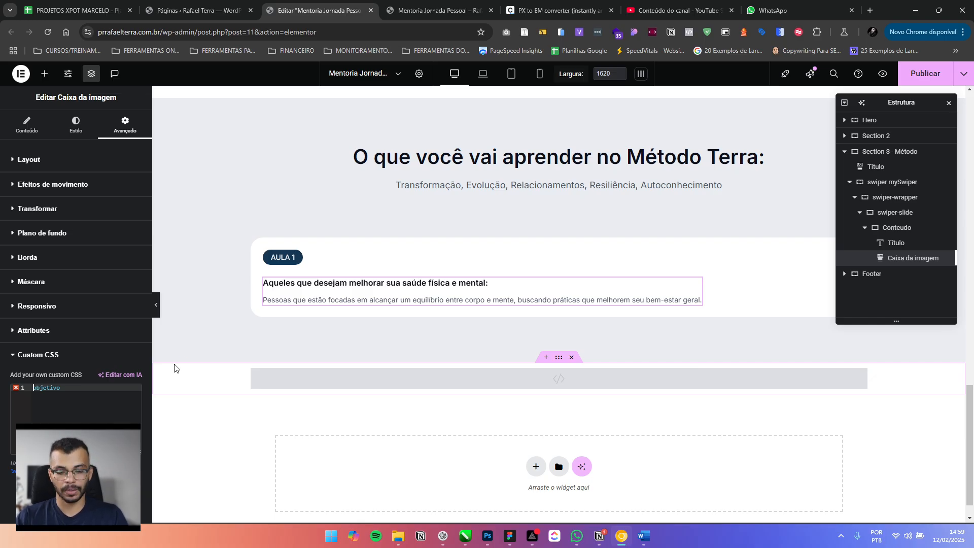
text(.)
Extend the image box's CSS selector to .objetivo .elelmentor-image-box-title and open an empty rule block for it
key(Right)
key(Right)
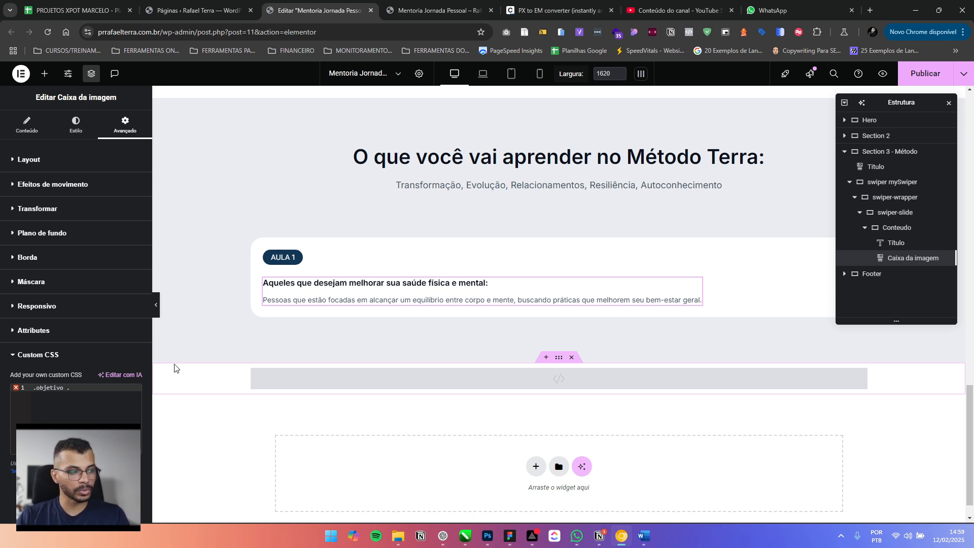
text(elelmentor-)
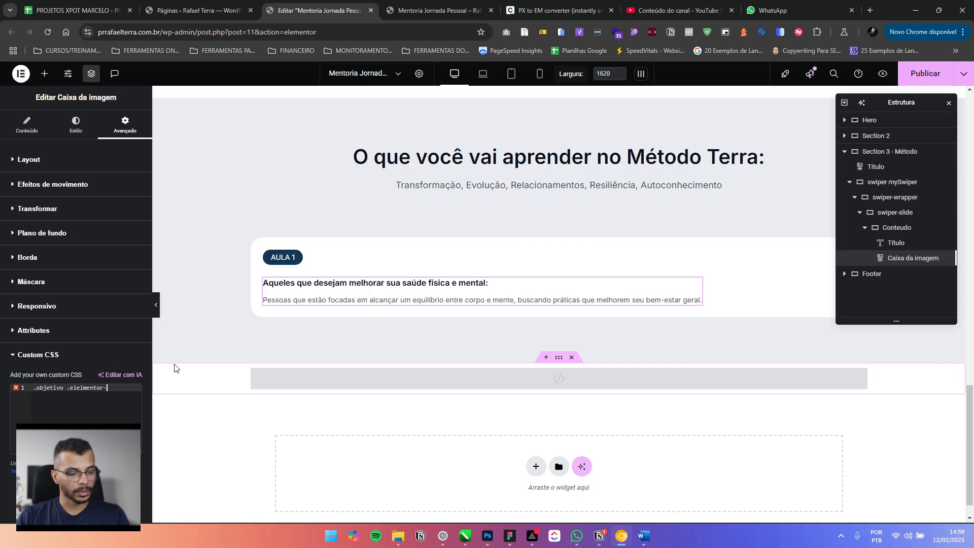
text(image-box-title)
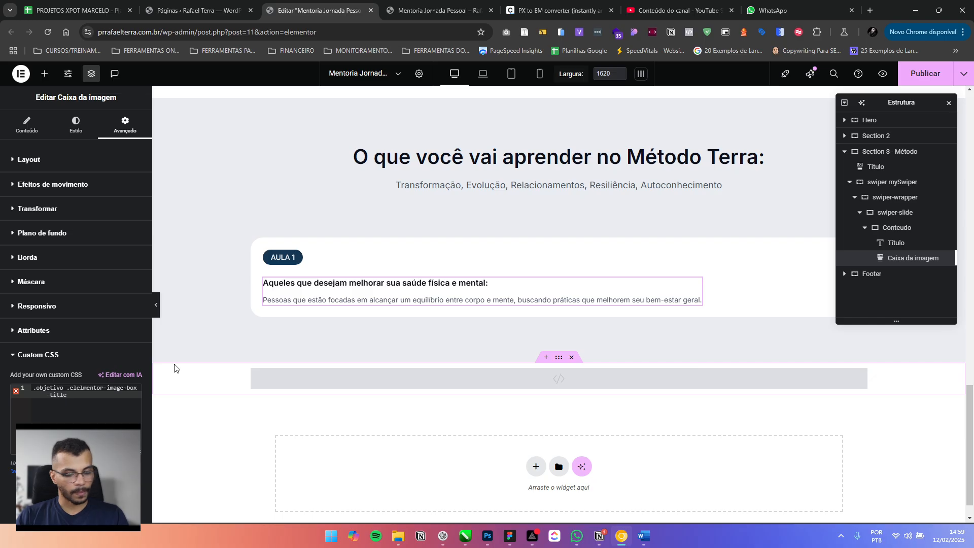
text( {)
key(Return)
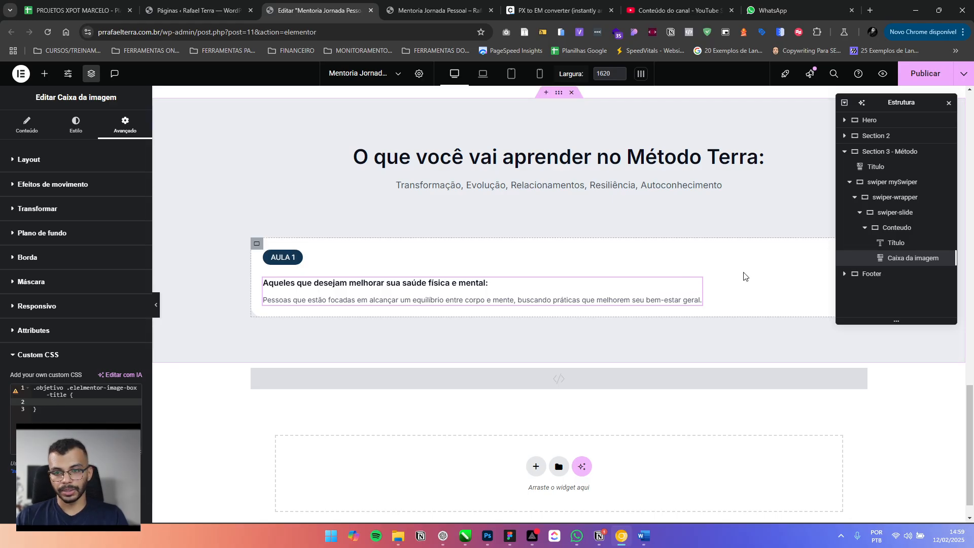
In Figma, inspect the Objetivo heading's frame and copy its border-left style code
key(alt+Tab)
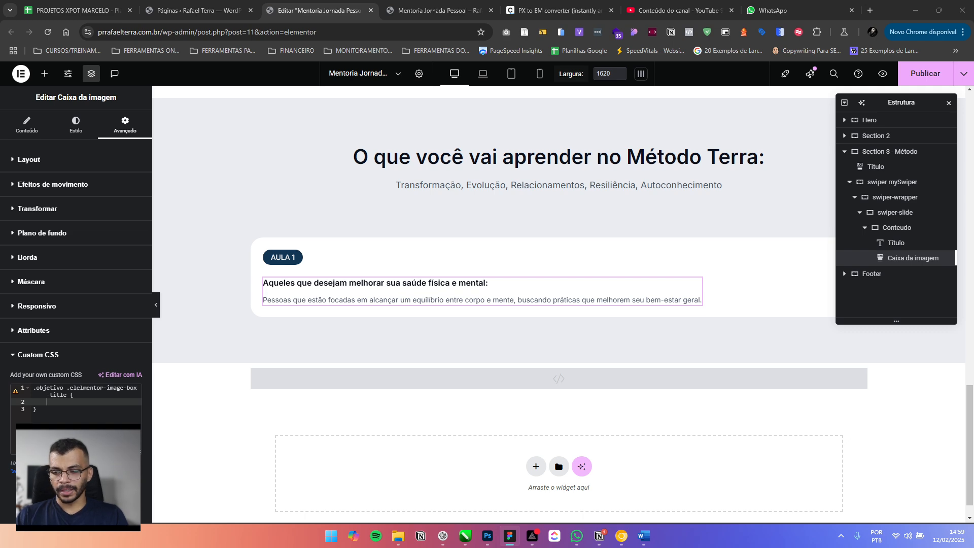
key(alt+Tab)
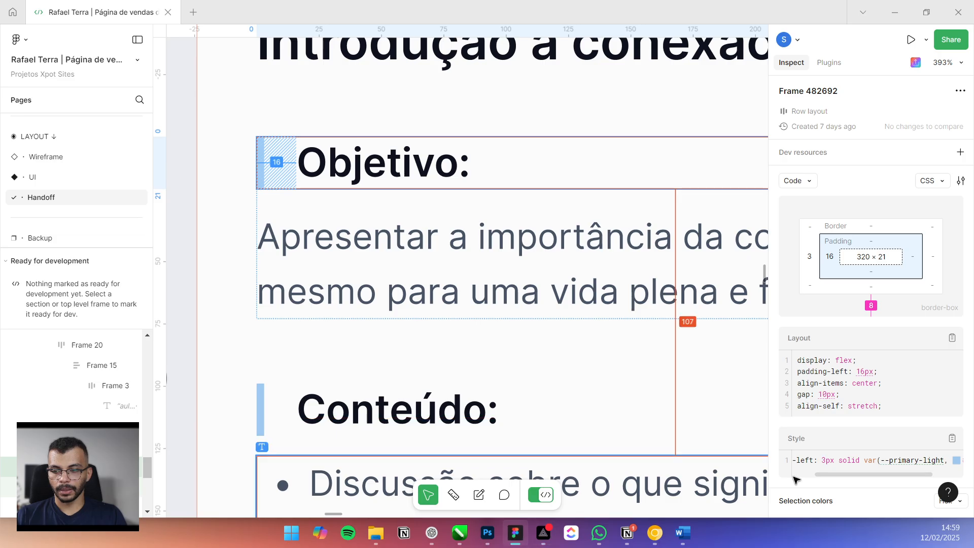
drag(836, 475, 816, 480)
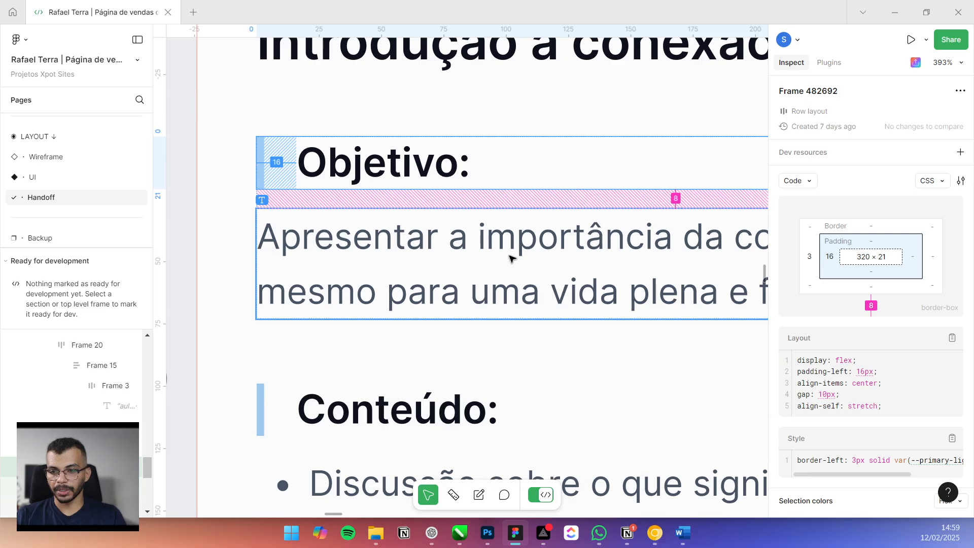
mouse_move(827, 474)
mouse_down()
mouse_move(840, 475)
mouse_move(820, 477)
mouse_up()
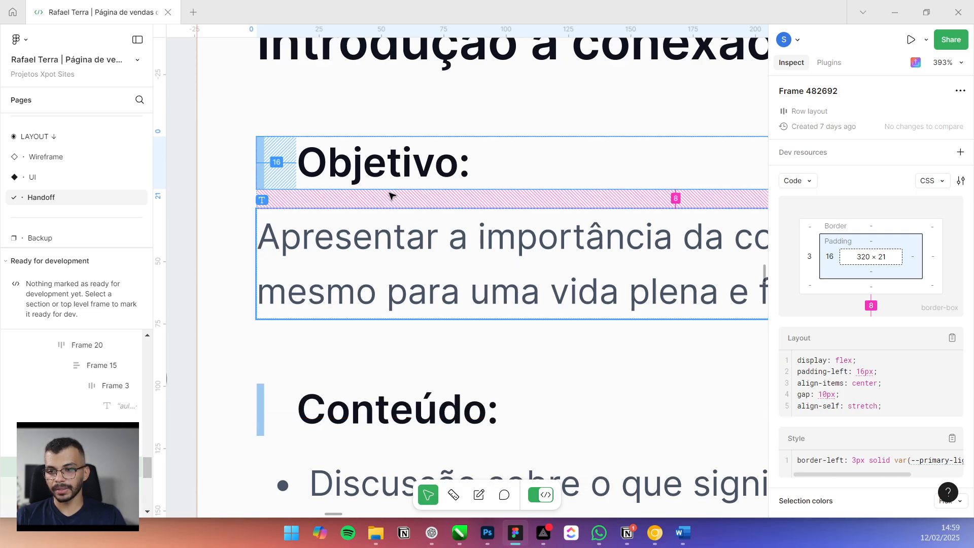
click(284, 186)
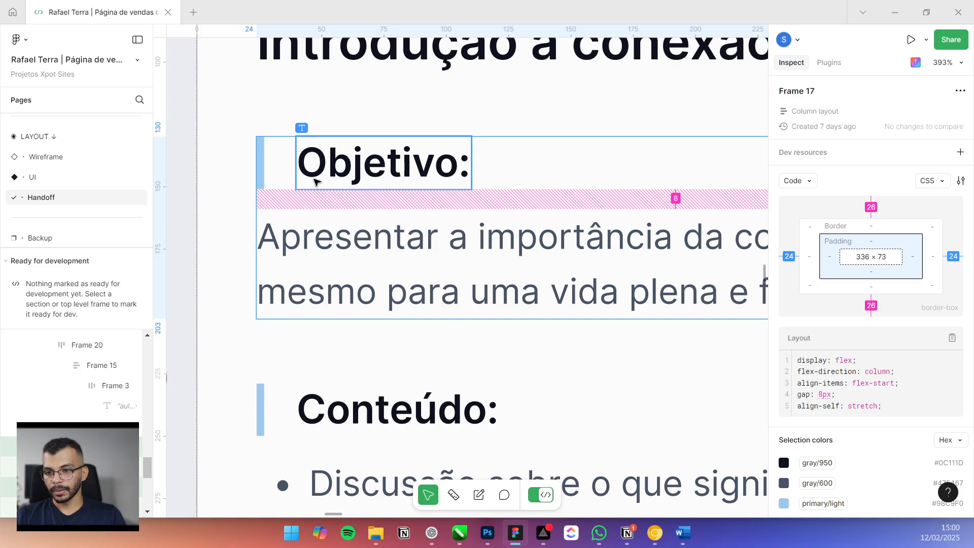
click(276, 163)
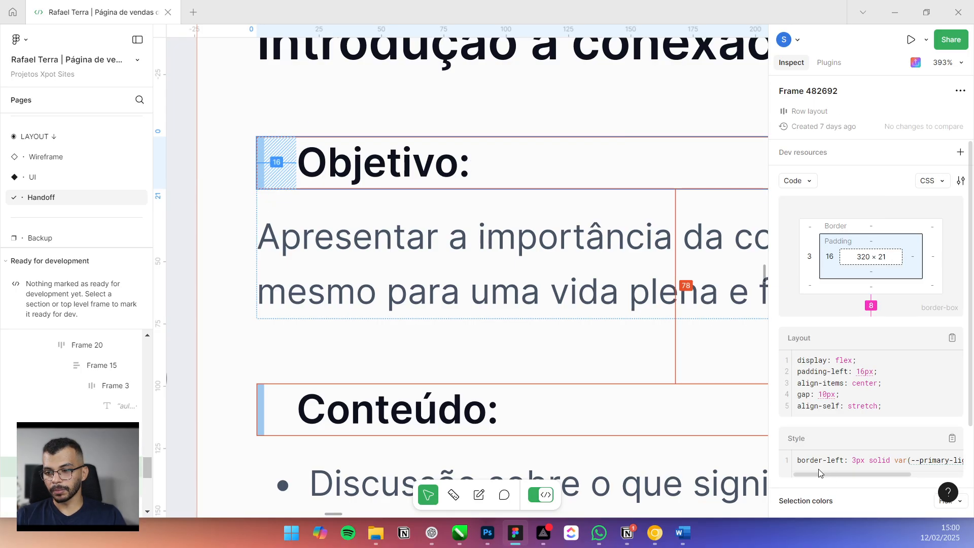
scroll(820, 479, right, 5)
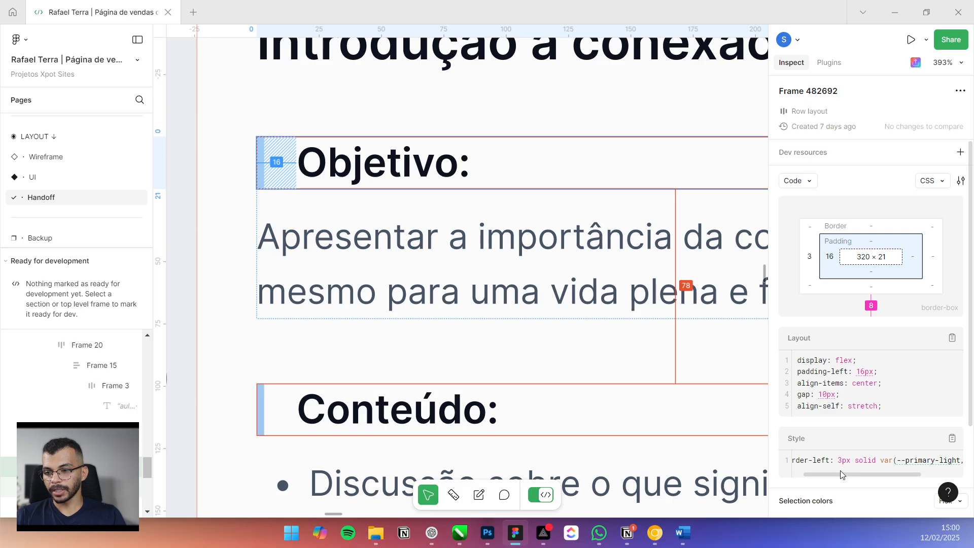
drag(869, 477, 893, 476)
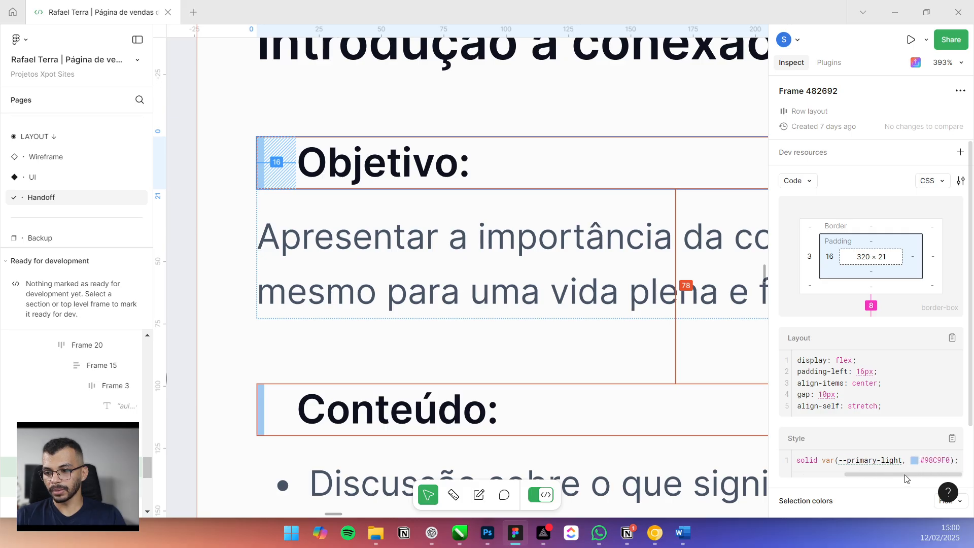
scroll(907, 477, left, 8)
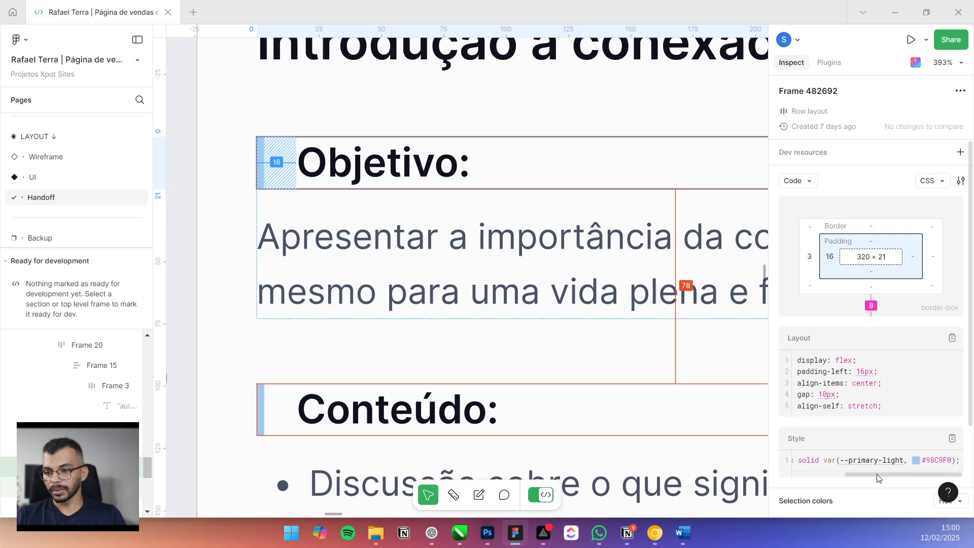
click(952, 440)
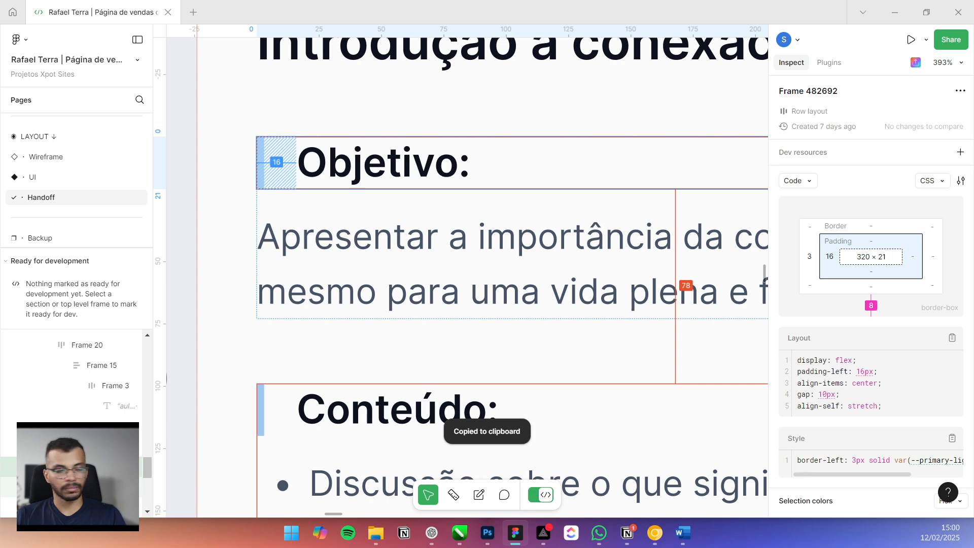
Return to the Elementor editor in Chrome and paste the copied border-left declaration into the image box's title rule
click(547, 541)
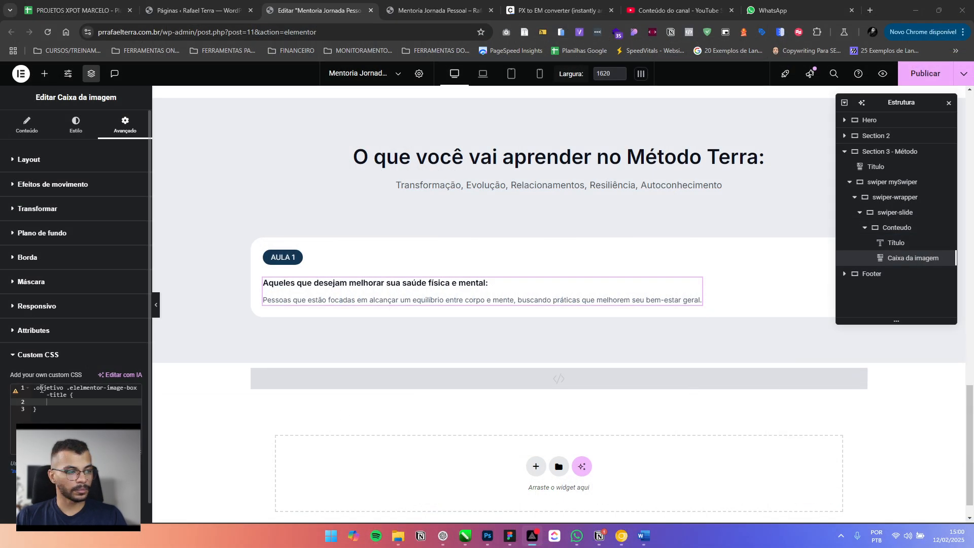
click(54, 400)
key(ctrl+v)
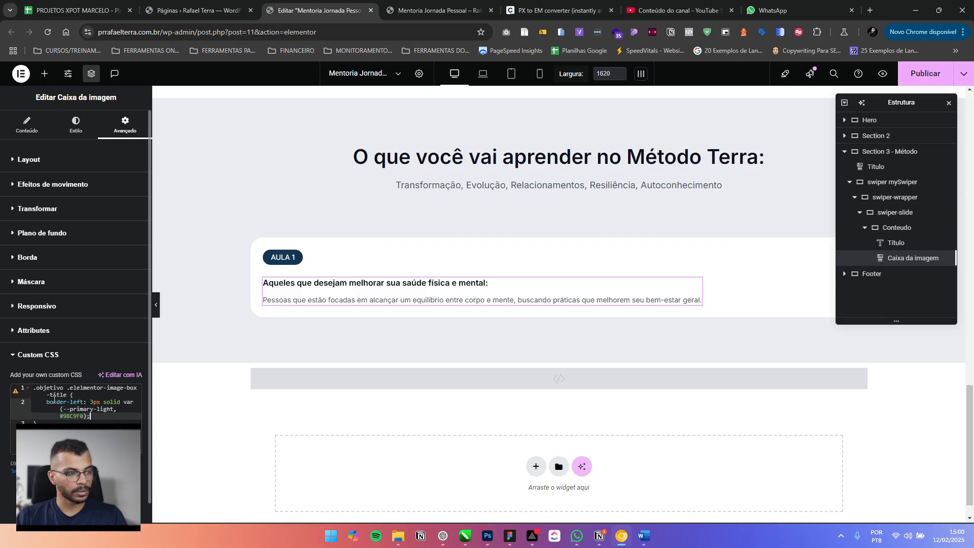
Strip the var(--primary-light) wrapper from the pasted declaration, leaving border-left: 3px solid #98C9F0;
click(78, 416)
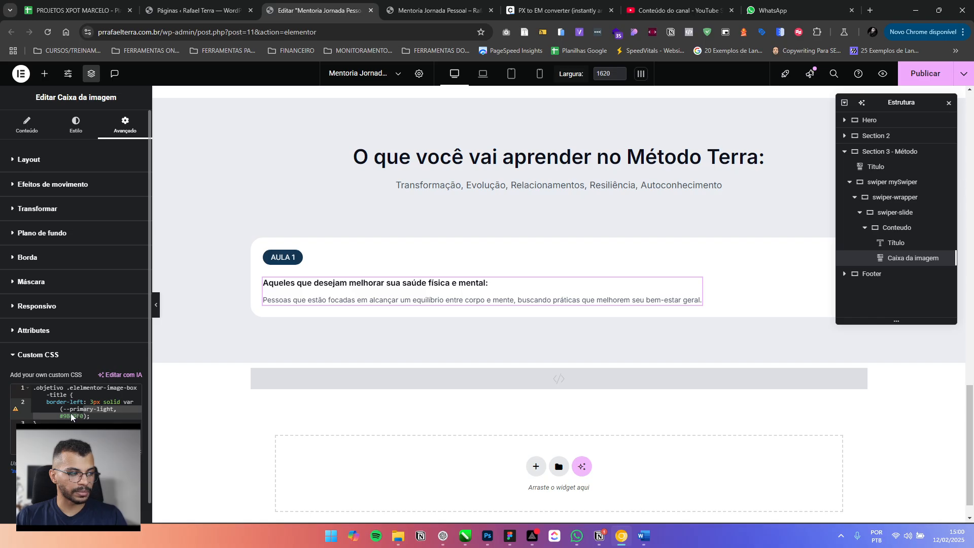
click(71, 416)
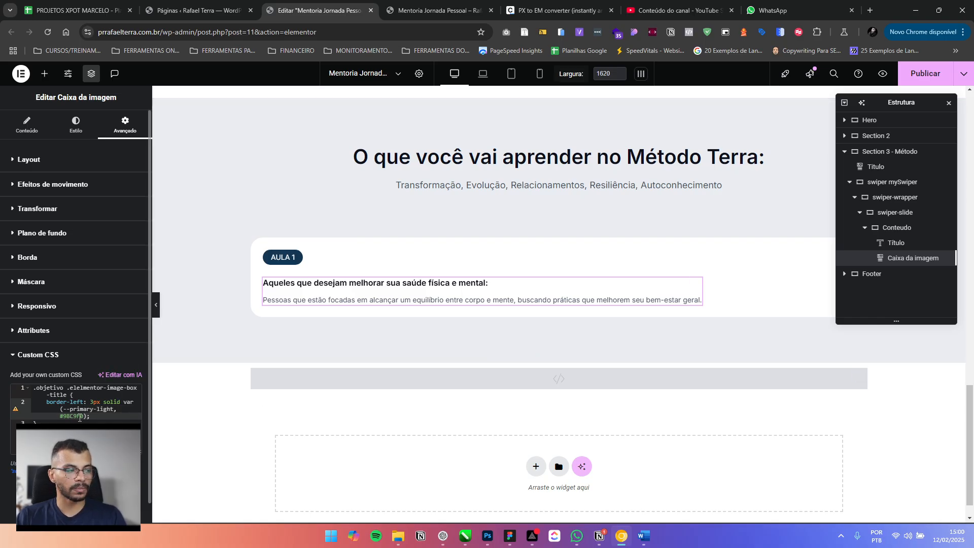
double_click(125, 403)
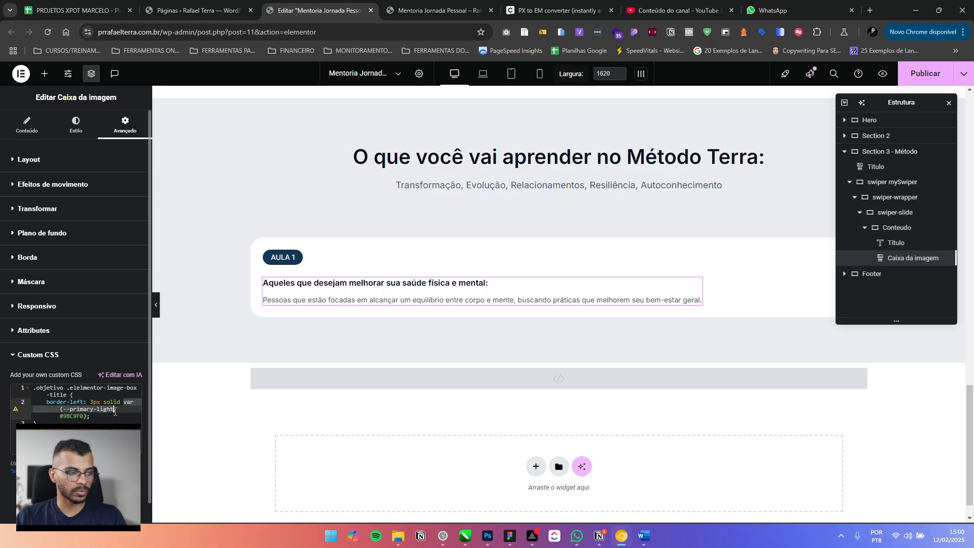
key(BackSpace)
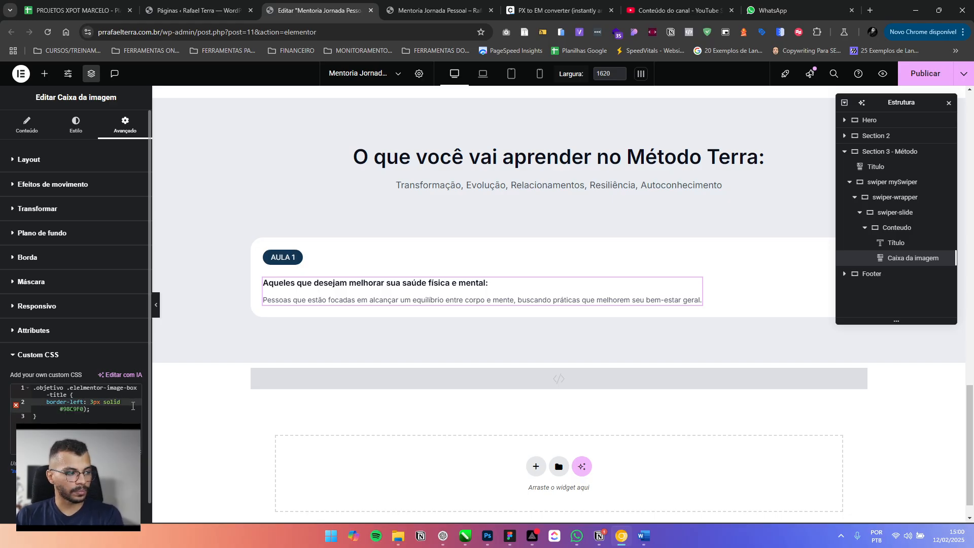
key(Right)
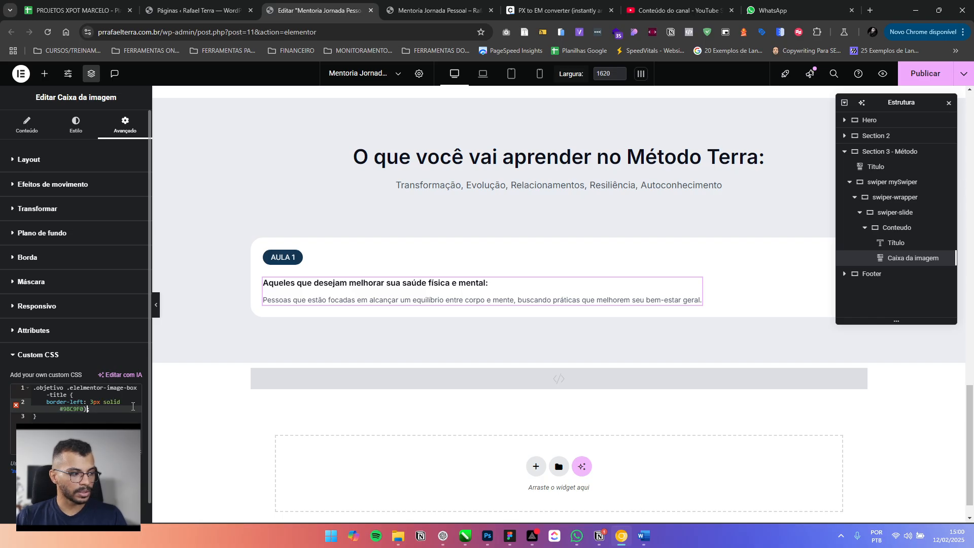
key(BackSpace)
text(;)
Correct the misspelled class in the custom CSS selector to .elementor-image-box-title
click(76, 395)
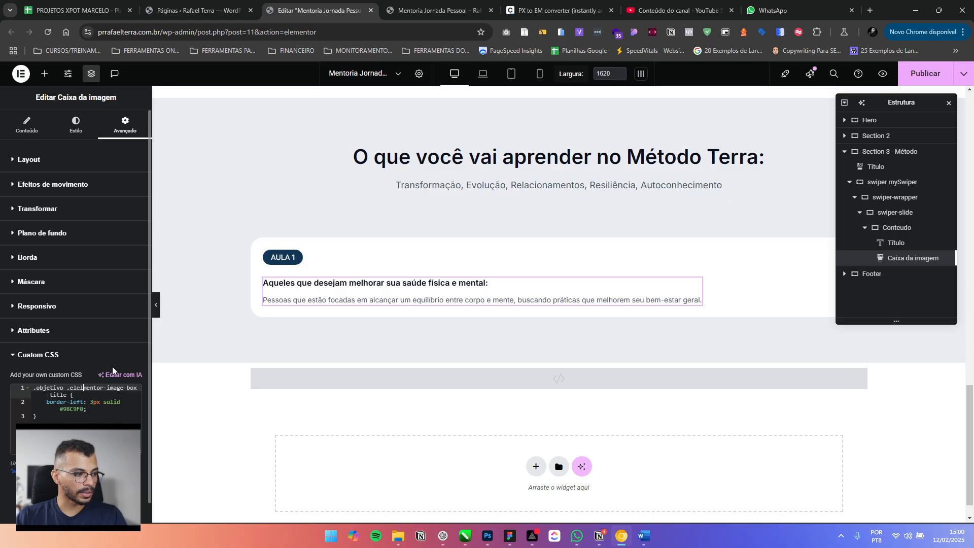
key(BackSpace)
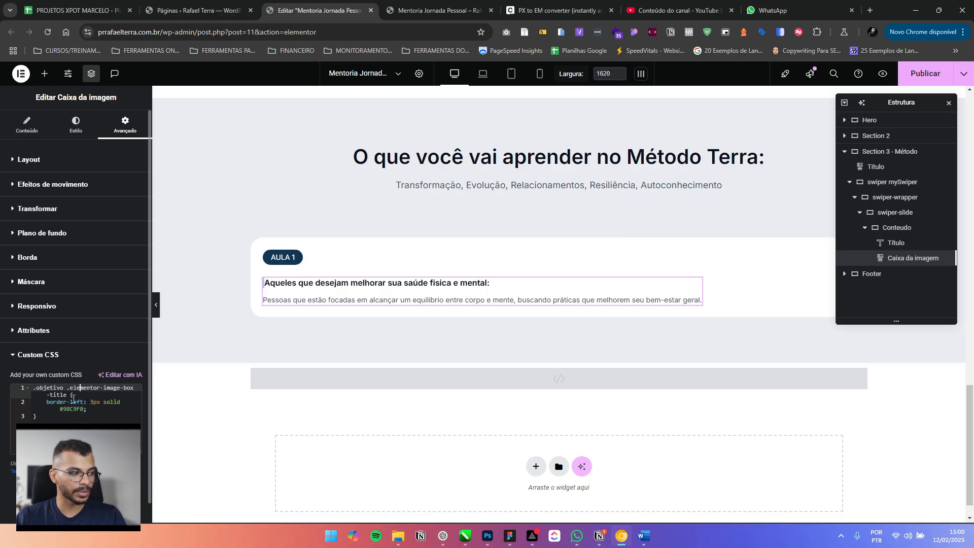
click(73, 402)
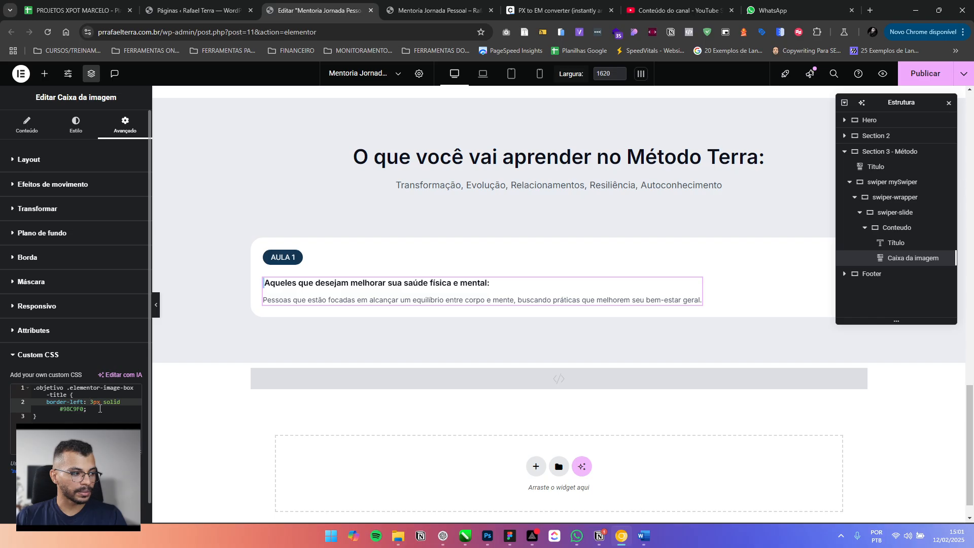
Add a padding declaration without a value on a new line below border-left in the title rule
click(97, 409)
key(Return)
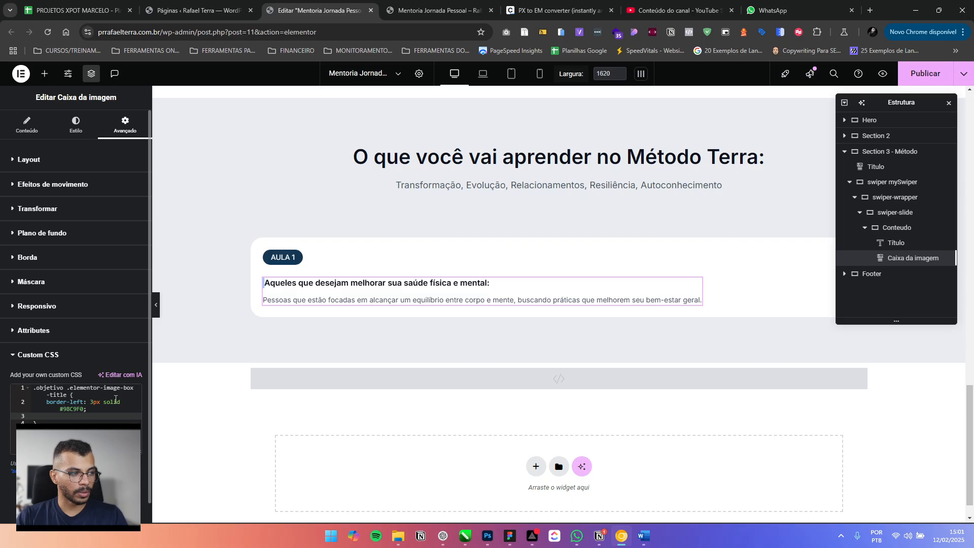
text(pe)
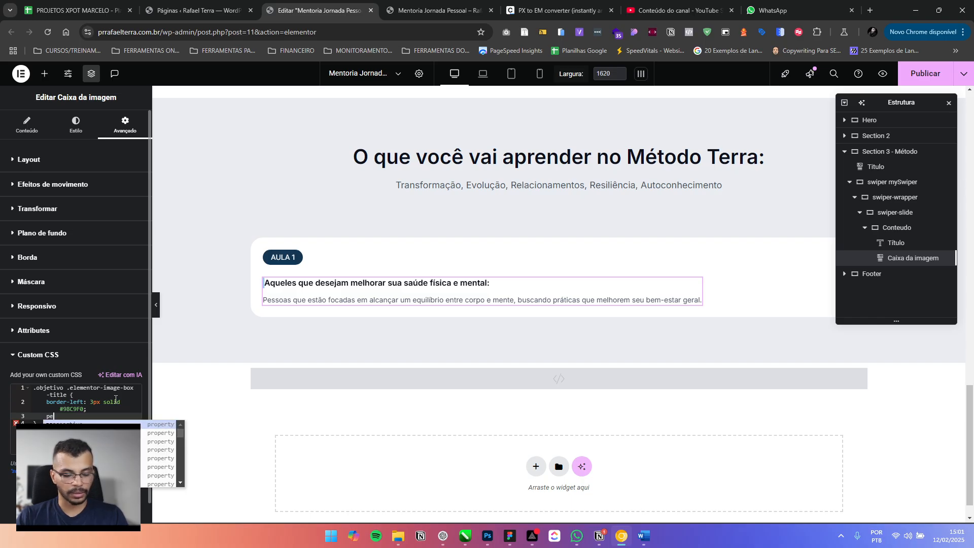
key(BackSpace)
key(BackSpace)
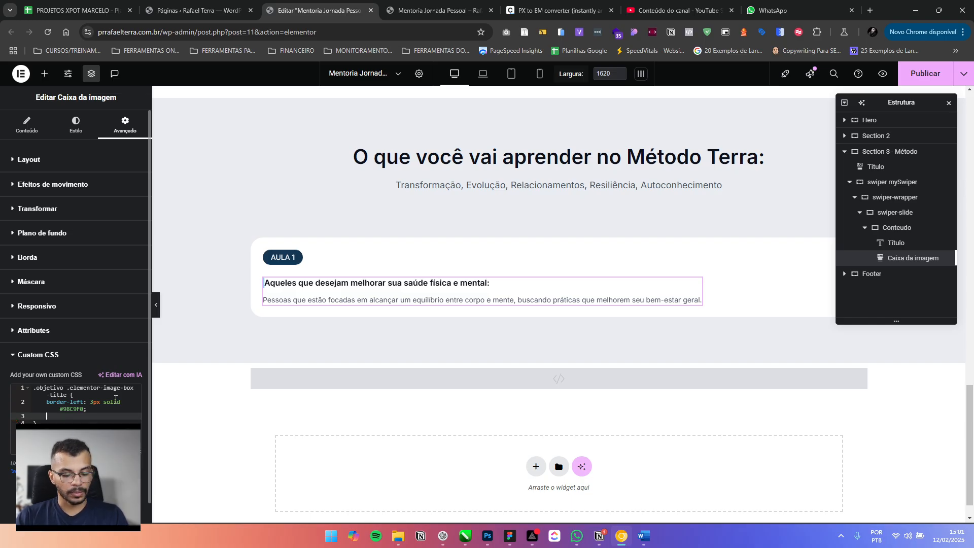
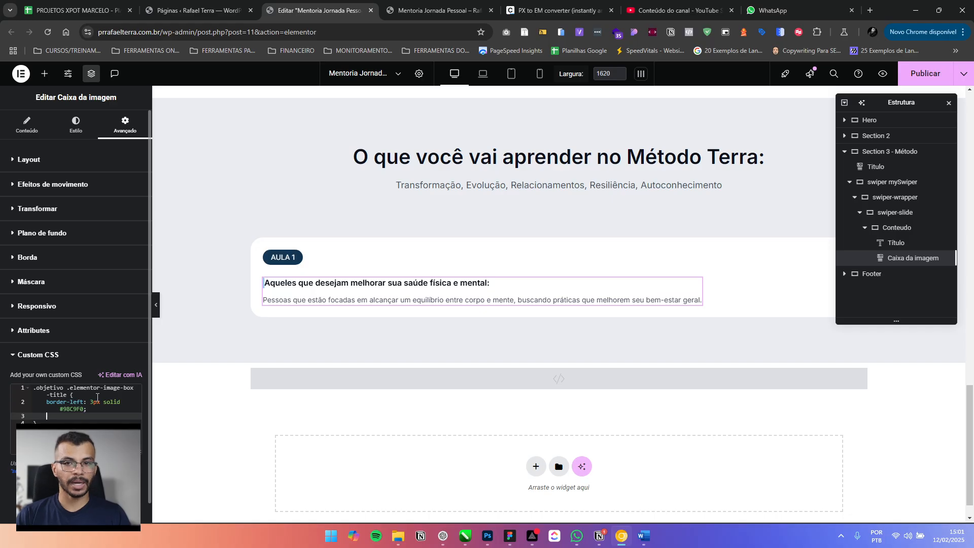
text(padd)
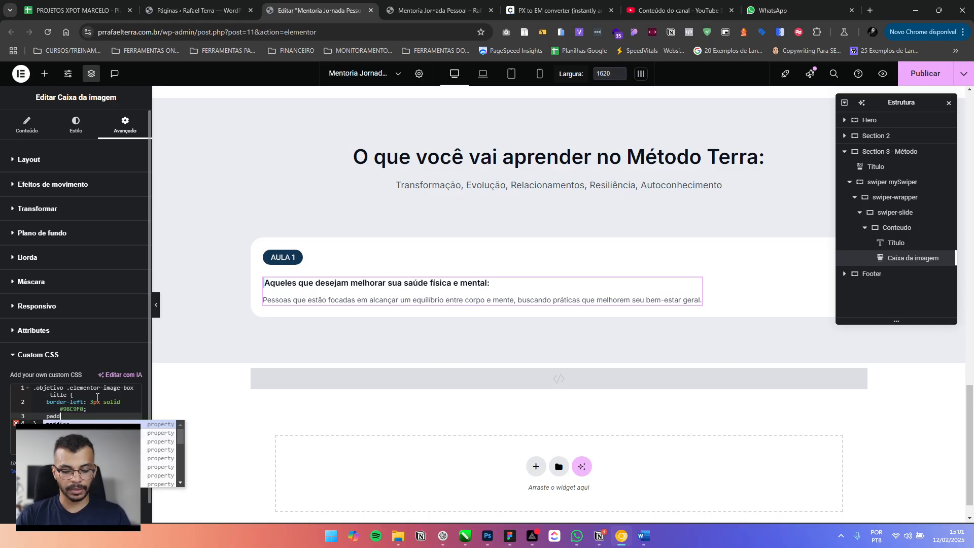
text(ing:)
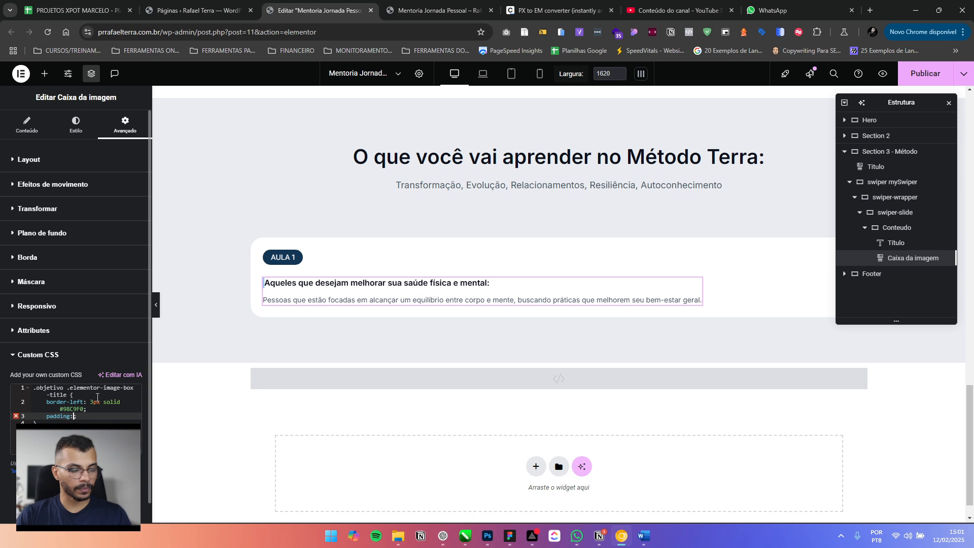
text(;)
key(Down)
key(Up)
key(Left)
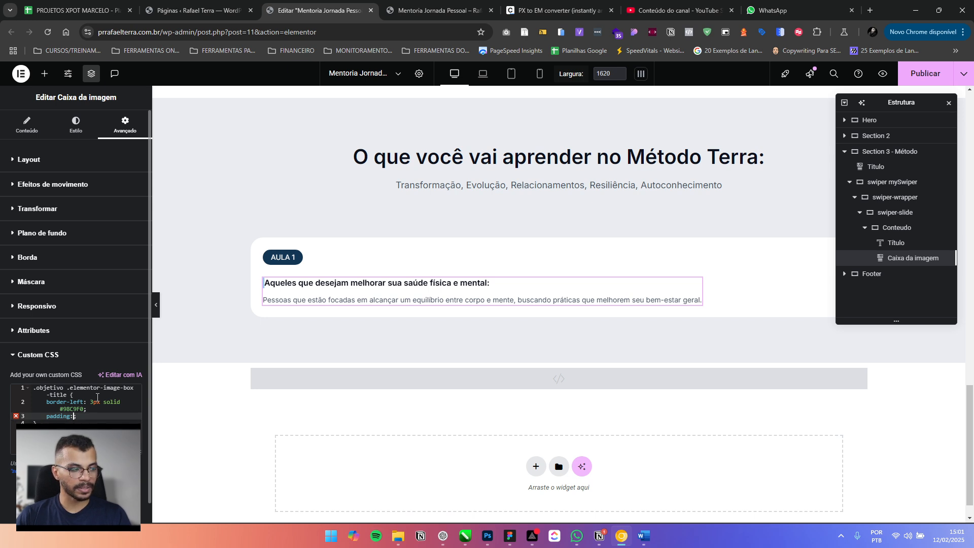
Try padding-left as the property name in the title rule, and return it to padding
key(BackSpace)
text(-)
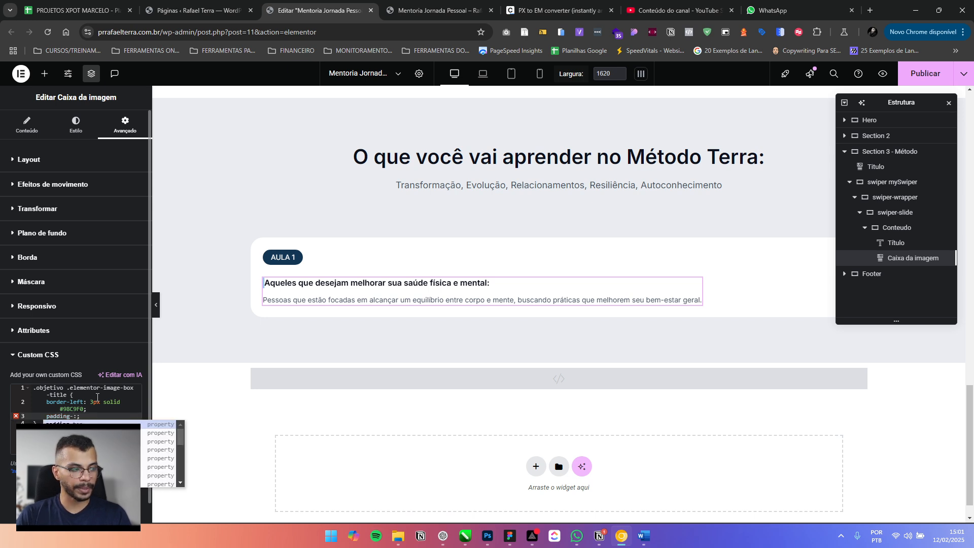
text(left)
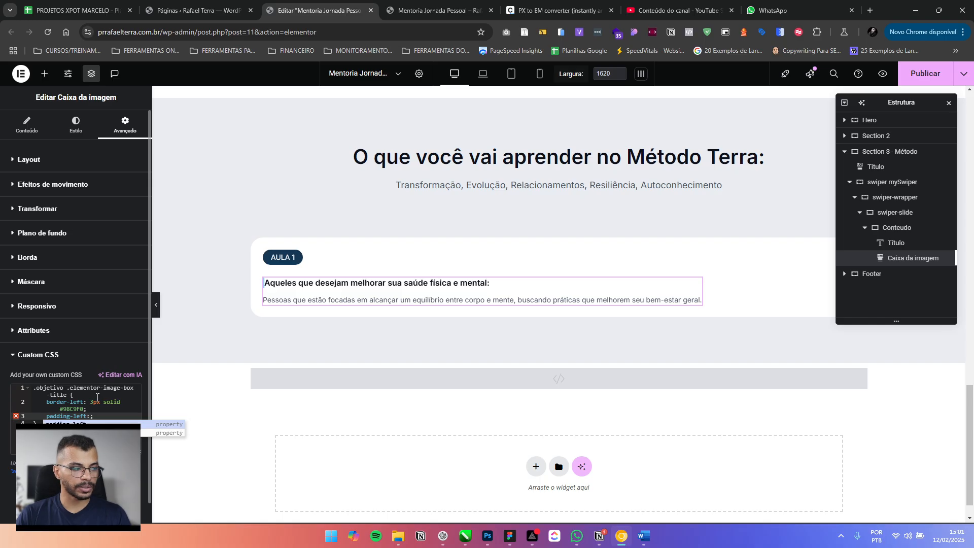
key(BackSpace)
key(BackSpace)
key(BackSpace)
key(BackSpace)
key(BackSpace)
key(BackSpace)
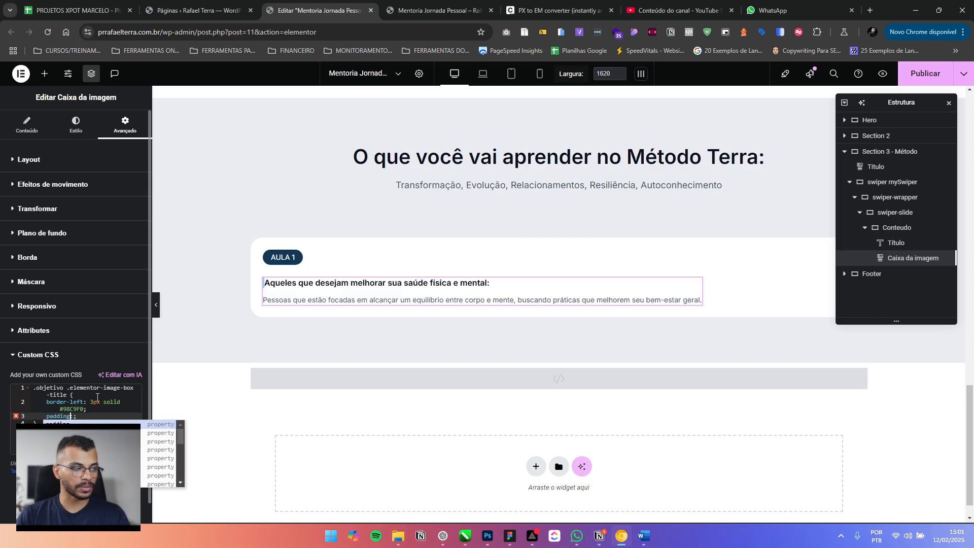
text(: )
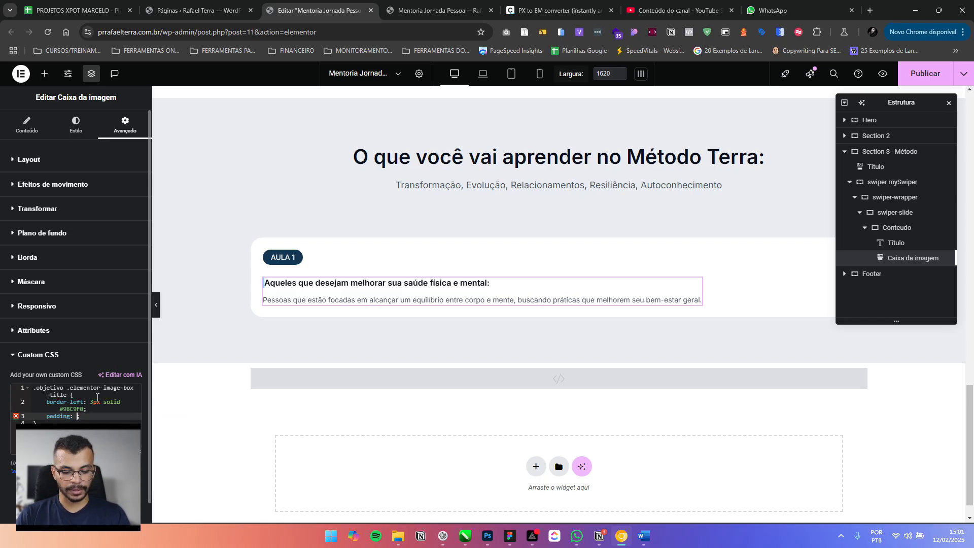
Try a padding of 20px 4px on the image box title, and clear the value
text(20px)
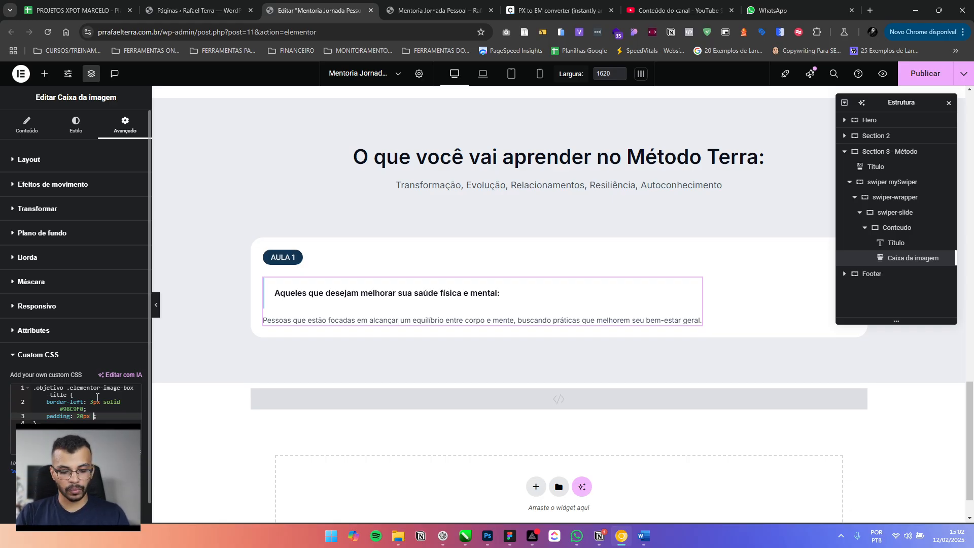
text(4px;)
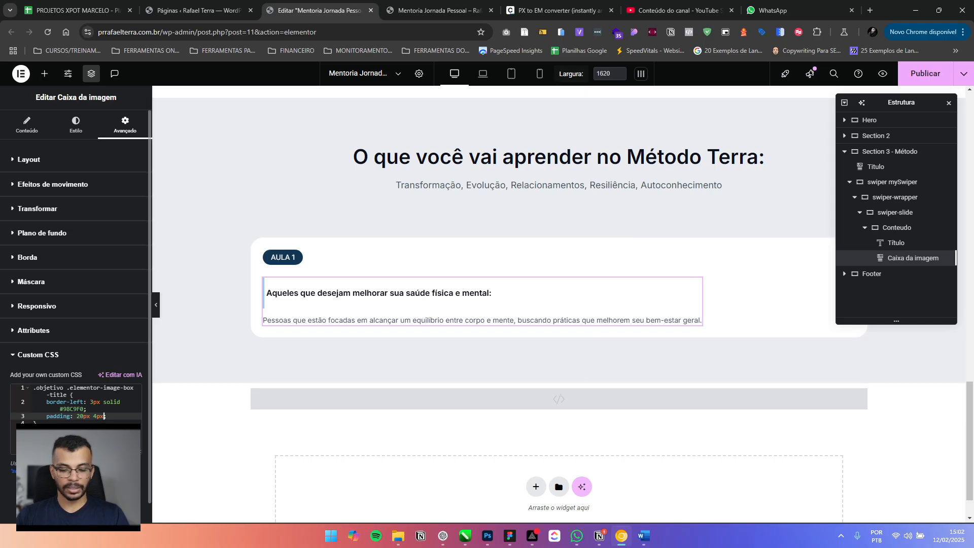
key(BackSpace)
key(BackSpace)
key(BackSpace)
key(BackSpace)
key(BackSpace)
key(BackSpace)
key(BackSpace)
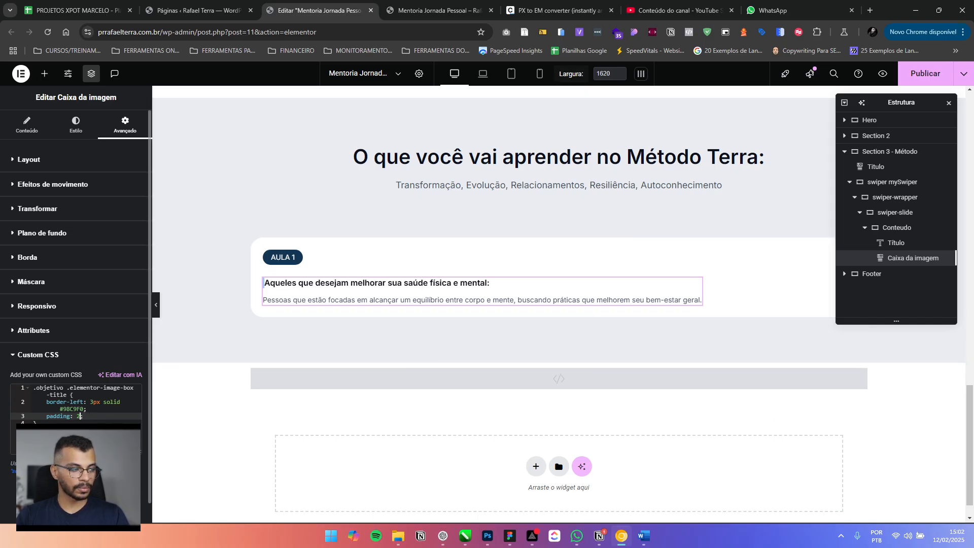
key(BackSpace)
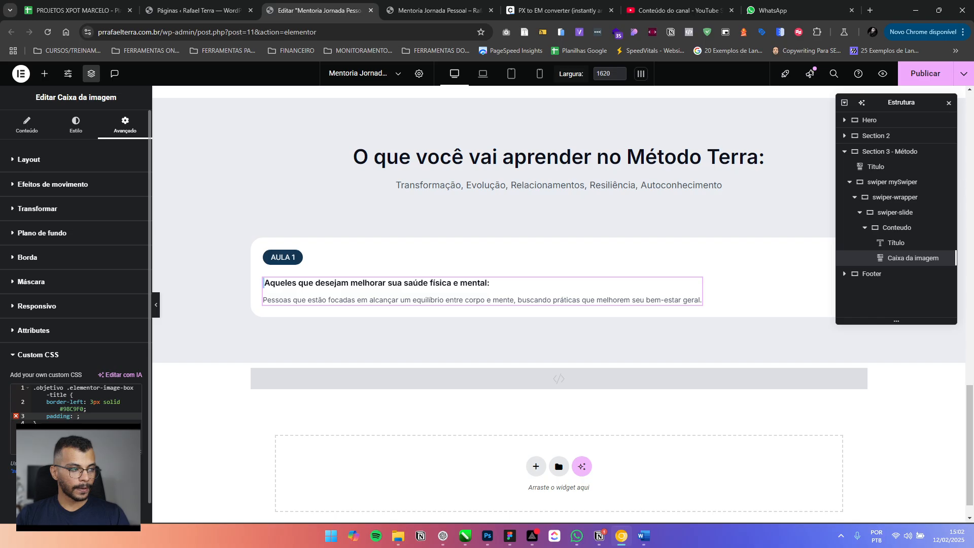
Try a padding of 20px 30px 40px 8px in the image box title rule
text(20)
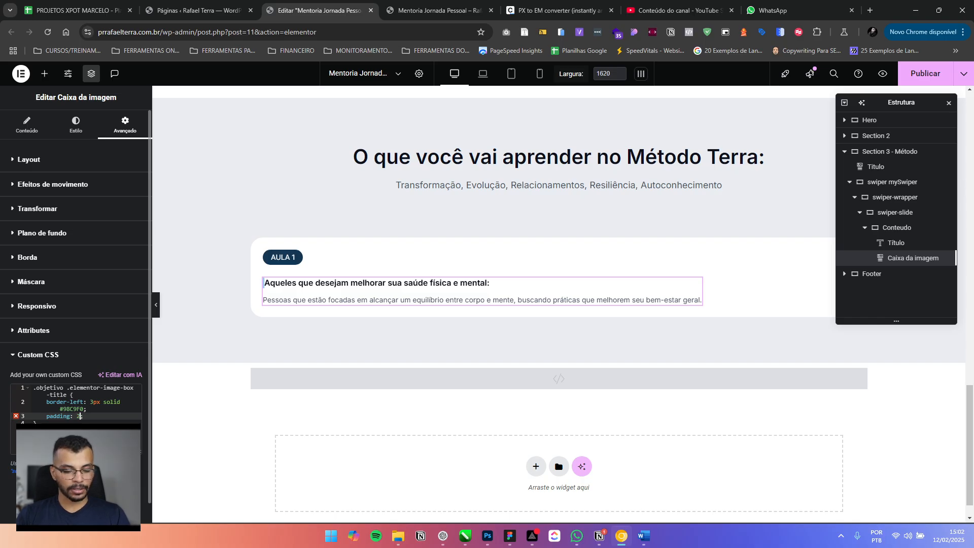
text(px )
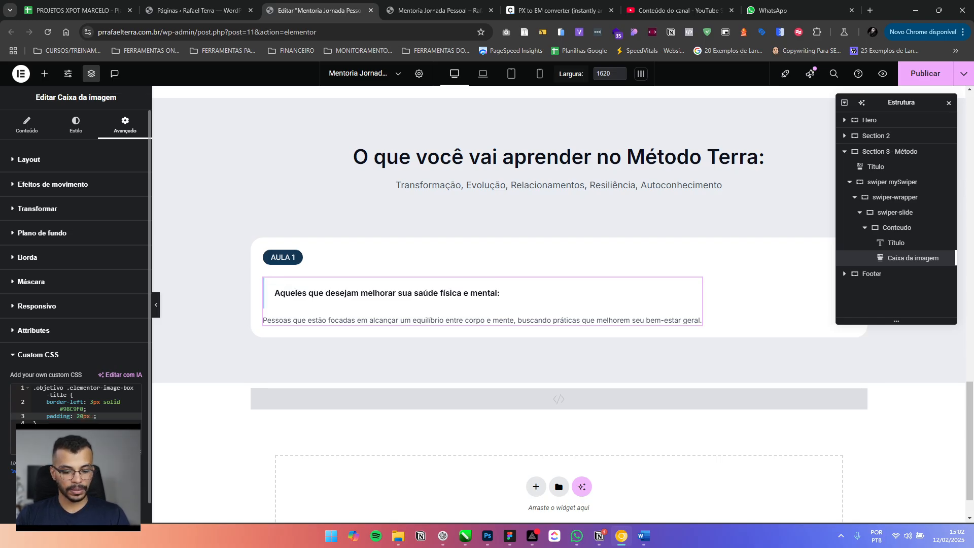
text(30px )
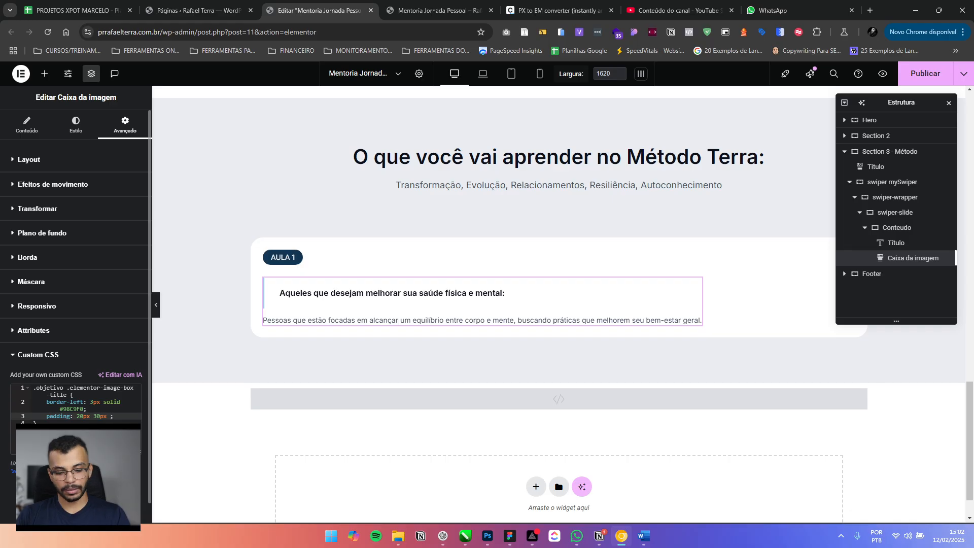
text(40px)
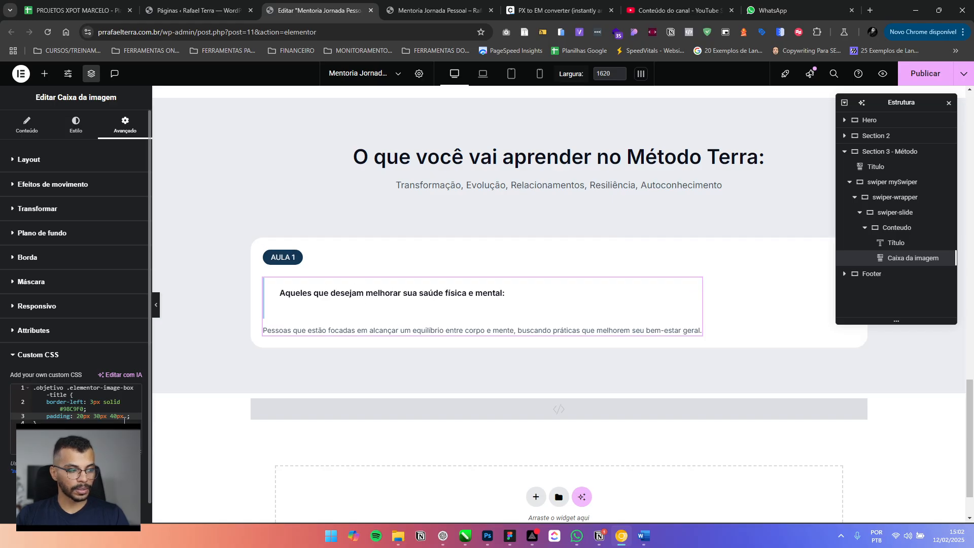
text(8px)
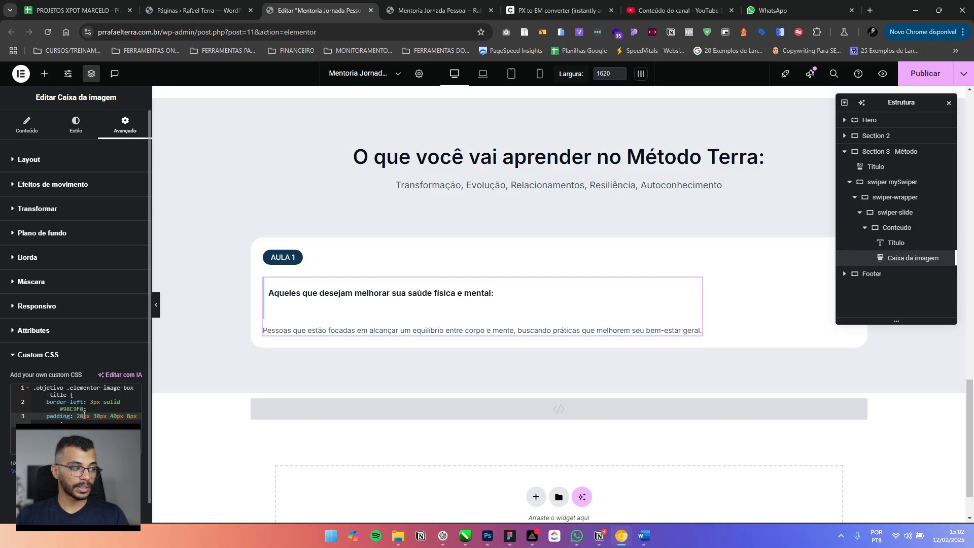
Try a top padding of 80px in the title rule, and undo that change
click(84, 416)
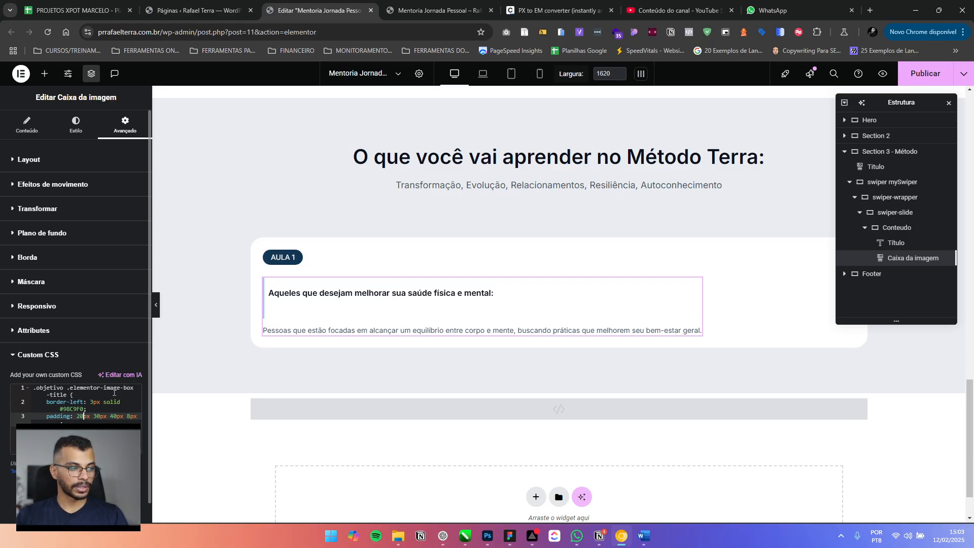
click(80, 417)
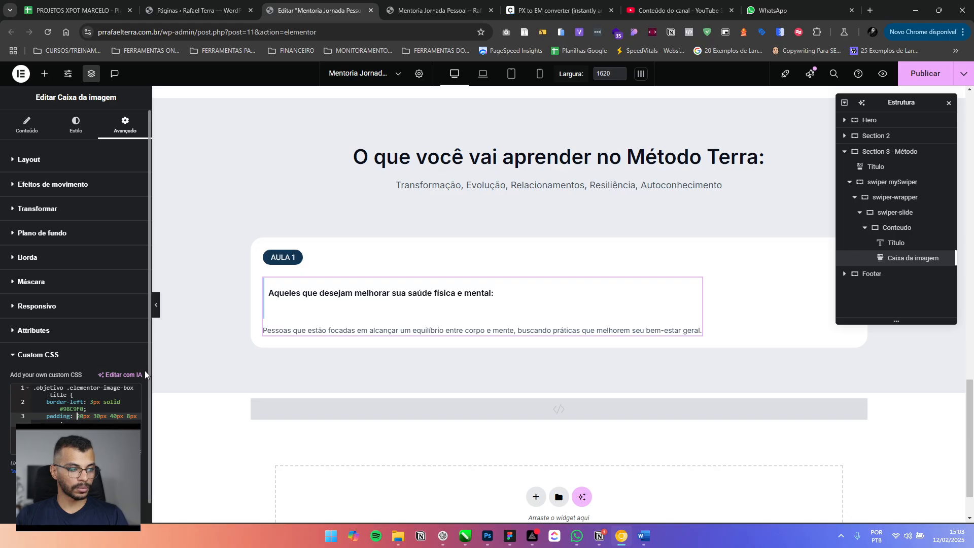
key(BackSpace)
text(8)
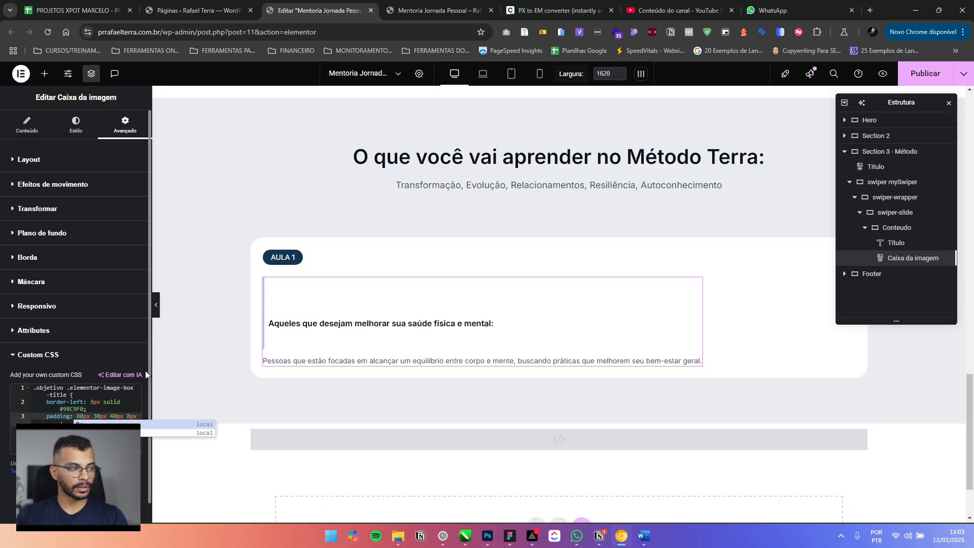
key(ctrl+z)
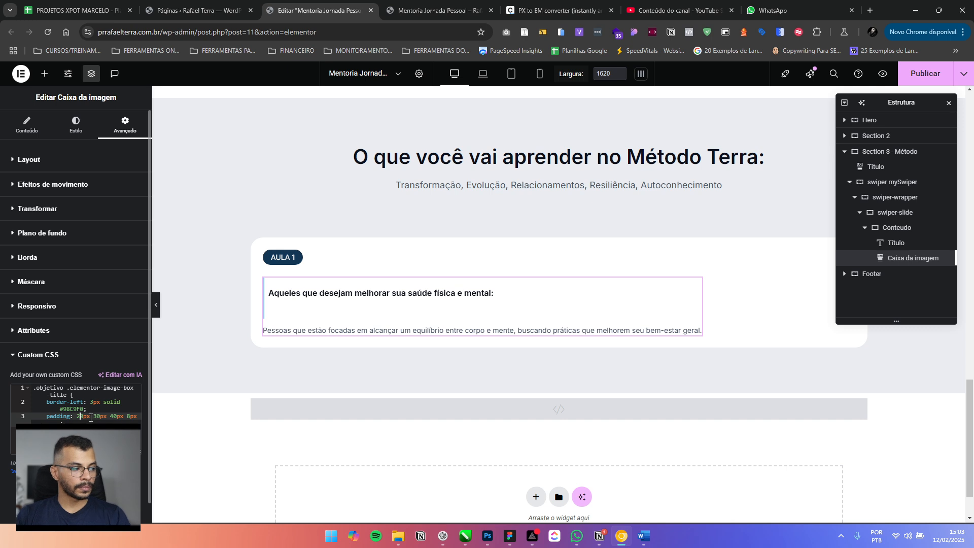
Replace the four-value padding in the title rule with padding-left: 1em, and publish the page
click(114, 416)
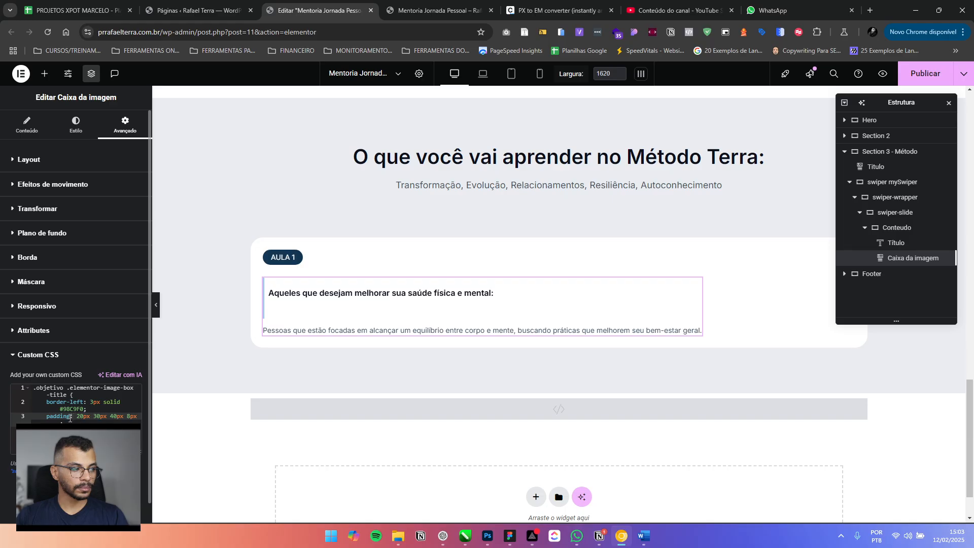
drag(76, 417, 137, 416)
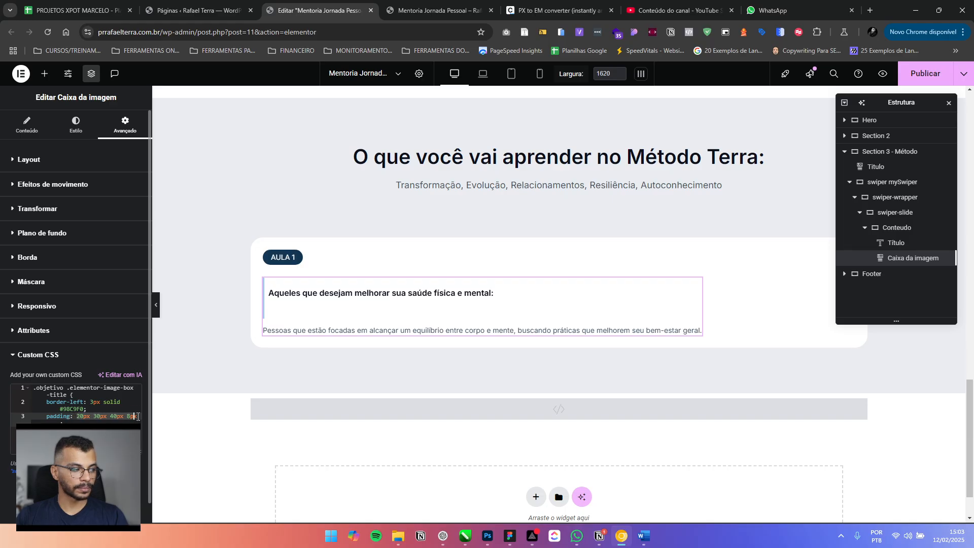
key(BackSpace)
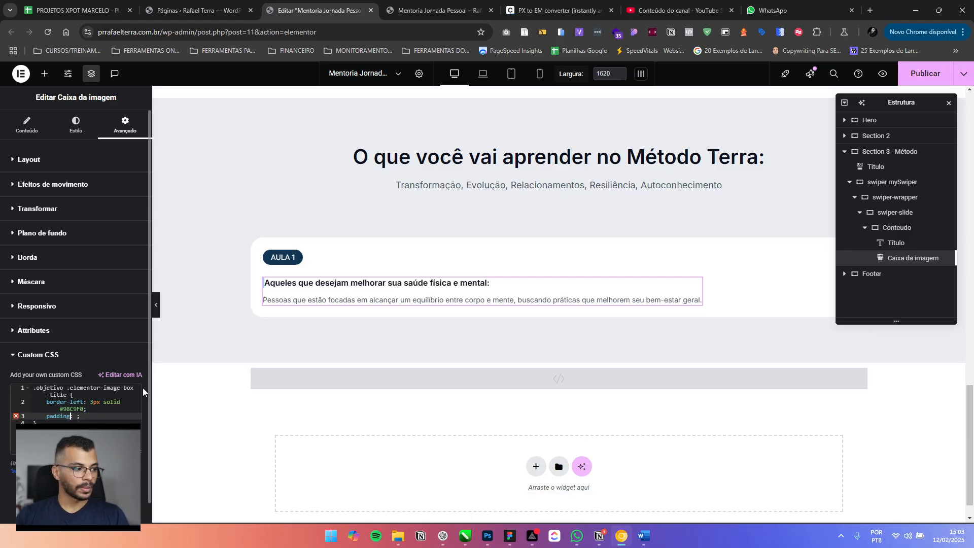
text(-)
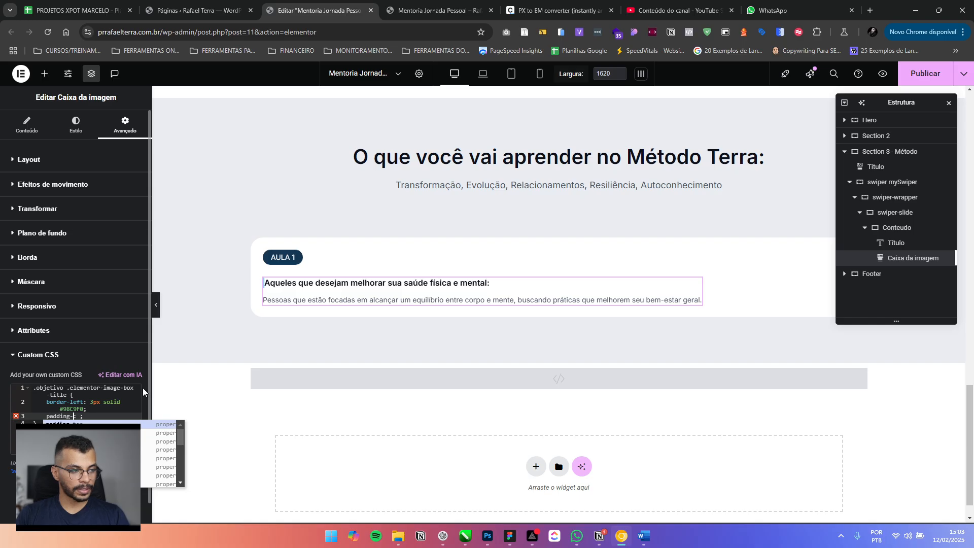
text(left)
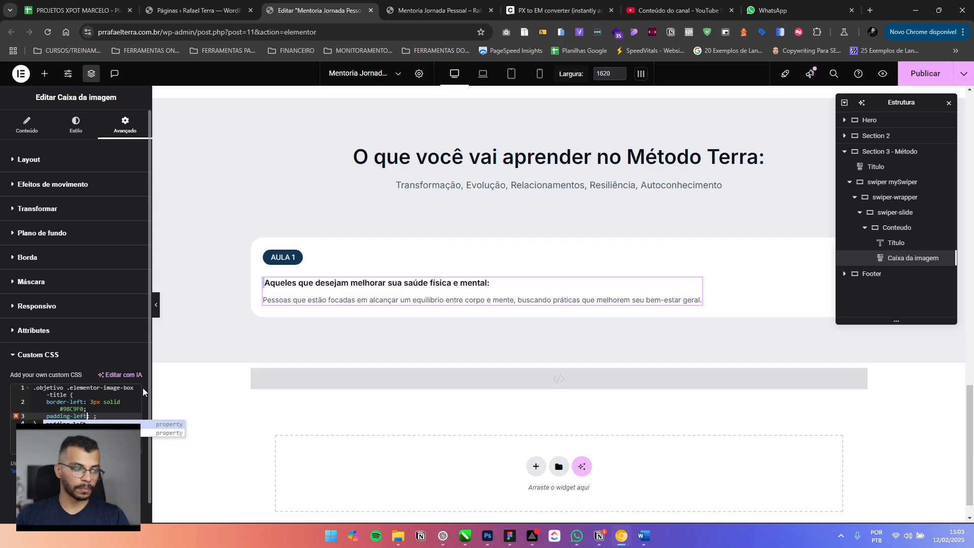
key(Right)
key(Right)
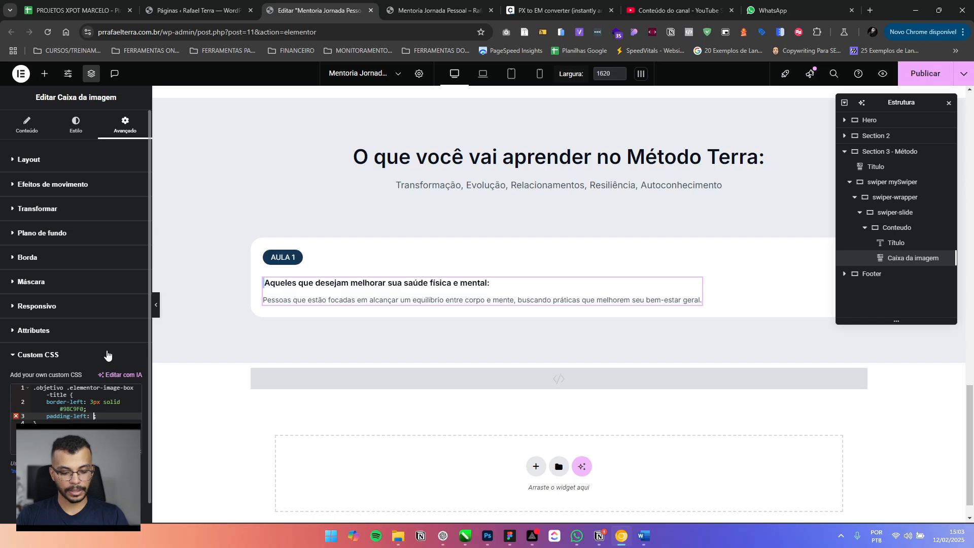
text(1)
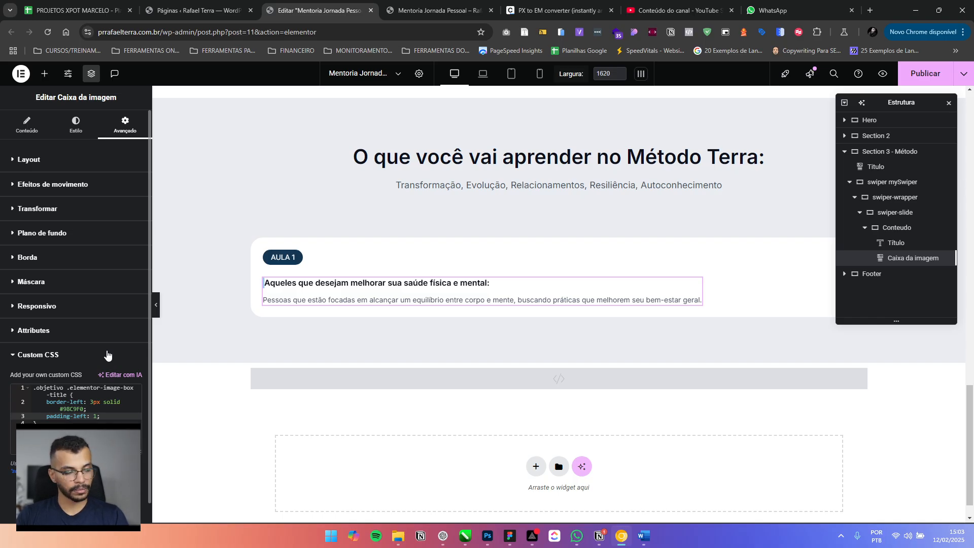
text(em)
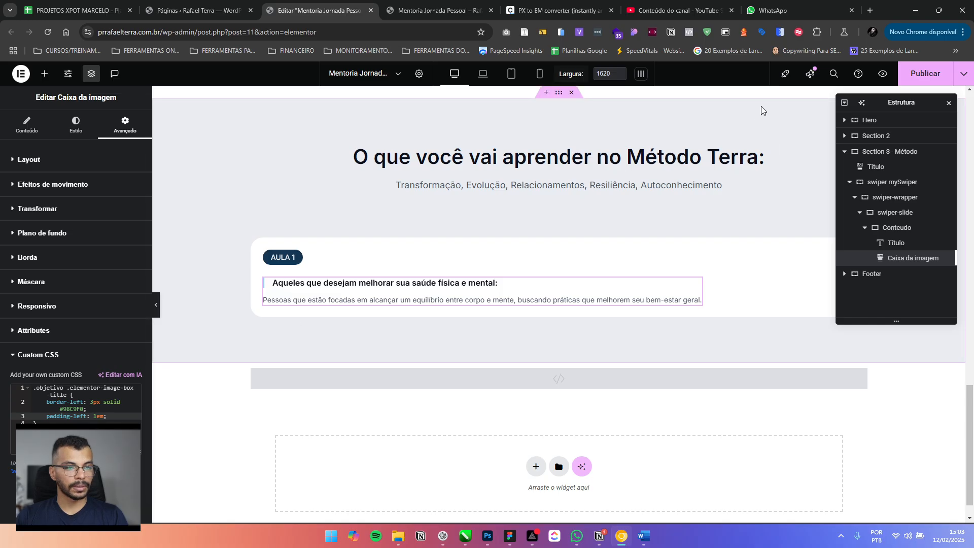
click(925, 73)
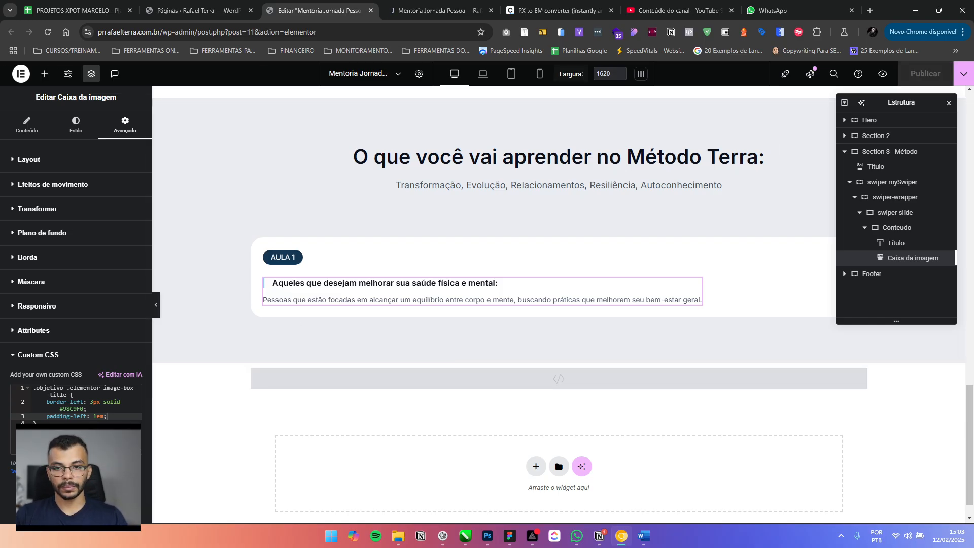
Set the image box's title to "Objetivo:" and its description to "Apresentar a importância da conexão consigo mesmo para uma vida plena e feliz."
click(343, 284)
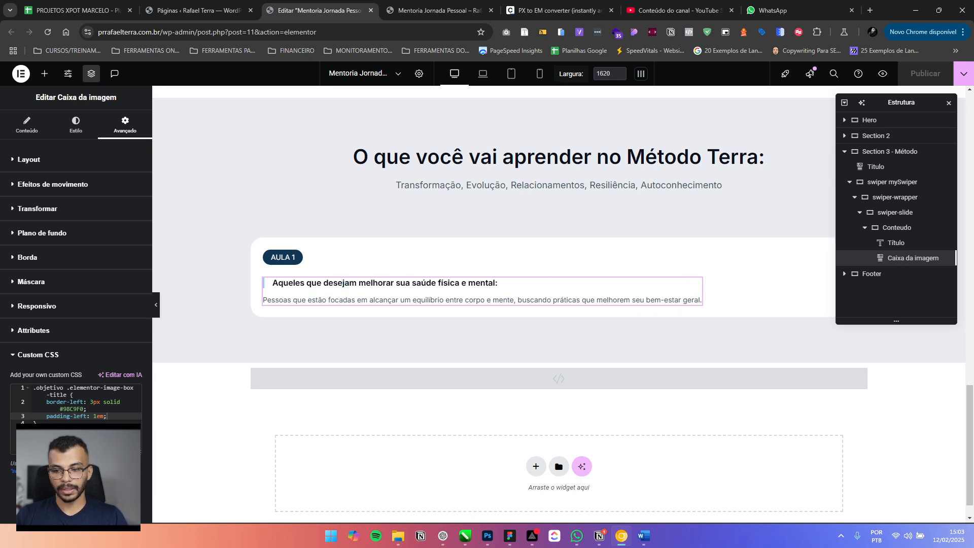
key(alt+Tab)
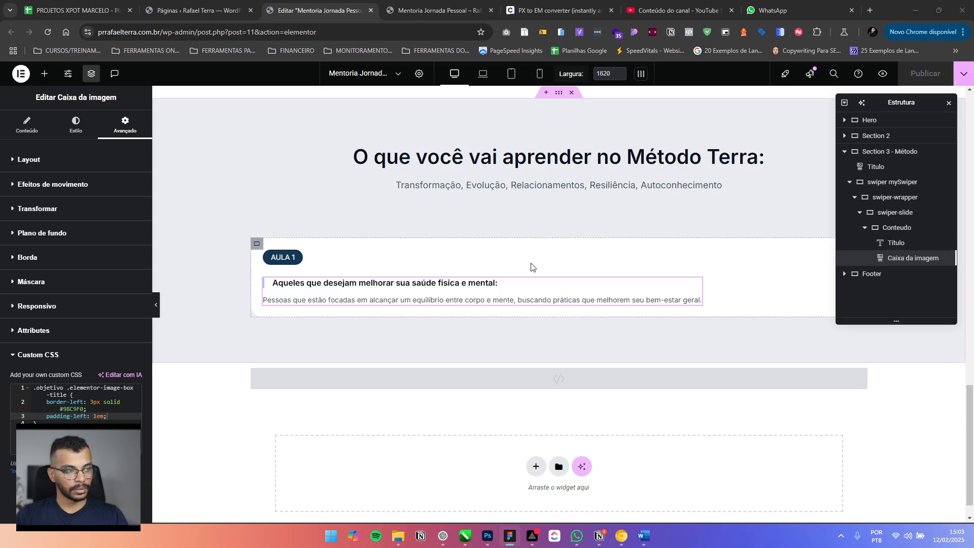
click(27, 124)
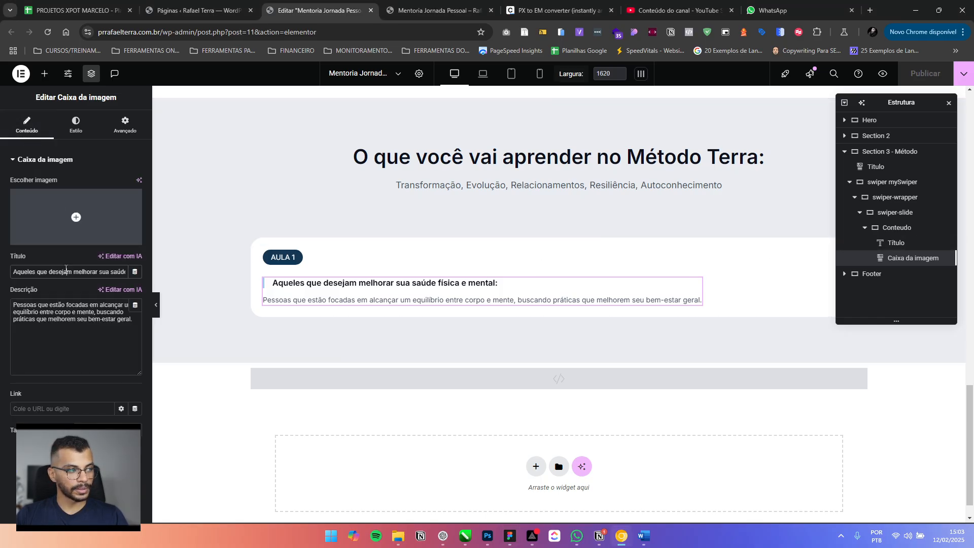
triple_click(69, 268)
text(Objetivo:)
key(alt+Tab)
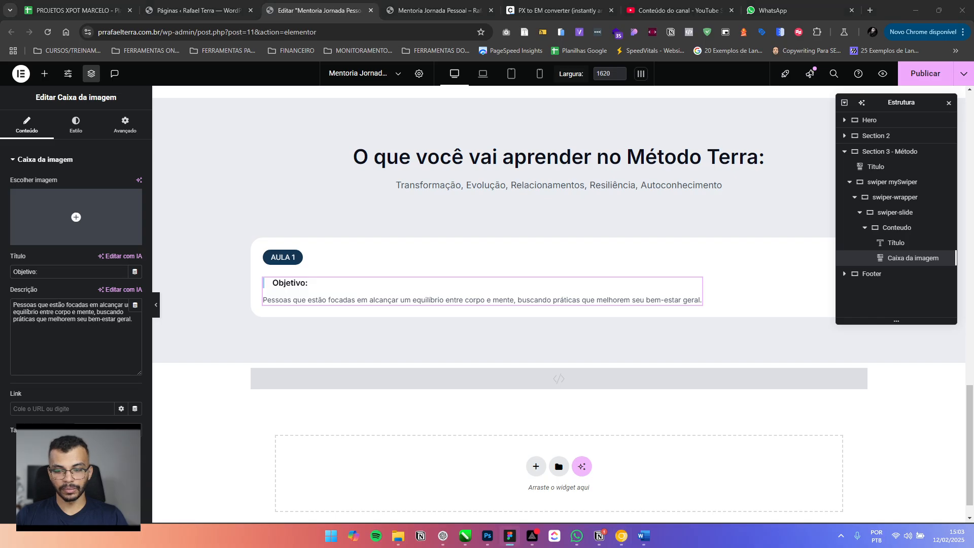
triple_click(115, 309)
text(Apresentar a importância da conexão consigo mesmo para uma vida plena e feliz.)
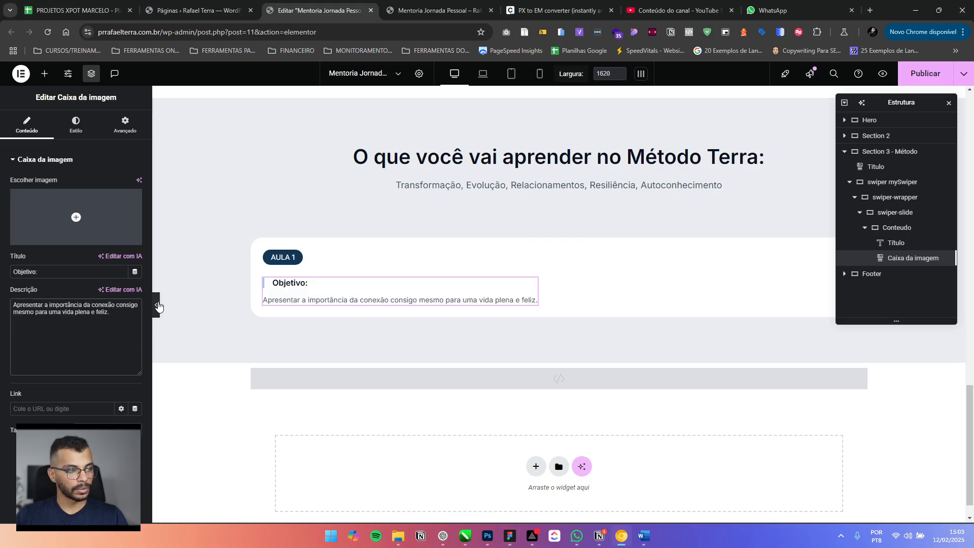
Duplicate the Objetivo image box and set the copy's title to "Conteúdo:"
right_click(425, 298)
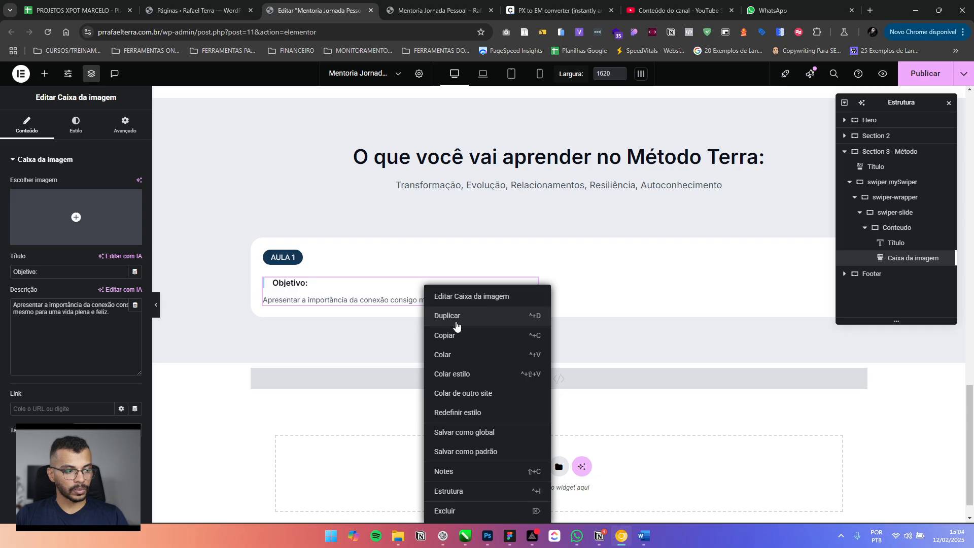
click(455, 320)
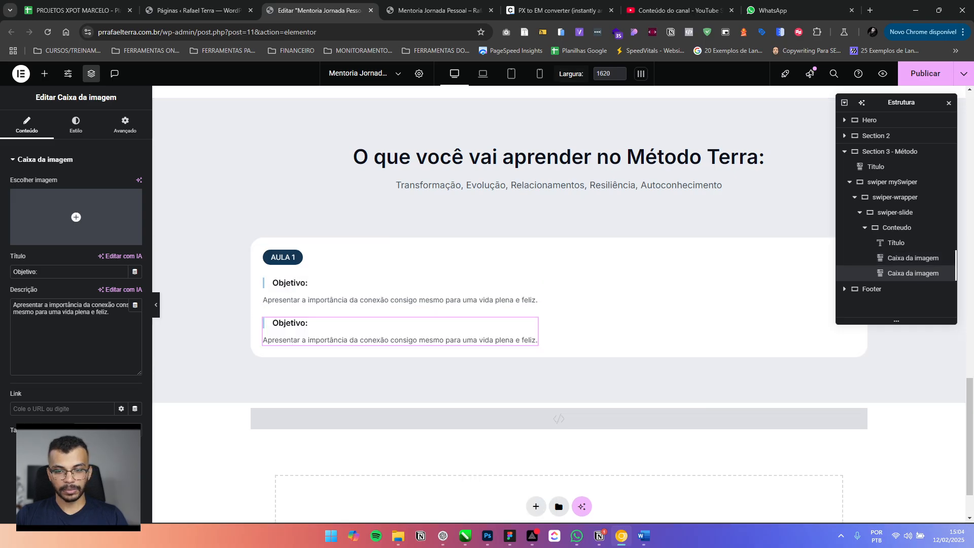
click(510, 535)
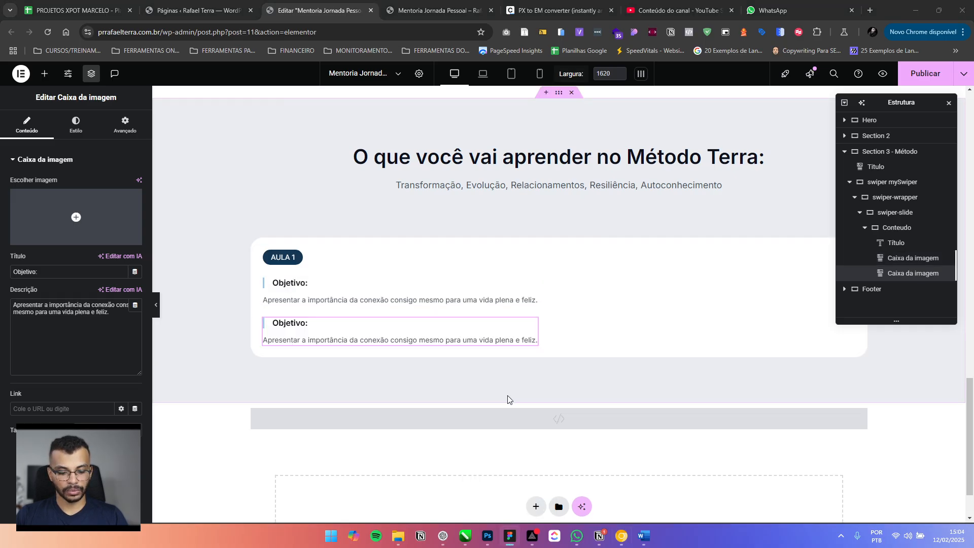
triple_click(45, 277)
text(Conteúdo:)
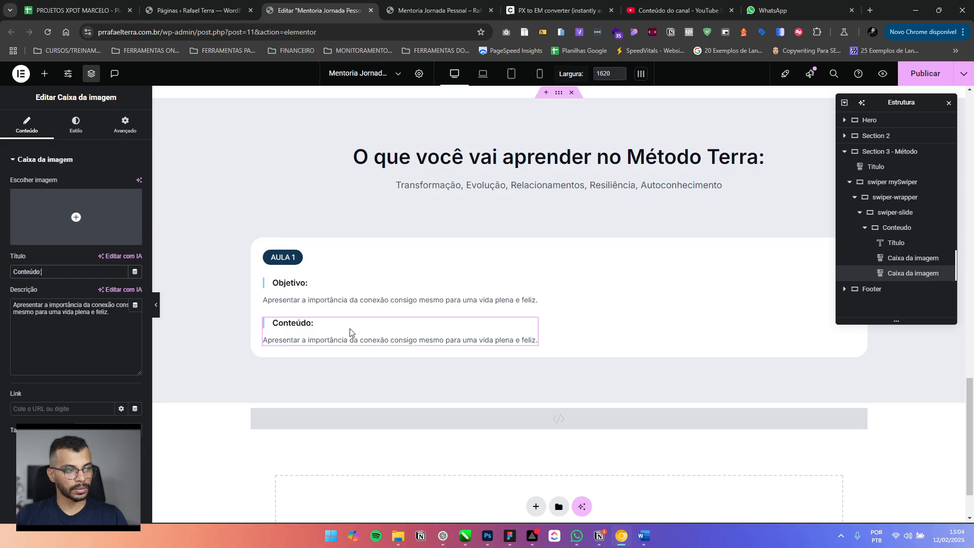
Replace the Conteúdo box's description with the three AULA 1 content lines from Figma, from "Discussão sobre o que significa" to "com o próprio eu."
key(alt+Tab)
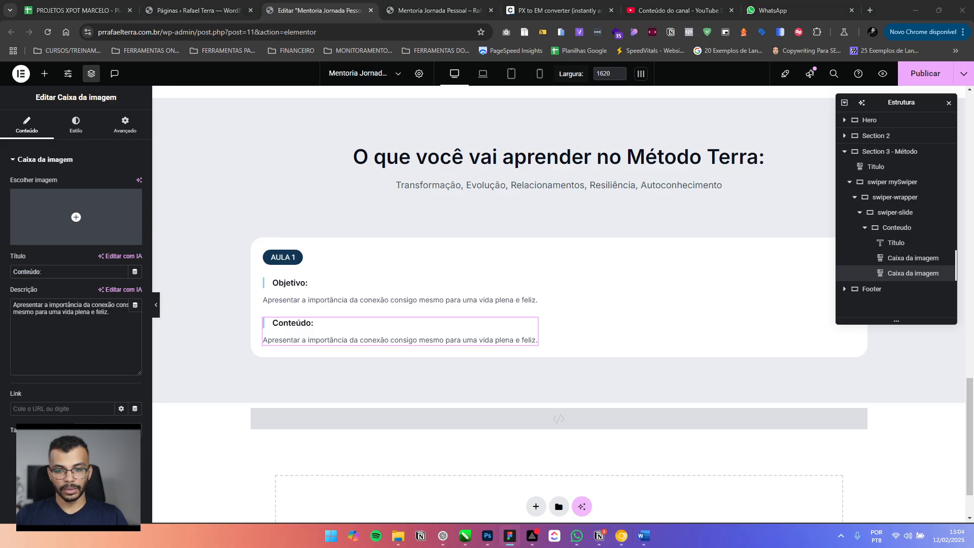
triple_click(64, 315)
text(Discussão sobre o que significa estar conectado consigo mesmo. Técnicas de auto-reflexão para entender melhor suas emoções e pensamentos. Exercício de reflexão pessoal sobre a relação atual com o próprio eu.)
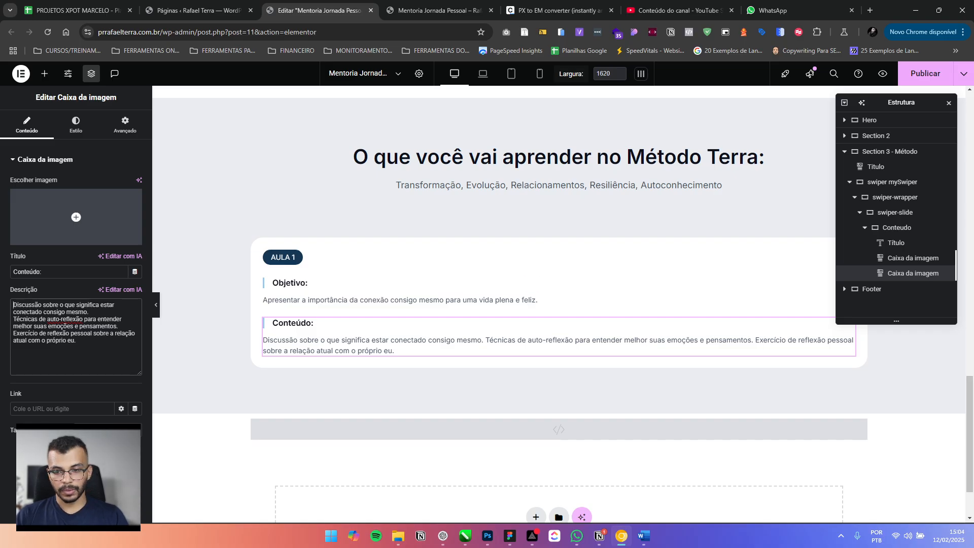
Check the AULA 1 content list in Figma, then enclose the Conteúdo description in <li> and </li> tags on their own lines in Elementor
key(alt+Tab)
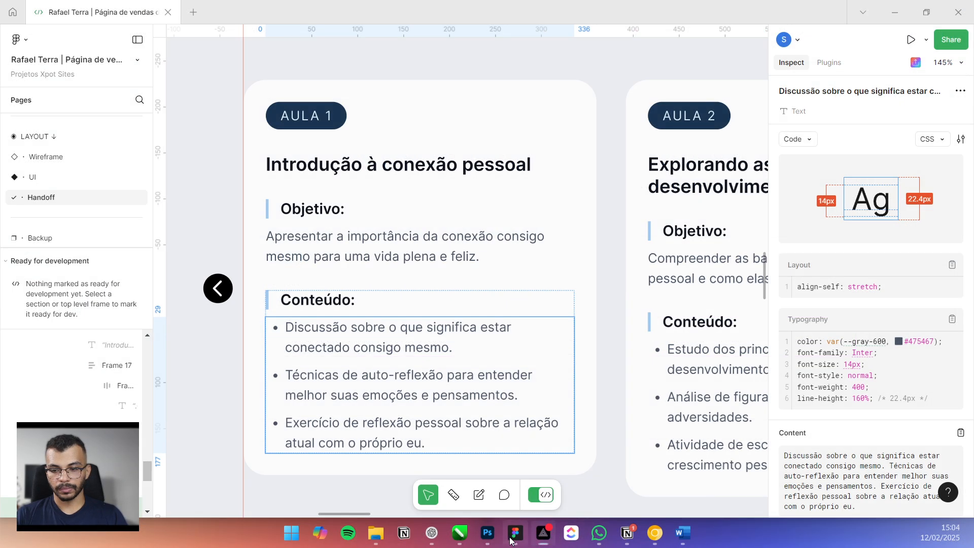
click(514, 534)
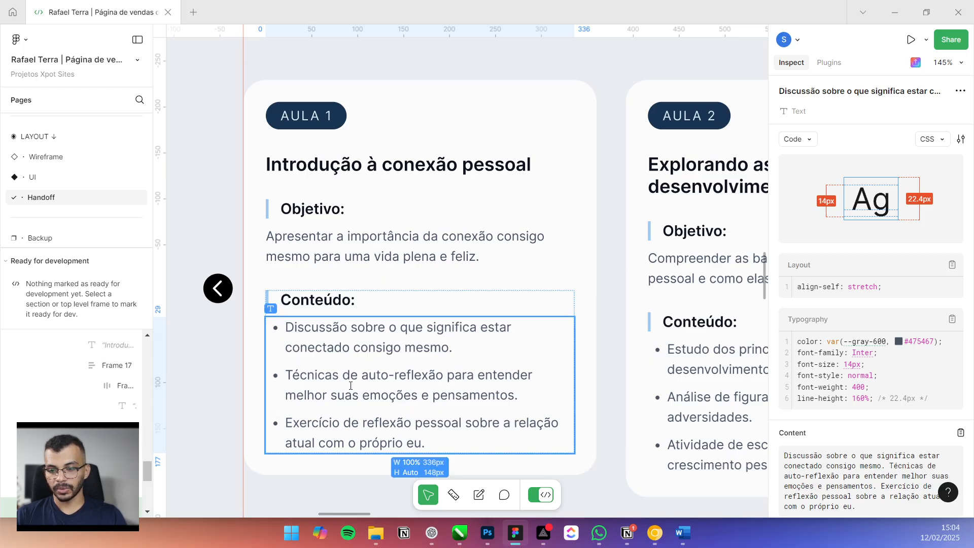
click(543, 533)
key(alt+Tab)
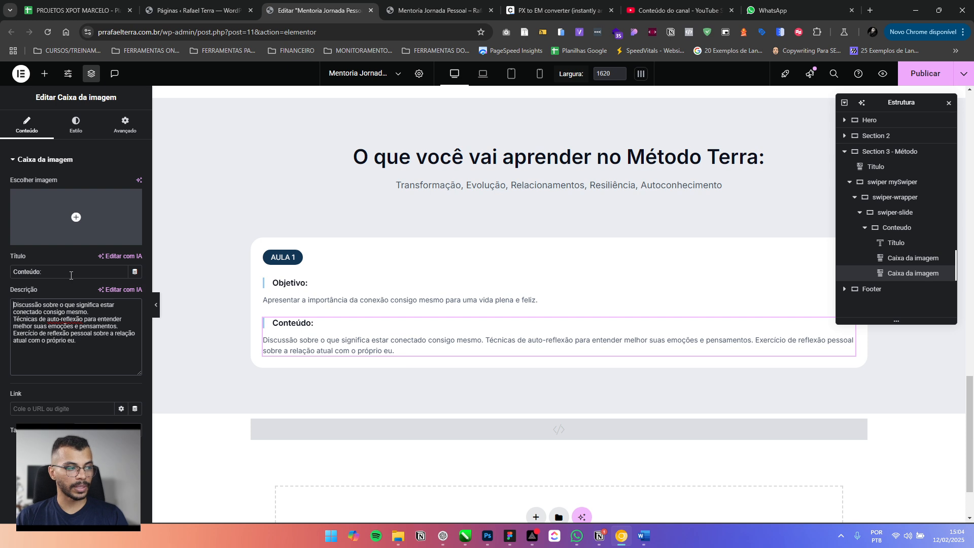
text(<)
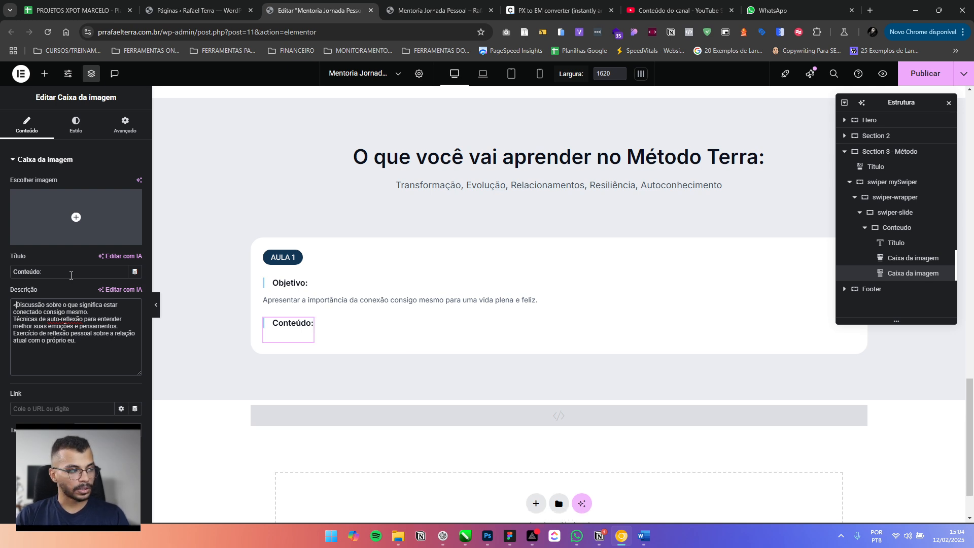
text(li)
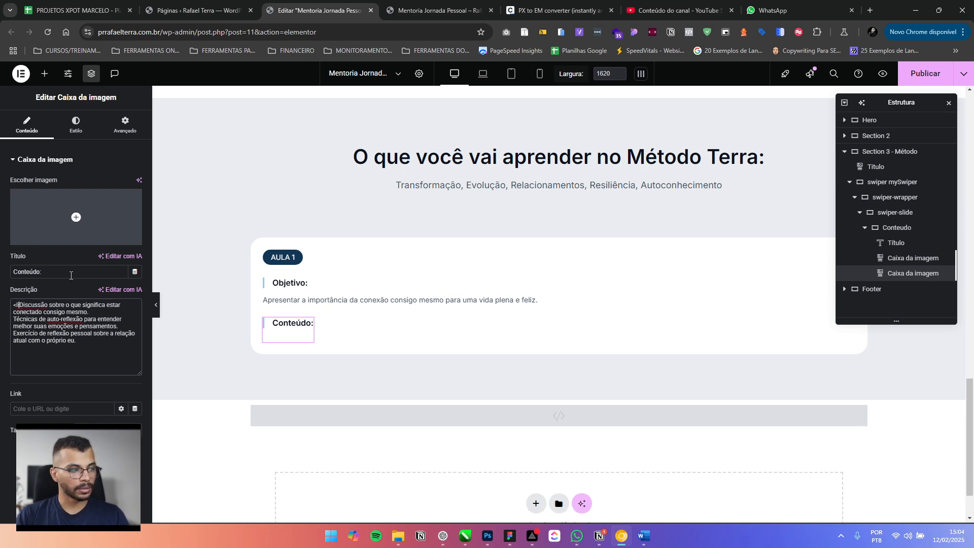
text(>)
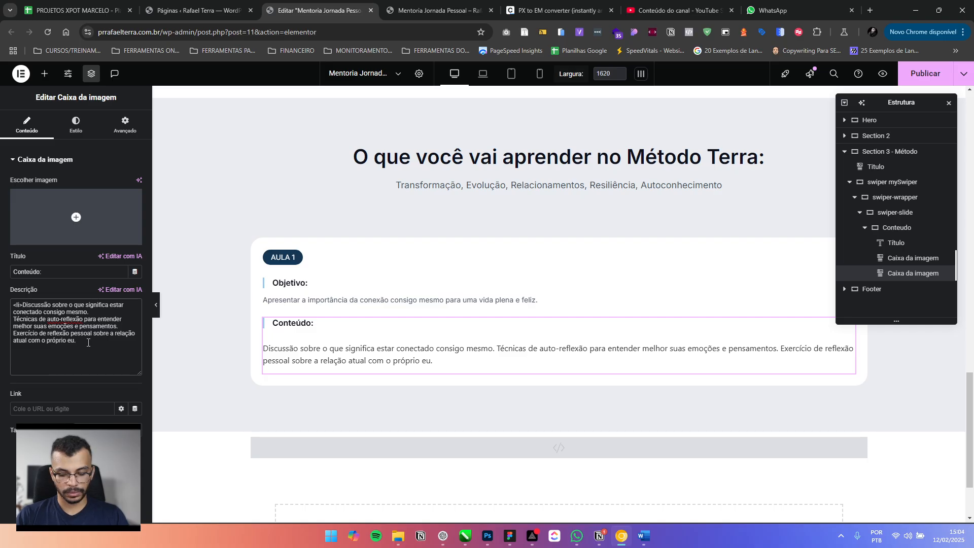
text(</)
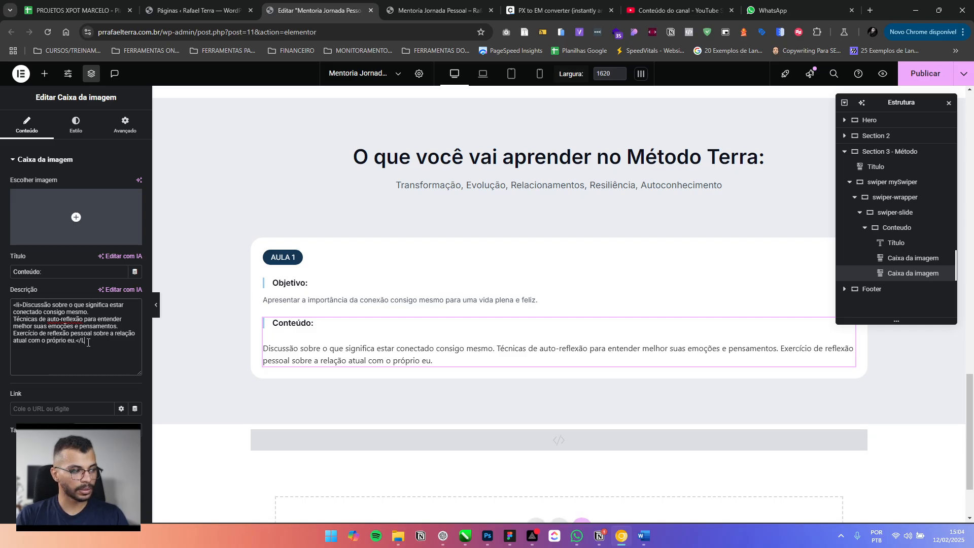
text(li>)
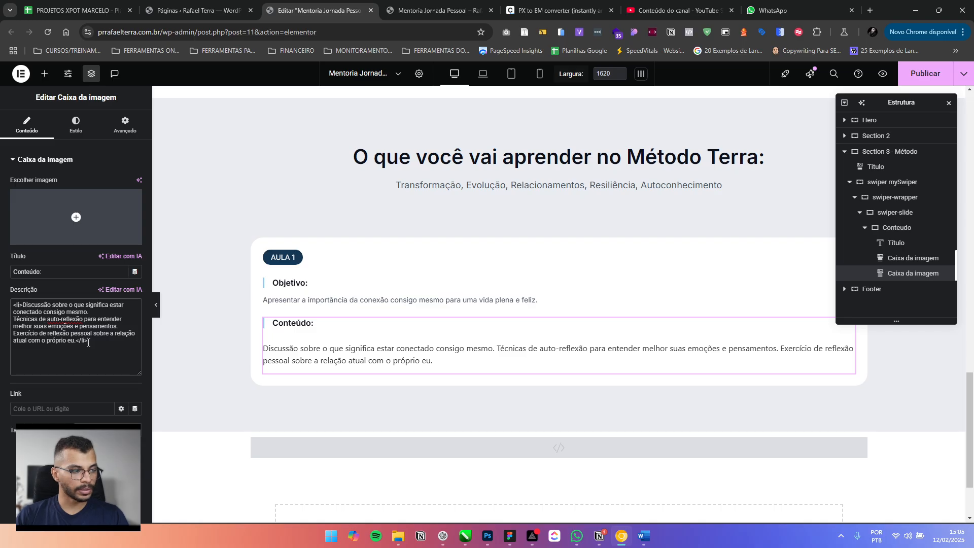
click(23, 306)
key(Return)
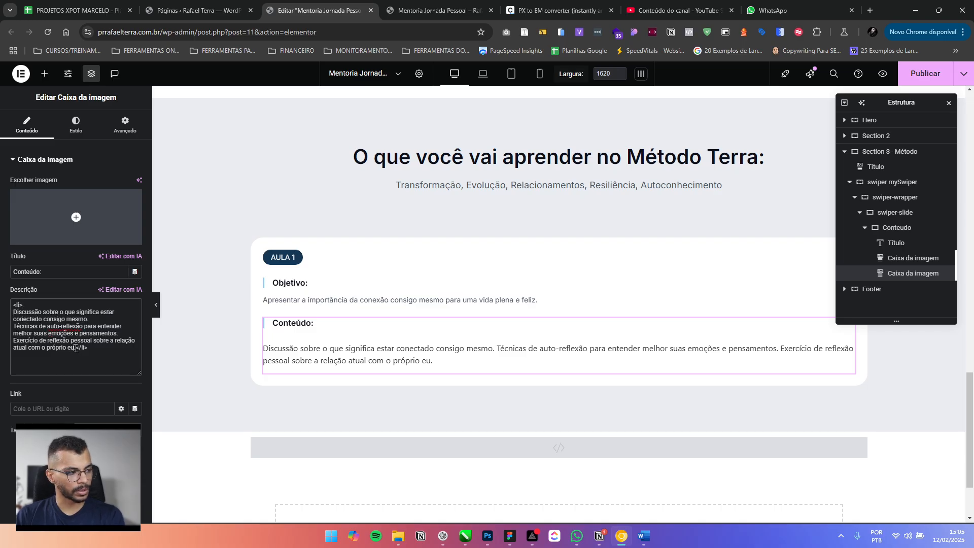
key(Return)
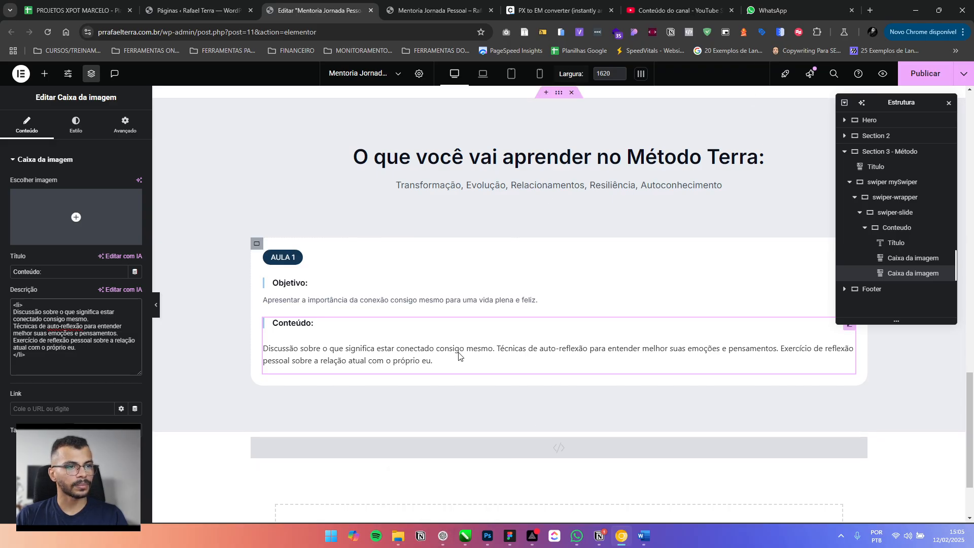
Switch to ChatGPT and ask for "estrutura de lista ordenada em html", replacing the unsent prompt
click(444, 536)
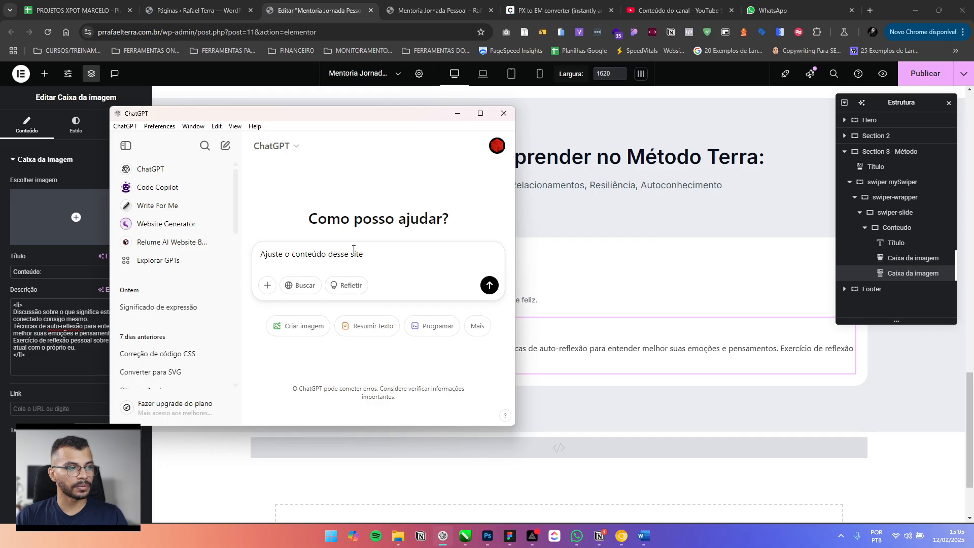
key(ctrl+a)
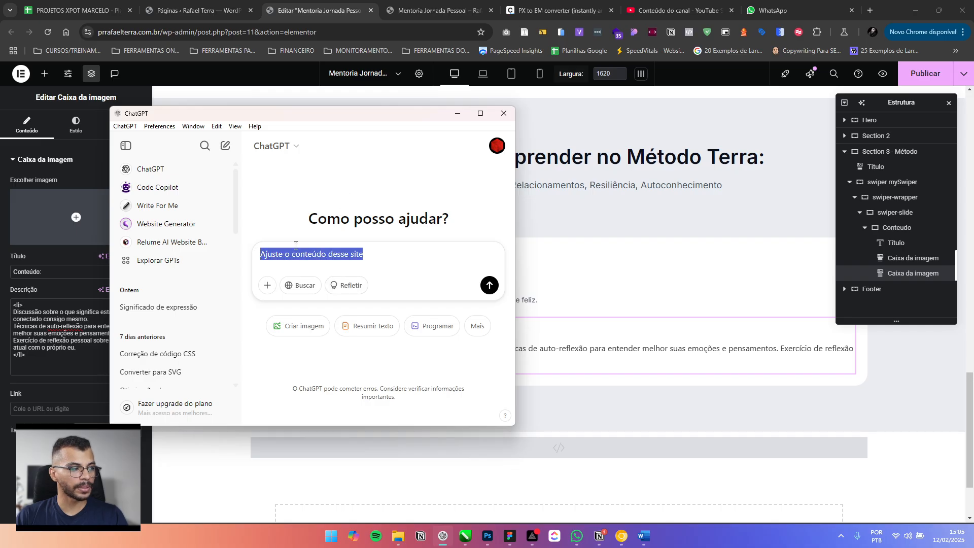
text(estrutura)
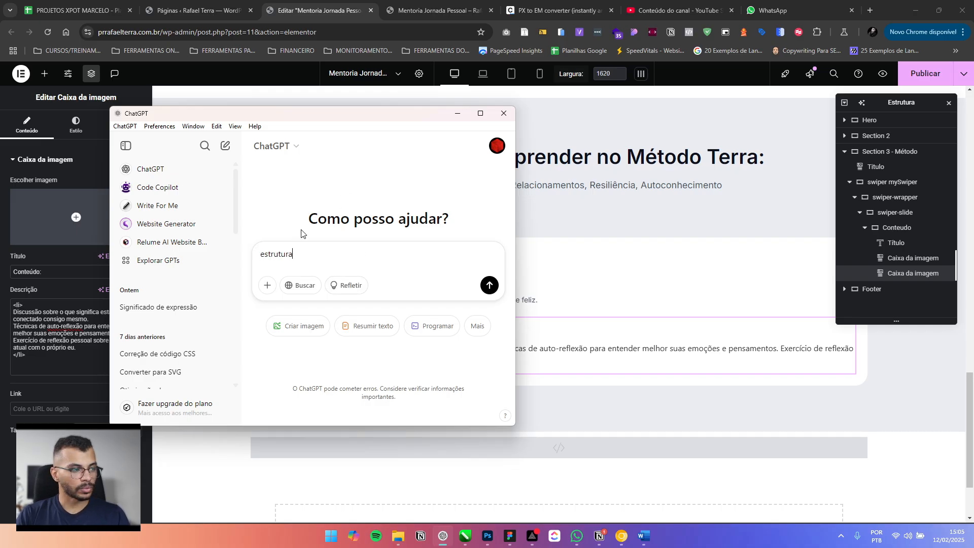
text( de lista )
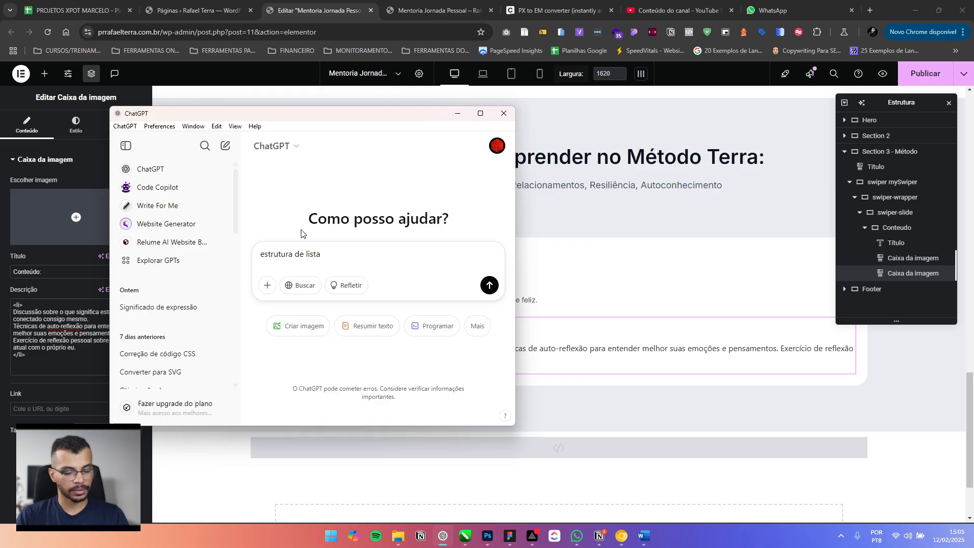
text(ordenada )
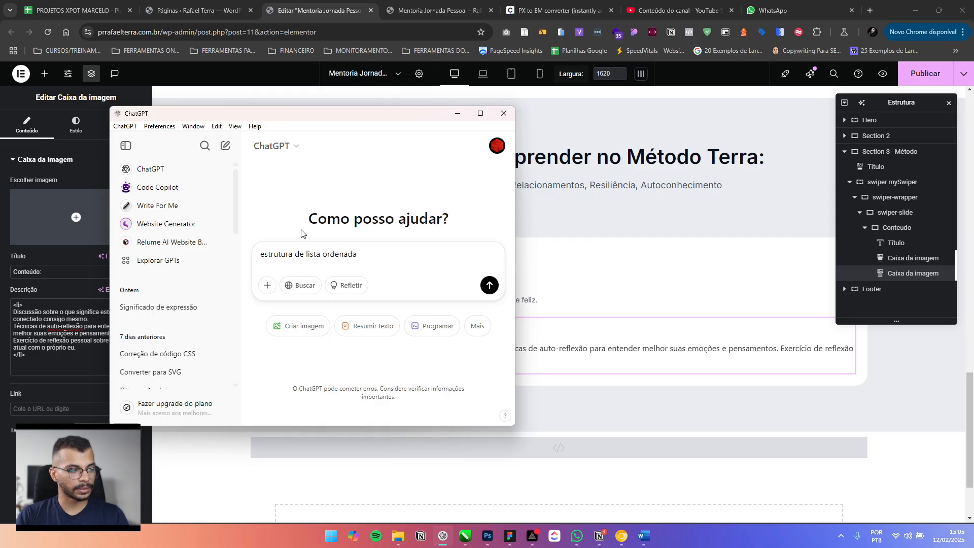
text(em htm)
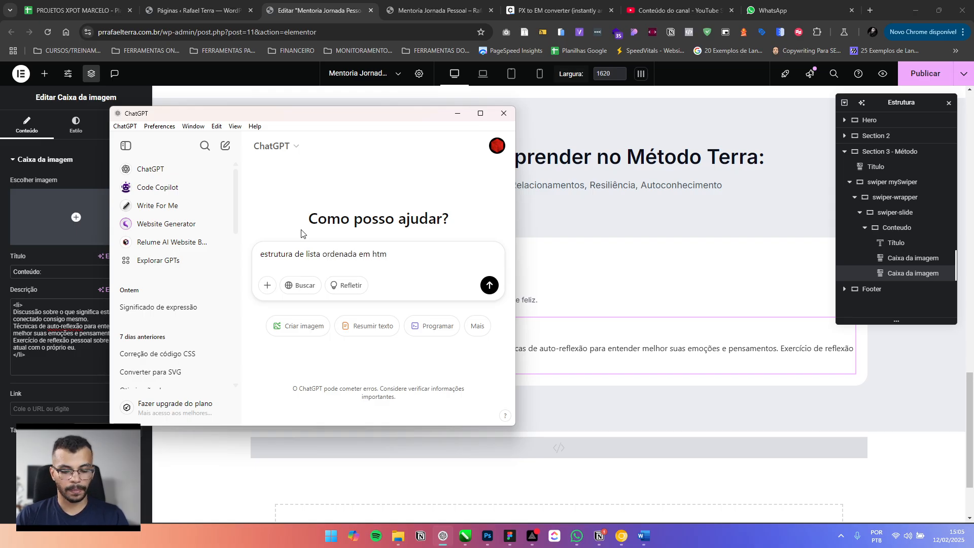
text(l)
key(Return)
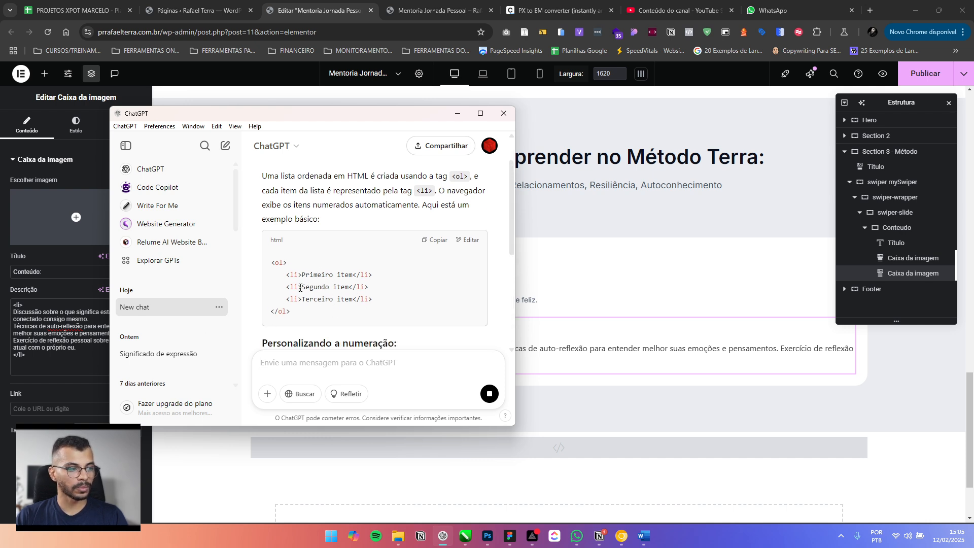
Back in Elementor, change the tags enclosing the Conteúdo description to <ol> and </ol>
click(22, 306)
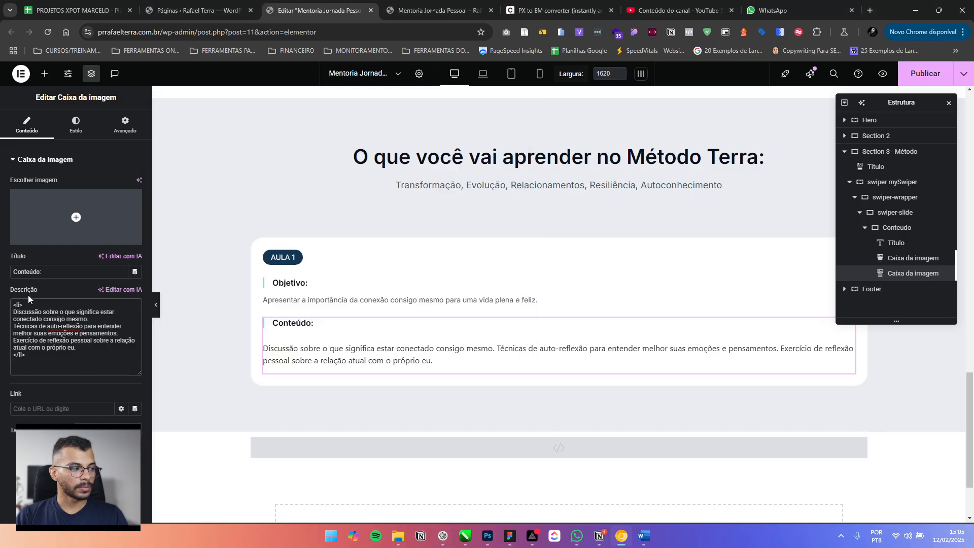
key(BackSpace)
key(BackSpace)
text(ol)
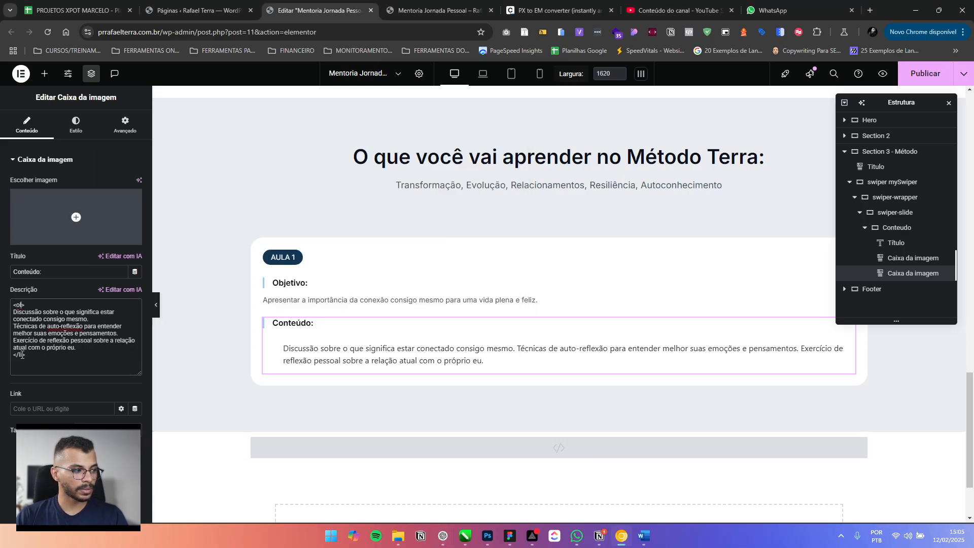
text(ol)
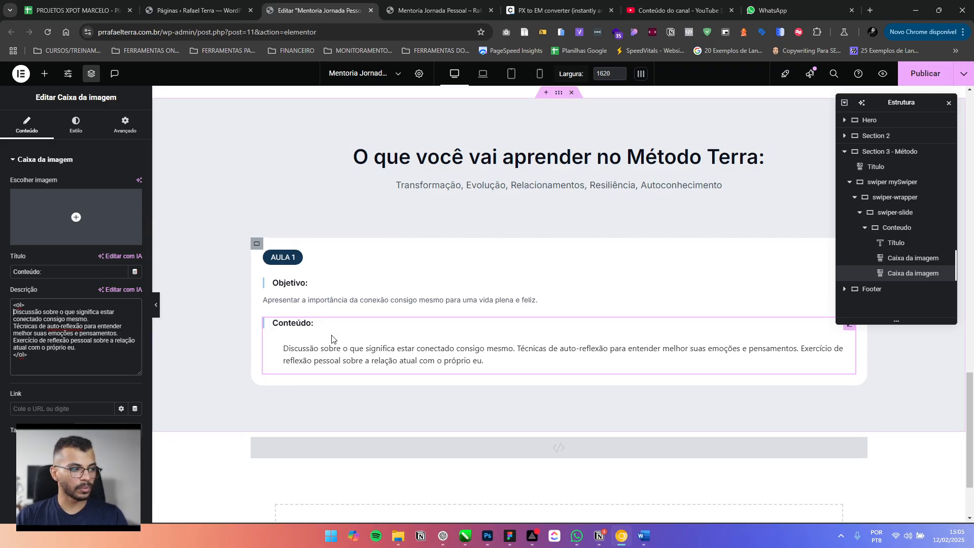
Wrap the "Discussão sobre o que significa" and "Técnicas de auto-reflexão" sentences of the description each in <li> and </li> tags
text(<)
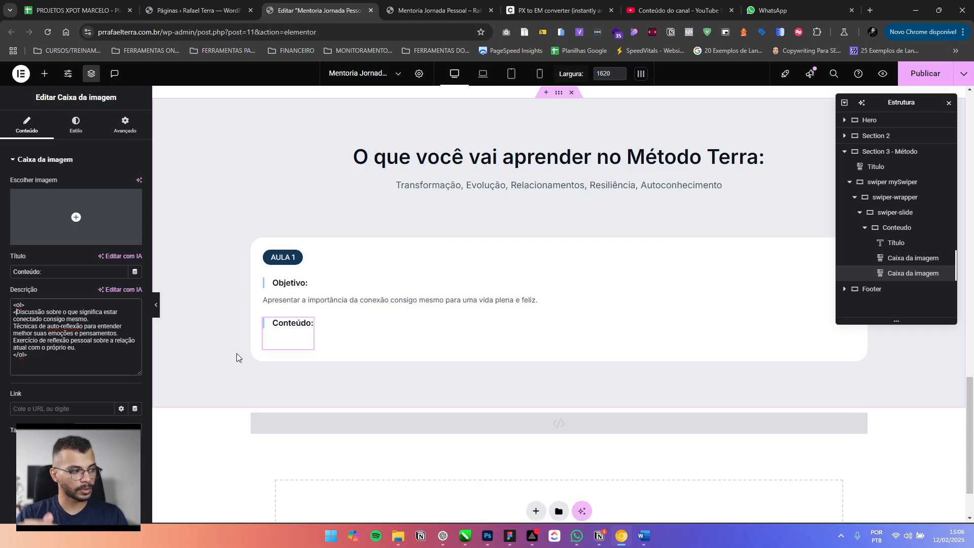
text(li)
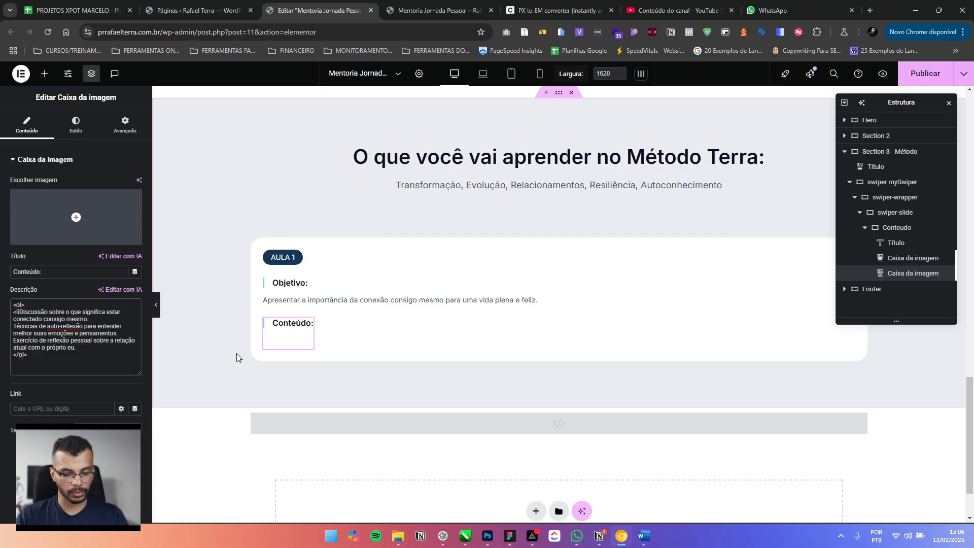
text(>)
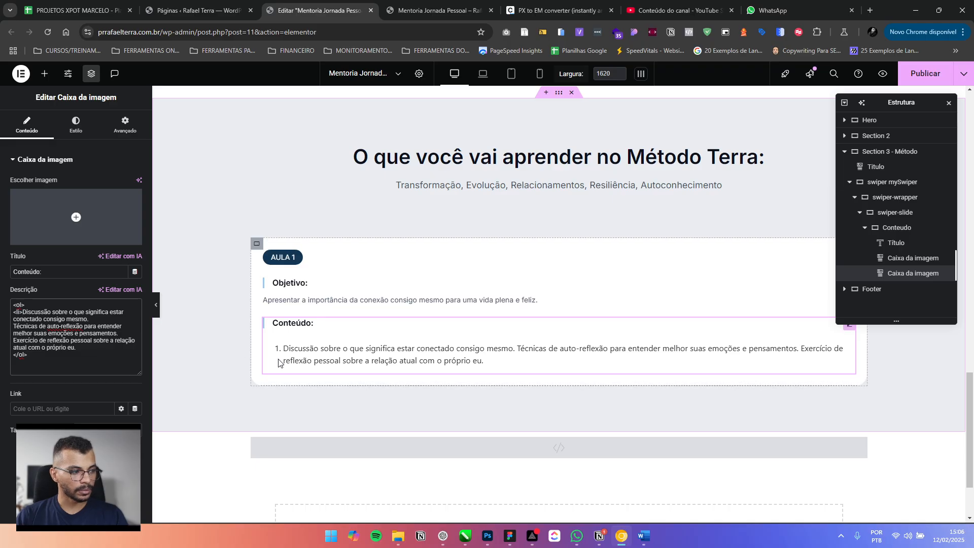
click(104, 323)
text(</)
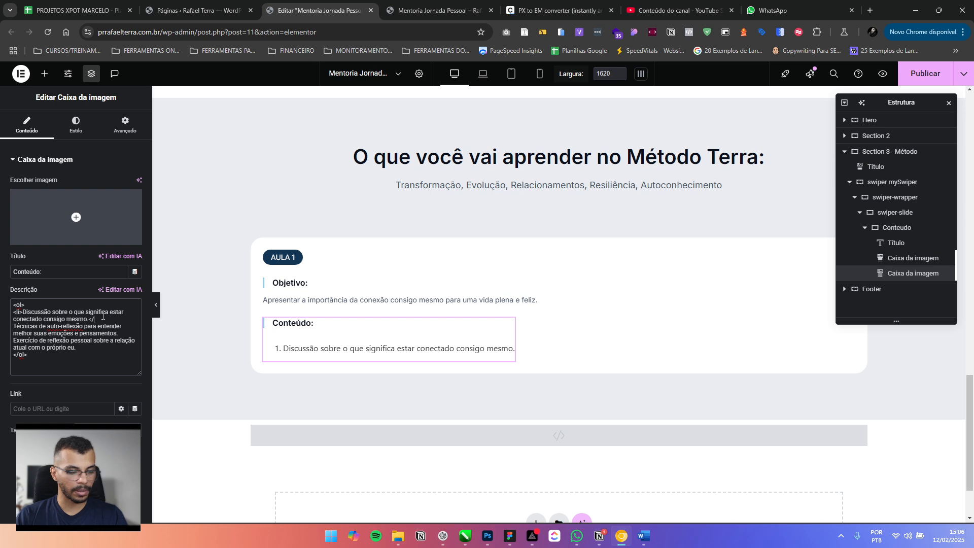
text(li>)
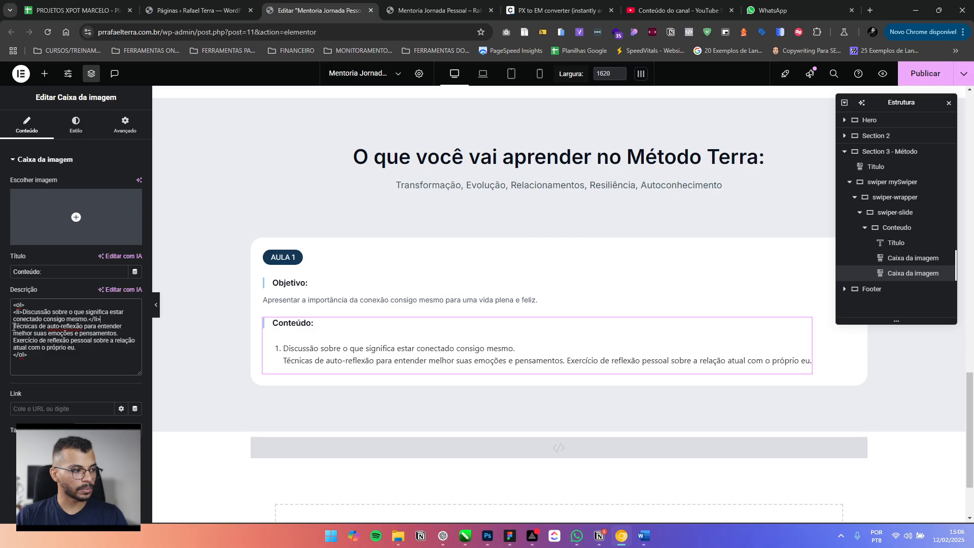
text(<)
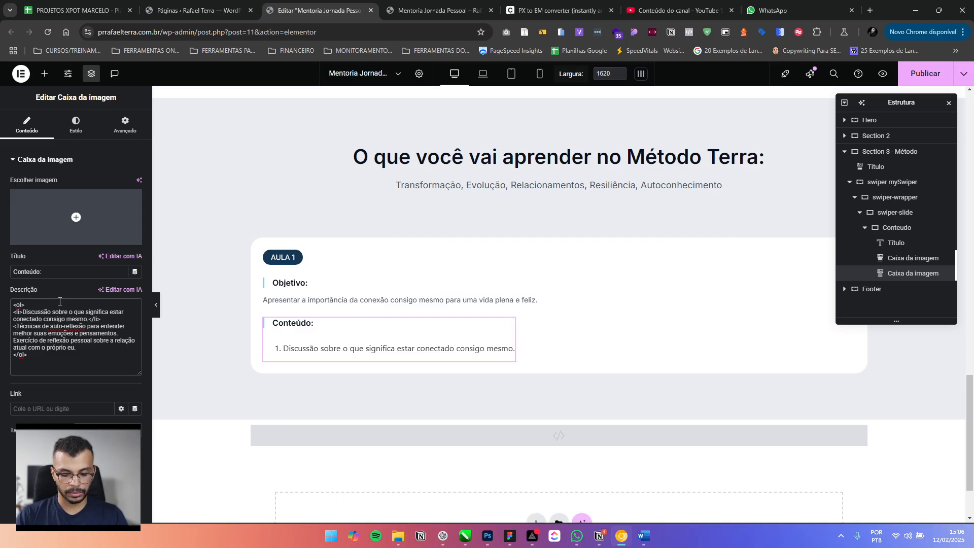
text(li>)
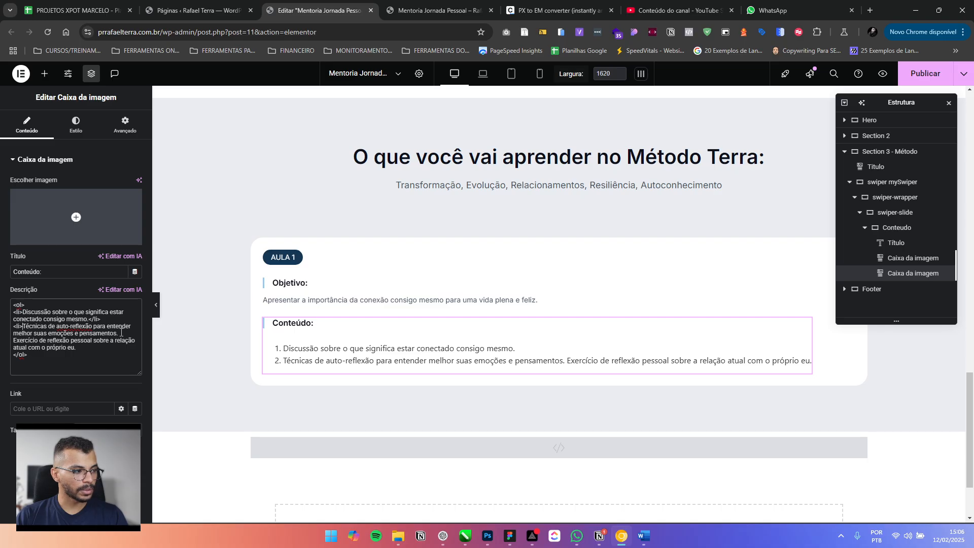
text(</li>)
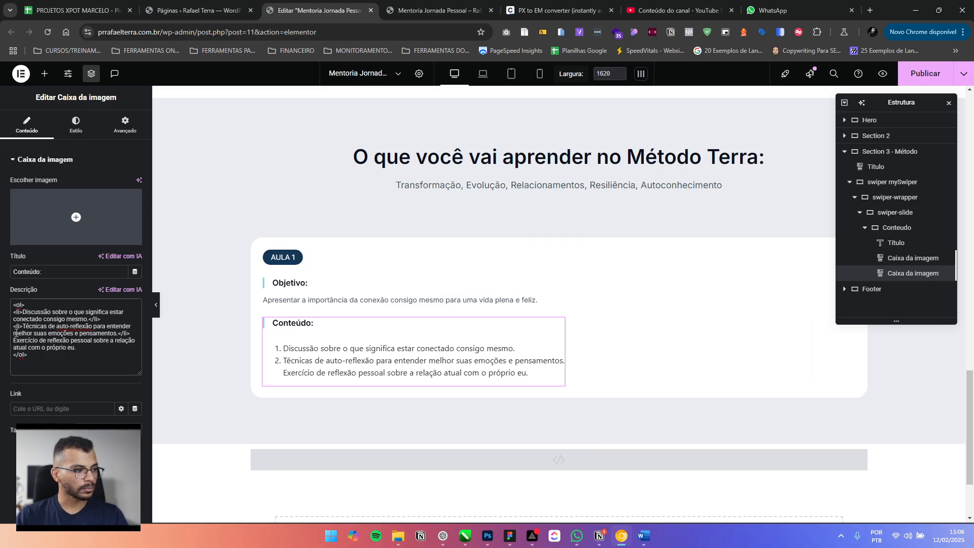
Insert <li> before "melhor suas emoções" and </li> after "com o próprio eu." in the description
text(<li>)
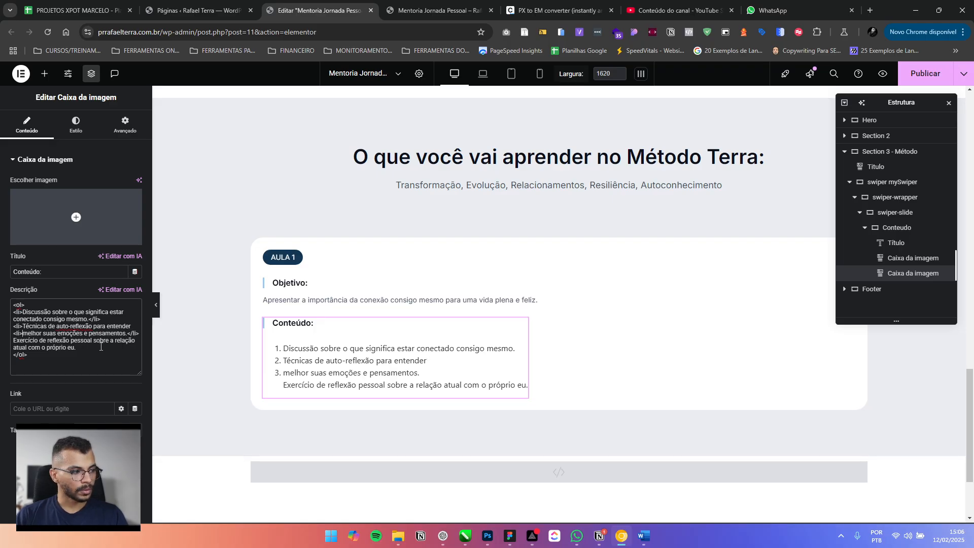
click(93, 350)
text(</li>)
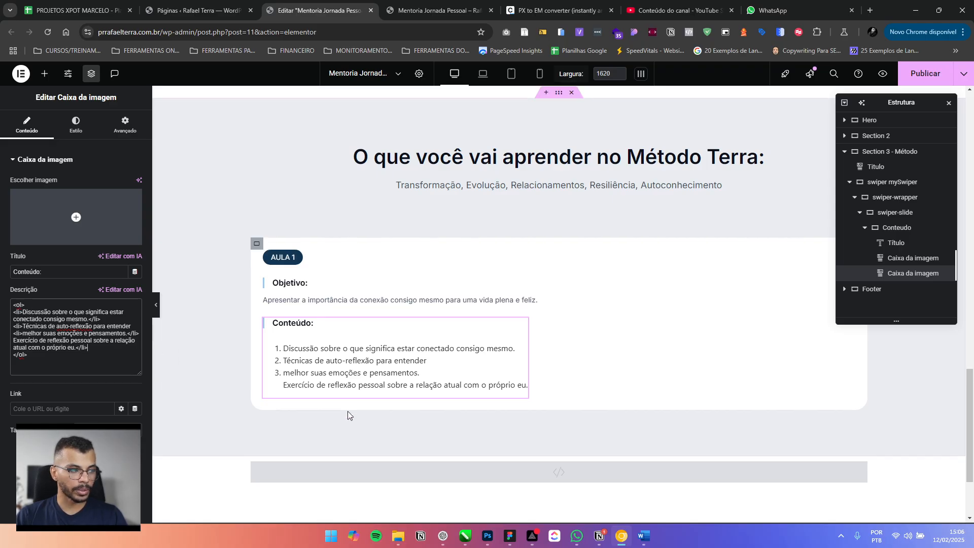
Switch to ChatGPT and examine the ordered list markup and the type attribute options in its answer
click(442, 537)
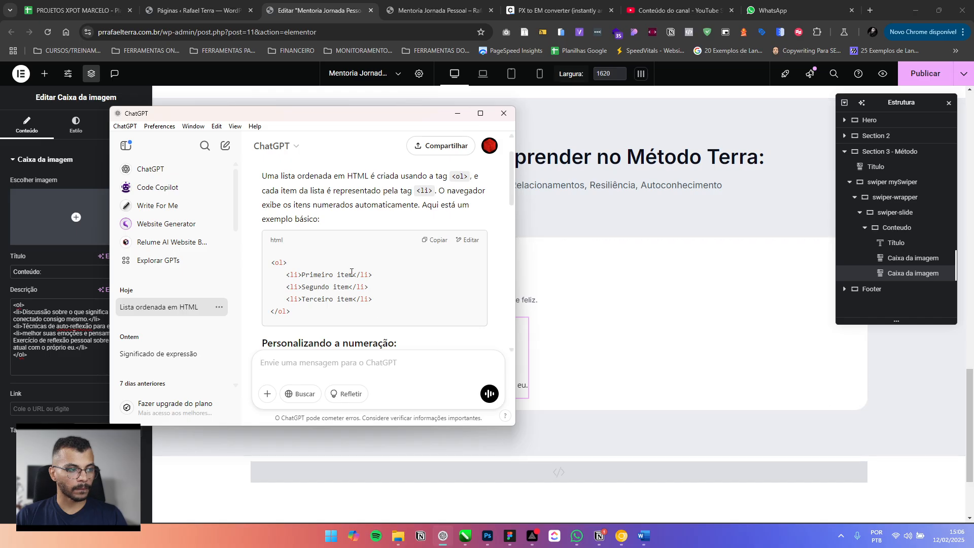
scroll(324, 303, down, 5)
scroll(320, 295, up, 1)
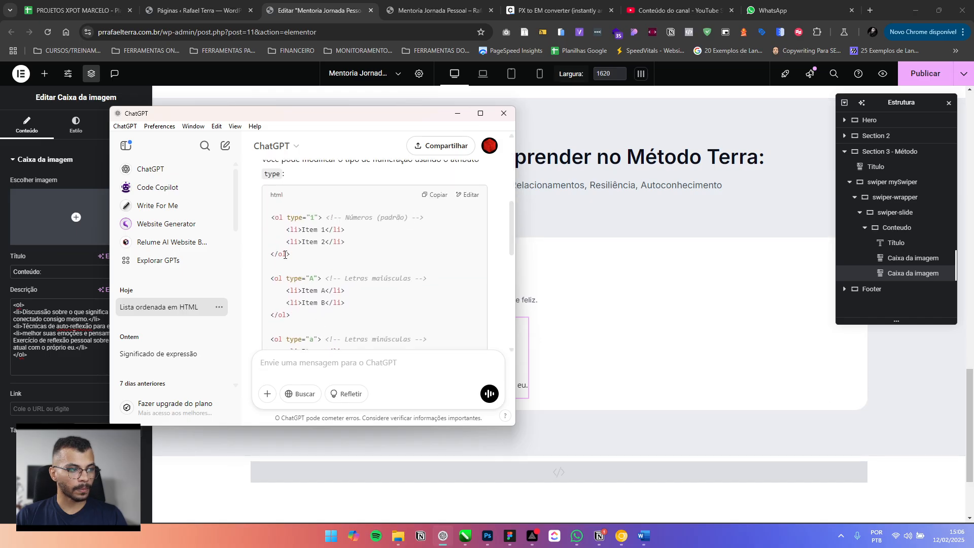
scroll(304, 274, down, 1)
scroll(309, 248, down, 5)
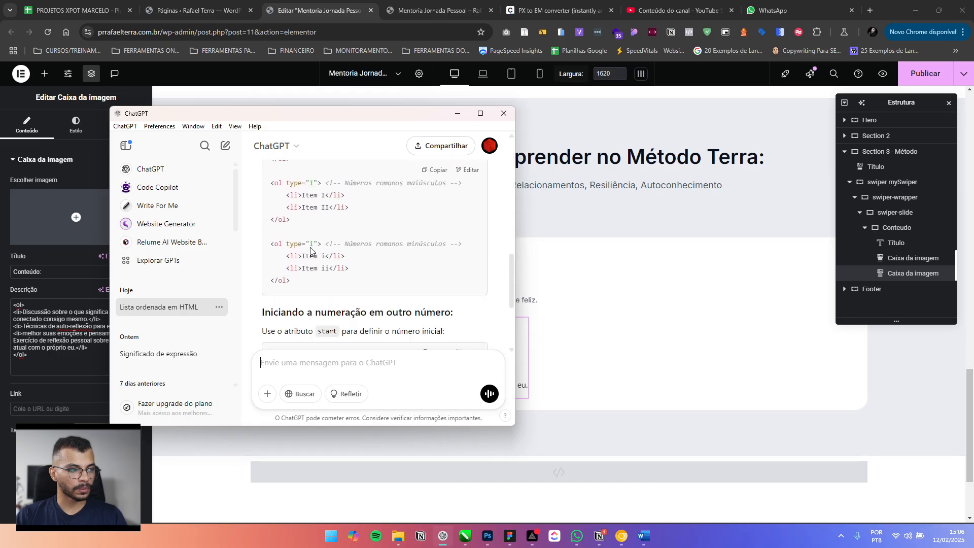
scroll(300, 251, up, 6)
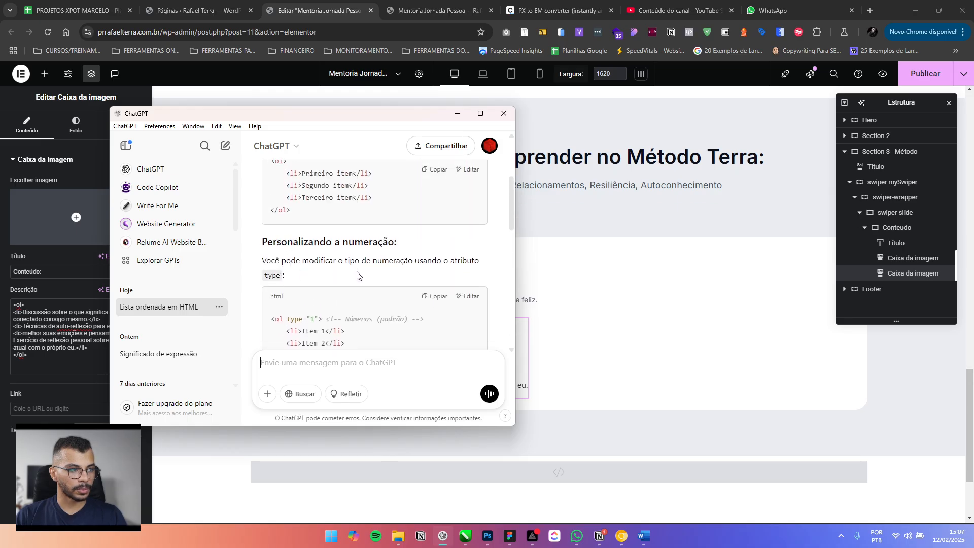
scroll(424, 273, down, 2)
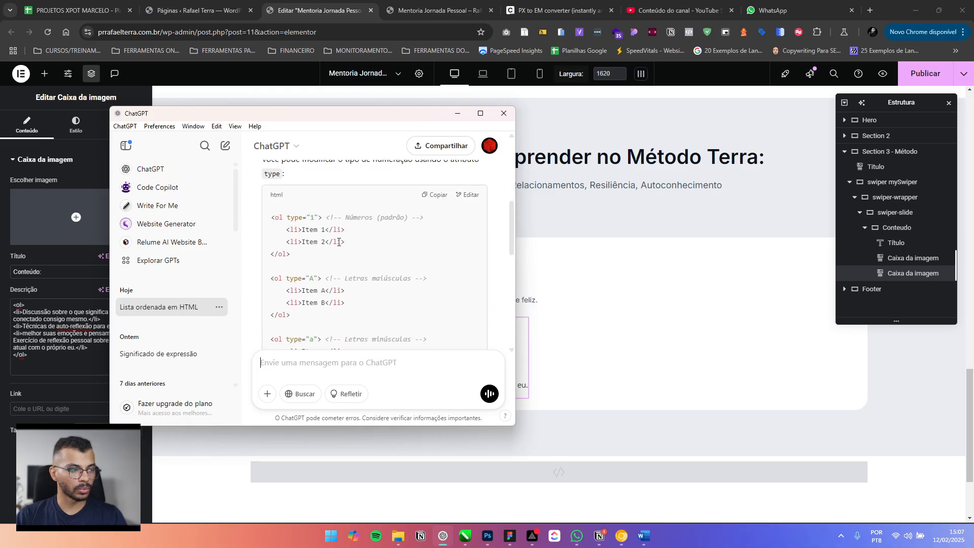
Ask ChatGPT "preciso da marcação das li como dot" and read through the custom-list example in its answer
scroll(333, 251, down, 1)
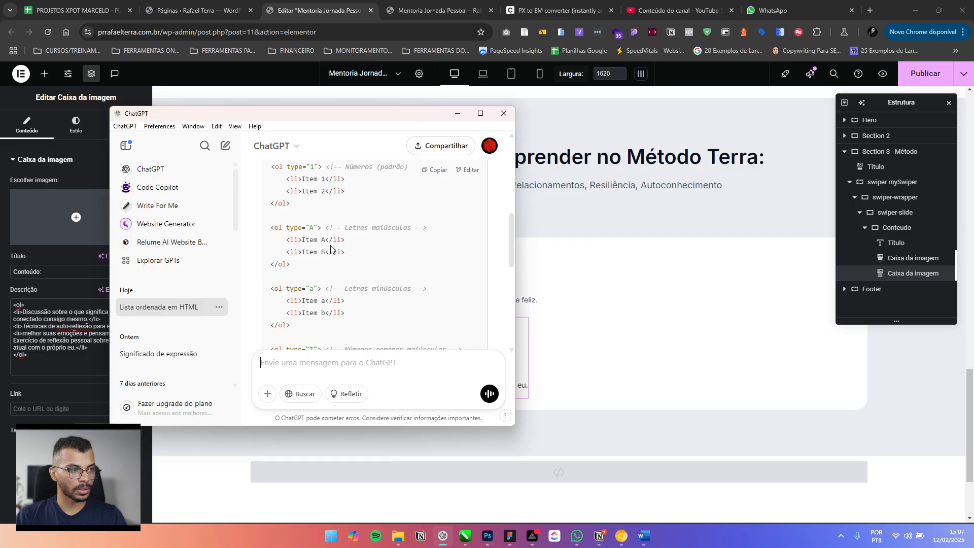
scroll(331, 248, down, 3)
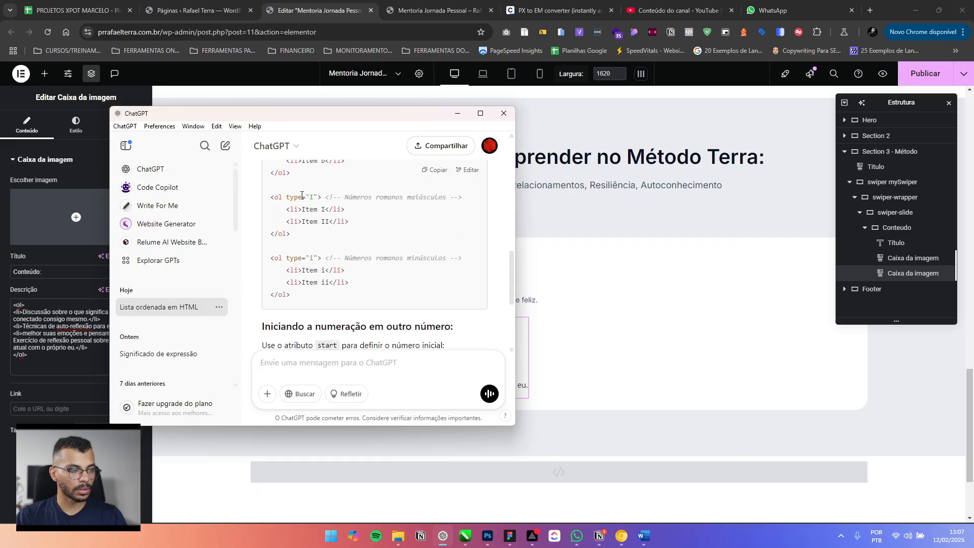
scroll(302, 203, down, 2)
scroll(292, 211, down, 1)
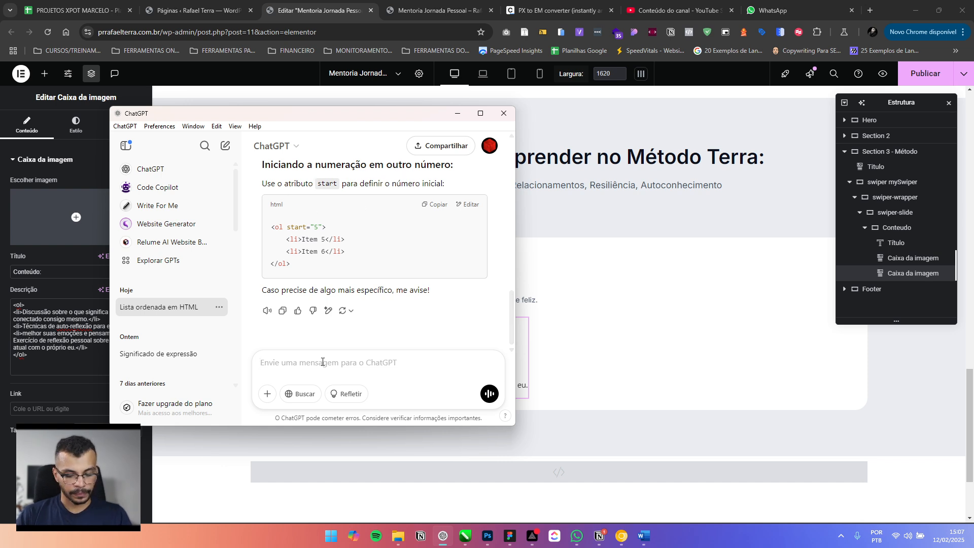
text(preciso)
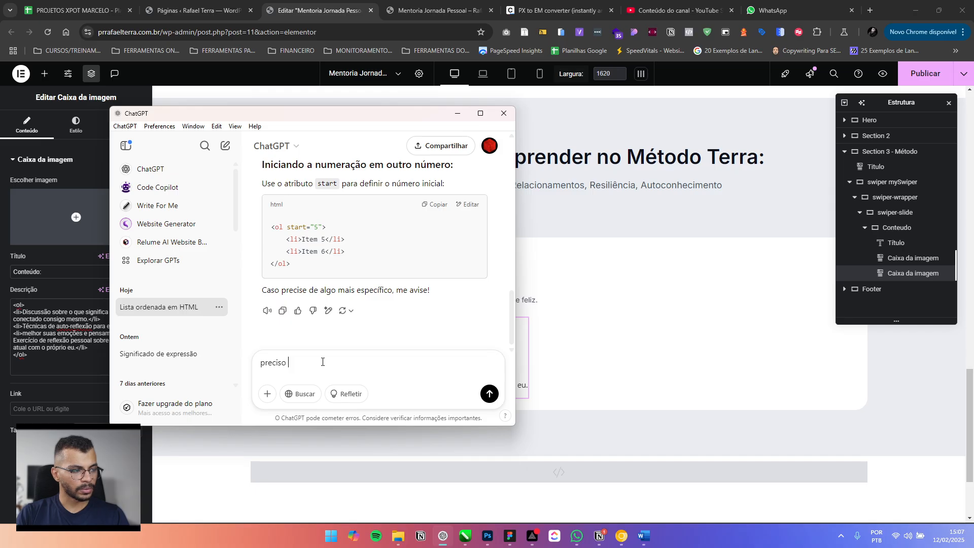
text( da marca)
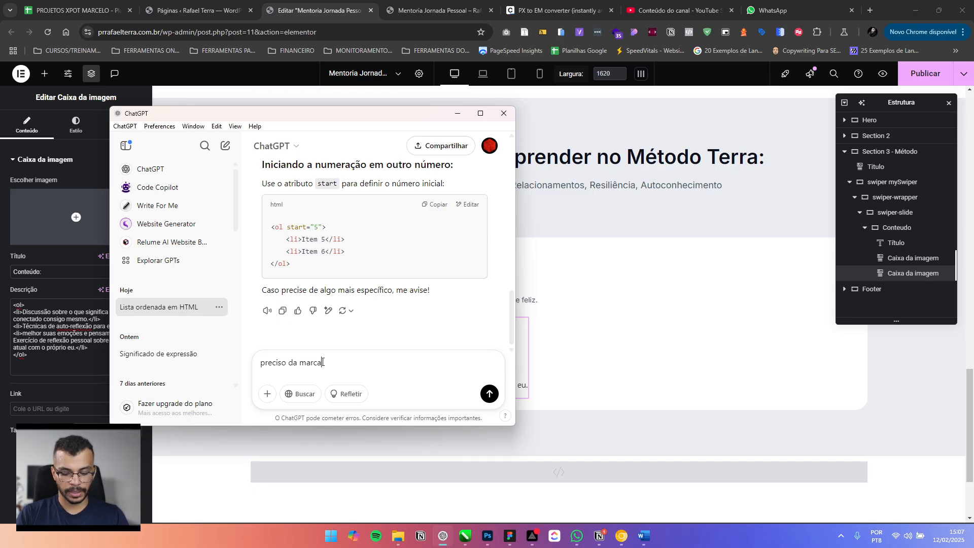
text(ção das li)
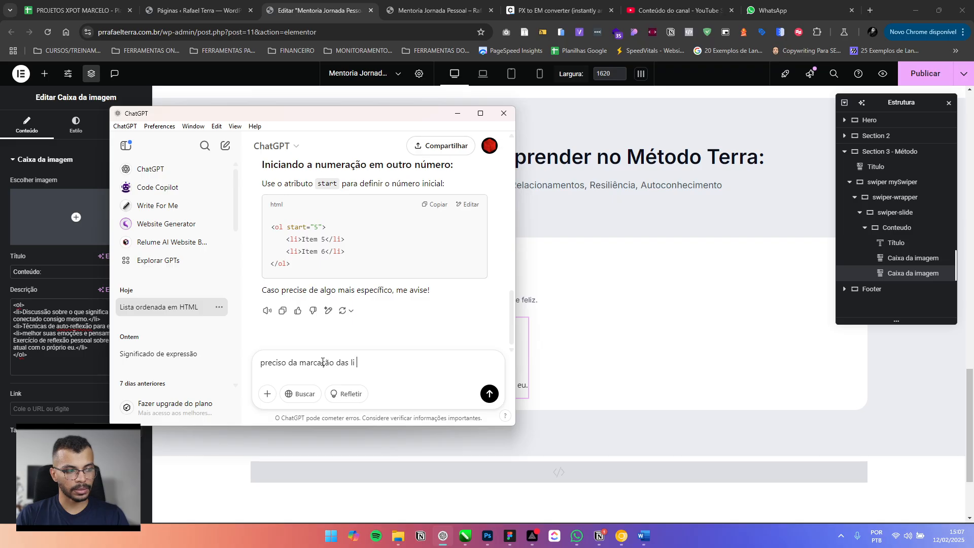
text( como dot)
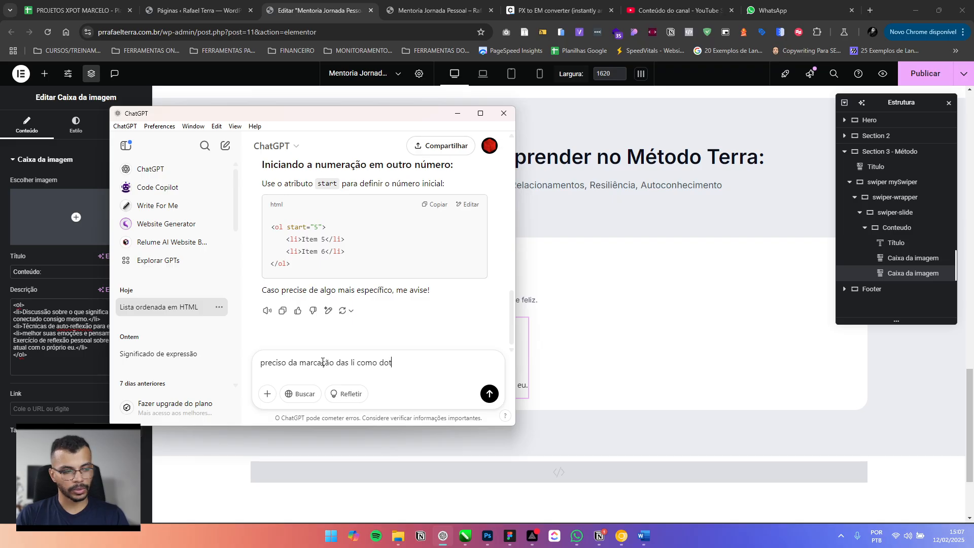
key(Return)
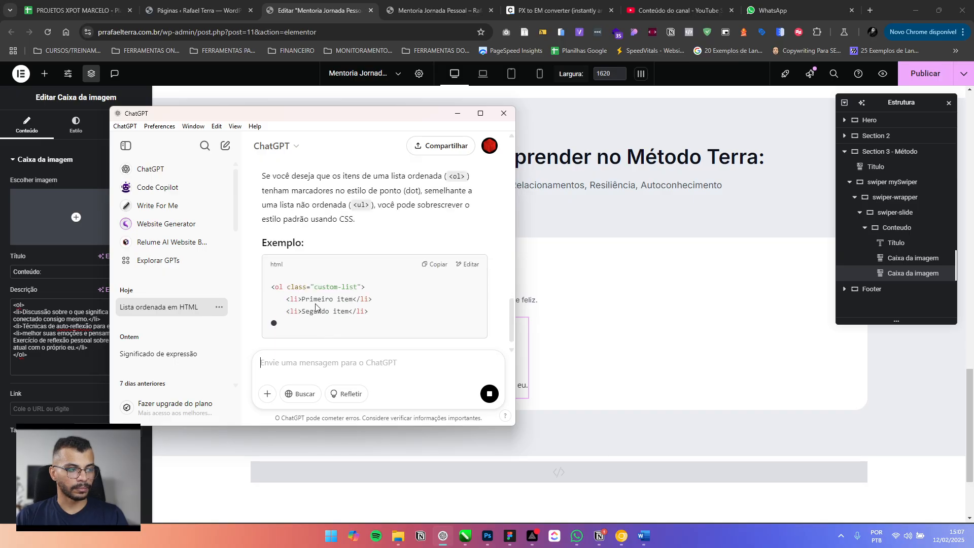
scroll(308, 289, down, 2)
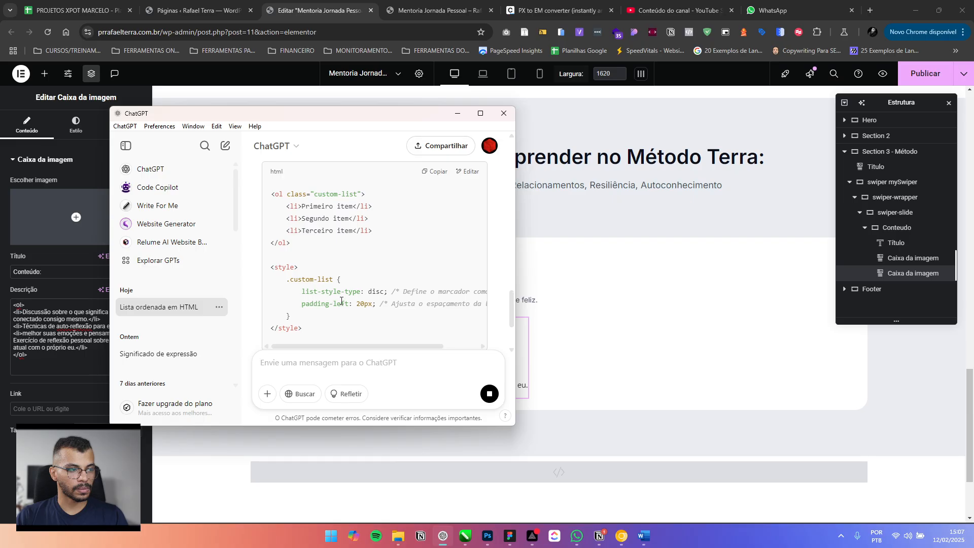
scroll(338, 302, down, 2)
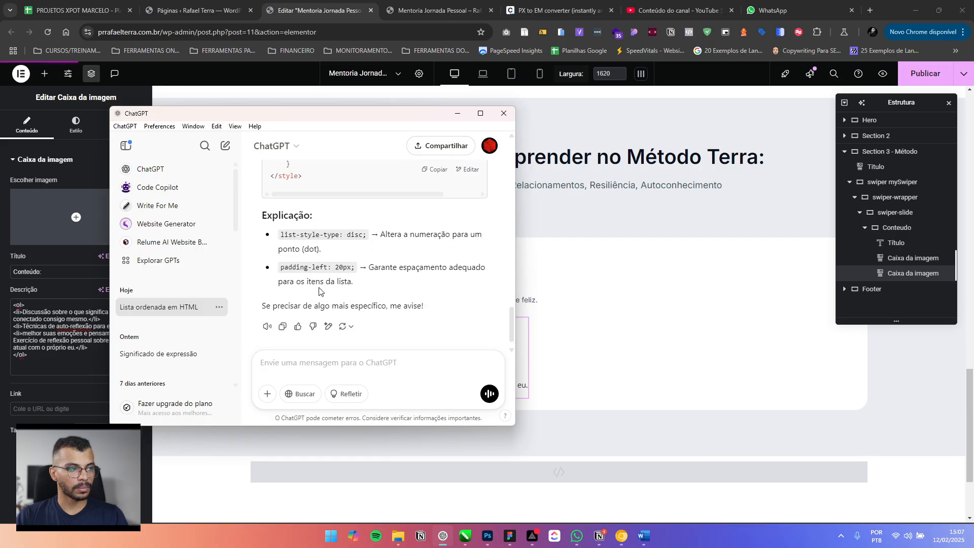
scroll(317, 274, up, 6)
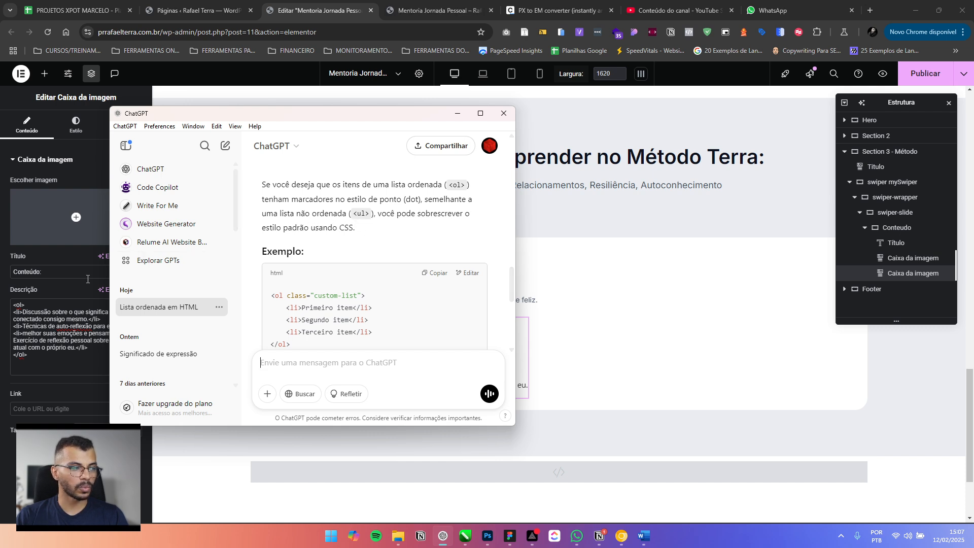
Back in Elementor, change the tags enclosing the "Discussão sobre o que significa" sentence of the Conteúdo description to <ul> and </ul>
click(49, 316)
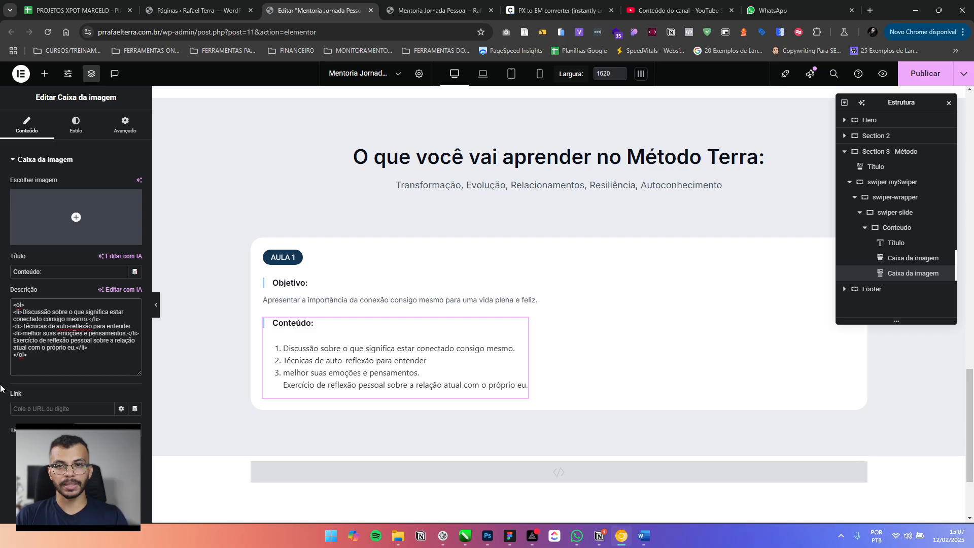
click(21, 312)
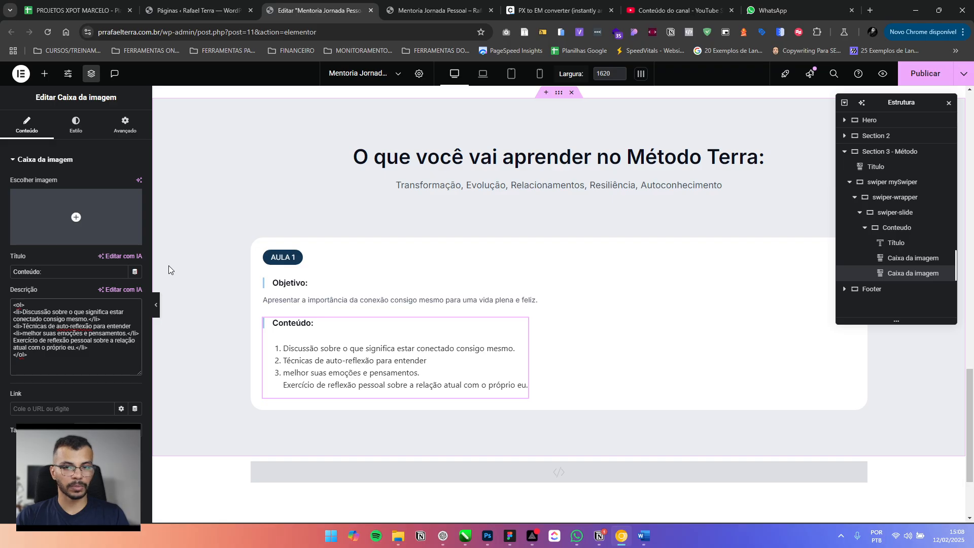
key(BackSpace)
key(BackSpace)
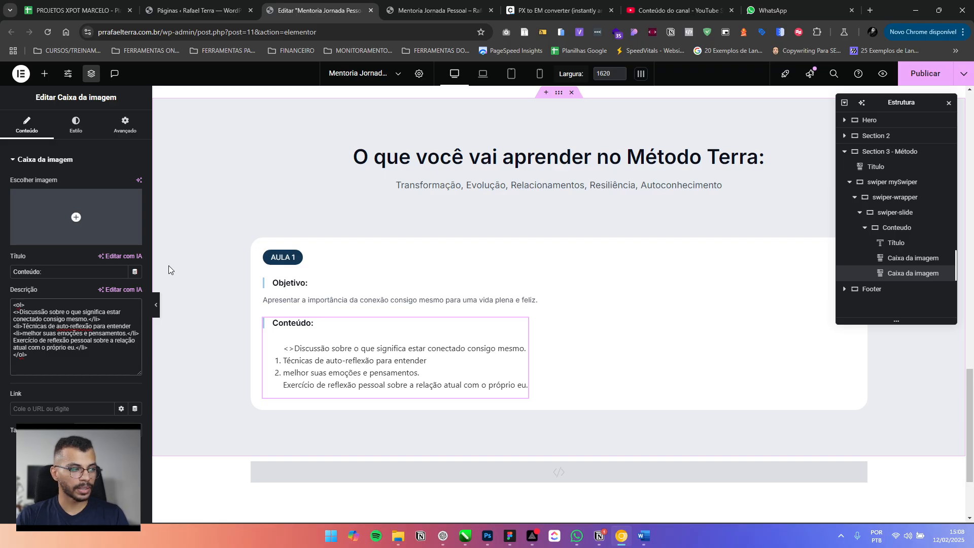
text(ul)
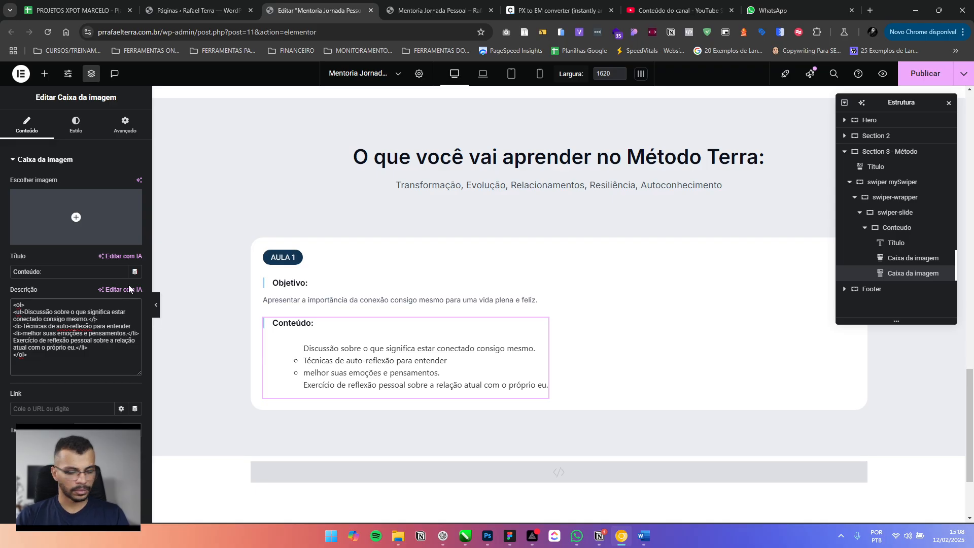
text(ul>)
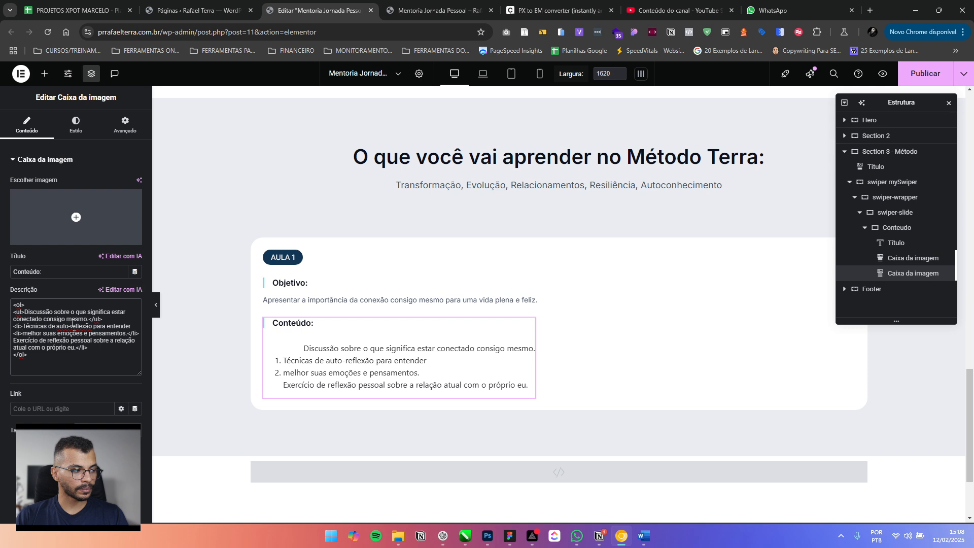
Change the <li> before "Técnicas de auto-reflexão" to <ul> and the </li> after "emoções e pensamentos." to </ul>
key(BackSpace)
key(BackSpace)
text(ul)
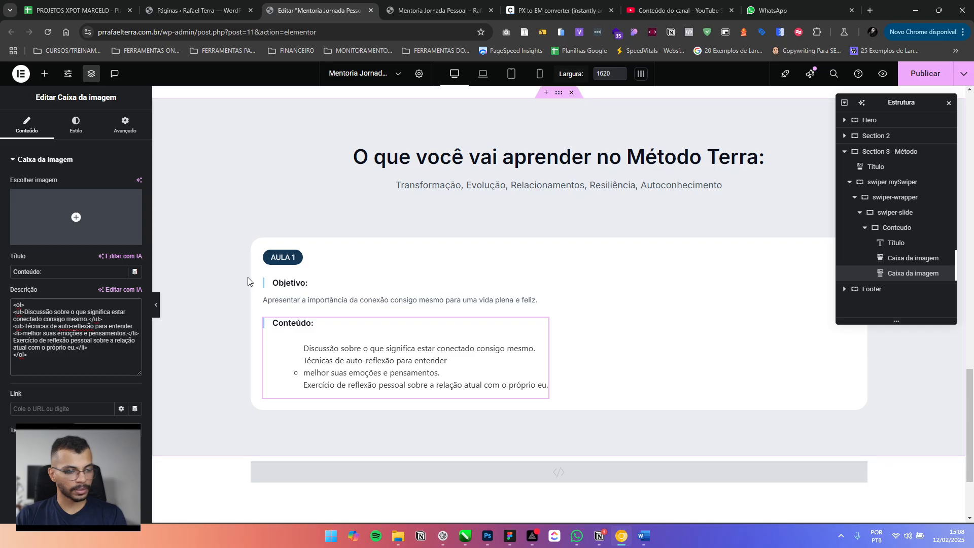
key(BackSpace)
key(BackSpace)
text(ul>)
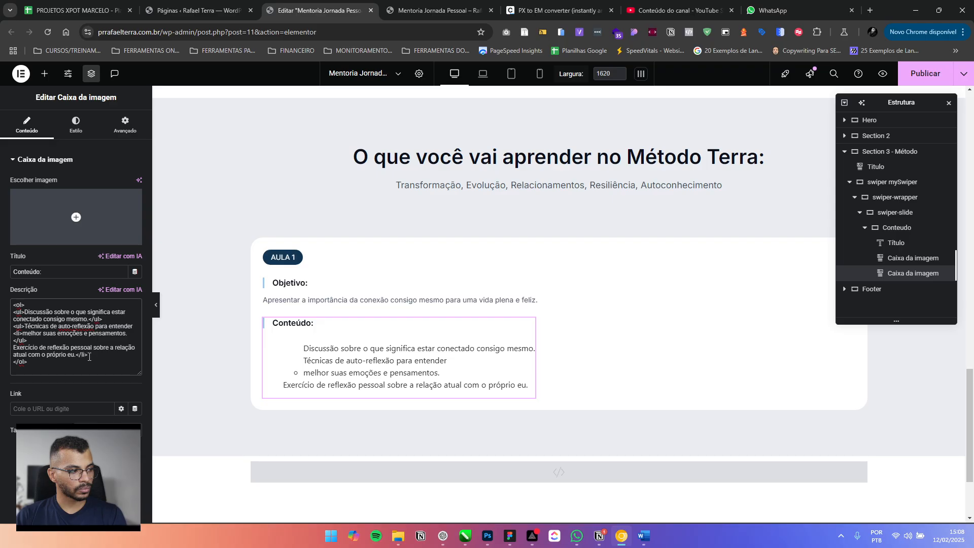
Remove the tags before "Técnicas de auto-reflexão", before "melhor suas emoções" and after "pensamentos." in the description
drag(28, 341, 12, 342)
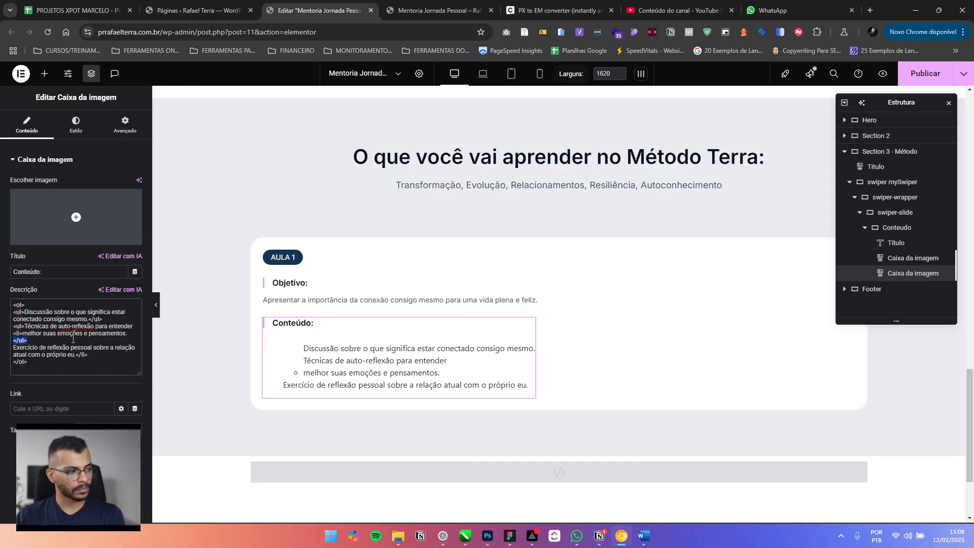
key(BackSpace)
key(BackSpace)
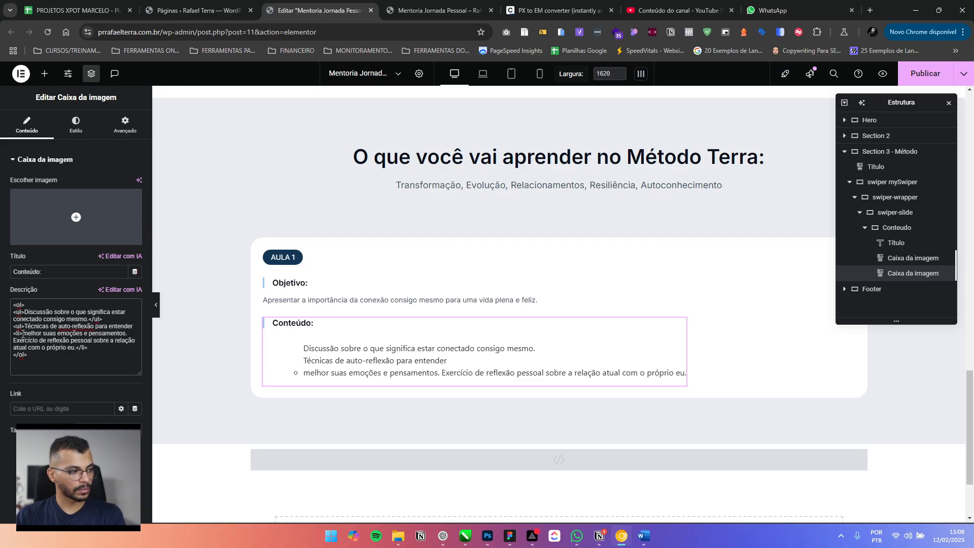
drag(24, 333, 11, 329)
key(BackSpace)
key(BackSpace)
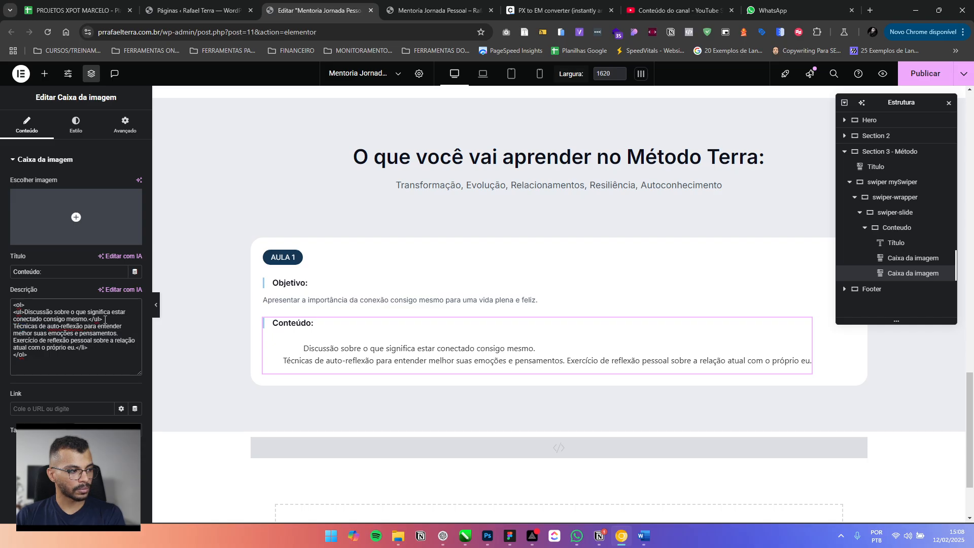
Delete the </ul> tag after "conectado consigo mesmo." in the description
key(BackSpace)
key(BackSpace)
key(BackSpace)
key(BackSpace)
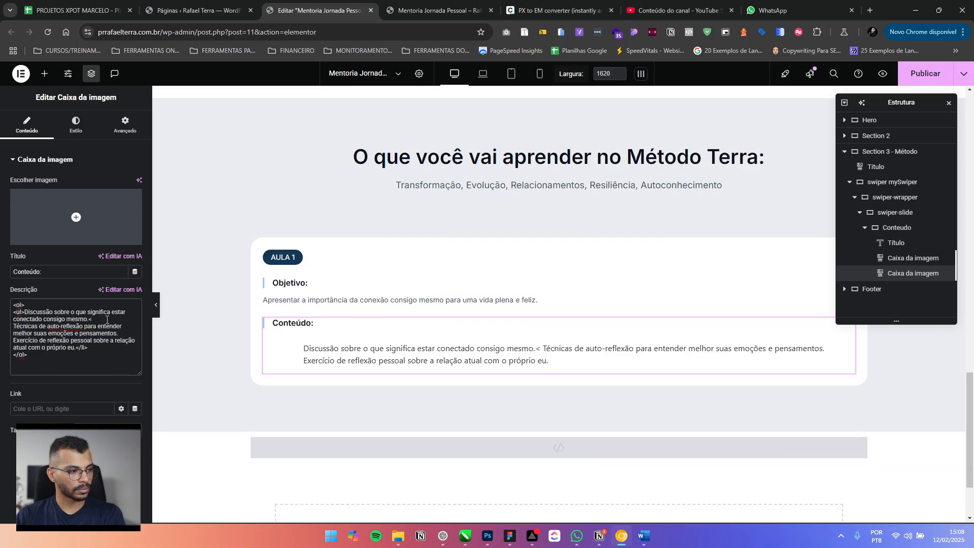
key(BackSpace)
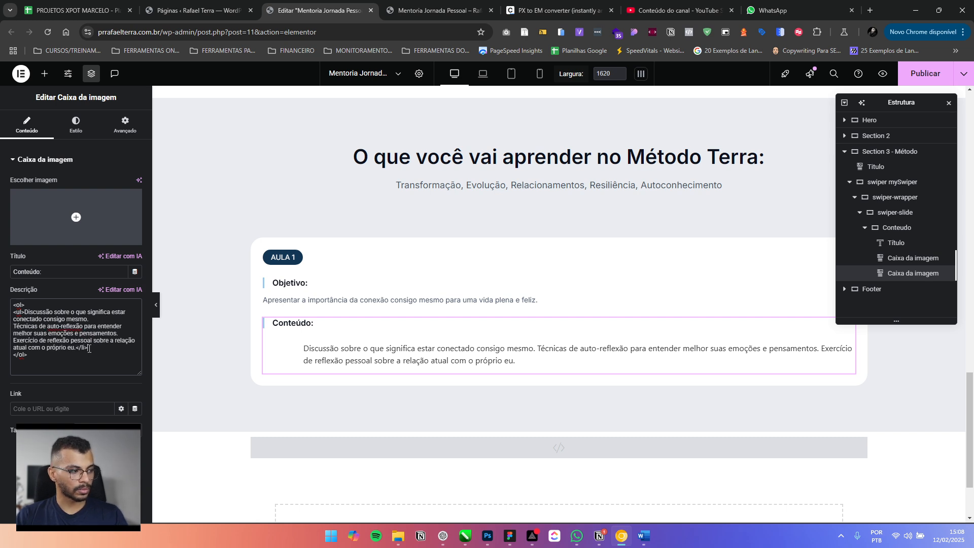
Change the closing tag after "com o próprio eu." to </ul> and copy it to the end of "conectado consigo mesmo."
click(86, 348)
key(BackSpace)
key(BackSpace)
text(ul)
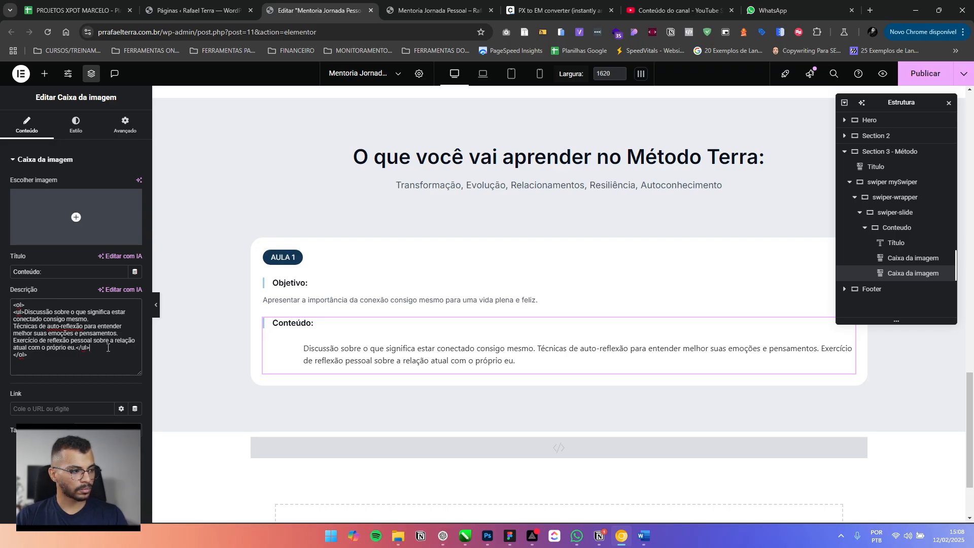
drag(91, 348, 76, 348)
key(ctrl+c)
click(100, 320)
key(ctrl+v)
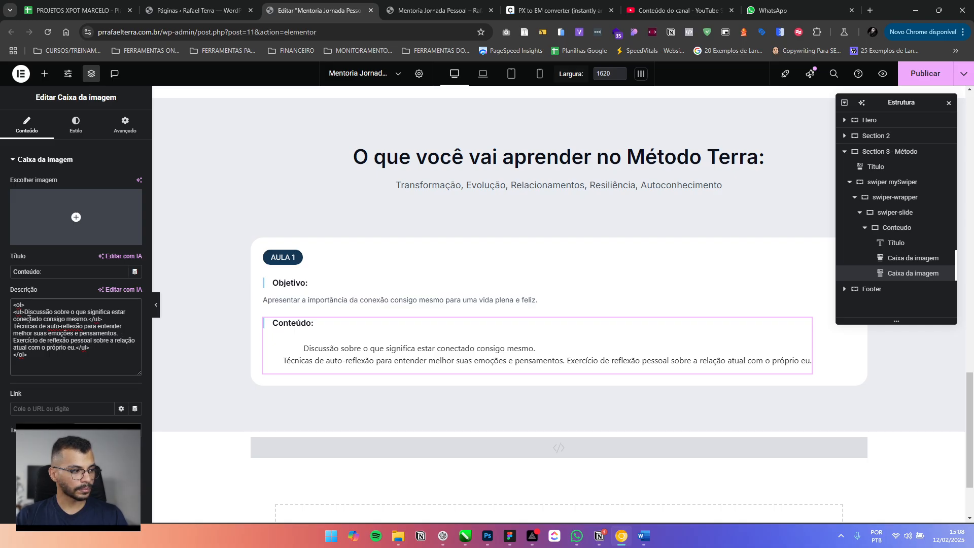
Wrap the sentence from "Técnicas de auto-reflexão" to "emoções e pensamentos." in copied <ul> and </ul> tags
double_click(19, 312)
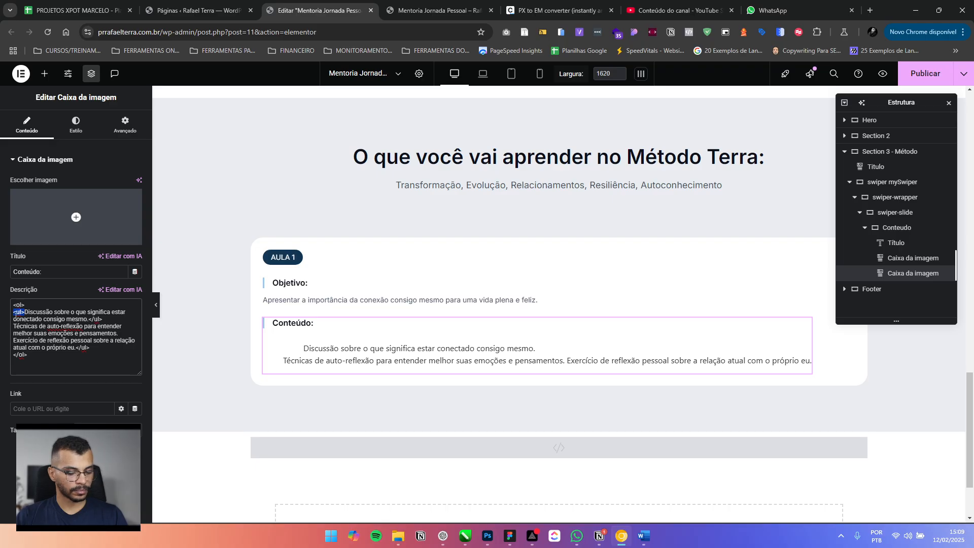
click(13, 326)
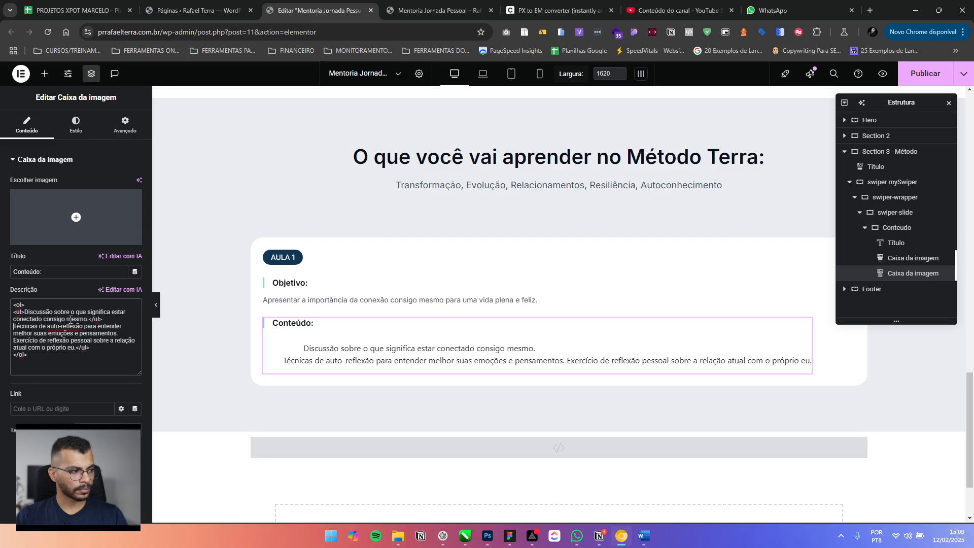
key(ctrl+v)
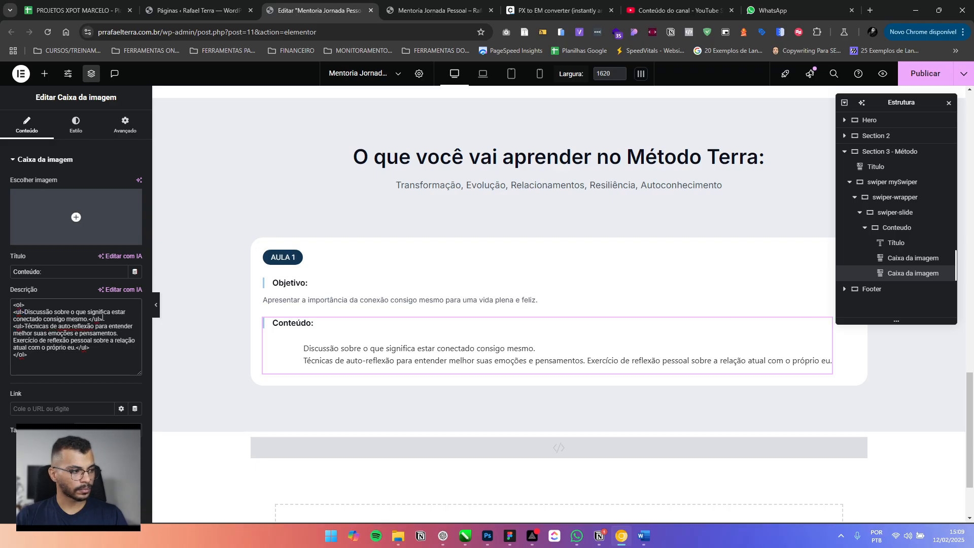
drag(103, 316, 90, 318)
key(ctrl+c)
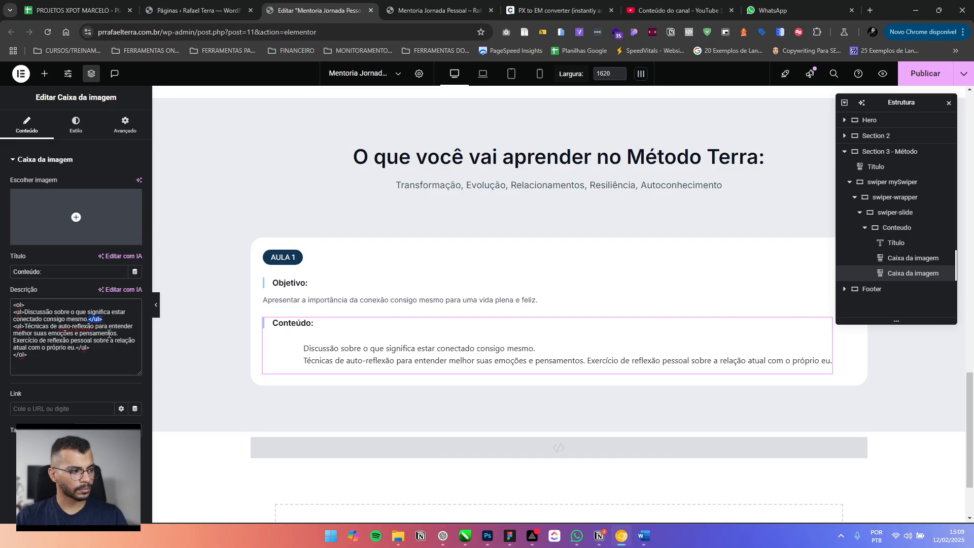
click(118, 334)
key(ctrl+v)
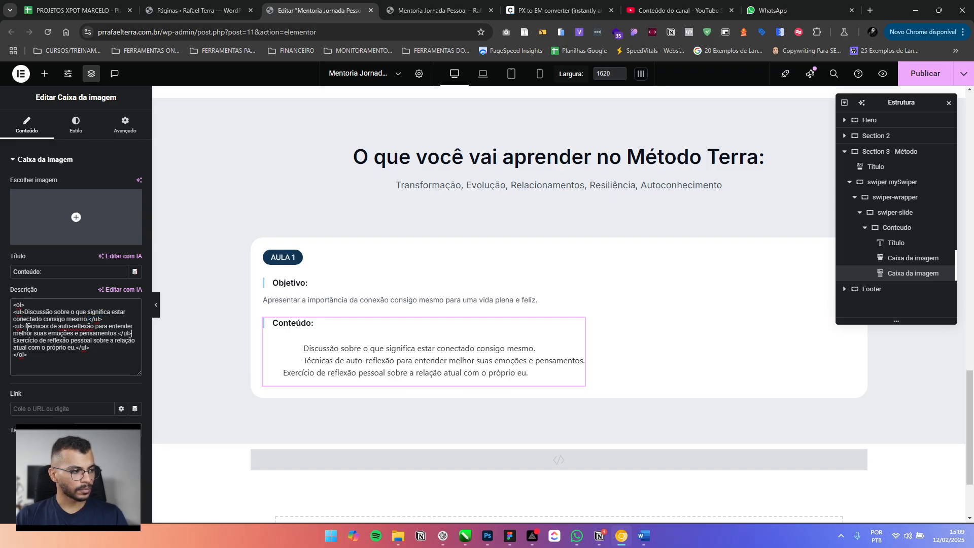
Insert a copied <ul> tag before the "Exercício de reflexão pessoal" sentence of the description
drag(25, 326, 13, 327)
click(14, 335)
key(ctrl+v)
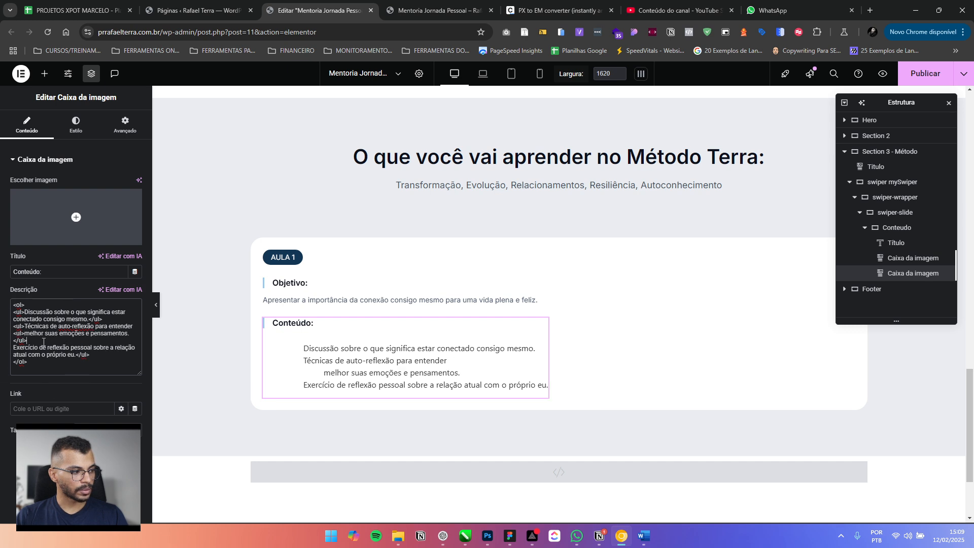
click(45, 342)
key(ctrl+z)
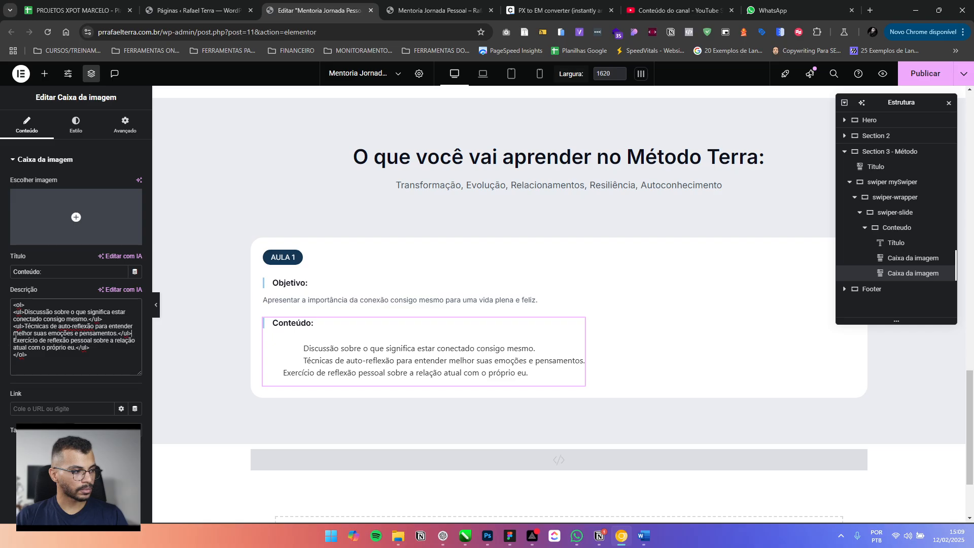
key(ctrl+v)
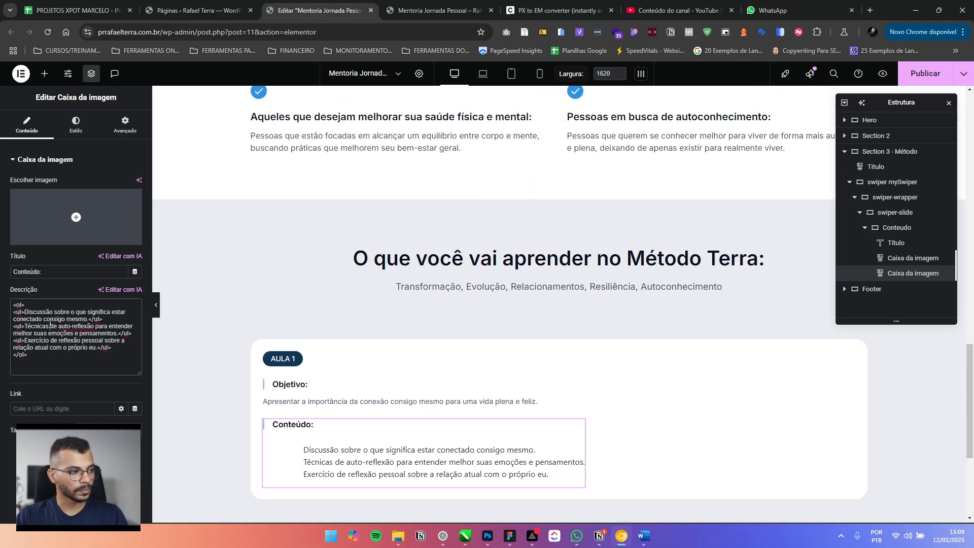
Remove the outer <ol> and </ol> tags and the leading blank line from the Conteúdo description
drag(25, 305, 11, 305)
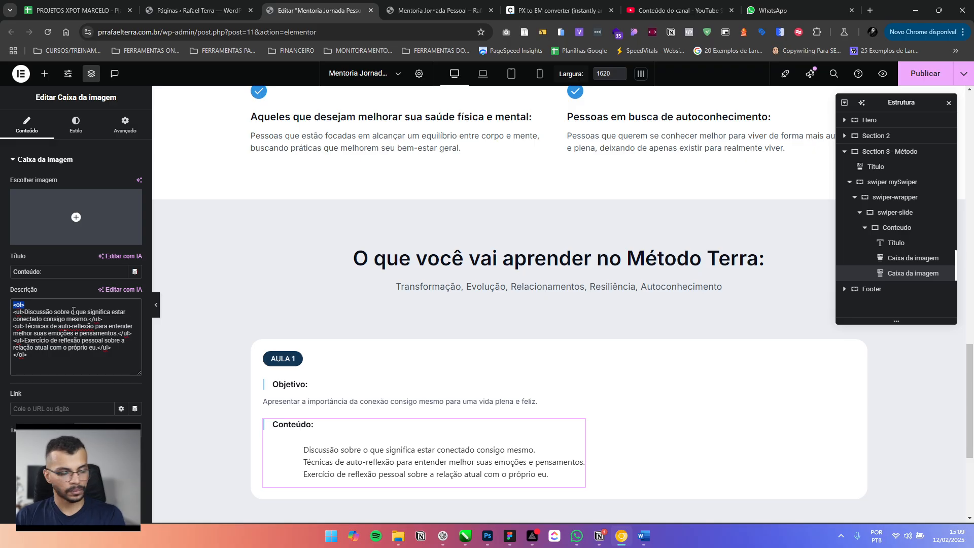
key(BackSpace)
drag(47, 357, 10, 360)
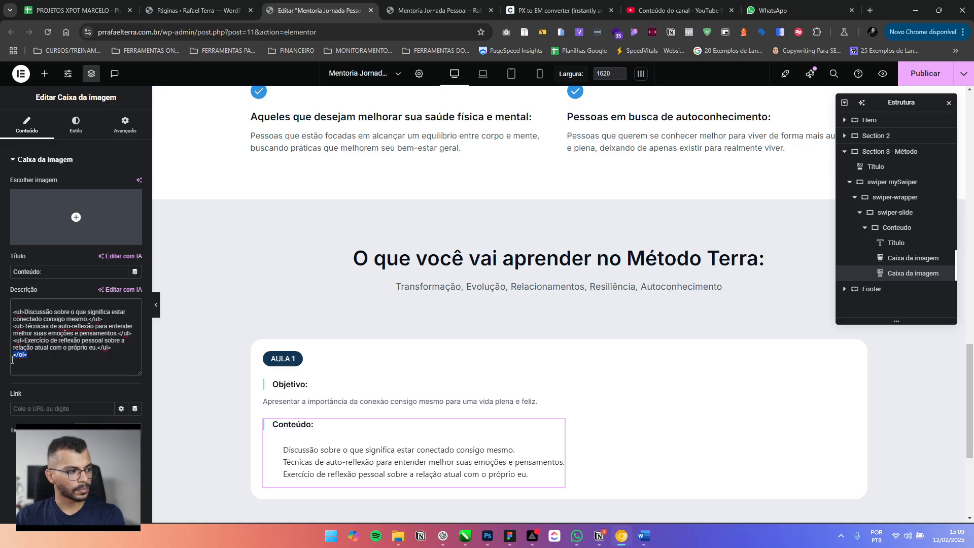
key(BackSpace)
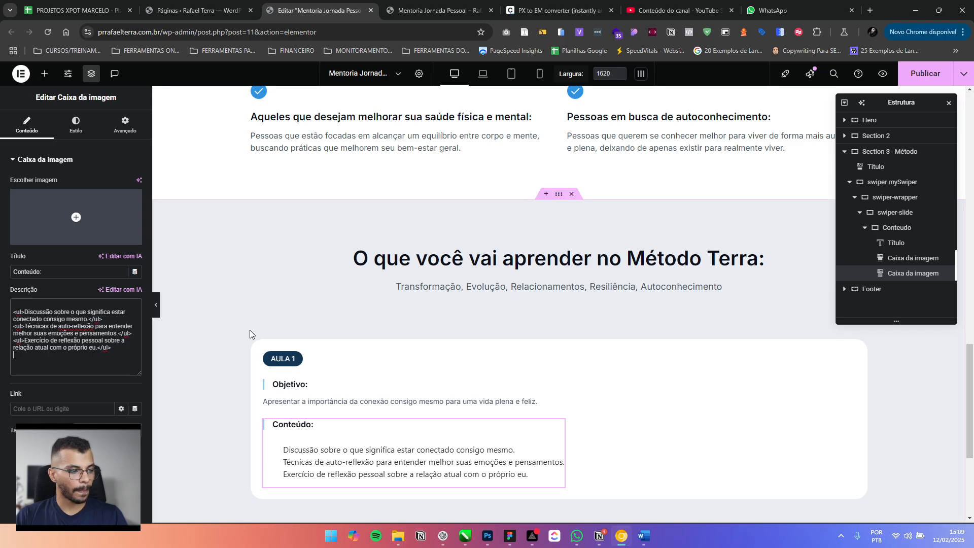
click(47, 302)
key(Delete)
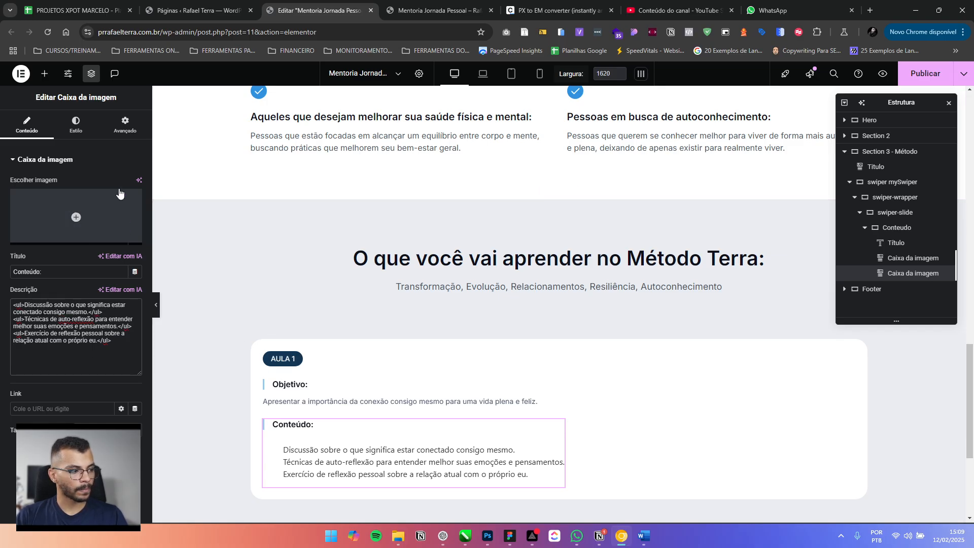
Duplicate the .objetivo .elementor-image-box-title rule in the widget's custom CSS and make the copy target .elementor-image-box-description
click(125, 122)
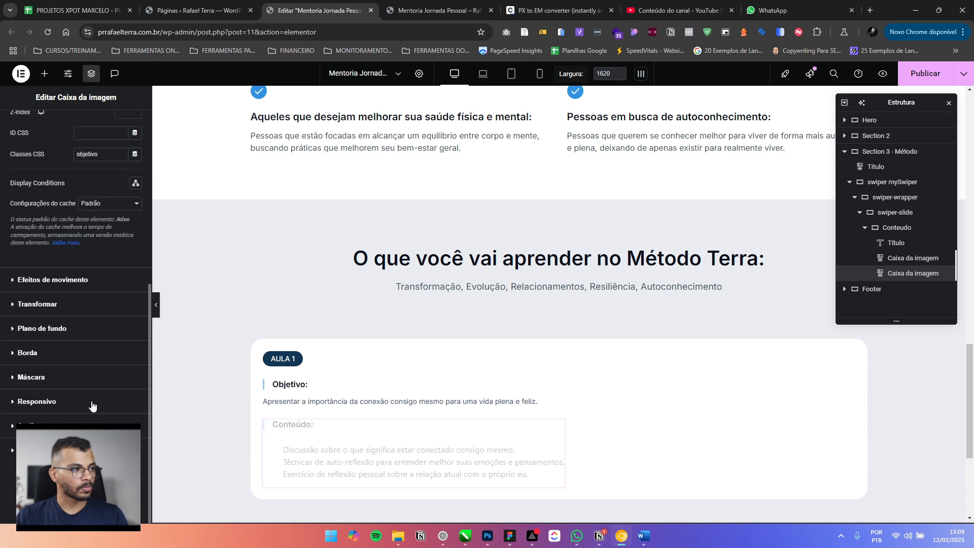
click(93, 406)
click(67, 422)
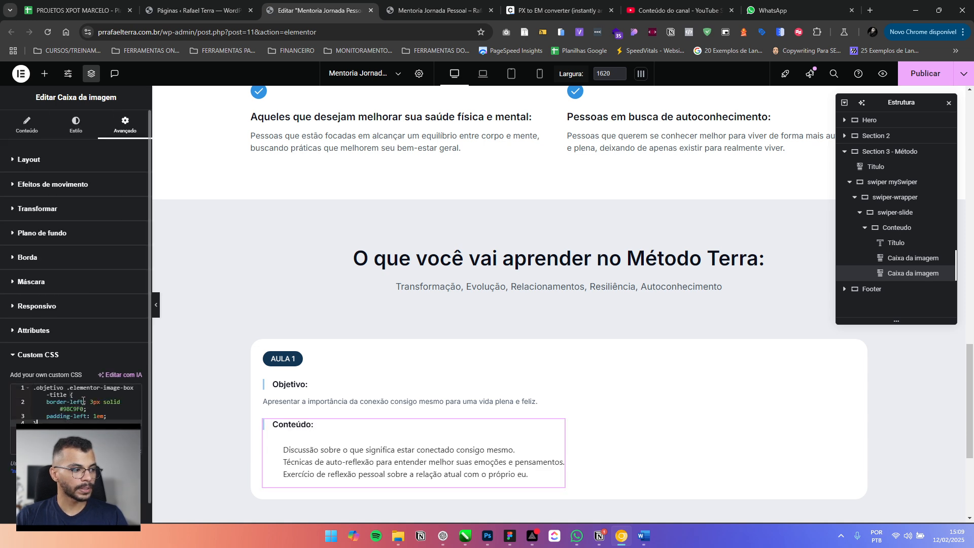
key(Return)
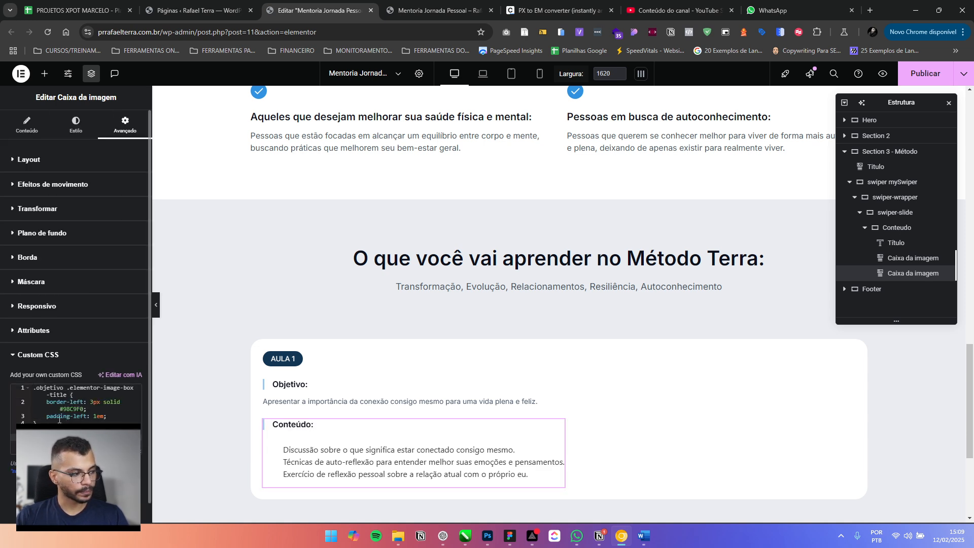
drag(40, 422, 24, 388)
click(66, 436)
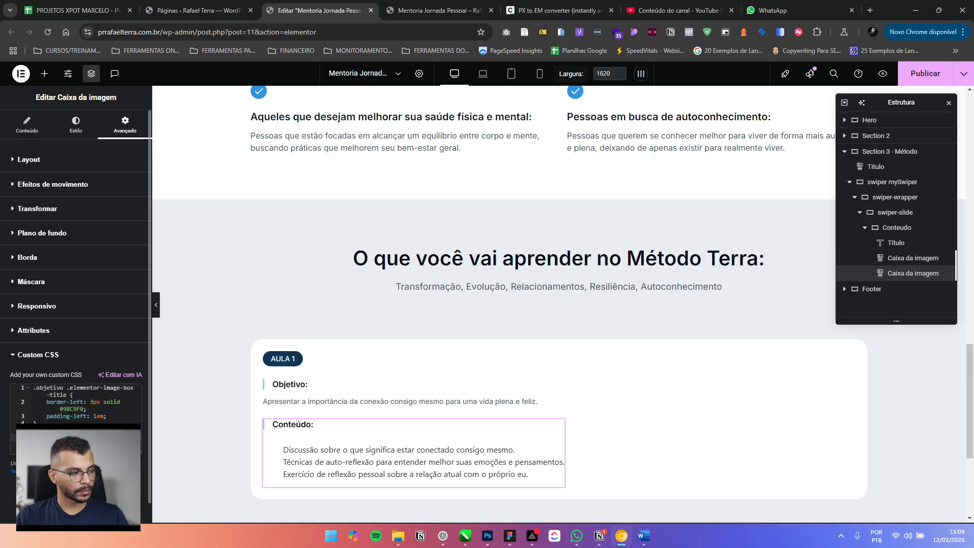
key(ctrl+v)
click(60, 438)
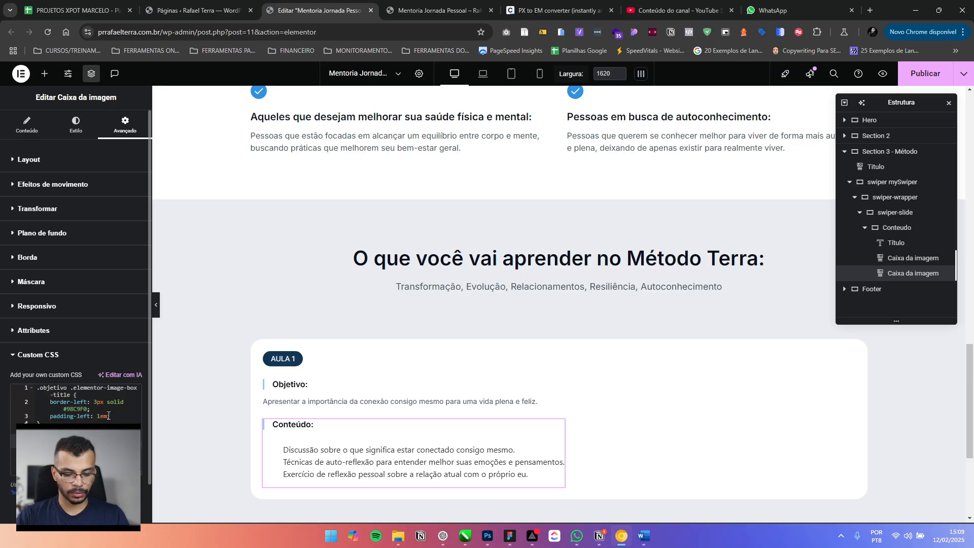
text(description)
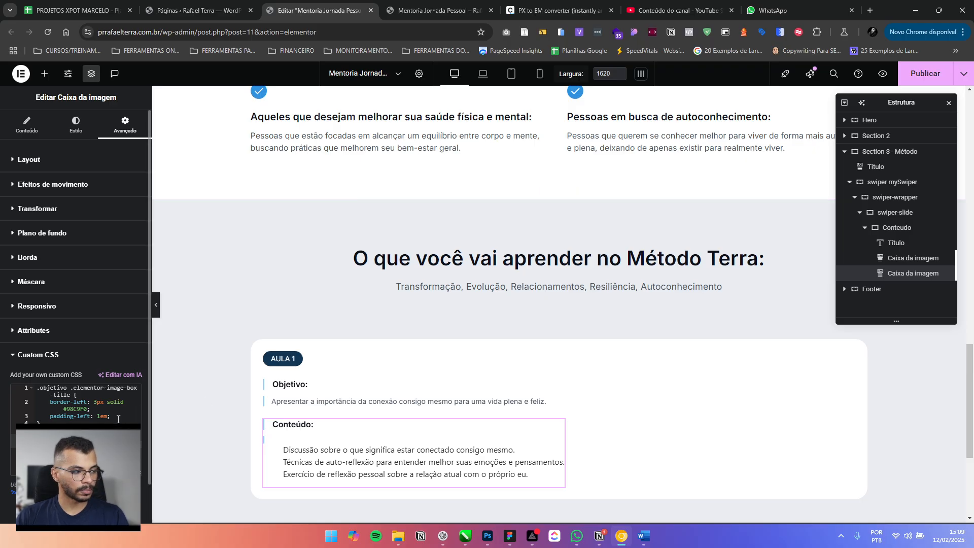
Set the widget's CSS class to conteudo and change the class in both custom CSS selectors to .conteudo
click(66, 389)
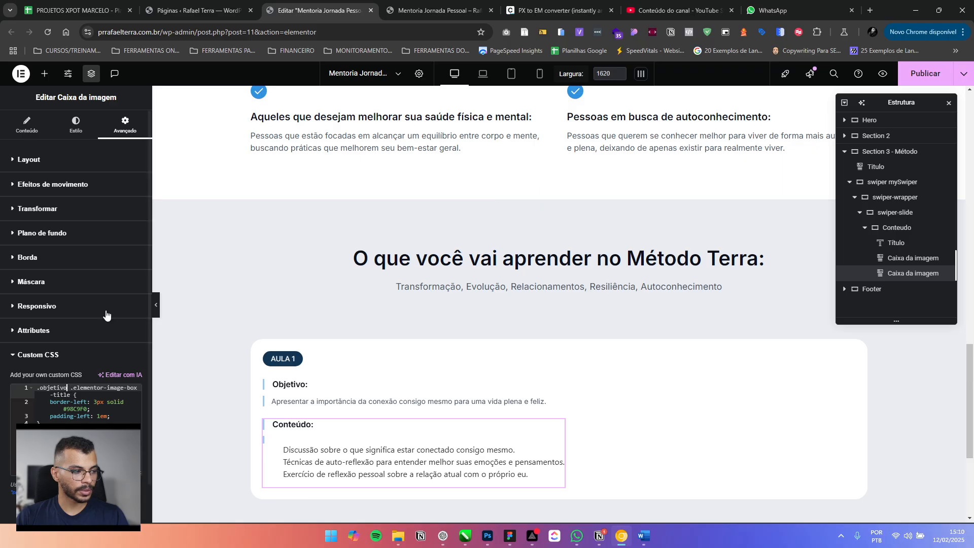
click(60, 166)
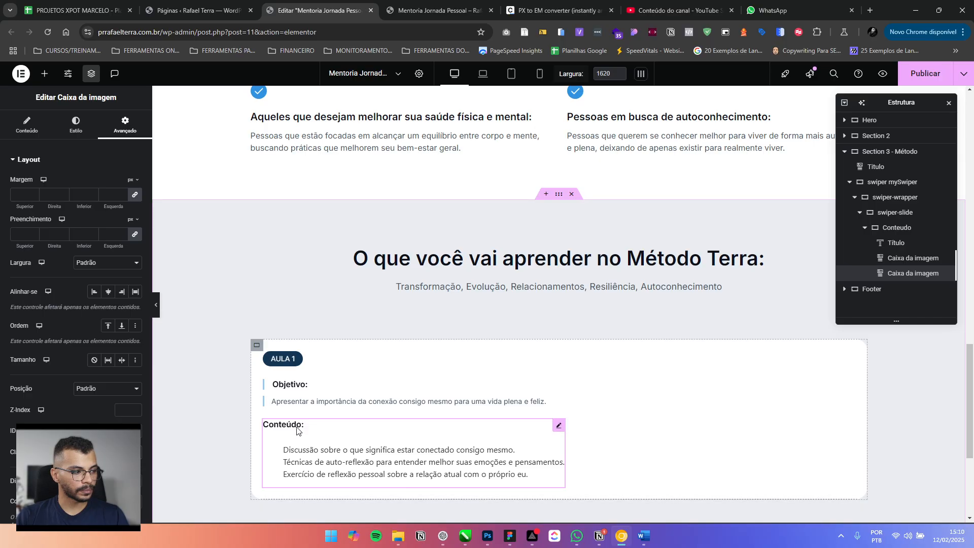
scroll(91, 378, down, 6)
click(73, 449)
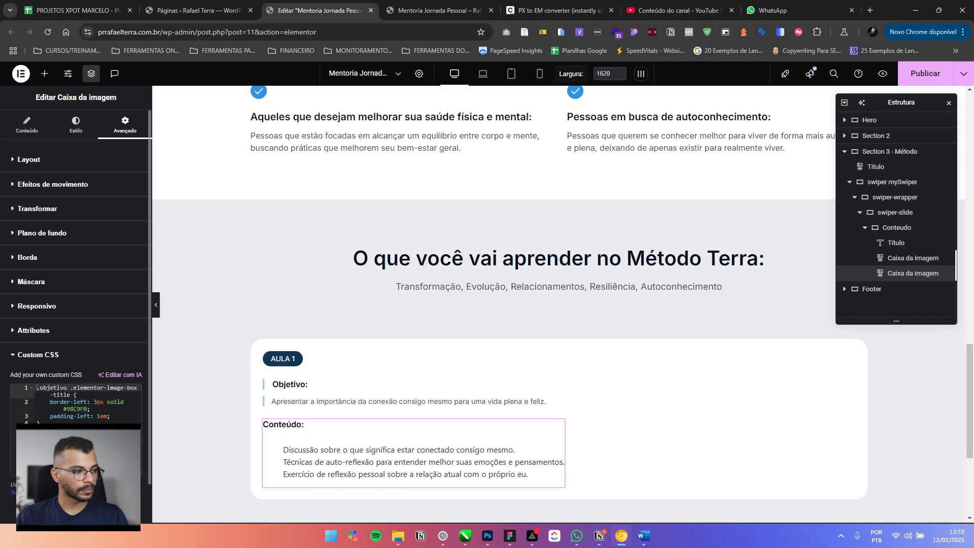
drag(67, 388, 40, 389)
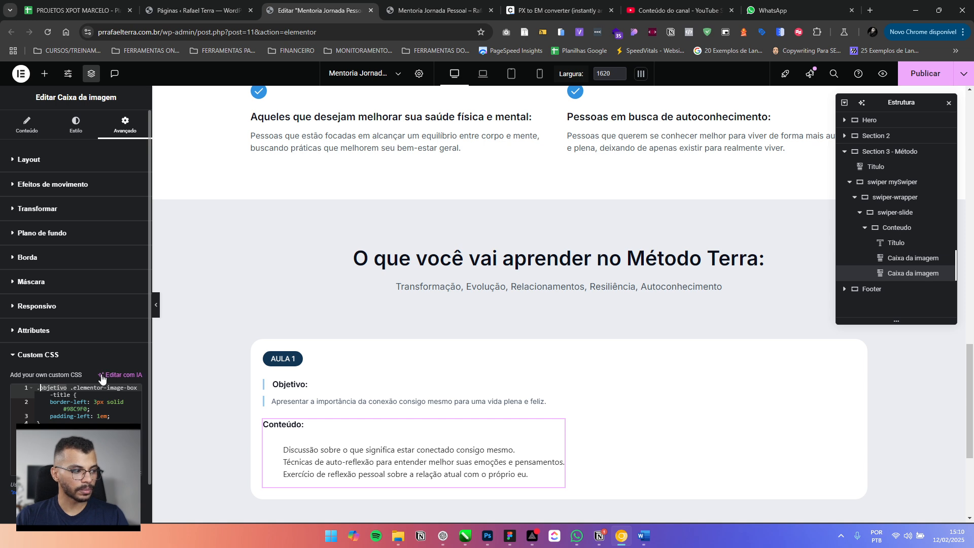
text(conteudo)
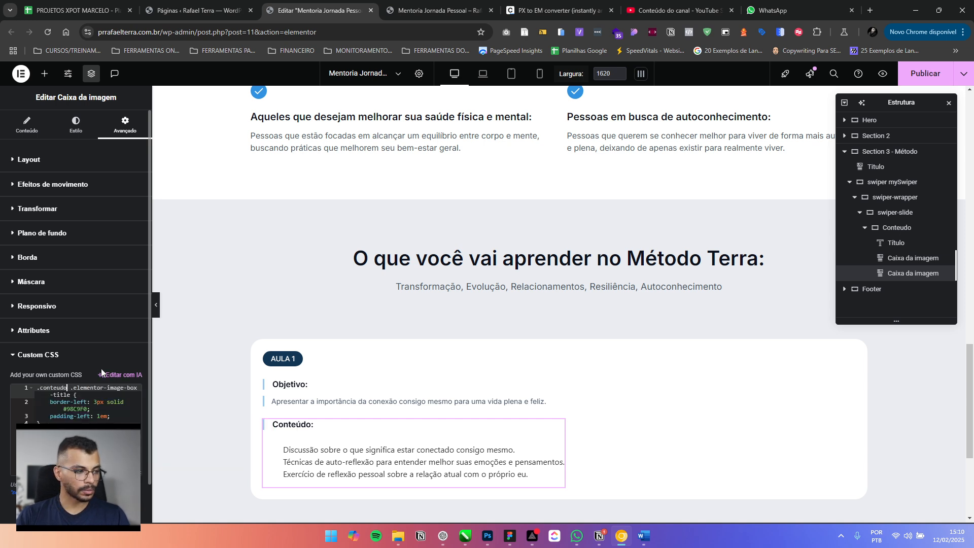
click(54, 437)
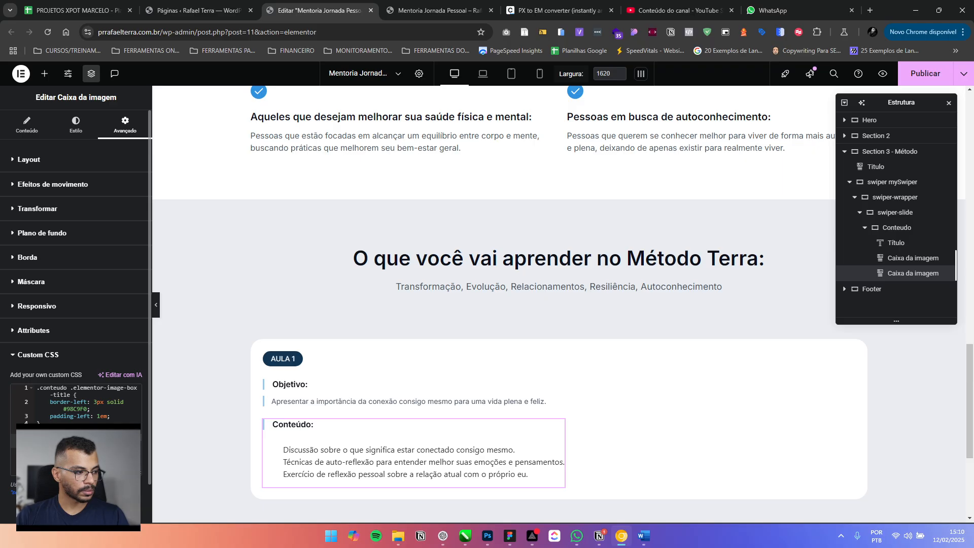
text(conteudo)
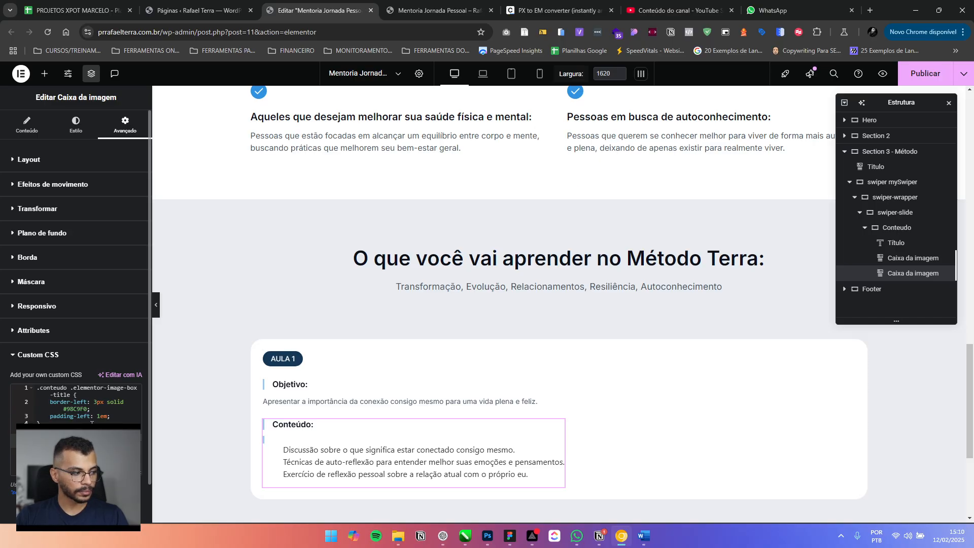
drag(92, 423, 2, 378)
key(BackSpace)
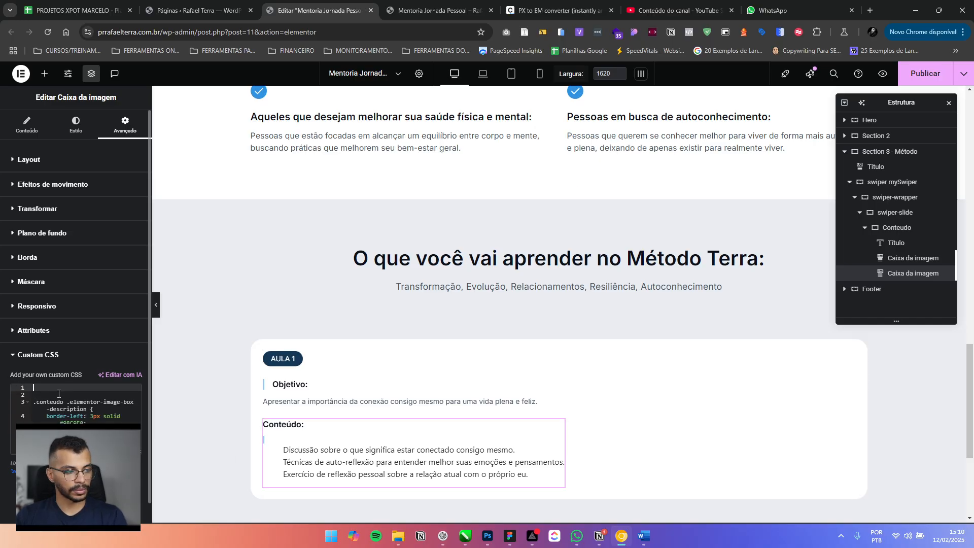
key(ctrl+z)
key(Right)
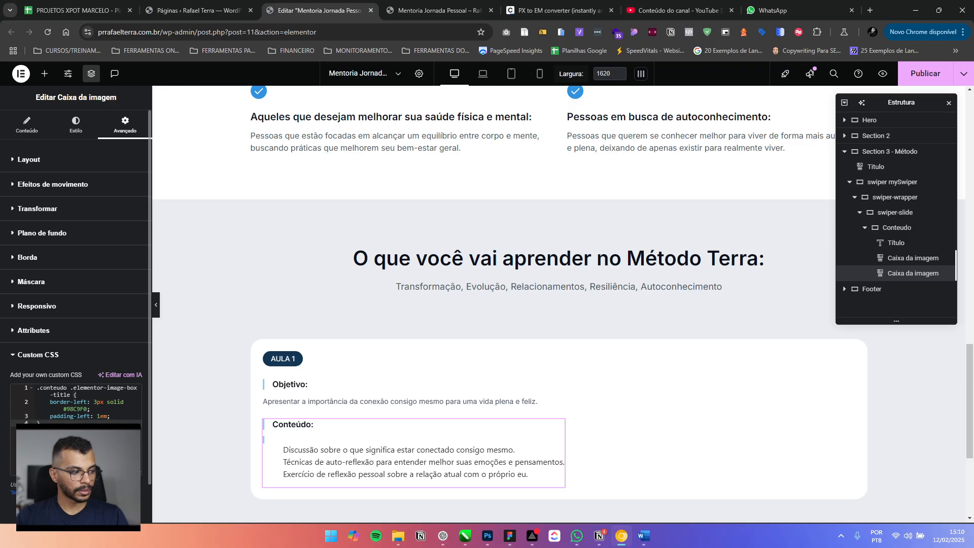
Clear the declarations inside the .conteudo .elementor-image-box-description rule
click(76, 455)
key(BackSpace)
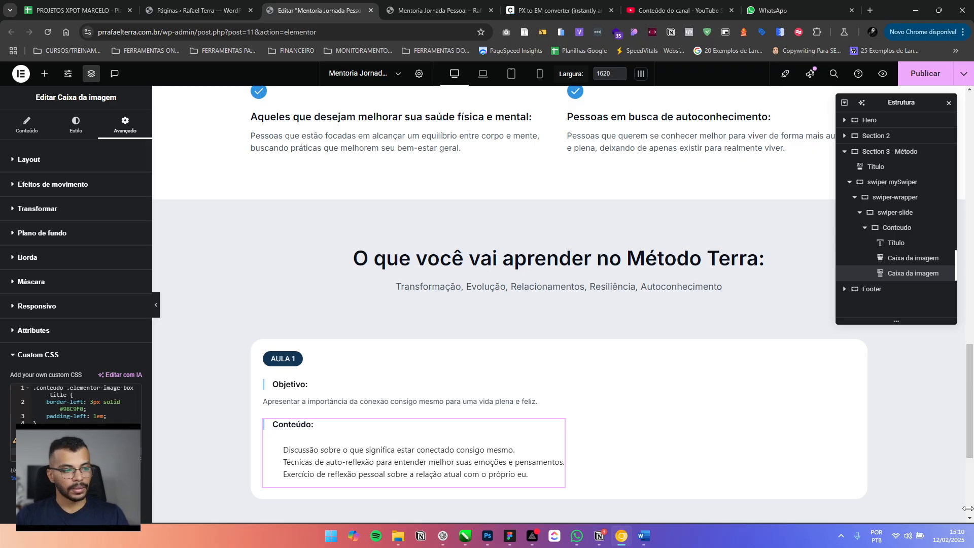
Switch to ChatGPT and copy the .custom-list rule with its list-style-type and padding-left declarations from the ordered list example
click(443, 536)
scroll(386, 272, down, 10)
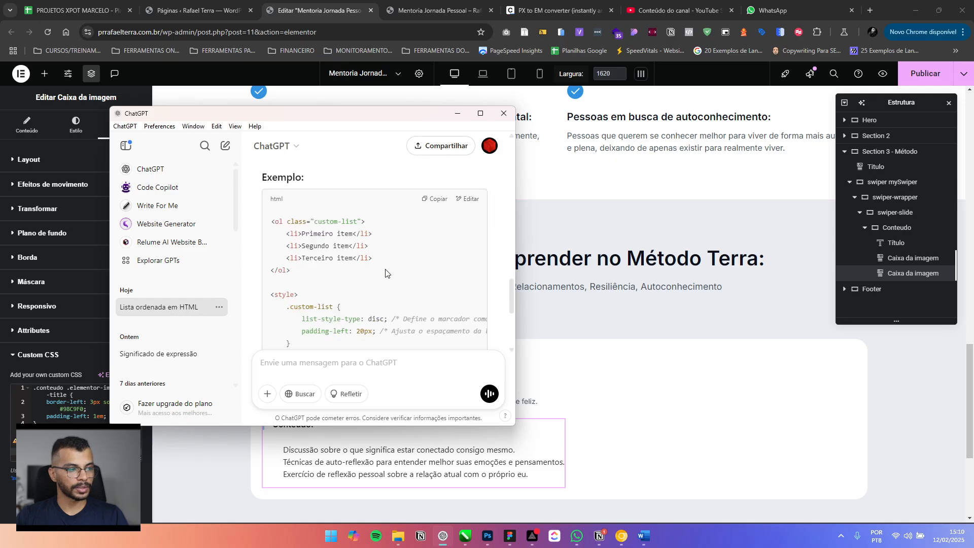
scroll(386, 269, up, 5)
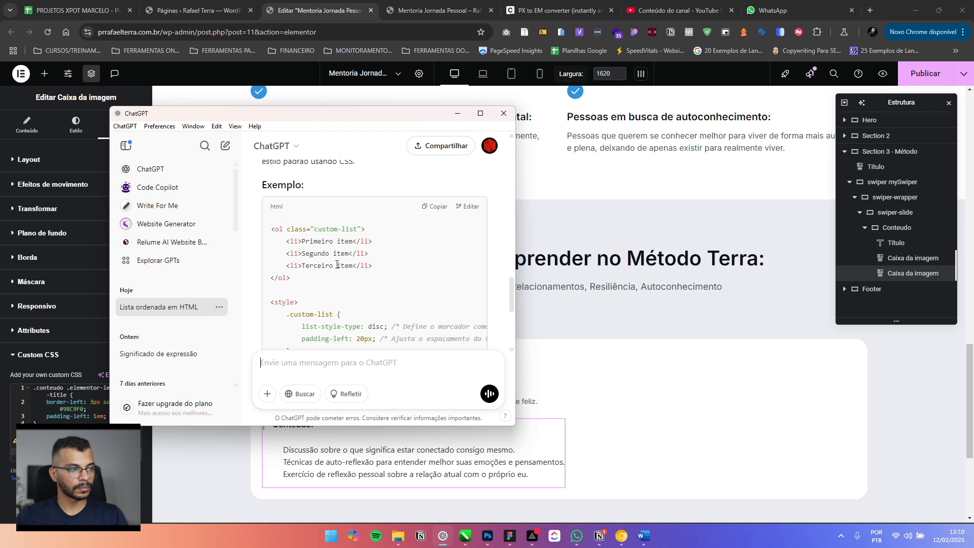
scroll(337, 265, down, 1)
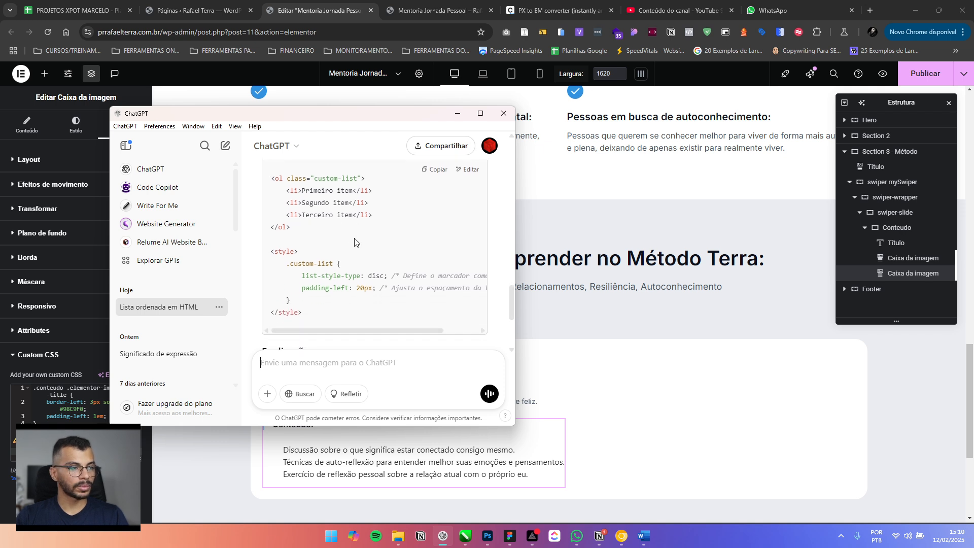
scroll(350, 243, down, 1)
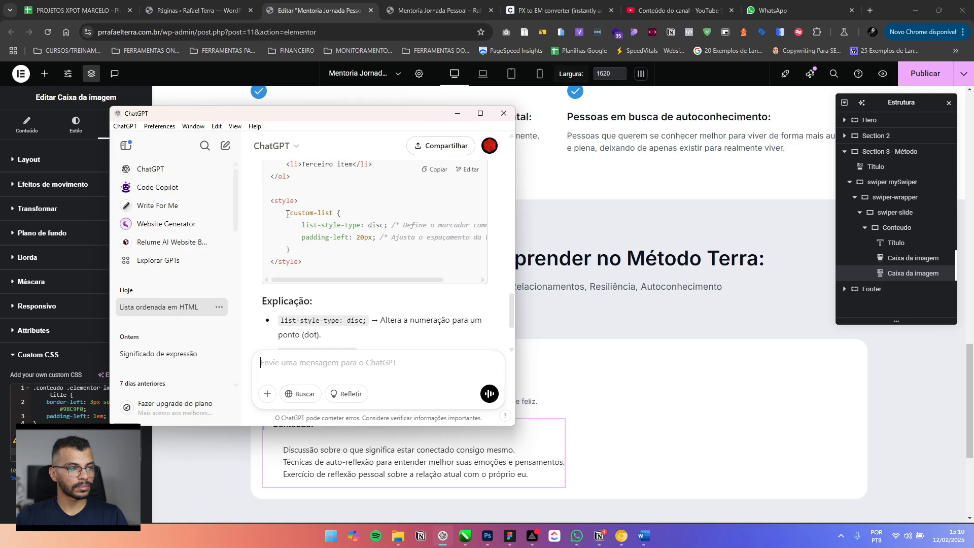
scroll(287, 214, up, 2)
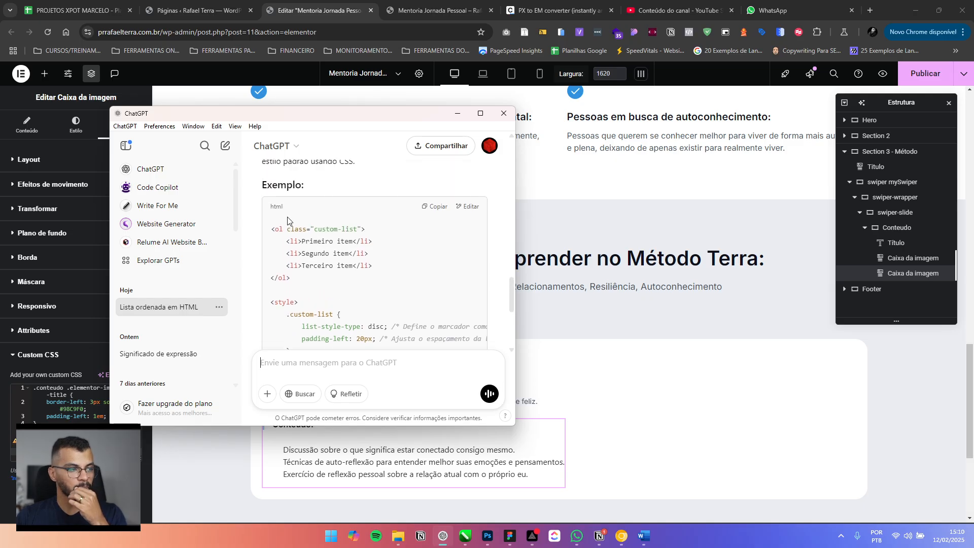
scroll(290, 223, down, 1)
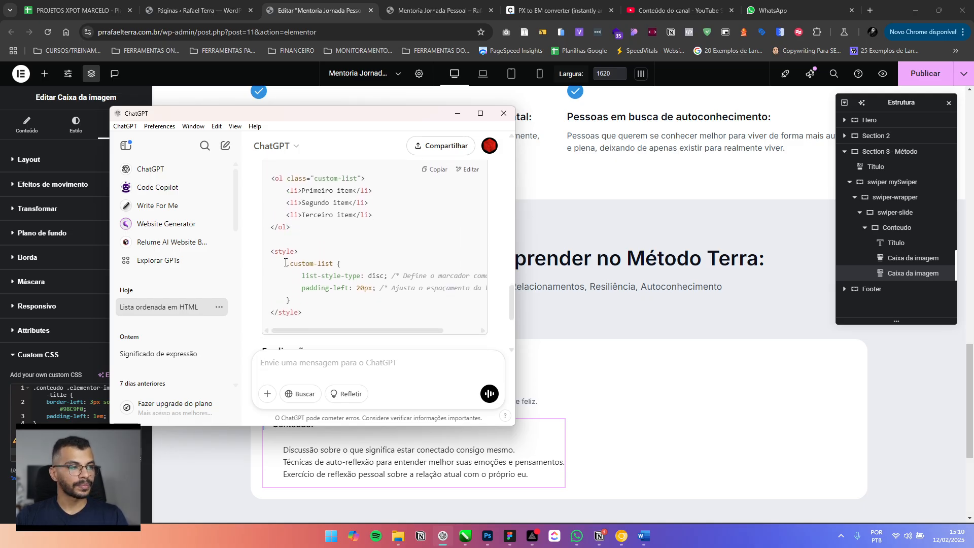
drag(287, 263, 315, 300)
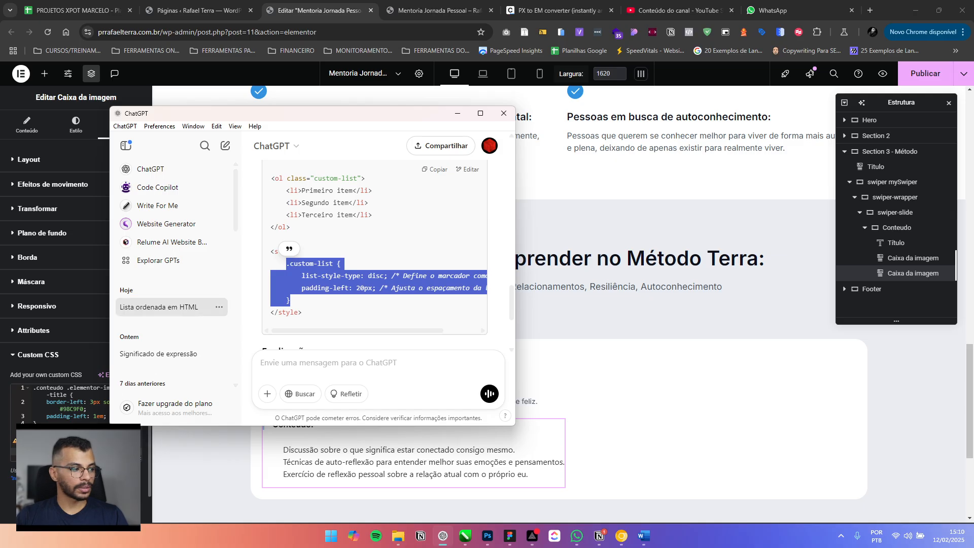
Return to Elementor, paste the .custom-list rule below the description rule in the custom CSS, and select its class name
click(76, 451)
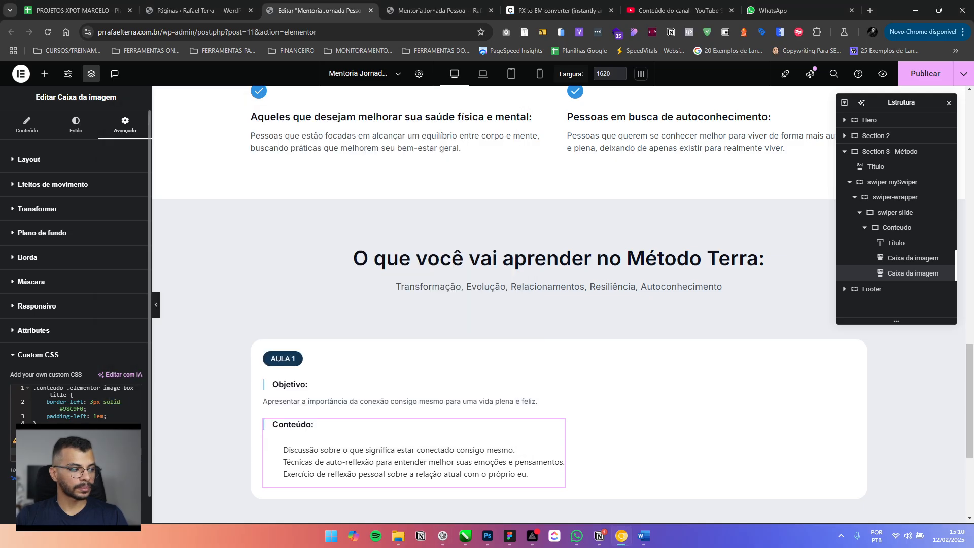
scroll(70, 388, down, 1)
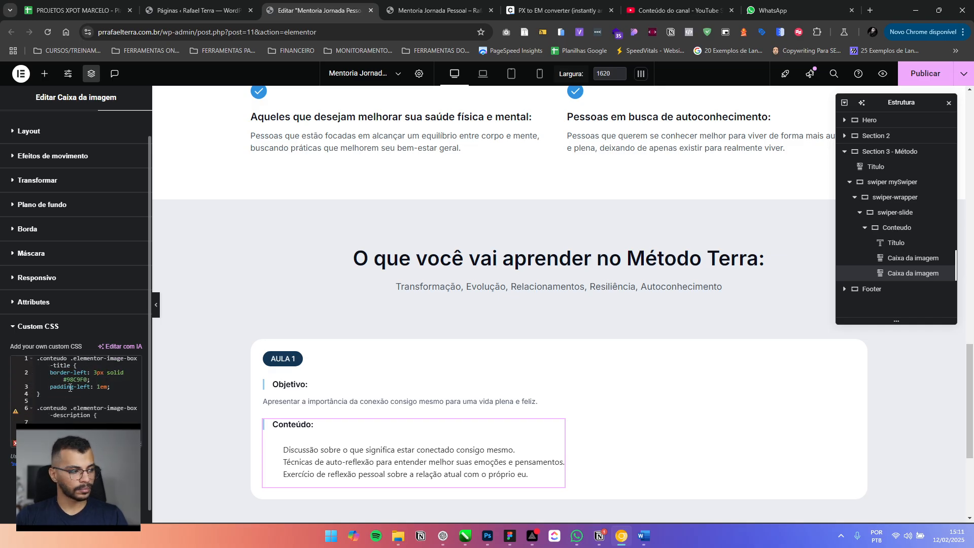
scroll(76, 304, down, 2)
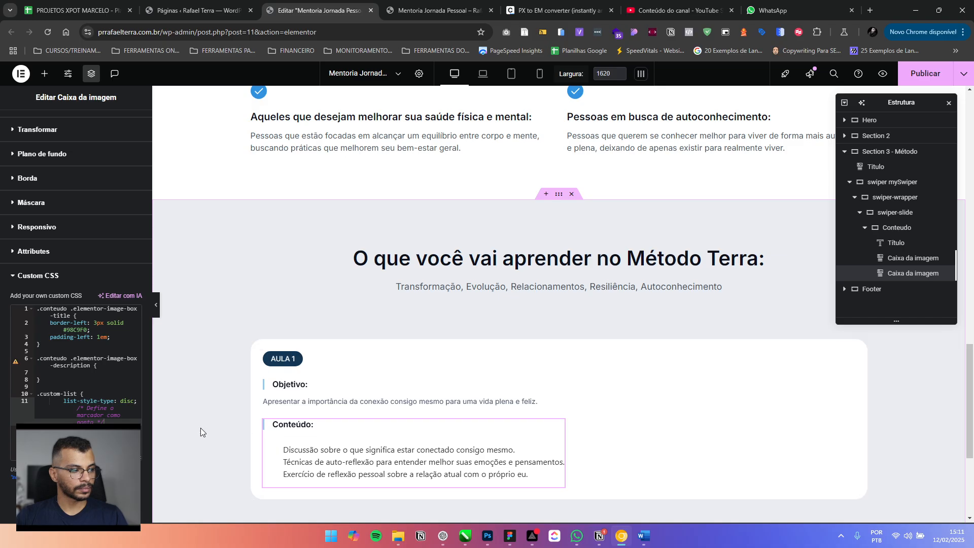
click(82, 395)
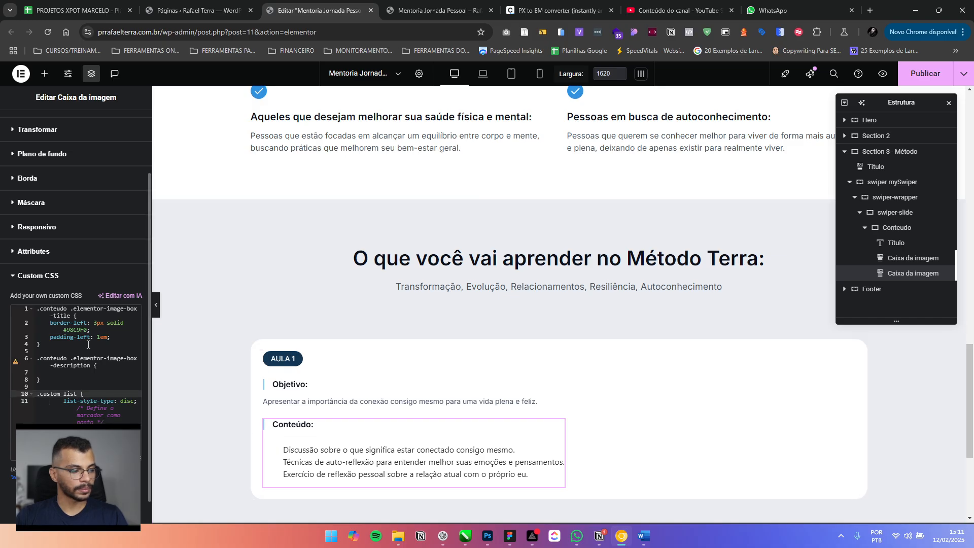
key(ctrl+shift+Left)
key(ctrl+shift+Left)
key(ctrl+shift+Left)
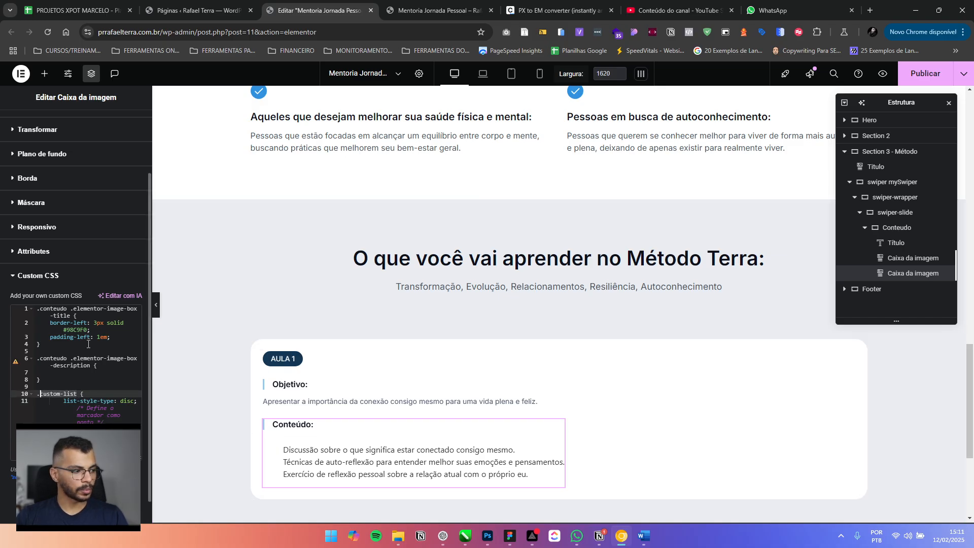
Insert an opening <ol class="custom-list"> tag above the first item in the description of the Conteúdo image box
click(352, 441)
scroll(76, 213, up, 2)
click(27, 124)
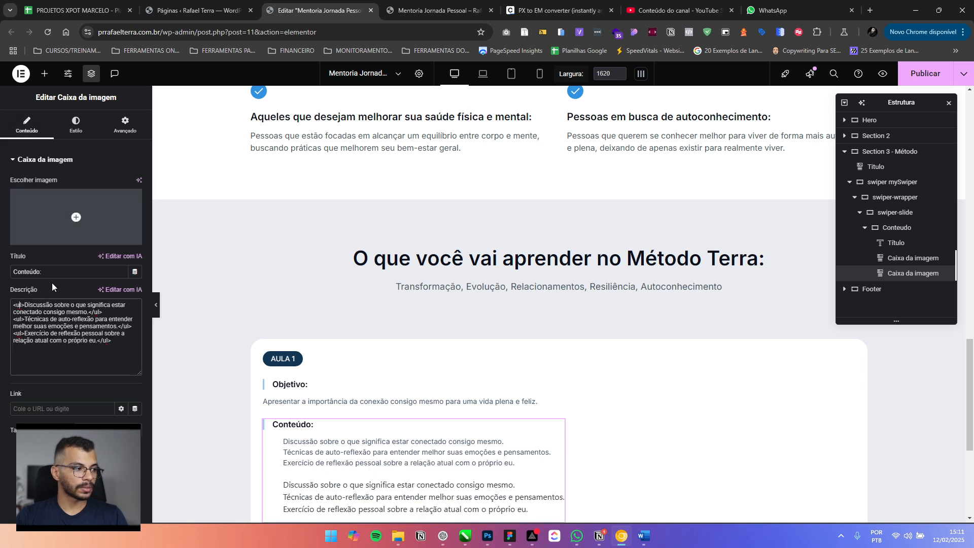
key(BackSpace)
key(Delete)
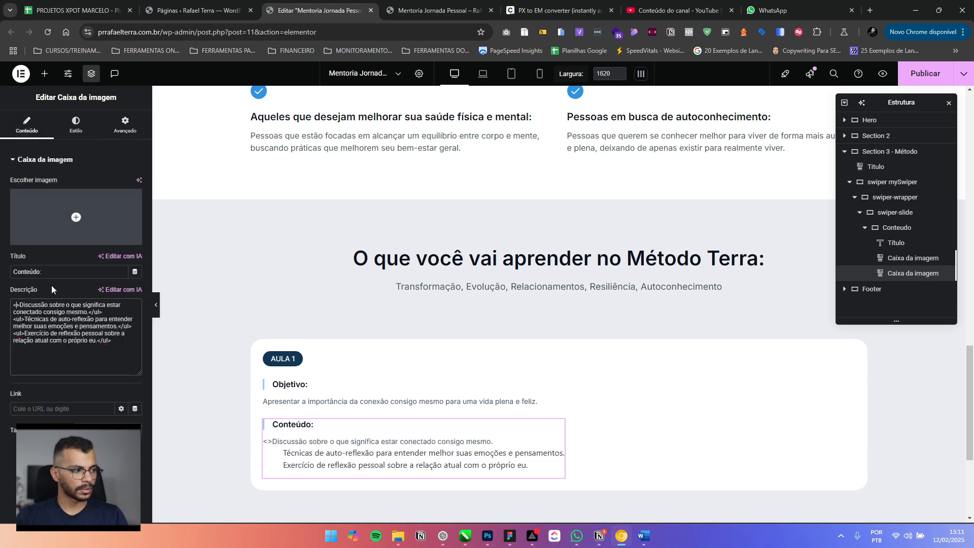
text(u)
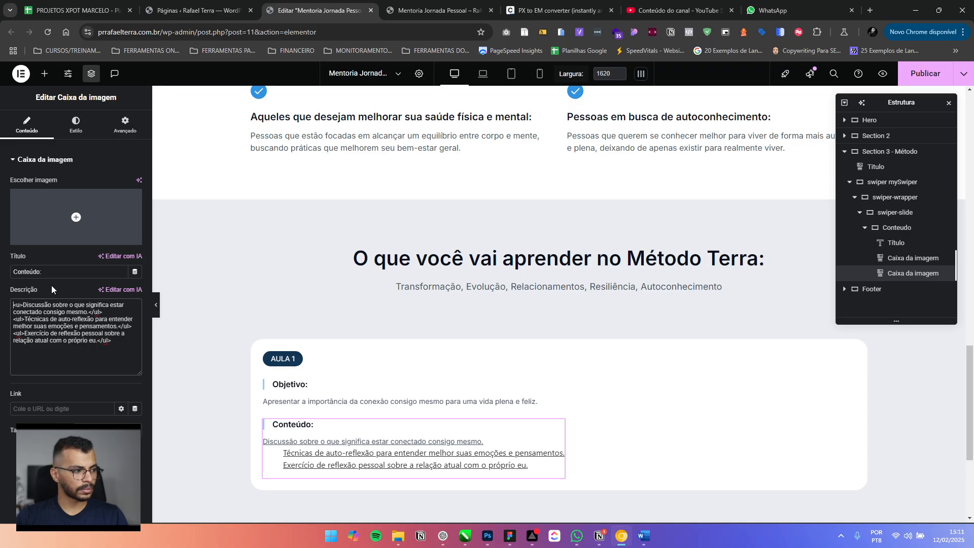
key(Return)
text(<)
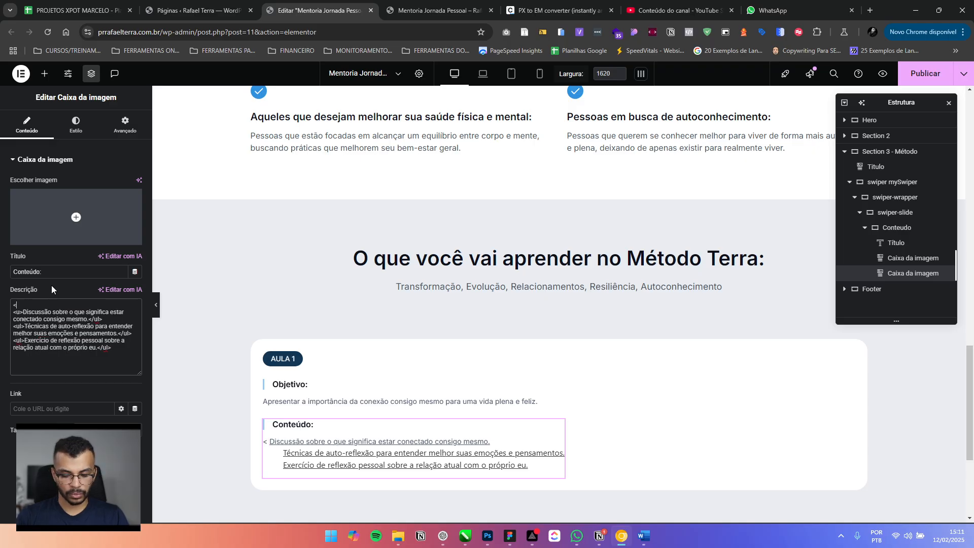
text(ol>)
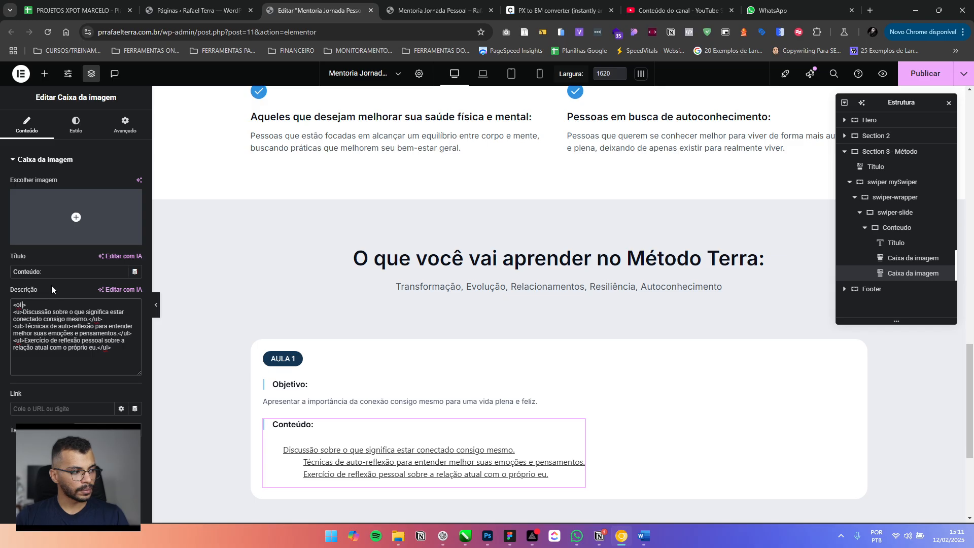
text(cla)
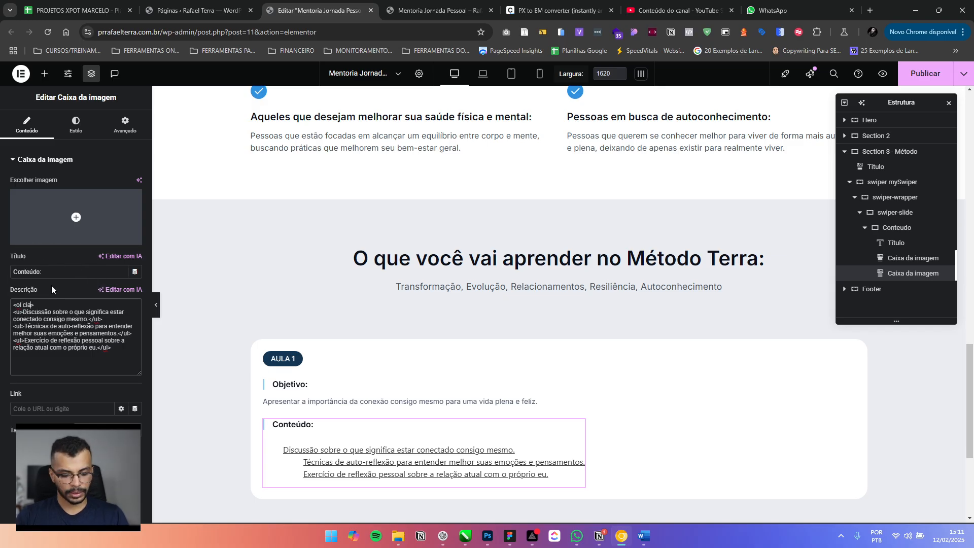
text(ss=">)
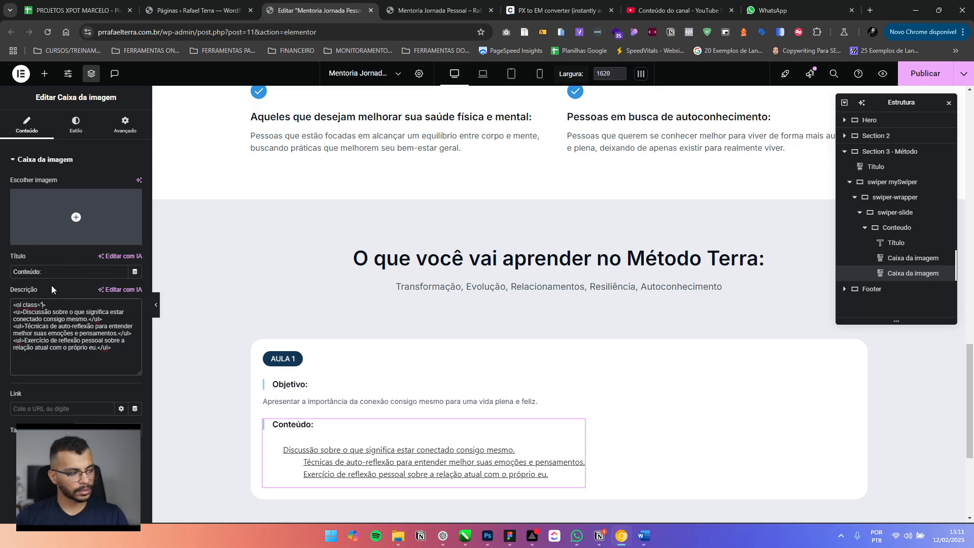
text("custom-list)
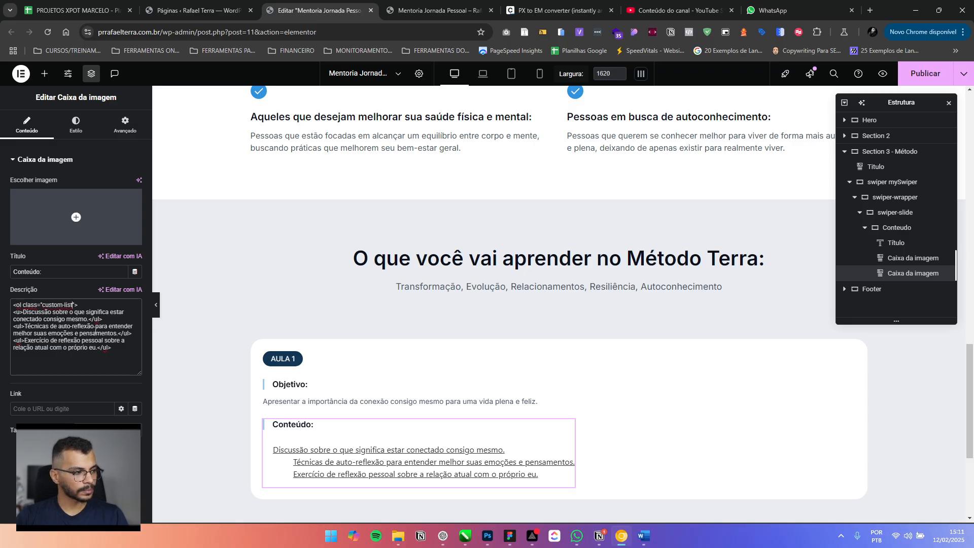
Close the ordered list with </ol> on a new line after the last description item
key(Return)
text(<)
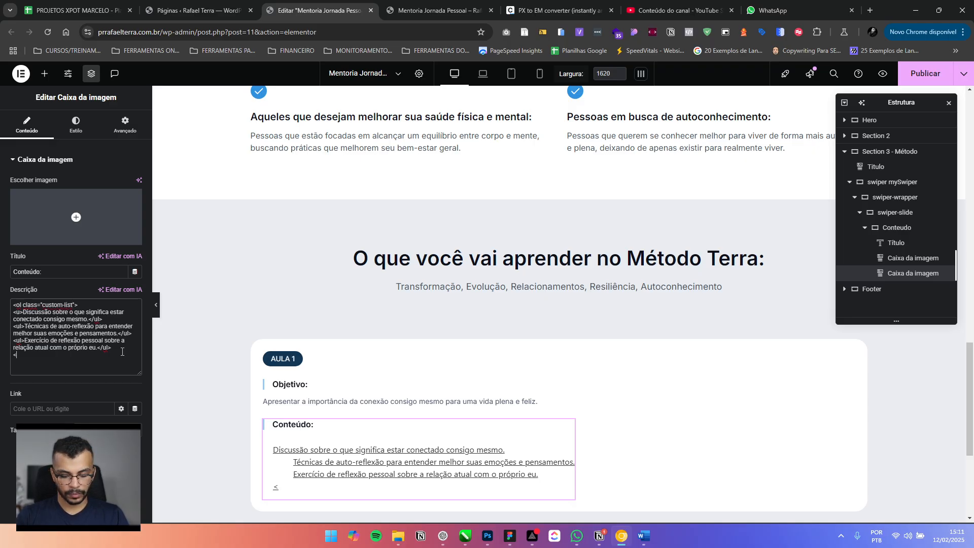
text(/ol>)
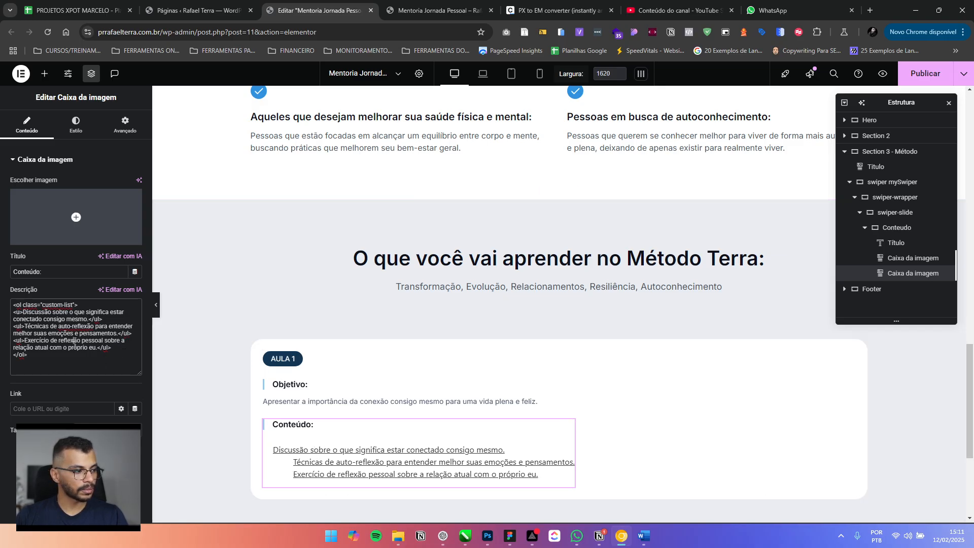
Change the opening and closing tags of the first description item, "Discussão sobre o que significa...", to <li> and </li>
click(19, 313)
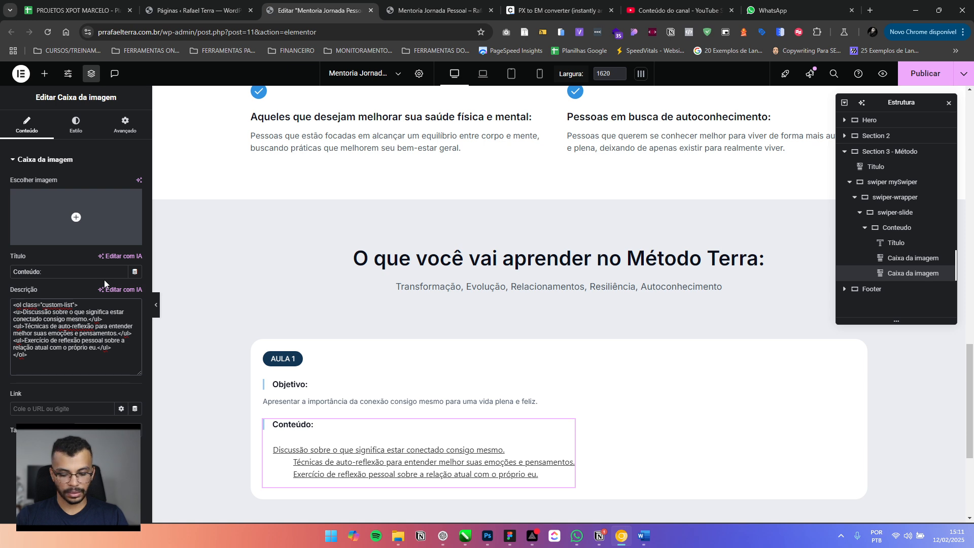
key(BackSpace)
text(li)
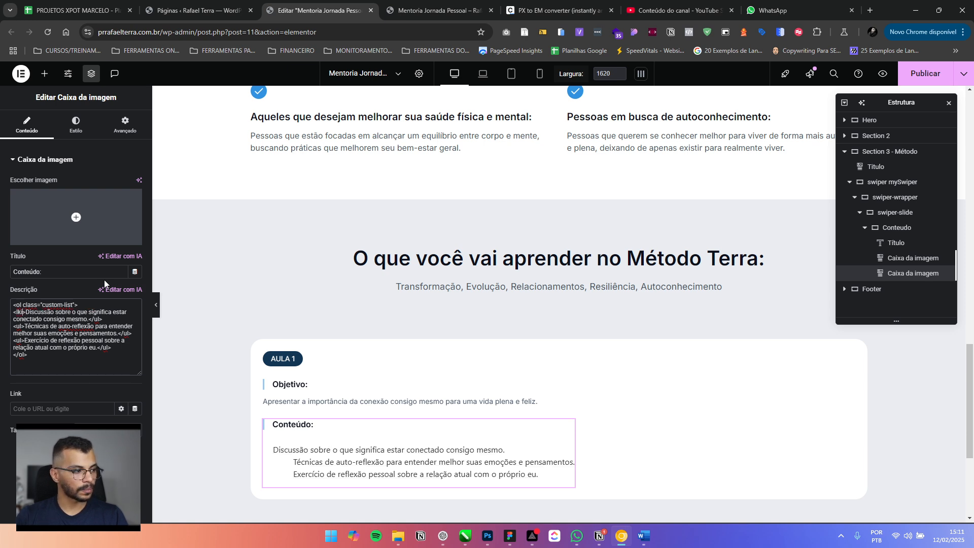
key(BackSpace)
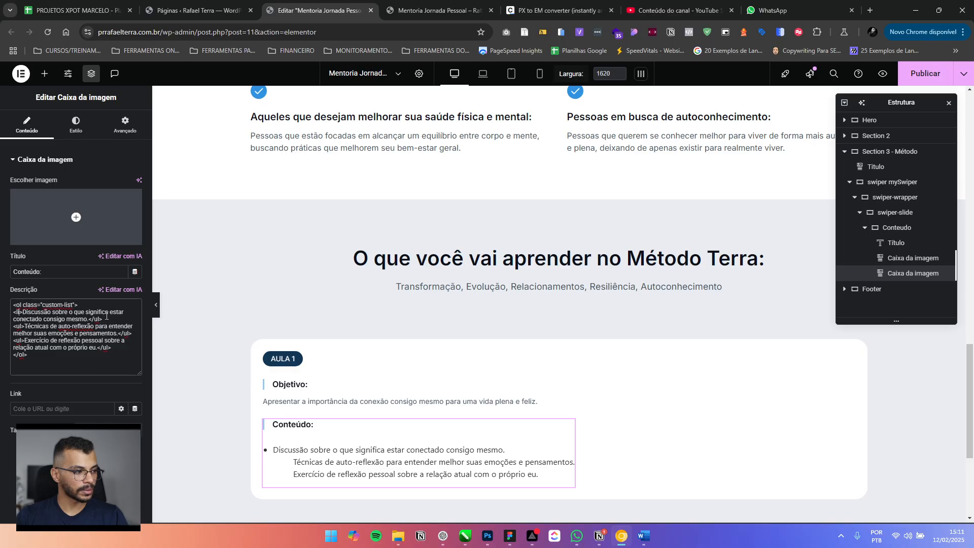
key(BackSpace)
key(BackSpace)
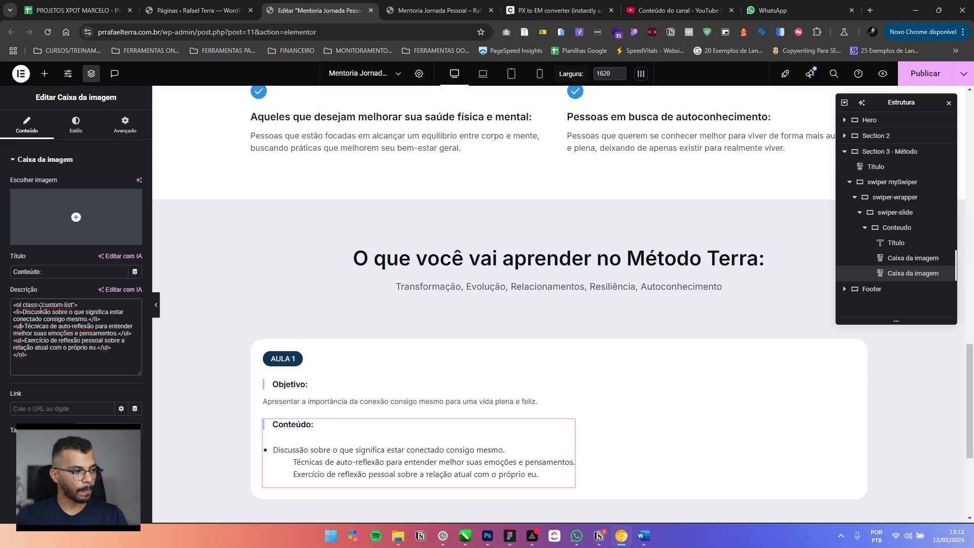
Change the opening and closing tags of the second and third description items to <li> and </li>
key(BackSpace)
key(BackSpace)
text(li)
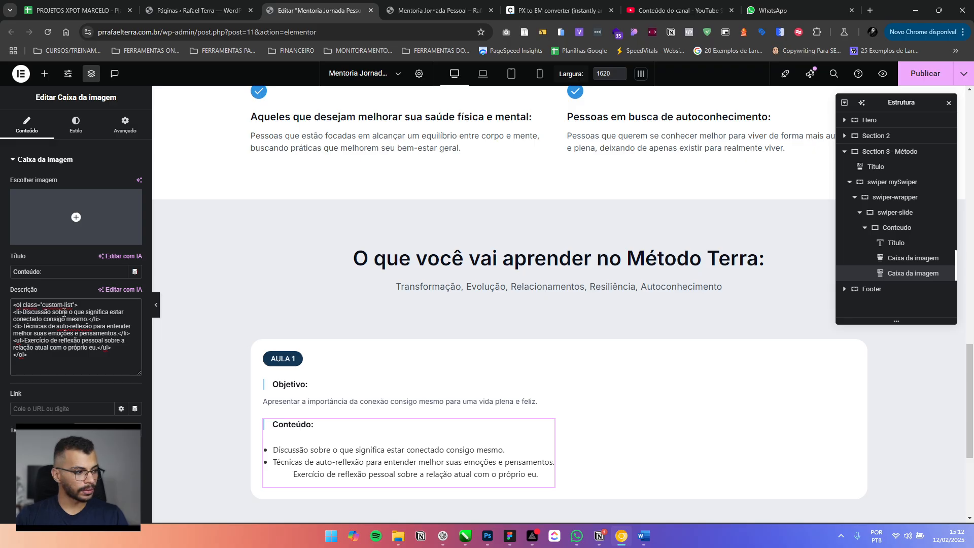
key(BackSpace)
key(BackSpace)
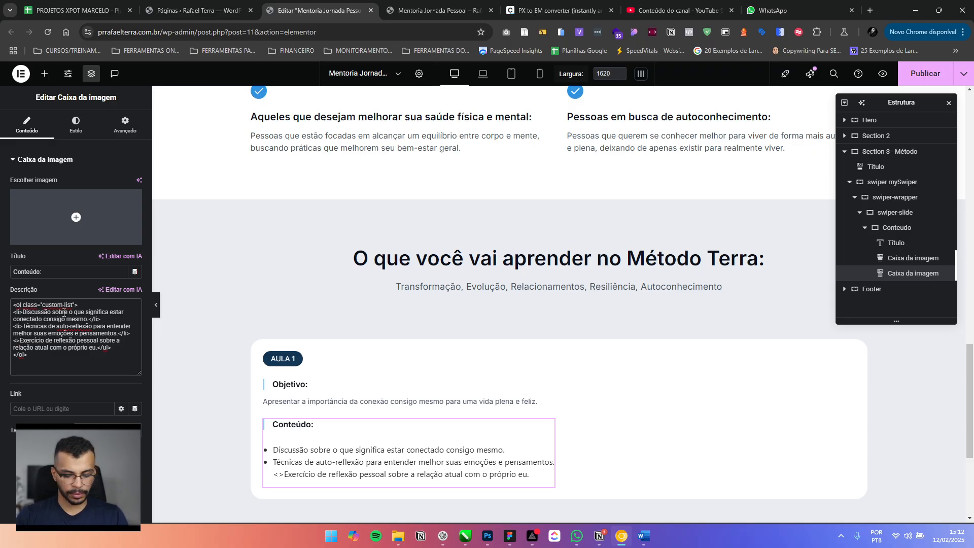
text(li)
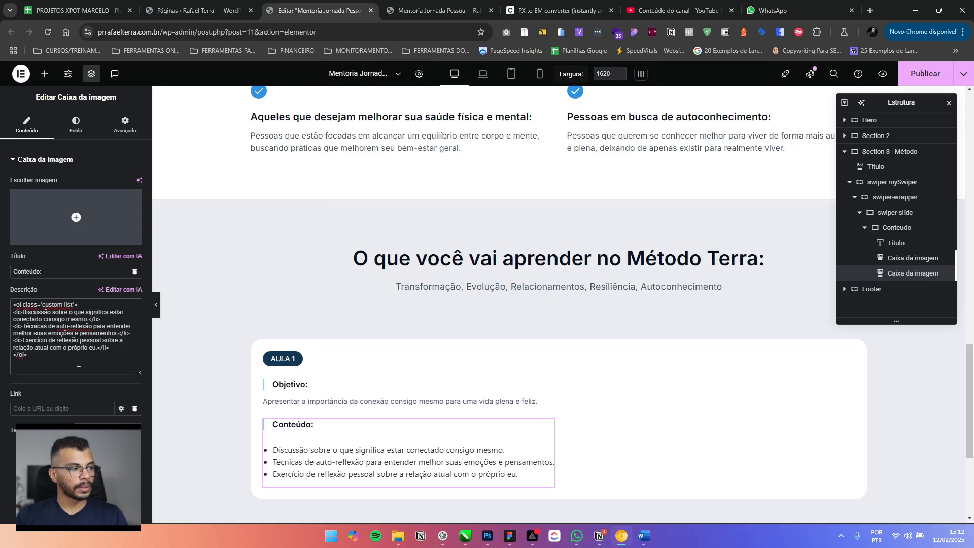
Compare the list with the Figma design, return to Elementor and open the widget's custom CSS at the .custom-list rule's padding-left declaration
key(alt+Tab)
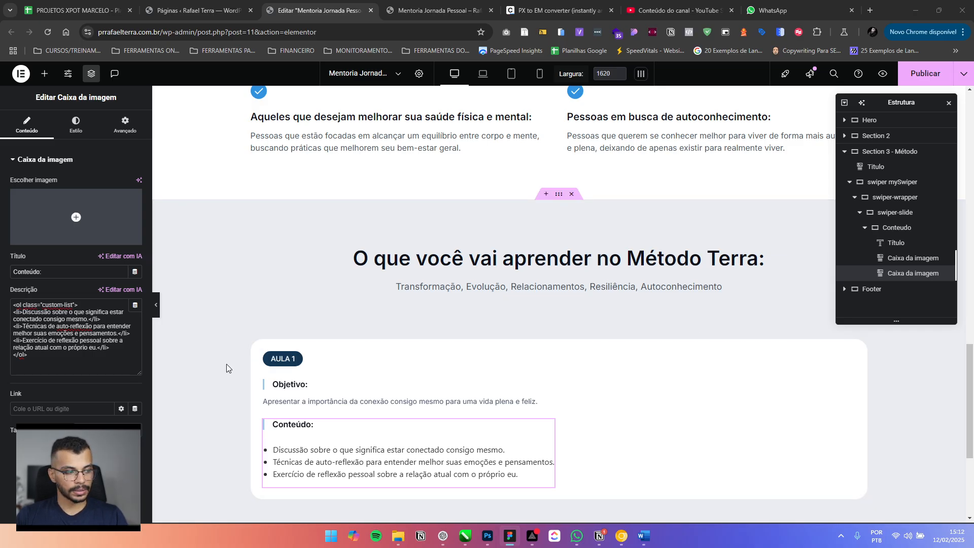
key(alt+Tab)
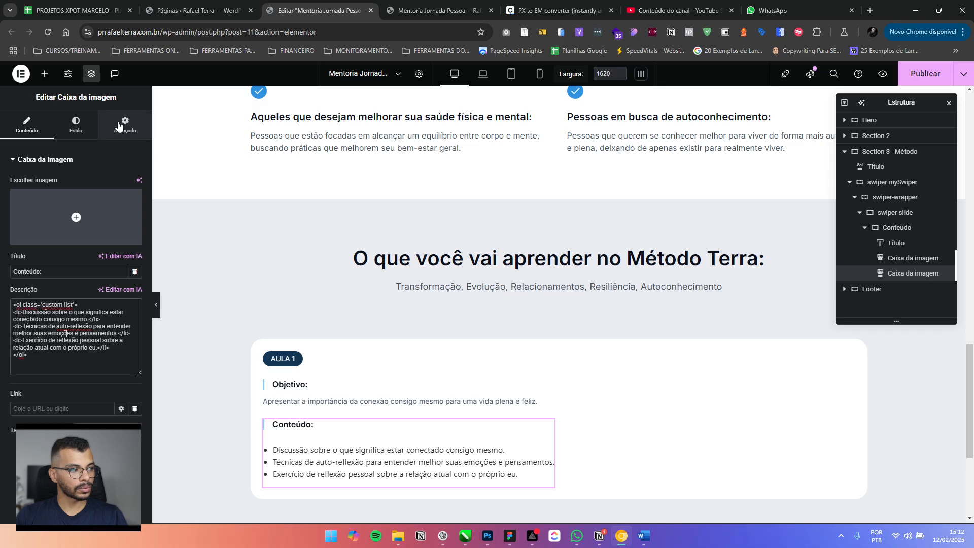
click(118, 125)
scroll(60, 279, down, 5)
scroll(60, 279, up, 4)
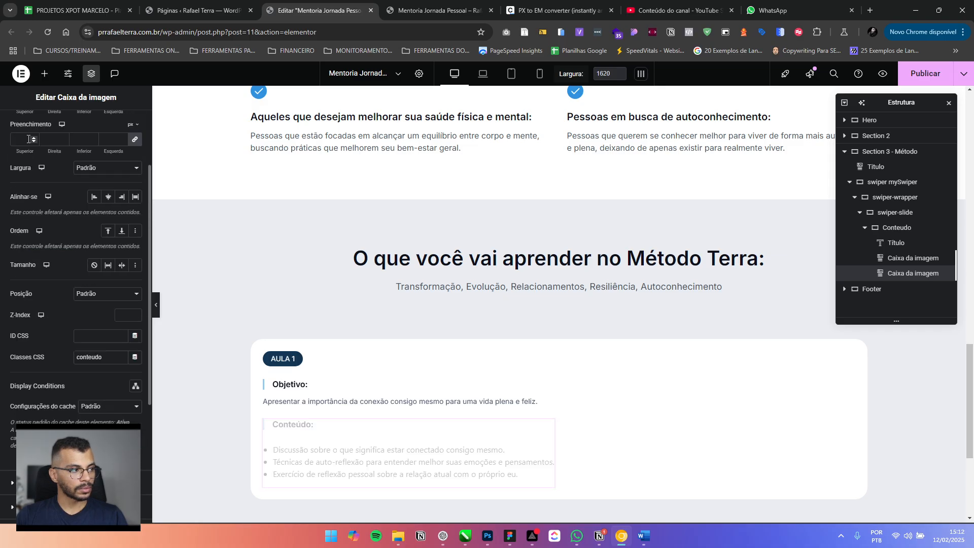
scroll(60, 279, down, 5)
click(38, 446)
scroll(68, 370, down, 2)
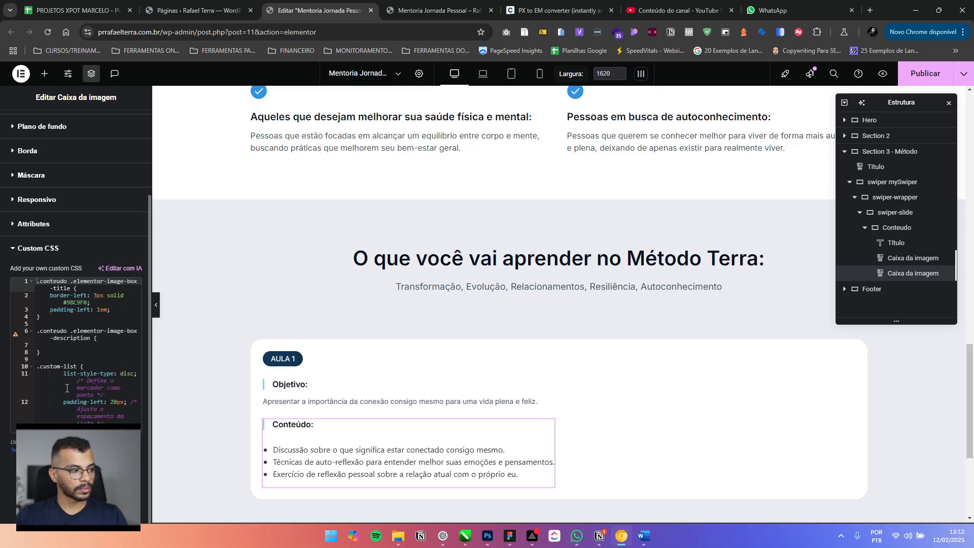
click(67, 366)
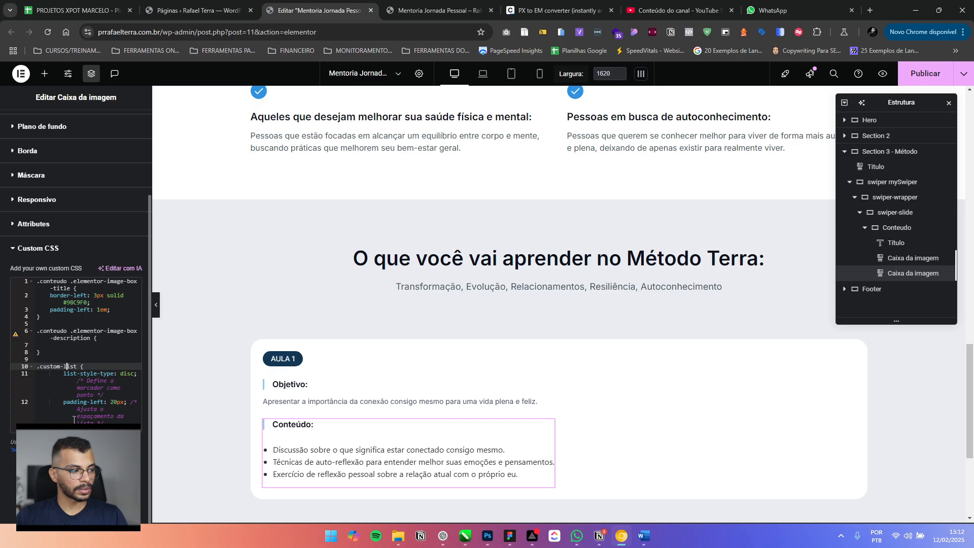
click(117, 403)
click(115, 411)
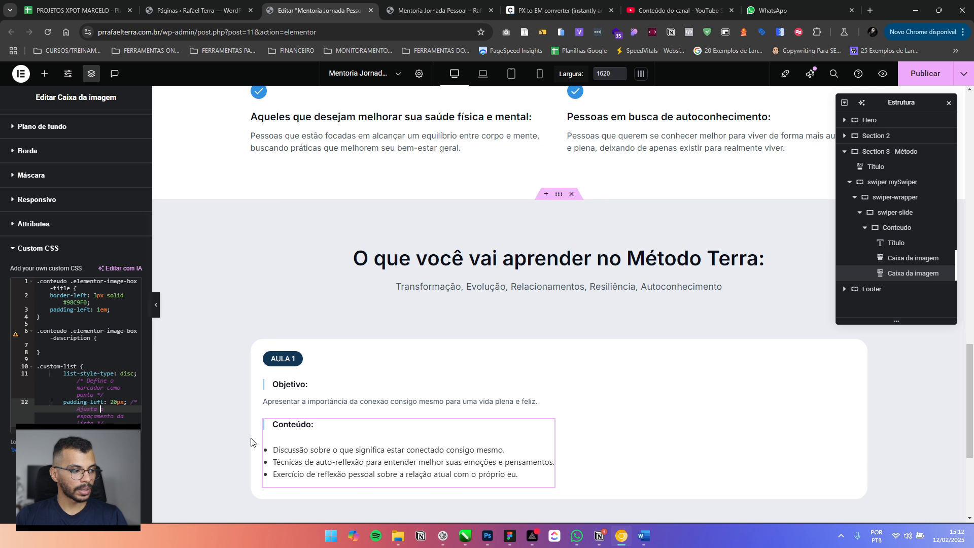
Set the padding-left of the .custom-list rule to 28px in the Conteúdo image box's custom CSS
click(119, 400)
key(BackSpace)
text(8)
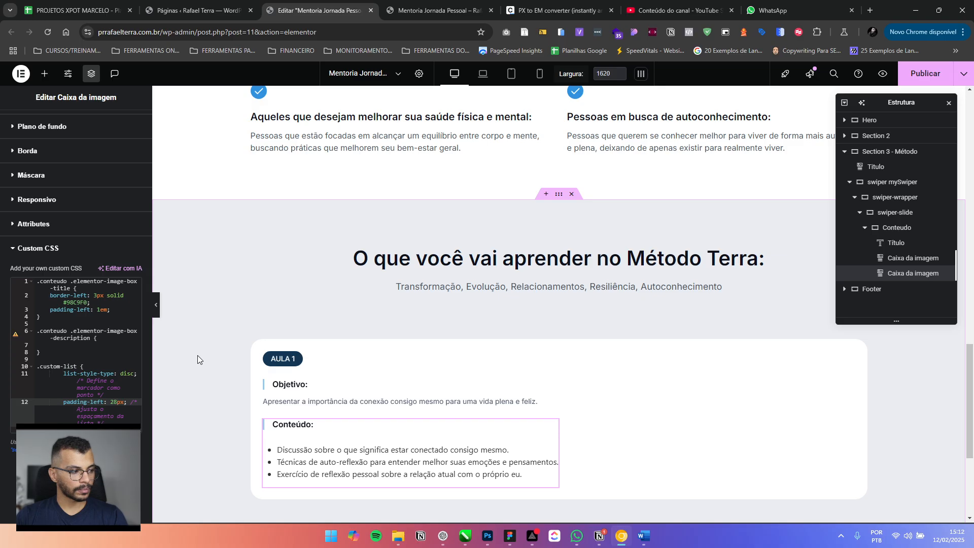
key(BackSpace)
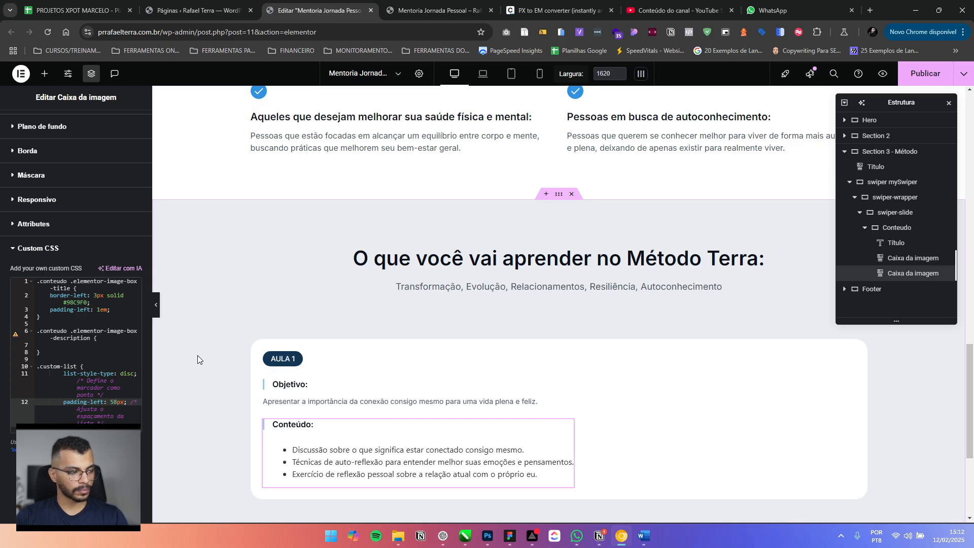
text(4)
key(BackSpace)
text(3)
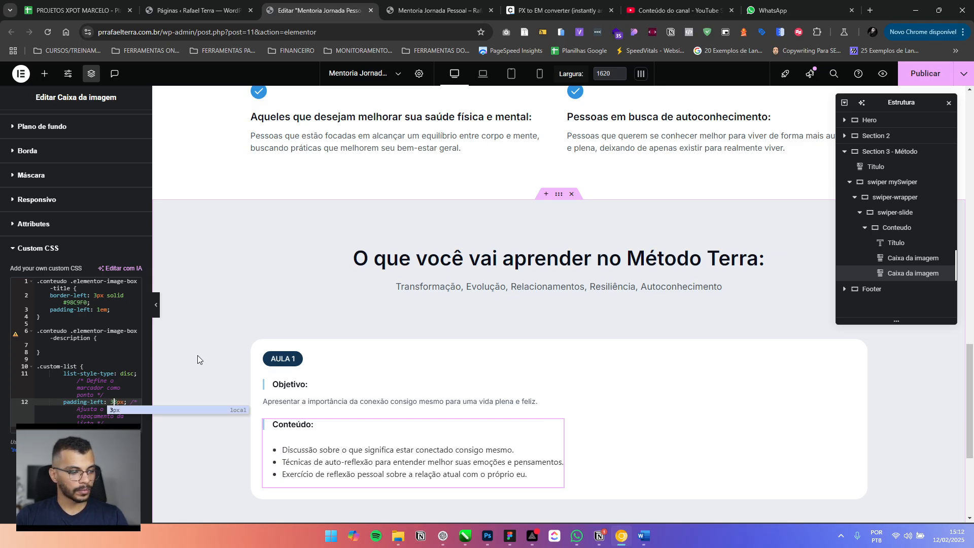
key(BackSpace)
text(28)
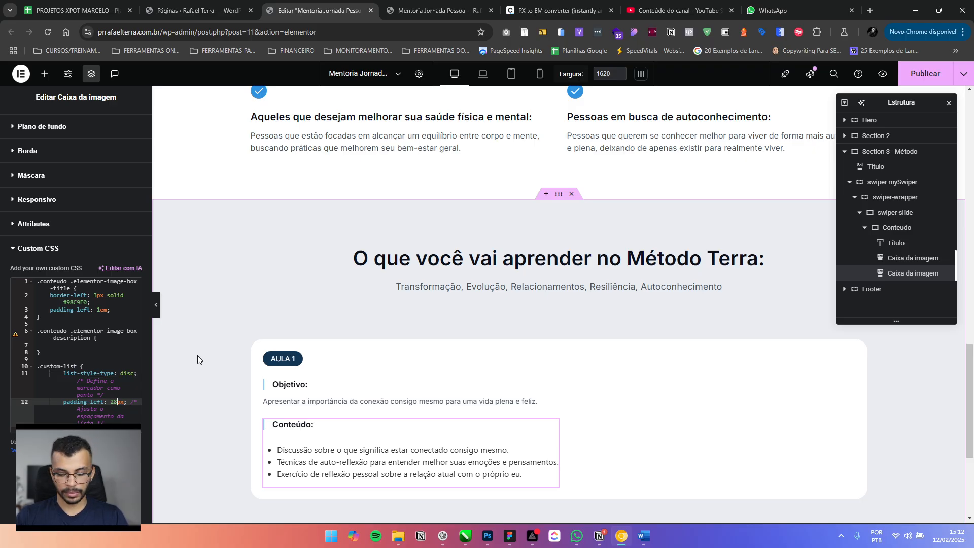
key(Delete)
text(4)
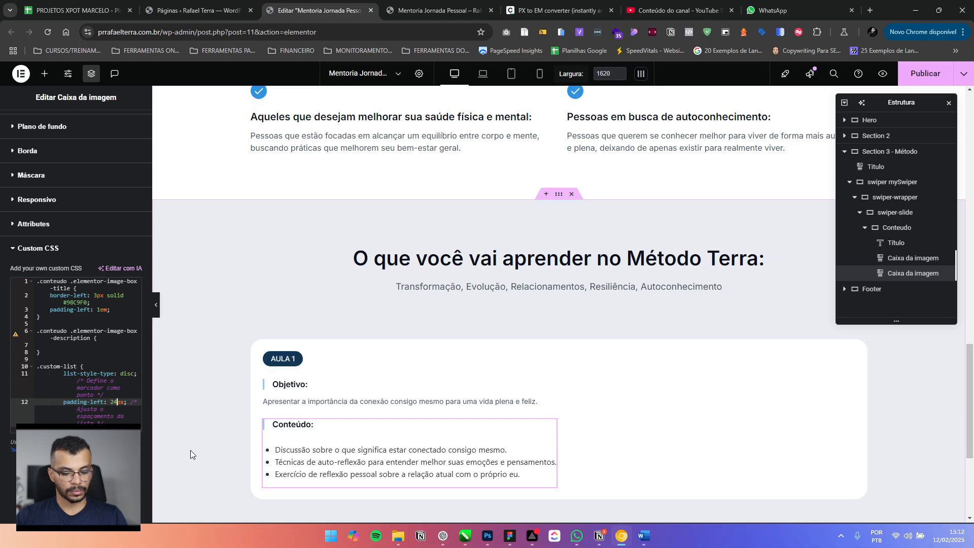
key(BackSpace)
text(8)
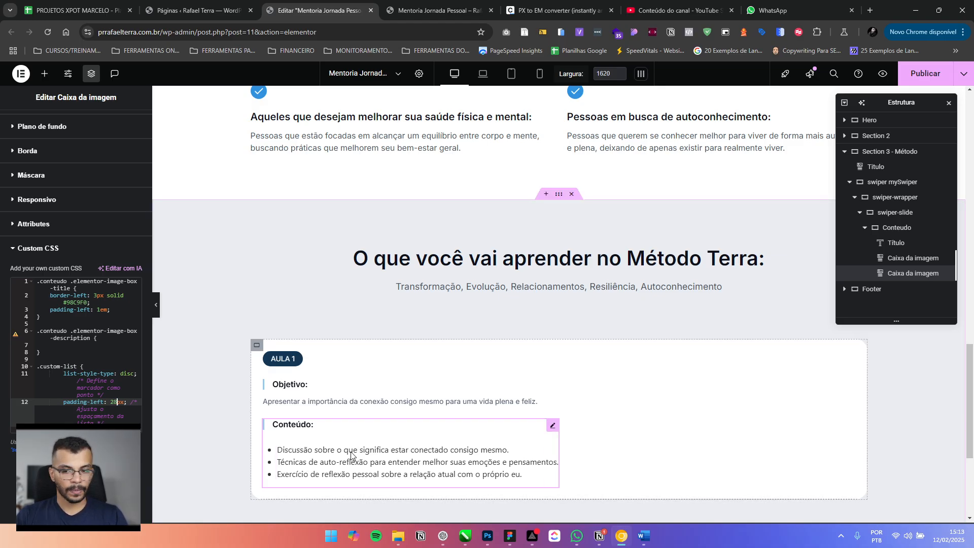
key(alt+Tab)
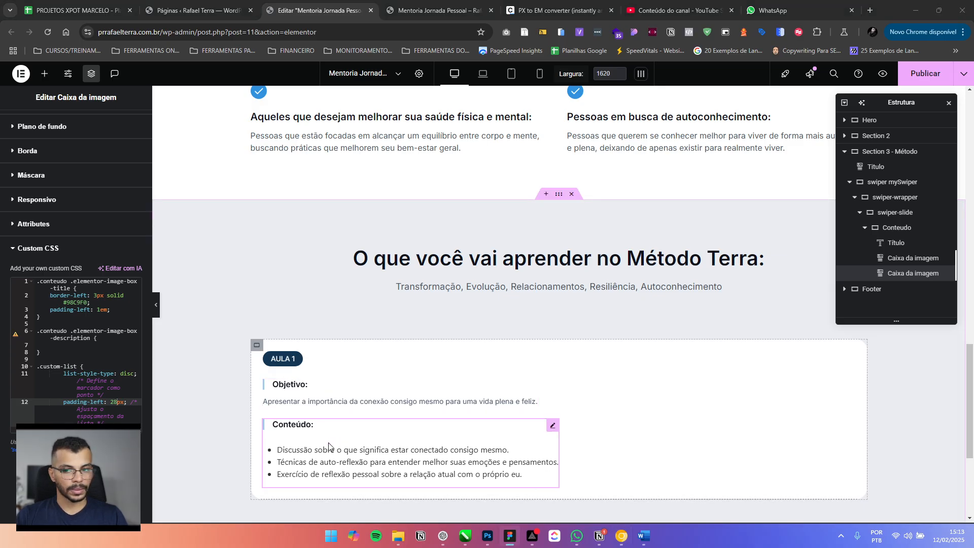
Try replacing the list's padding-left in the .custom-list rule with the shorthand padding: 0px 28px
click(109, 416)
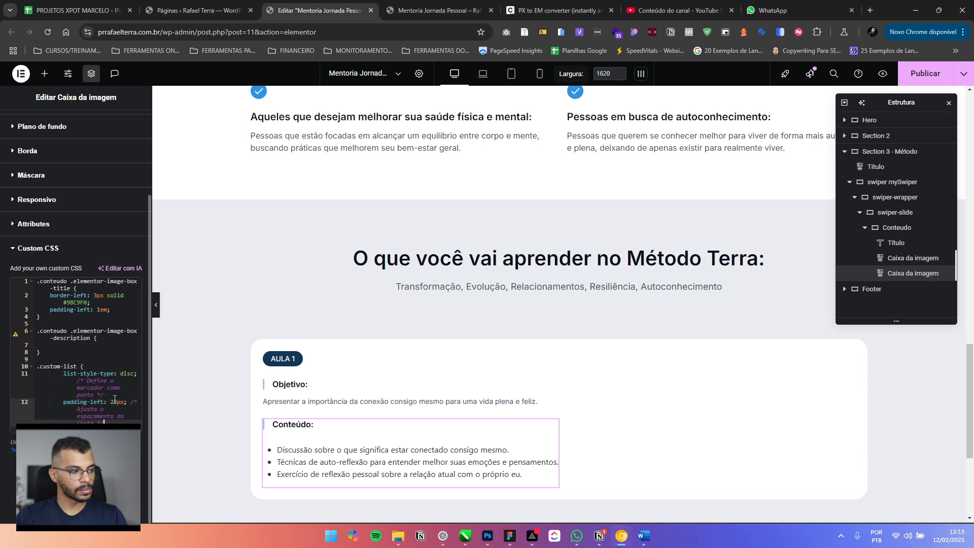
click(100, 401)
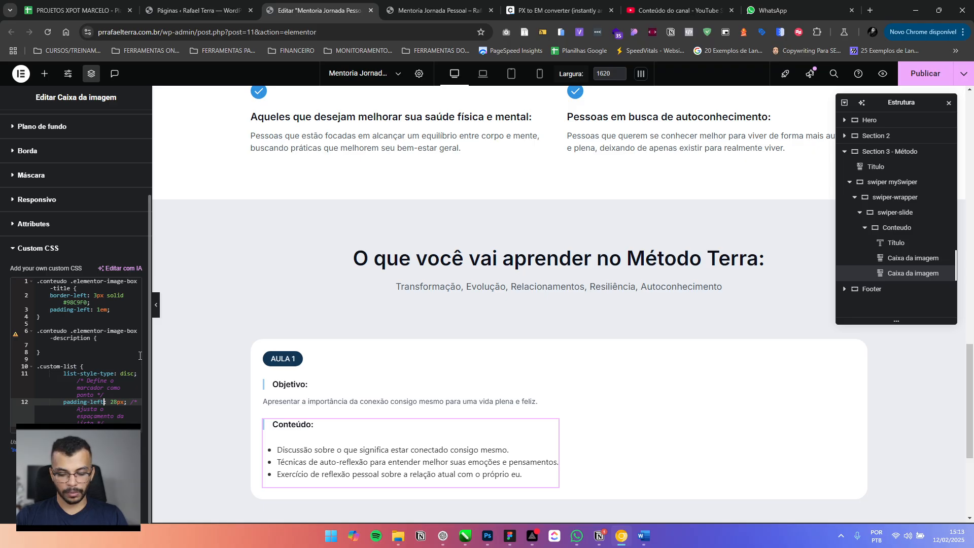
key(BackSpace)
key(BackSpace)
key(BackSpace)
key(BackSpace)
key(Delete)
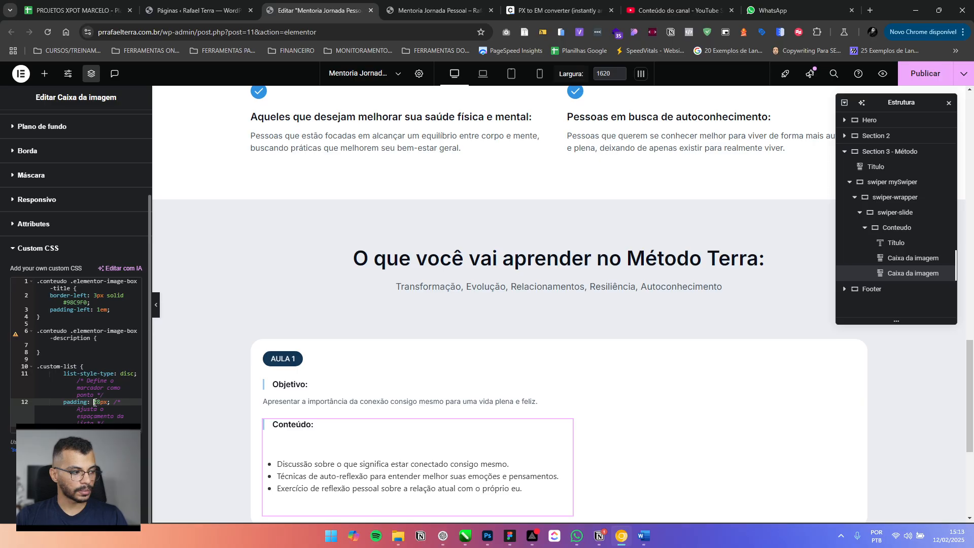
text(0)
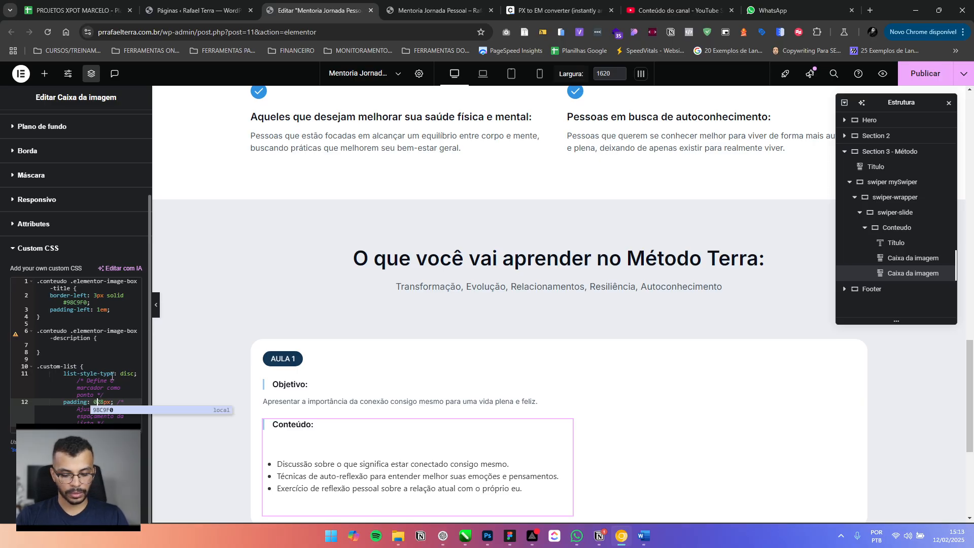
text(px)
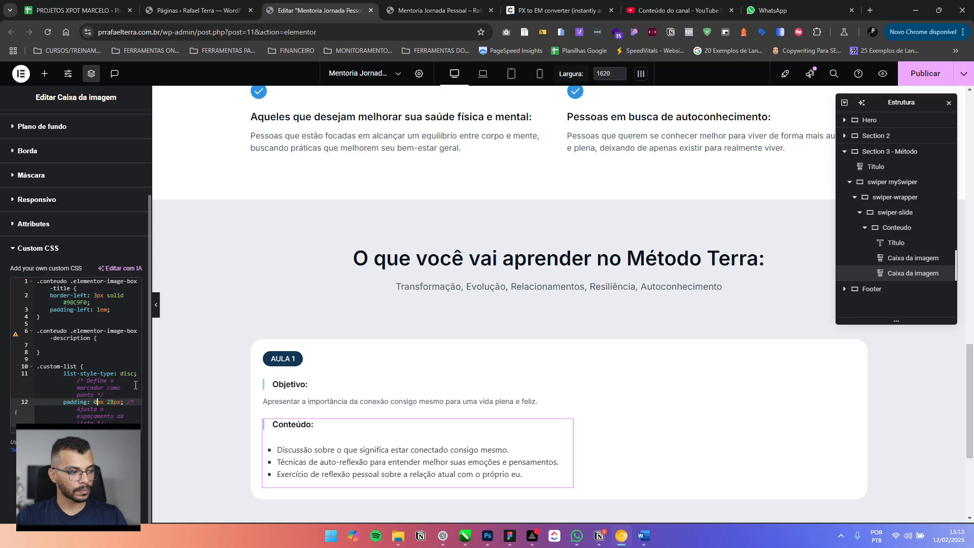
Revert the shorthand in the .custom-list rule to padding-left: 28px
key(Delete)
key(Delete)
key(Delete)
key(BackSpace)
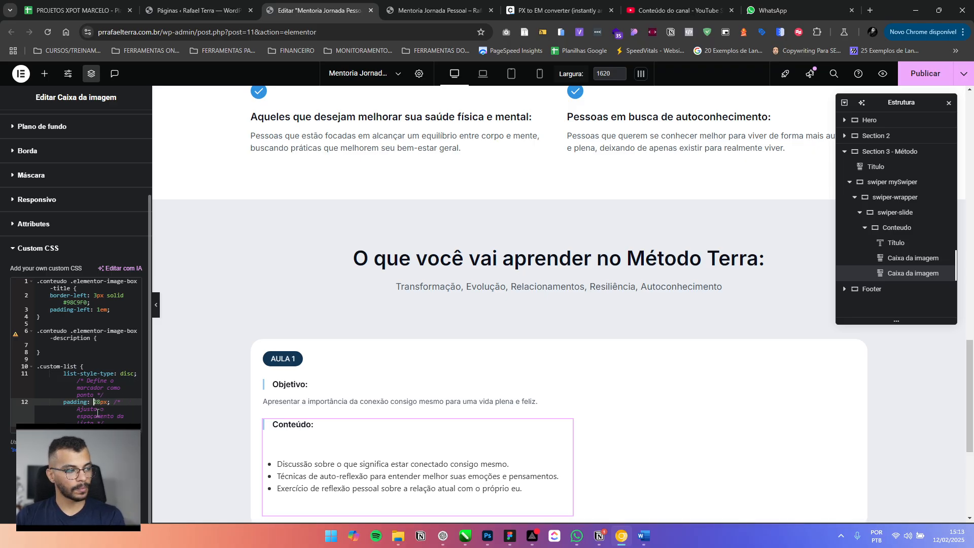
key(Left)
key(Left)
text(-left)
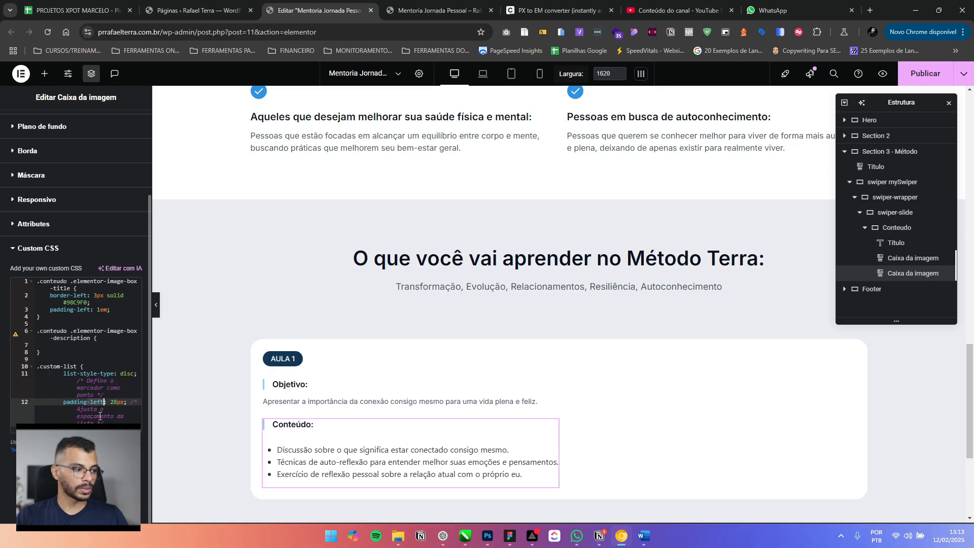
Delete the comment following list-style-type: disc in the .custom-list rule
drag(104, 396, 27, 383)
key(BackSpace)
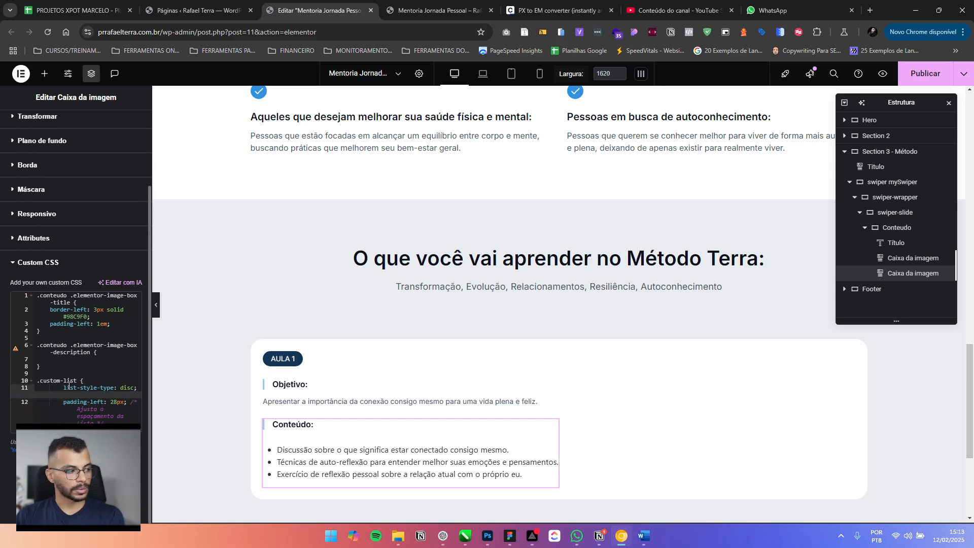
Add a margin-top declaration without a value below list-style-type in the .custom-list rule
key(Return)
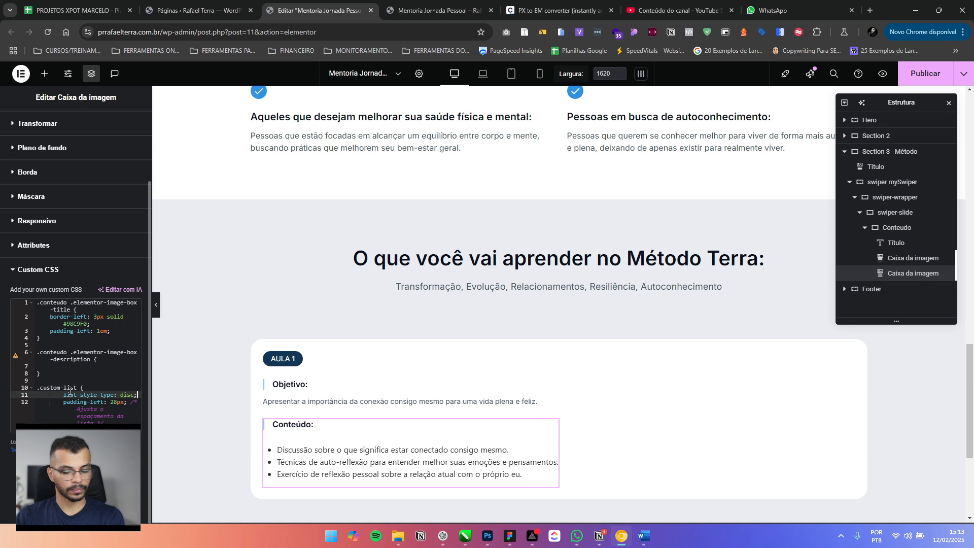
text(m)
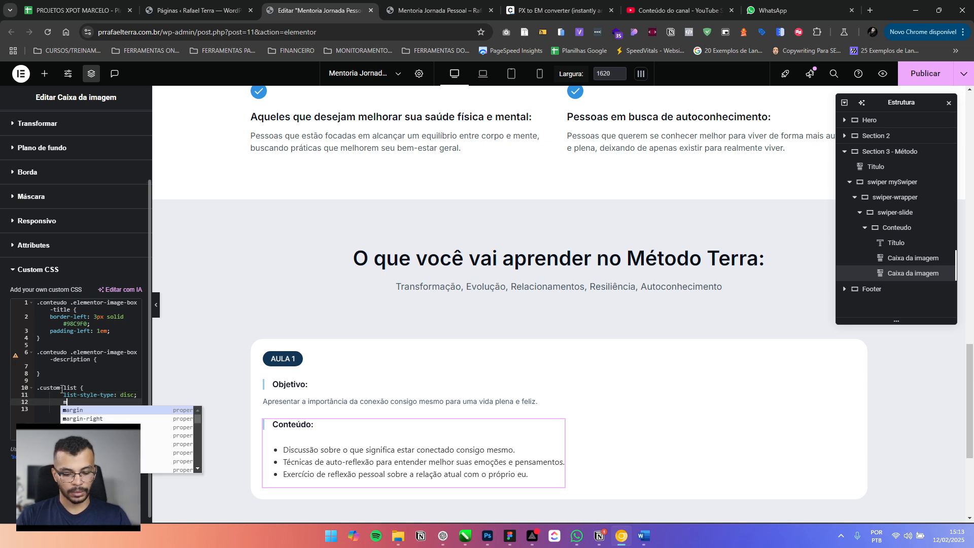
text(argin-)
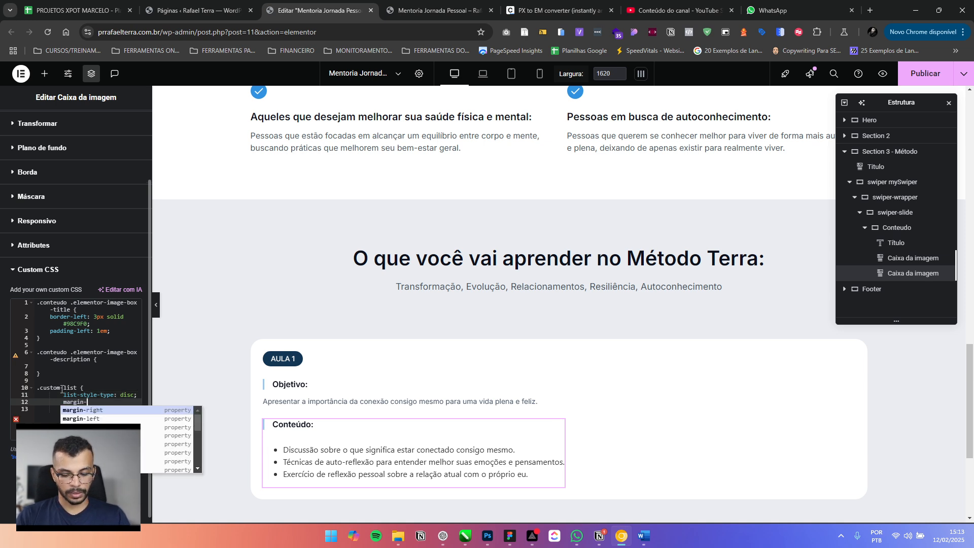
text(top:;)
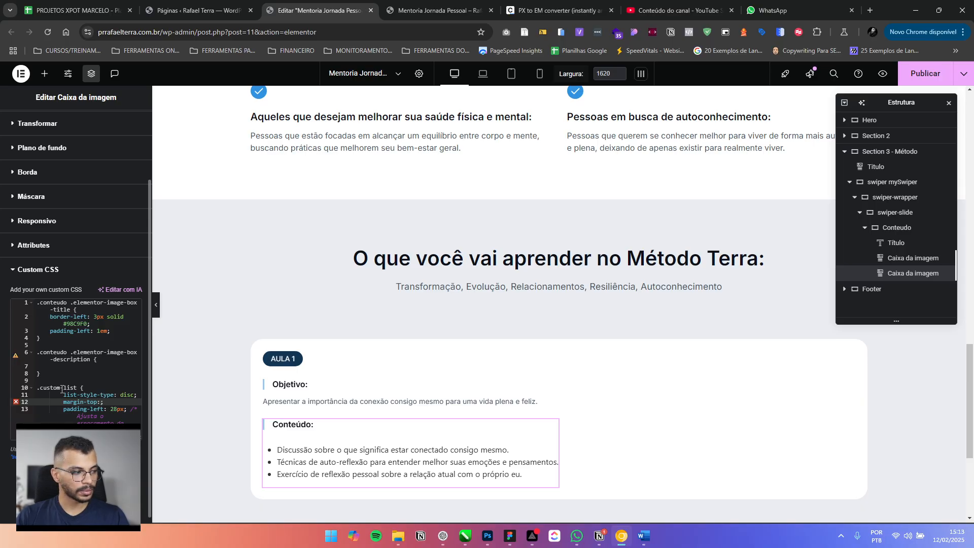
Set the image box's content spacing (Espaçamento do conteúdo) to 0 px in its style settings
scroll(44, 228, up, 5)
click(76, 124)
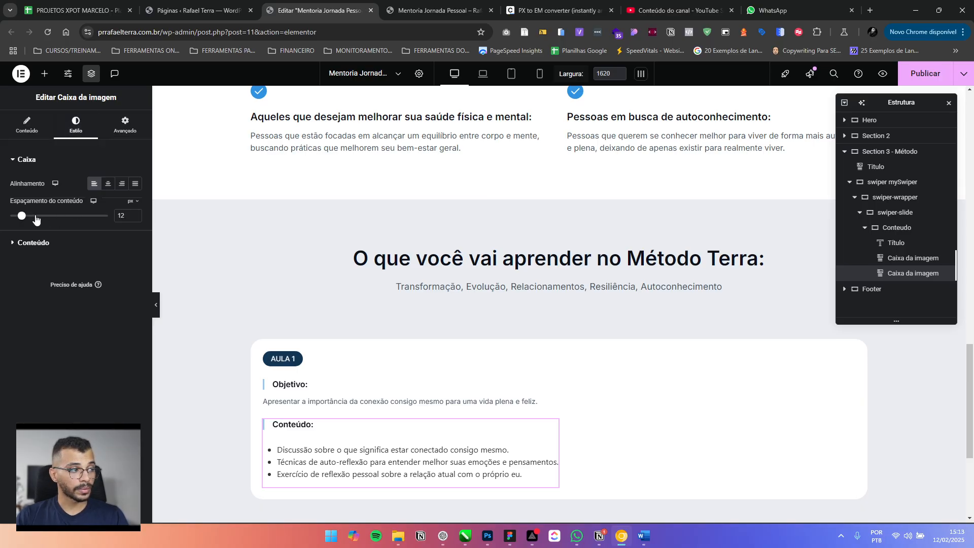
drag(21, 216, 2, 218)
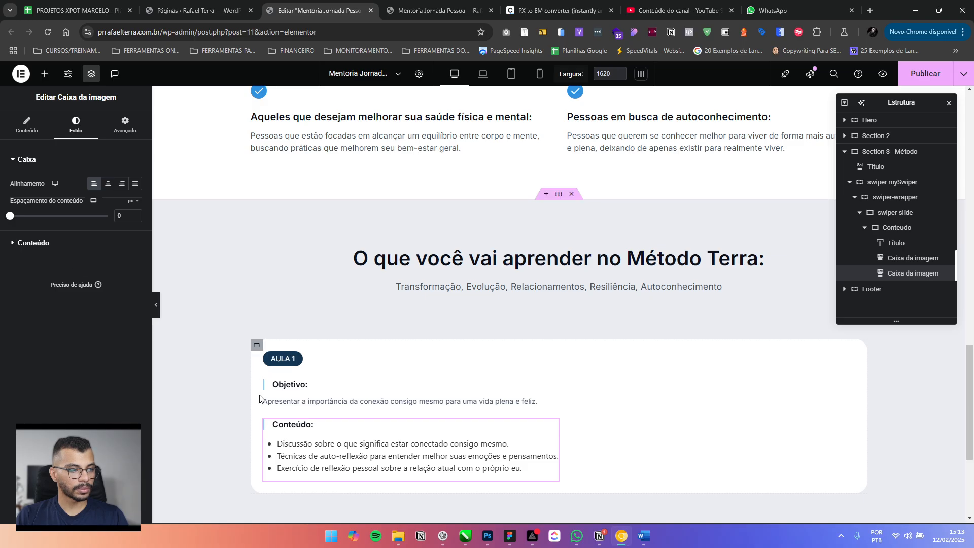
Try a margin-top of -20px in the .custom-list rule of the image box's custom CSS
click(126, 126)
scroll(100, 257, down, 5)
scroll(76, 355, down, 5)
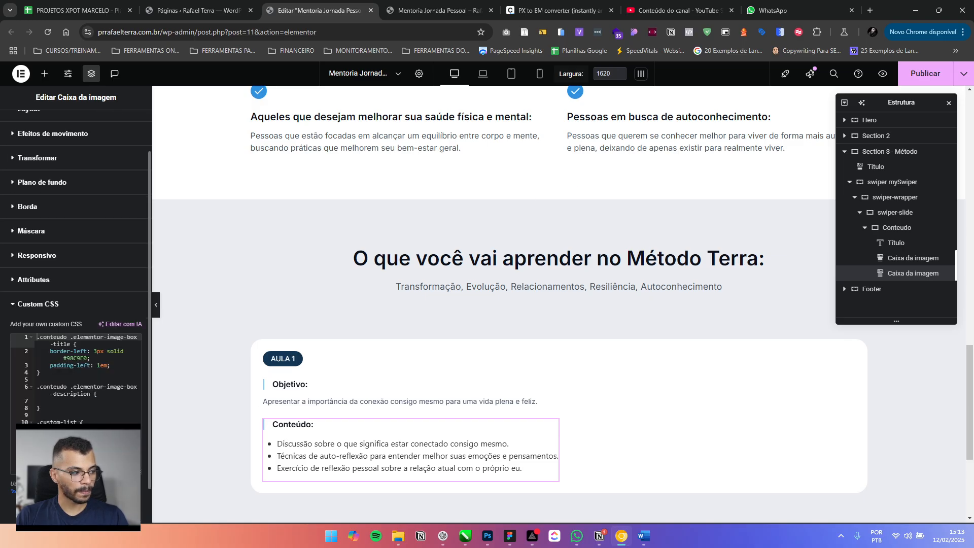
drag(104, 395, 67, 389)
click(74, 394)
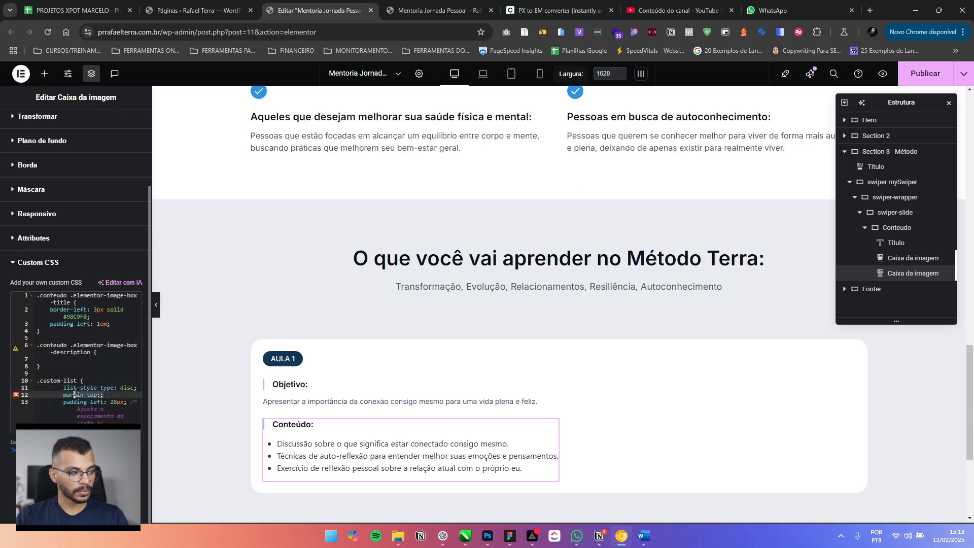
click(102, 394)
text(-)
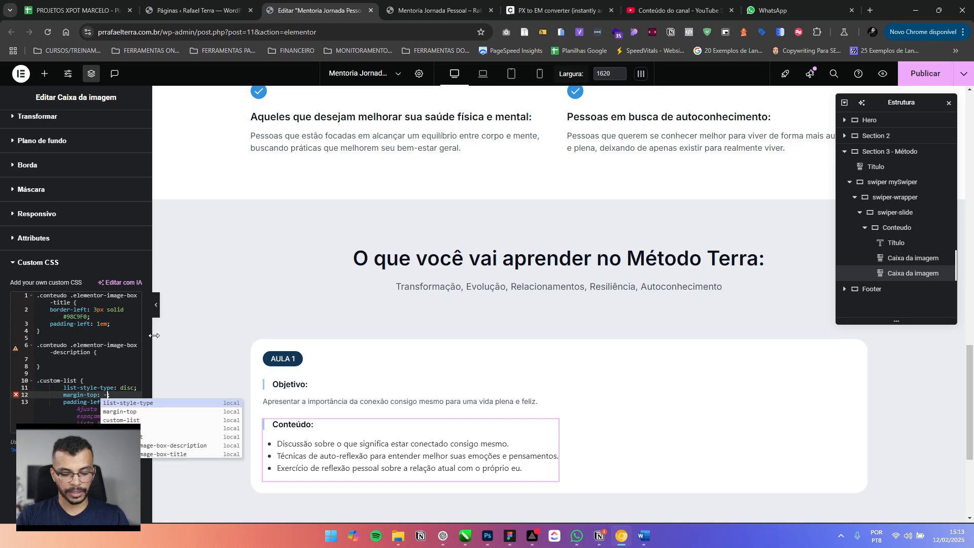
text(20px)
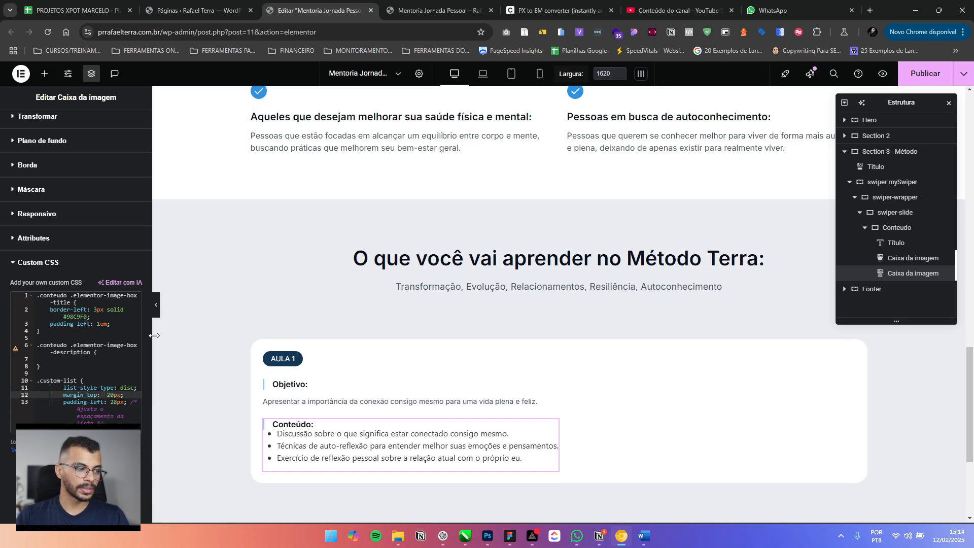
text(;)
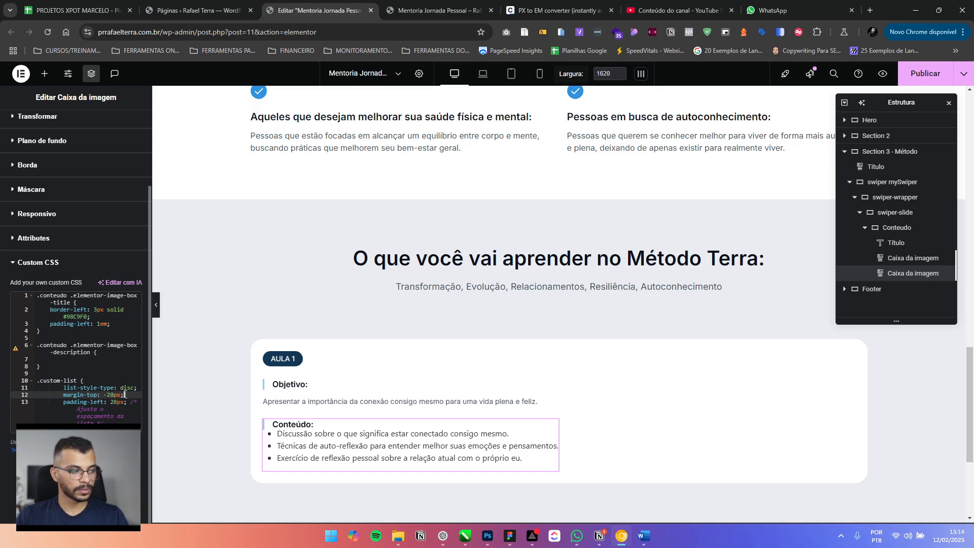
Remove the margin-top: -20px line from the .custom-list rule
drag(124, 394, 32, 396)
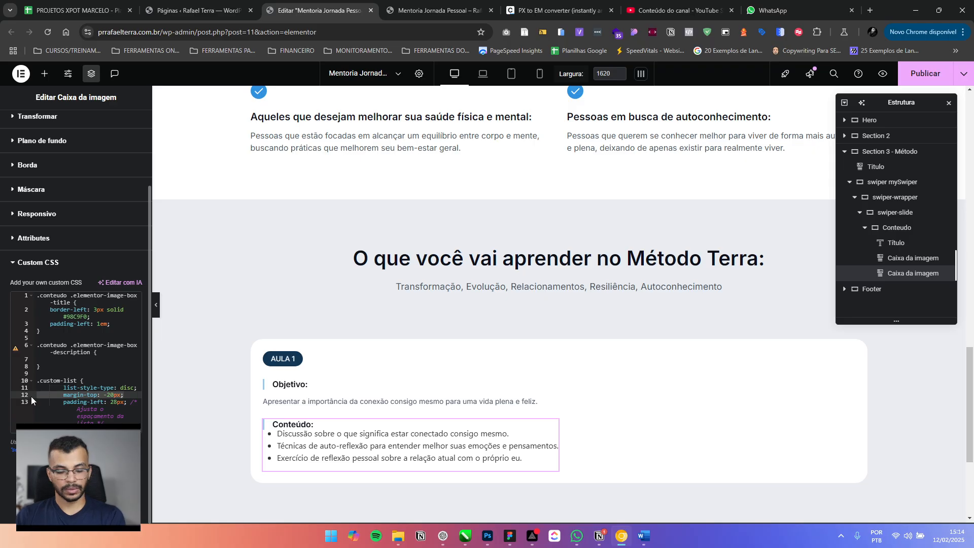
key(BackSpace)
key(BackSpace)
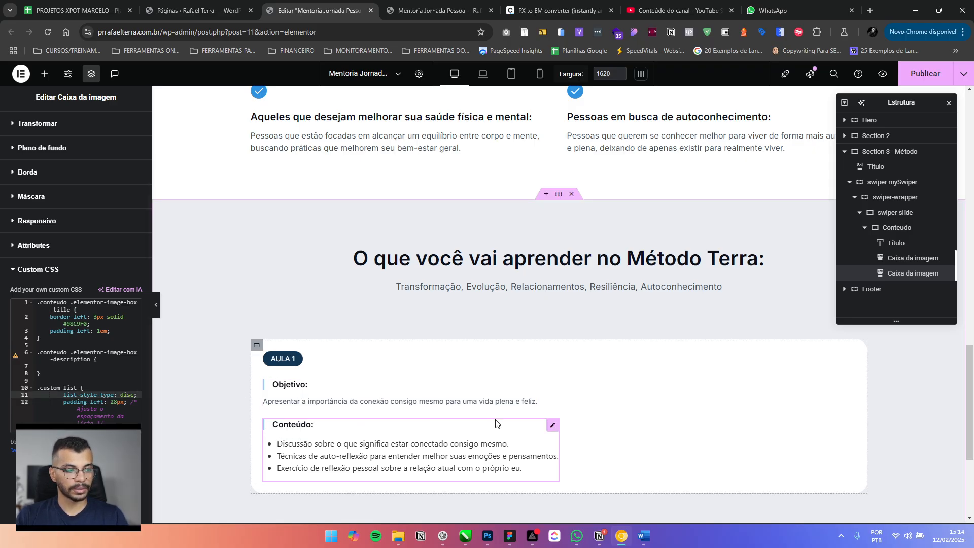
Delete the comment following padding-left: 28px in the .custom-list rule
key(alt+Tab)
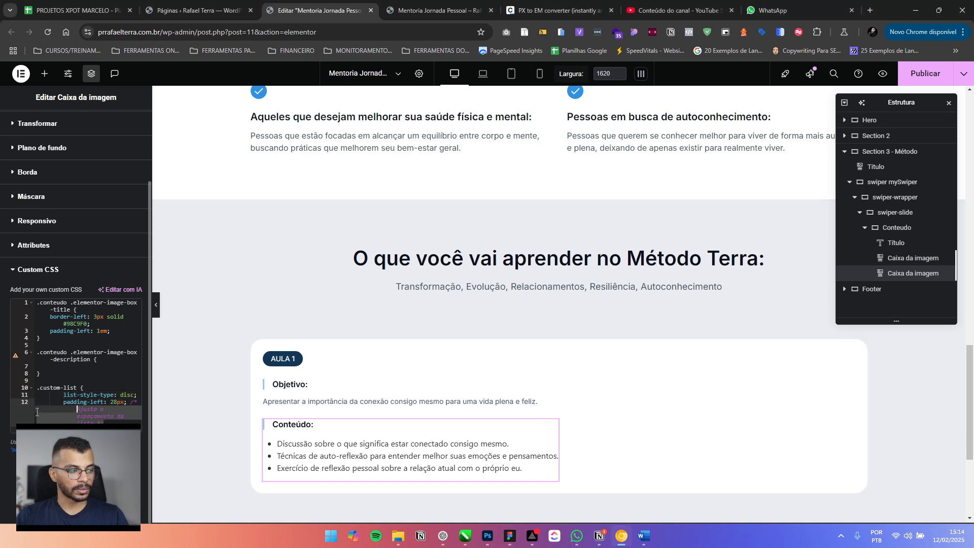
key(BackSpace)
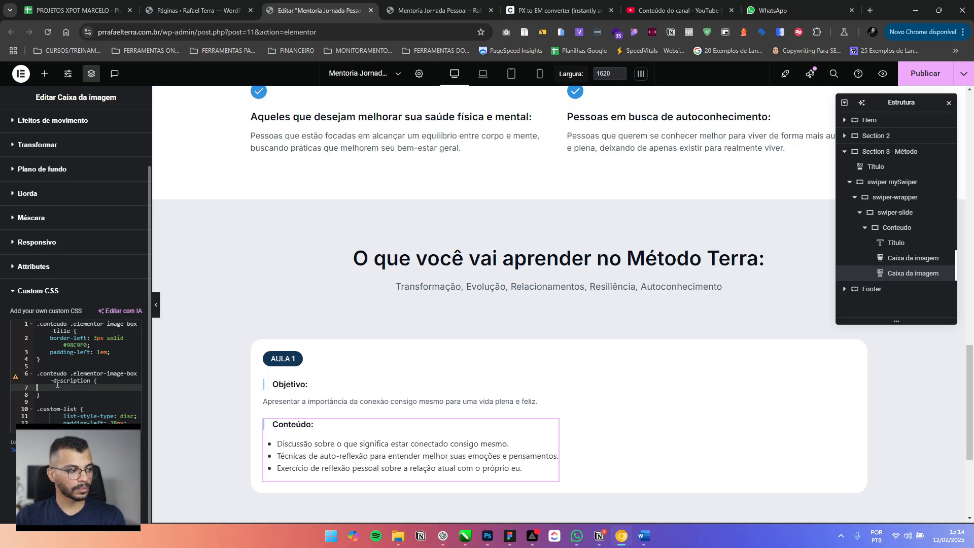
Delete the empty .conteudo .elementor-image-box-description rule from the custom CSS and publish the page
click(44, 394)
drag(44, 394, 36, 376)
key(BackSpace)
key(BackSpace)
key(BackSpace)
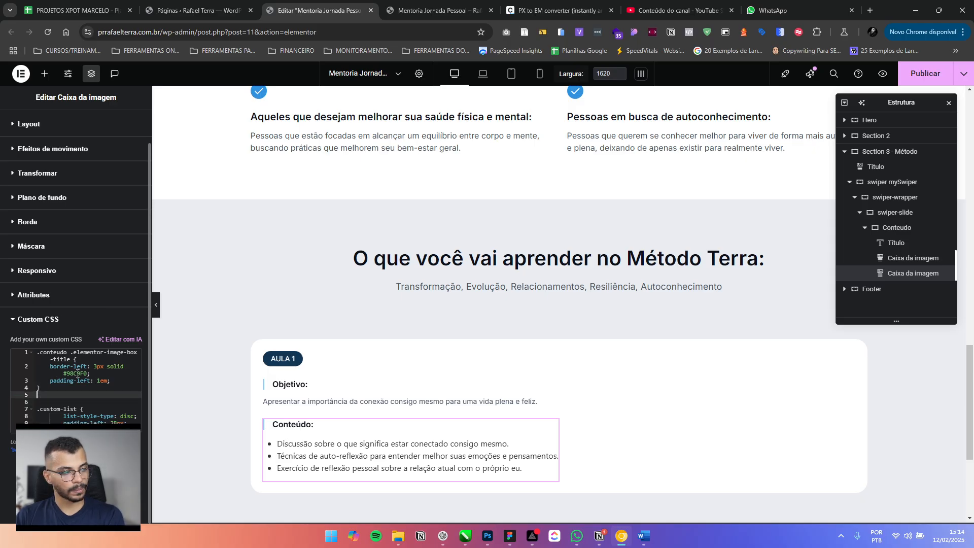
click(926, 73)
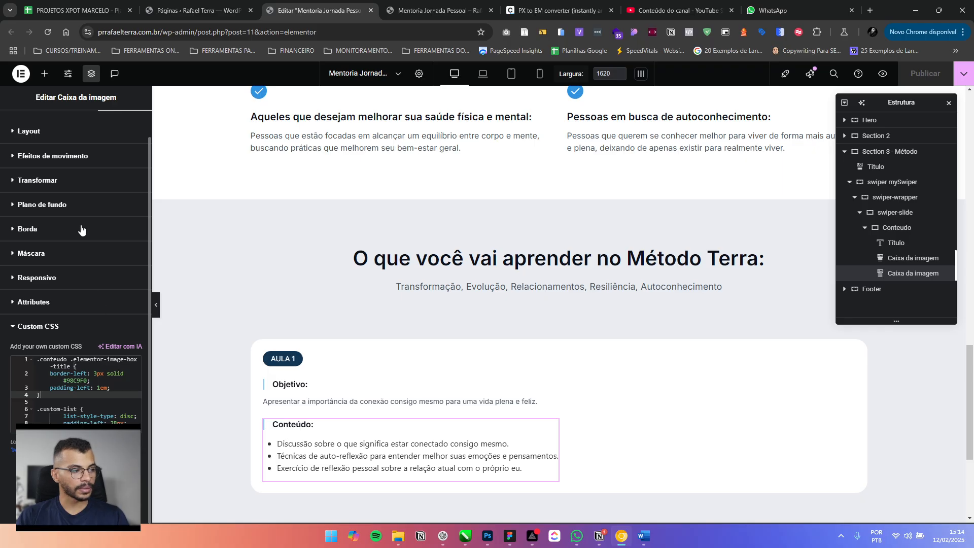
Review the Conteúdo image box's description markup, title and description styling, and advanced settings
scroll(48, 225, up, 2)
click(27, 124)
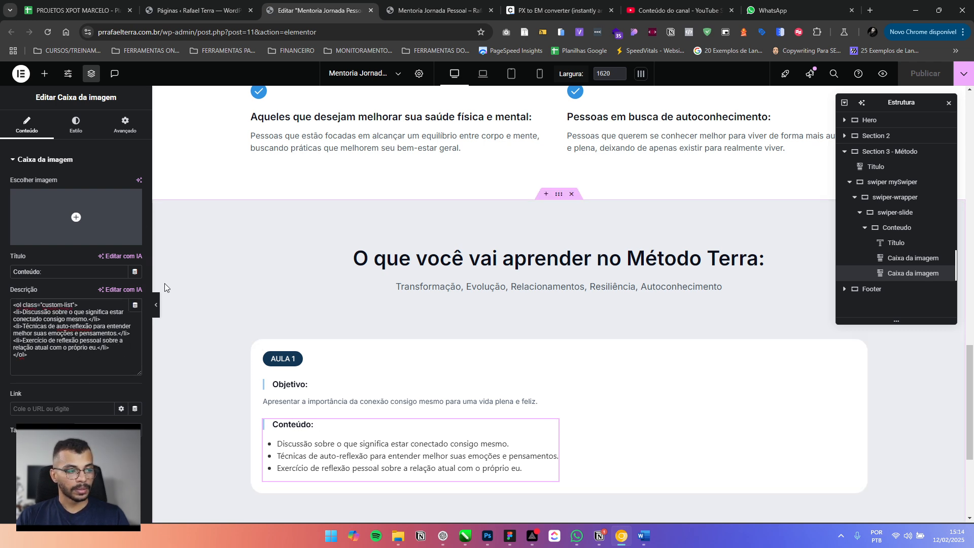
click(76, 126)
click(57, 243)
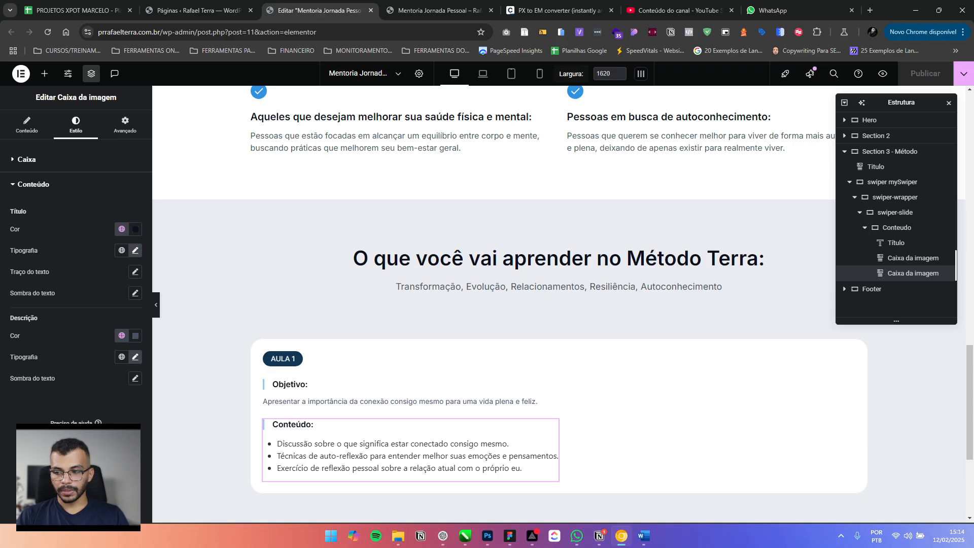
click(125, 124)
scroll(83, 317, down, 5)
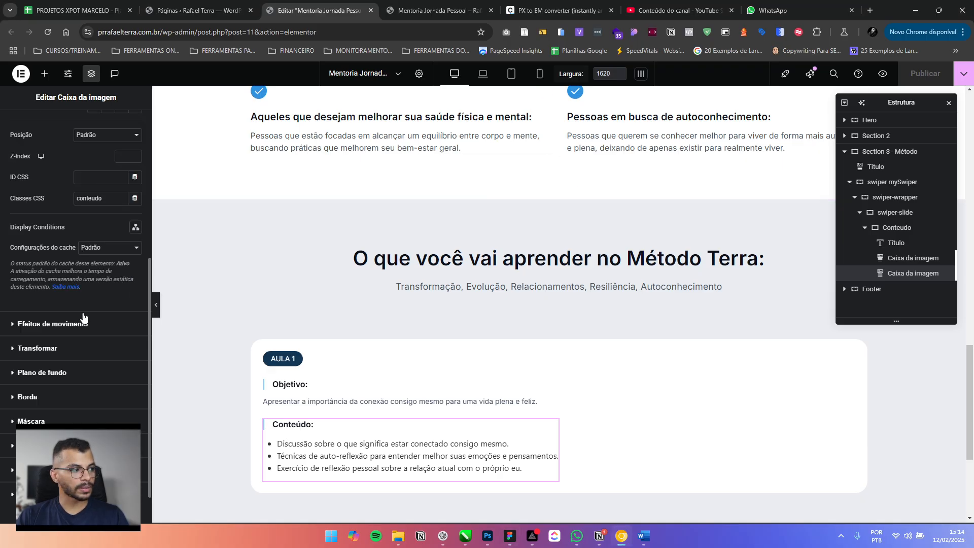
Add a color declaration to the Conteúdo image box's custom CSS and publish the page
scroll(83, 317, down, 2)
click(76, 422)
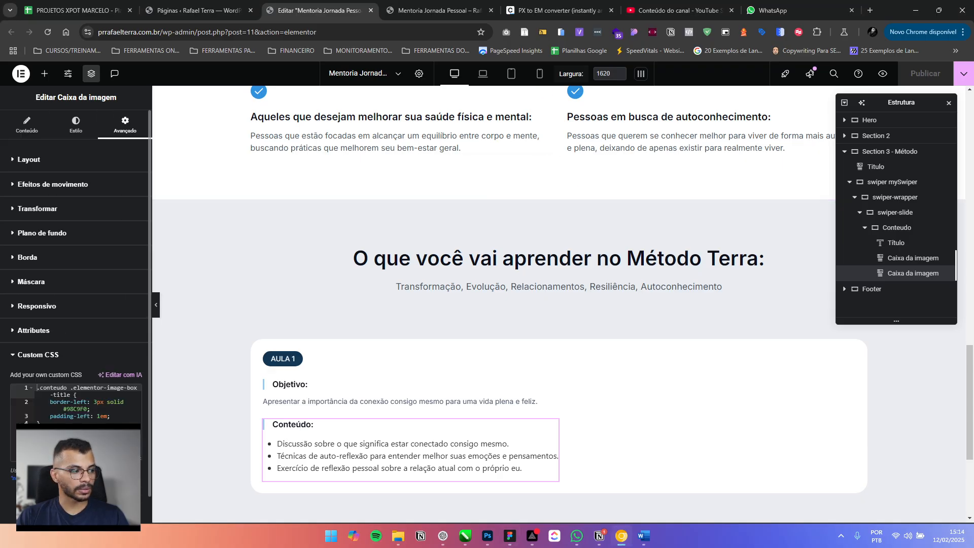
click(101, 452)
key(Return)
text(col)
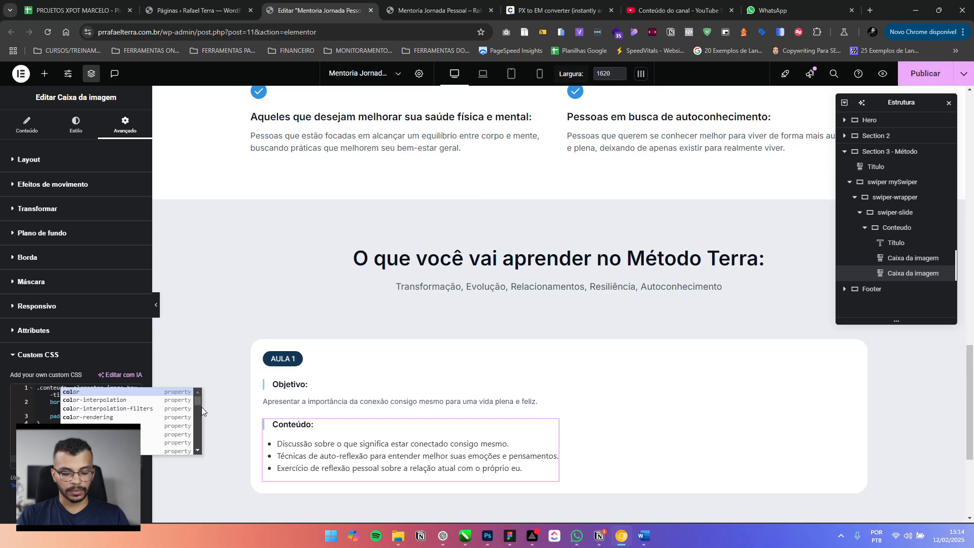
text(or:)
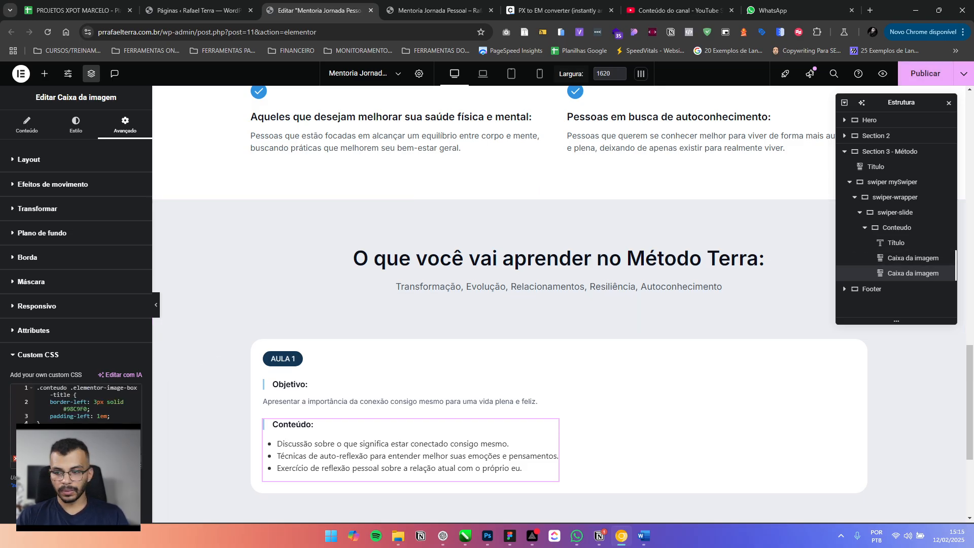
click(919, 83)
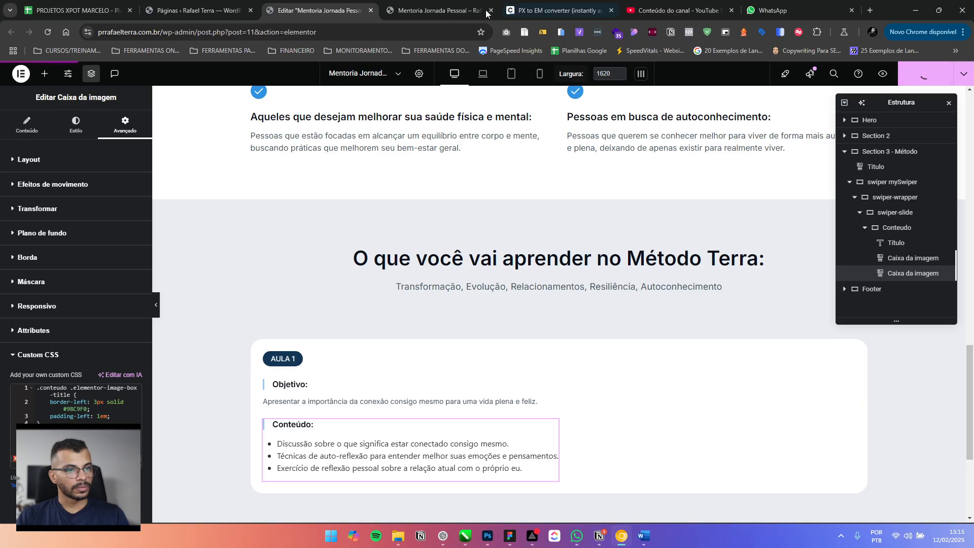
Check the Aula 1 card's bullet list in the page preview
click(422, 11)
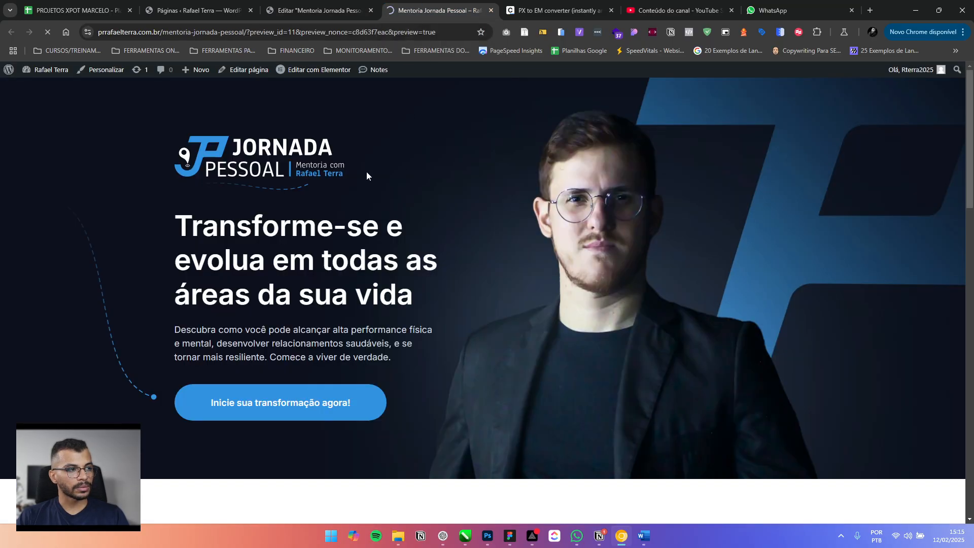
scroll(438, 221, down, 15)
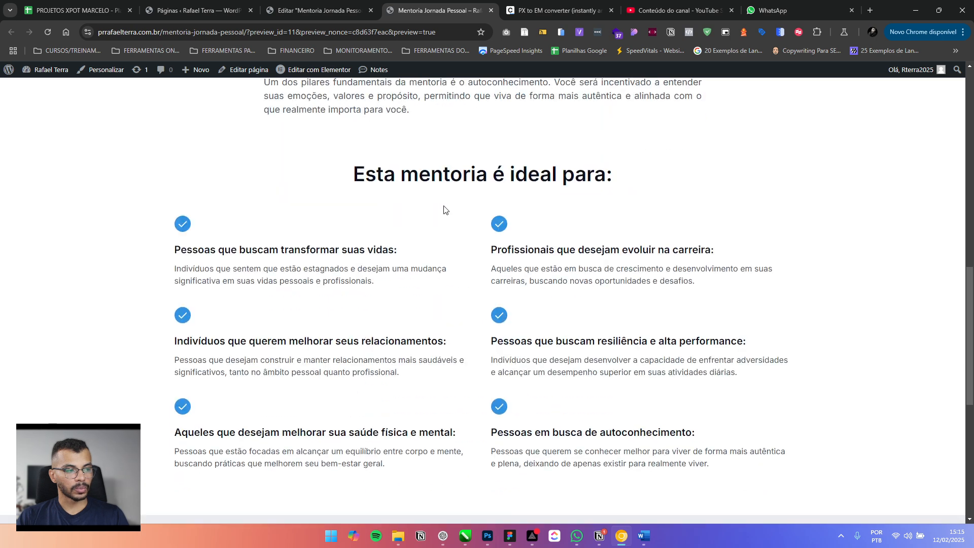
scroll(444, 209, down, 7)
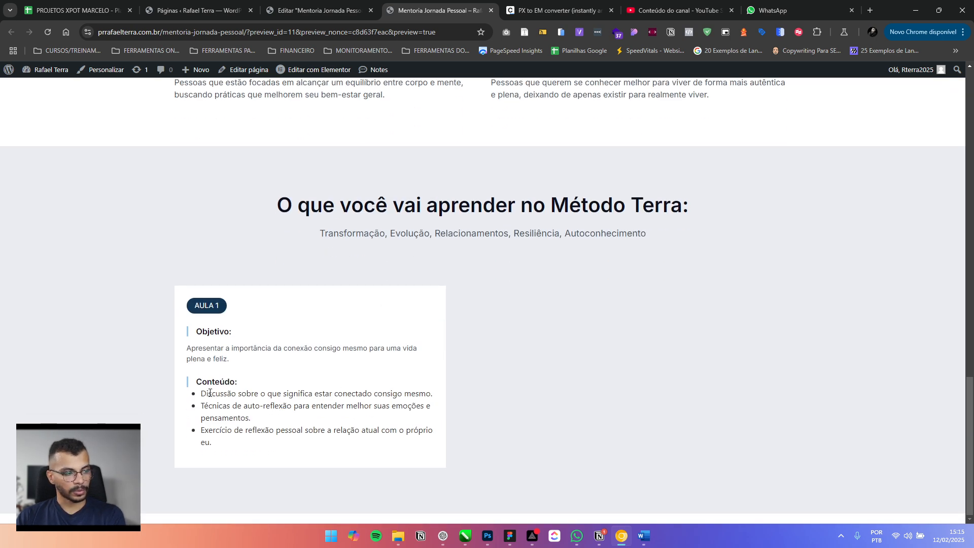
Inspect the Objetivo description paragraph in the preview and trace its color variable to the definition
key(F12)
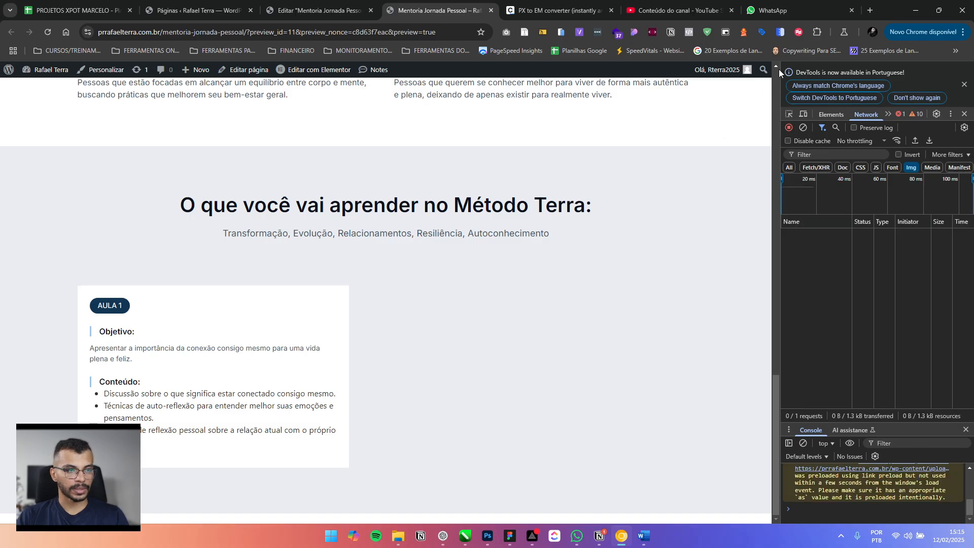
click(789, 114)
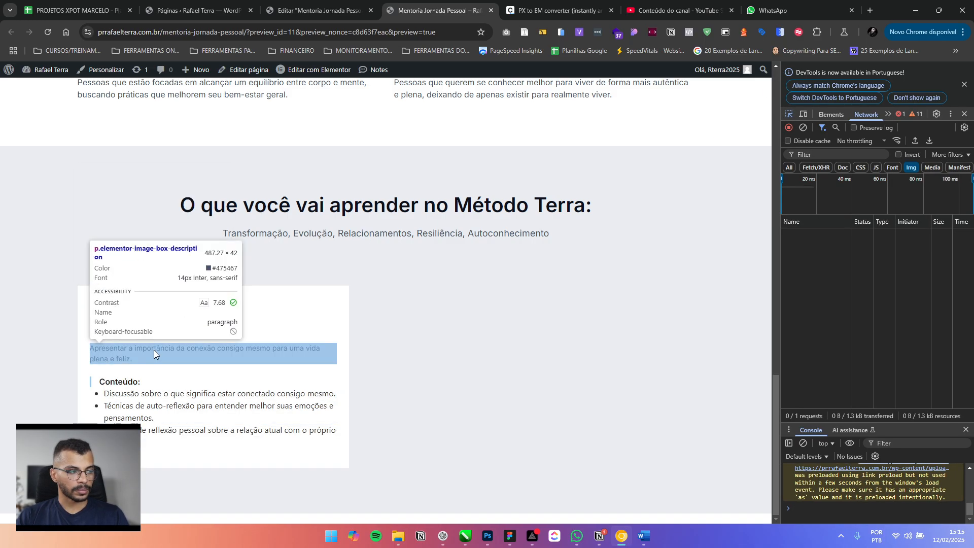
click(154, 351)
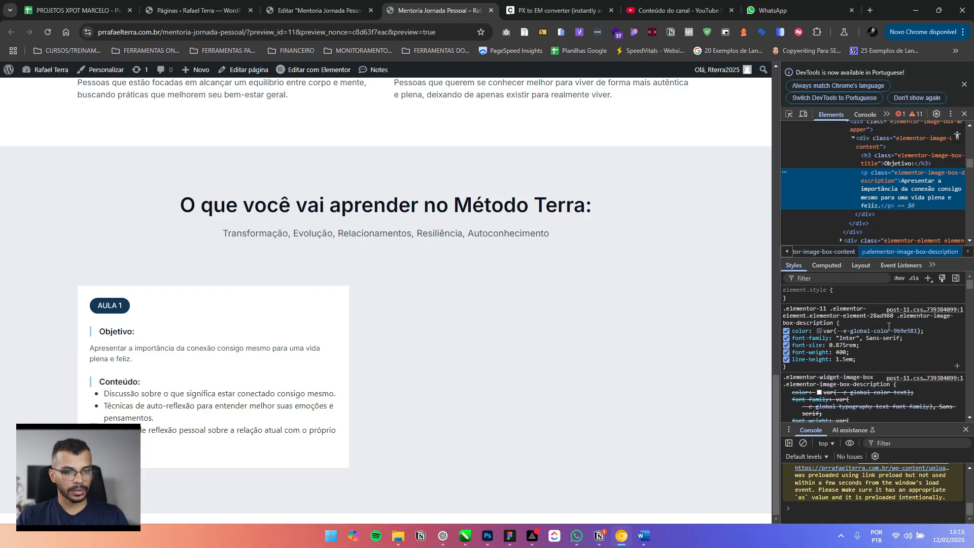
click(846, 336)
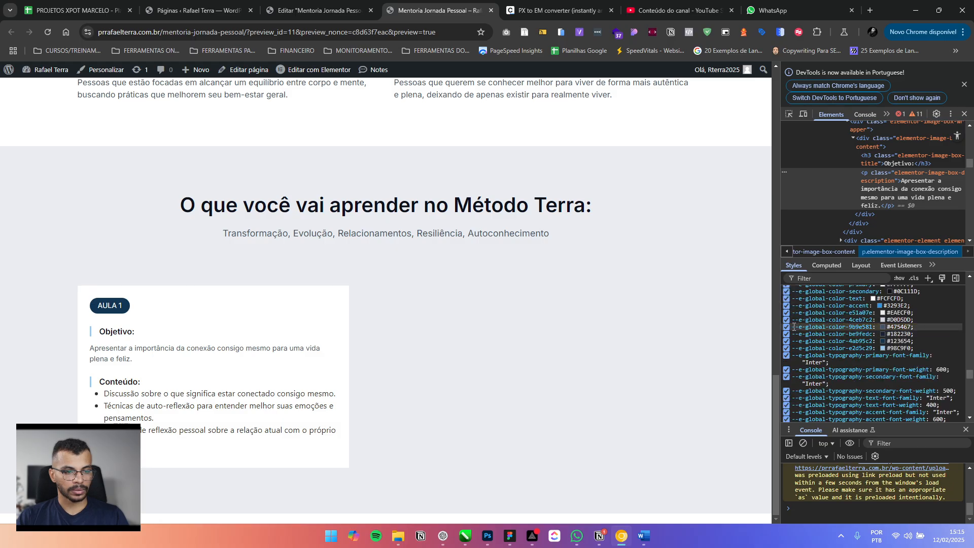
Copy the variable name --e-global-color-9b9e581 and use it as the color value in the Conteúdo image box's custom CSS
mouse_move(794, 328)
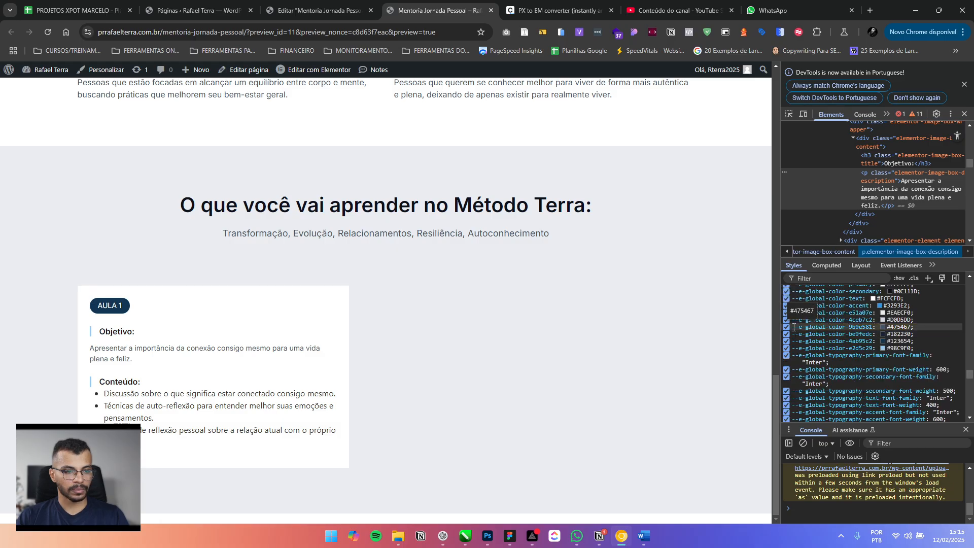
drag(793, 328, 871, 327)
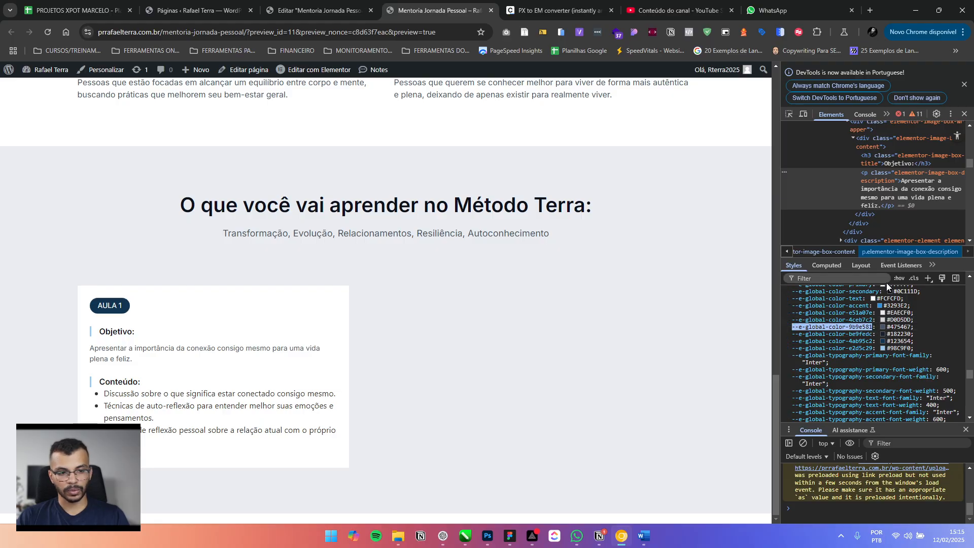
scroll(816, 338, up, 2)
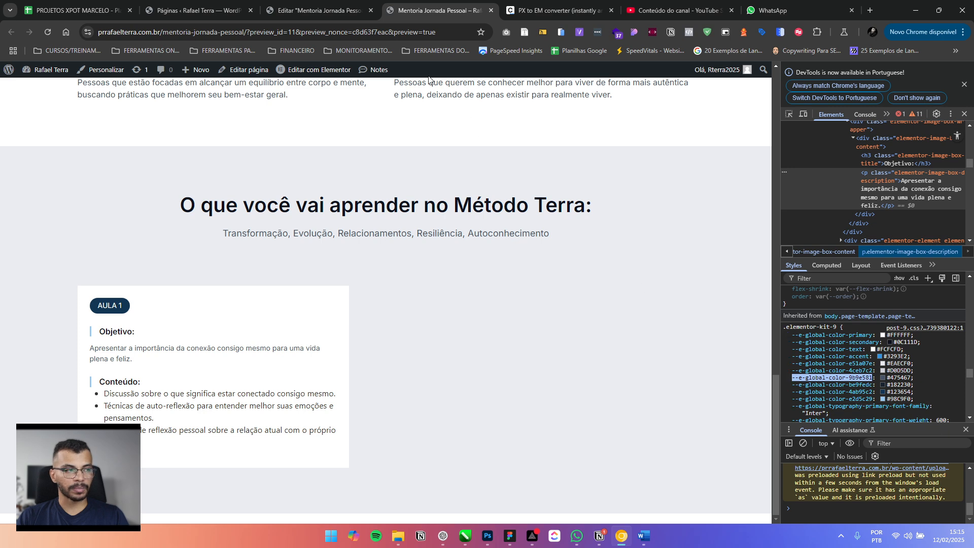
click(317, 10)
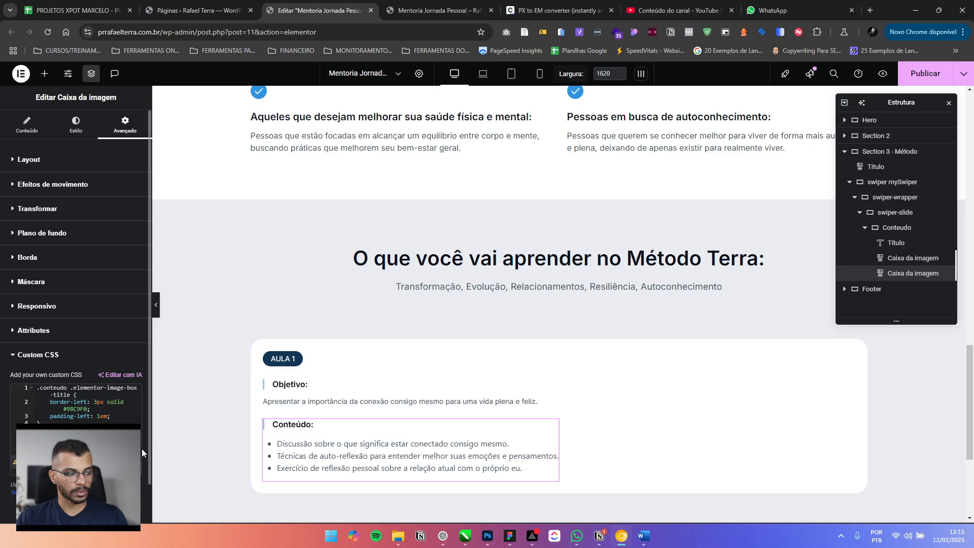
click(101, 445)
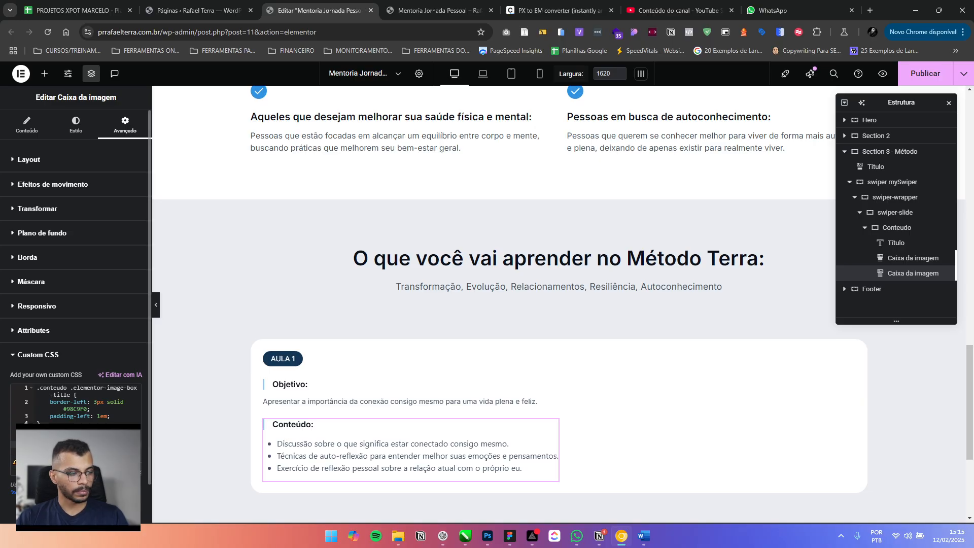
Set the Conteúdo image box's content spacing to 12 px and publish the page
click(76, 124)
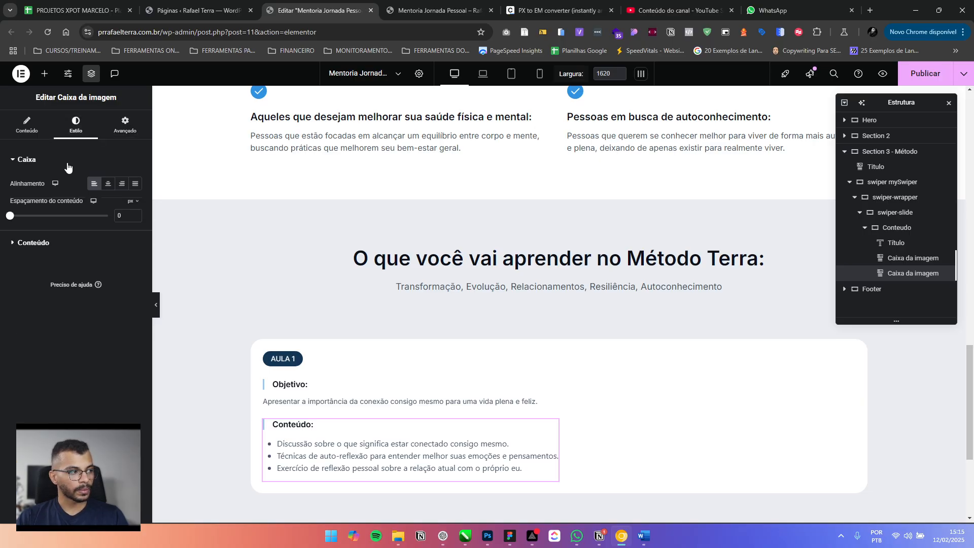
click(118, 216)
text(12)
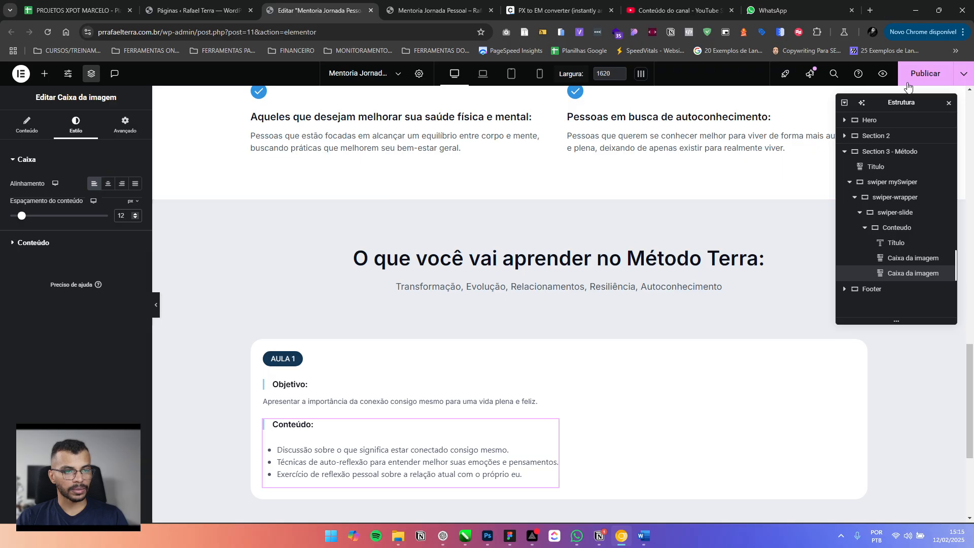
click(908, 81)
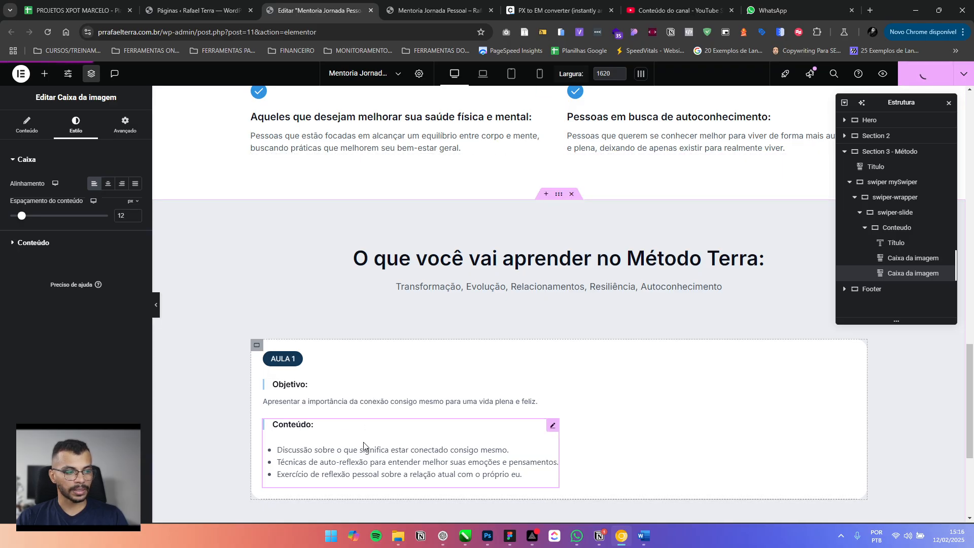
Reload the preview and check the list color and spacing in the Aula 1 card
click(435, 8)
key(F5)
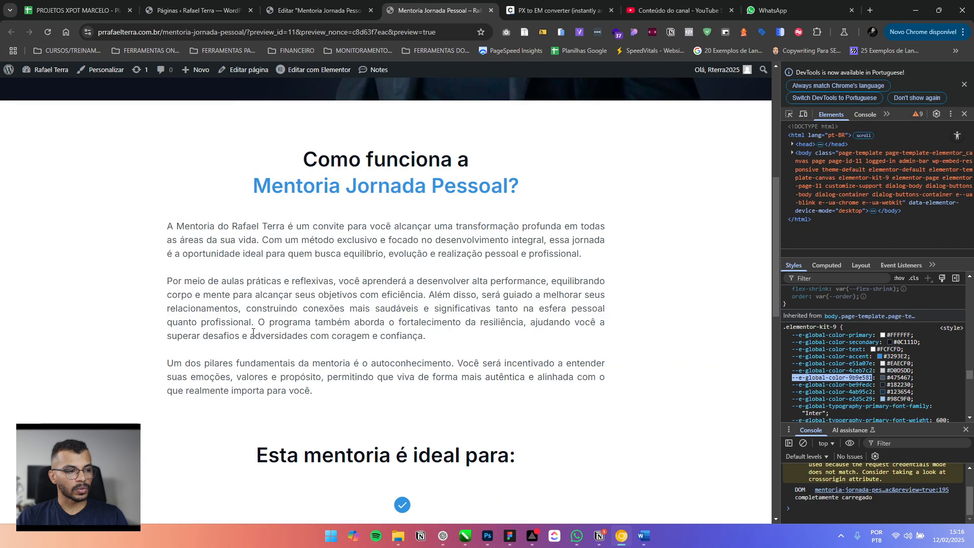
scroll(253, 332, down, 12)
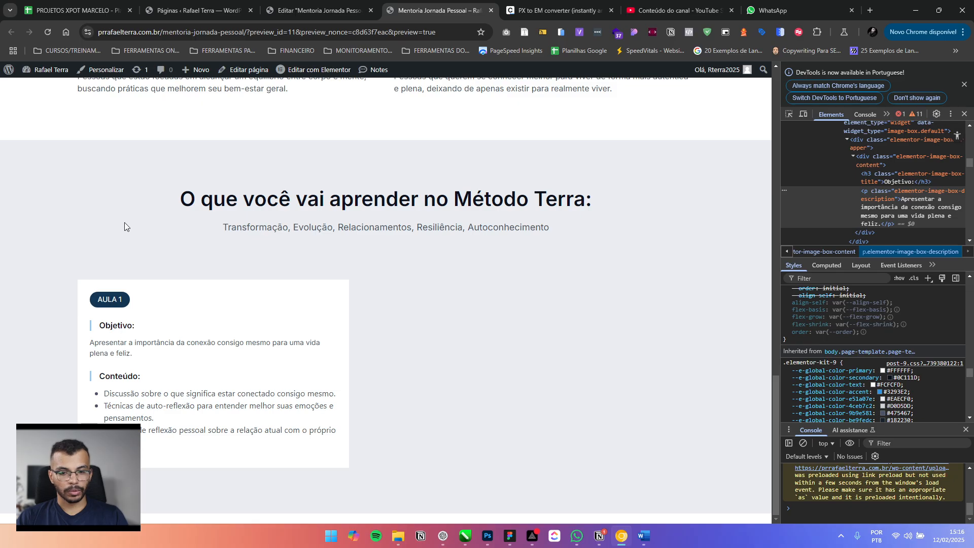
Switch the border radius unit of the Conteudo container to em in the page editor
click(319, 10)
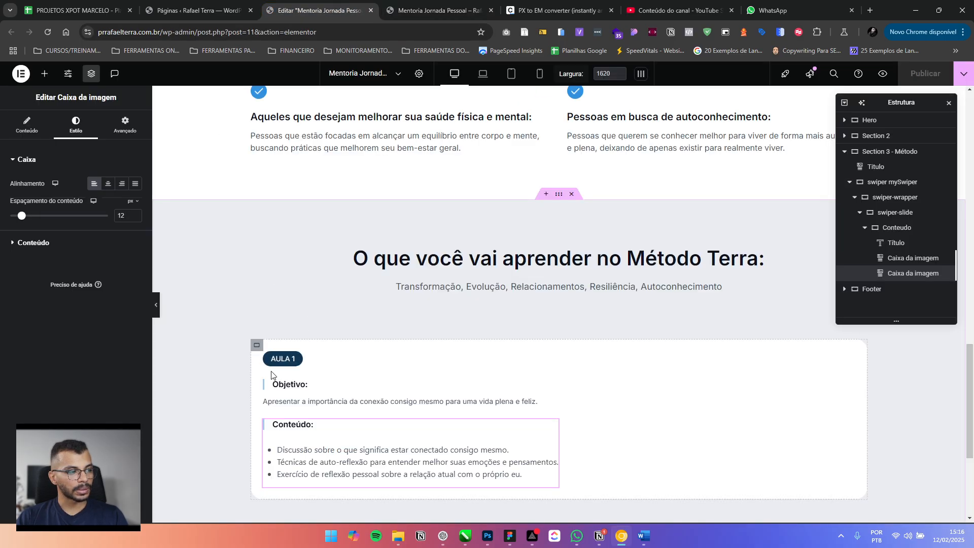
click(897, 227)
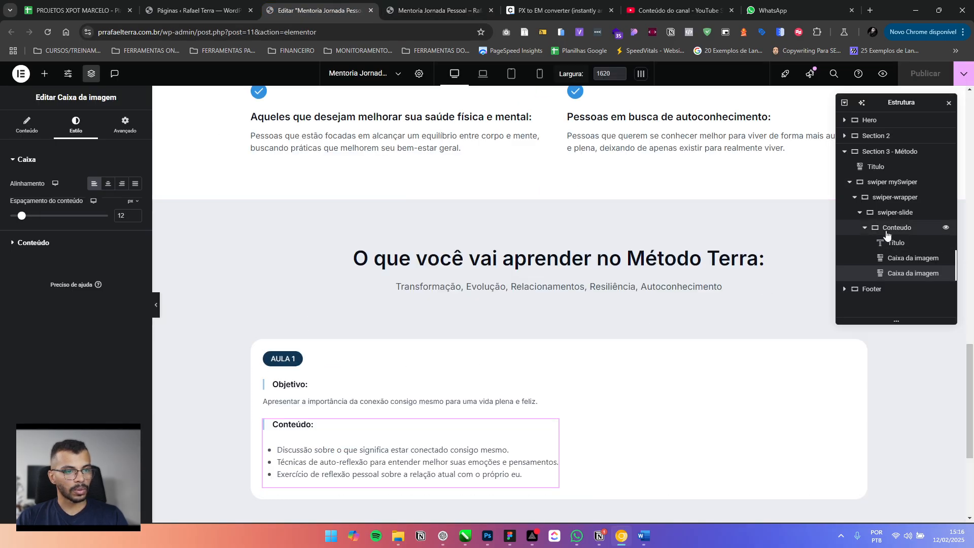
click(90, 129)
click(78, 278)
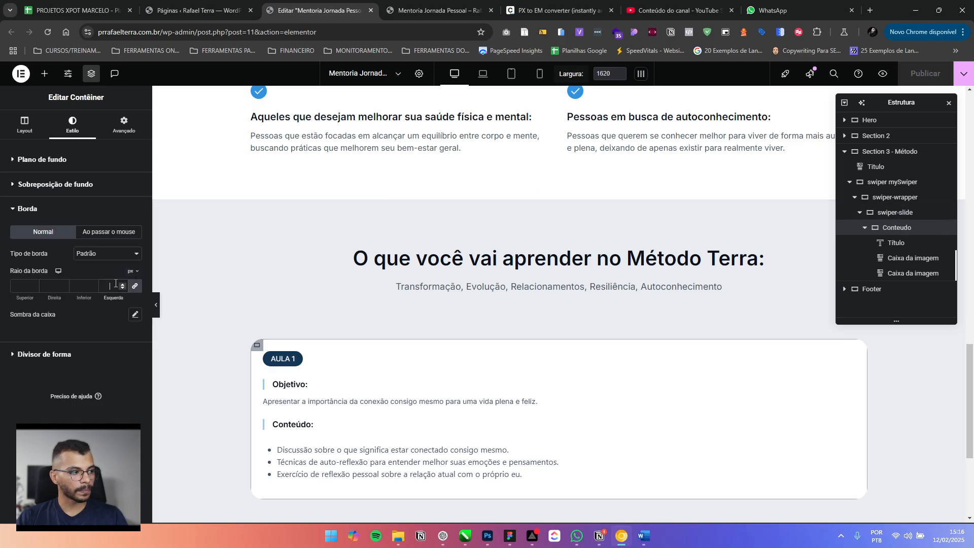
click(131, 272)
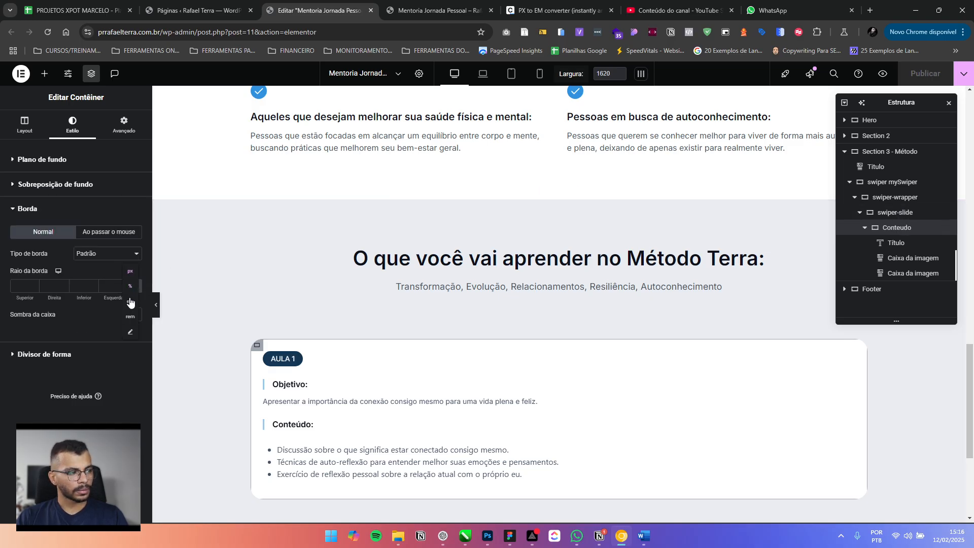
click(130, 301)
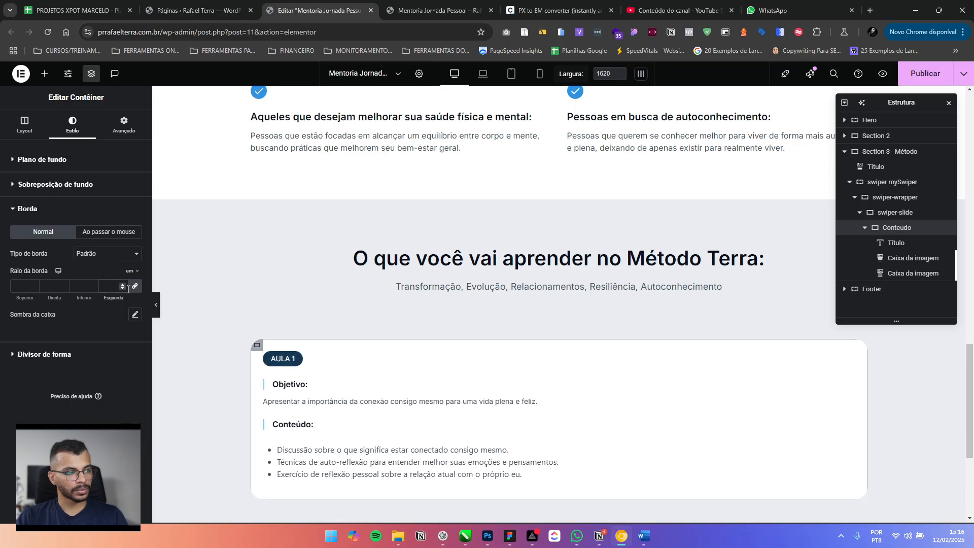
Set the Conteudo container's border radius to 1,5 em on all four corners and publish the page
click(127, 289)
click(134, 285)
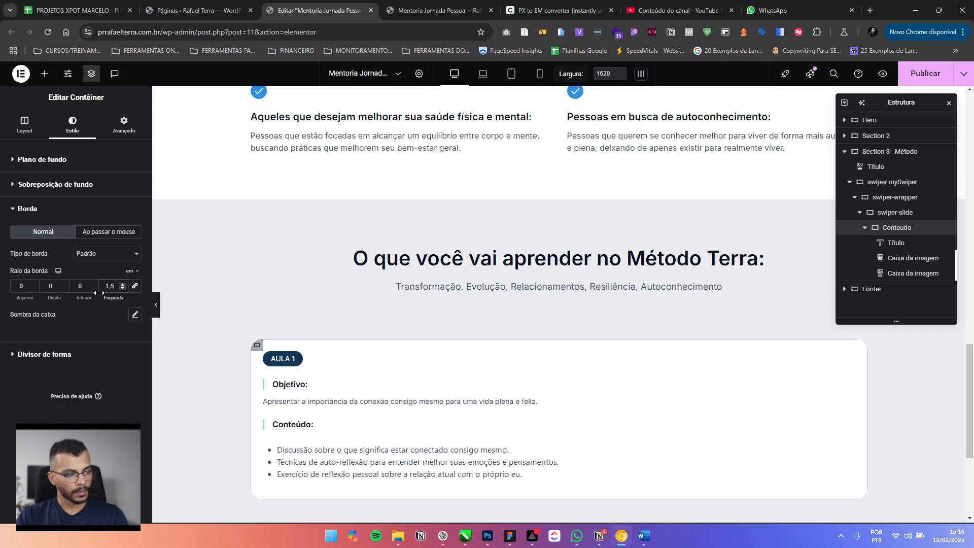
drag(85, 287, 17, 287)
text(1,5)
text(1,5)
click(90, 271)
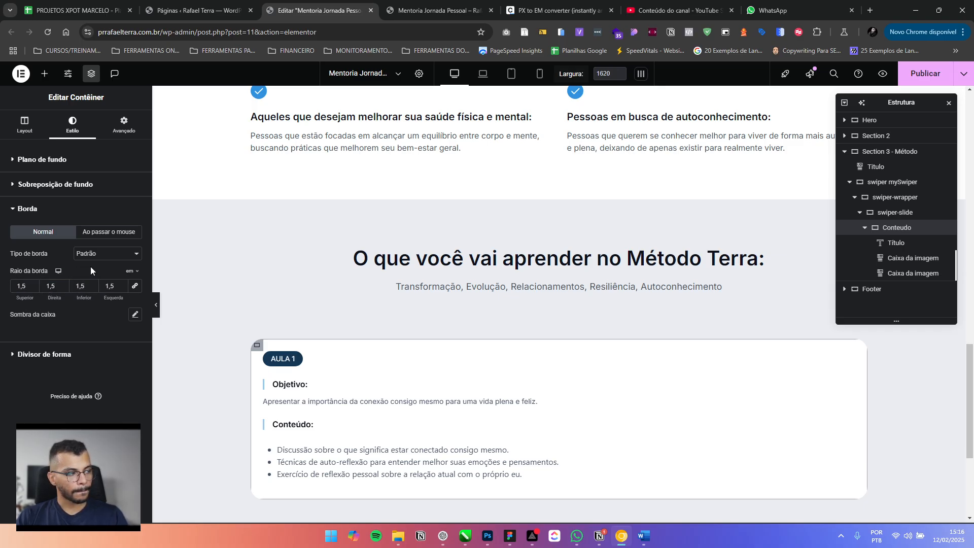
click(926, 74)
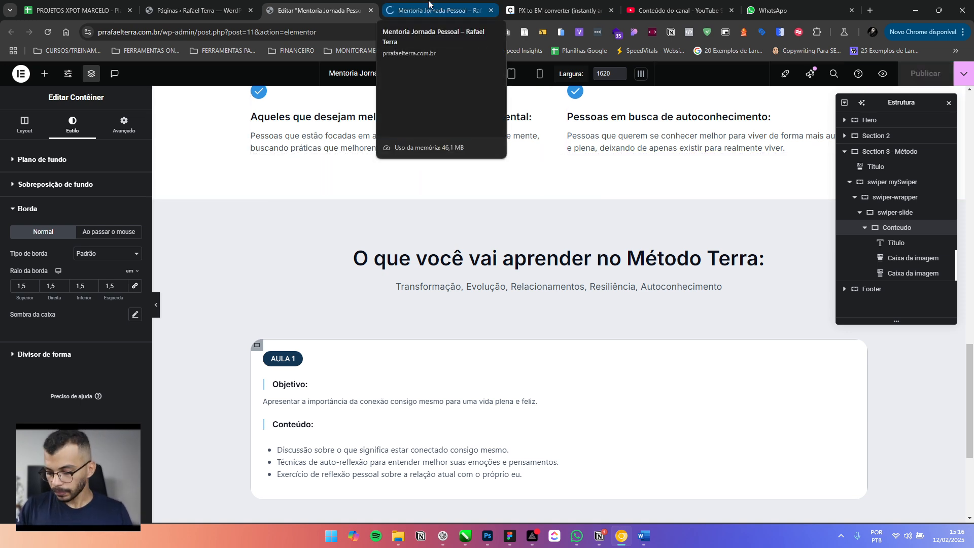
Check the corners of the Aula 1 card in the updated preview
click(428, 10)
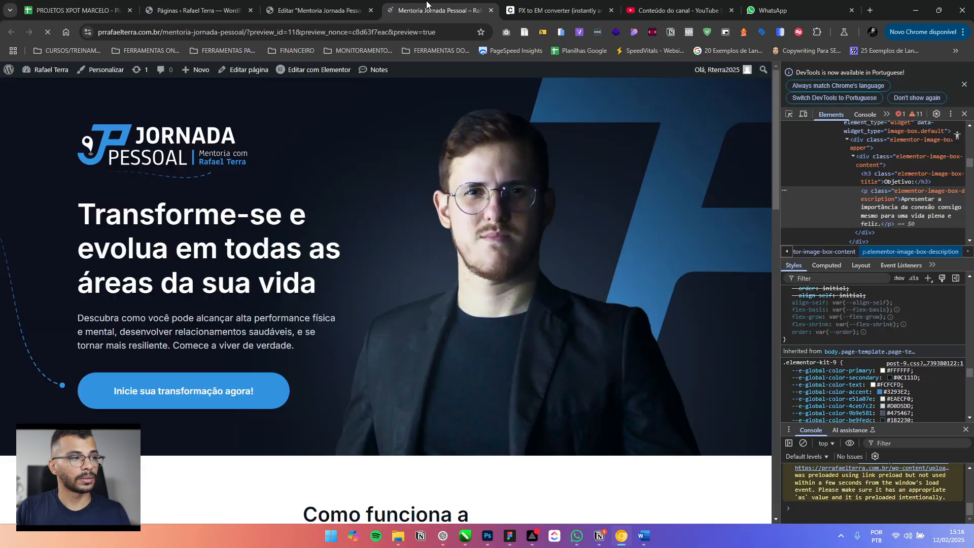
scroll(410, 201, down, 9)
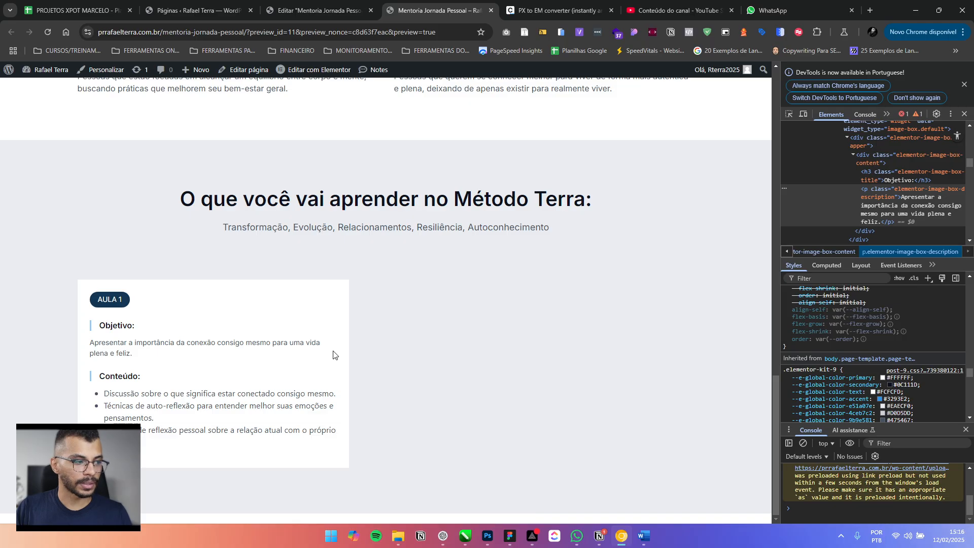
scroll(875, 491, up, 3)
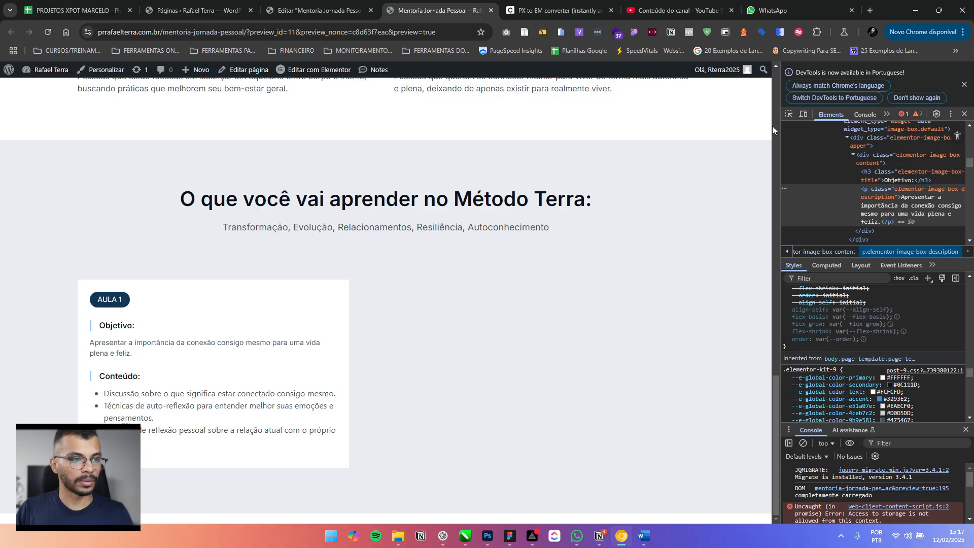
Set the swiper-slide container's overflow (Transbordar) to Padrão in the page editor
click(325, 4)
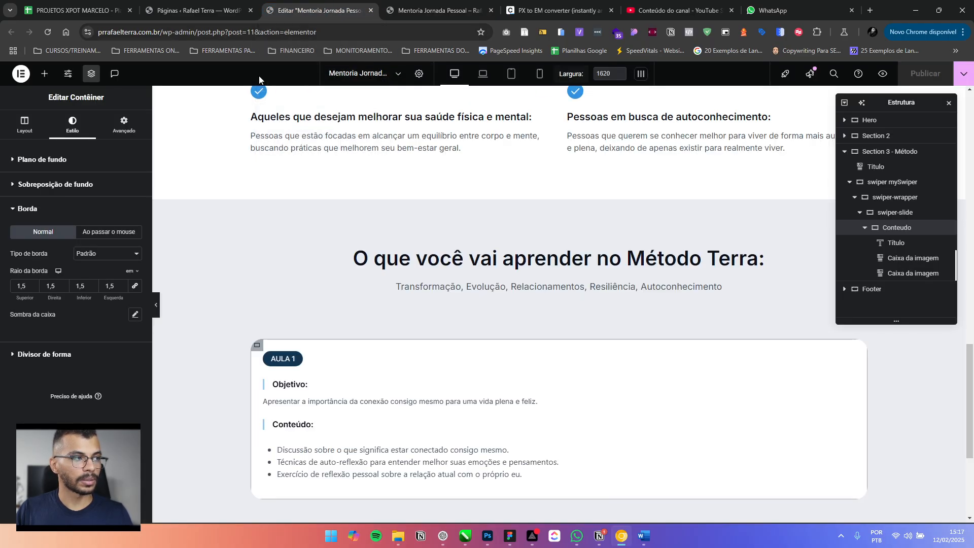
click(891, 213)
scroll(94, 361, down, 2)
click(84, 450)
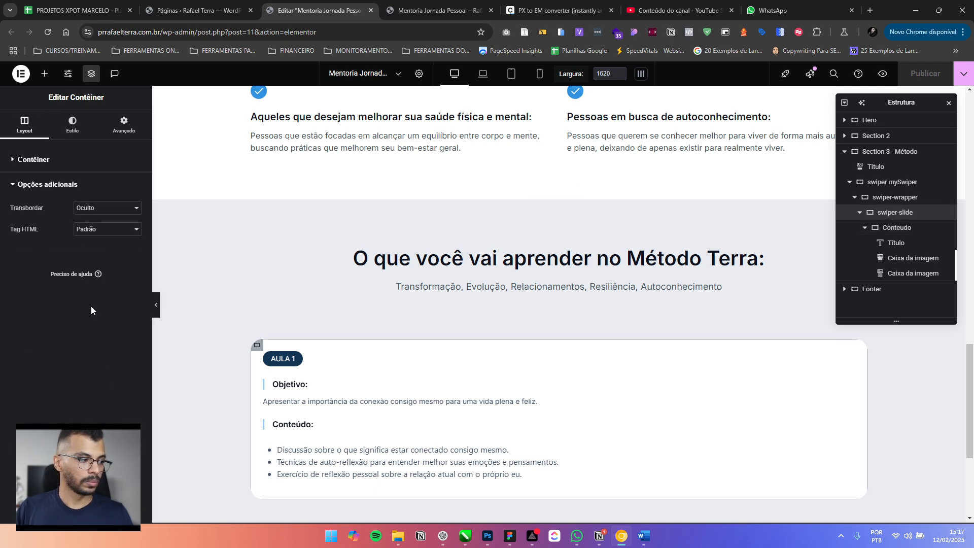
click(107, 204)
click(98, 218)
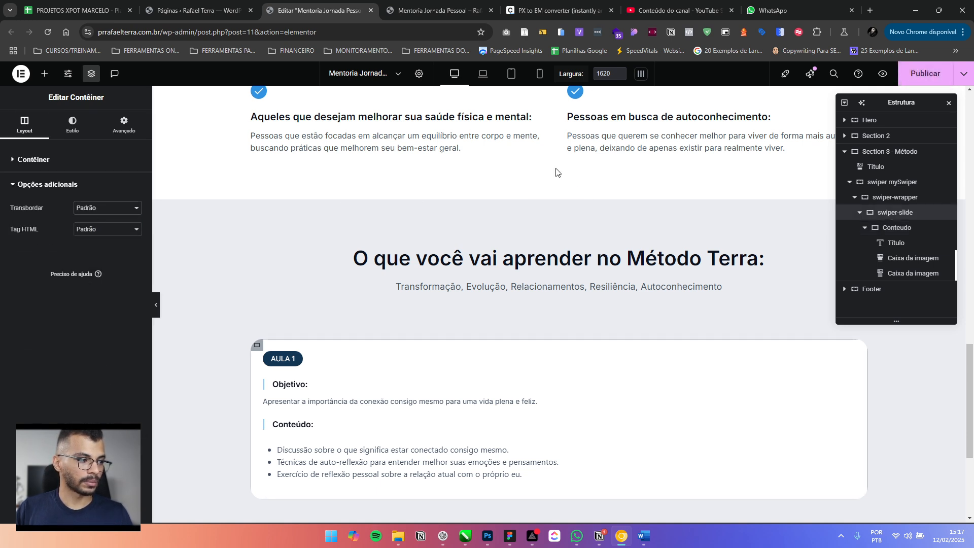
Publish the page and check the Aula 1 card's corners in the reloaded preview
click(926, 73)
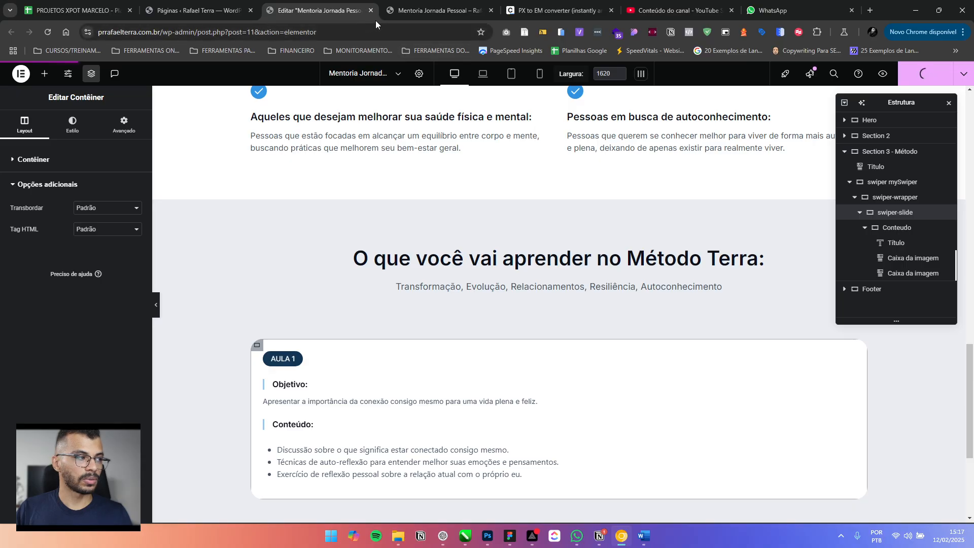
click(404, 13)
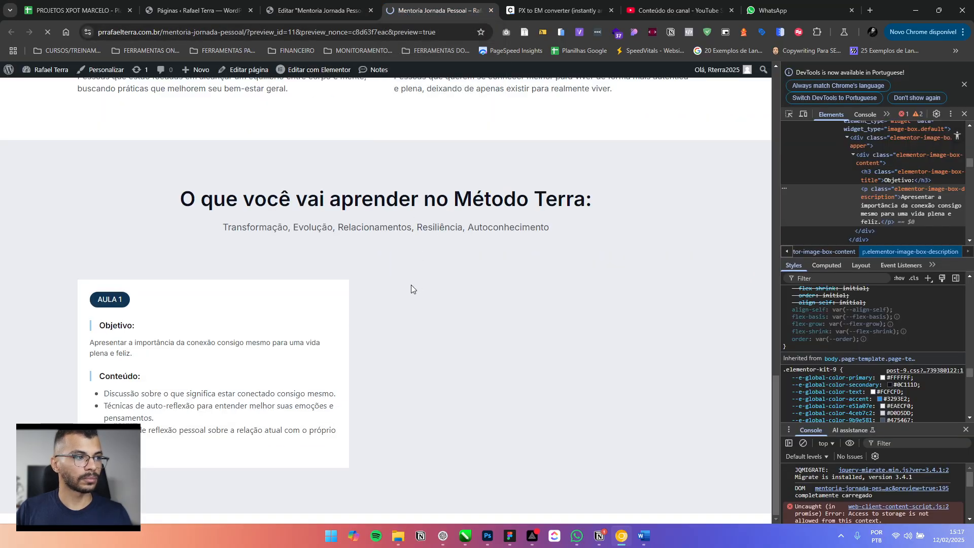
scroll(399, 294, down, 15)
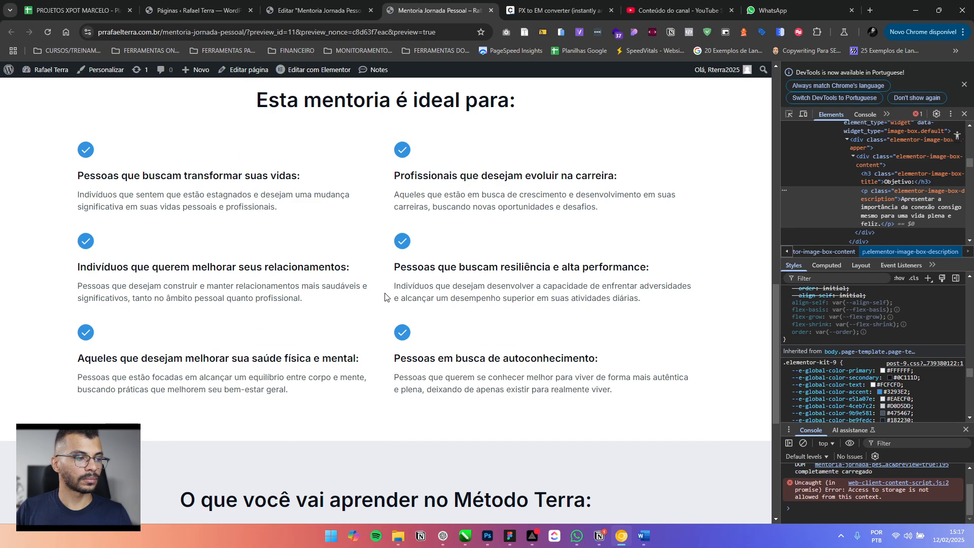
scroll(386, 297, down, 5)
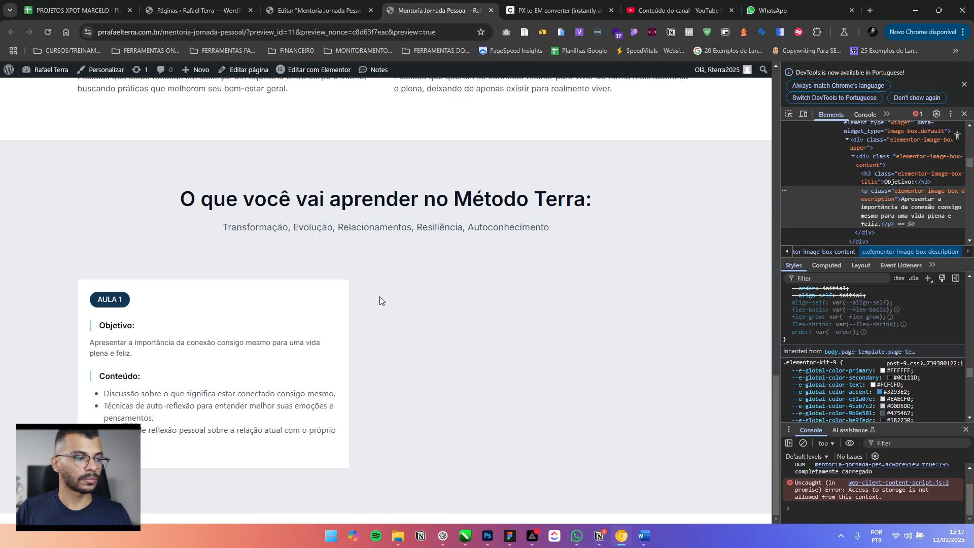
Inspect the Aula 1 card's inner content container in the preview and examine its border-radius rule
click(788, 113)
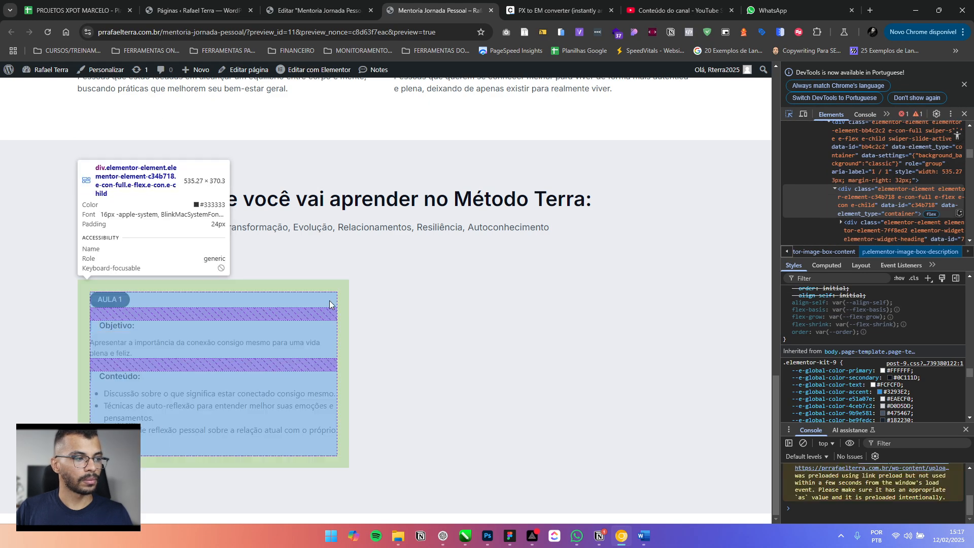
click(330, 300)
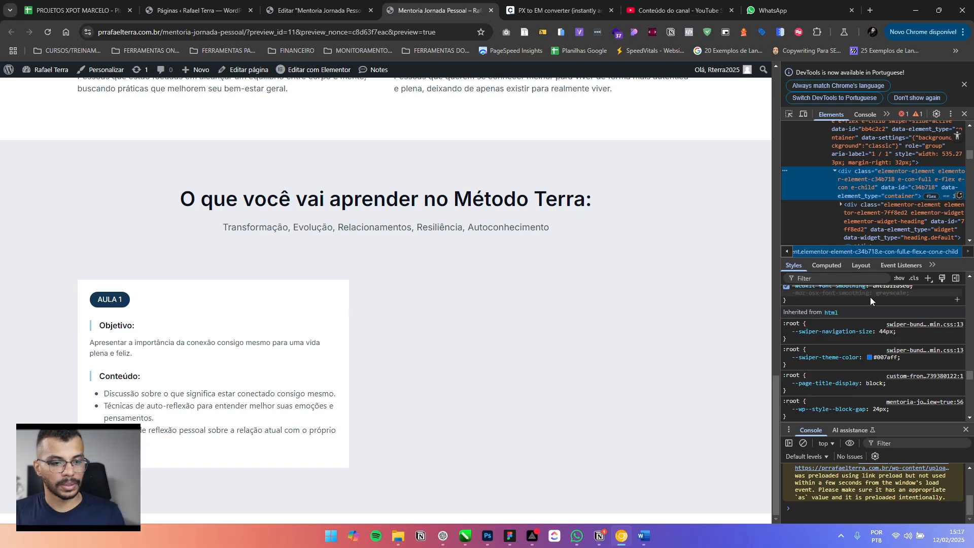
scroll(853, 360, up, 5)
scroll(855, 369, up, 6)
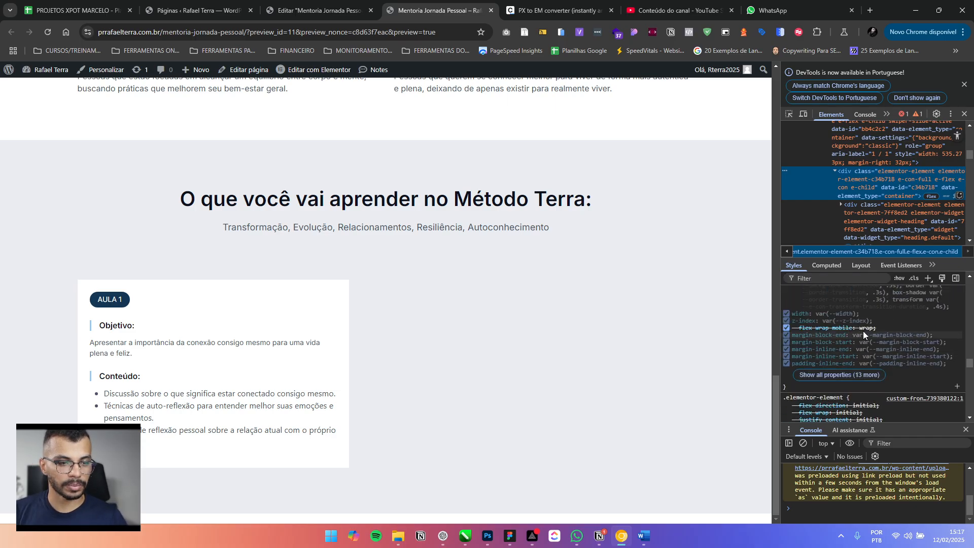
scroll(873, 304, up, 5)
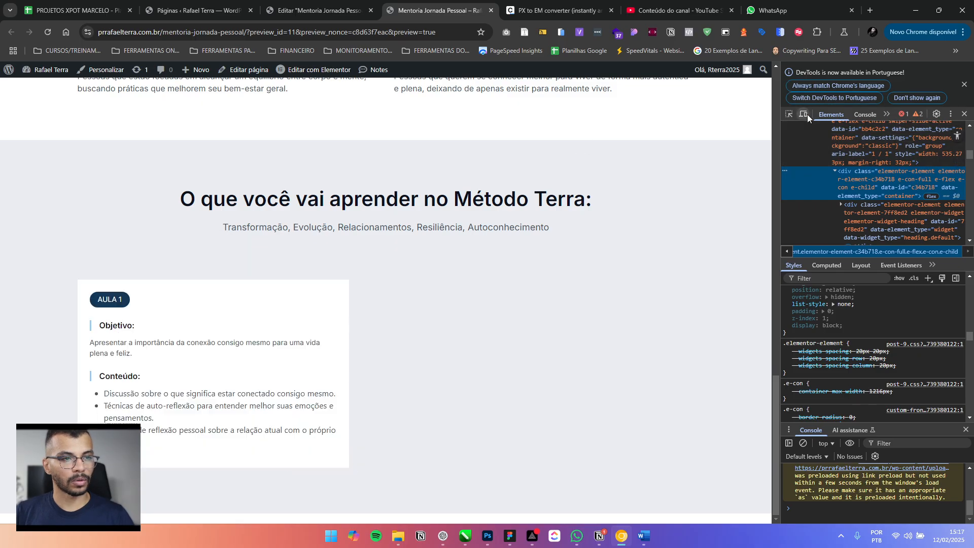
scroll(911, 363, up, 1)
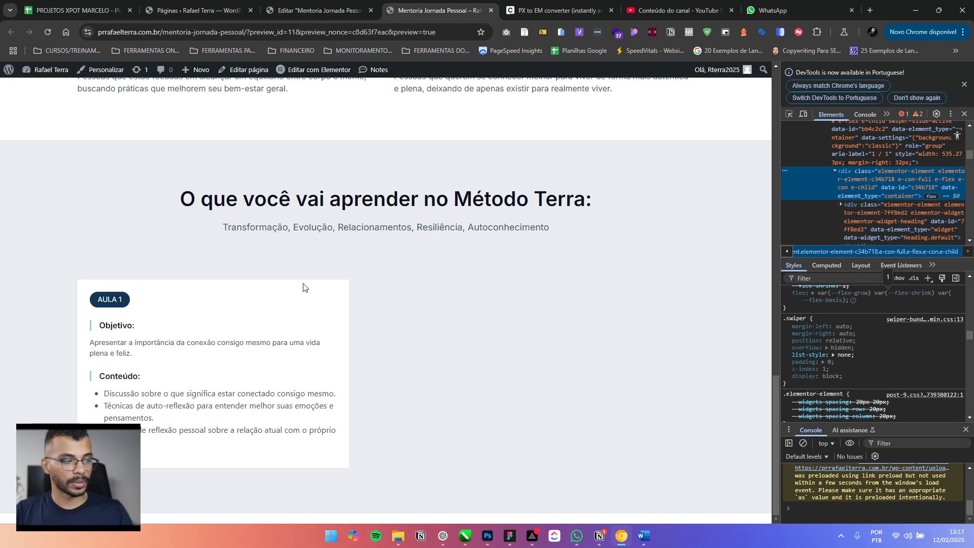
scroll(884, 342, up, 3)
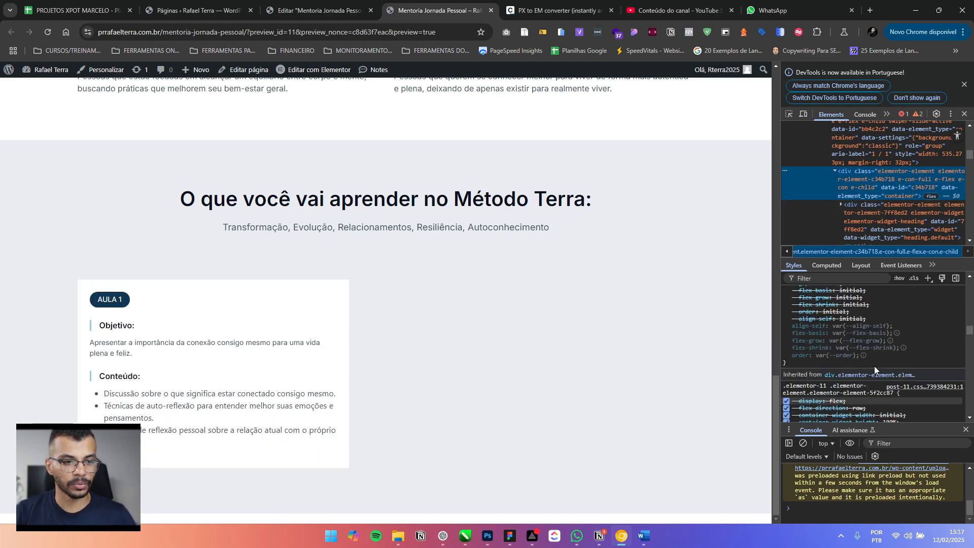
scroll(878, 367, up, 3)
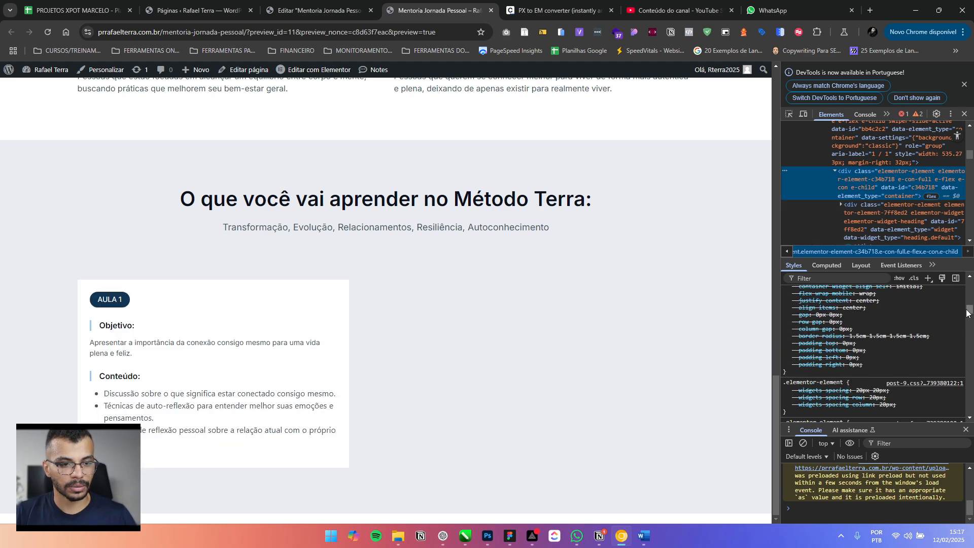
scroll(822, 350, up, 3)
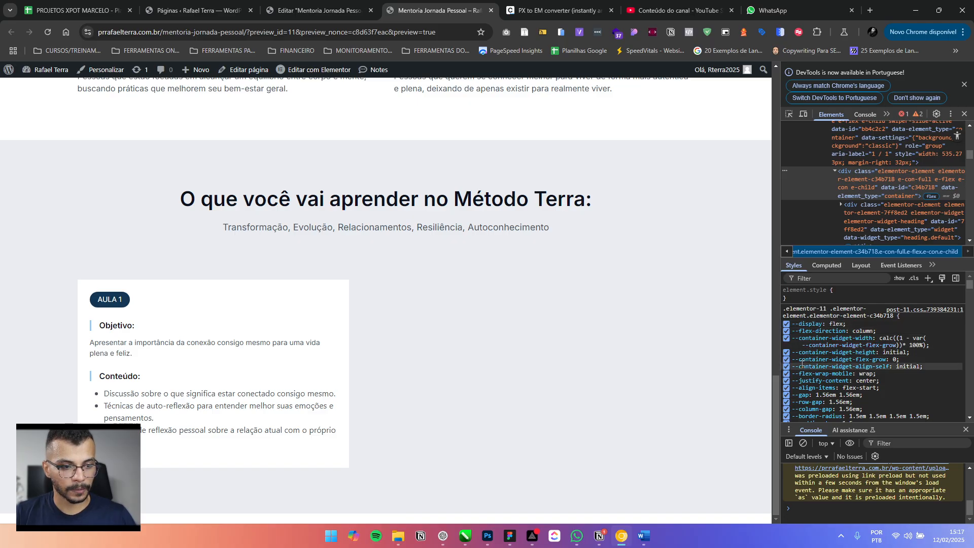
scroll(802, 363, down, 1)
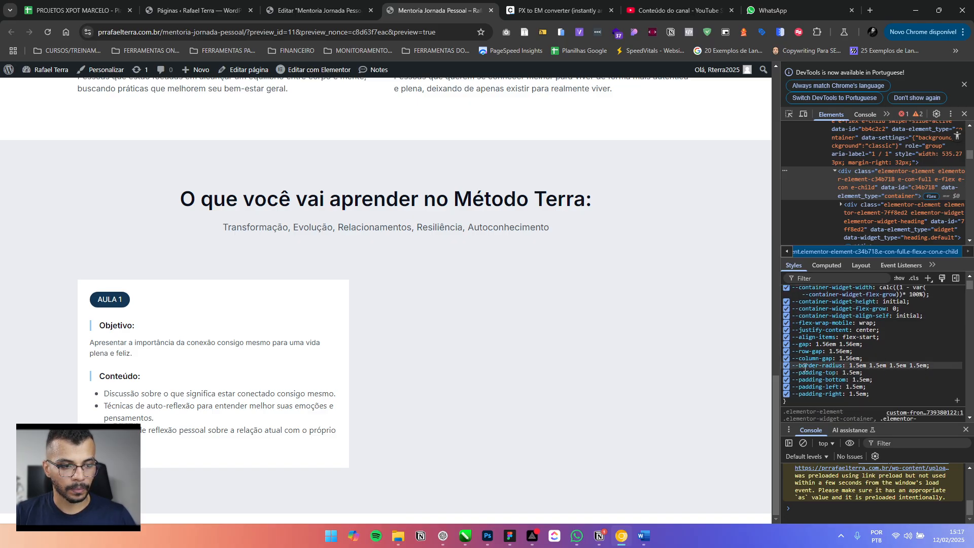
click(847, 364)
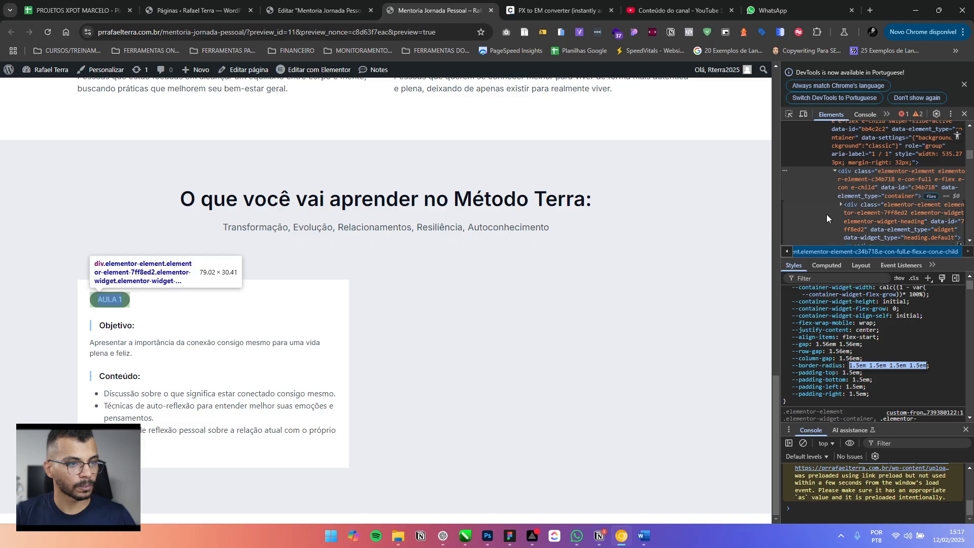
Review the console messages and examine the CSS rules of the parent swiper-slide element
scroll(863, 472, up, 4)
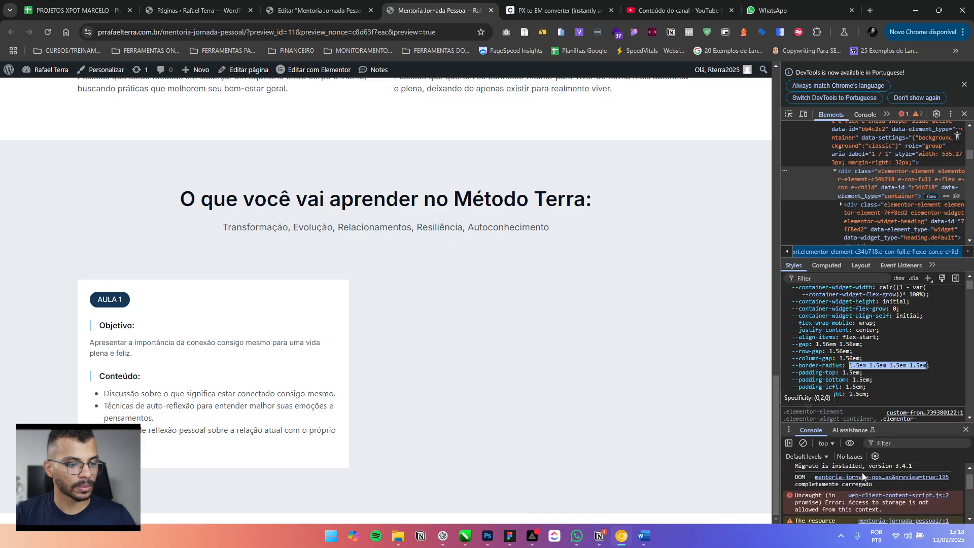
scroll(821, 484, down, 3)
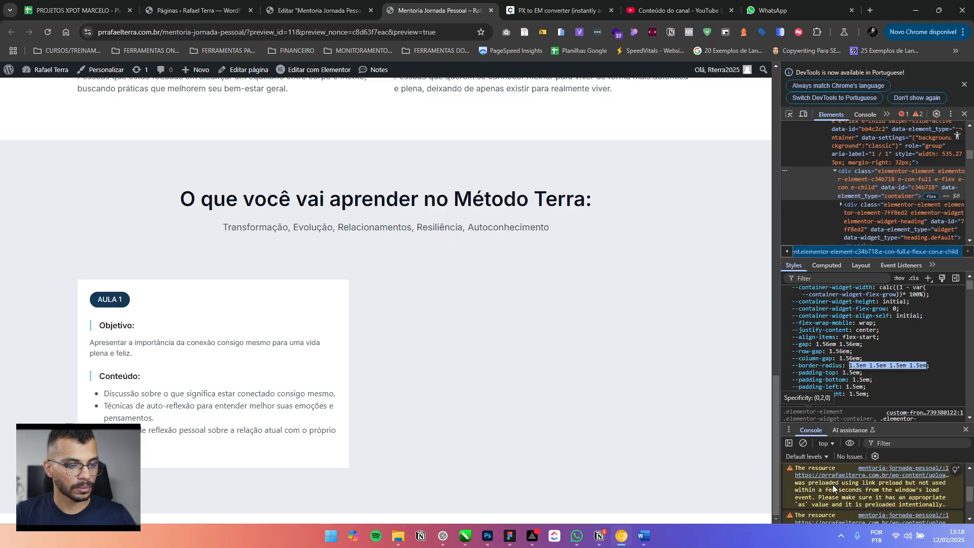
scroll(833, 486, down, 2)
scroll(833, 485, up, 5)
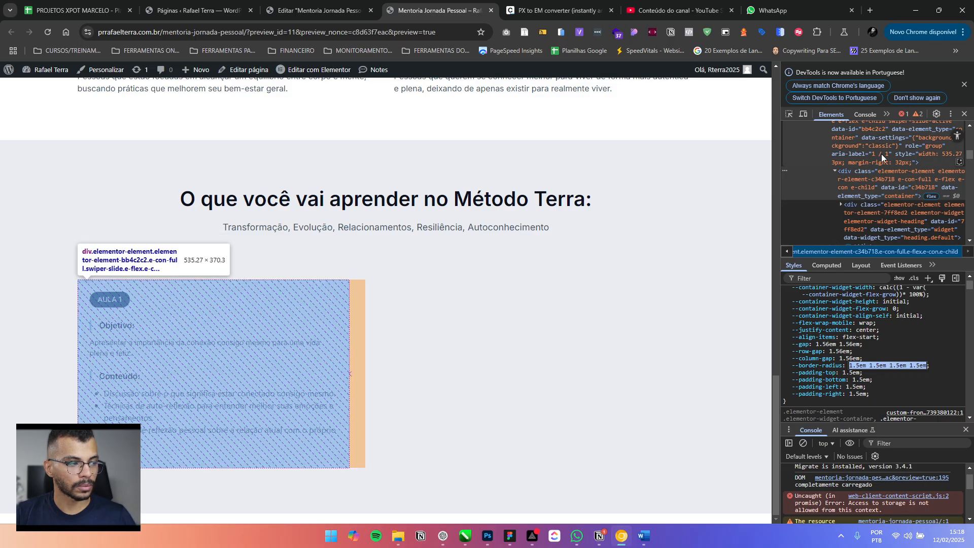
click(881, 154)
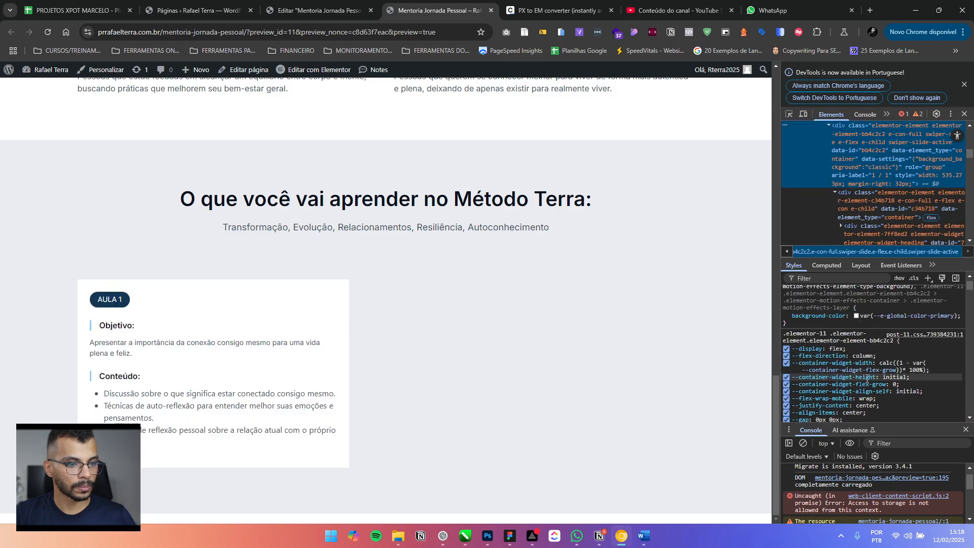
scroll(857, 396, down, 2)
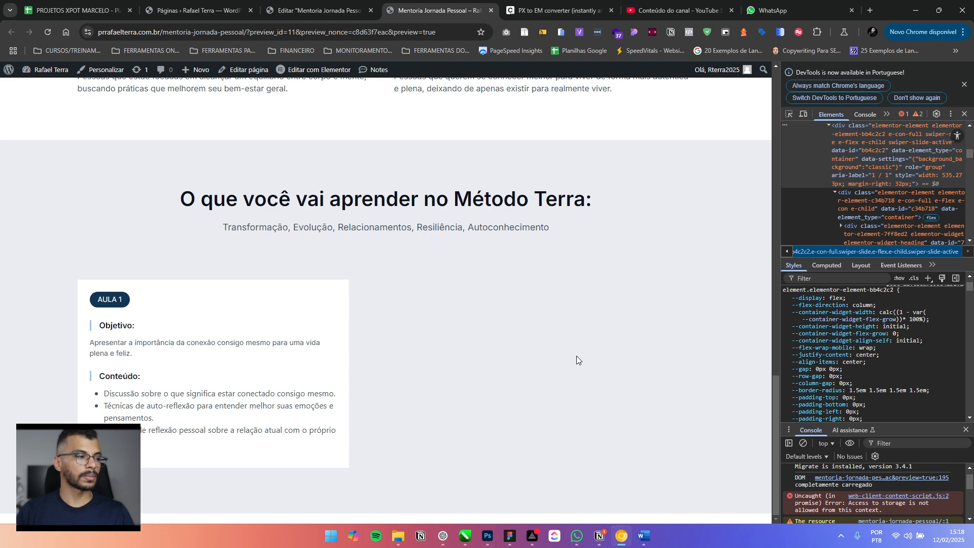
Collapse the Conteudo container in the page editor's structure and duplicate the swiper-slide container three times within swiper-wrapper
click(322, 4)
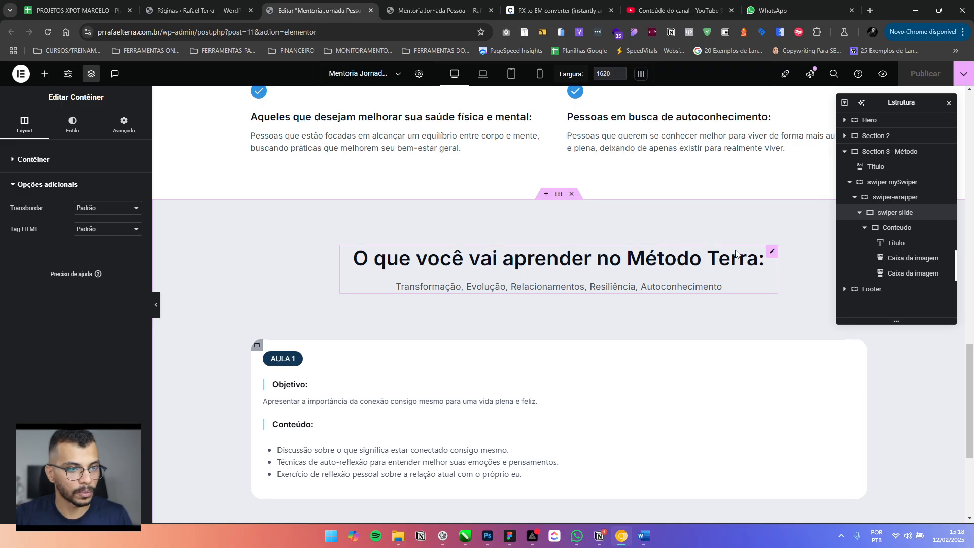
click(884, 216)
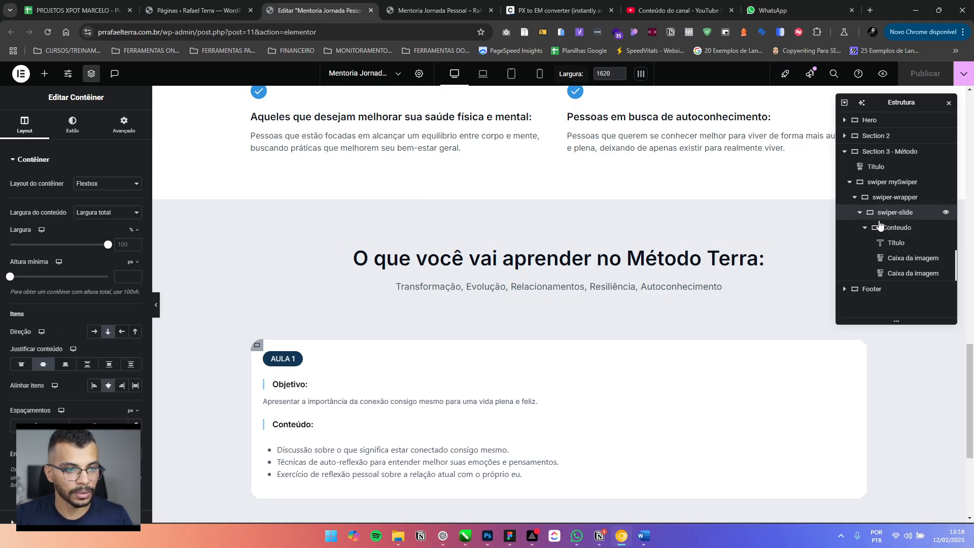
click(870, 228)
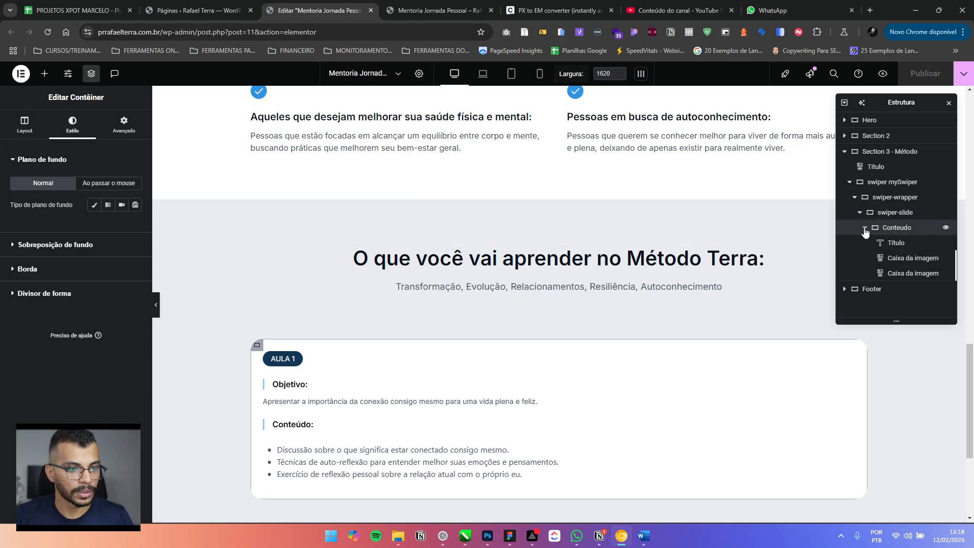
click(865, 229)
click(863, 217)
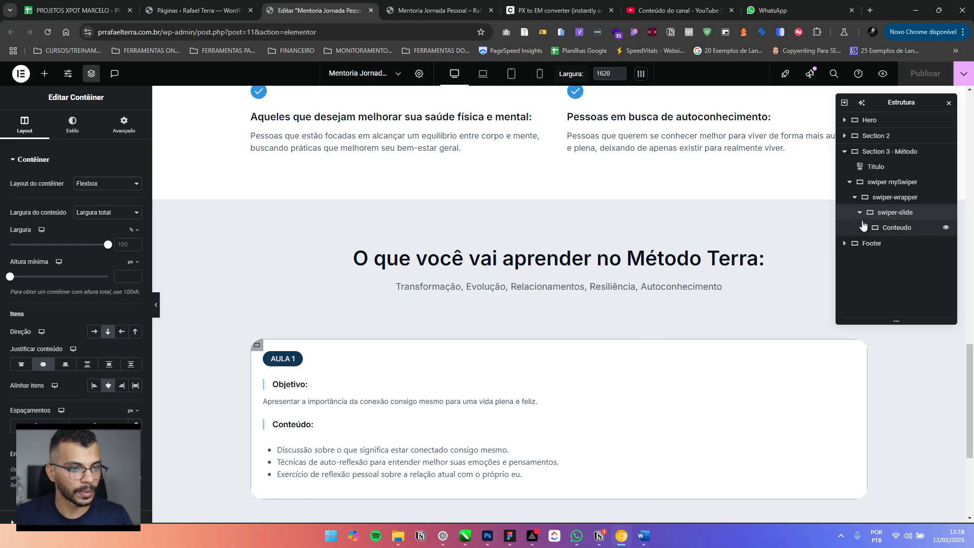
right_click(897, 213)
click(896, 250)
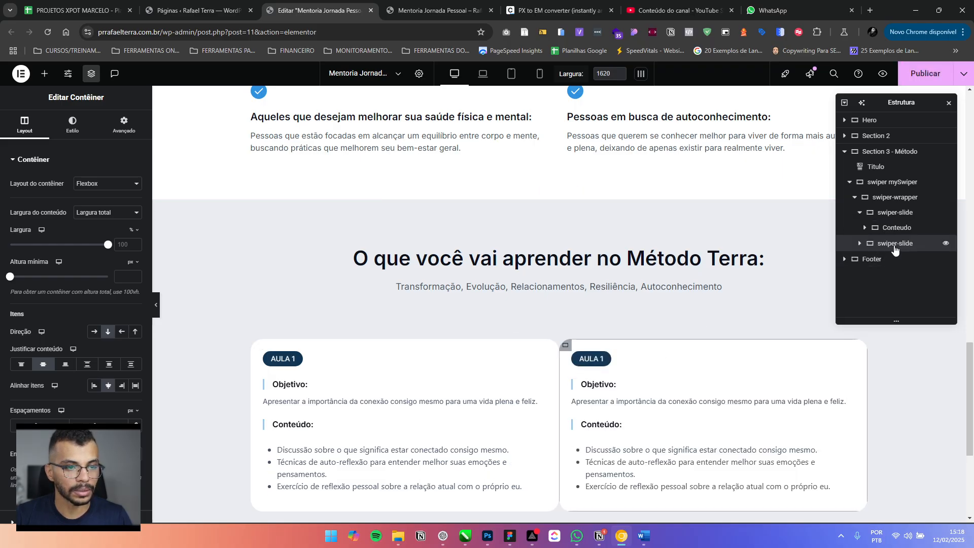
right_click(896, 246)
click(902, 274)
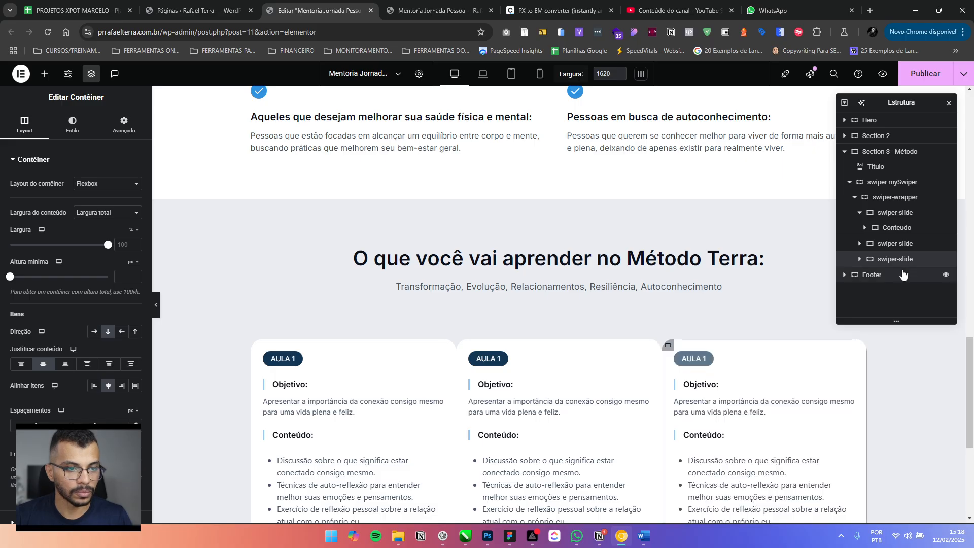
right_click(894, 260)
click(893, 277)
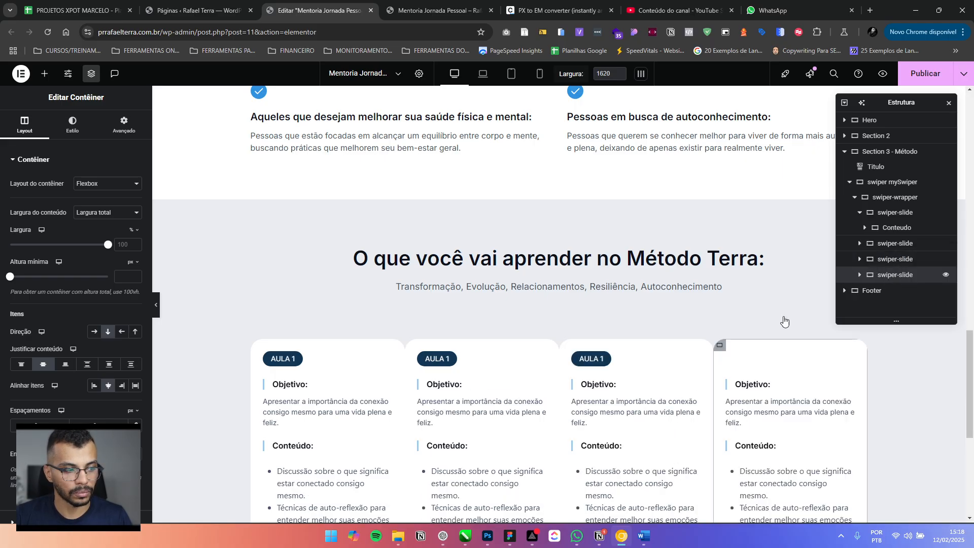
Publish the page with the duplicated slides and check the Aula carousel in the reloaded preview
scroll(784, 321, down, 3)
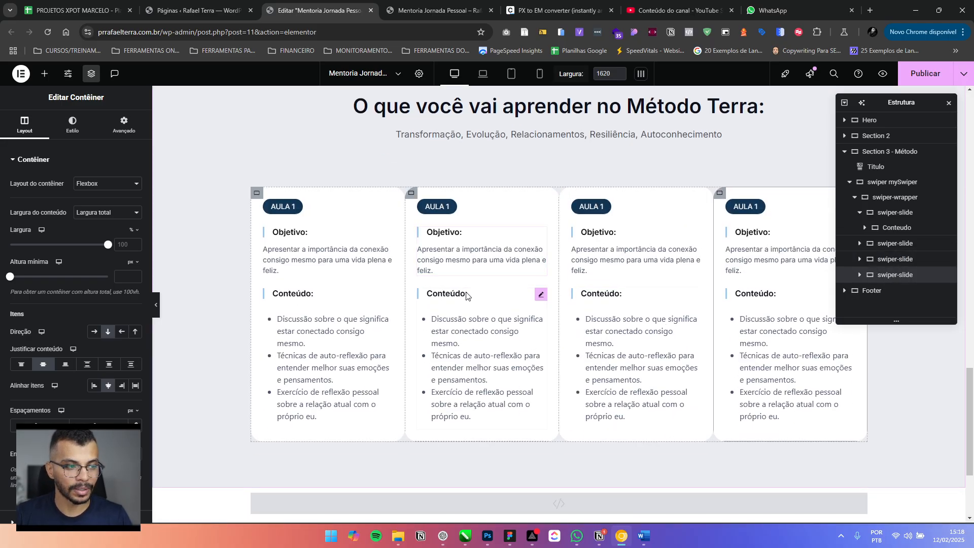
click(915, 76)
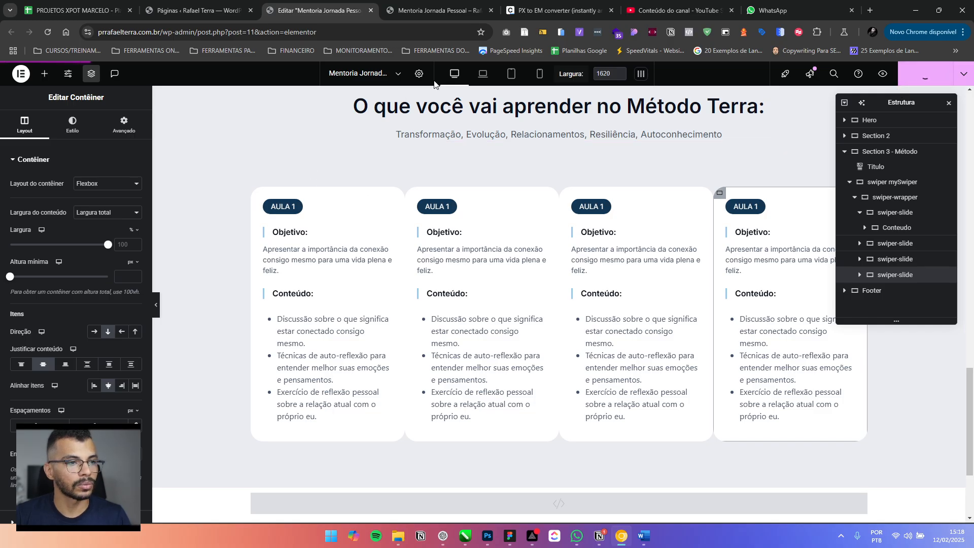
click(426, 9)
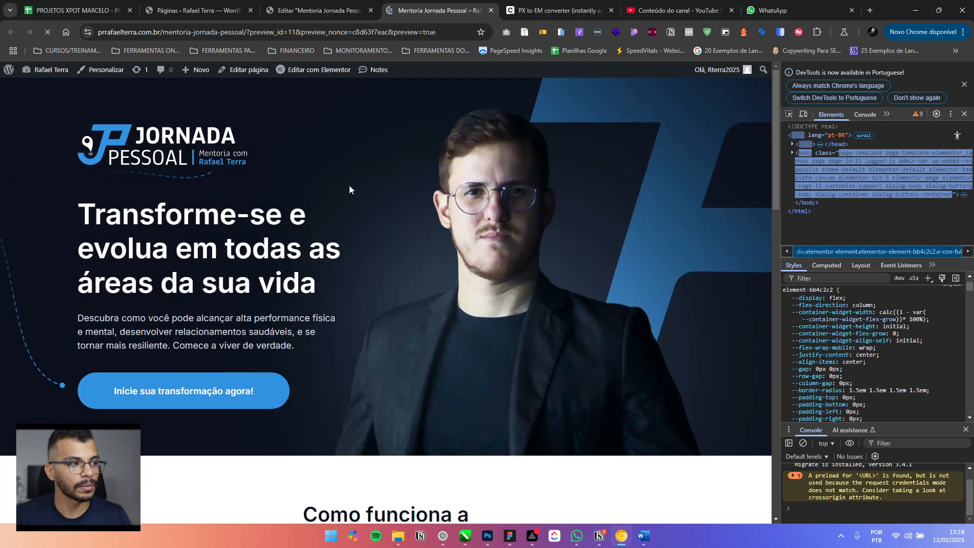
scroll(349, 190, down, 20)
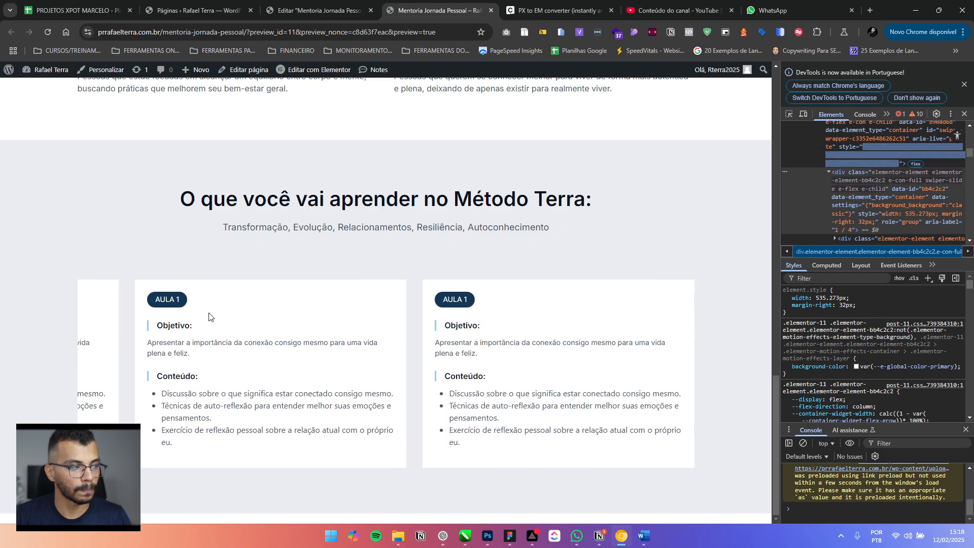
Return to the page editor and review the border settings of the first swiper-slide container
click(315, 10)
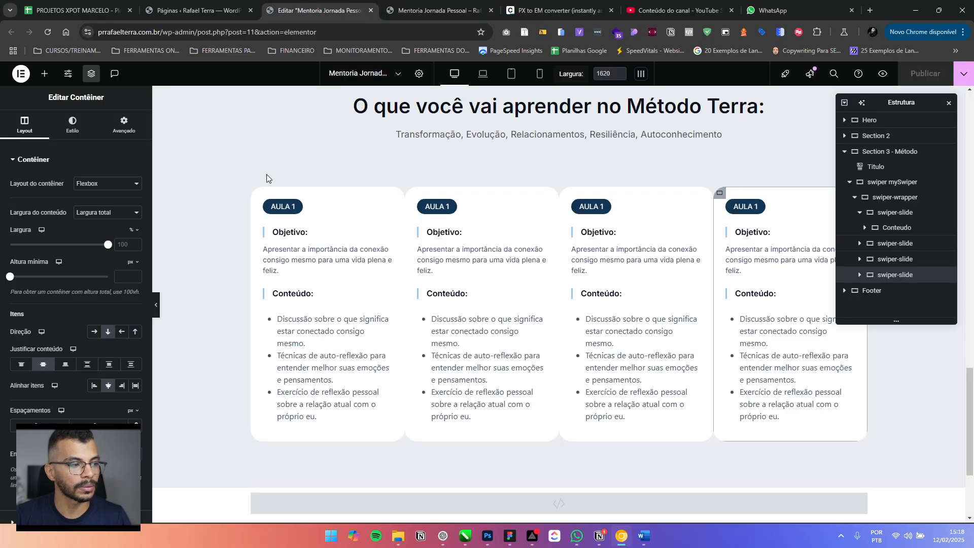
click(889, 214)
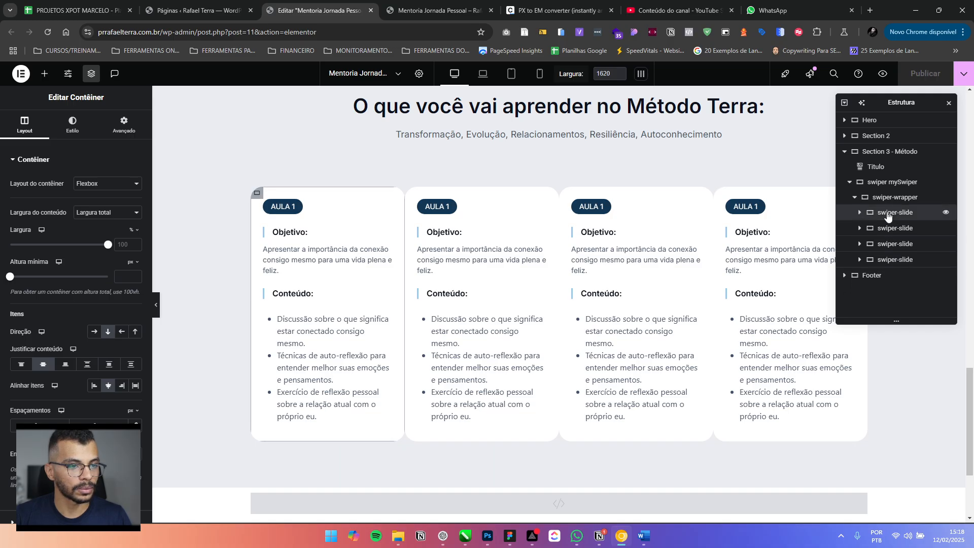
click(81, 134)
click(65, 413)
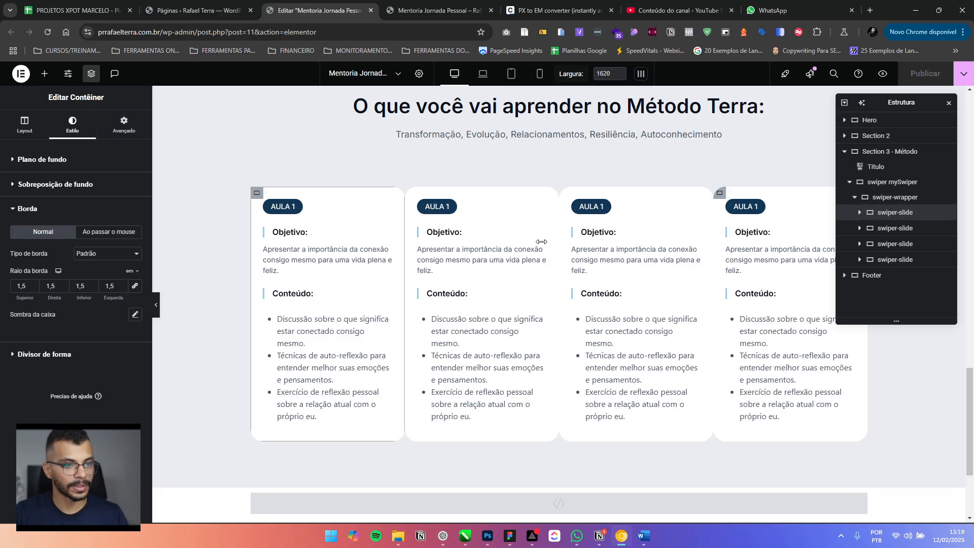
Add an empty .swiper-slide rule at the end of the page's custom CSS
click(419, 74)
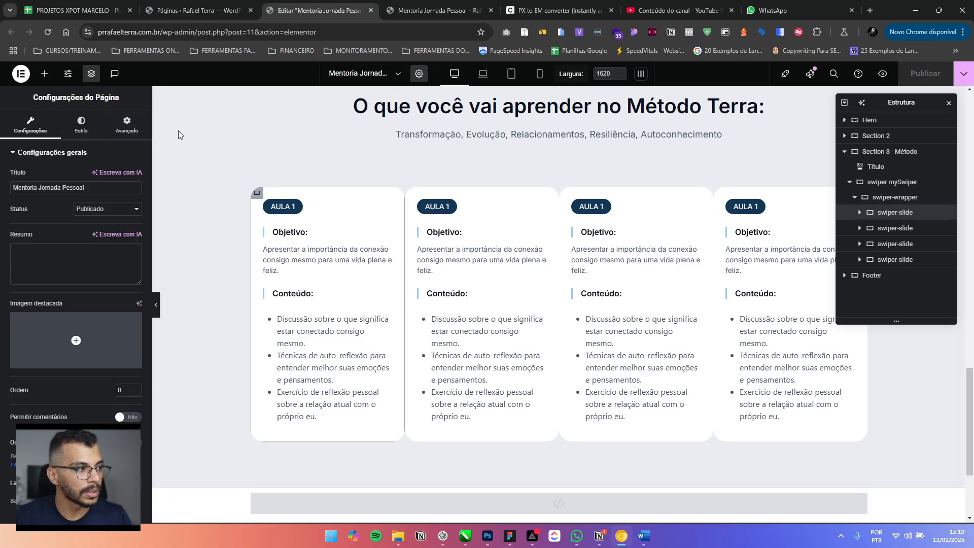
click(127, 124)
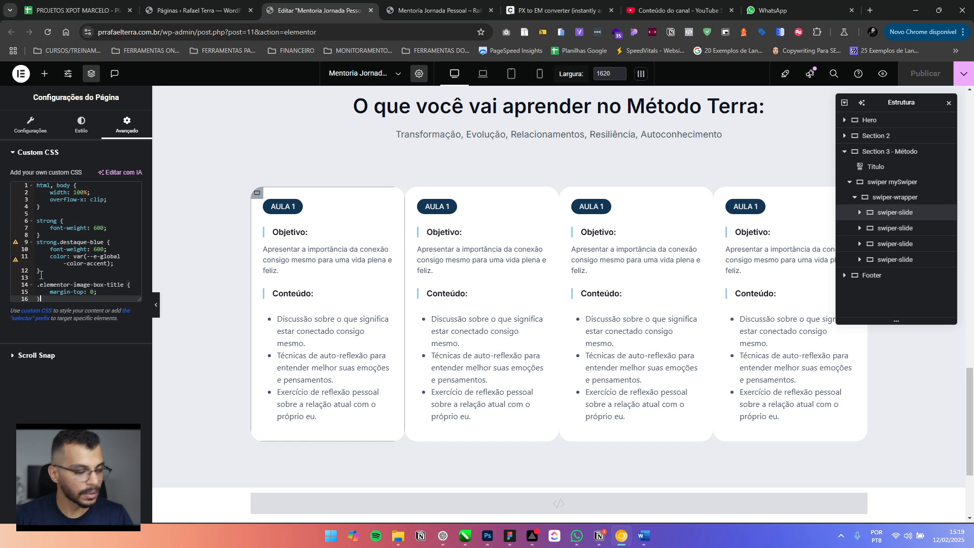
key(Return)
key(Return)
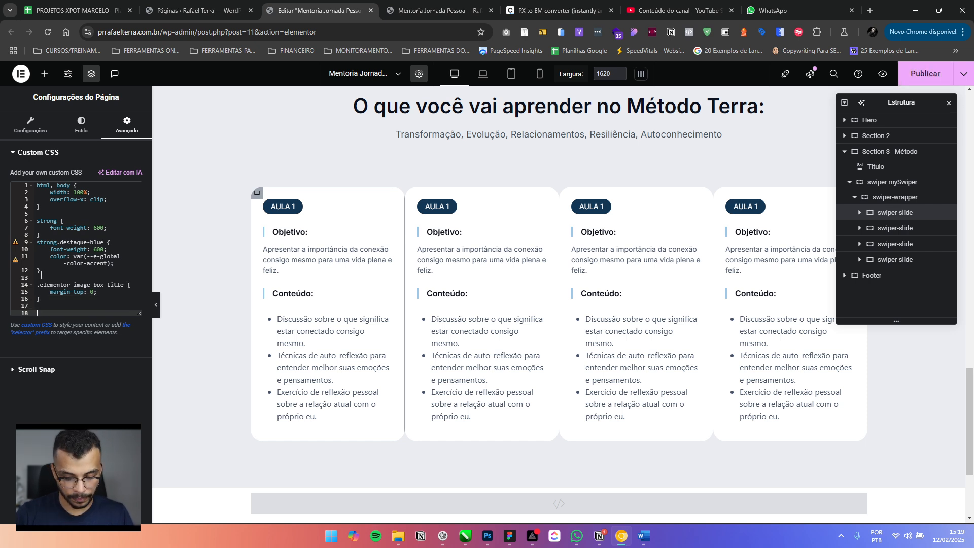
text(.)
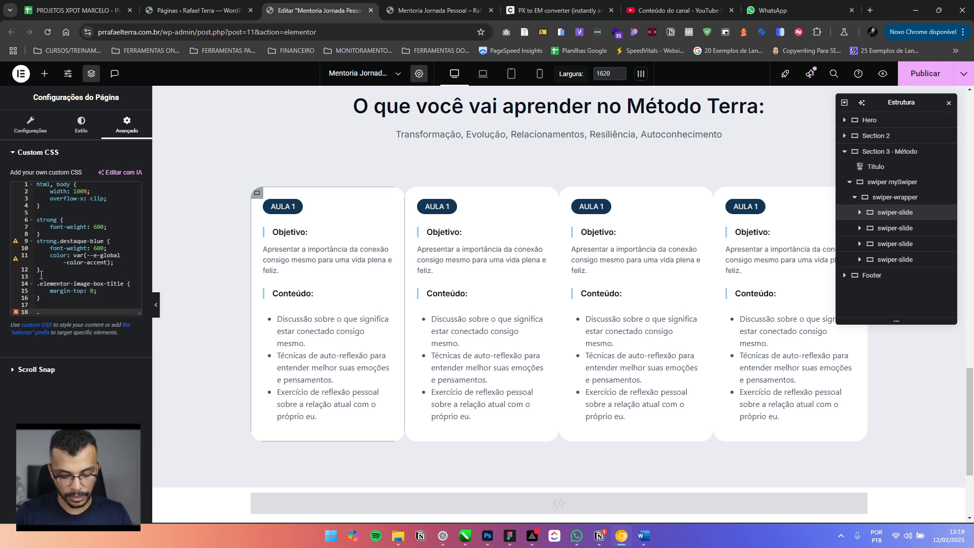
text(swiper-slide {)
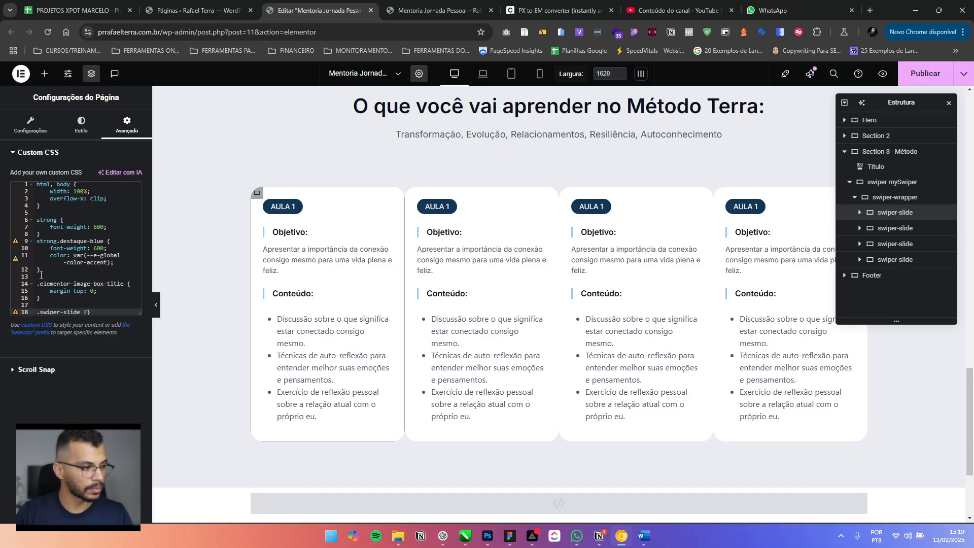
key(Return)
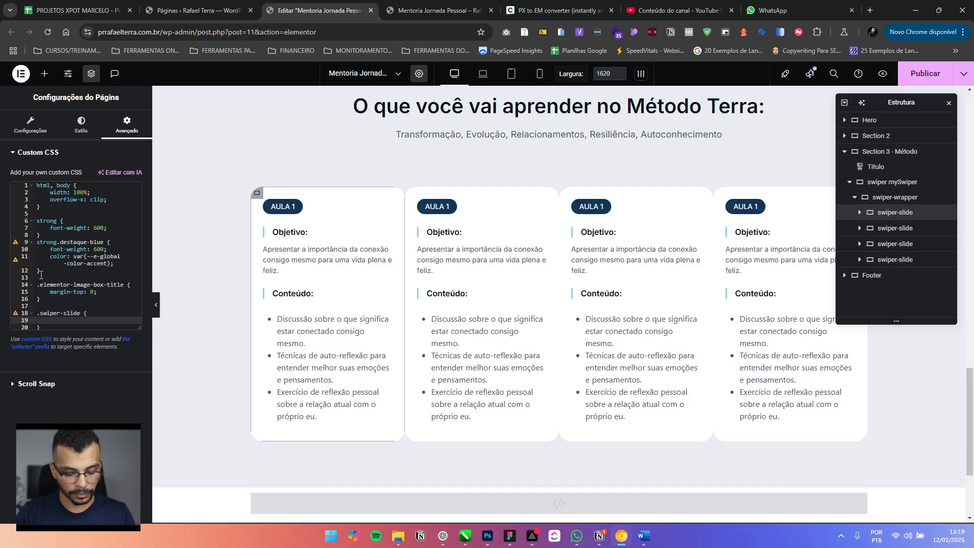
Declare border-radius: 1.5em !important inside the .swiper-slide rule of the page's custom CSS
text(bord)
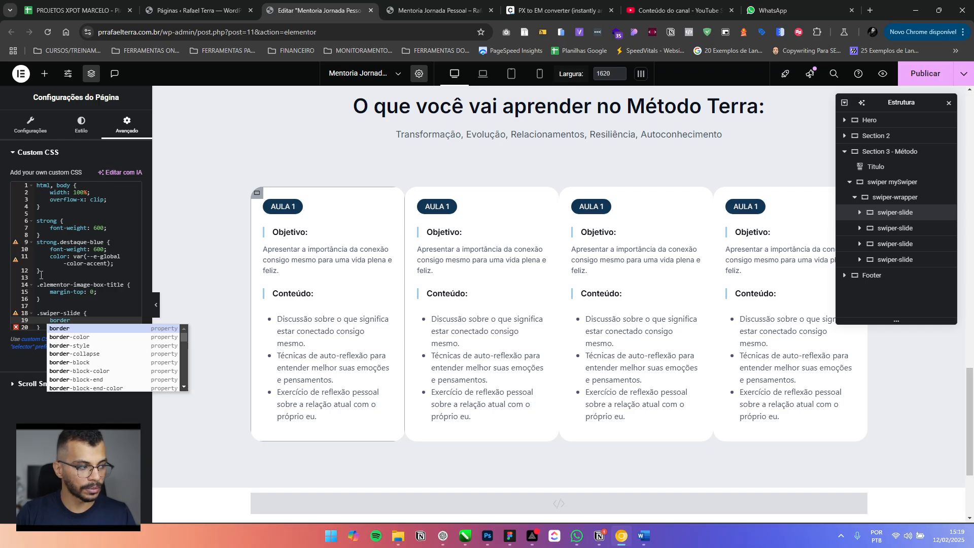
text(er)
key(Return)
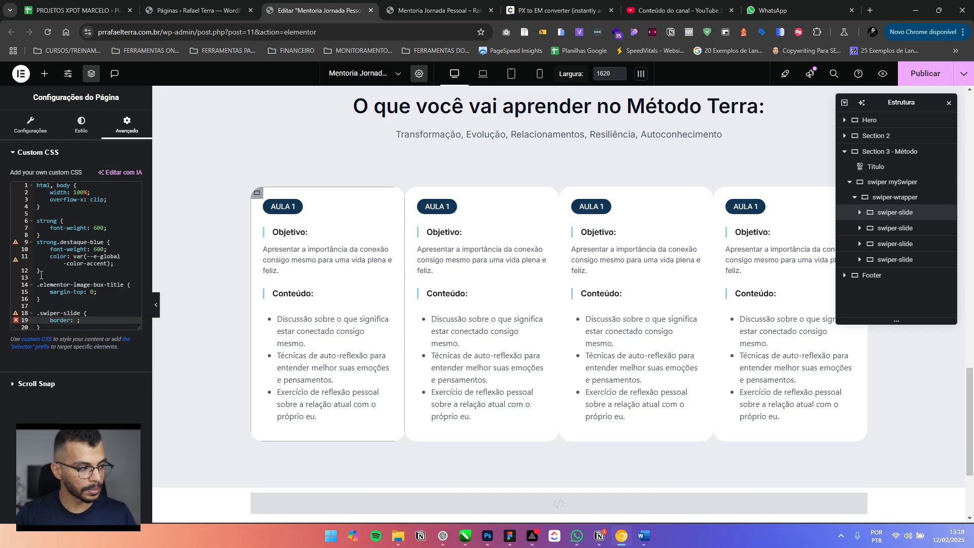
text(-radius)
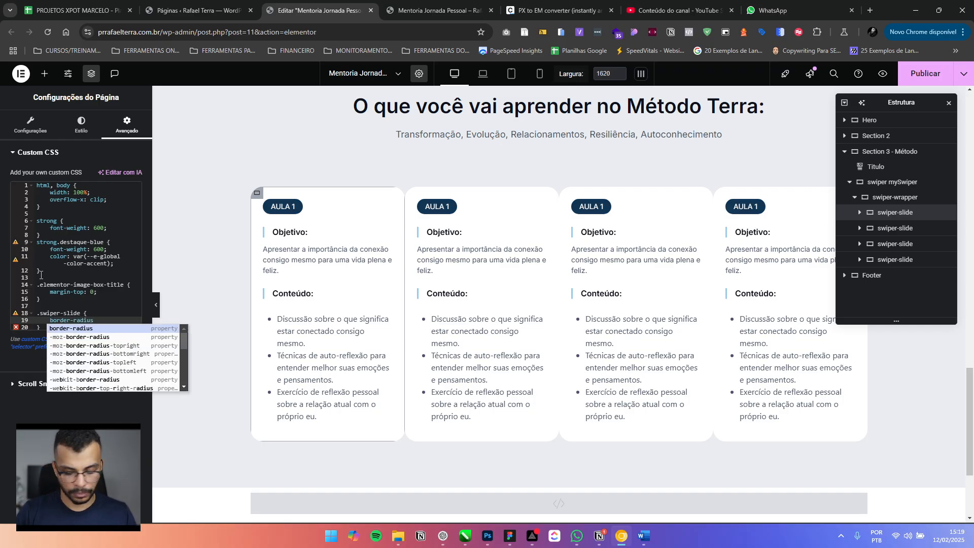
key(Return)
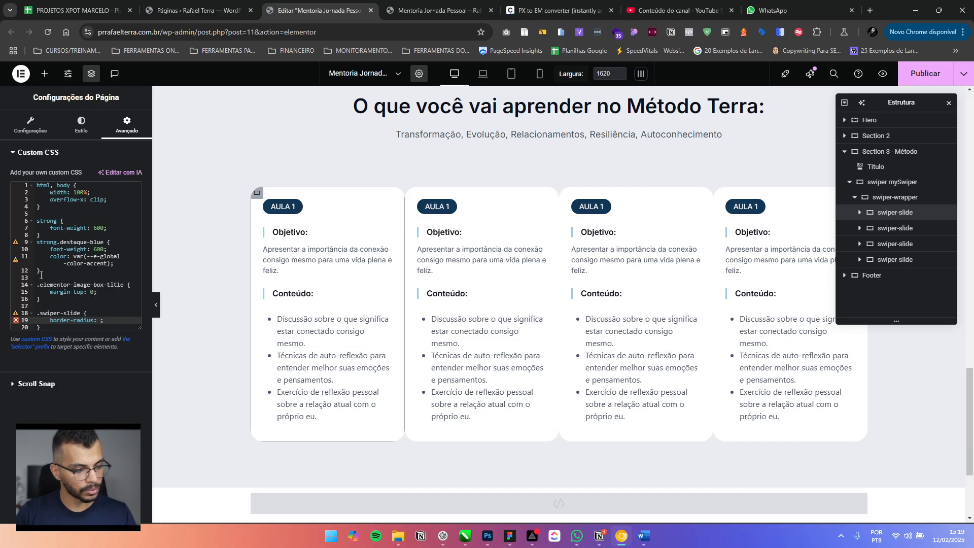
text(1.)
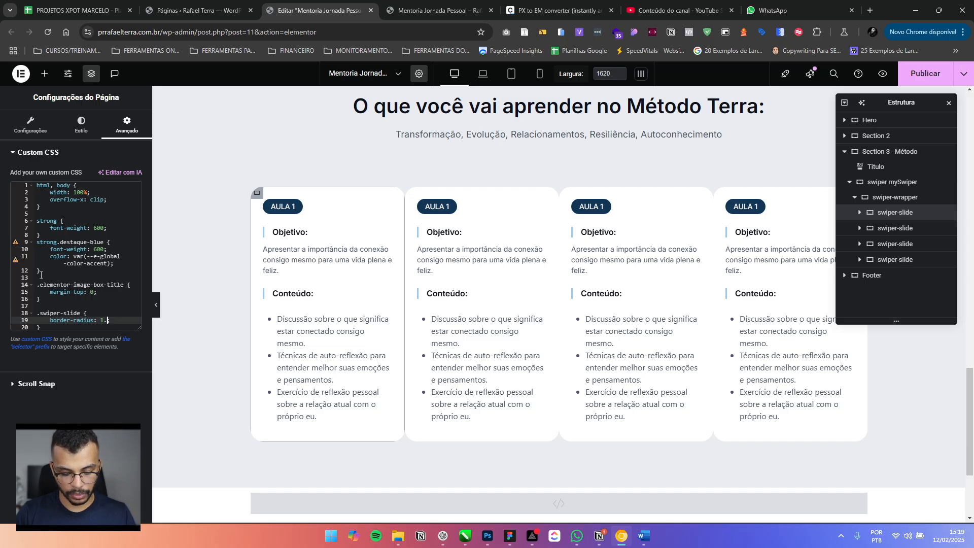
text(5em )
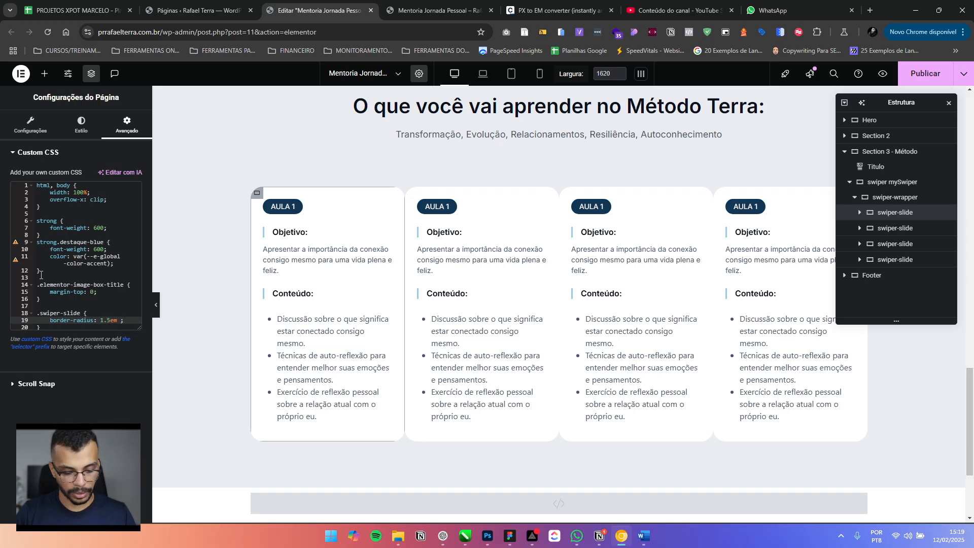
text(!import)
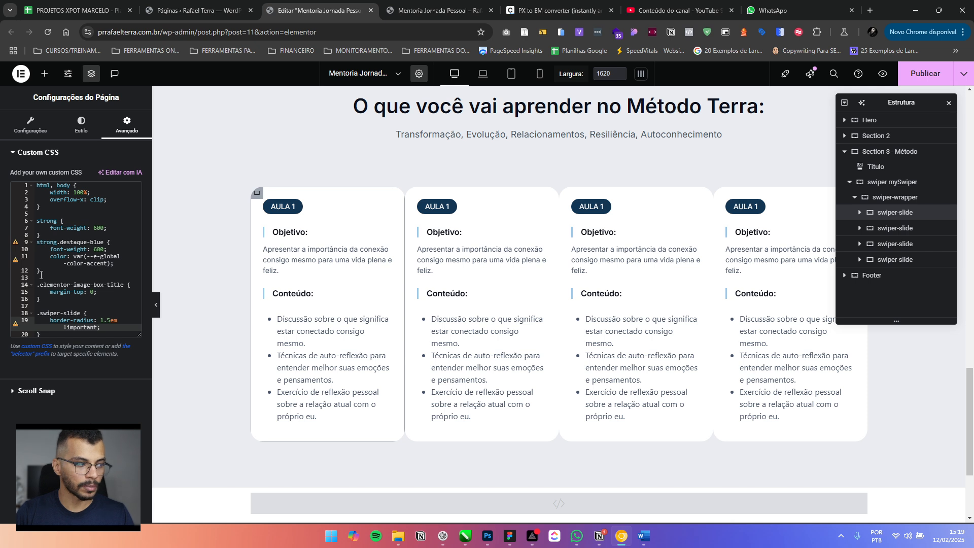
text(ant)
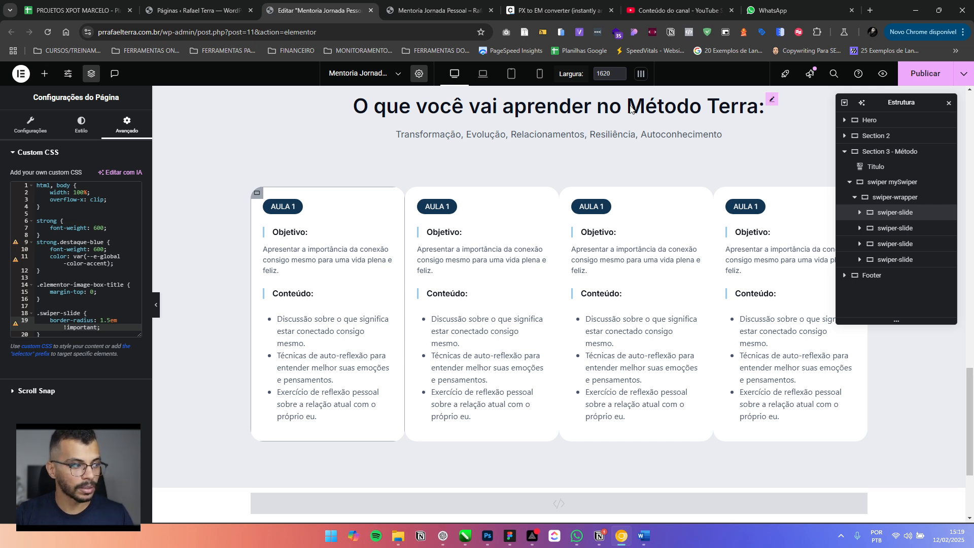
Publish the page and check the Aula cards' rounded corners in the preview with a narrower developer tools pane
click(930, 75)
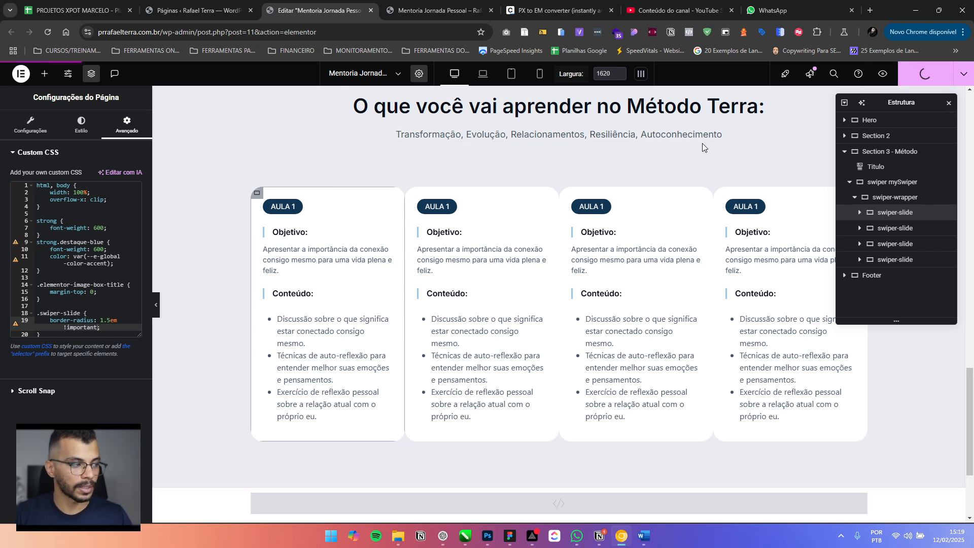
click(448, 13)
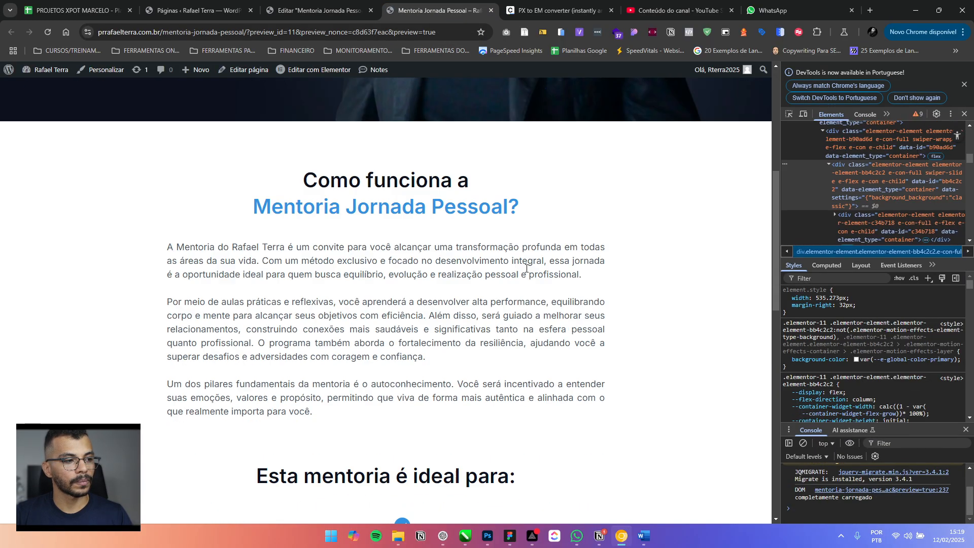
scroll(519, 267, down, 5)
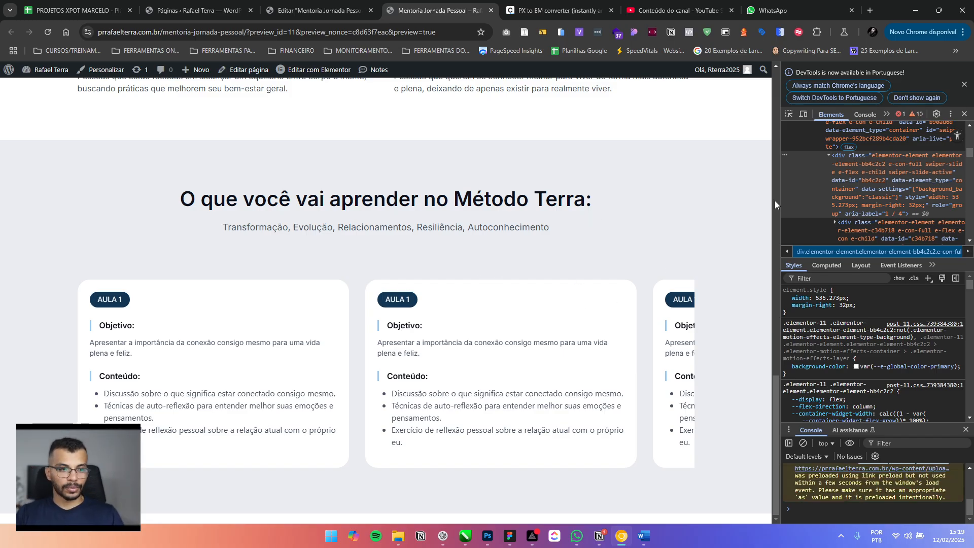
drag(781, 195, 828, 199)
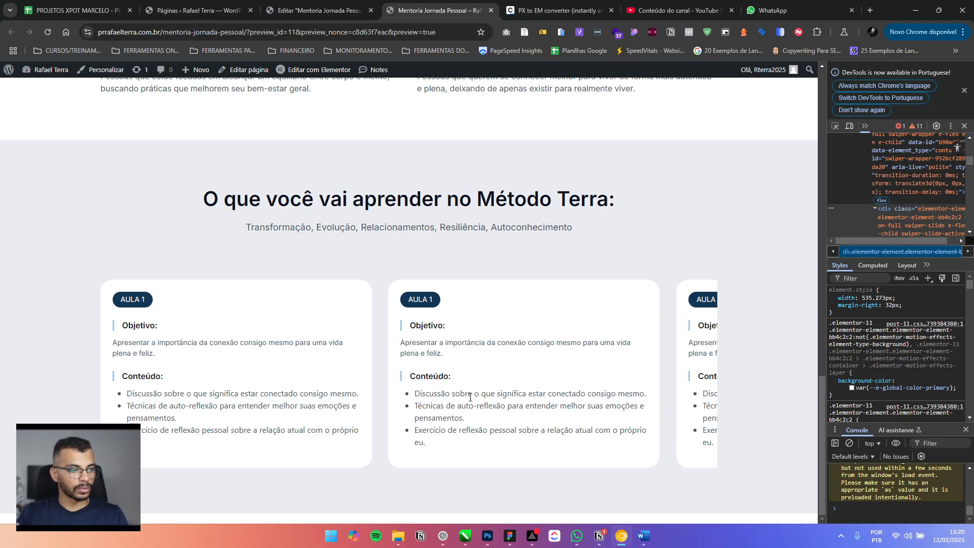
In the Footer's HTML widget code, set slidesPerView to 3 for the Swiper's 1025 breakpoint
click(332, 16)
scroll(539, 361, down, 4)
click(539, 356)
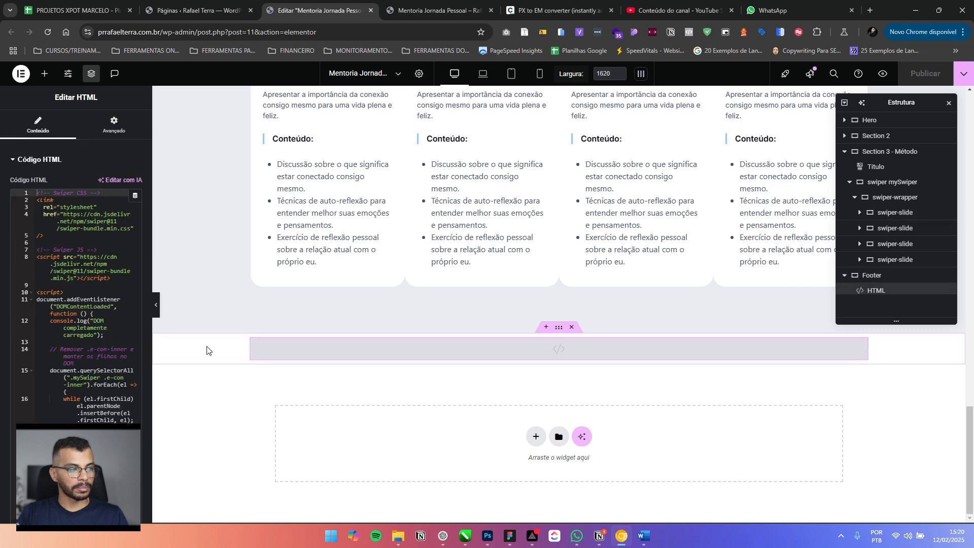
scroll(116, 346, down, 3)
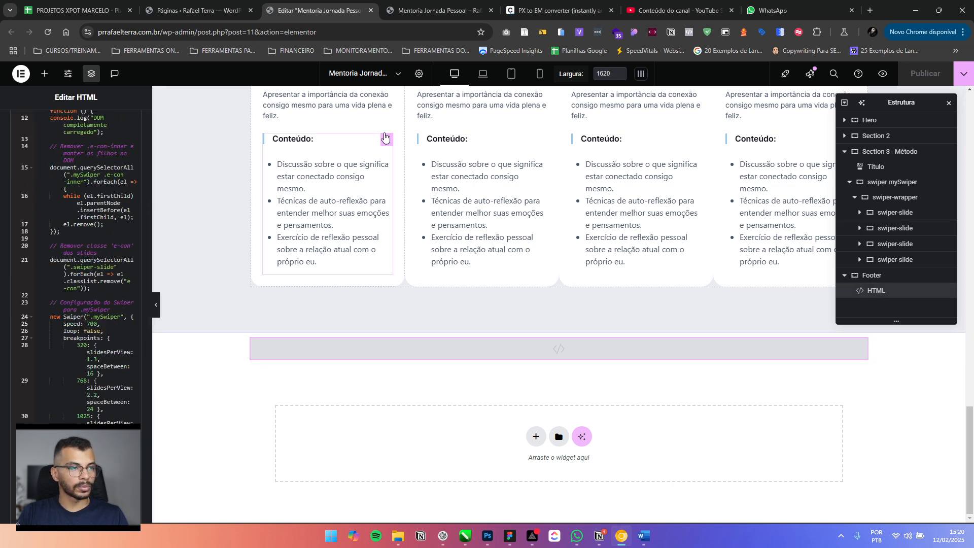
click(102, 432)
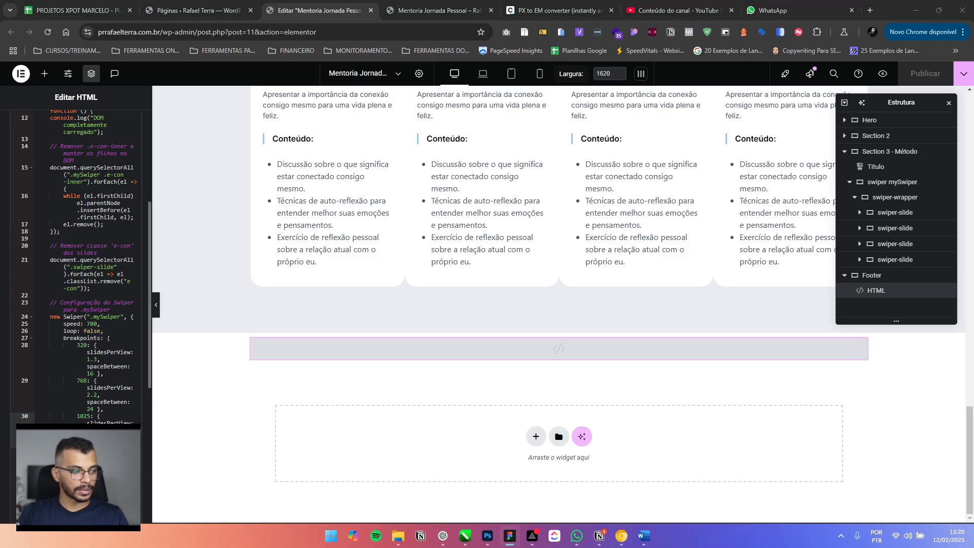
click(108, 435)
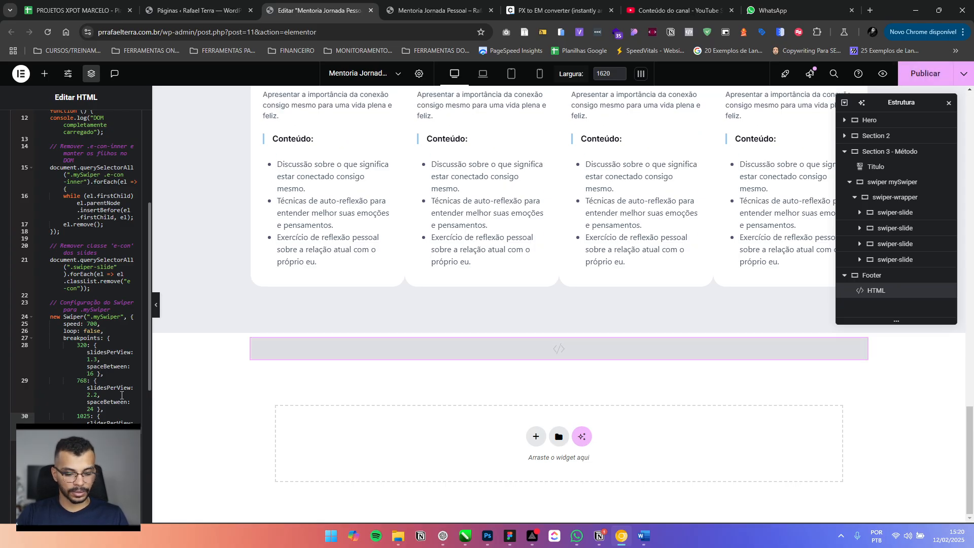
text(3)
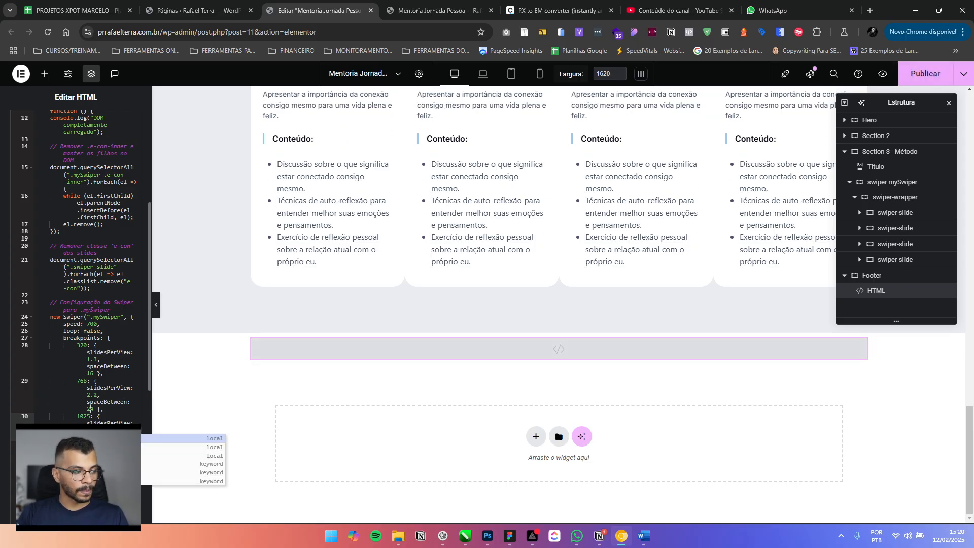
click(90, 417)
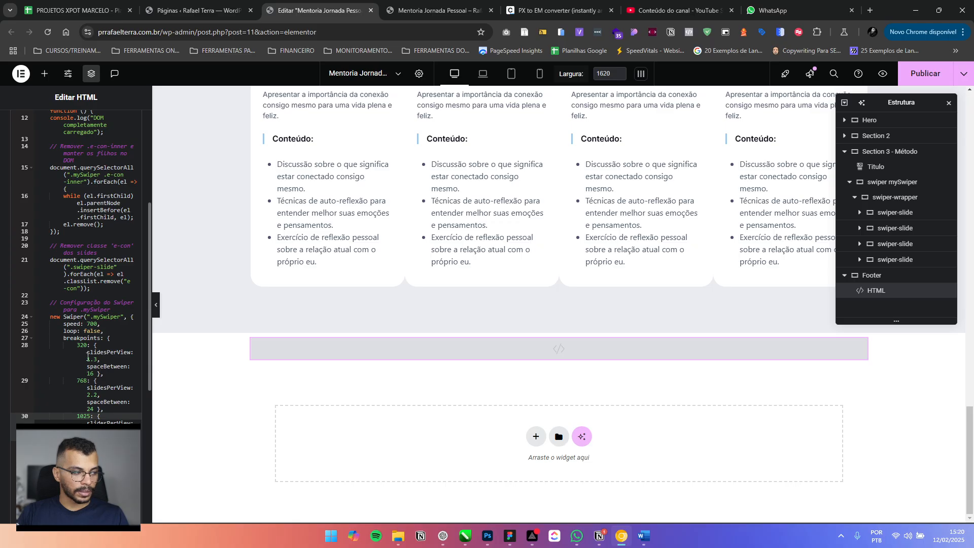
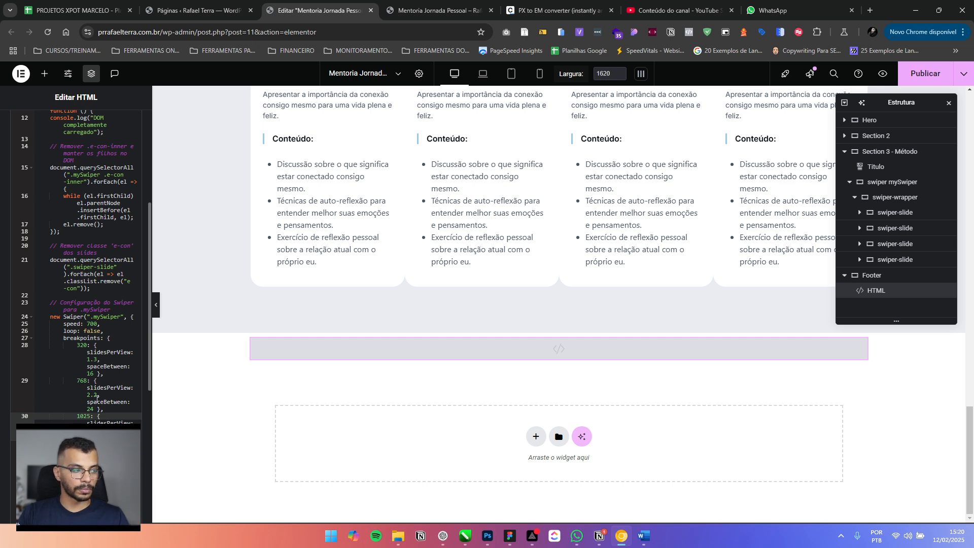
Set slidesPerView to 3 for the Swiper's 768 breakpoint
click(99, 395)
key(BackSpace)
key(BackSpace)
key(BackSpace)
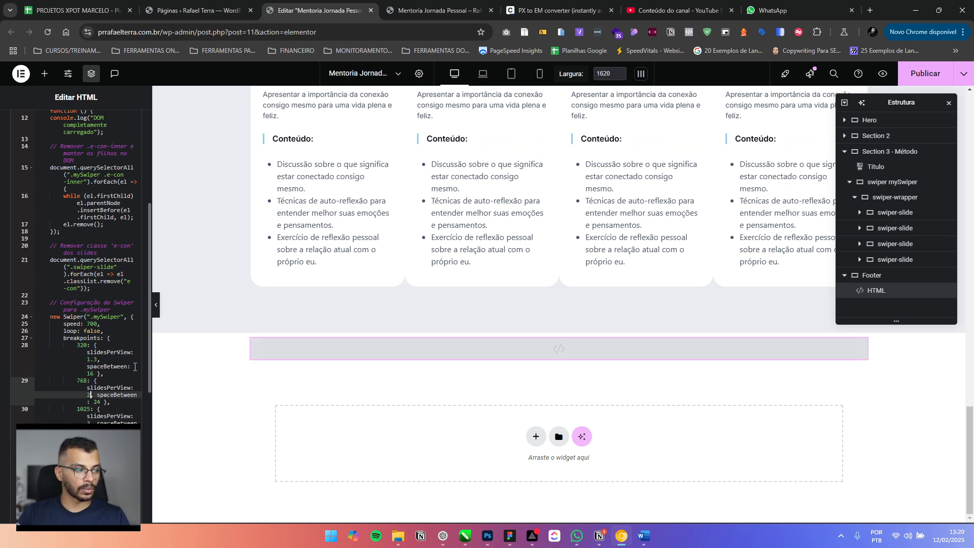
key(BackSpace)
text(3)
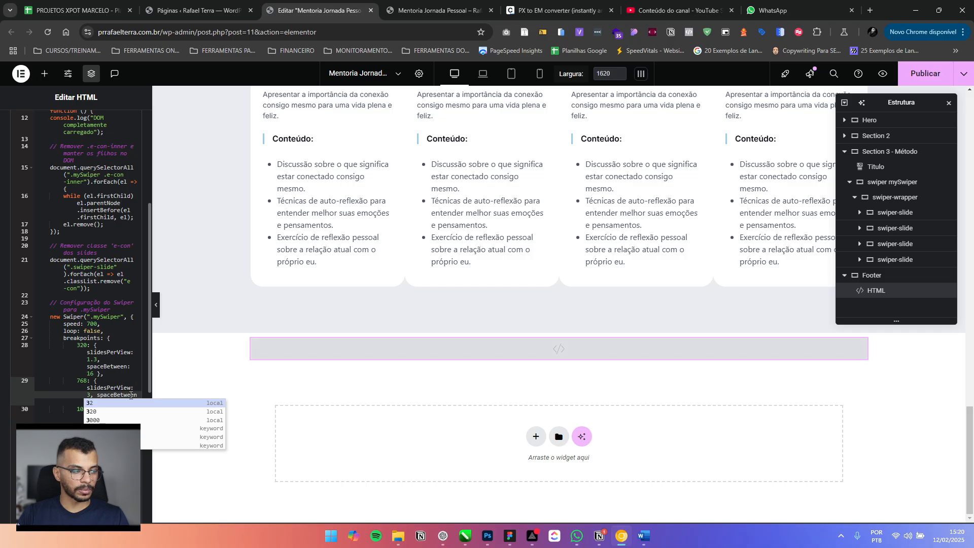
Set slidesPerView to 1.2 for the Swiper's 320 breakpoint and review the spaceBetween values of the breakpoints
click(98, 360)
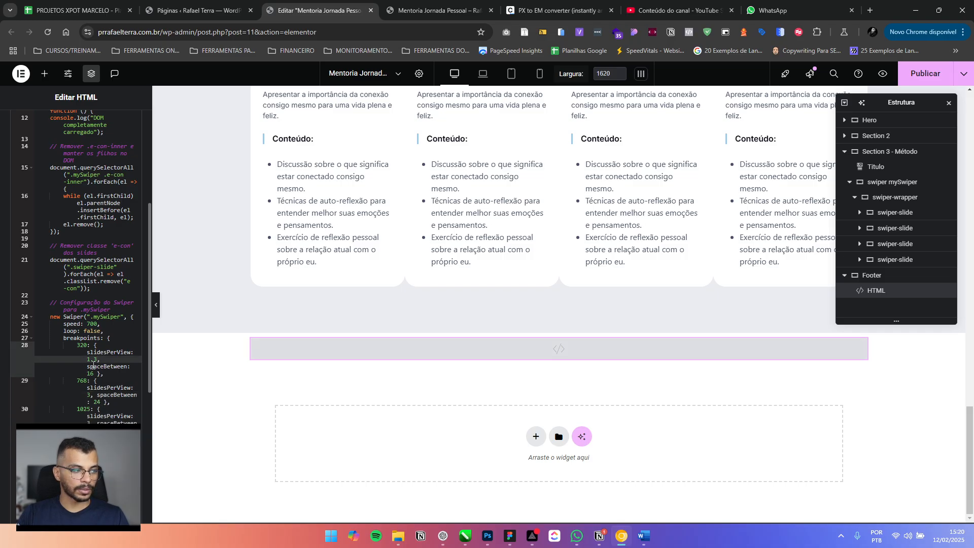
click(100, 402)
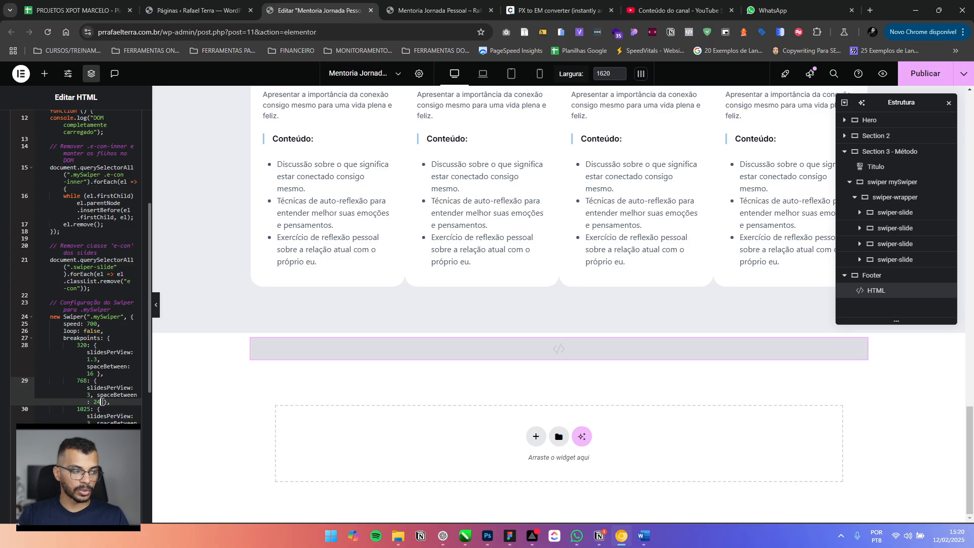
click(98, 360)
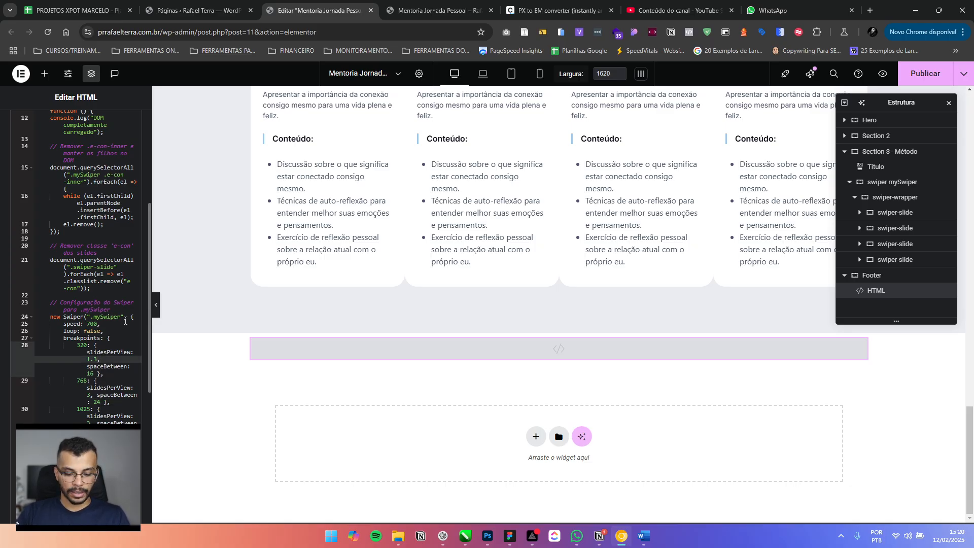
key(BackSpace)
text(2)
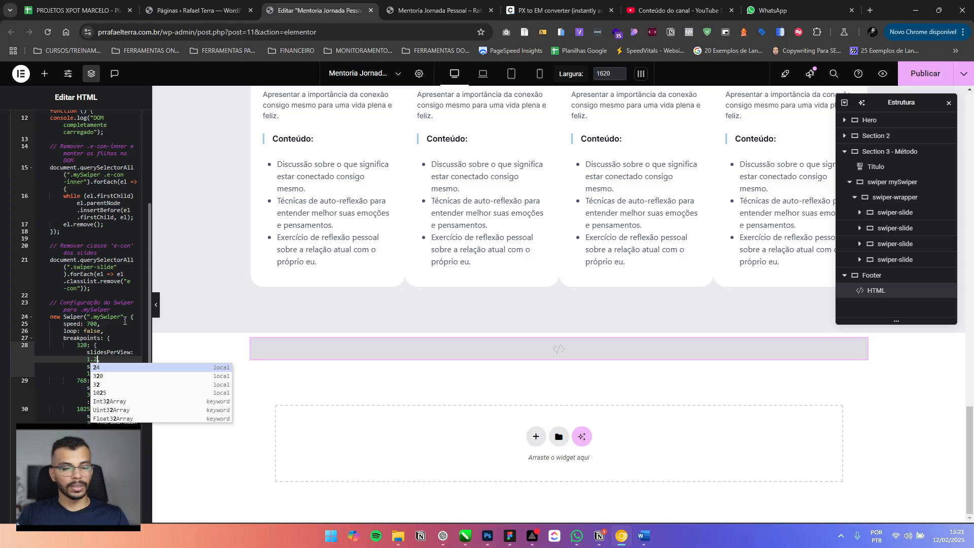
key(Escape)
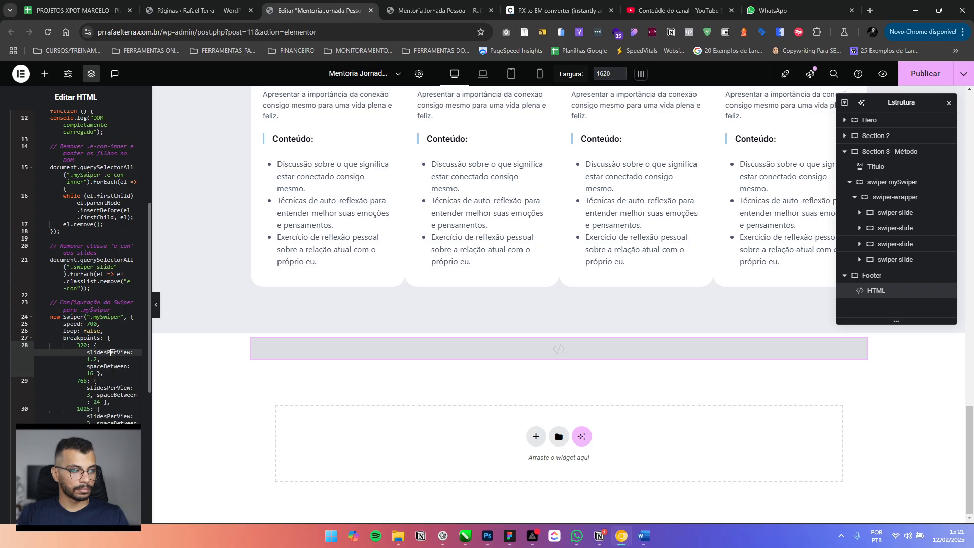
click(98, 366)
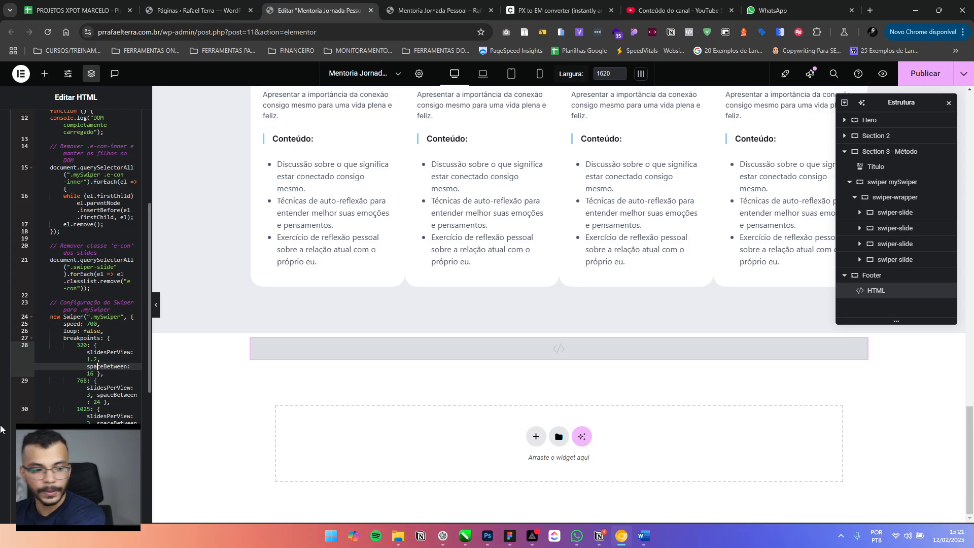
click(90, 373)
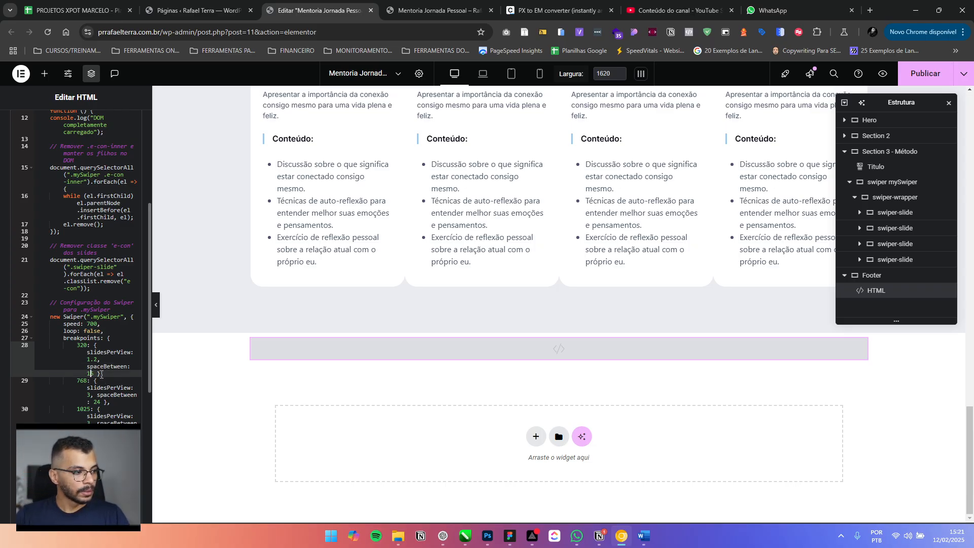
scroll(93, 388, down, 2)
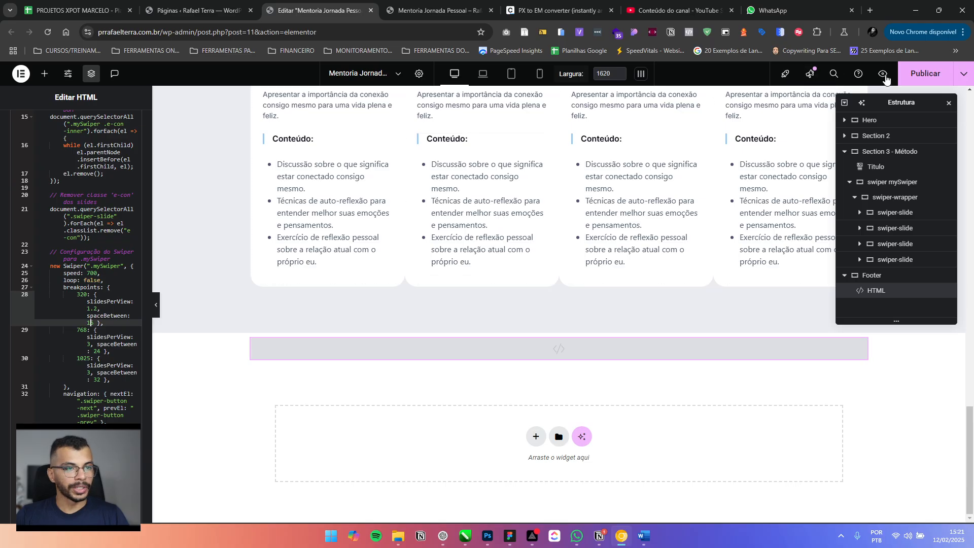
Publish the page and check the number of Aula cards per view in the Método section of the preview
key(ctrl+s)
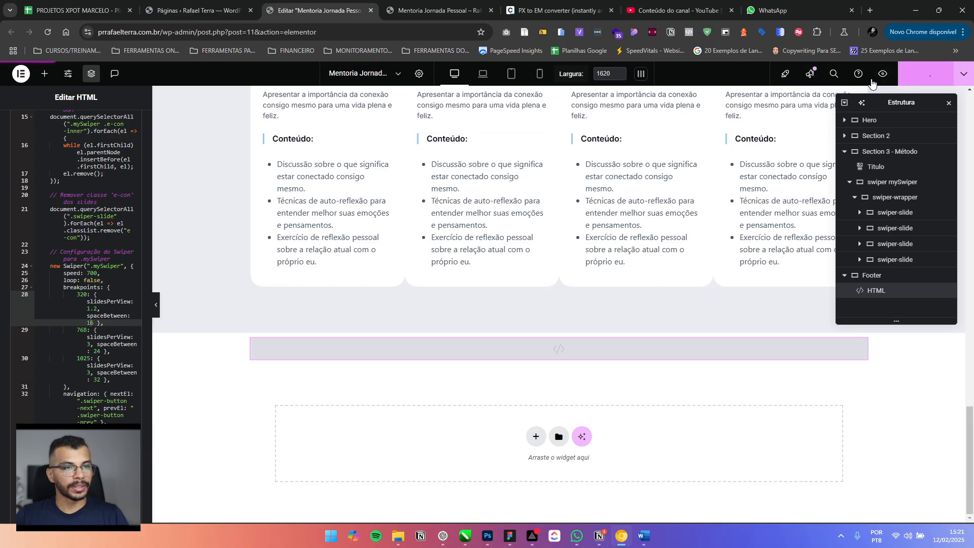
click(440, 12)
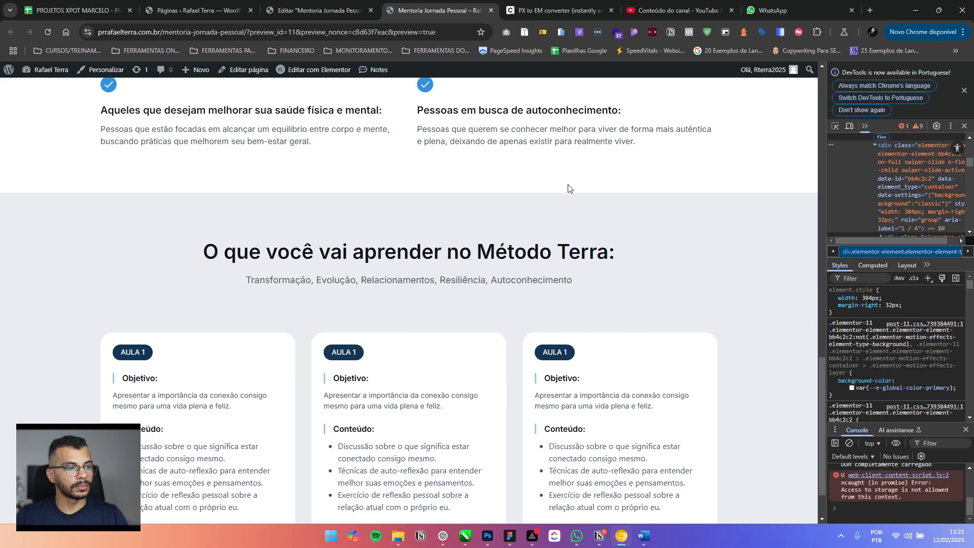
scroll(568, 189, down, 1)
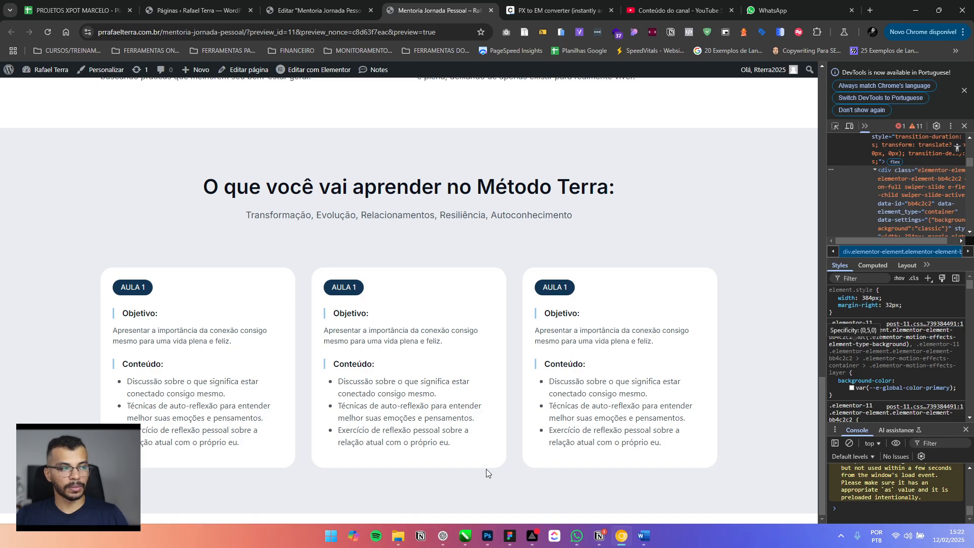
Return to the editor and review the mySwiper and card-carousel Swiper configurations in the Footer's HTML widget code
click(331, 8)
scroll(86, 282, down, 3)
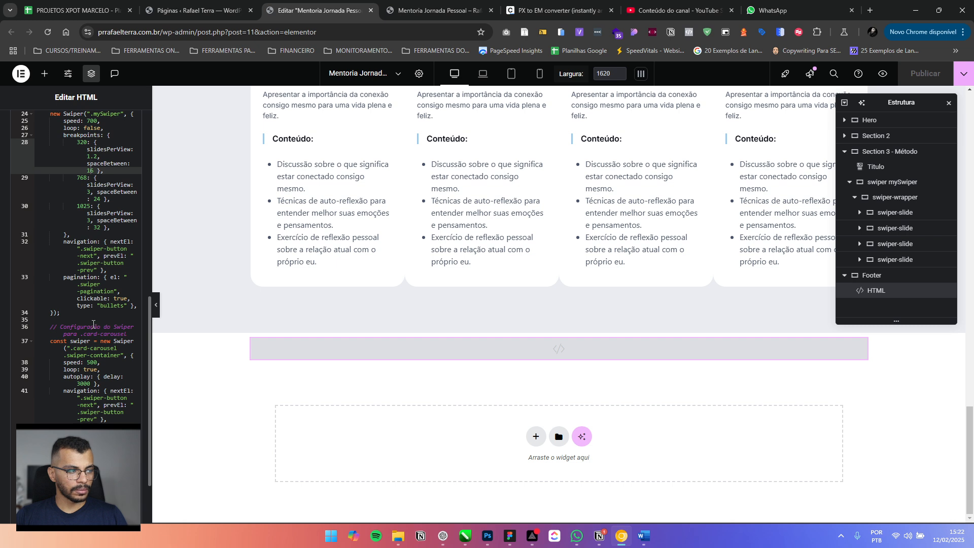
scroll(90, 325, down, 1)
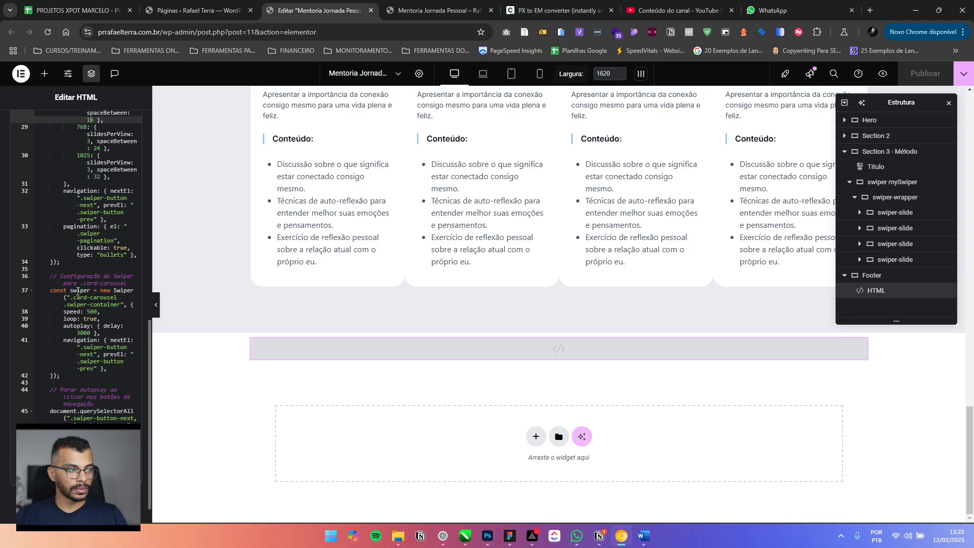
click(108, 291)
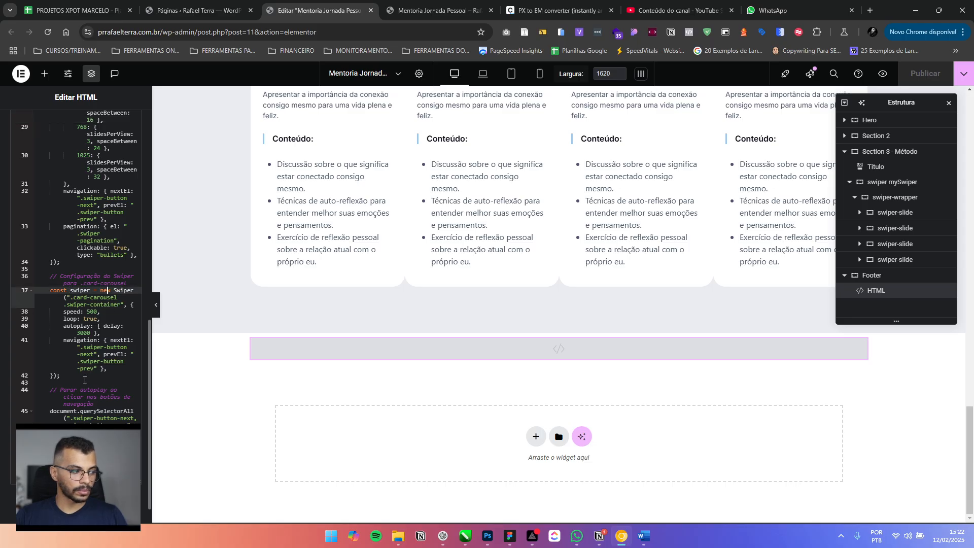
scroll(83, 378, up, 15)
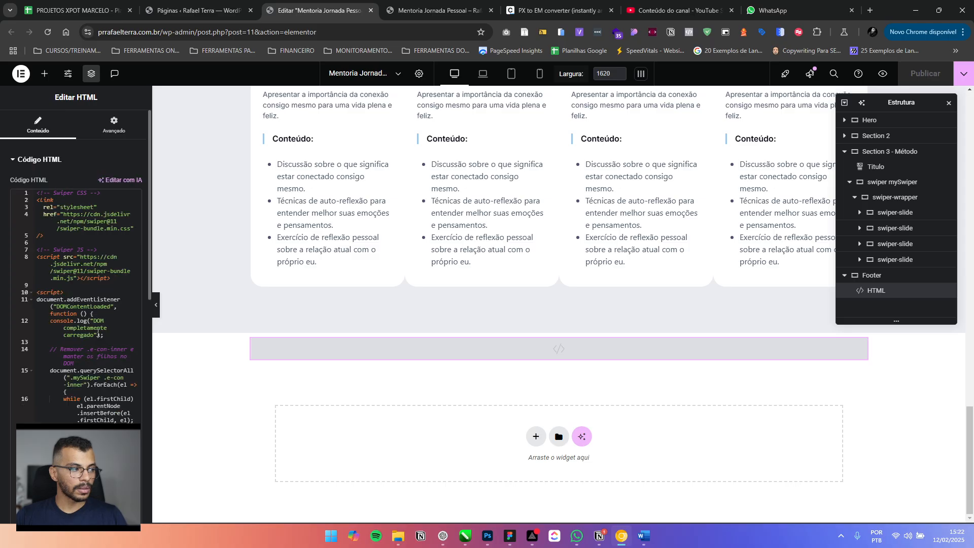
scroll(448, 265, up, 4)
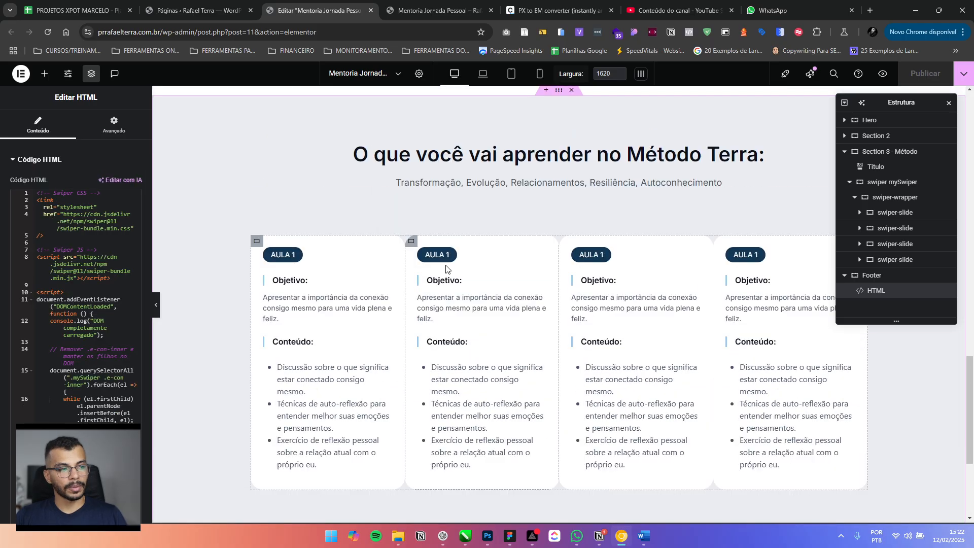
Inspect the swiper mySwiper, swiper-wrapper and first swiper-slide containers within Section 3 - Método
scroll(661, 241, down, 2)
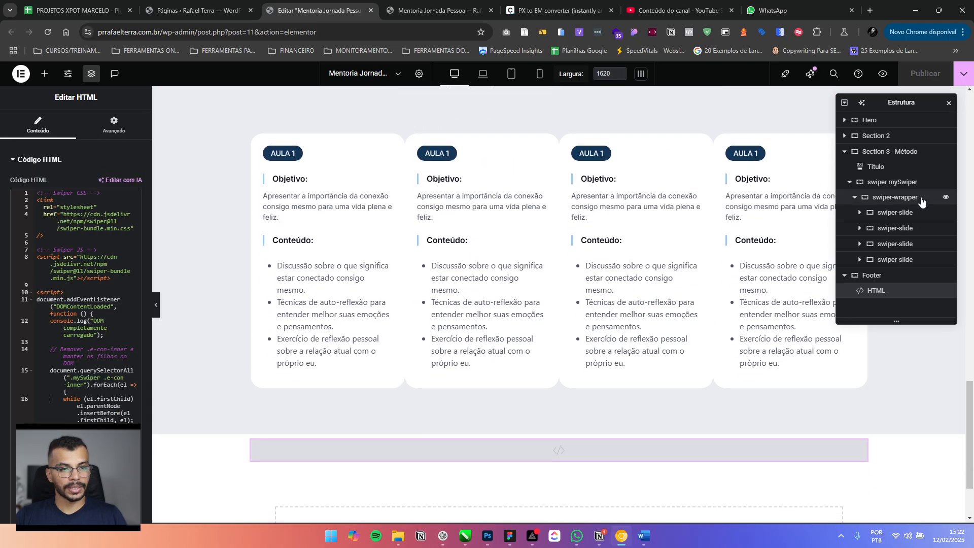
click(876, 200)
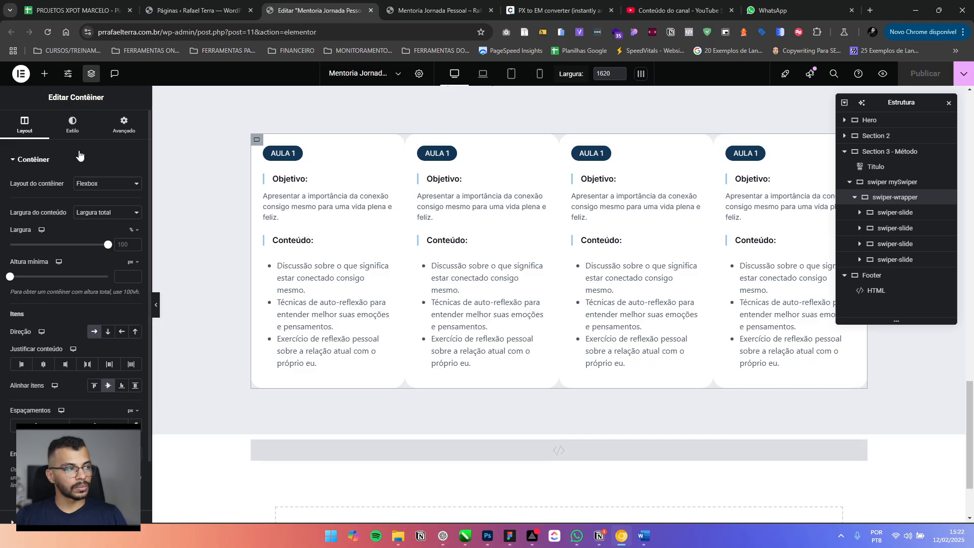
click(901, 213)
click(892, 200)
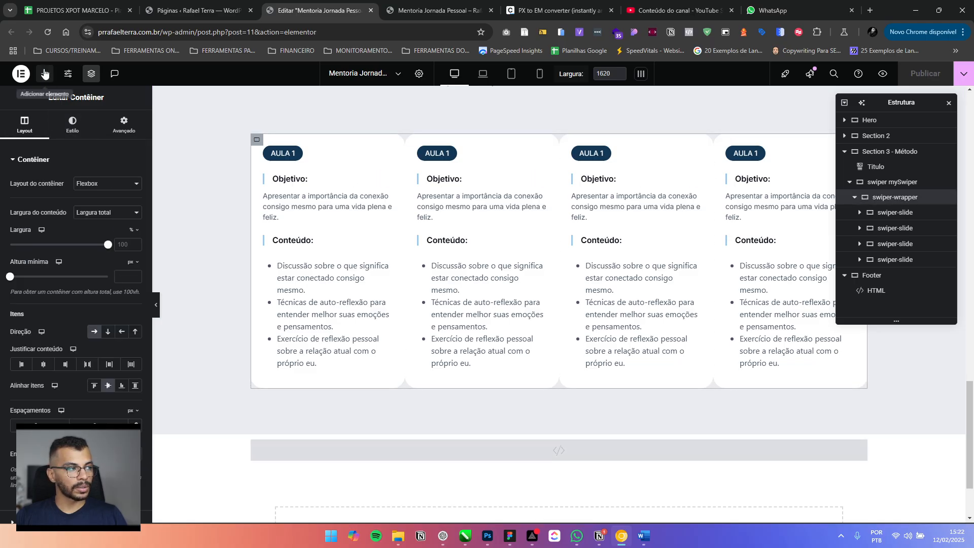
click(898, 182)
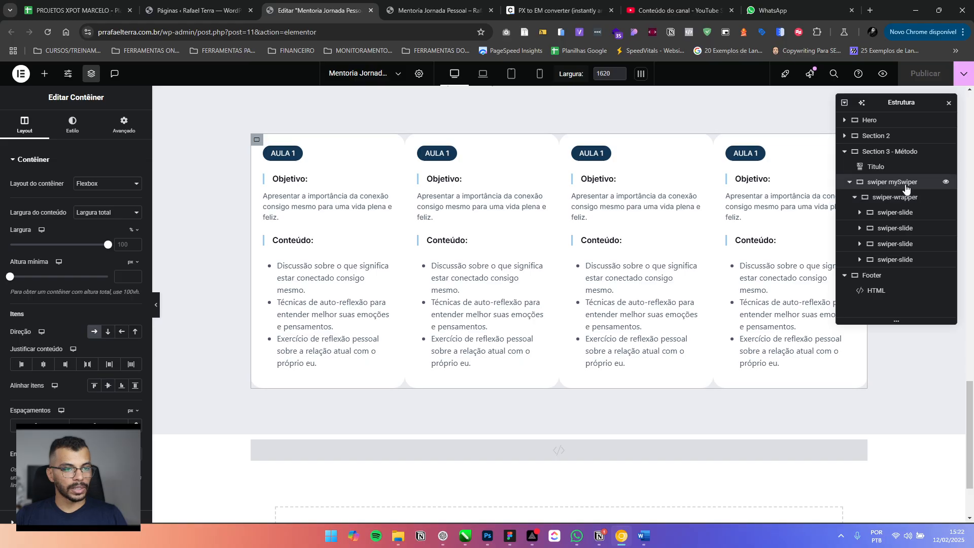
click(890, 152)
click(889, 183)
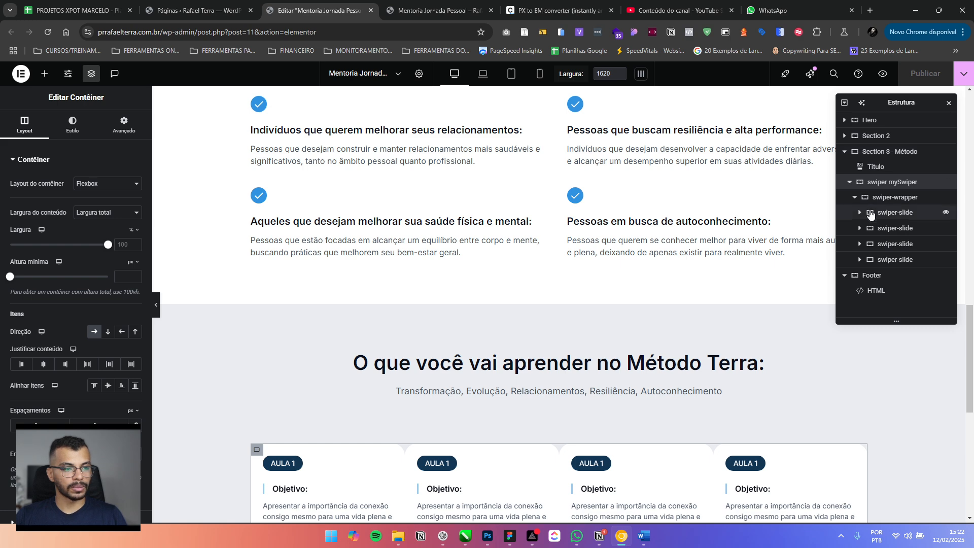
scroll(883, 454, down, 2)
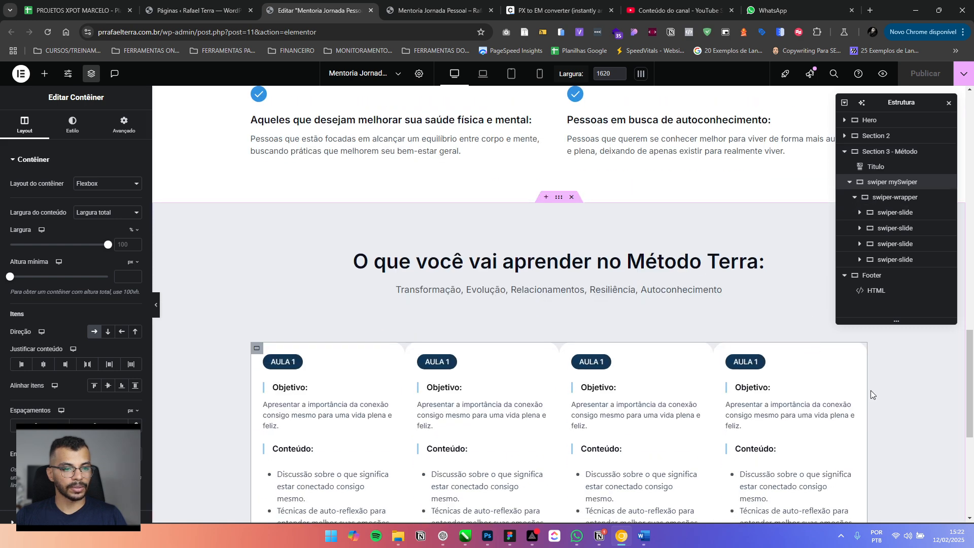
Add a container to the end of Section 3 - Método and open its advanced settings
click(888, 156)
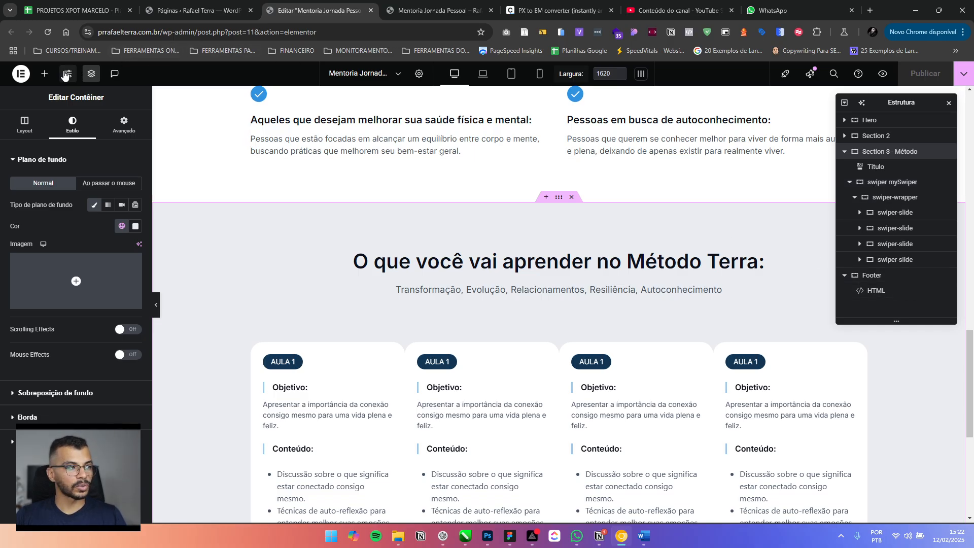
click(44, 74)
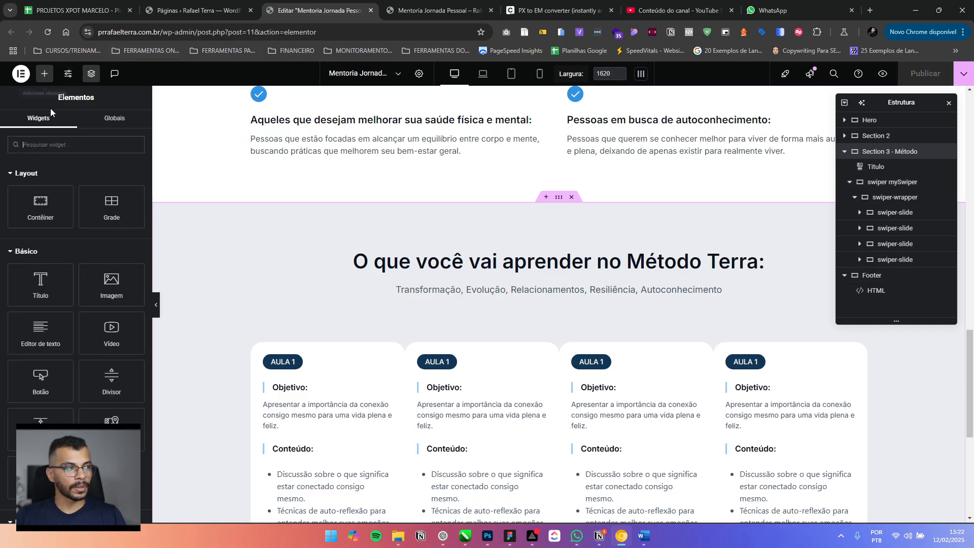
click(47, 203)
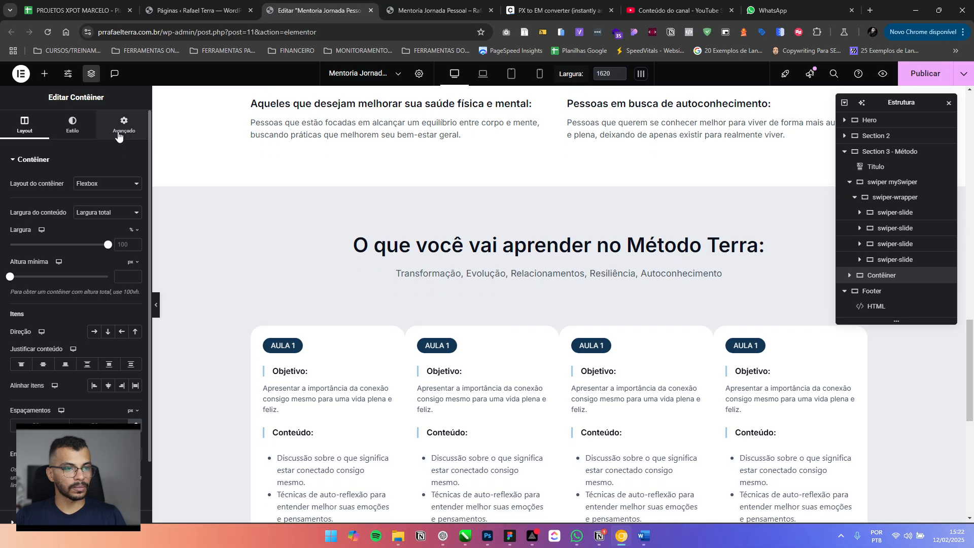
click(122, 126)
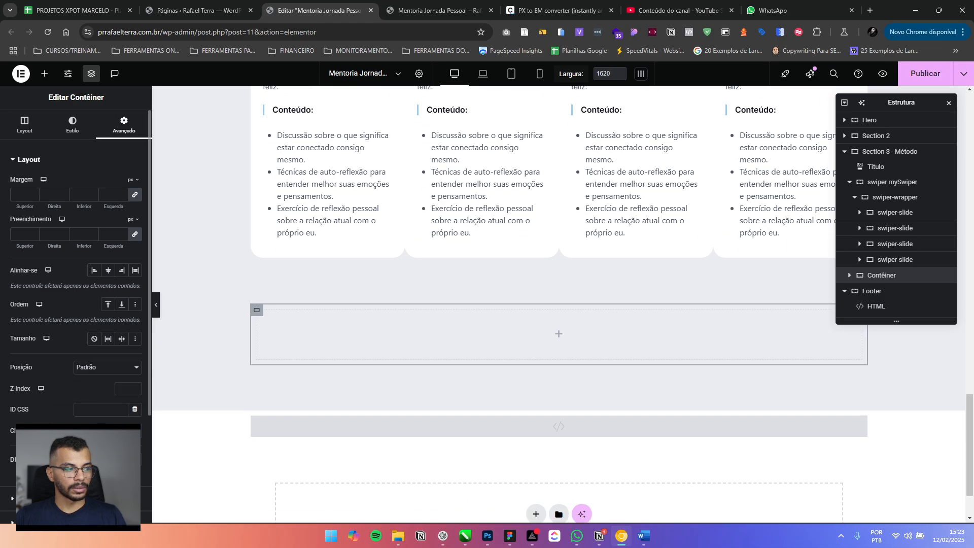
Rename the new container below the Aula cards as Container-swiper
double_click(878, 276)
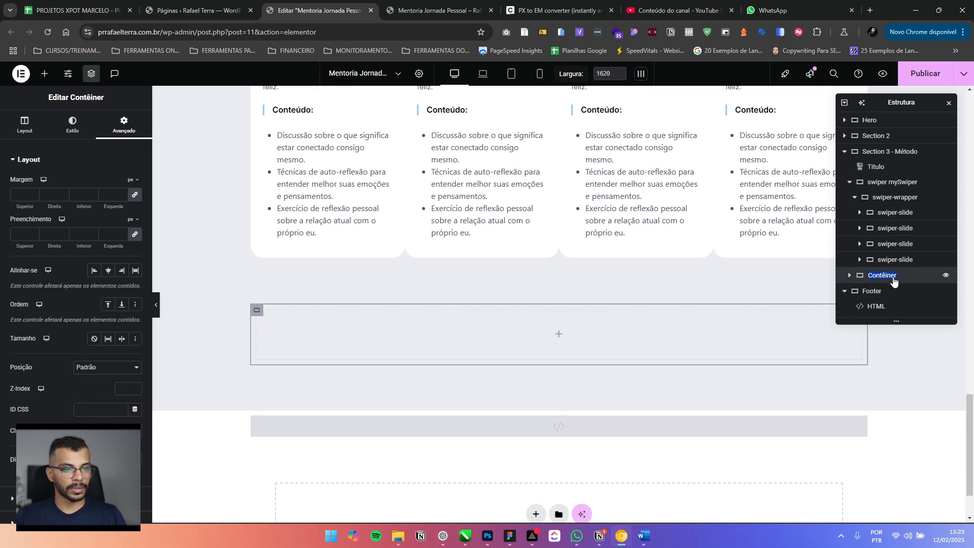
text(C)
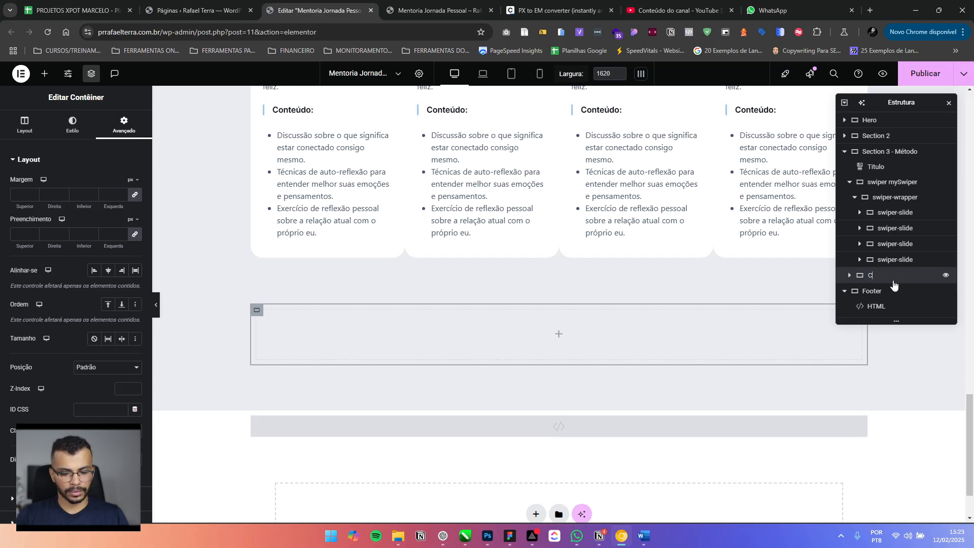
text(ontainer-)
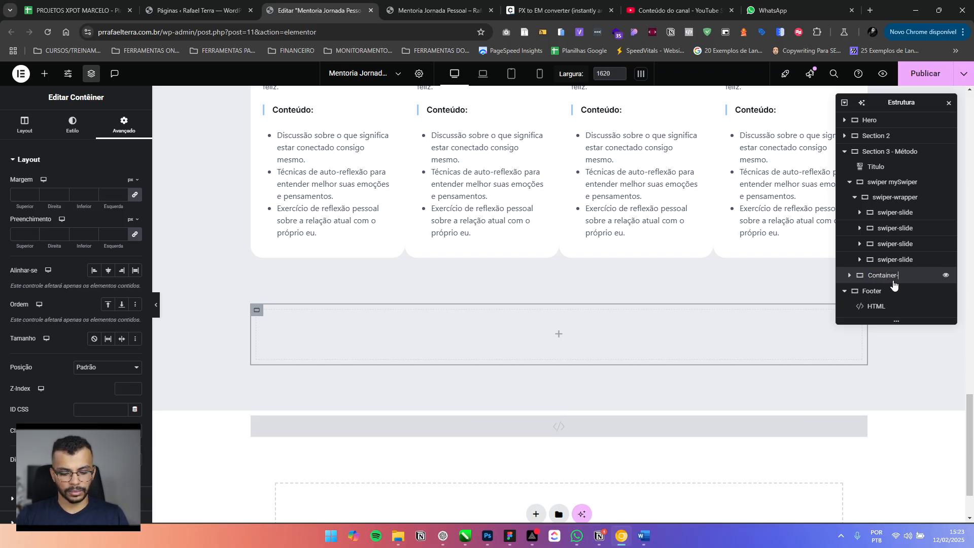
text(swiper)
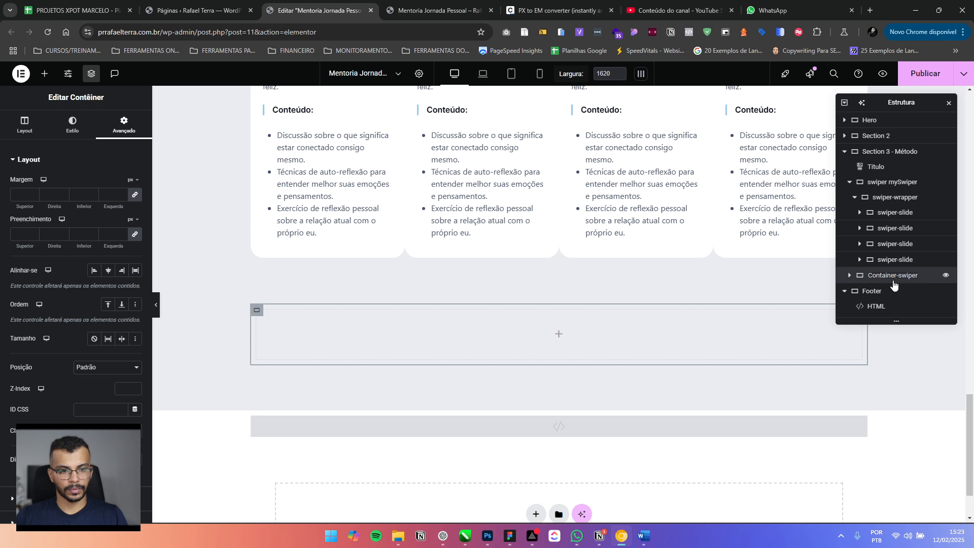
key(Return)
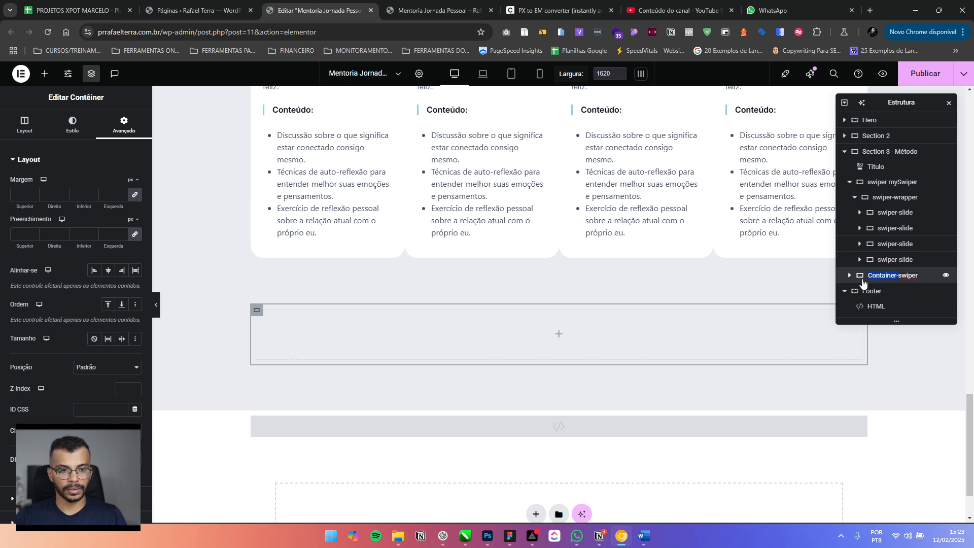
Change the name of the new container to swiper-container, removing the Container- prefix and adding the -container suffix
double_click(899, 277)
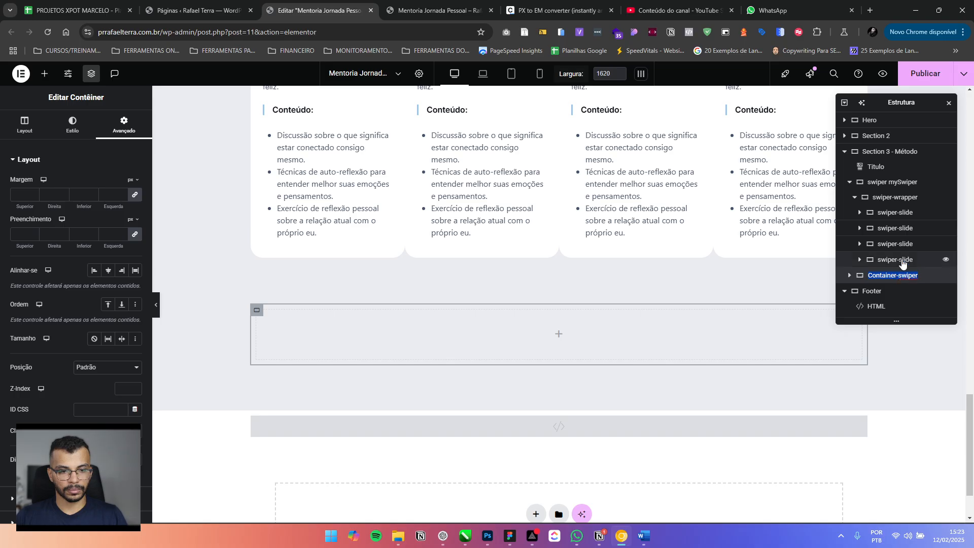
key(Home)
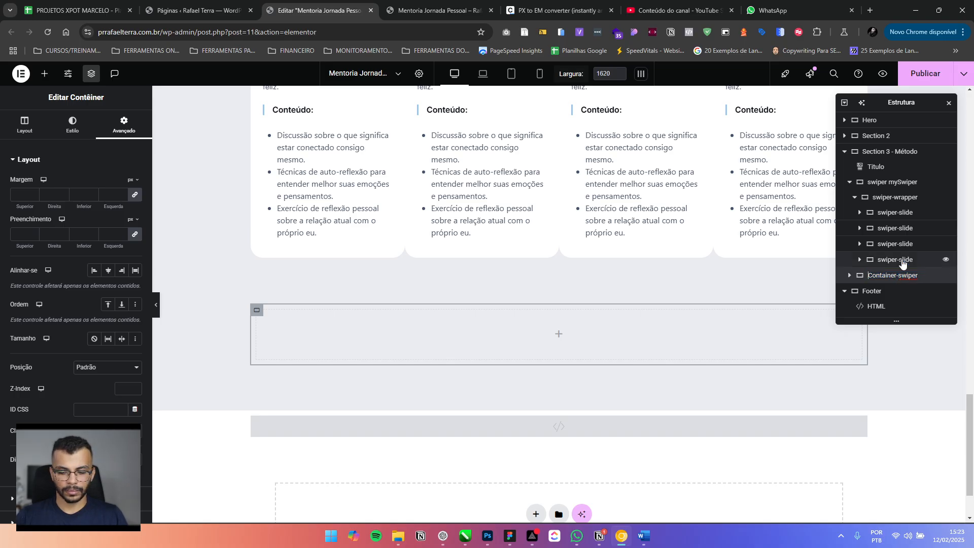
key(Delete)
key(Delete)
key(Delete)
key(Delete)
key(Delete)
key(Delete)
key(Delete)
key(Delete)
key(Delete)
key(Delete)
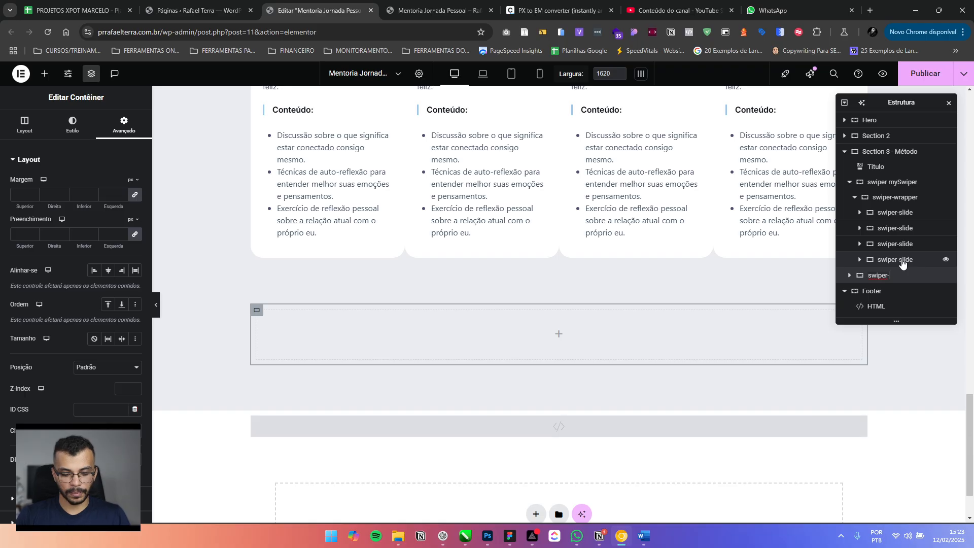
text(-container)
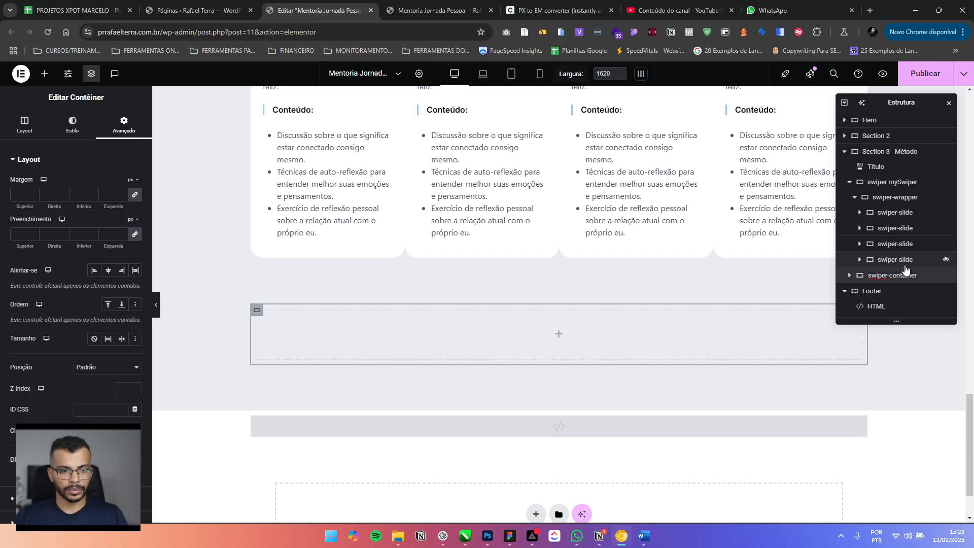
key(Return)
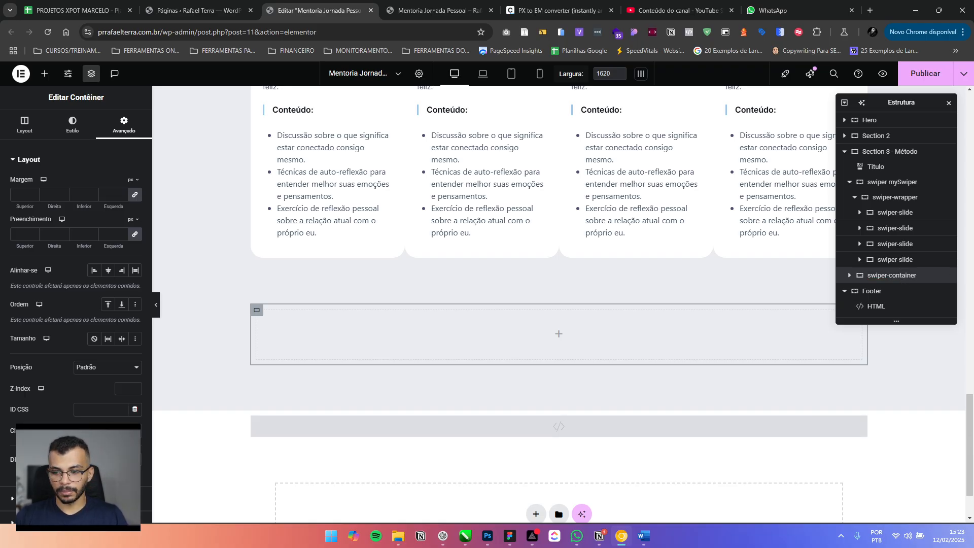
Examine the footer HTML widget's Swiper code, especially the .card-carousel .swiper-container selector in the second configuration
key(alt+Tab)
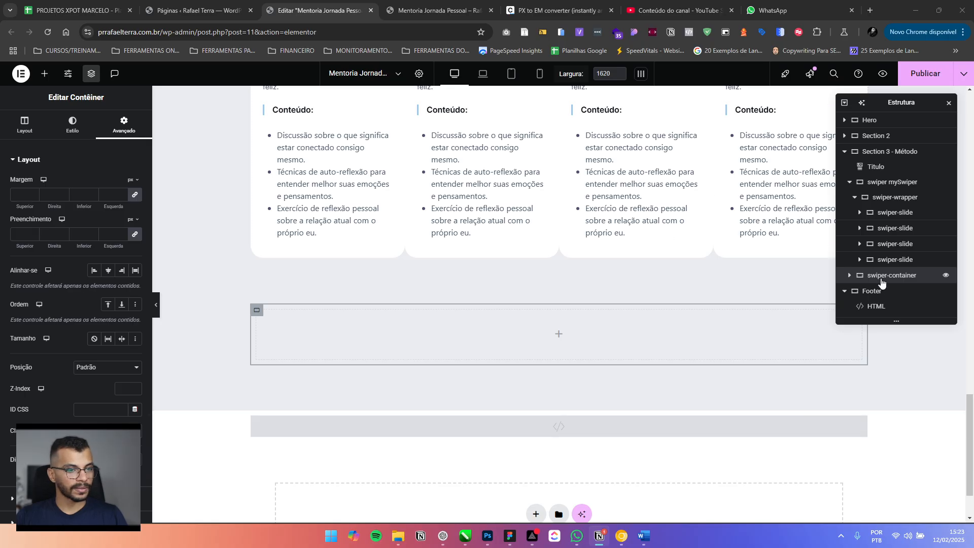
click(874, 306)
scroll(111, 309, down, 10)
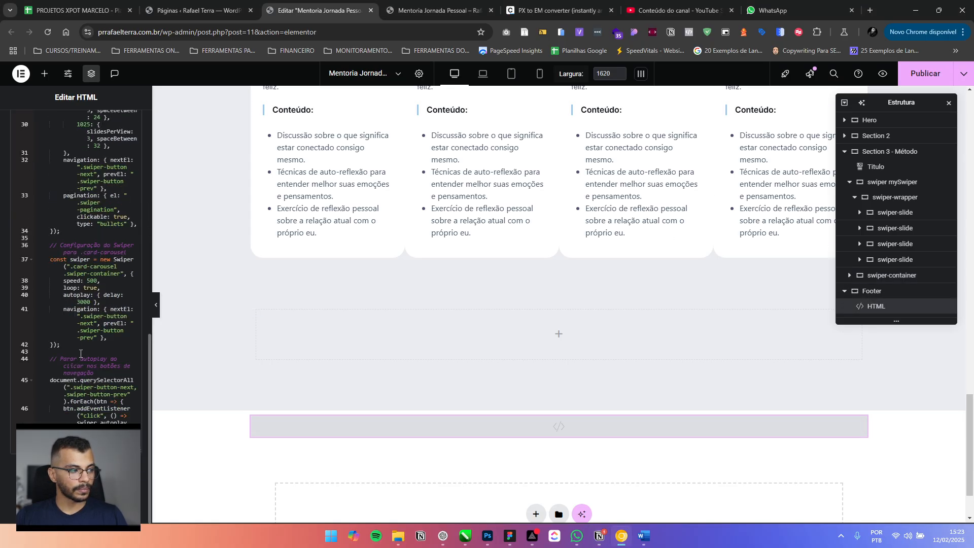
scroll(97, 400, up, 5)
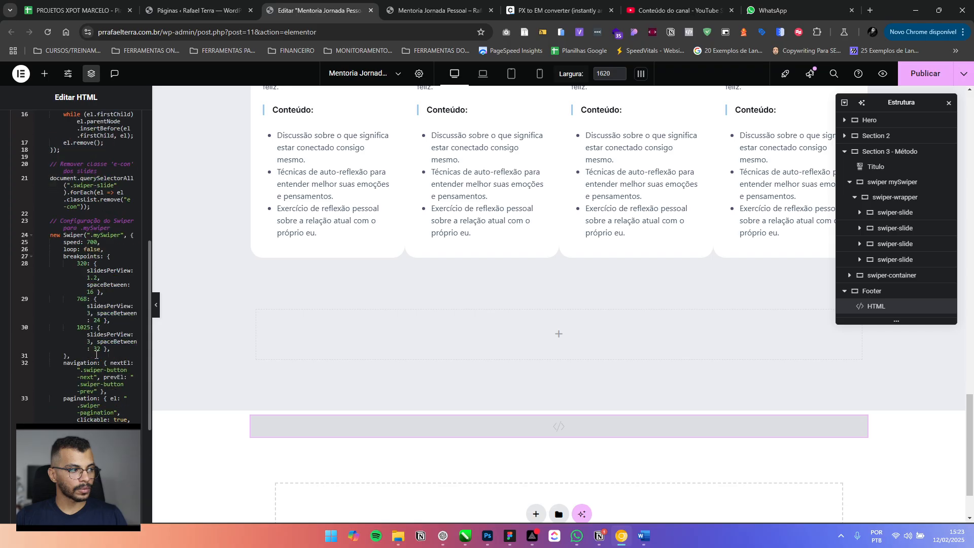
scroll(95, 349, down, 3)
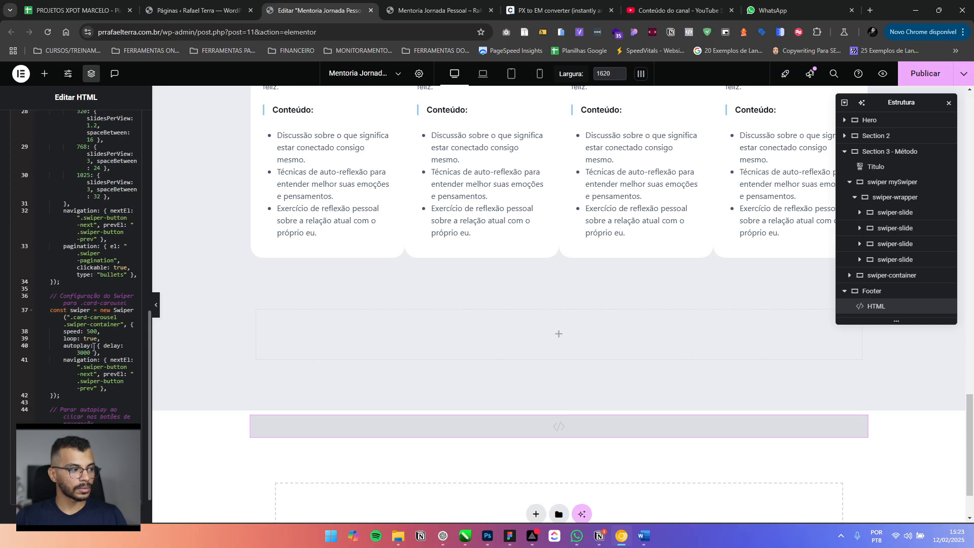
click(98, 324)
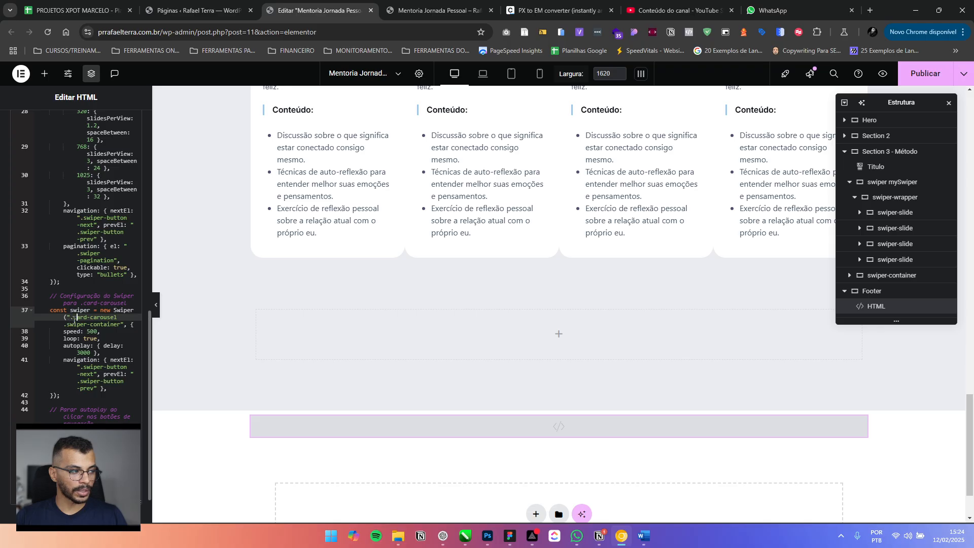
drag(71, 319, 121, 324)
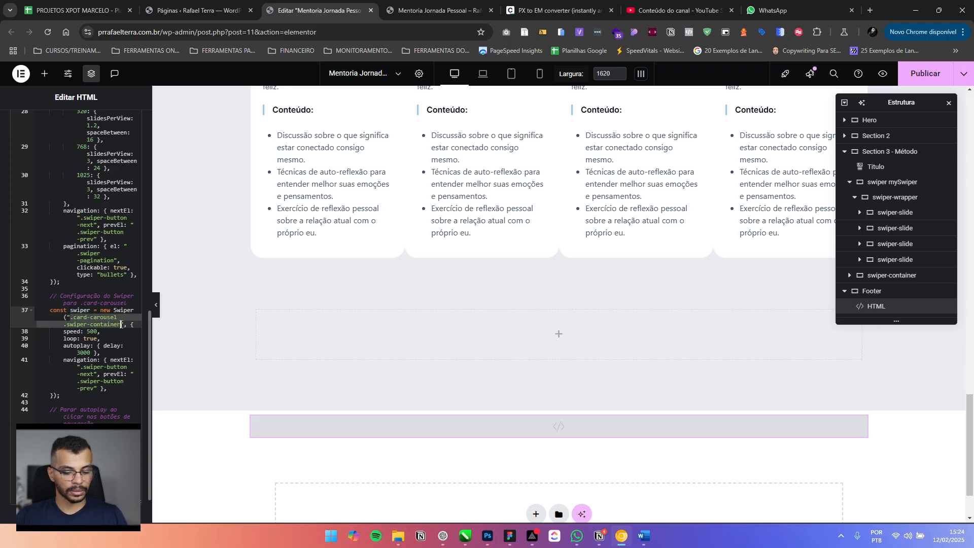
Move swiper-container directly below Título in Section 3 - Método and nest swiper mySwiper inside it
click(899, 278)
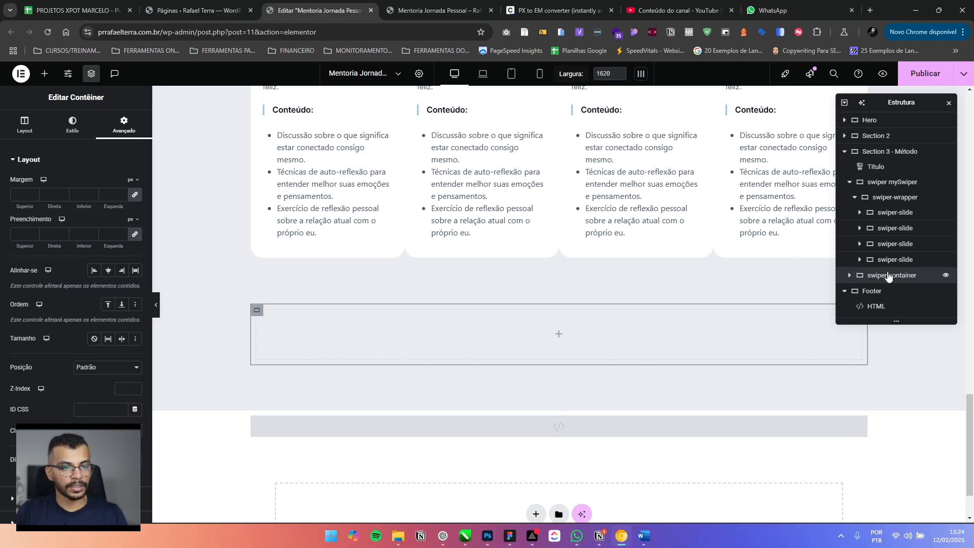
drag(887, 276, 885, 185)
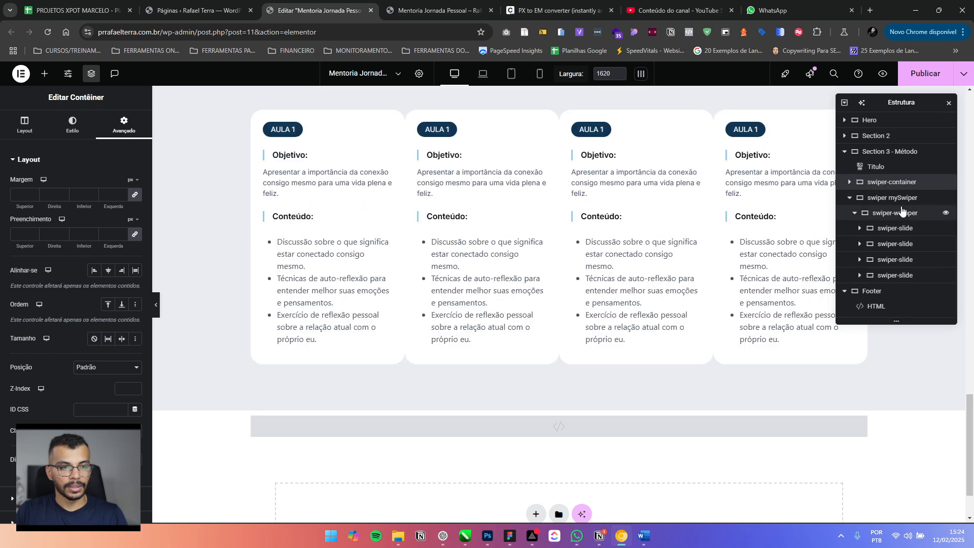
scroll(521, 266, up, 2)
scroll(521, 266, up, 3)
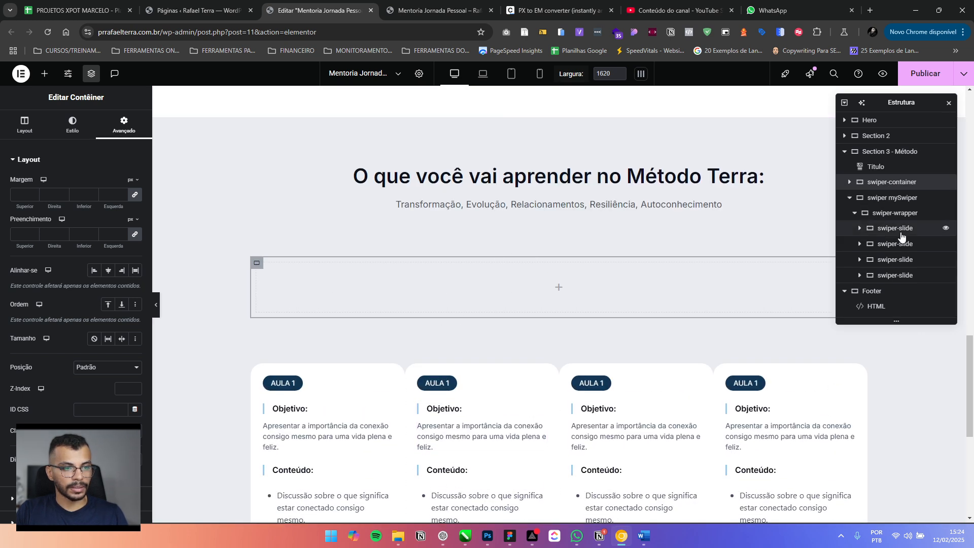
click(851, 199)
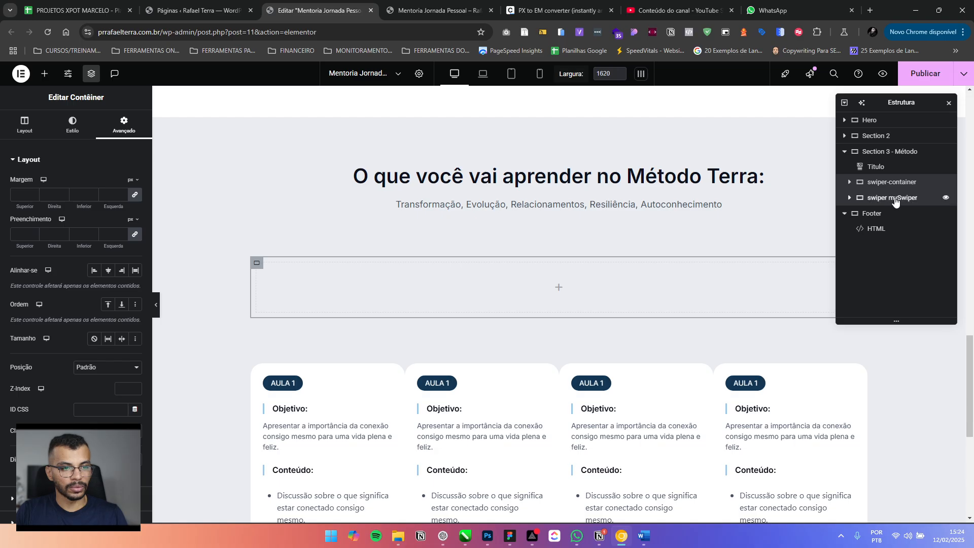
click(888, 183)
click(851, 183)
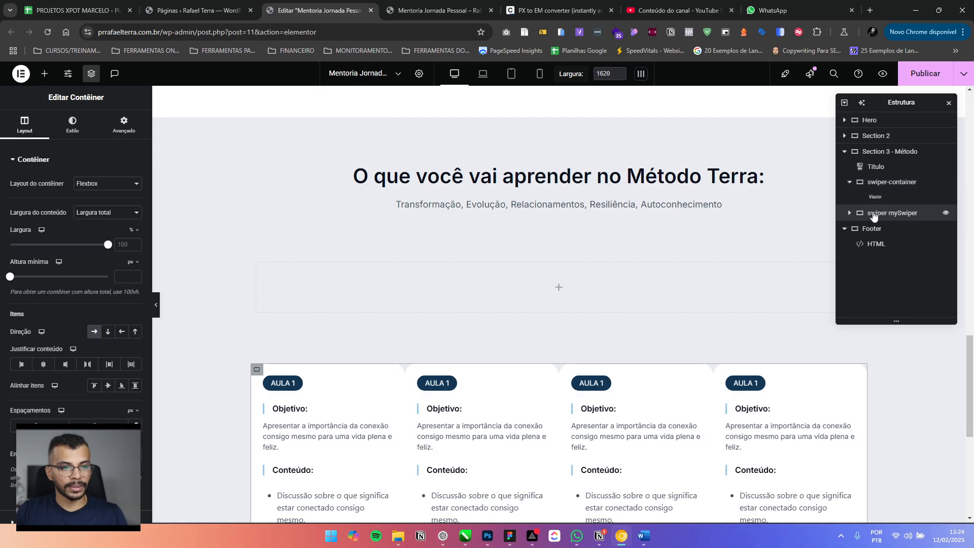
drag(875, 214, 886, 192)
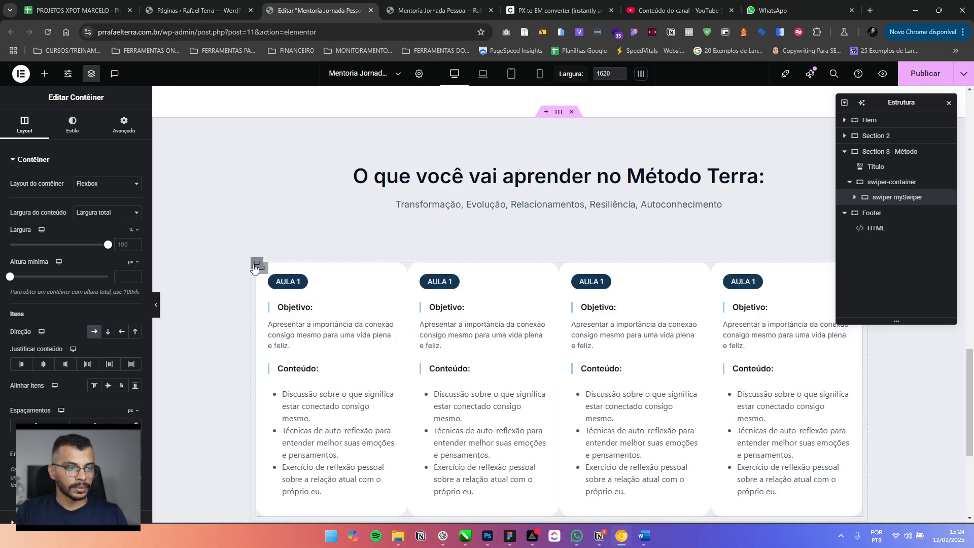
Add an HTML widget below swiper mySwiper inside swiper-container and name it Navigation
click(257, 264)
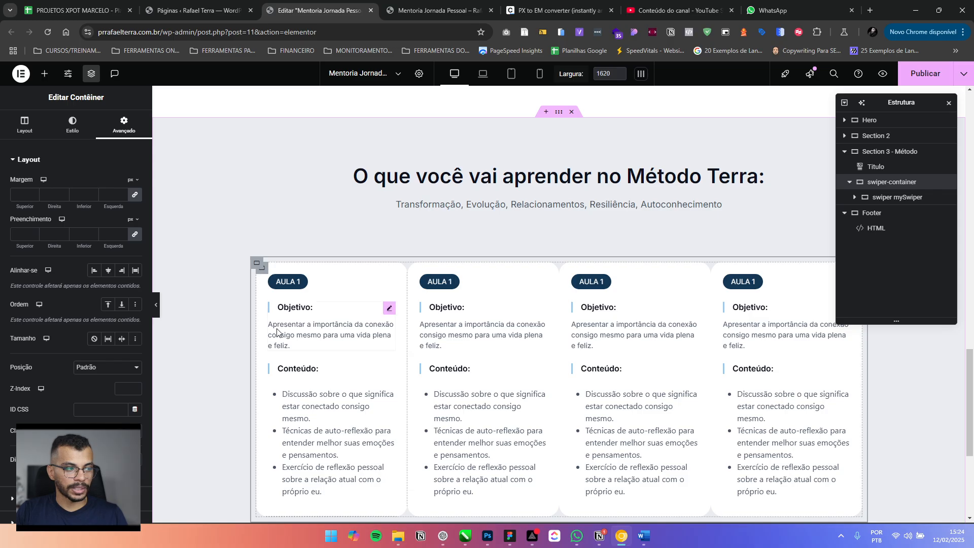
scroll(277, 333, down, 2)
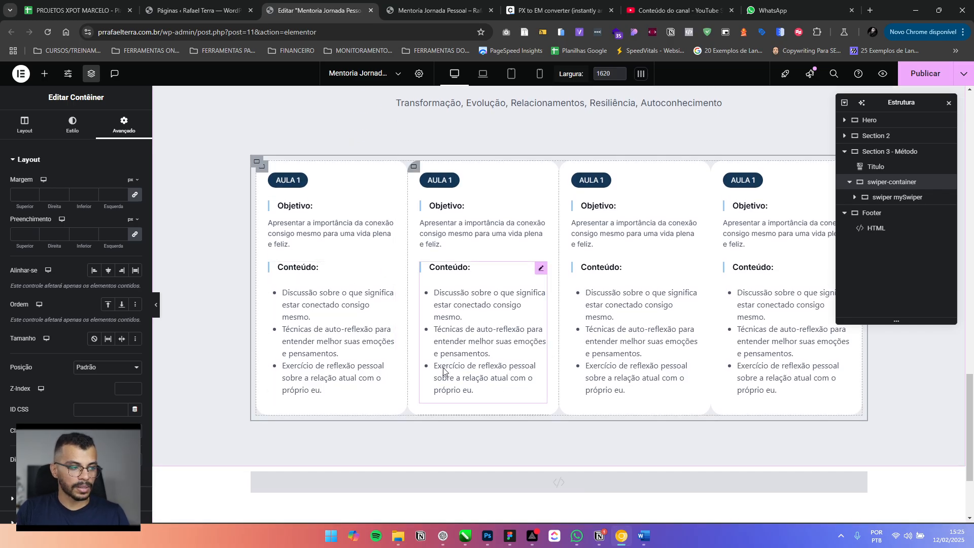
scroll(410, 368, down, 1)
scroll(385, 330, up, 2)
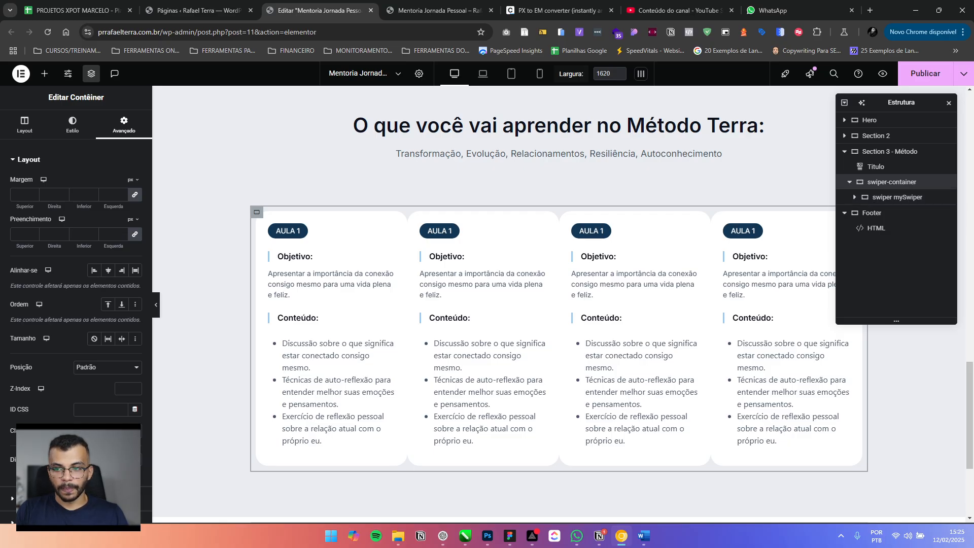
click(45, 74)
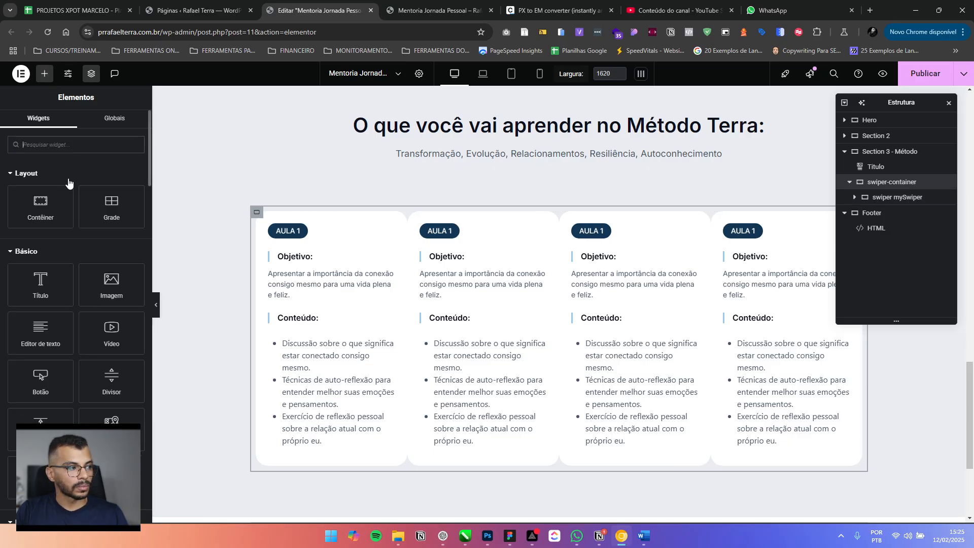
text(html)
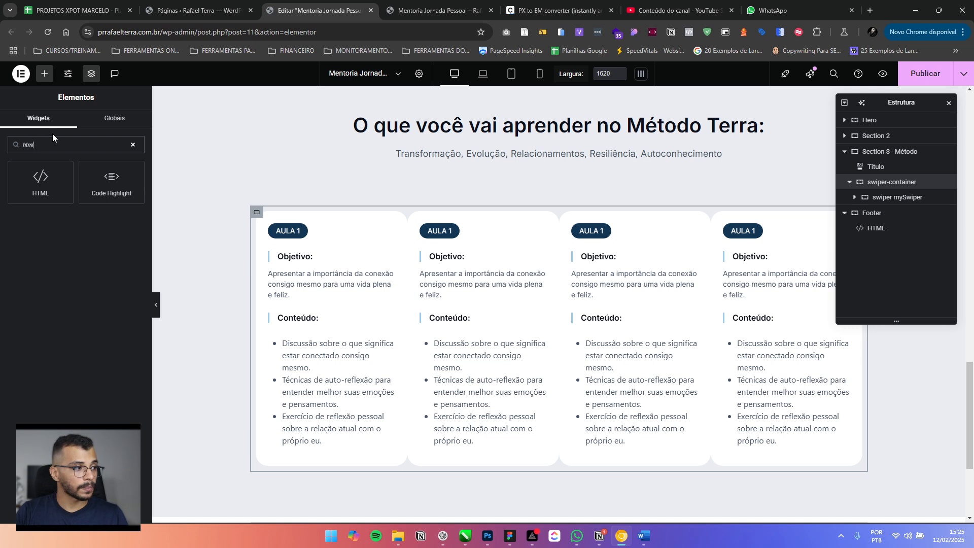
click(39, 177)
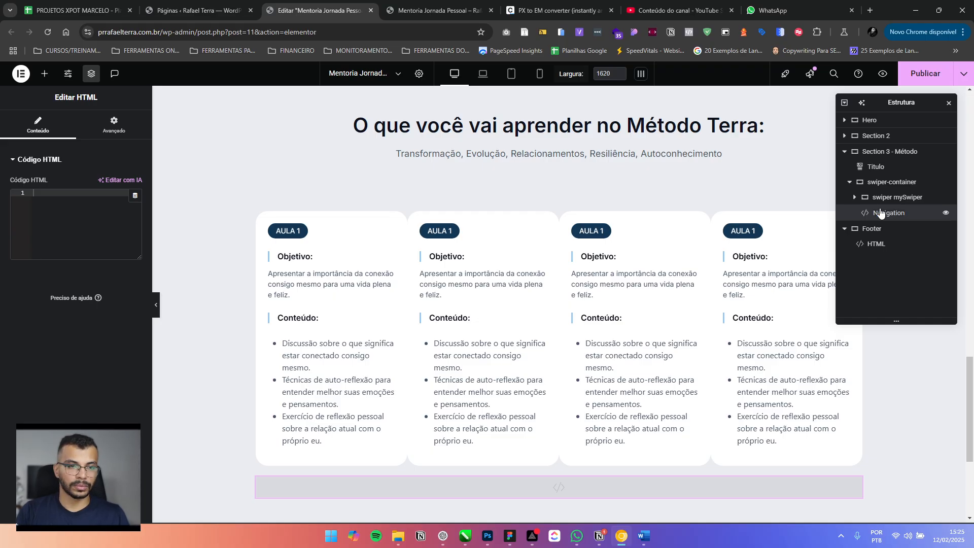
Fill the Navigation widget with swiper-button-next and swiper-button-prev HTML using the seta-direita.svg and seta-esquerda.svg arrow images
click(912, 202)
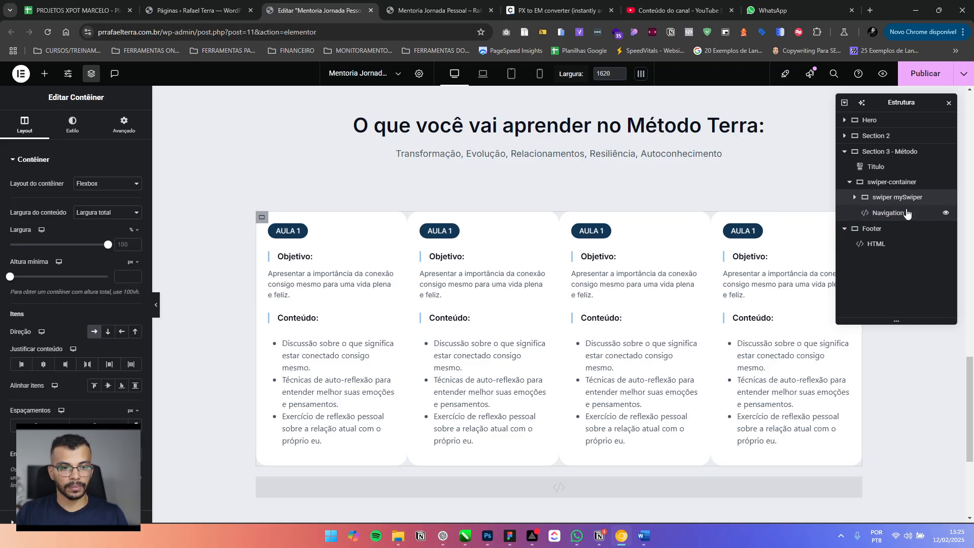
click(908, 213)
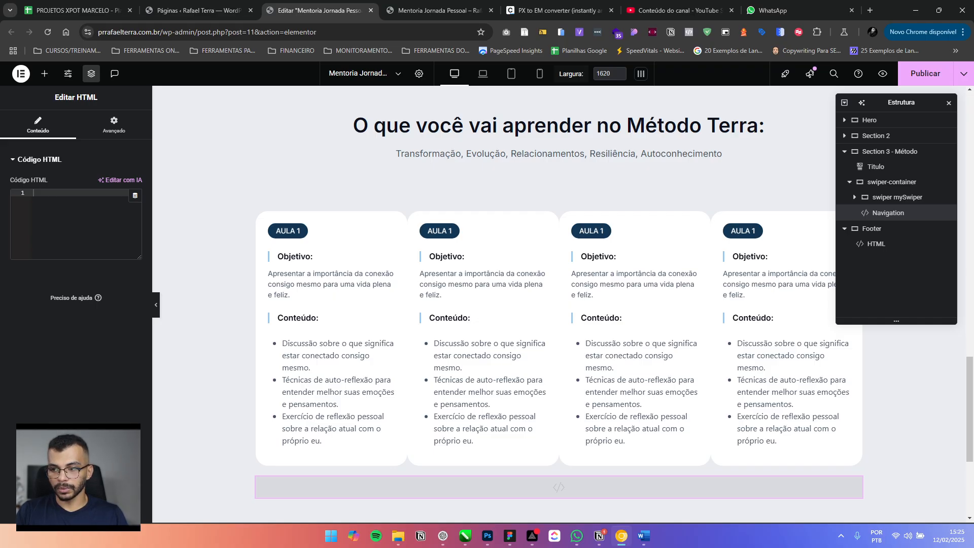
key(alt+Tab)
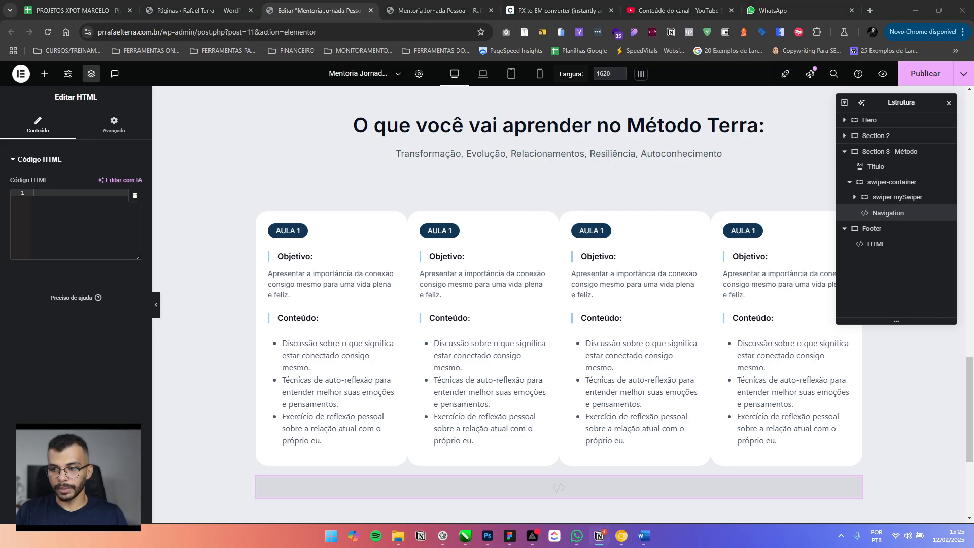
click(47, 193)
text(<div class="swiper-button-next">     <img src="https://fachadaspro.com.br/wp-content/uploads/2024/11/seta-direita.svg" alt="Seta para a direita" class="navigation-right"> </div> <div class="swiper-button-prev">     <img src="https://fachadaspro.com.br/wp-content/uploads/2024/11/seta-esquerda.svg" alt="Seta para a esquerda" class="navigation-left"> </div>)
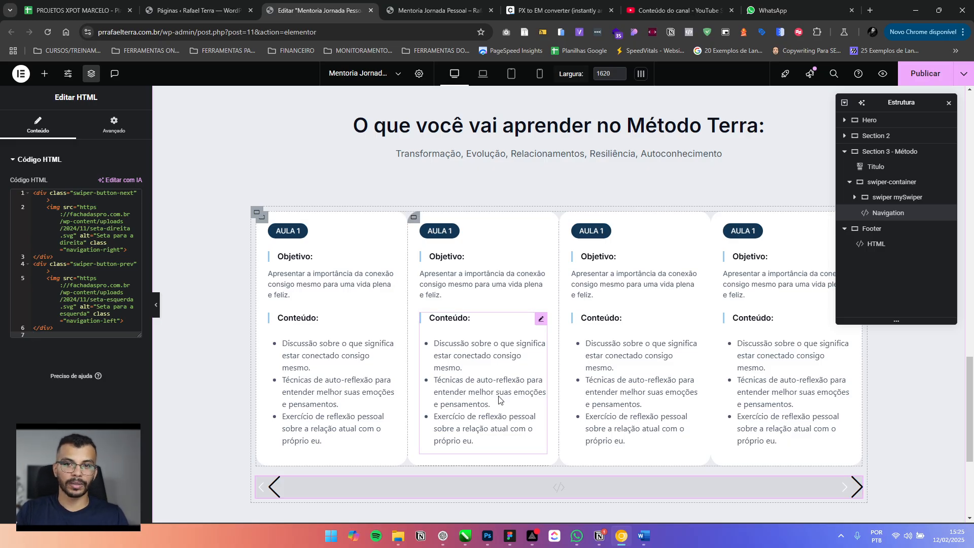
click(94, 228)
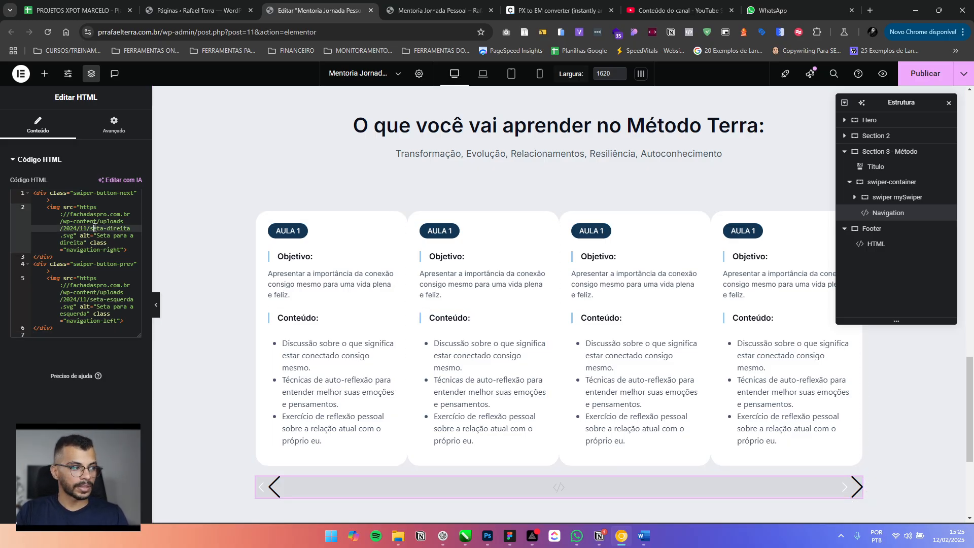
click(84, 236)
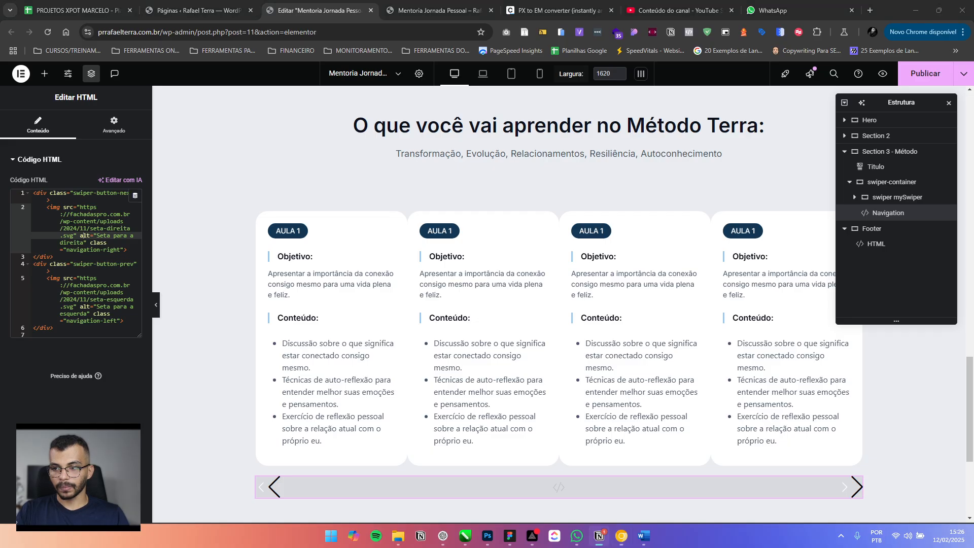
Add custom CSS to the Navigation widget with absolute position, 100% width and max-width, plus positioning rules for the next and previous buttons
click(115, 131)
scroll(81, 263, down, 7)
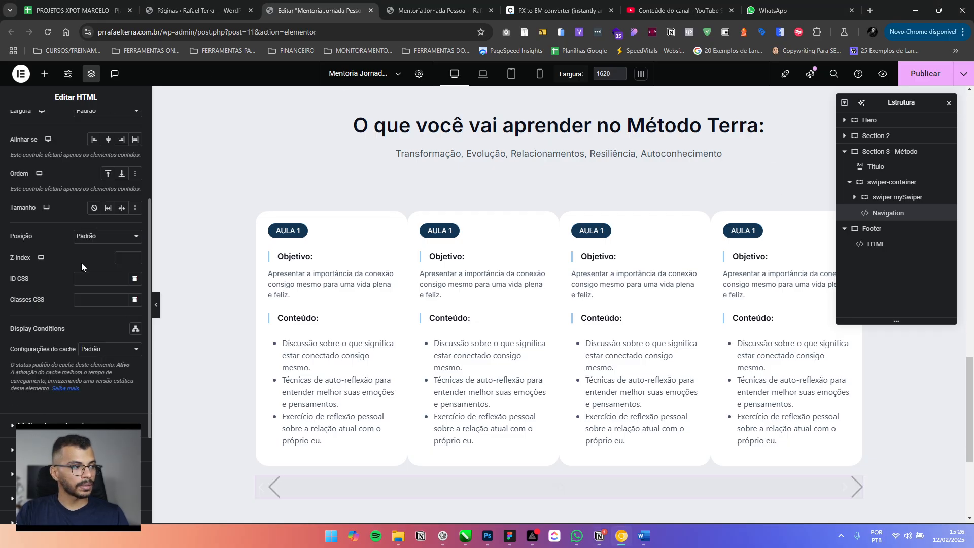
click(70, 450)
click(69, 414)
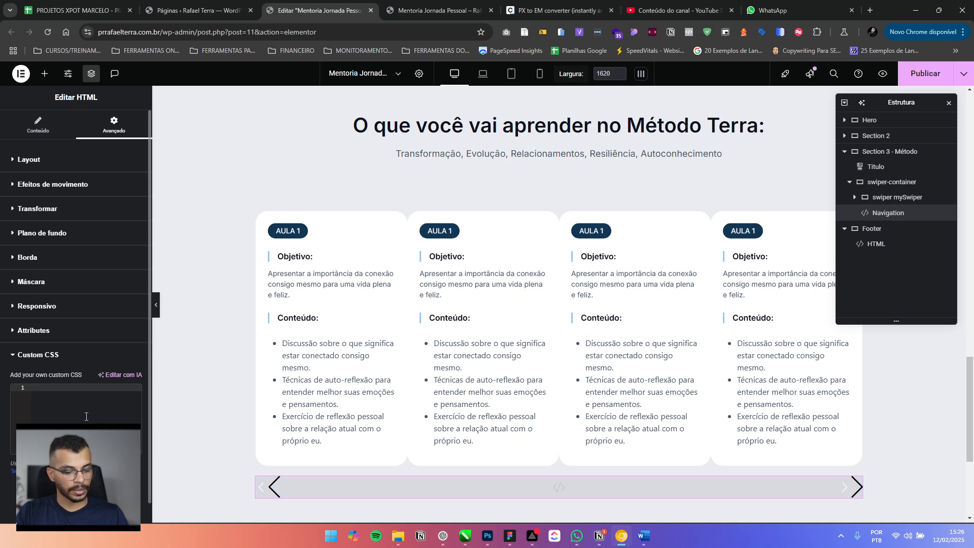
key(ctrl+v)
scroll(259, 203, down, 2)
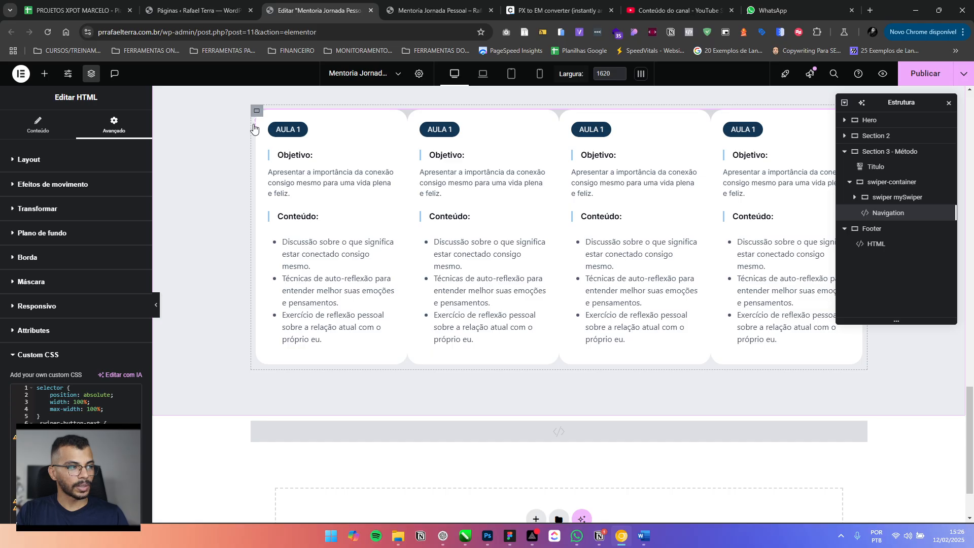
Examine the Navigation widget's selector rule for position and width against its placement over the Aula cards
click(70, 394)
scroll(58, 395, down, 1)
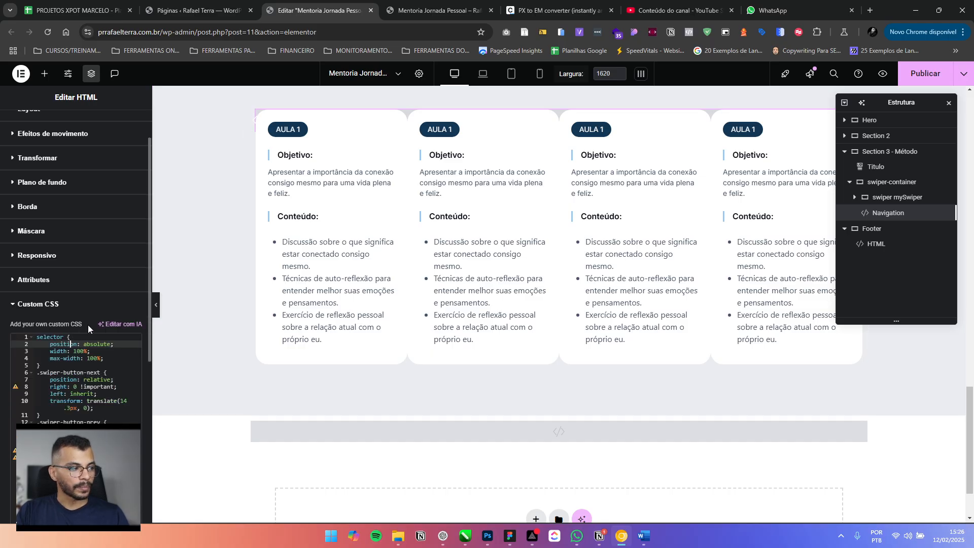
click(63, 337)
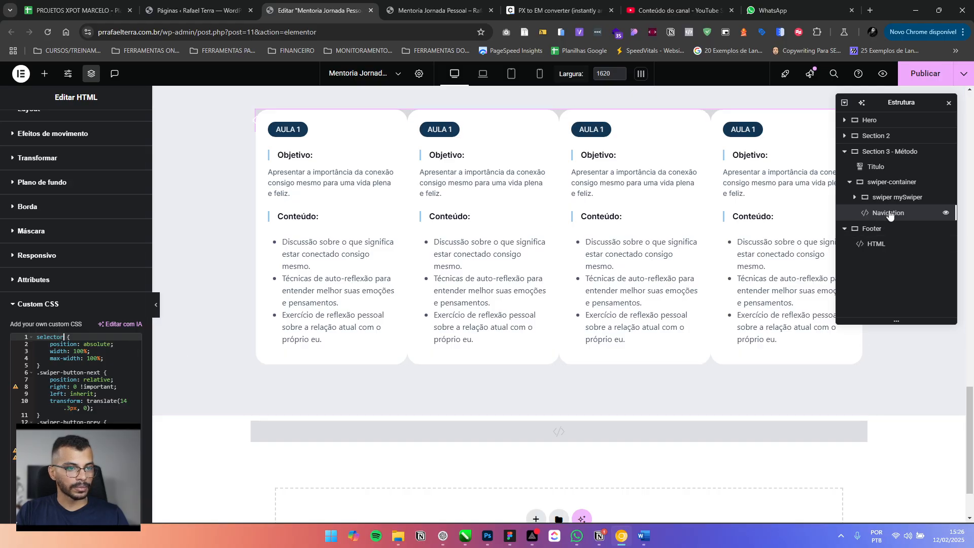
click(53, 344)
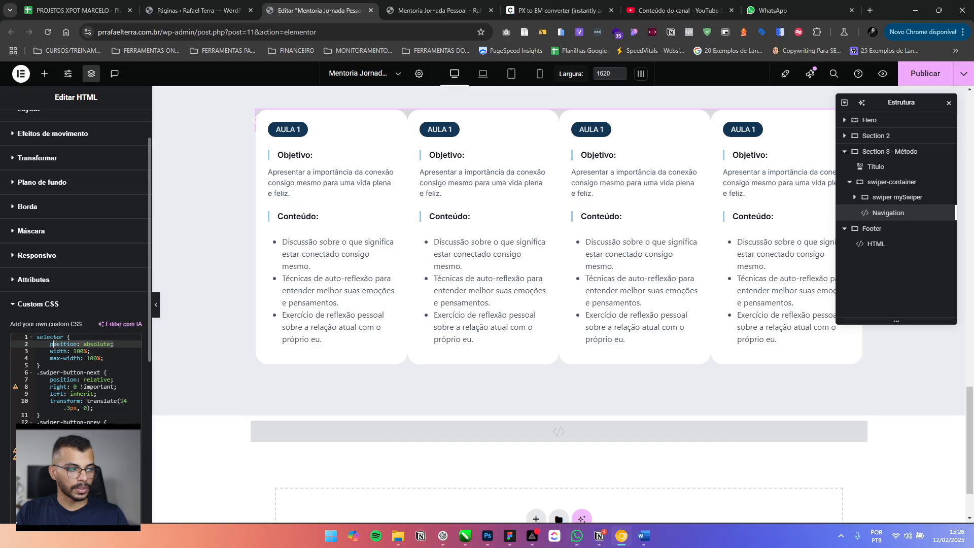
click(102, 351)
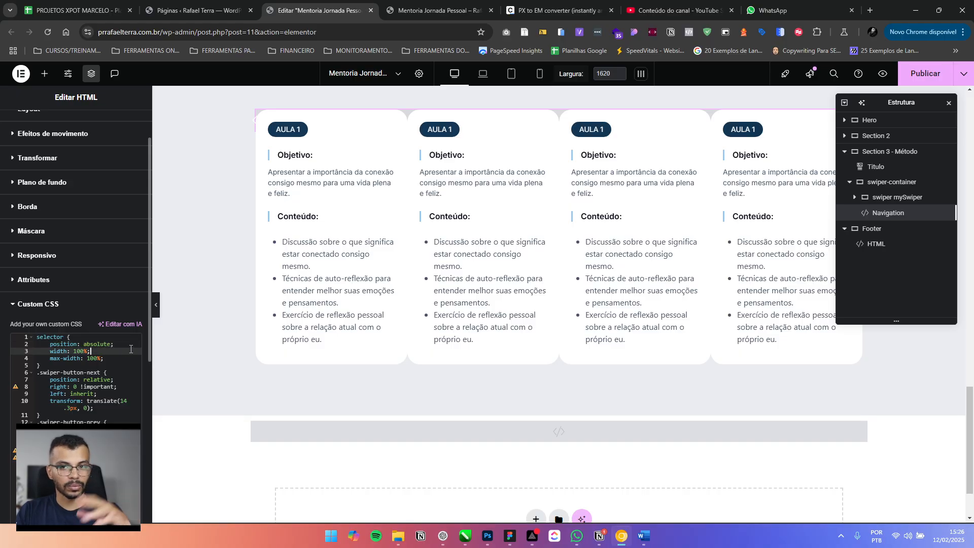
scroll(305, 262, up, 2)
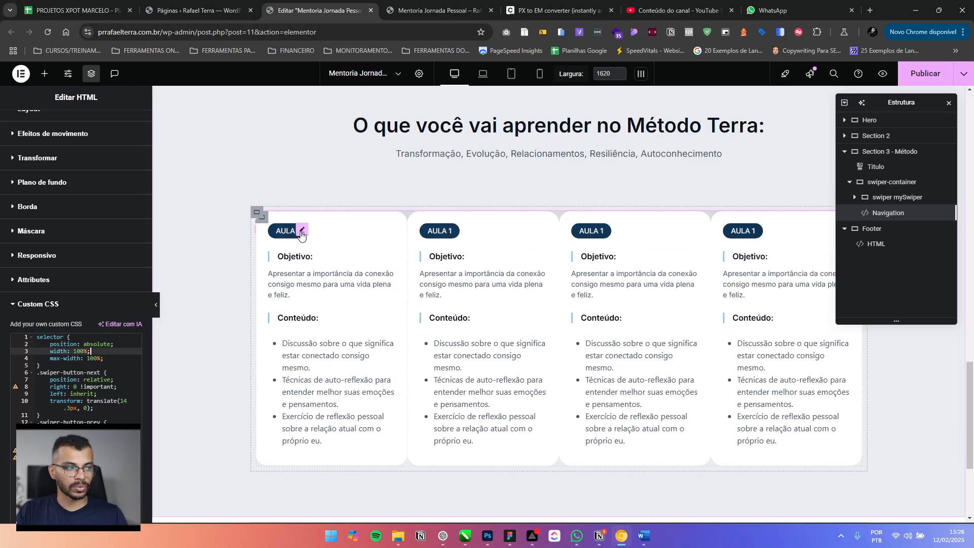
scroll(311, 239, up, 15)
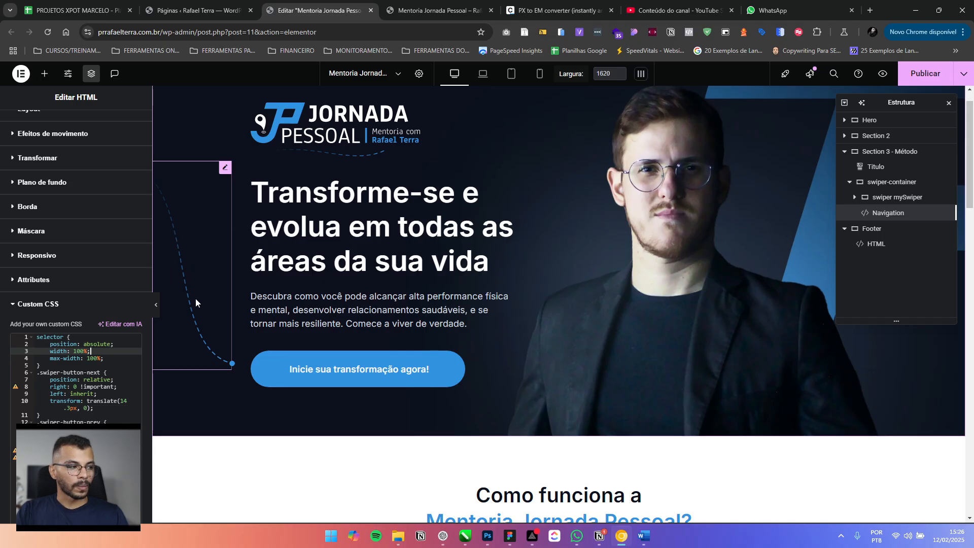
scroll(196, 300, down, 12)
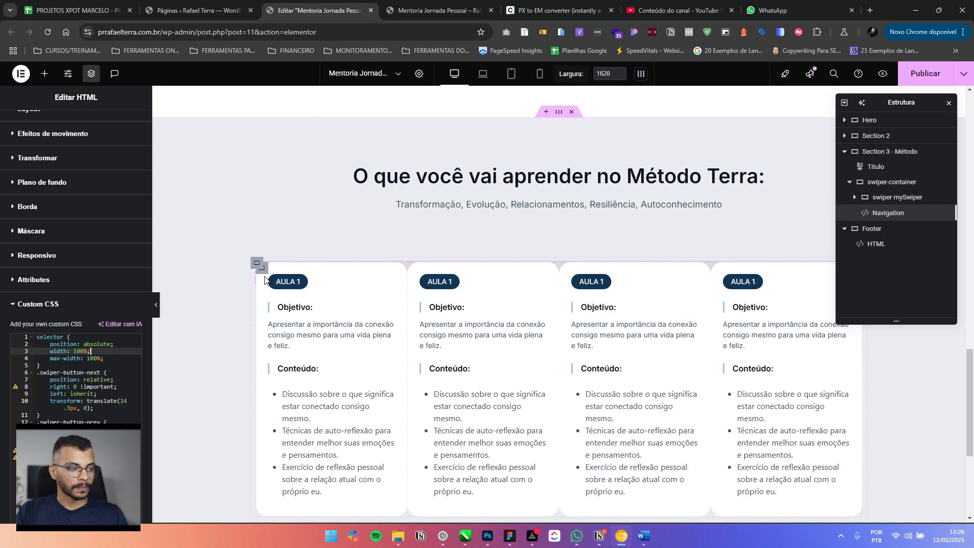
scroll(264, 280, down, 3)
drag(69, 354, 89, 355)
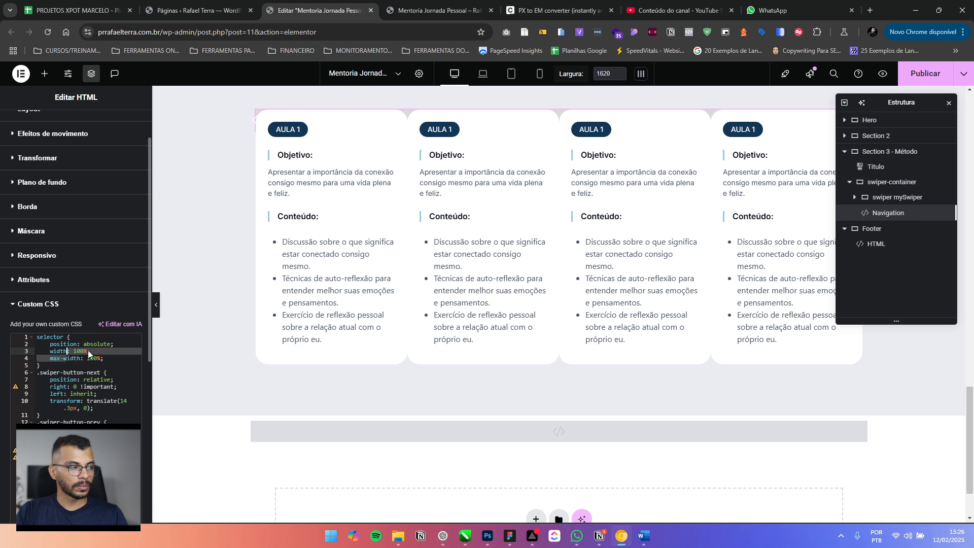
Compare the swiper-button-next and swiper-button-prev classes in the Navigation widget's custom CSS with those in its HTML code
click(109, 350)
click(104, 373)
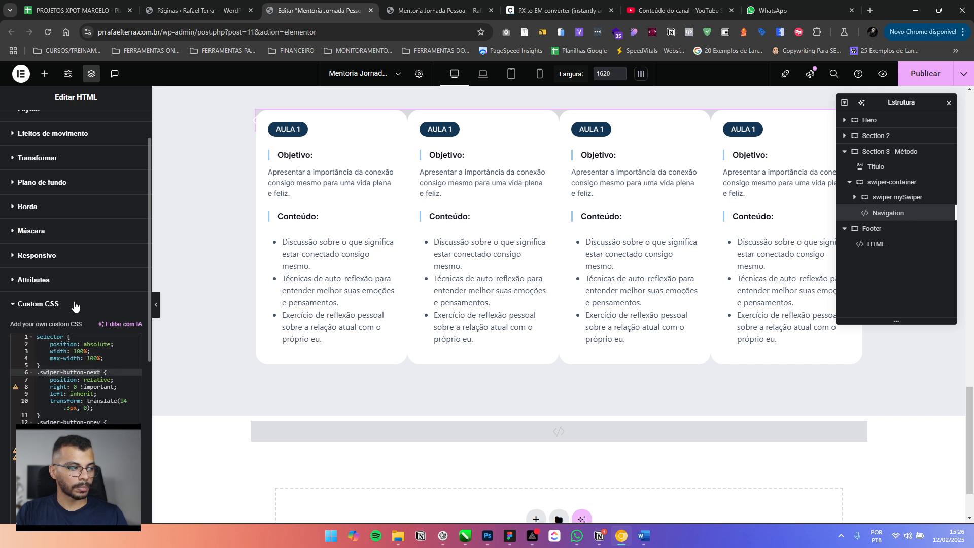
scroll(75, 306, up, 2)
click(39, 127)
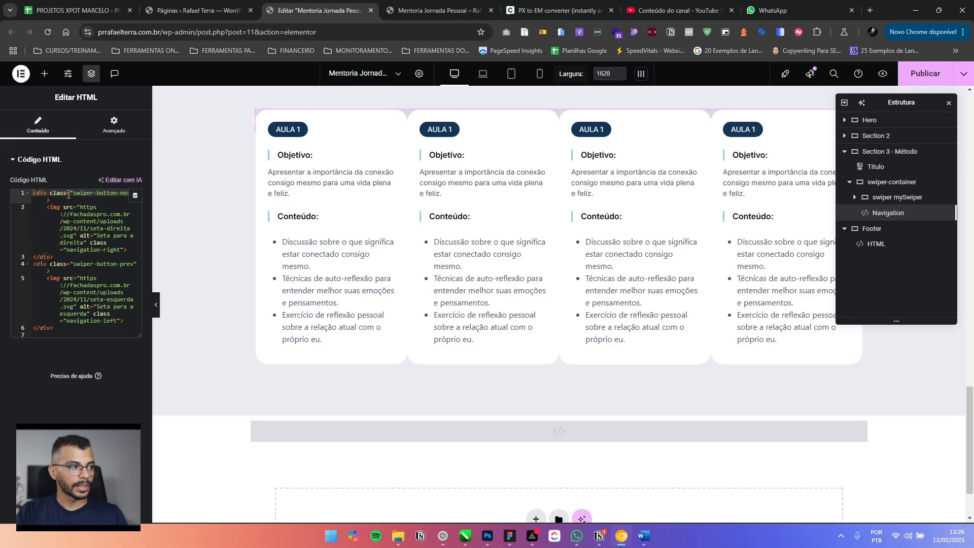
click(74, 194)
click(106, 265)
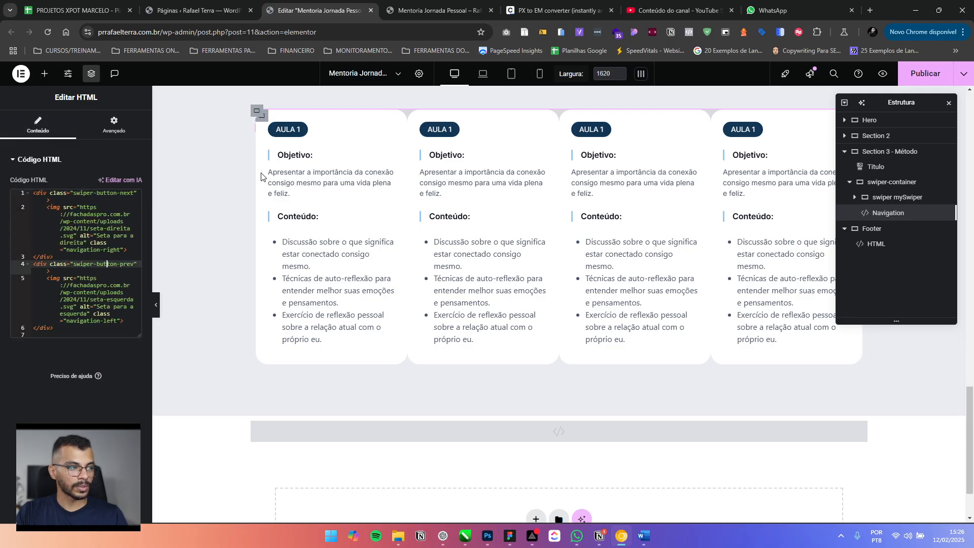
click(888, 214)
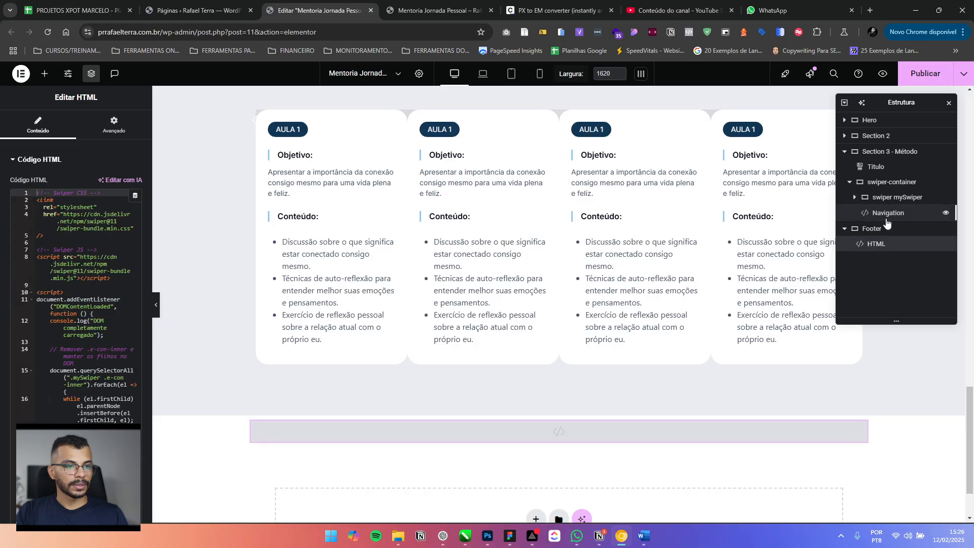
click(114, 126)
scroll(70, 302, down, 3)
scroll(71, 303, down, 1)
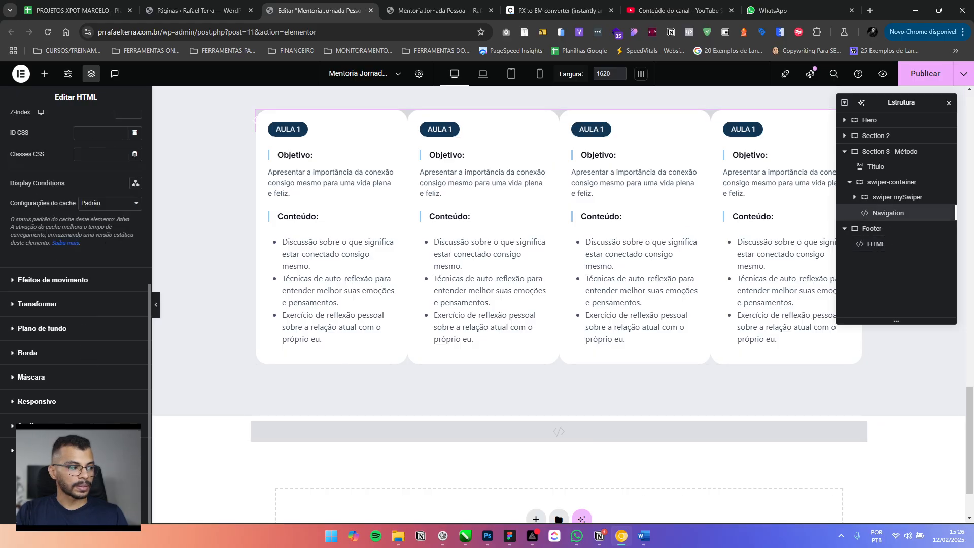
click(79, 449)
scroll(84, 394, down, 2)
scroll(84, 374, down, 2)
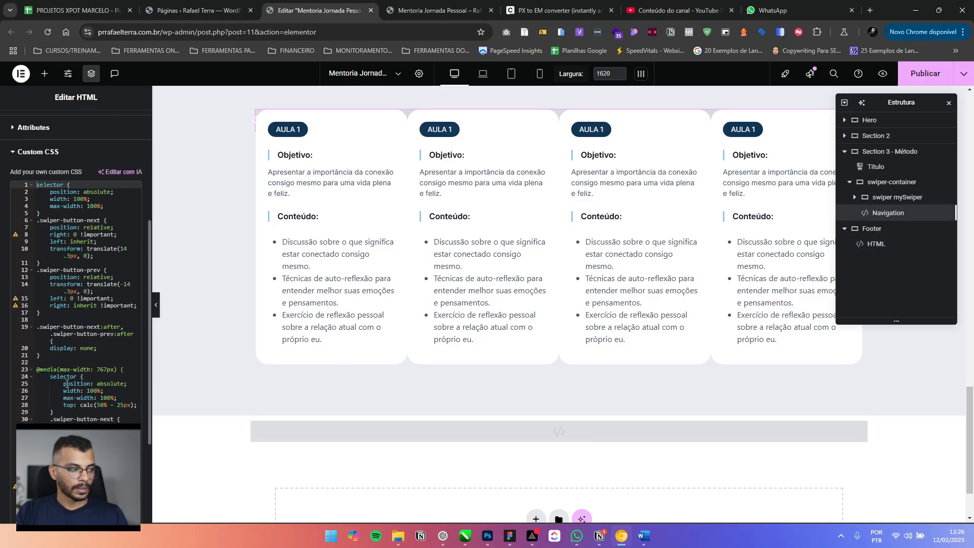
drag(38, 369, 104, 388)
key(BackSpace)
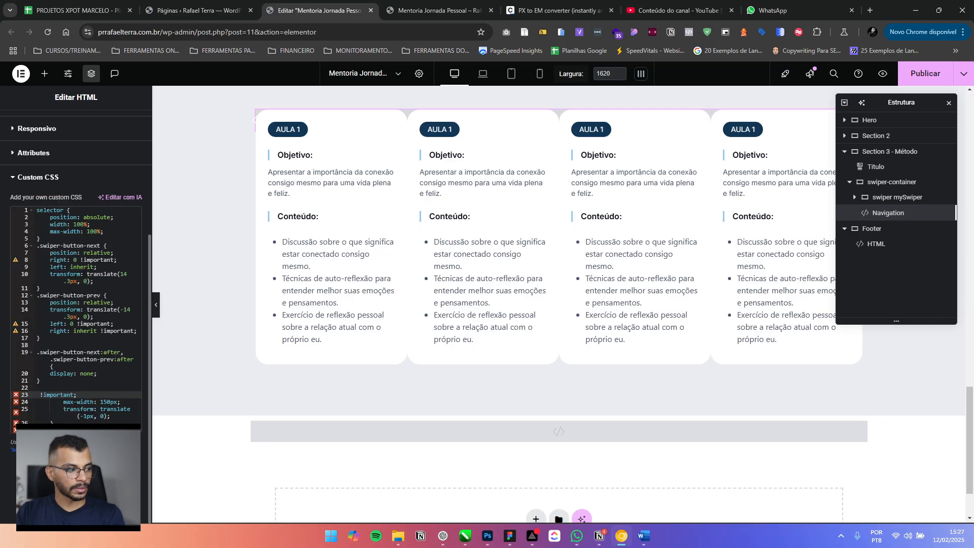
scroll(32, 396, up, 1)
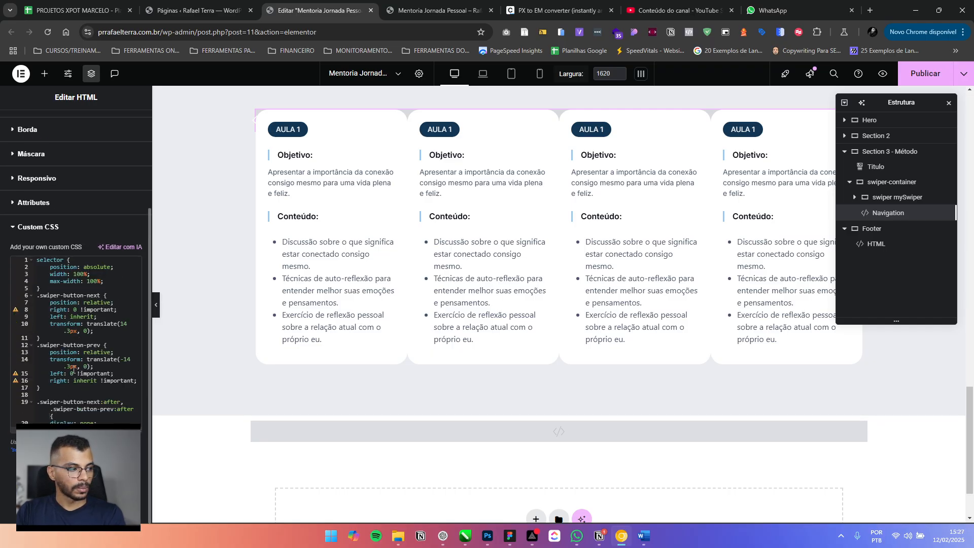
Review the :after rule and the next and previous button rules in the Navigation widget's custom CSS
click(93, 414)
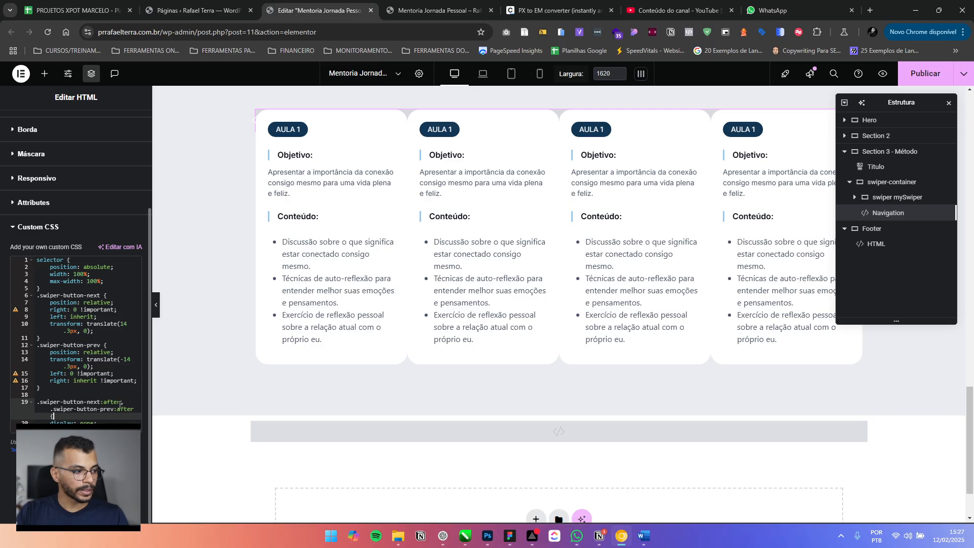
click(71, 402)
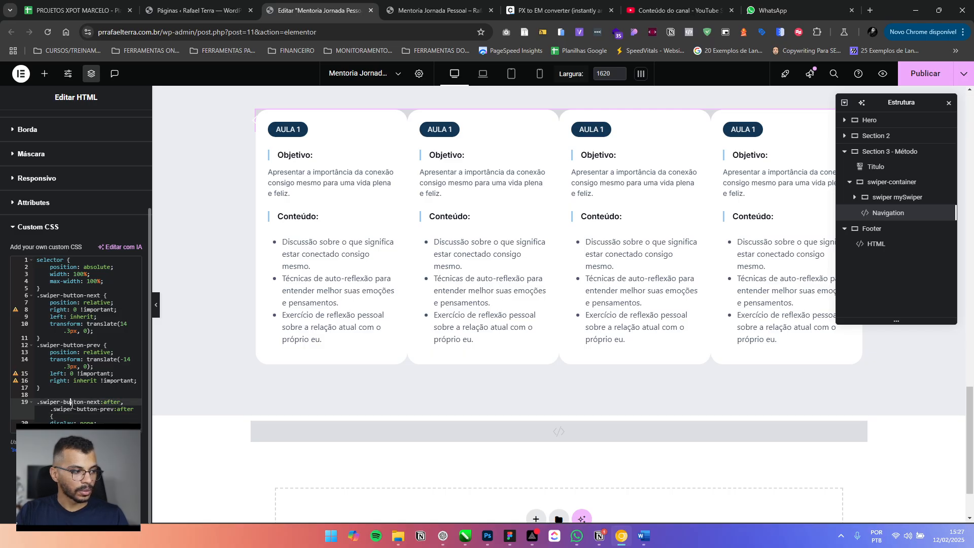
click(103, 423)
key(Down)
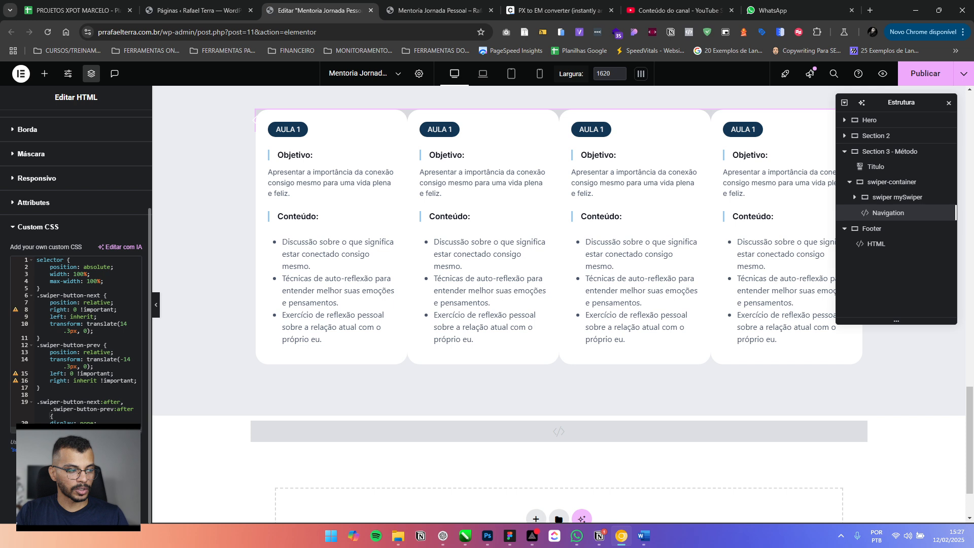
click(68, 421)
scroll(73, 386, up, 1)
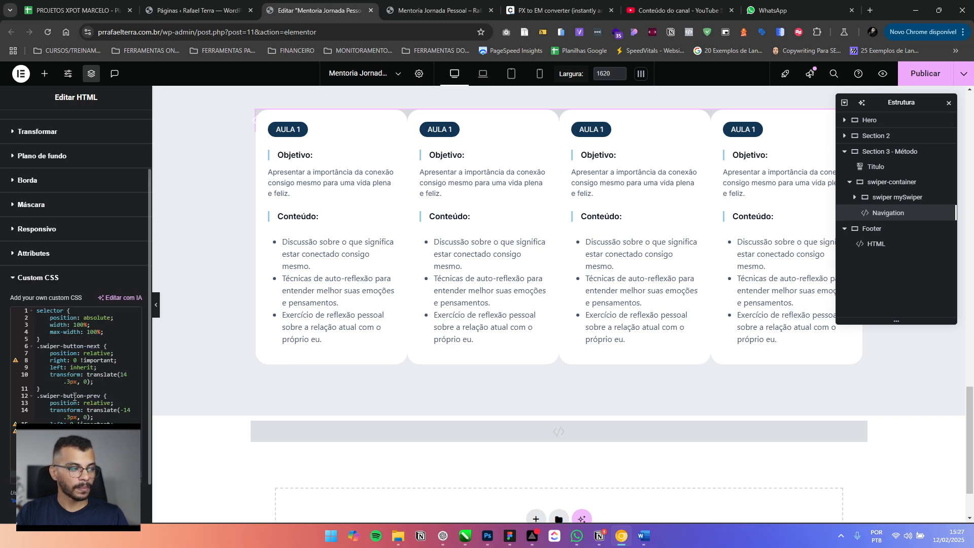
click(70, 416)
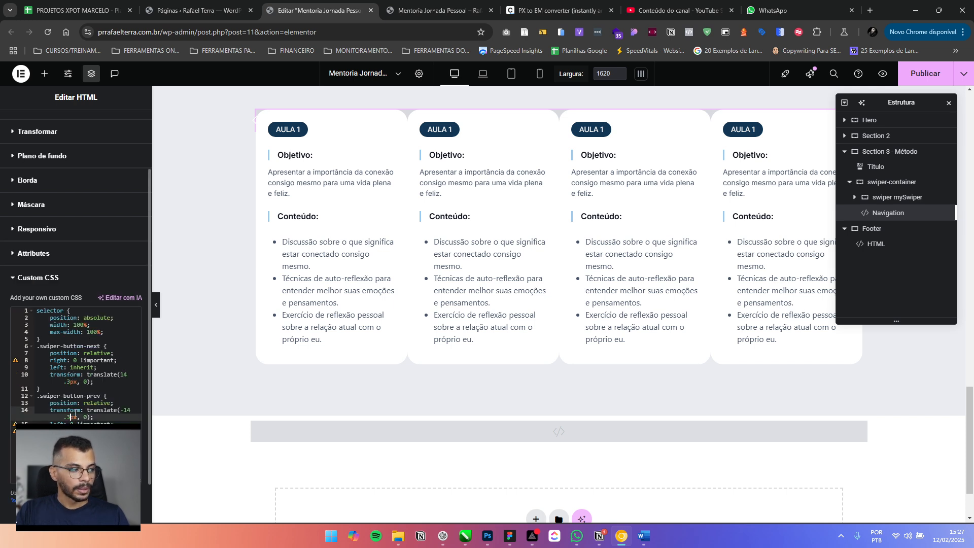
click(77, 353)
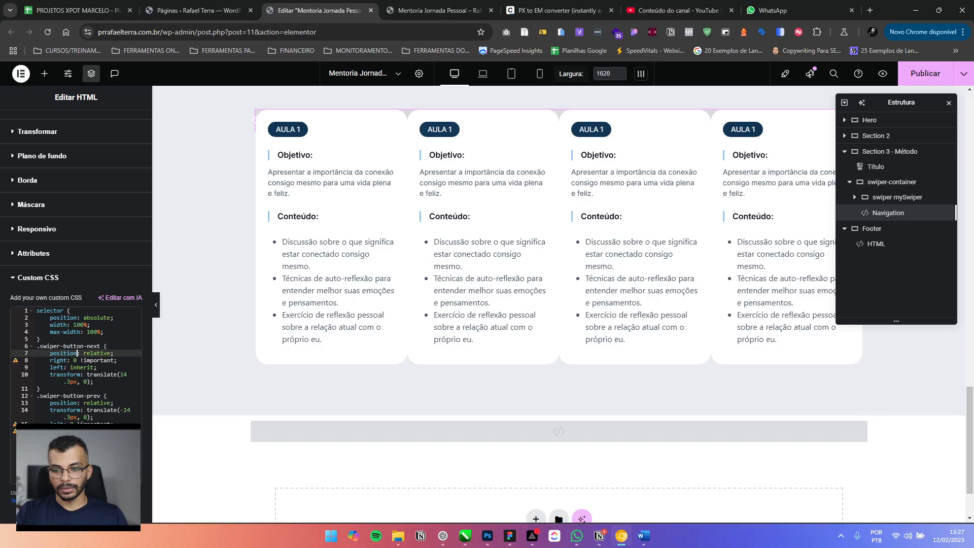
Switch to the Figma handoff and inspect the previous arrow's size, style and distance from the Aula 1 card
key(alt+Tab)
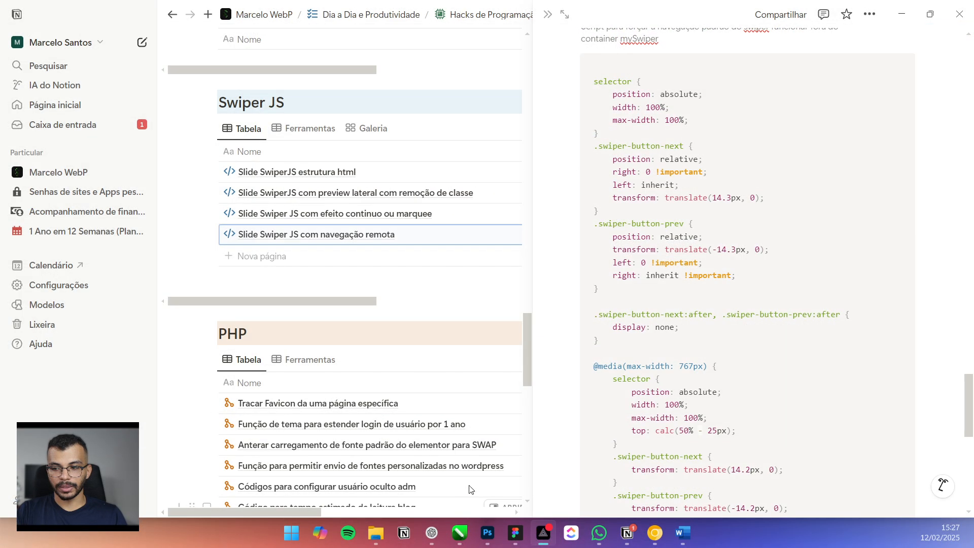
click(513, 536)
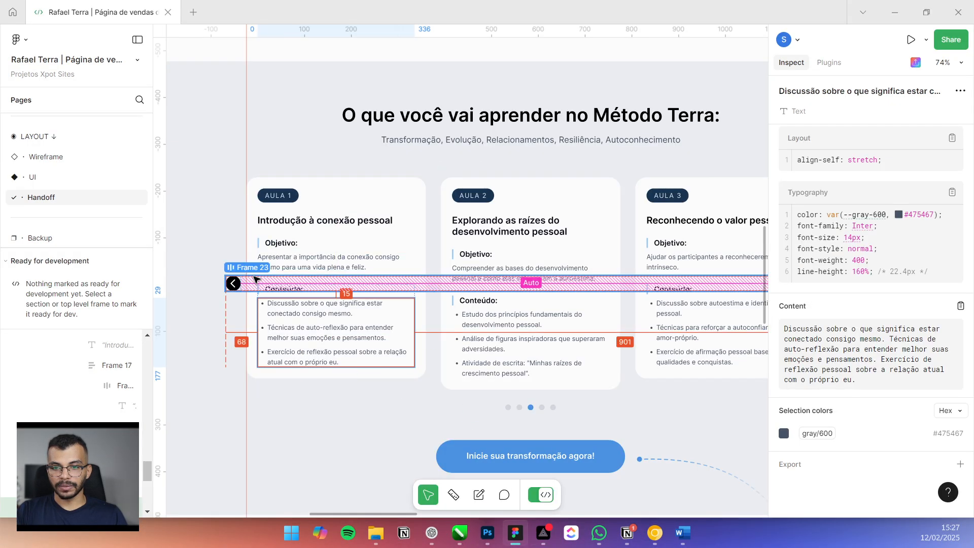
click(233, 283)
scroll(235, 284, up, 5)
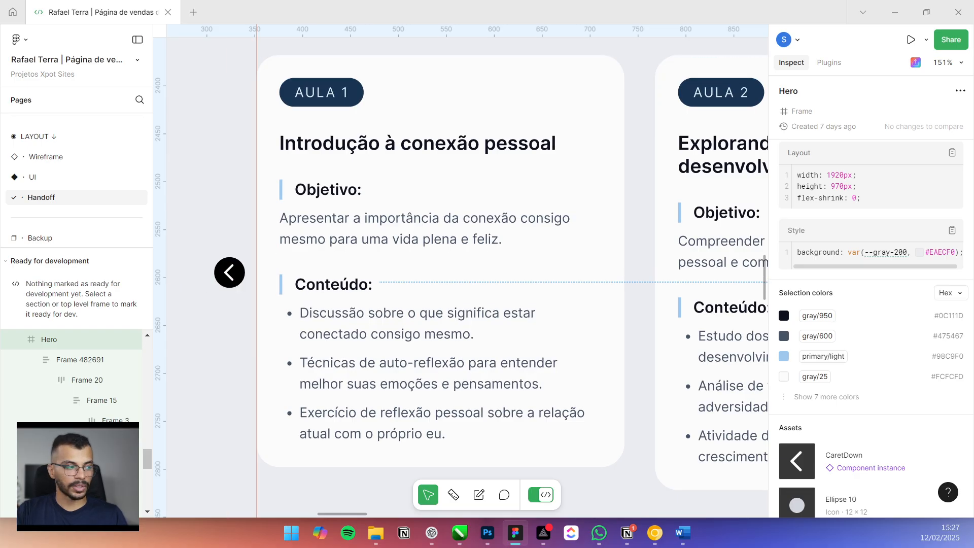
scroll(263, 281, down, 2)
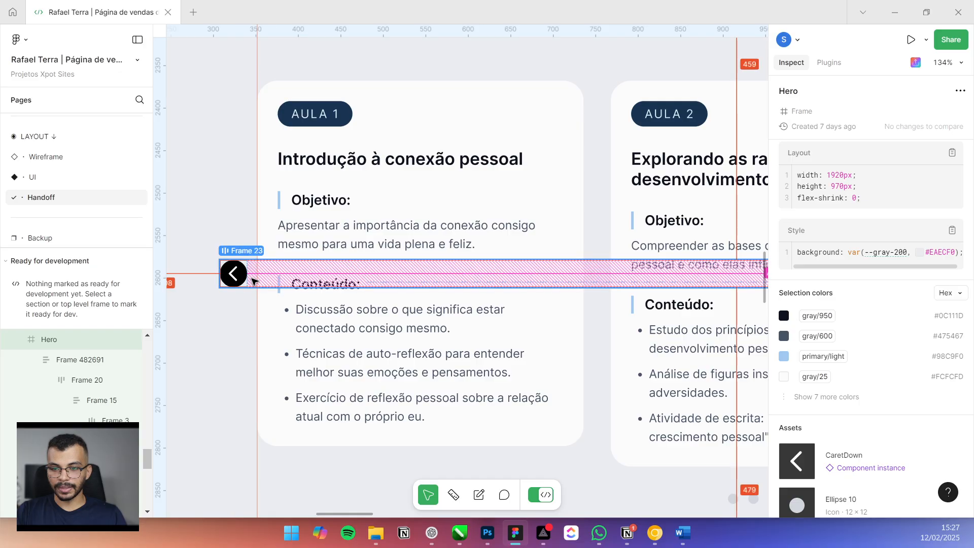
scroll(247, 278, up, 5)
click(238, 276)
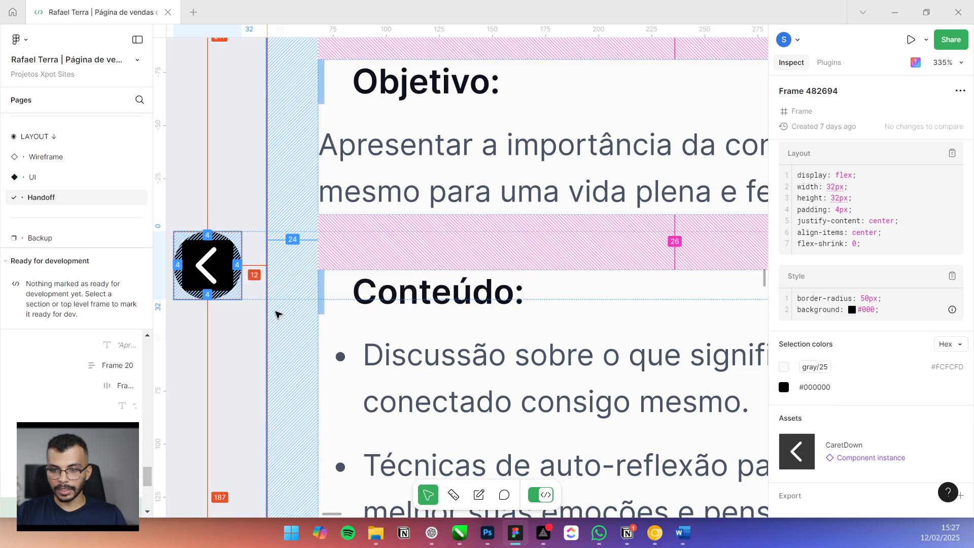
Examine how the previous and next arrows sit relative to the content guides in the Método section and the rest of the page
scroll(292, 321, down, 10)
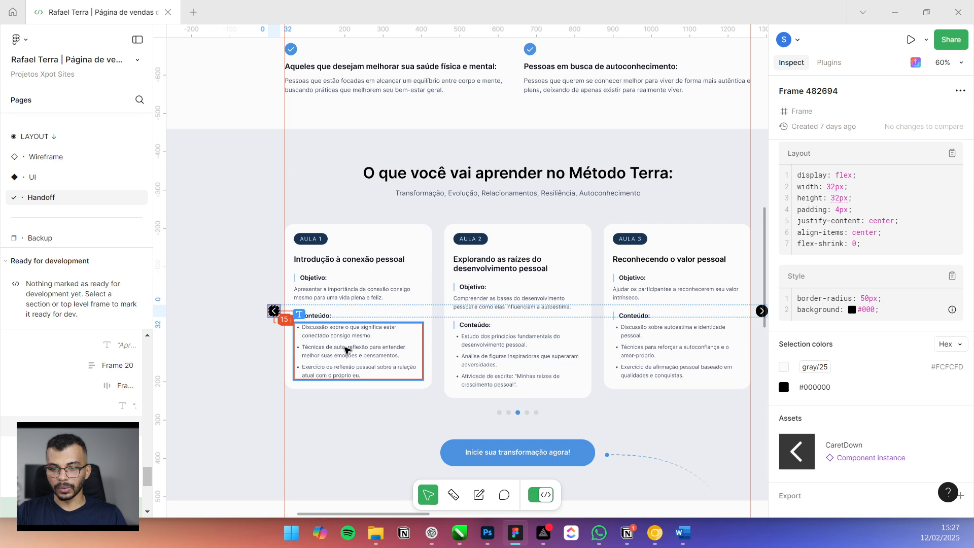
drag(348, 350, 293, 335)
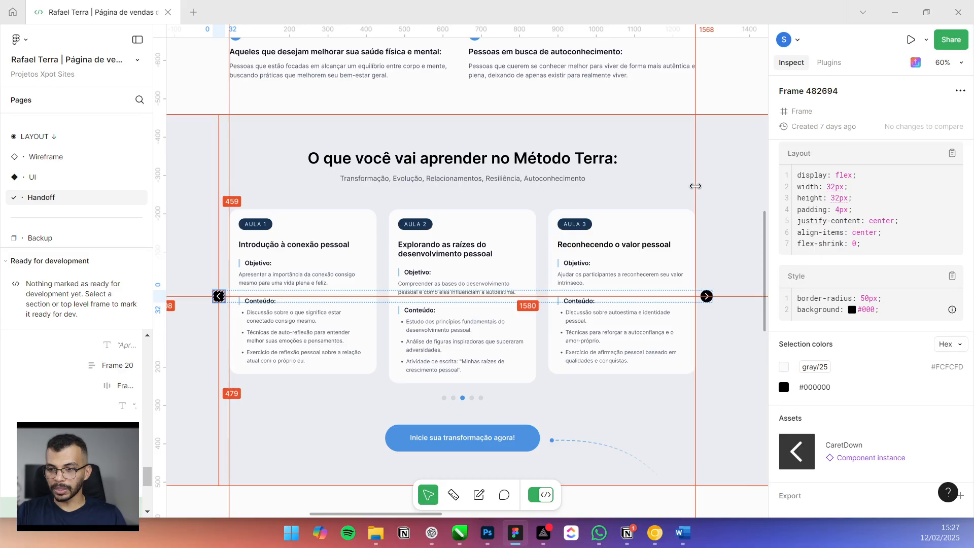
scroll(695, 185, down, 3)
drag(692, 180, 650, 268)
drag(650, 198, 629, 411)
scroll(384, 181, down, 10)
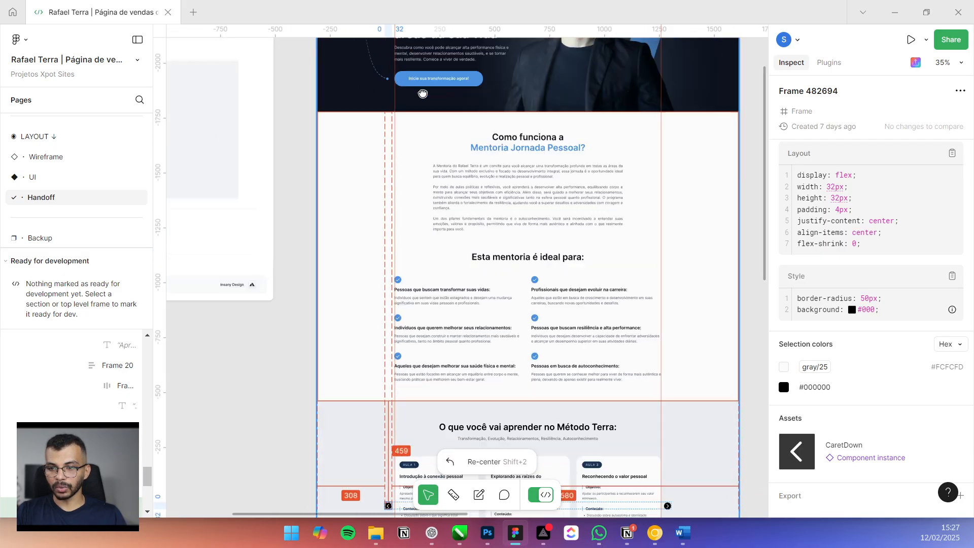
scroll(523, 289, up, 3)
scroll(689, 284, up, 2)
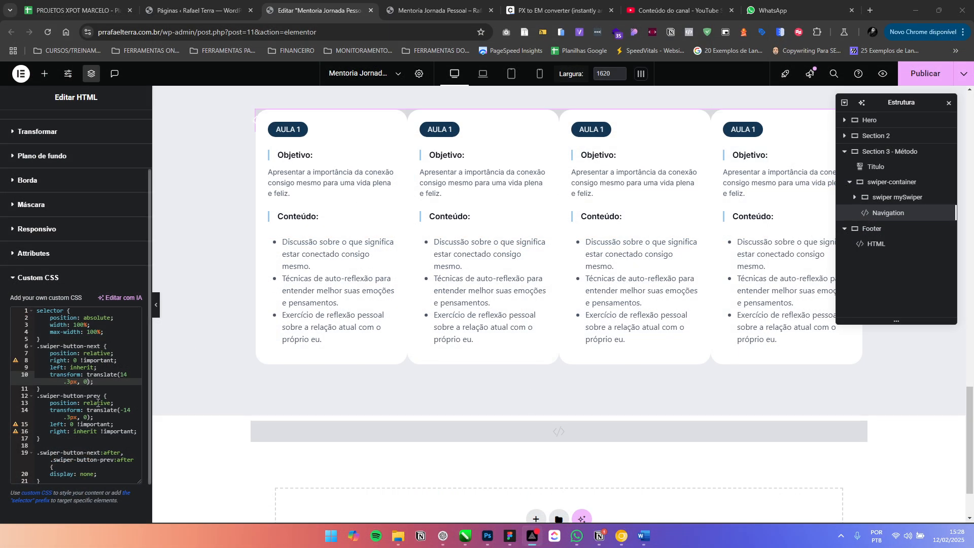
Return to the Elementor editor and add top: 50% to the selector rule in the Navigation widget's custom CSS
click(97, 403)
click(78, 327)
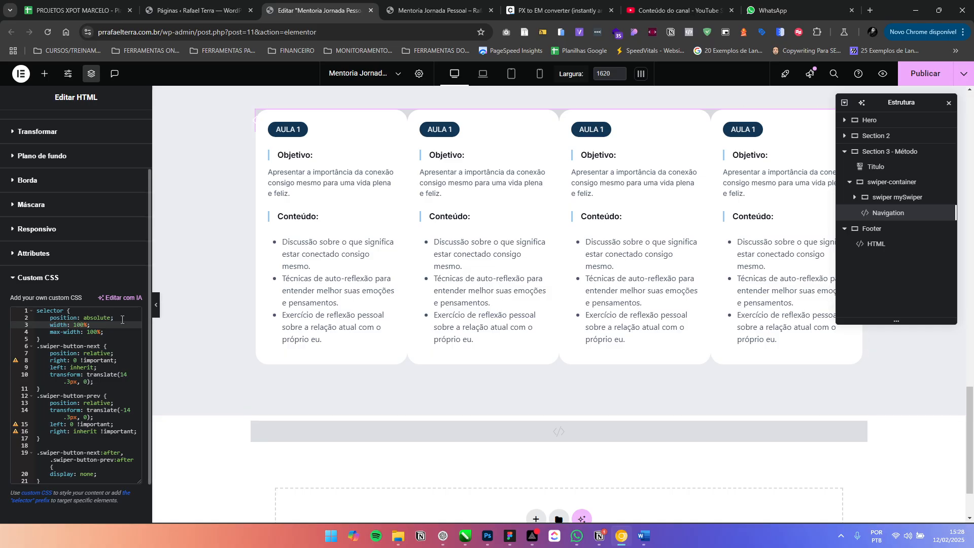
click(107, 332)
key(Return)
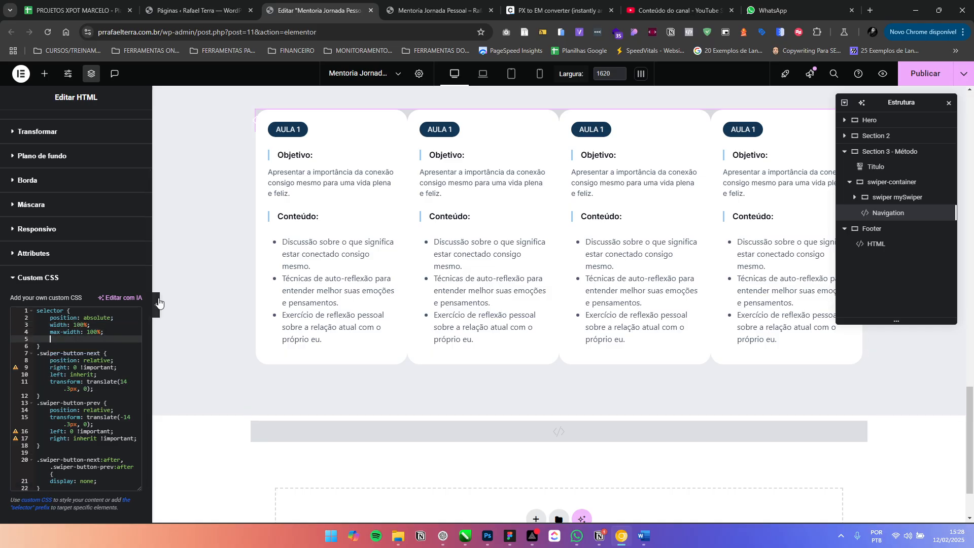
text(lef)
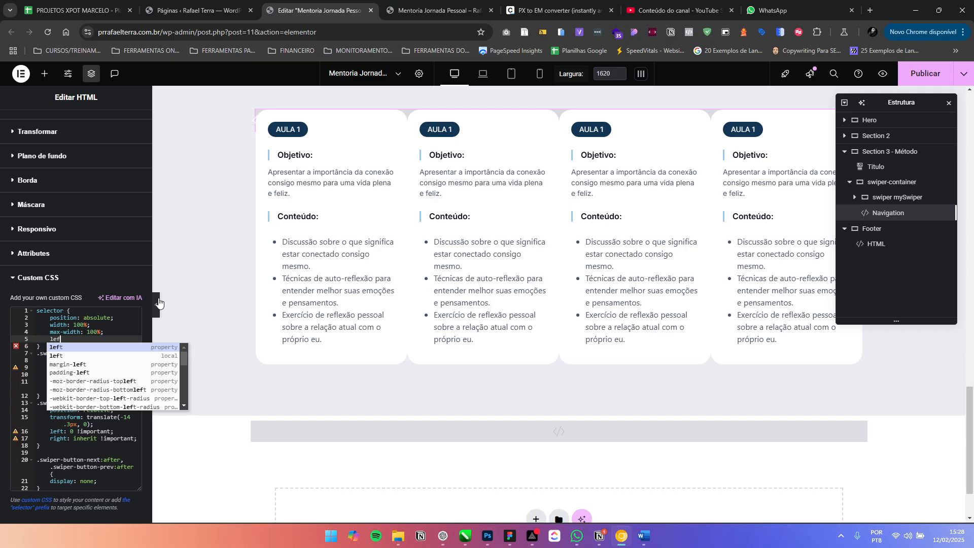
key(BackSpace)
key(BackSpace)
key(BackSpace)
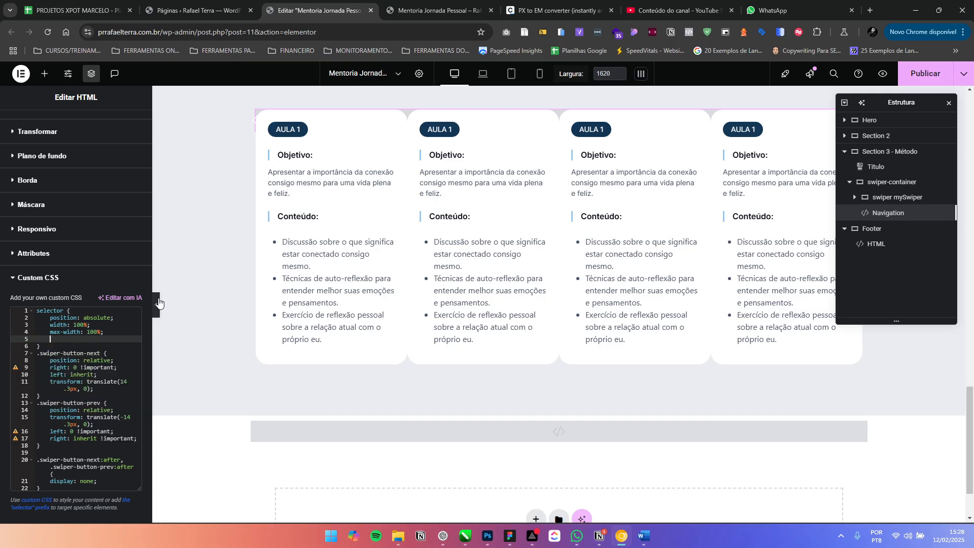
text(top)
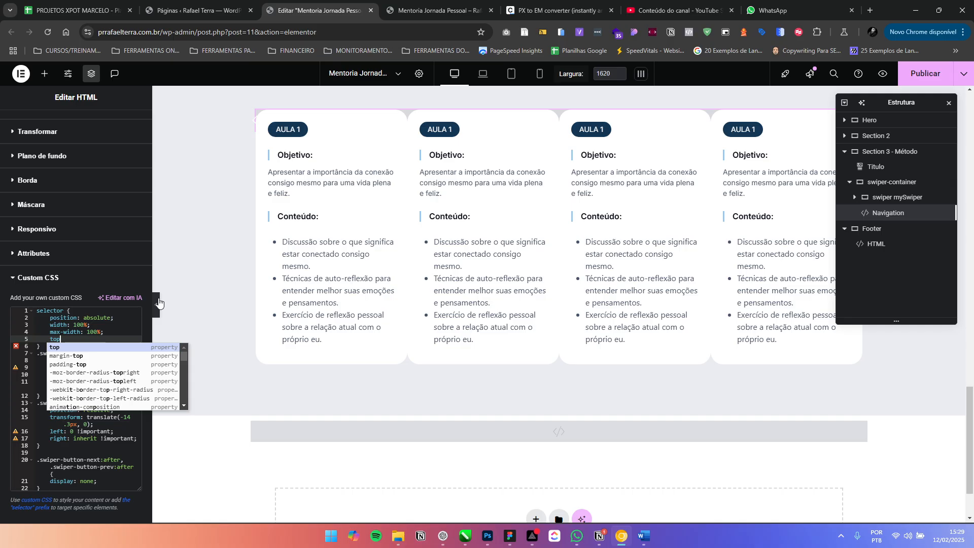
key(Return)
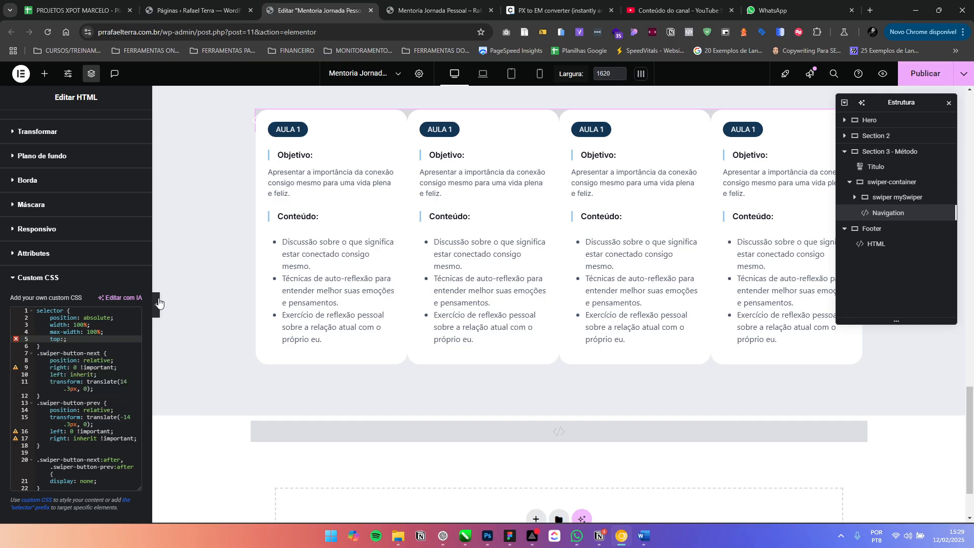
text(50%)
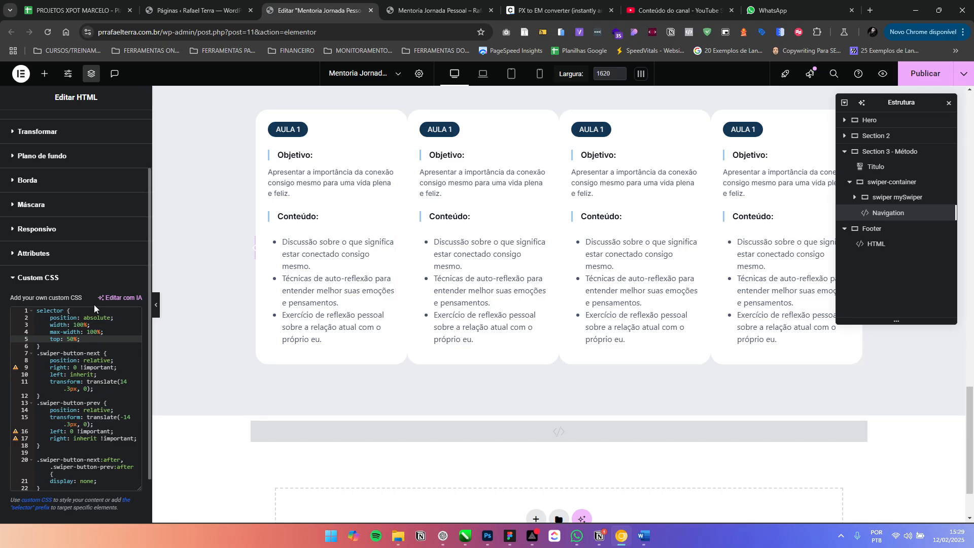
Add transform: translatey(-50%) to the Navigation widget's selector rule, below the top declaration
key(Return)
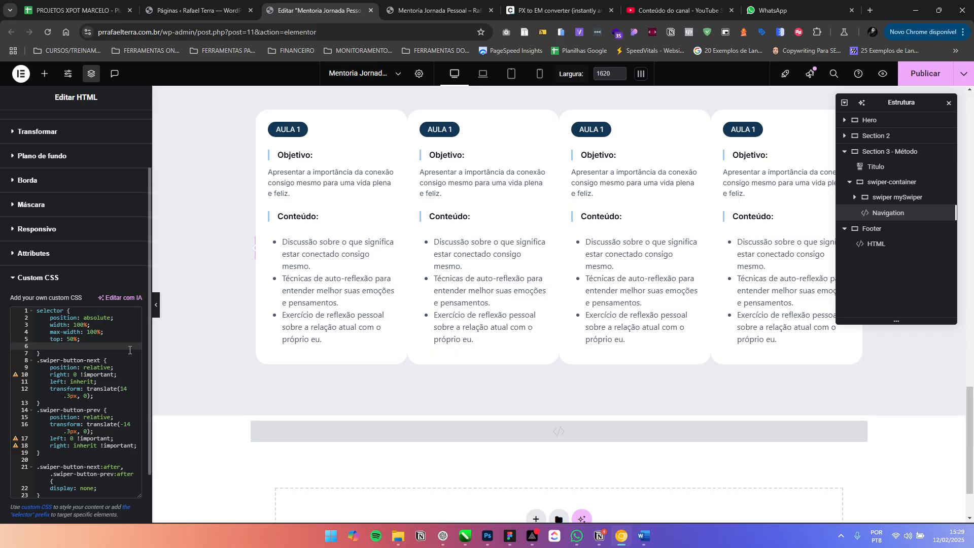
text(trans)
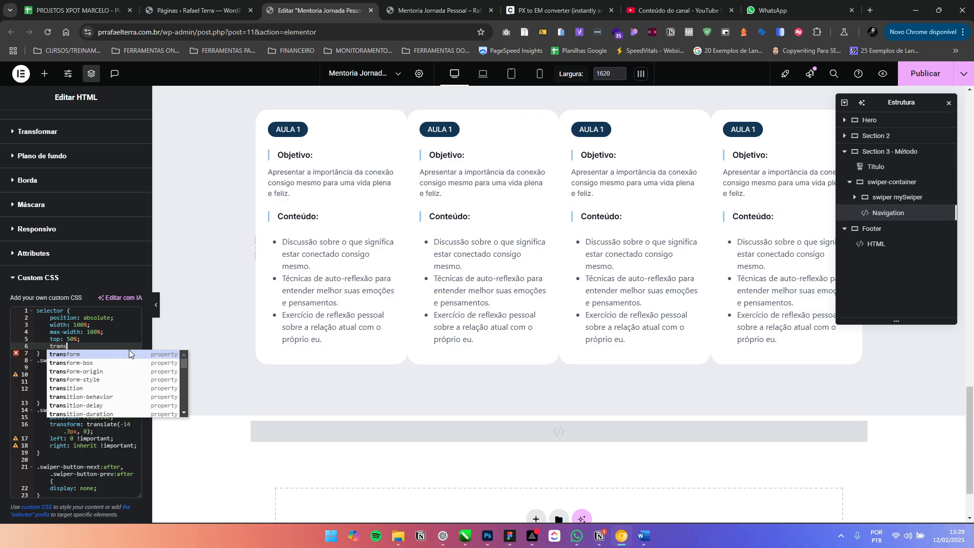
text(form)
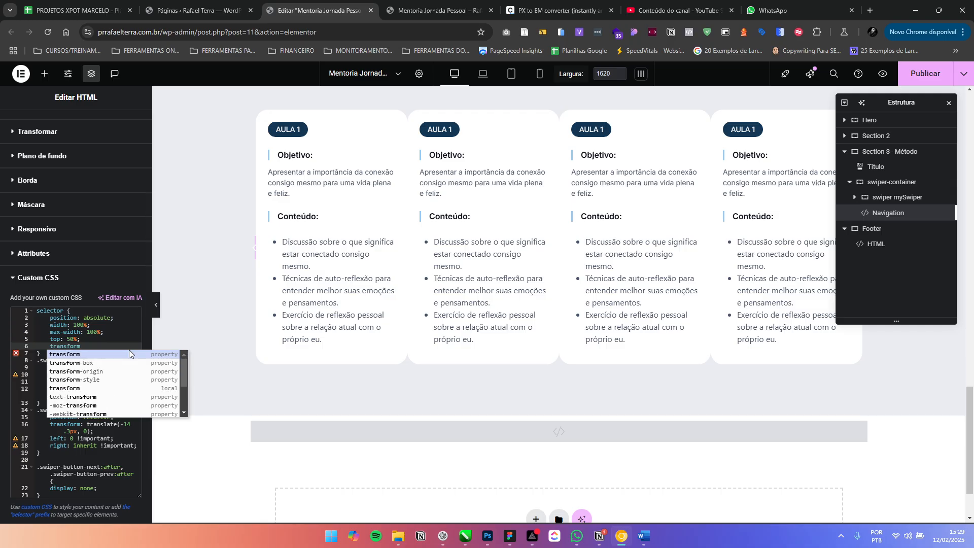
key(Return)
text(translate)
key(Return)
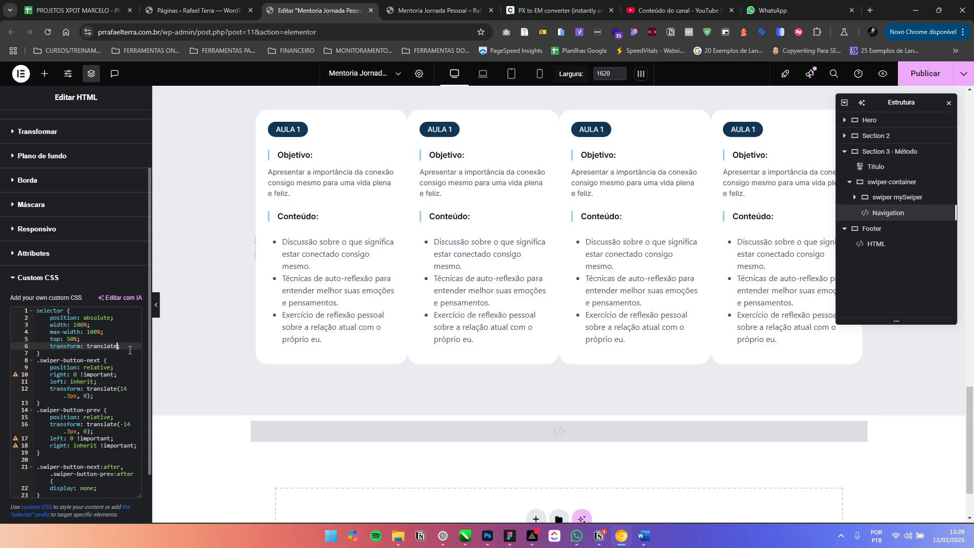
text(y)
key(BackSpace)
key(BackSpace)
text(x)
key(BackSpace)
text(y(-50%);)
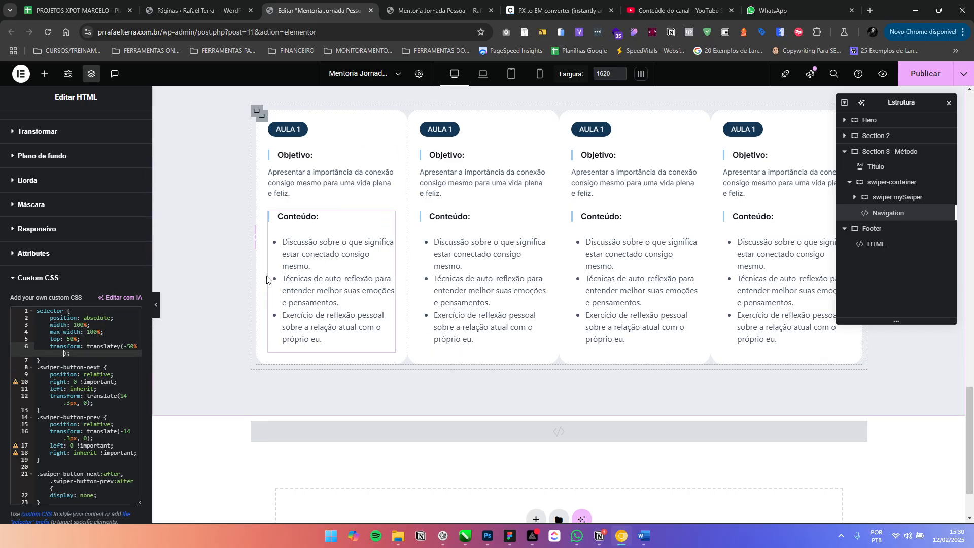
Publish the page with the Navigation widget's updated vertical-centring CSS
click(99, 339)
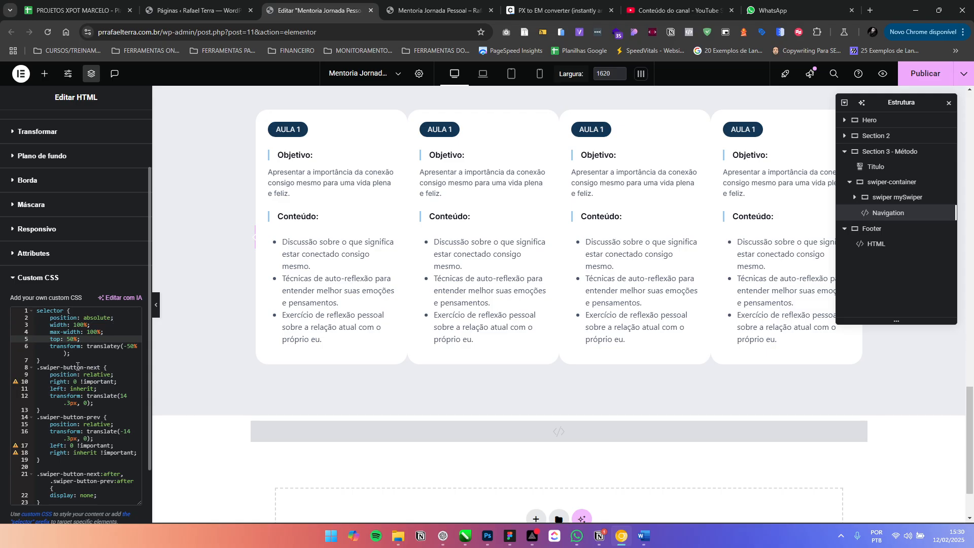
click(110, 357)
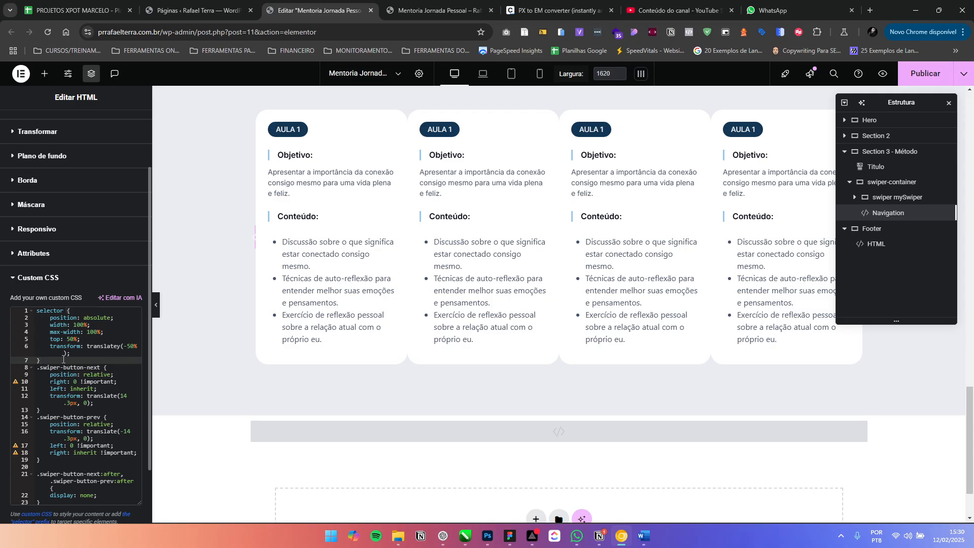
click(938, 76)
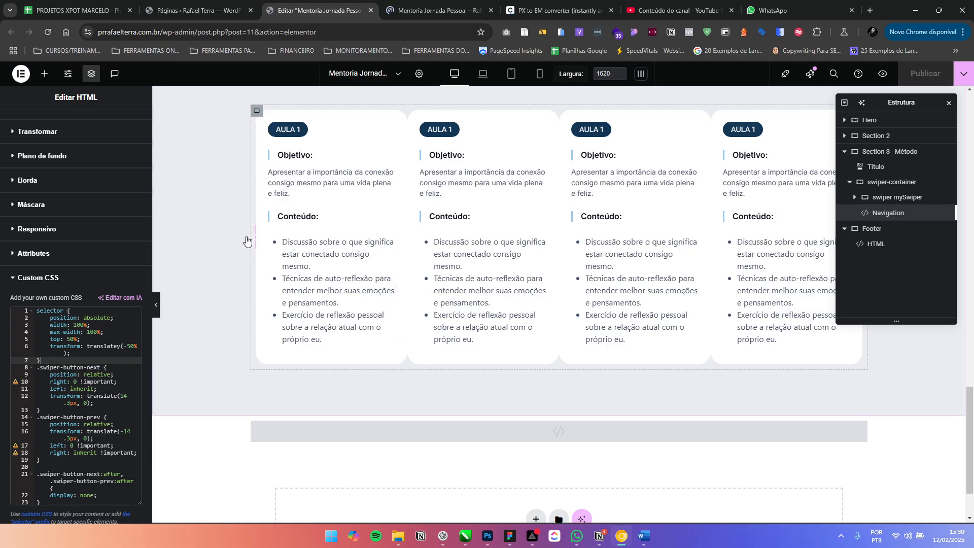
Set the swiper-container's margin and padding to 0 on all four sides
click(257, 111)
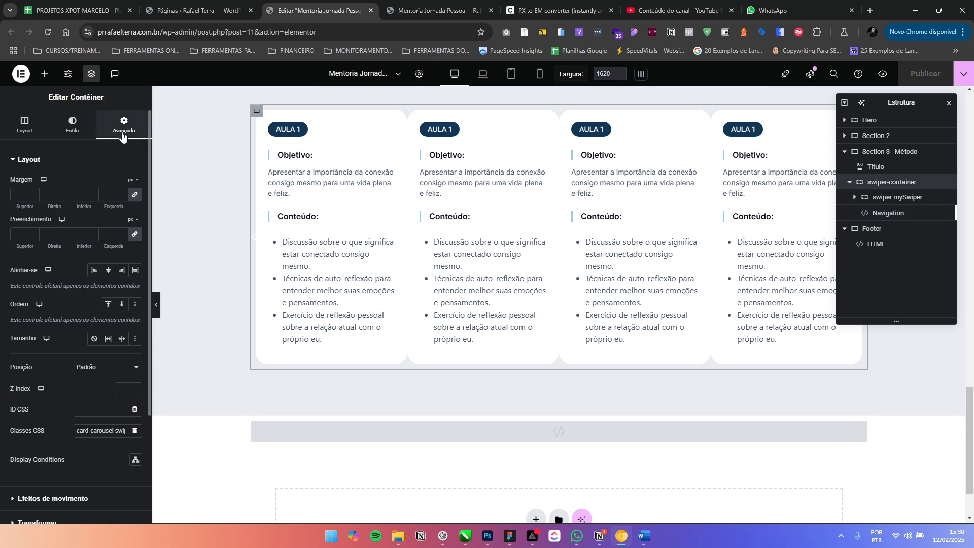
click(135, 234)
click(135, 195)
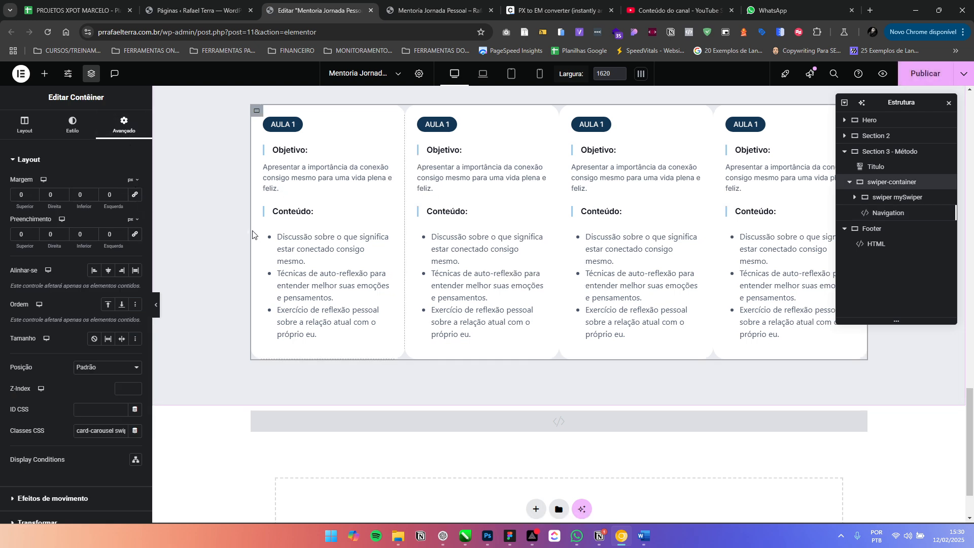
scroll(859, 360, up, 3)
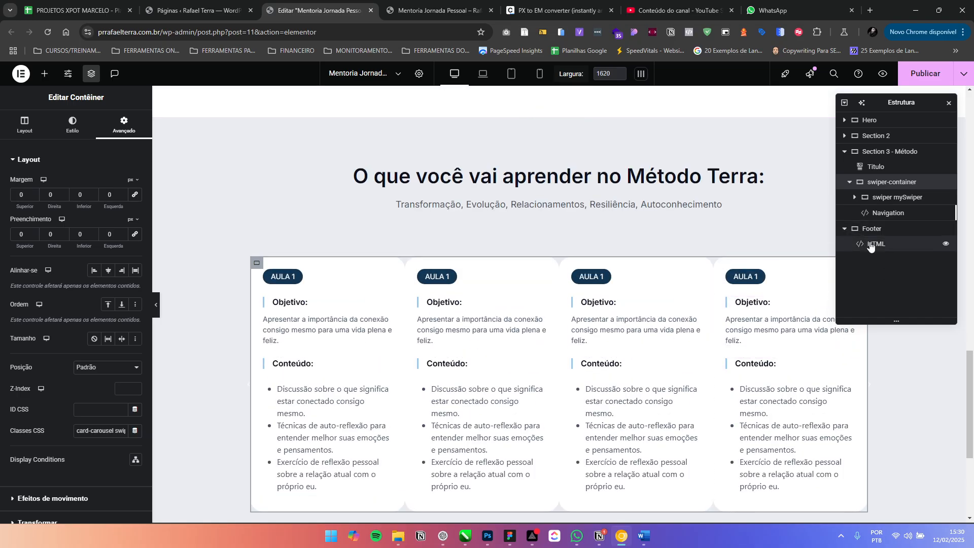
In the Navigation widget's custom CSS, set the .swiper-button-next transform to translate(24px, 0), widening the editor panel to read the code
click(888, 213)
scroll(77, 388, down, 6)
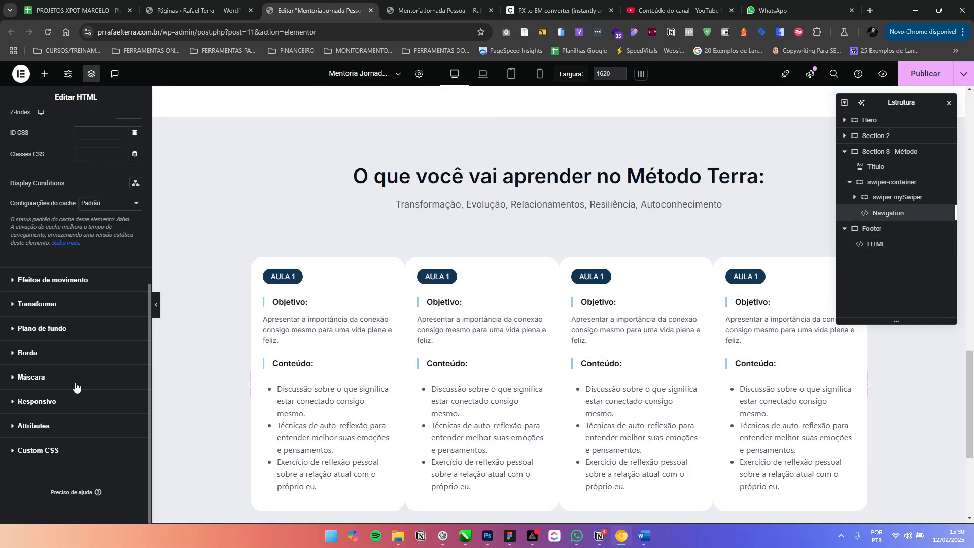
click(73, 454)
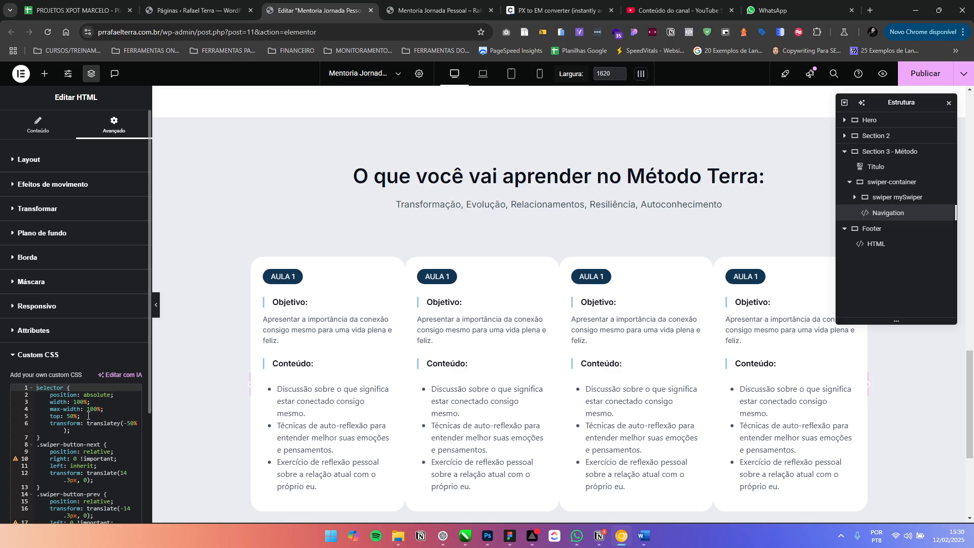
scroll(88, 415, down, 1)
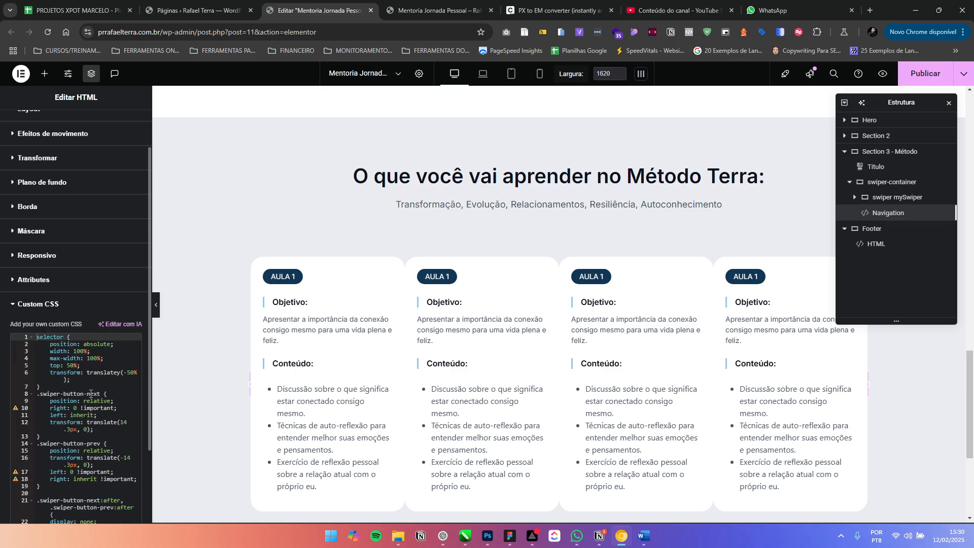
scroll(92, 391, down, 1)
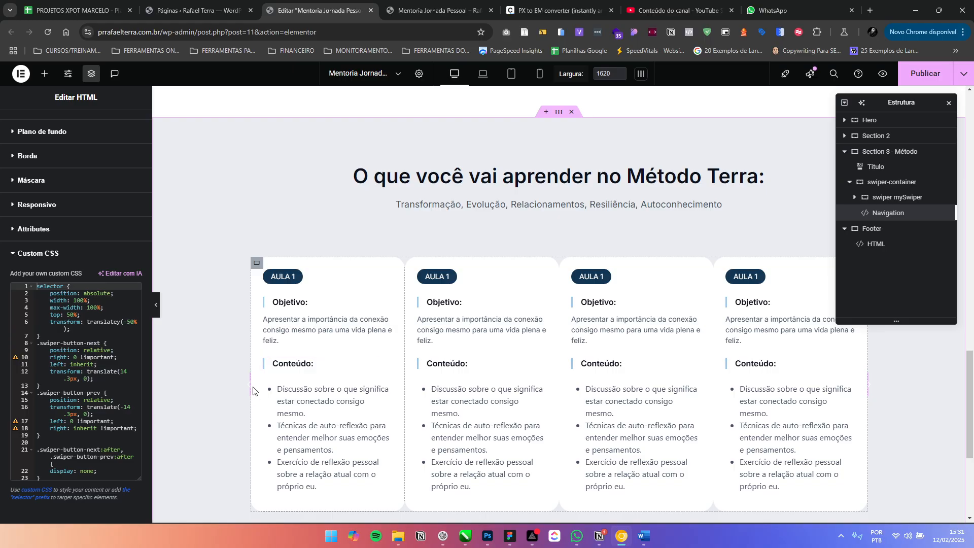
click(87, 406)
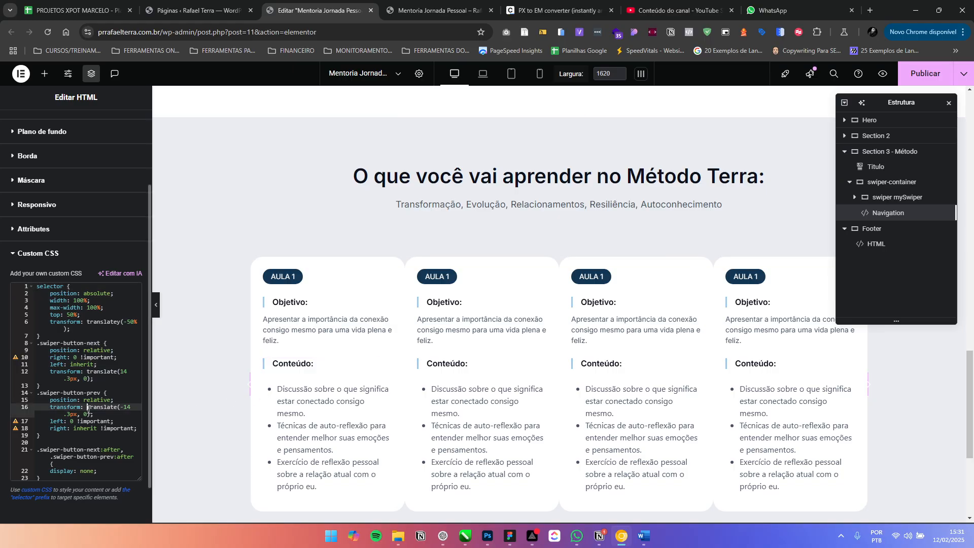
click(124, 372)
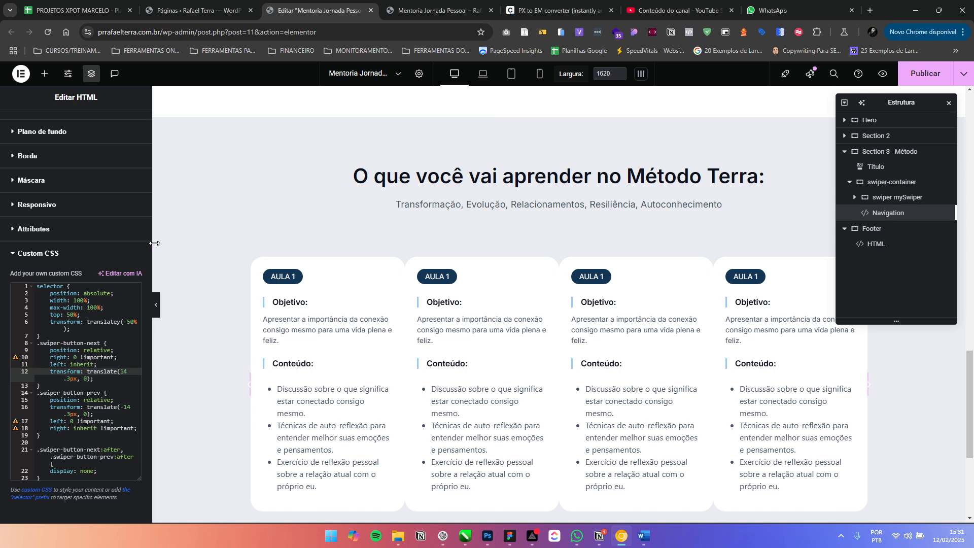
drag(153, 244, 184, 238)
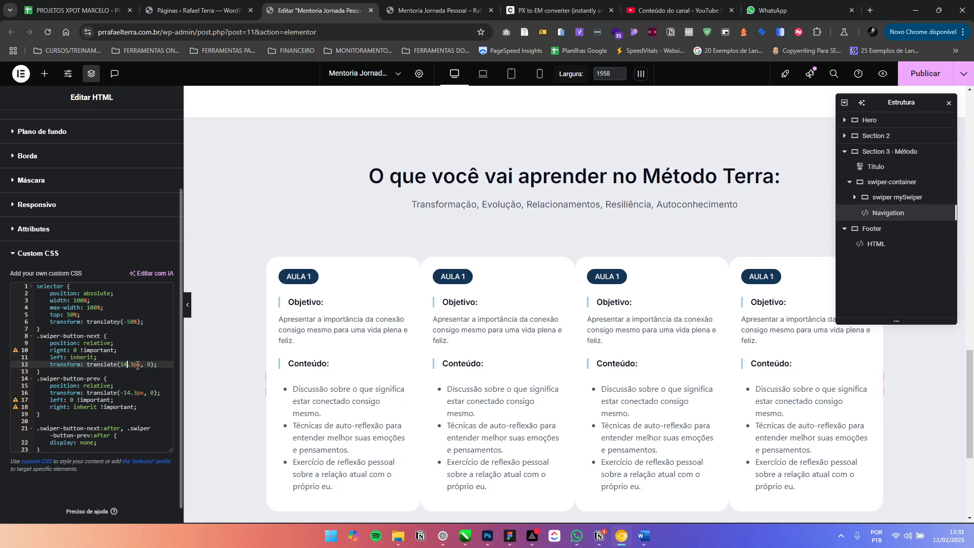
drag(133, 362, 120, 365)
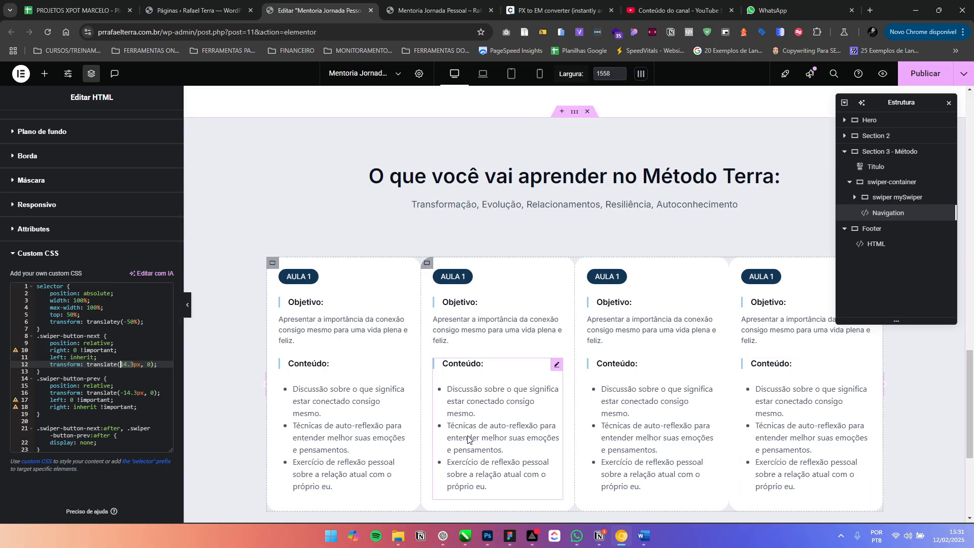
text(24px)
key(BackSpace)
key(BackSpace)
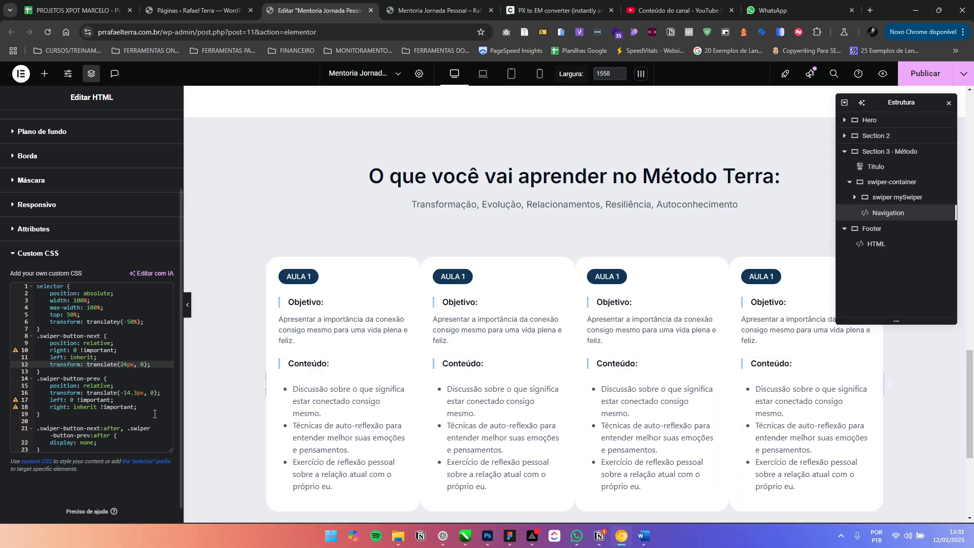
Set the .swiper-button-prev transform to translate(-24px, 0) in the same custom CSS
click(138, 393)
key(BackSpace)
key(BackSpace)
key(BackSpace)
key(BackSpace)
key(BackSpace)
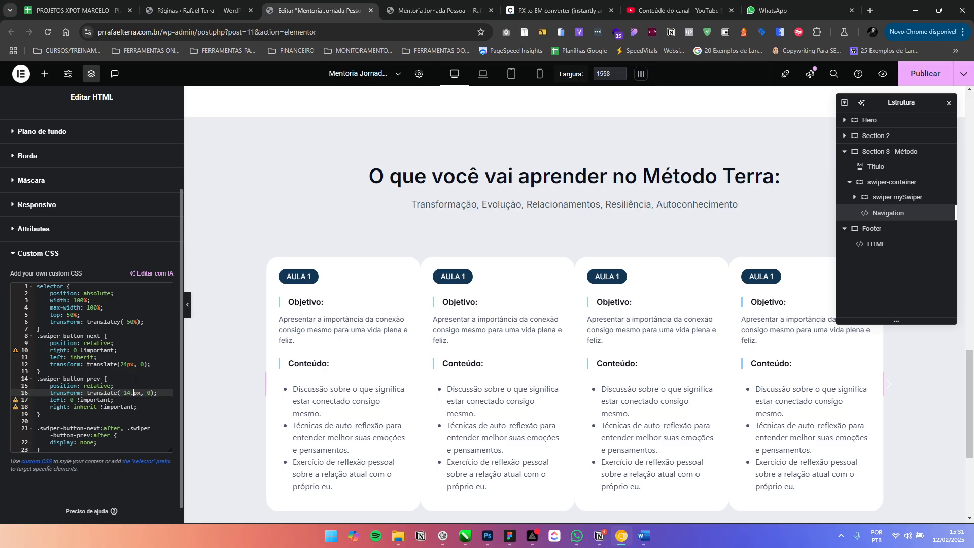
text(-)
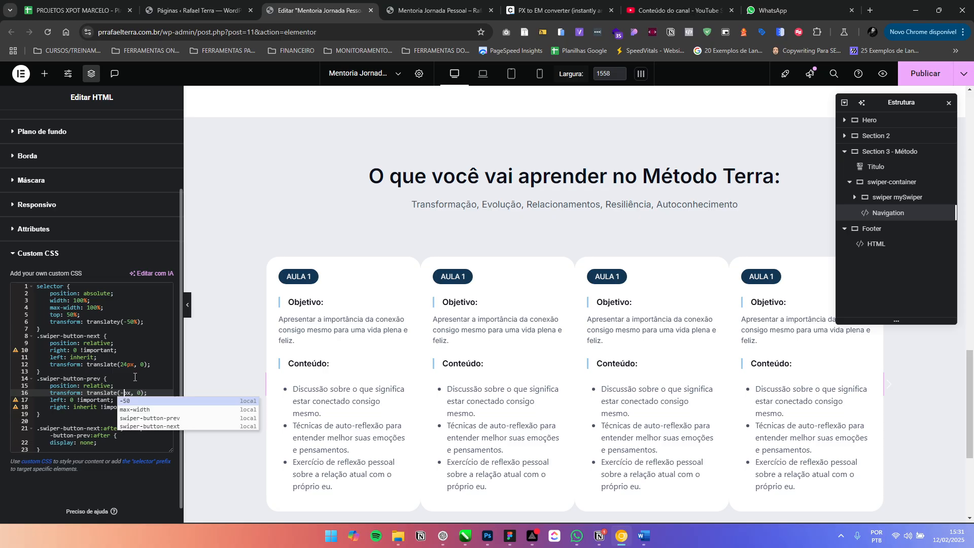
text(24px)
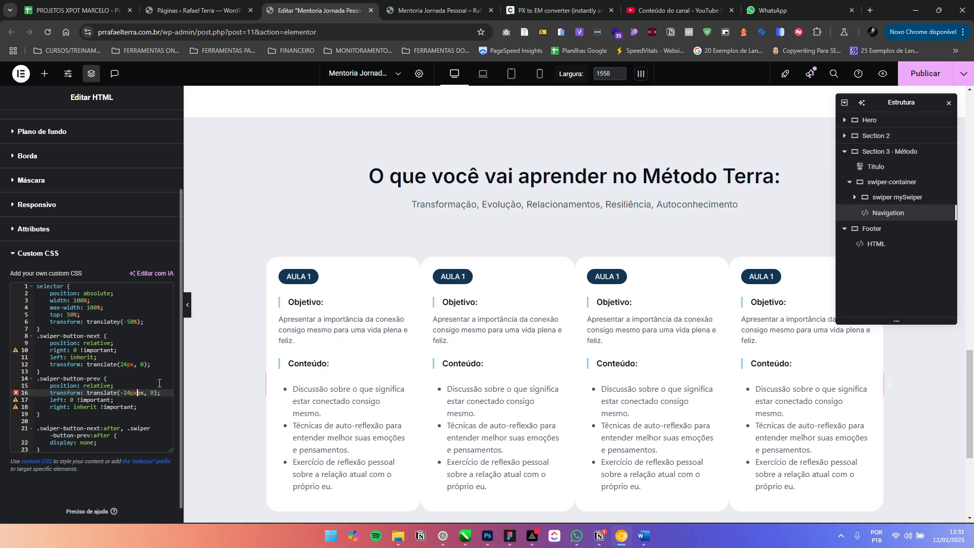
key(Delete)
key(Delete)
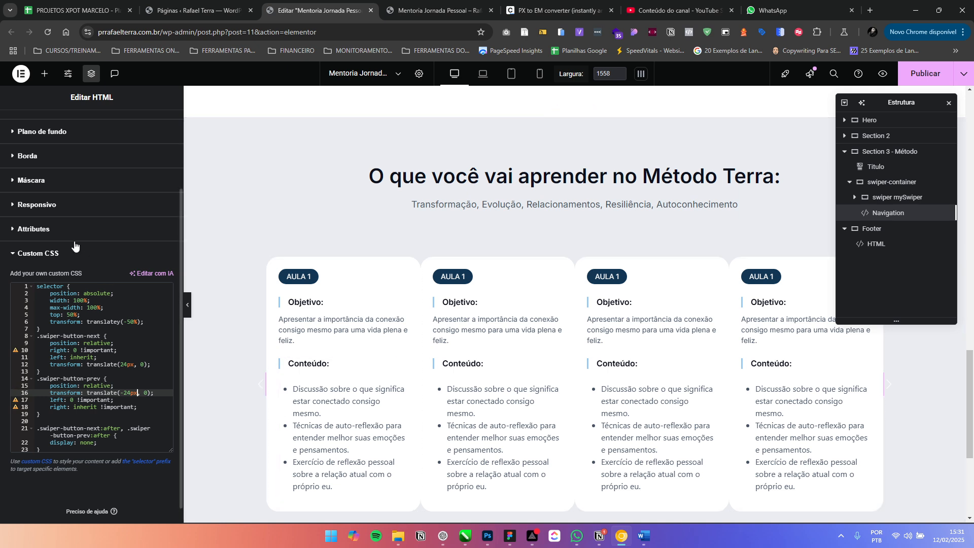
Open the Navigation widget's HTML code and examine the image sources used for the arrows
scroll(75, 246, up, 2)
scroll(96, 238, down, 2)
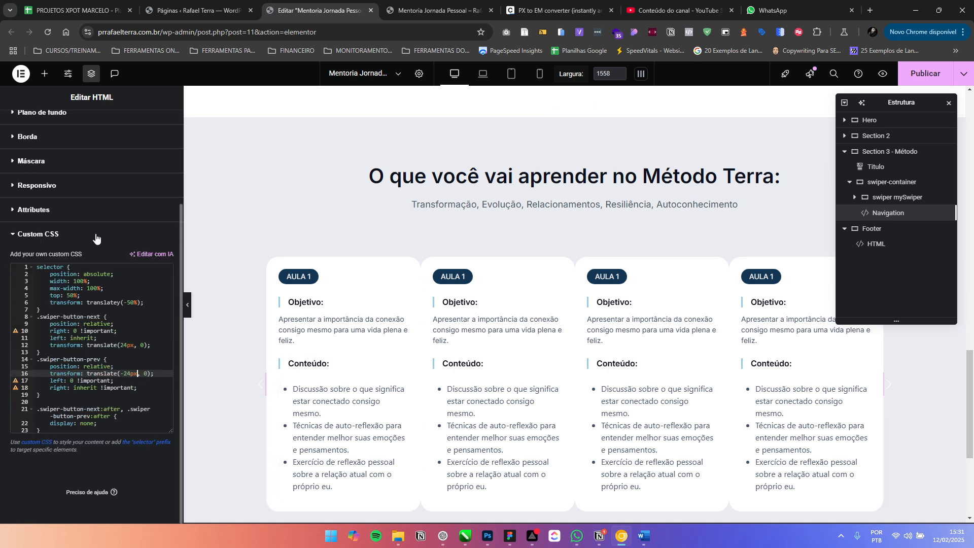
scroll(87, 198, up, 3)
click(62, 133)
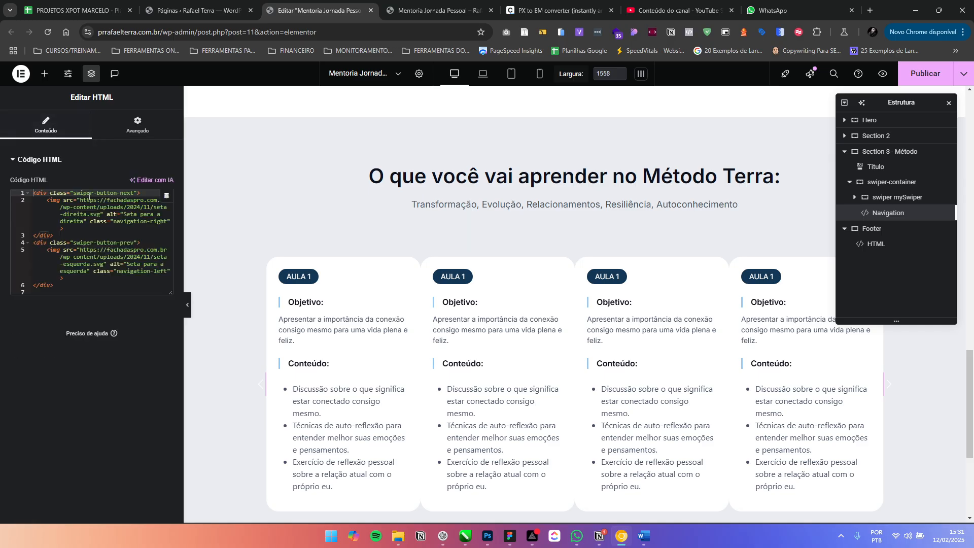
click(94, 217)
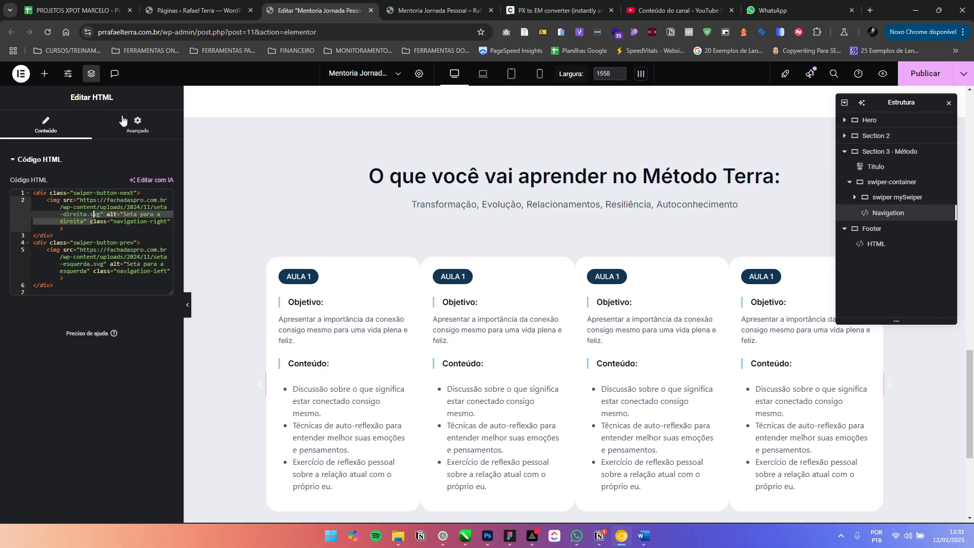
Switch to the WordPress media library and copy the file URL of the black left arrow SVG
click(198, 10)
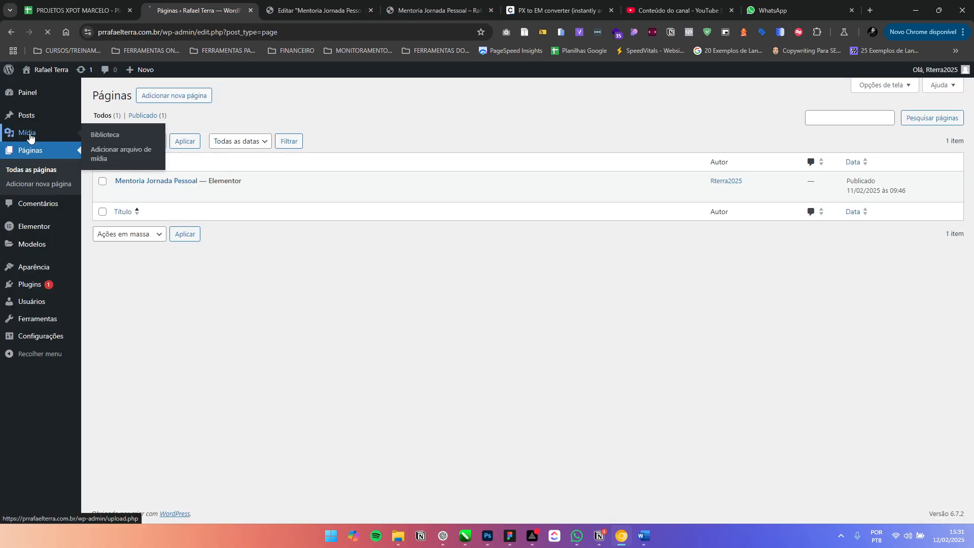
click(29, 134)
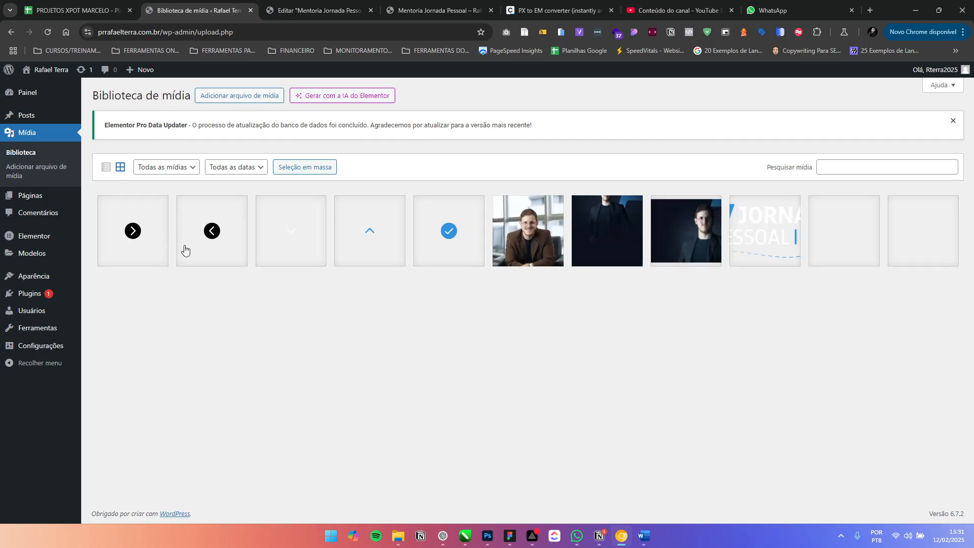
click(213, 245)
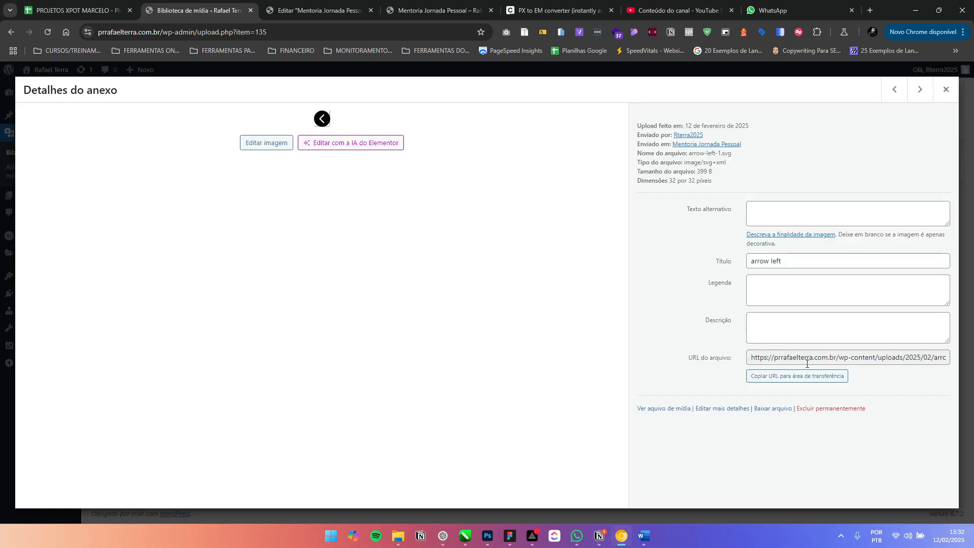
click(796, 377)
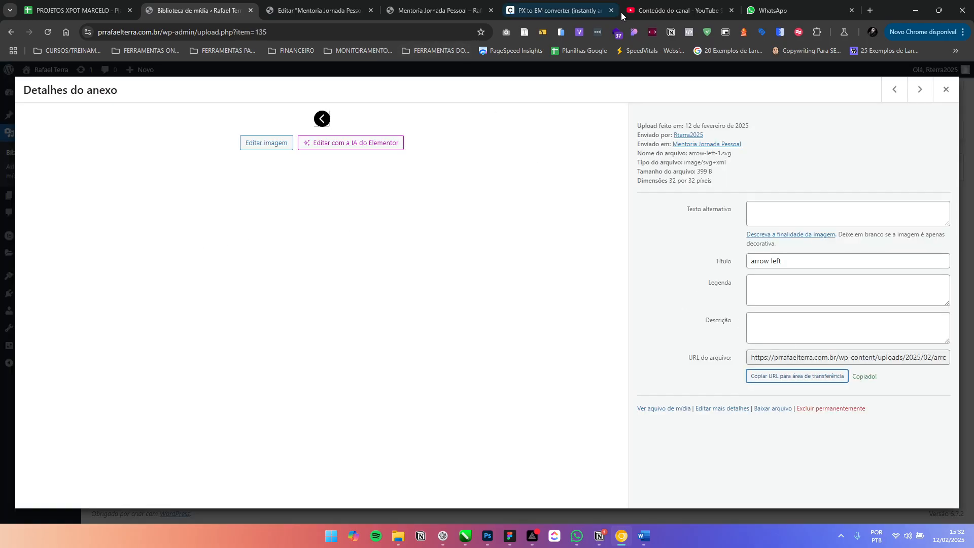
Load arrow-left-1.svg in a new browser tab and select its entire source code with line wrapping on
click(871, 10)
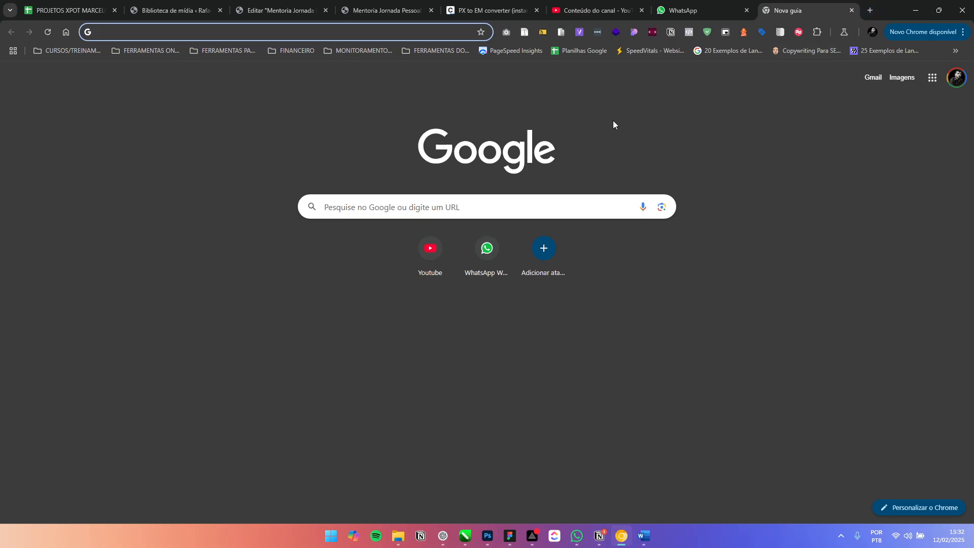
text(https://prrafaelterra.com.br/wp-content/uploads/2025/02/arrow-left-1.svg)
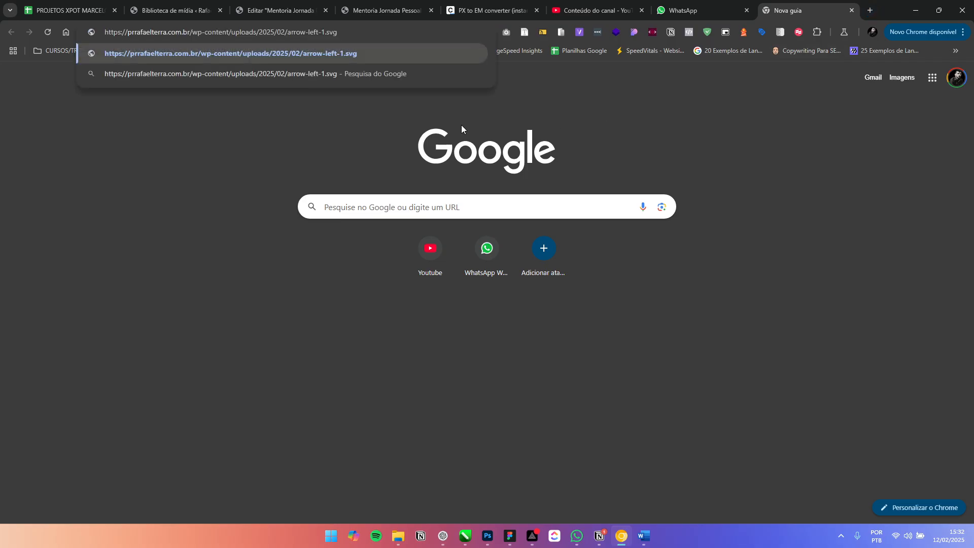
key(Return)
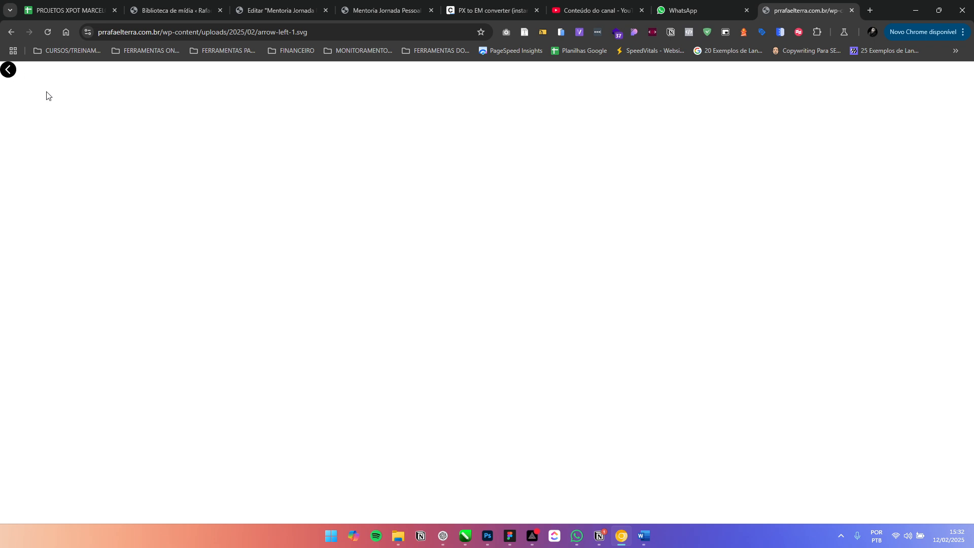
key(ctrl+u)
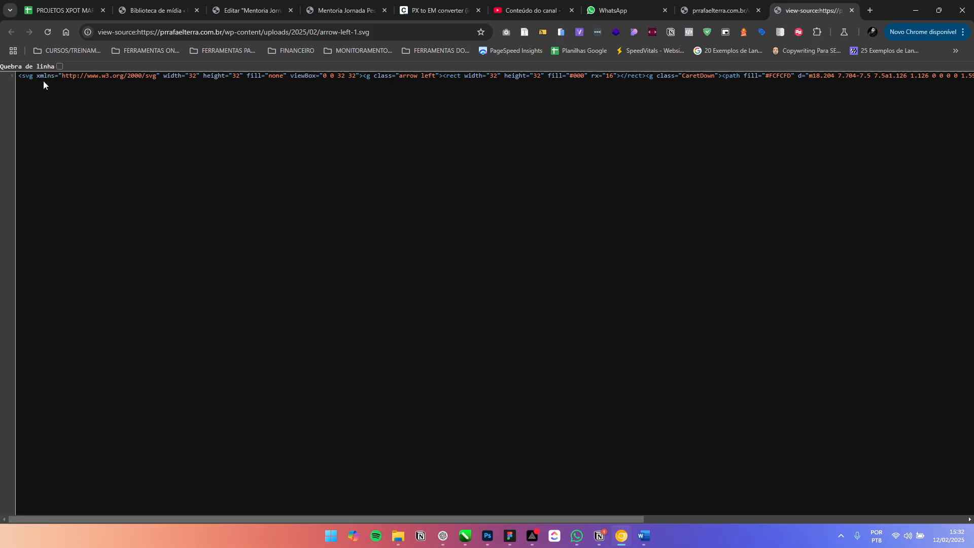
click(60, 67)
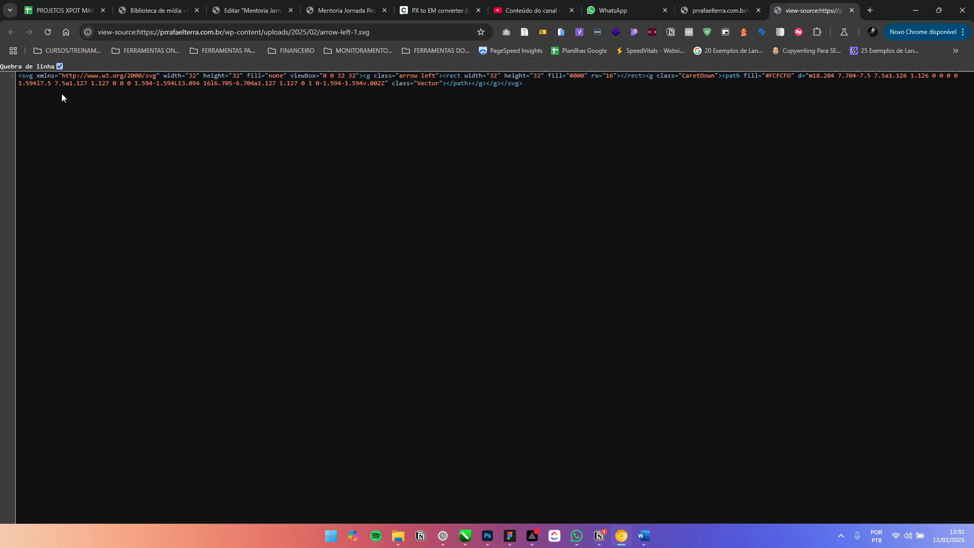
key(ctrl+a)
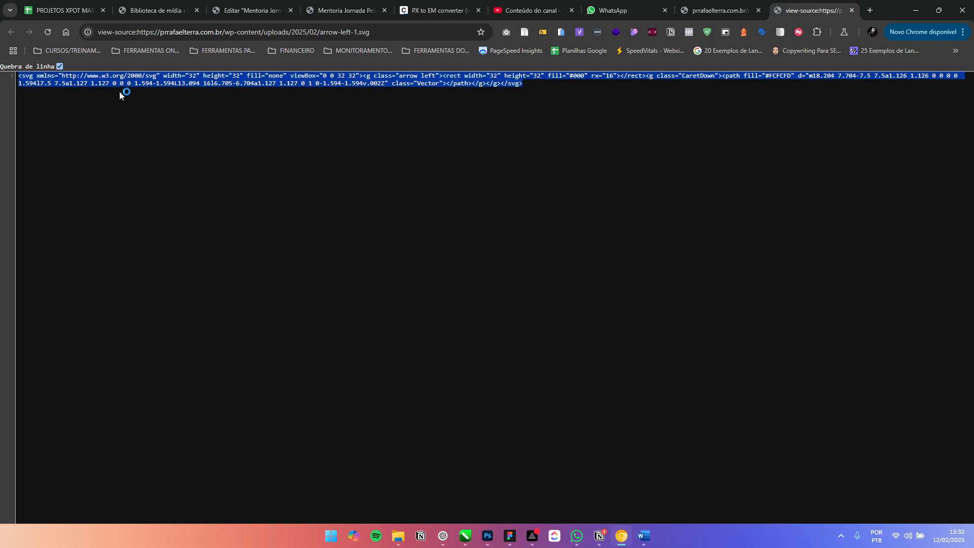
Return to the Elementor editor and replace the img tag inside swiper-button-next with the copied left arrow SVG code
click(345, 10)
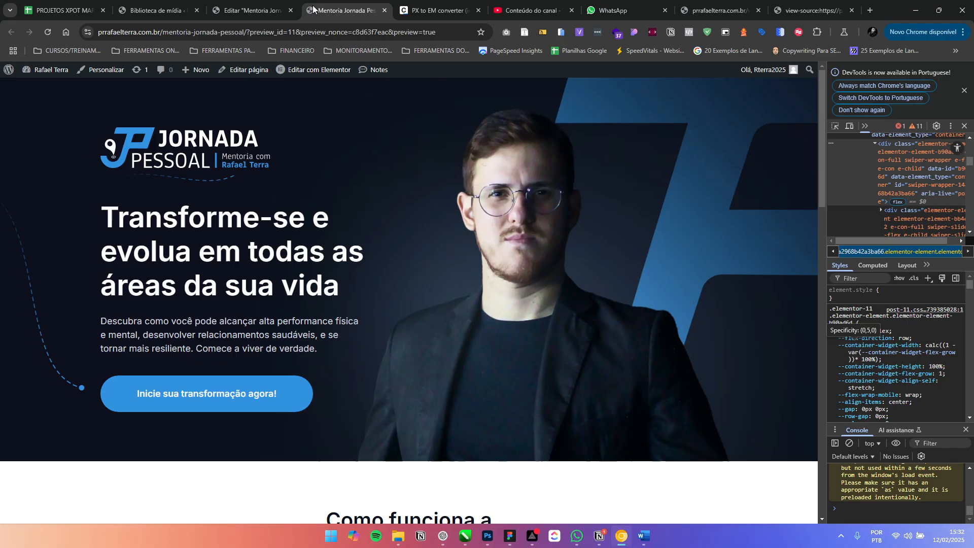
click(257, 4)
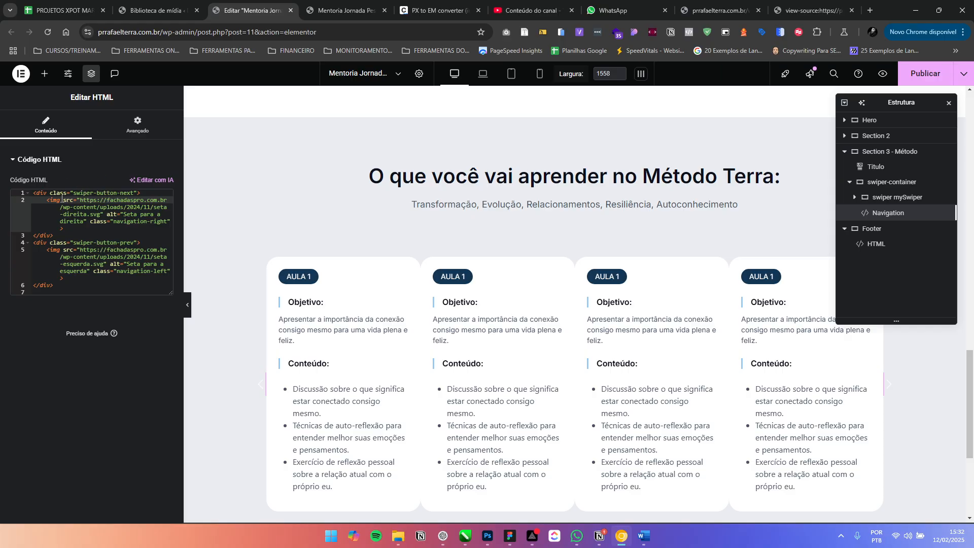
drag(47, 202, 80, 227)
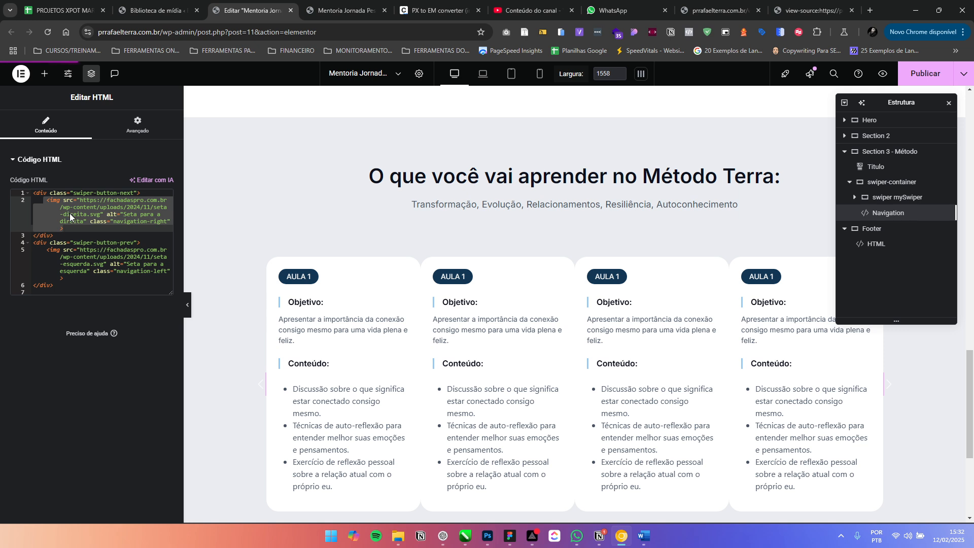
text(<svg xmlns="http://www.w3.org/2000/svg" width="32" height="32" fill="none" viewBox="0 0 32 32"><g class="arrow left"><rect width="32" height="32" fill="#000" rx="16"></rect><g class="CaretDown"><path fill="#FCFCFD" d="m18.204 7.704-7.5 7.5a1.126 1.126 0 0 0 0 1.594l7.5 7.5a1.127 1.127 0 0 0 1.594-1.594L13.094 16l6.705-6.704a1.127 1.127 0 1 0-1.594-1.594v.002Z" class="Vector"></path></g></g></svg>)
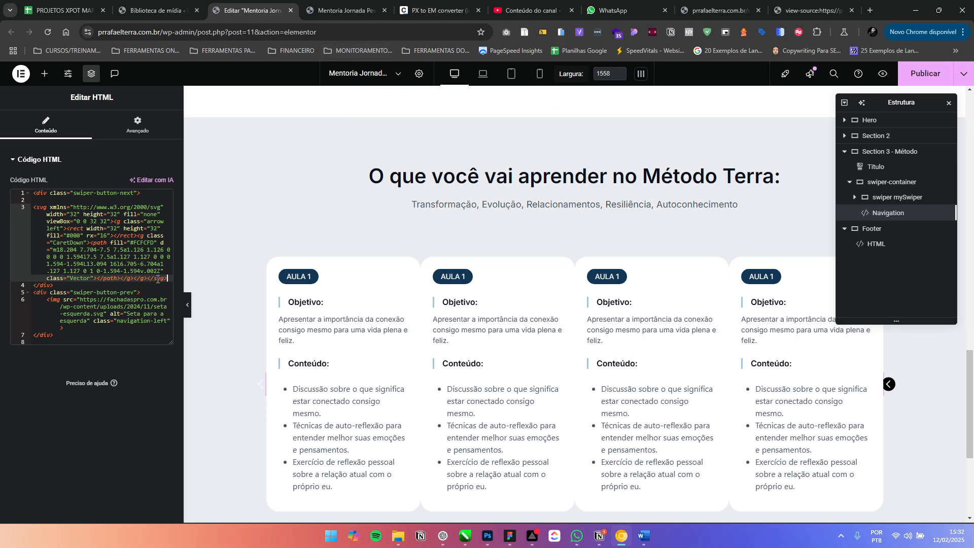
Move the left arrow SVG code out of swiper-button-next into swiper-button-prev, replacing its img tag
drag(167, 279, 64, 257)
key(Delete)
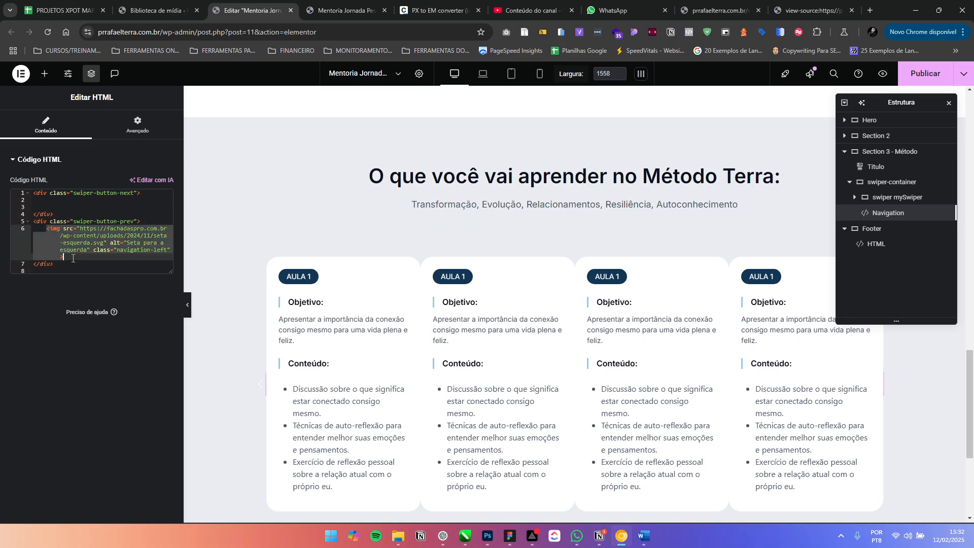
text(<svg xmlns="http://www.w3.org/2000/svg" width="32" height="32" fill="none" viewBox="0 0 32 32"><g class="arrow left"><rect width="32" height="32" fill="#000" rx="16"></rect><g class="CaretDown"><path fill="#FCFCFD" d="m18.204 7.704-7.5 7.5a1.126 1.126 0 0 0 0 1.594l7.5 7.5a1.127 1.127 0 0 0 1.594-1.594L13.094 16l6.705-6.704a1.127 1.127 0 0 1-1.594-1.594v.002Z" class="Vector"></path></g></g></svg>)
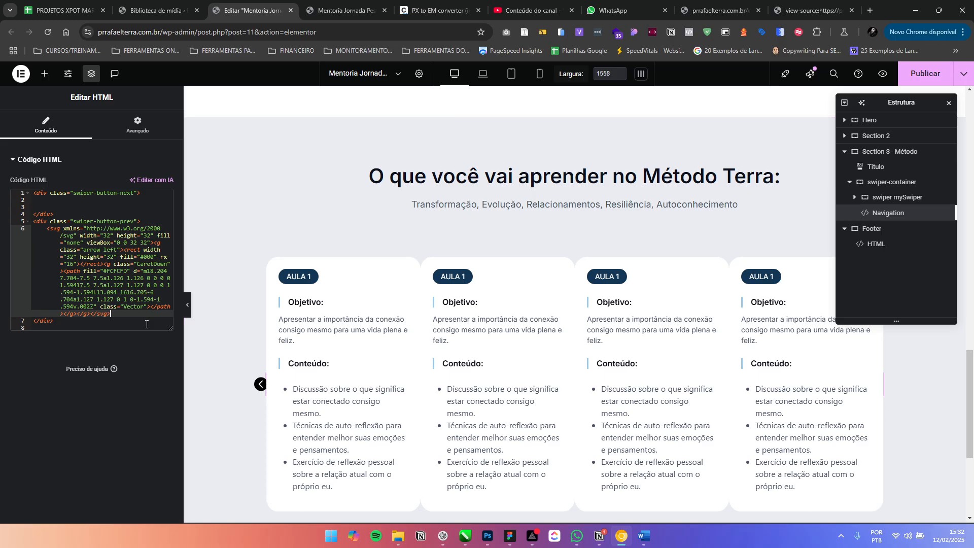
Put the previous arrow's closing svg tag on its own line and rename its group class to arrow-left
key(Up)
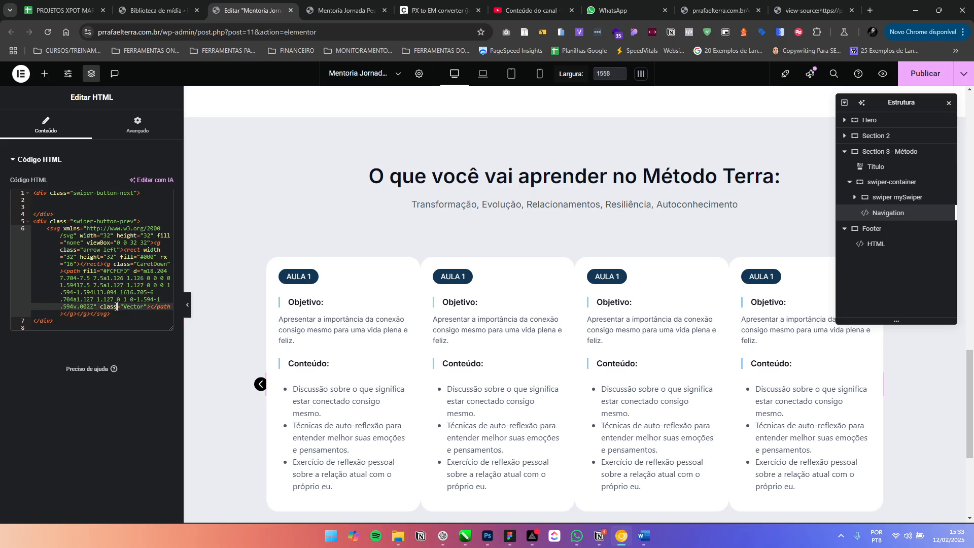
click(91, 314)
key(Return)
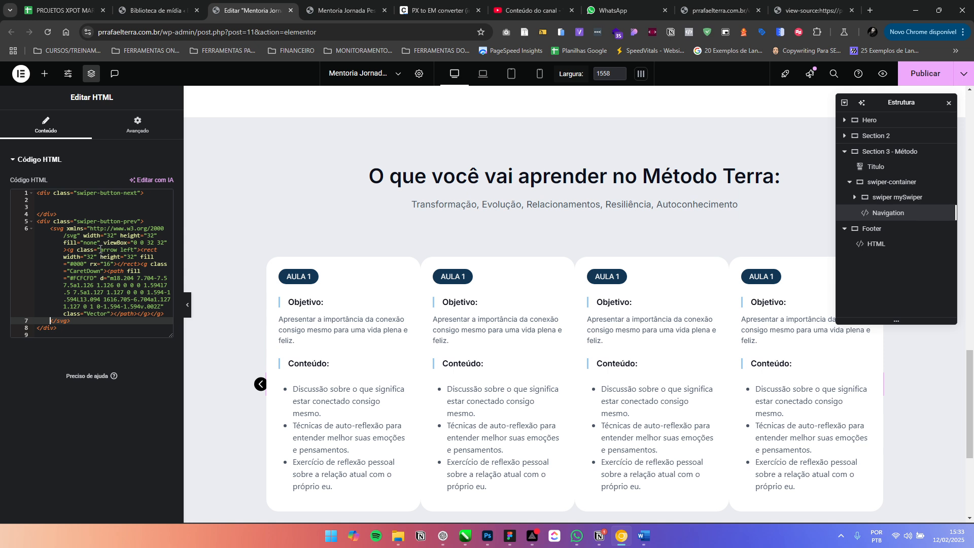
click(121, 250)
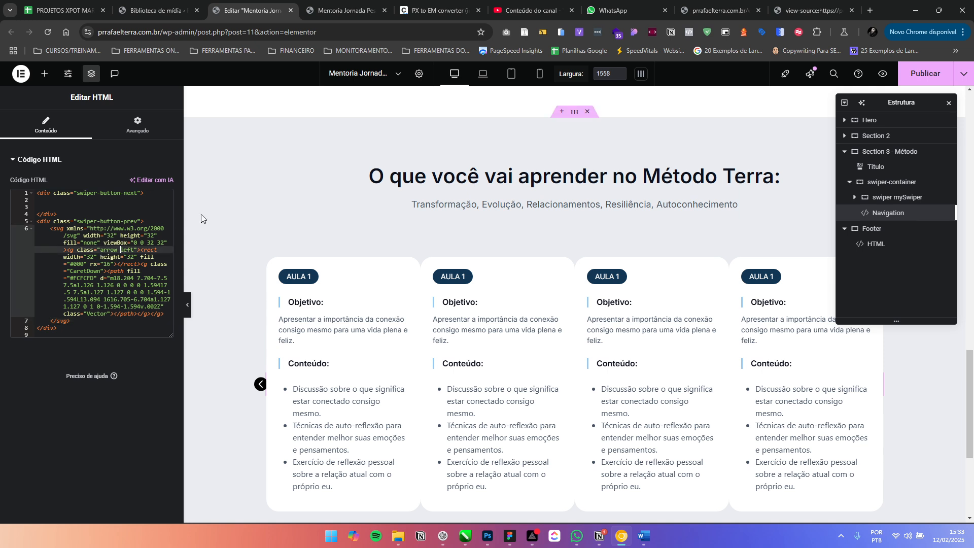
key(BackSpace)
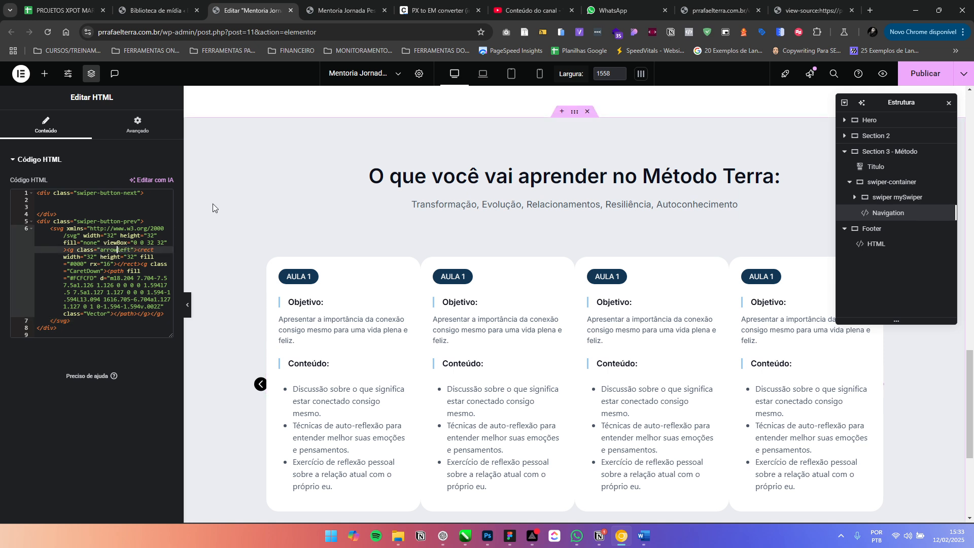
text(-l)
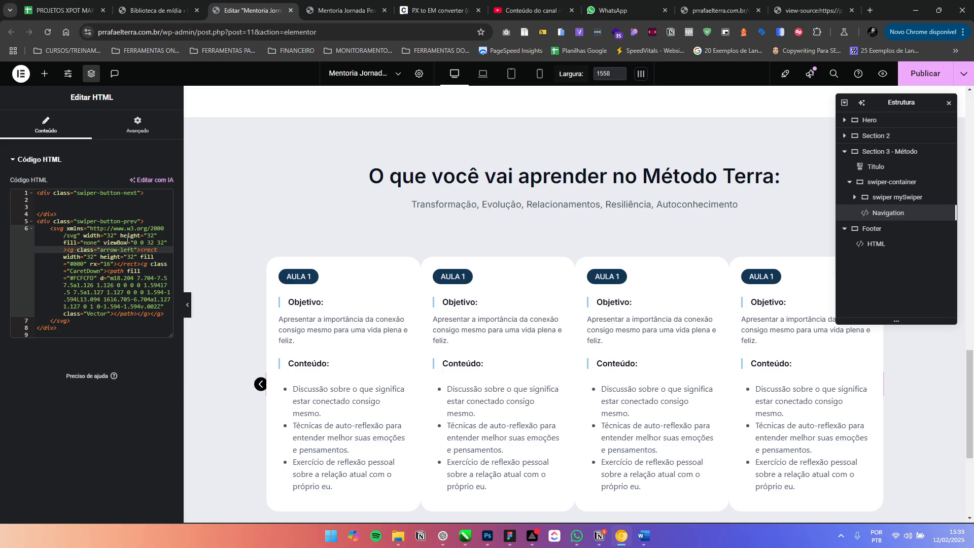
Switch to the WordPress media library and copy the file URL of the black right arrow SVG
click(84, 210)
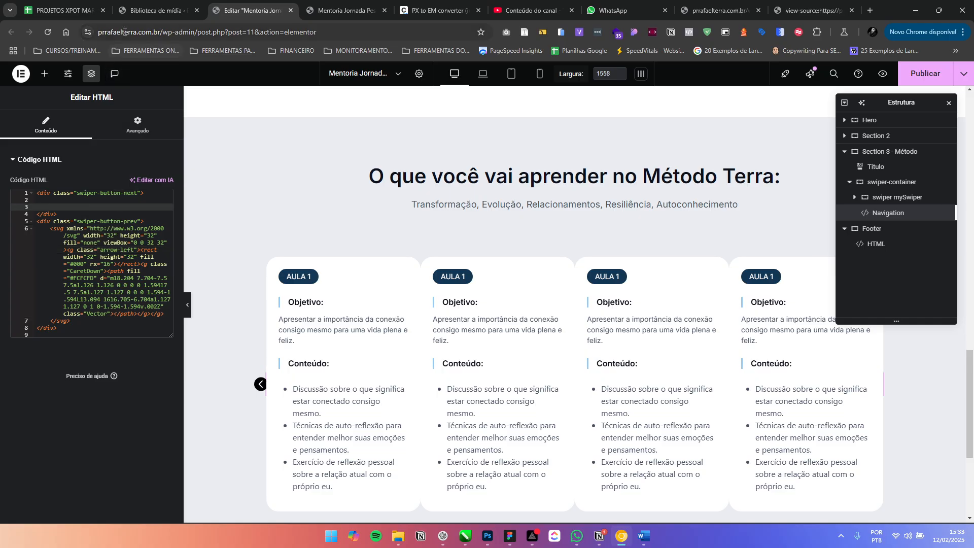
click(155, 10)
click(920, 90)
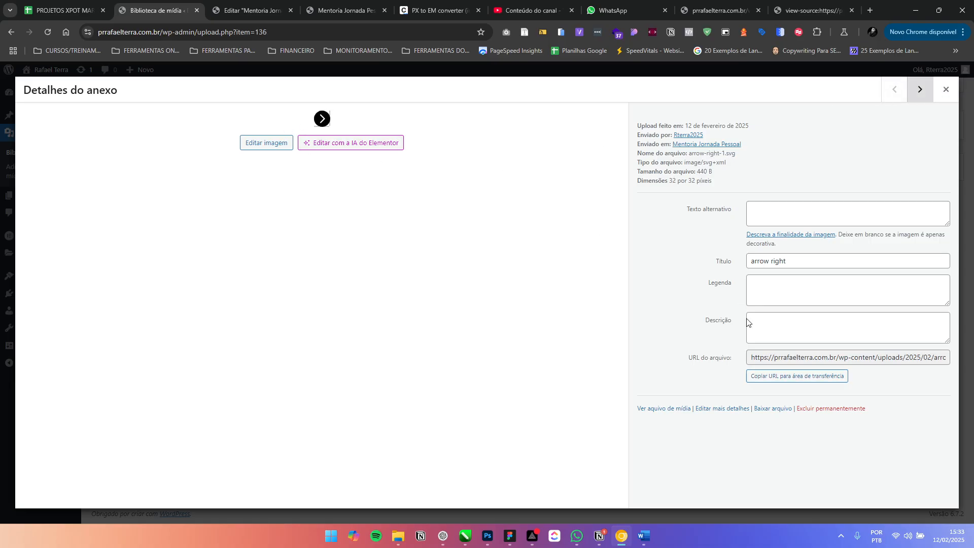
click(794, 376)
Close the old source tab, load arrow-right-1.svg in the left arrow's tab, and select its entire source code
click(824, 11)
click(852, 10)
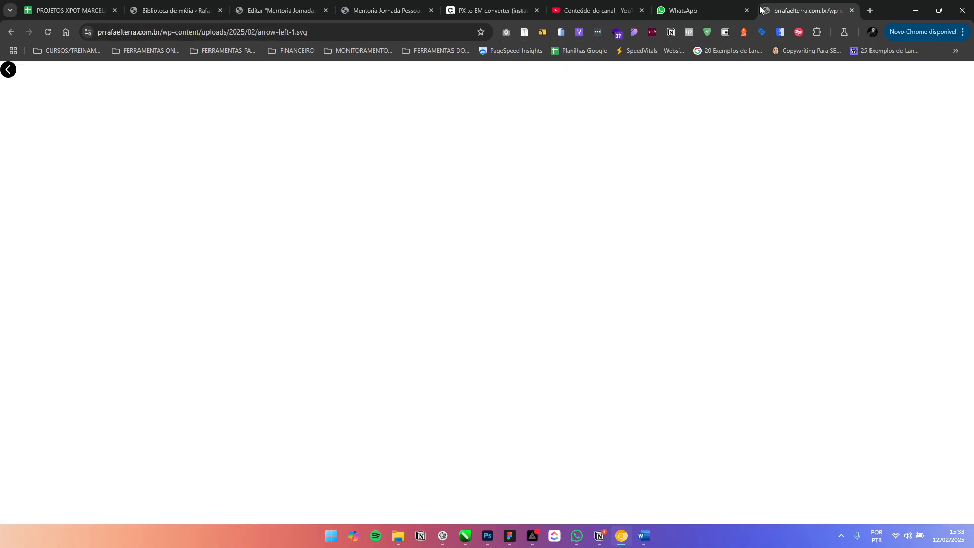
click(359, 37)
text(https://prrafaelterra.com.br/wp-content/uploads/2025/02/arrow-right-1.svg)
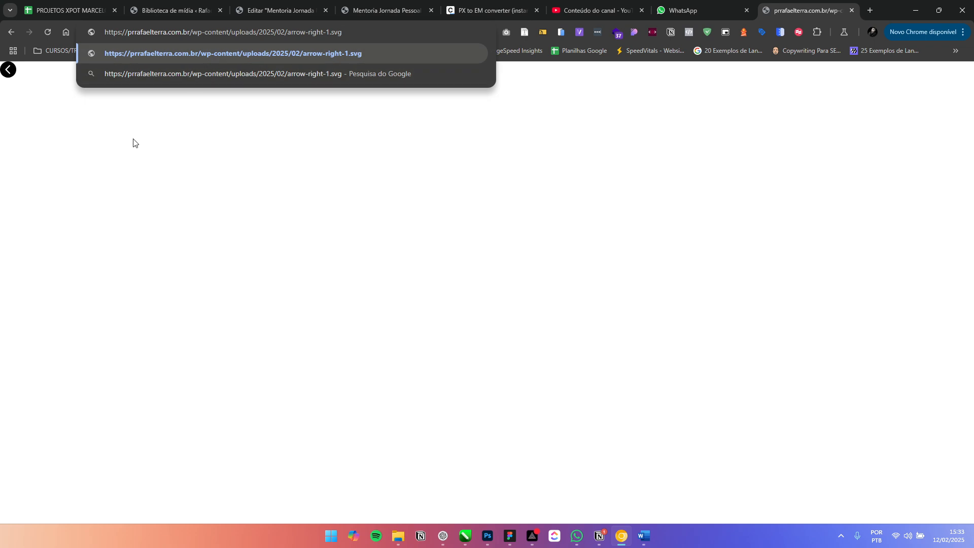
key(Return)
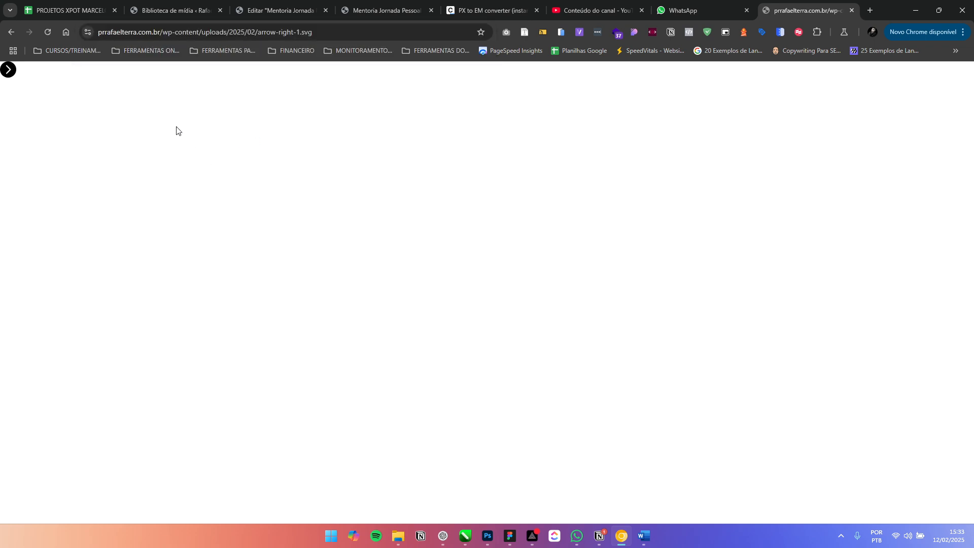
key(ctrl+u)
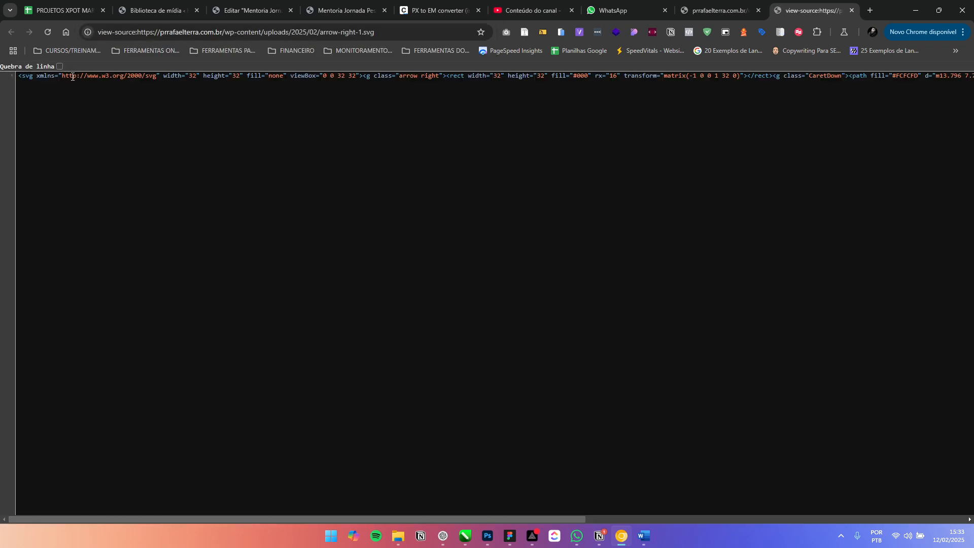
triple_click(72, 76)
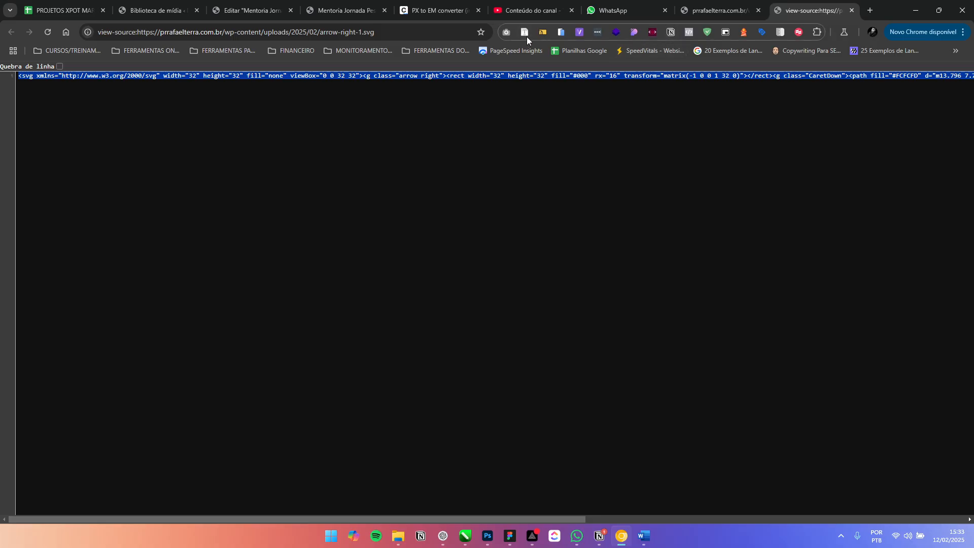
Back in the Elementor editor, insert the right arrow SVG code into swiper-button-next and remove the surrounding blank lines
click(341, 10)
click(263, 8)
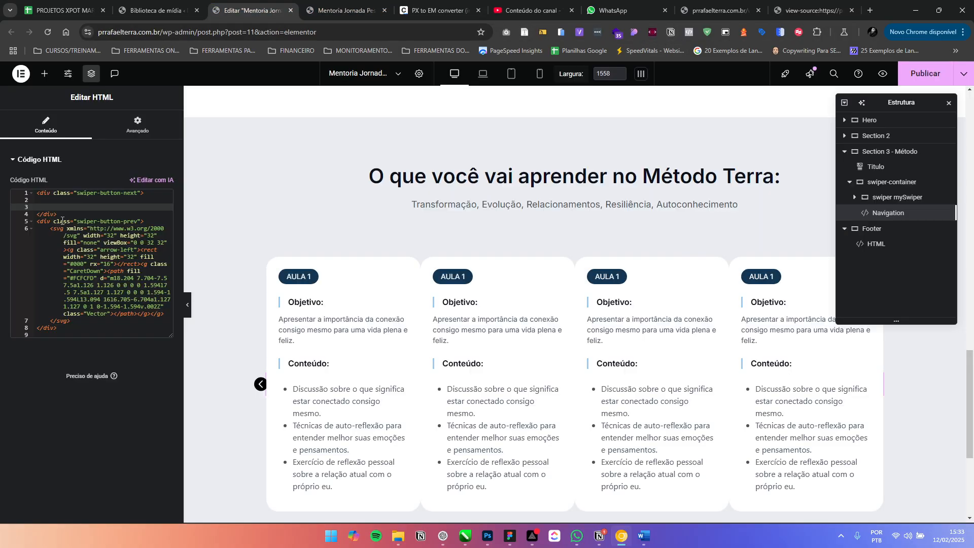
text(<svg xmlns="http://www.w3.org/2000/svg" width="32" height="32" fill="none" viewBox="0 0 32 32"><g class="arrow-right"><rect width="32" height="32" fill="#000" rx="16" transform="matrix(-1 0 0 1 32 0)"></rect><g class="CaretDown"><path fill="#FCFCFD" d="m13.796 7.704 7.5 7.5a1.127 1.127 0 0 1 0 1.594l-7.5 7.5a1.127 1.127 0 0 1-1.594-1.594L18.906 16l-6.705-6.704a1.127 1.127 0 0 1 1.594-1.594l.001.002Z" class="Vector"></path></g></g></svg>)
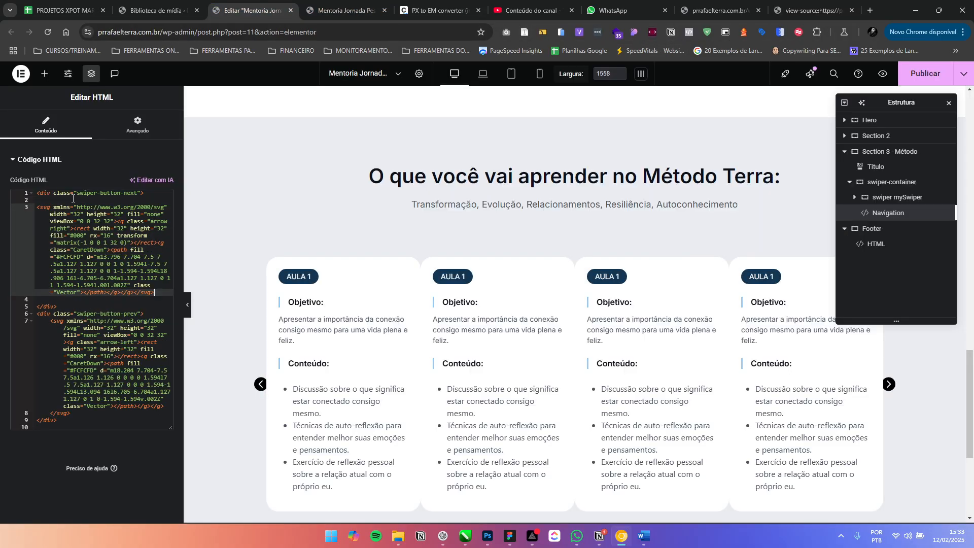
click(44, 200)
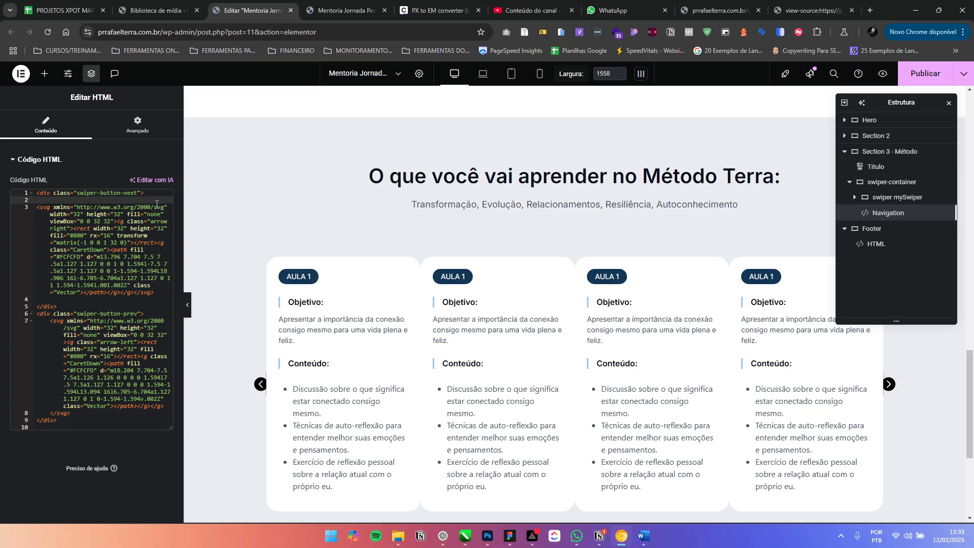
key(BackSpace)
click(63, 292)
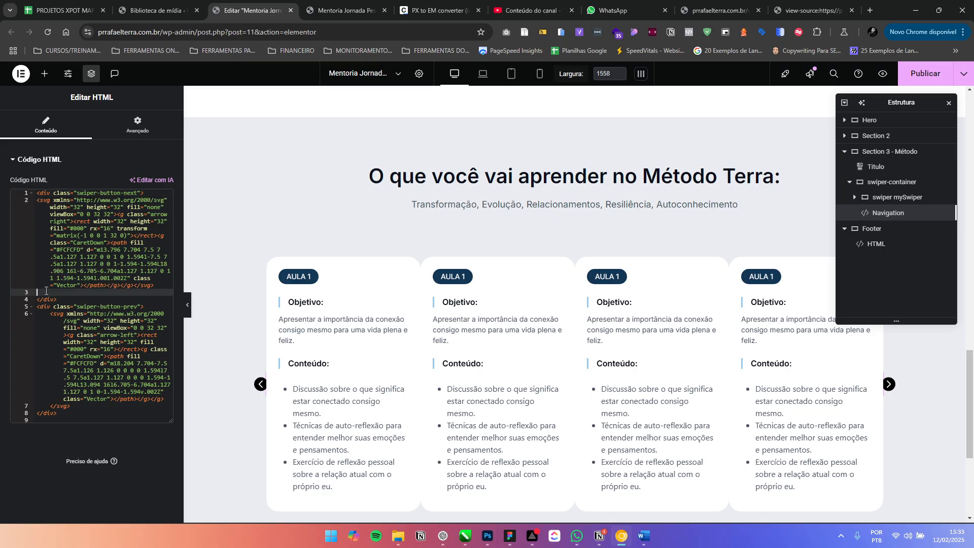
key(BackSpace)
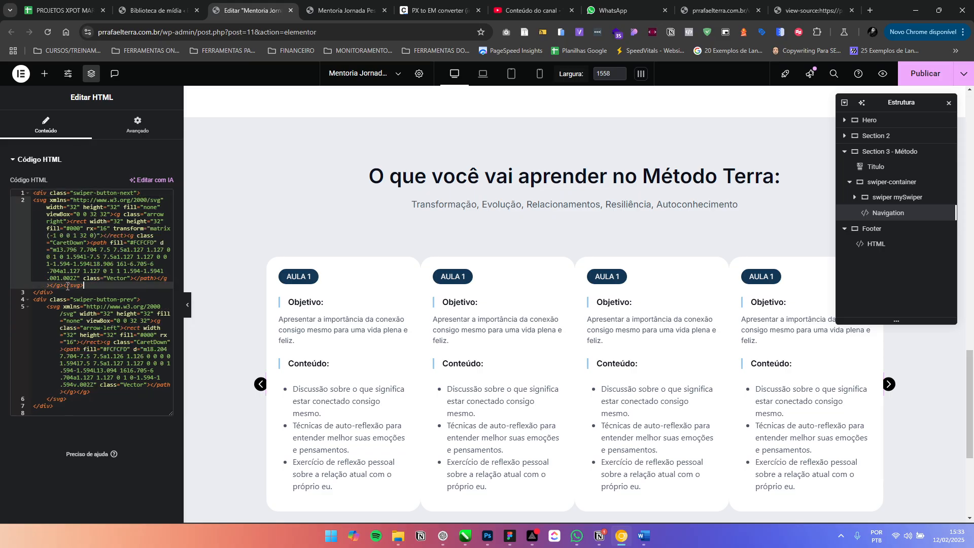
Put the next arrow's closing svg tag on its own line and indent the SVG block inside its div
click(65, 285)
key(Return)
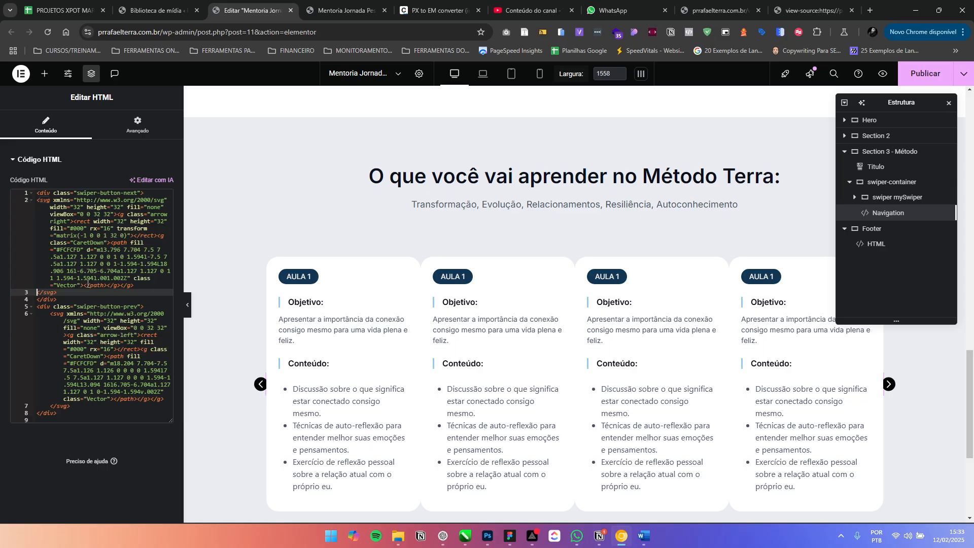
click(86, 263)
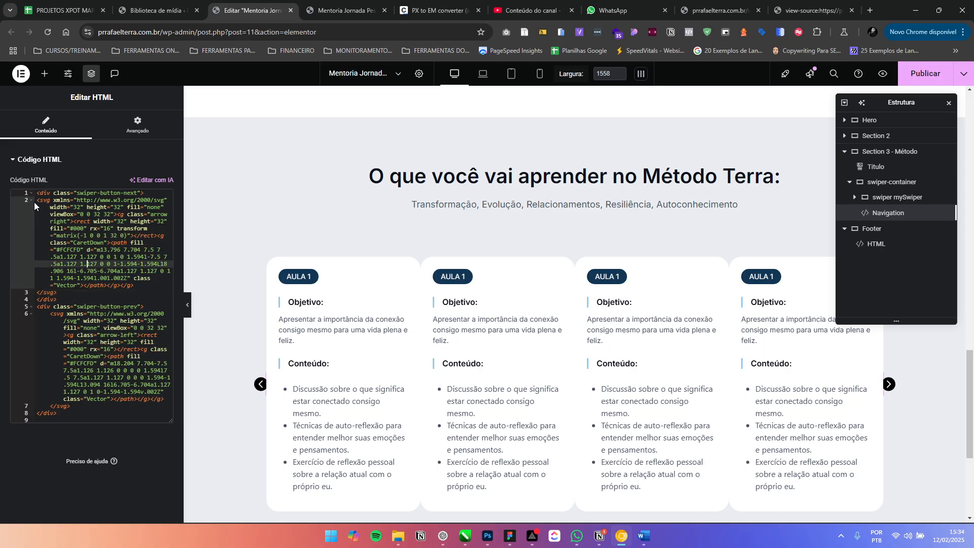
drag(37, 200, 64, 291)
key(Tab)
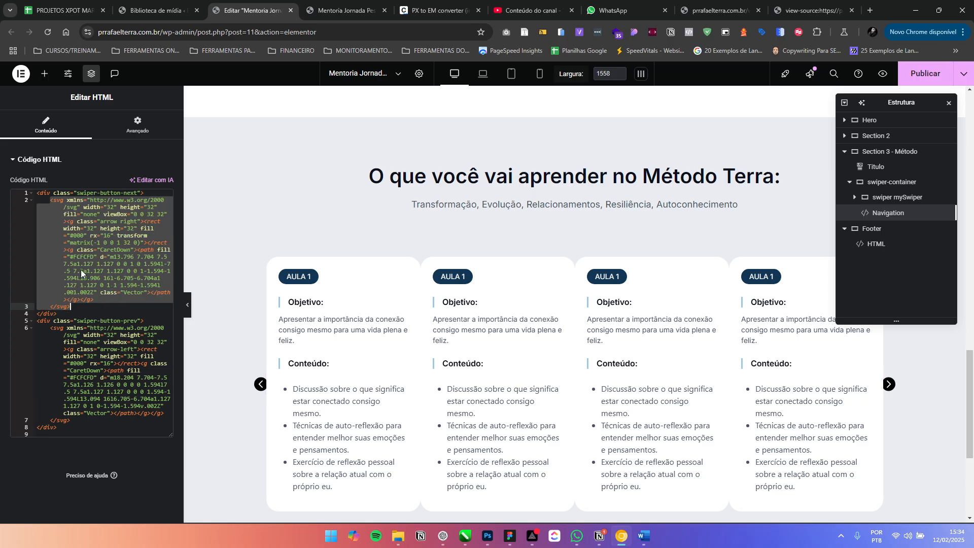
Rename the group class in the next arrow's SVG code to arrow-right
click(83, 257)
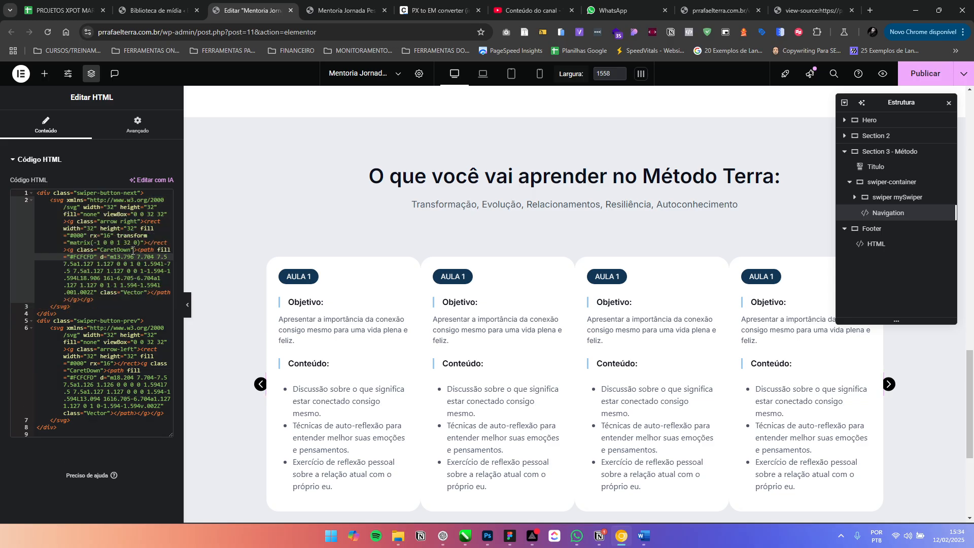
click(121, 222)
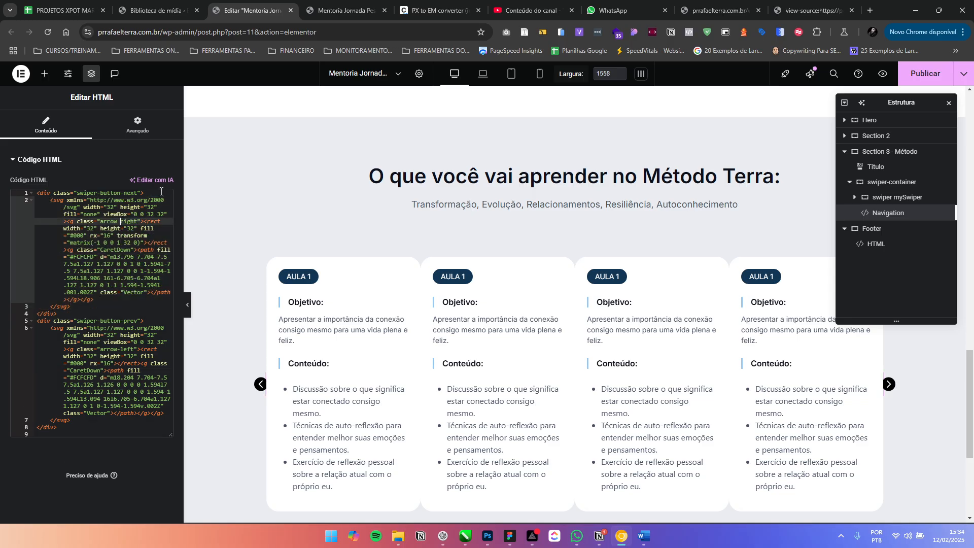
key(BackSpace)
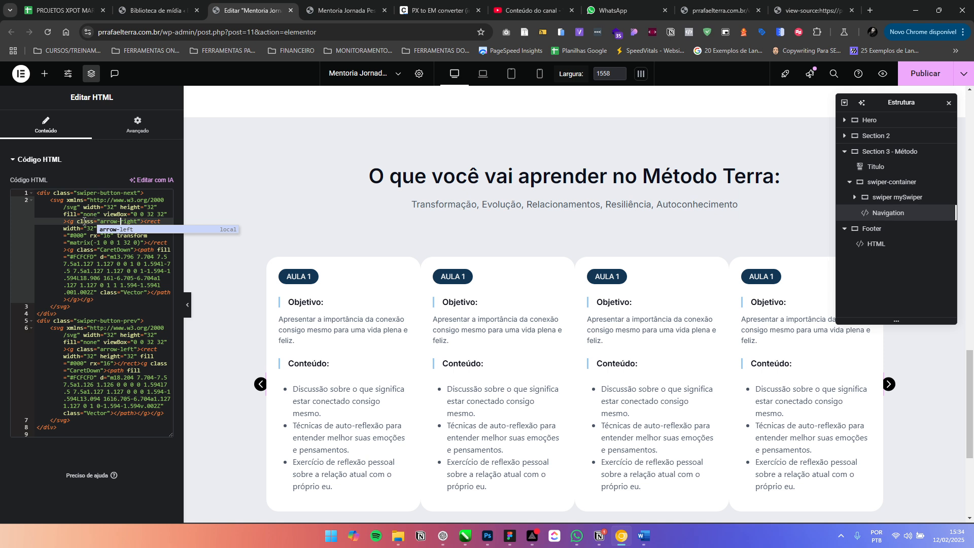
text(r)
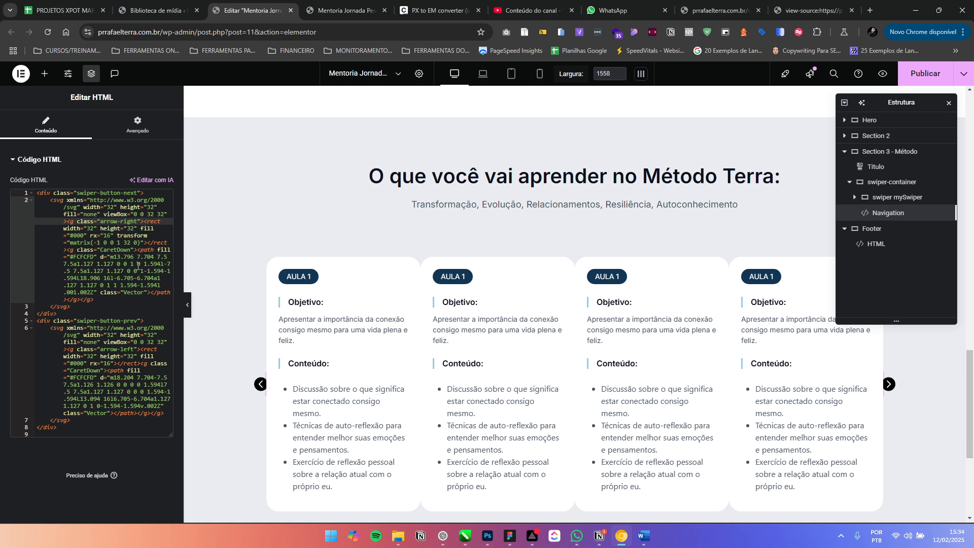
click(138, 267)
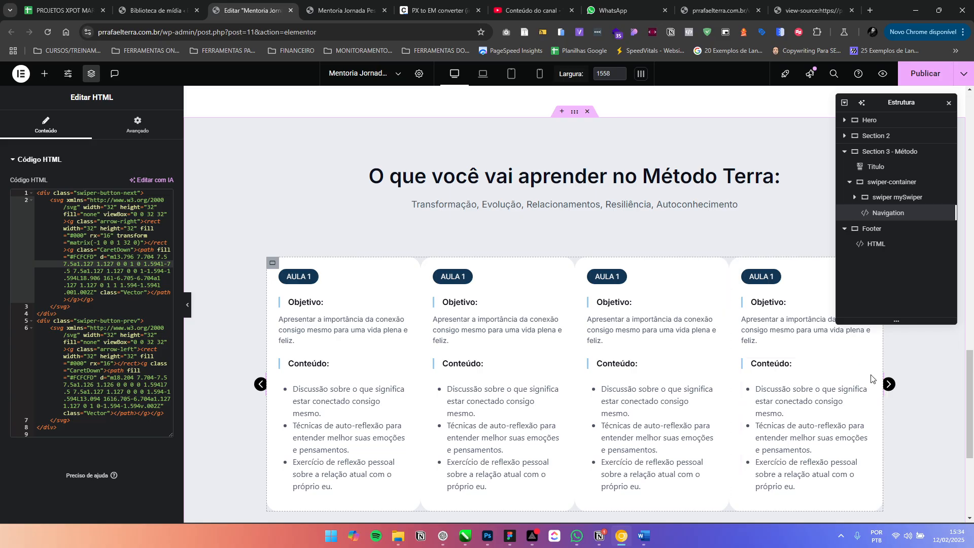
Set the .swiper-button-next transform to translate(44px, 0) in the Navigation widget's custom CSS
click(138, 125)
click(76, 448)
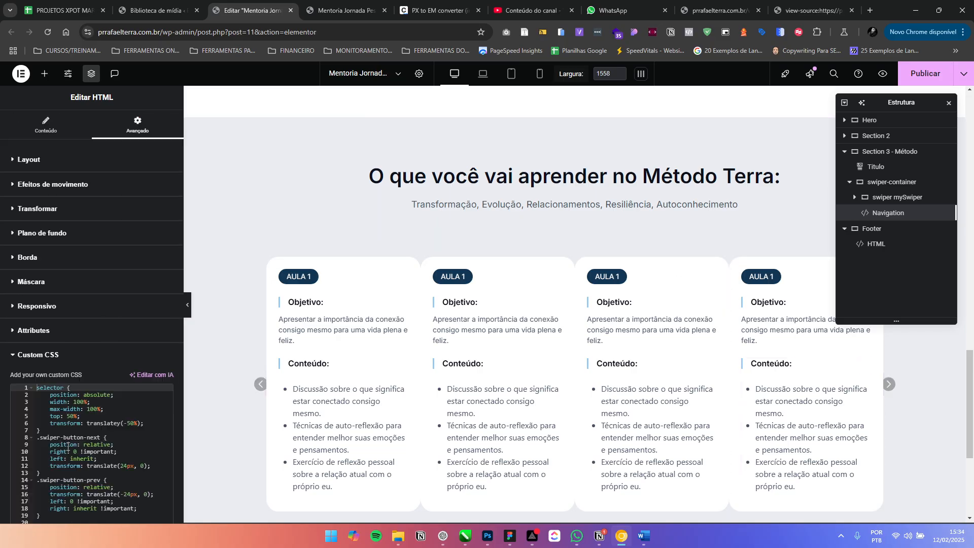
scroll(103, 392, down, 3)
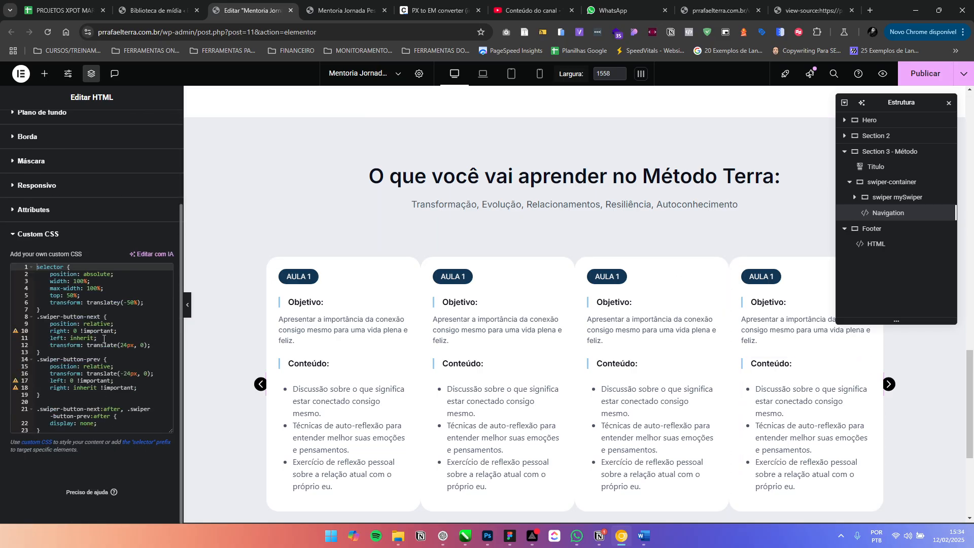
click(123, 346)
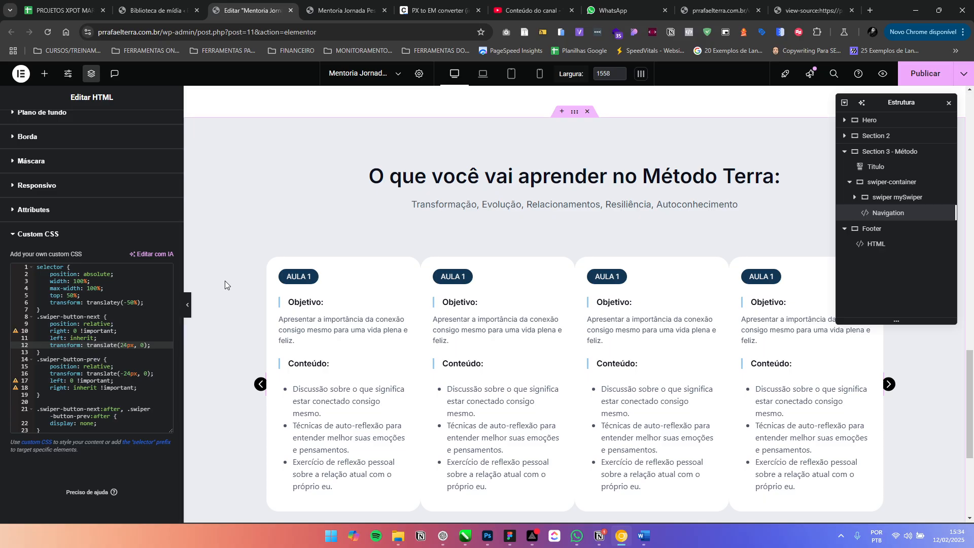
key(BackSpace)
text(4)
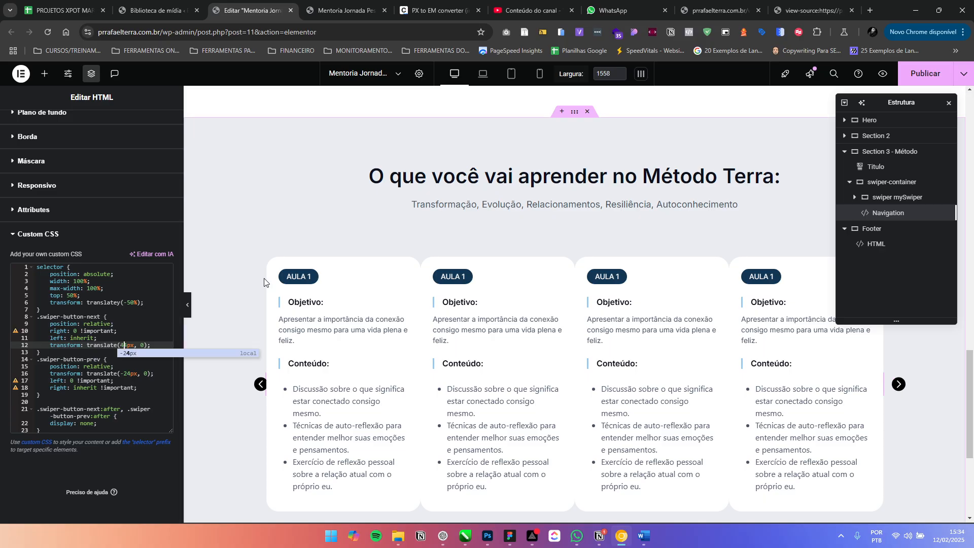
Set the .swiper-button-next transform to translate(38px, 0) in the Navigation widget's custom CSS
key(BackSpace)
text(3)
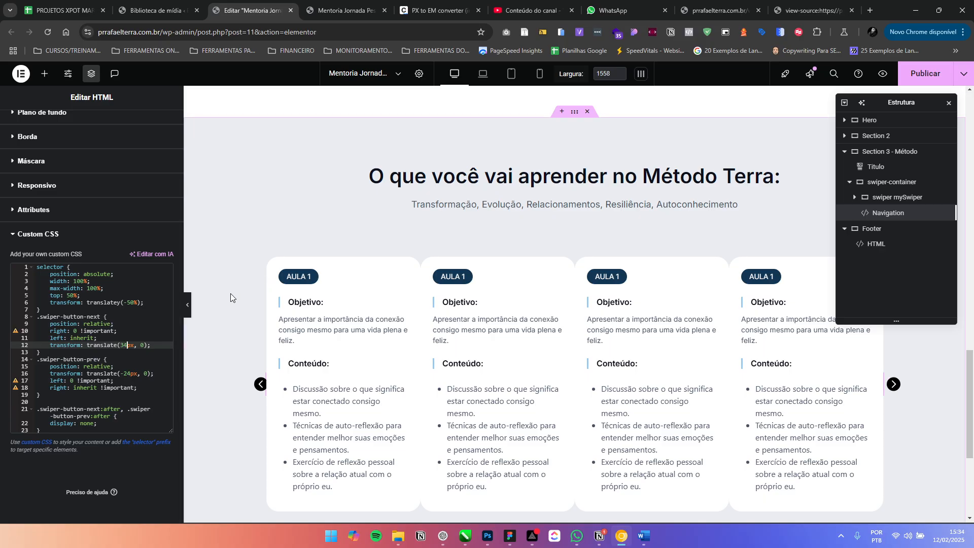
key(Delete)
text(8)
scroll(680, 350, up, 1)
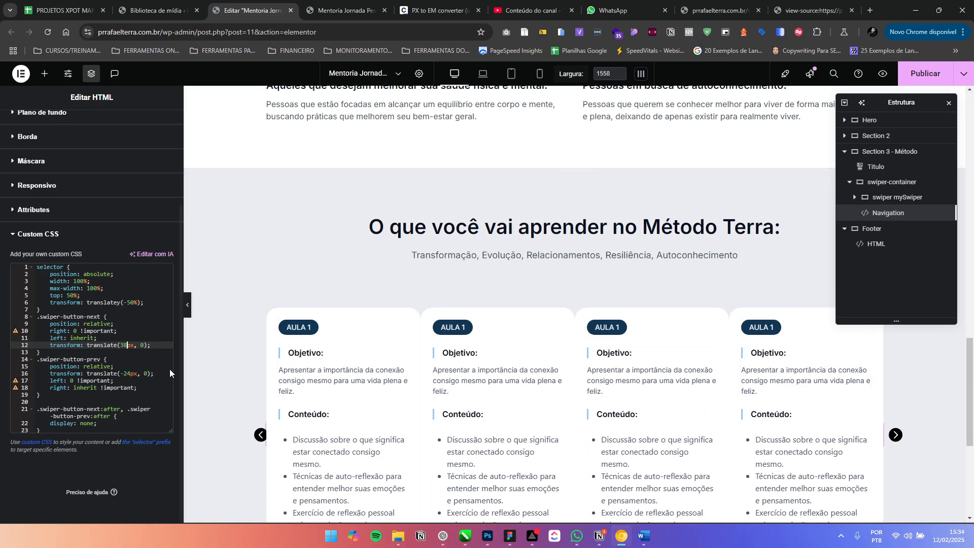
Set the .swiper-button-prev transform to translate(-38px, 0) and publish the page
click(129, 375)
key(BackSpace)
key(BackSpace)
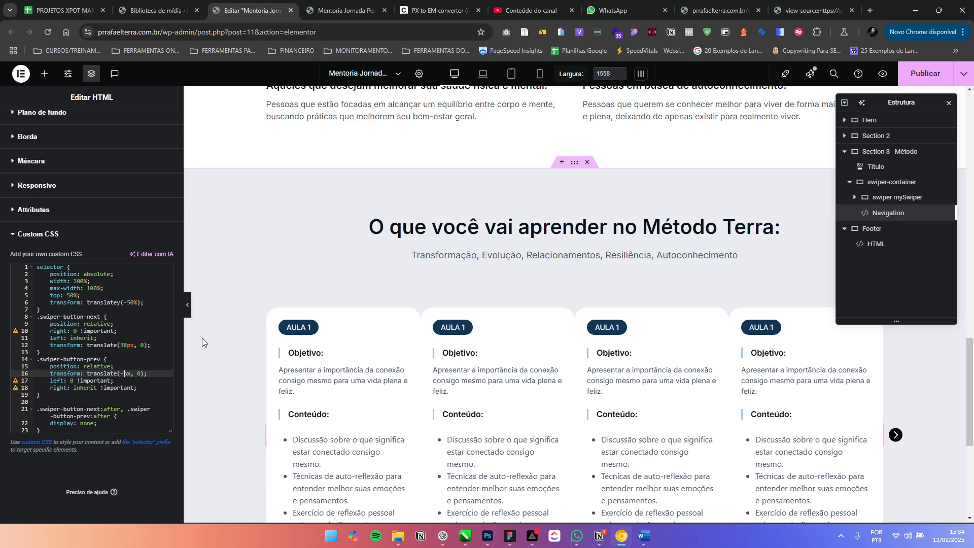
text(38)
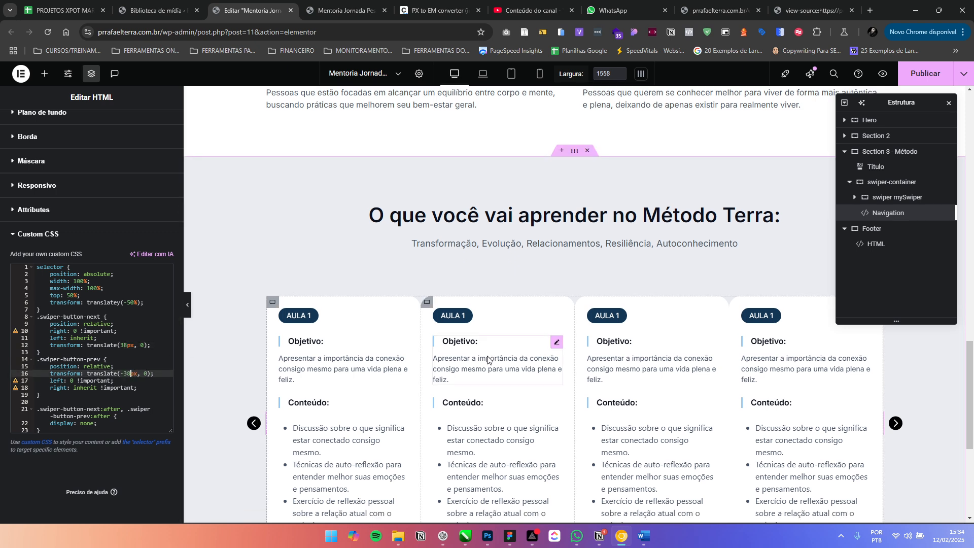
scroll(487, 356, down, 2)
click(930, 80)
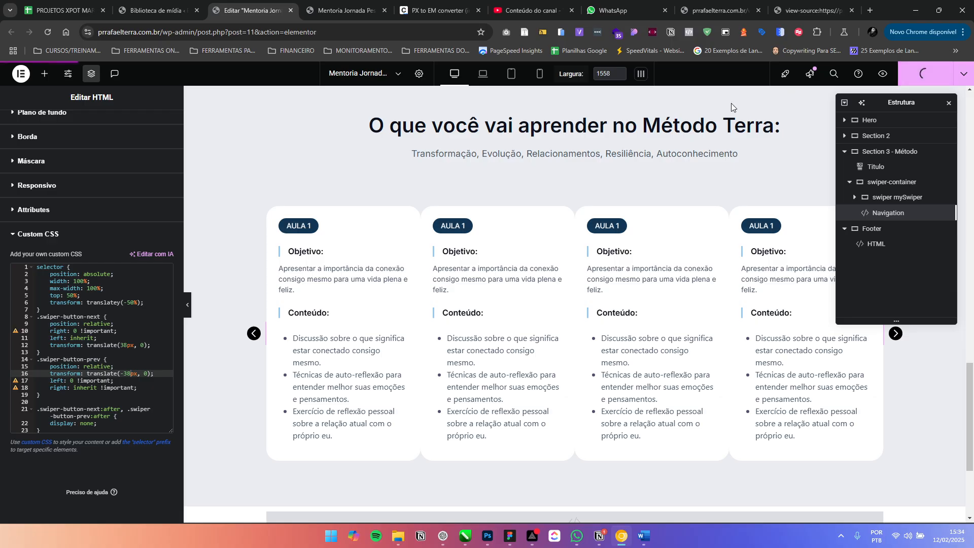
Reload the mentoring page preview and test the carousel's next and previous arrows in the Método section
click(330, 9)
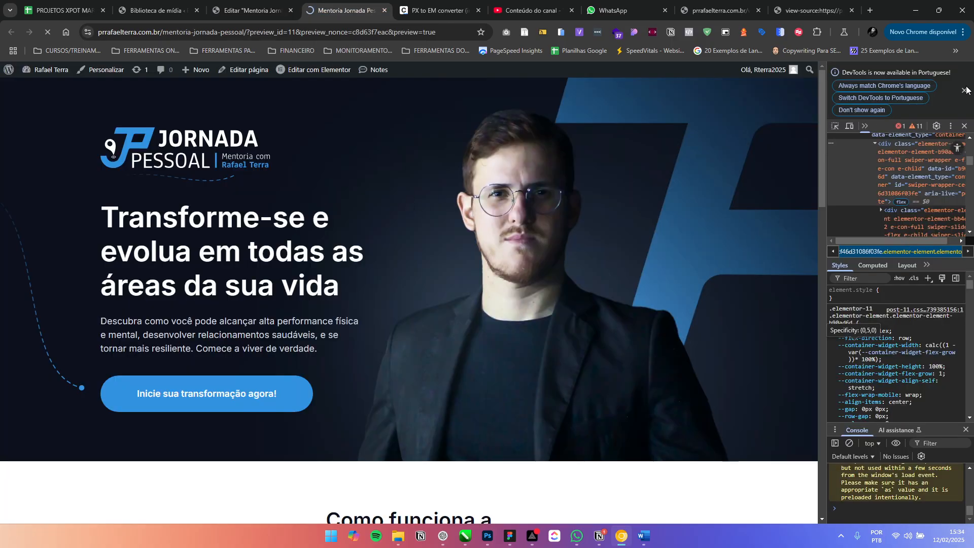
scroll(525, 199, down, 15)
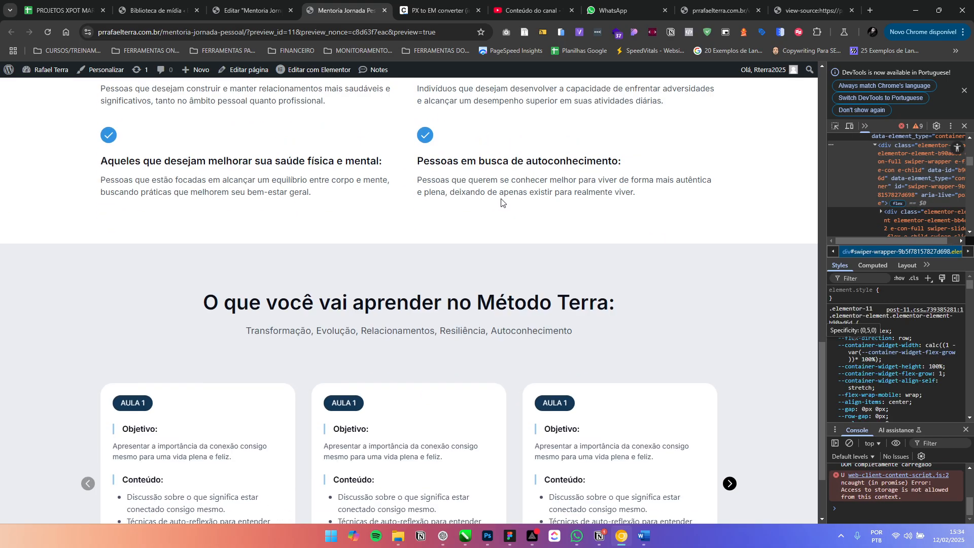
scroll(528, 239, down, 2)
click(731, 368)
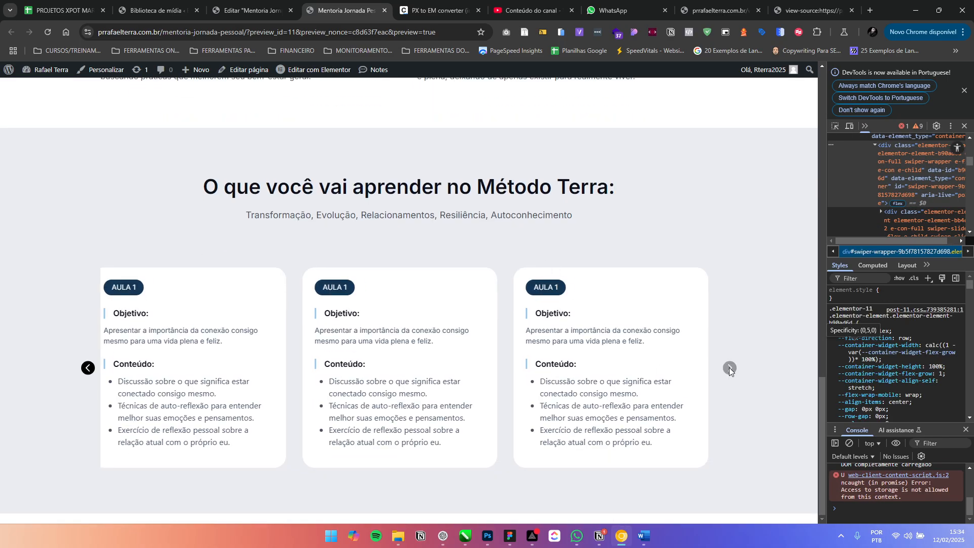
click(88, 370)
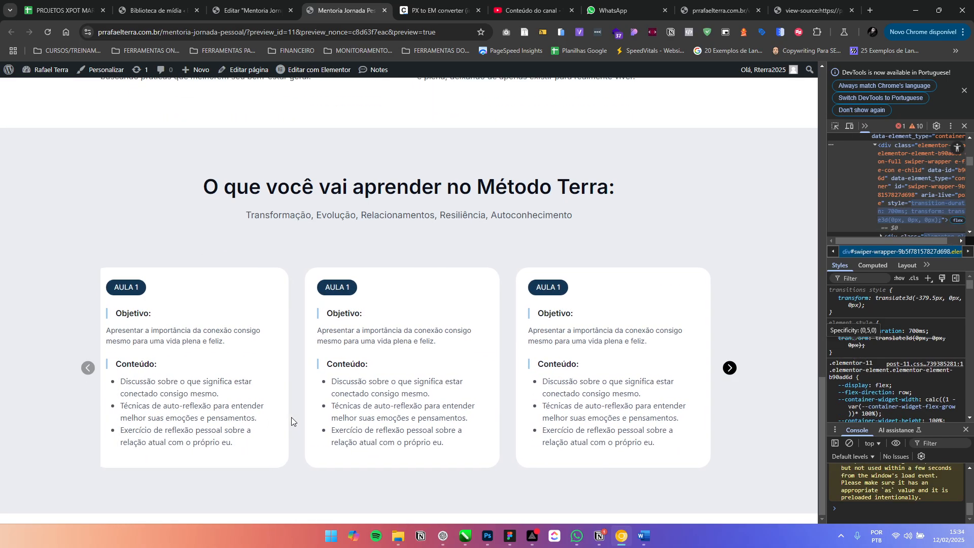
click(730, 367)
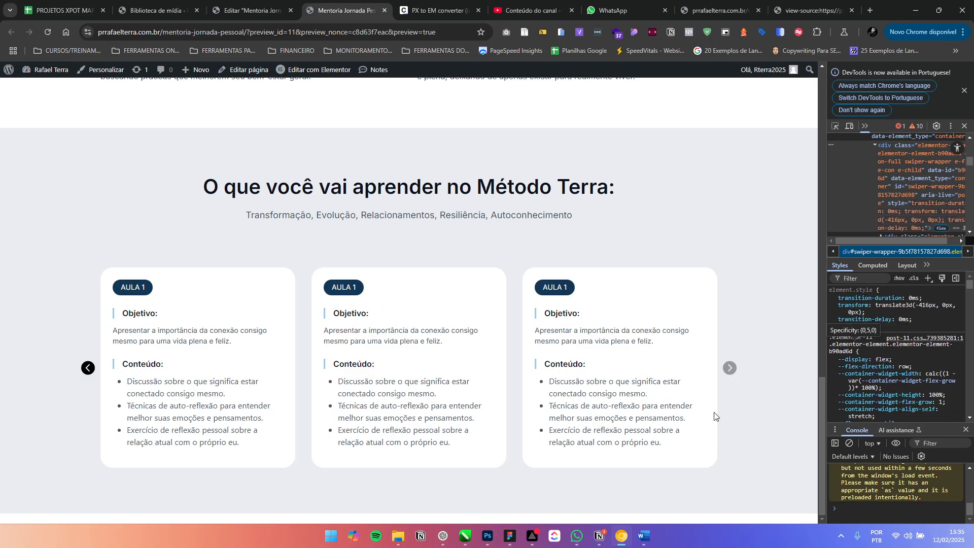
click(87, 370)
Back in the Elementor editor, add an HTML widget inside the swiper mySwiper container, below swiper-wrapper
click(248, 9)
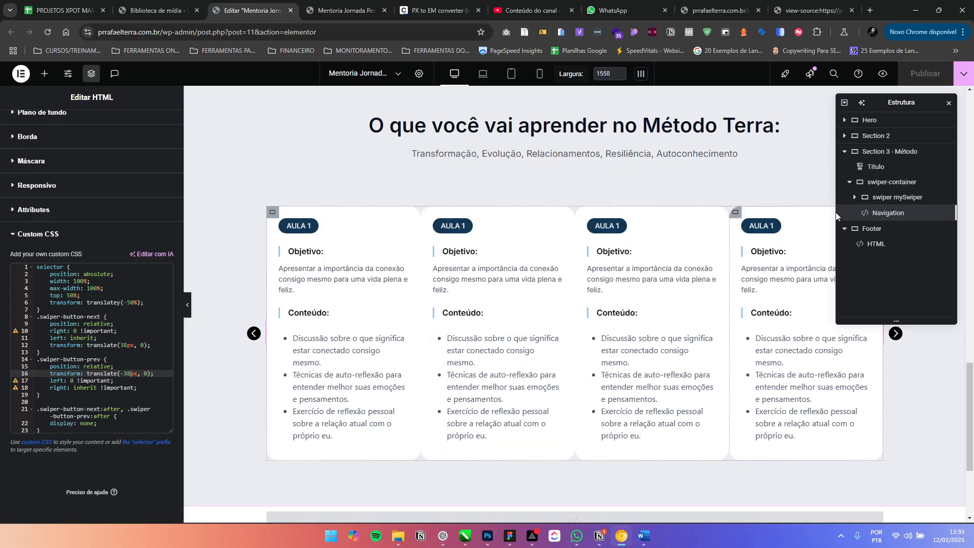
click(879, 202)
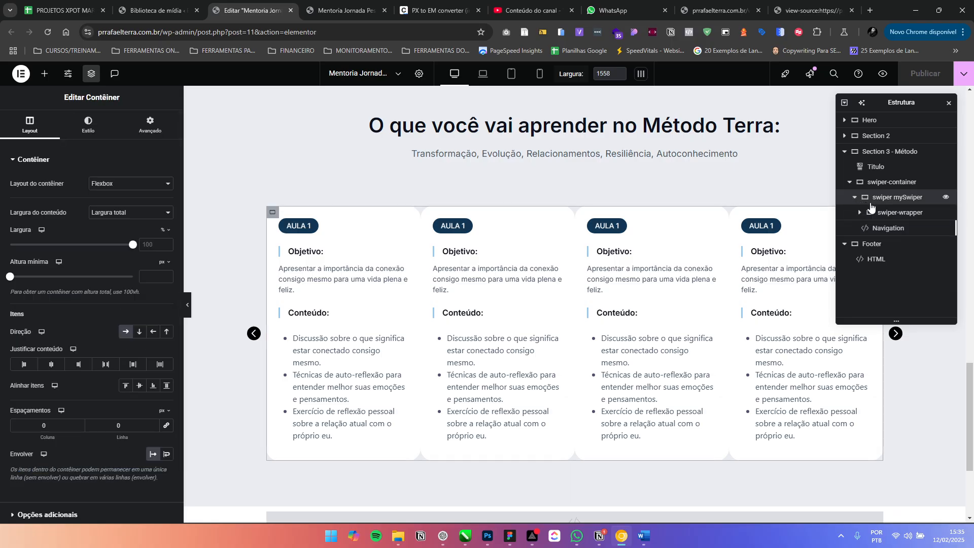
click(855, 199)
click(44, 73)
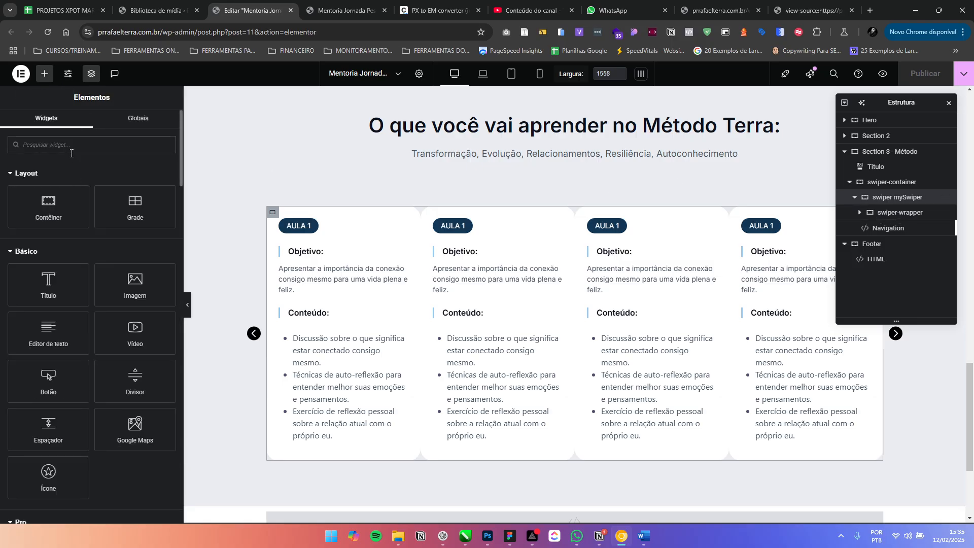
text(html)
click(66, 173)
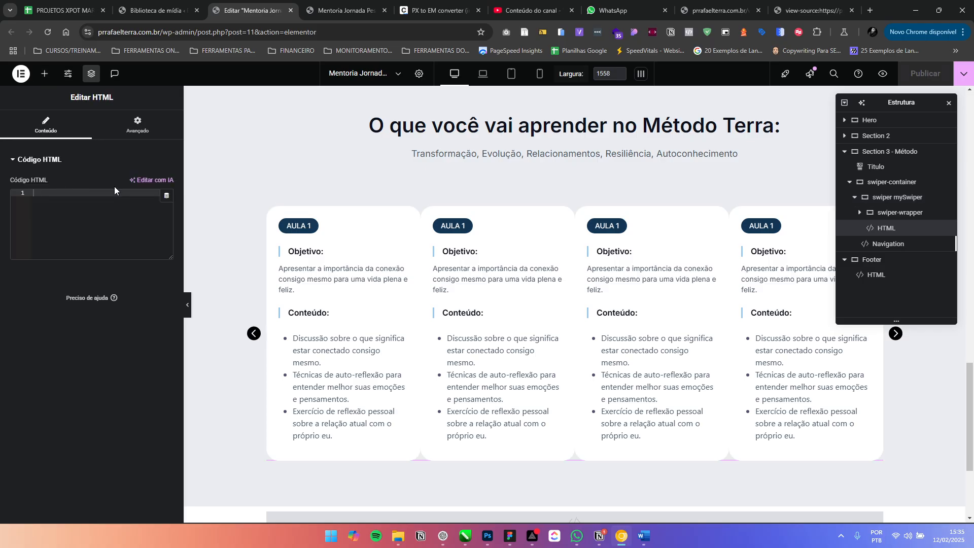
Rename the new HTML widget in the structure as Pagination
double_click(887, 228)
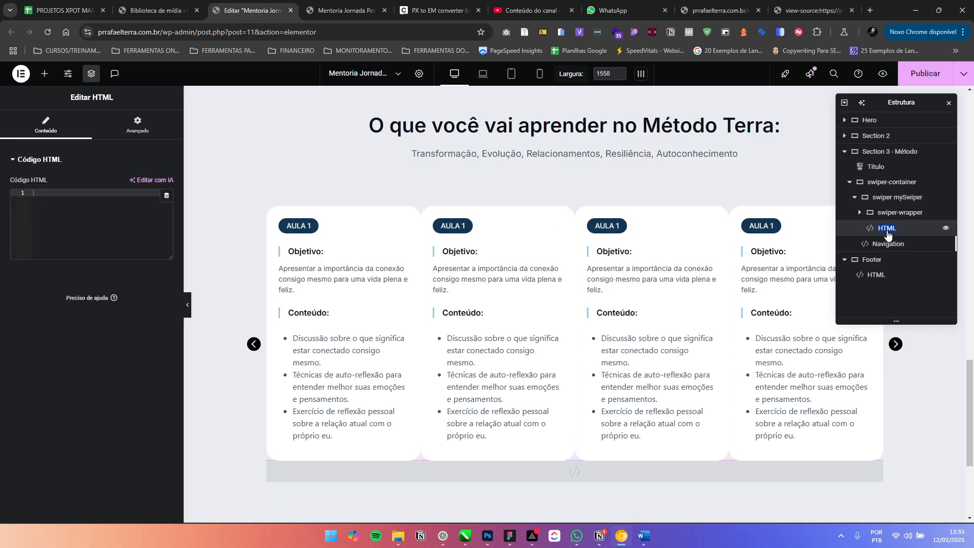
text(pa)
key(Return)
Insert the code <div class="swiper-pagination"></div> into the Pagination widget
click(901, 247)
click(912, 233)
key(alt+Tab)
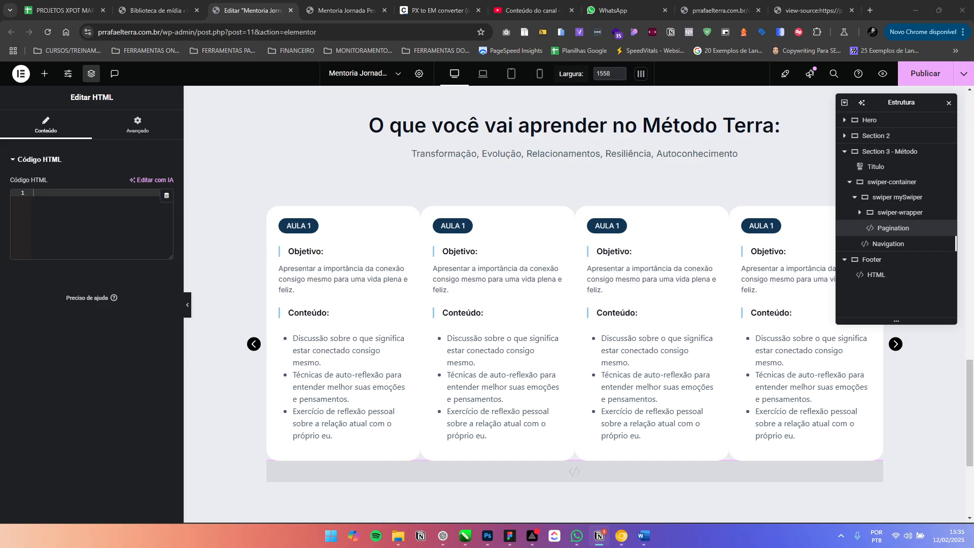
key(alt+Tab)
text(<div class="swiper-pagination"></div>)
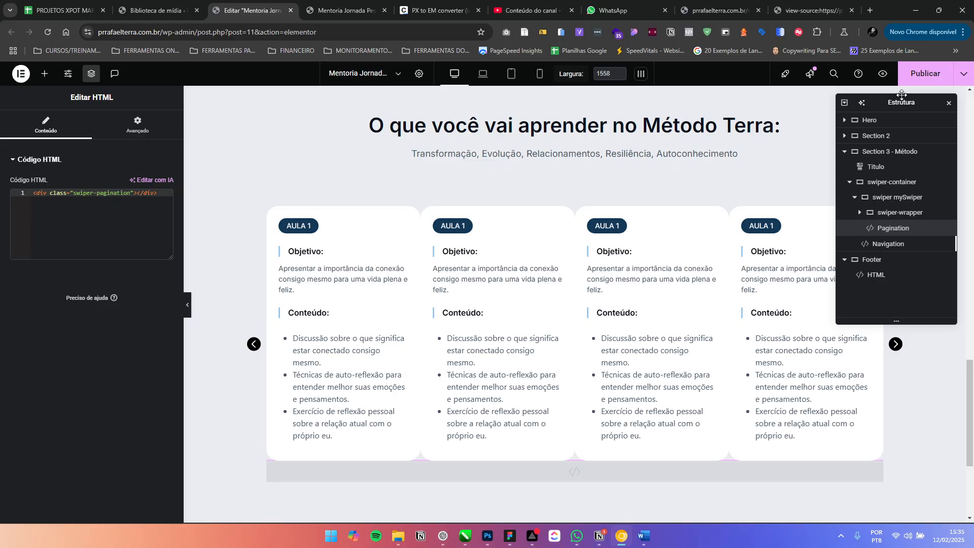
Publish the page and test the carousel's pagination bullets in the preview
click(925, 73)
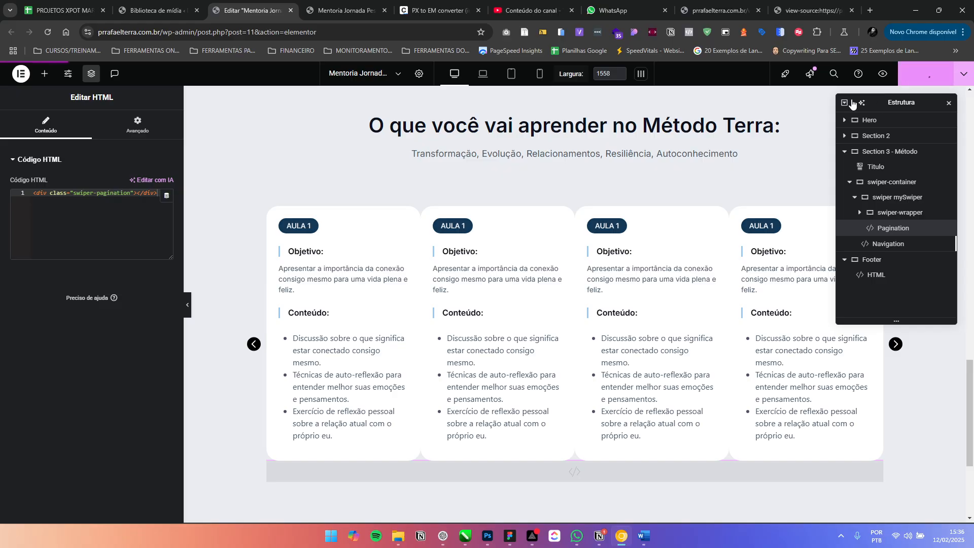
click(334, 9)
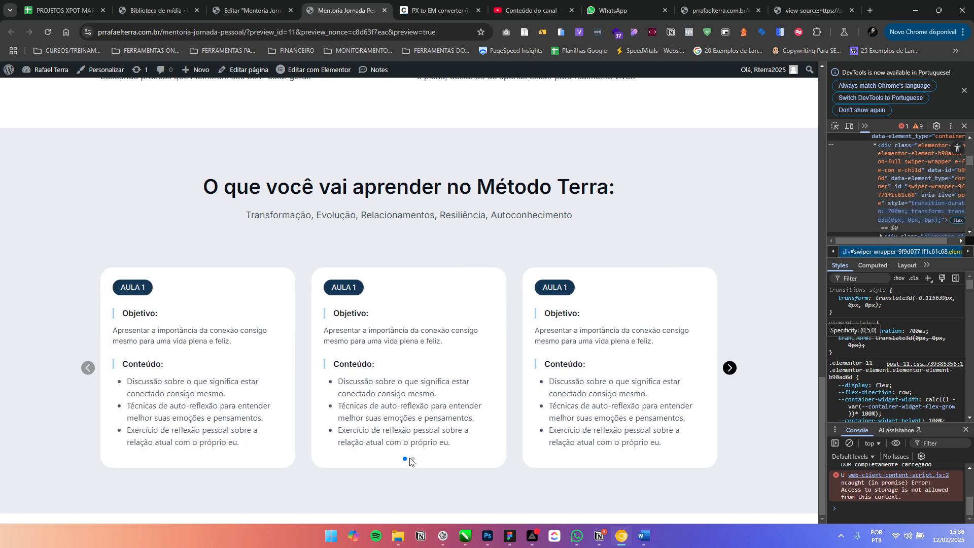
click(413, 459)
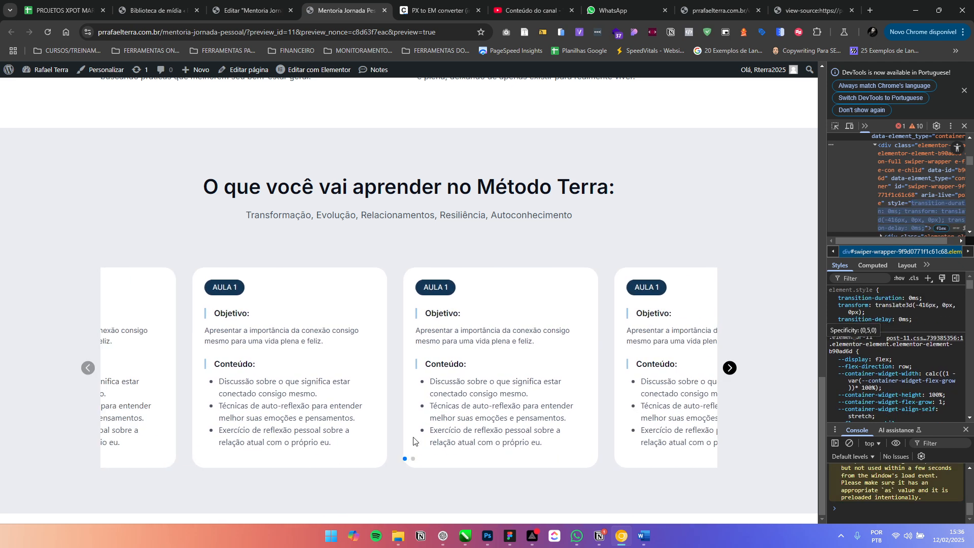
Back in the editor, insert the .swiper2 pagination and active-bullet style rules into the Pagination widget's custom CSS
click(249, 10)
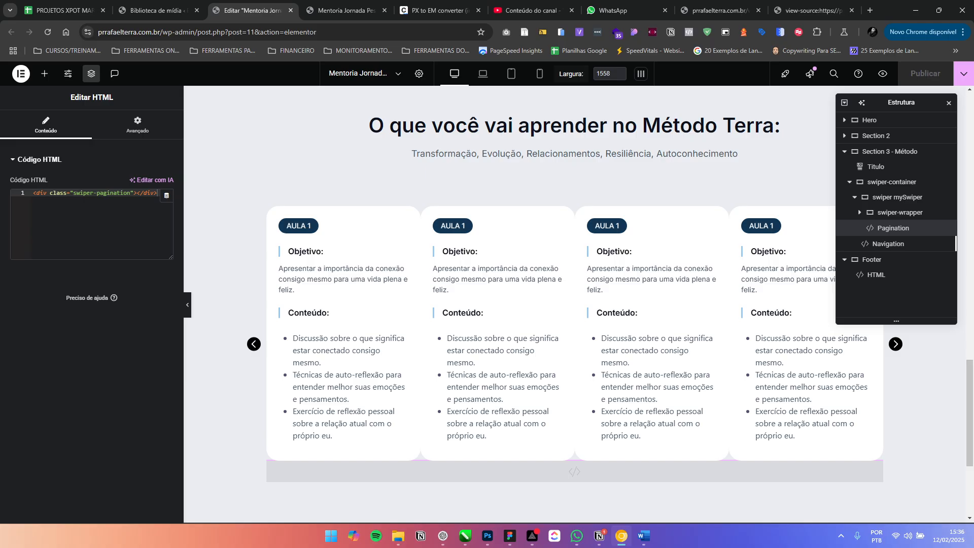
key(alt+Tab)
click(137, 124)
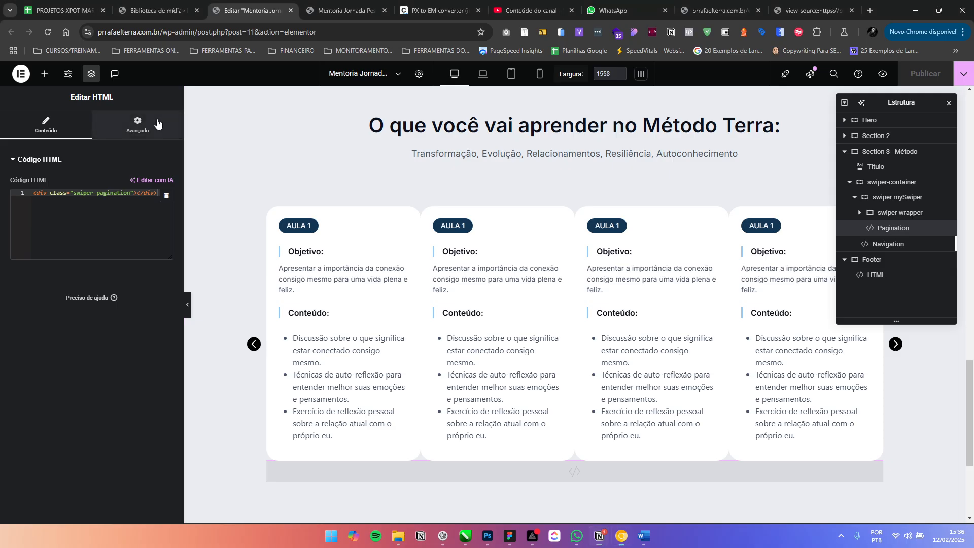
scroll(117, 282, down, 5)
click(91, 456)
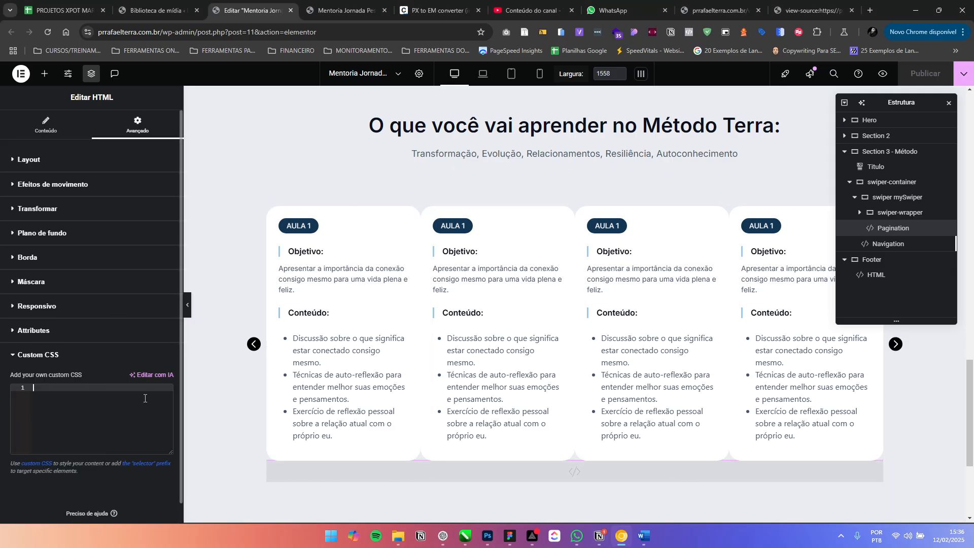
text(.swiper2 .swiper-pagination {     position: relative;     margin-top: 24px;     transition: all .5s;  }  .swiper2 .swiper-pagination-bullet .swiper-pagination-bullet-active {     width: 24px;     border-radius: 4px;     transition: all .5s;     background-color: #ED7364 !important; })
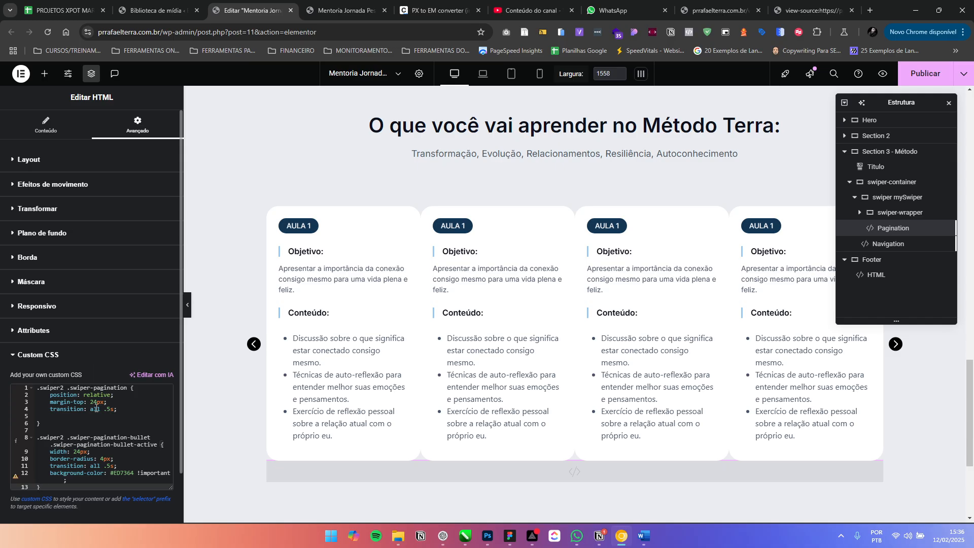
Remove the space in the first custom CSS selector so it reads .swiper2.swiper-pagination
click(58, 416)
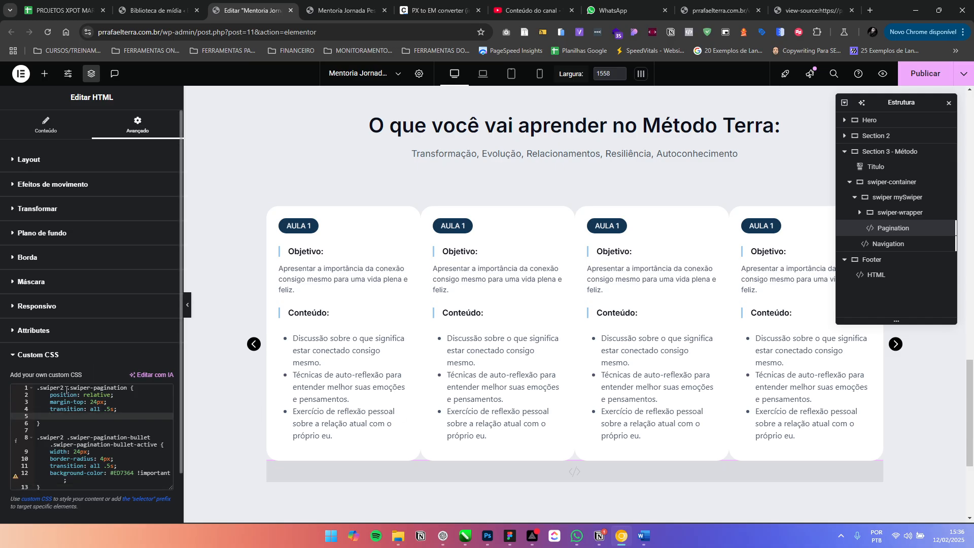
click(65, 388)
key(Delete)
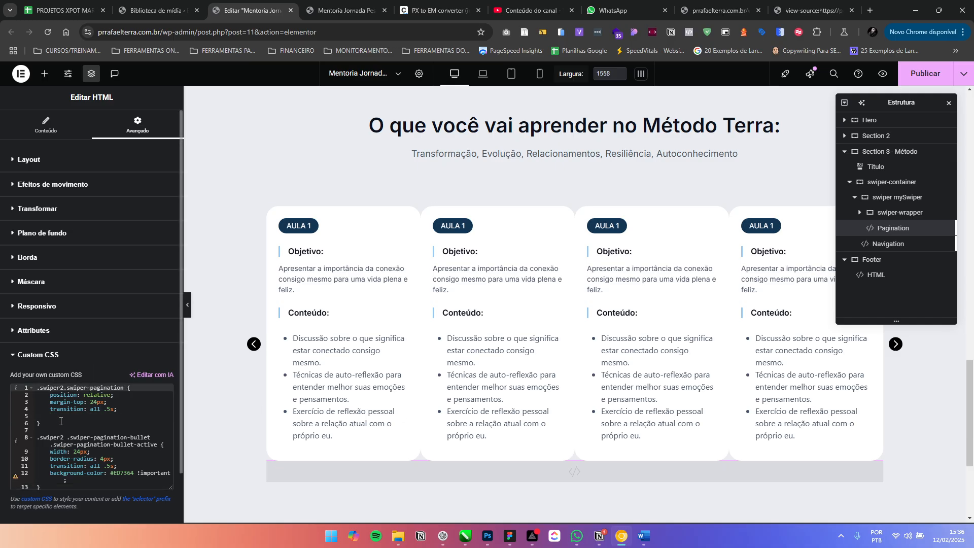
Change .swiper2 to .swiper in the active pagination bullet's CSS selector
key(Down)
key(Down)
key(Down)
key(Down)
key(Down)
key(Down)
key(Down)
key(BackSpace)
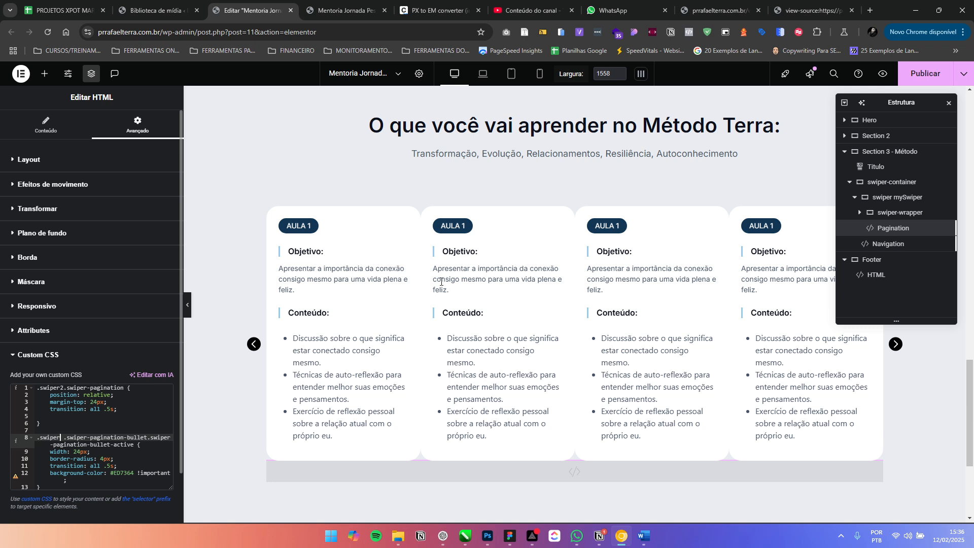
Check the widget's HTML code and the Figma design, and set the pagination rule's margin-top to 32px in the custom CSS
click(46, 124)
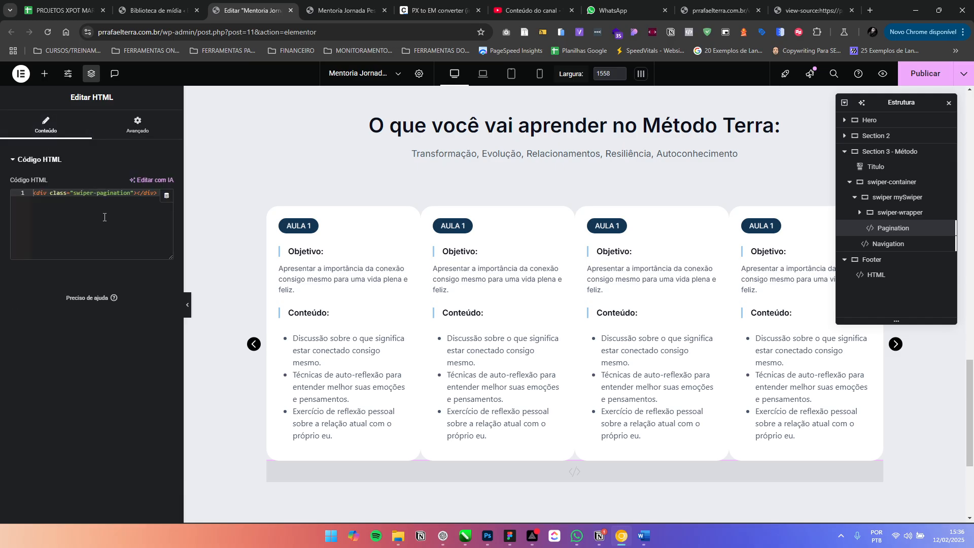
click(138, 126)
scroll(92, 454, down, 5)
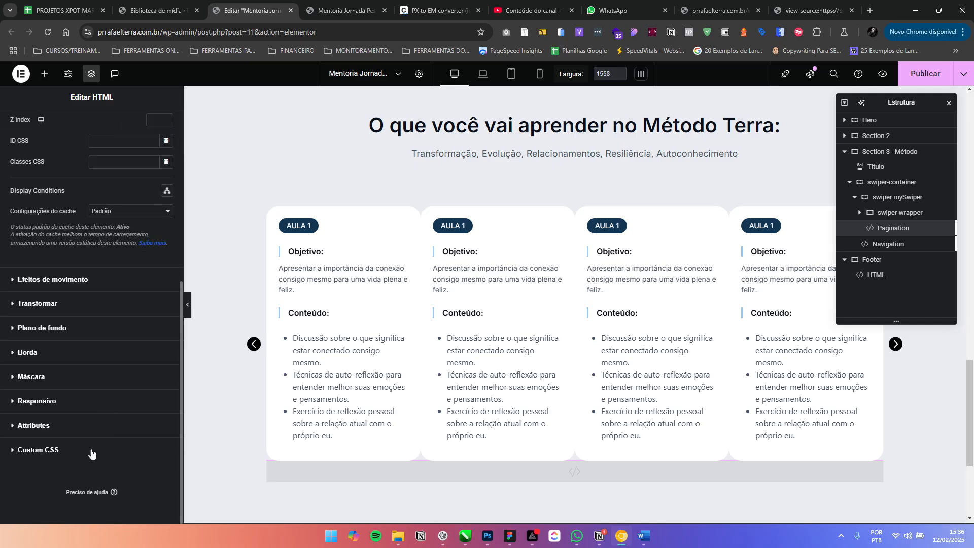
click(91, 451)
click(98, 395)
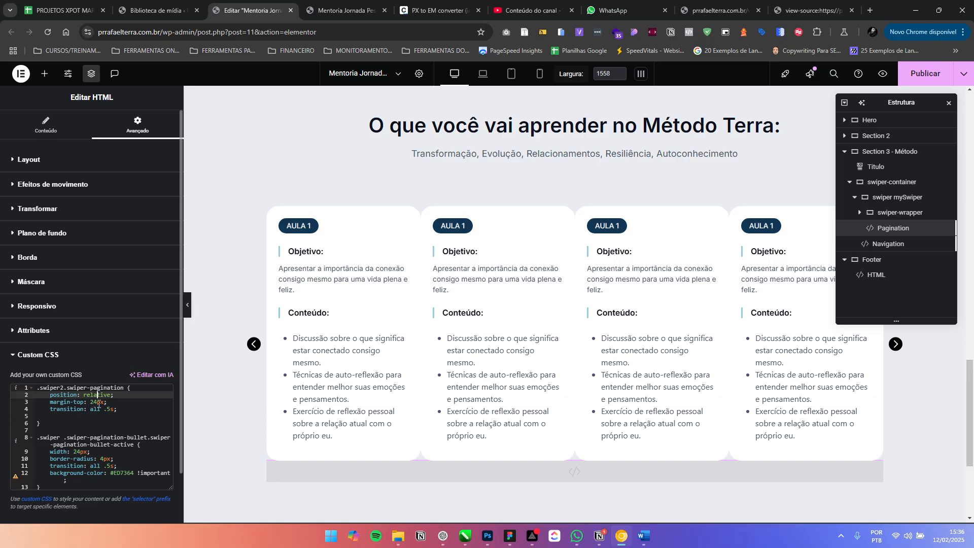
click(94, 402)
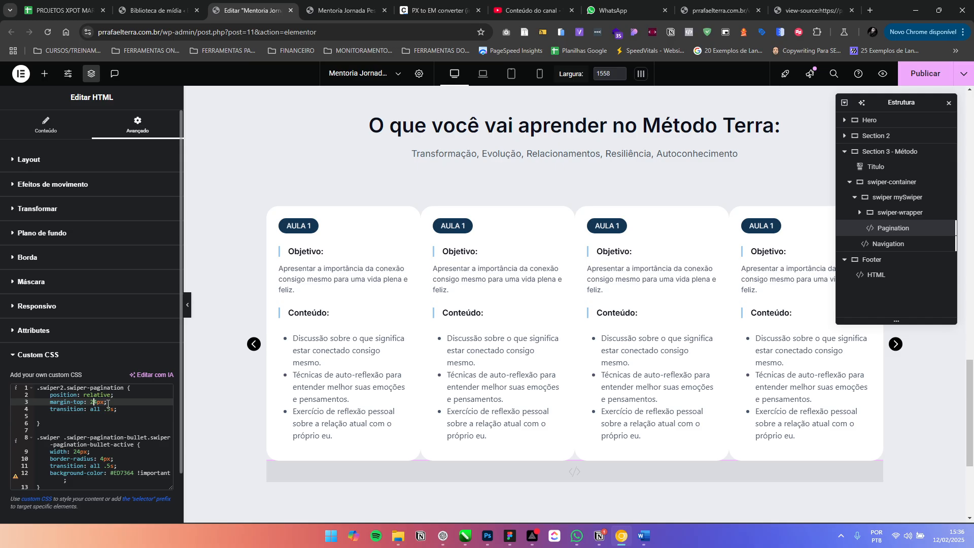
key(Right)
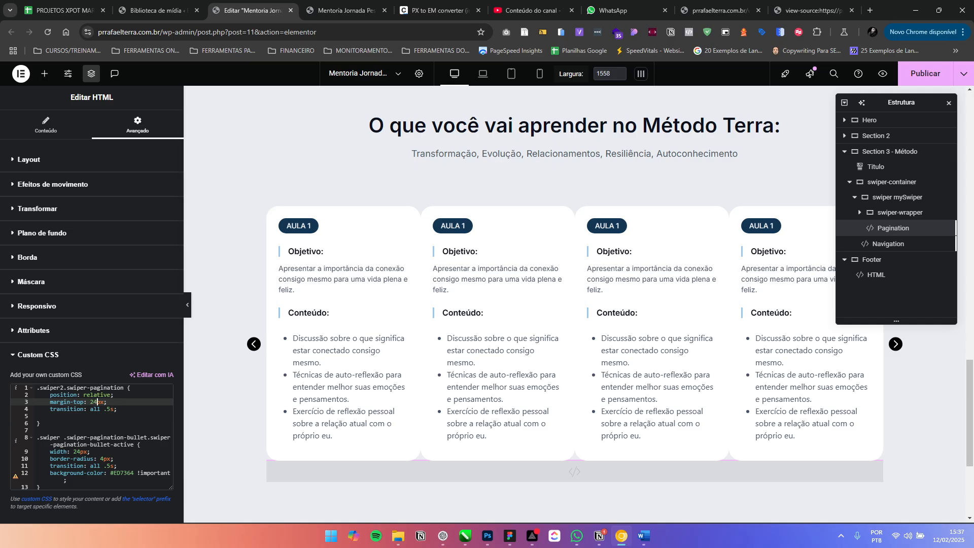
key(alt+Tab)
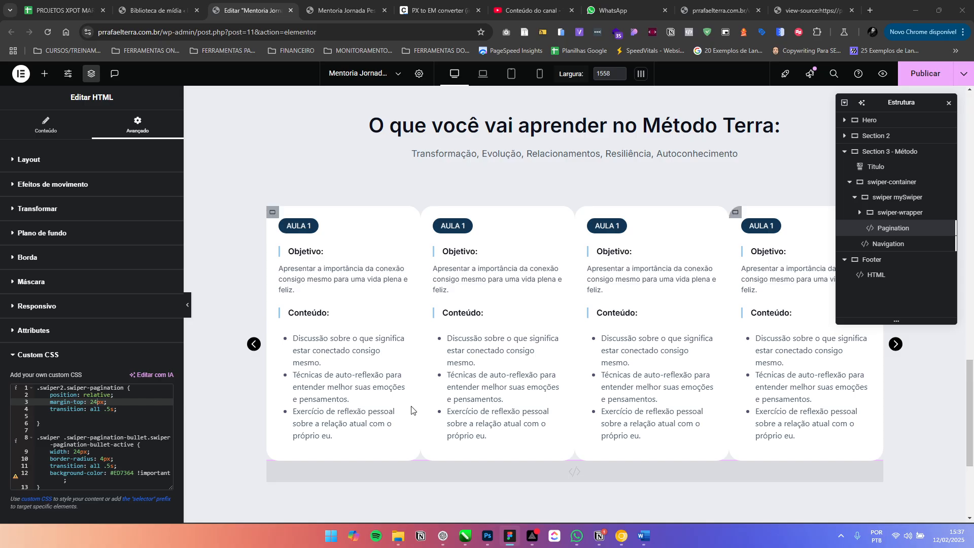
click(97, 401)
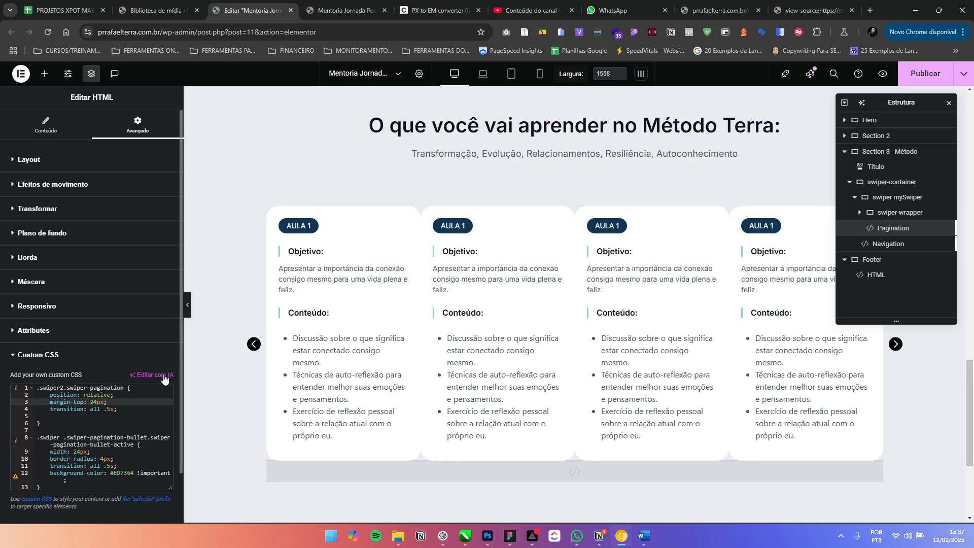
click(136, 423)
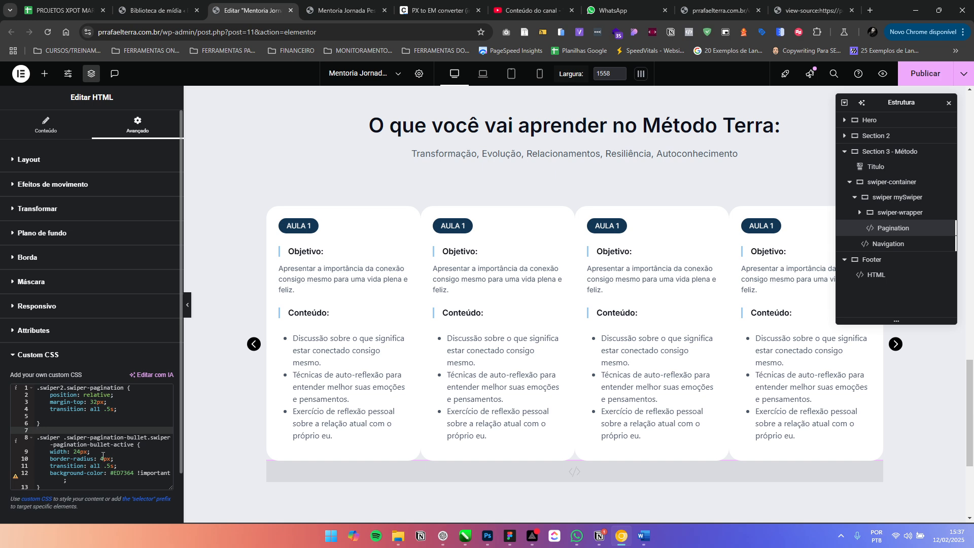
Publish the page and test switching slides with the carousel's pagination bullets in the preview
click(925, 74)
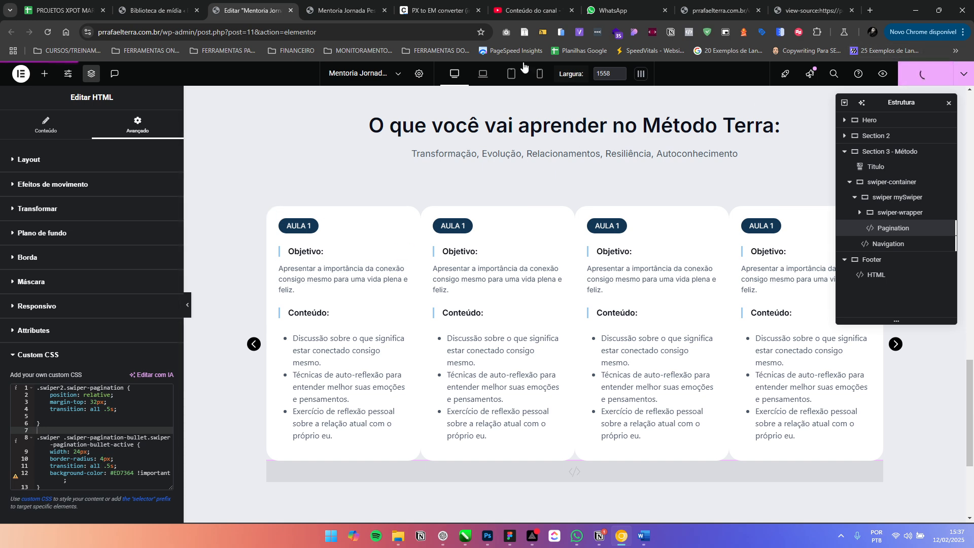
click(336, 10)
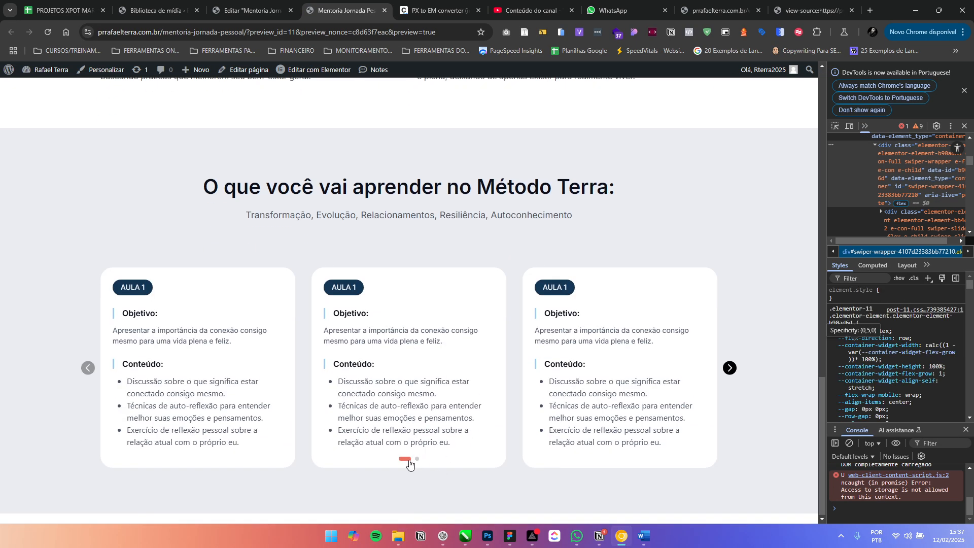
click(417, 458)
click(402, 459)
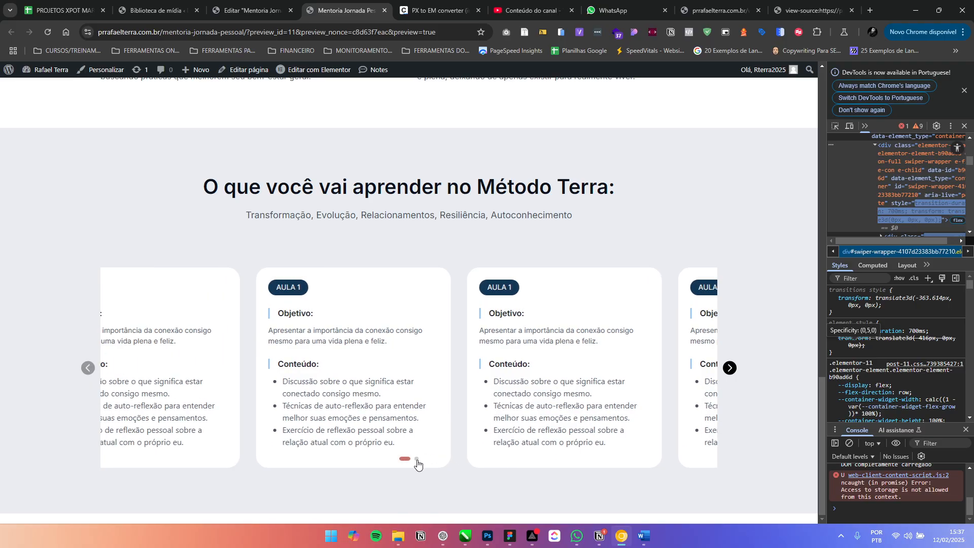
click(414, 459)
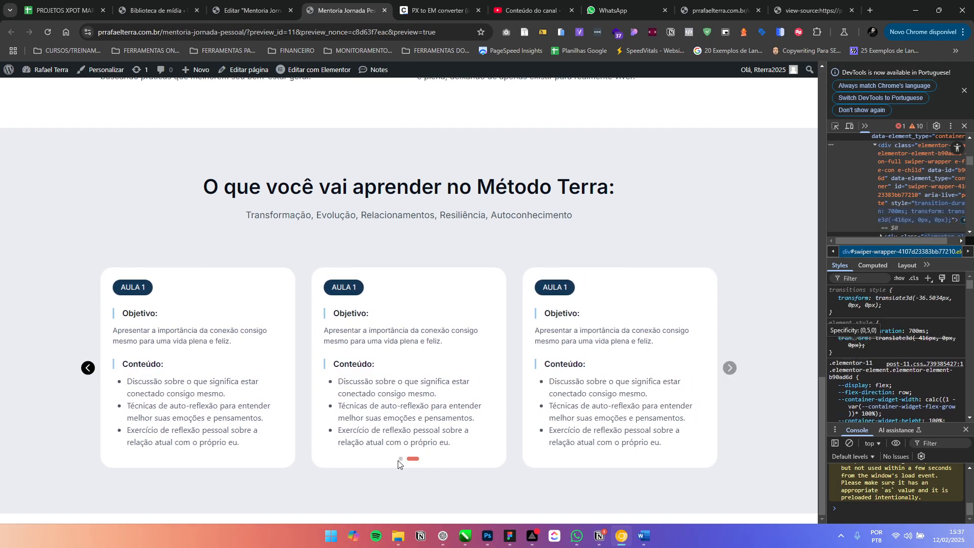
click(403, 459)
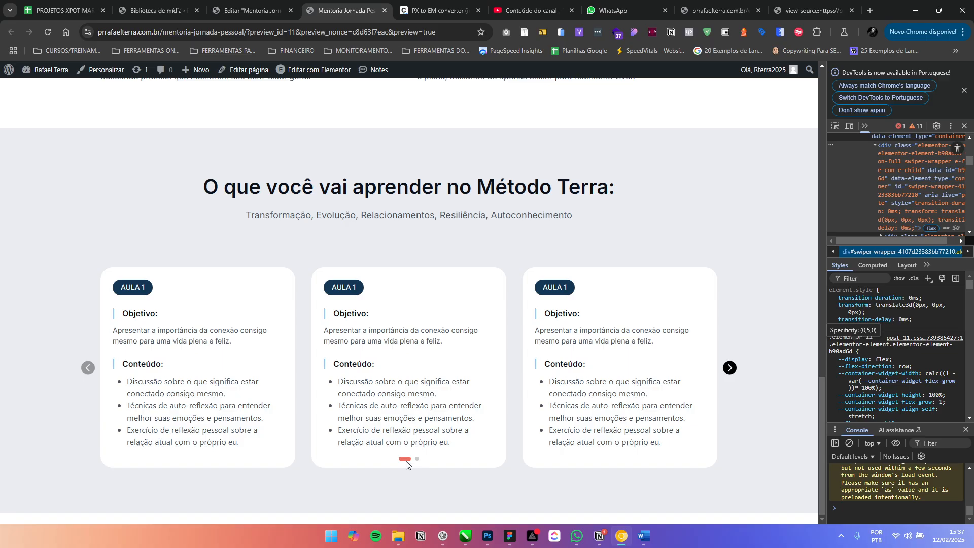
Inspect the hero's "Inicie sua transformação agora!" button in the preview and copy the --e-global-color-accent variable name from its styles
click(249, 7)
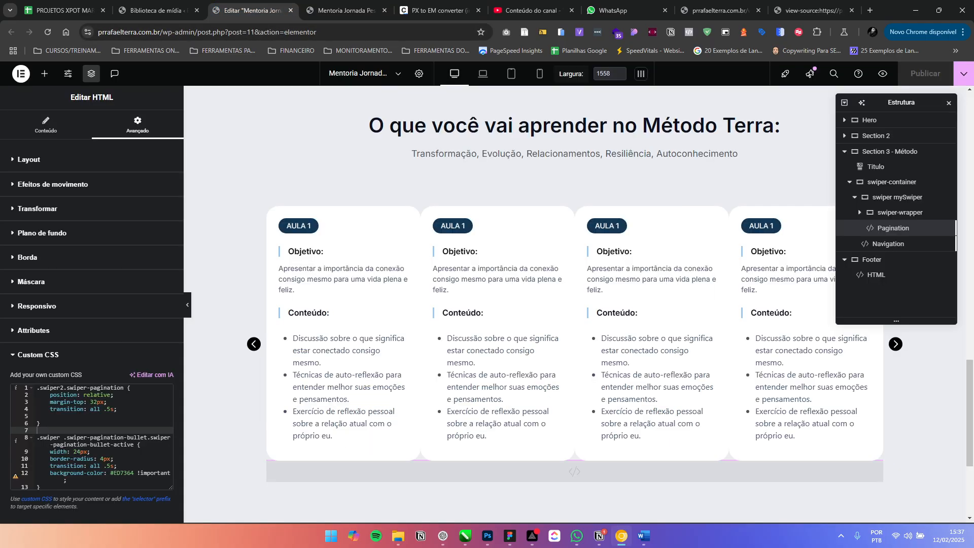
key(alt+Tab)
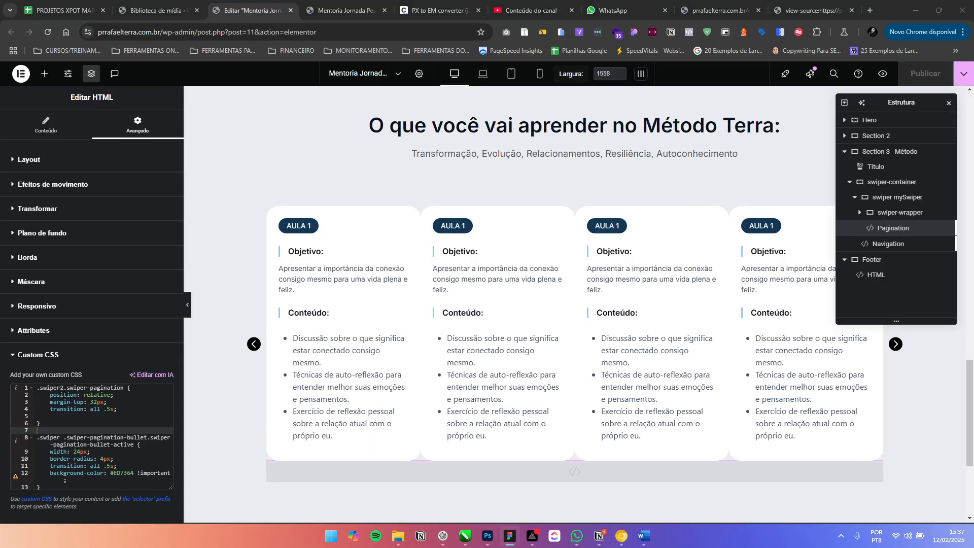
click(106, 452)
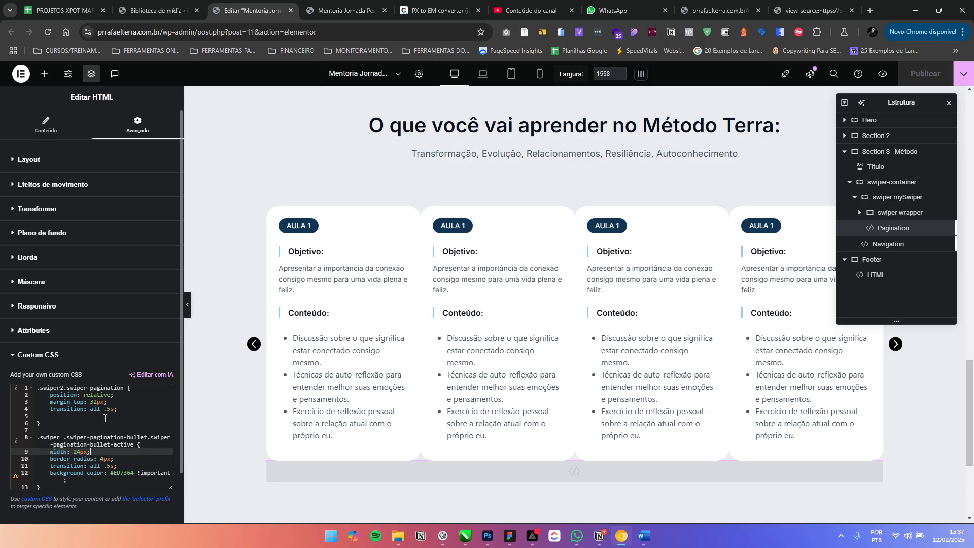
click(345, 10)
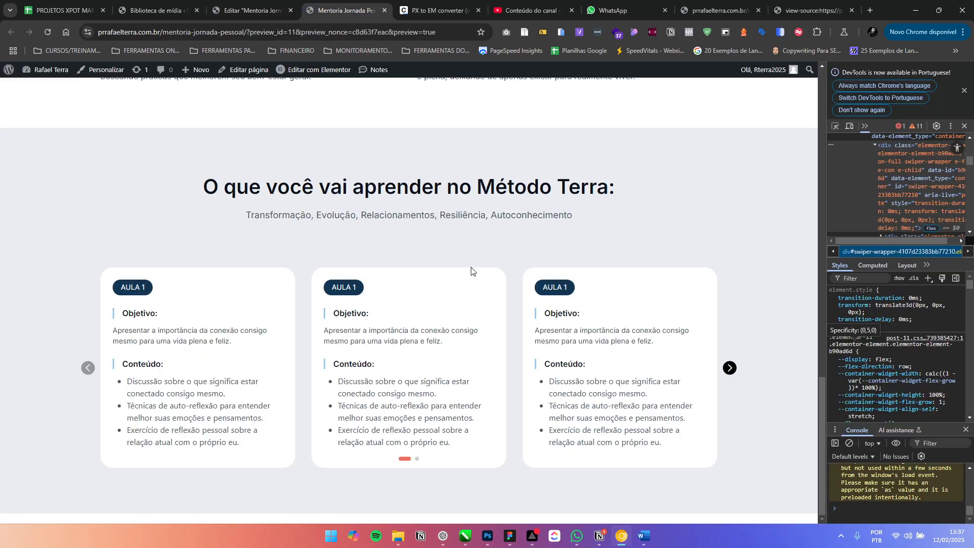
scroll(474, 271, up, 9)
scroll(783, 190, up, 7)
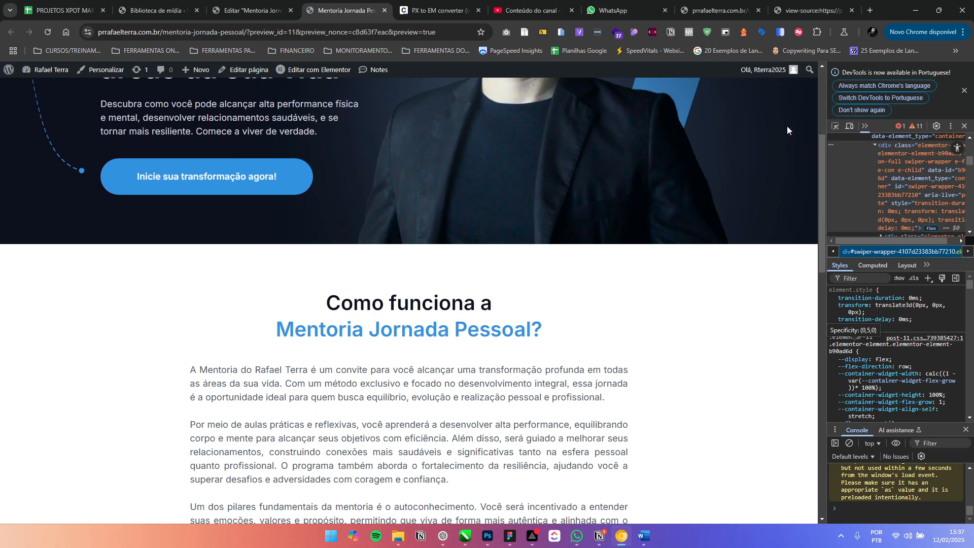
click(835, 126)
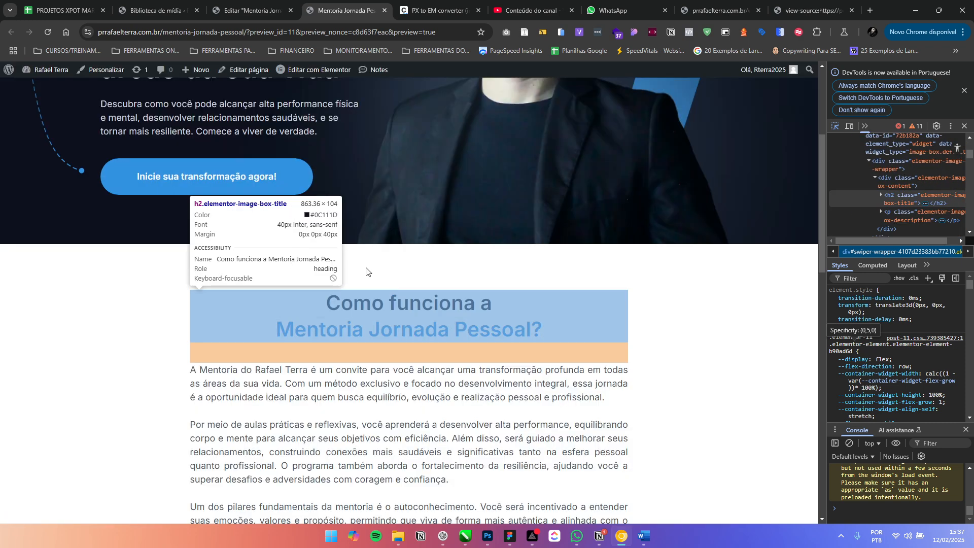
click(300, 183)
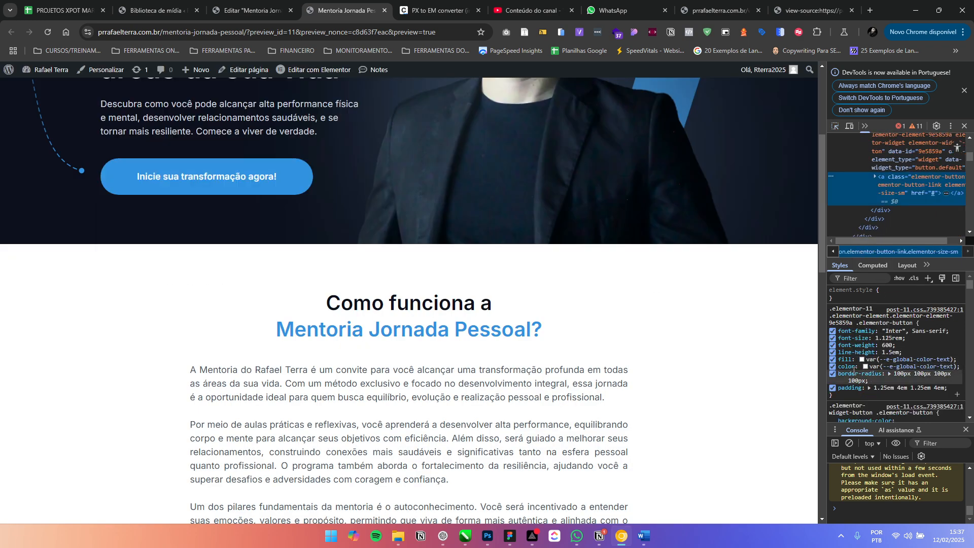
click(911, 367)
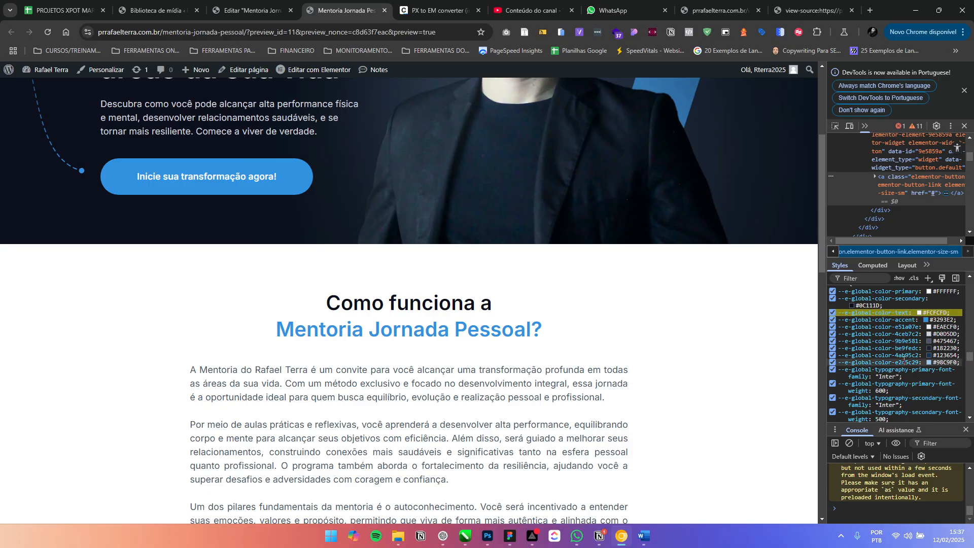
click(905, 320)
key(ctrl+c)
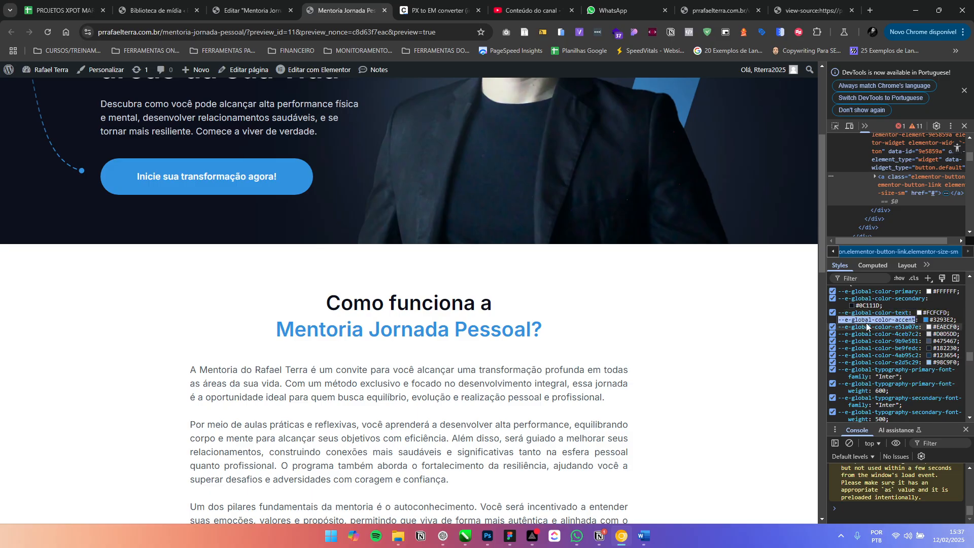
Set the active pagination bullet's background-color to var(--e-global-color-accent) in the Pagination widget's custom CSS, keeping !important
click(252, 10)
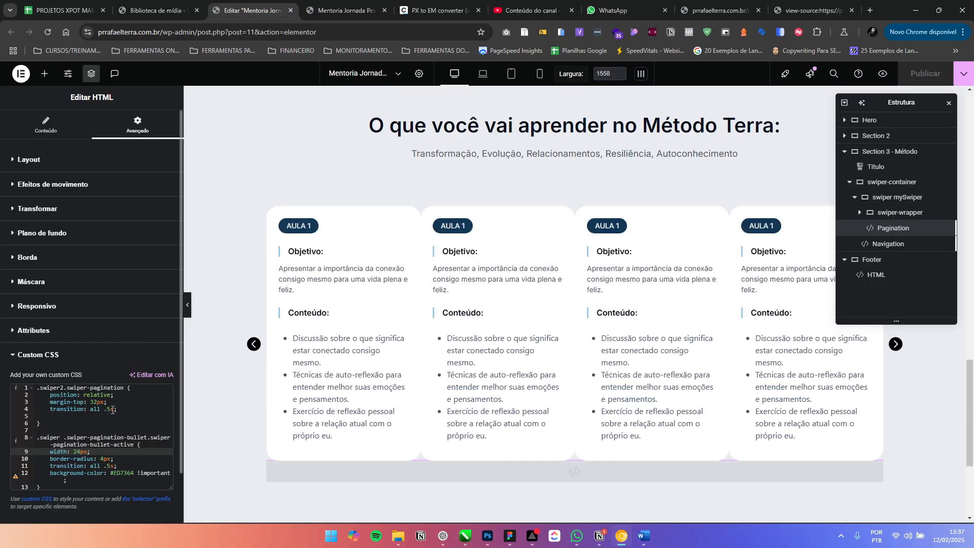
click(128, 472)
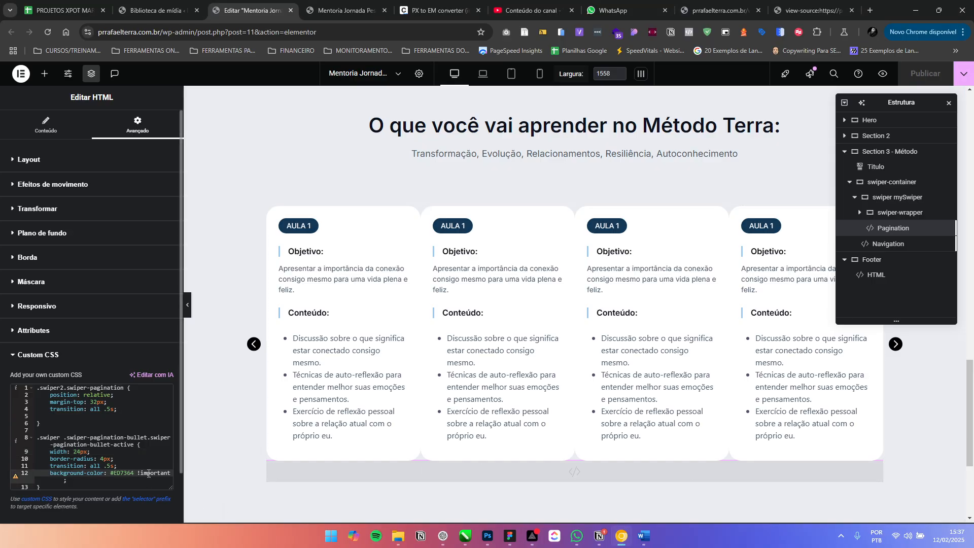
key(BackSpace)
key(BackSpace)
key(BackSpace)
key(BackSpace)
key(BackSpace)
key(BackSpace)
key(BackSpace)
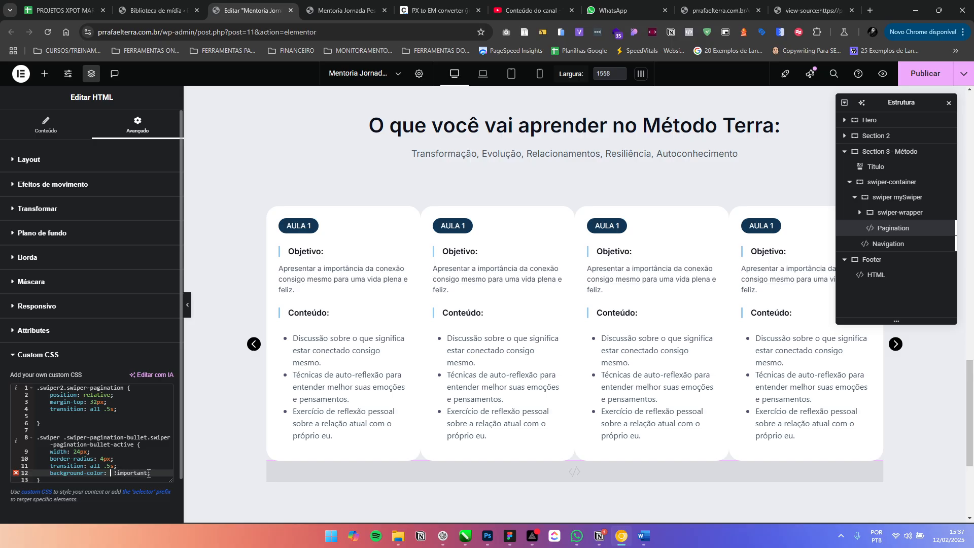
text(var()
key(ctrl+v)
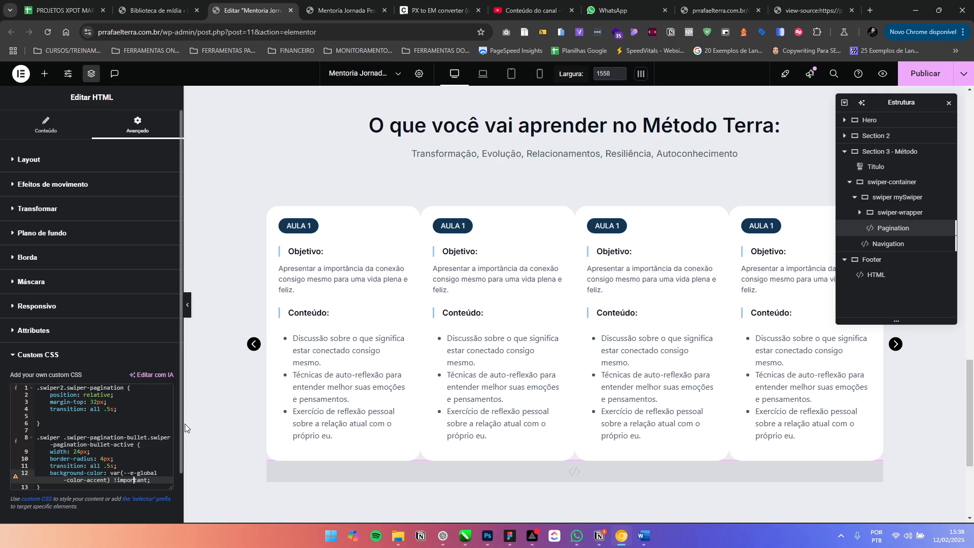
click(124, 463)
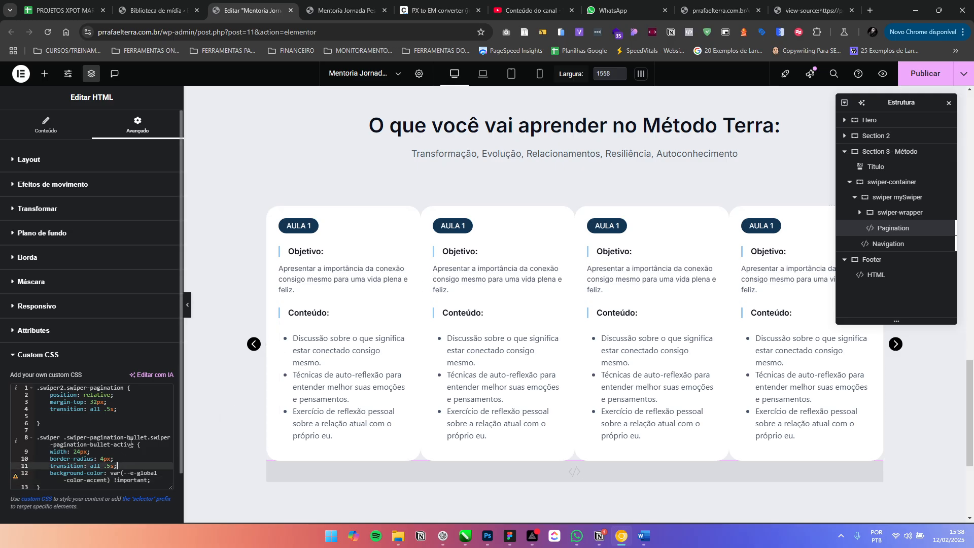
Publish the page and check the active bullet's colour below the Aula cards in the preview
click(926, 73)
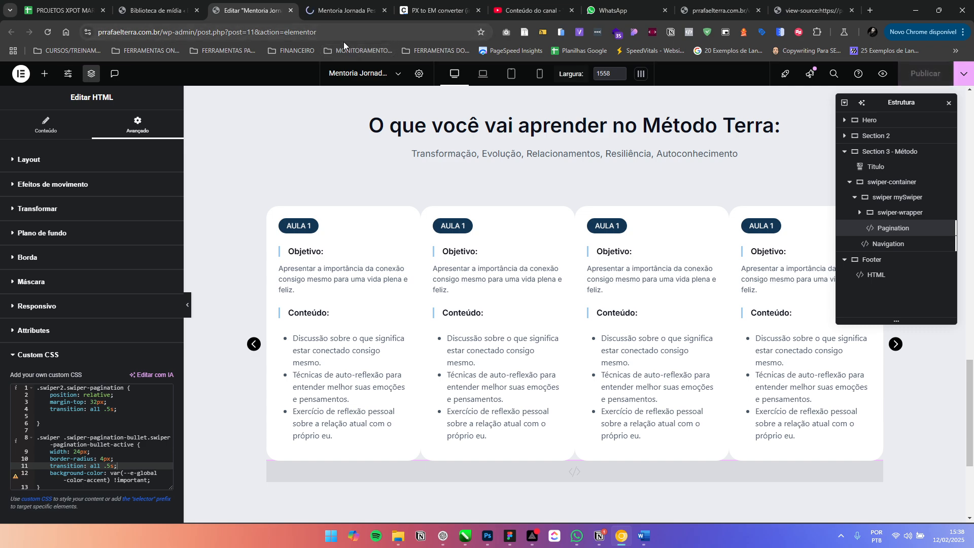
click(335, 8)
scroll(413, 225, down, 14)
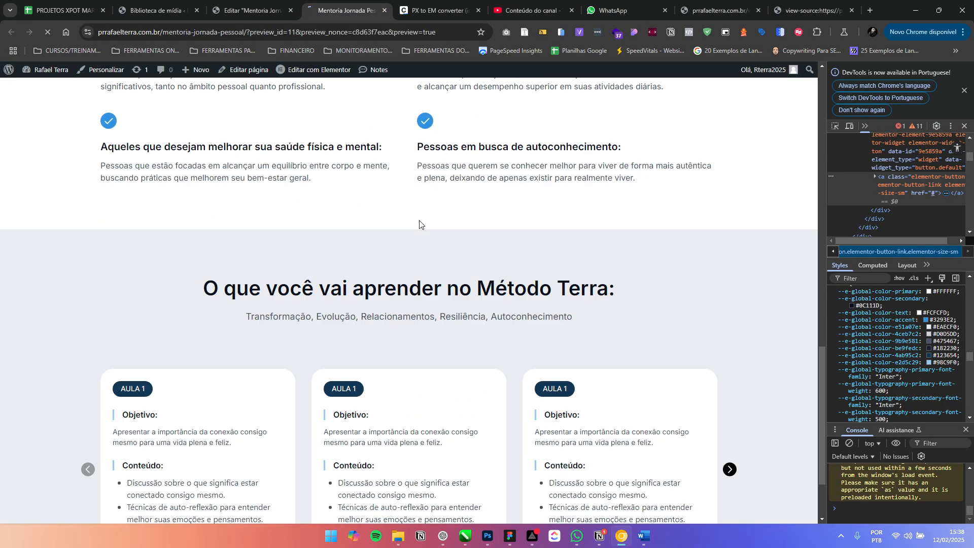
scroll(419, 223, down, 5)
scroll(419, 225, down, 15)
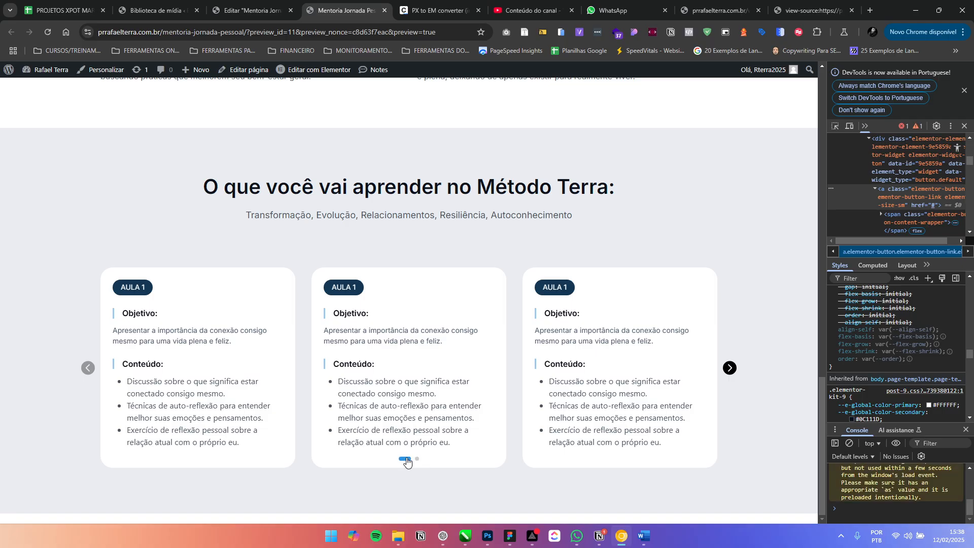
Try a margin-top of 200px in the pagination rule, publish, and check the bullets' position in the reloaded preview
click(241, 6)
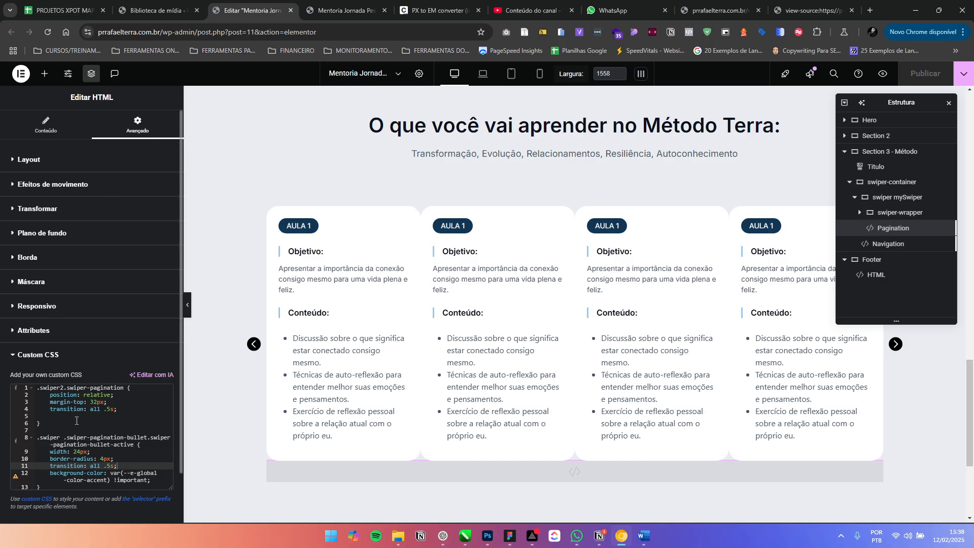
click(98, 402)
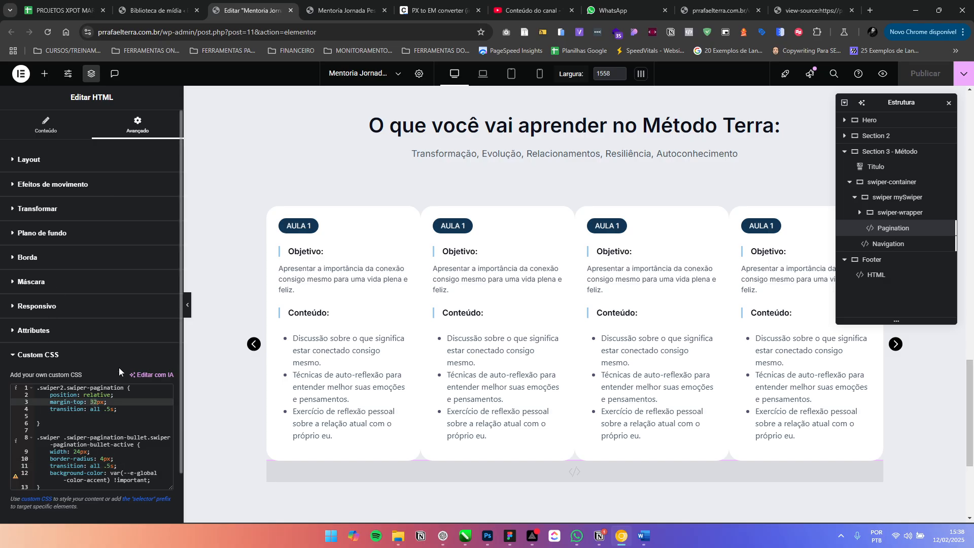
text(200)
click(925, 74)
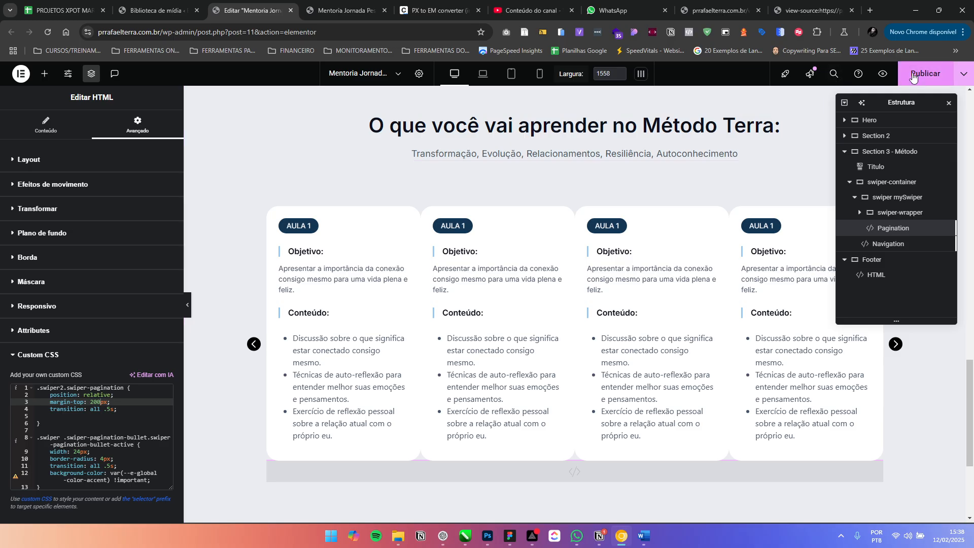
click(344, 10)
key(F5)
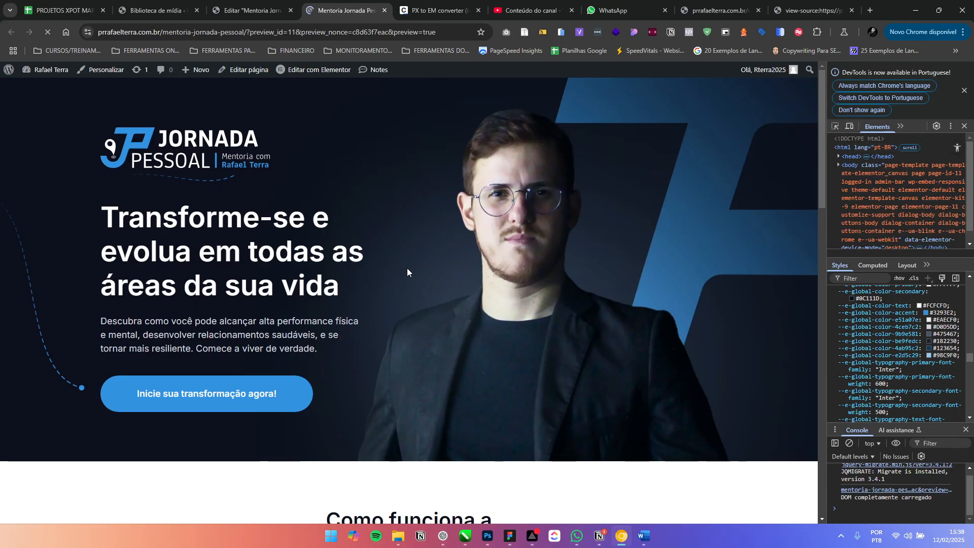
scroll(407, 267, down, 15)
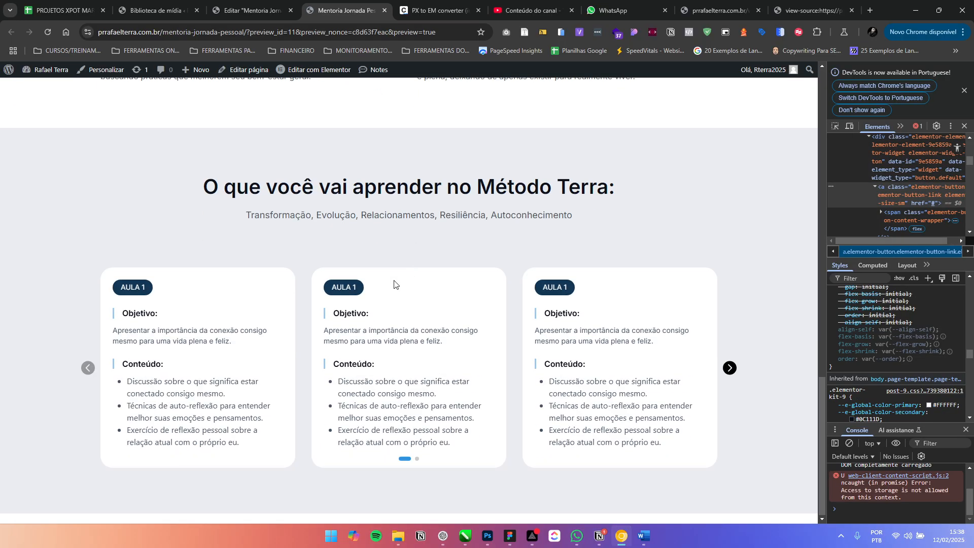
Back in the editor, set the pagination rule's margin-top to 24px in the custom CSS
click(259, 9)
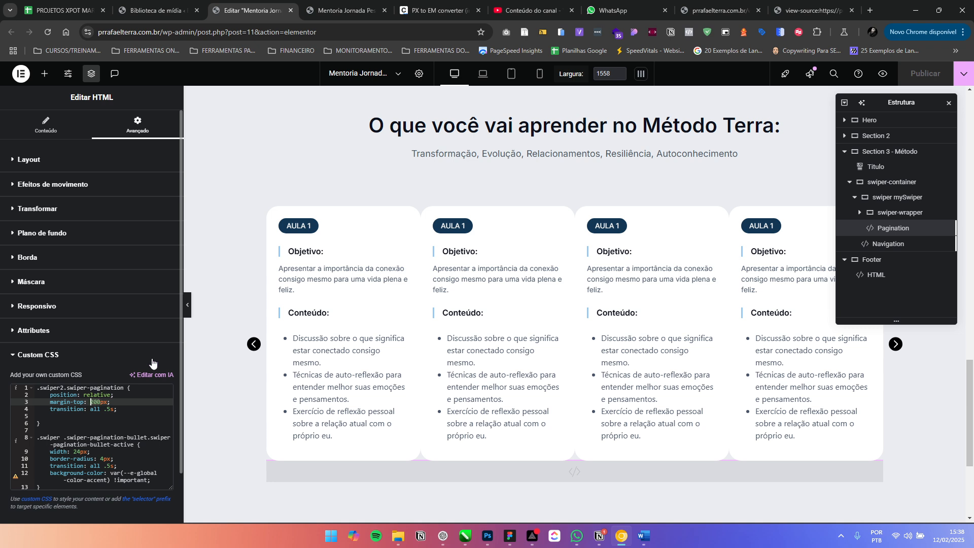
text(24)
click(128, 388)
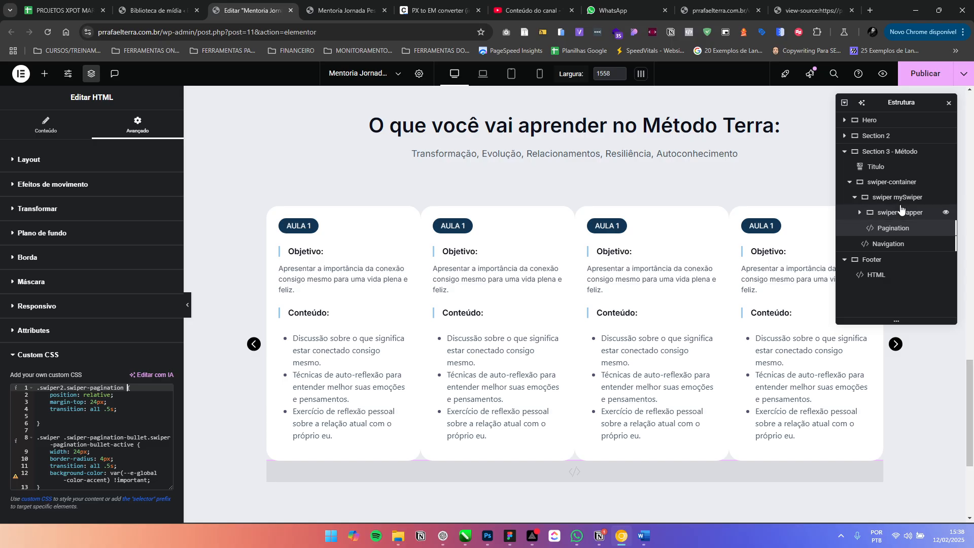
Move the Pagination widget out of the swiper mySwiper container, placing it below Navigation inside swiper-container
click(855, 199)
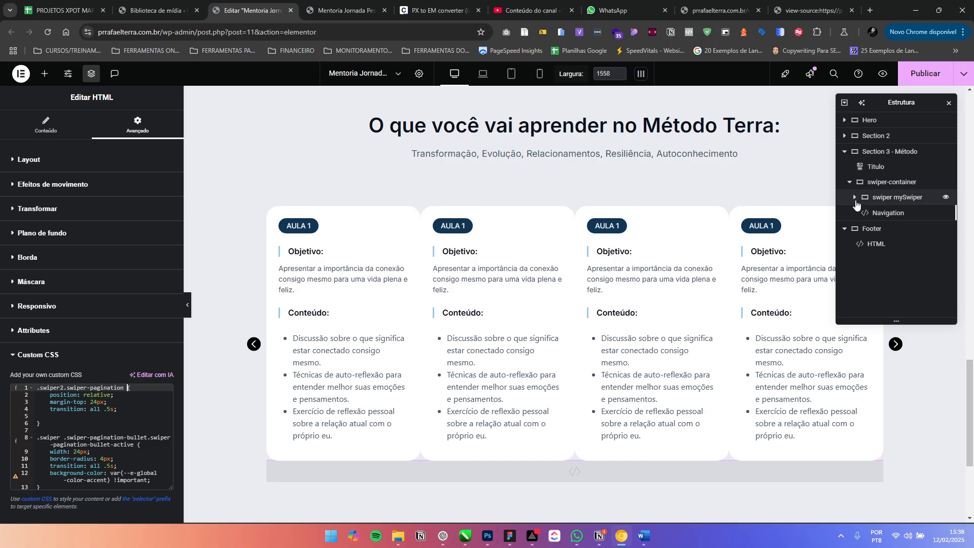
click(855, 198)
click(855, 198)
click(855, 199)
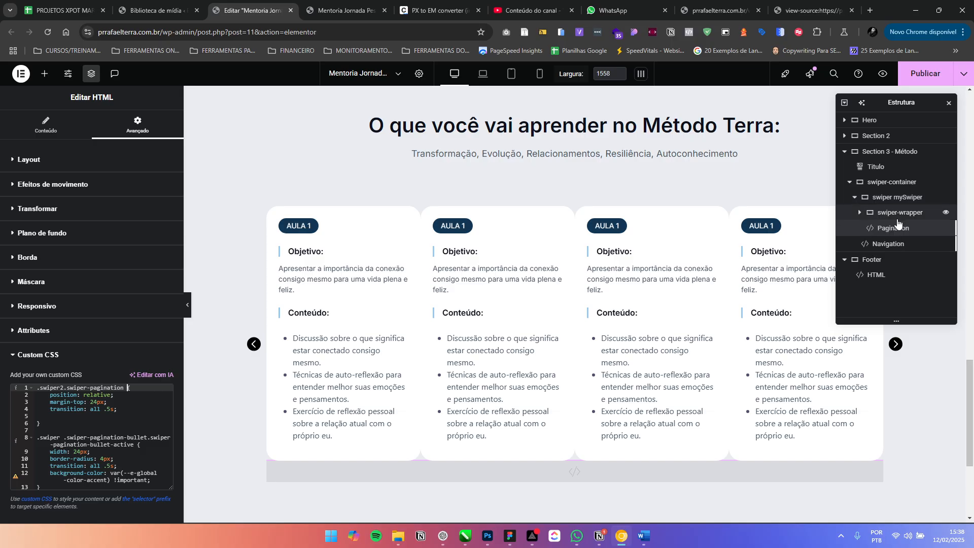
drag(873, 233, 870, 236)
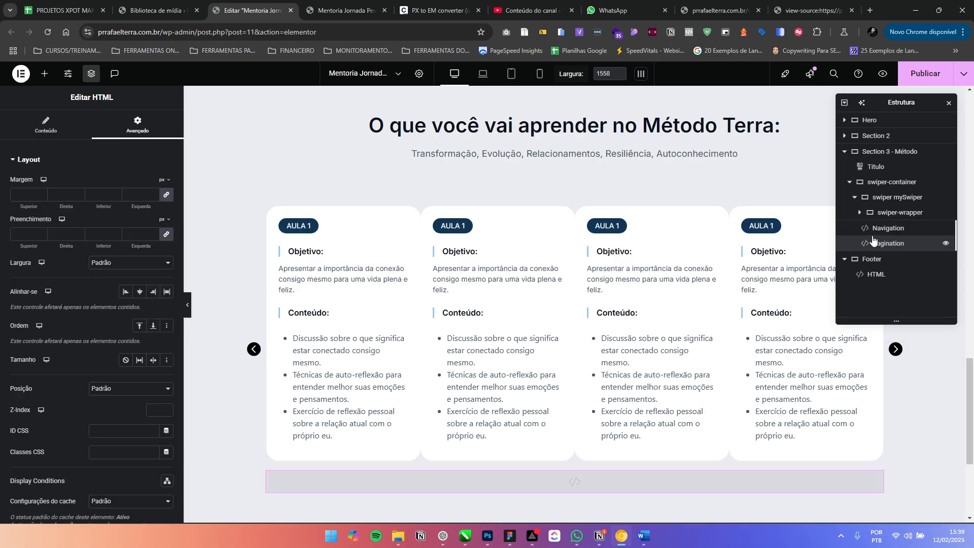
Publish the new widget order and check the pagination's placement beneath the cards in the preview
click(925, 73)
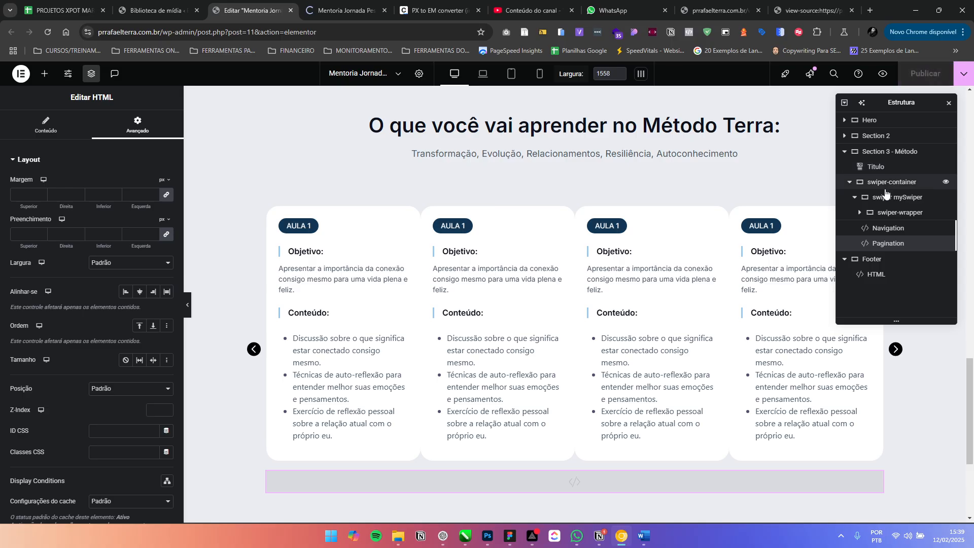
click(335, 5)
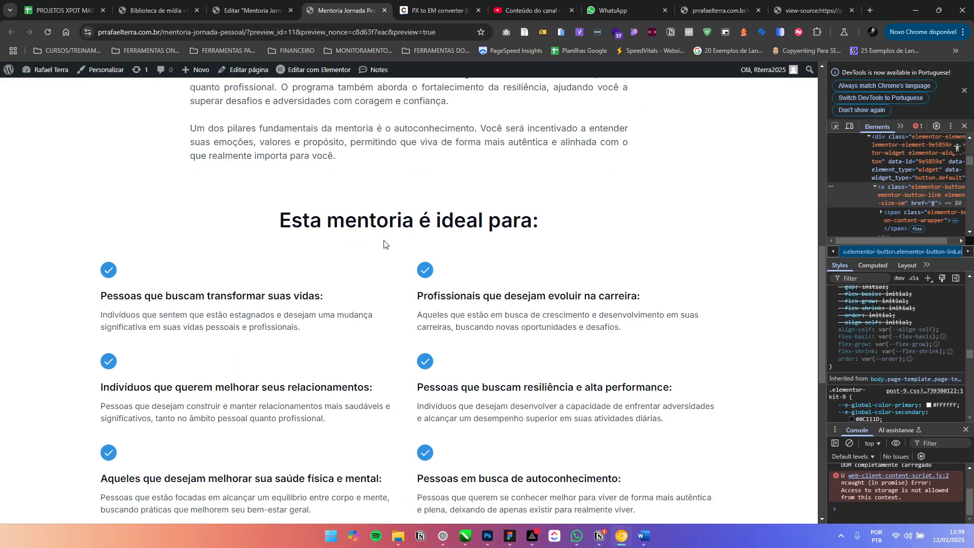
scroll(383, 241, down, 10)
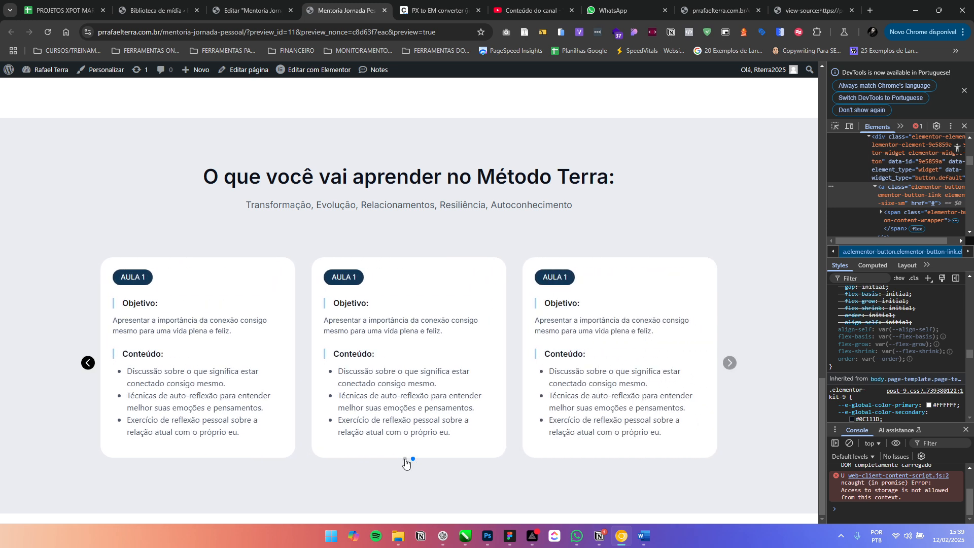
Test a pagination bullet in the preview, and set the swiper-container's column and row gaps to 2 em in the editor
click(411, 458)
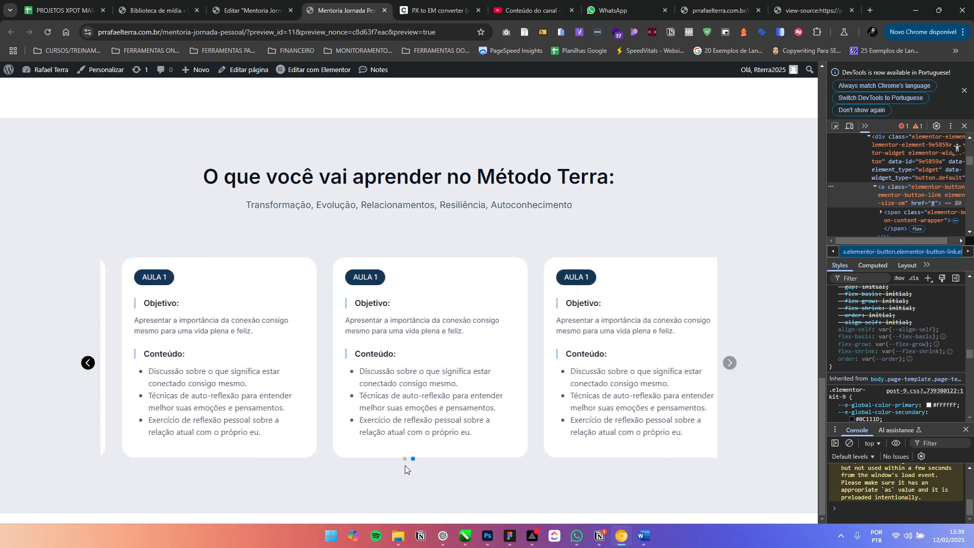
click(250, 10)
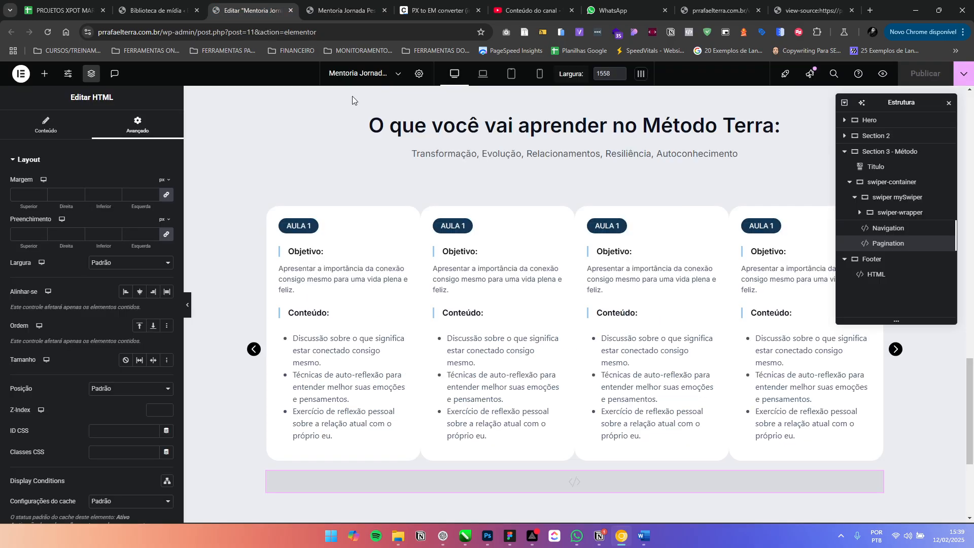
click(893, 183)
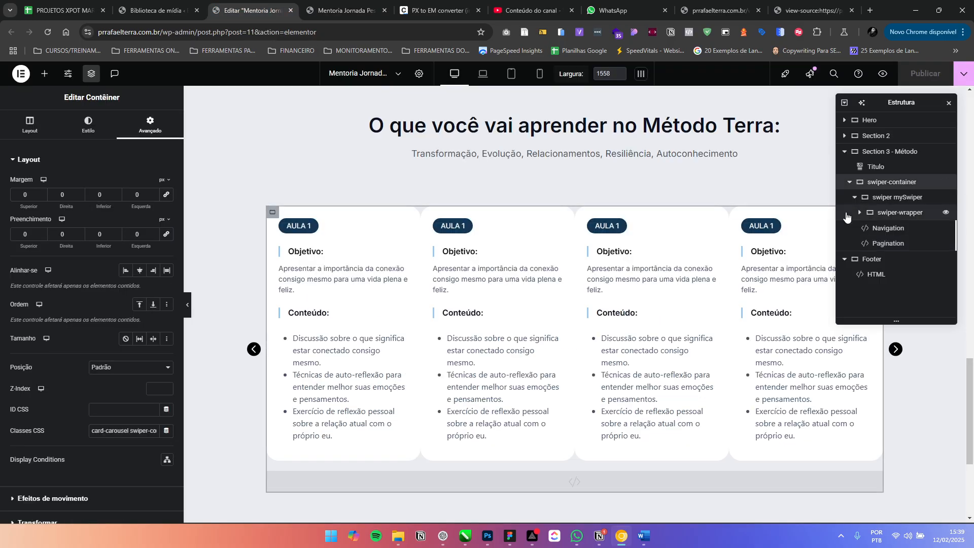
click(29, 125)
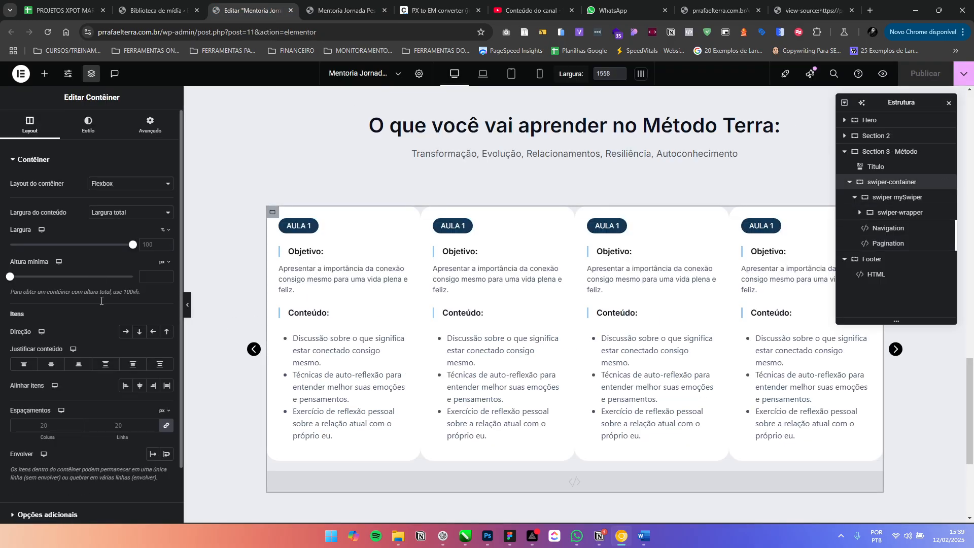
click(165, 412)
click(165, 440)
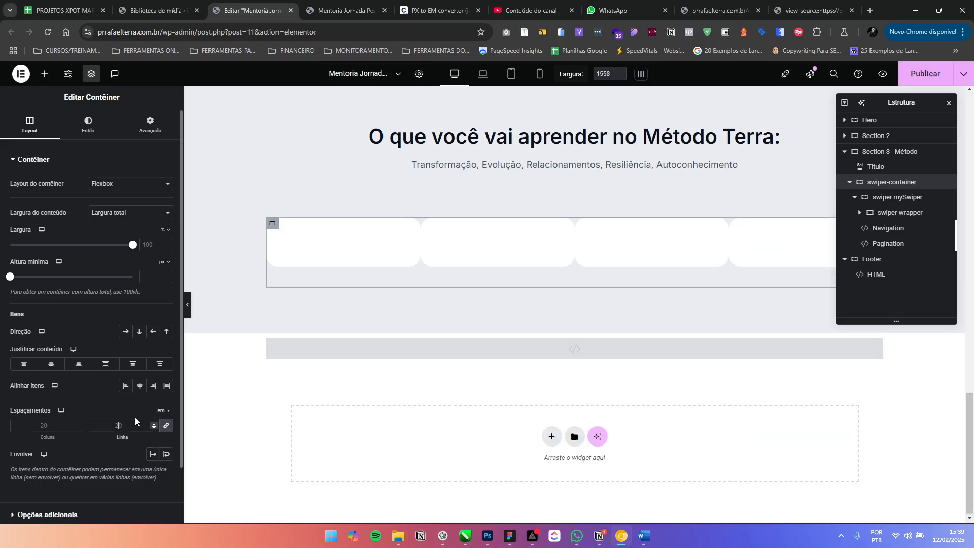
text(2)
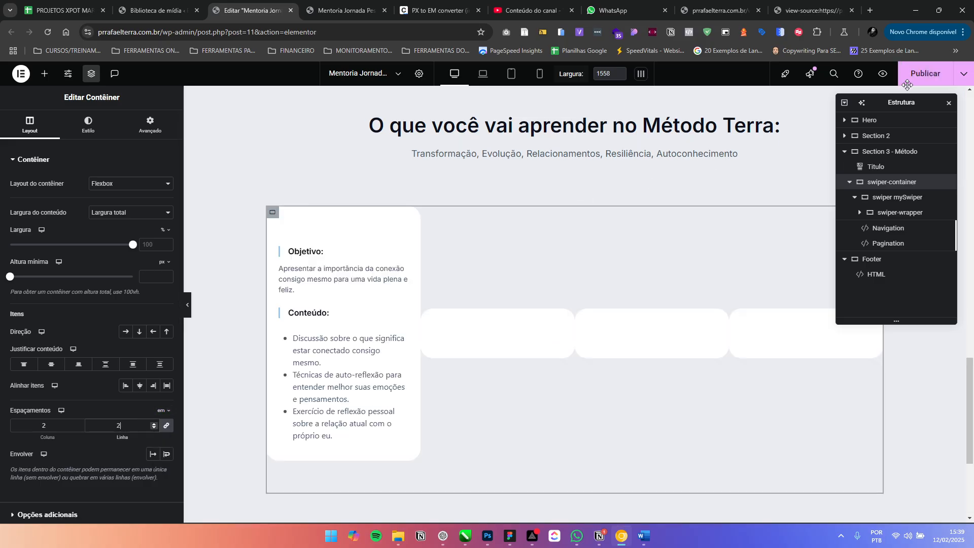
Publish the new container gap and check the spacing between the cards and the pagination bullets in the preview
click(929, 75)
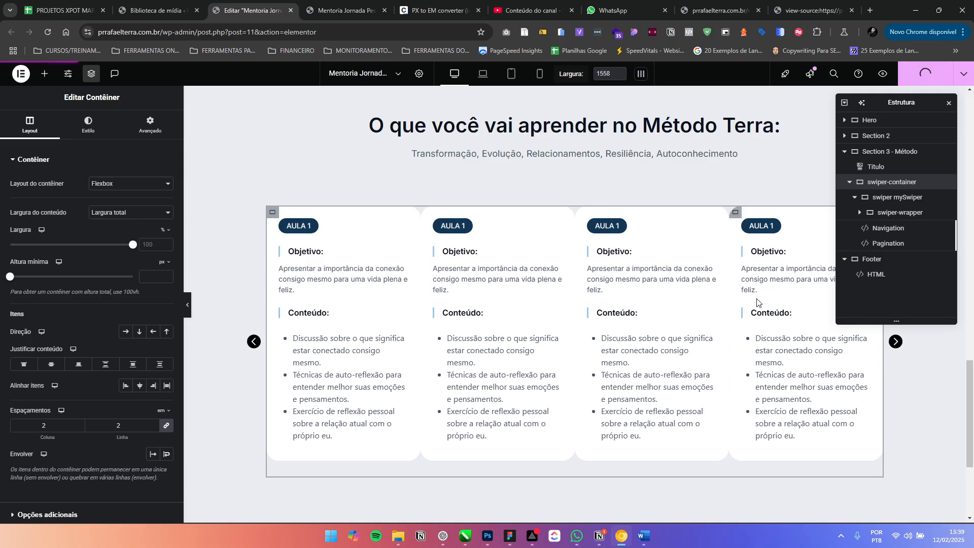
click(887, 229)
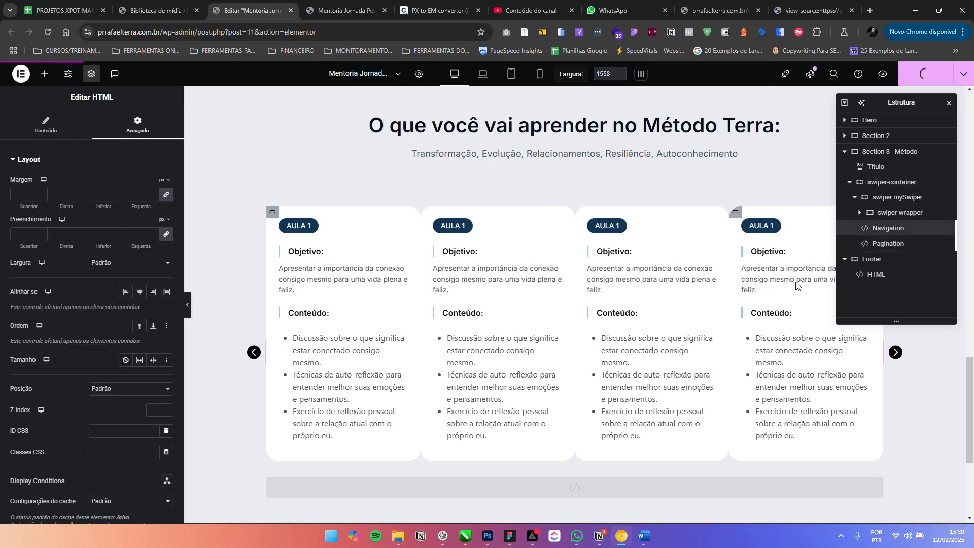
click(315, 9)
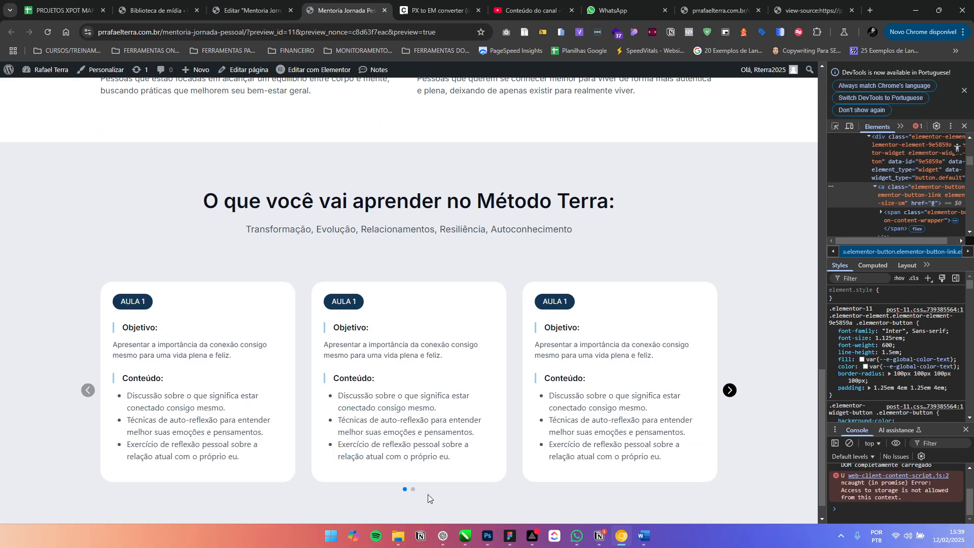
Switch to the Elementor editor and review the custom CSS of the Navigation and Pagination widgets
click(270, 11)
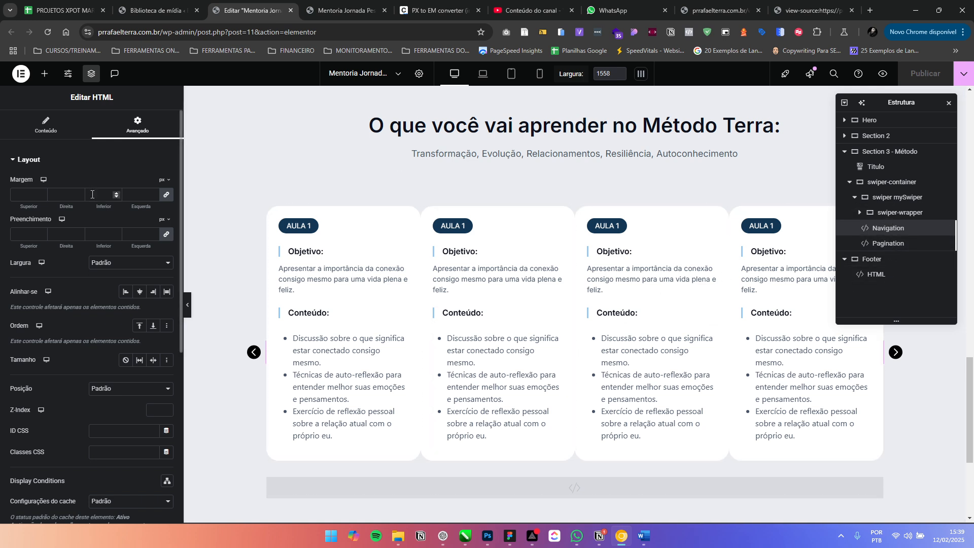
scroll(83, 380, down, 5)
click(75, 449)
scroll(99, 371, down, 2)
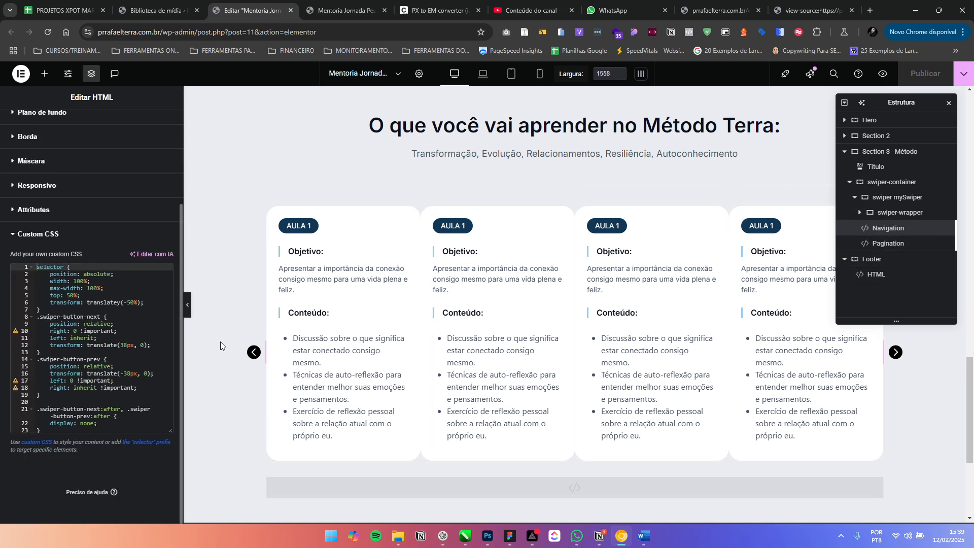
click(903, 243)
scroll(115, 220, down, 5)
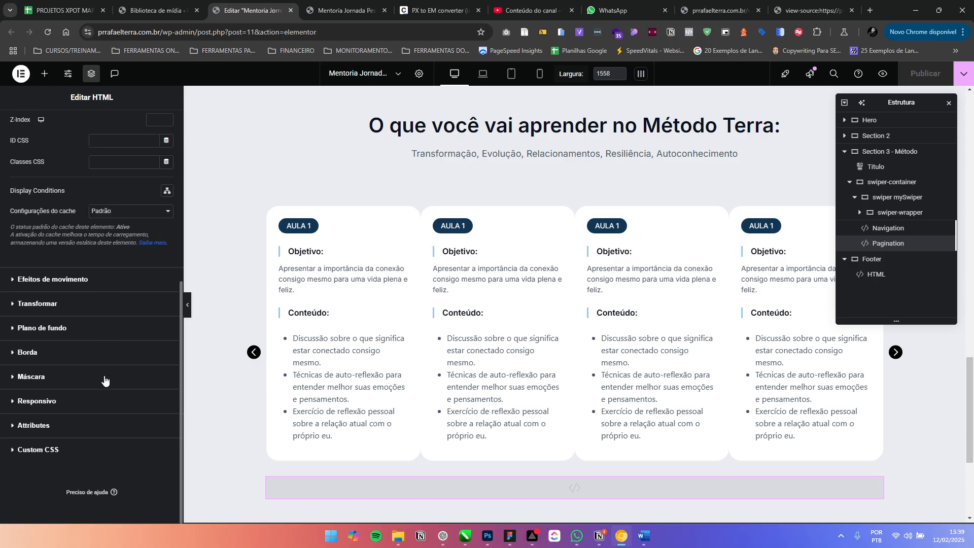
click(102, 450)
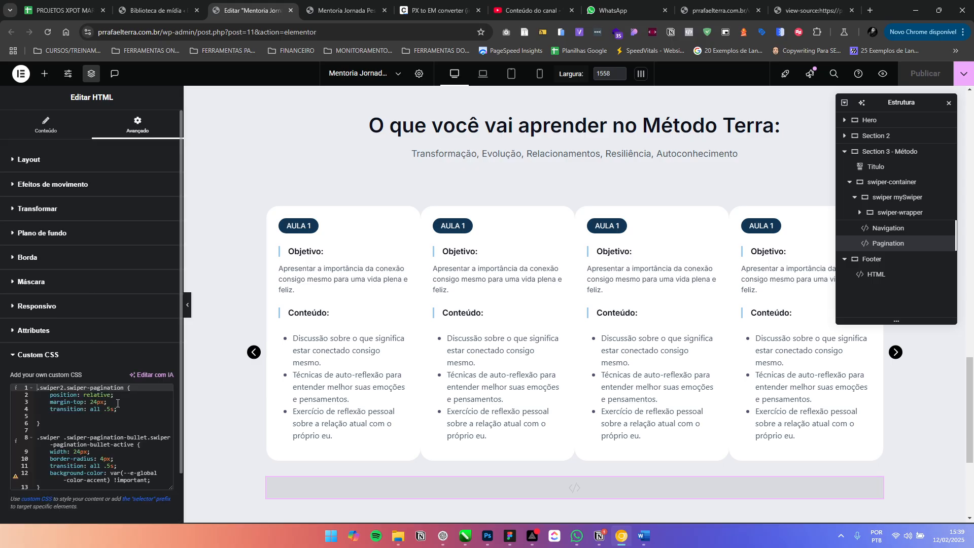
click(112, 396)
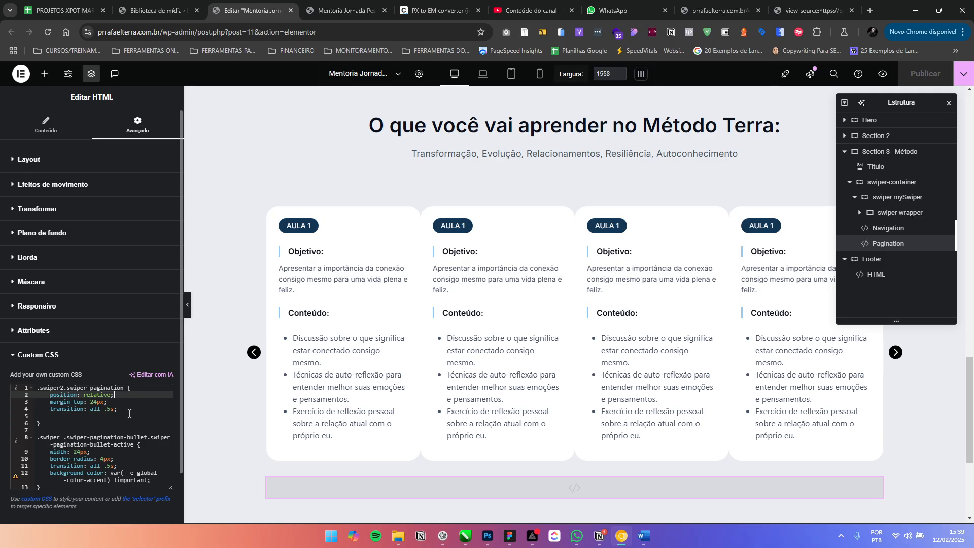
scroll(320, 177, up, 2)
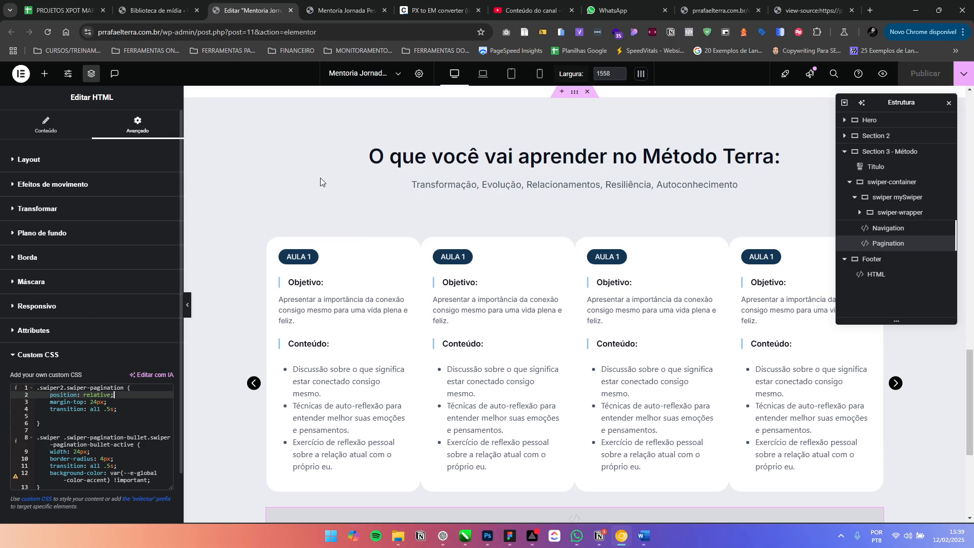
Set the column and row spacing of the swiper-container to 0 em
click(893, 183)
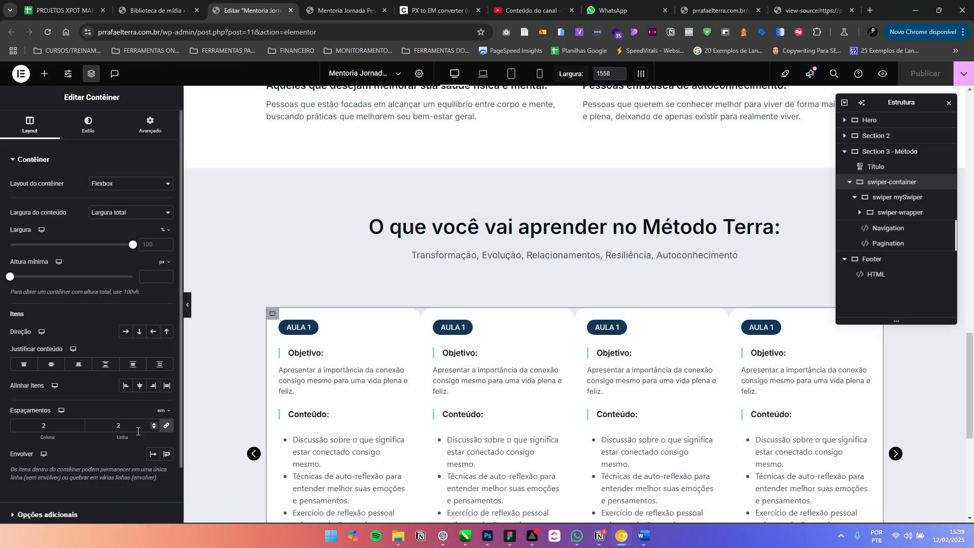
click(79, 423)
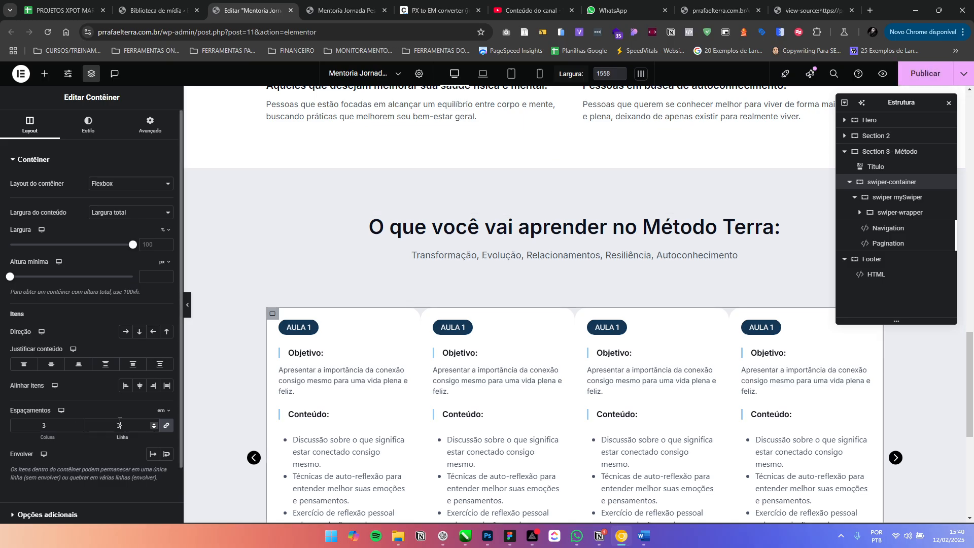
click(154, 427)
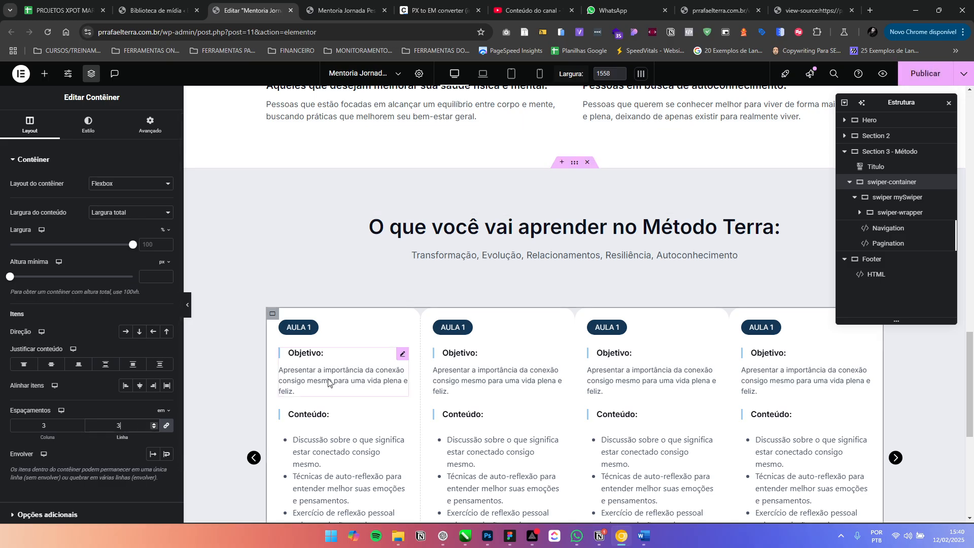
scroll(328, 381, down, 3)
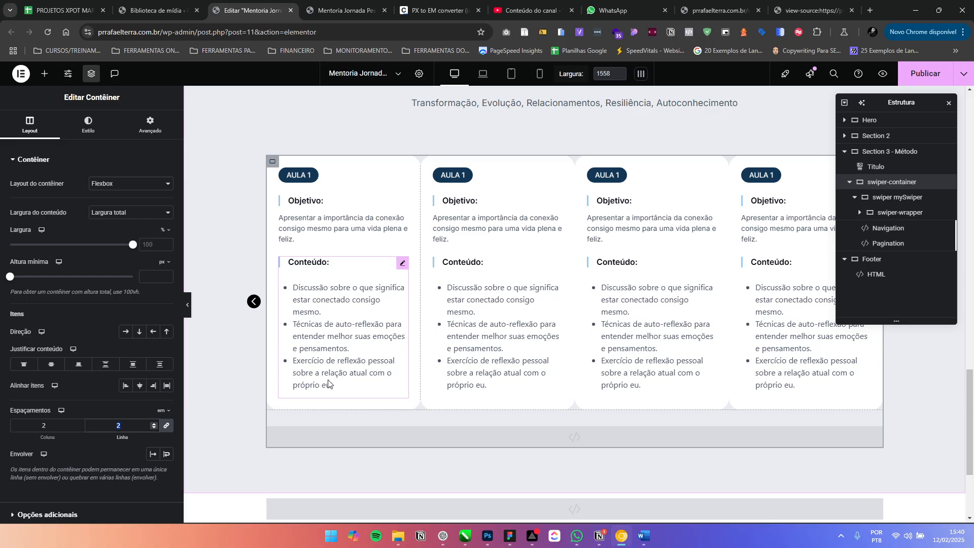
key(Up)
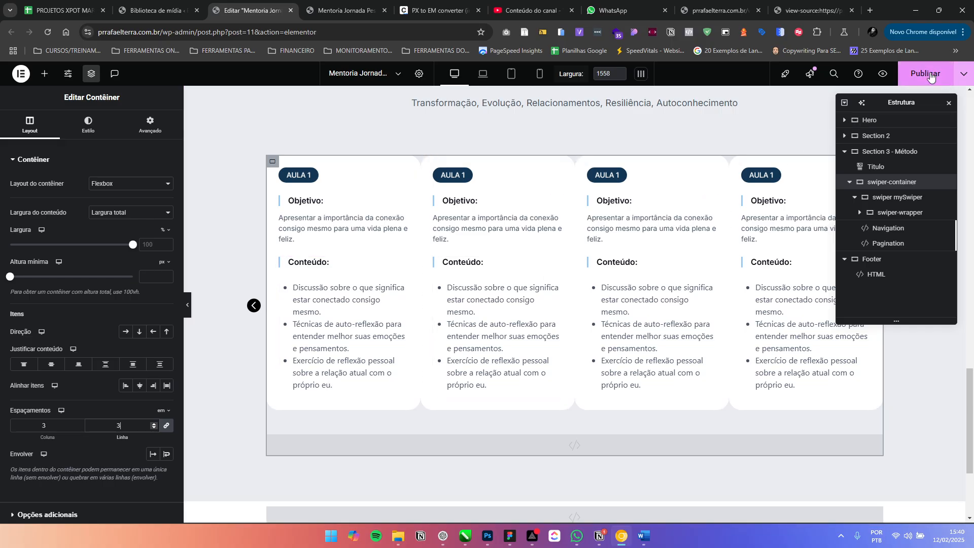
key(Down)
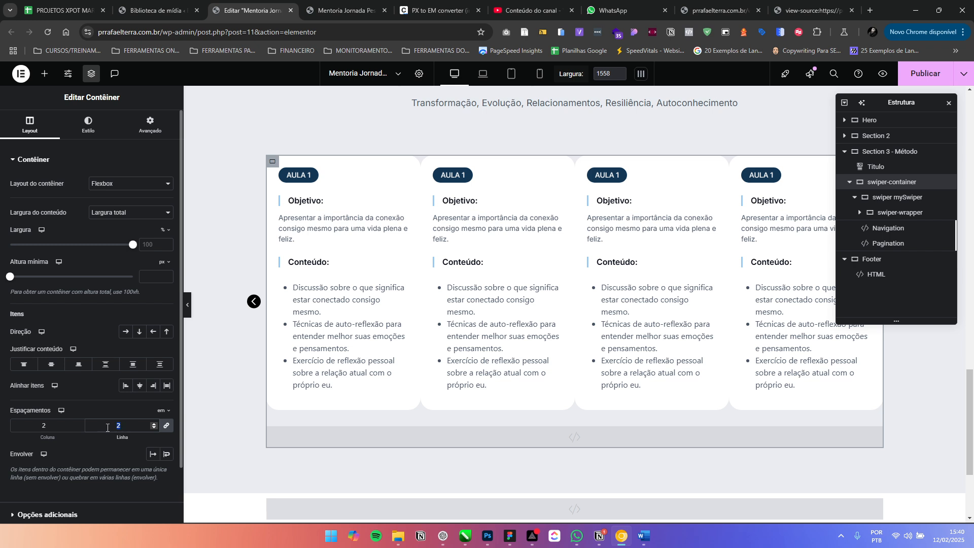
text(0)
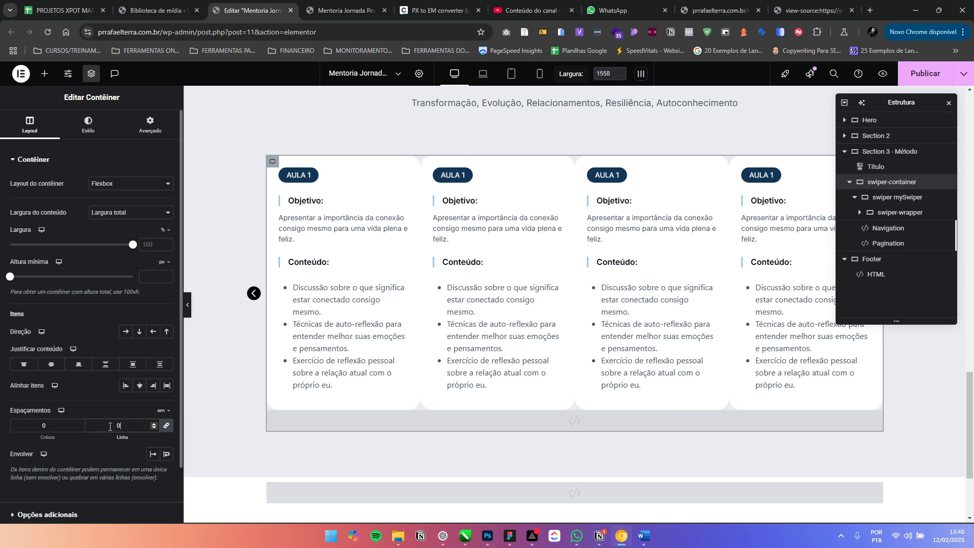
Set margin-top to 3em in the first rule of the Pagination widget's custom CSS and publish the page
click(893, 214)
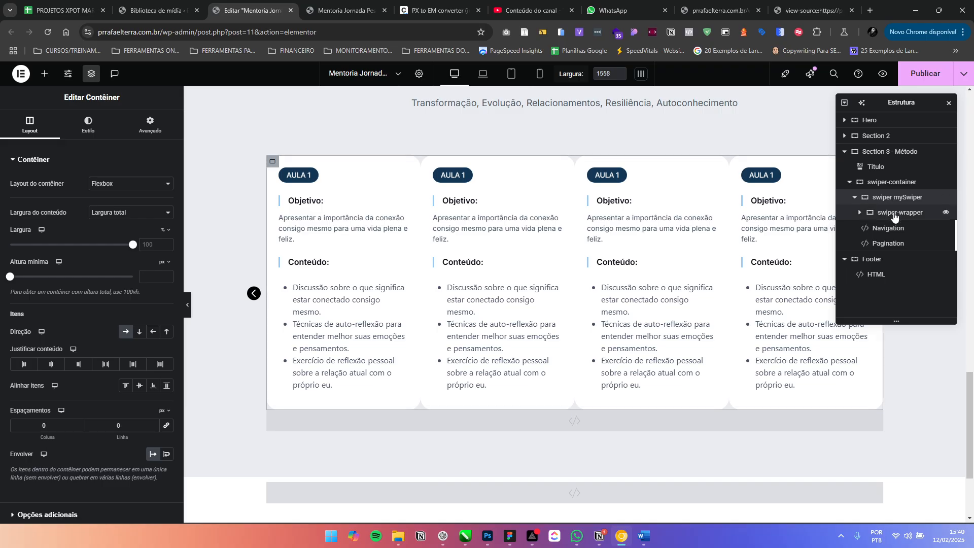
click(891, 243)
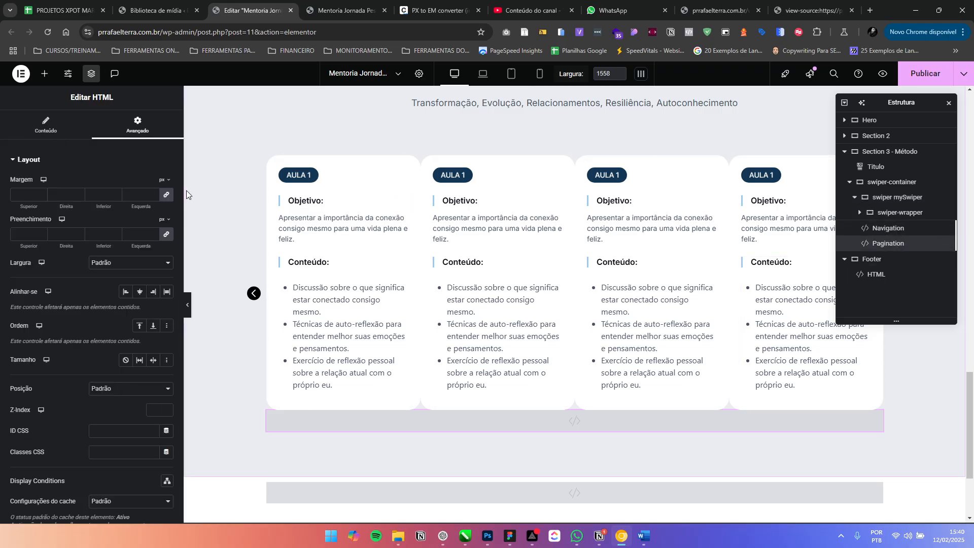
scroll(111, 458, down, 5)
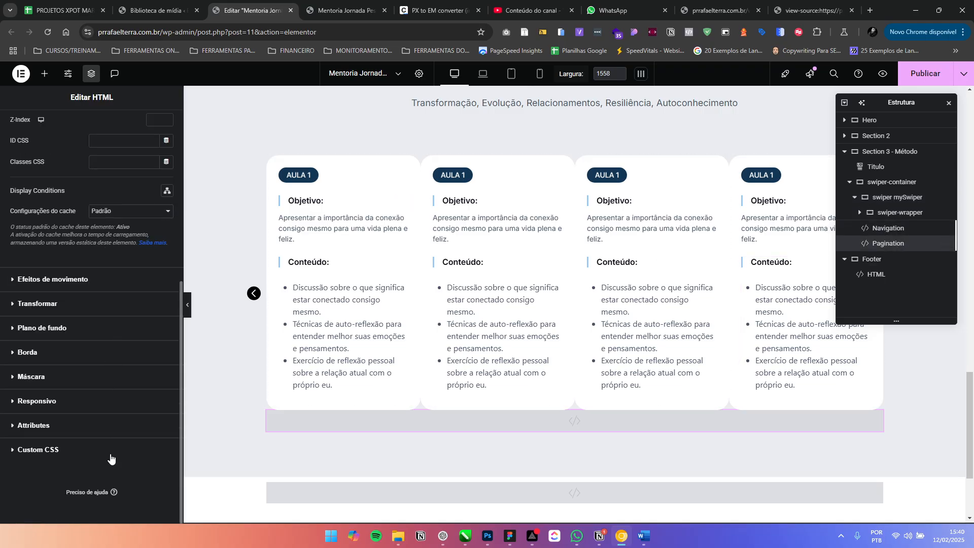
click(111, 457)
click(98, 402)
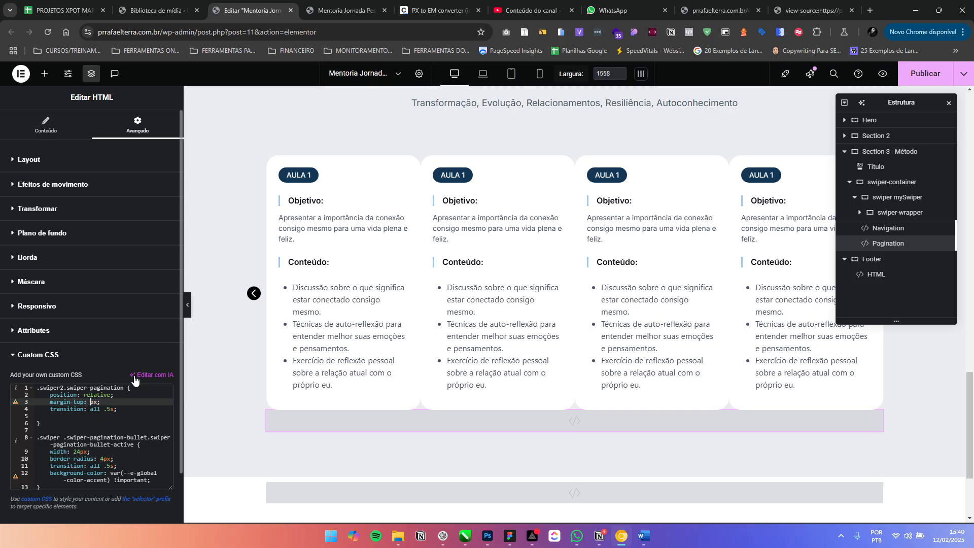
text(30)
click(926, 74)
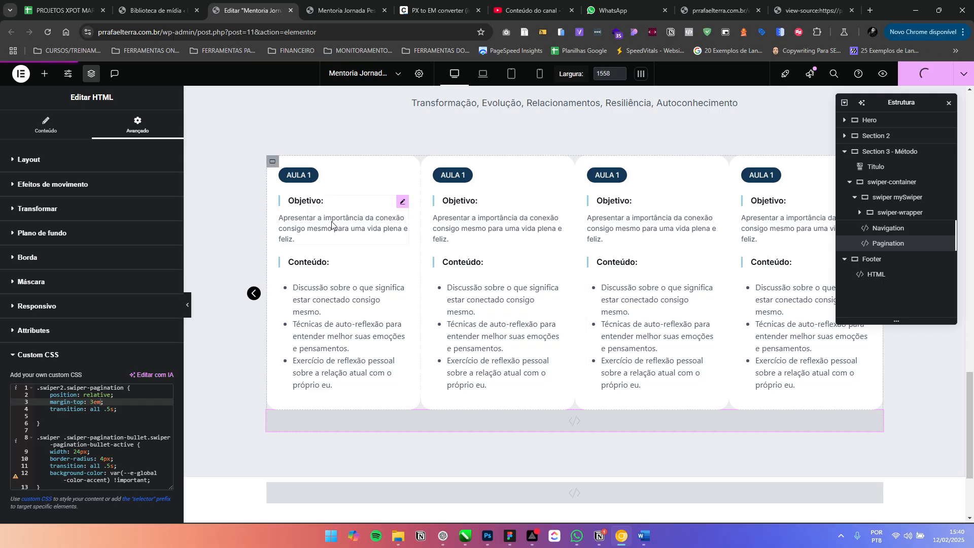
Reload the page preview and check the spacing between the lesson cards and the pagination dots
click(339, 10)
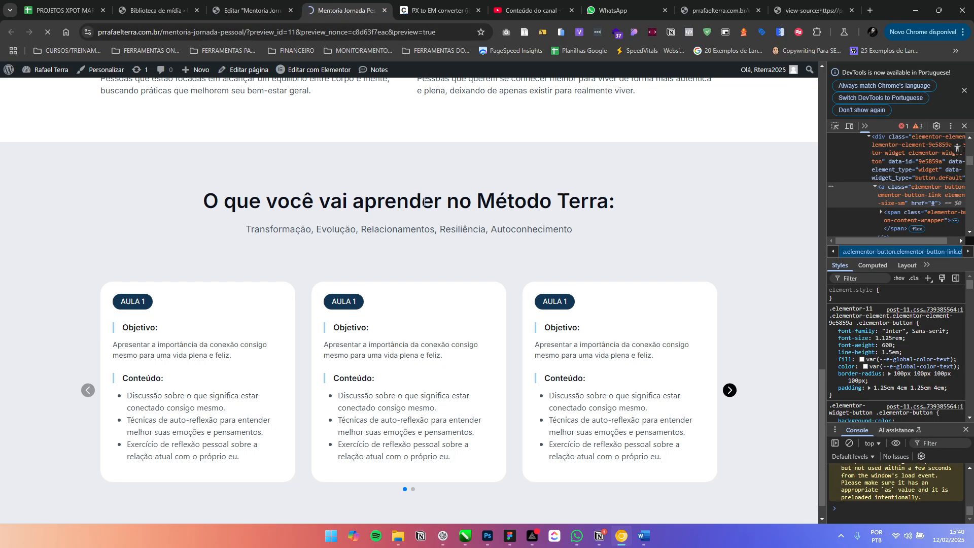
scroll(416, 206, down, 7)
scroll(417, 209, down, 10)
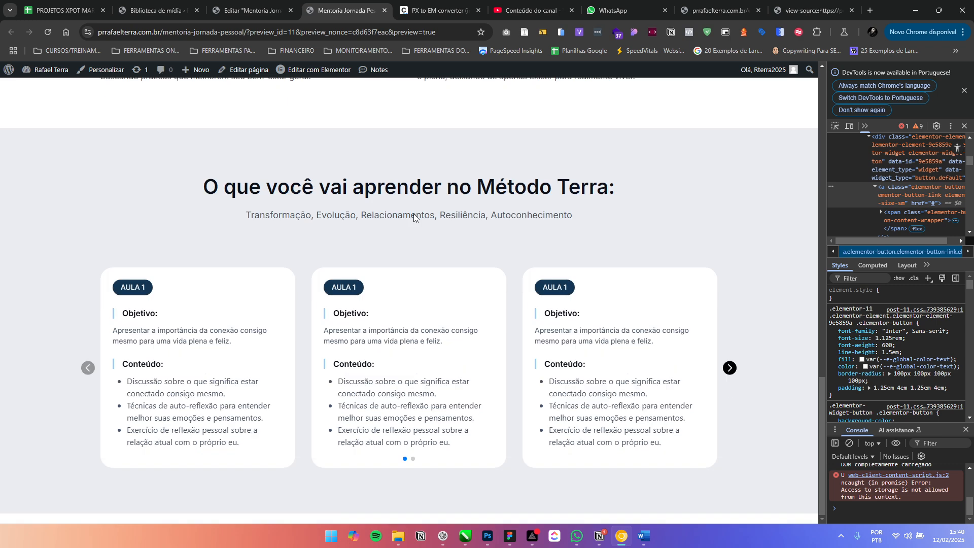
Return to the Elementor editor and try position: auto in the first rule of the Pagination widget's custom CSS
click(251, 10)
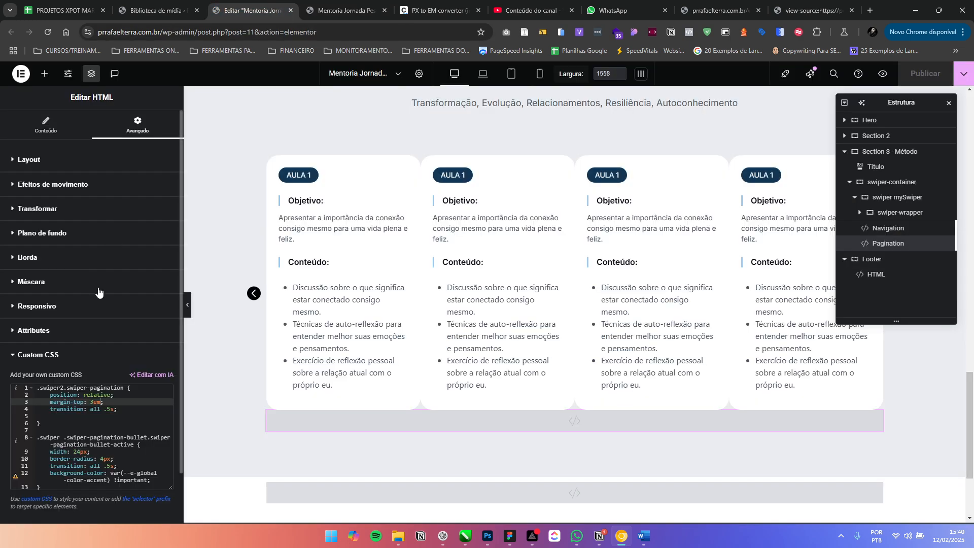
click(102, 395)
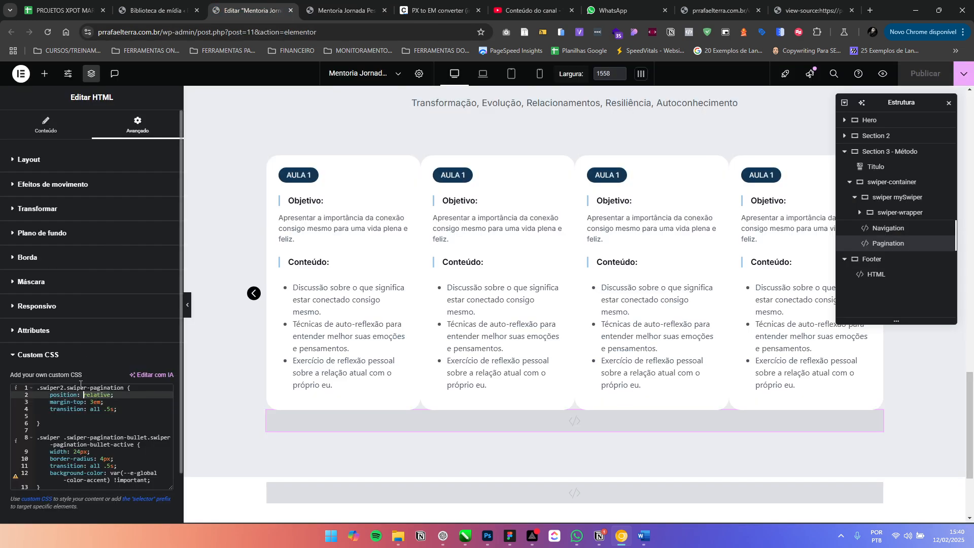
text(auto)
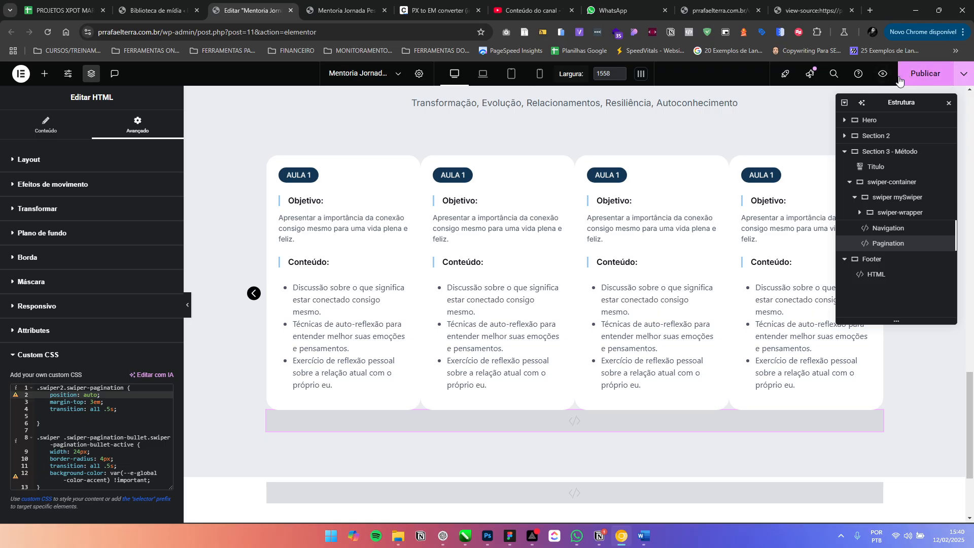
drag(103, 398, 24, 399)
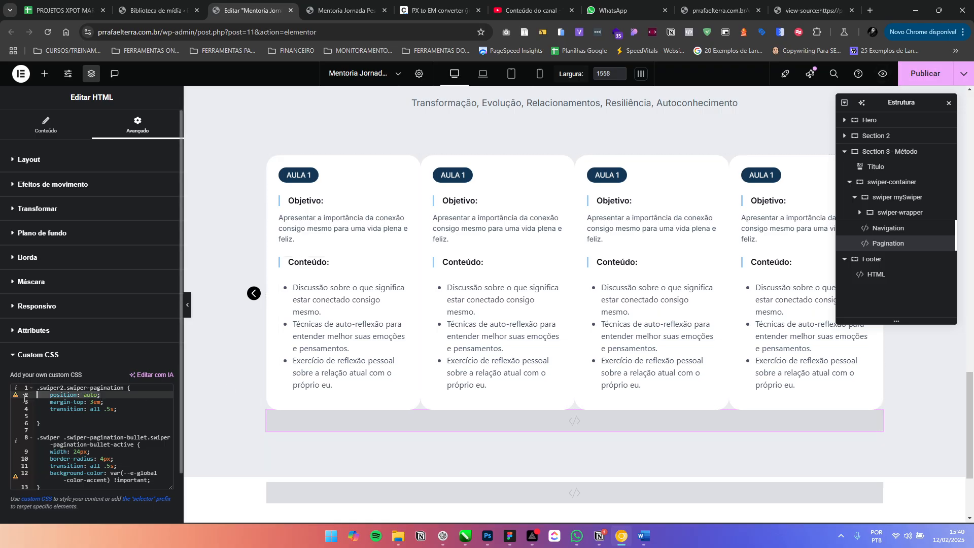
Change the selector of the first rule in the Pagination widget's CSS to ".swiper .swiper-pagination"
click(65, 388)
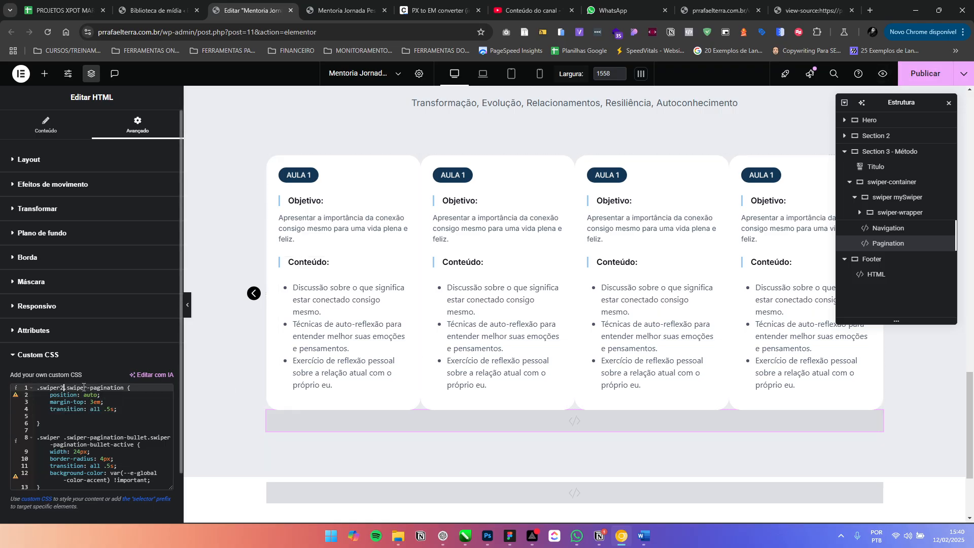
click(96, 387)
click(88, 395)
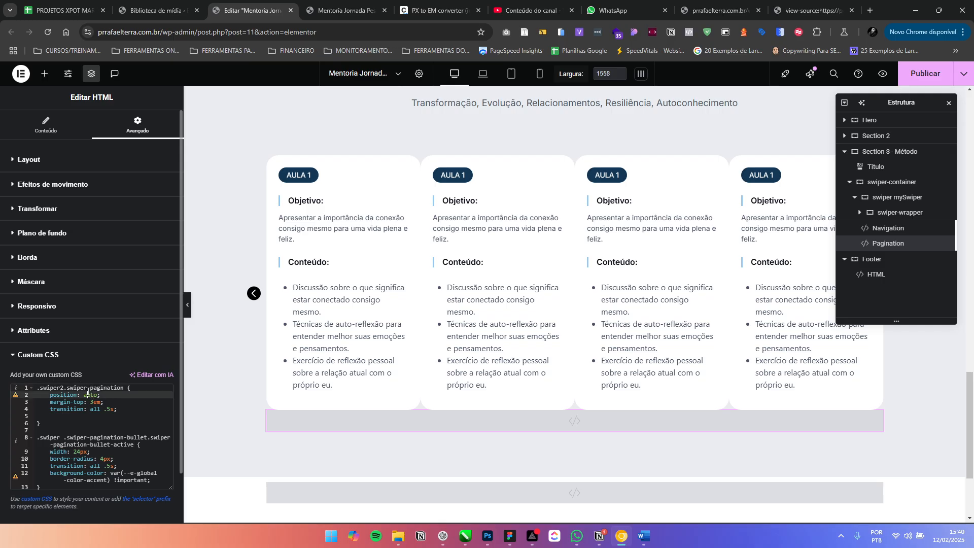
click(63, 388)
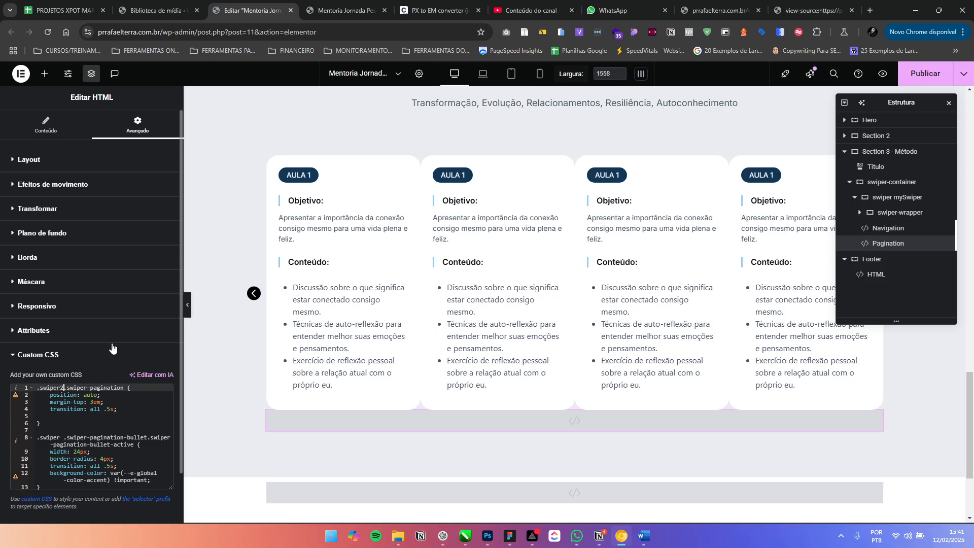
key(BackSpace)
Set the position in the ".swiper .swiper-pagination" rule to relative and save the page
drag(98, 396, 86, 398)
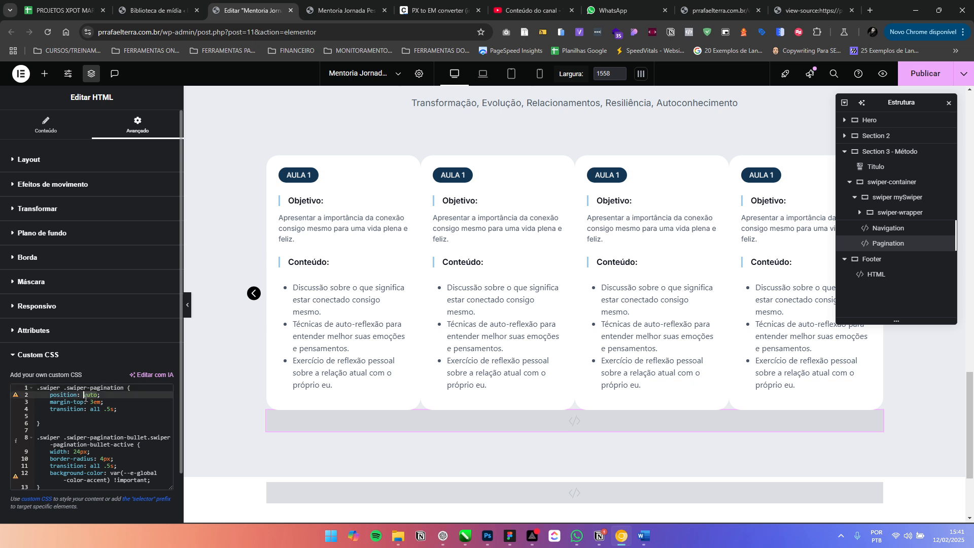
text(relative)
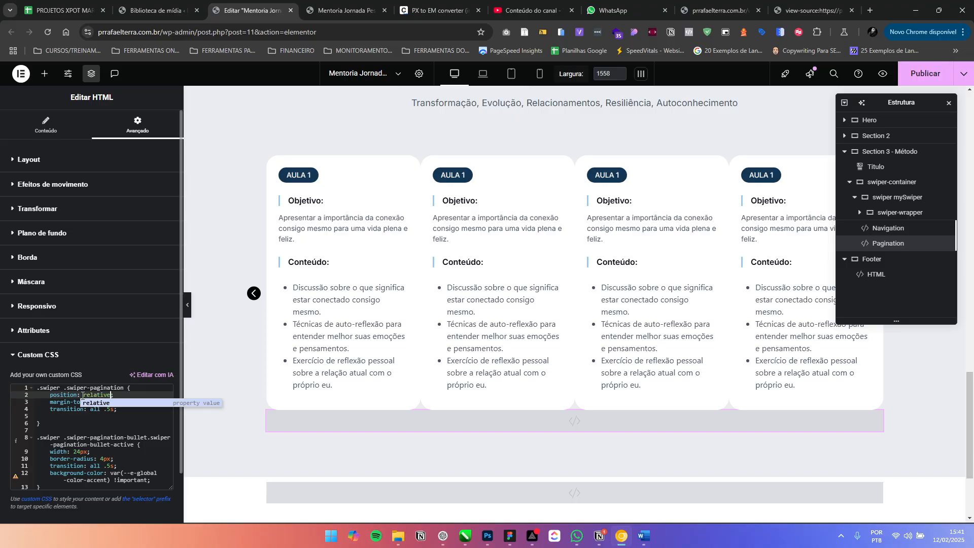
key(ctrl+s)
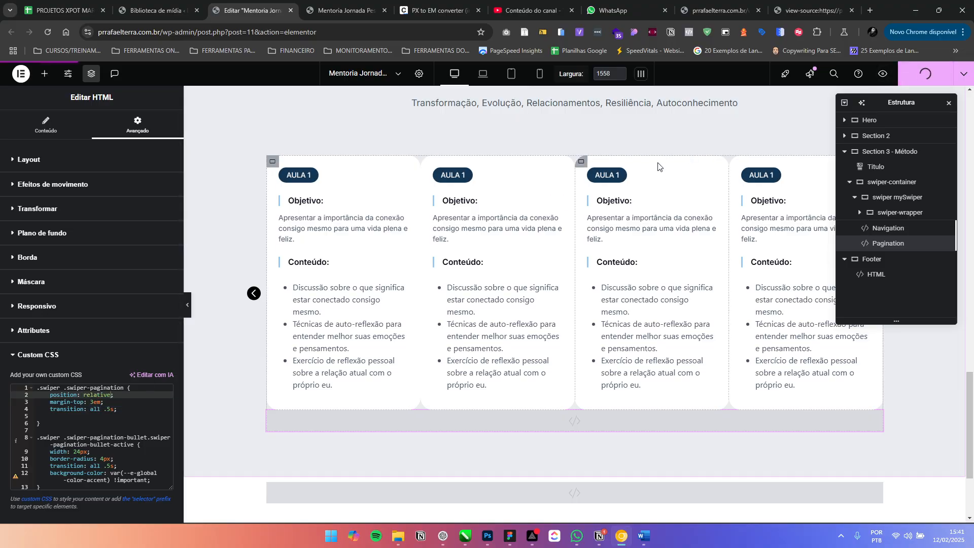
Inspect the pagination element below the lesson cards in the page preview and examine its markup and applied styles
click(349, 10)
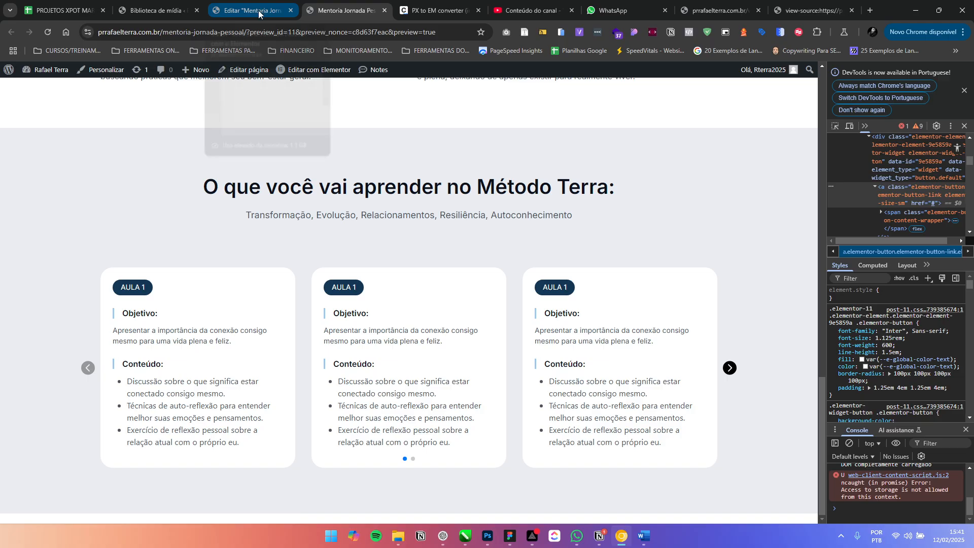
click(834, 126)
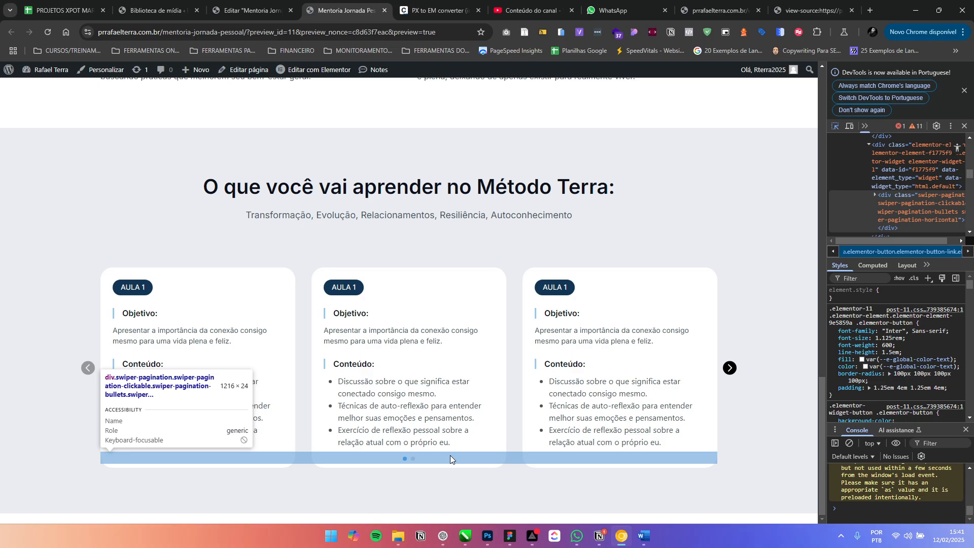
click(450, 455)
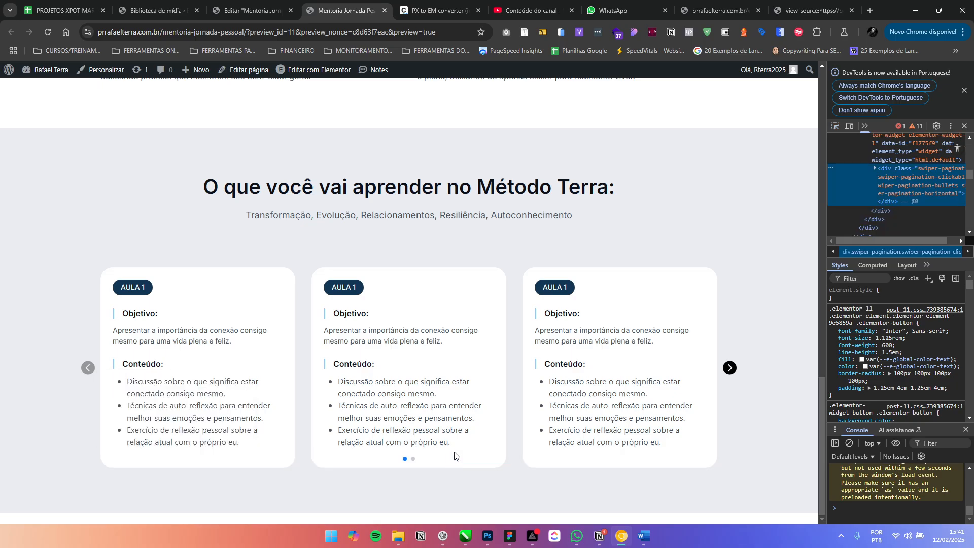
drag(891, 241, 930, 244)
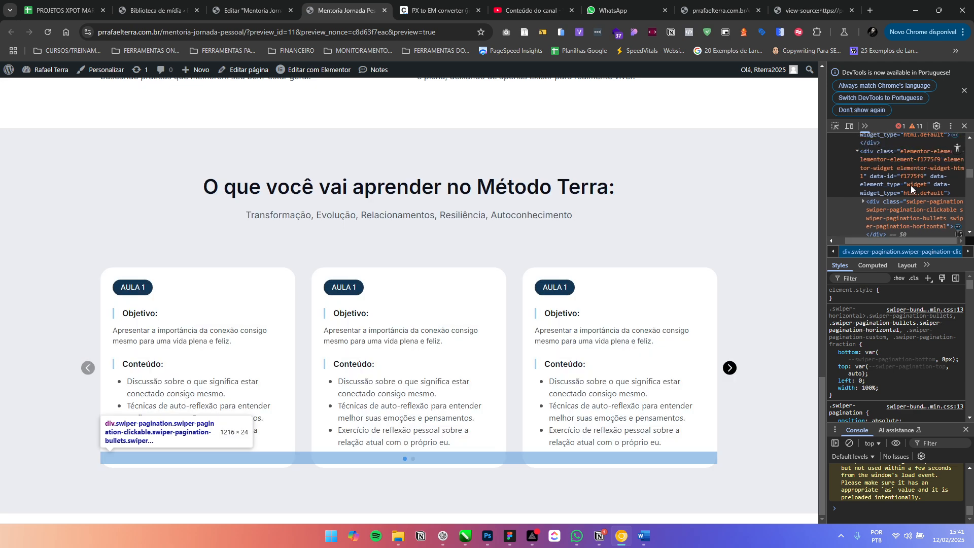
scroll(911, 184, up, 1)
scroll(913, 181, down, 1)
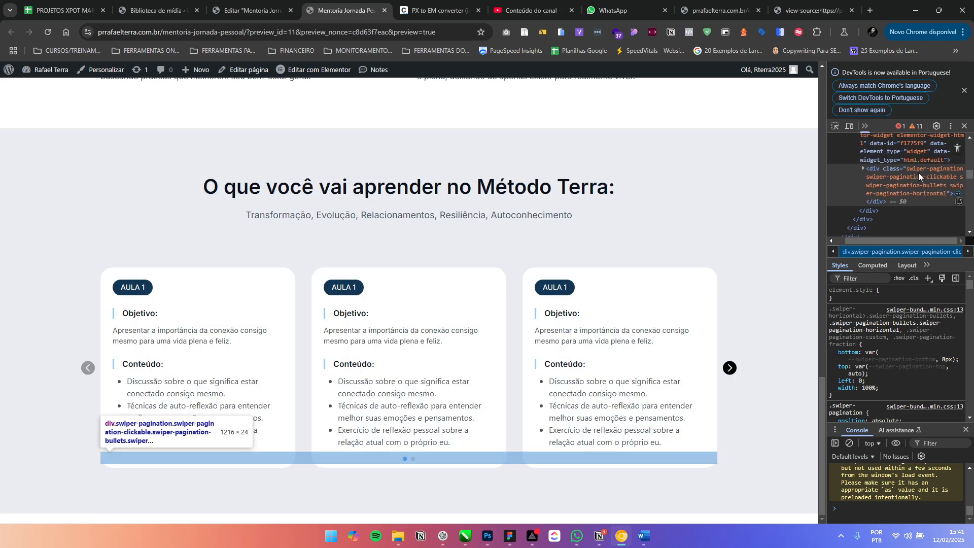
Return to the Elementor editor and try "selector.swiper-pagination" as the first rule's selector in the Pagination widget's custom CSS
click(259, 14)
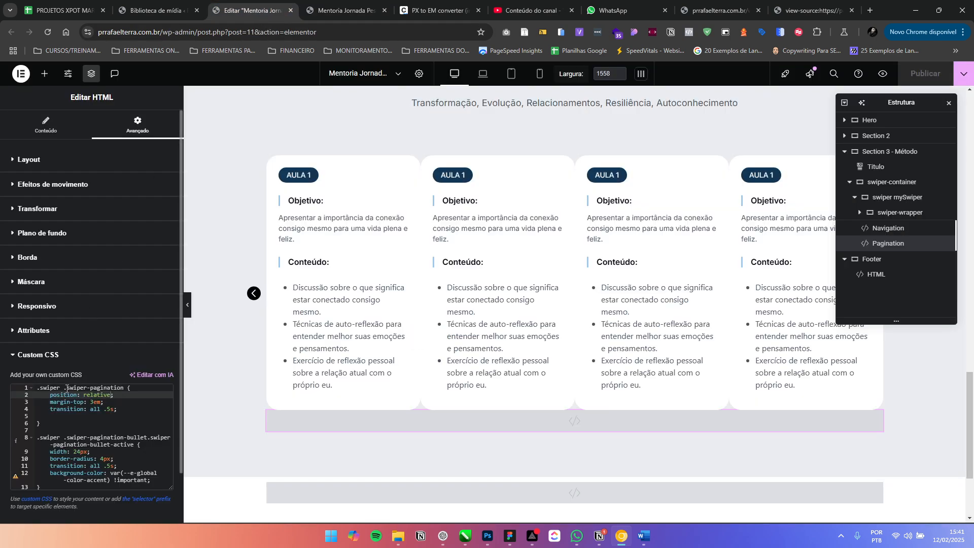
drag(64, 388, 36, 387)
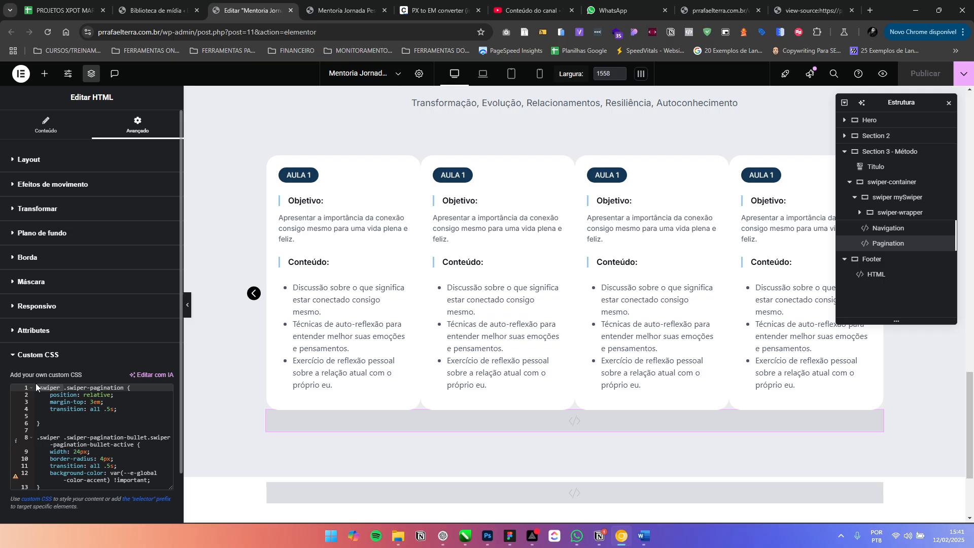
text(selector)
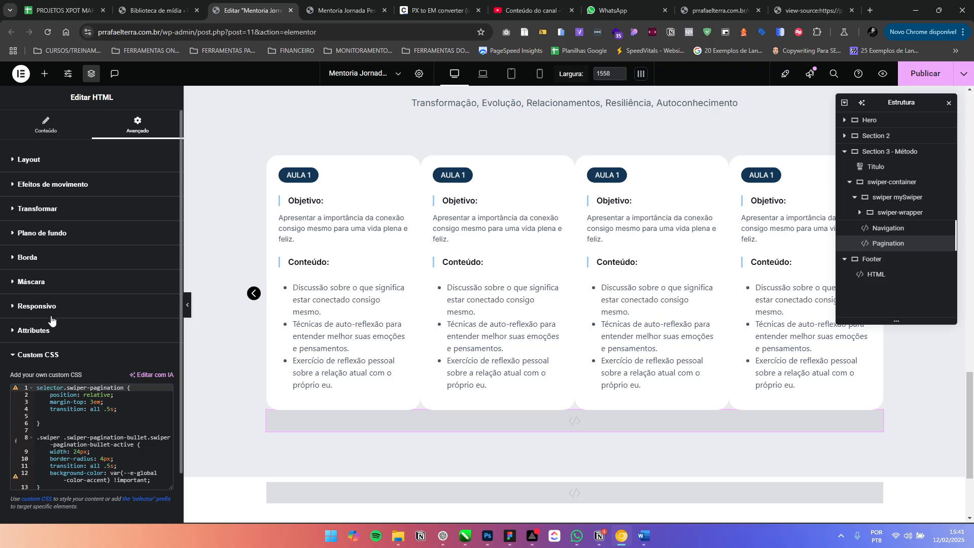
Open the swiper-container element's advanced settings and copy the class name "swiper-container" from its CSS classes
click(58, 168)
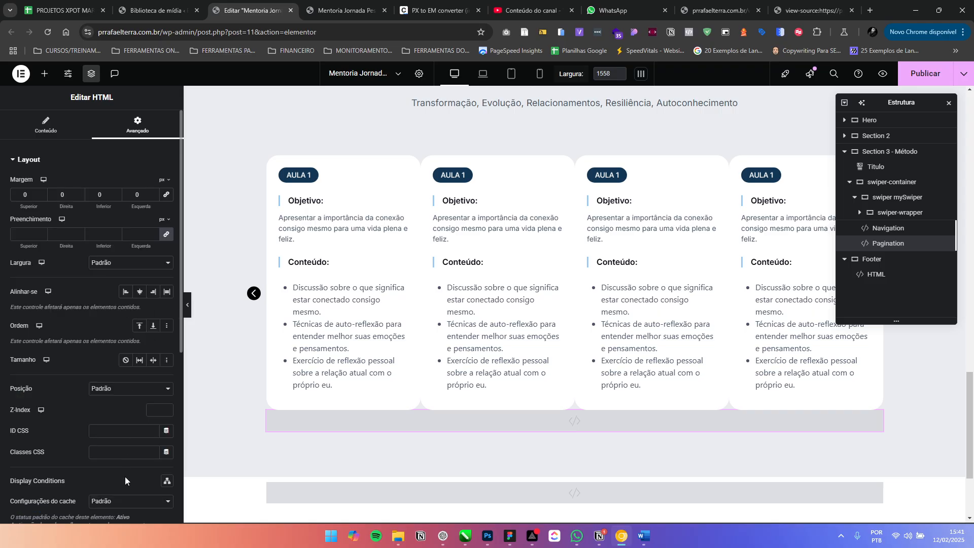
click(886, 183)
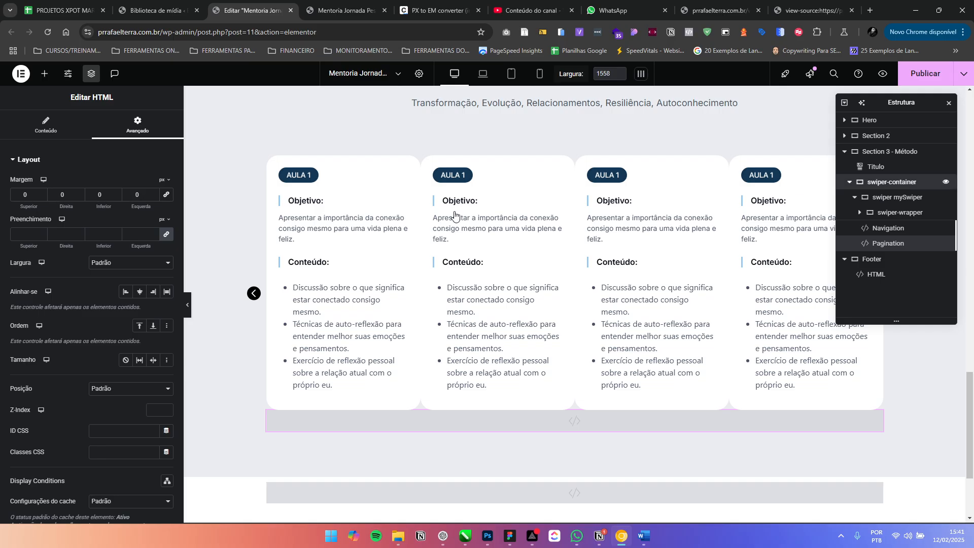
click(142, 127)
scroll(135, 280, down, 3)
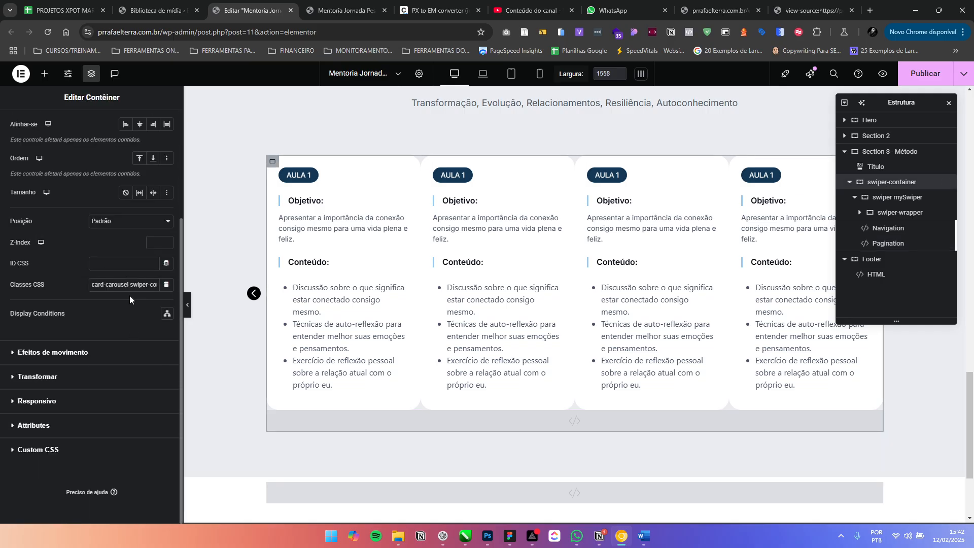
drag(131, 286, 170, 284)
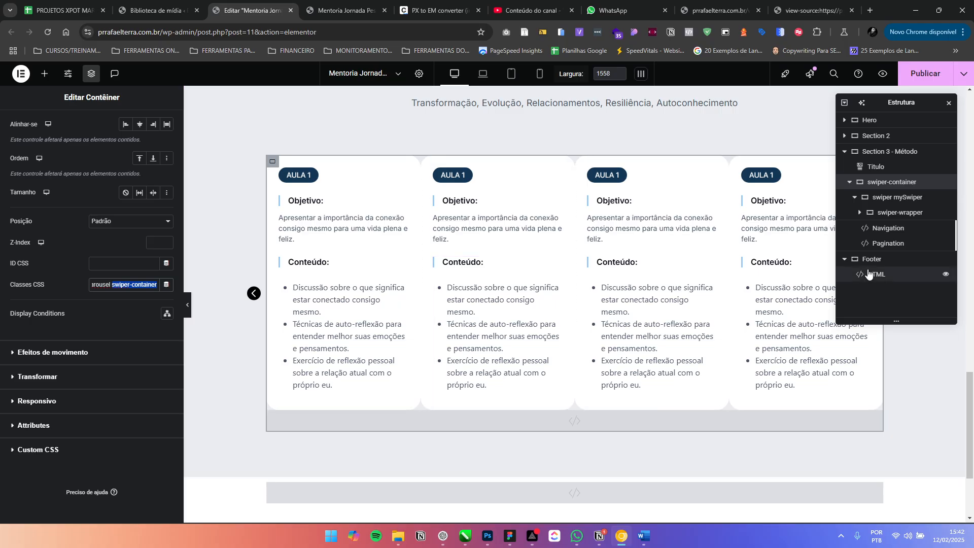
Change the first rule's selector in the Pagination widget's custom CSS to ".swiper-container .swiper-pagination"
click(885, 244)
scroll(127, 213, down, 5)
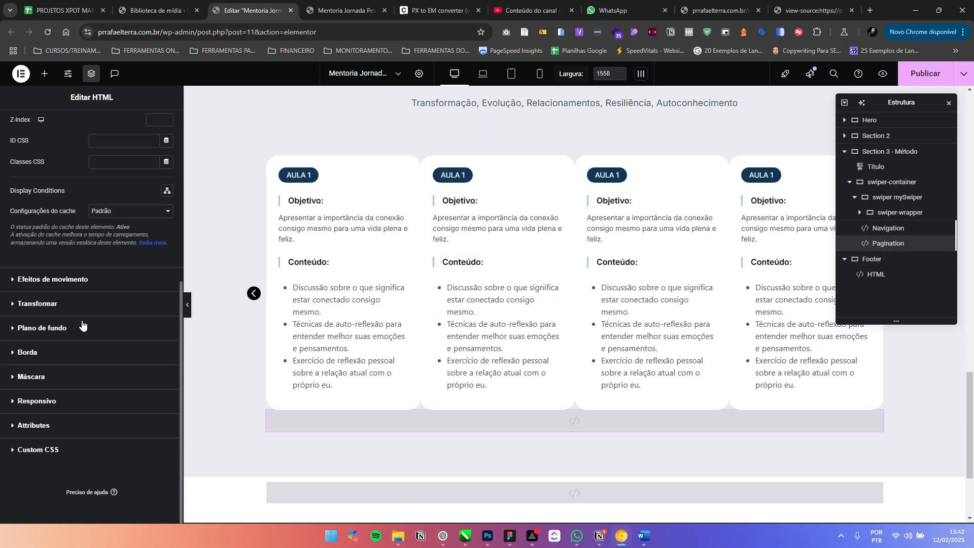
click(63, 449)
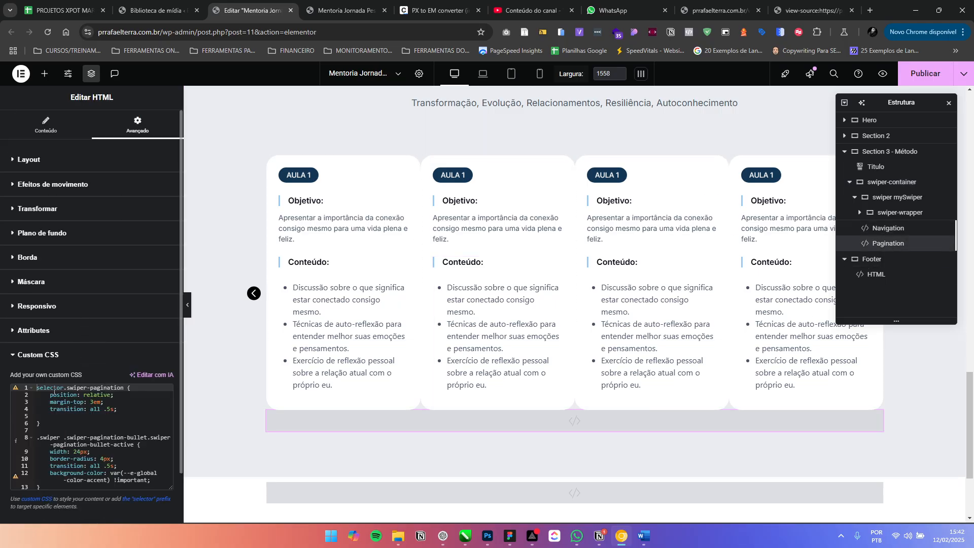
drag(62, 388, 36, 387)
key(BackSpace)
key(Delete)
text(.swiper-container)
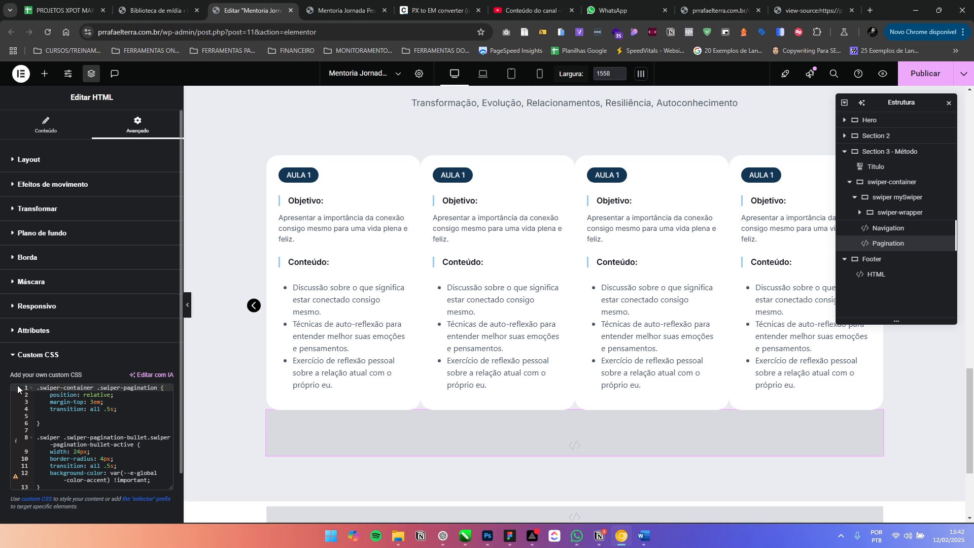
Replace ".swiper" with ".swiper-container" at the start of the active-bullet rule's selector, save, and check the pagination in the page preview
click(111, 395)
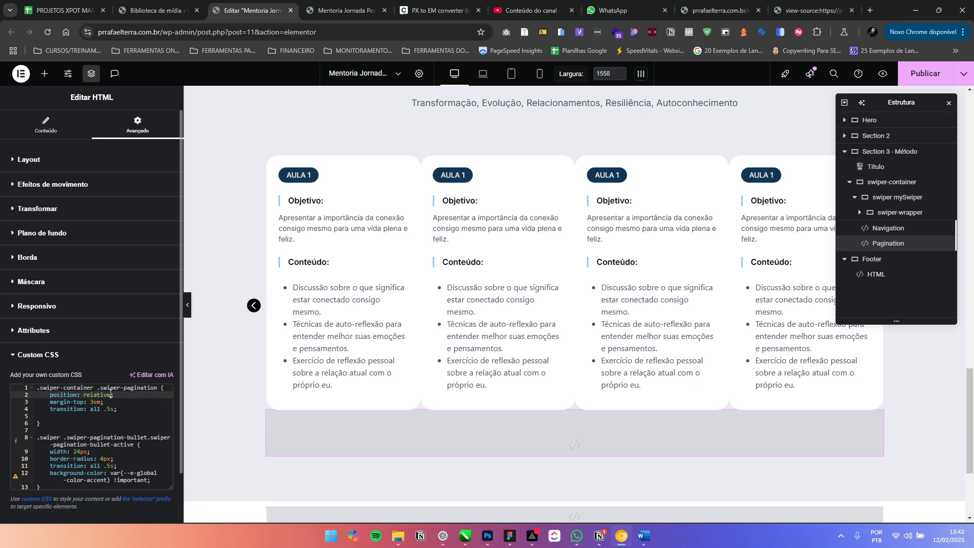
click(60, 438)
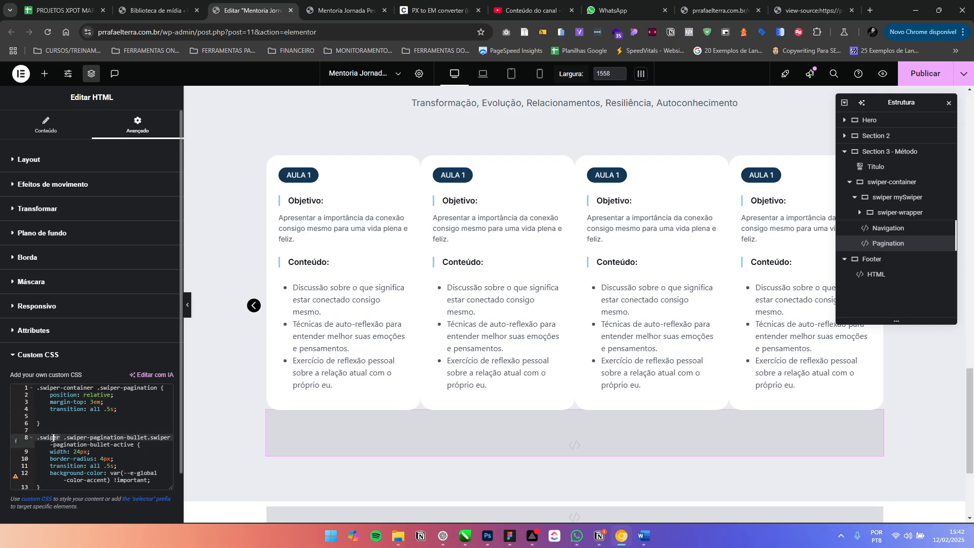
drag(53, 437, 38, 440)
text(.swiper-container)
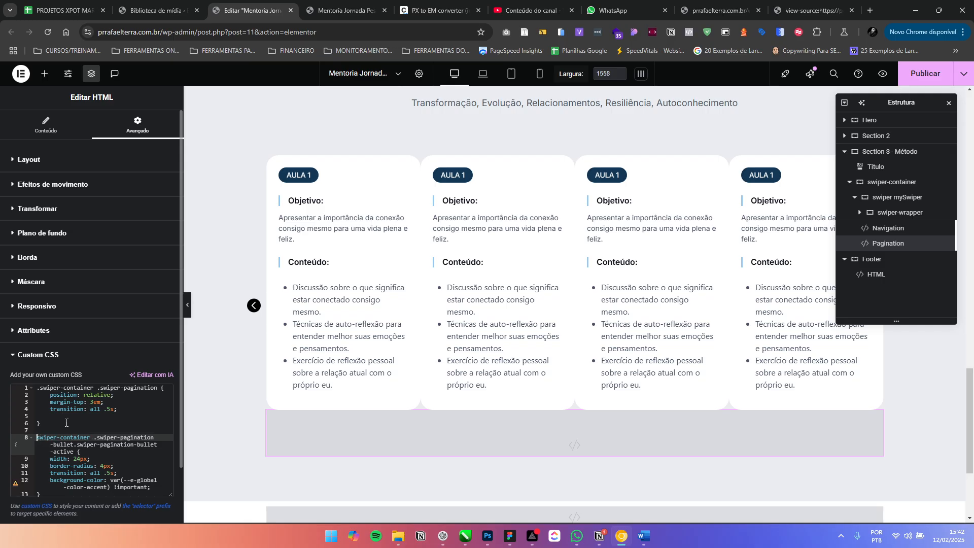
text(.)
key(ctrl+s)
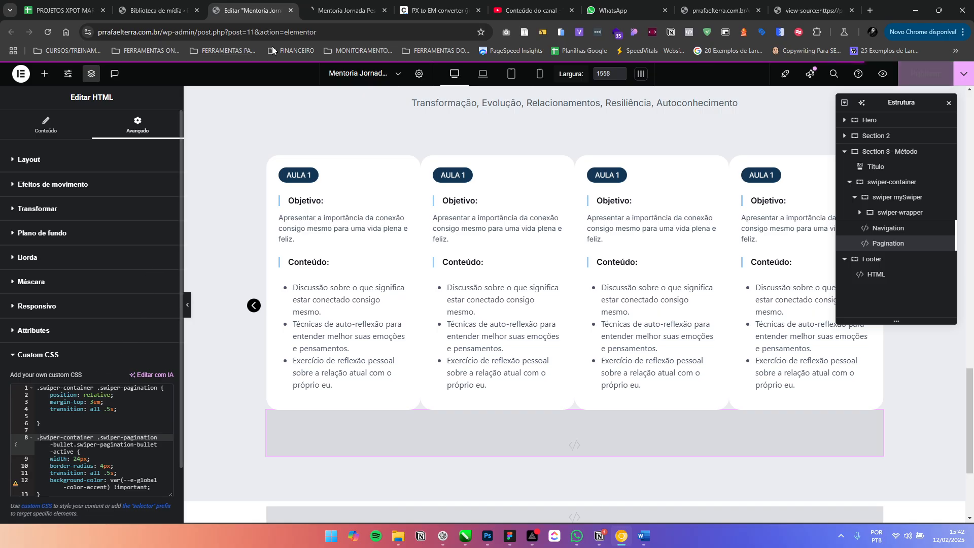
click(349, 11)
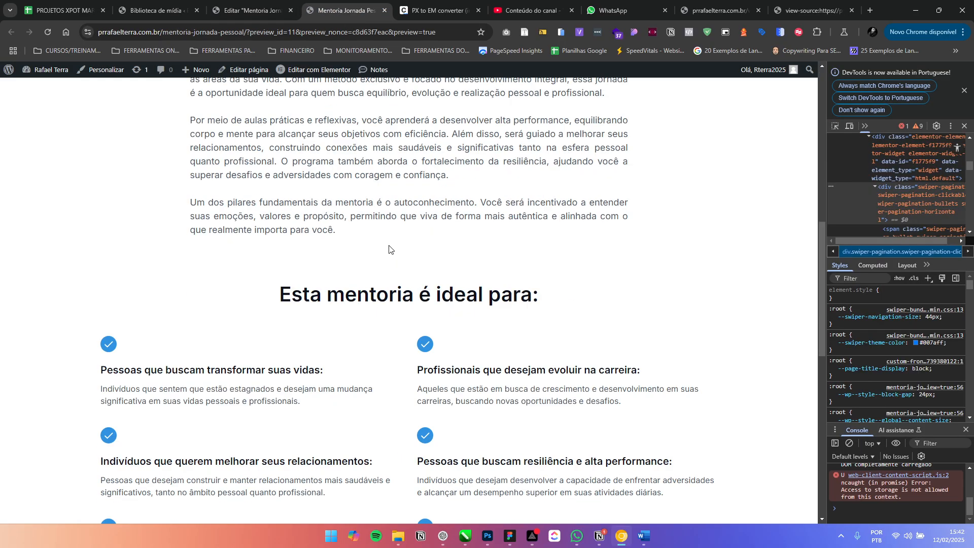
scroll(387, 242, down, 4)
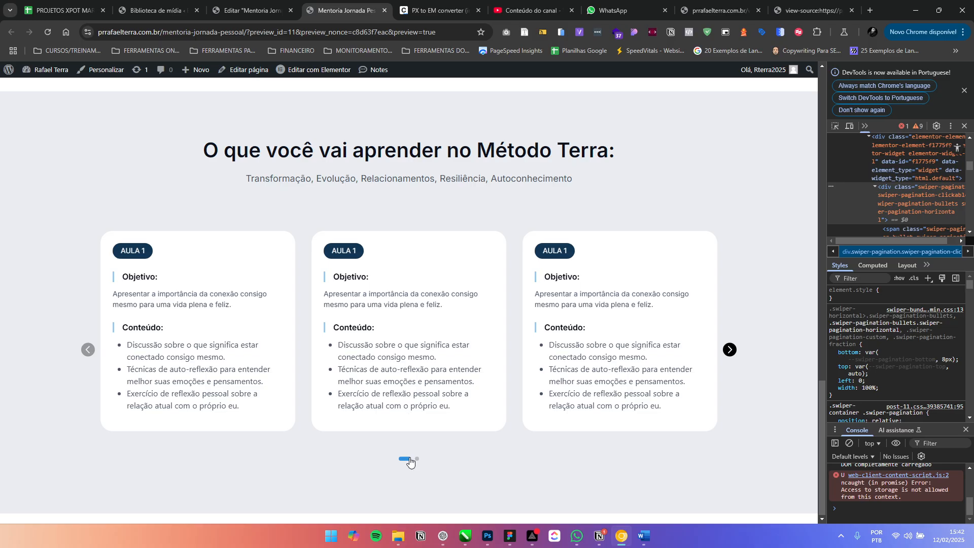
Return to the Elementor editor, set margin-top in the ".swiper-container .swiper-pagination" rule to 2em and publish the page
click(252, 10)
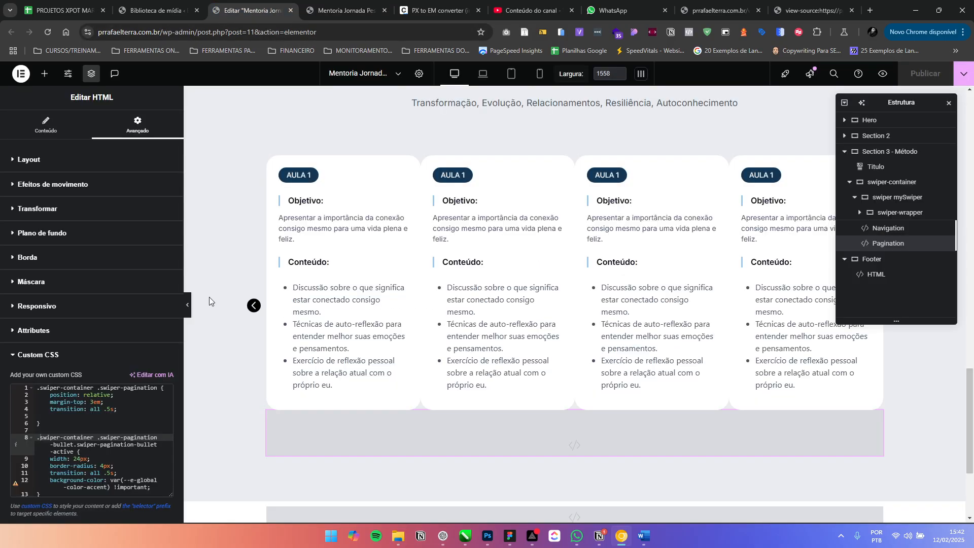
click(96, 401)
key(BackSpace)
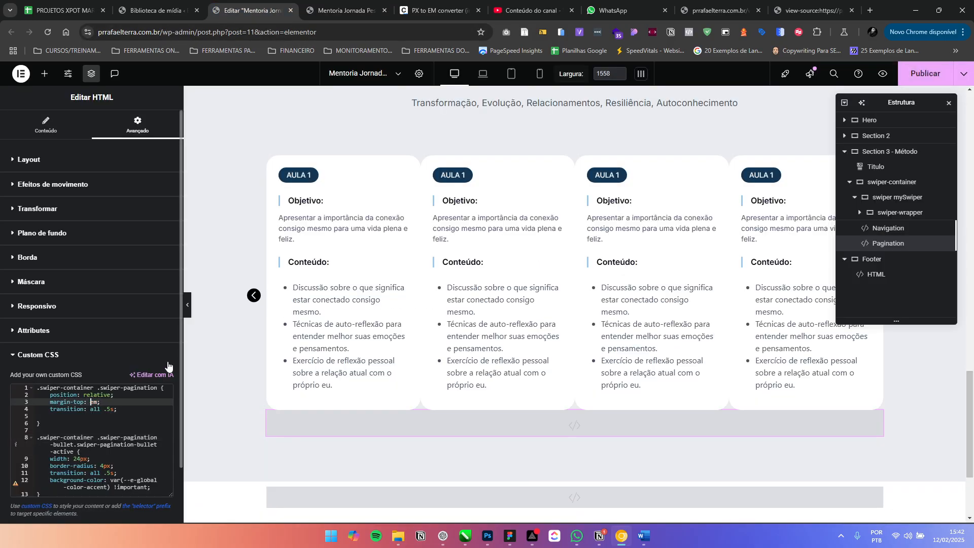
text(2)
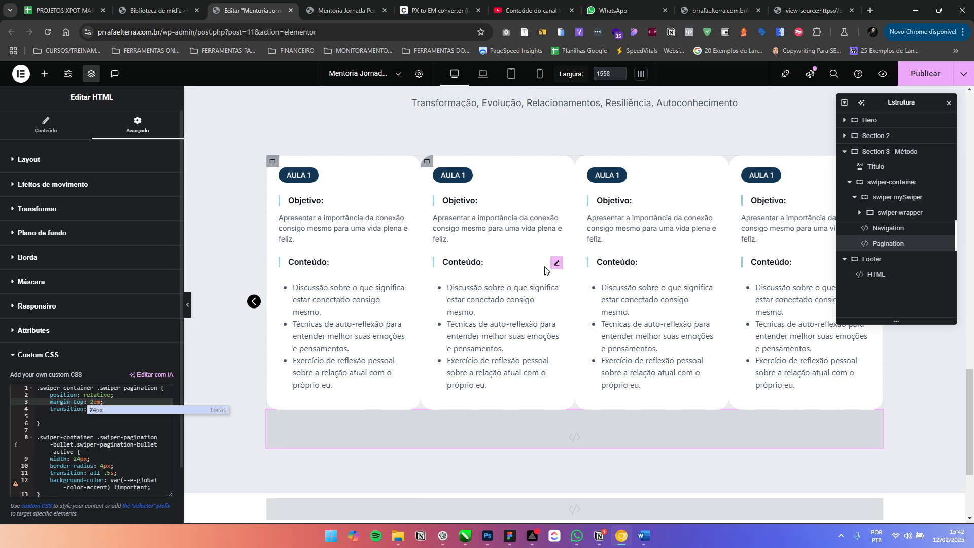
click(920, 77)
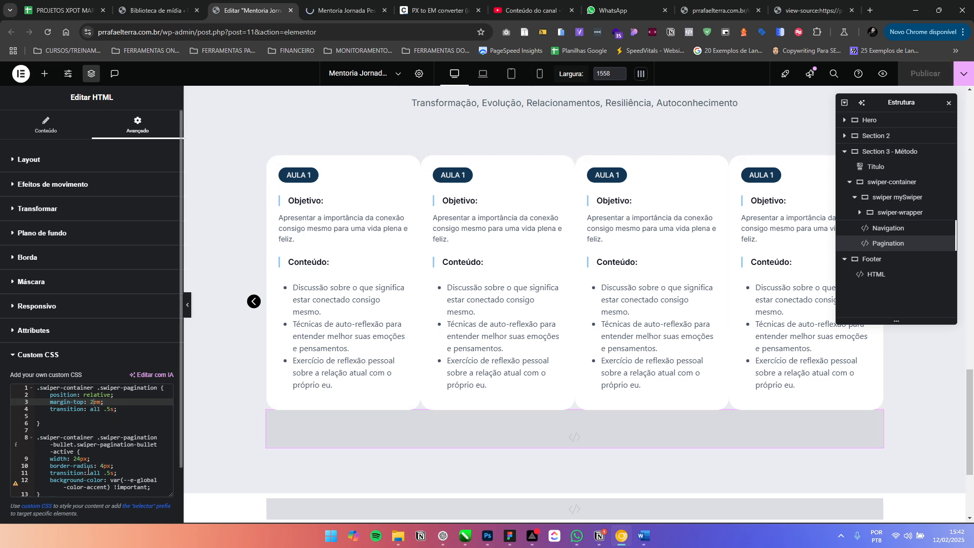
Add "height: 6px;" below the width in the active-bullet rule and publish the page
click(120, 462)
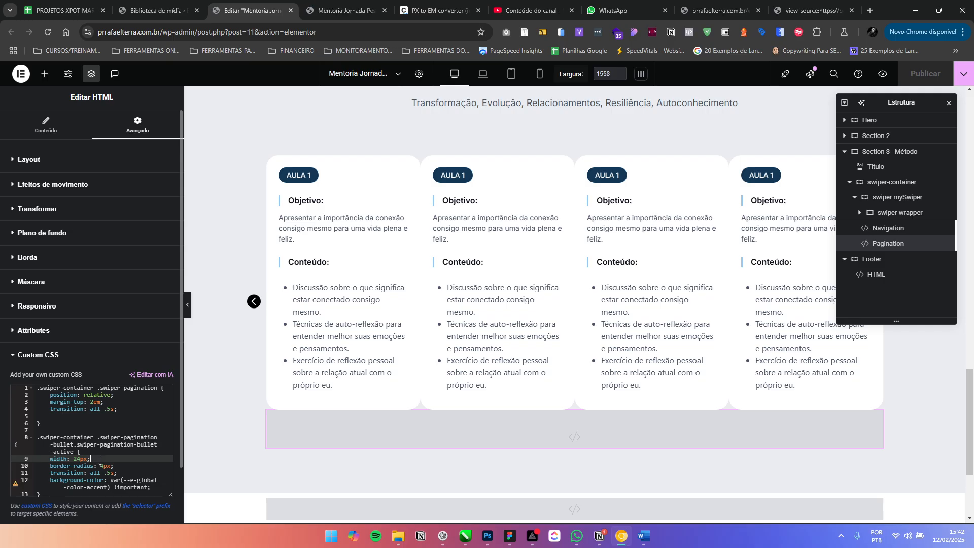
key(Return)
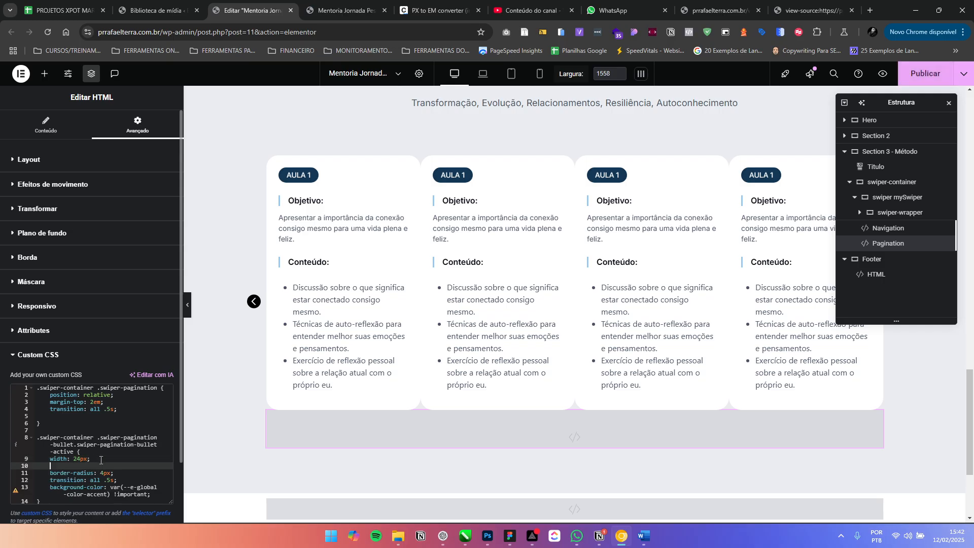
text(height)
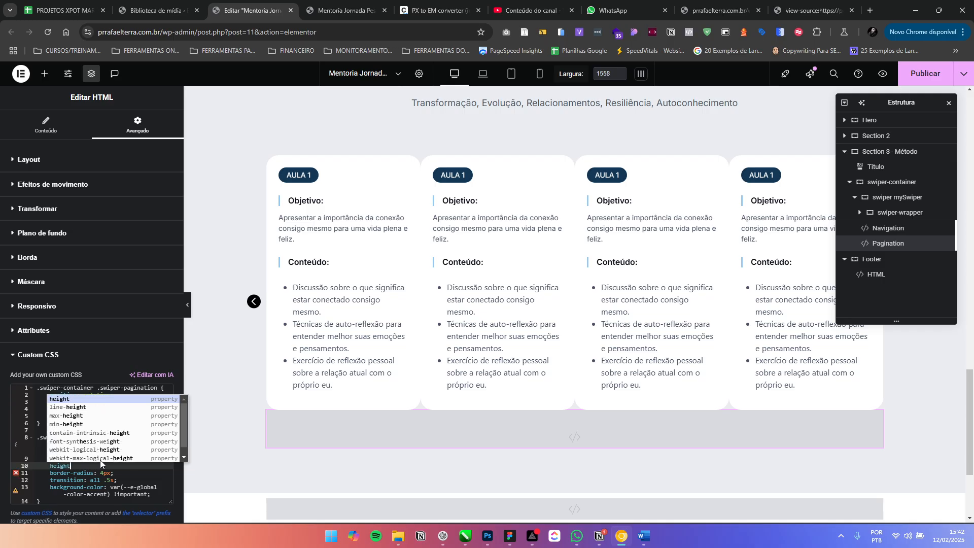
key(Escape)
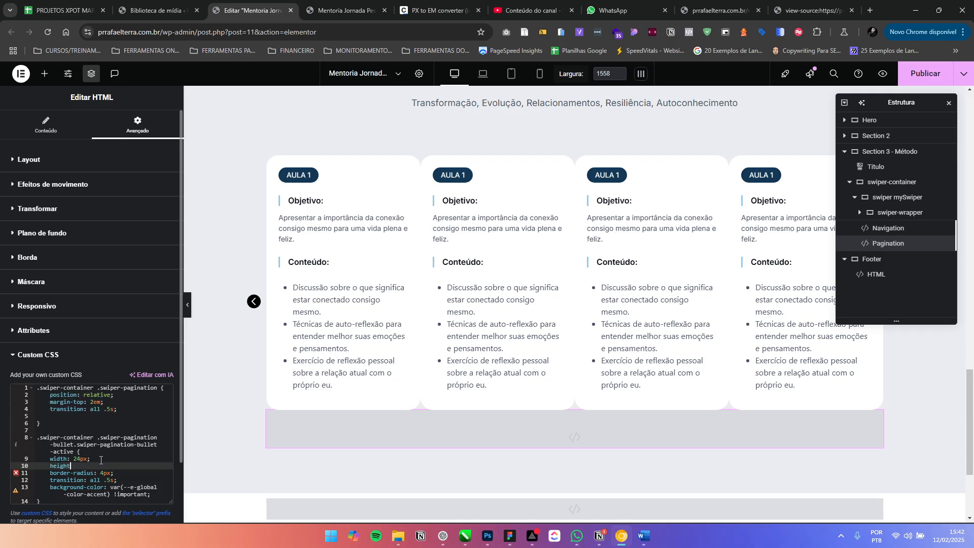
text(: 6px;)
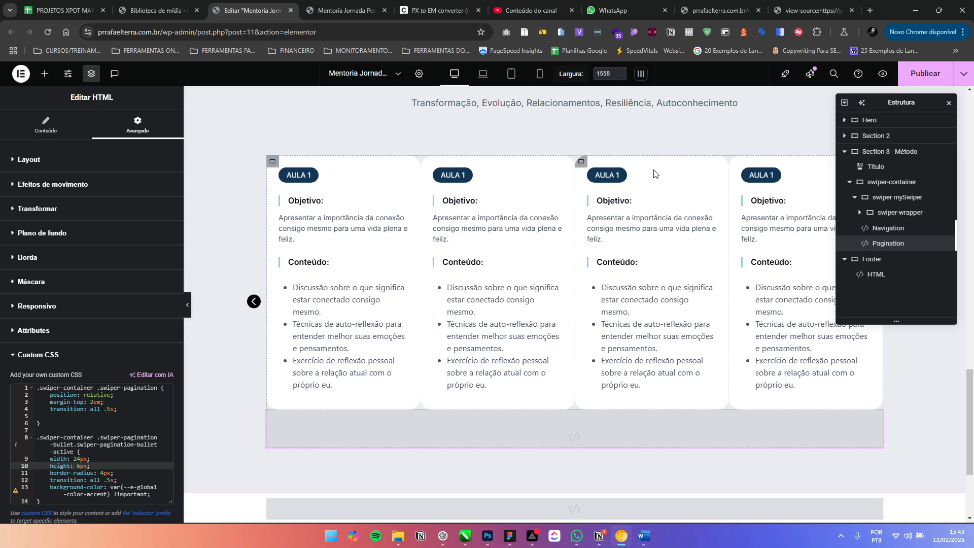
click(911, 75)
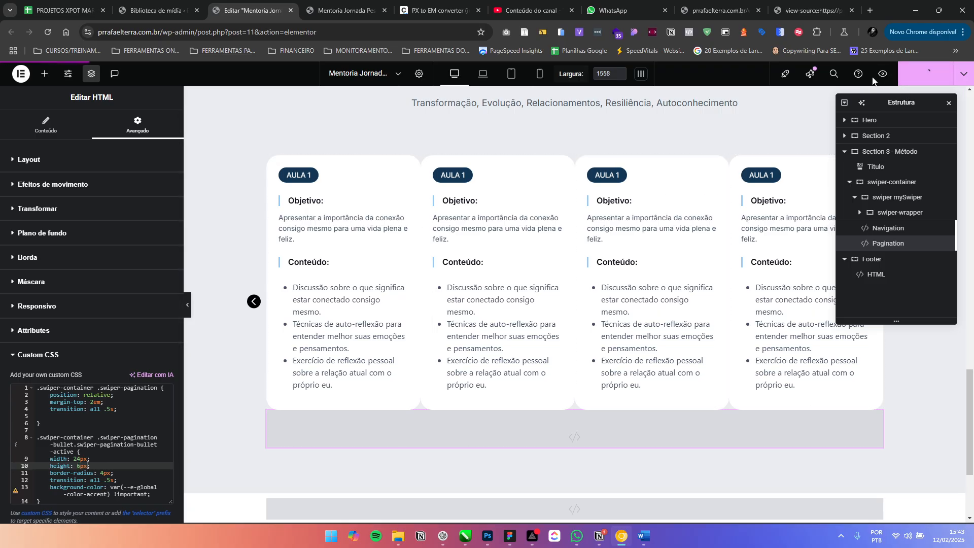
Test the pagination bullets below the lesson cards in the page preview by switching between the slides
click(342, 11)
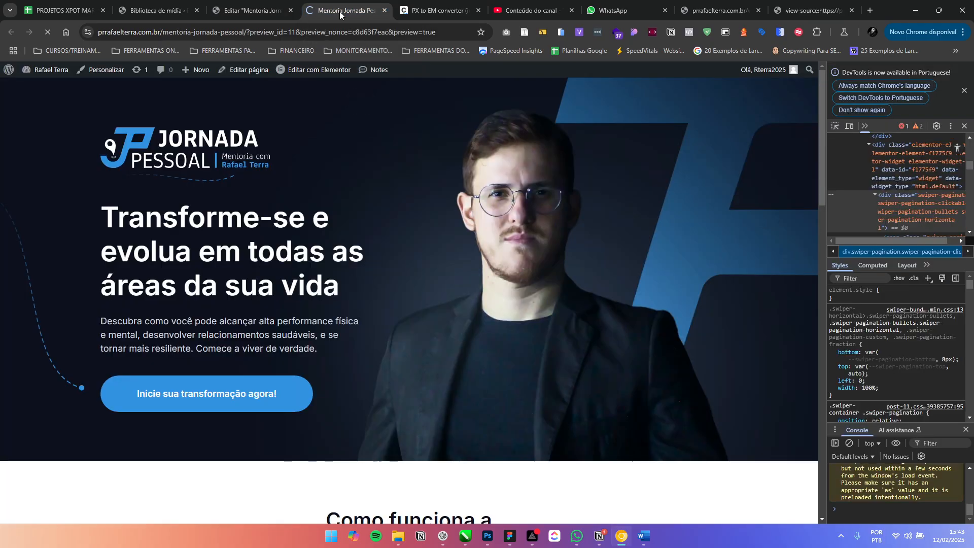
scroll(428, 301, down, 5)
scroll(428, 300, down, 8)
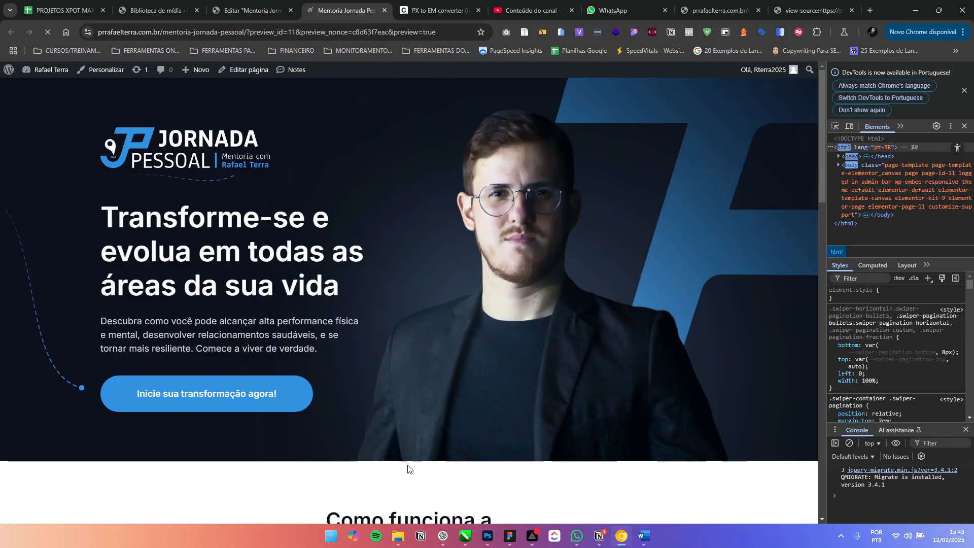
scroll(435, 438, down, 12)
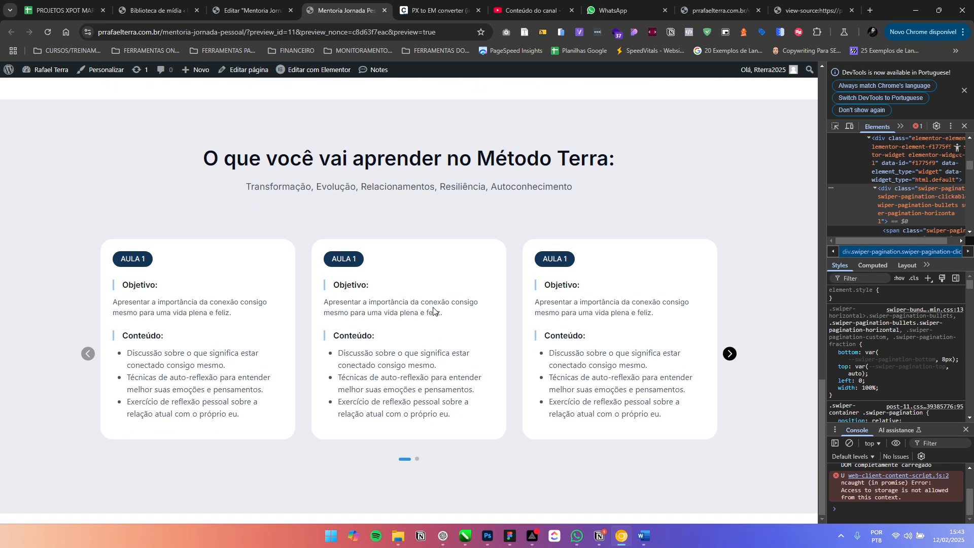
click(418, 460)
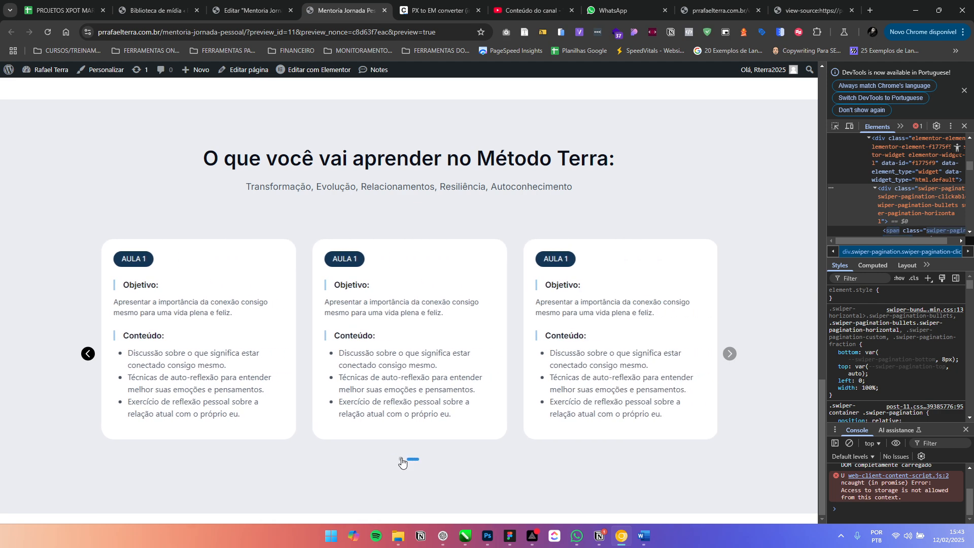
click(401, 460)
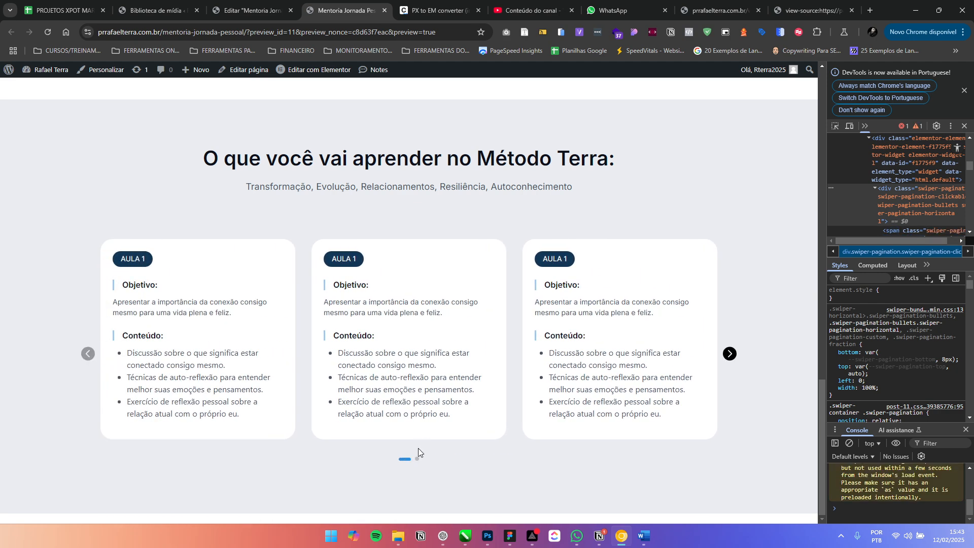
click(417, 459)
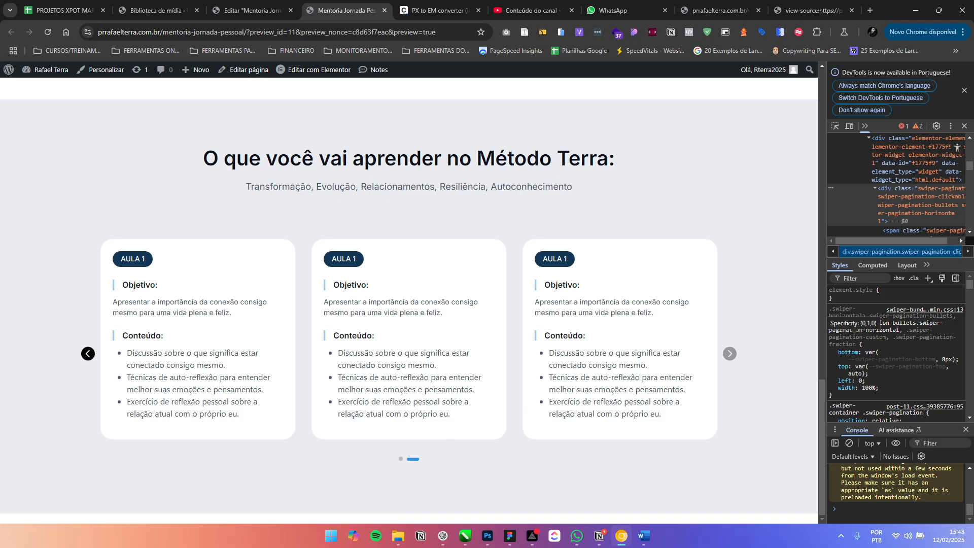
Return to the Elementor editor tab and change the second lesson card's badge title to "aula 2"
key(alt+Tab)
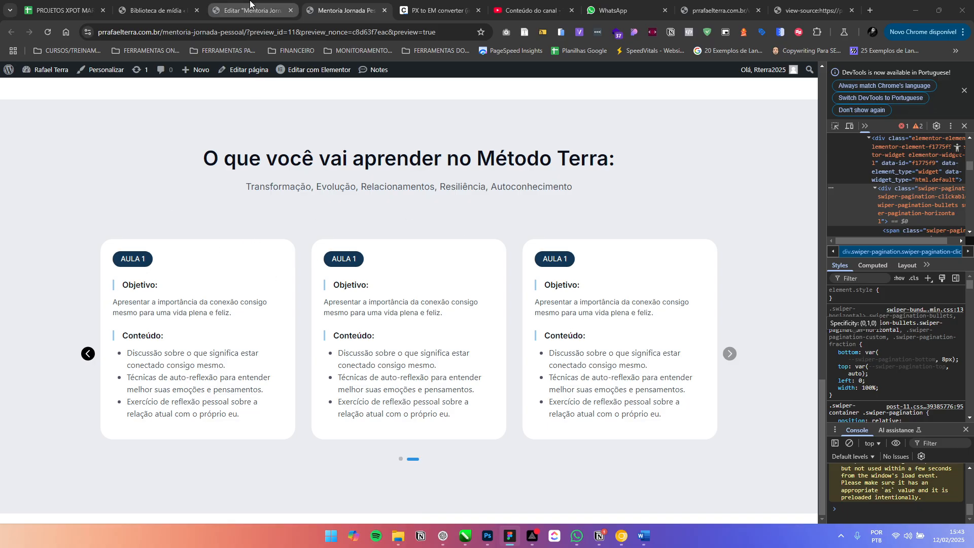
click(251, 6)
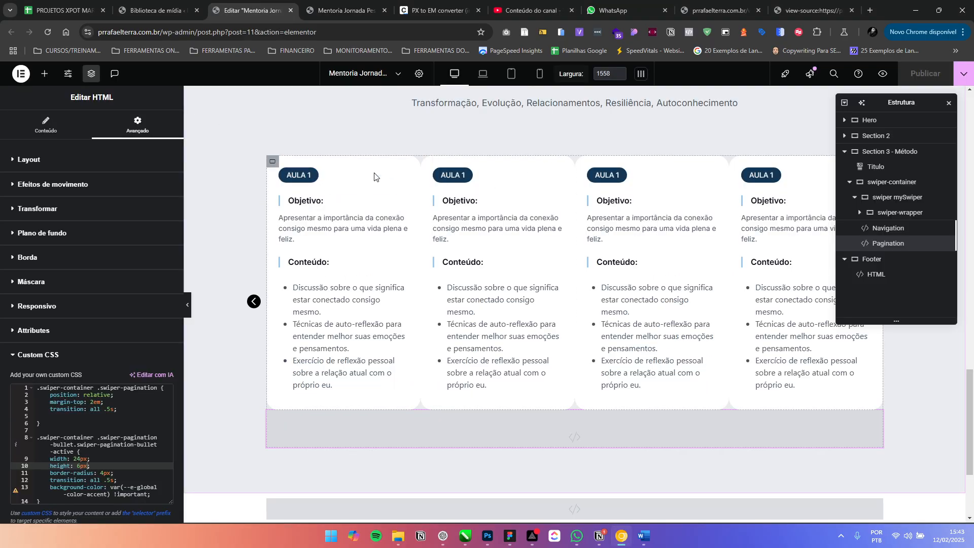
click(453, 175)
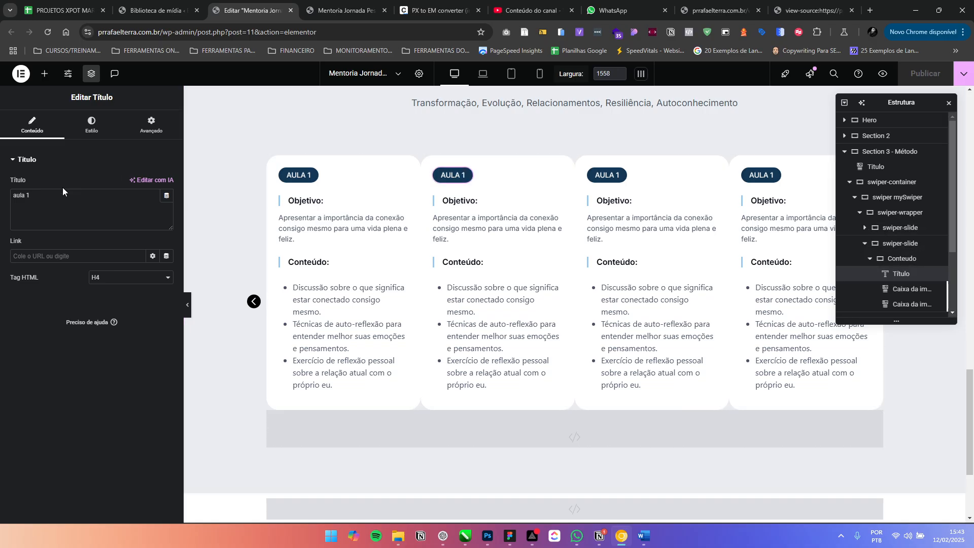
click(38, 196)
key(BackSpace)
text(2)
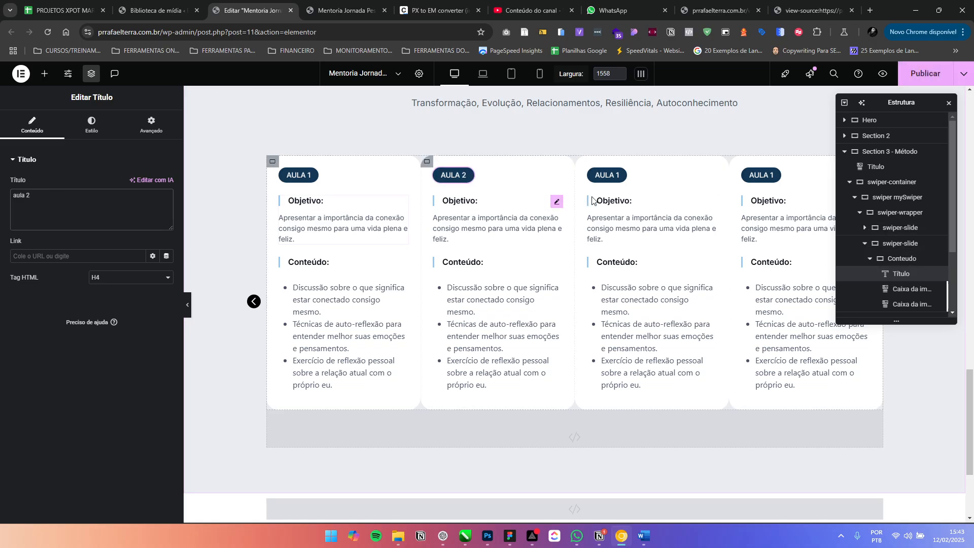
Change the badge titles to "aula 3" on the third lesson card and "aula 4" on the fourth
click(57, 197)
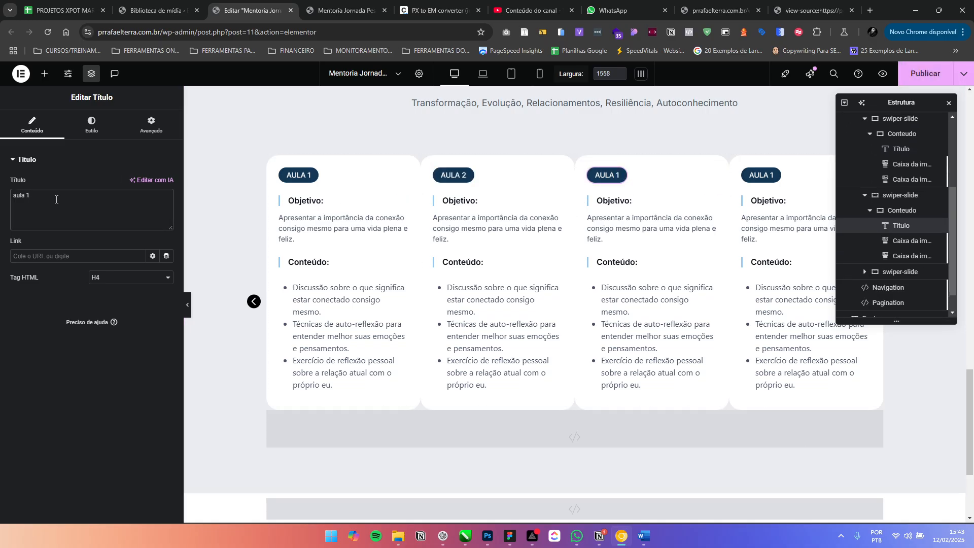
key(BackSpace)
text(2)
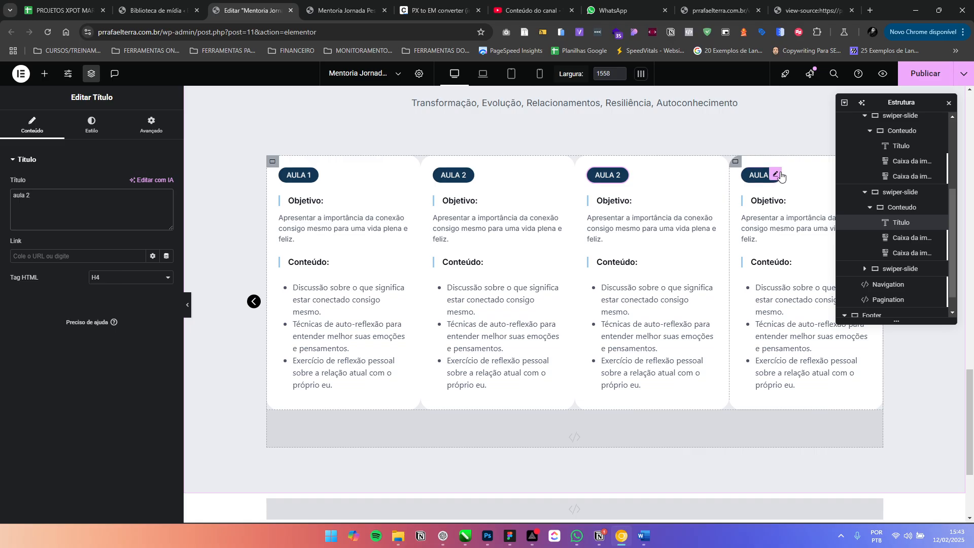
click(774, 175)
click(79, 200)
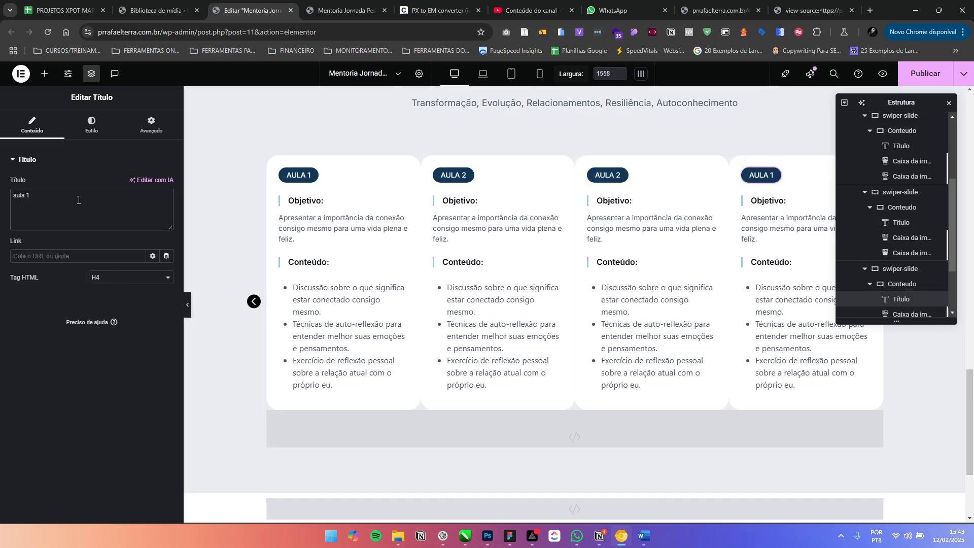
key(BackSpace)
text(4)
click(623, 177)
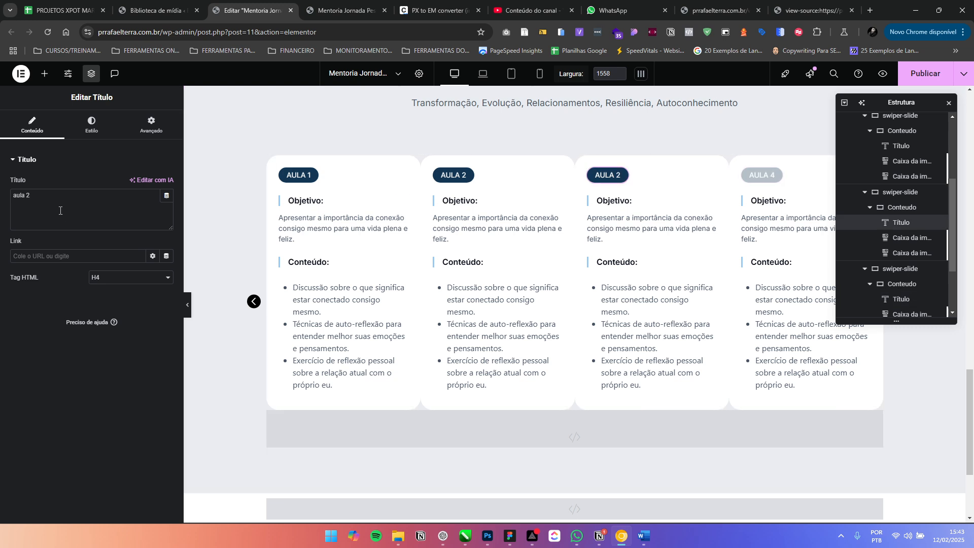
click(58, 204)
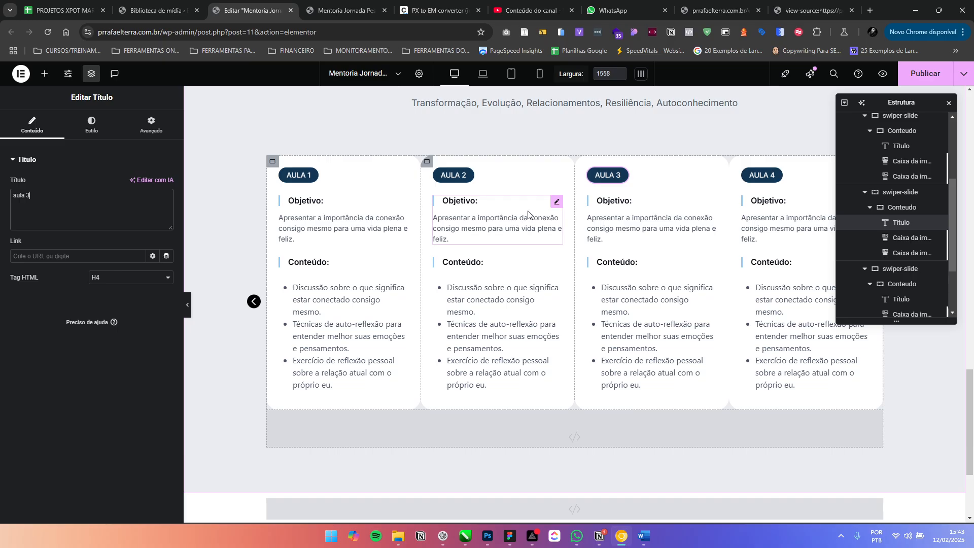
Copy the "Esta mentoria é ideal para:" heading from Section 2 and paste it below the AULA 1 badge in the first card
key(alt+Tab)
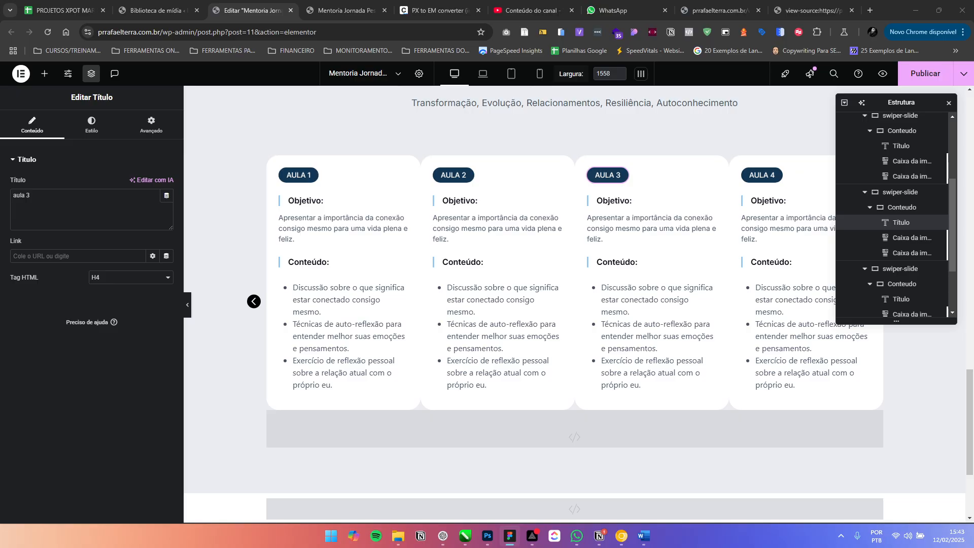
scroll(463, 156, up, 7)
scroll(312, 335, down, 6)
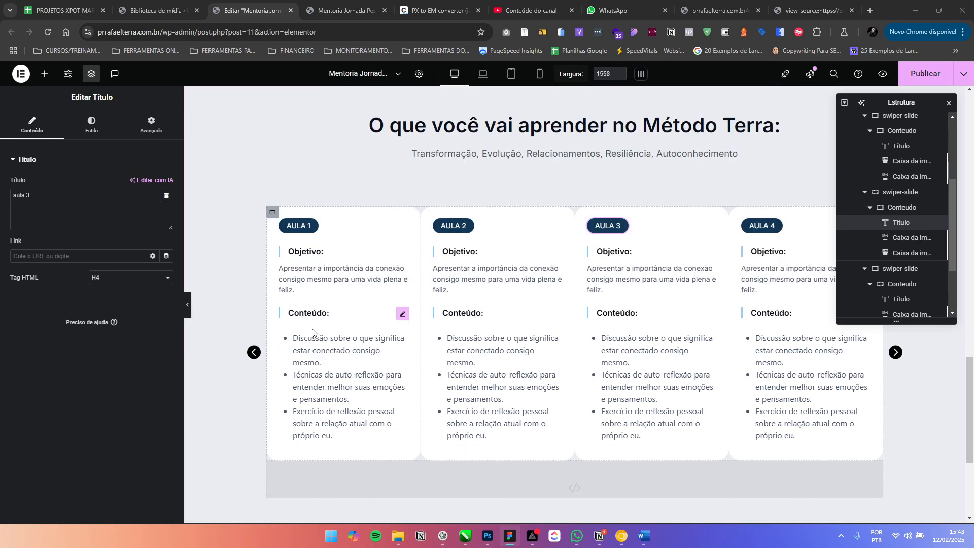
scroll(348, 228, up, 10)
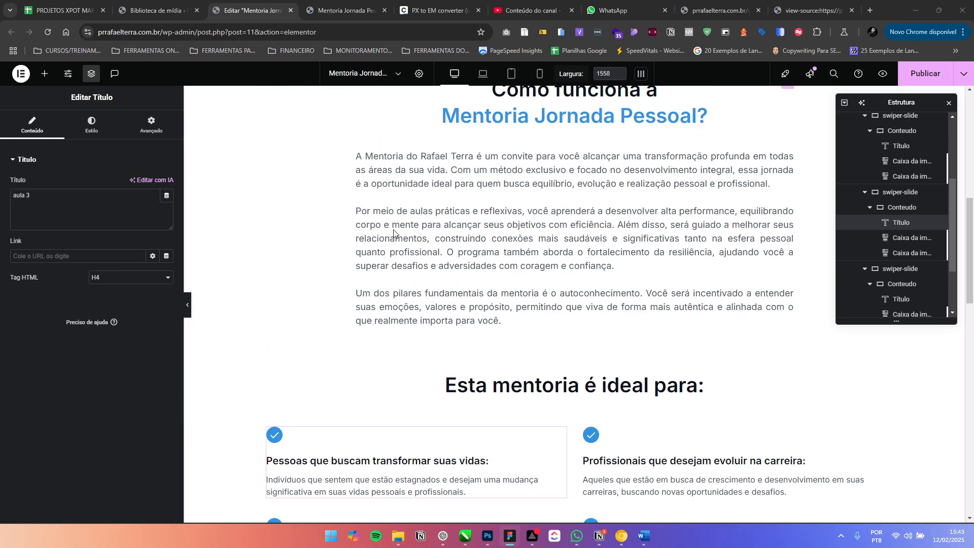
scroll(425, 252, down, 5)
click(518, 237)
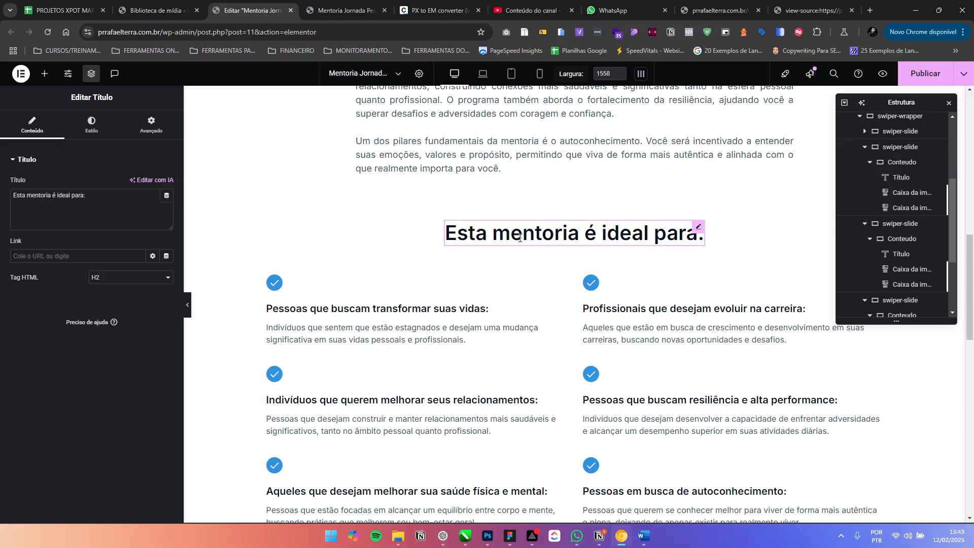
right_click(519, 237)
click(548, 282)
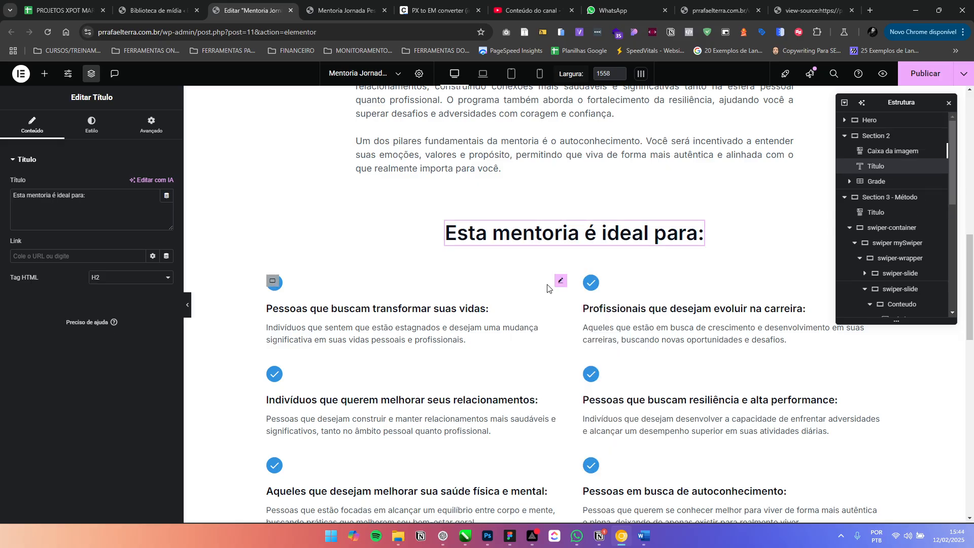
scroll(342, 223, down, 11)
right_click(310, 172)
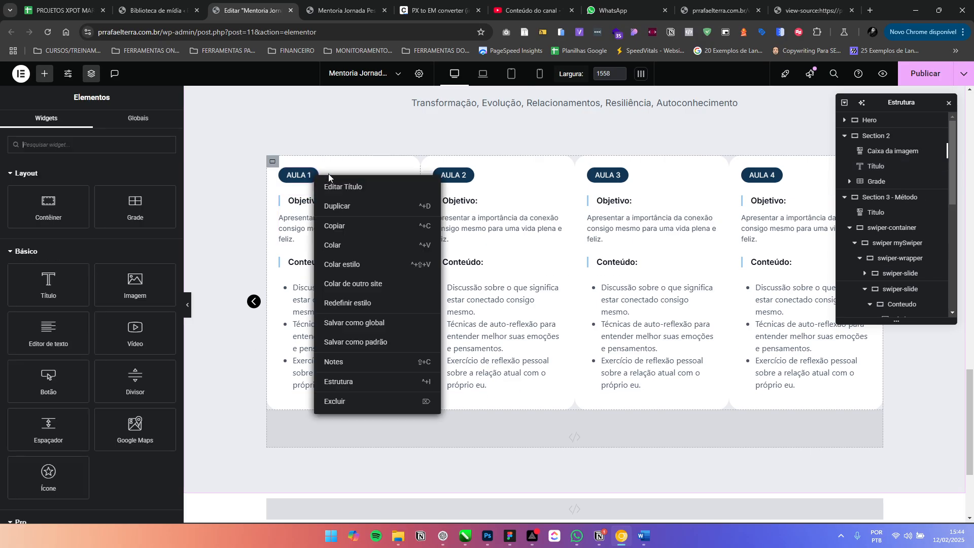
click(345, 245)
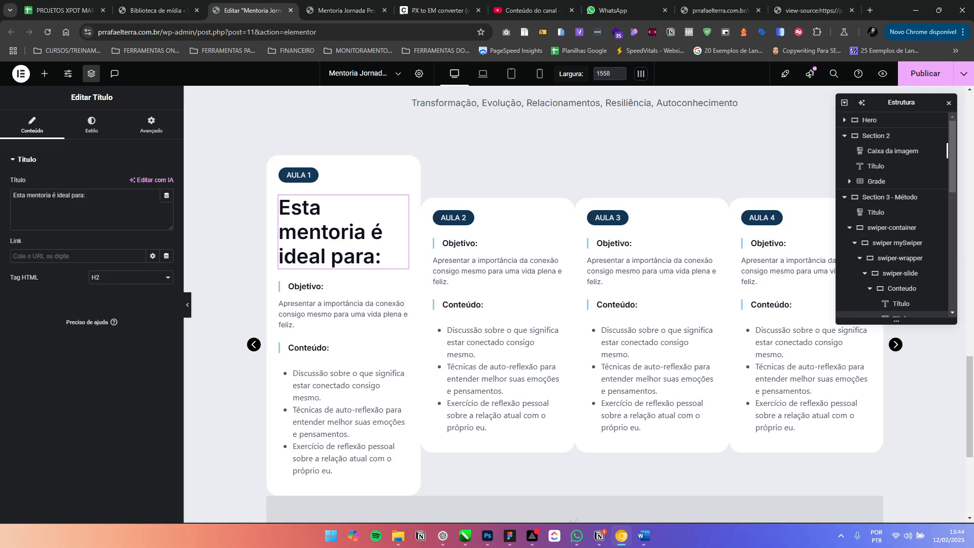
Set the pasted heading in the AULA 1 card to HTML tag H3 with a font size of 1.25 rem
key(alt+Tab)
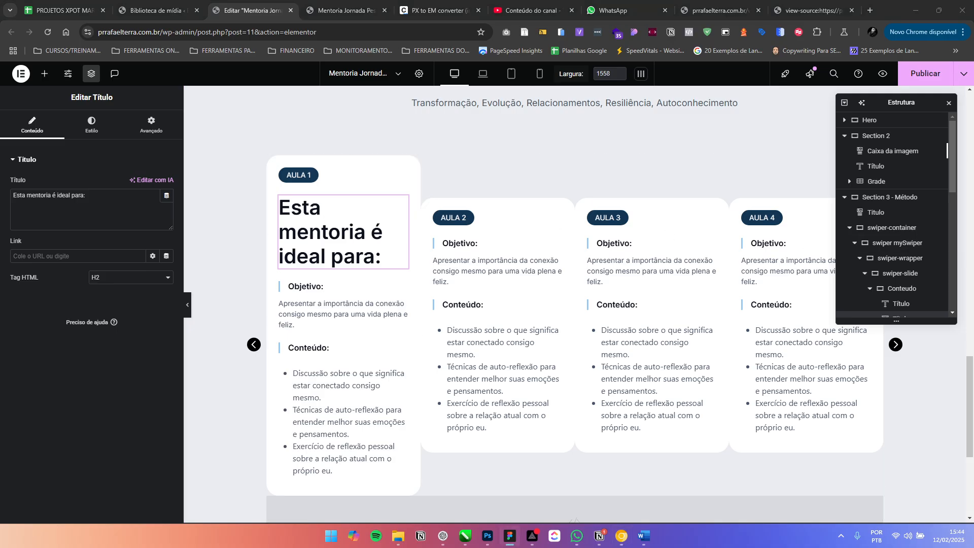
click(94, 127)
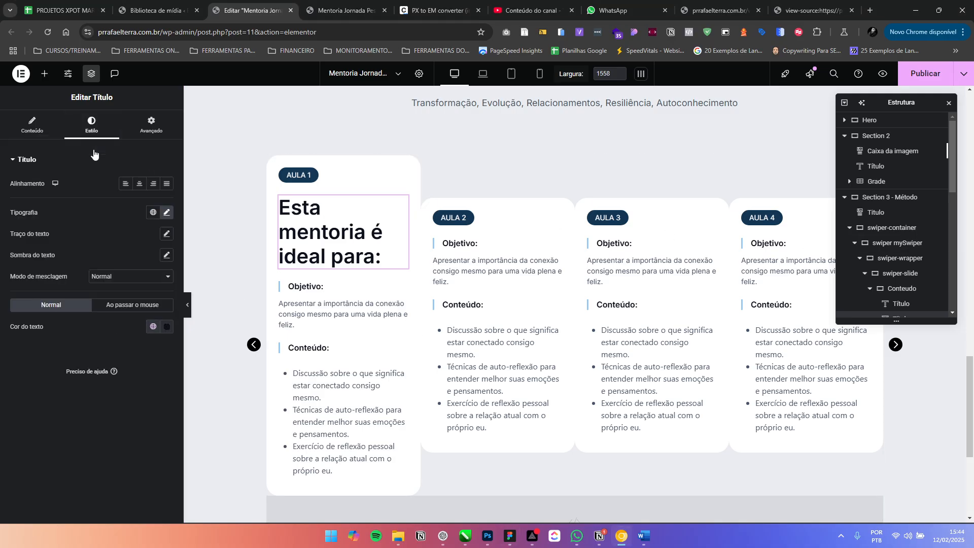
click(44, 128)
click(133, 279)
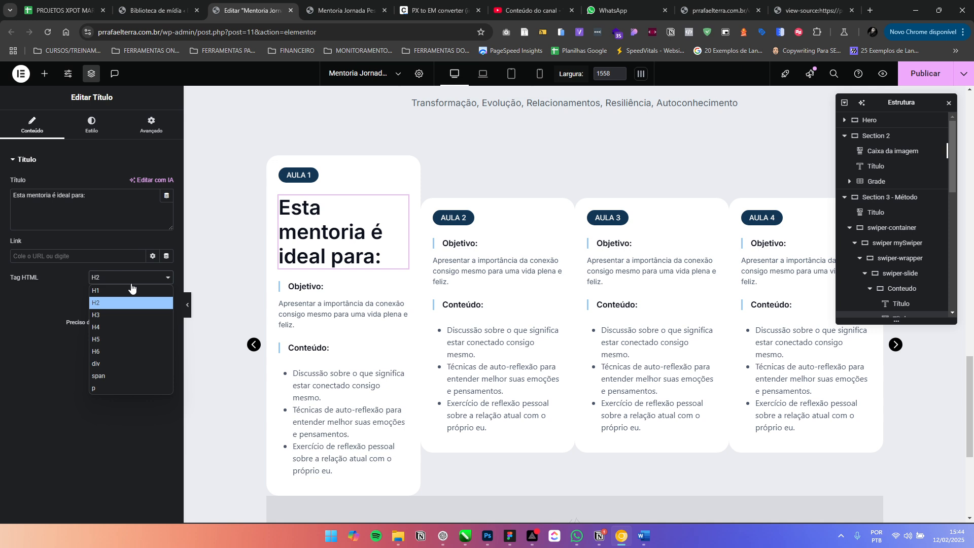
click(117, 313)
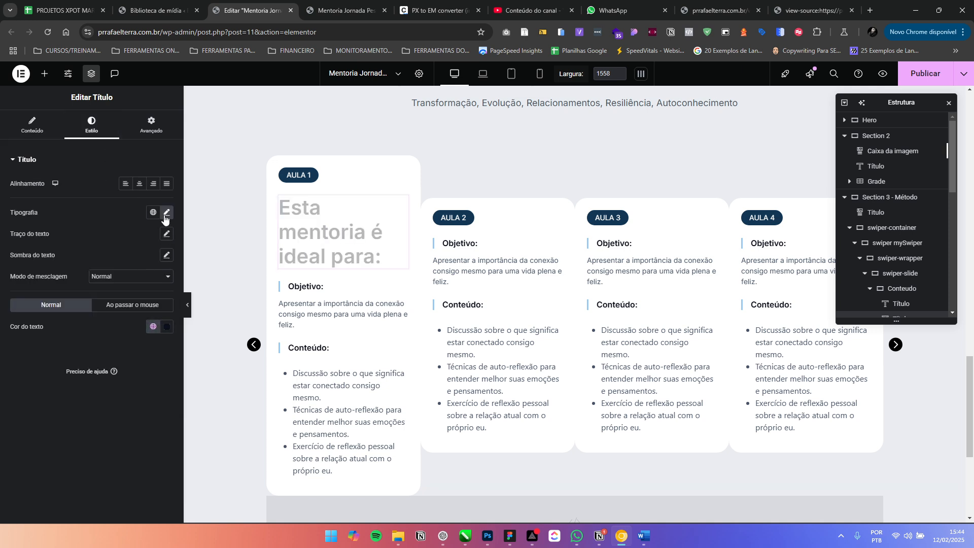
click(165, 217)
drag(150, 292, 123, 297)
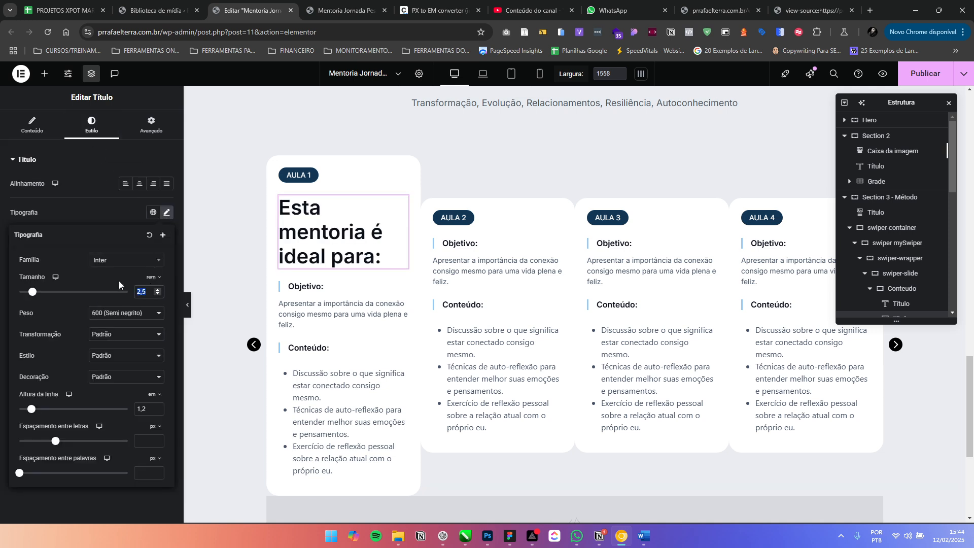
text(1.25)
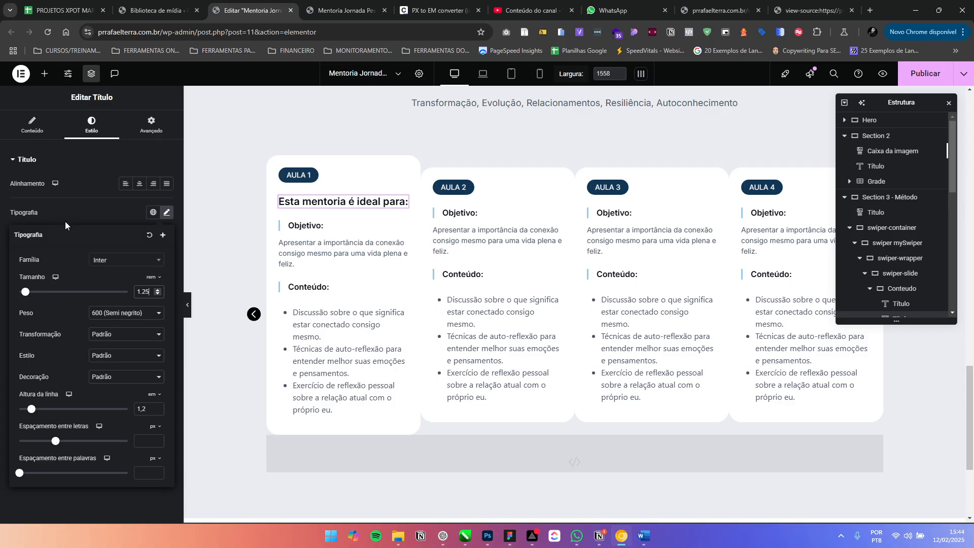
click(102, 206)
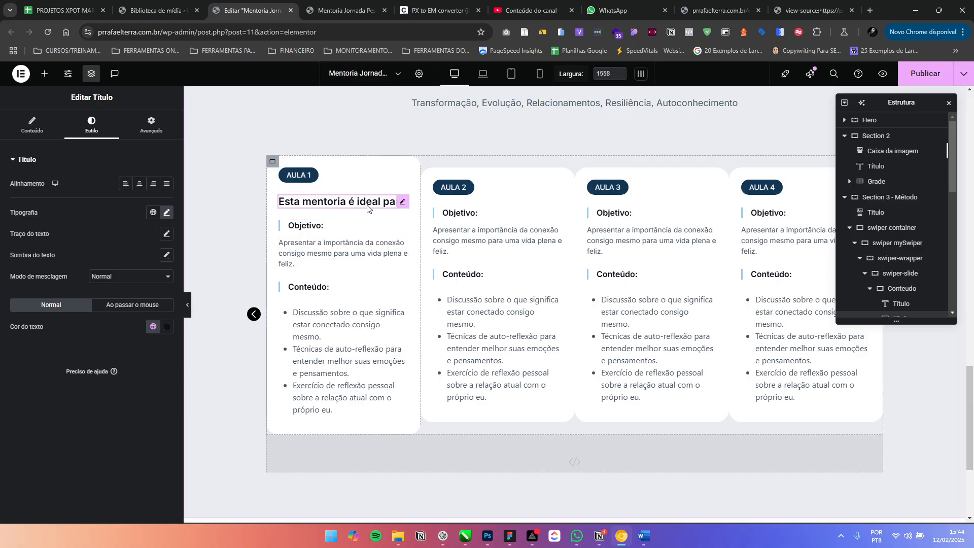
Copy the restyled heading from the AULA 1 card and paste it below the AULA 2, AULA 3 and AULA 4 badges
right_click(382, 204)
click(388, 255)
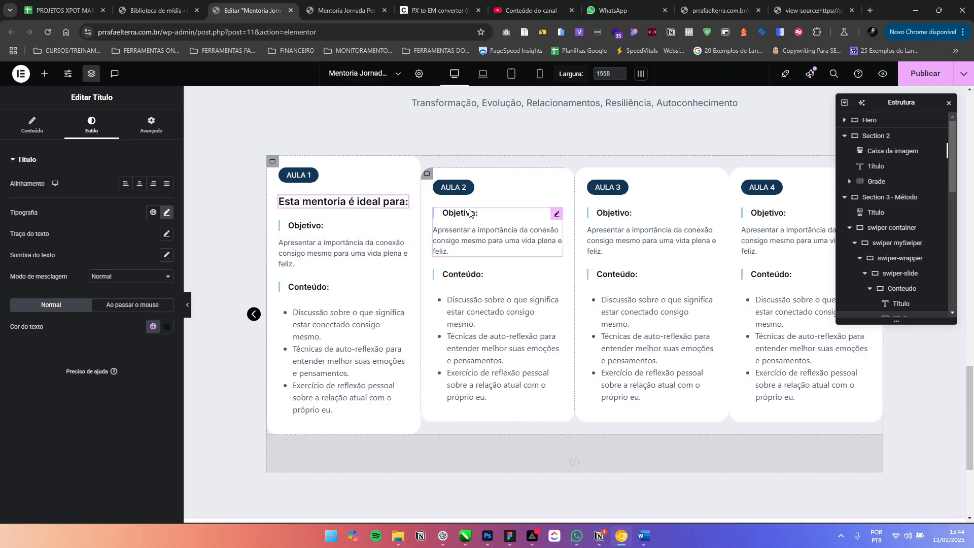
right_click(467, 191)
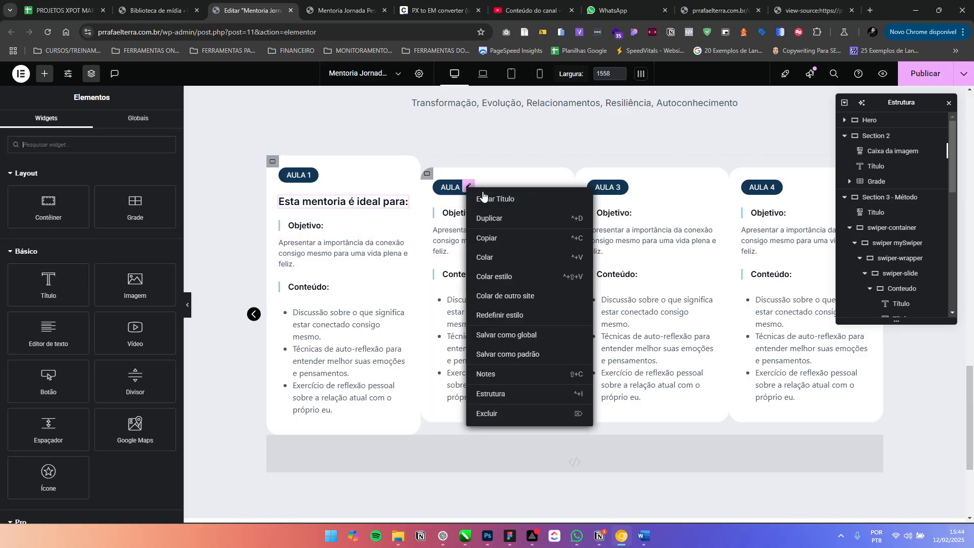
click(492, 253)
right_click(622, 192)
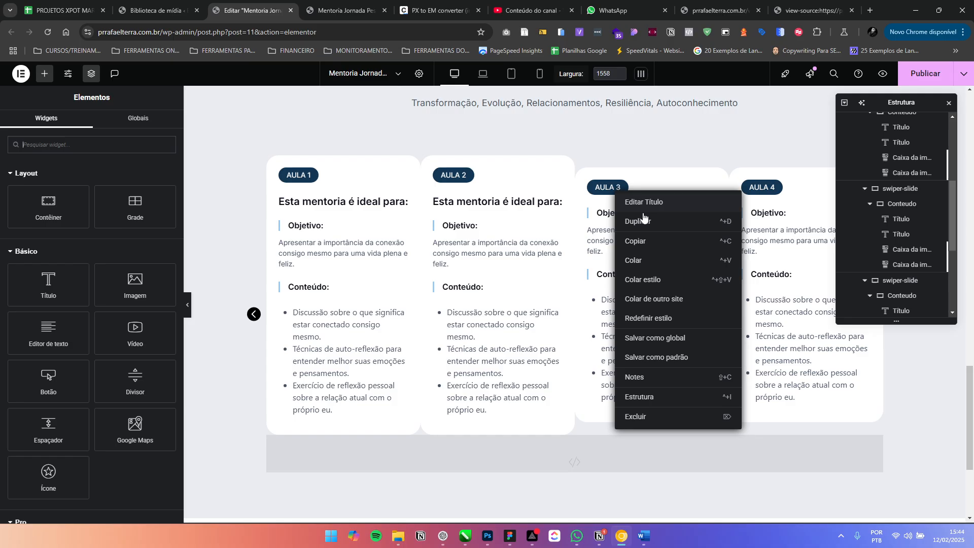
click(644, 251)
right_click(762, 187)
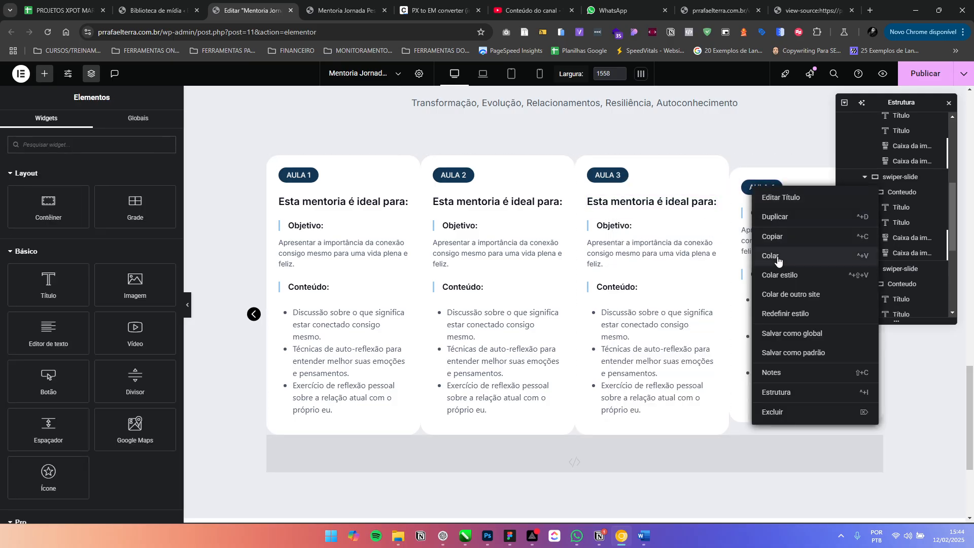
click(790, 247)
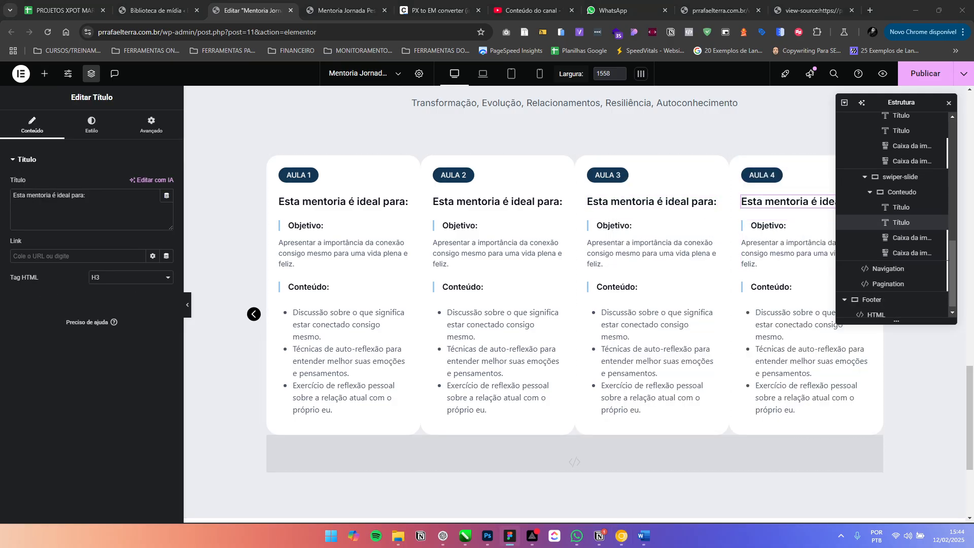
Replace the AULA 2 card's heading text with "Explorando as raízes do desenvolvimento pessoal"
click(496, 204)
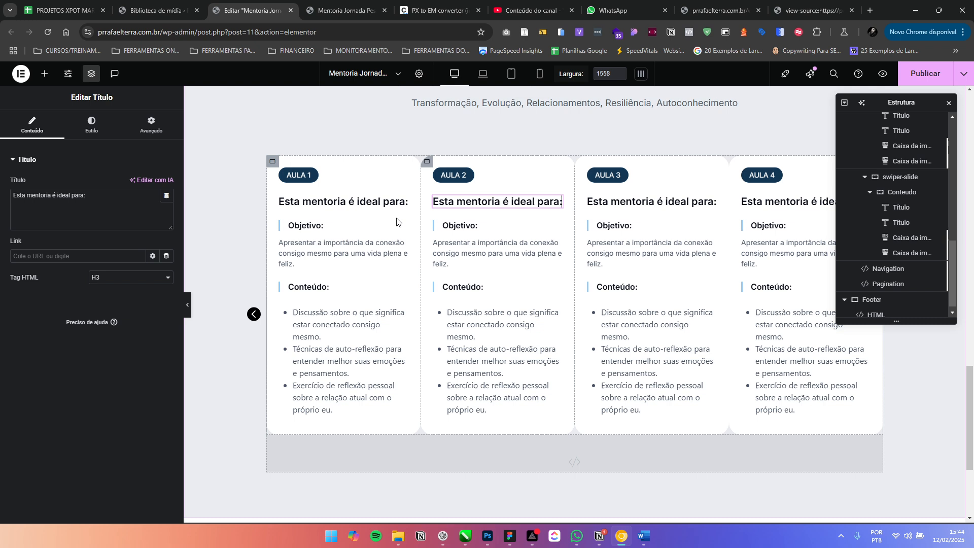
triple_click(112, 202)
text(Explorando as raízes do desenvolvimento pessoal)
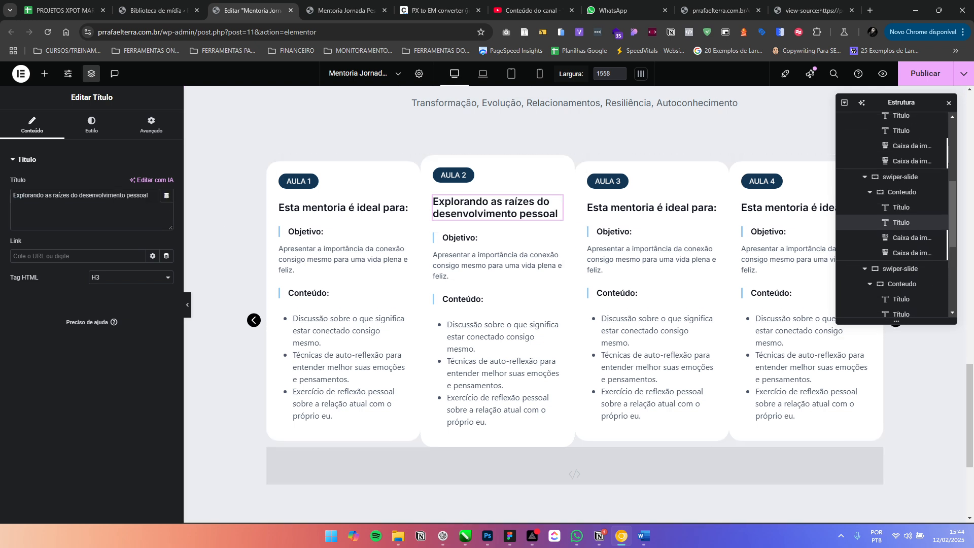
Replace the AULA 2 card's Objetivo description with "Compreender as bases do desenvolvimento pessoal e como elas influenciam a autoestima."
click(535, 277)
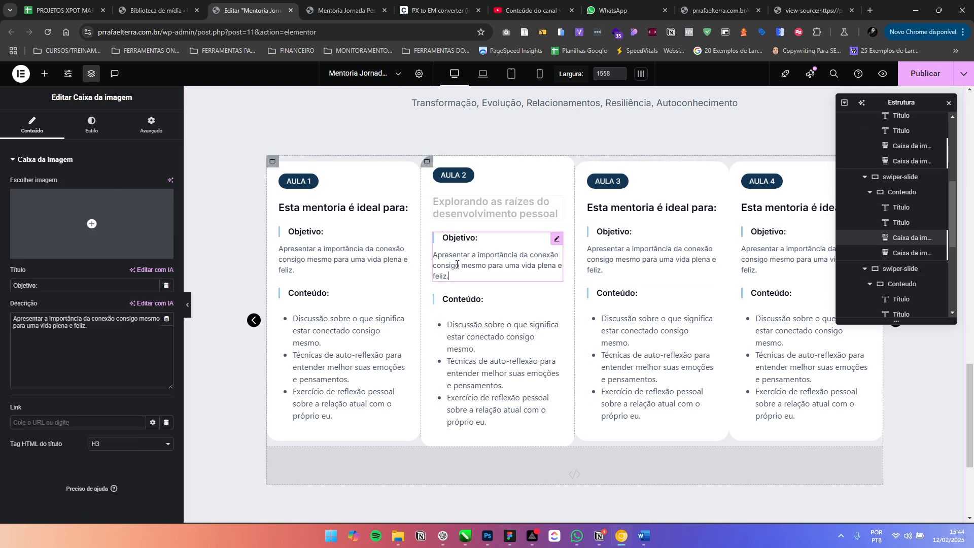
triple_click(78, 315)
key(BackSpace)
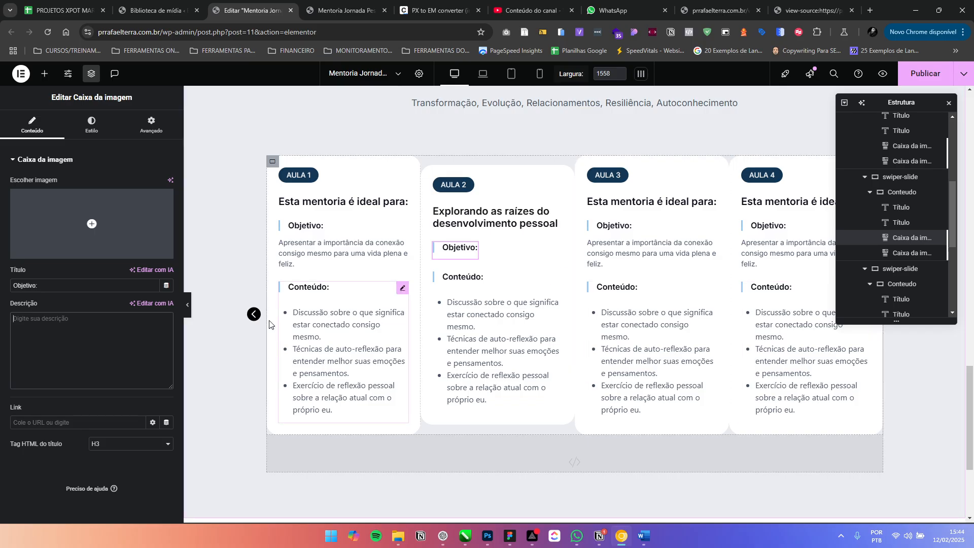
key(ctrl+z)
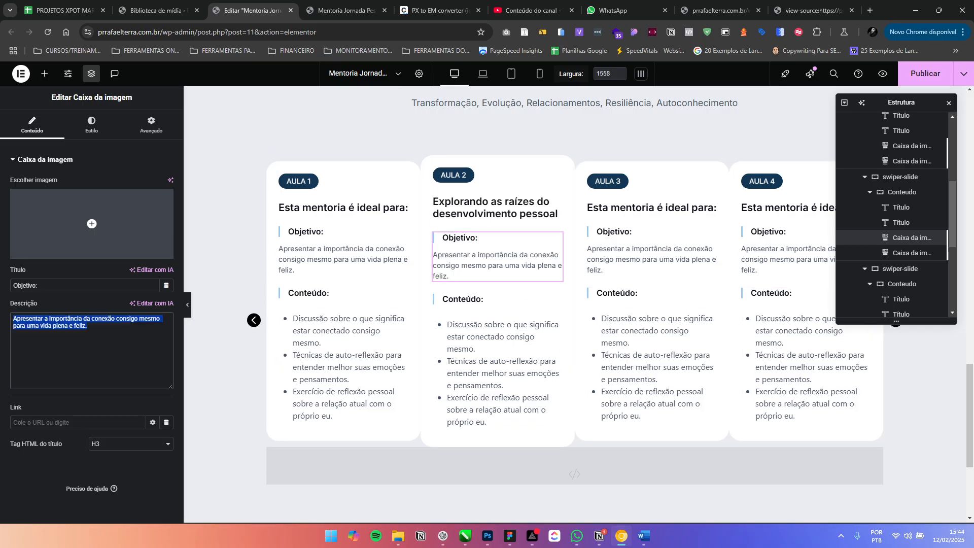
key(alt+Tab)
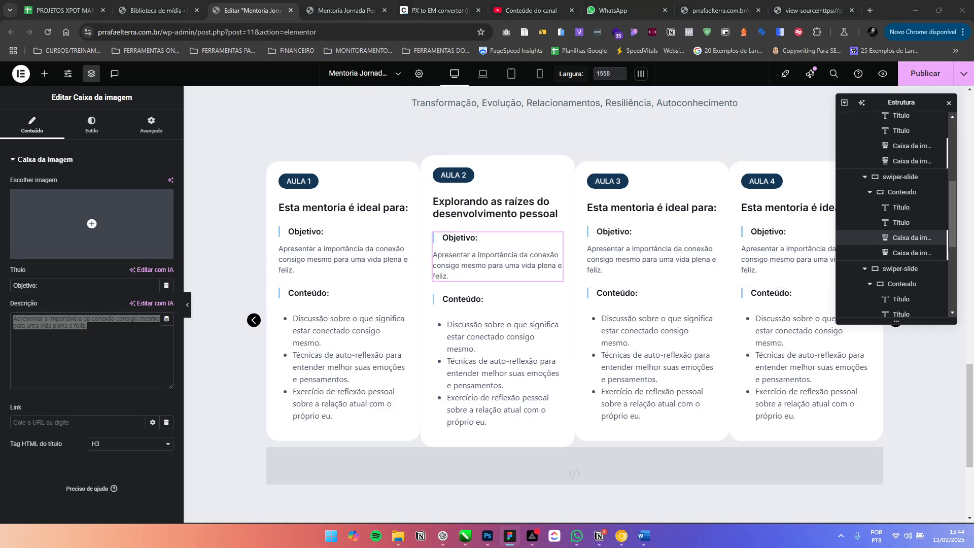
key(alt+Tab)
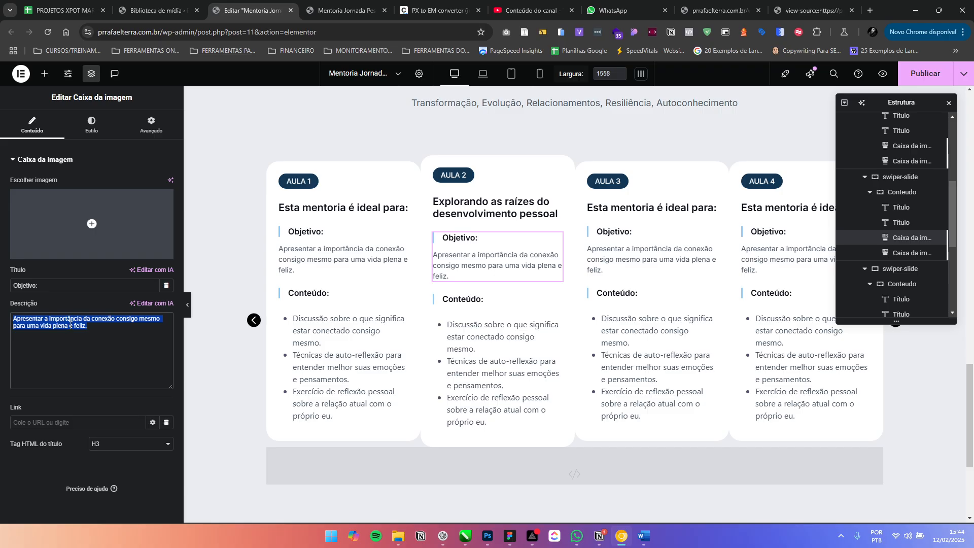
text(Compreender as bases do desenvolvimento pessoal e como elas influenciam a autoestima.)
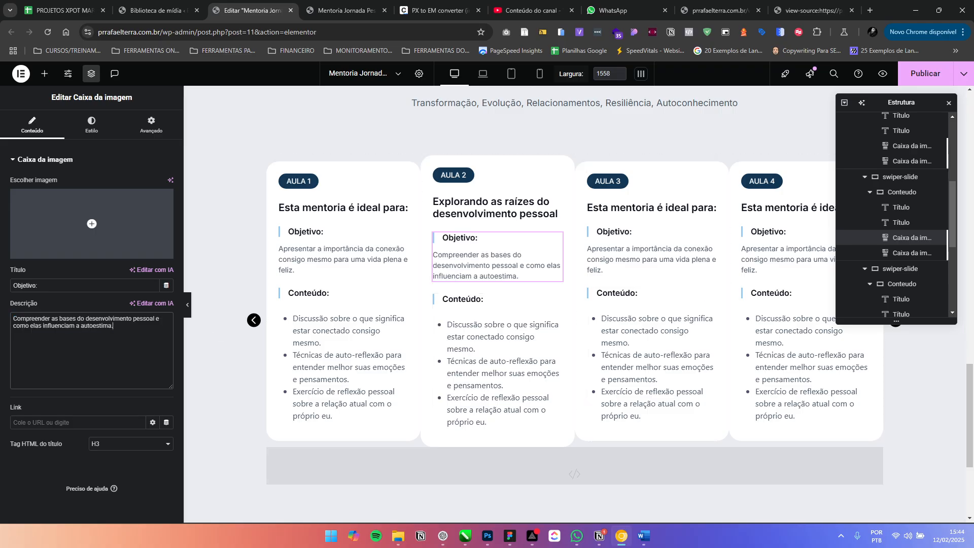
Copy "Estudo dos princípios fundamentais do desenvolvimento pessoal." from the Figma design and paste it over the AULA 2 card's first Conteúdo list item
key(alt+Tab)
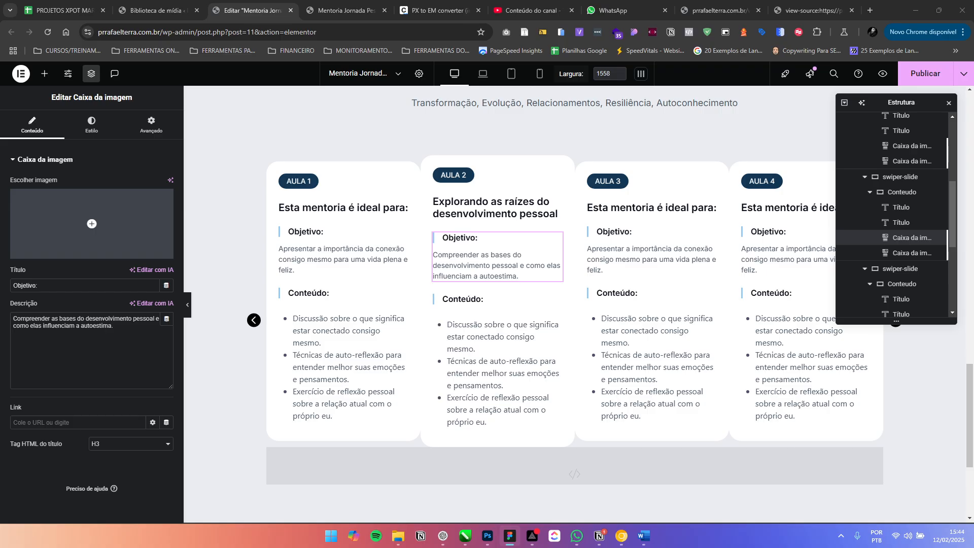
key(alt+Tab)
key(alt+Tab)
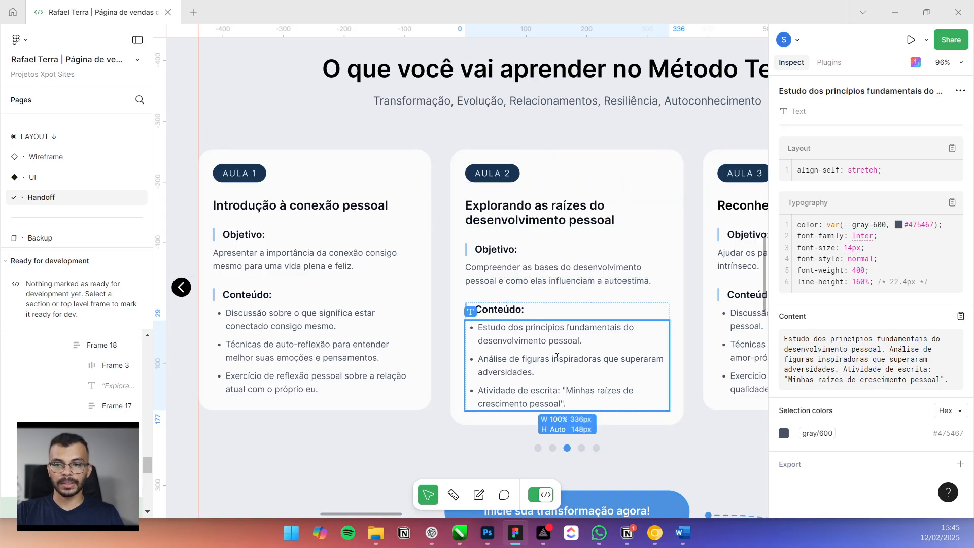
drag(586, 345, 477, 327)
key(ctrl+c)
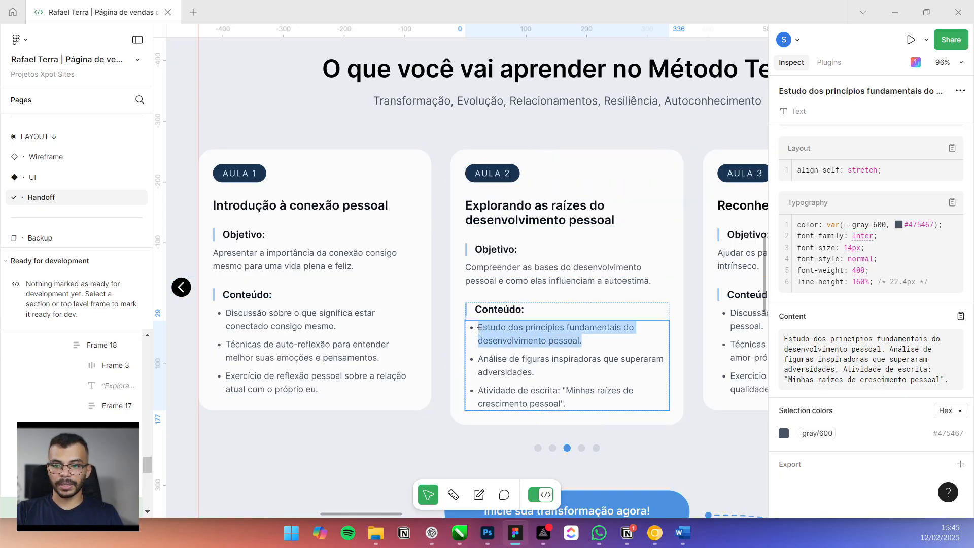
key(alt)
mouse_move(518, 534)
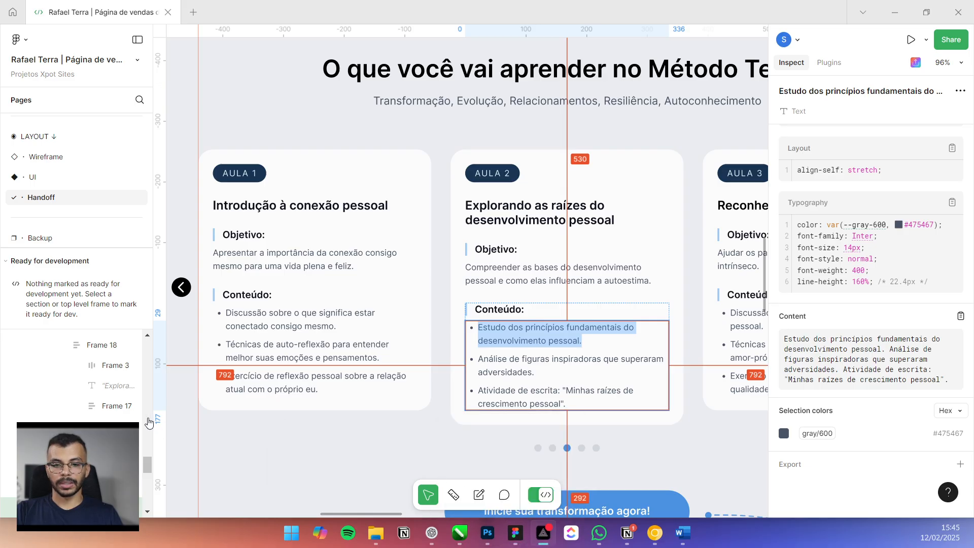
key(alt+Tab)
click(446, 329)
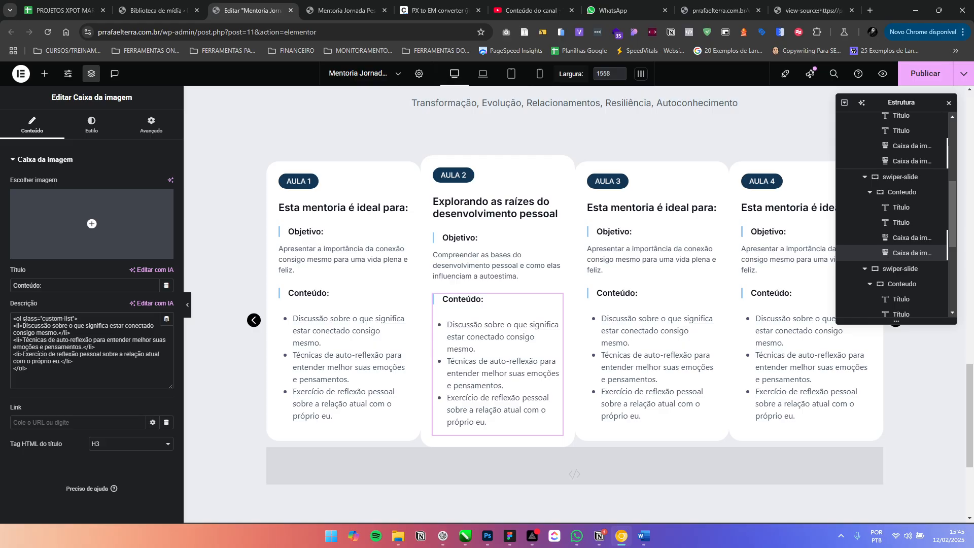
drag(23, 325, 55, 333)
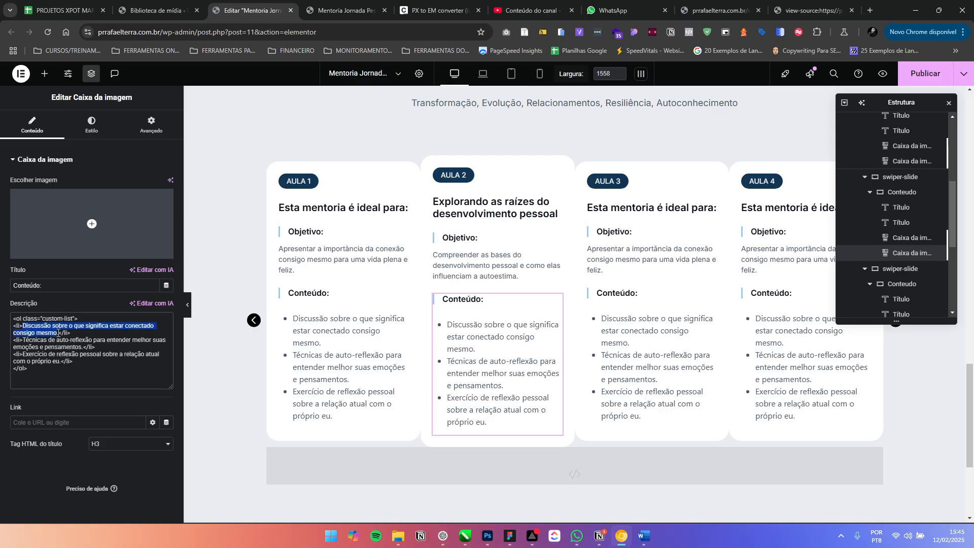
key(ctrl+v)
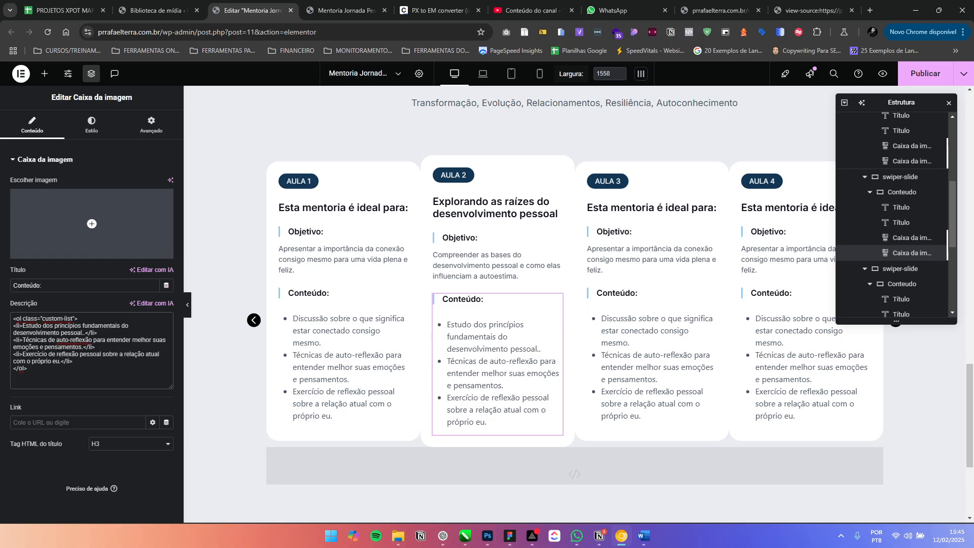
Replace the second Conteúdo list item in the AULA 2 card with "Análise de figuras inspiradoras que superaram adversidades."
key(alt+Tab)
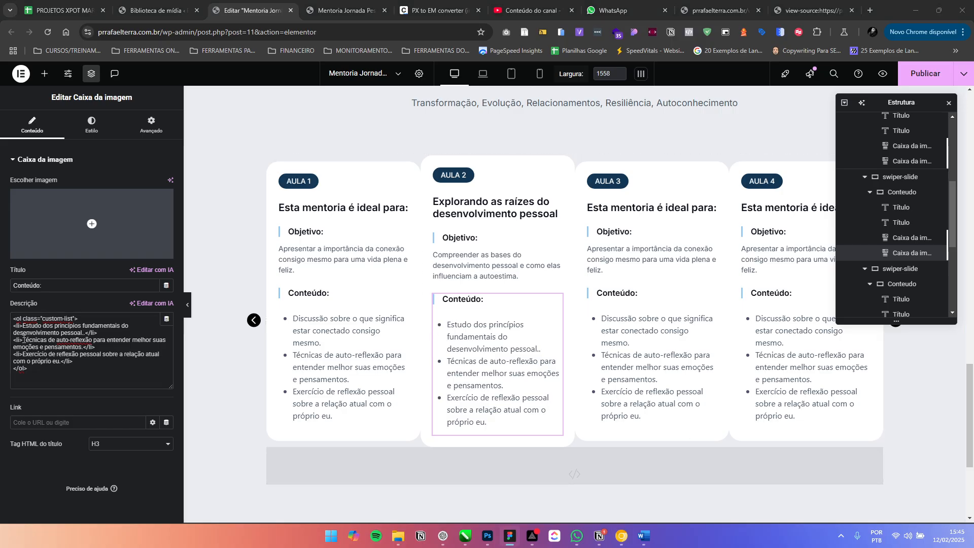
drag(23, 340, 83, 349)
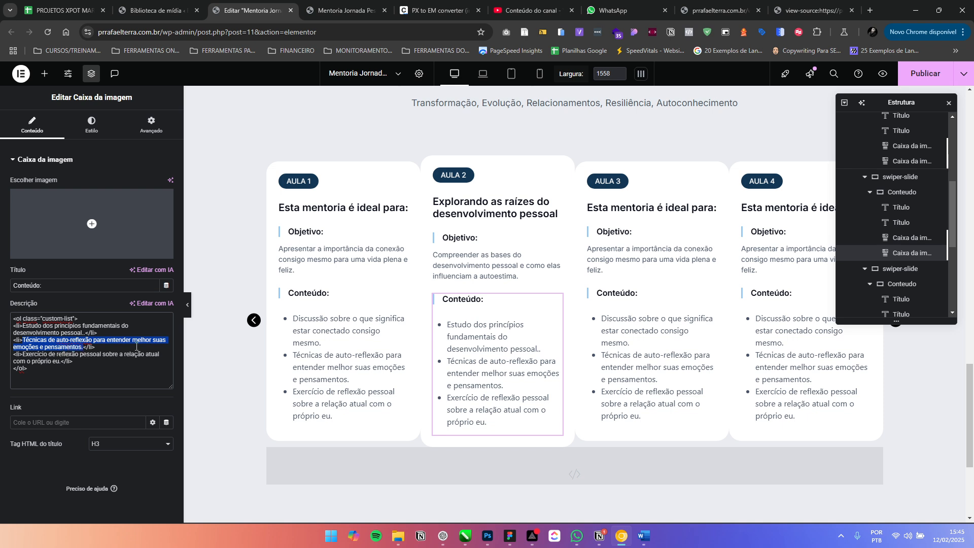
text(Análise de figuras inspiradoras que superaram adversidades.)
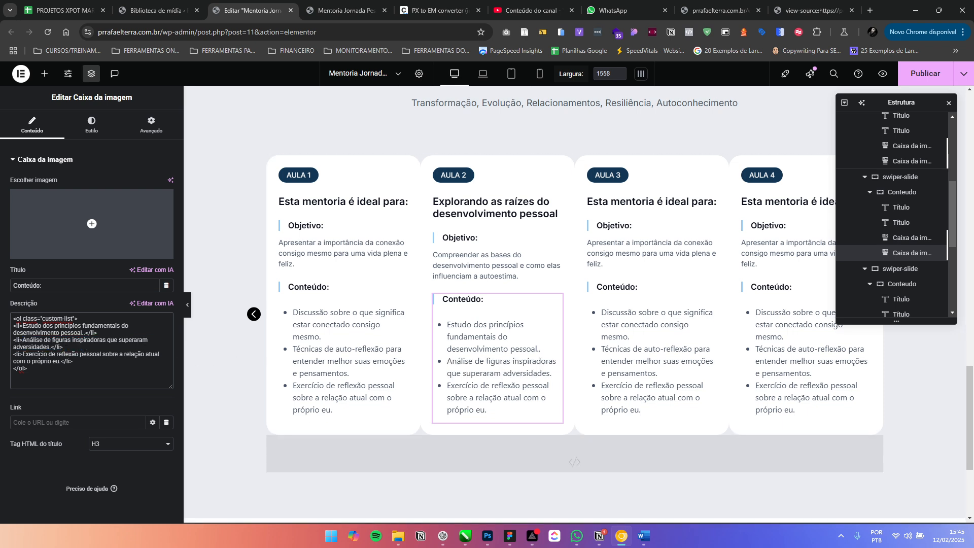
Replace the third Conteúdo list item's text in the AULA 2 card with 'Atividade de escrita: "Minhas raízes de crescimento pessoal"'
key(alt+Tab)
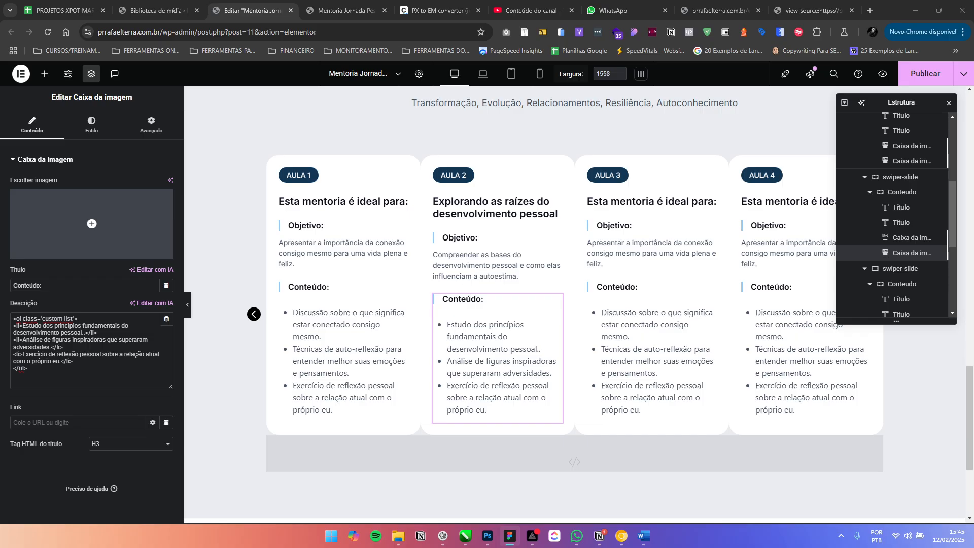
drag(22, 353, 59, 362)
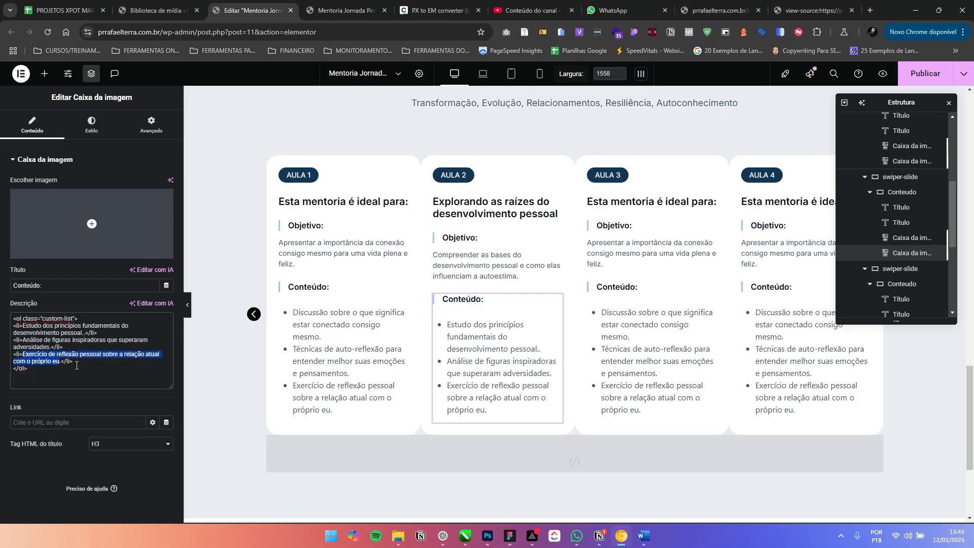
click(60, 362)
drag(60, 362, 23, 354)
text(Atividade de escrita: "Minhas raízes de crescimento pessoal")
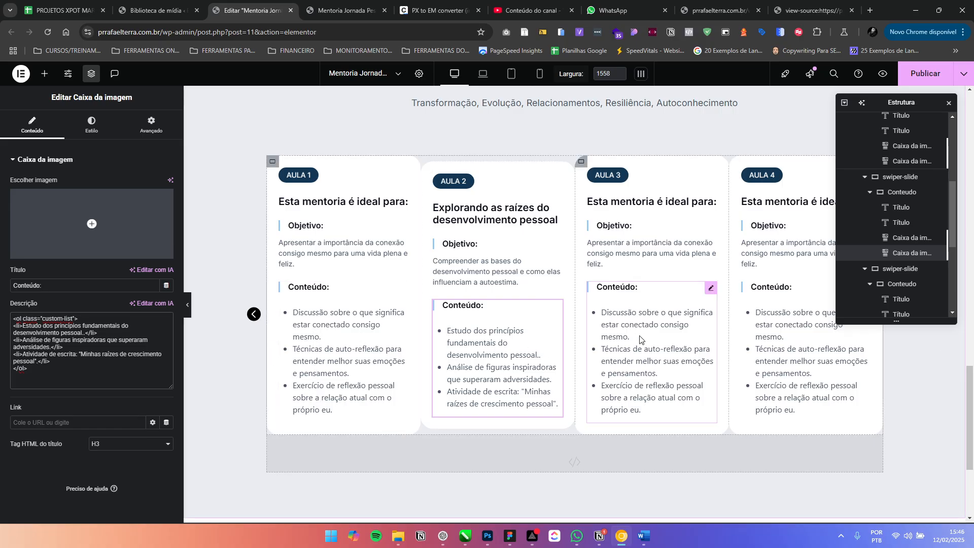
Replace the AULA 3 card's heading text with "Reconhecendo o valor pessoal"
click(610, 330)
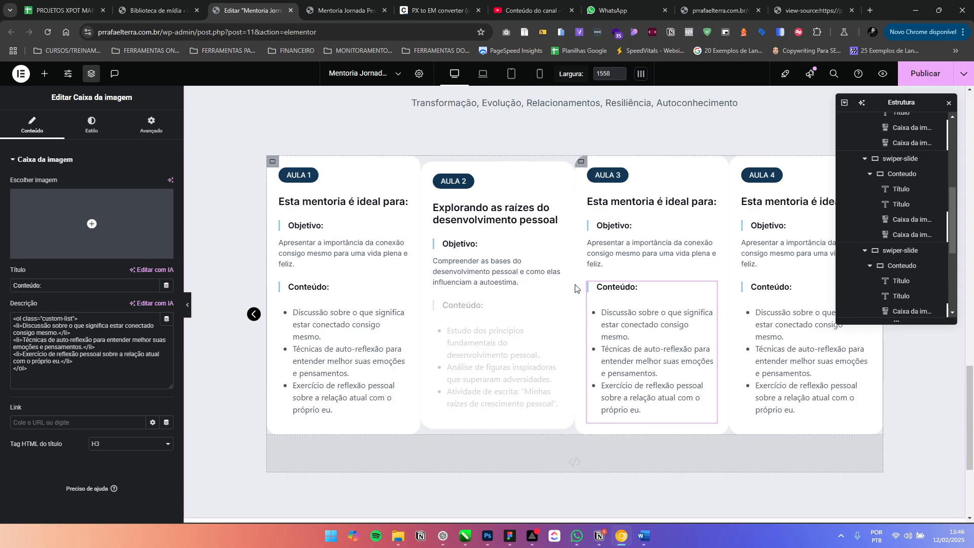
click(713, 202)
key(alt+Tab)
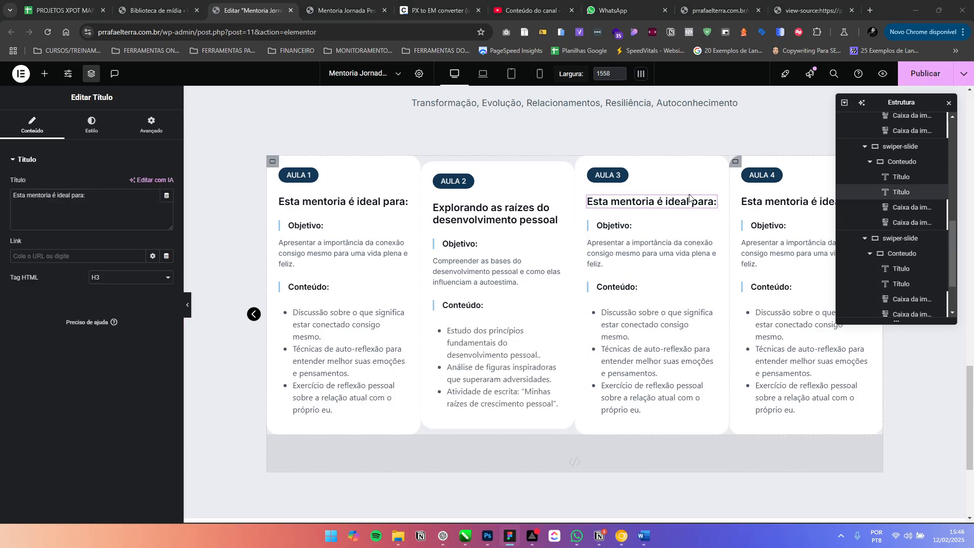
key(alt+Tab)
click(112, 213)
key(ctrl+a)
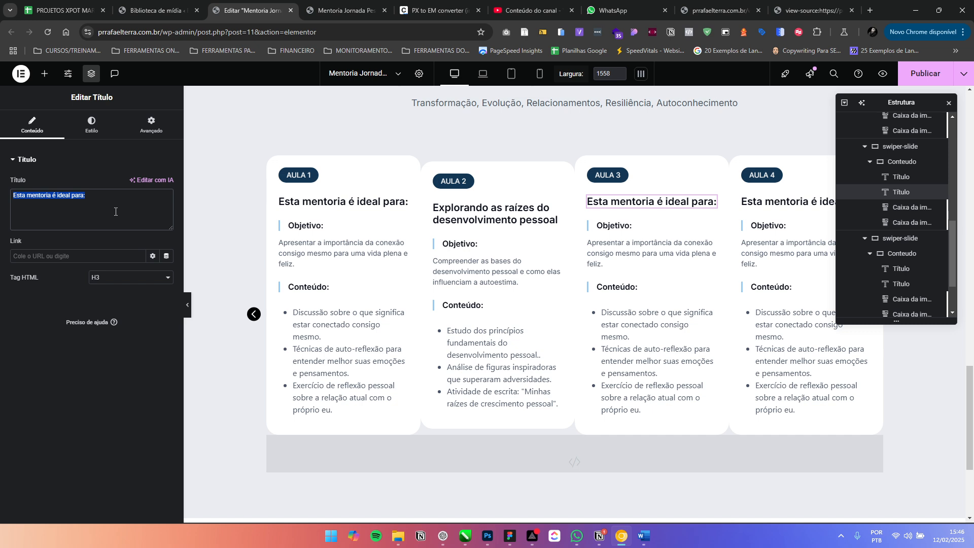
text(Reconhecendo o valor pessoal)
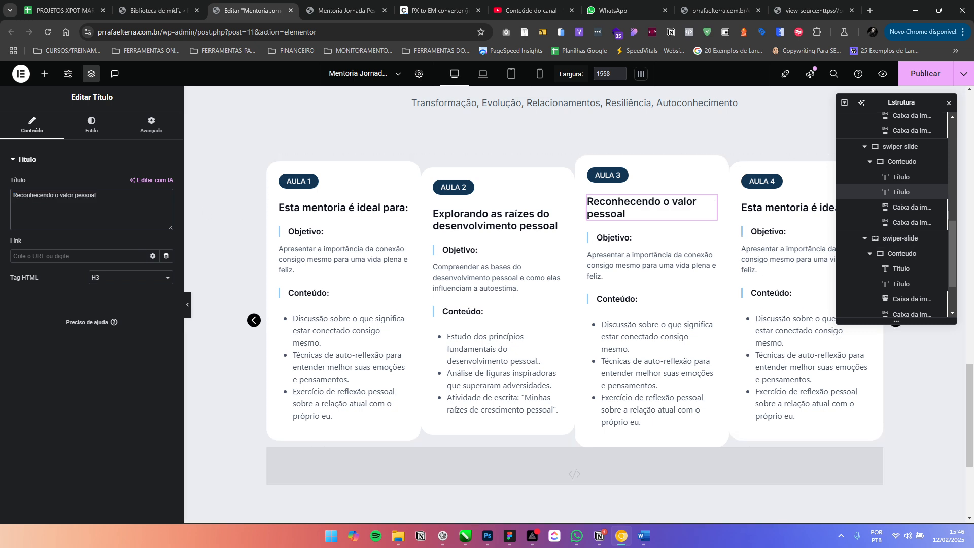
Replace the AULA 3 card's Objetivo description with "Ajudar os participantes a reconhecerem seu valor intrínseco."
key(alt+Tab)
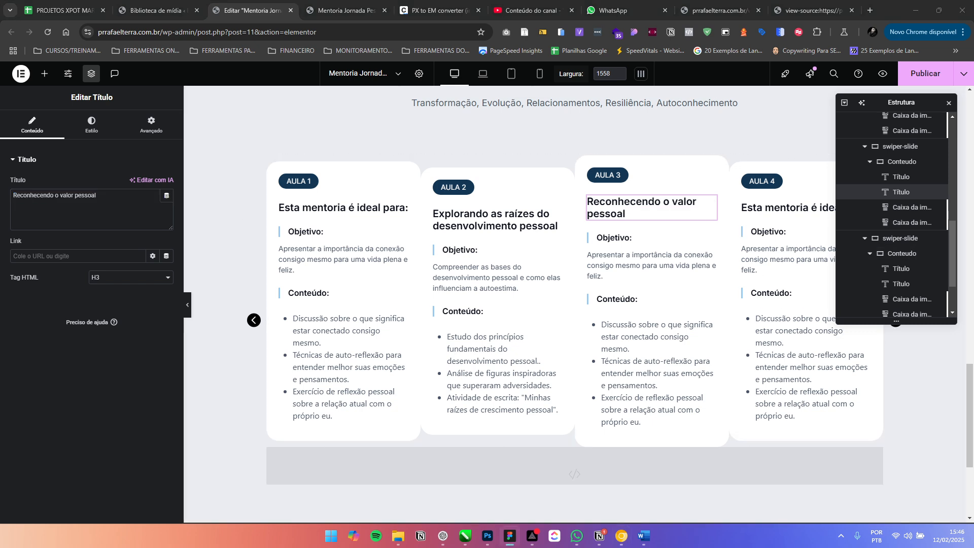
click(653, 253)
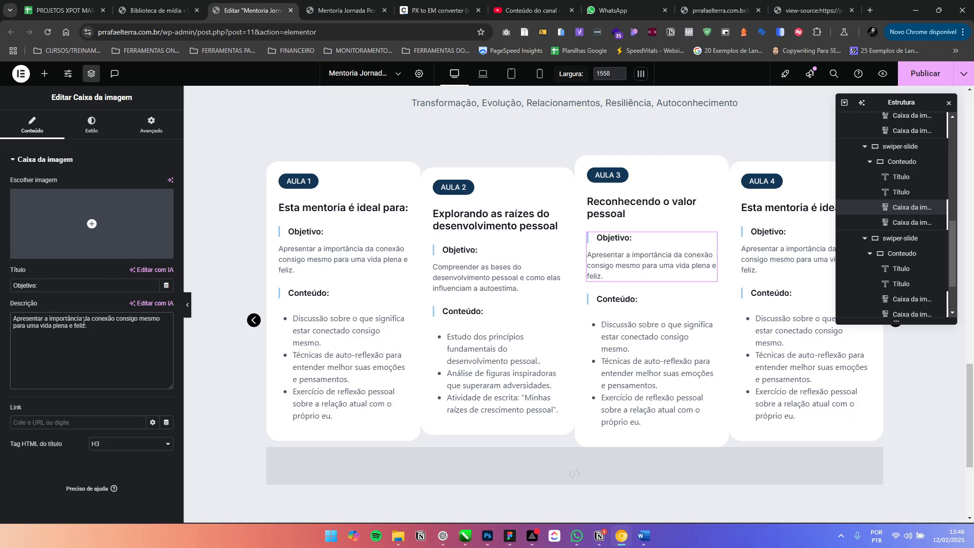
key(ctrl+a)
text(Ajudar os participantes a reconhecerem seu valor intrínseco.)
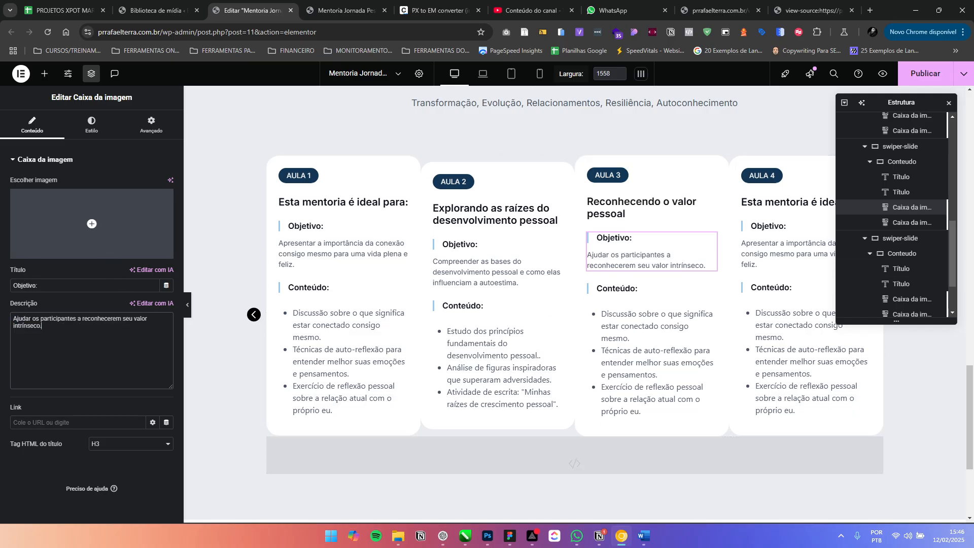
Replace the first Conteúdo list item in the AULA 3 card with "Discussão sobre autoestima e identidade pessoal."
key(alt+Tab)
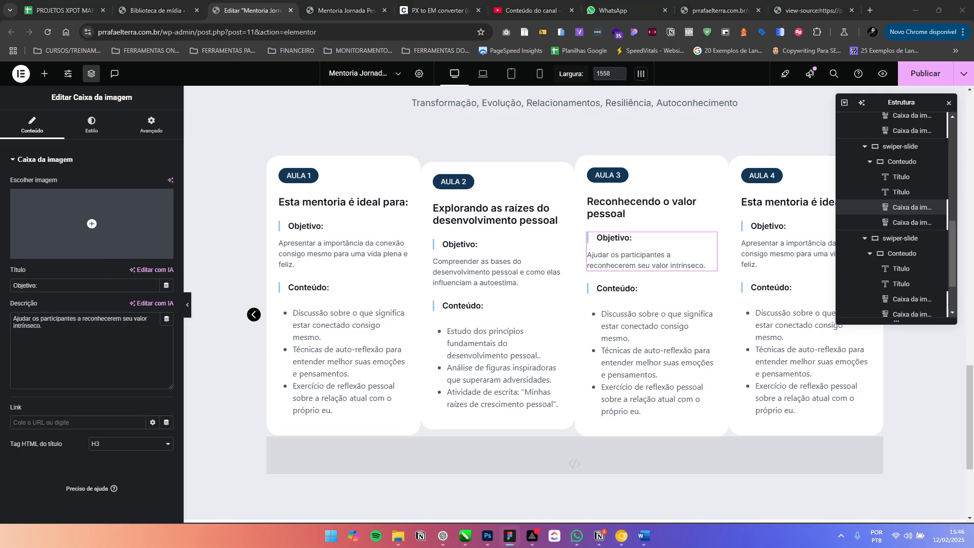
click(628, 339)
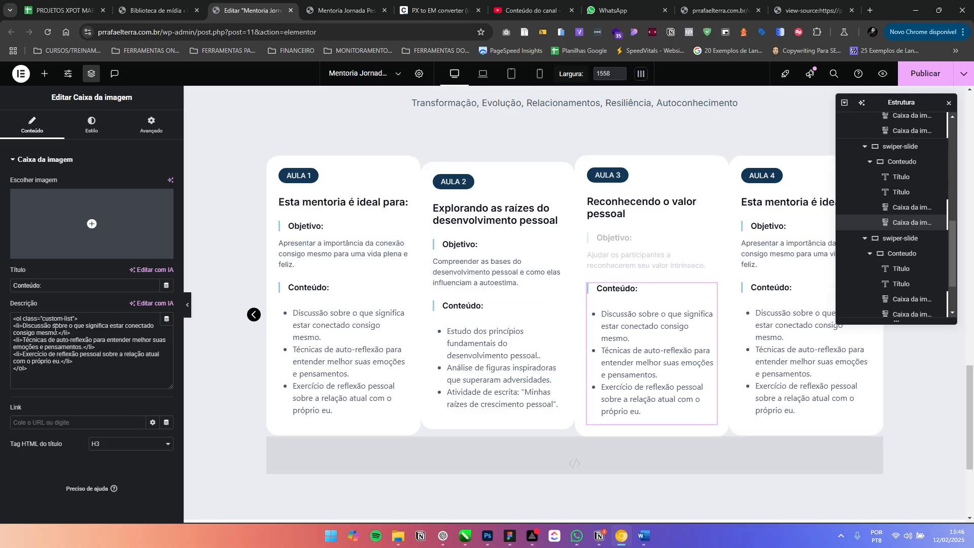
drag(22, 326, 55, 332)
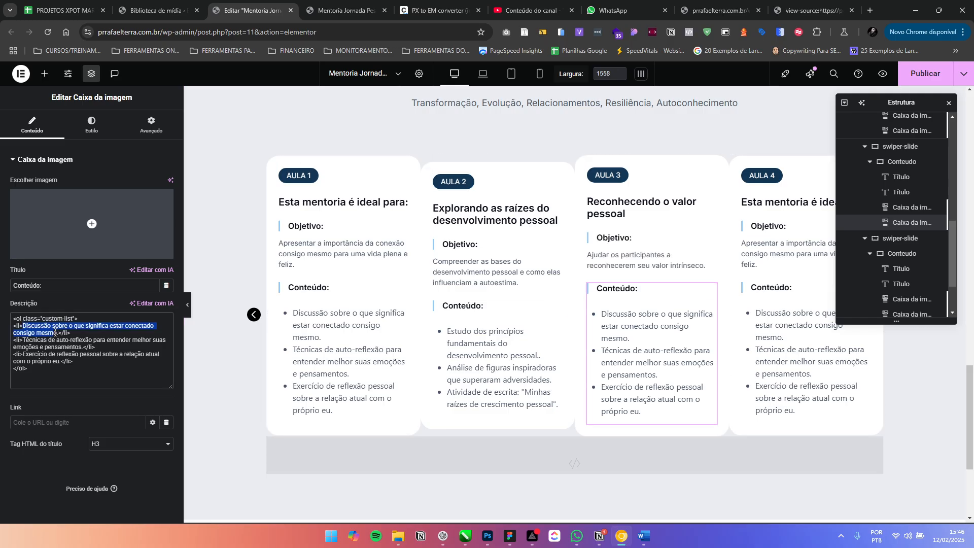
text(Discussão sobre autoestima e identidade pessoal.)
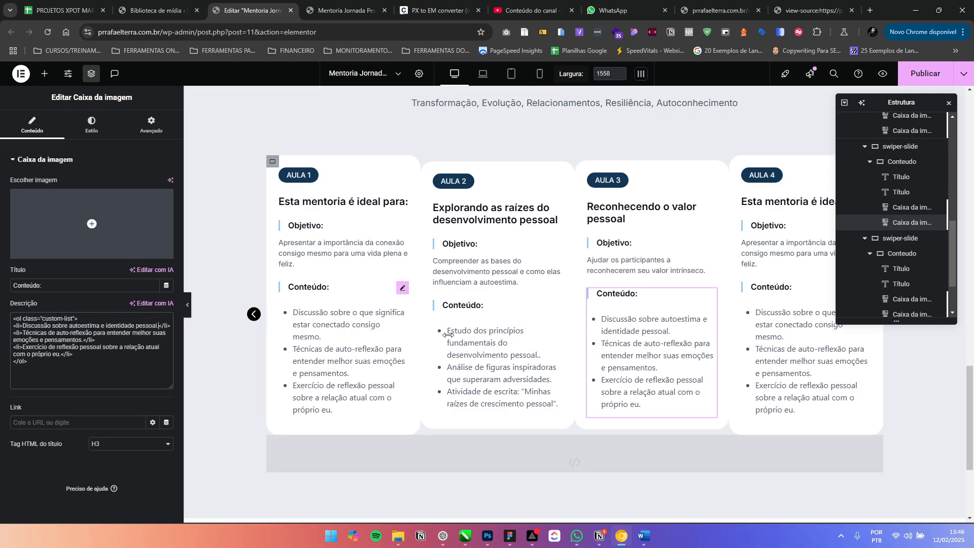
Replace the second Conteúdo list item in the AULA 3 card with "Técnicas para reforçar a autoconfiança e o amor-próprio."
key(alt+Tab)
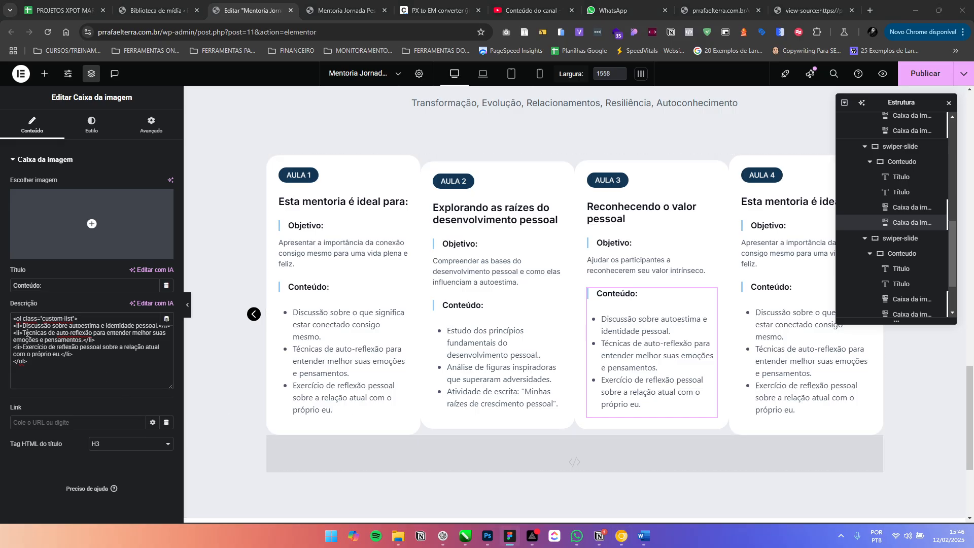
drag(24, 332, 83, 343)
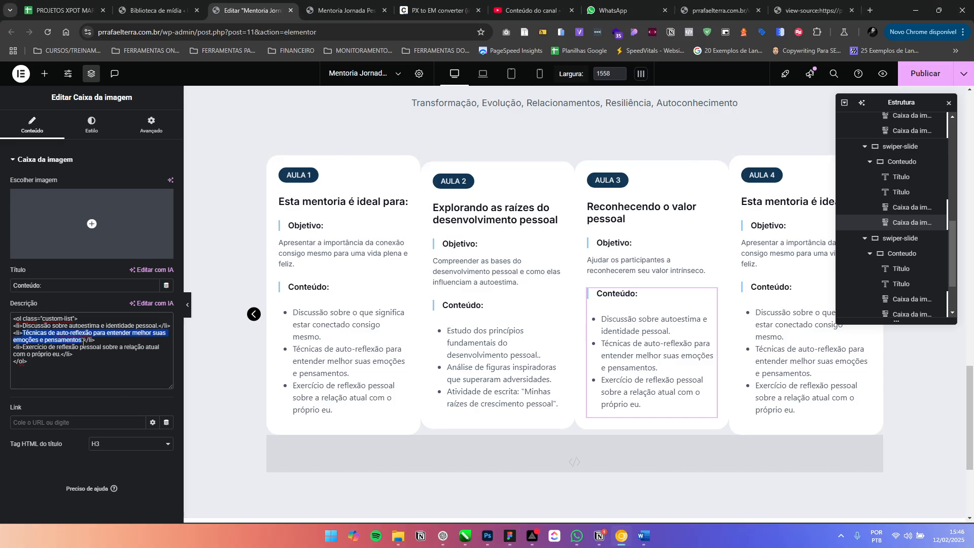
text(Técnicas para reforçar a autoconfiança e o amor-próprio.)
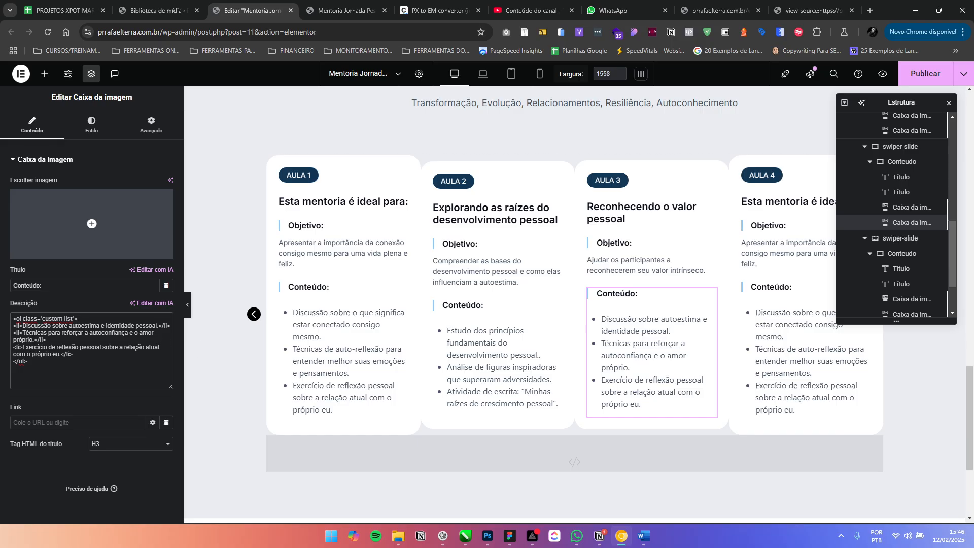
Replace the third Conteúdo list item in the AULA 3 card with "Exercício de afirmação pessoal baseado em qualidades e conquistas."
key(alt+Tab)
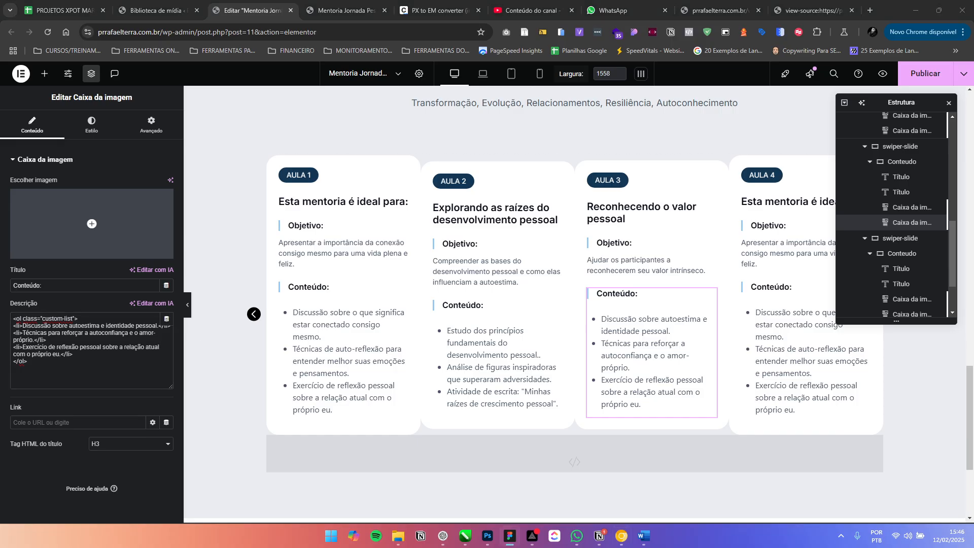
click(40, 350)
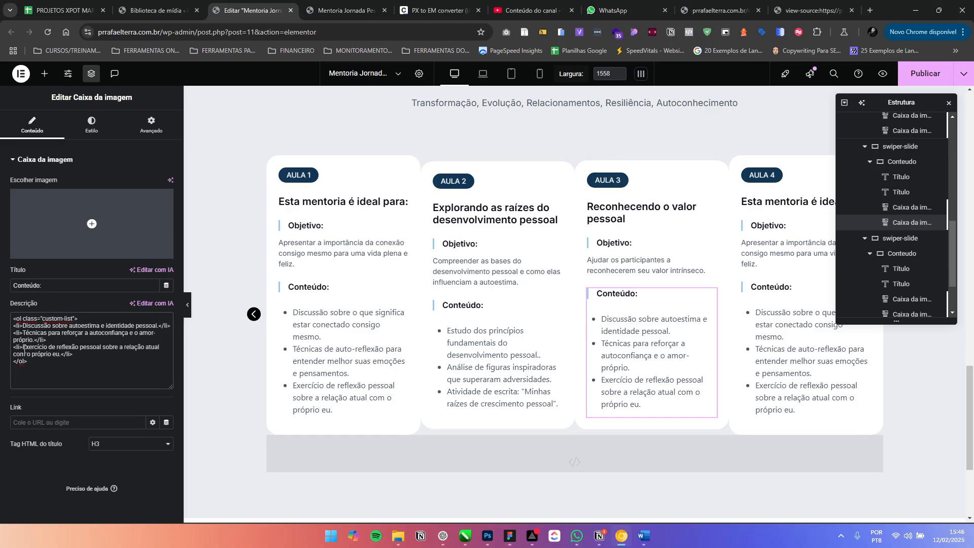
drag(24, 349, 64, 357)
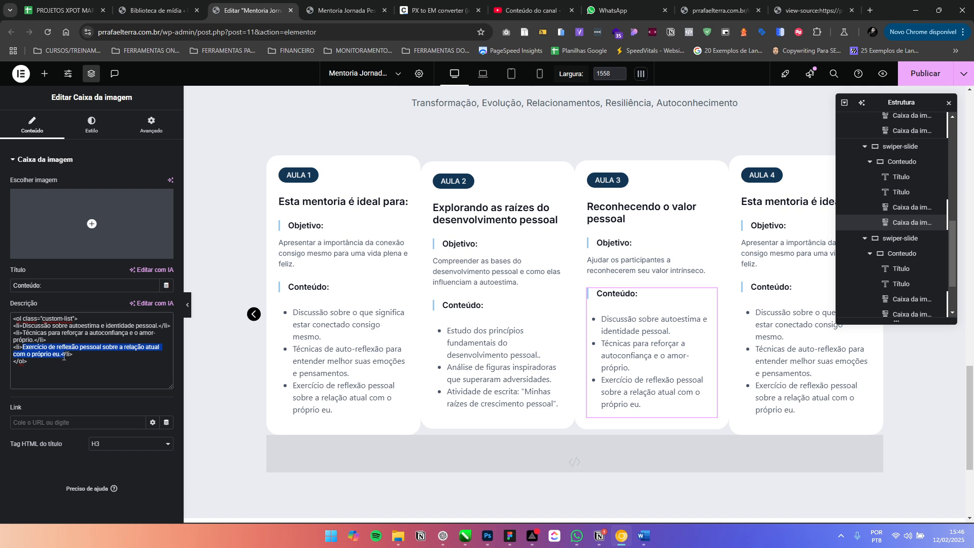
click(70, 356)
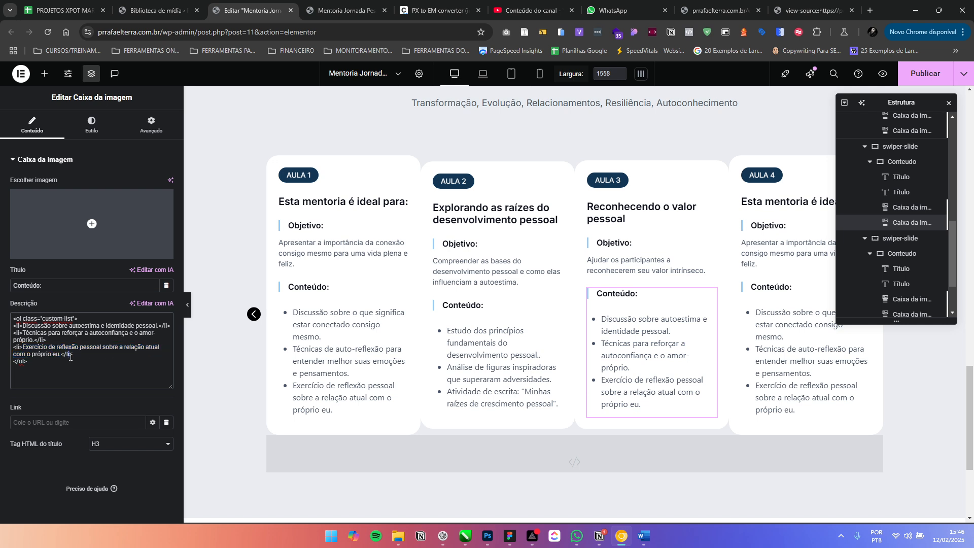
mouse_move(61, 355)
mouse_down()
mouse_move(28, 351)
mouse_move(60, 356)
mouse_up()
click(39, 354)
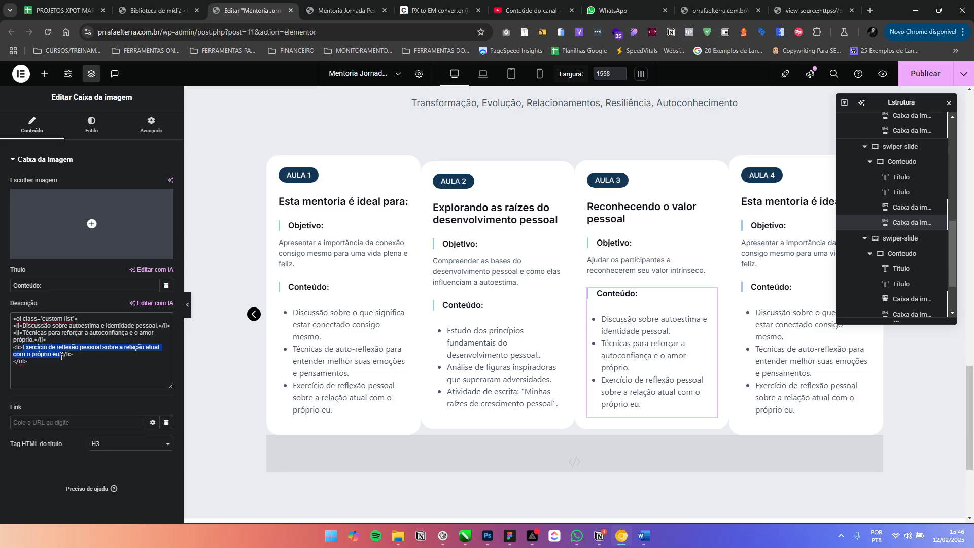
text(Exercício de afirmação pessoal baseado em qualidades e conquistas.)
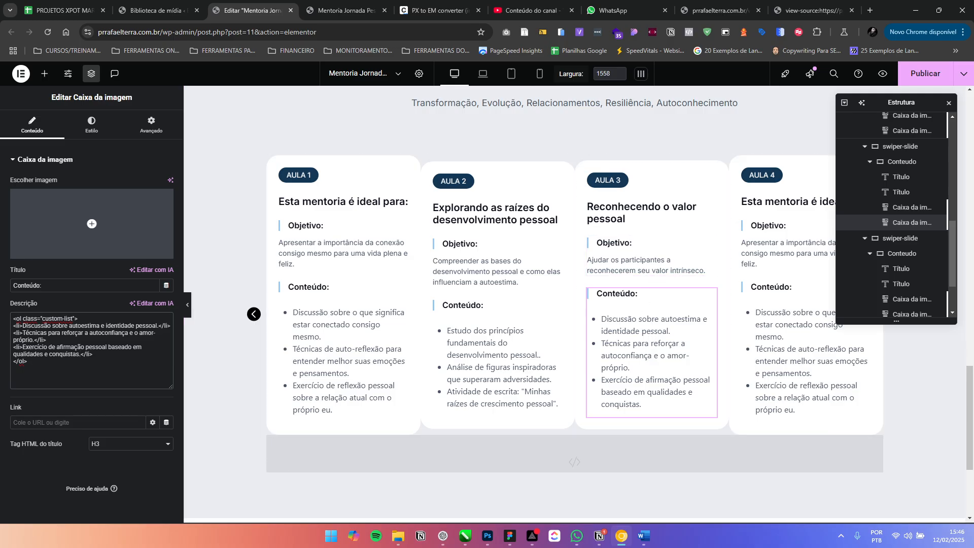
Replace the AULA 4 card's heading text with "Reflexão e meditação para o autoconhecimento"
key(alt+Tab)
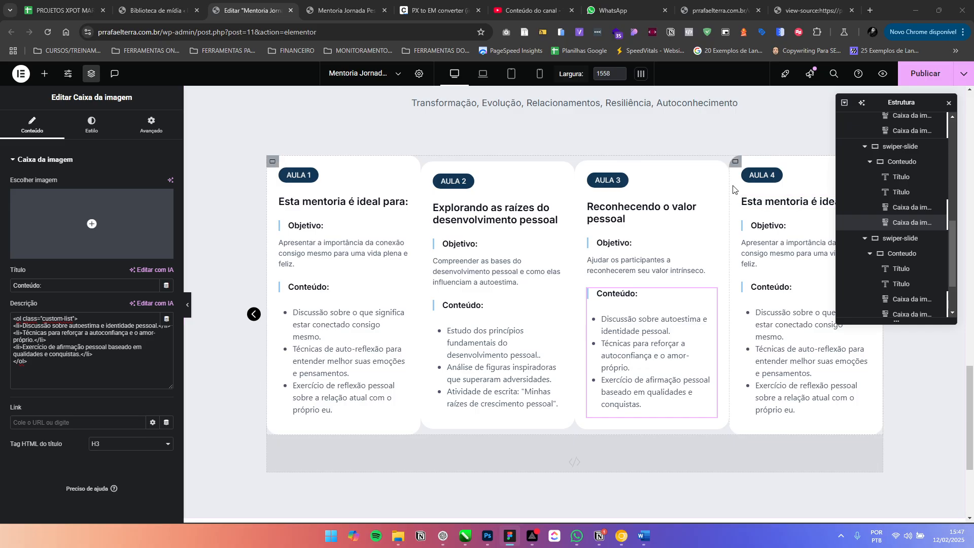
click(787, 202)
triple_click(85, 196)
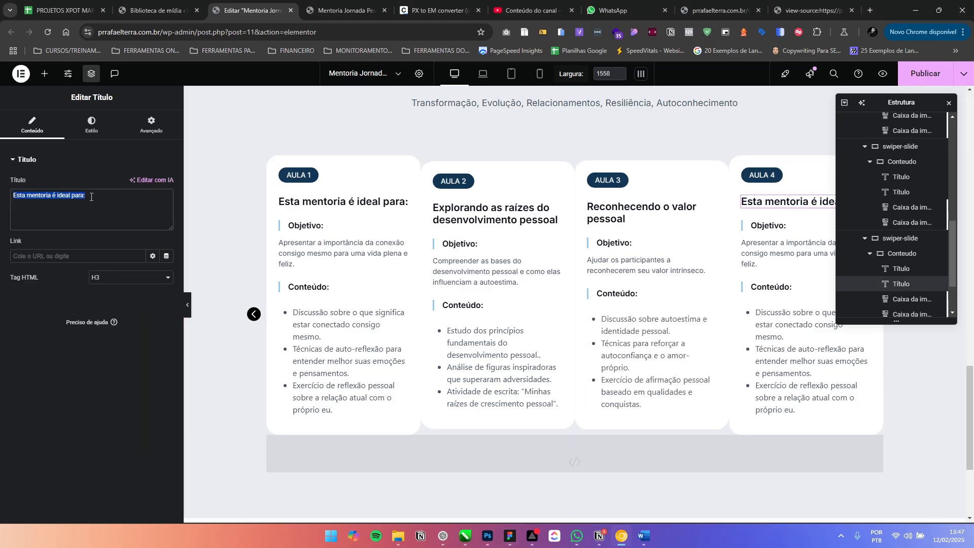
text(Reflexão e meditação para o autoconhecimento)
Replace the AULA 4 card's Objetivo description with "Ensinar técnicas de meditação e reflexão para o autoconhecimento."
key(alt+Tab)
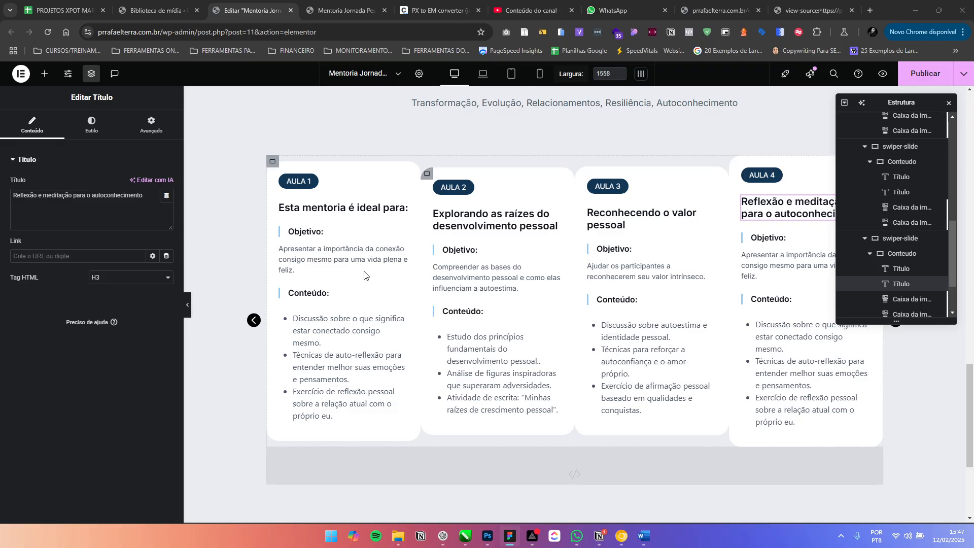
click(785, 263)
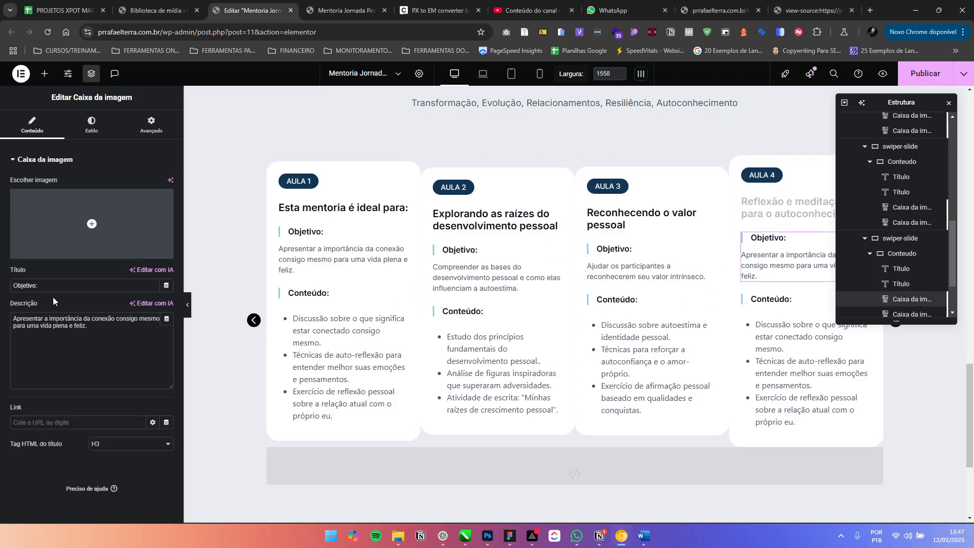
triple_click(73, 317)
text(Ensinar técnicas de meditação e reflexão para o autoconhecimento.)
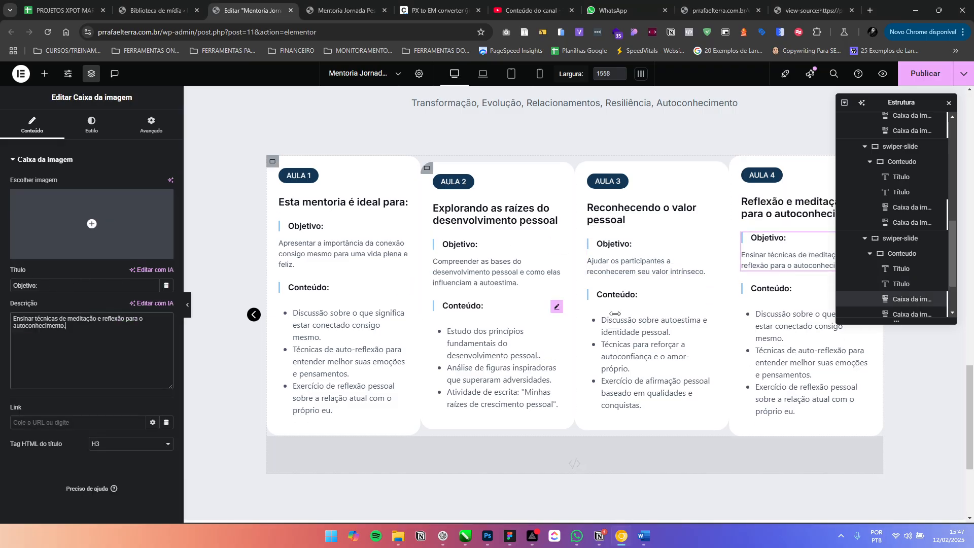
Replace the first Conteúdo list item in the AULA 4 card with "Introdução à meditação e seus benefícios para a mente e o corpo."
key(alt+Tab)
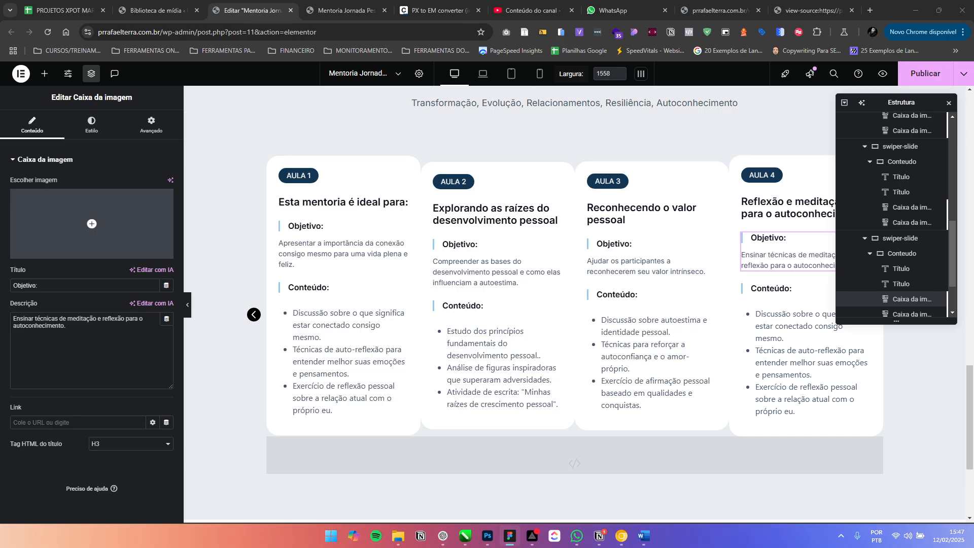
click(807, 355)
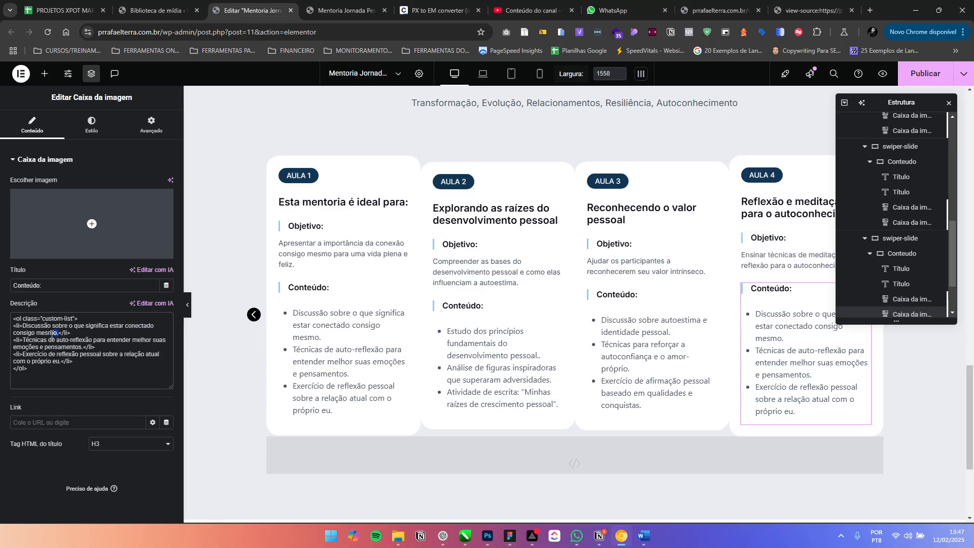
drag(28, 331, 23, 326)
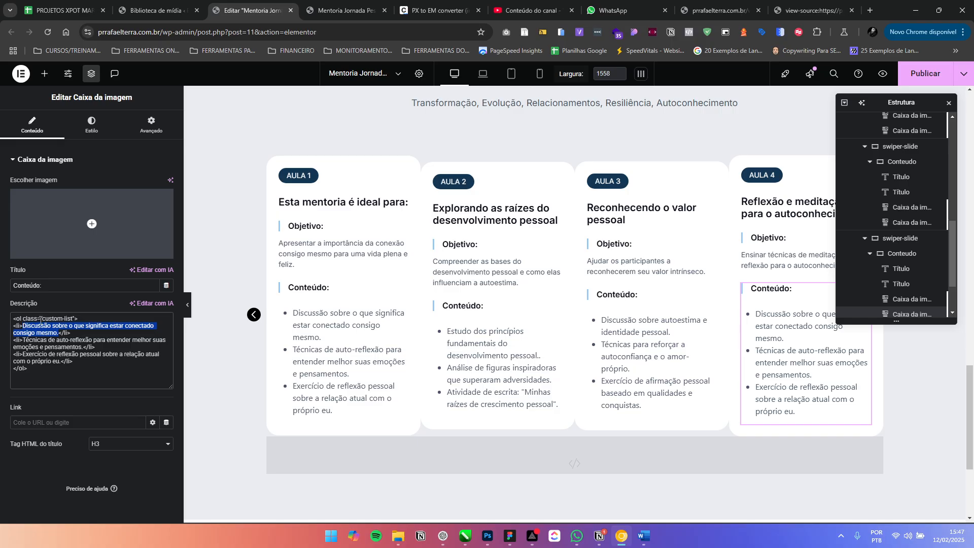
text(Introdução à meditação e seus benefícios para a mente e o corpo.)
Replace the second Conteúdo list item in the AULA 4 card with "Prática guiada de meditação focada no autoconhecimento."
key(alt+Tab)
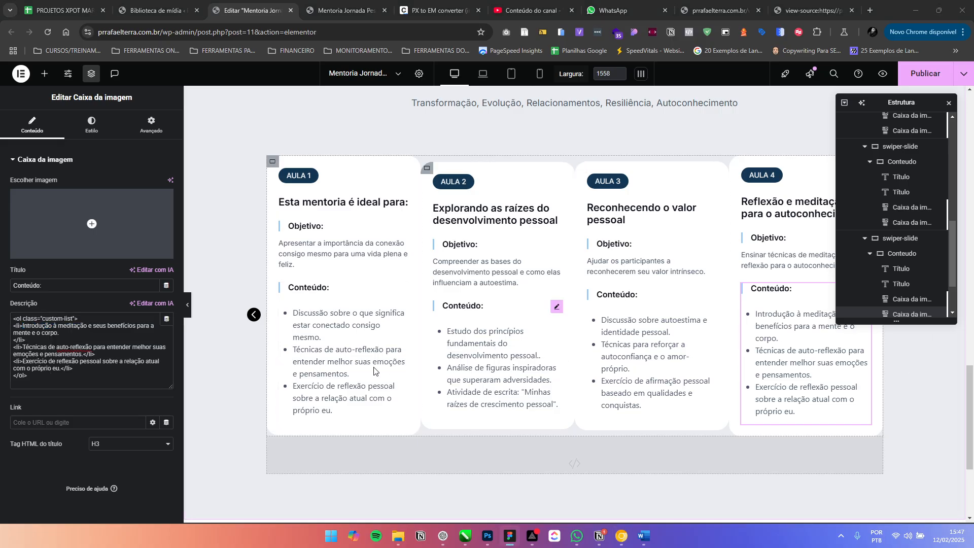
click(83, 351)
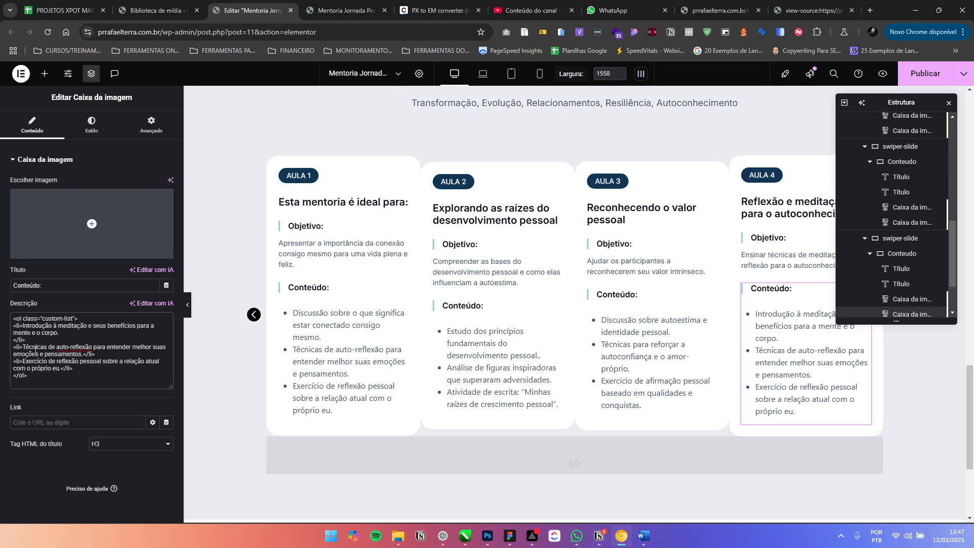
drag(23, 347, 82, 353)
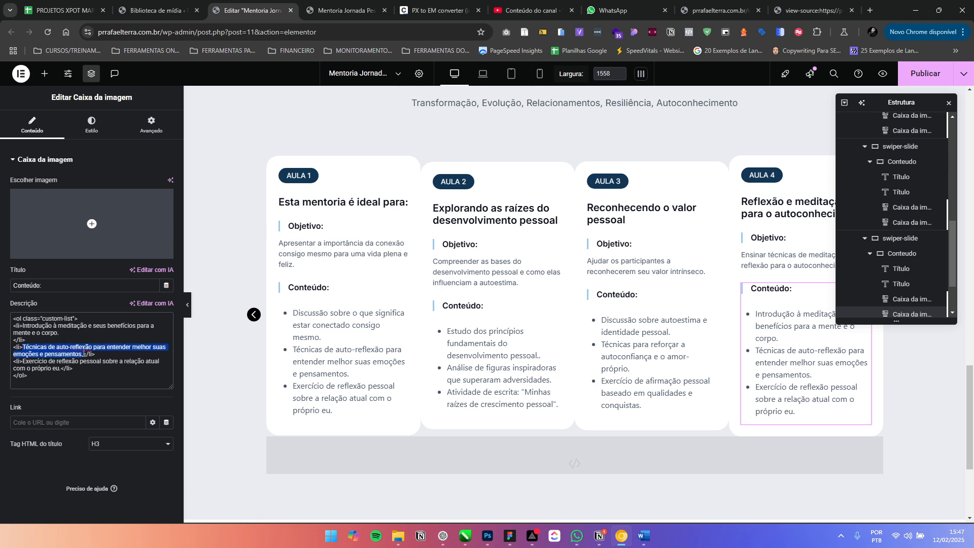
text(Prática guiada de meditação focada no autoconhecimento.)
Replace the third Conteúdo list item in the AULA 4 card with 'Diário de reflexões: "O que estou aprendendo sobre mim mesmo?".'
key(alt+Tab)
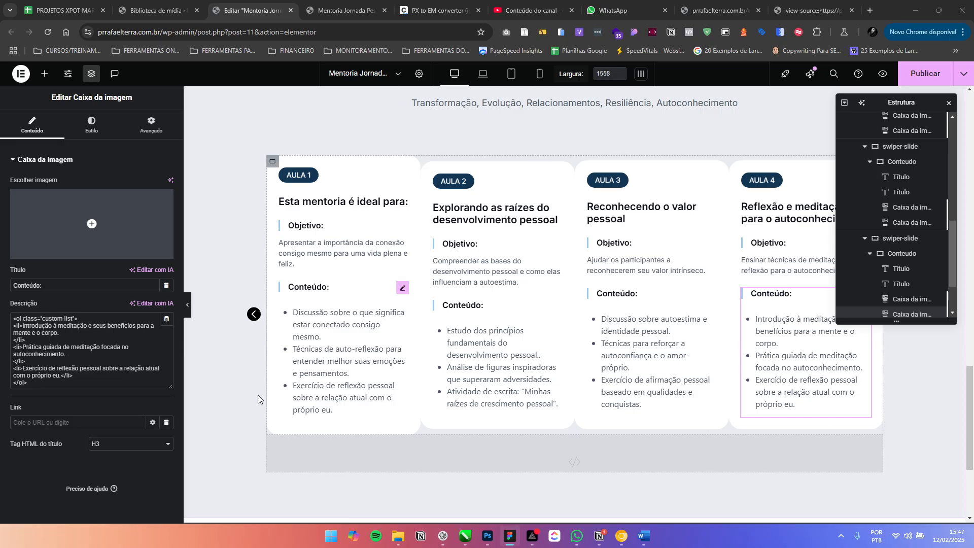
click(36, 374)
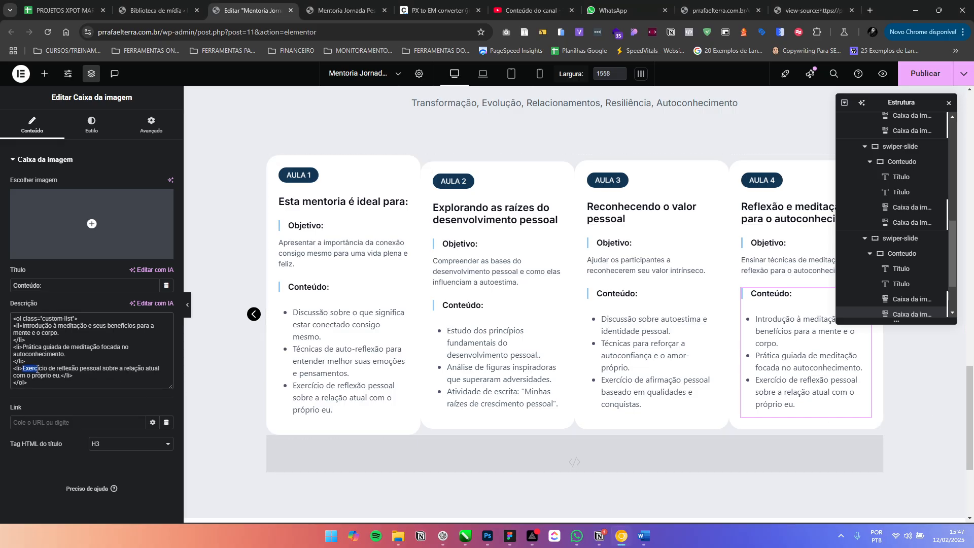
drag(37, 369, 56, 376)
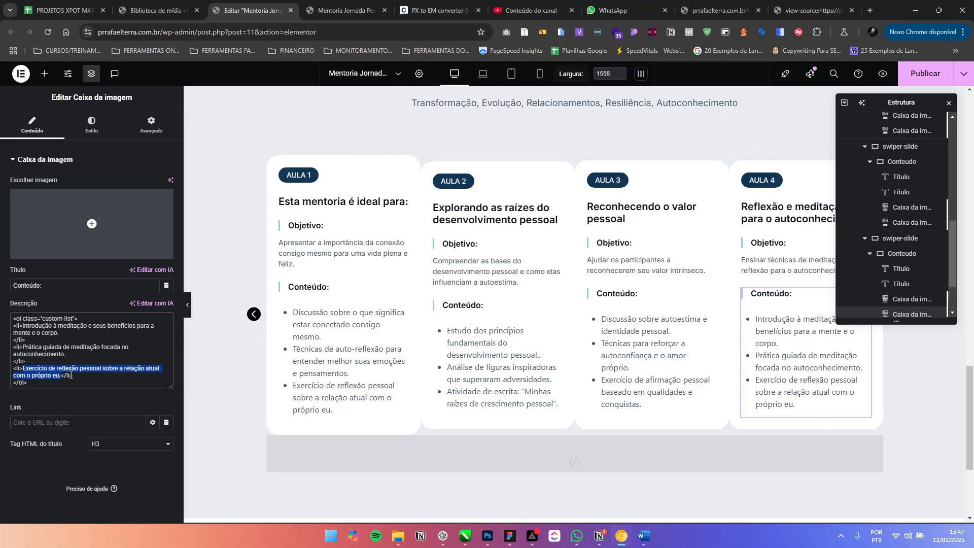
text(Diário de reflexões: "O que estou aprendendo sobre mim mesmo?".)
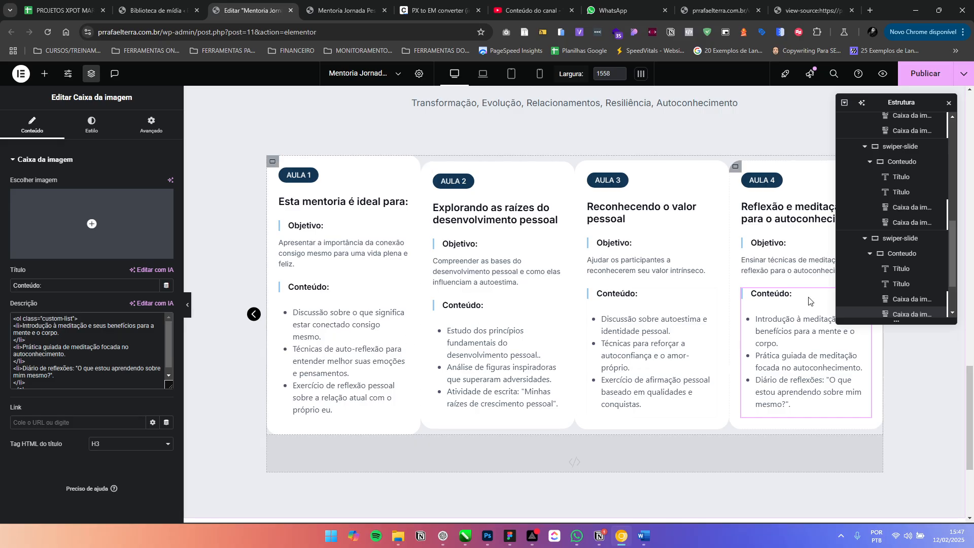
Publish the page with the updated lesson cards
scroll(685, 335, up, 2)
scroll(685, 337, down, 3)
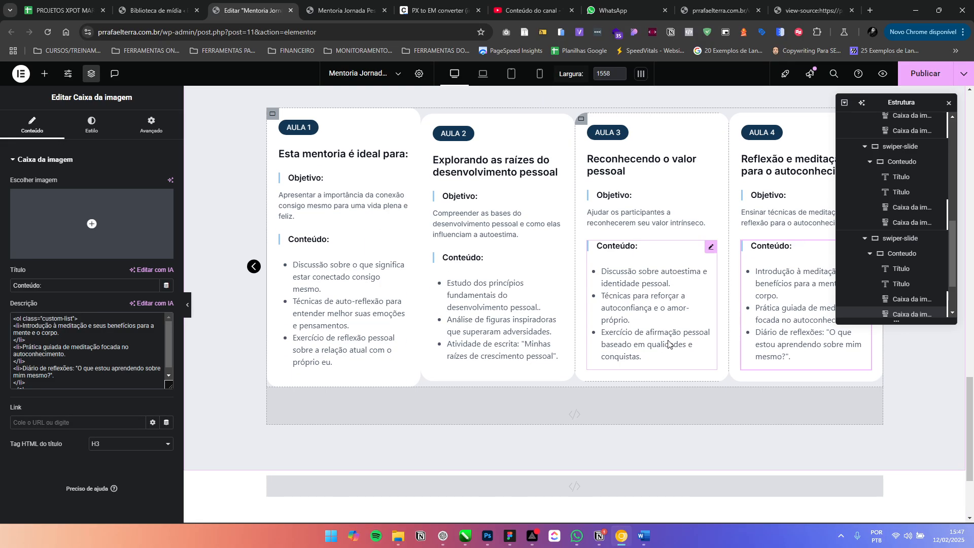
scroll(671, 344, up, 2)
click(917, 81)
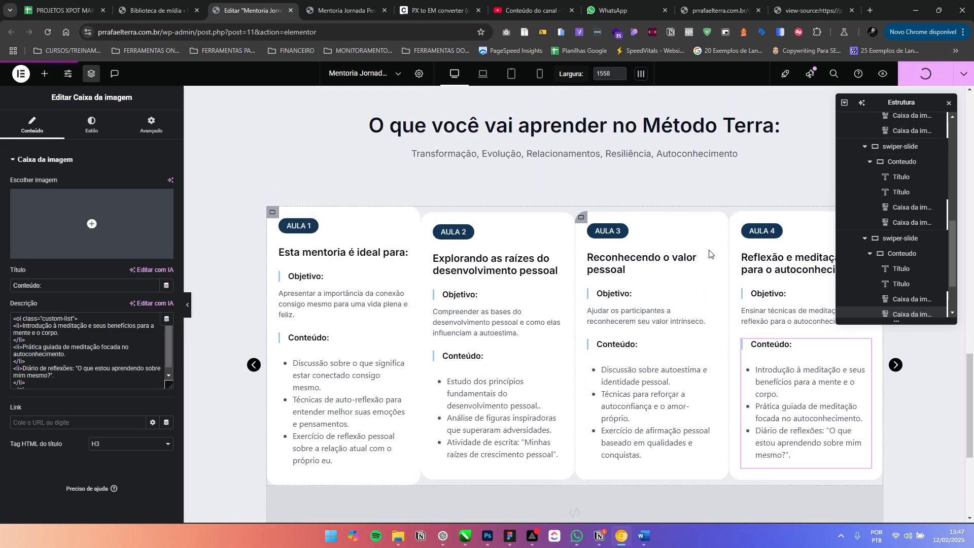
Collapse the whole structure tree and expand only Section 3 - Método down to the slides inside swiper-wrapper
click(871, 255)
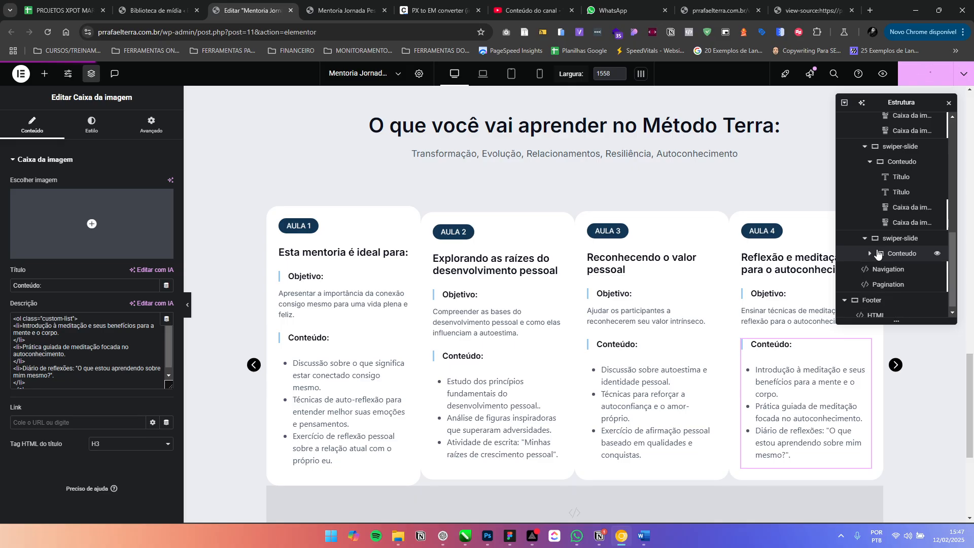
click(865, 239)
scroll(876, 237, up, 3)
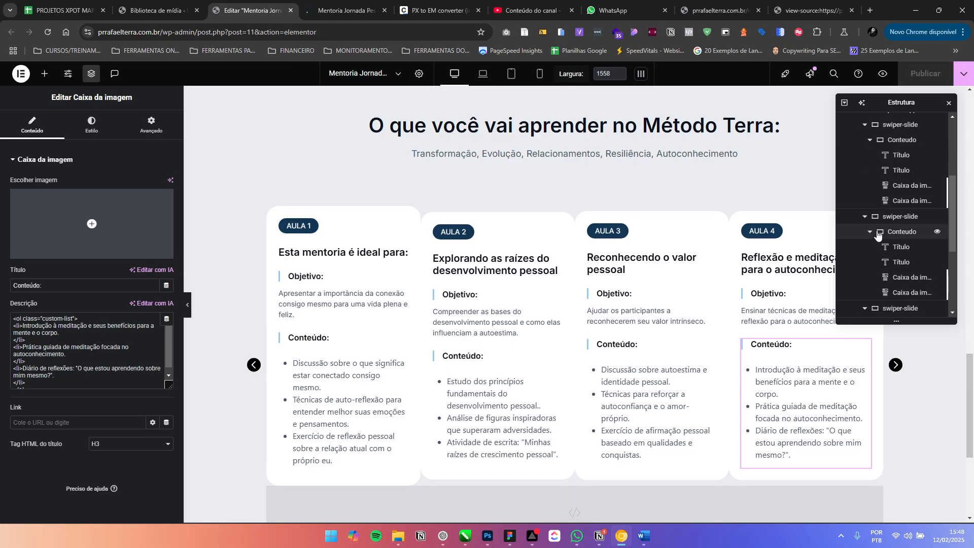
click(845, 104)
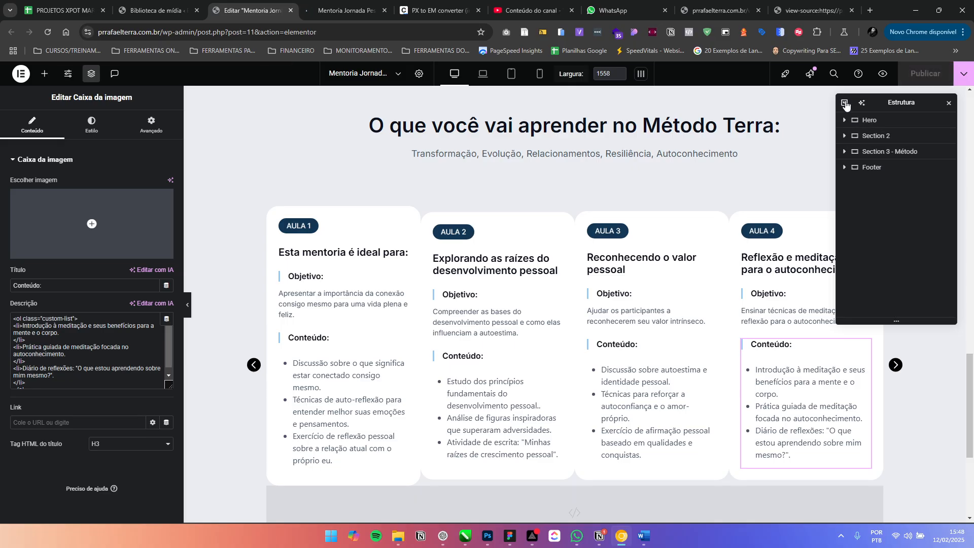
click(845, 136)
click(846, 137)
click(845, 152)
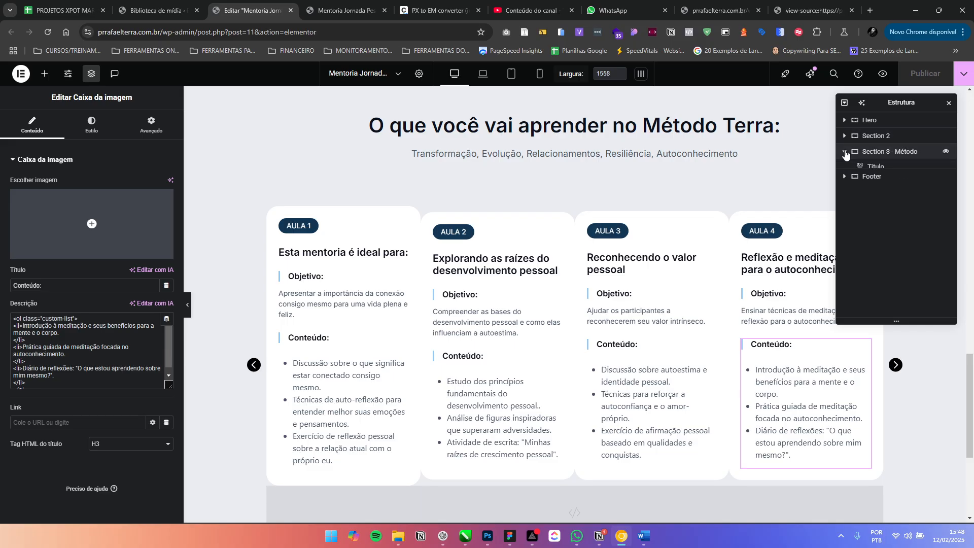
click(850, 182)
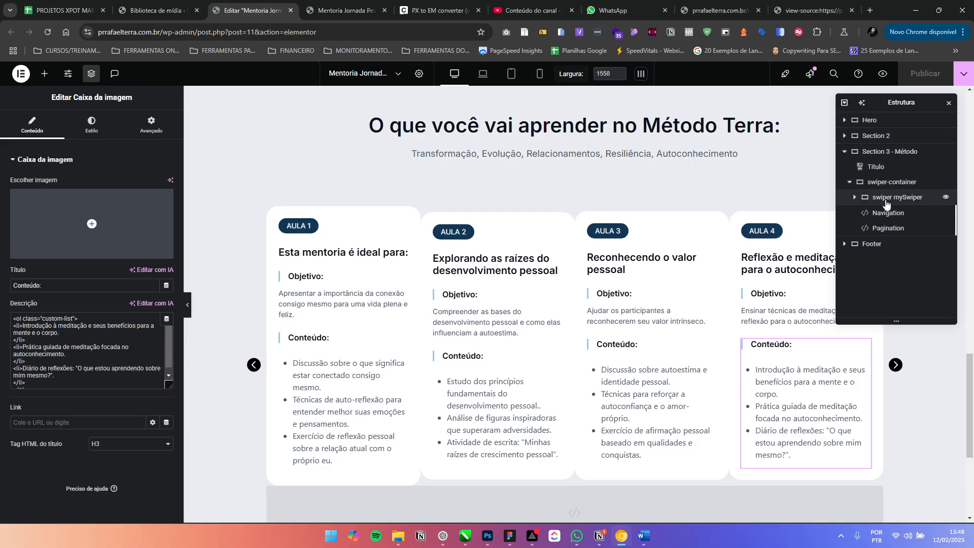
click(855, 197)
click(861, 213)
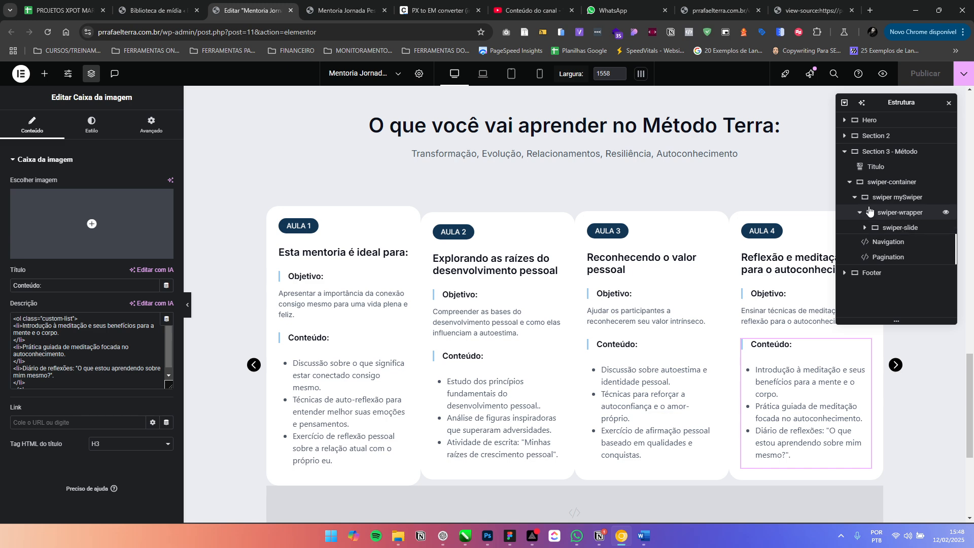
Duplicate the fourth swiper-slide container, which holds the AULA 4 card, to add a fifth slide
click(901, 276)
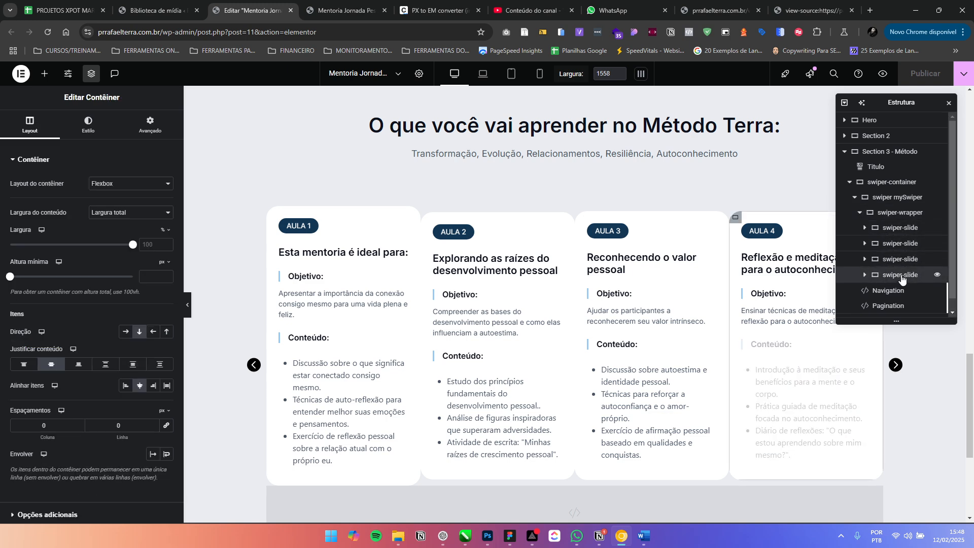
right_click(900, 277)
click(888, 277)
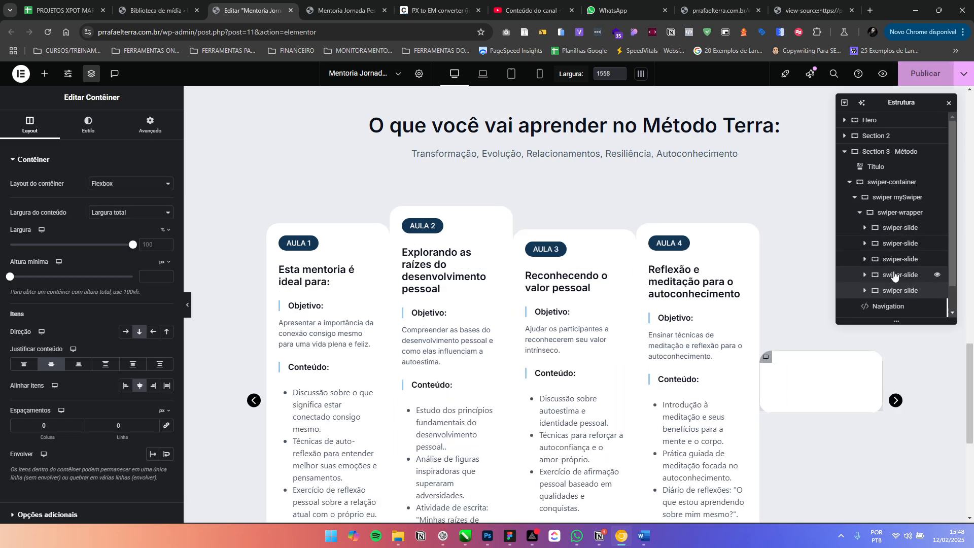
key(alt+Tab)
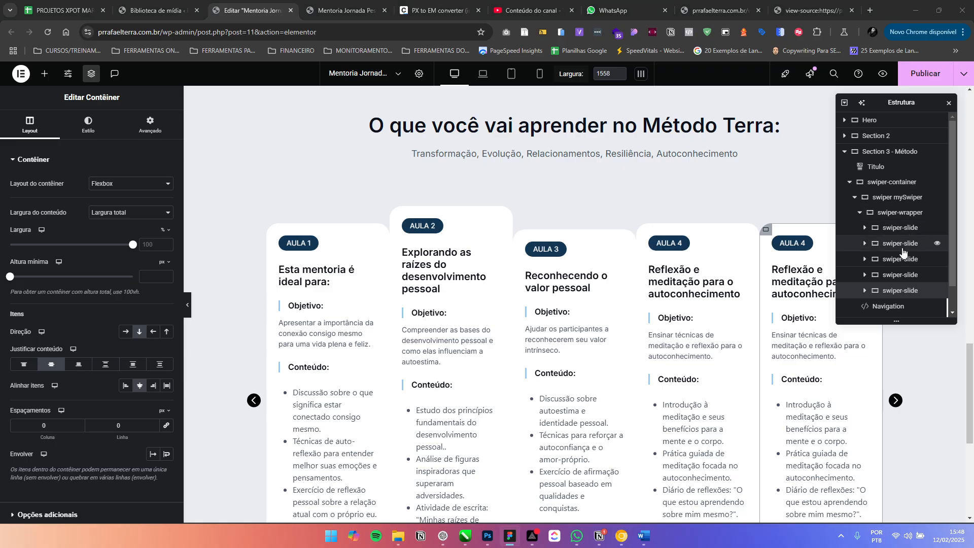
Rename the first three slide containers in swiper-wrapper as swiper-slide-1, swiper-slide-2 and swiper-slide-3
double_click(906, 227)
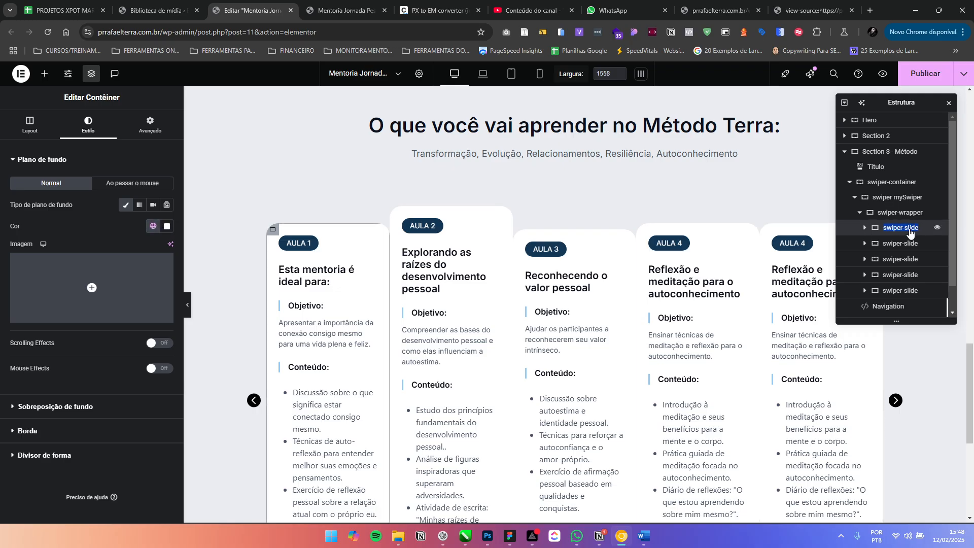
click(911, 230)
double_click(908, 243)
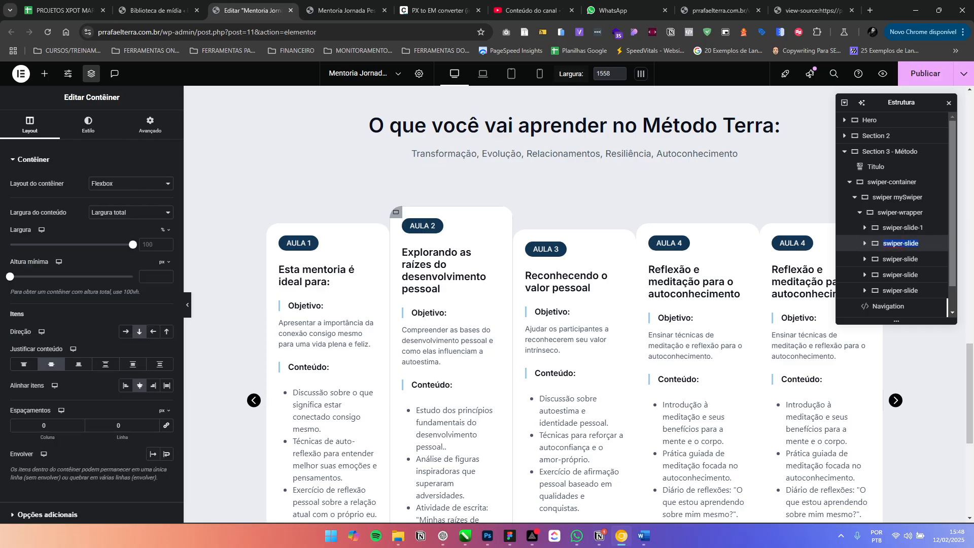
click(919, 243)
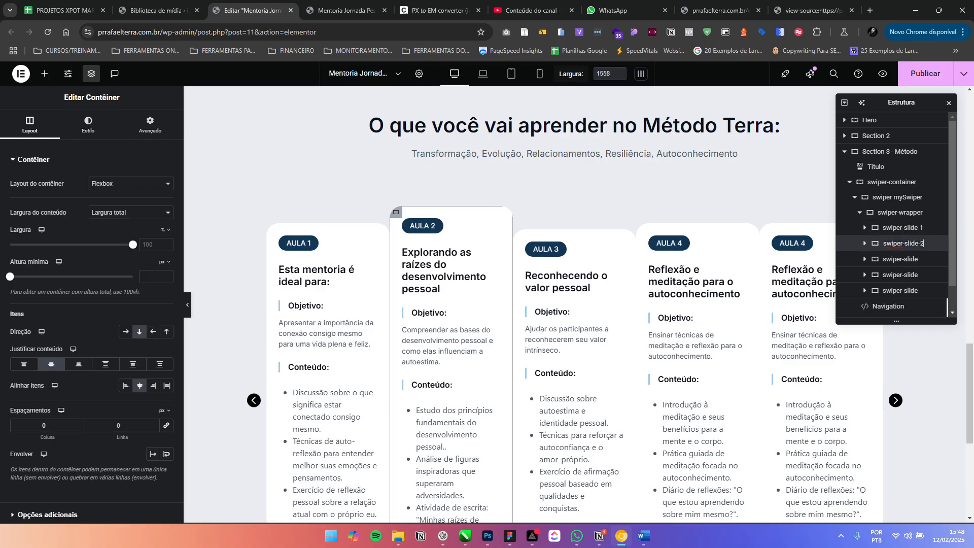
double_click(903, 260)
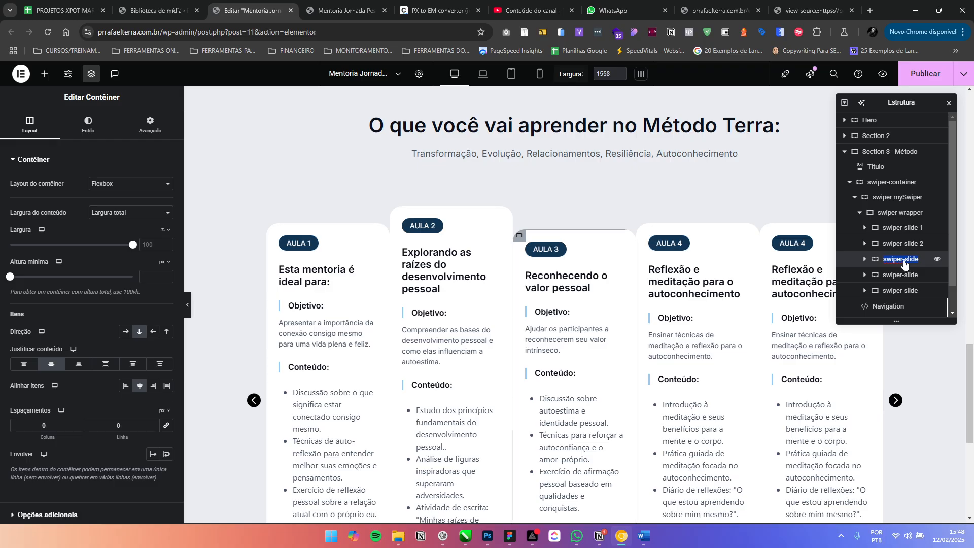
click(904, 262)
text(-3)
key(Return)
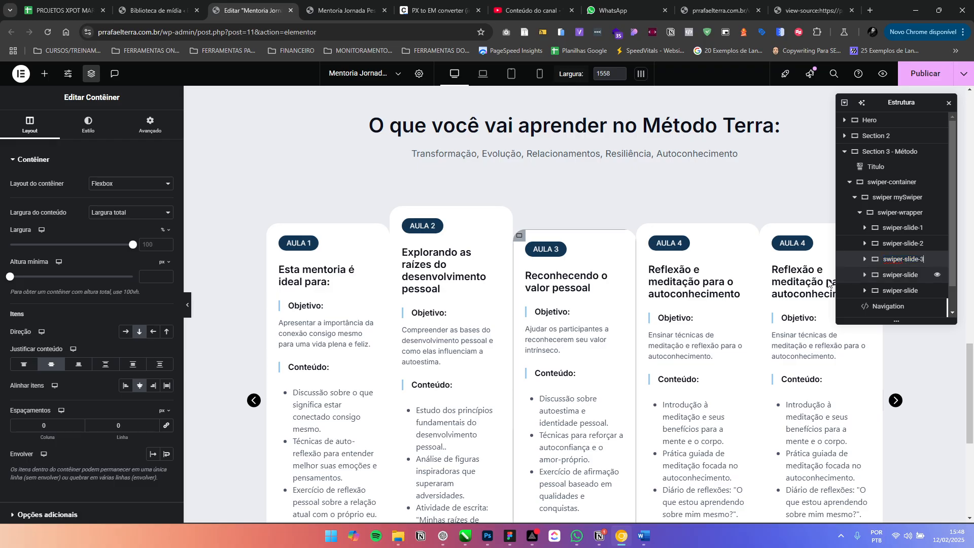
Rename the fourth and fifth slide containers in swiper-wrapper as swiper-slide-4 and swiper-slide-5
double_click(903, 277)
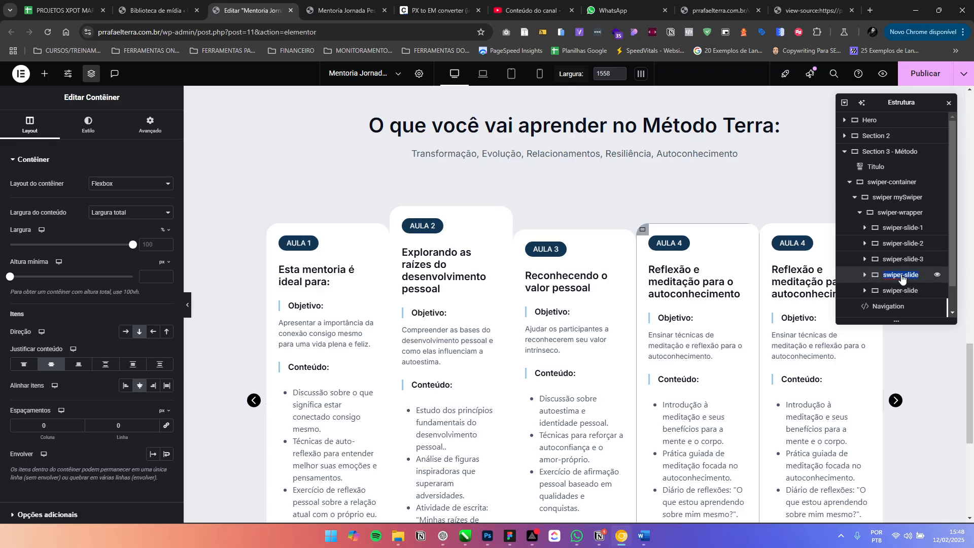
click(902, 278)
text(-4)
double_click(911, 291)
click(912, 292)
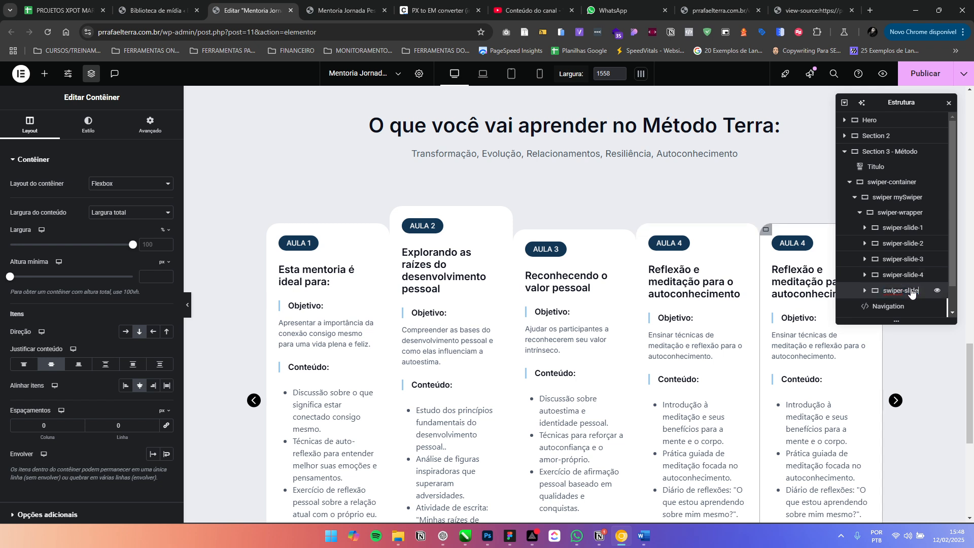
text(-5)
Duplicate the swiper-slide-5 container and rename the copy as swiper-slide-6
scroll(908, 274, down, 1)
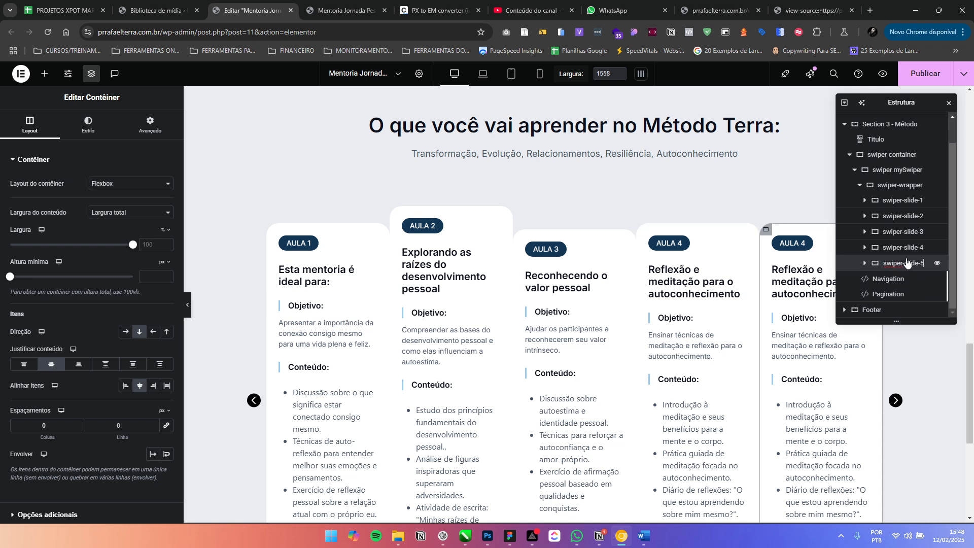
right_click(901, 267)
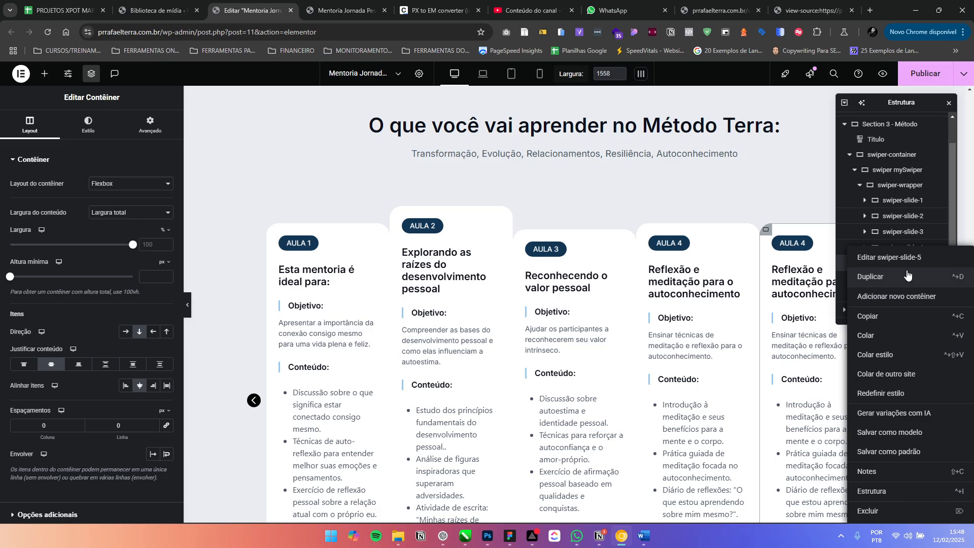
click(908, 276)
double_click(904, 279)
key(End)
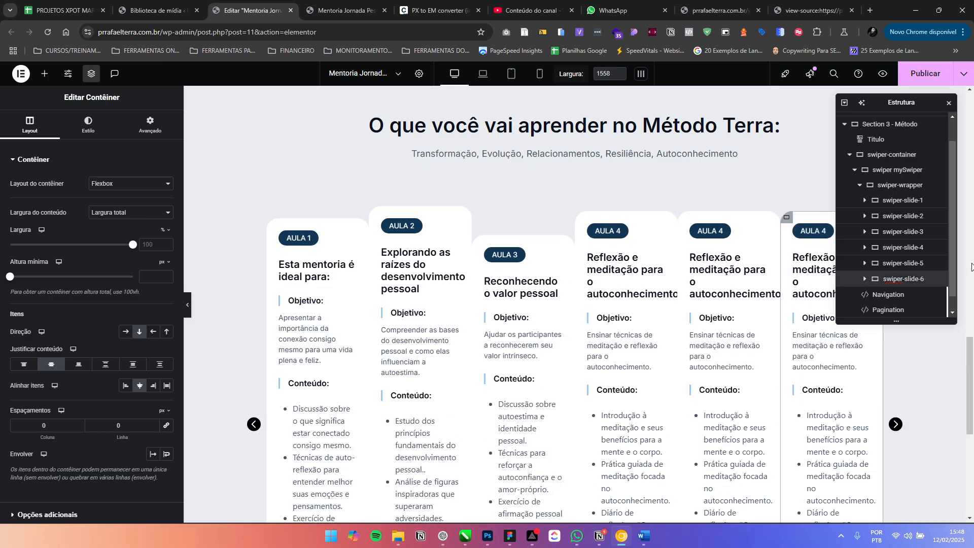
click(907, 267)
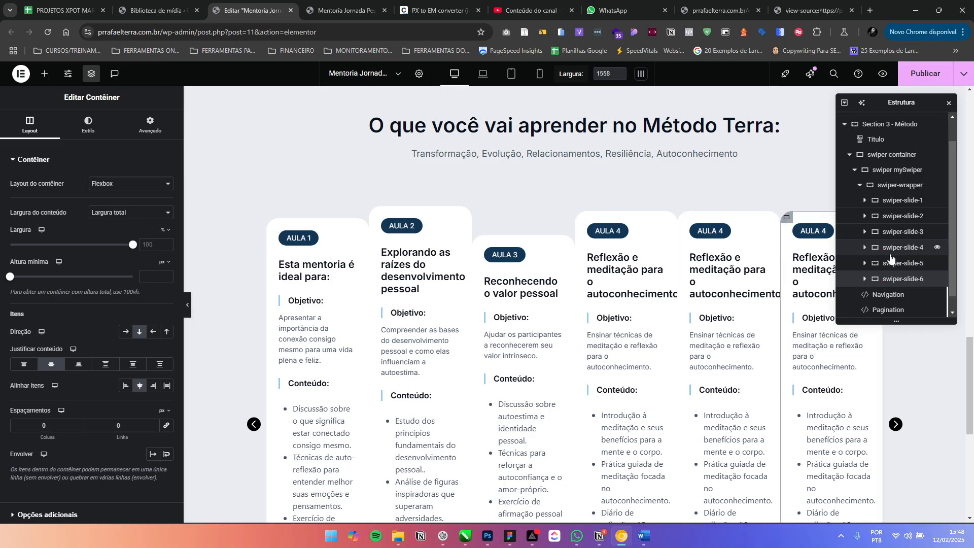
Duplicate the swiper-slide-6 container and rename the copy as swiper-slide-7
scroll(660, 314, down, 5)
scroll(658, 298, up, 4)
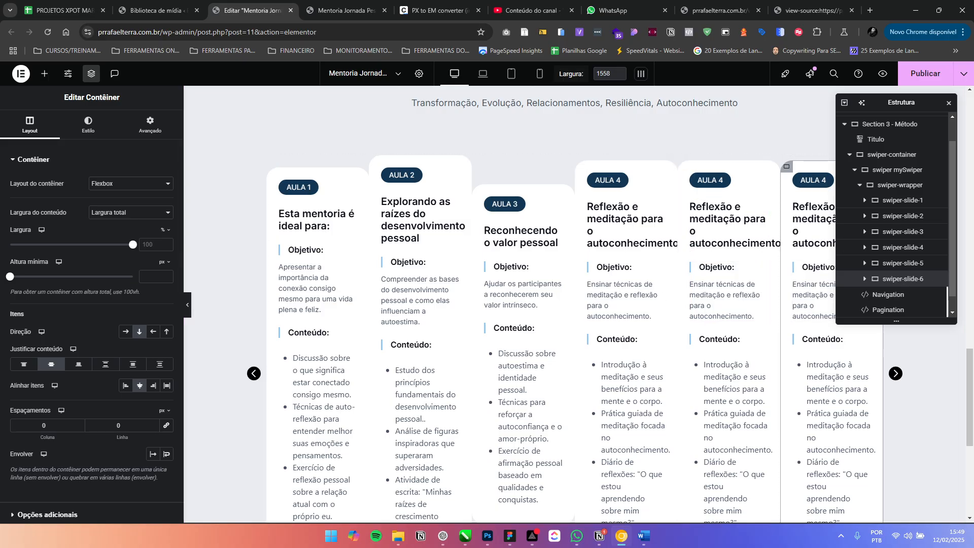
key(alt+Tab)
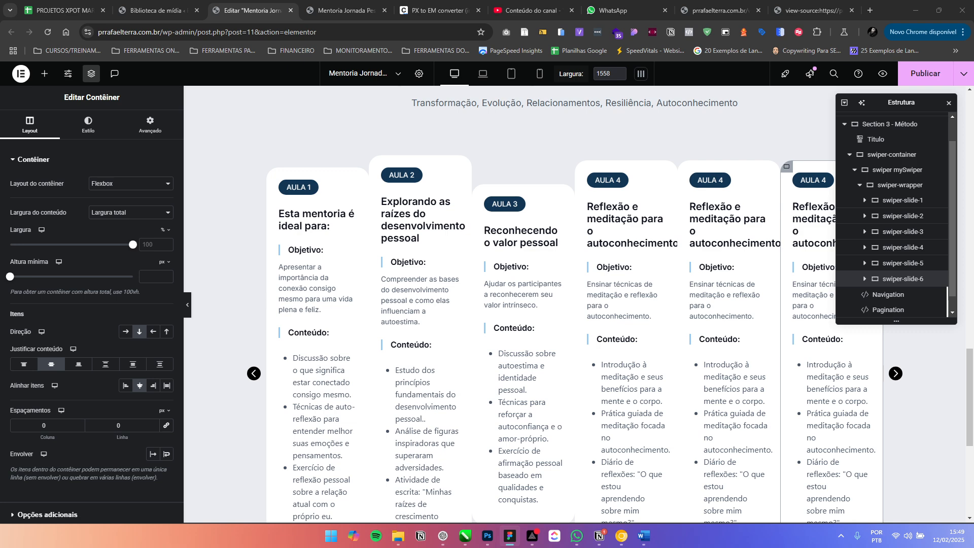
right_click(895, 280)
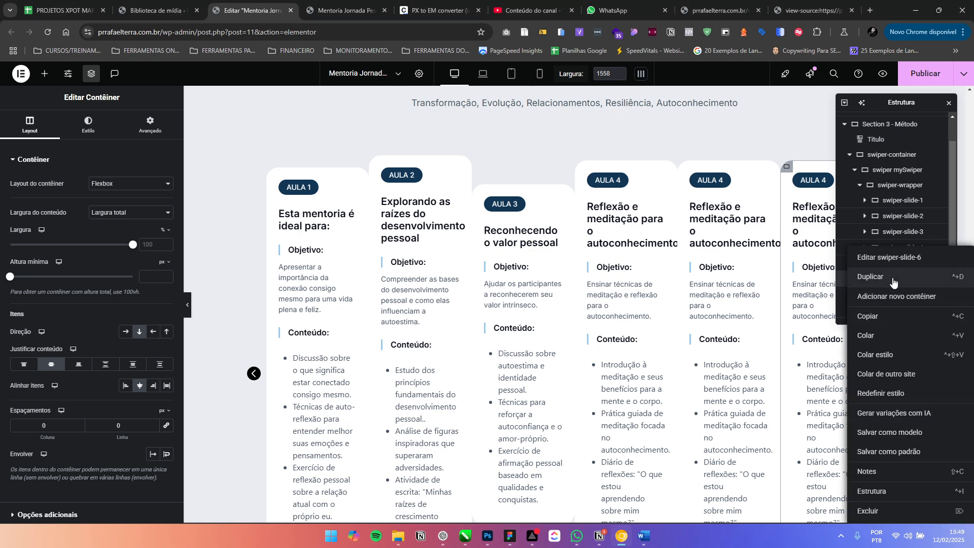
click(882, 277)
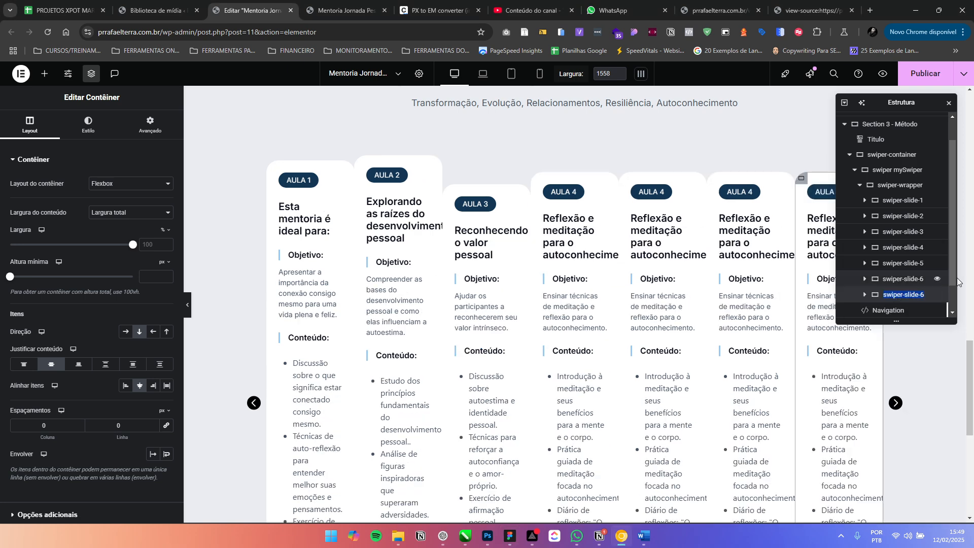
click(923, 295)
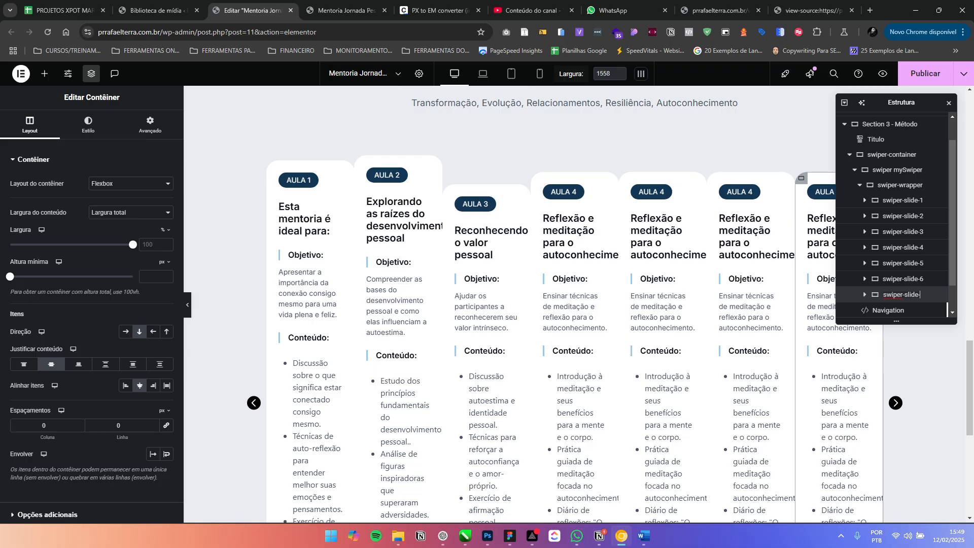
text(7)
click(905, 281)
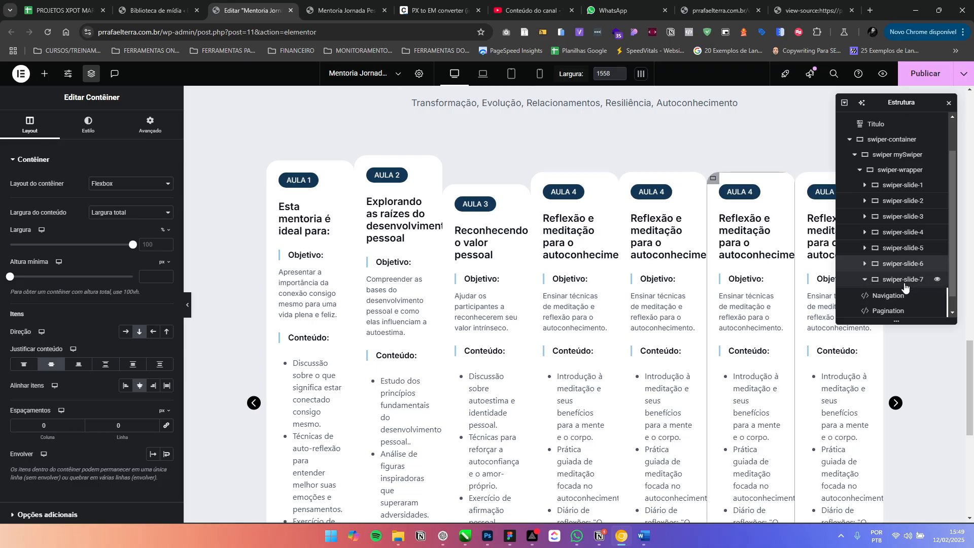
Duplicate the swiper-slide-7 container, rename the copy as swiper-slide-8, and keep swiper-slide-7 collapsed in the structure tree
right_click(905, 281)
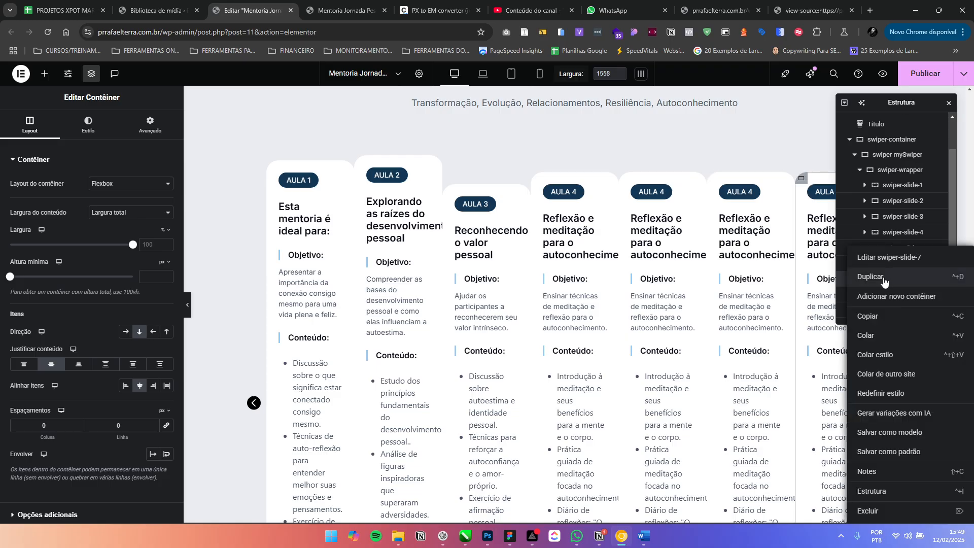
click(891, 282)
scroll(908, 305, down, 1)
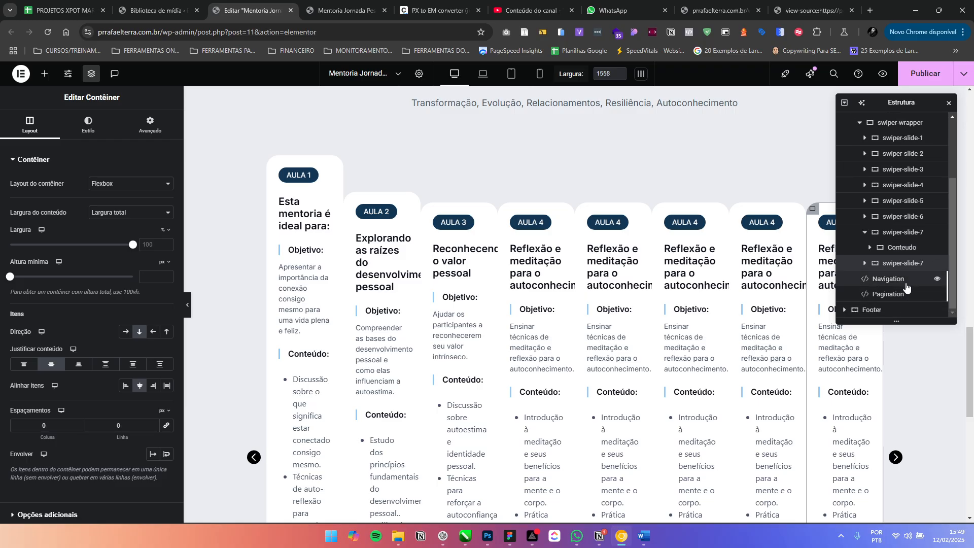
double_click(907, 263)
key(Right)
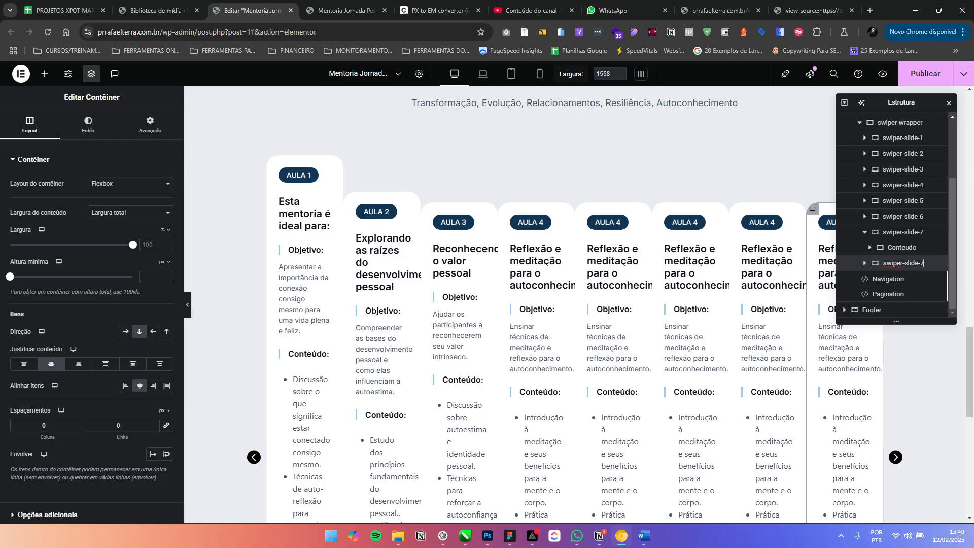
click(866, 233)
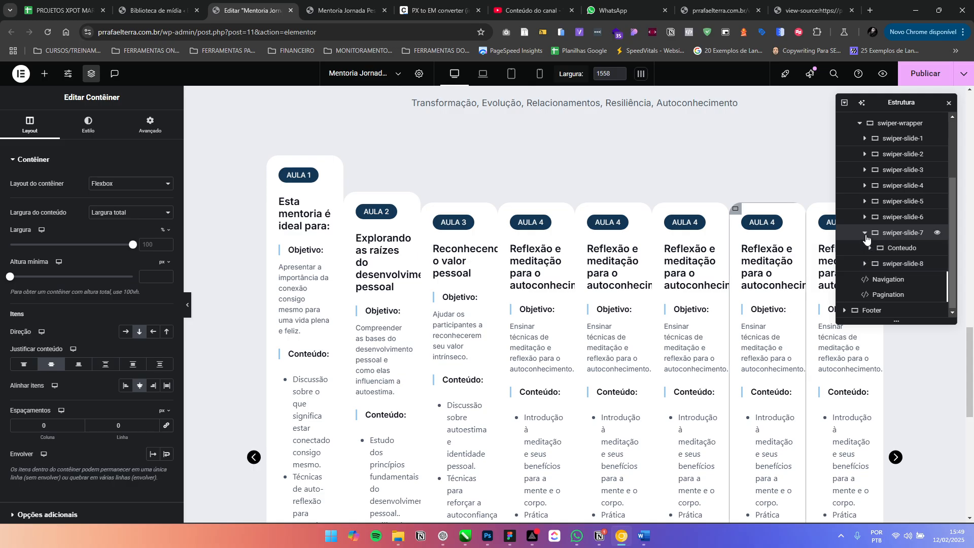
click(866, 233)
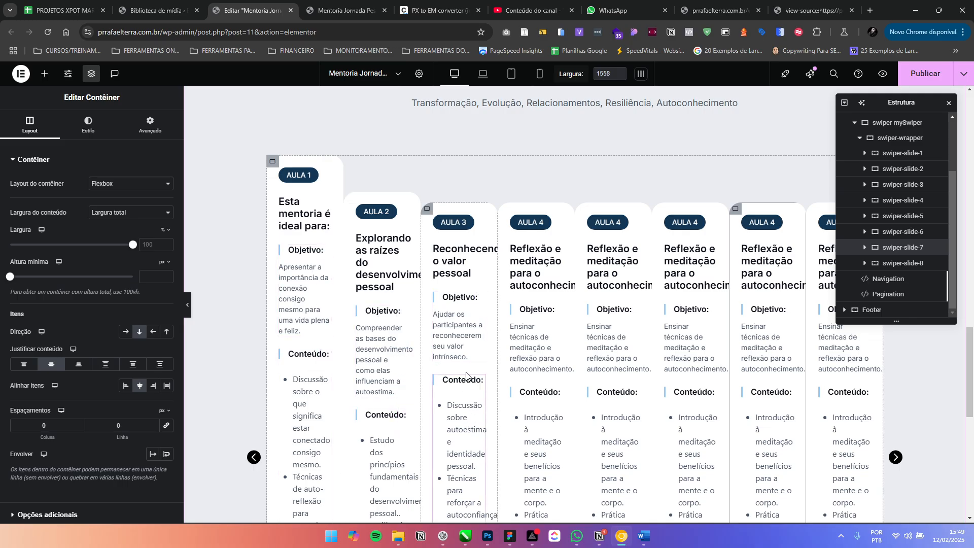
Check the CSS classes assigned to the Objetivo and Conteúdo image boxes in the AULA 1 card
click(306, 257)
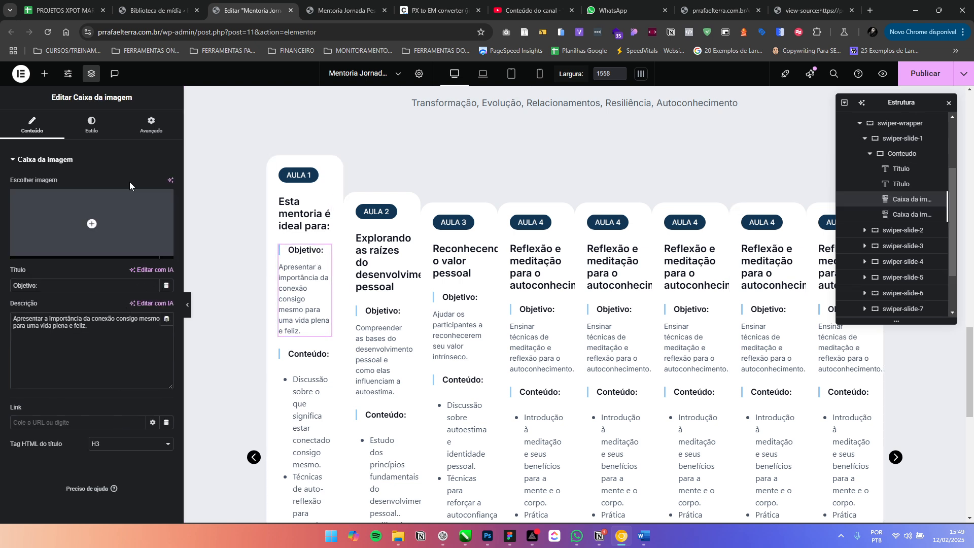
click(152, 124)
drag(122, 452, 74, 449)
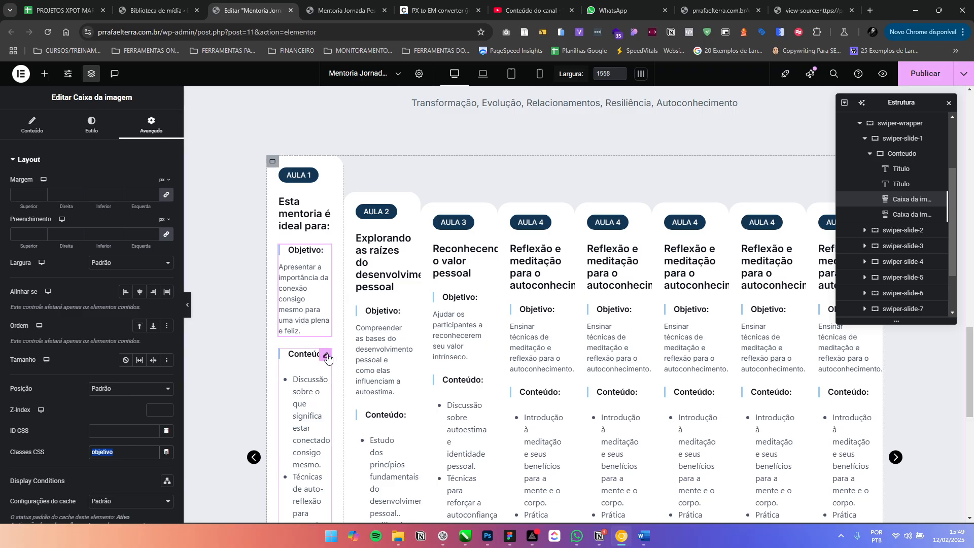
click(326, 355)
click(151, 125)
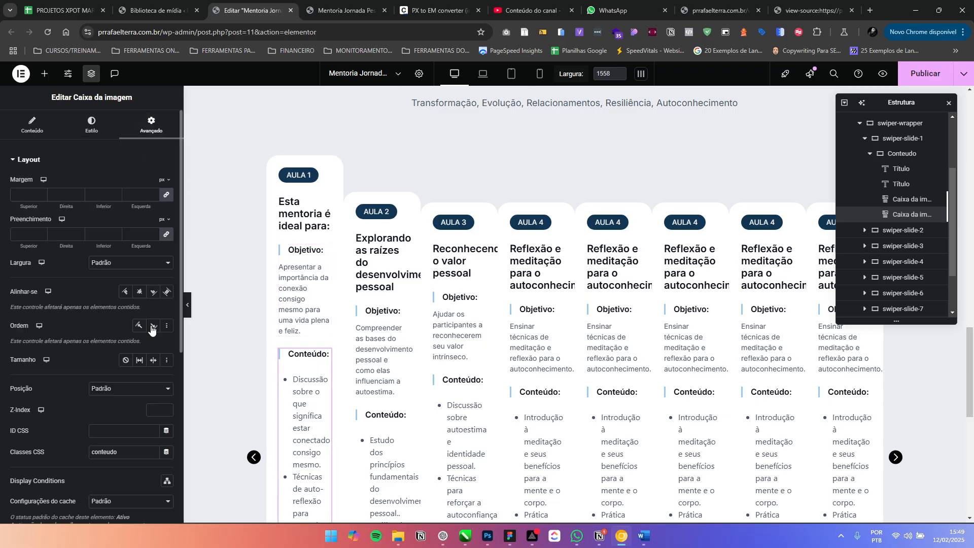
drag(122, 452, 75, 446)
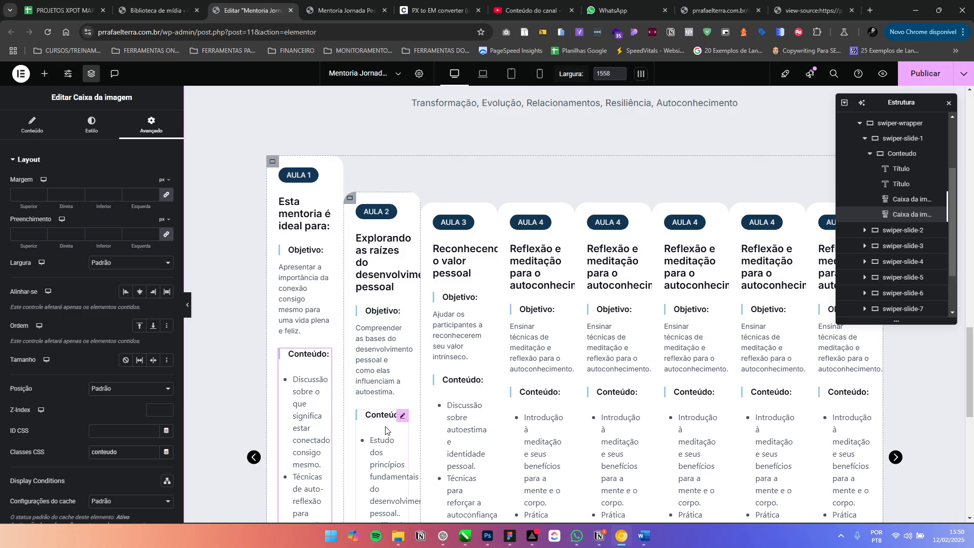
Examine the custom CSS rules for the title and the list in the AULA 1 card's Conteúdo image box
scroll(99, 411, down, 5)
click(83, 450)
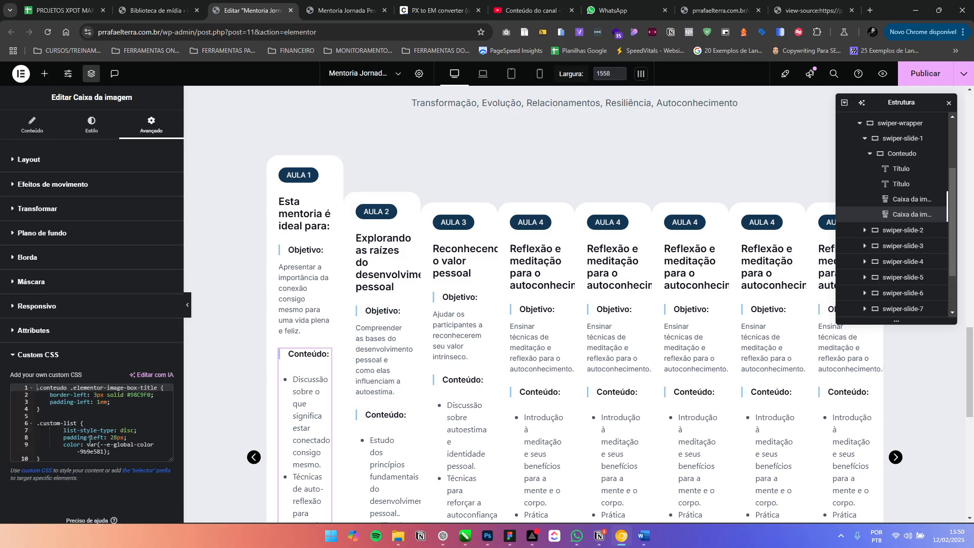
click(90, 413)
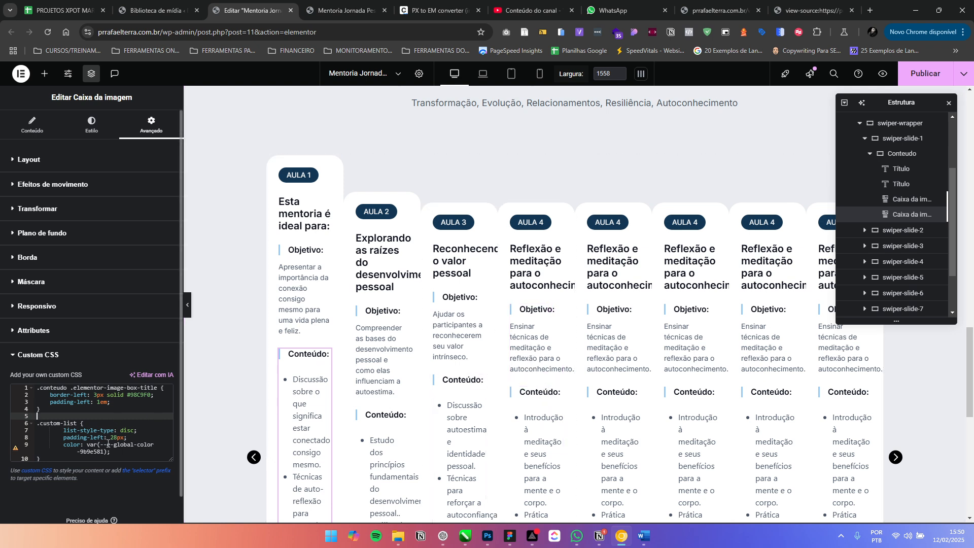
drag(123, 452, 76, 436)
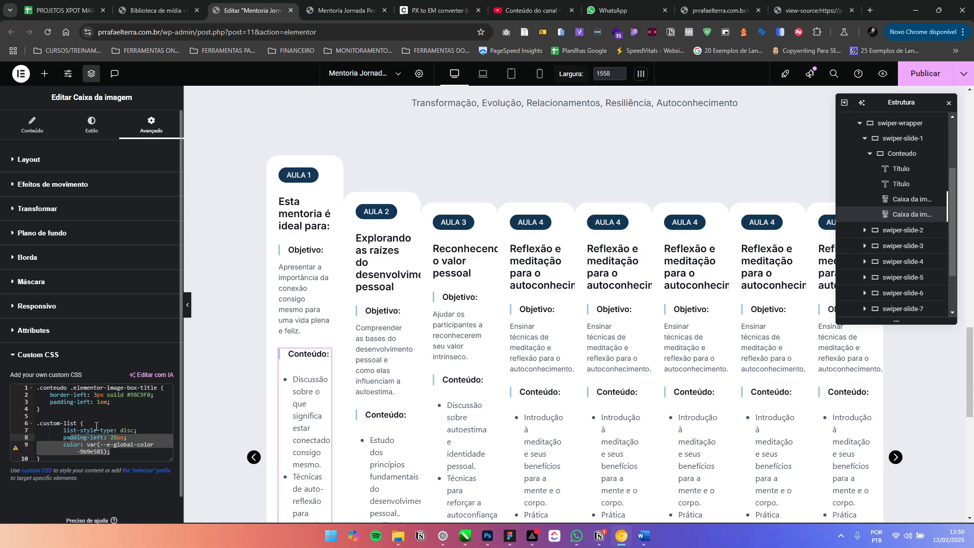
click(98, 430)
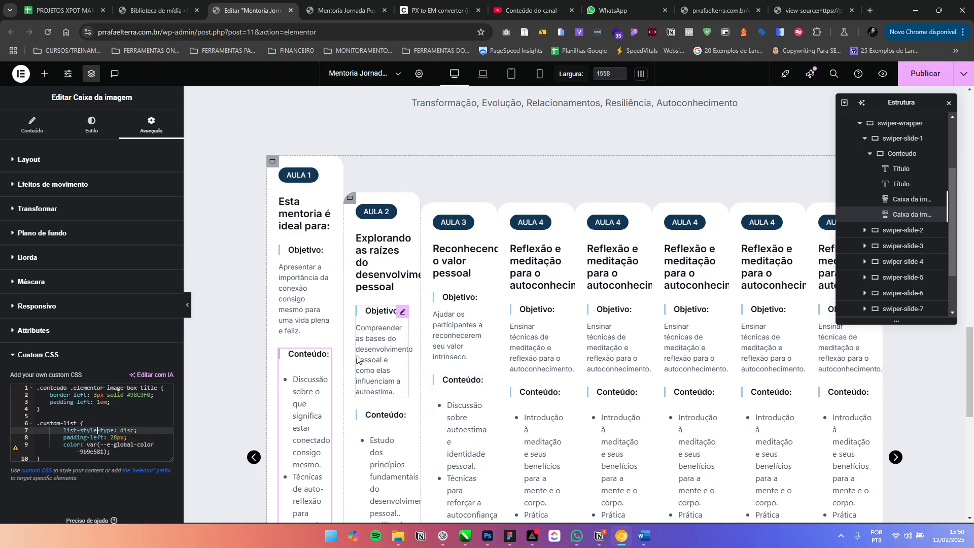
click(108, 437)
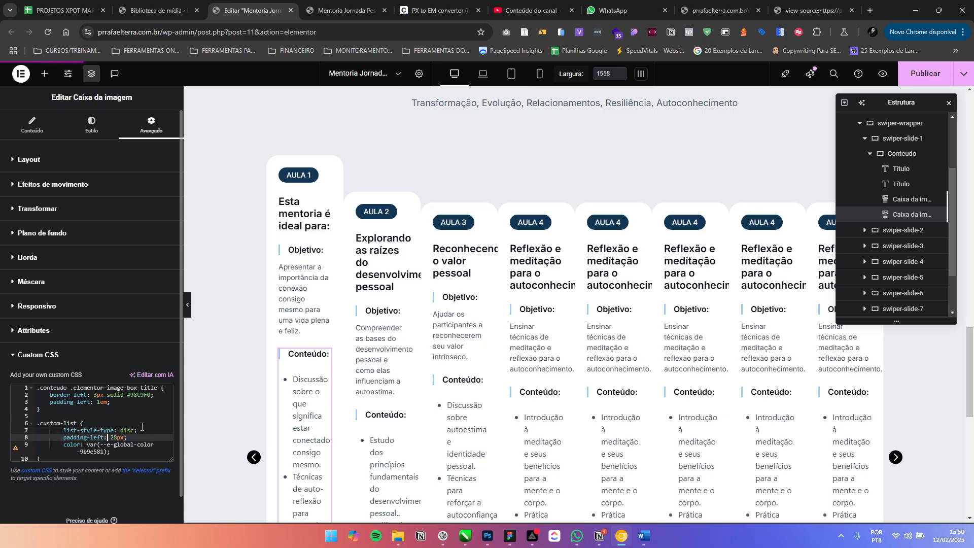
click(104, 429)
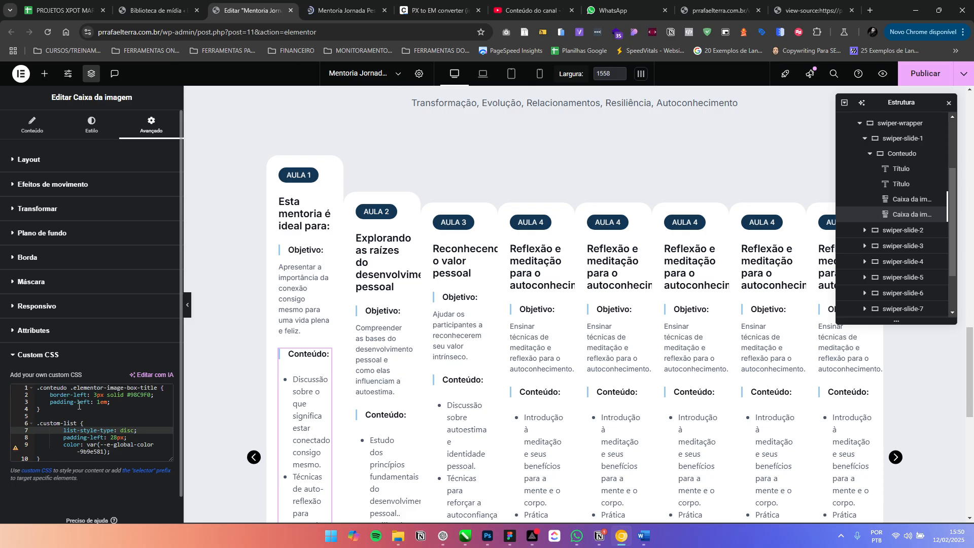
click(80, 402)
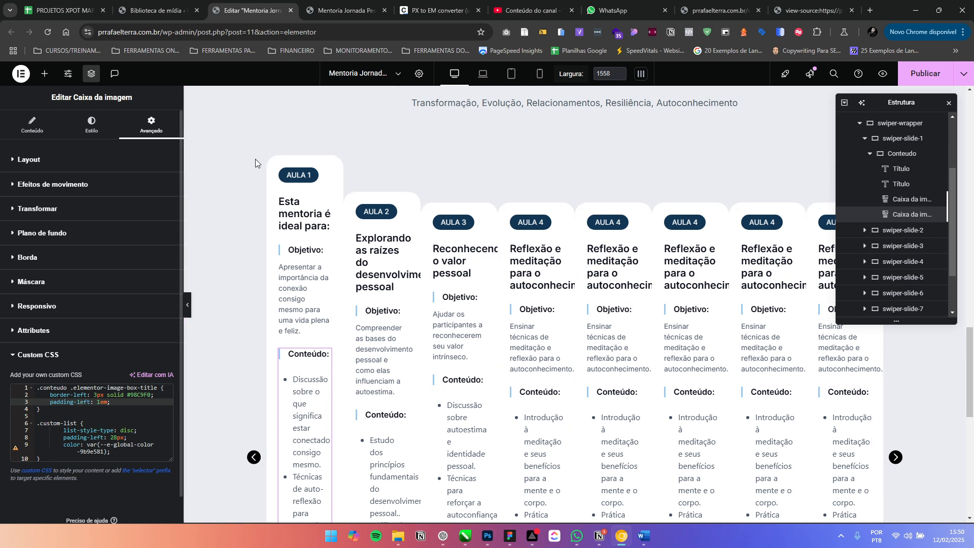
click(46, 455)
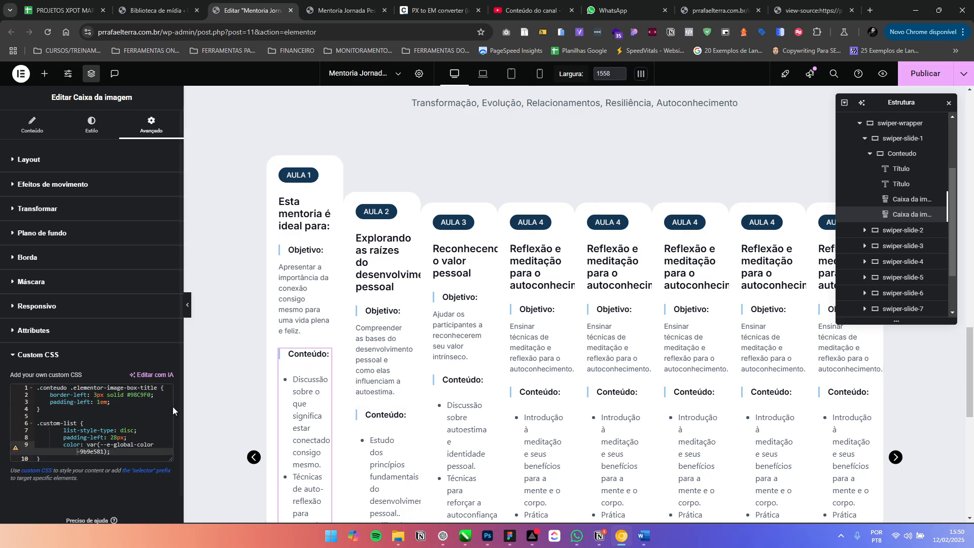
click(136, 399)
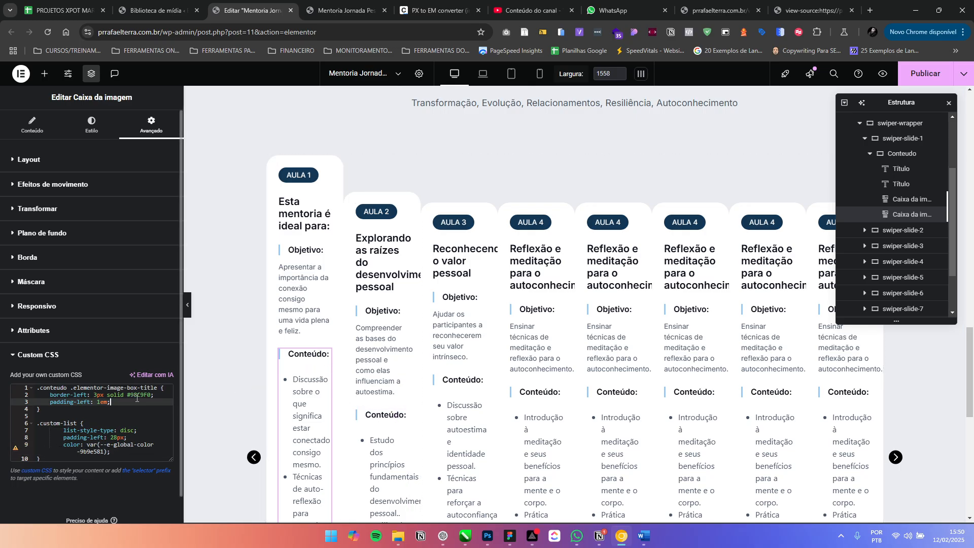
Move the .conteudo title and .custom-list rules from the AULA 1 Conteúdo image box to the page's custom CSS, after the .swiper-slide rule
click(50, 395)
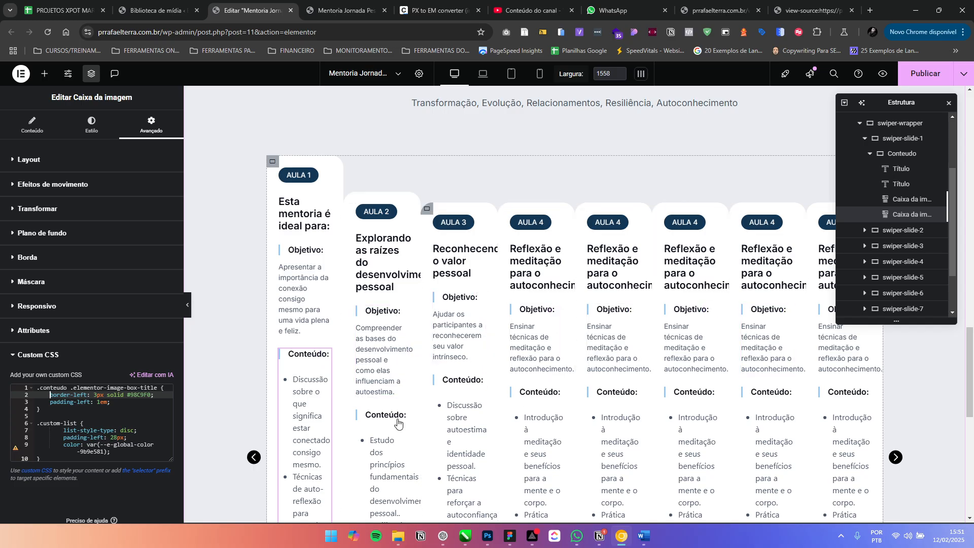
drag(43, 459, 23, 383)
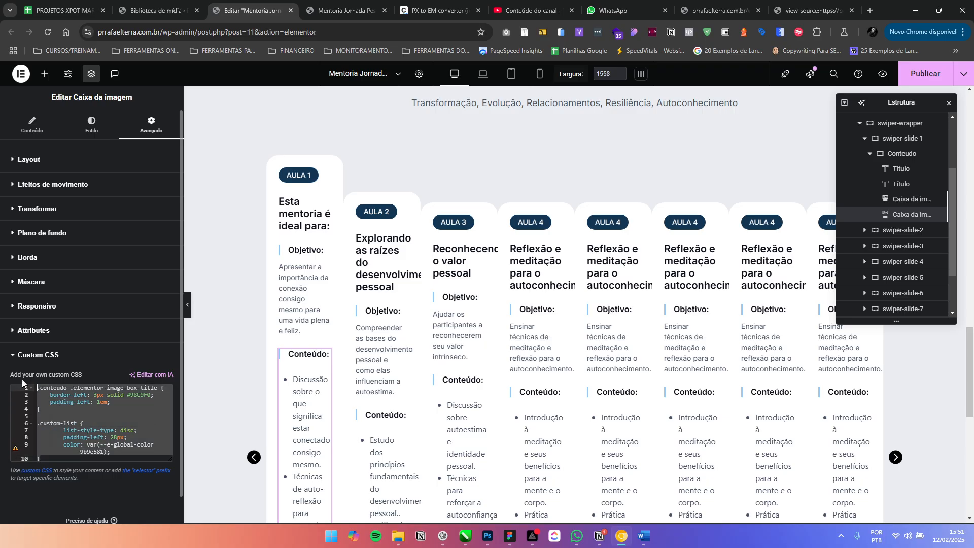
key(ctrl+x)
click(419, 74)
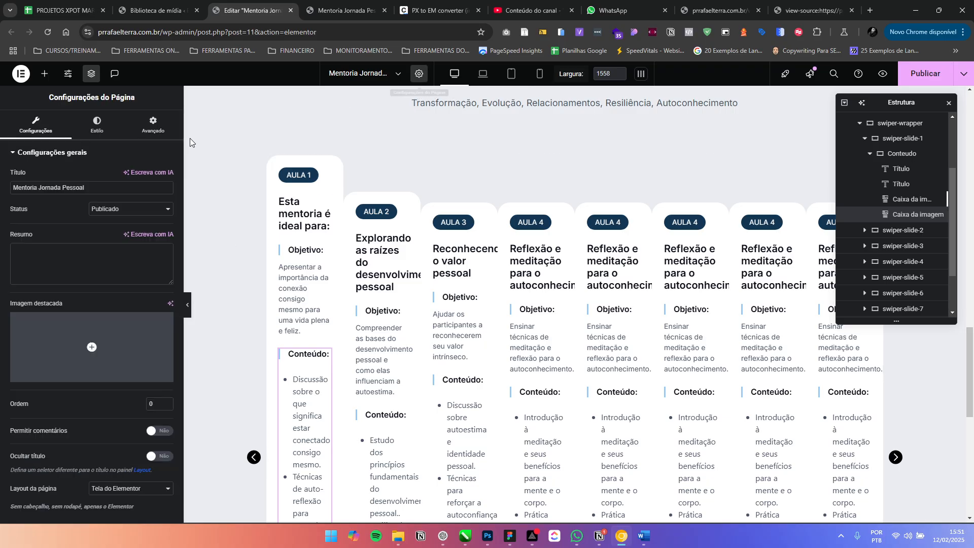
click(152, 125)
click(51, 318)
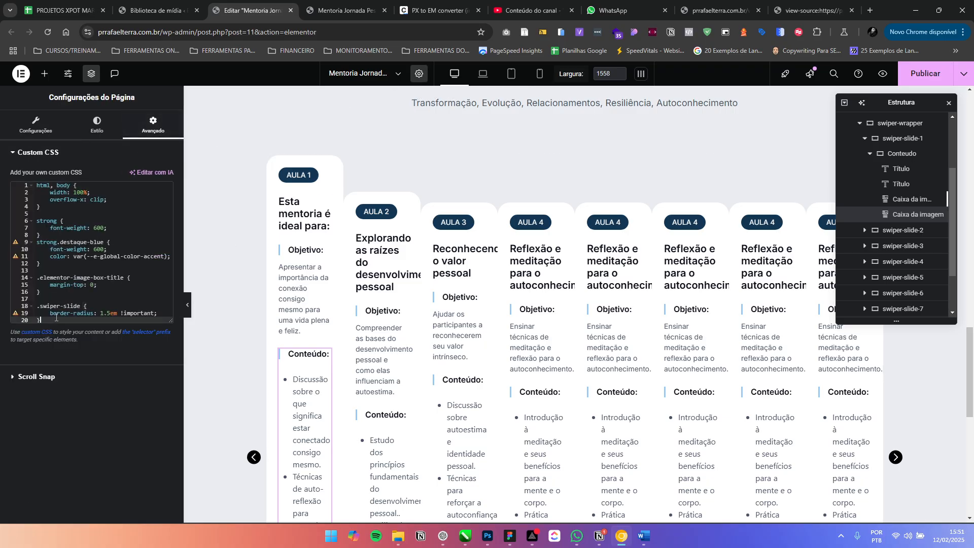
key(Return)
key(Return)
key(ctrl+v)
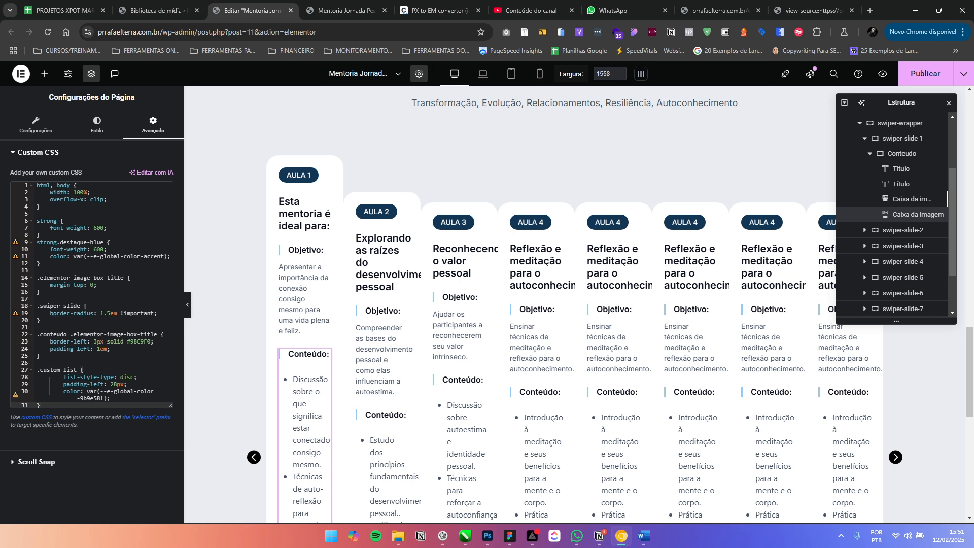
click(55, 334)
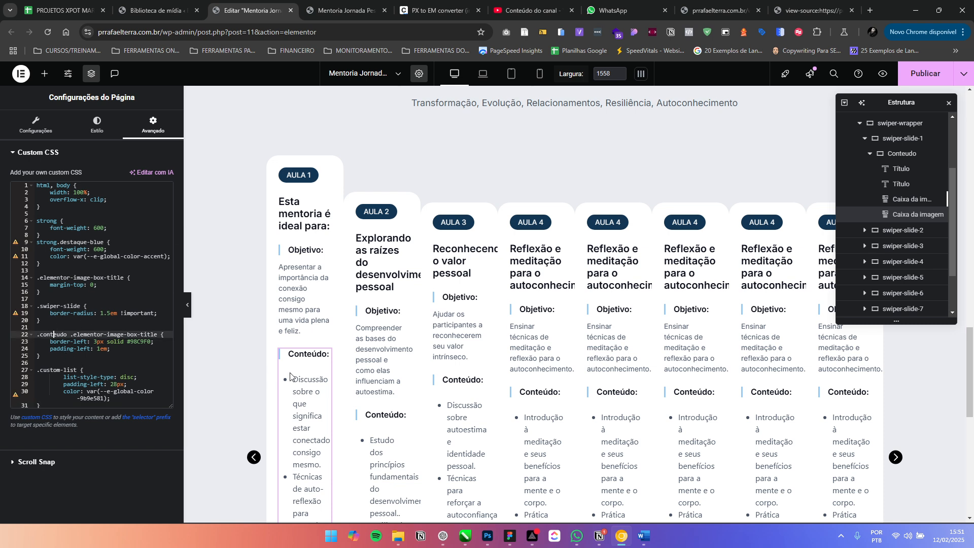
Copy the .objetivo title rule from the AULA 1 Objetivo image box into the page's custom CSS, above the .conteudo rule
click(307, 283)
scroll(71, 403, down, 5)
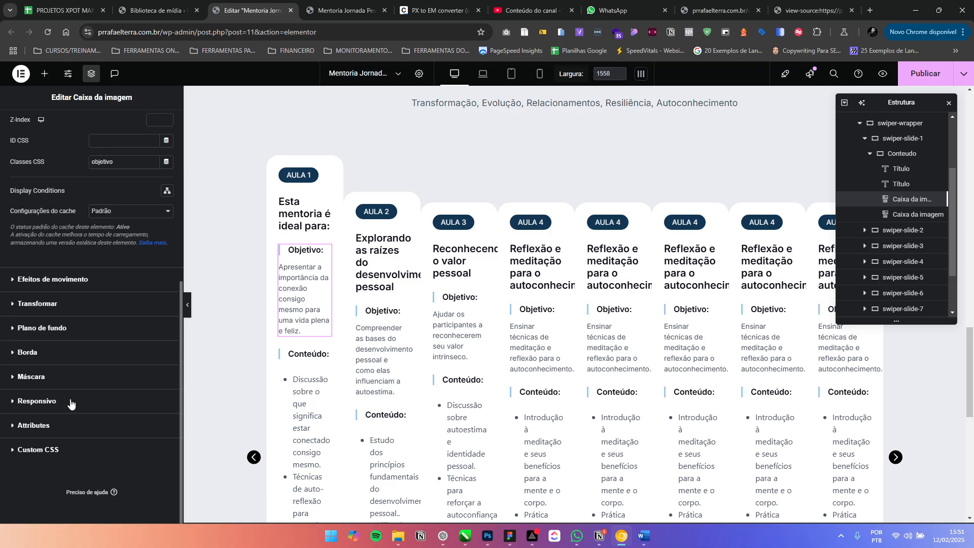
click(53, 441)
drag(44, 410, 31, 379)
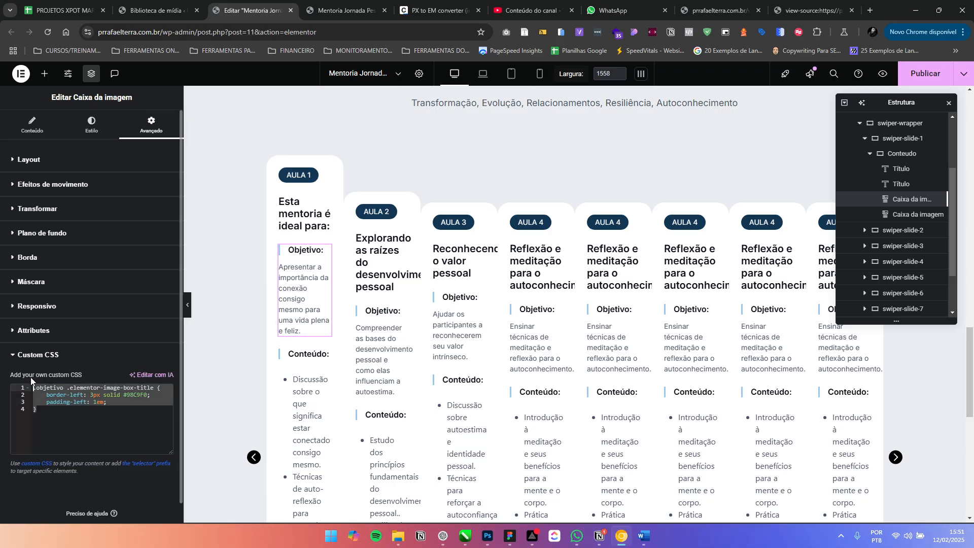
click(419, 73)
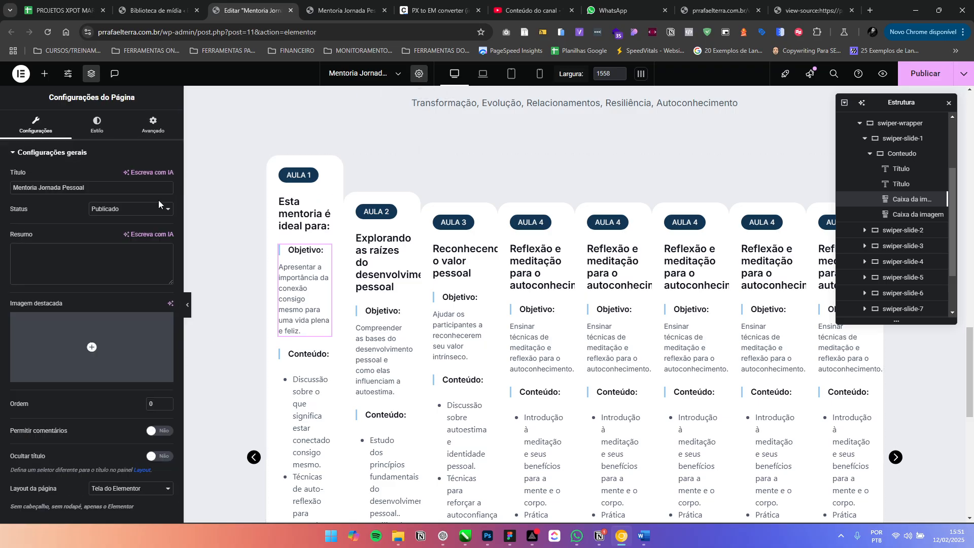
click(152, 125)
click(61, 320)
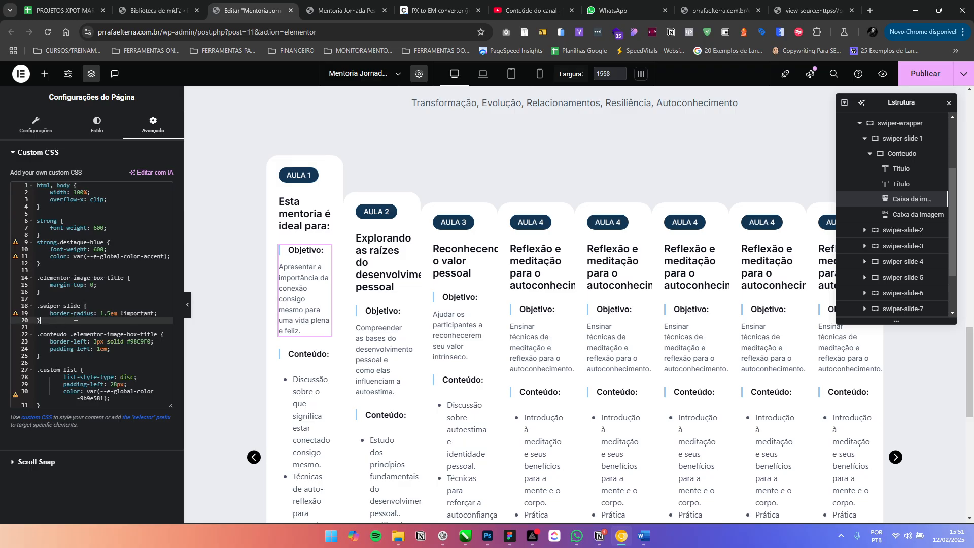
key(ctrl+v)
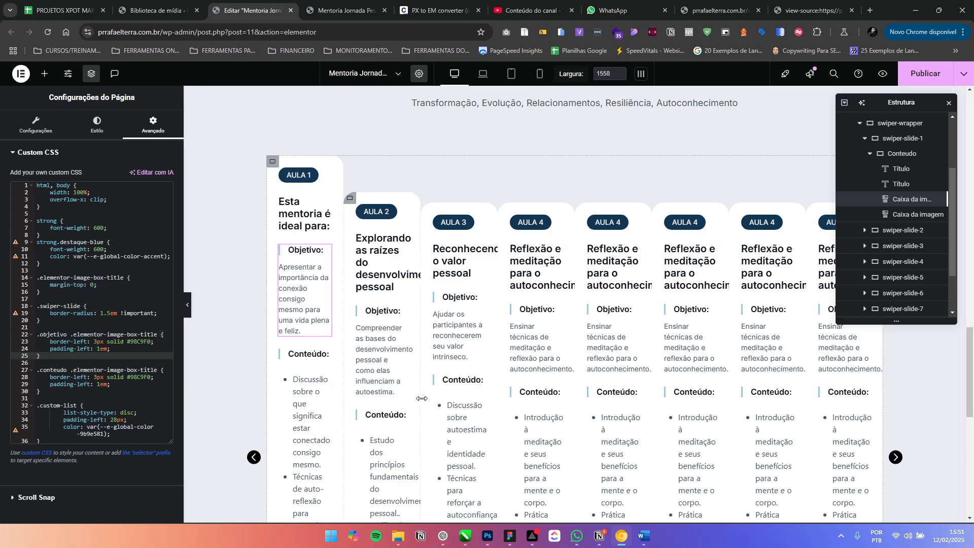
Clear the custom CSS of the AULA 1 Objetivo image box and check the custom CSS of its Conteúdo image box
click(320, 252)
scroll(111, 331, down, 5)
click(60, 454)
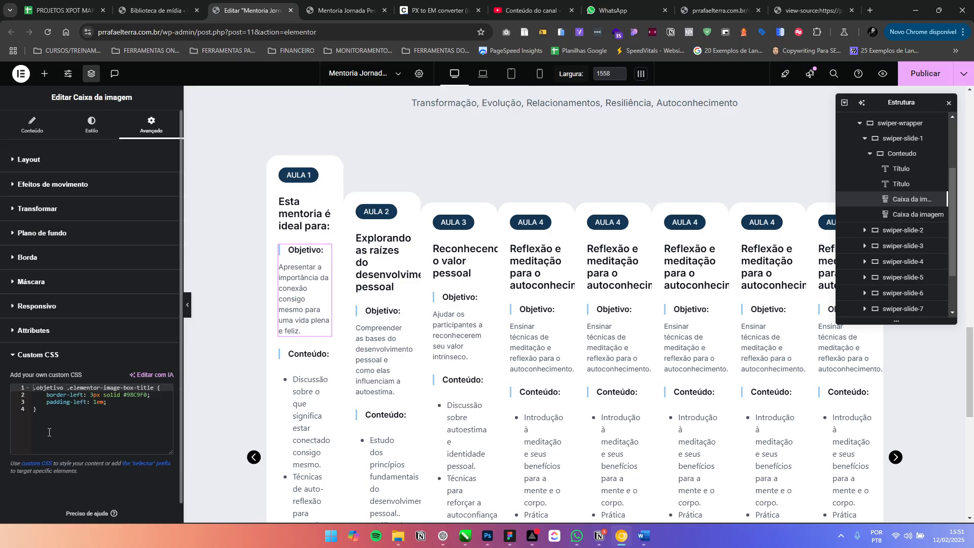
click(28, 401)
key(ctrl+a)
key(BackSpace)
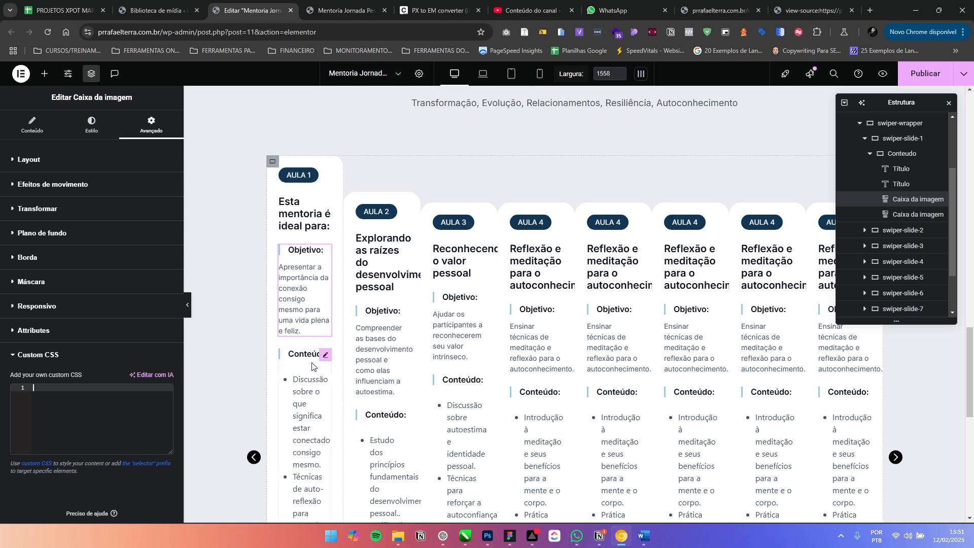
click(282, 356)
scroll(97, 434, down, 5)
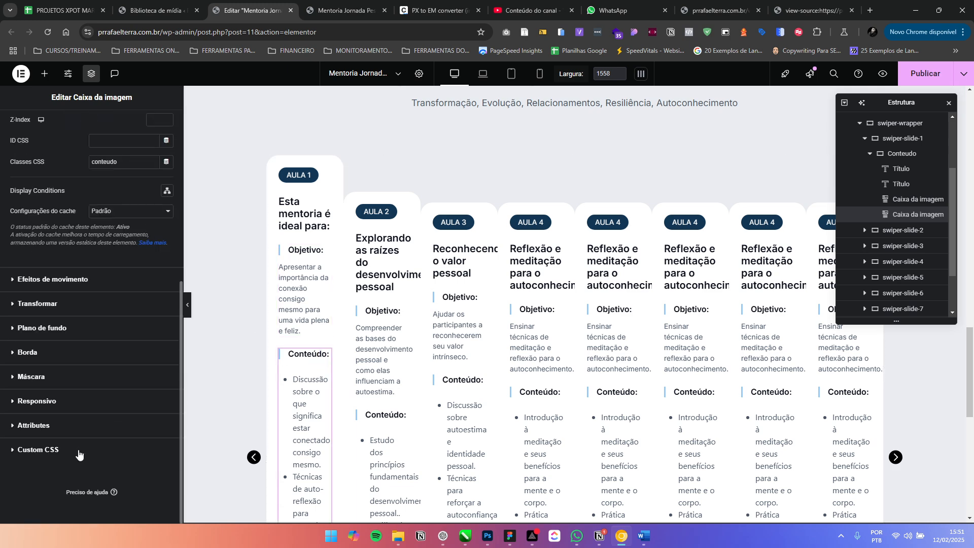
click(77, 453)
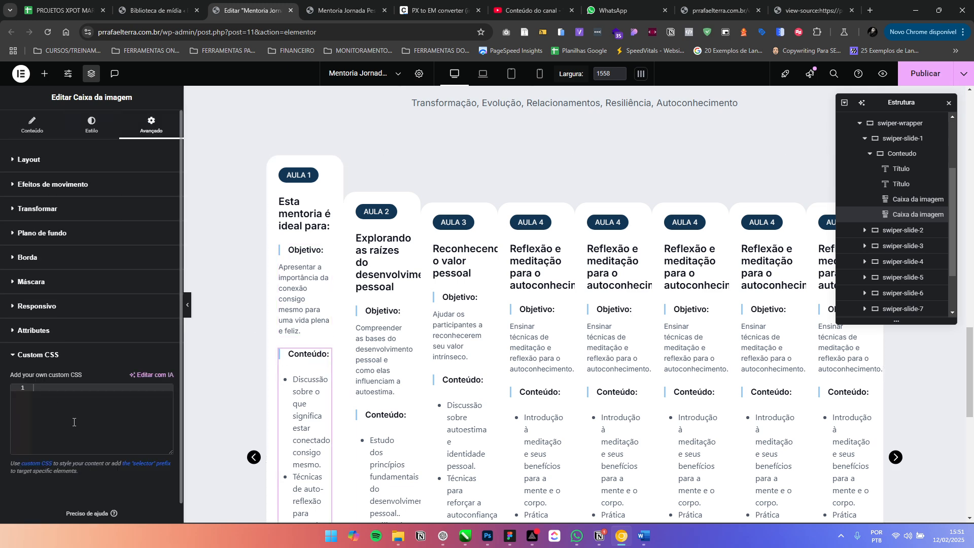
Remove the custom CSS from the Objetivo and Conteúdo image boxes in the AULA 2 card
click(388, 317)
click(142, 136)
scroll(85, 378, down, 5)
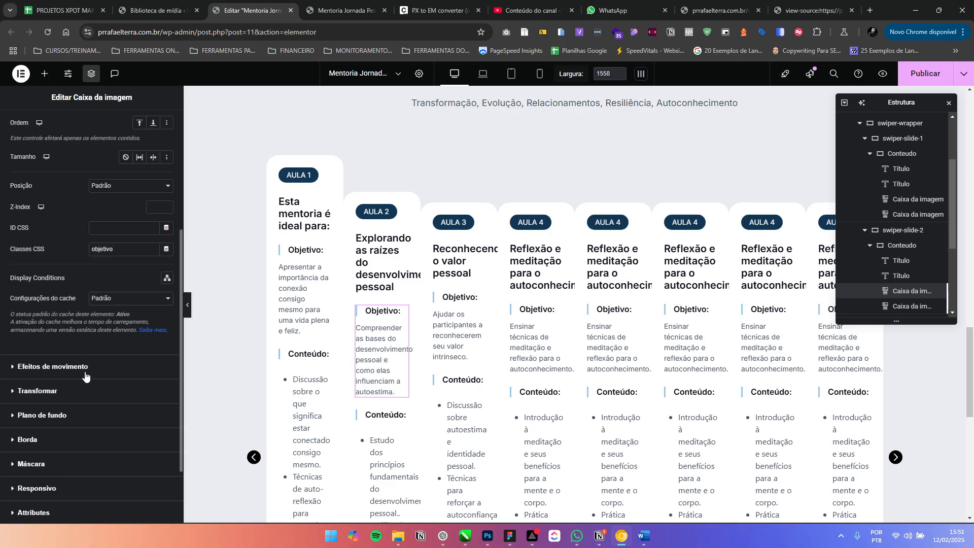
click(65, 446)
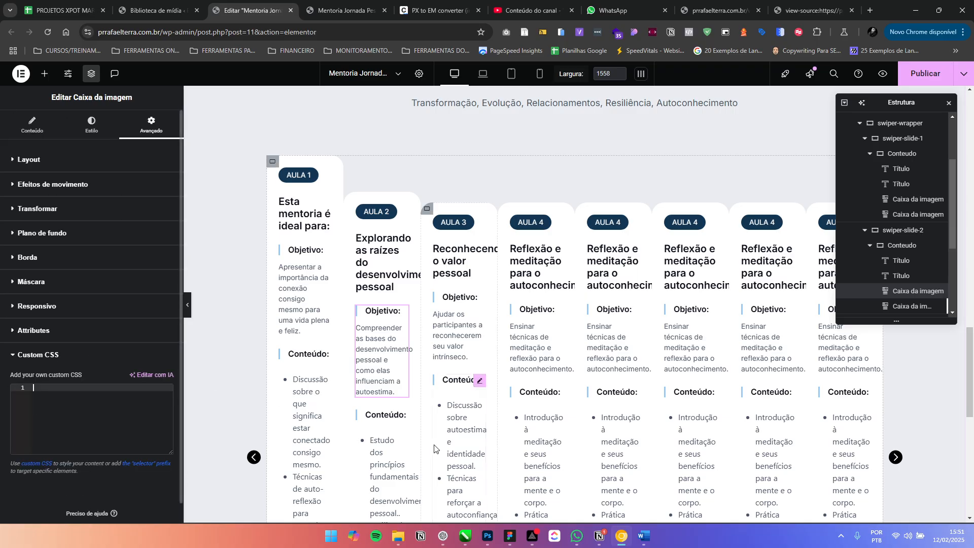
click(376, 441)
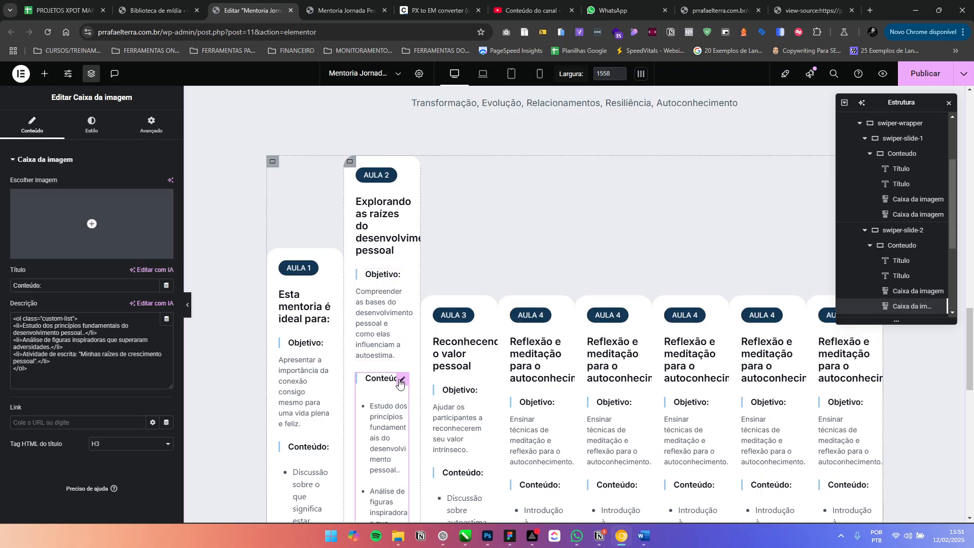
click(124, 133)
scroll(96, 304, down, 5)
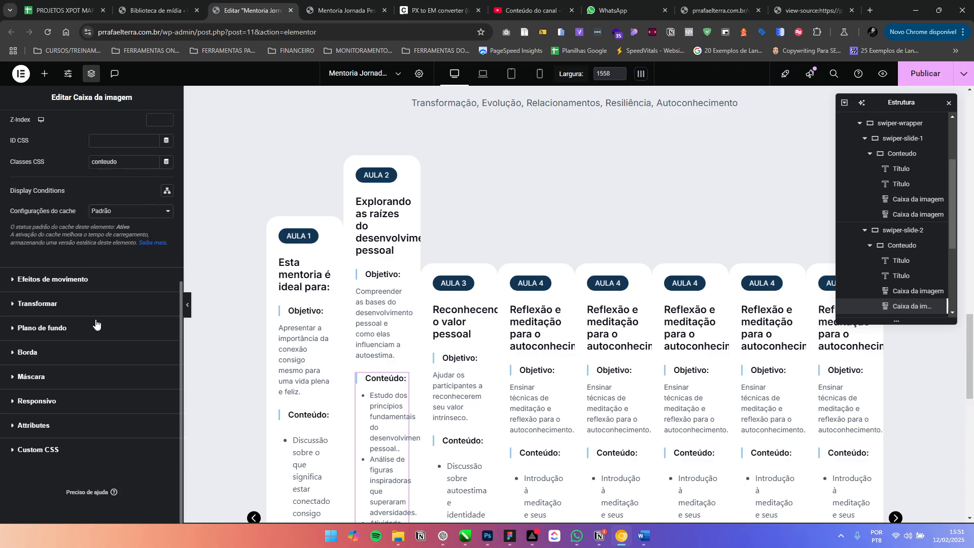
click(61, 452)
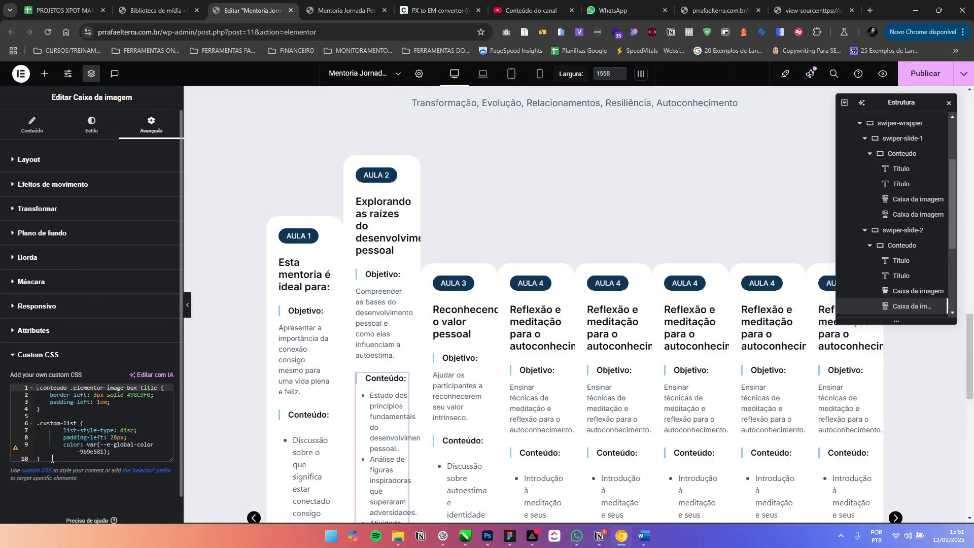
drag(51, 458, 35, 384)
key(BackSpace)
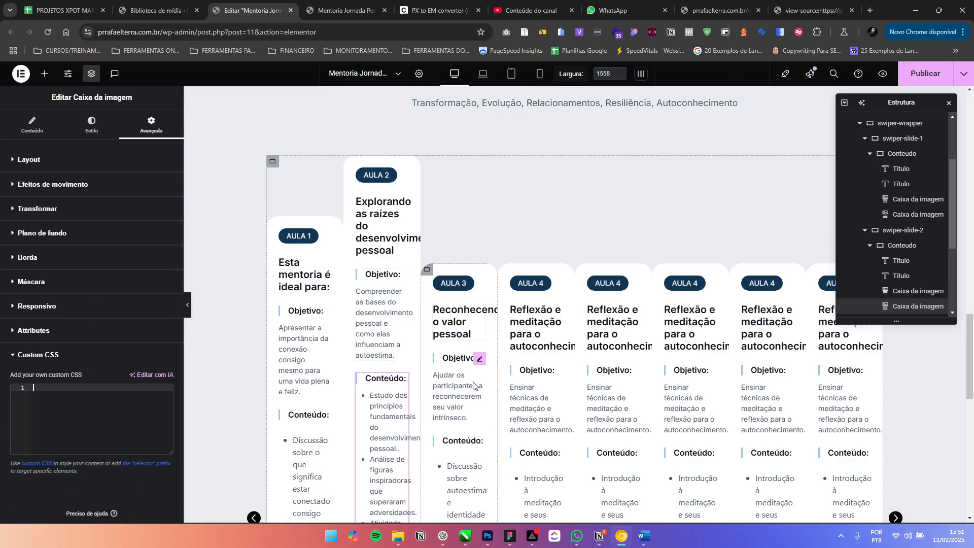
Remove the custom CSS from the Objetivo and Conteúdo image boxes in the AULA 3 card
click(478, 360)
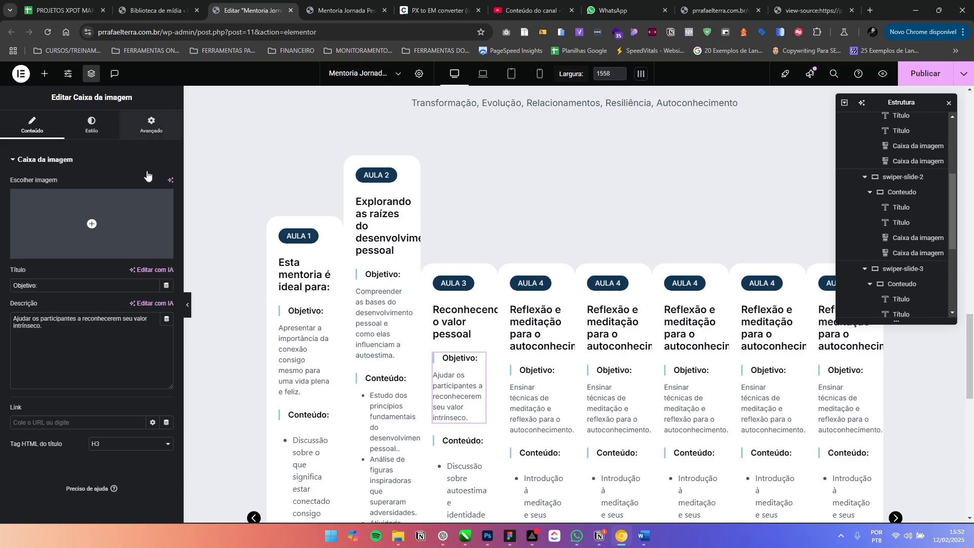
click(151, 124)
scroll(71, 457, down, 3)
click(71, 459)
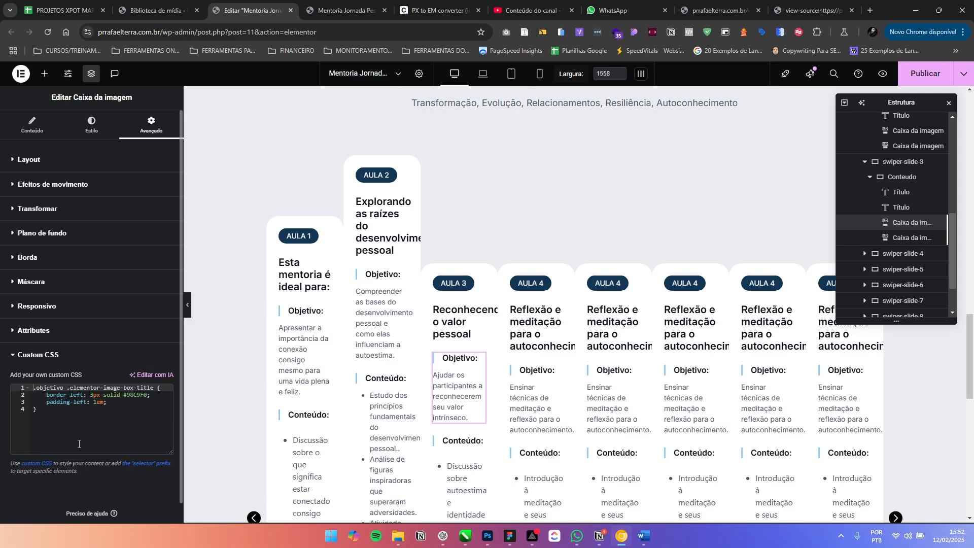
drag(51, 414, 31, 386)
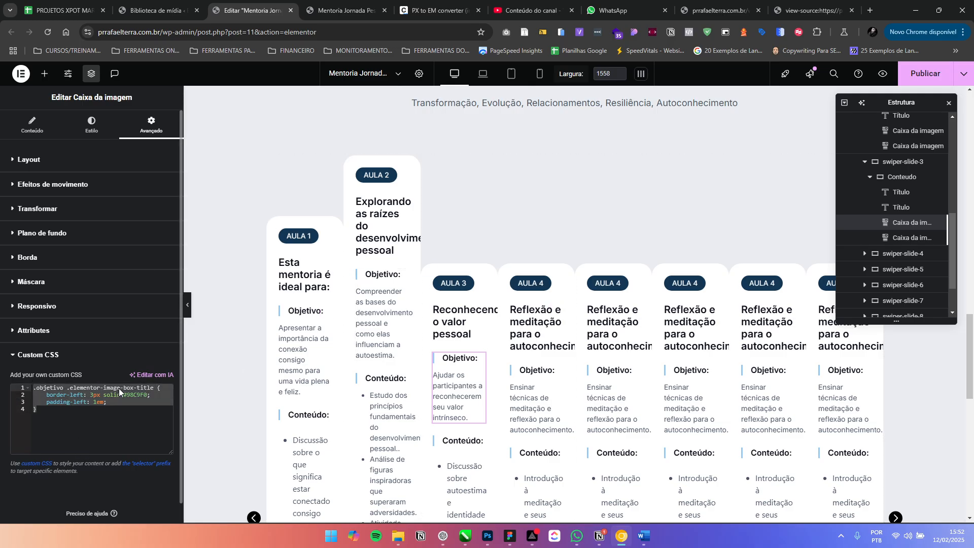
key(BackSpace)
click(481, 442)
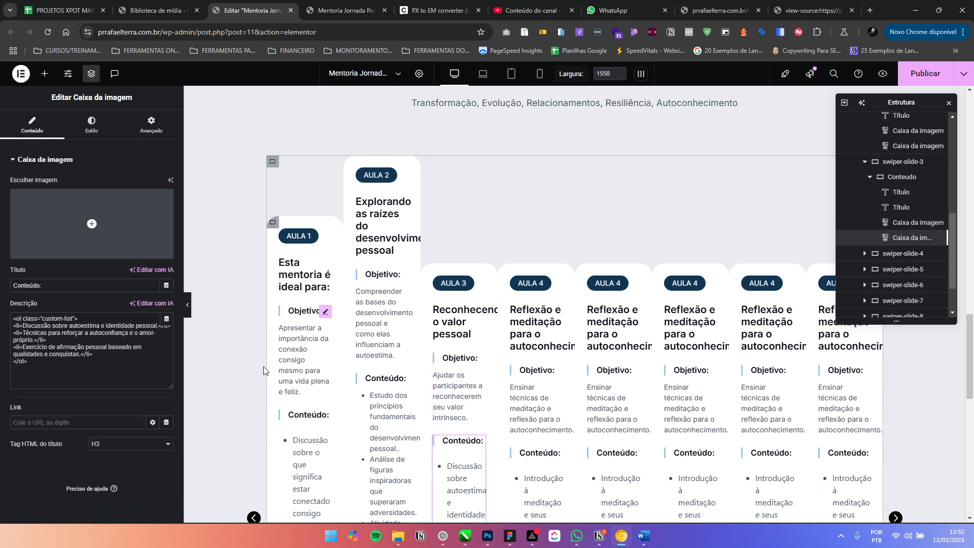
click(151, 125)
scroll(77, 429, down, 10)
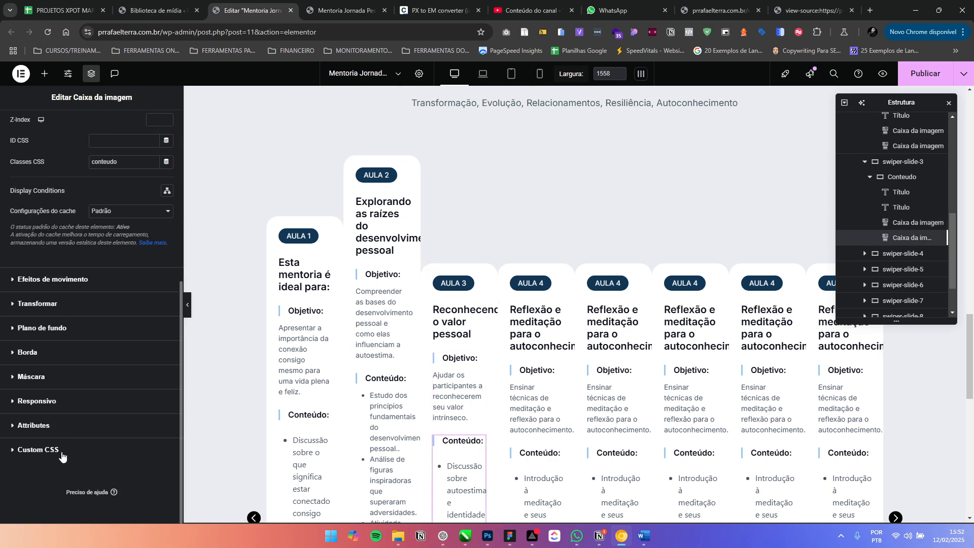
click(61, 452)
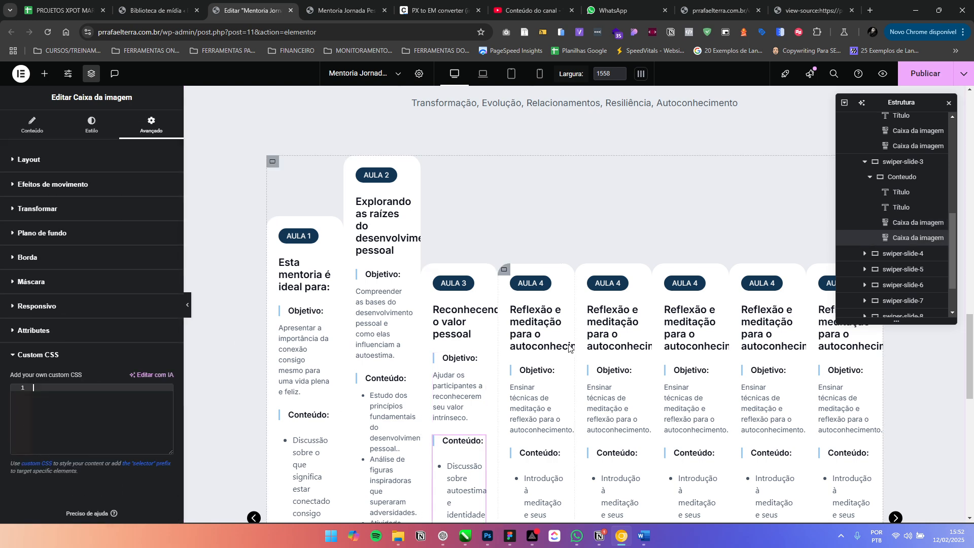
Remove the custom CSS from the Objetivo and Conteúdo image boxes in the swiper-slide-4 card
click(556, 373)
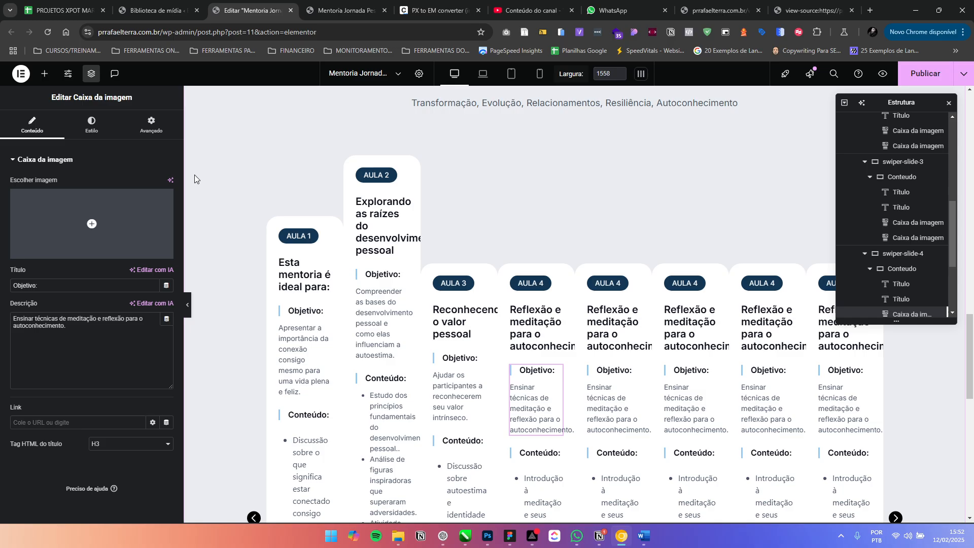
click(171, 136)
scroll(97, 374, down, 5)
click(84, 450)
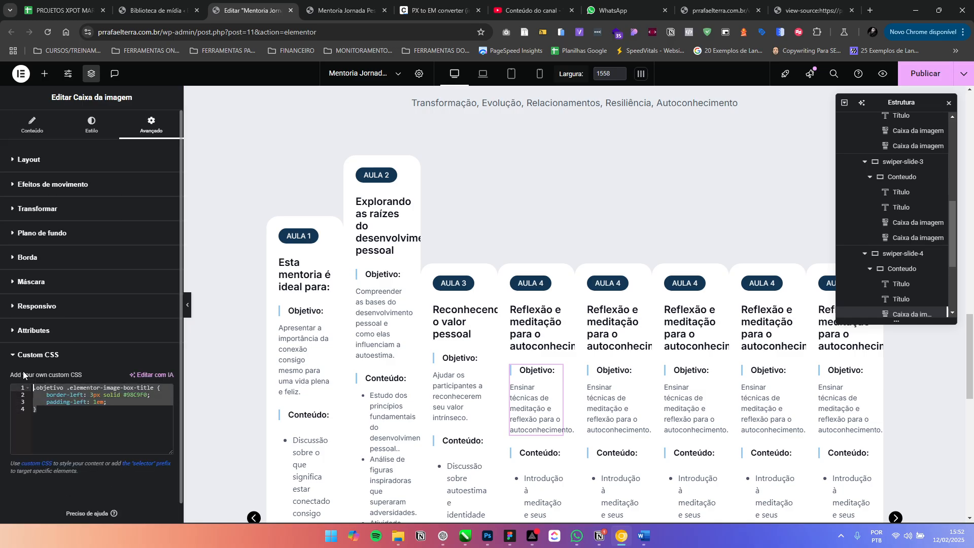
click(549, 451)
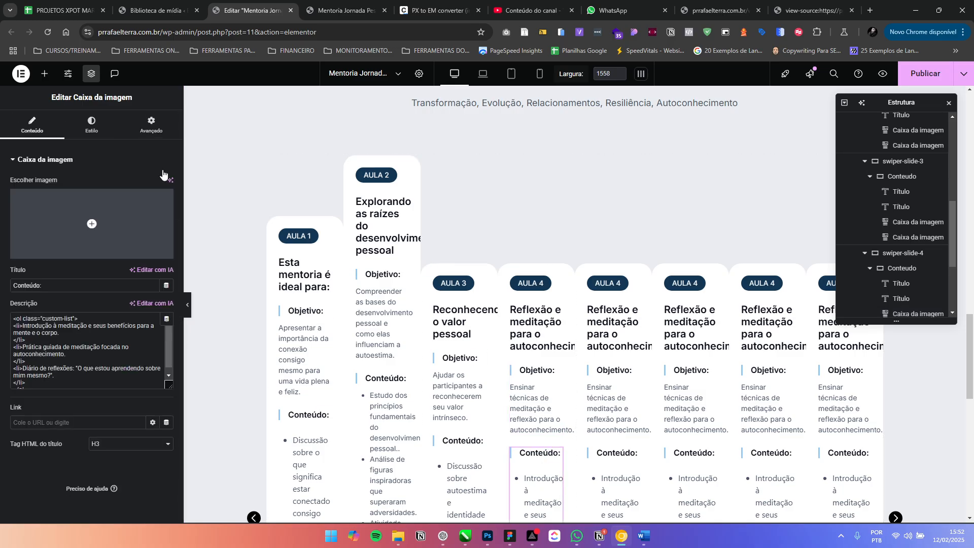
click(73, 452)
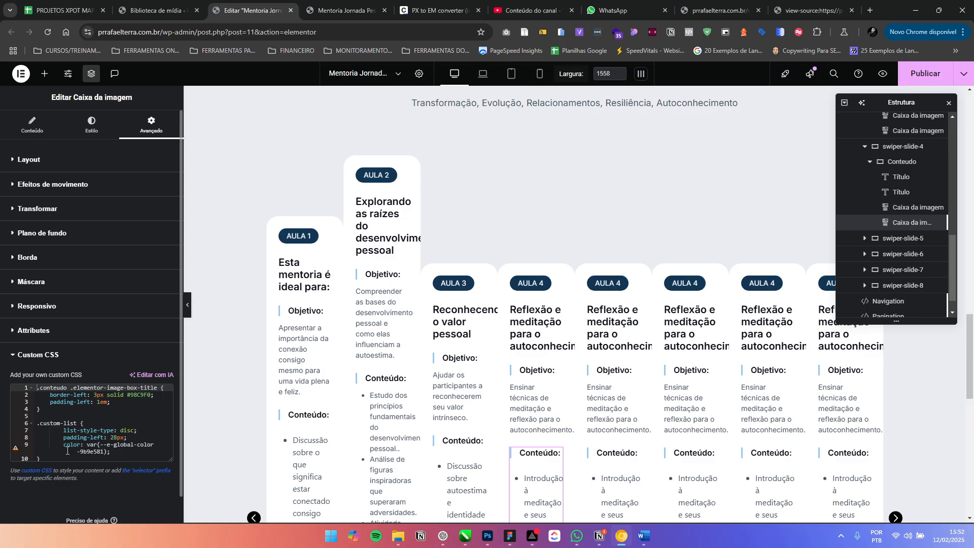
drag(61, 458, 8, 362)
key(BackSpace)
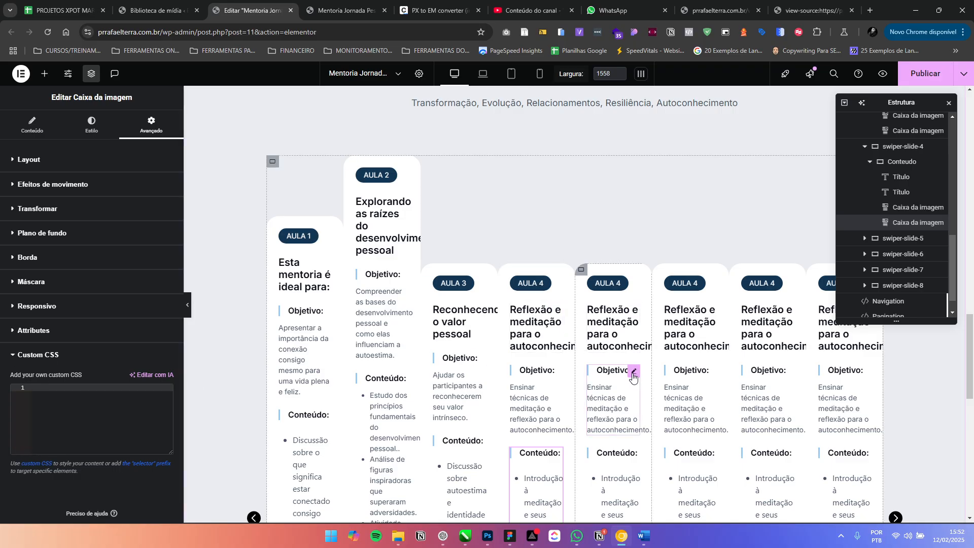
Copy the Objetivo image box of swiper-slide-4 and paste its style onto the Objetivo boxes of swiper-slide-5 and swiper-slide-6
right_click(556, 373)
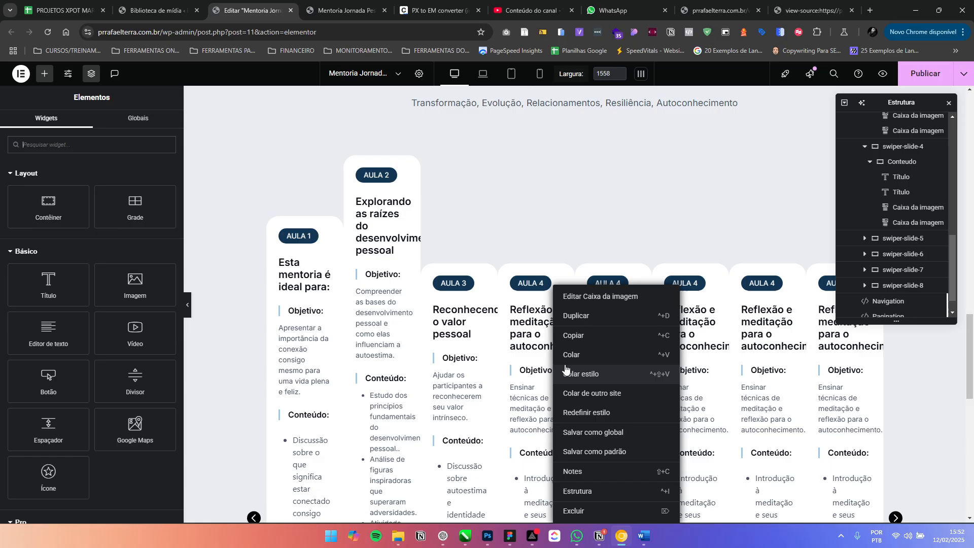
click(575, 336)
right_click(631, 374)
click(675, 376)
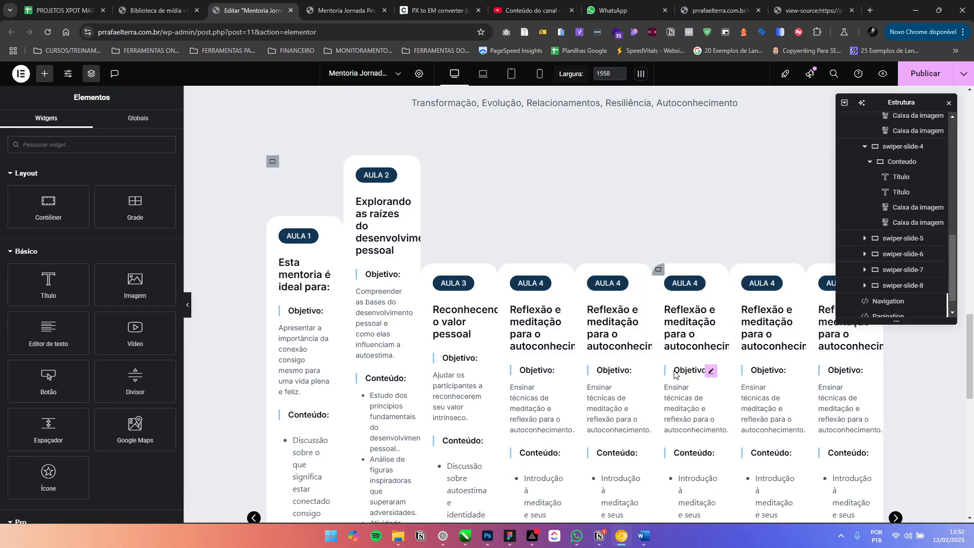
right_click(695, 375)
click(721, 376)
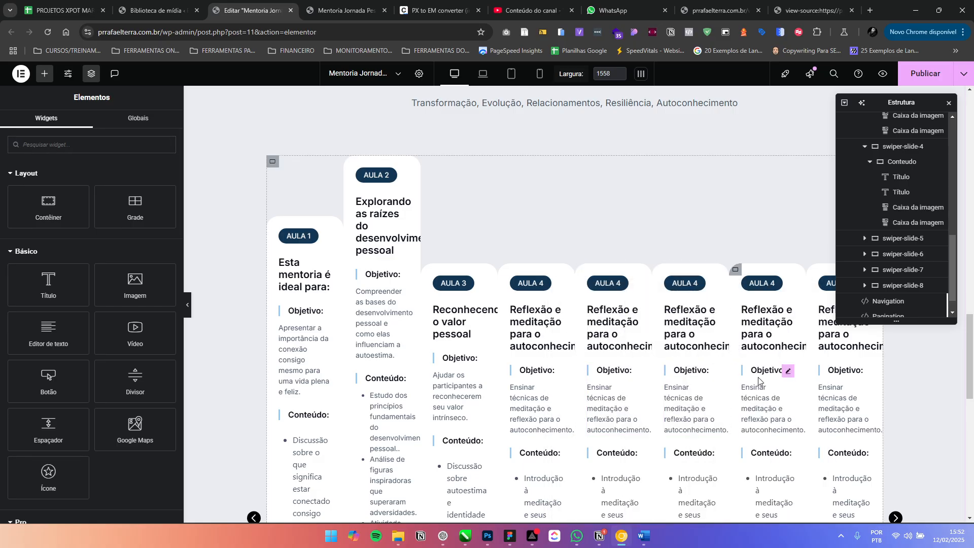
Paste the copied style onto the Objetivo image boxes of swiper-slide-7 and swiper-slide-8, and check the custom CSS of the swiper-slide-7 box
right_click(764, 377)
click(786, 376)
right_click(862, 376)
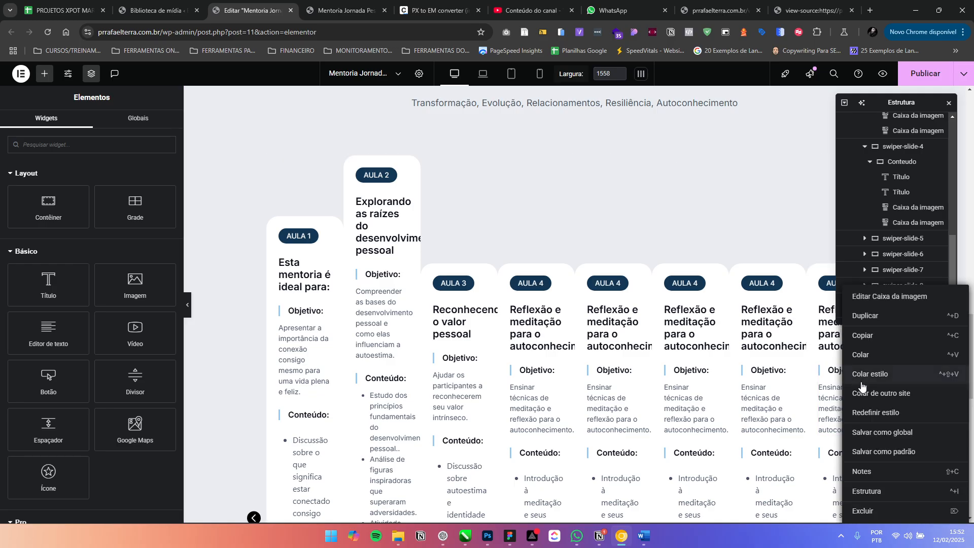
click(867, 385)
click(772, 391)
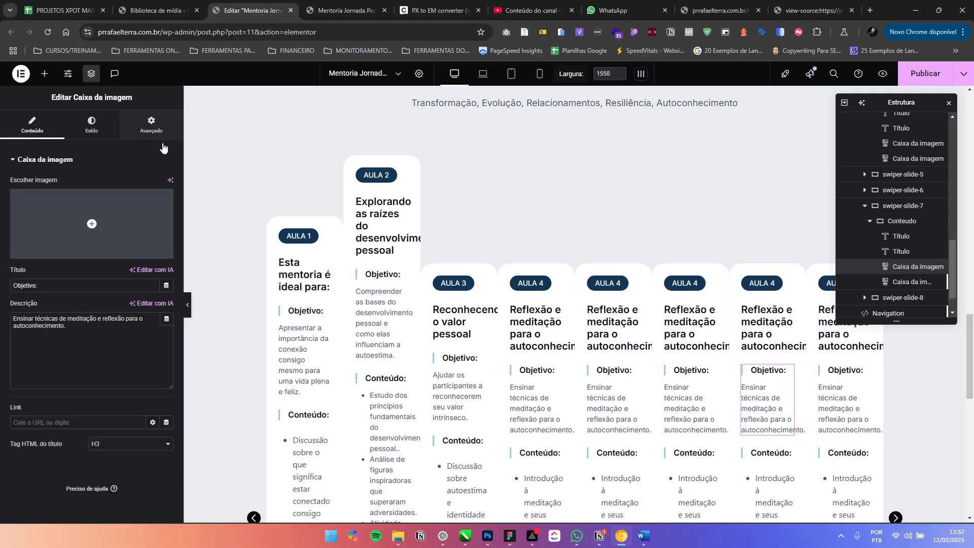
click(153, 127)
click(83, 444)
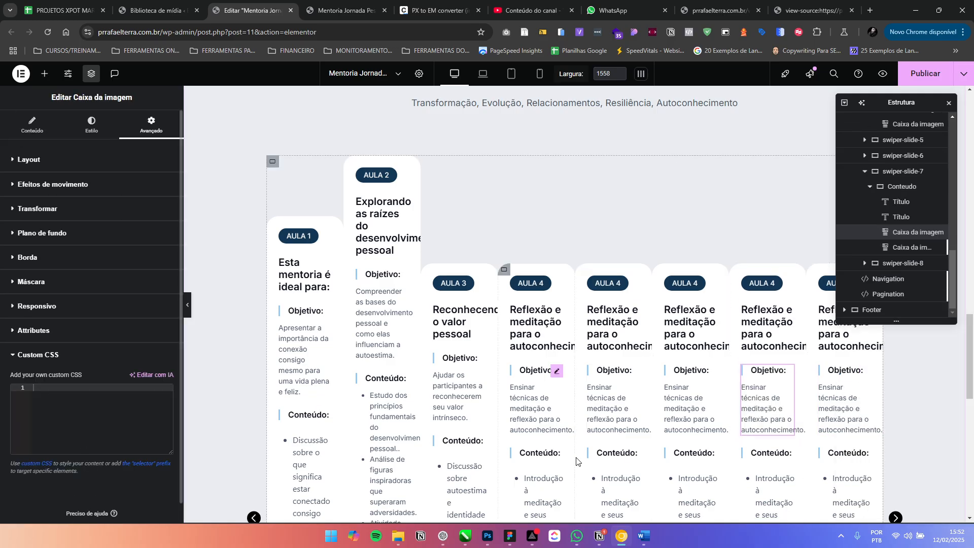
Copy the Conteúdo image box of swiper-slide-4, paste its style onto the Conteúdo boxes of swiper-slide-5 through swiper-slide-8, and publish the page
right_click(558, 460)
click(590, 336)
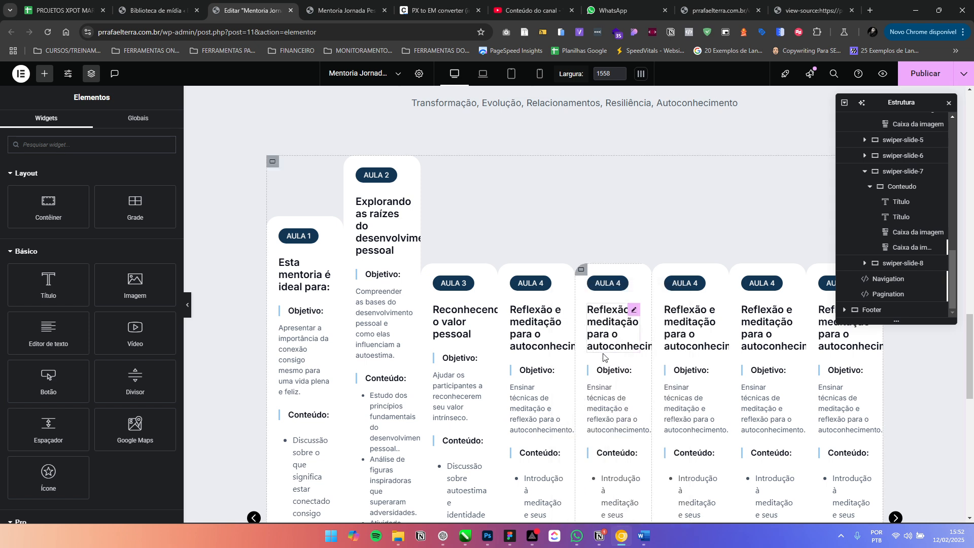
right_click(641, 453)
click(674, 377)
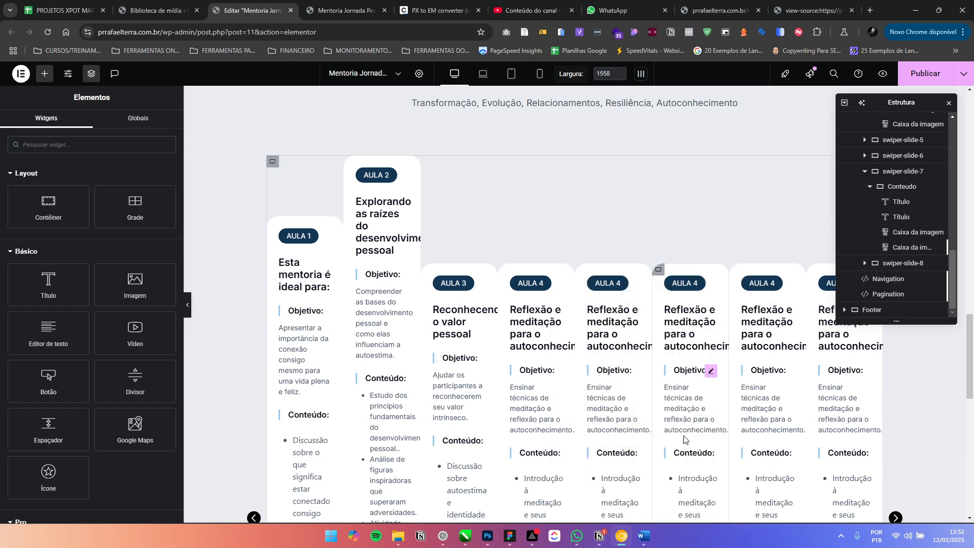
right_click(711, 453)
click(723, 380)
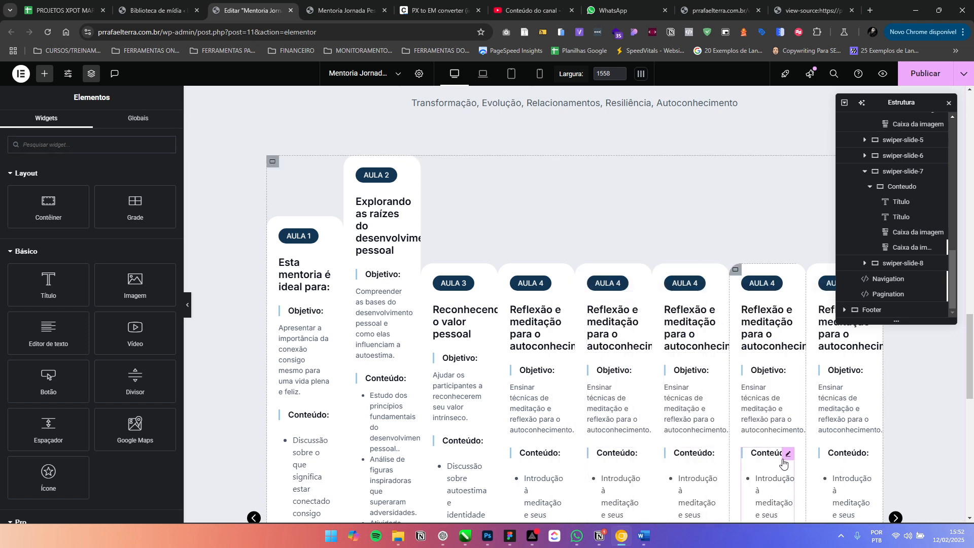
right_click(783, 459)
click(808, 377)
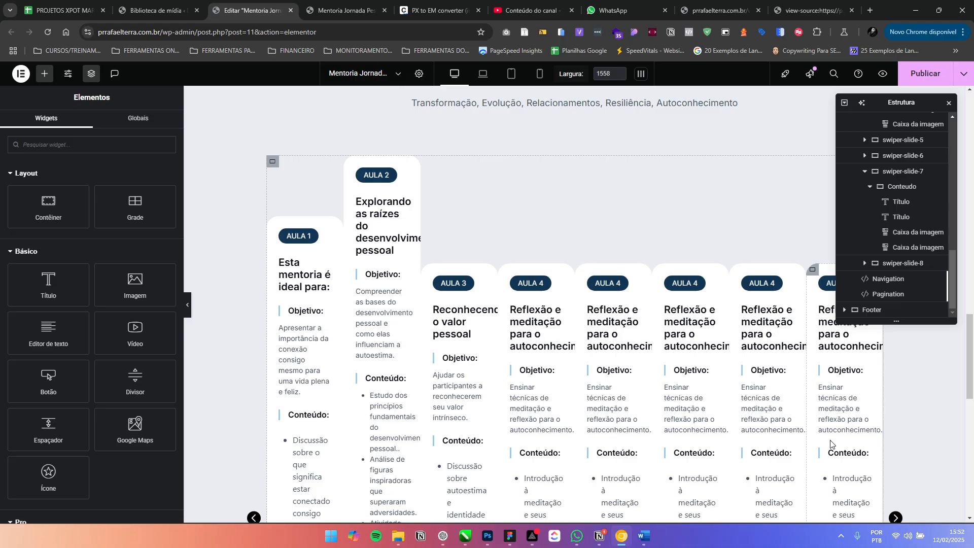
right_click(859, 459)
click(866, 382)
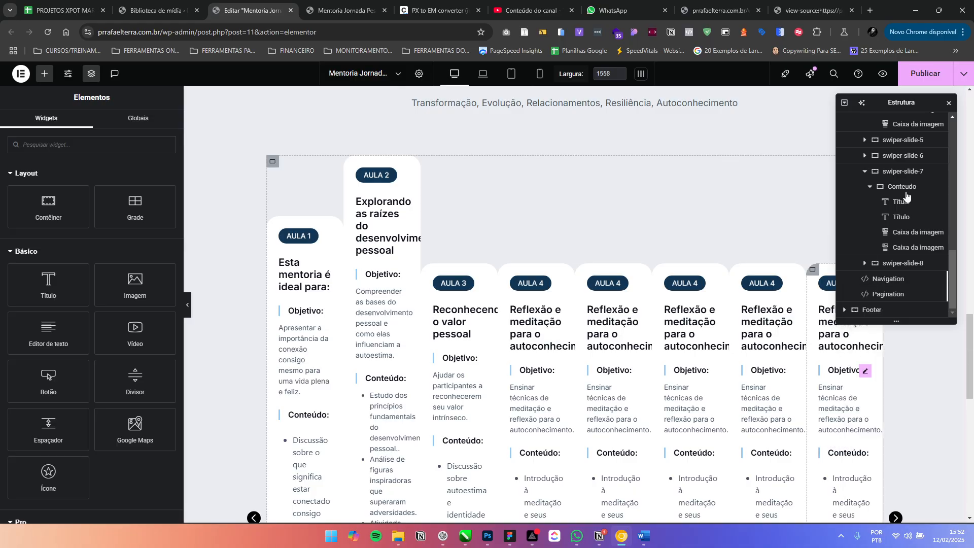
click(926, 74)
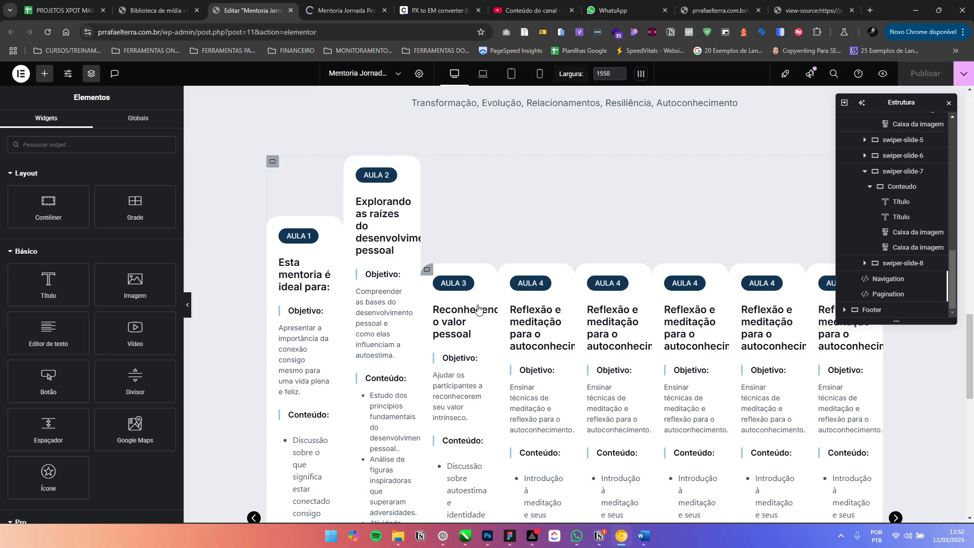
Open the page's custom CSS and examine the .objetivo, .conteudo and .custom-list rules
click(419, 73)
click(146, 125)
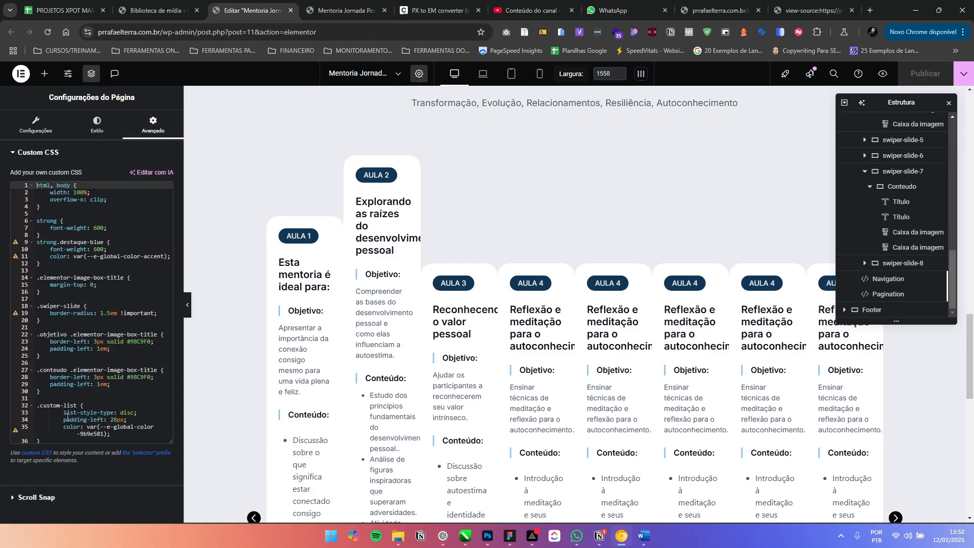
drag(50, 439, 27, 338)
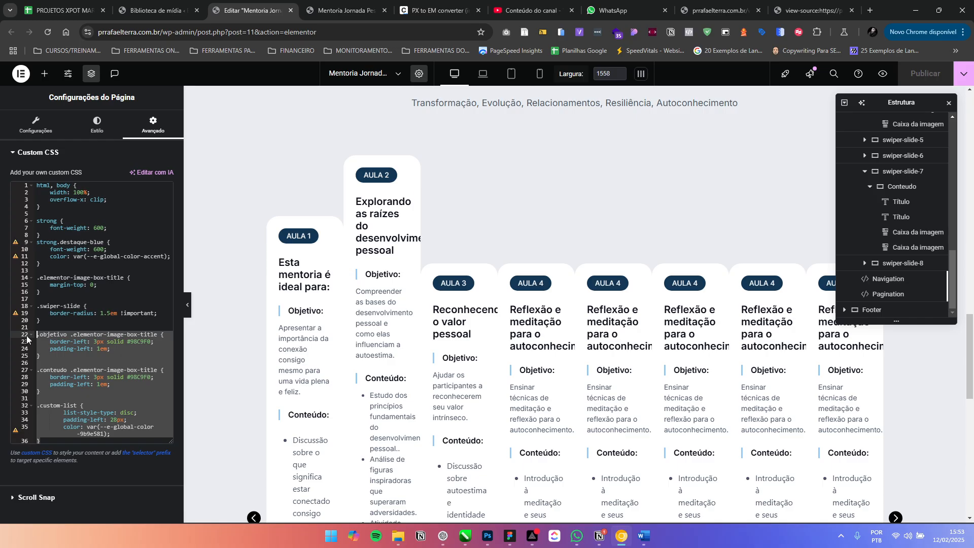
click(26, 336)
click(69, 363)
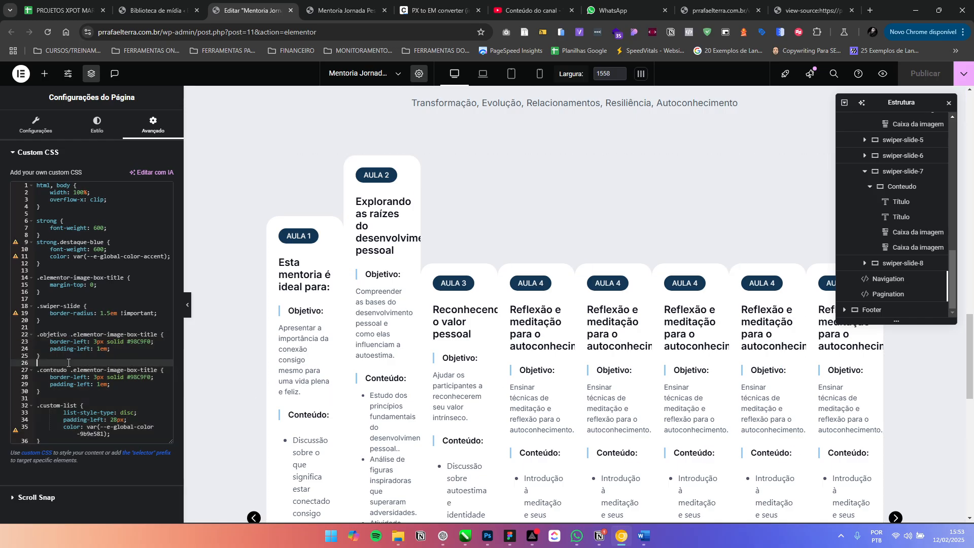
click(57, 430)
click(50, 439)
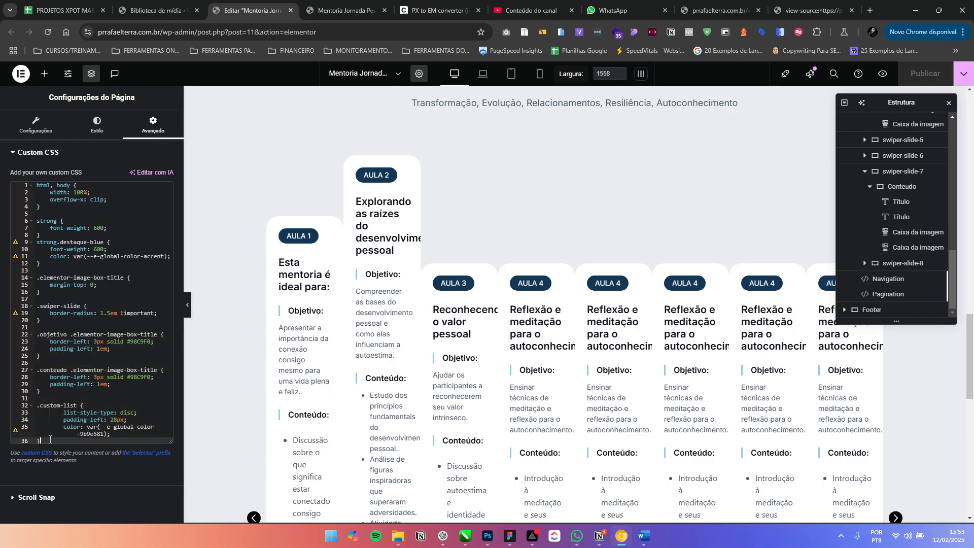
click(47, 399)
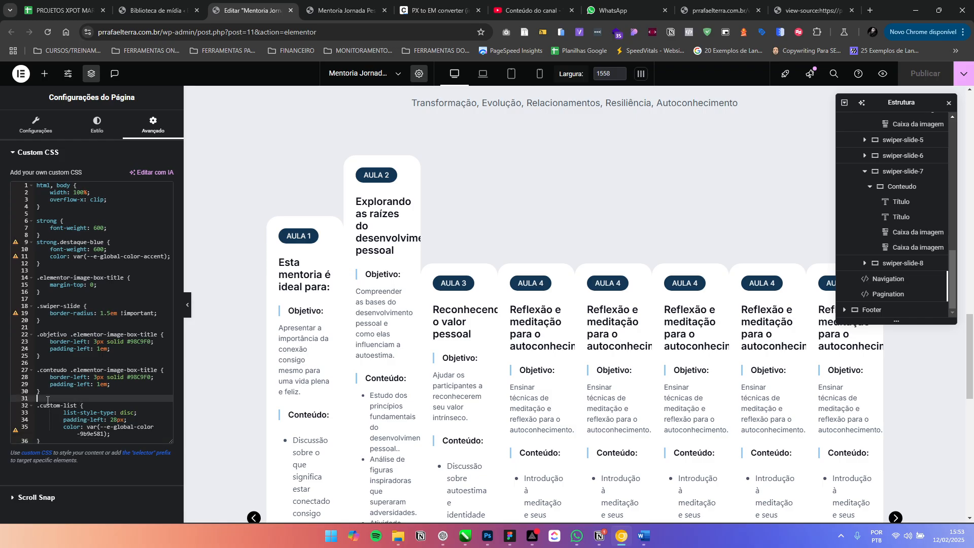
click(73, 362)
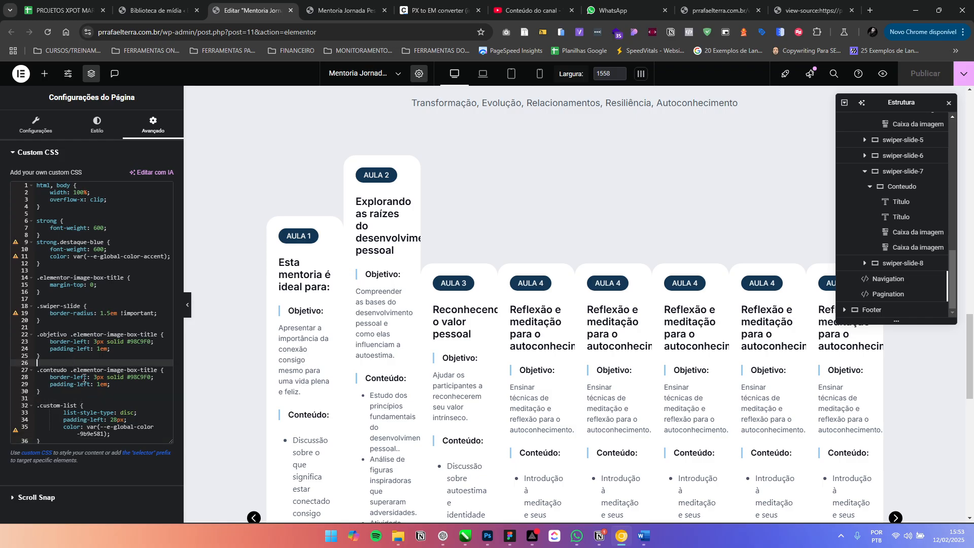
Try #000 as the left border colour of the .conteudo image-box title rule, undo it, and republish the page
click(144, 378)
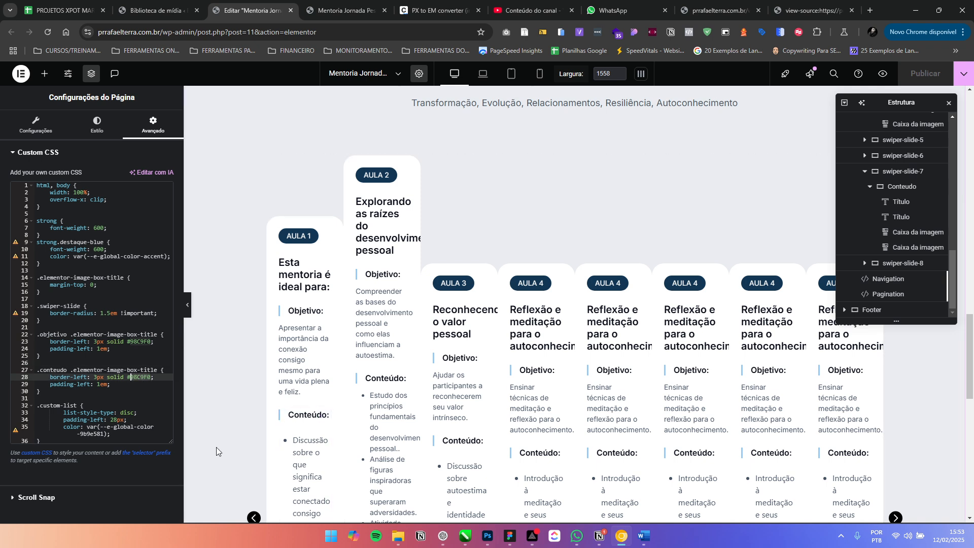
text(000)
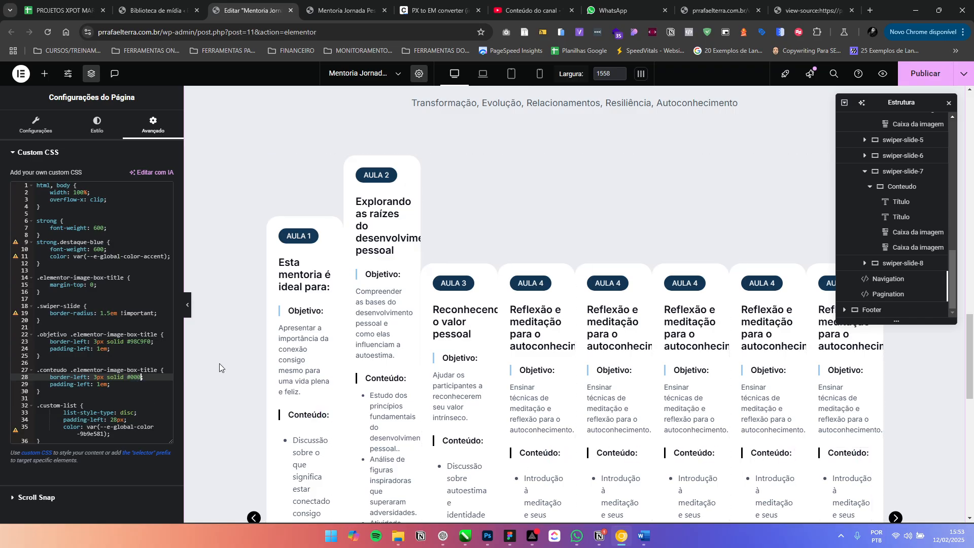
key(ctrl+z)
click(126, 361)
click(83, 335)
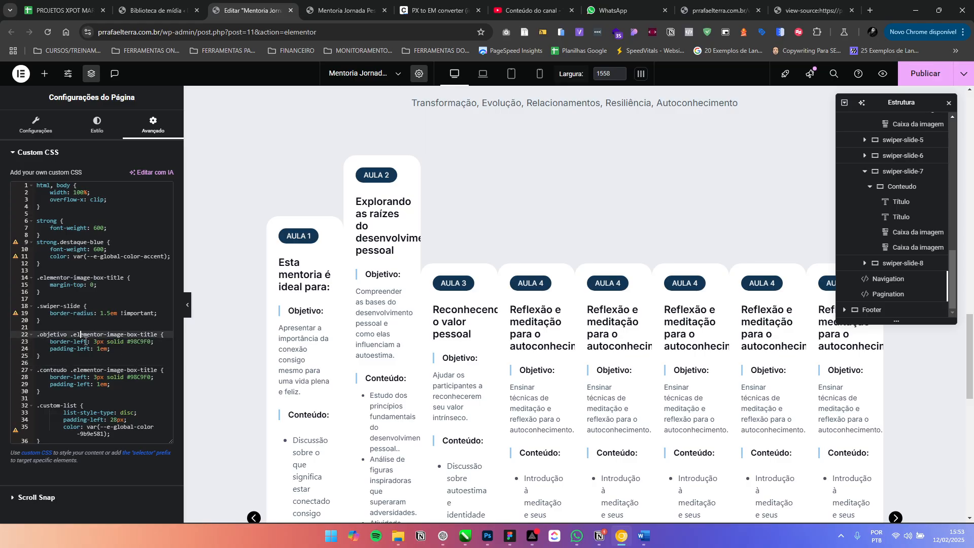
click(81, 384)
click(925, 73)
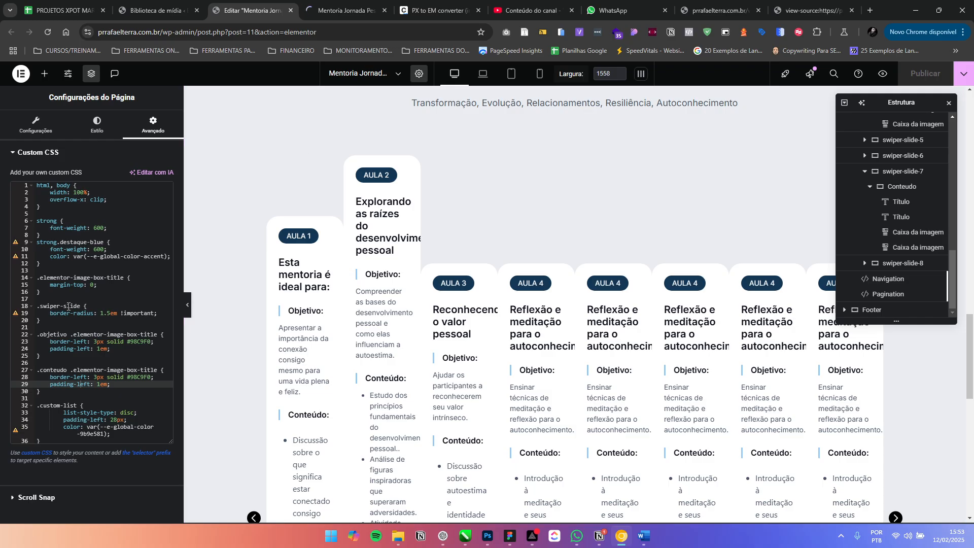
Add the CSS comment "/*estilos de informacoes das aulas*/" above the .objetivo rule in the page's custom CSS
click(53, 327)
key(Return)
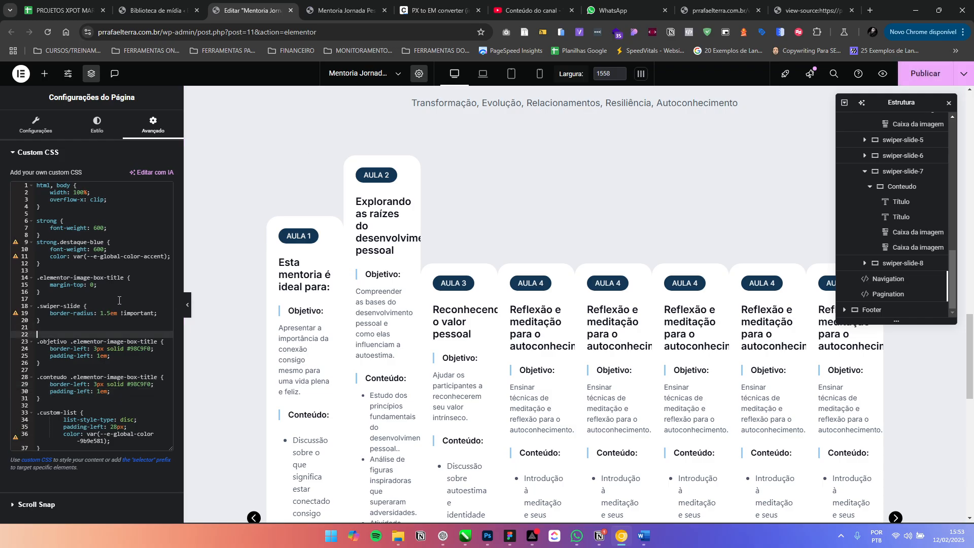
text(//)
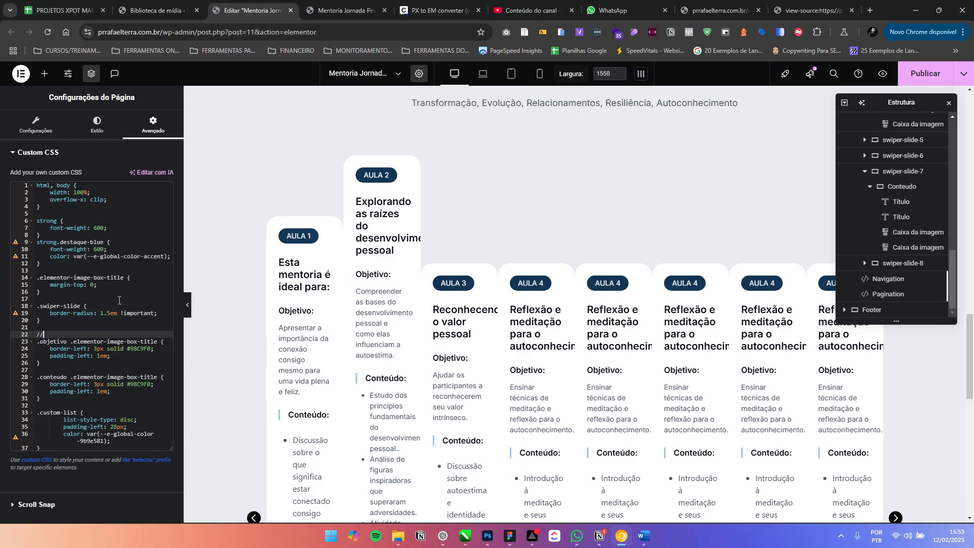
key(BackSpace)
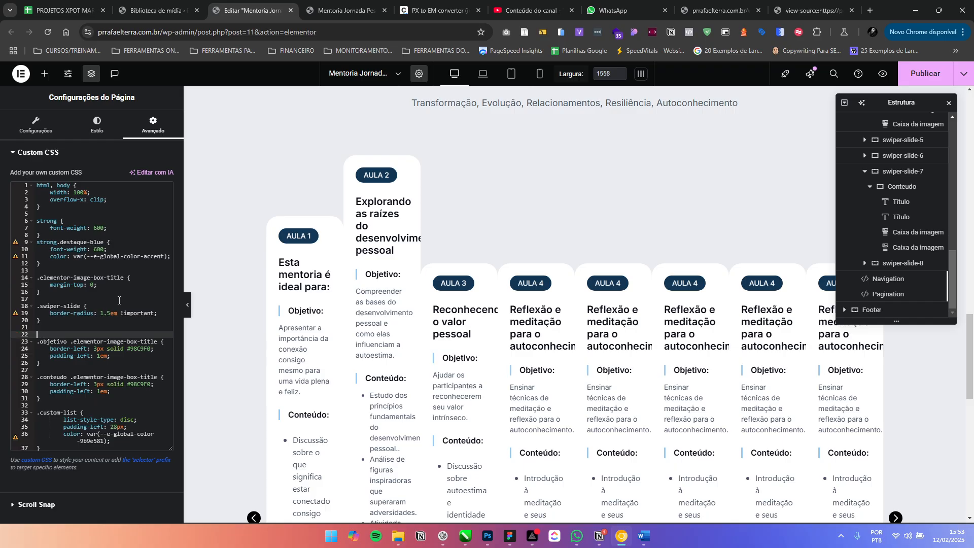
text(/*)
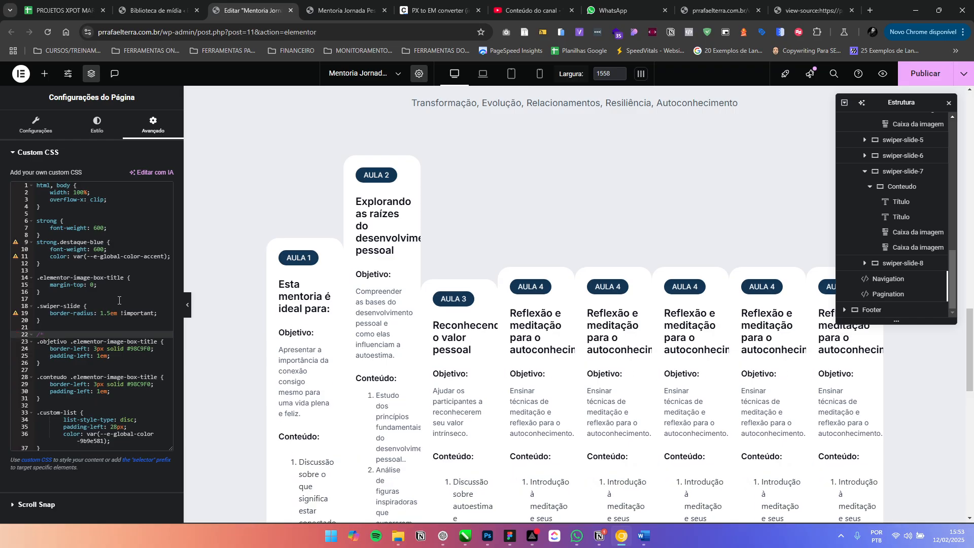
text(*/)
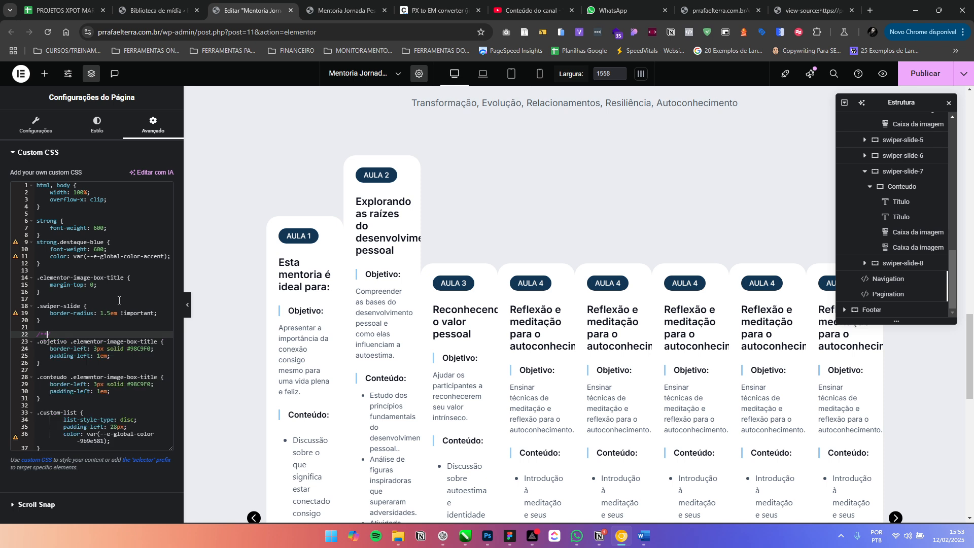
text(estilo)
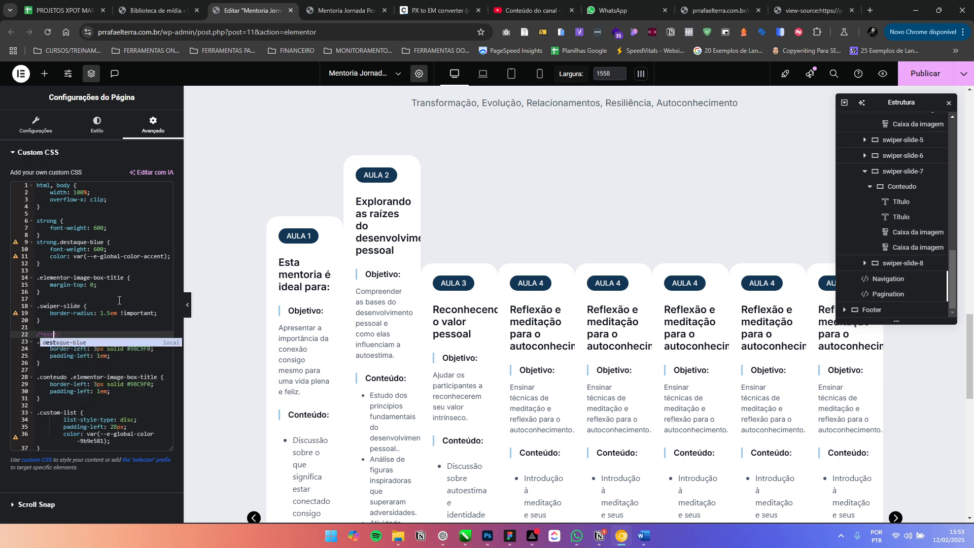
text(s de infor)
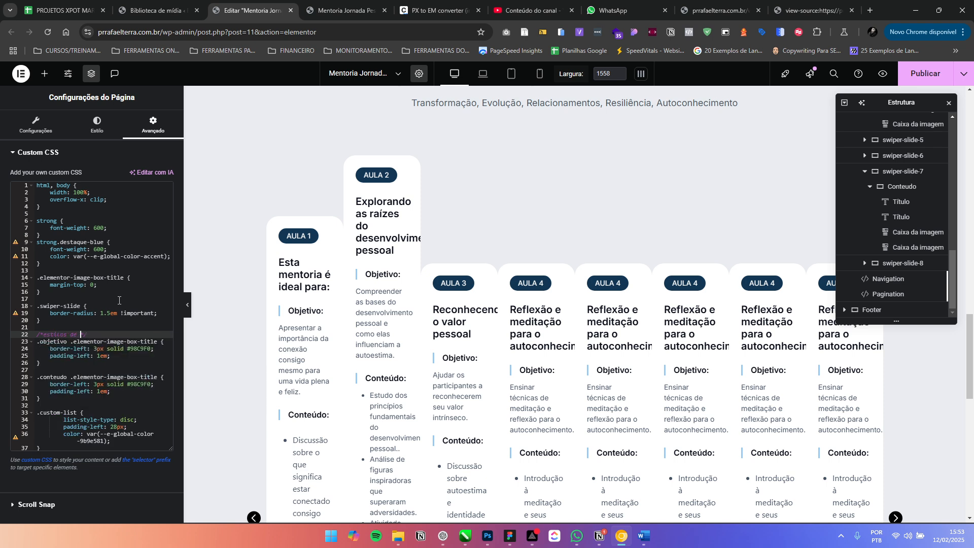
text(ma)
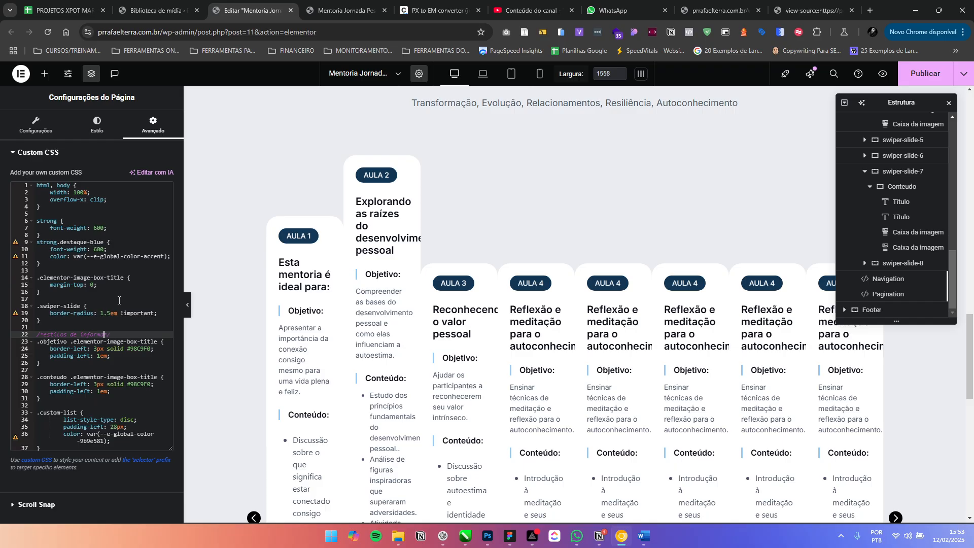
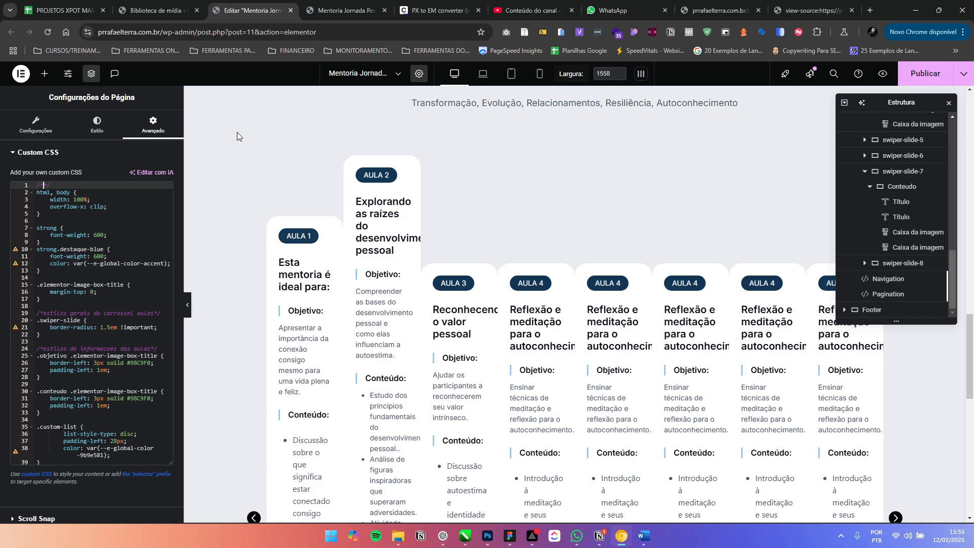
Write "estilos gerais da pagina" in the comment above the html, body rule and publish the page
text(estilos gerais da o)
key(BackSpace)
key(BackSpace)
key(BackSpace)
text(o página)
key(Left)
key(Left)
key(Left)
key(Left)
key(BackSpace)
text(a)
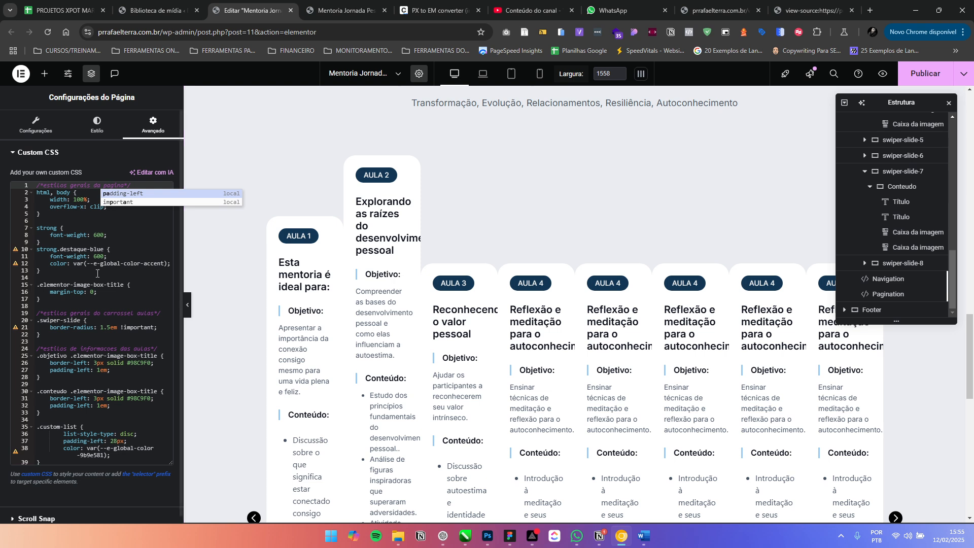
click(108, 284)
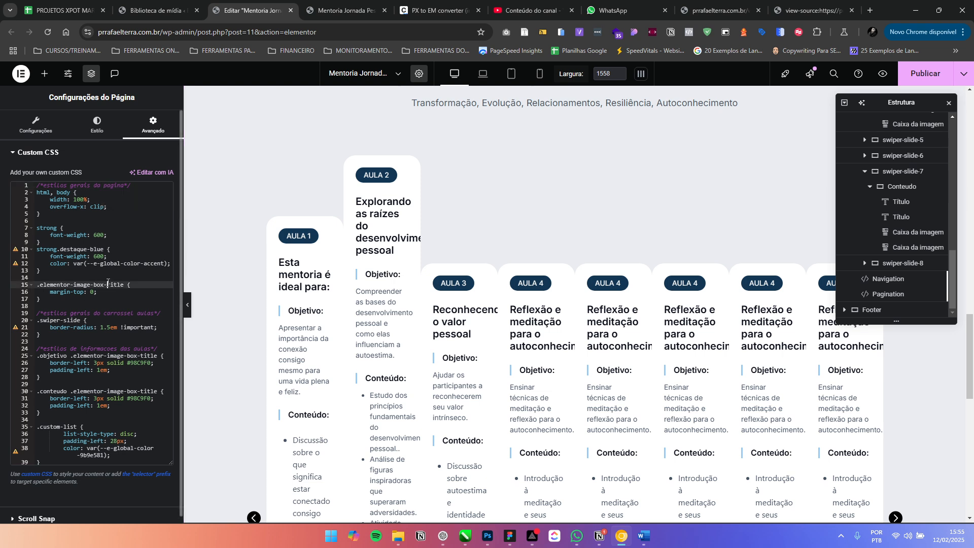
click(933, 73)
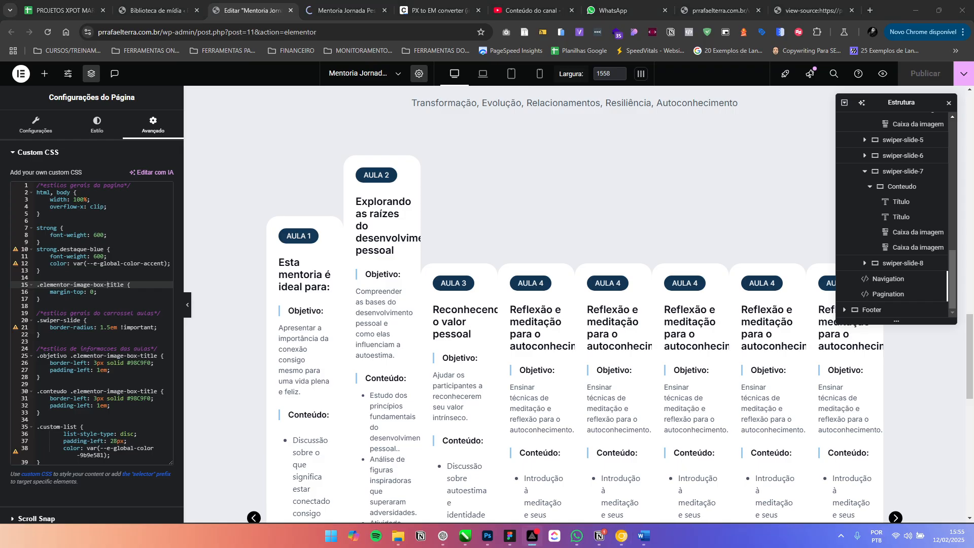
scroll(662, 223, up, 1)
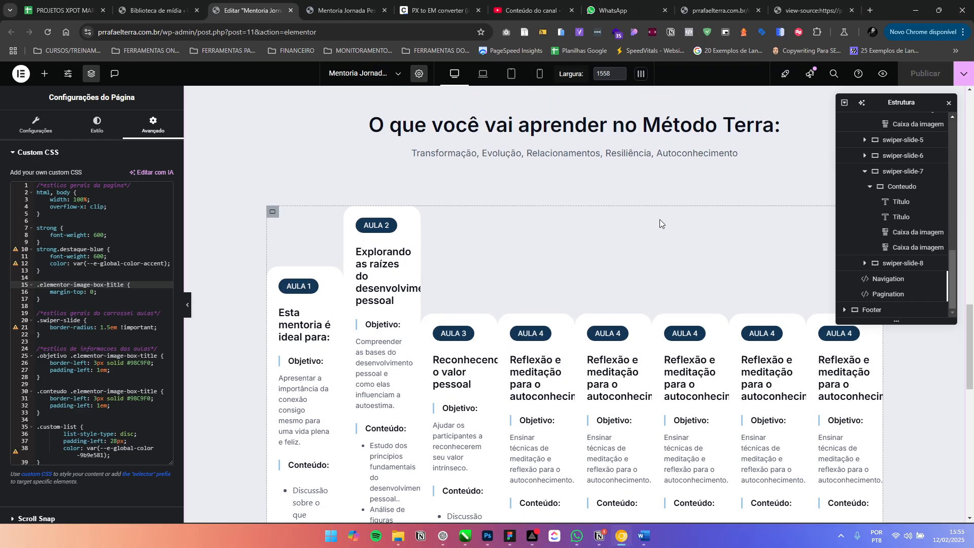
scroll(660, 224, down, 6)
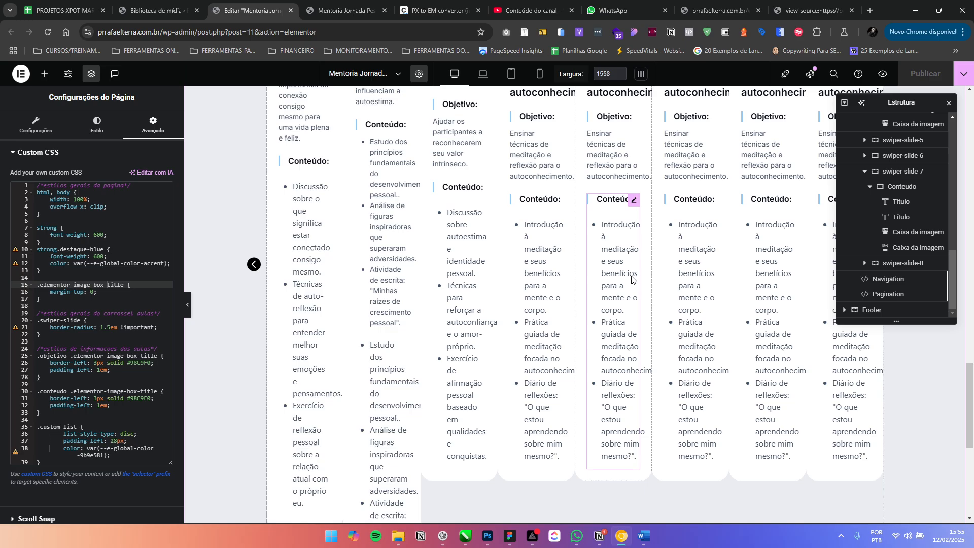
scroll(632, 280, up, 3)
scroll(672, 339, up, 2)
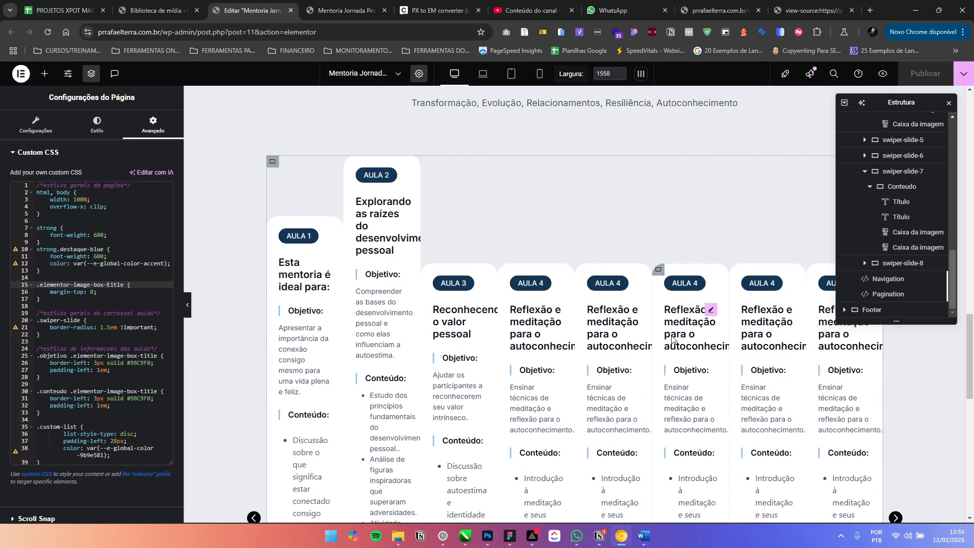
scroll(672, 339, up, 1)
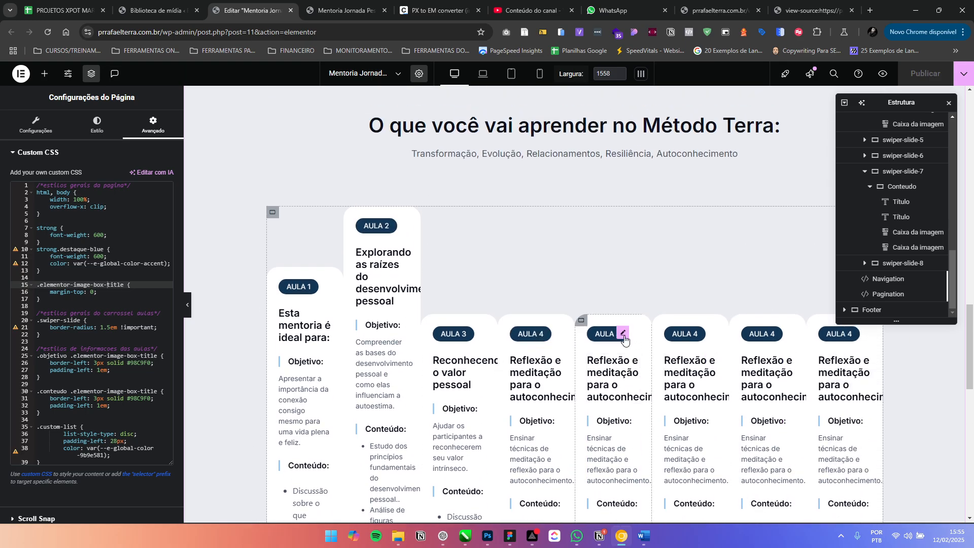
Renumber the duplicated "aula 4" badges on the fifth and sixth slides as "aula 5" and "aula 6"
click(624, 336)
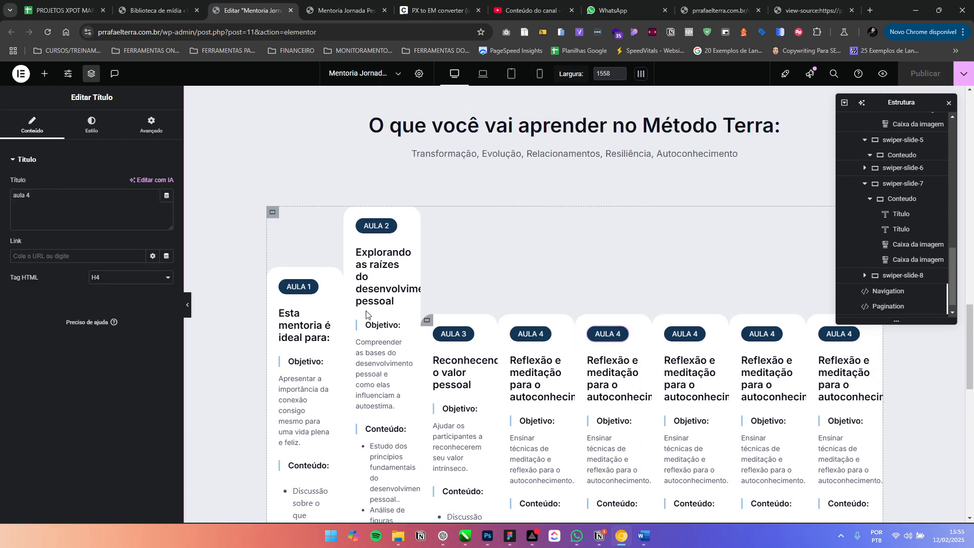
click(50, 190)
key(BackSpace)
text(5)
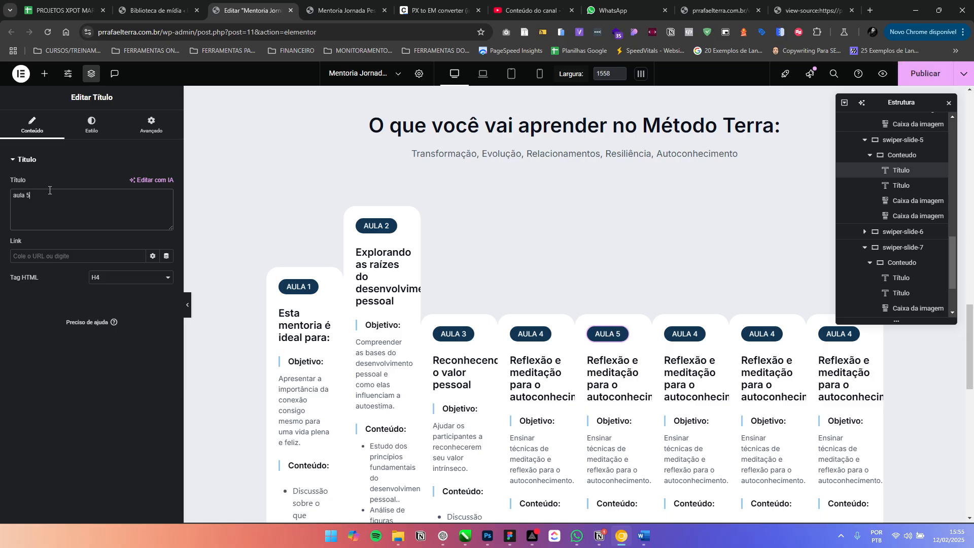
click(701, 335)
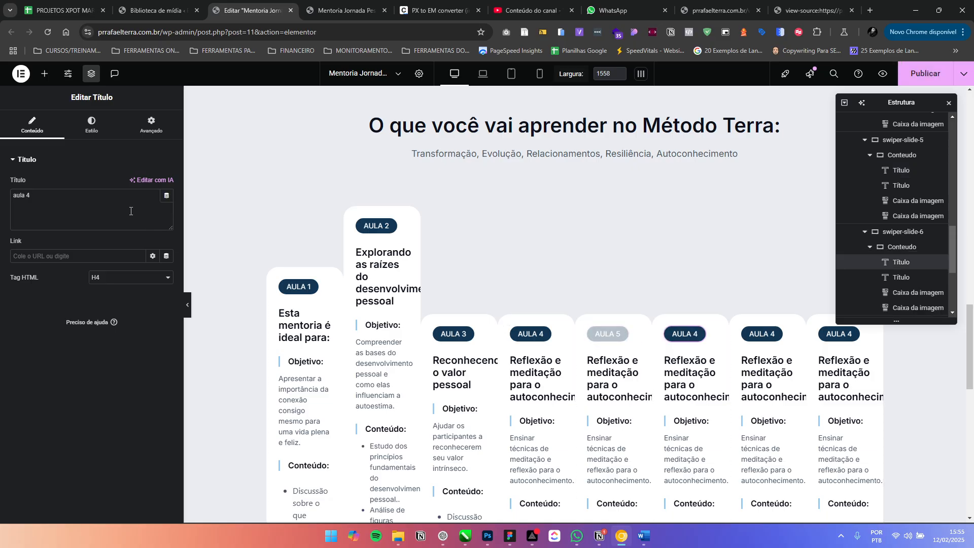
click(102, 205)
key(BackSpace)
text(6)
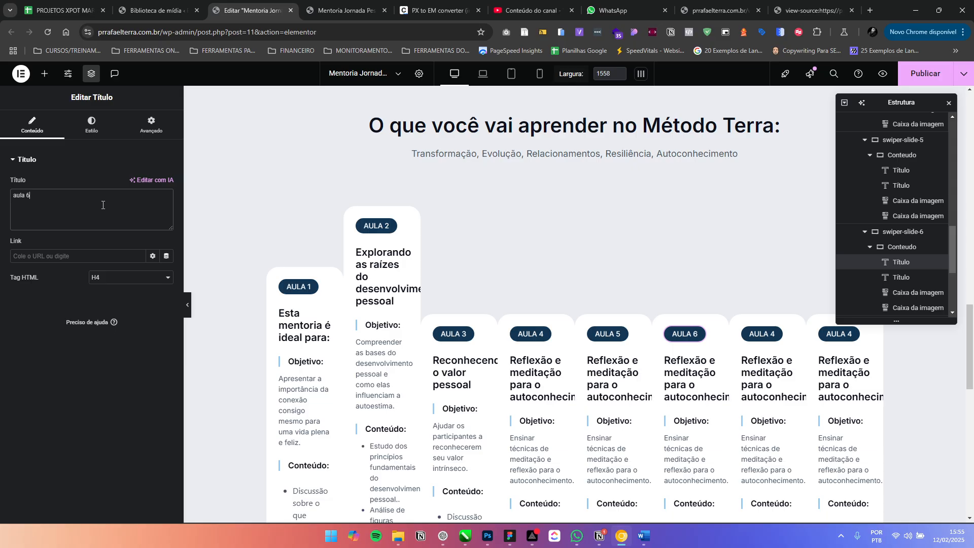
Renumber the duplicated "aula 4" badges on the seventh and eighth slides as "aula 7" and "aula 8"
click(762, 333)
key(BackSpace)
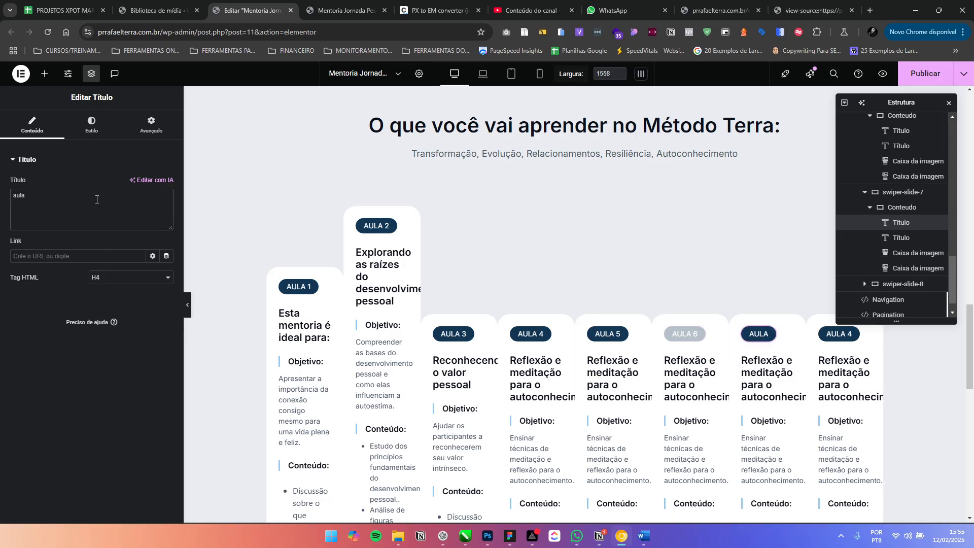
text(7)
click(838, 334)
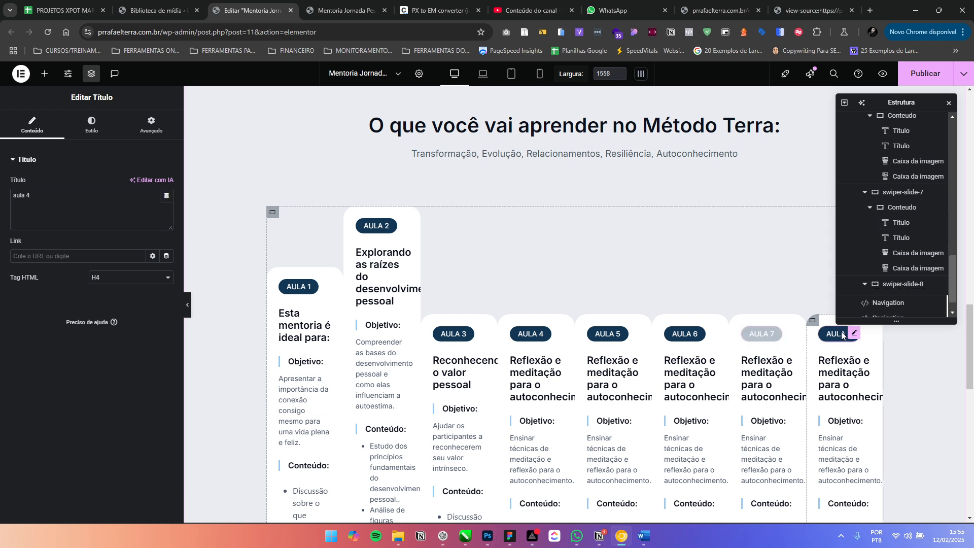
click(94, 199)
key(BackSpace)
text(8)
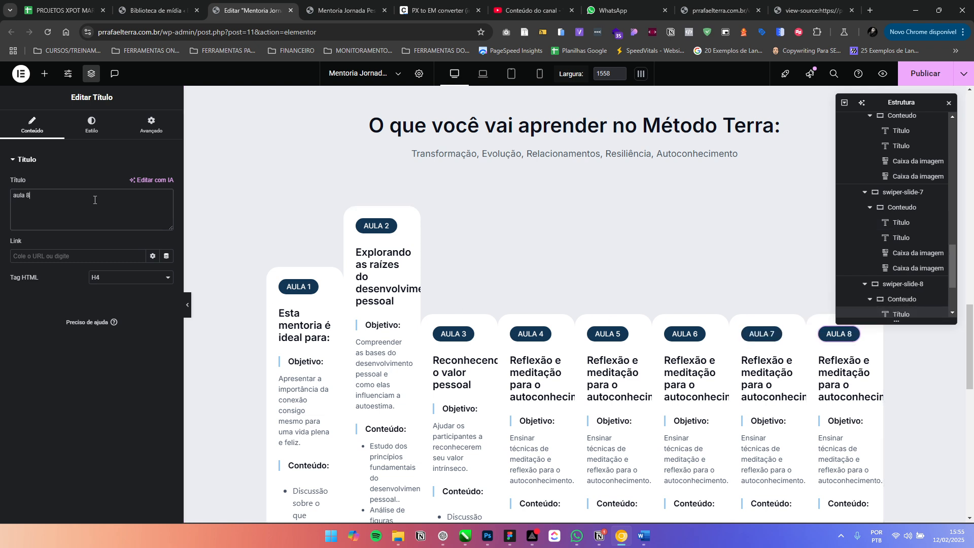
Replace the Aula 5 card's title with "Aplicando princípios de desenvolvimento na vida diária"
scroll(426, 320, down, 1)
scroll(425, 321, down, 1)
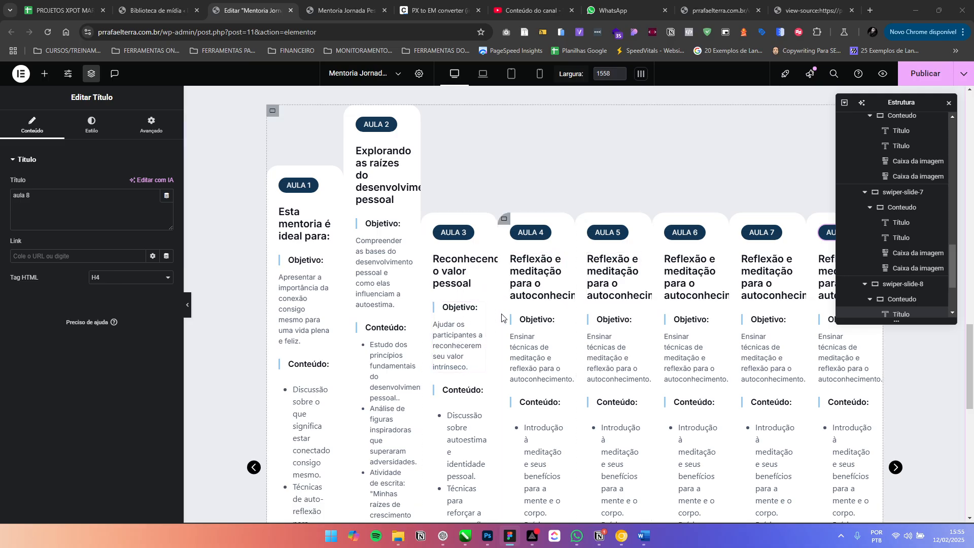
scroll(558, 386, down, 2)
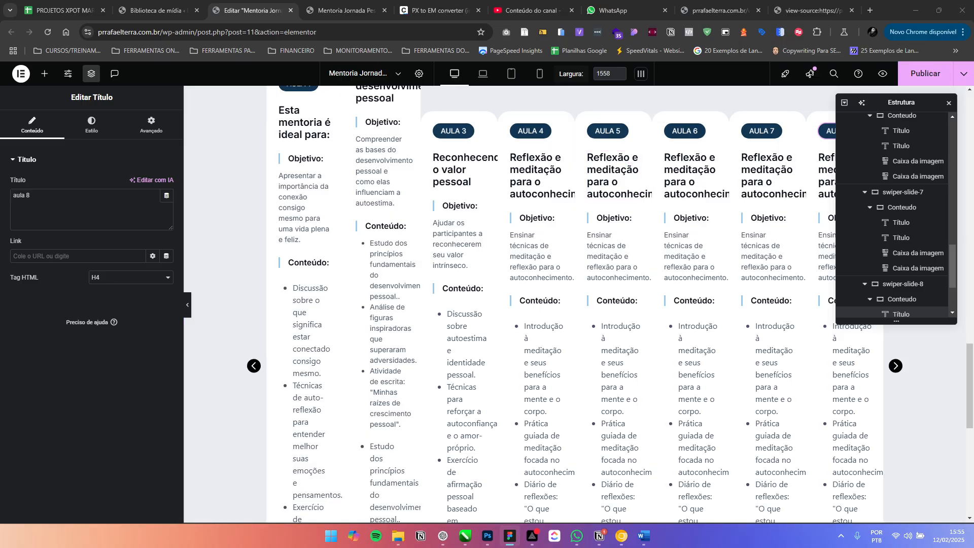
click(602, 173)
triple_click(136, 205)
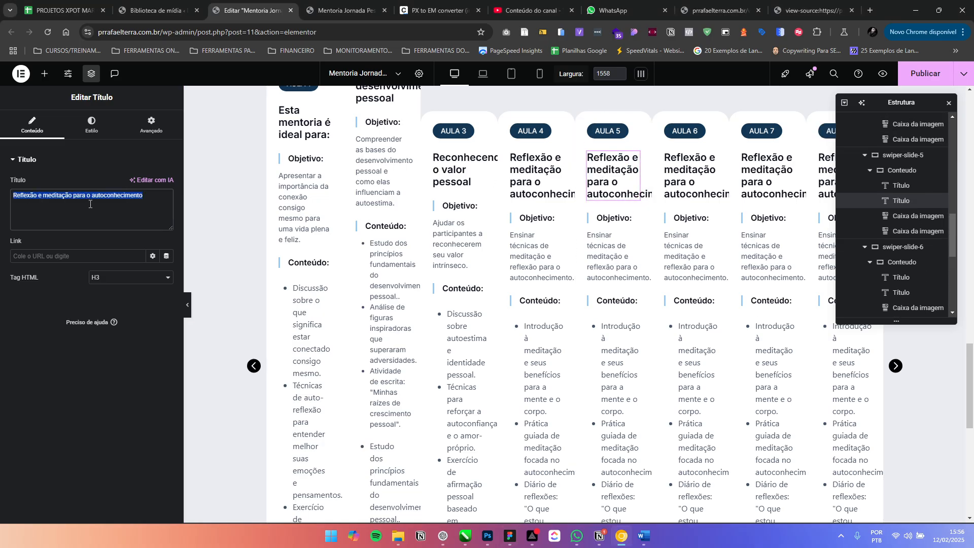
text(Aplicando princípios de desenvolvimento na vida diária)
Replace the Aula 5 Objetivo description with "Integrar princípios de desenvolvimento pessoal no cotidiano para uma vida mais plena." from Figma
key(alt+Tab)
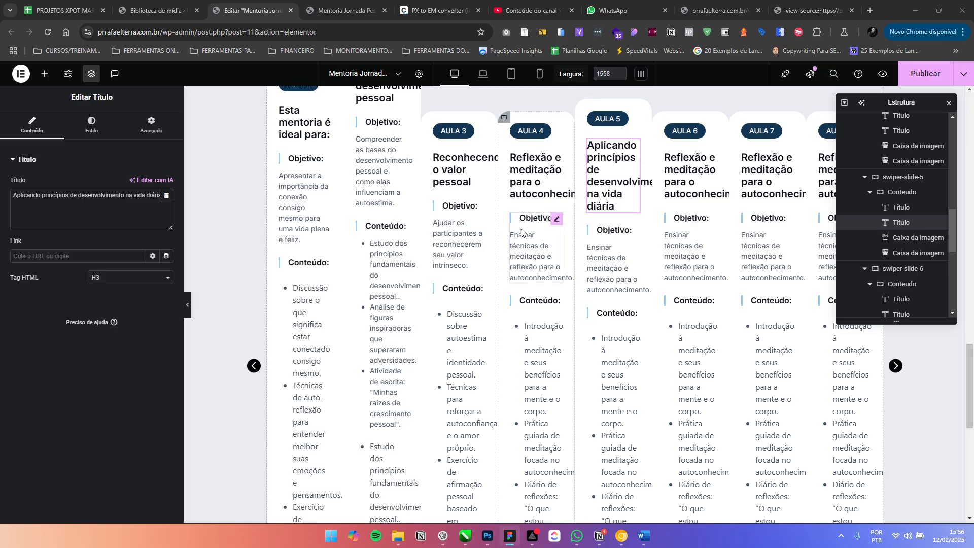
click(633, 233)
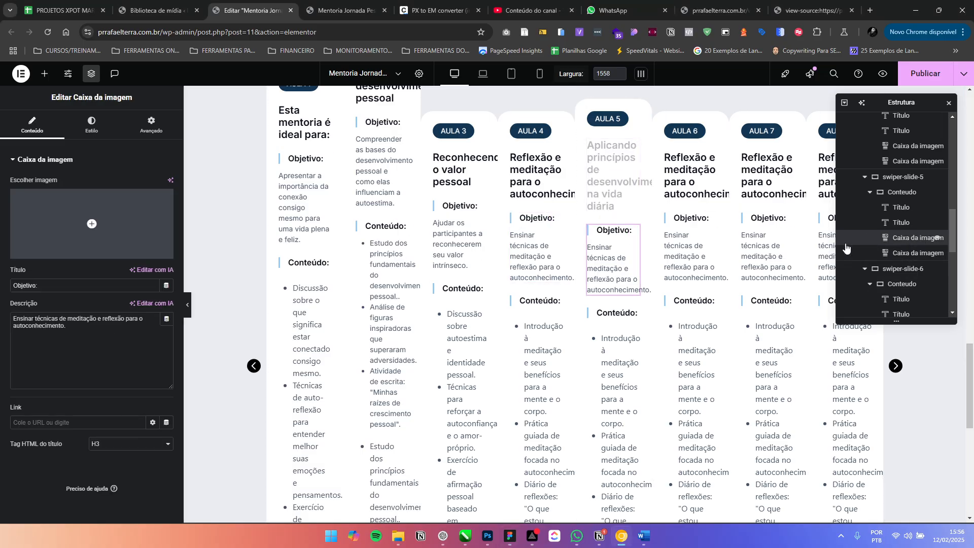
drag(93, 329, 15, 315)
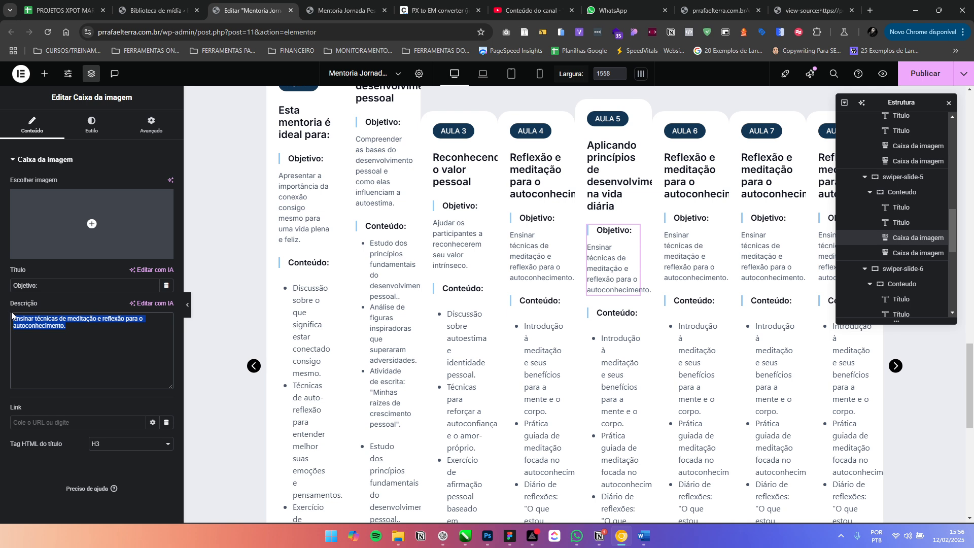
text(Integrar princípios de desenvolvimento pessoal no cotidiano para uma vida mais plena.)
Replace the first item of the Aula 5 Conteúdo list with "Estudo de como aplicar técnicas de desenvolvimento em situações diárias."
key(alt+Tab)
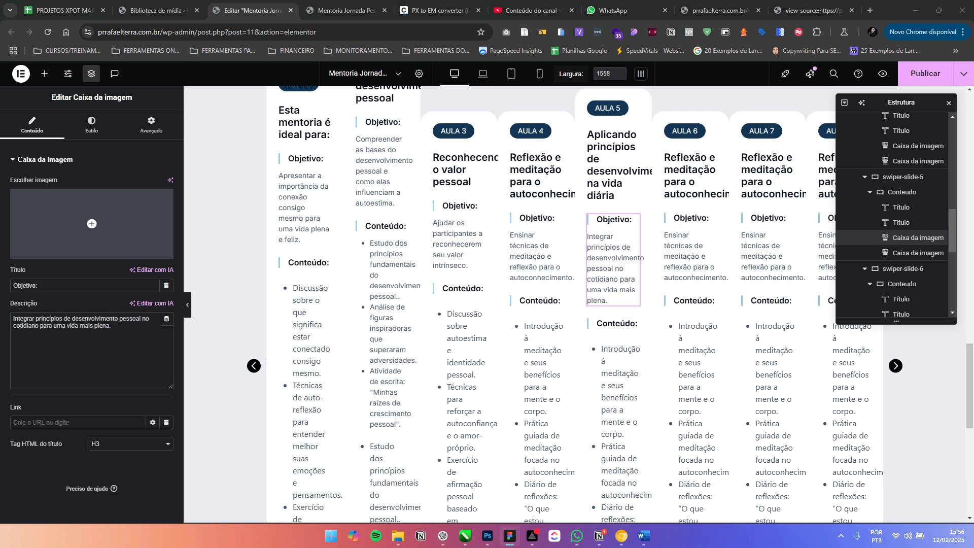
click(874, 254)
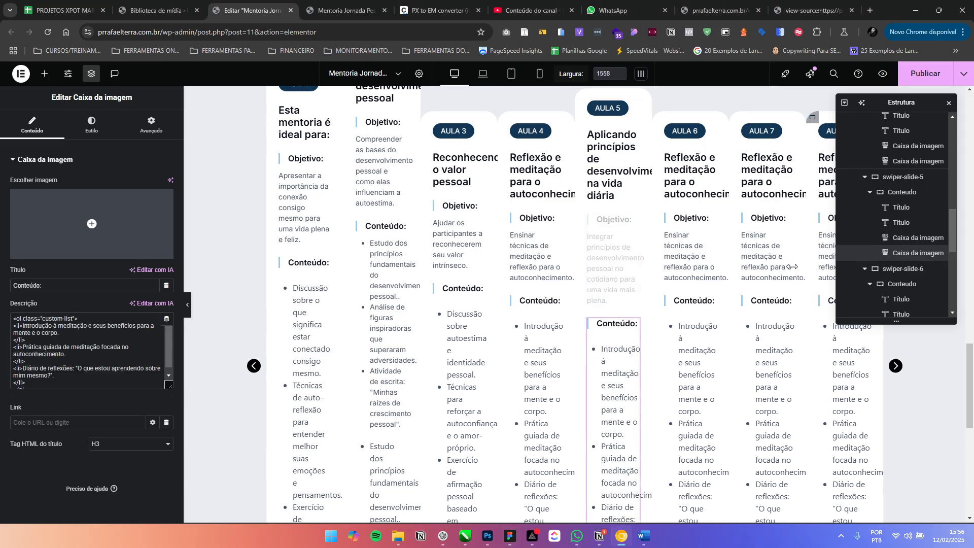
click(67, 331)
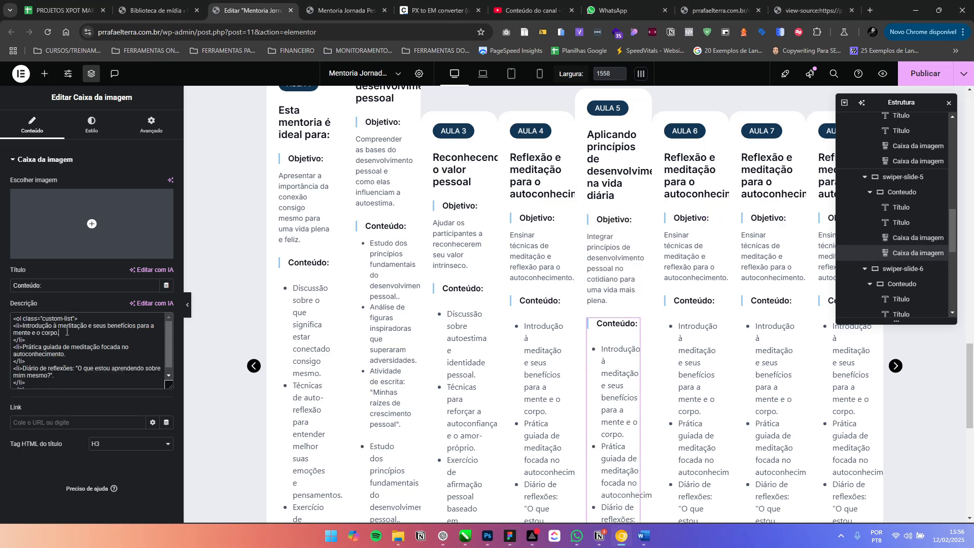
drag(62, 333, 23, 325)
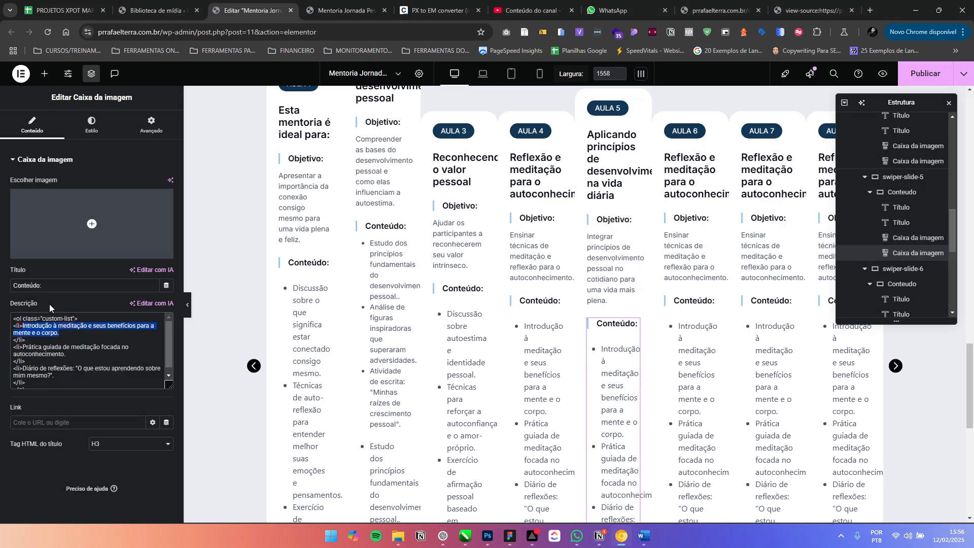
text(Estudo de como aplicar técnicas de desenvolvimento em situações diárias.)
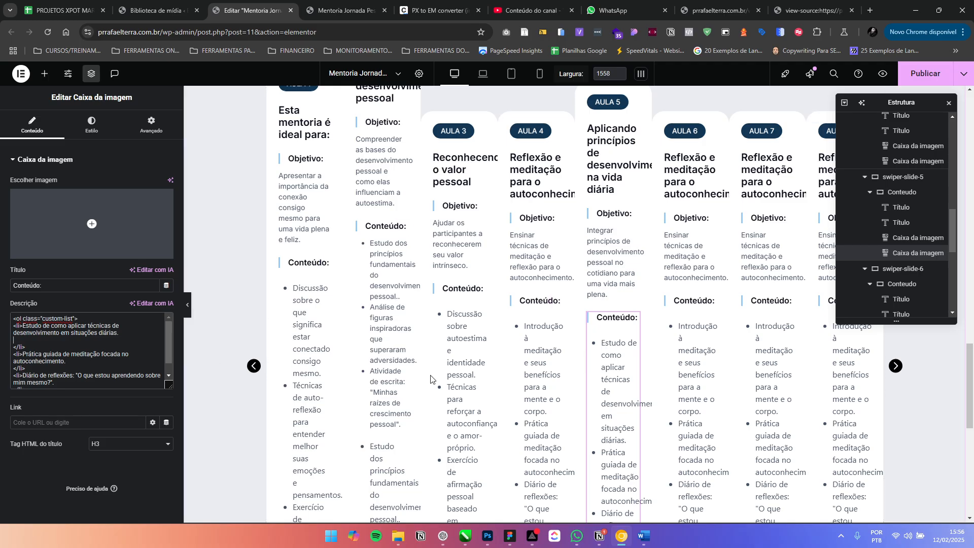
key(BackSpace)
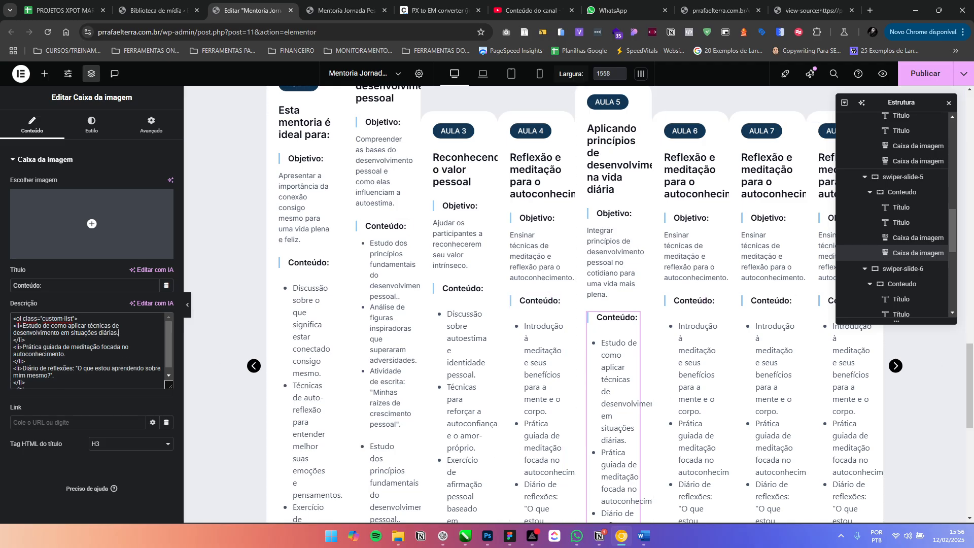
Replace the second item of the Aula 5 Conteúdo list with "Exemplos práticos de hábitos saudáveis e produtivos."
key(alt+Tab)
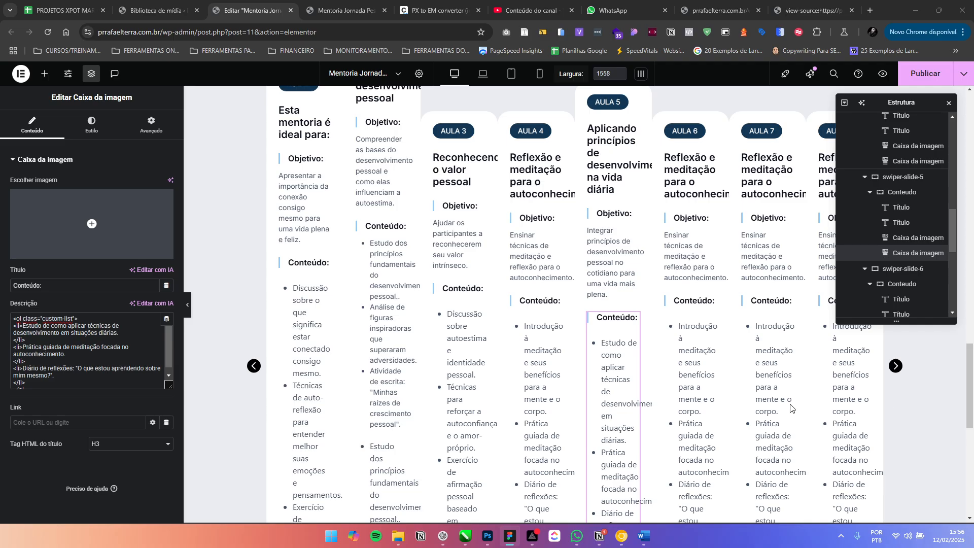
drag(23, 347, 61, 354)
text(Exemplos práticos de hábitos saudáveis e produtivos.)
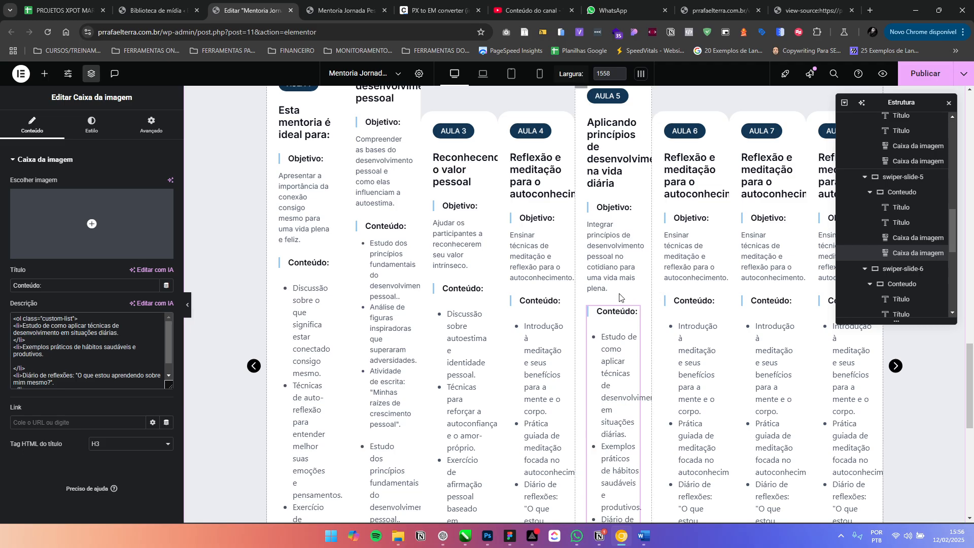
scroll(710, 305, up, 3)
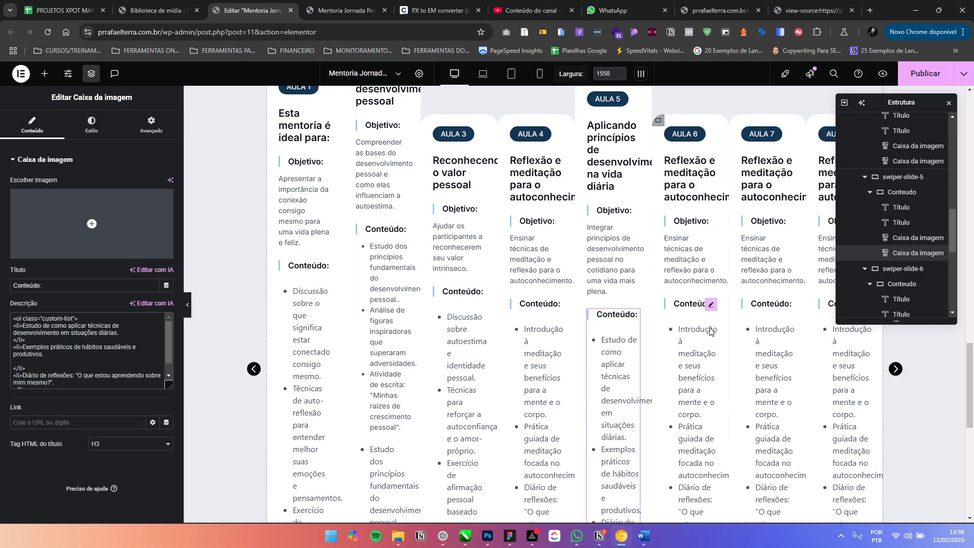
scroll(748, 323, down, 2)
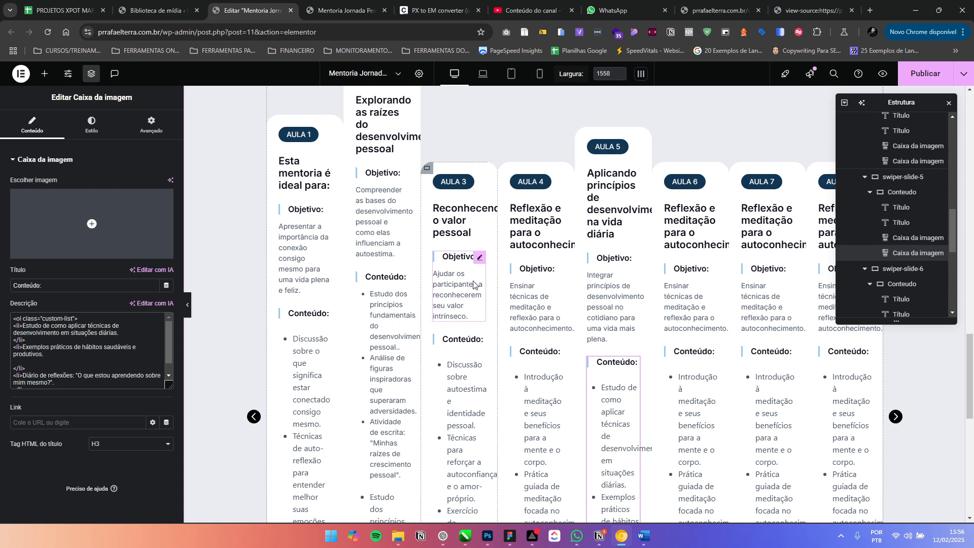
scroll(609, 284, up, 2)
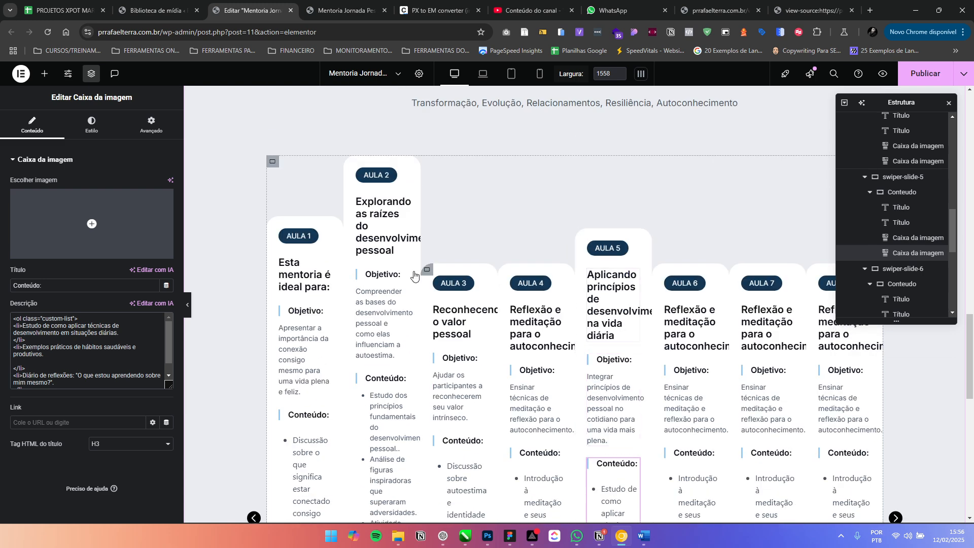
scroll(300, 192, down, 3)
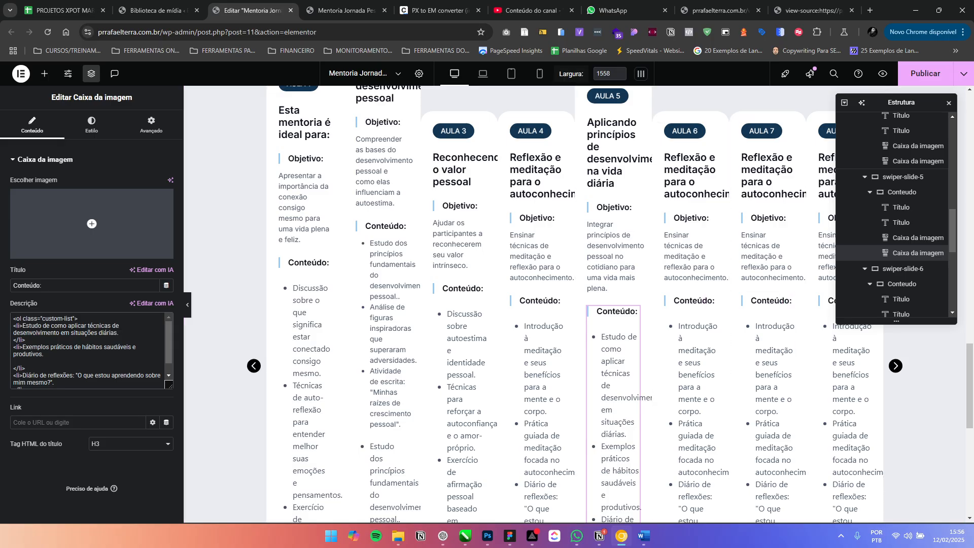
key(BackSpace)
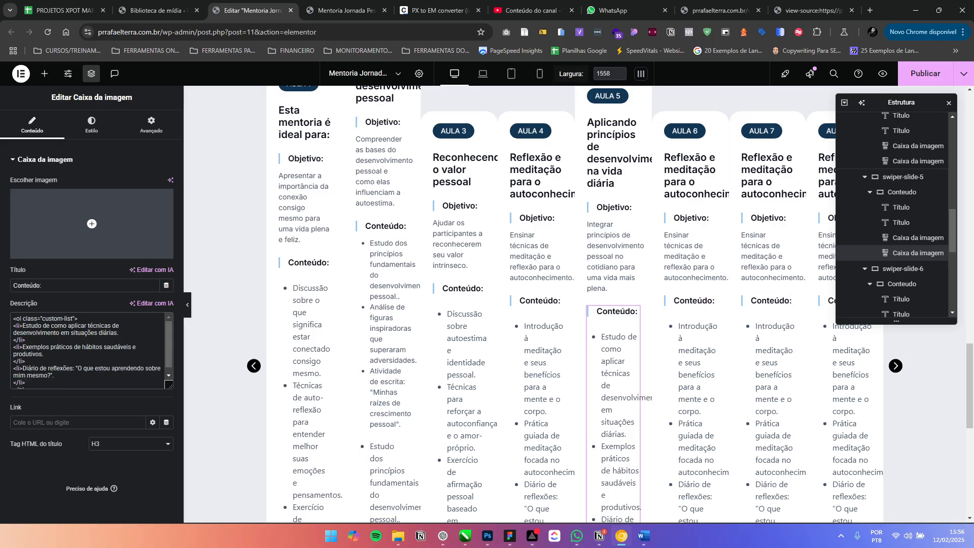
Replace the third item of the Aula 5 Conteúdo list with "Desafio semanal: "Viver o Desenvolvimento"." from the Figma design
key(alt+Tab)
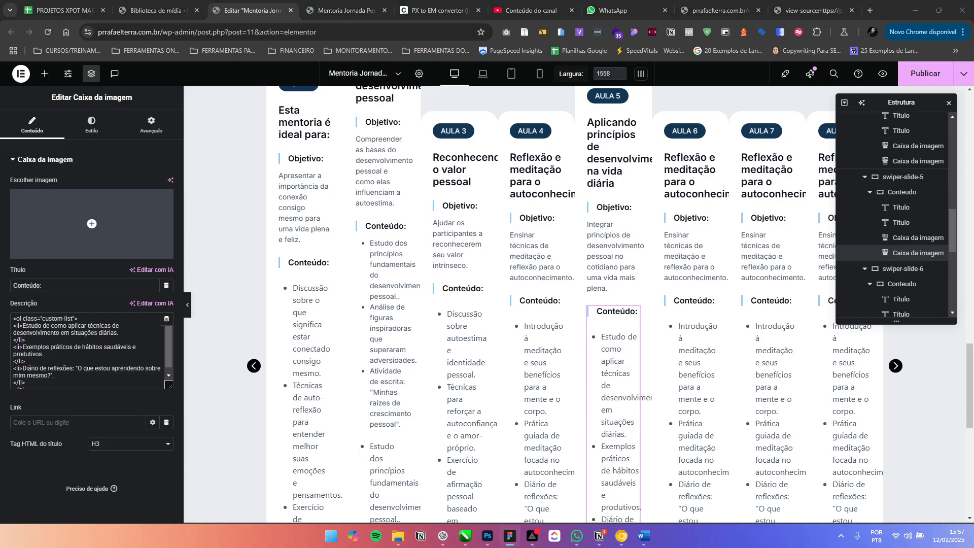
key(alt+Tab)
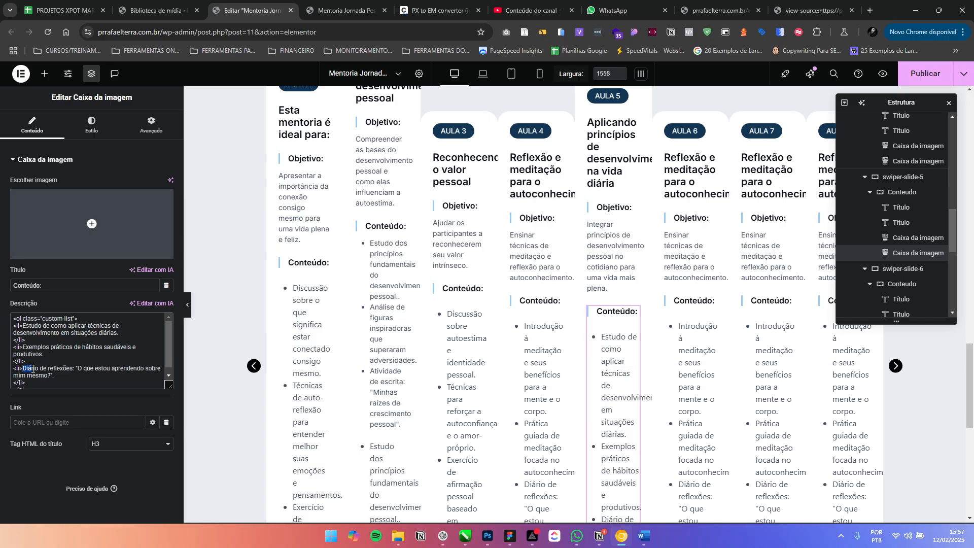
drag(22, 368, 53, 376)
text(Desafio semanal: "Viver o Desenvolvimento".)
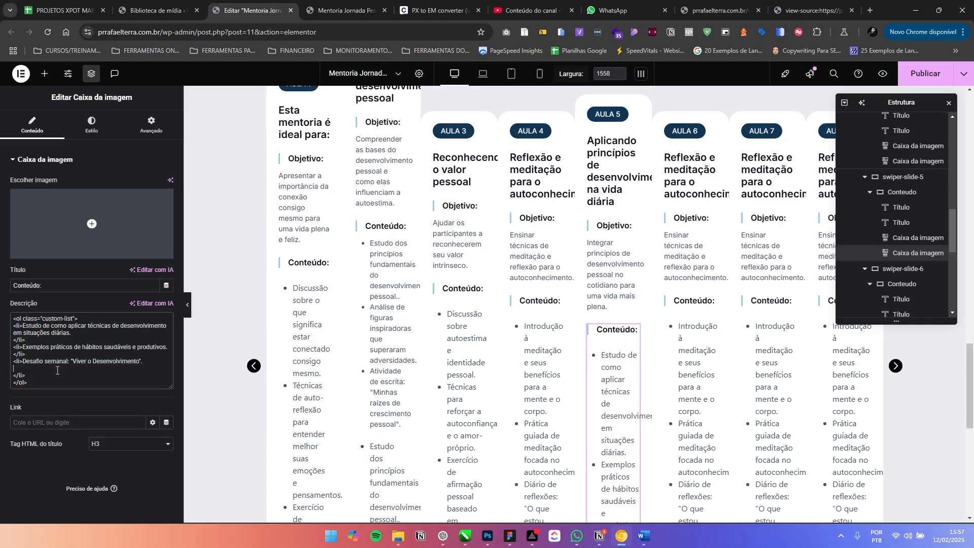
key(Delete)
Replace the Aula 6 card's title with "Fortalecendo relacionamentos pessoais" from the Figma design
key(alt+Tab)
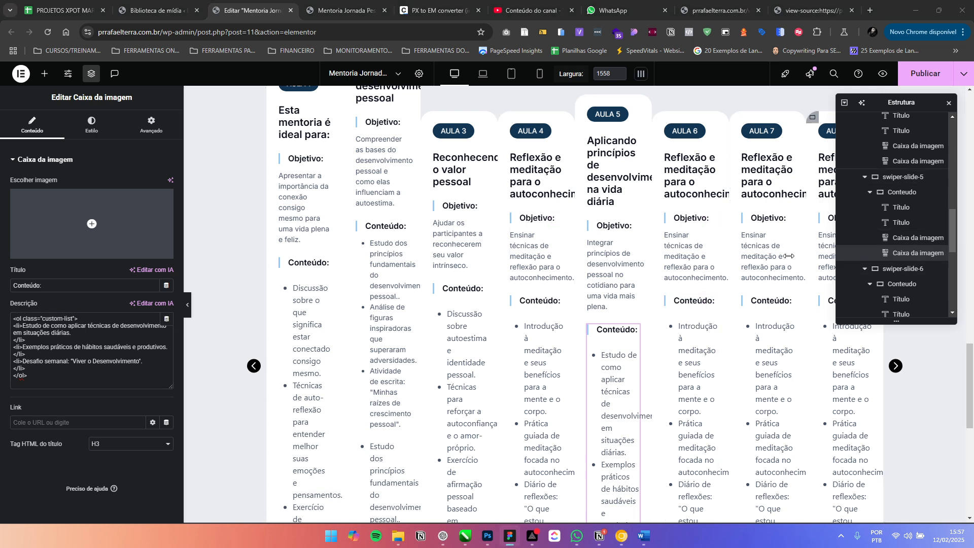
click(691, 175)
key(ctrl+a)
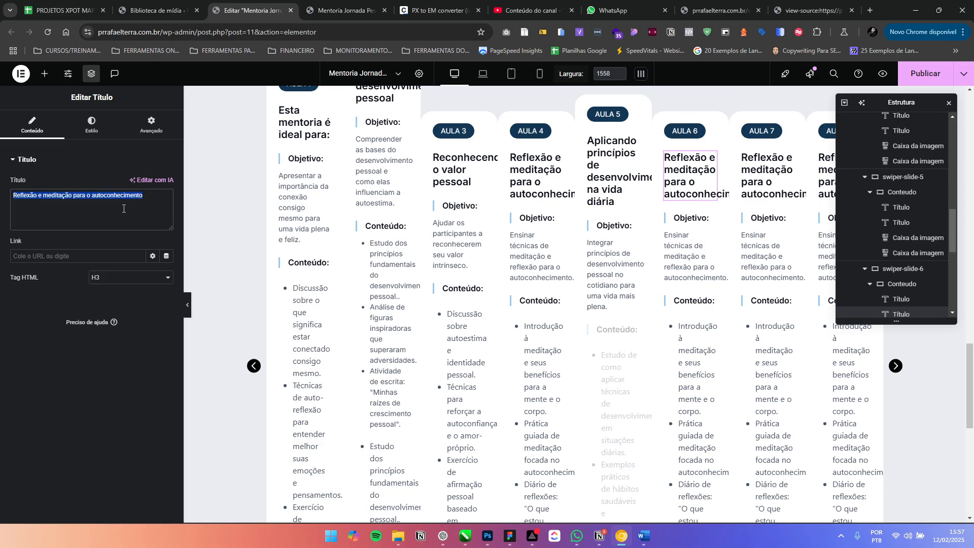
text(Fortalecendo relacionamentos pessoais)
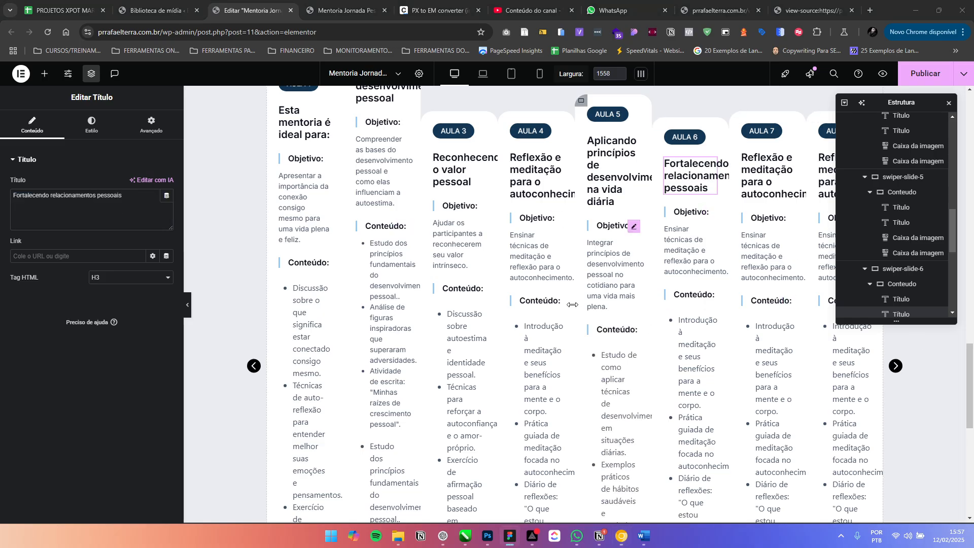
Replace the Aula 6 Objetivo description with "Melhorar a qualidade dos relacionamentos pessoais e amorosos."
click(710, 213)
click(91, 351)
key(ctrl+a)
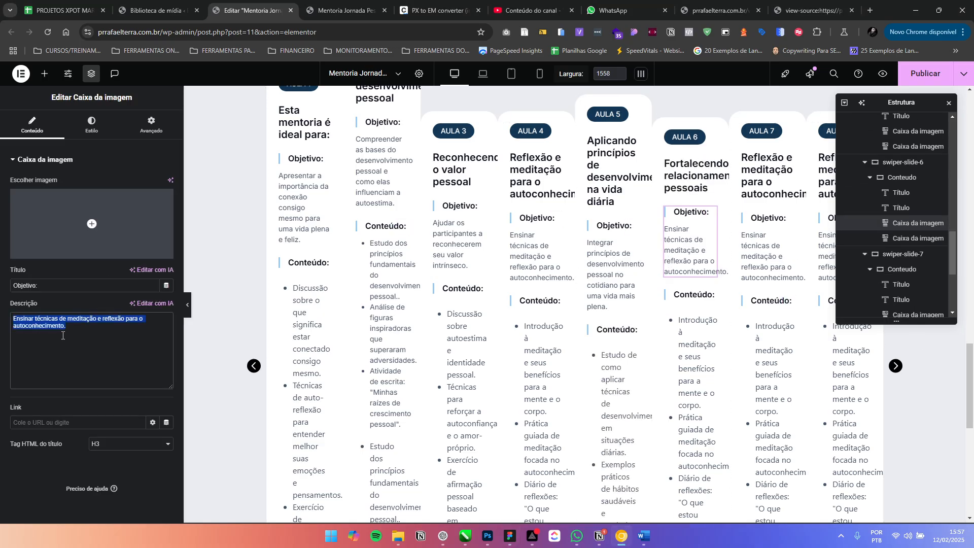
text(Melhorar a qualidade dos relacionamentos pessoais e amorosos.)
Replace the first item of the Aula 6 Conteúdo list with "Importância da comunicação eficaz e da empatia." from the Figma design
key(alt+Tab)
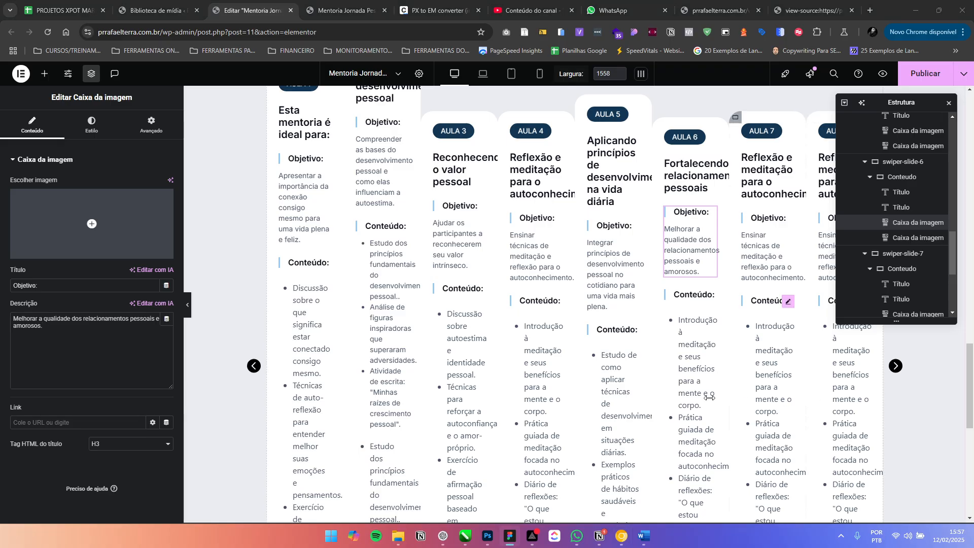
click(692, 302)
drag(122, 337, 24, 326)
text(Importância da comunicação eficaz e da empatia.)
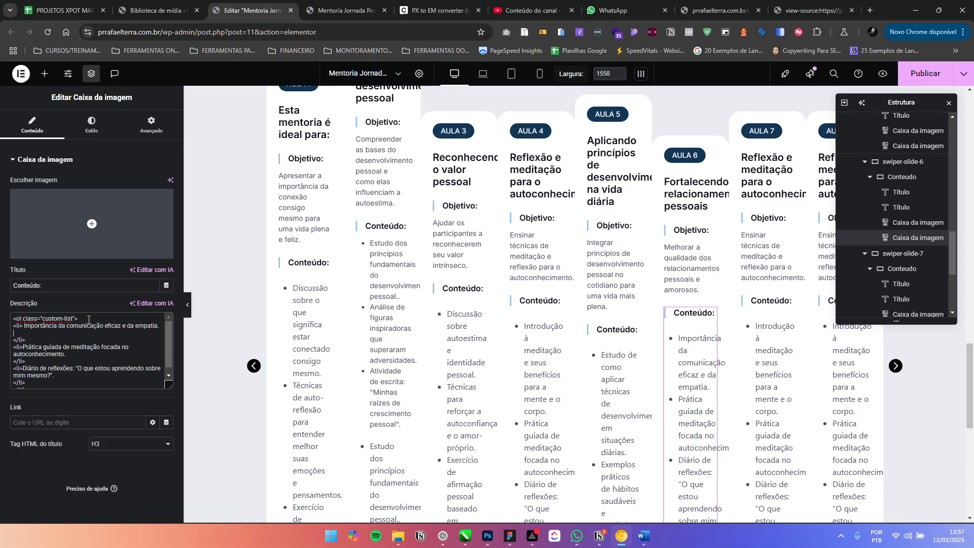
key(BackSpace)
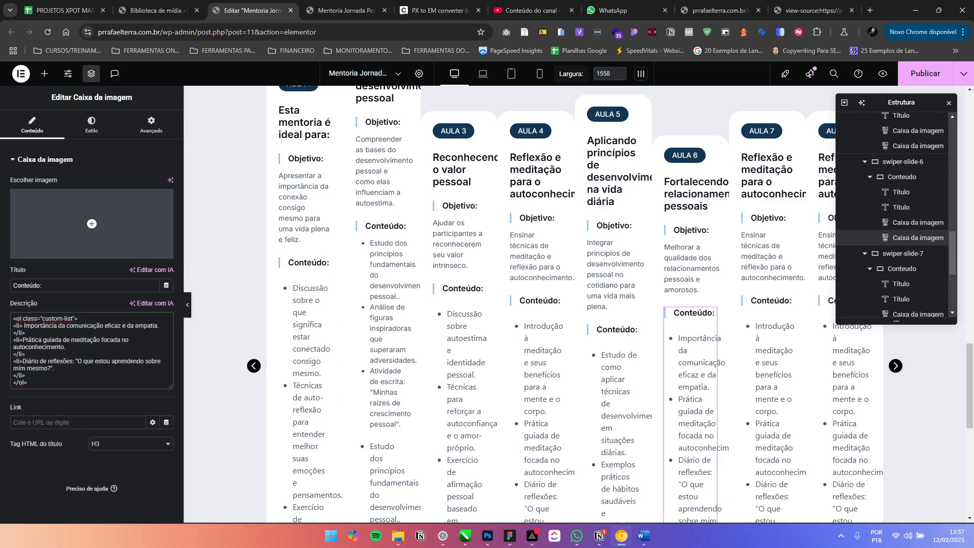
Replace the second item of the Aula 6 Conteúdo list with "Atividades para fortalecer laços com amigos e parceiros." from the Figma design
key(alt+Tab)
key(alt+Tab)
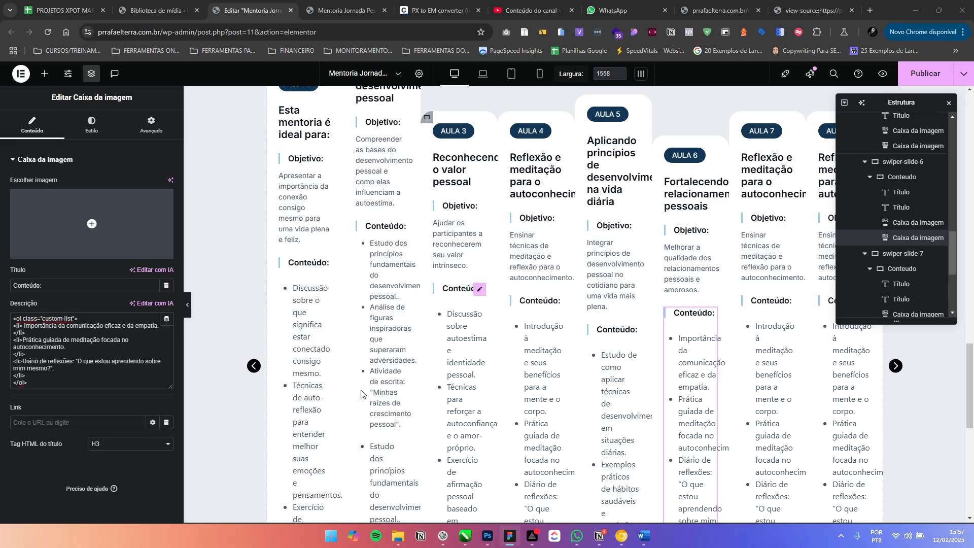
drag(72, 350, 34, 341)
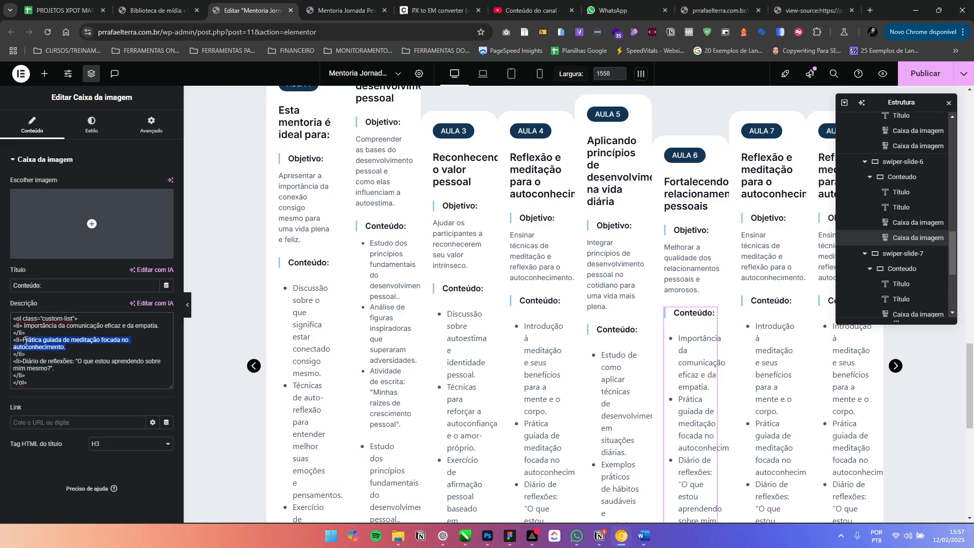
text(Atividades para fortalecer laços com amigos e parceiros.)
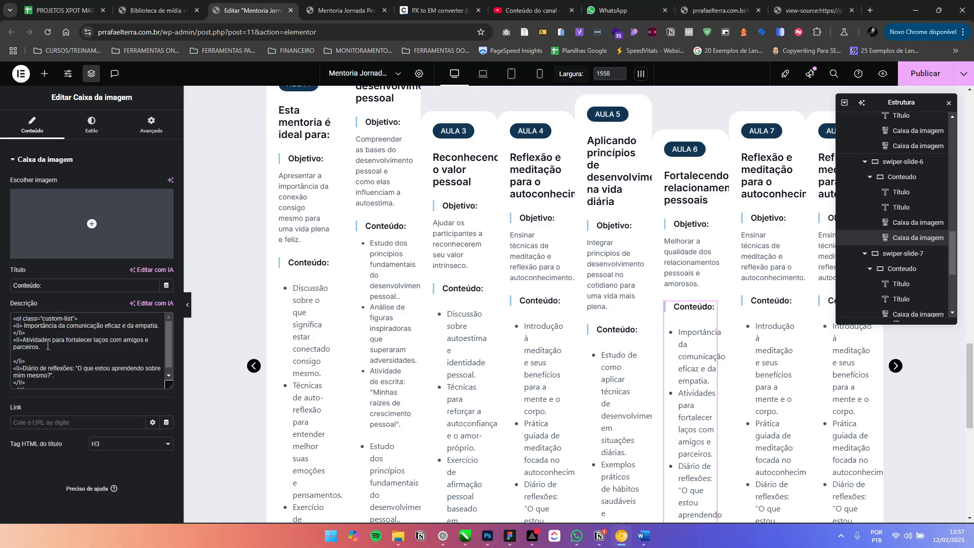
key(BackSpace)
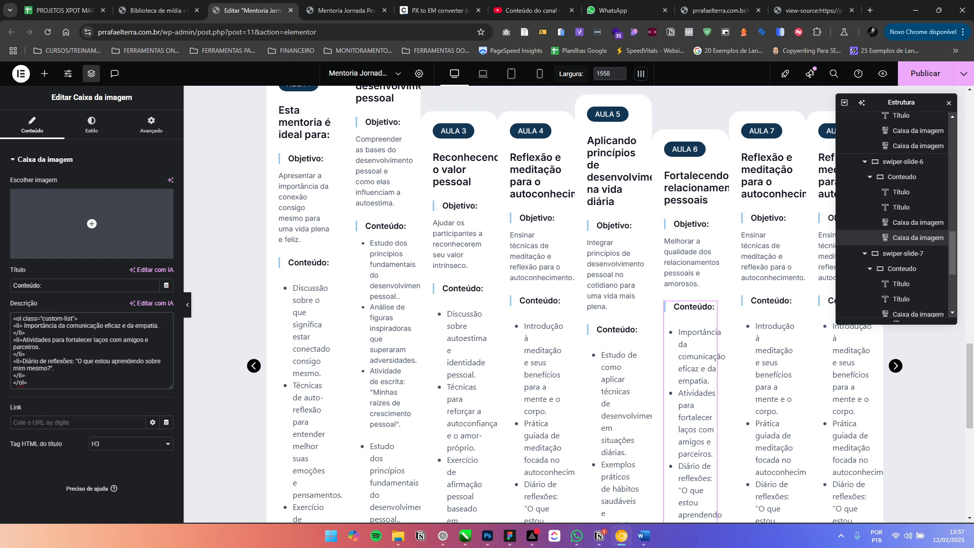
Replace the third item of the Aula 6 Conteúdo list with "Planejamento de ações para melhorar relacionamentos." from the Figma design
key(alt+Tab)
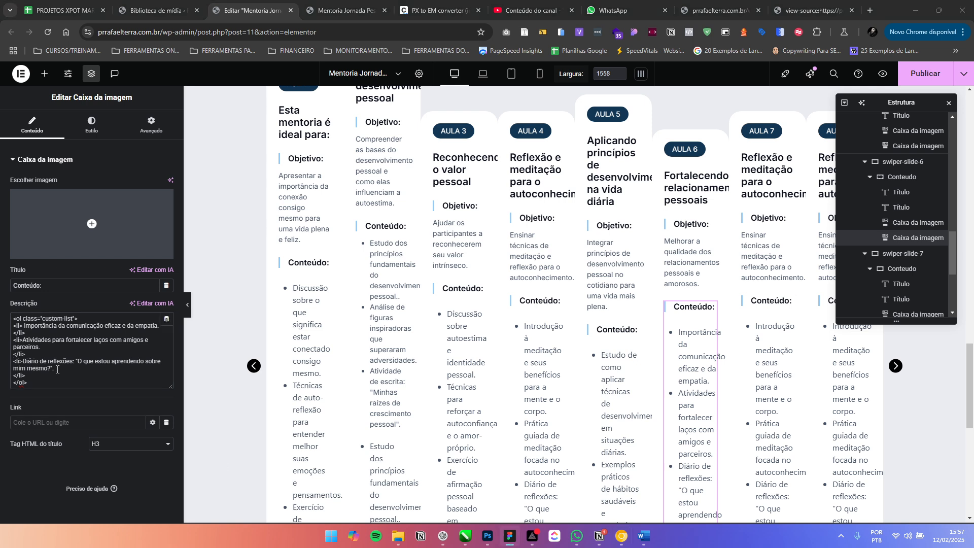
drag(67, 368, 28, 361)
text(Planejamento de ações para melhorar relacionamentos.)
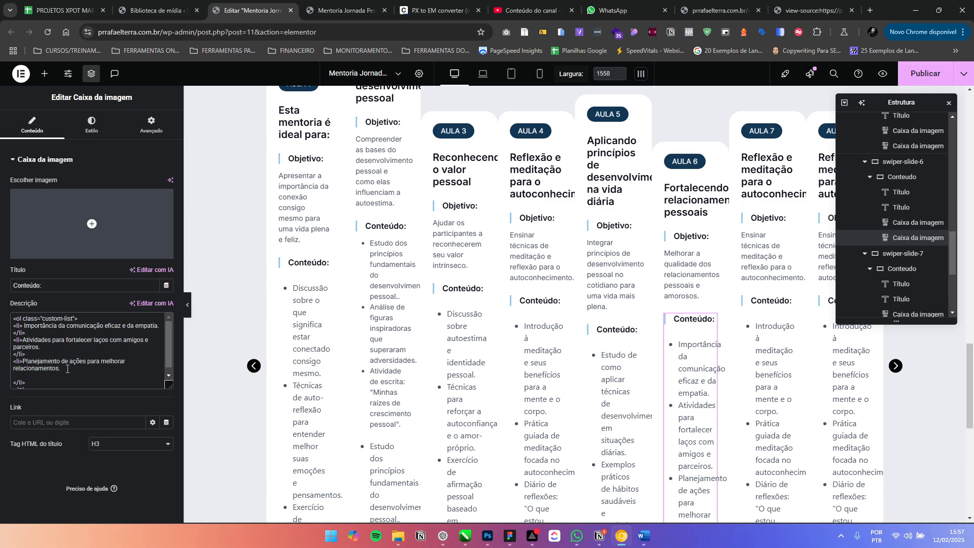
key(Delete)
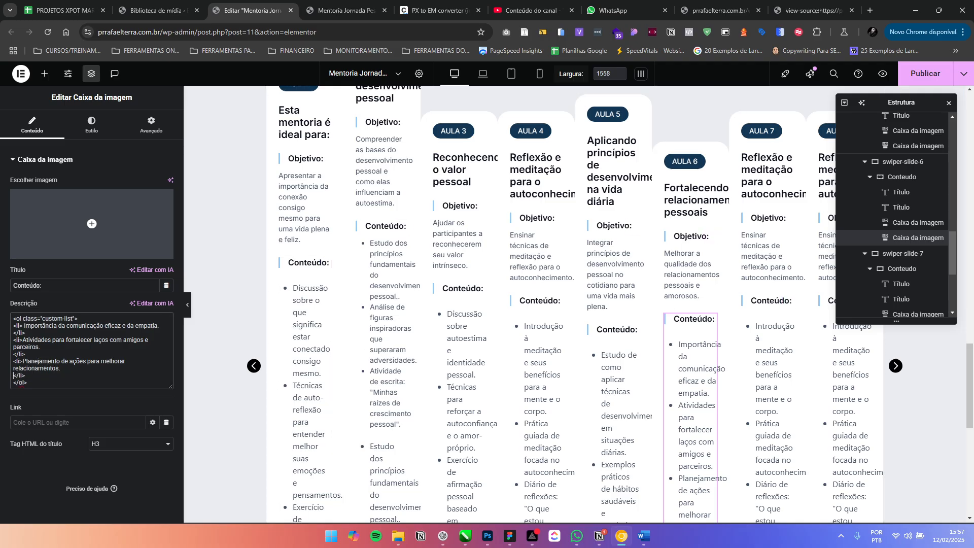
Replace the Aula 7 card's title with "Mudanças de hábitos e cuidados com o corpo e a mente" from the Figma design
key(alt+Tab)
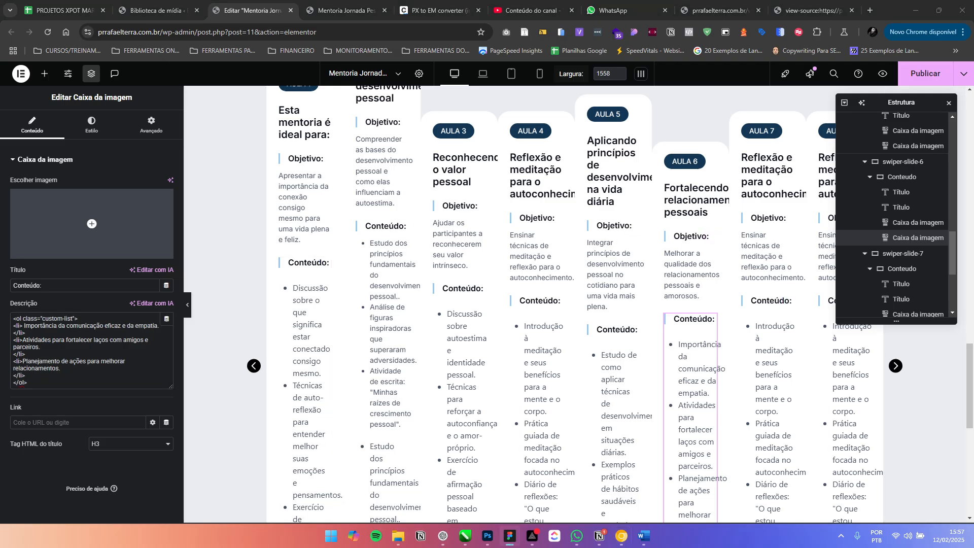
click(782, 172)
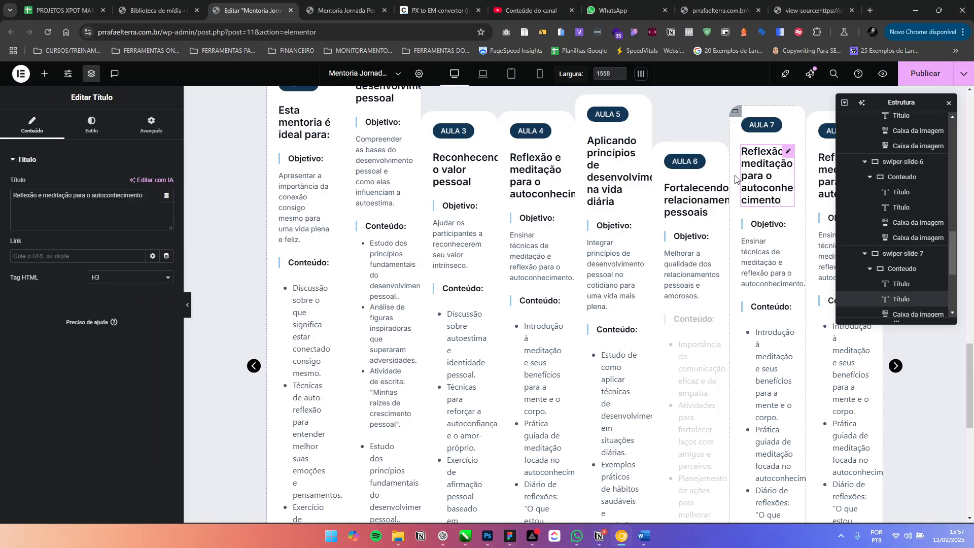
triple_click(127, 198)
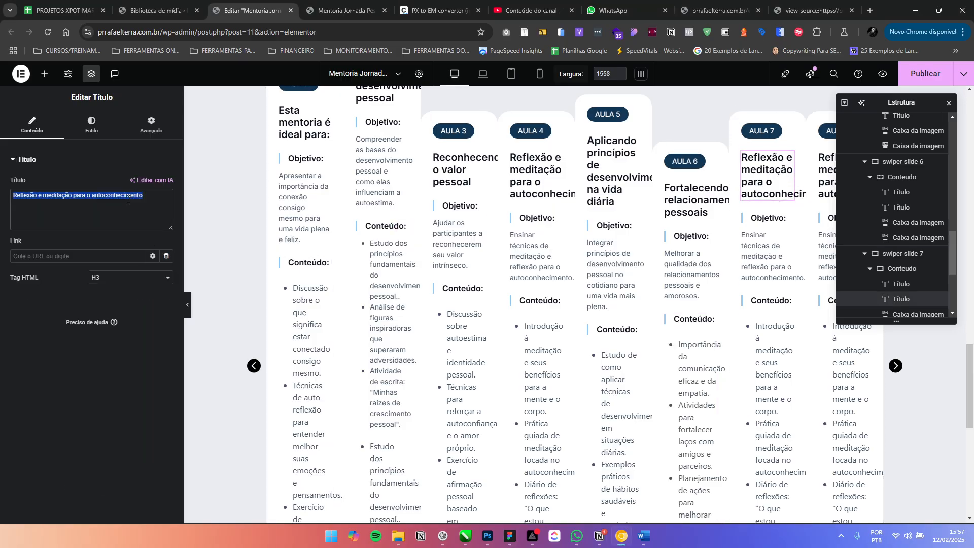
text(Mudanças de hábitos e cuidados com o corpo e a mente)
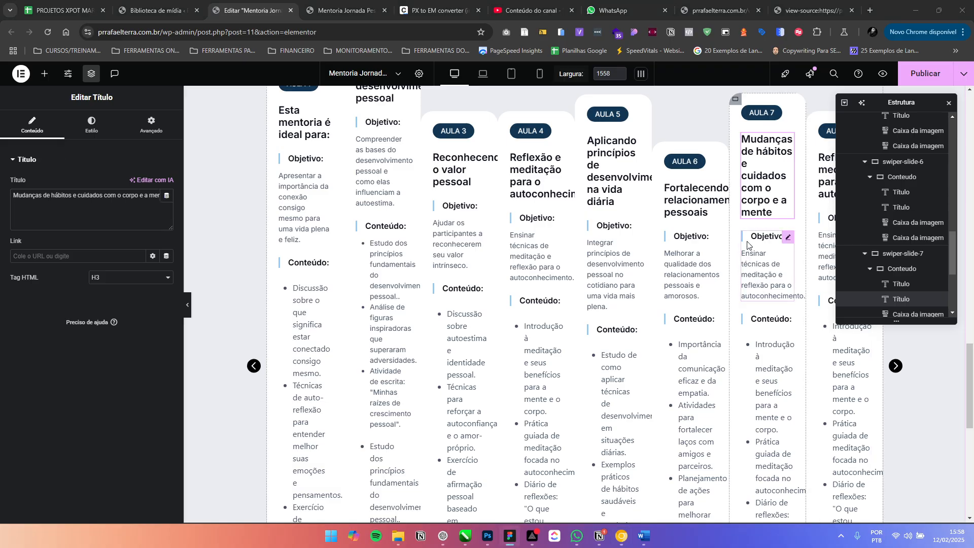
scroll(618, 262, up, 2)
scroll(618, 262, down, 2)
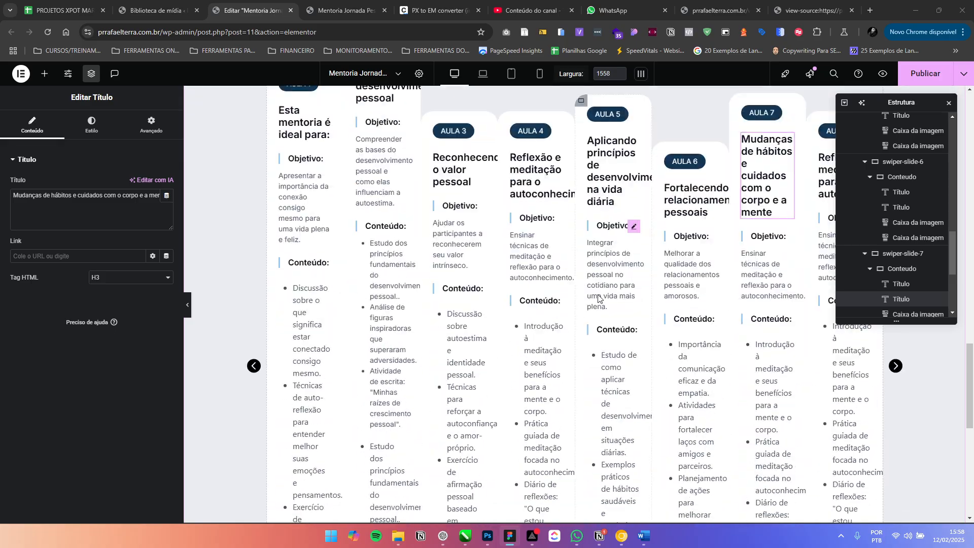
scroll(645, 315, up, 10)
scroll(645, 314, up, 4)
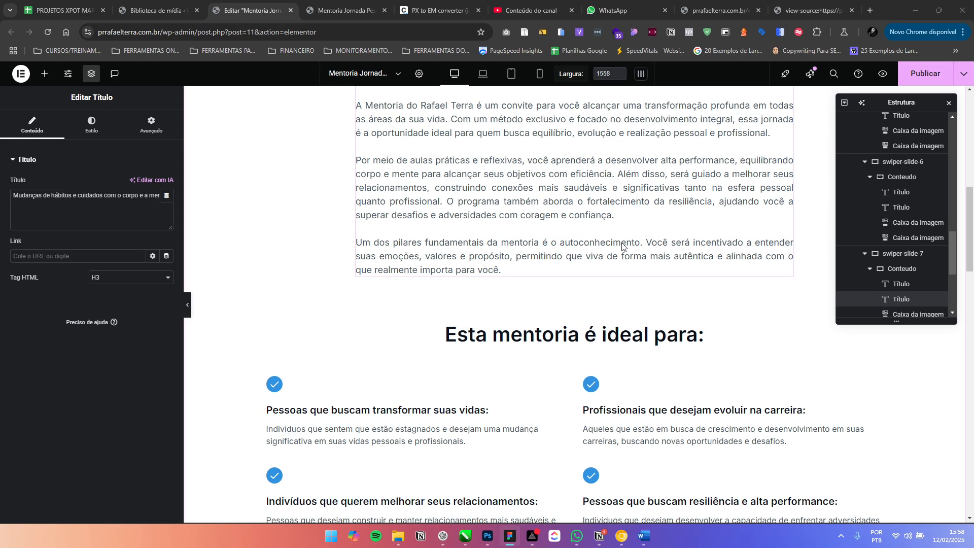
scroll(659, 228, down, 12)
scroll(663, 213, down, 3)
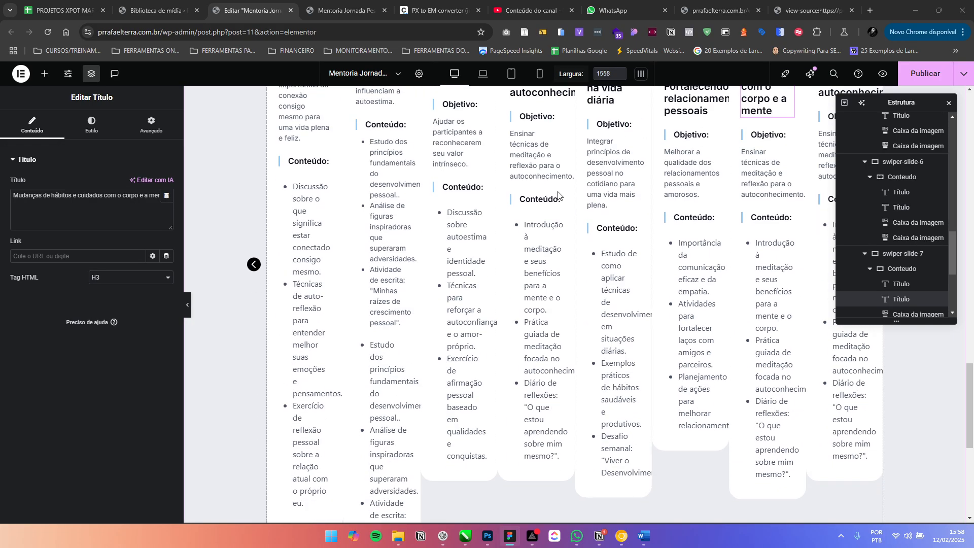
scroll(660, 213, up, 2)
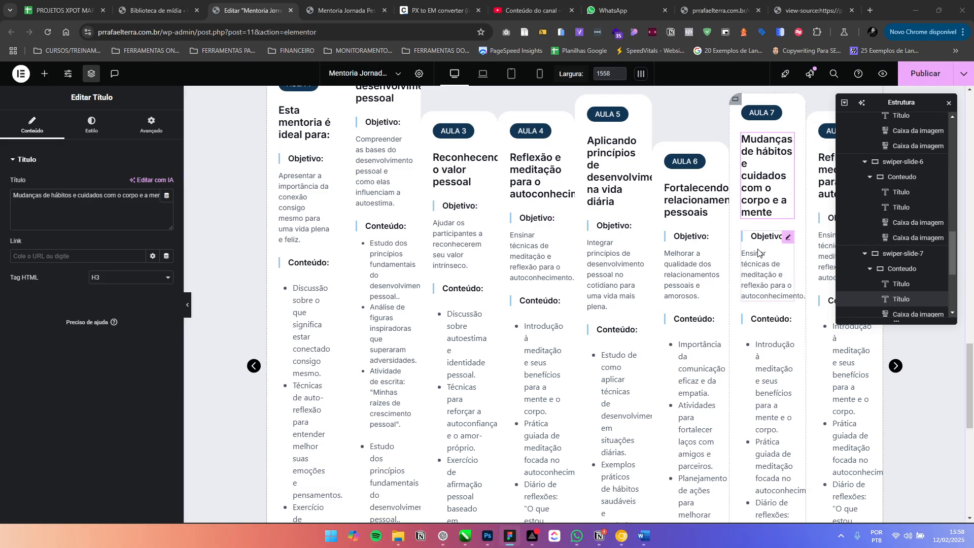
Replace the Aula 7 Objetivo description with "Promover mudanças de hábitos saudáveis e cuidados com o corpo e a mente."
click(766, 263)
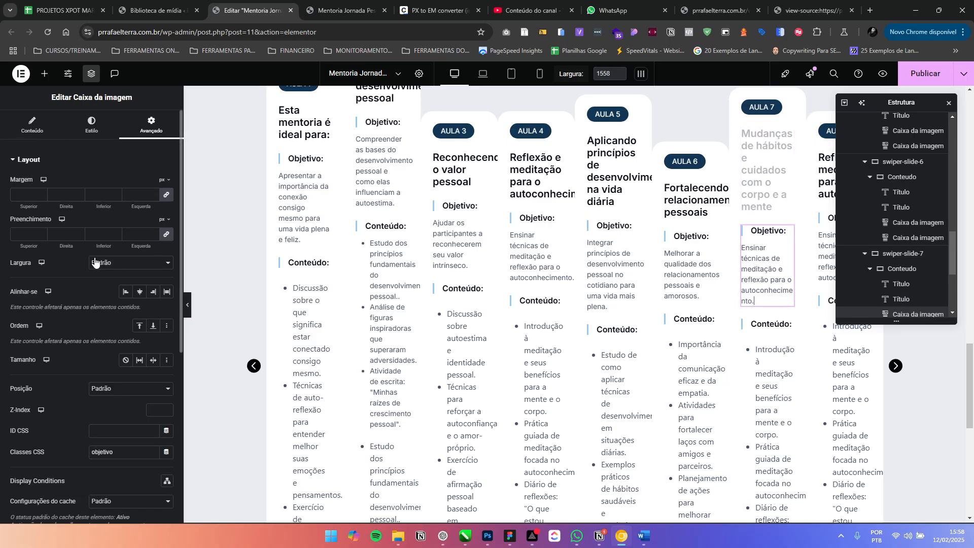
click(83, 327)
key(ctrl+a)
text(Promover mudanças de hábitos saudáveis e cuidados com o corpo e a mente.)
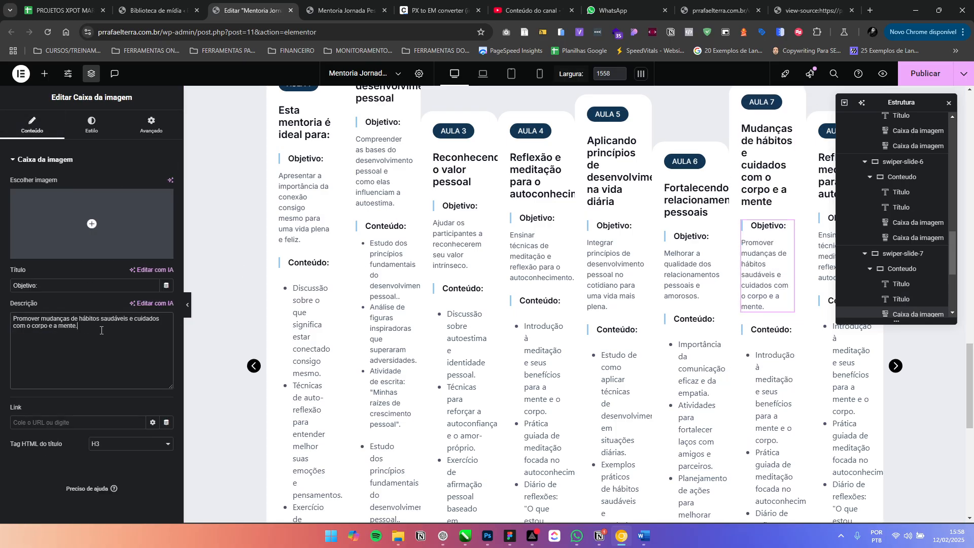
Replace the first item of the Aula 7 Conteúdo list with "Reflexão sobre hábitos atuais e como eles afetam o bem-estar."
key(alt+Tab)
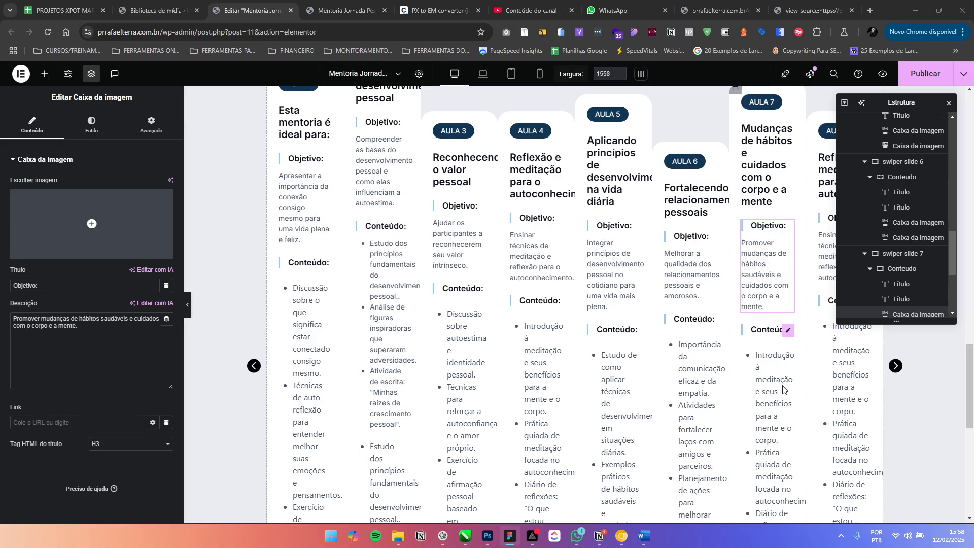
click(767, 386)
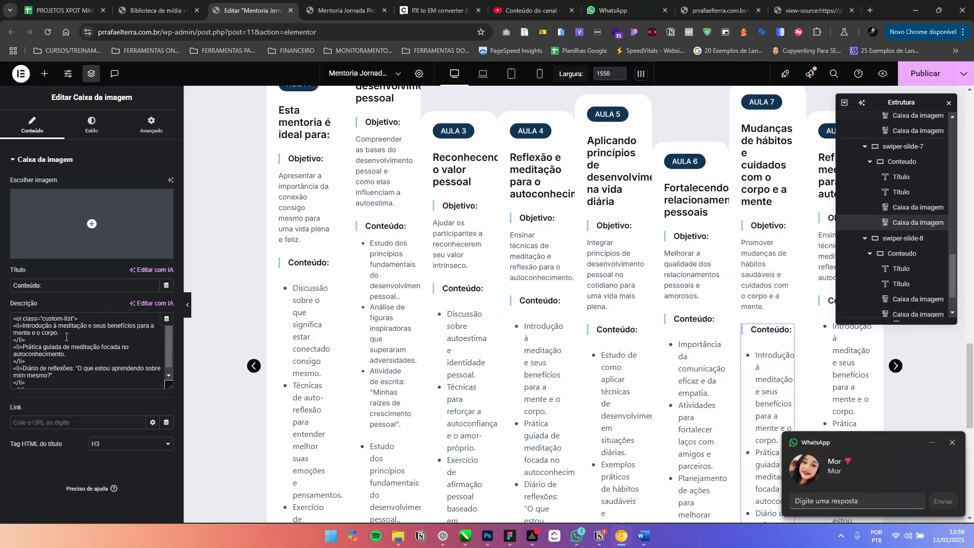
drag(26, 340, 36, 325)
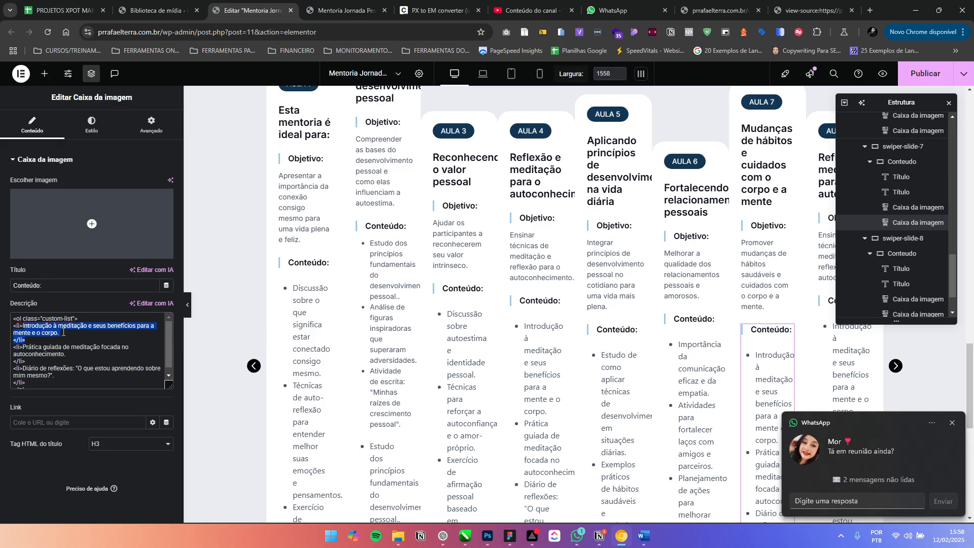
text(Reflexão sobre hábitos atuais e como eles afetam o bem-estar.)
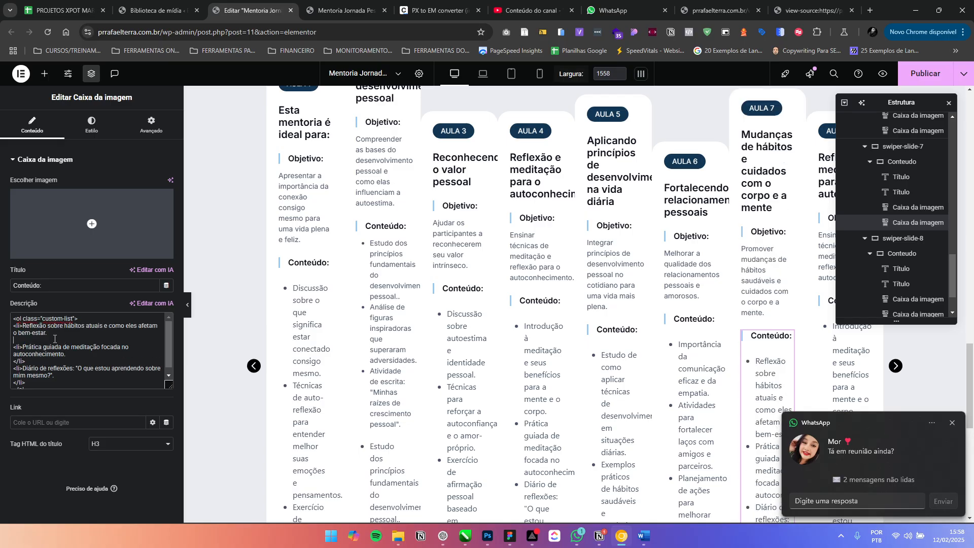
key(BackSpace)
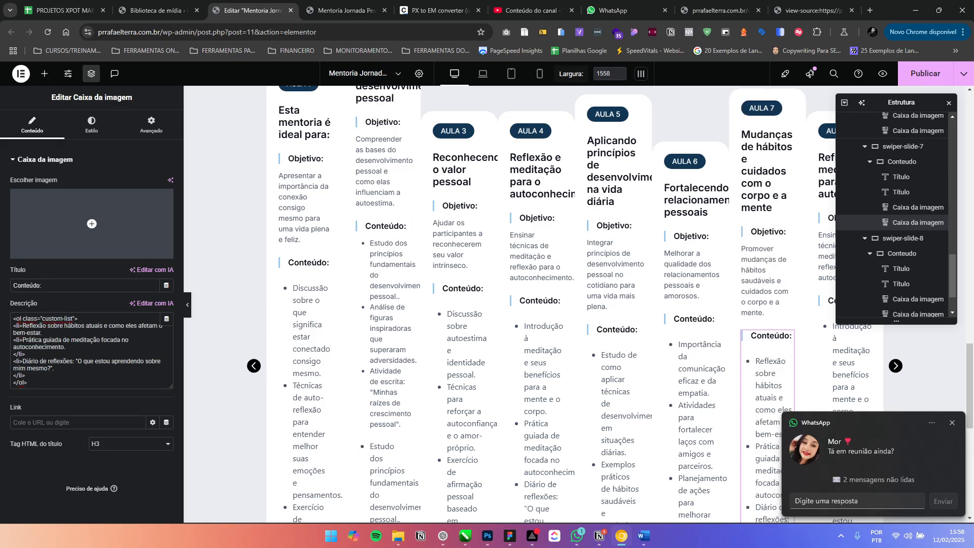
Replace the second item of the Aula 7 Conteúdo list with "Exercícios de planejamento para mudanças de hábitos." from the Figma design
key(alt+Tab)
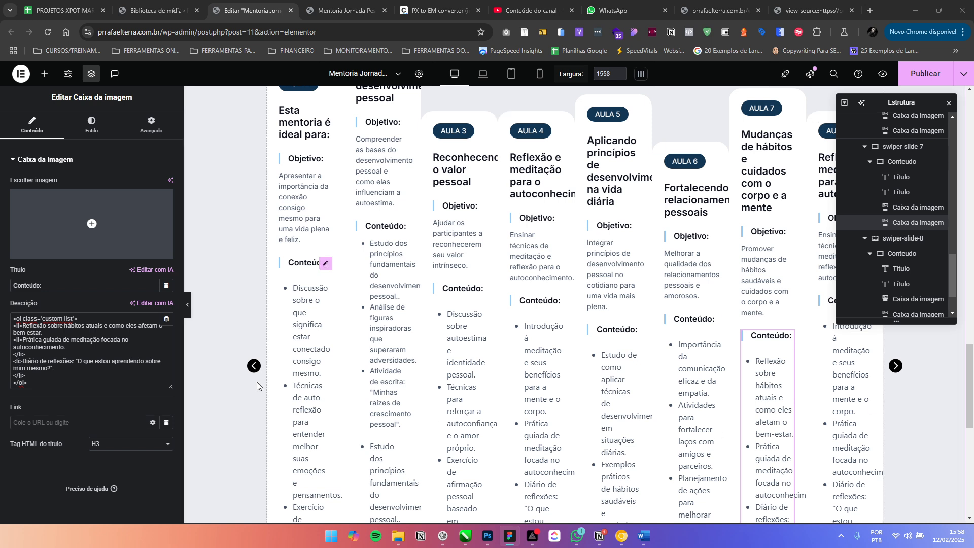
click(72, 351)
drag(29, 349, 23, 341)
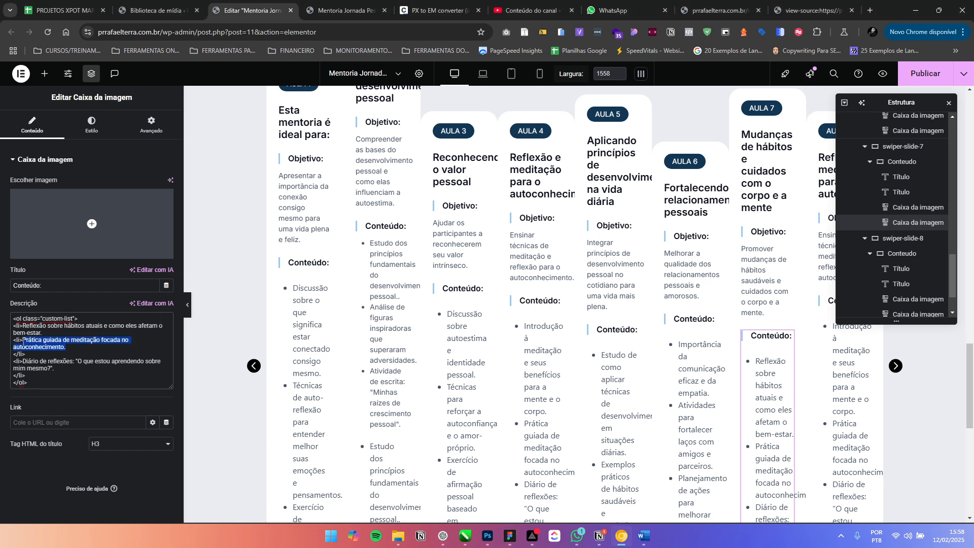
text(Exercícios de planejamento para mudanças de hábitos.)
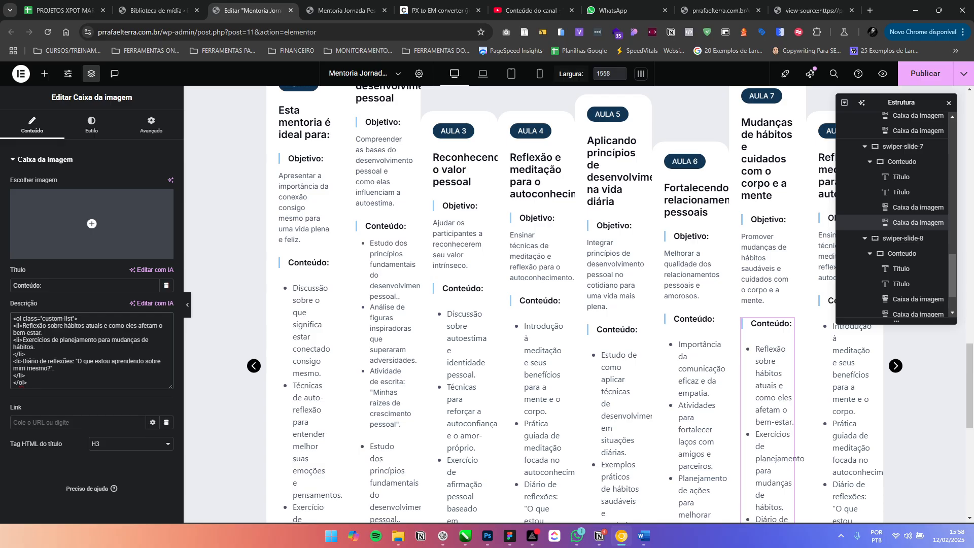
Replace the third item of the Aula 7 Conteúdo list with "Criação de um plano de autocuidado pessoal." from the Figma design
key(alt+Tab)
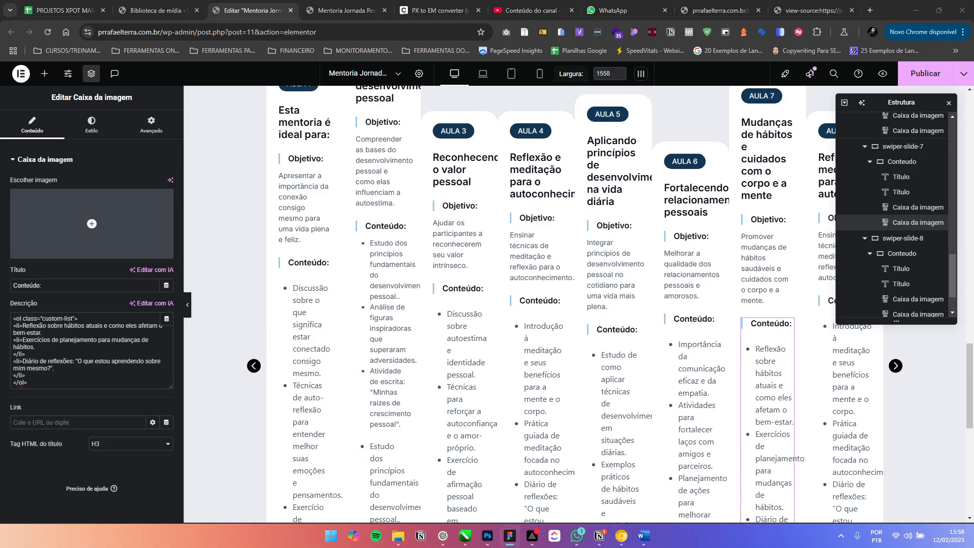
key(alt+Tab)
drag(57, 369, 27, 360)
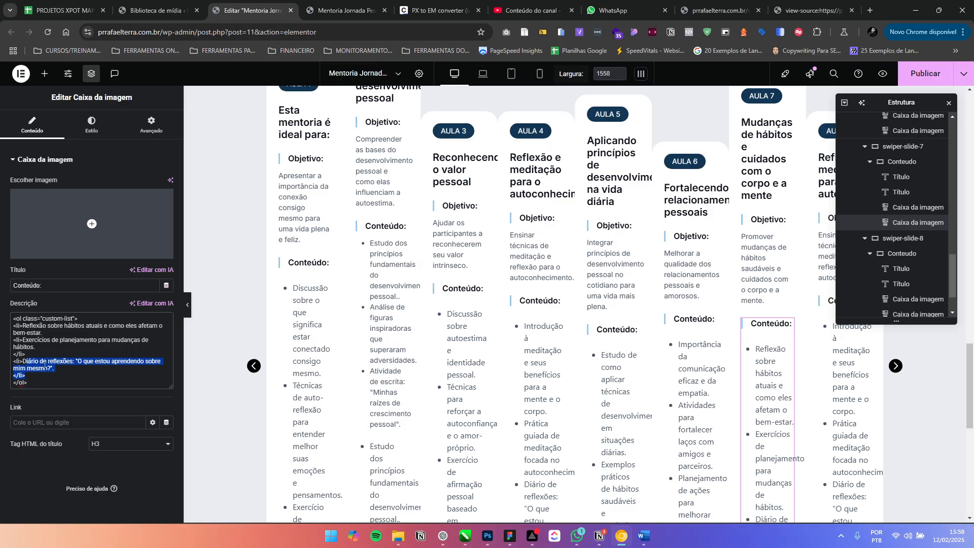
click(37, 351)
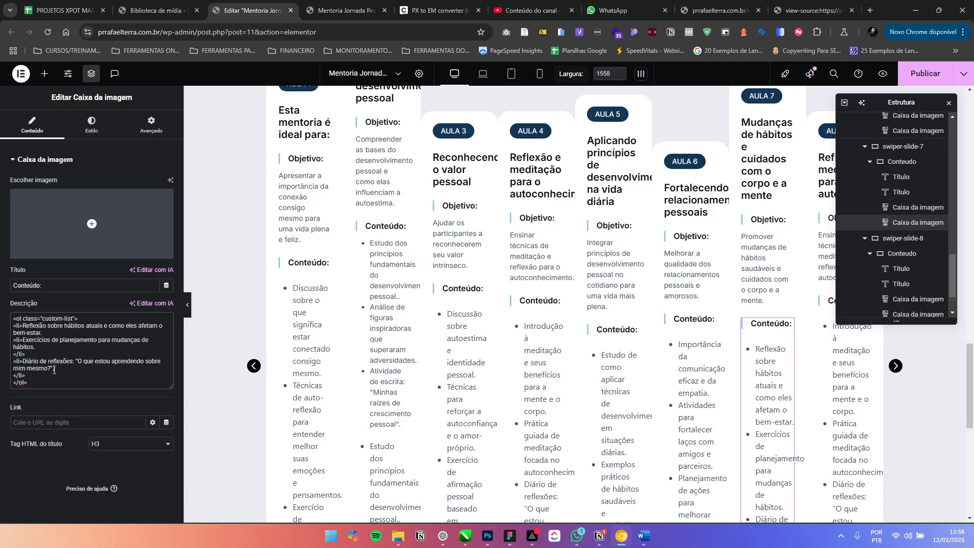
drag(53, 370, 29, 359)
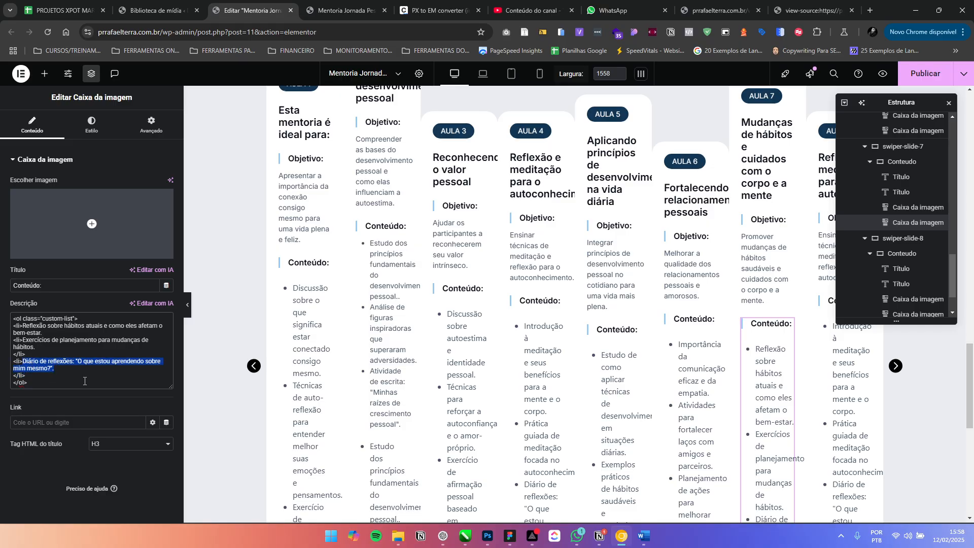
text(Criação de um plano de autocuidado pessoal.)
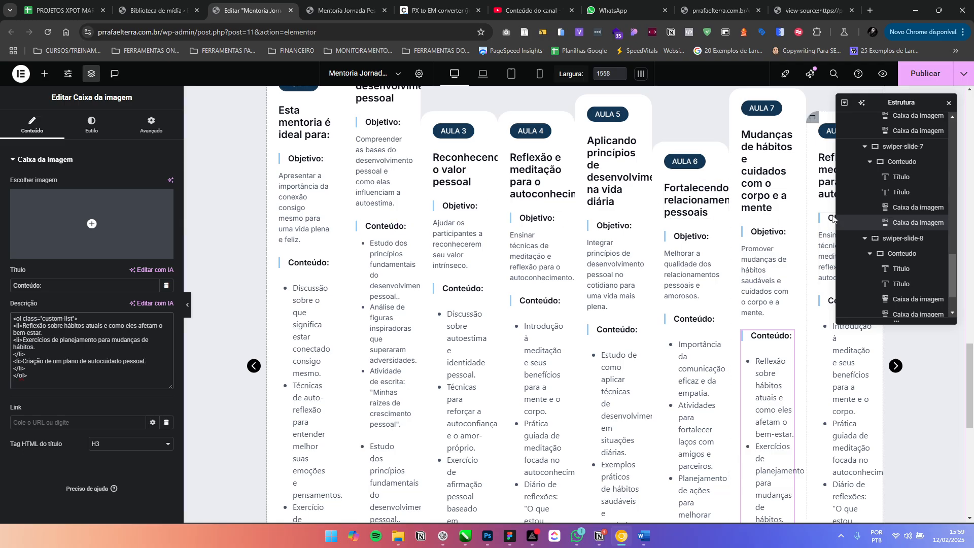
Publish the page with the updated lesson cards and switch to the Figma design
click(934, 77)
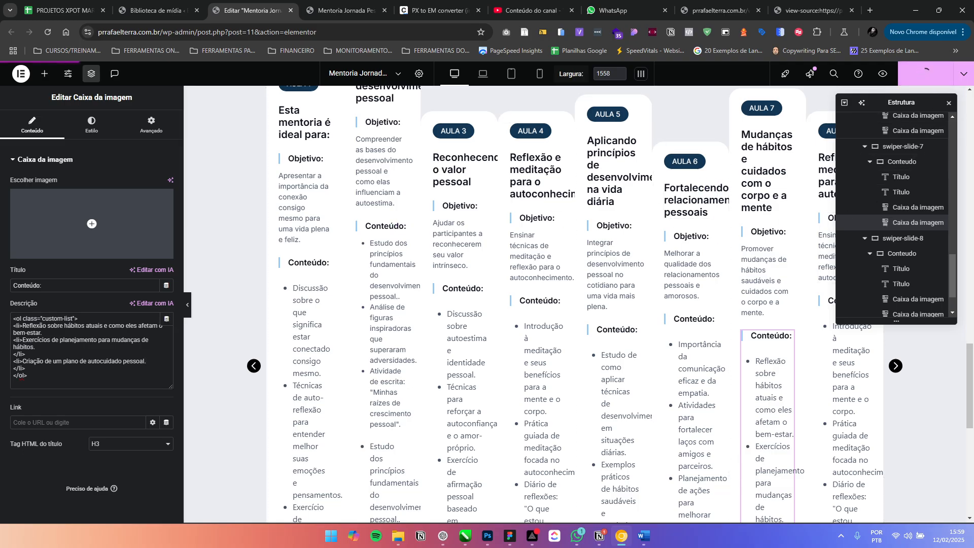
click(510, 537)
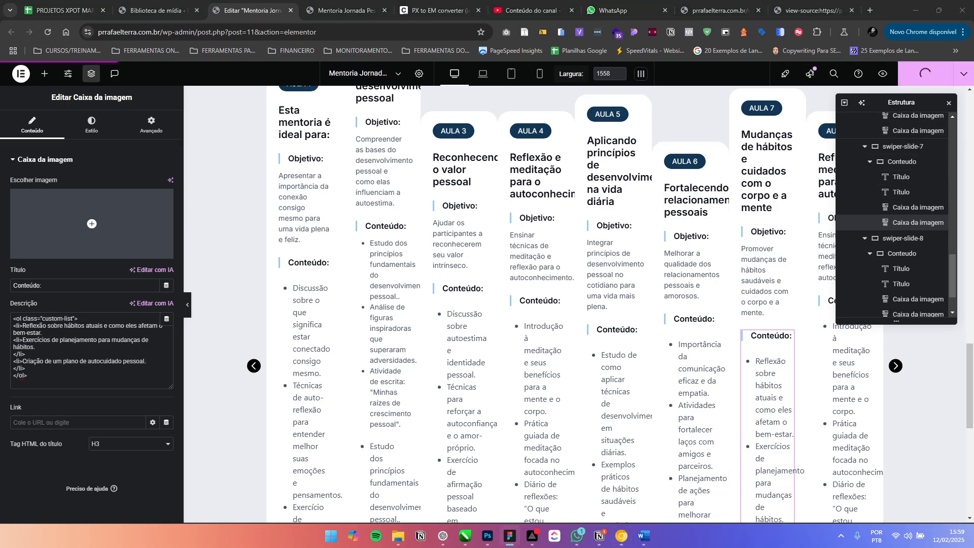
Replace the Aula 8 card's title with "Síntese e celebração da jornada de desenvolvimento"
click(907, 273)
click(901, 284)
triple_click(93, 208)
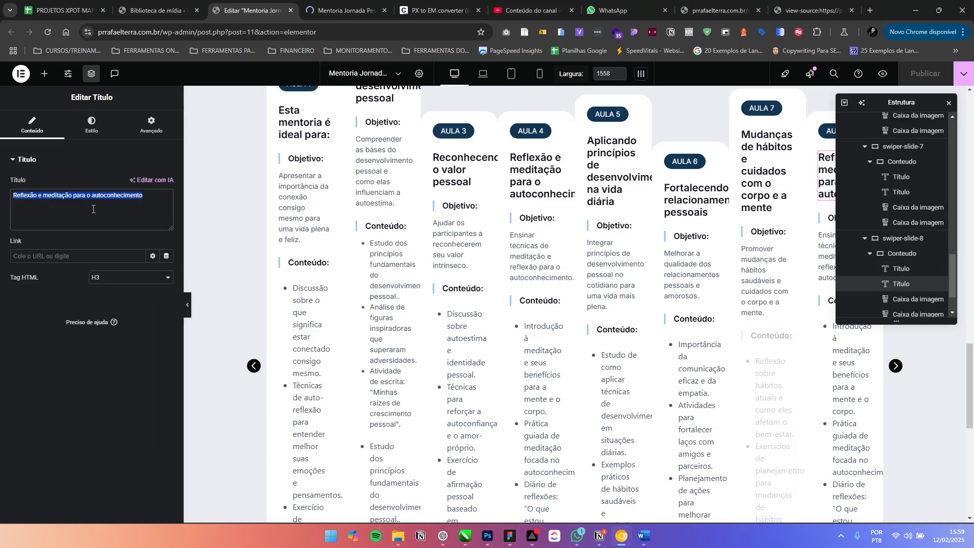
text(Síntese e celebração da jornada de desenvolvimento)
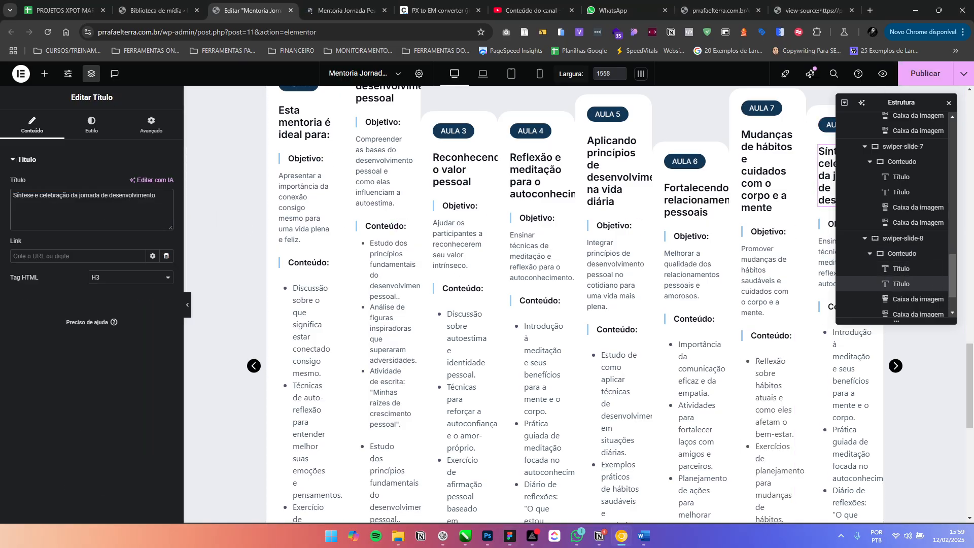
Replace the Aula 8 Objetivo text with "Revisar aprendizados e celebrar o crescimento pessoal." from the Figma design
key(alt+Tab)
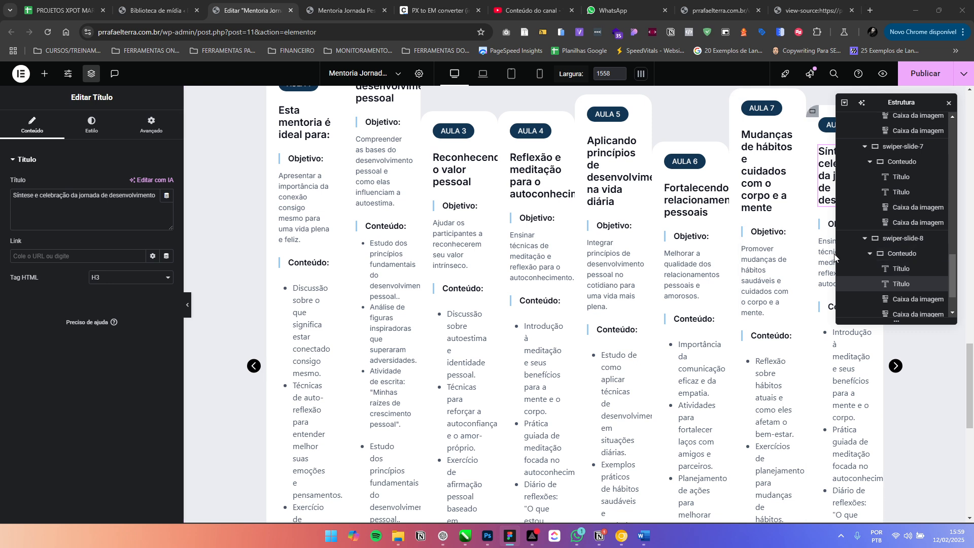
click(825, 252)
drag(68, 328, 3, 321)
text(Revisar aprendizados e celebrar o crescimento pessoal.)
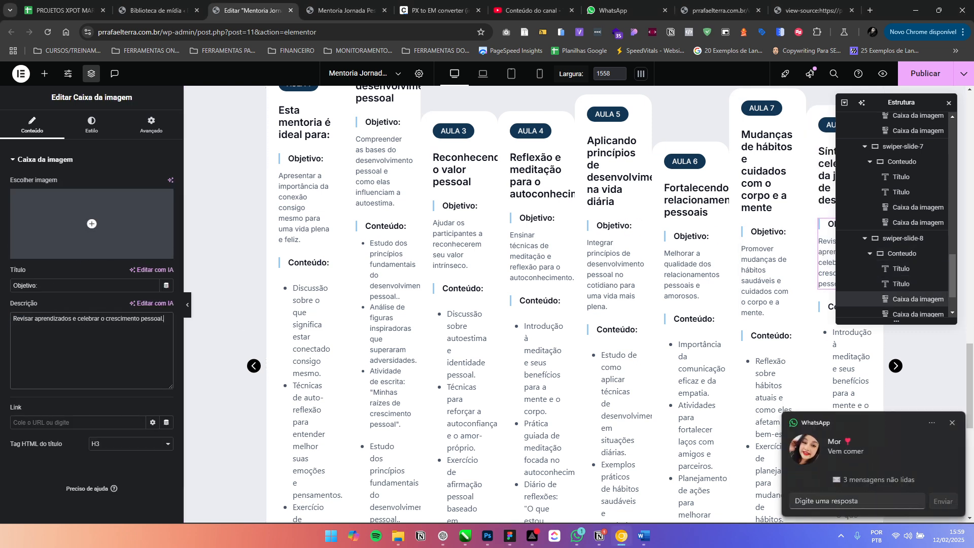
Replace the first item of the Aula 8 Conteúdo list with "Revisão dos principais conceitos abordados nas aulas." from the Figma design
key(alt+Tab)
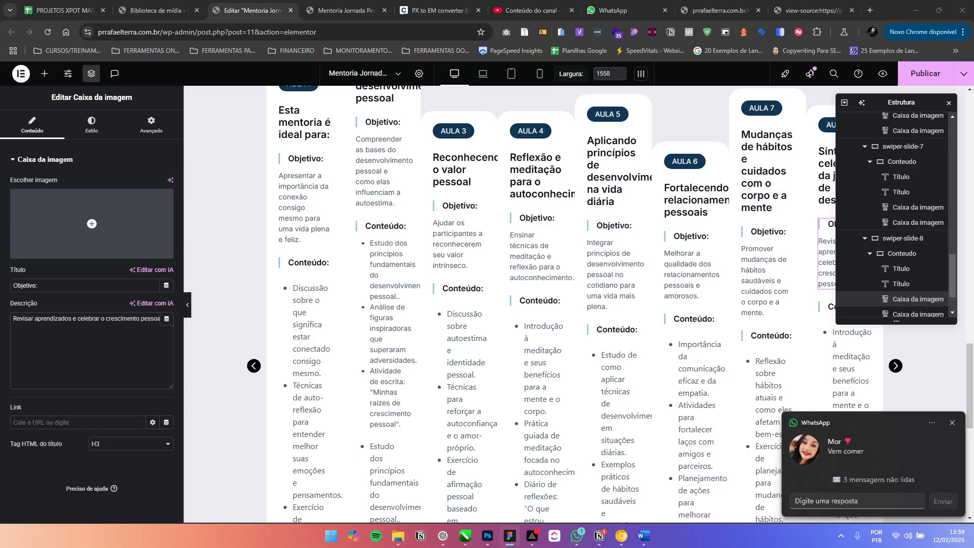
scroll(866, 254, down, 2)
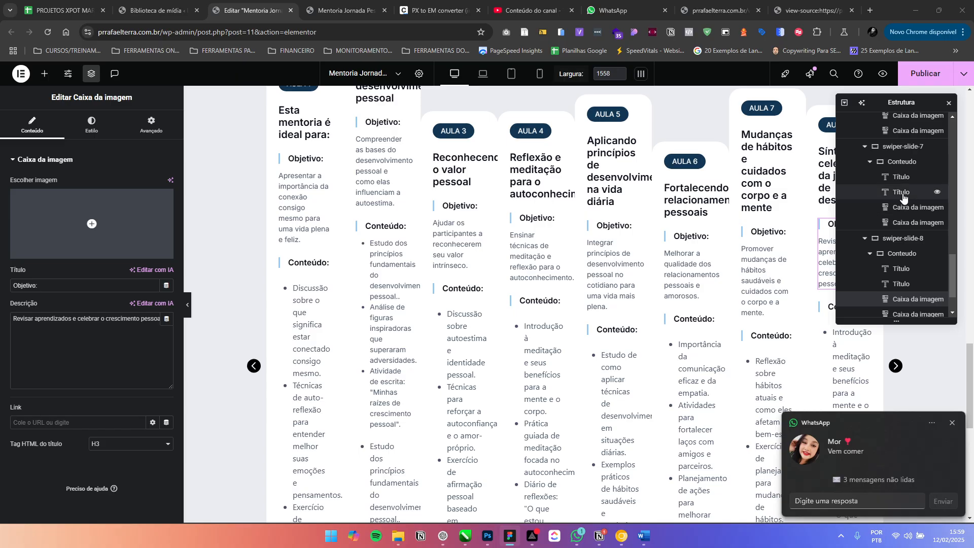
click(866, 263)
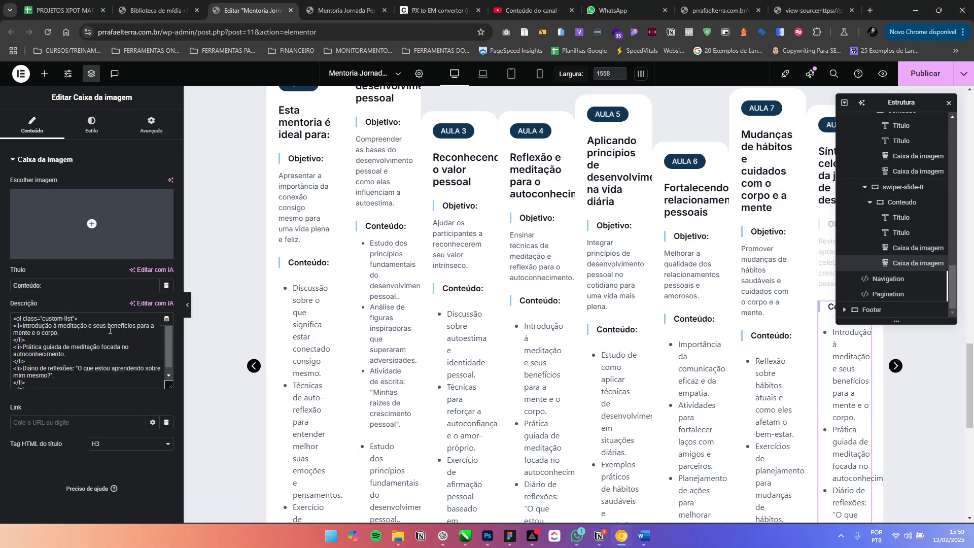
drag(59, 333, 31, 326)
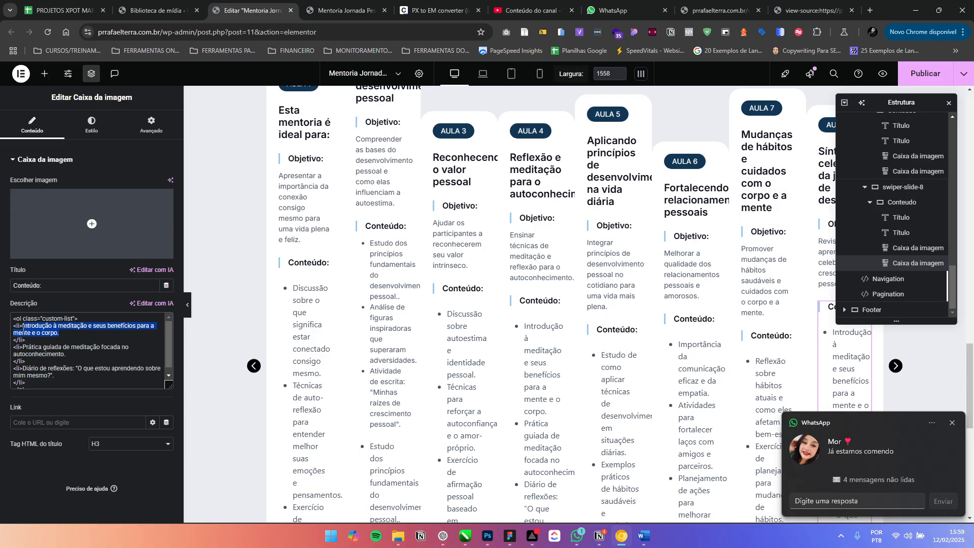
text(Revisão dos principais conceitos abordados nas aulas.)
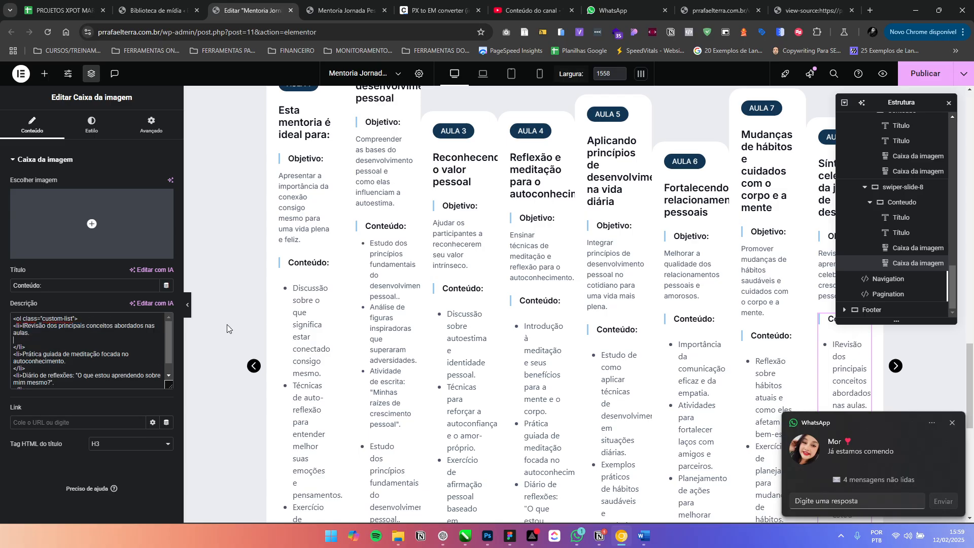
Replace the second item of the Aula 8 Conteúdo list with "Testemunhos pessoais de transformação e crescimento." from the Figma design
key(alt+Tab)
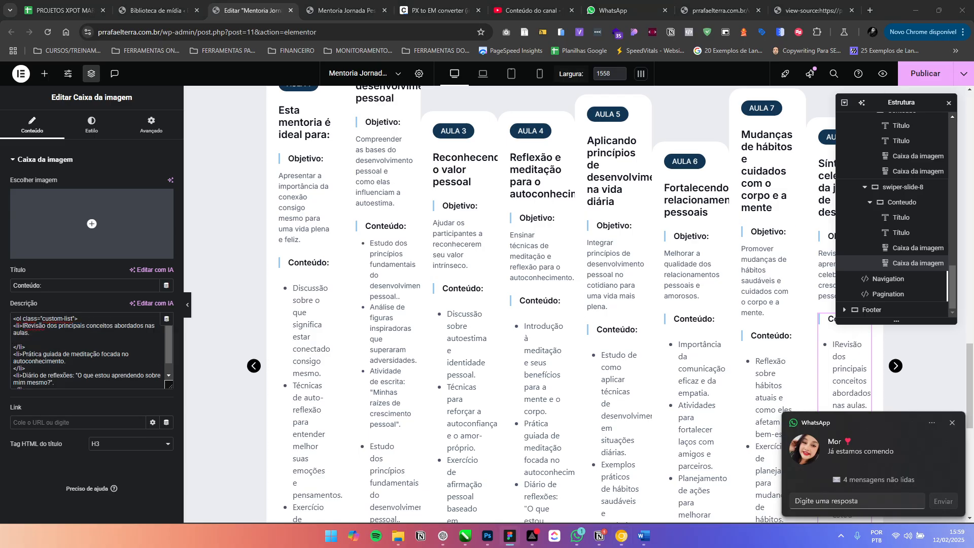
drag(74, 360, 28, 354)
text(Testemunhos pessoais de transformação e crescimento.)
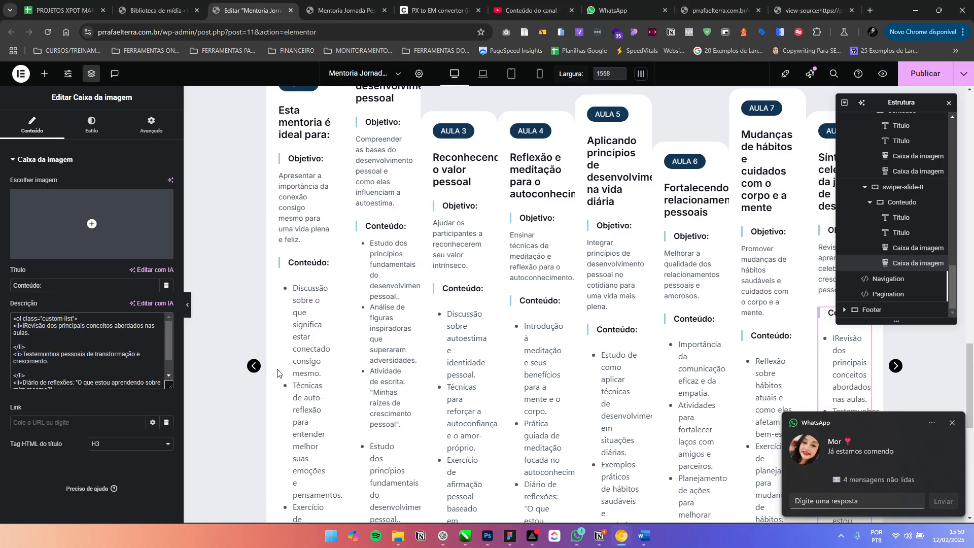
Replace the third item of the Aula 8 Conteúdo list with "Celebração com uma cerimônia de encerramento e reconhecimento dos progressos alcançados."
key(alt+Tab)
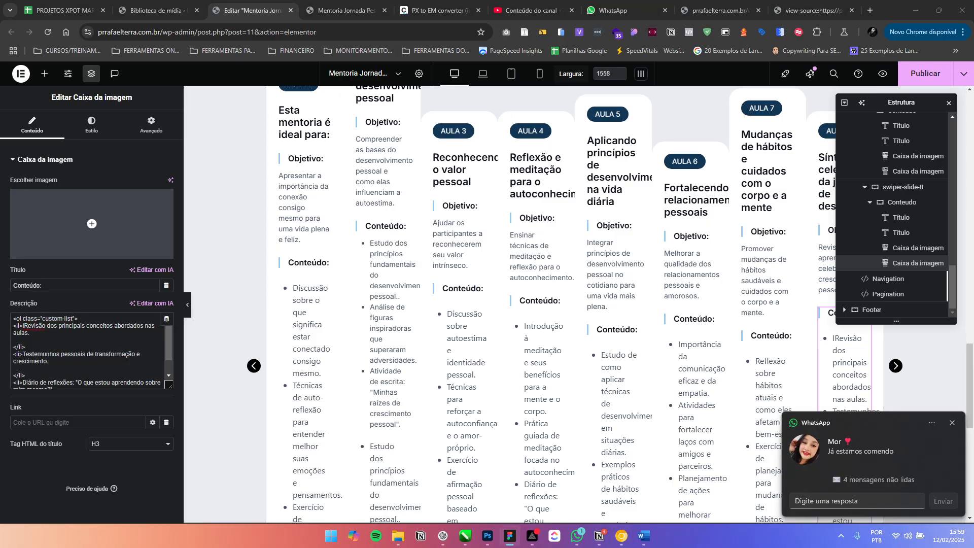
scroll(55, 373, down, 2)
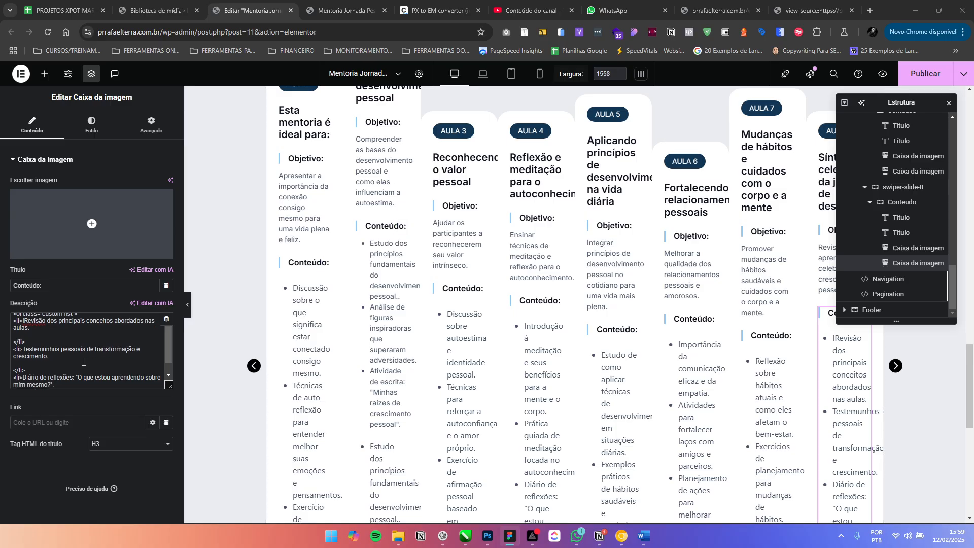
drag(56, 373, 24, 362)
click(36, 368)
text(Celebração com uma cerimônia de encerramento e reconhecimento dos progressos alcançados.)
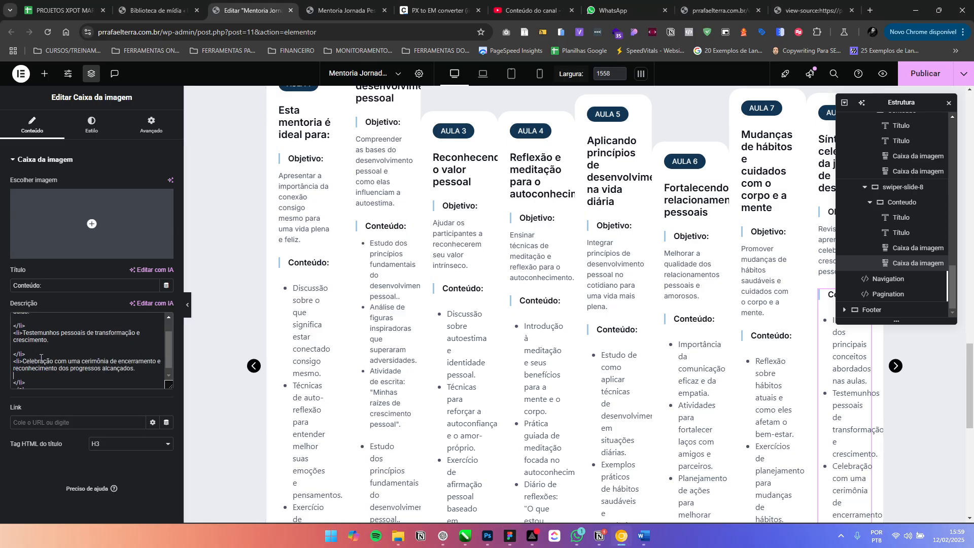
Remove the blank lines left after the three items in the Aula 8 Conteúdo list code
key(BackSpace)
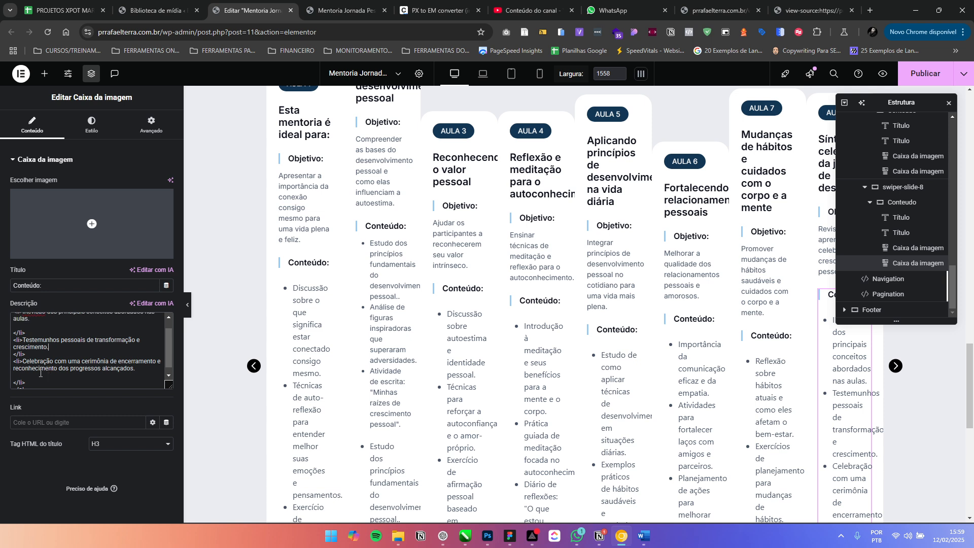
key(BackSpace)
key(BackSpace)
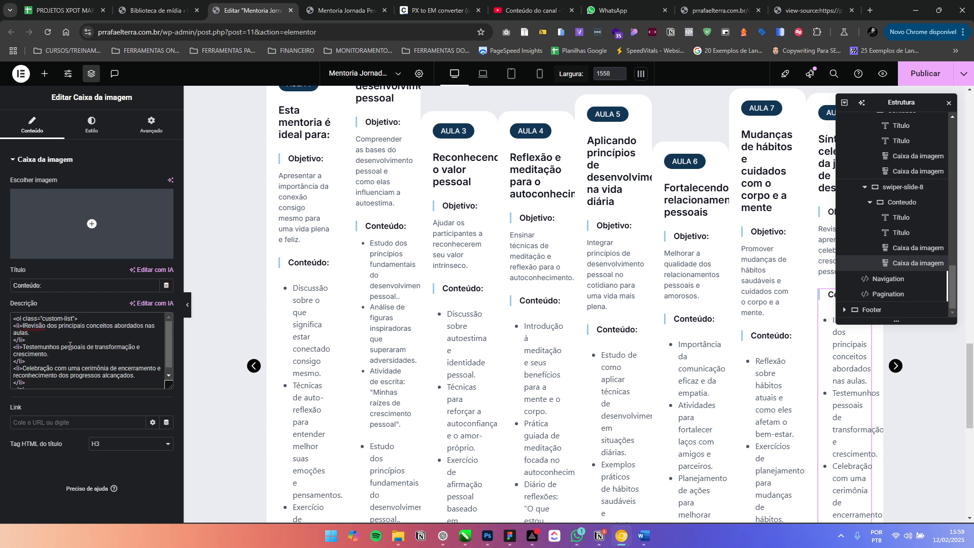
Publish the page with the completed Aula 8 card
key(alt+Tab)
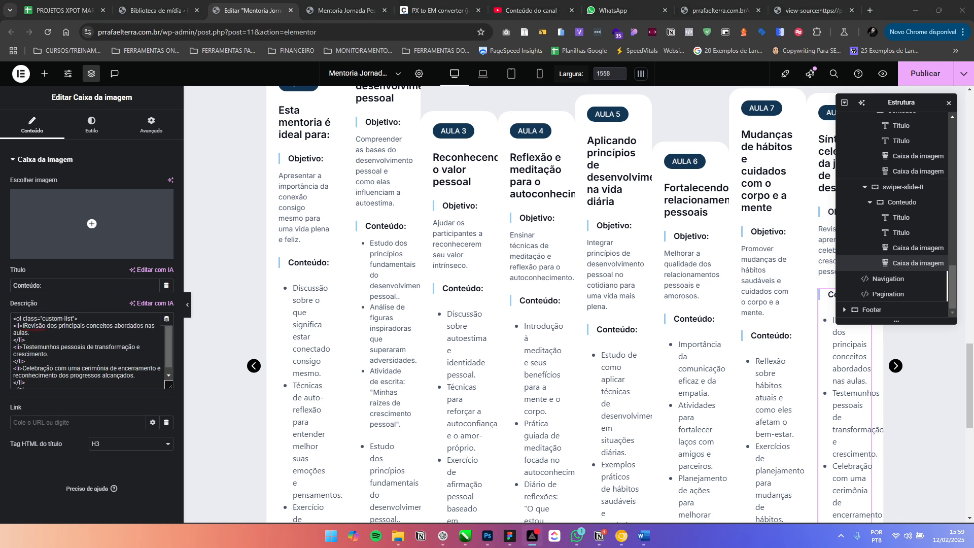
key(alt+Tab)
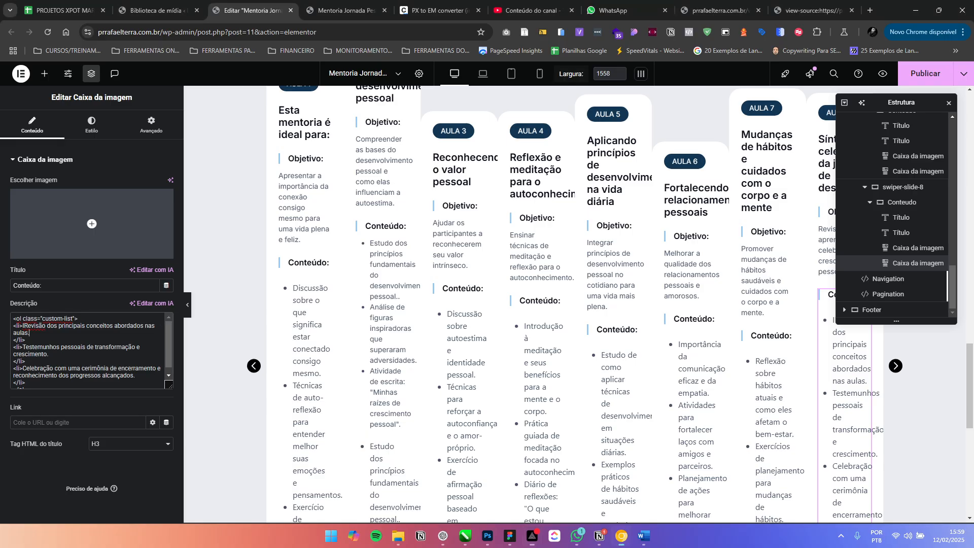
key(alt+Tab)
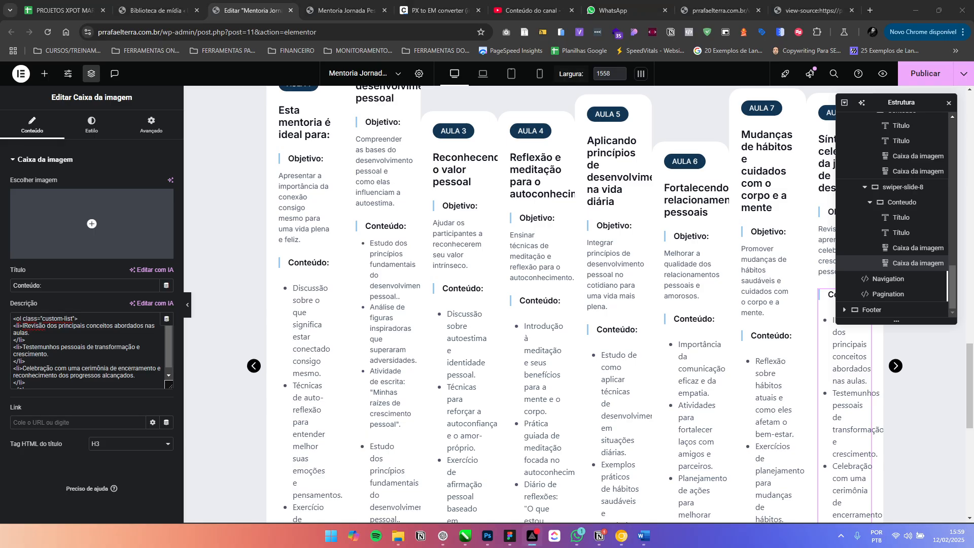
key(alt+Tab)
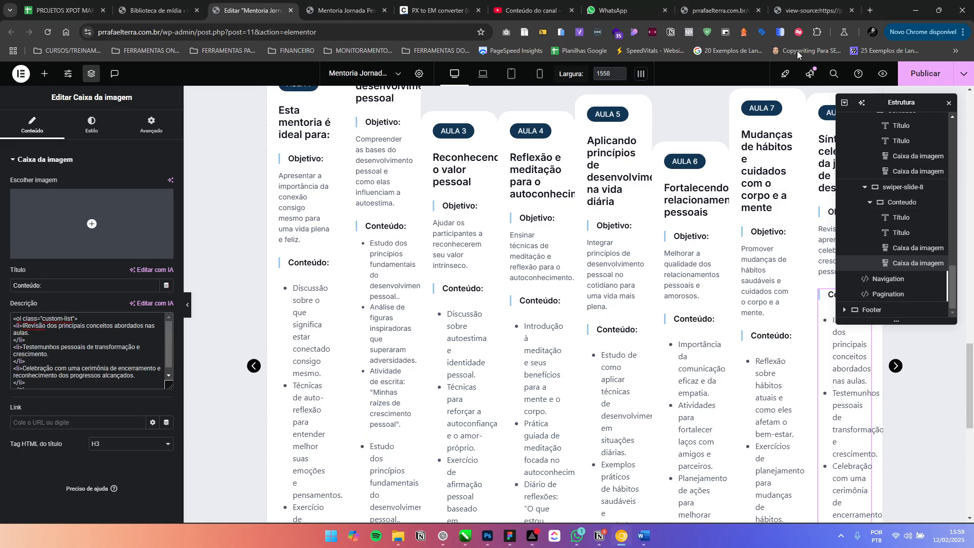
click(924, 74)
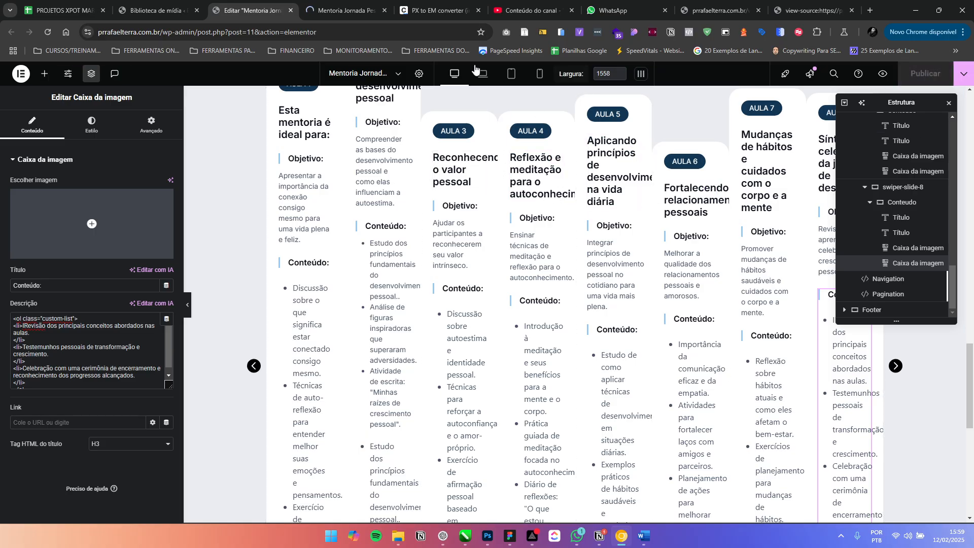
Open the Mentoria Jornada Pessoal preview page and hide the developer tools
key(alt+Tab)
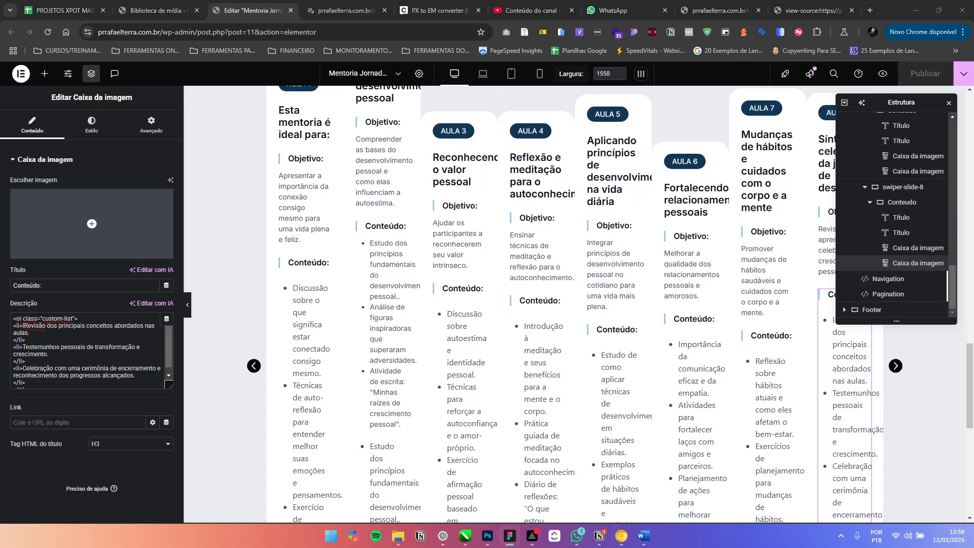
click(341, 9)
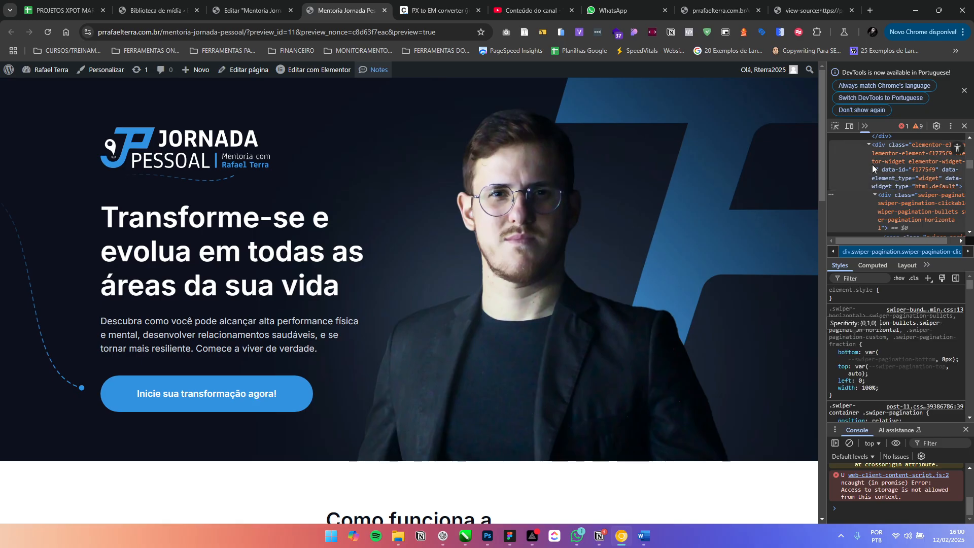
key(F12)
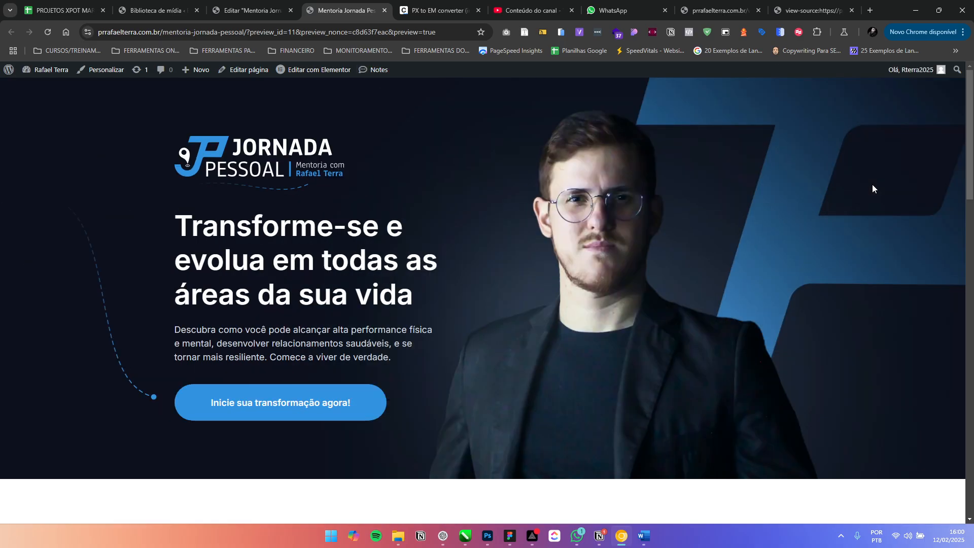
key(F12)
key(F12)
Advance the "O que você vai aprender no Método Terra" slider to Aula 8 and examine the lesson cards
scroll(552, 241, down, 15)
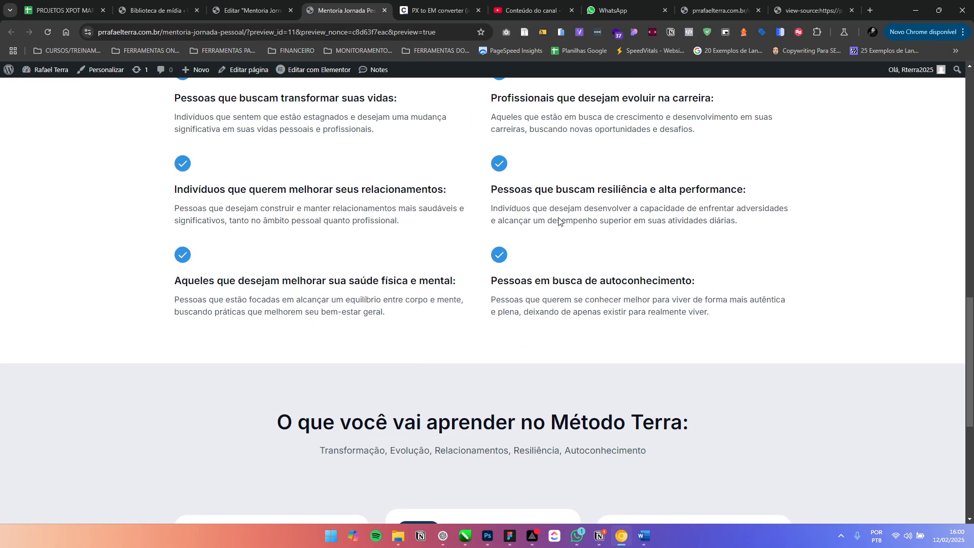
scroll(558, 220, down, 6)
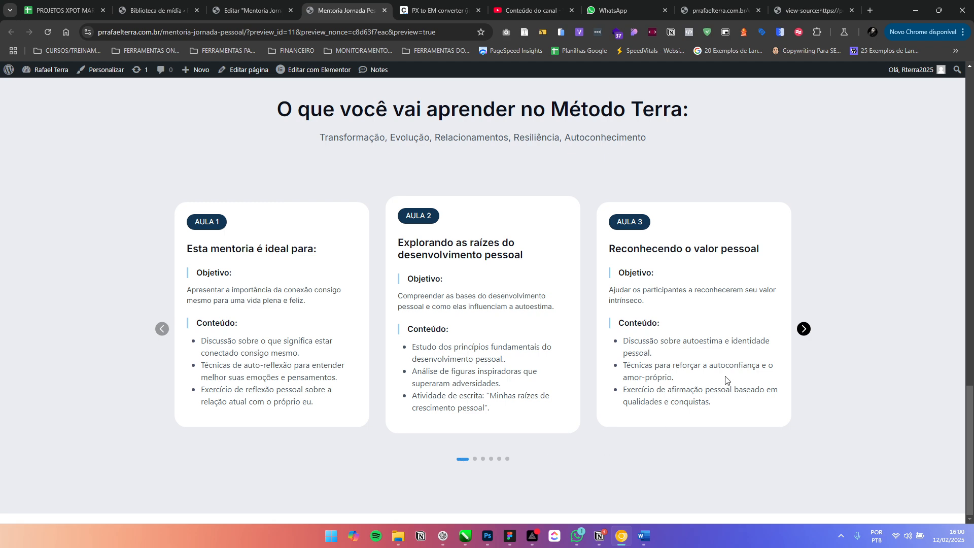
click(804, 330)
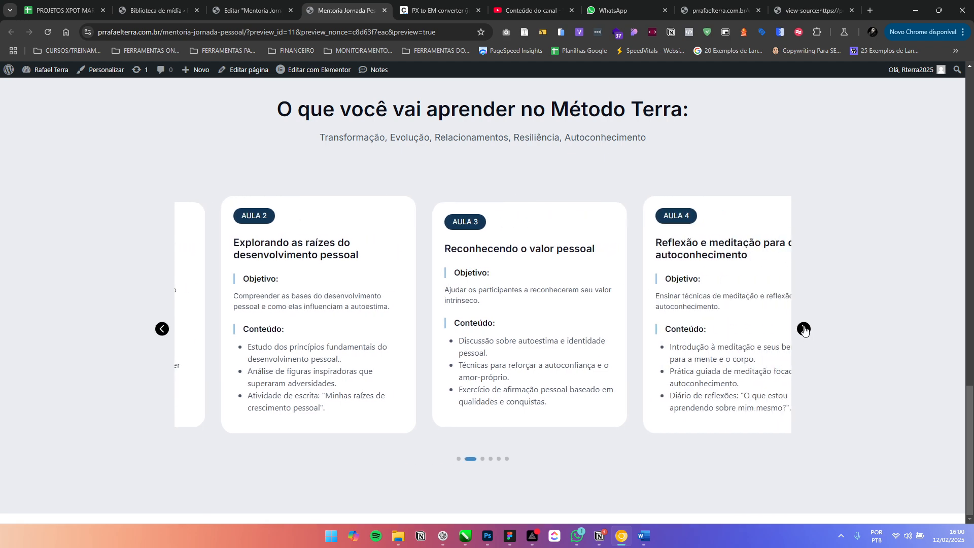
click(804, 330)
click(804, 330)
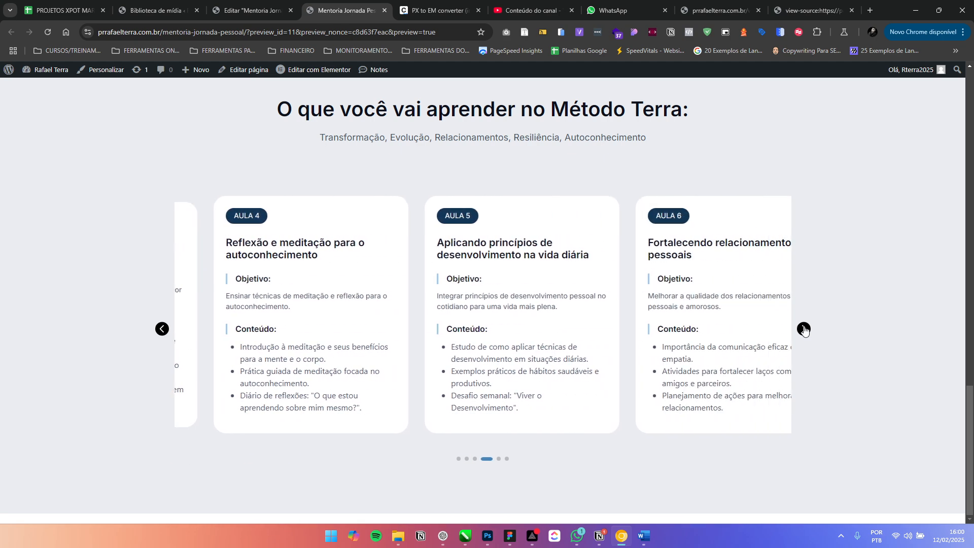
click(804, 329)
click(804, 330)
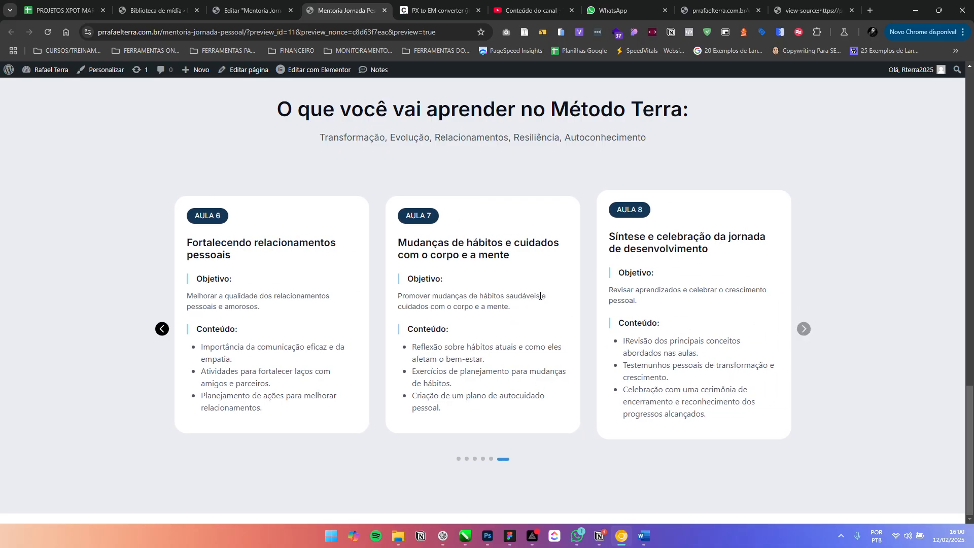
Turn on responsive device emulation in the developer tools and widen the viewport to about 1256 px
key(F12)
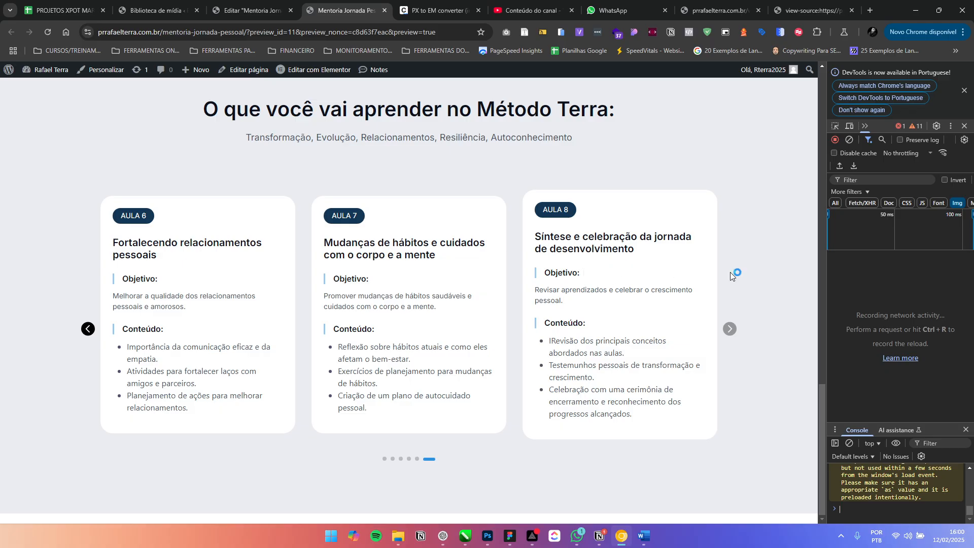
click(850, 125)
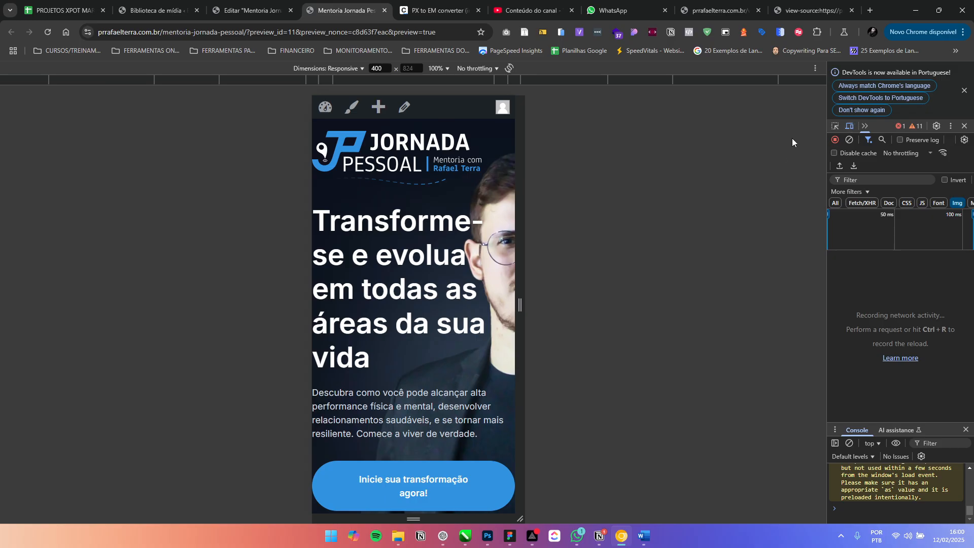
drag(518, 244, 738, 235)
Swipe the lesson slider back from Aula 8 to Aula 3 in the emulated viewport to check its touch behaviour
scroll(482, 279, down, 10)
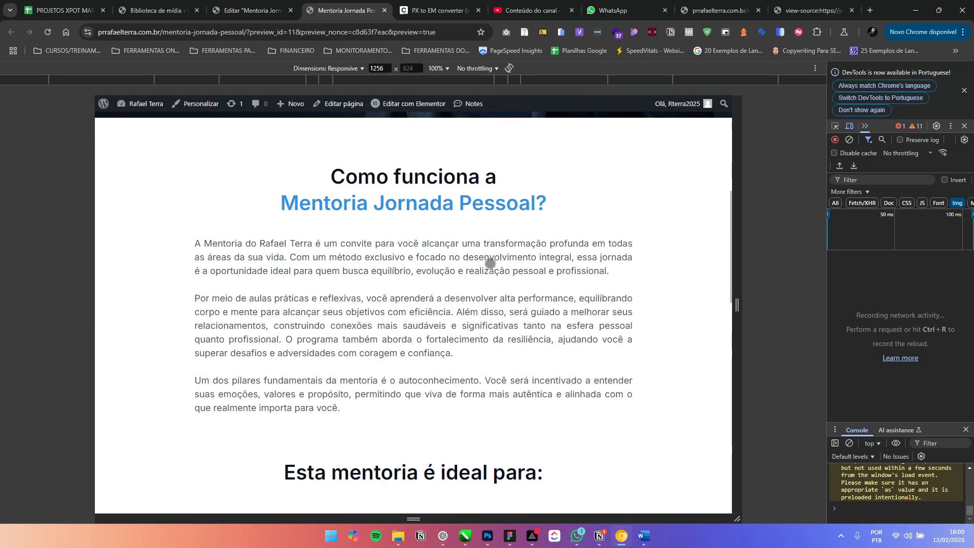
scroll(482, 279, down, 10)
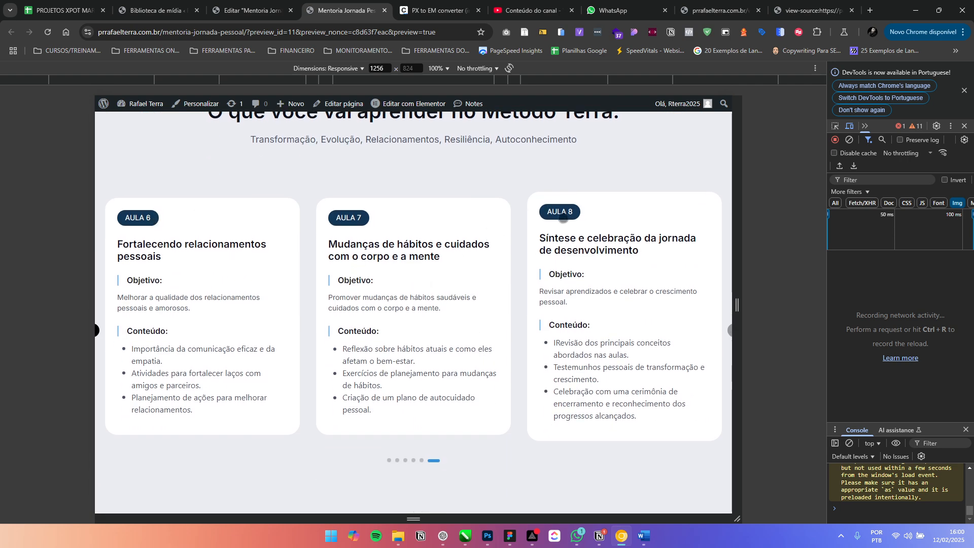
drag(536, 344, 462, 339)
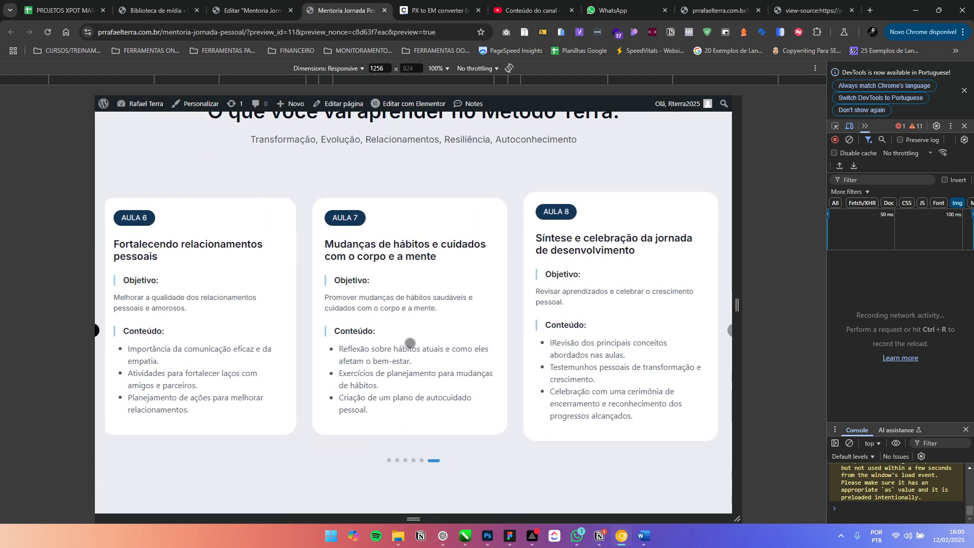
drag(304, 329, 406, 313)
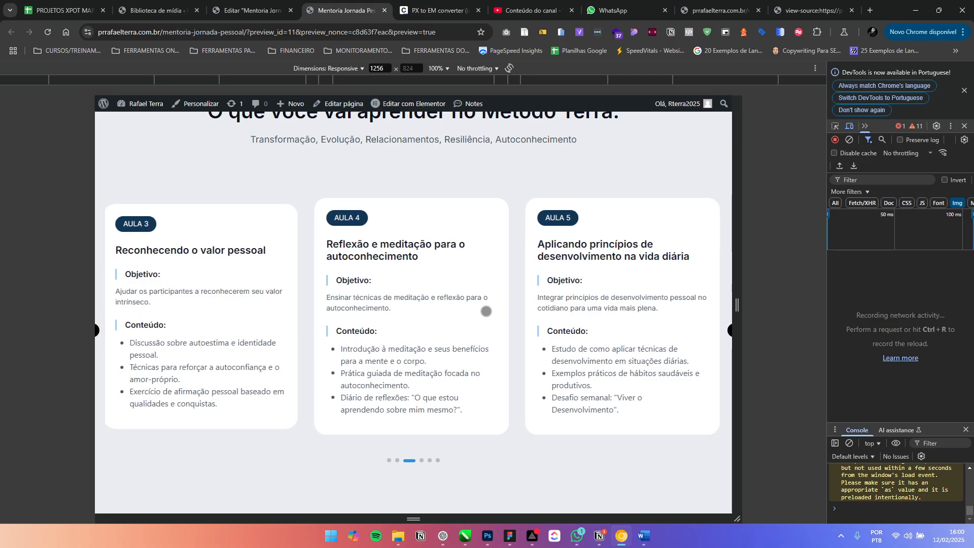
Swipe the lesson slider to Aula 4, then narrow the emulated viewport to about 676 px and examine the card layout
drag(523, 315, 553, 317)
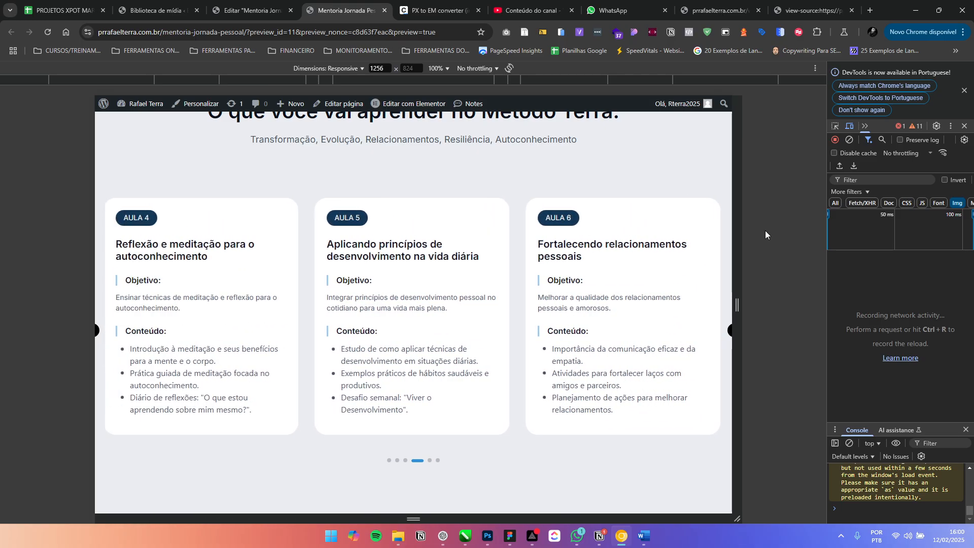
drag(736, 254, 590, 270)
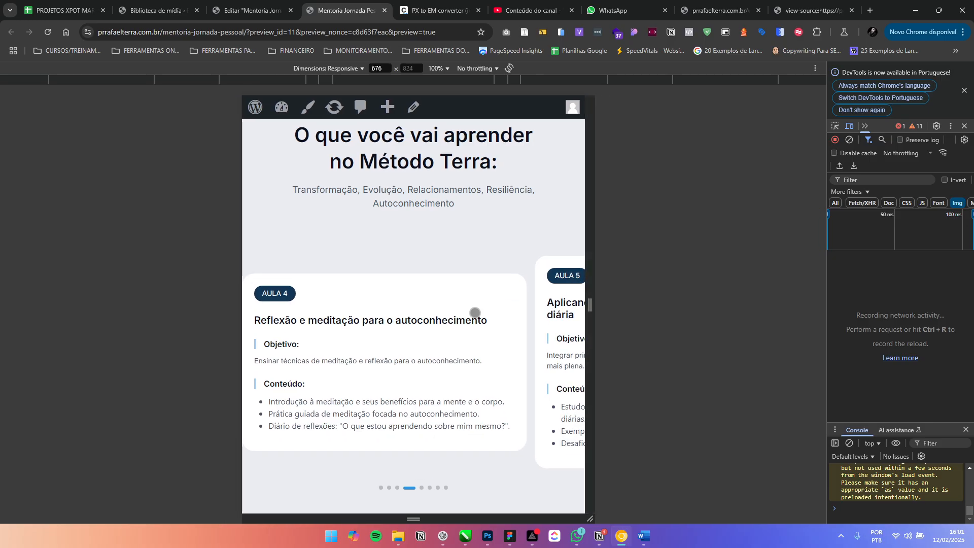
scroll(495, 287, down, 1)
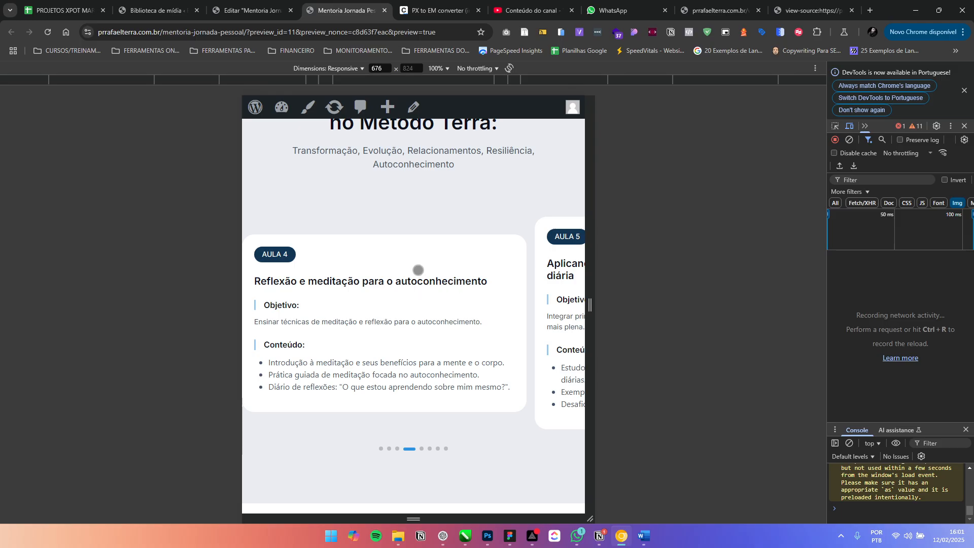
Narrow the emulated viewport to about 572 px and bring the "O que você vai aprender no Método Terra" section back into view
drag(590, 304, 563, 298)
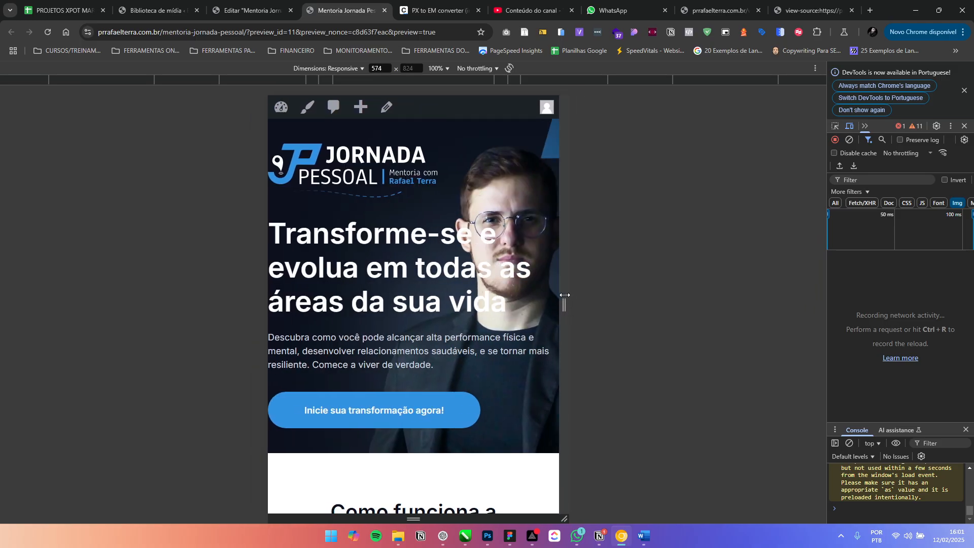
scroll(439, 305, down, 15)
scroll(439, 305, down, 15)
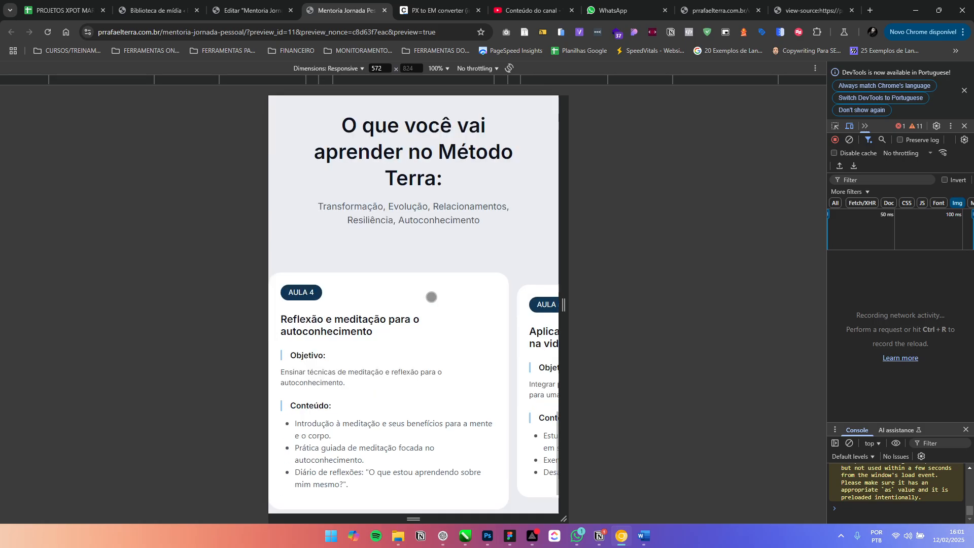
Swipe the lesson slider forward to Aula 8 and back to Aula 2 to check its touch behaviour at 572 px
drag(467, 297, 520, 315)
drag(361, 321, 304, 322)
drag(370, 308, 244, 313)
drag(358, 315, 264, 318)
drag(372, 323, 297, 325)
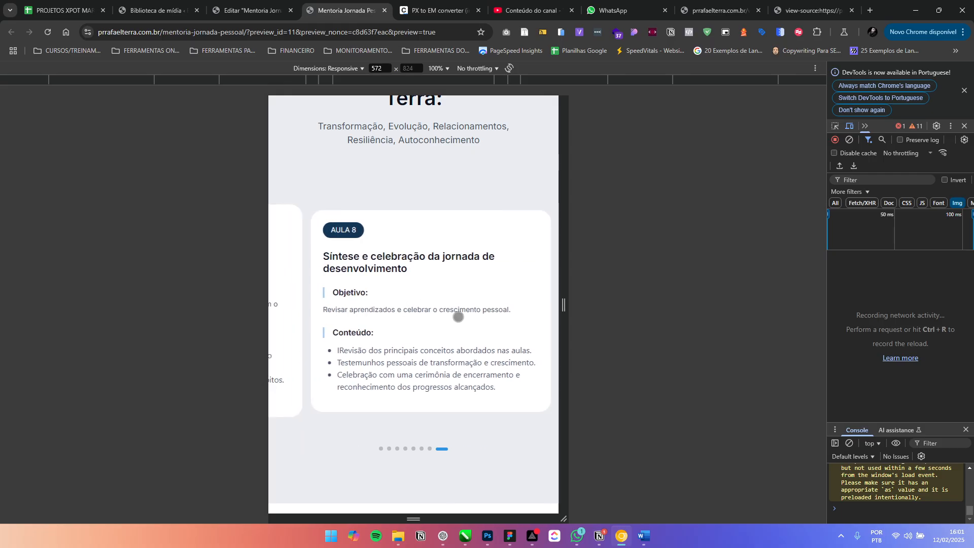
drag(316, 304, 437, 304)
drag(312, 295, 378, 267)
drag(316, 276, 387, 272)
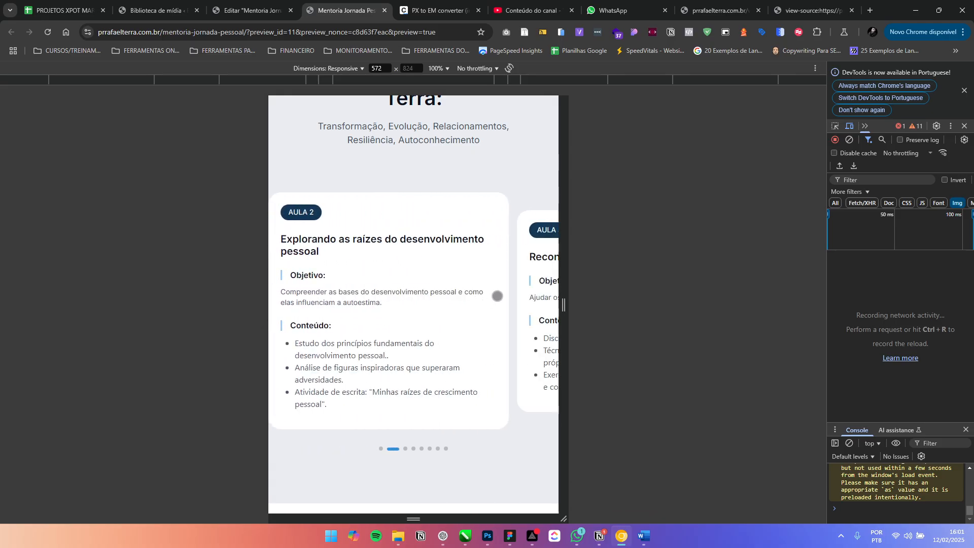
Narrow the emulated viewport to about 380 px and examine the lesson slider and the sections above it in the mobile layout
drag(562, 288, 415, 301)
scroll(448, 290, down, 1)
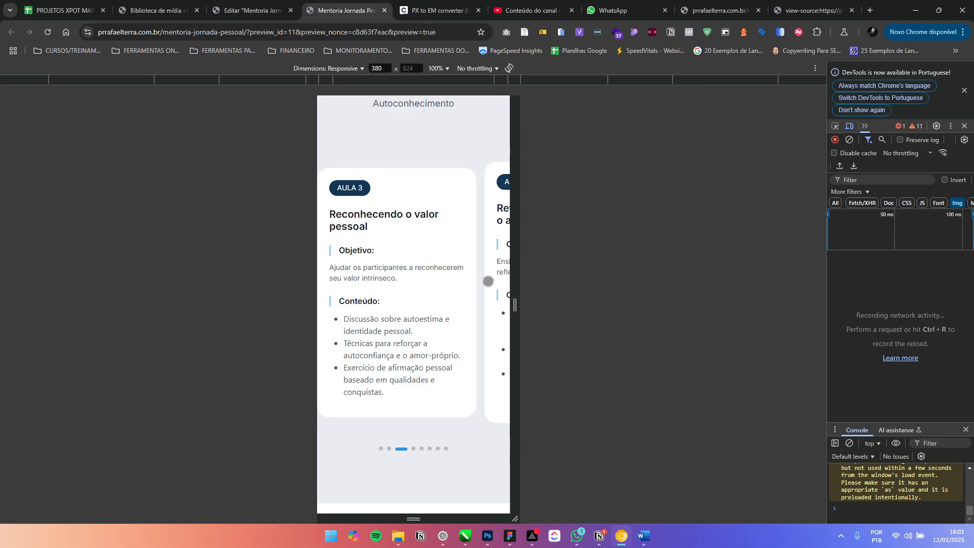
scroll(488, 282, up, 6)
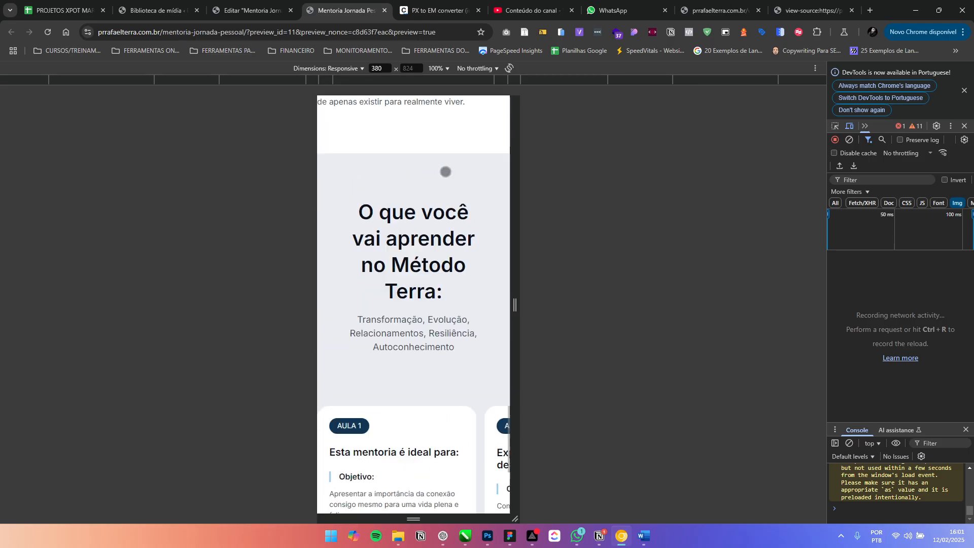
scroll(446, 171, up, 20)
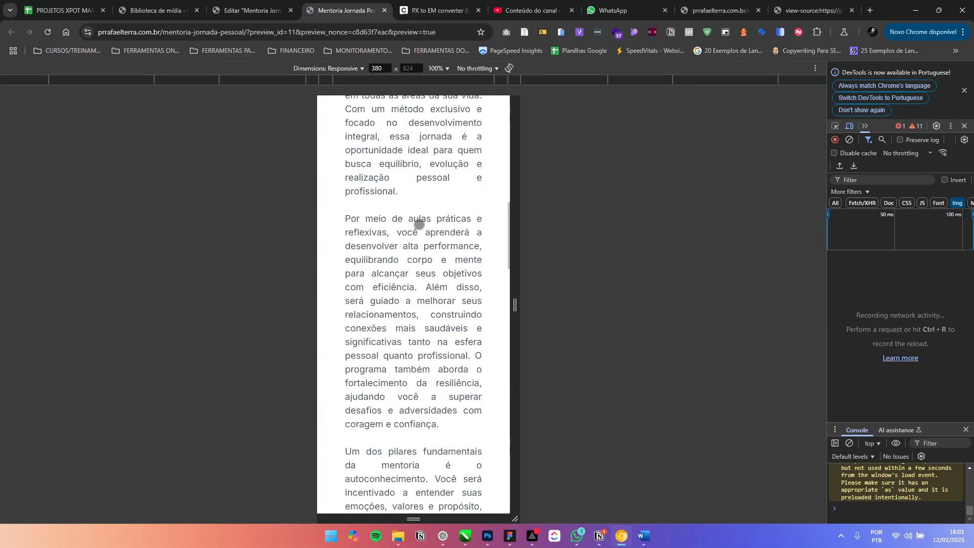
scroll(420, 224, up, 14)
scroll(406, 213, down, 15)
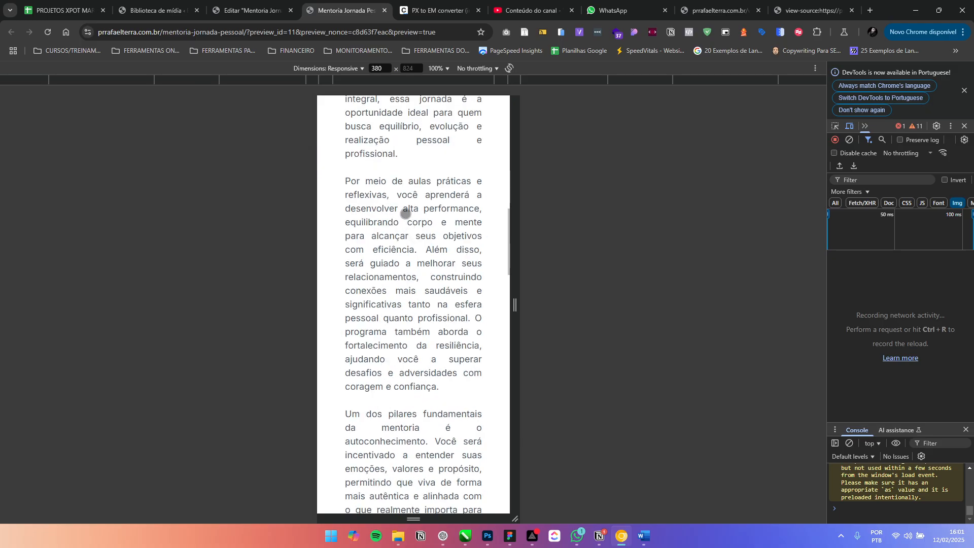
scroll(406, 213, down, 6)
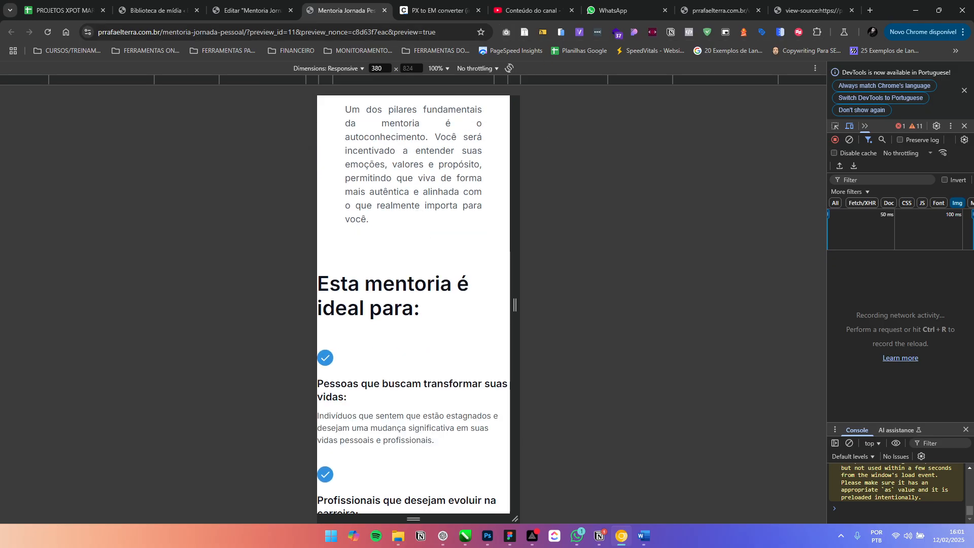